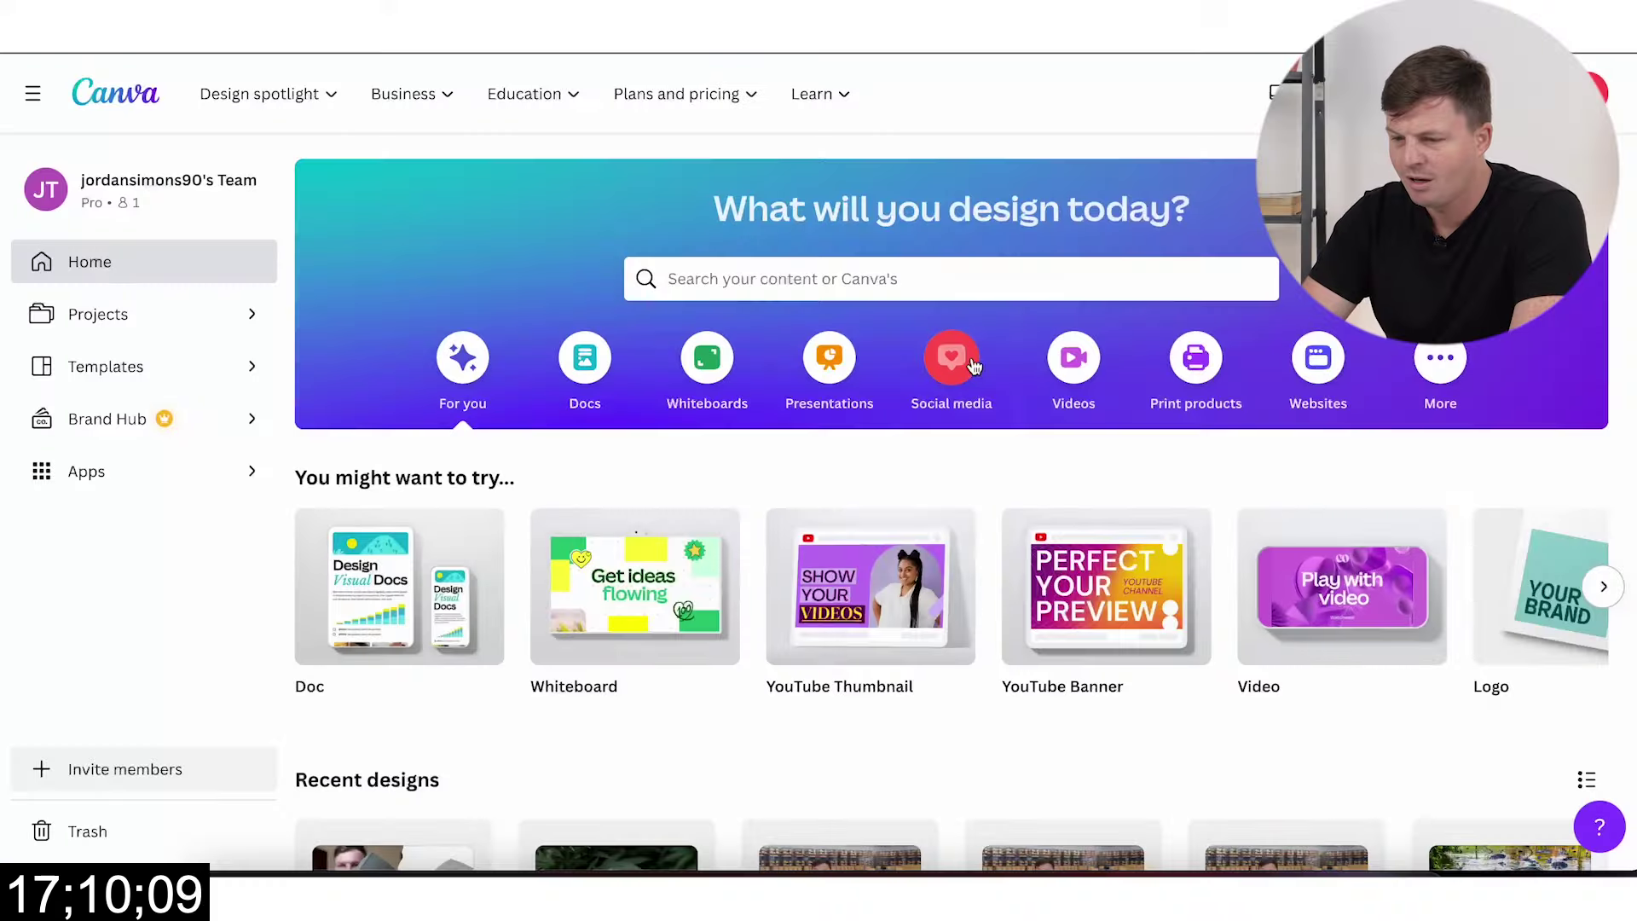
Step: Create a blank 1280 × 720 px YouTube Thumbnail design from the Canva home page
scroll(731, 596, down, 1)
scroll(731, 597, up, 1)
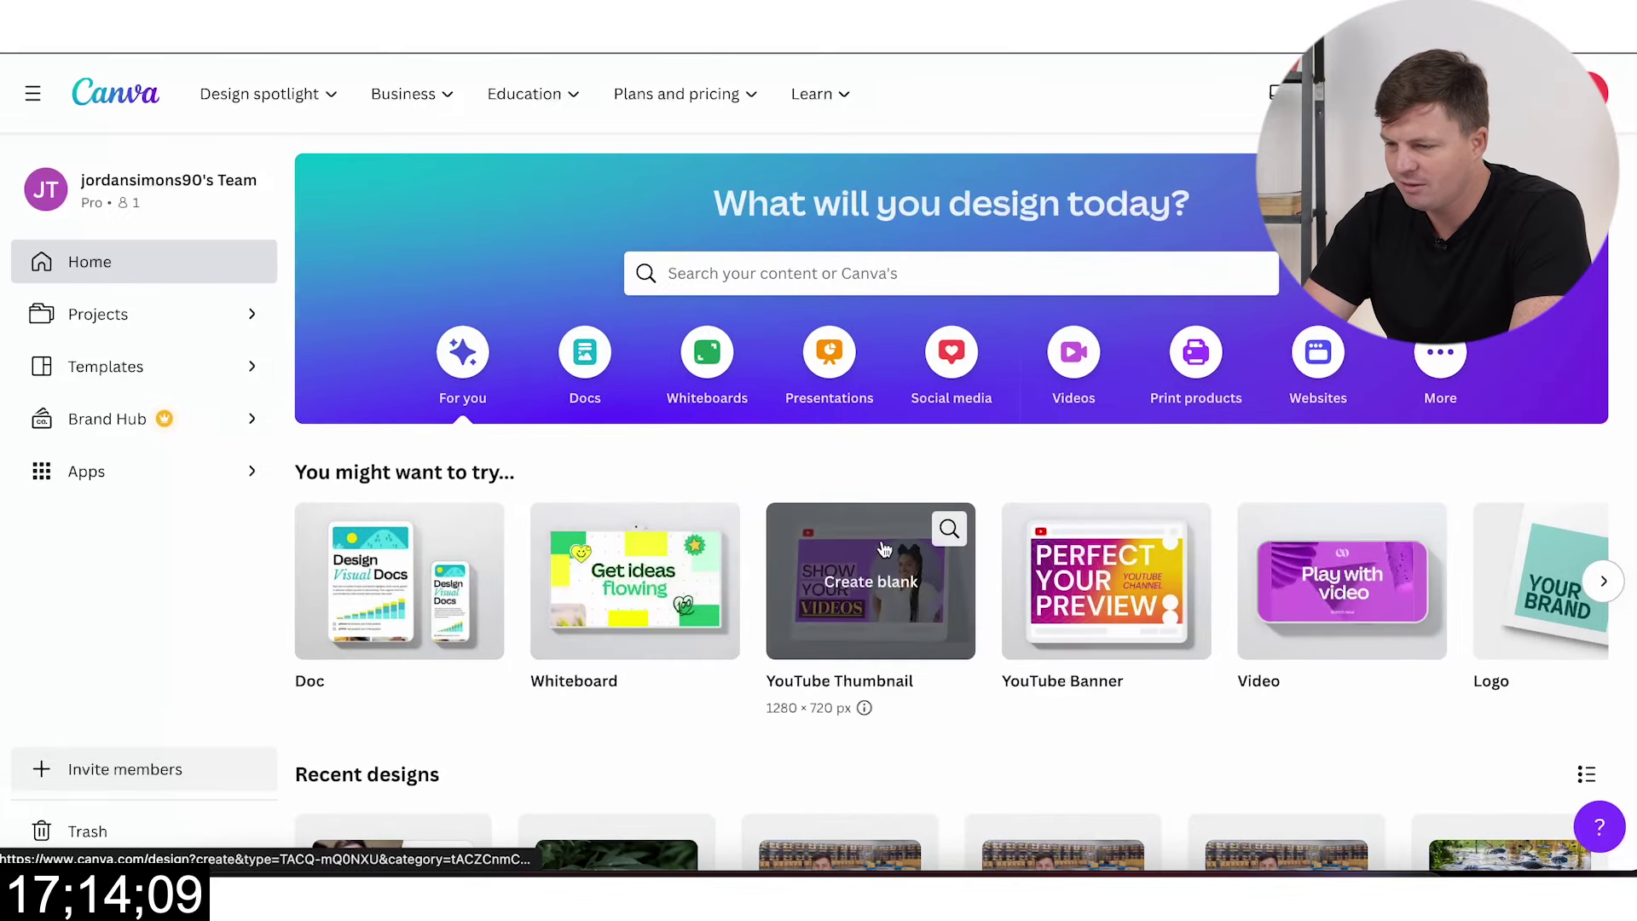
click(876, 647)
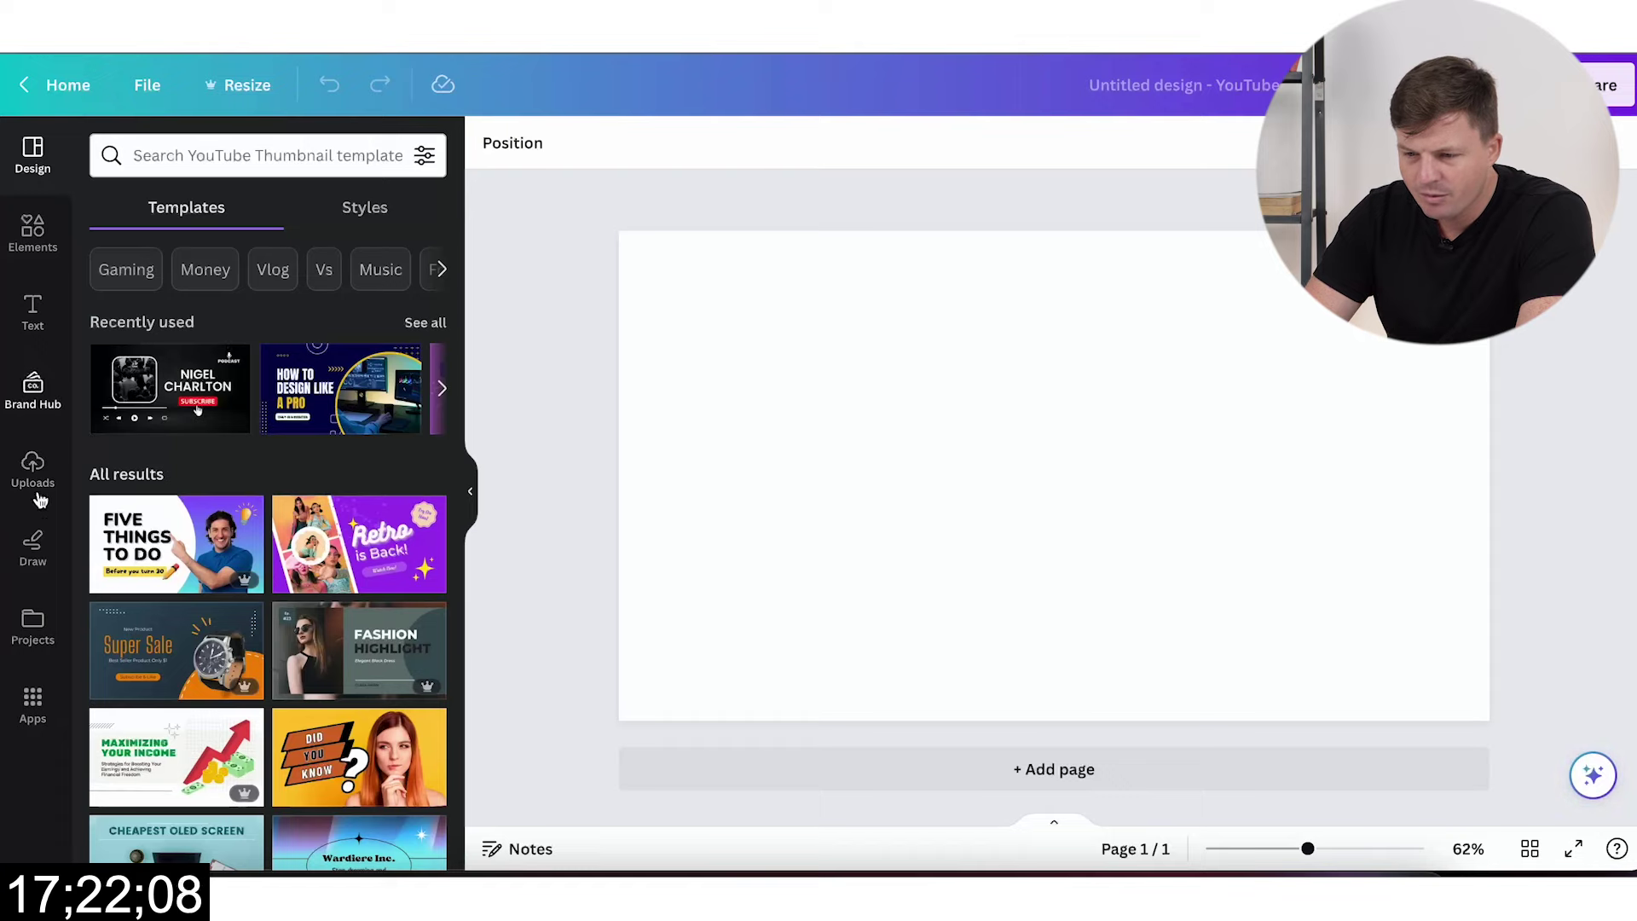
Step: Fill the thumbnail page with the first sky-and-hills grid from Elements > Grids
click(34, 234)
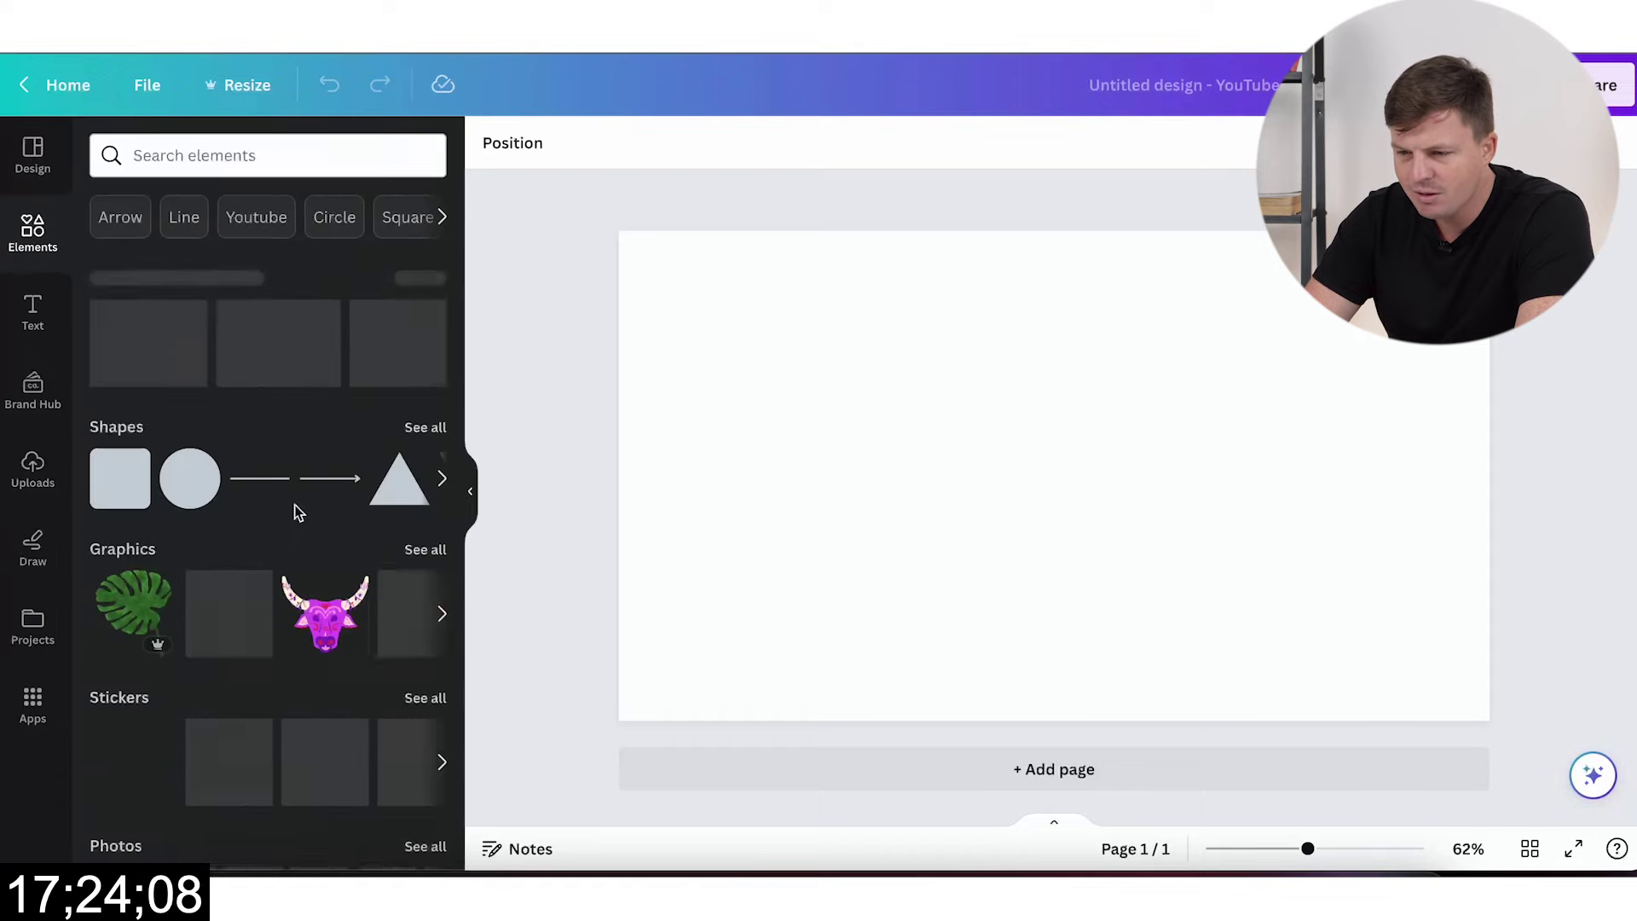
scroll(323, 605, down, 3)
scroll(322, 606, down, 10)
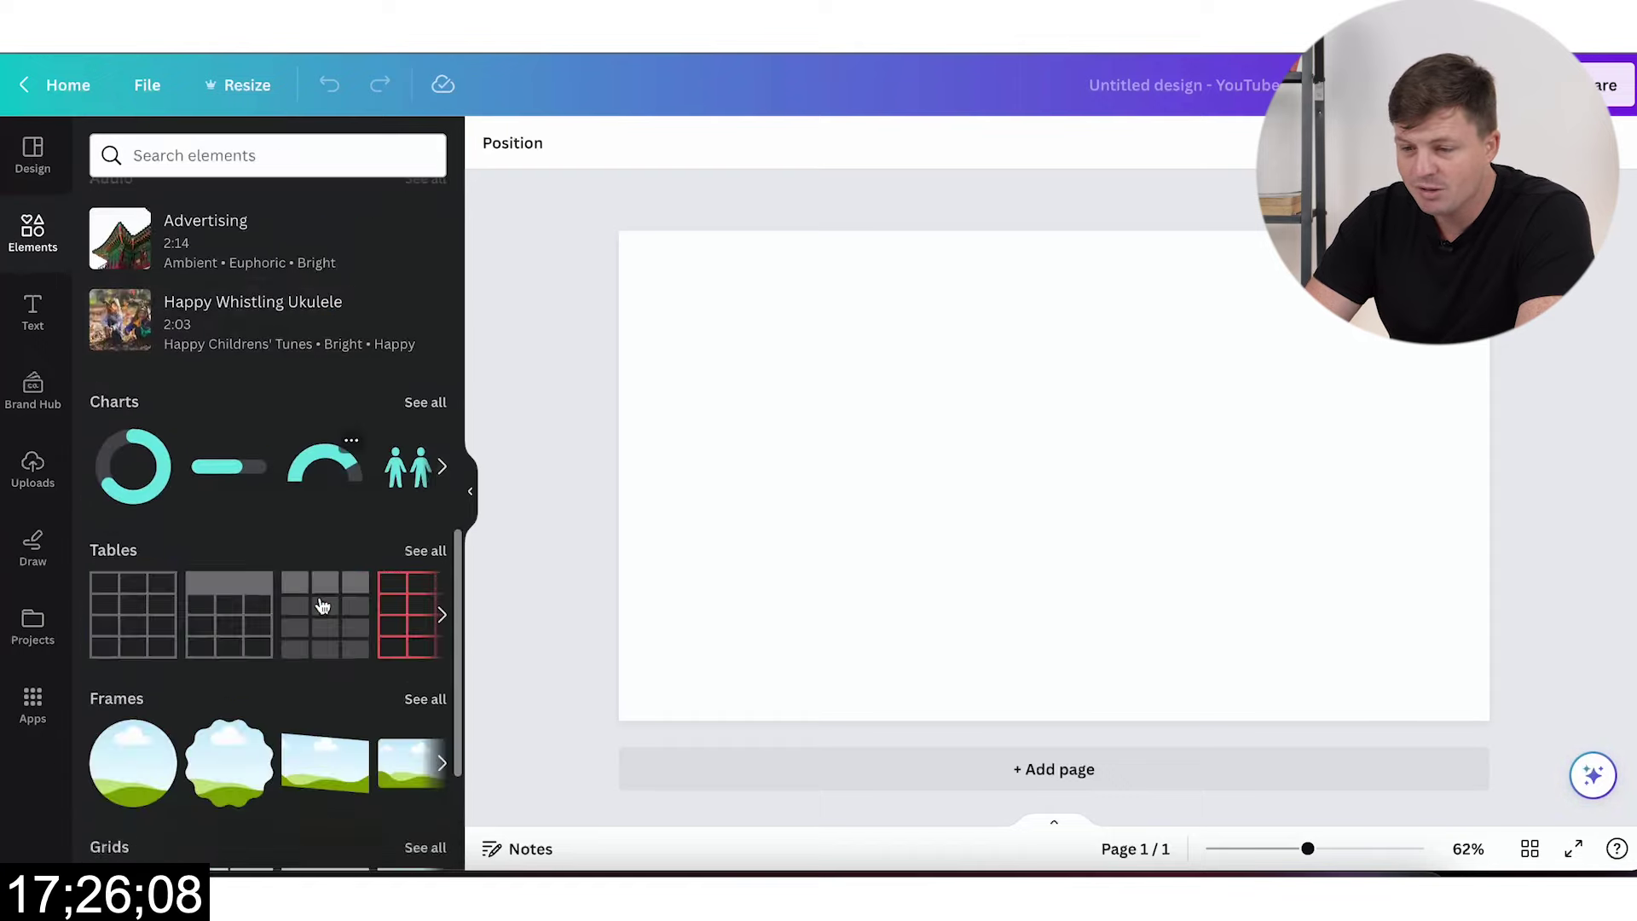
click(144, 729)
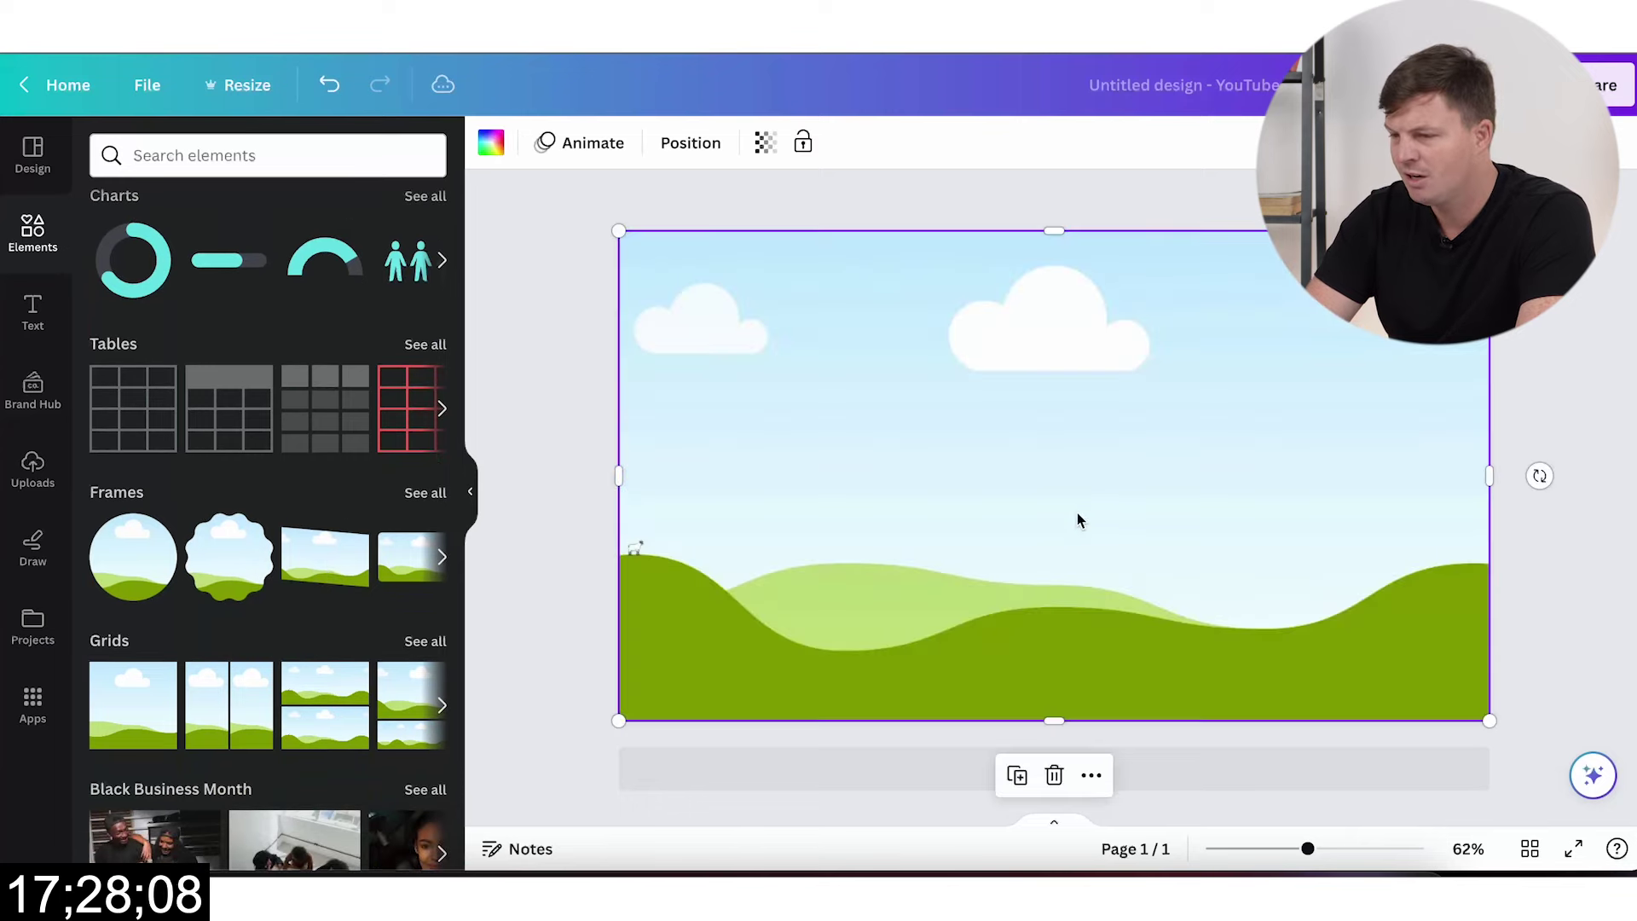
click(588, 425)
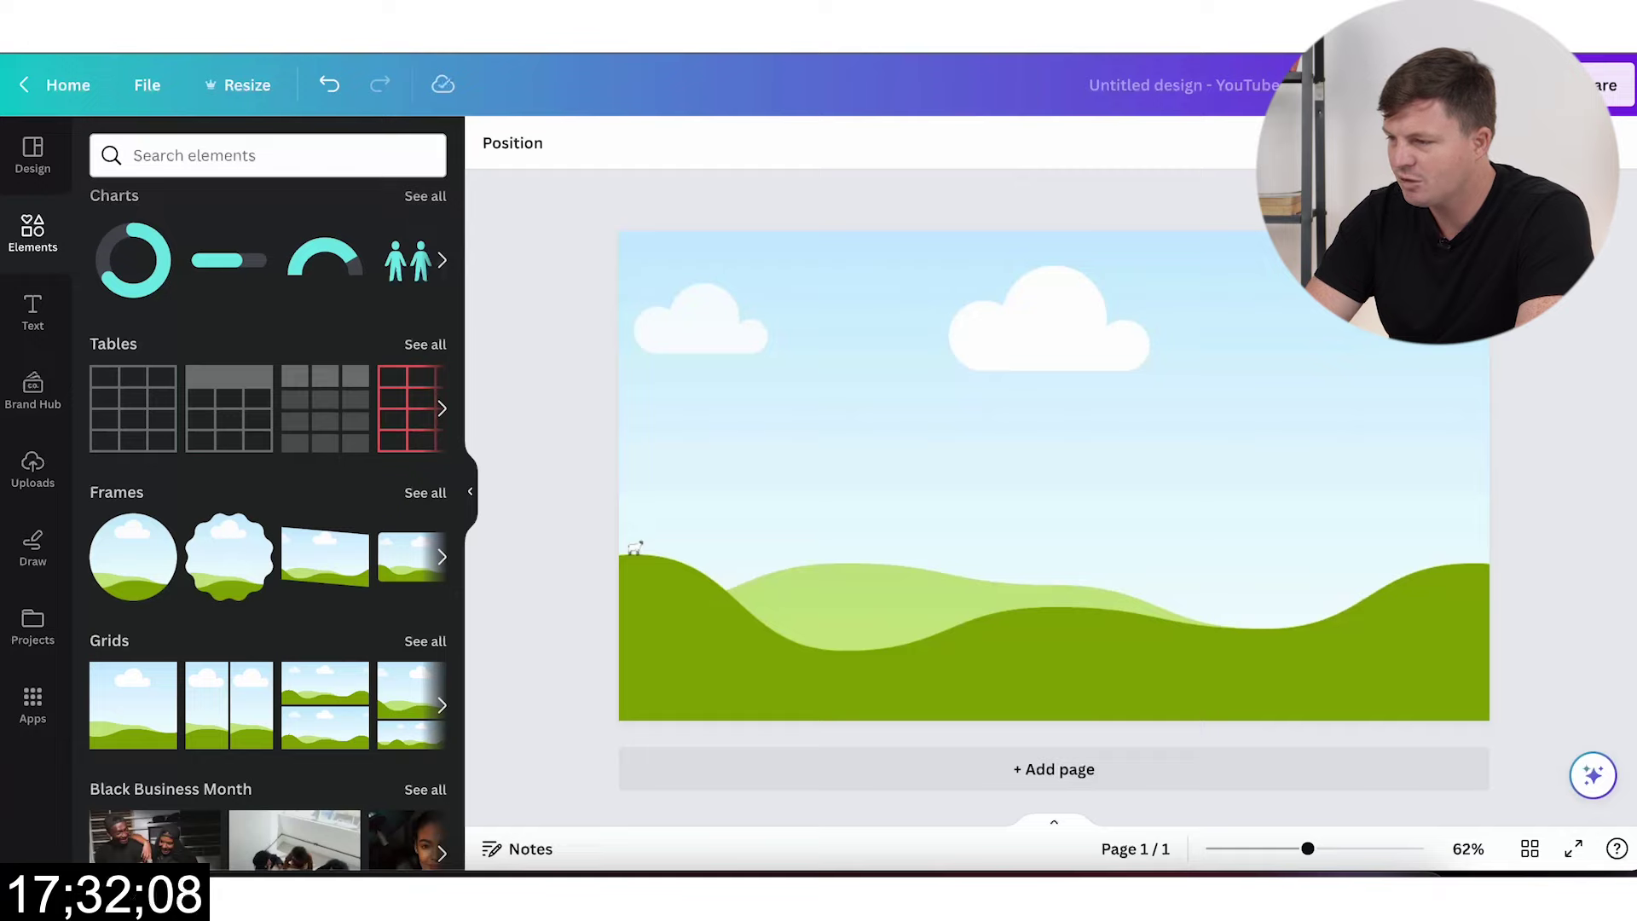
Step: Duplicate the landscape page repeatedly with Ctrl+D until the design nears 50 pages
key(ctrl+d)
key(ctrl+z)
key(ctrl+d)
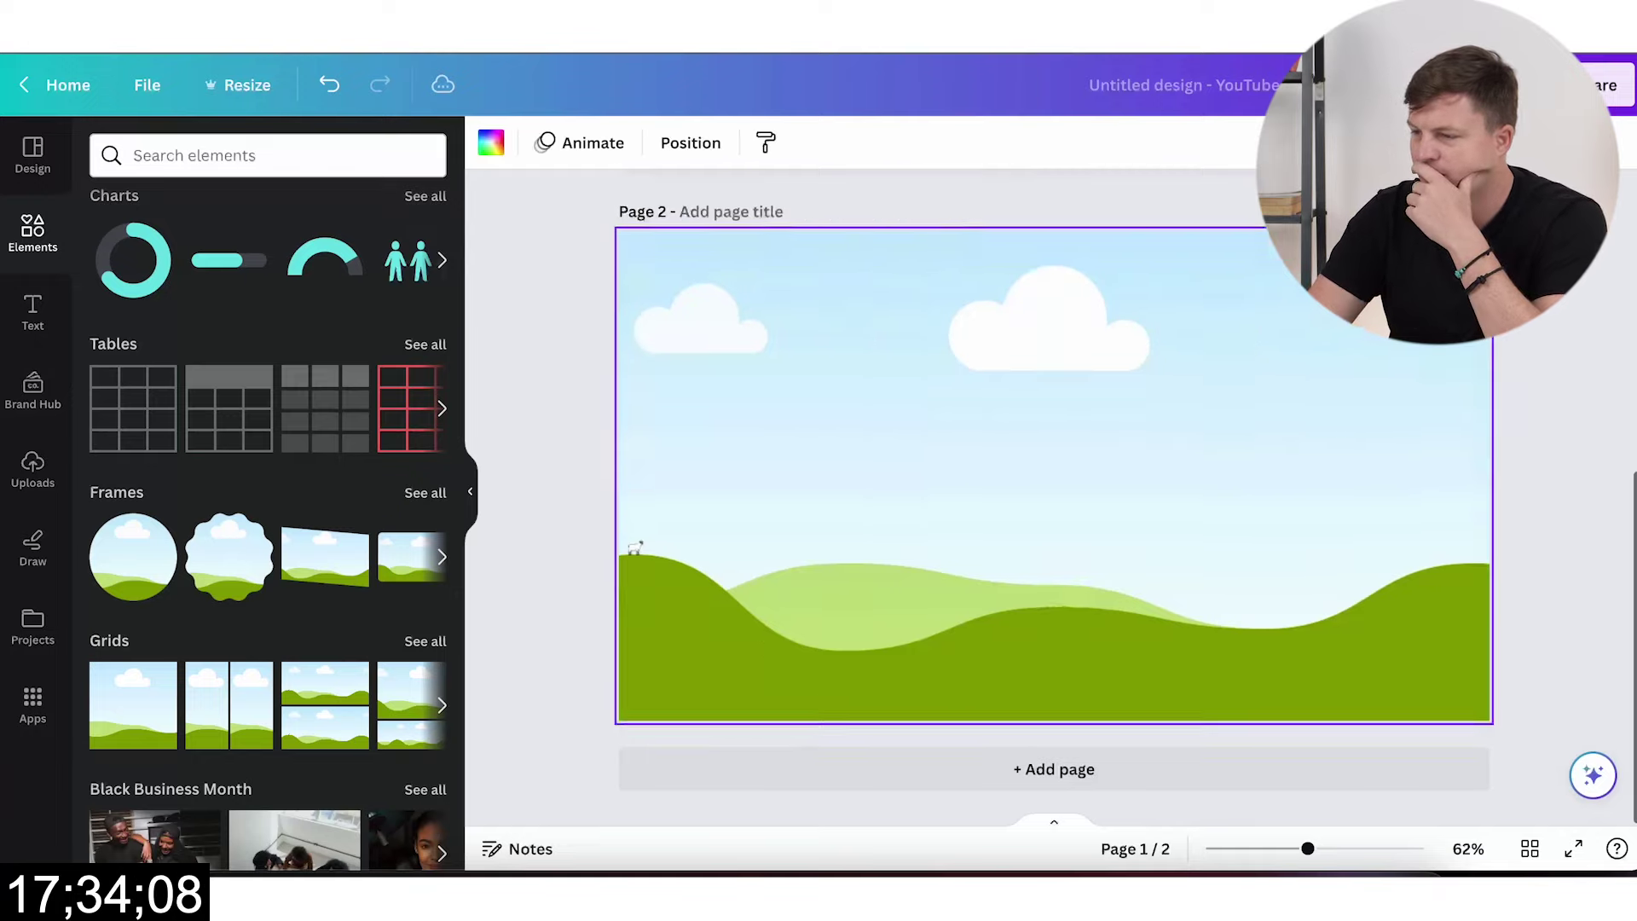
key(Delete)
key(ctrl+d)
key(Delete)
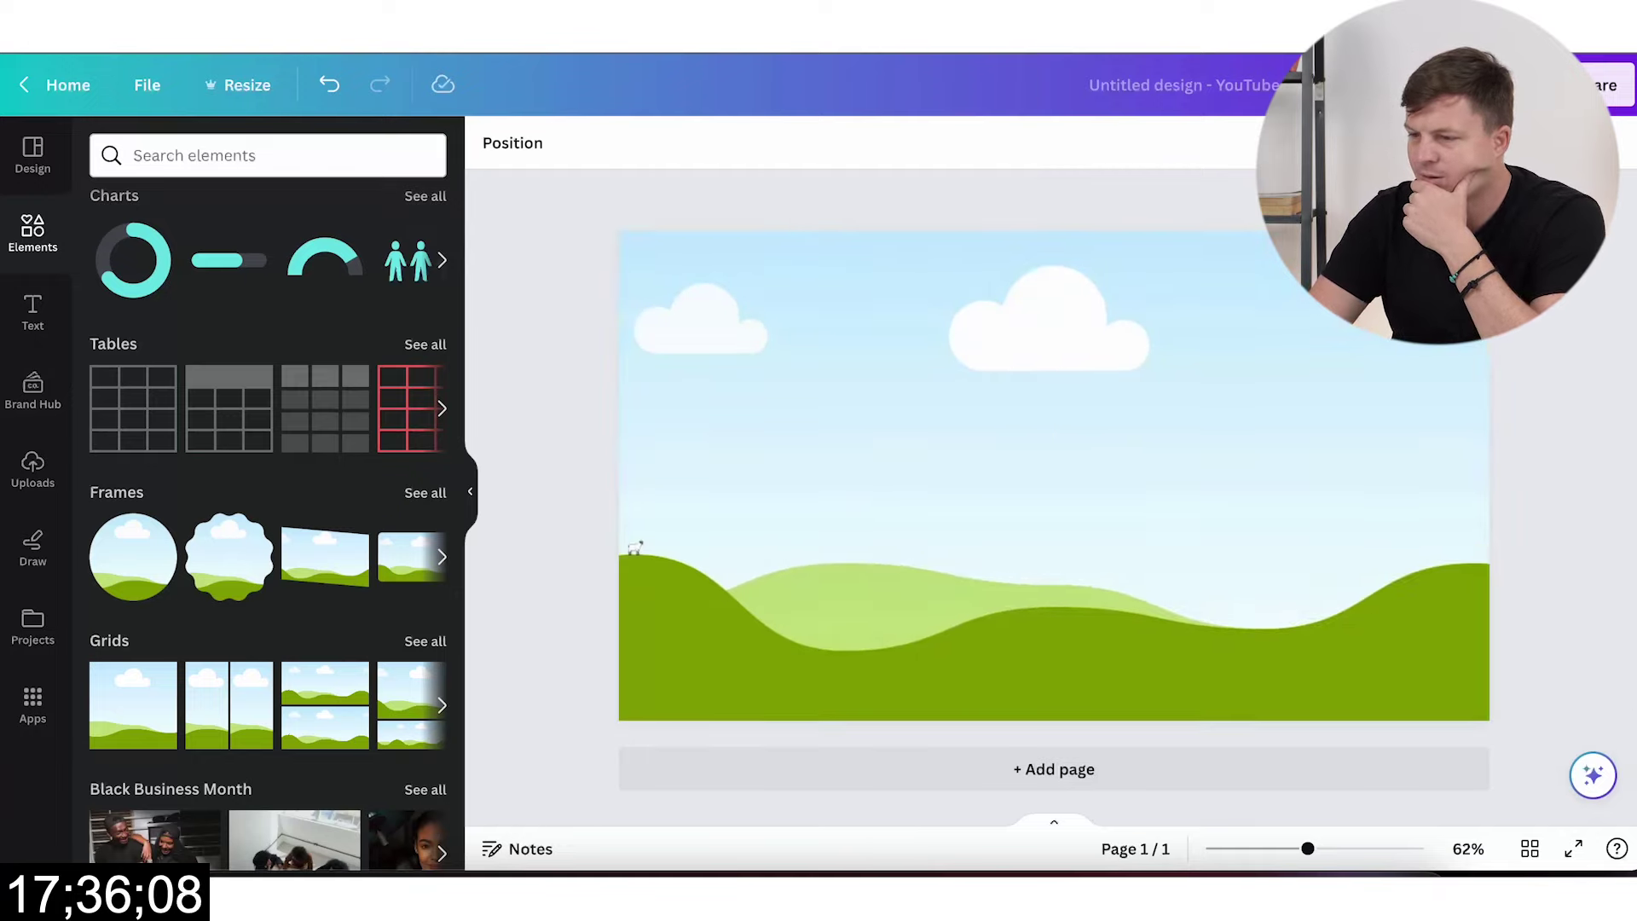
key(ctrl+d)
key(Delete)
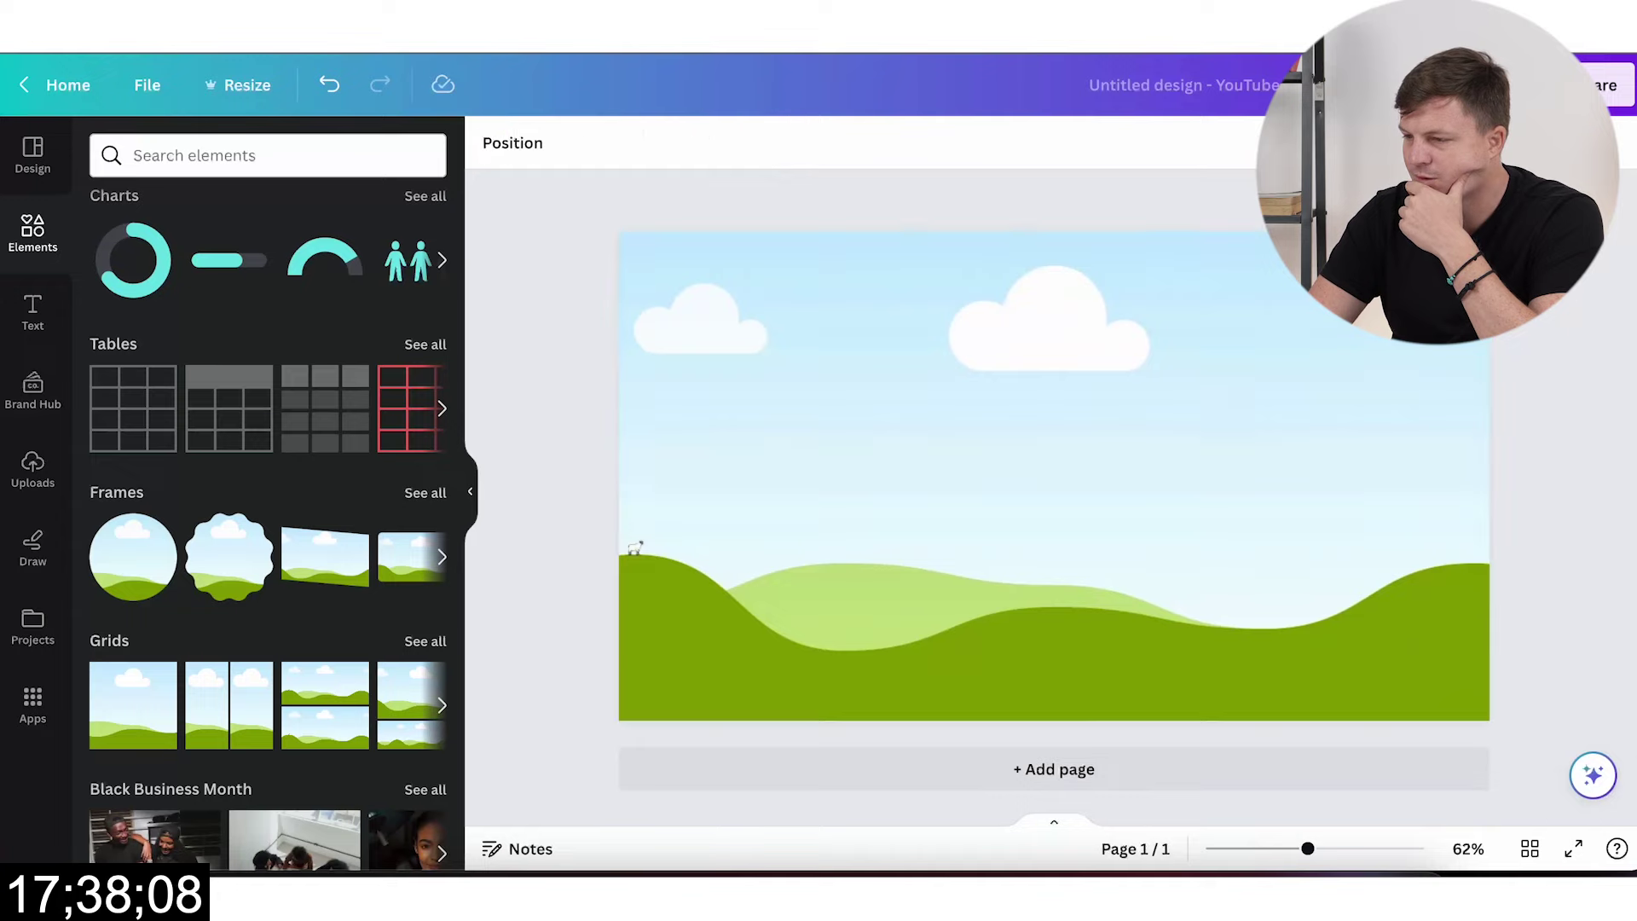
key(ctrl+d)
key(ctrl+d)
key(ctrl+d)
key(ctrl+d)
key(ctrl+d)
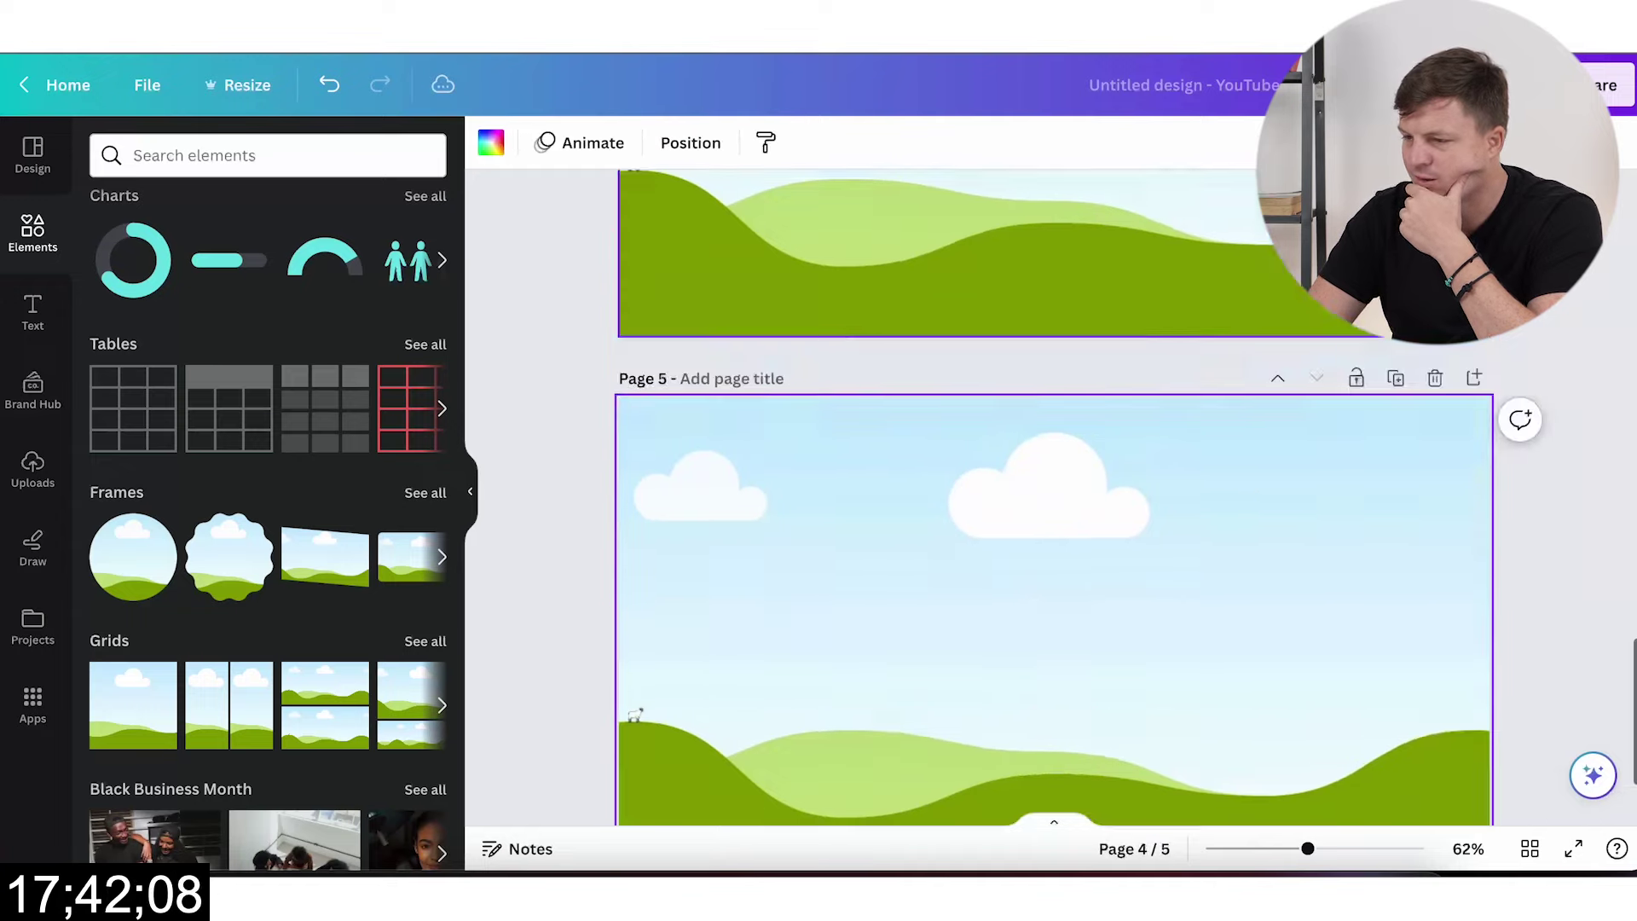
key(ctrl+d)
key(ctrl+d)
key(ctrl+d)
key(ctrl+d)
key(ctrl+d)
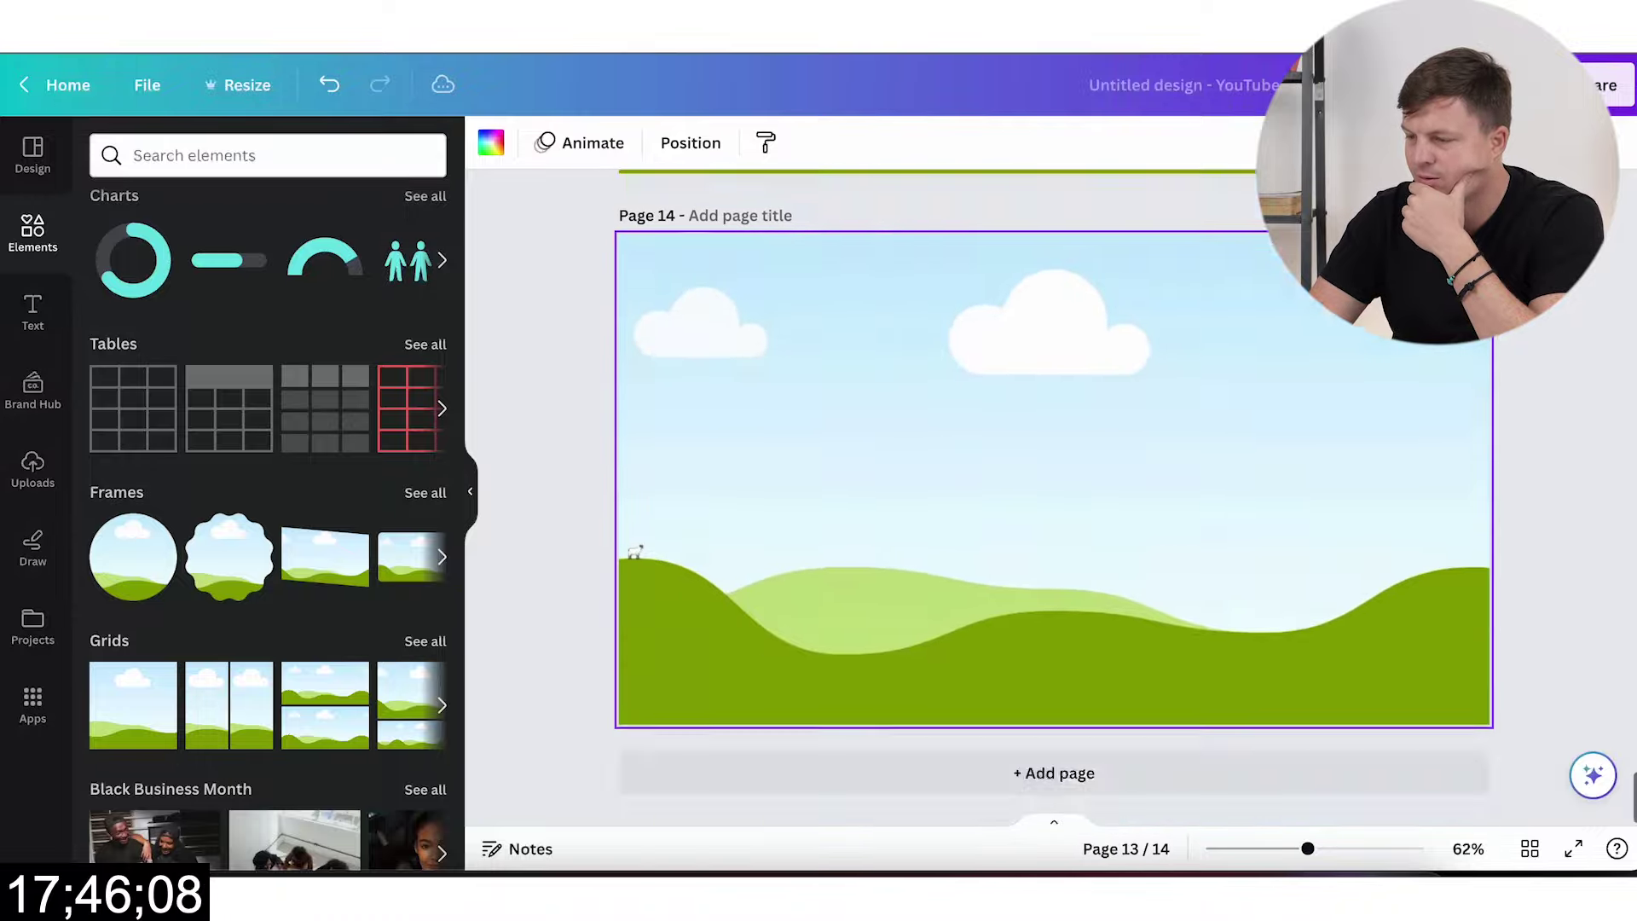
key(ctrl+d)
key(ctrl+d)
key(ctrl+d)
key(ctrl+d)
key(ctrl+d)
key(ctrl+d)
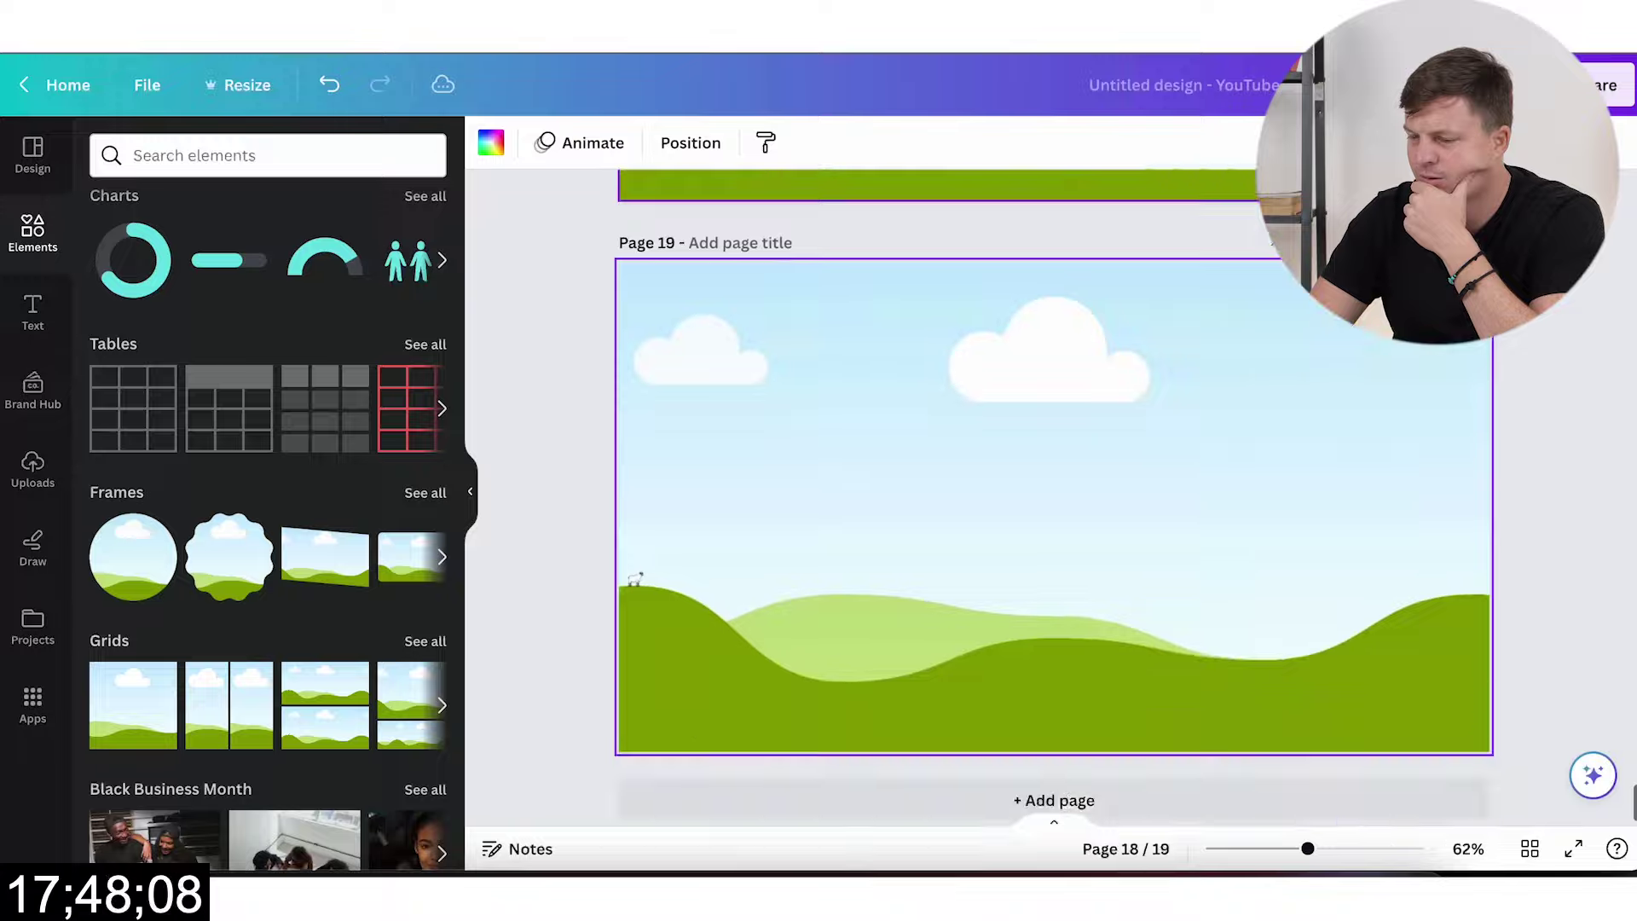
key(ctrl+d)
key(ctrl+d)
key(ctrl+d)
key(ctrl+d)
key(ctrl+d)
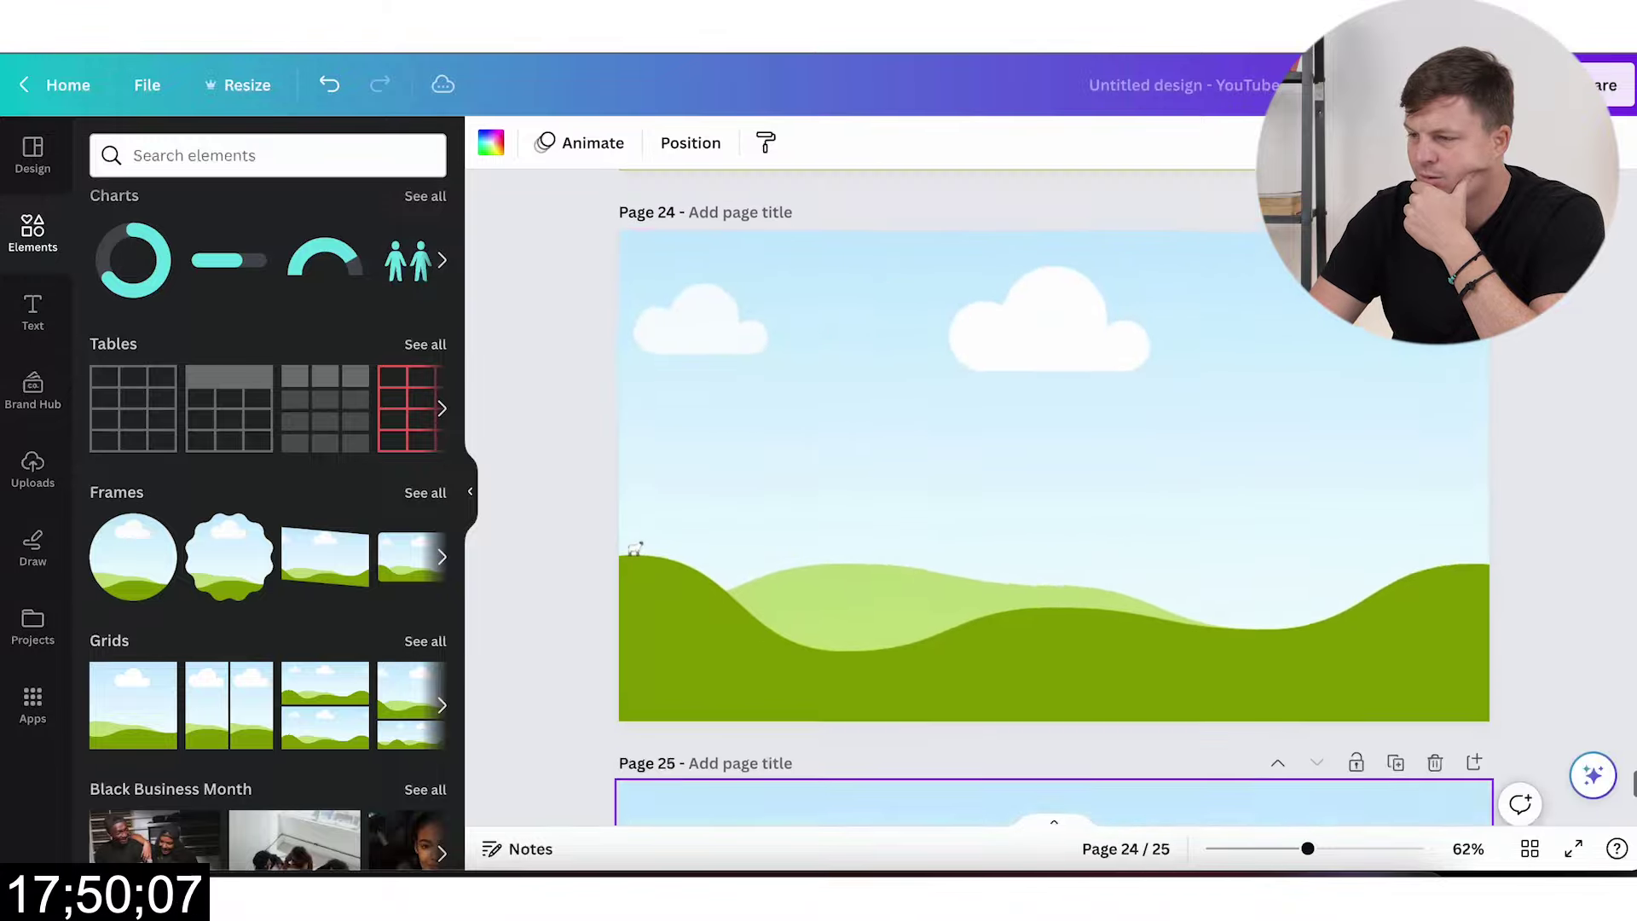
key(ctrl+d)
key(ctrl+d)
key(ctrl+d)
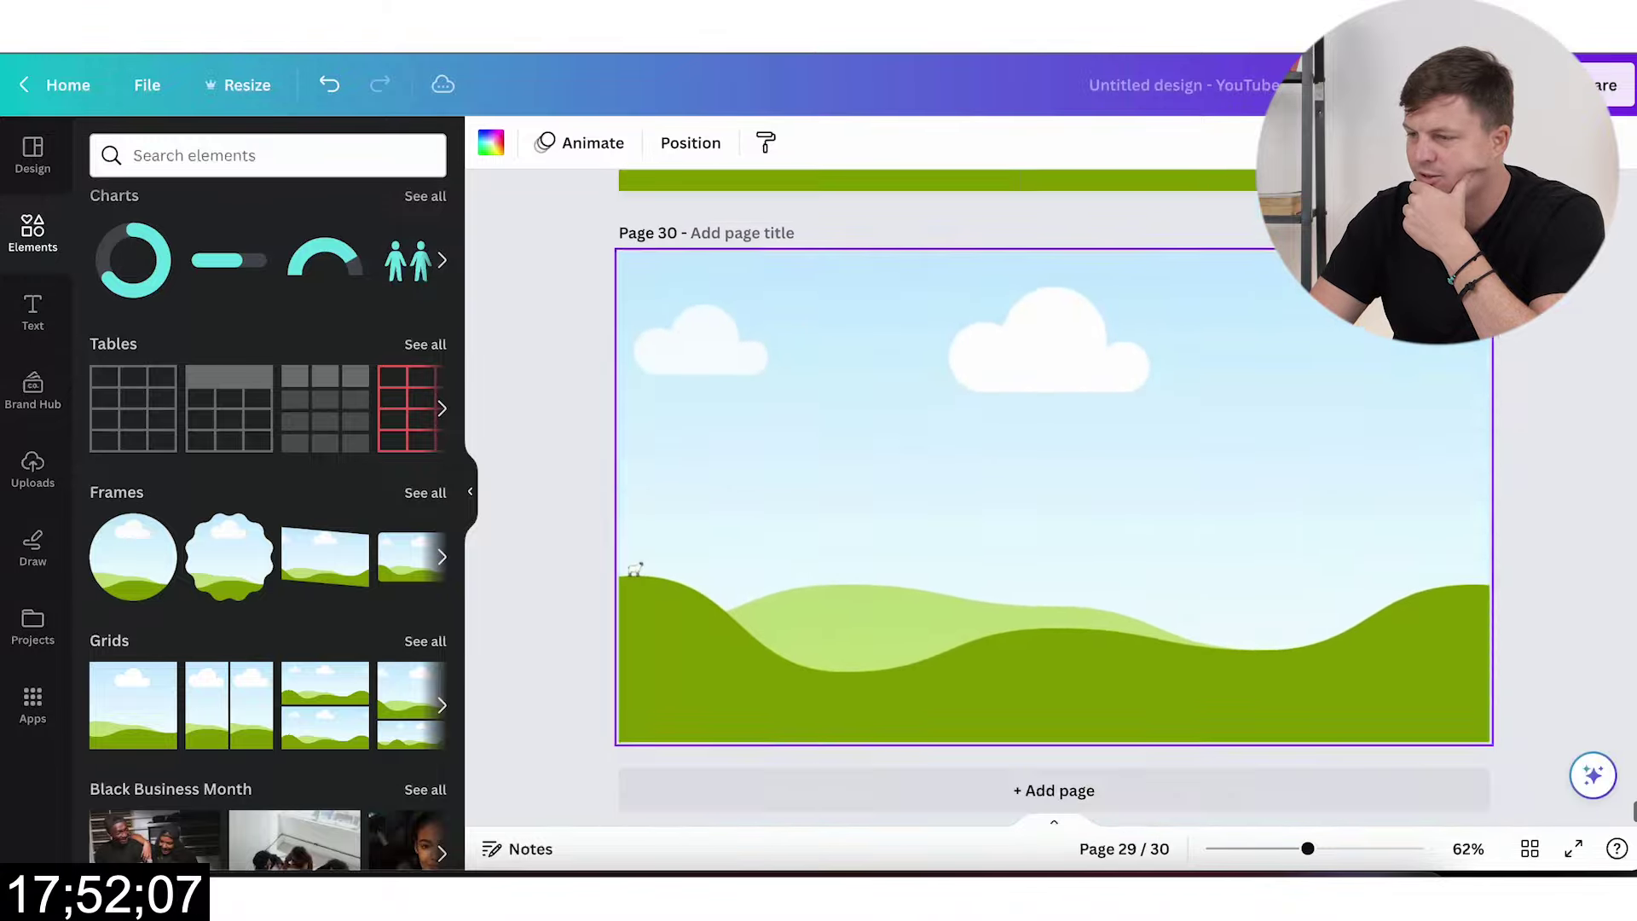
key(ctrl+d)
key(ctrl+d)
key(ctrl+d)
key(ctrl+d)
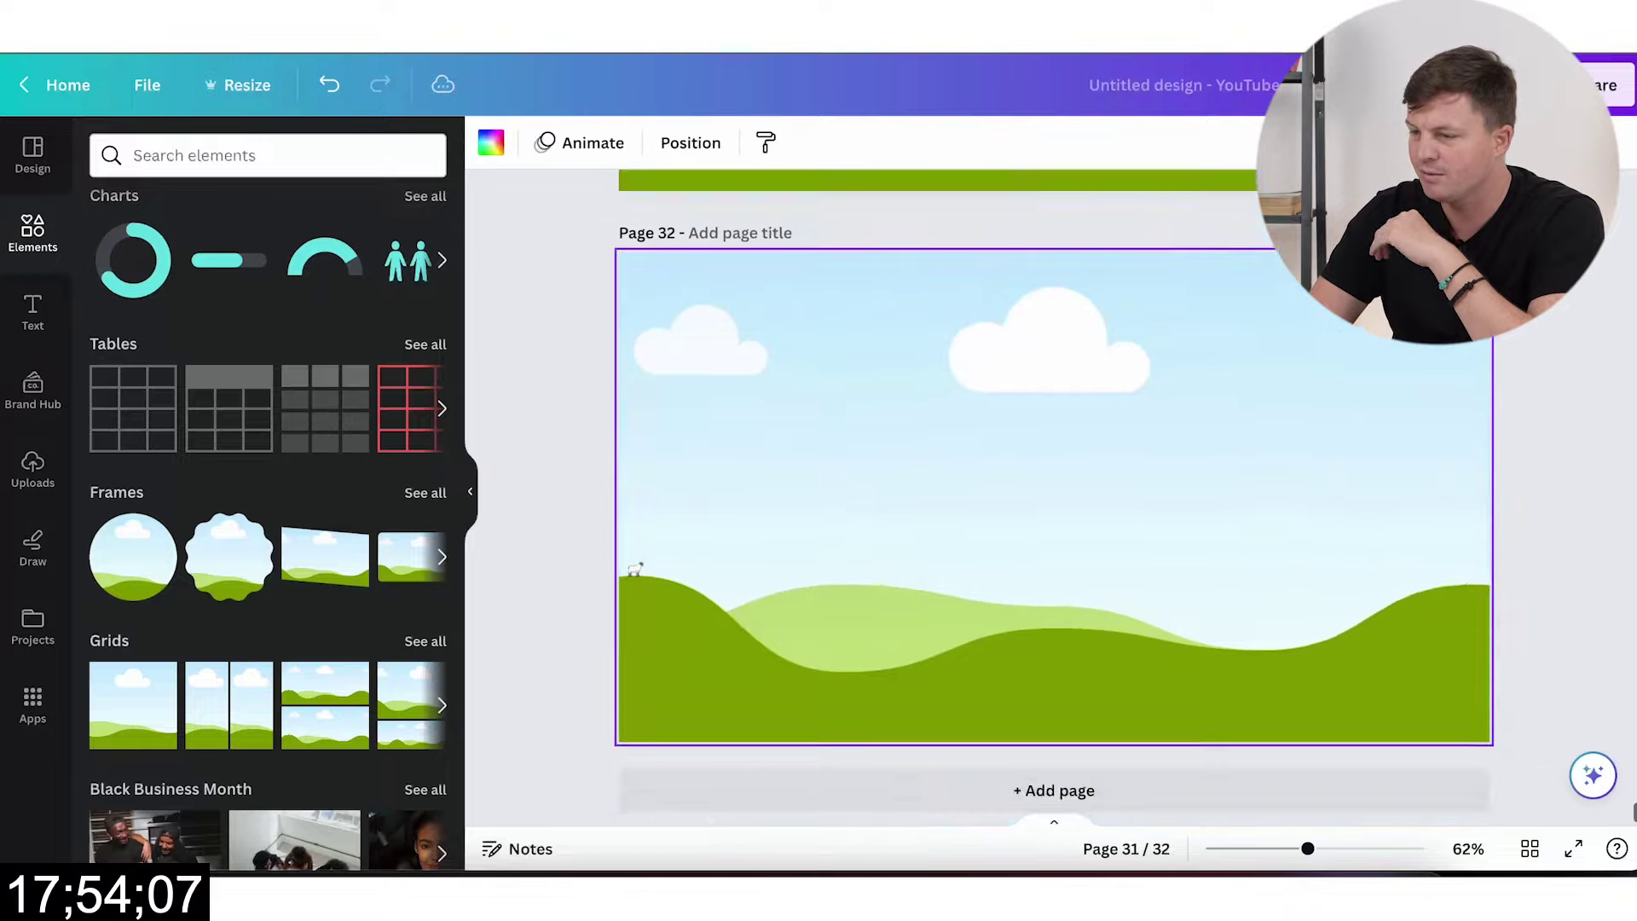
key(ctrl+d)
key(ctrl+d)
key(ctrl+d)
key(ctrl+d)
key(ctrl+d)
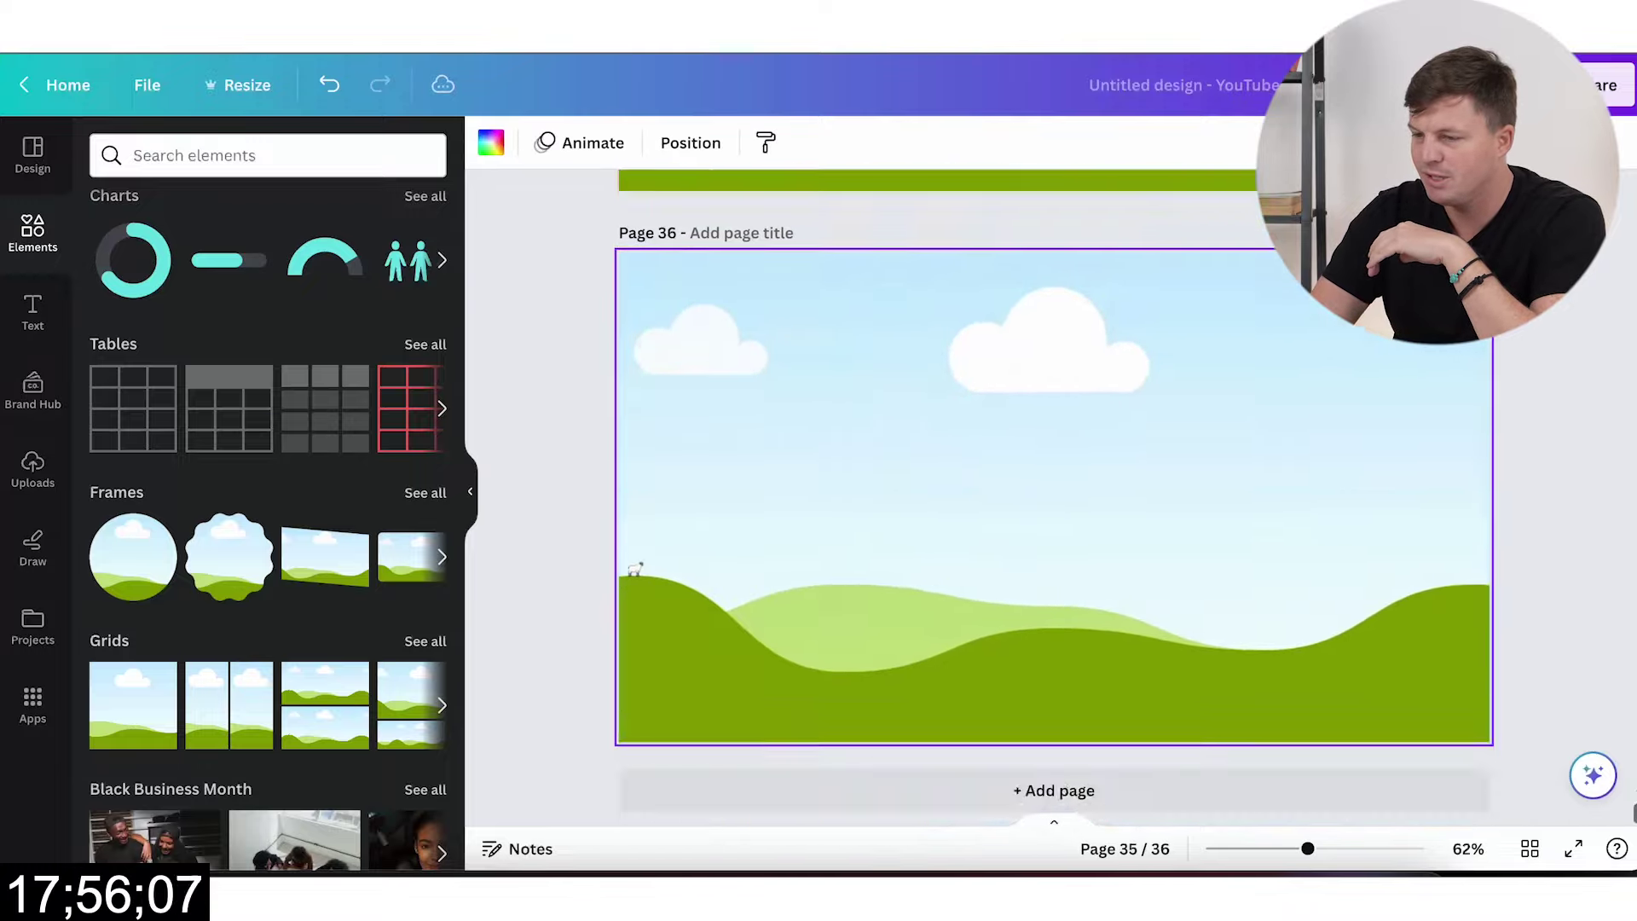
key(ctrl+d)
key(ctrl+d)
key(ctrl+d)
key(ctrl+d)
key(ctrl+d)
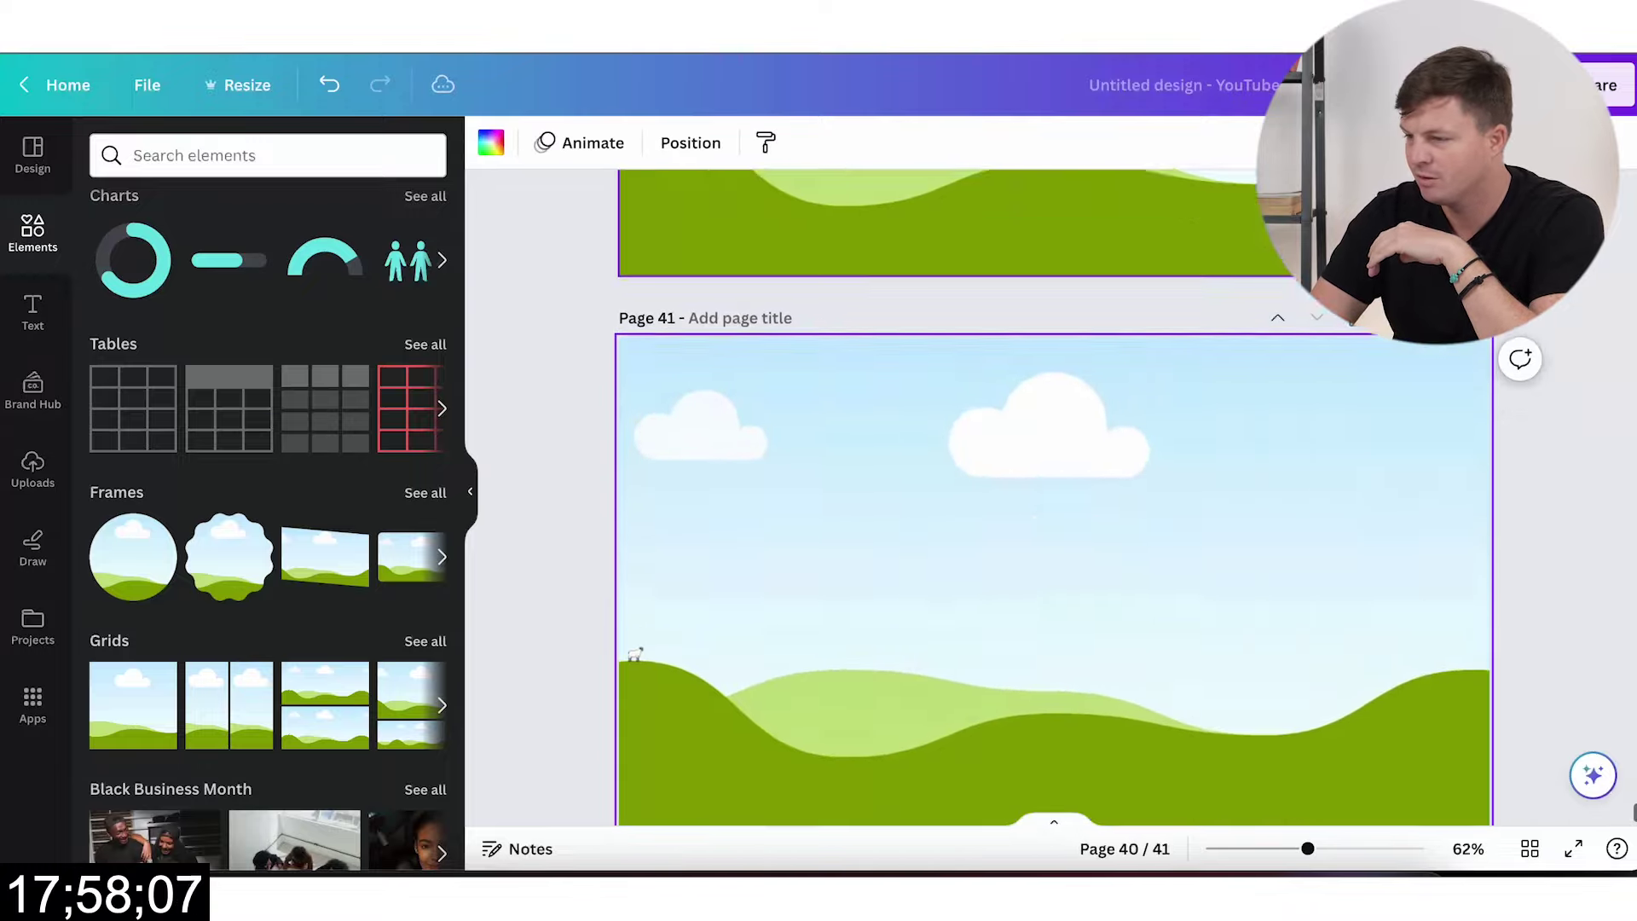
key(ctrl+d)
key(ctrl+d)
key(ctrl+d)
key(ctrl+d)
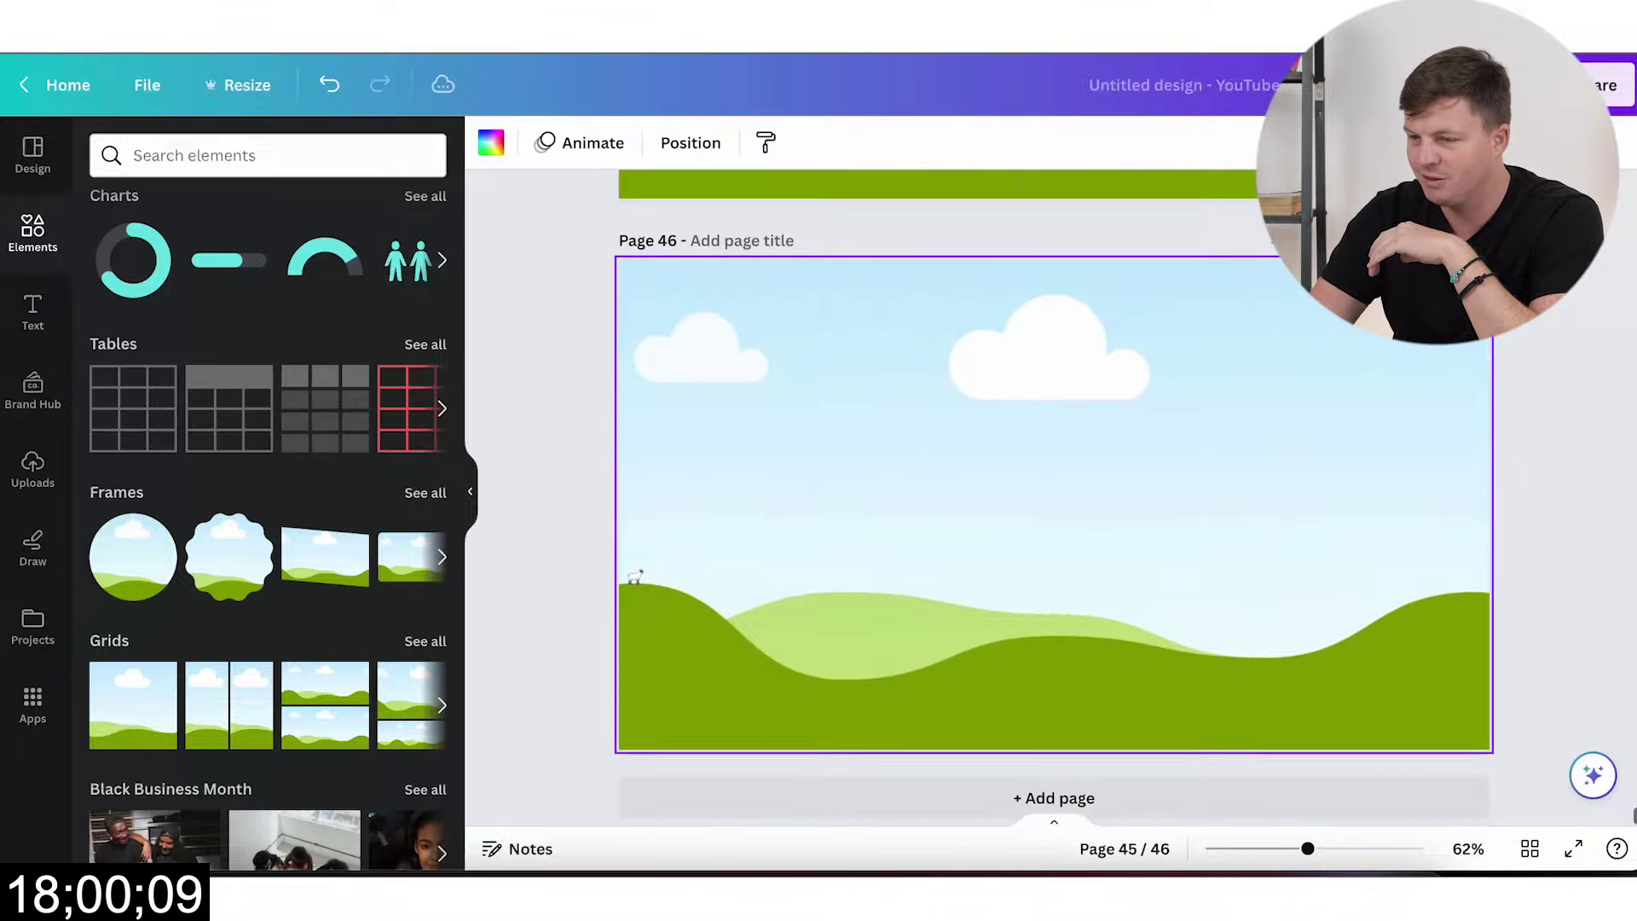
key(ctrl+d)
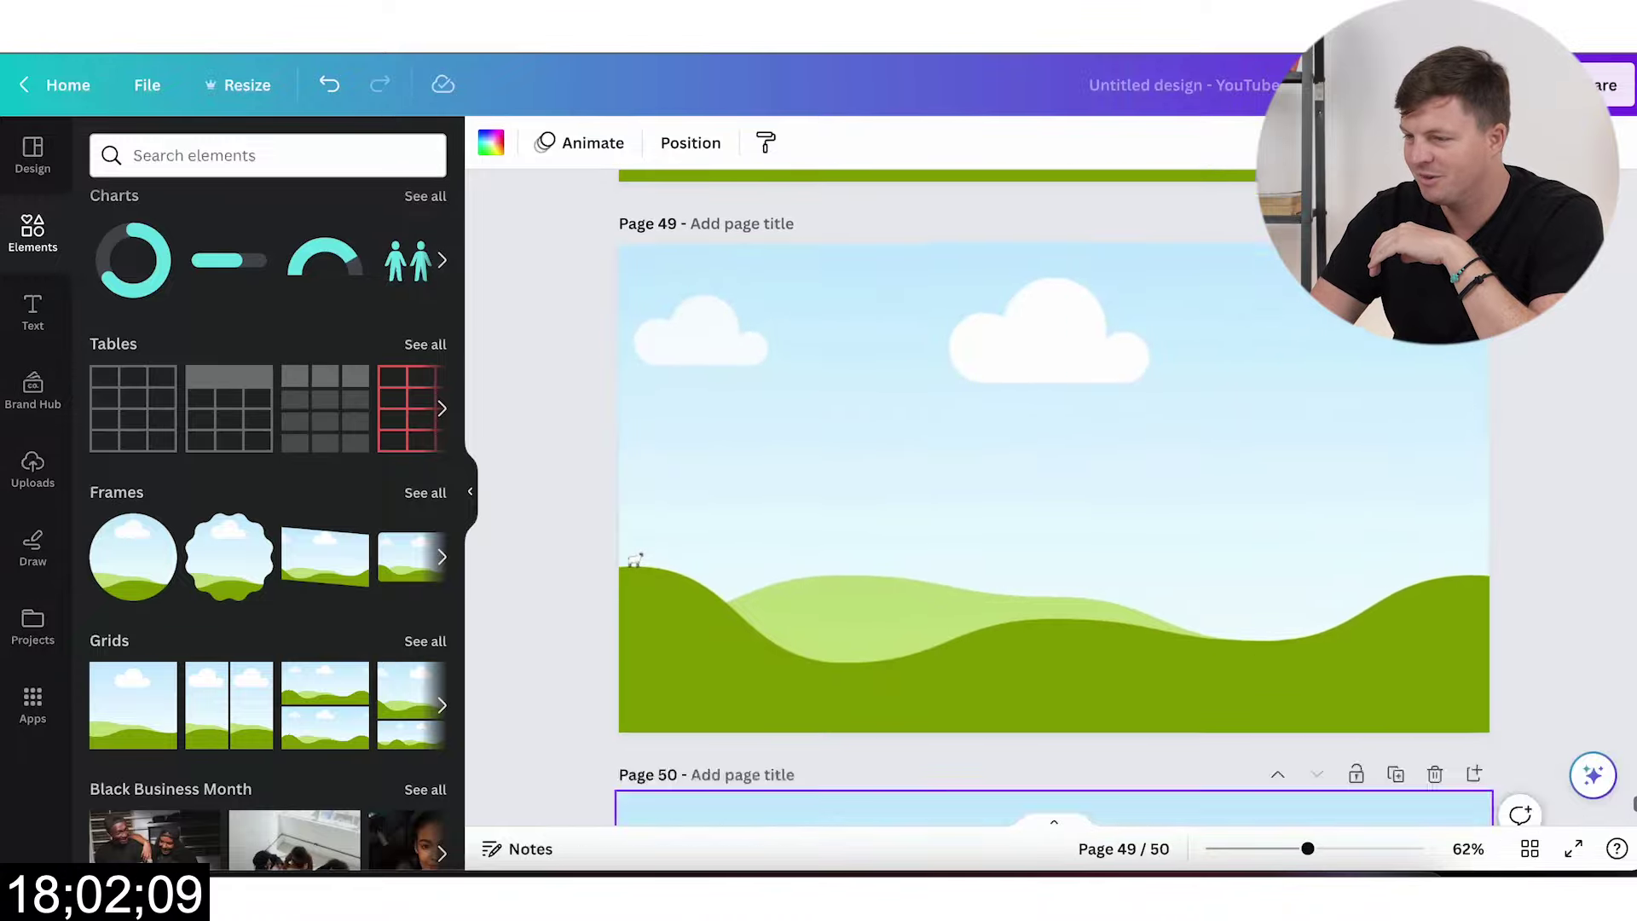
Step: Search the Elements library for 'snake' and show all photo results
scroll(969, 439, up, 20)
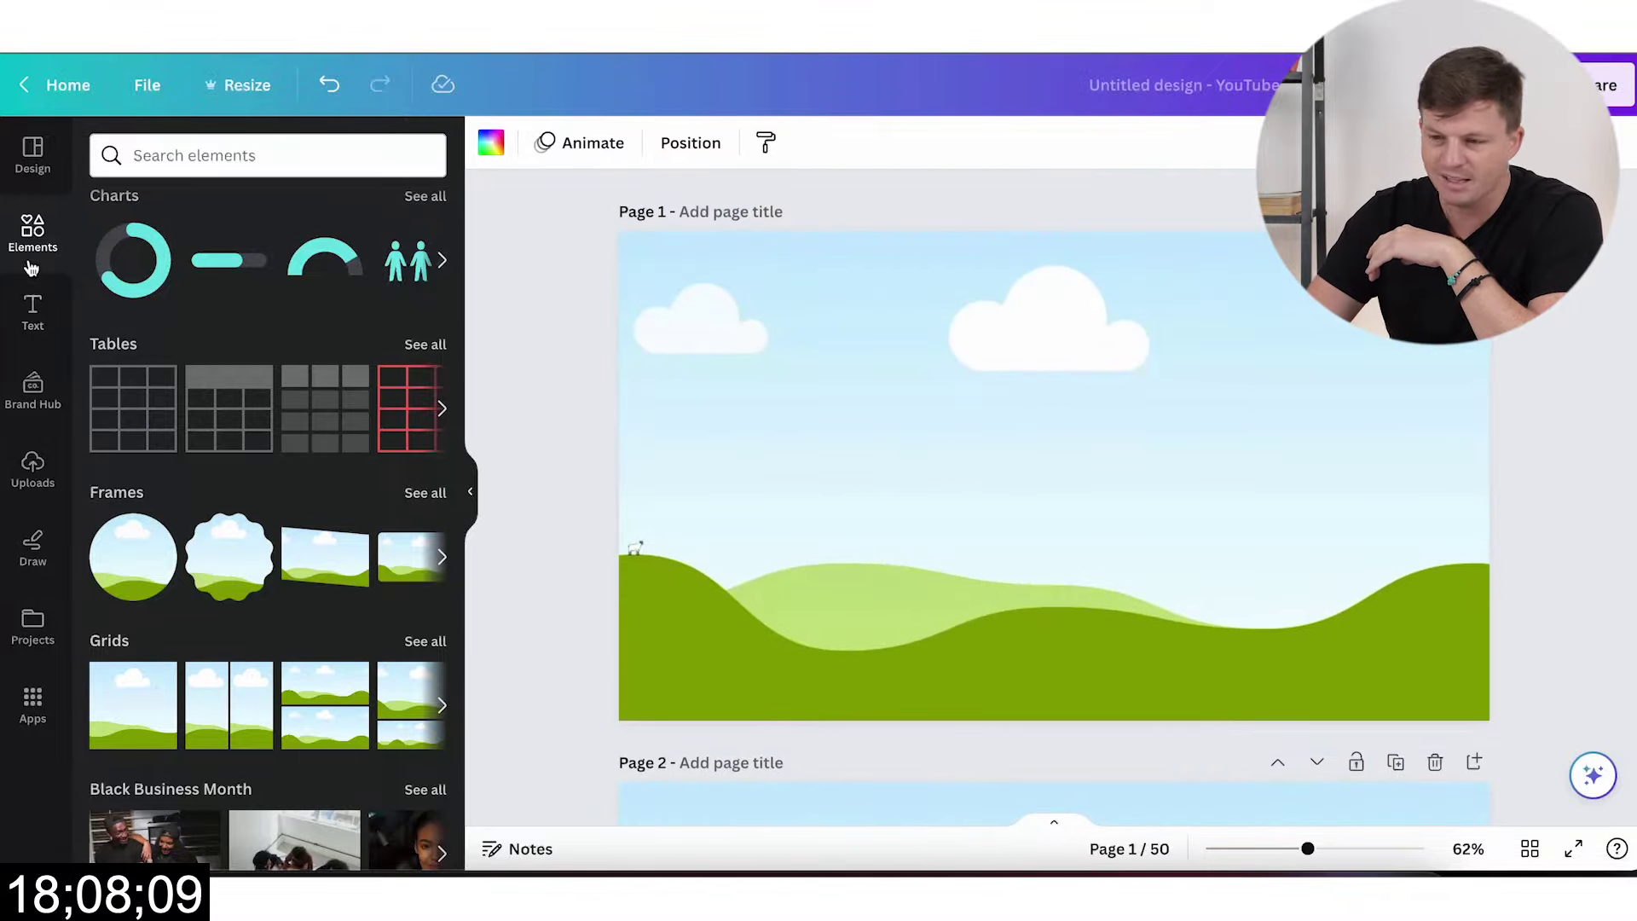
click(227, 155)
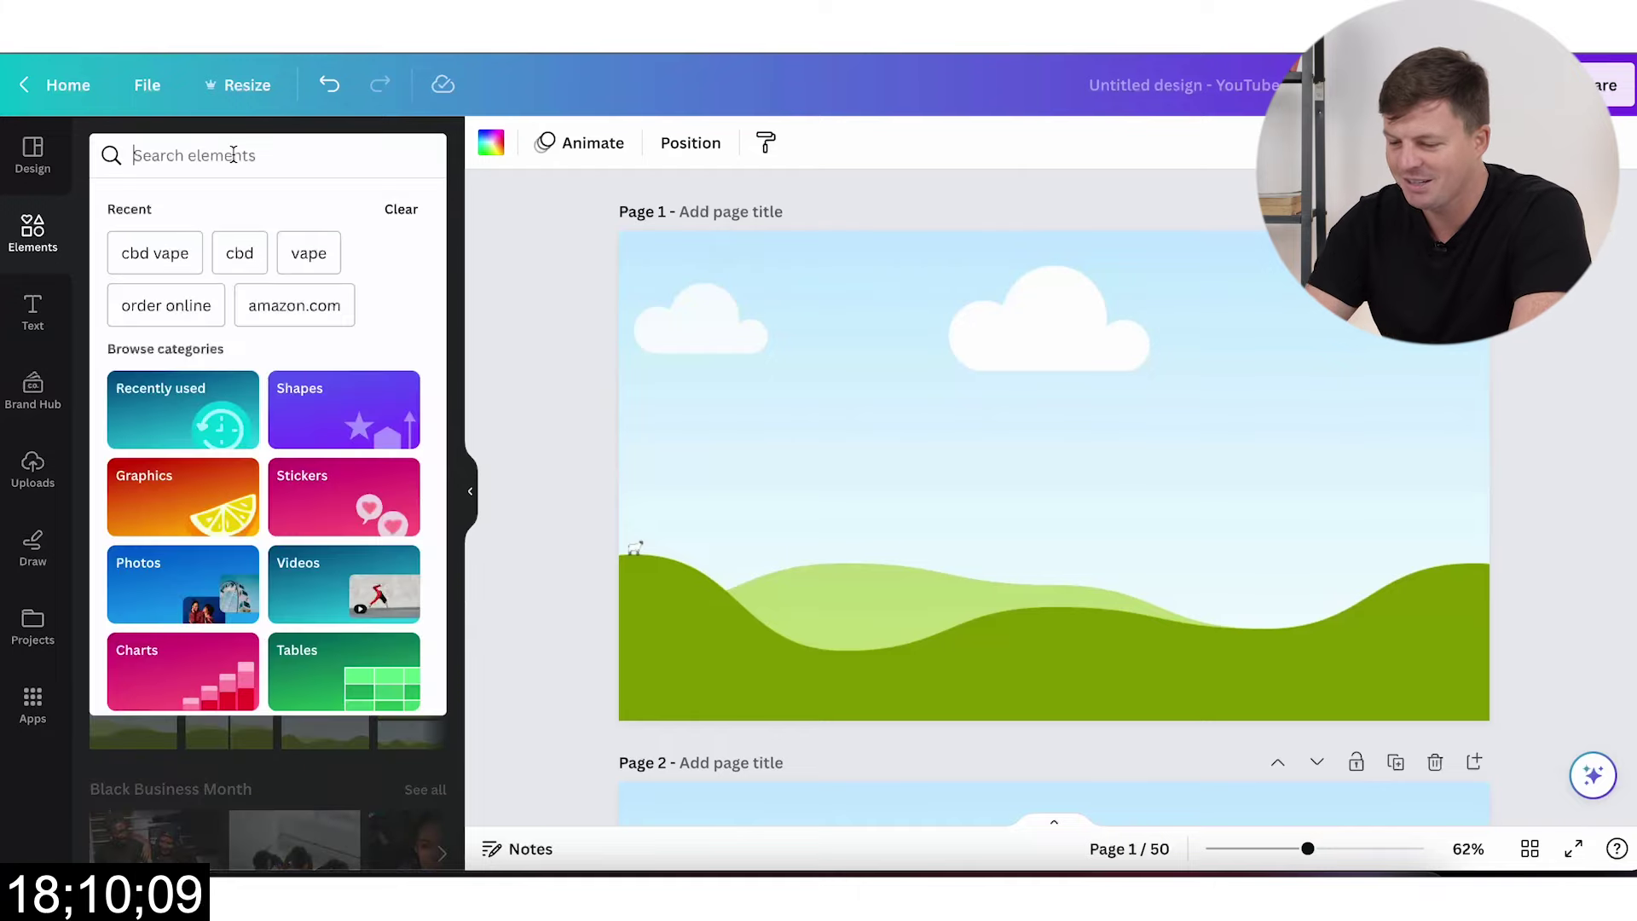
text(snake)
key(Return)
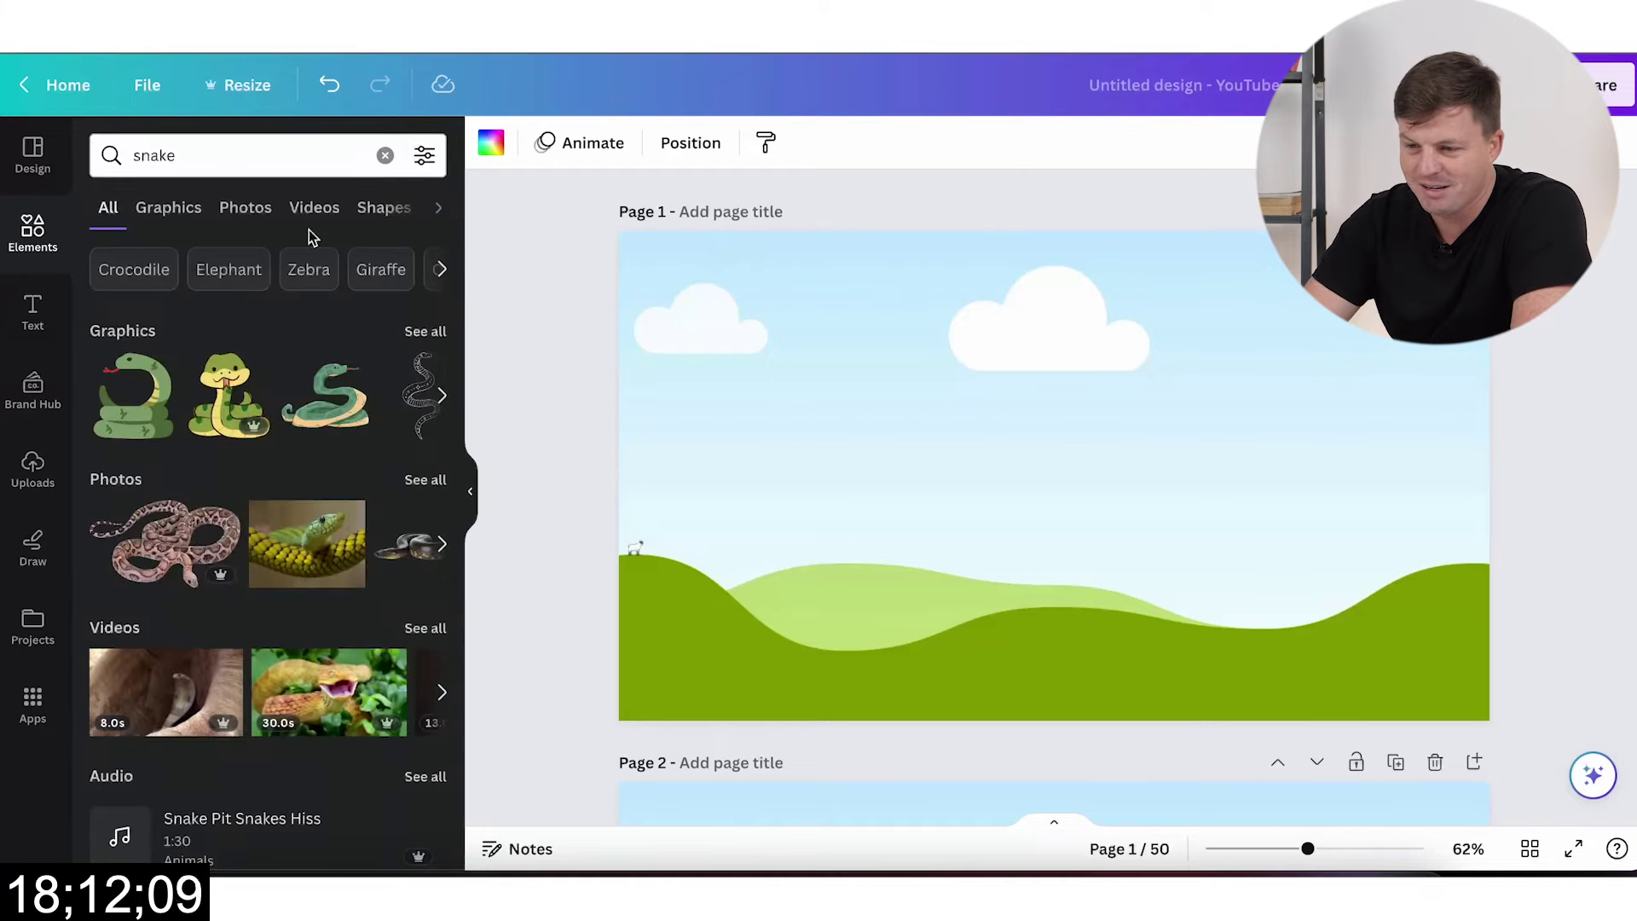
click(424, 482)
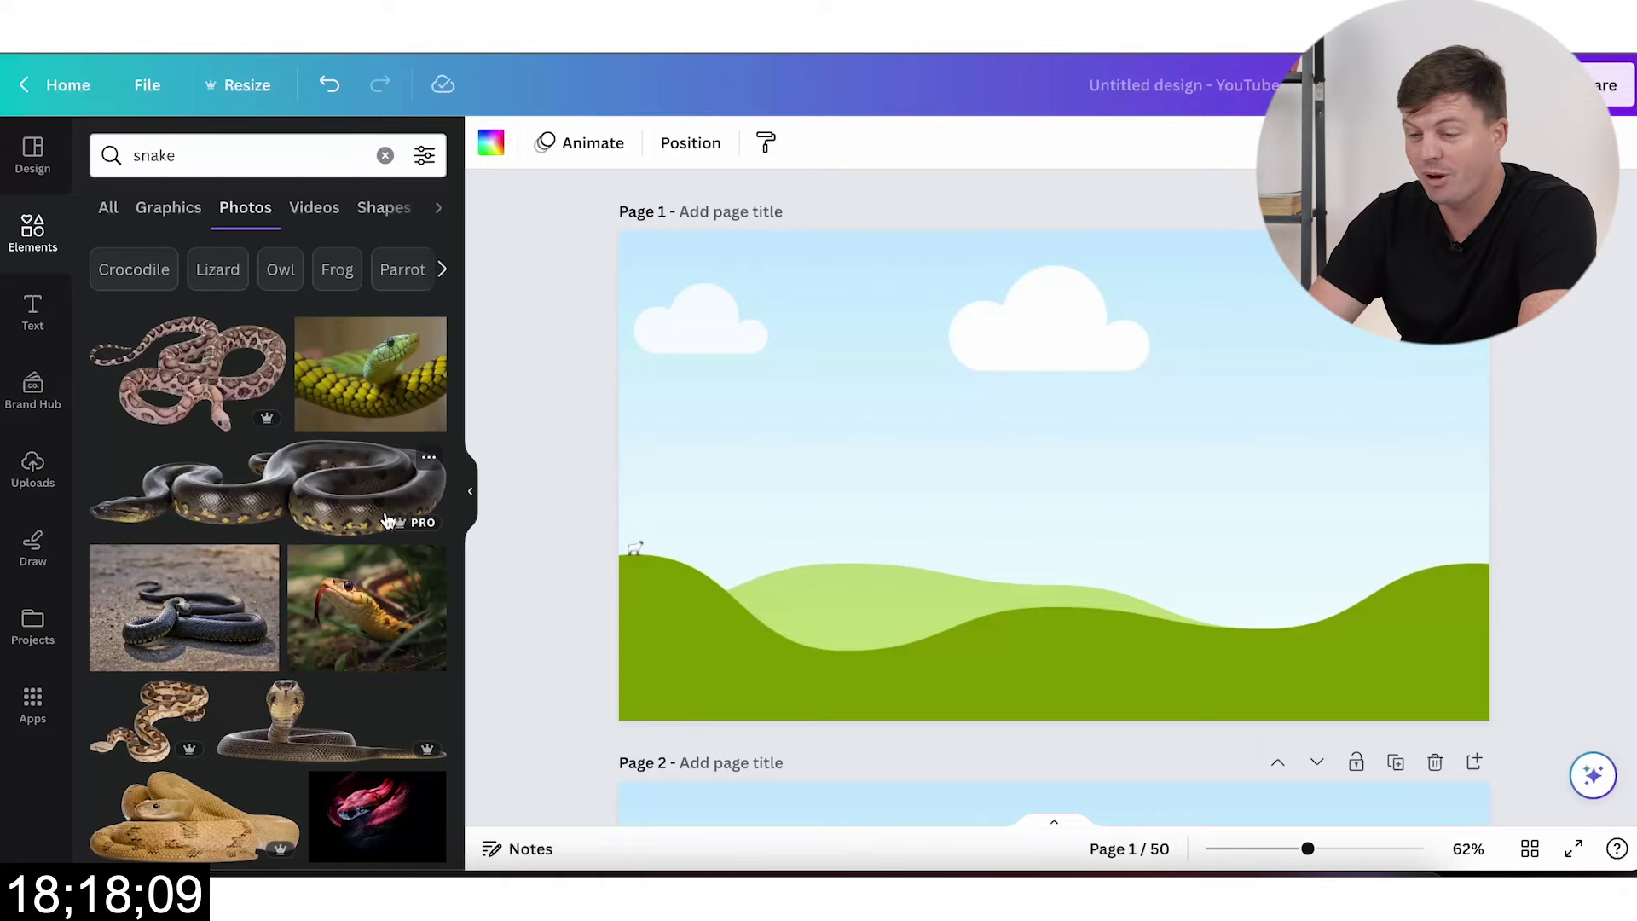
Step: Add green, yellow-green, garter, red and green snake photos to pages 1–5
click(374, 387)
scroll(780, 631, down, 5)
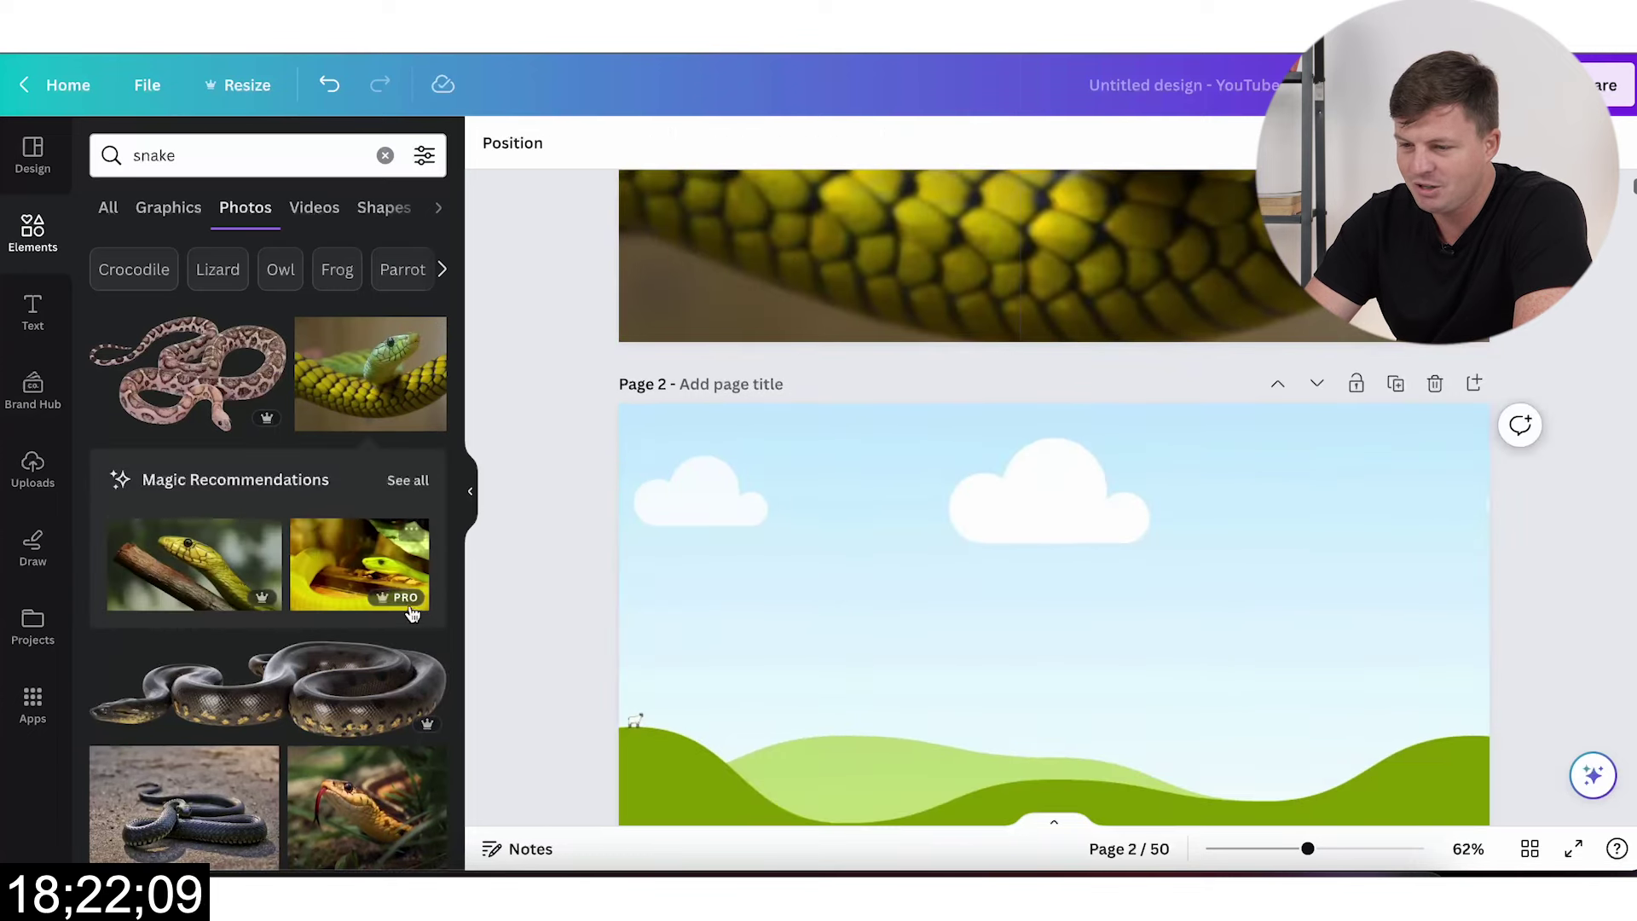
click(409, 607)
scroll(906, 577, down, 5)
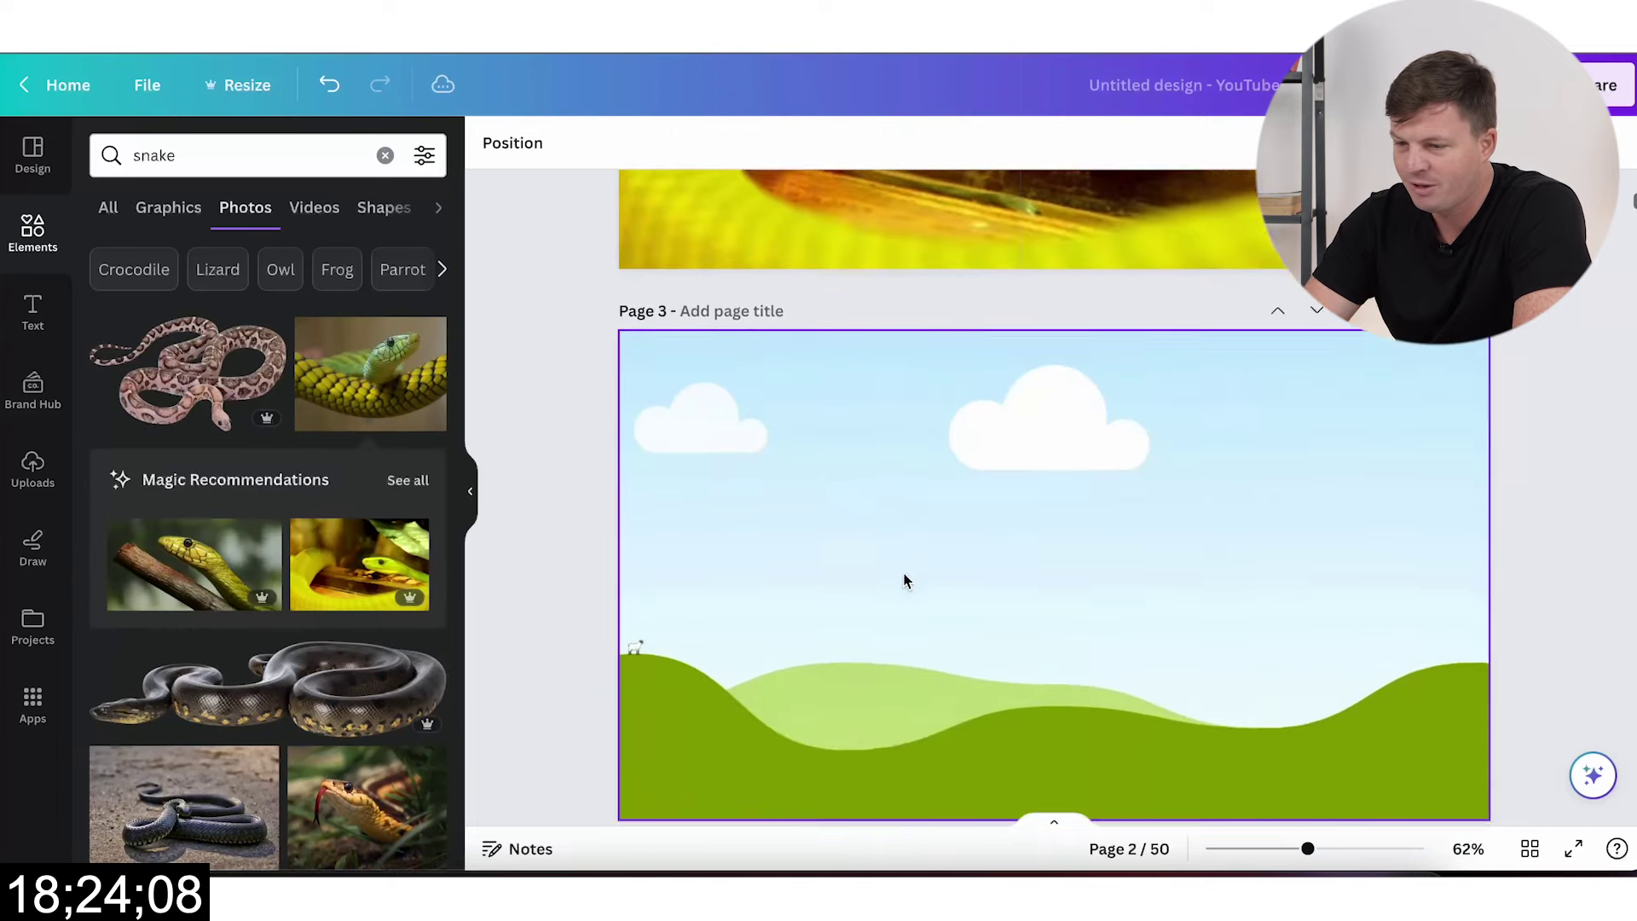
scroll(366, 597, down, 3)
click(367, 597)
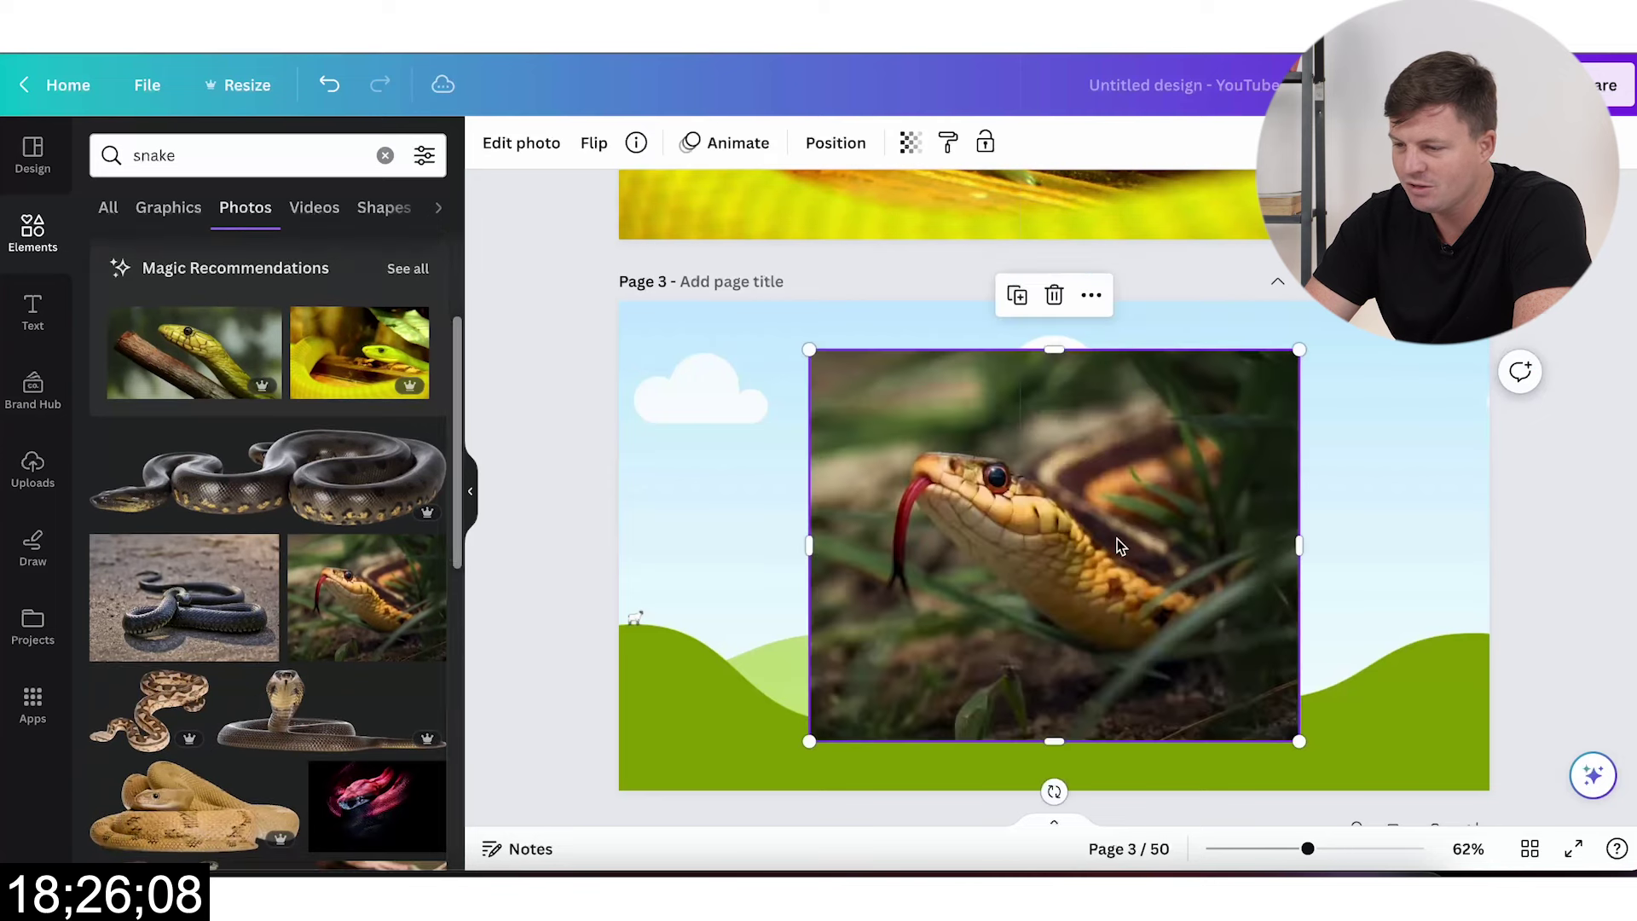
scroll(1031, 539, down, 5)
scroll(230, 721, down, 3)
scroll(230, 721, down, 2)
click(358, 380)
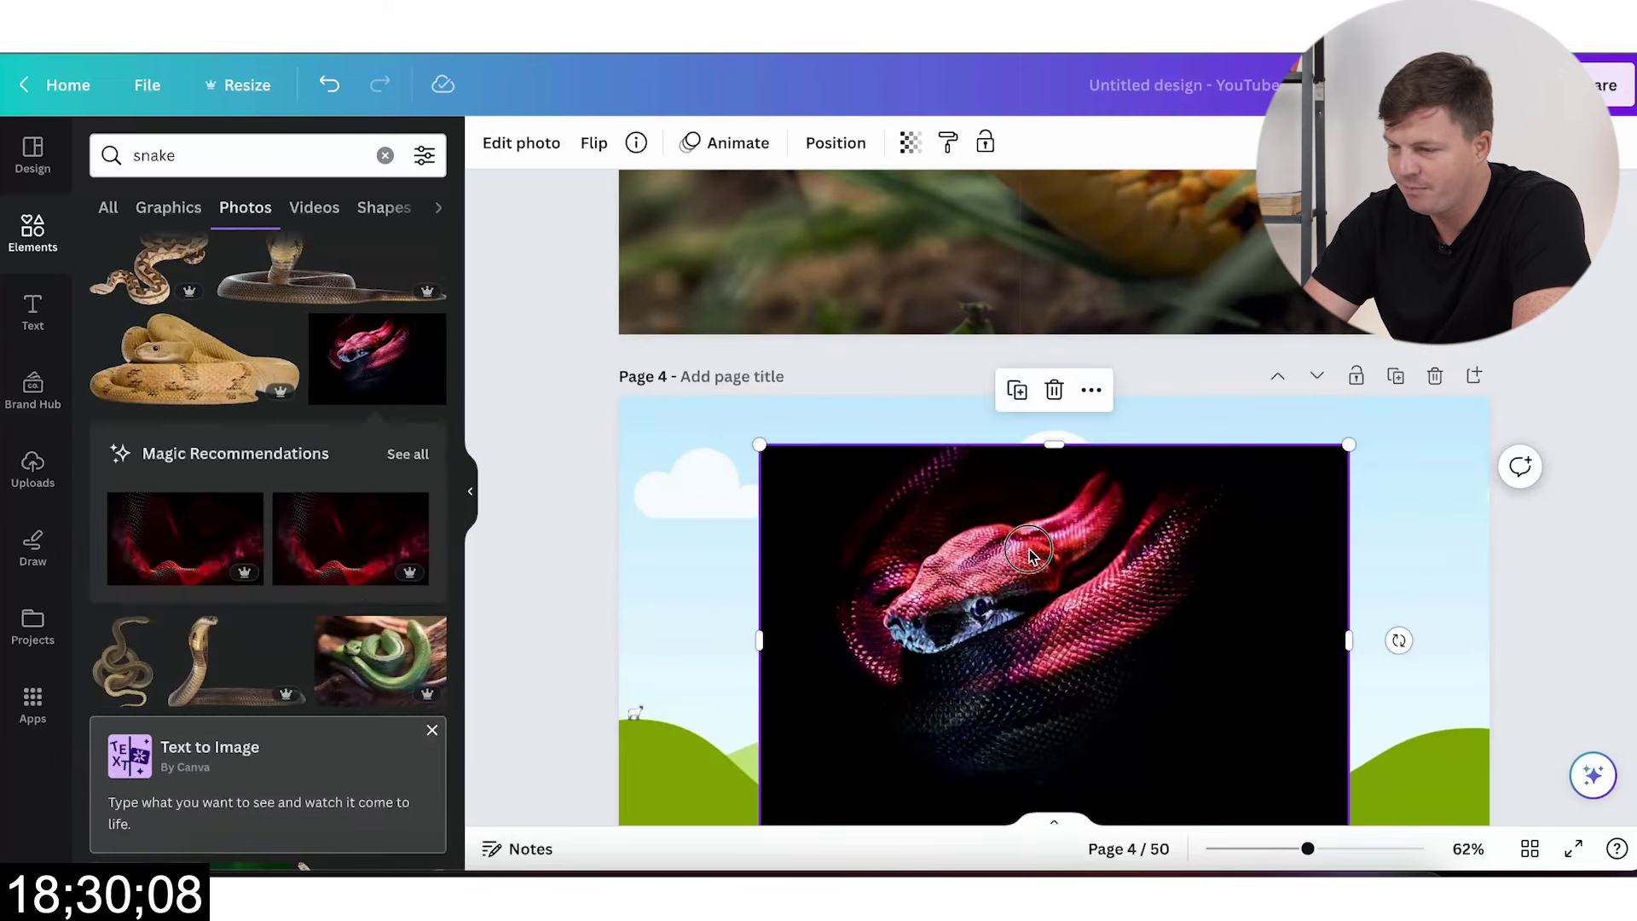
scroll(918, 553, down, 5)
scroll(316, 646, down, 4)
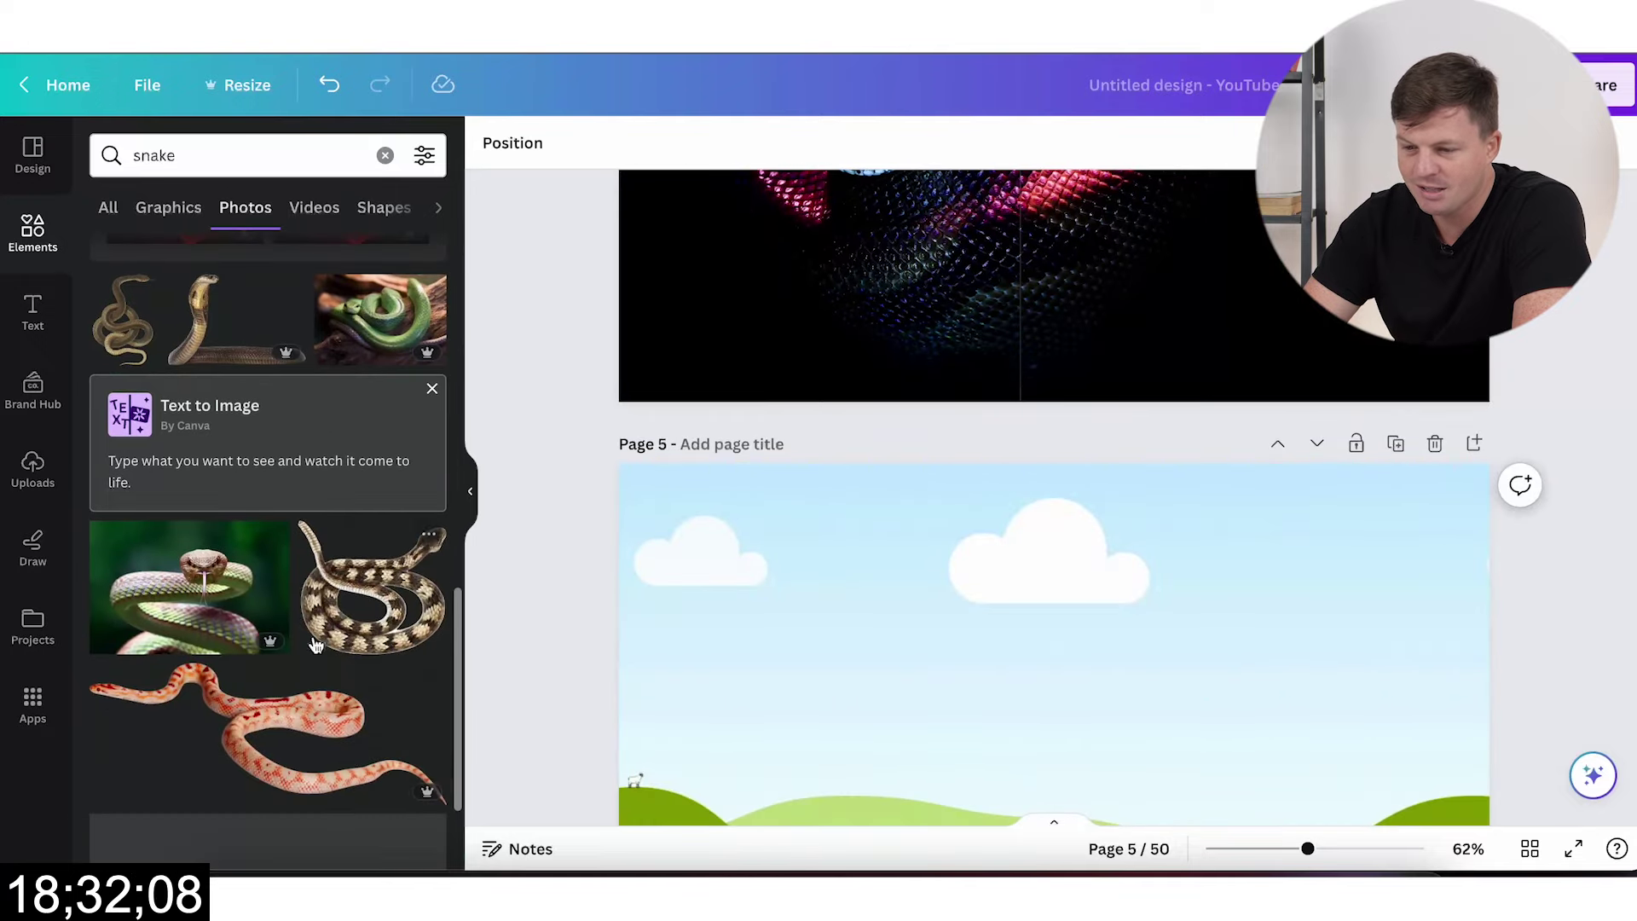
click(194, 608)
Step: Place teal, branch, tongue-flicking, red-and-white banded and another snake photo on pages 6–10
scroll(204, 614, down, 2)
scroll(1053, 512, down, 3)
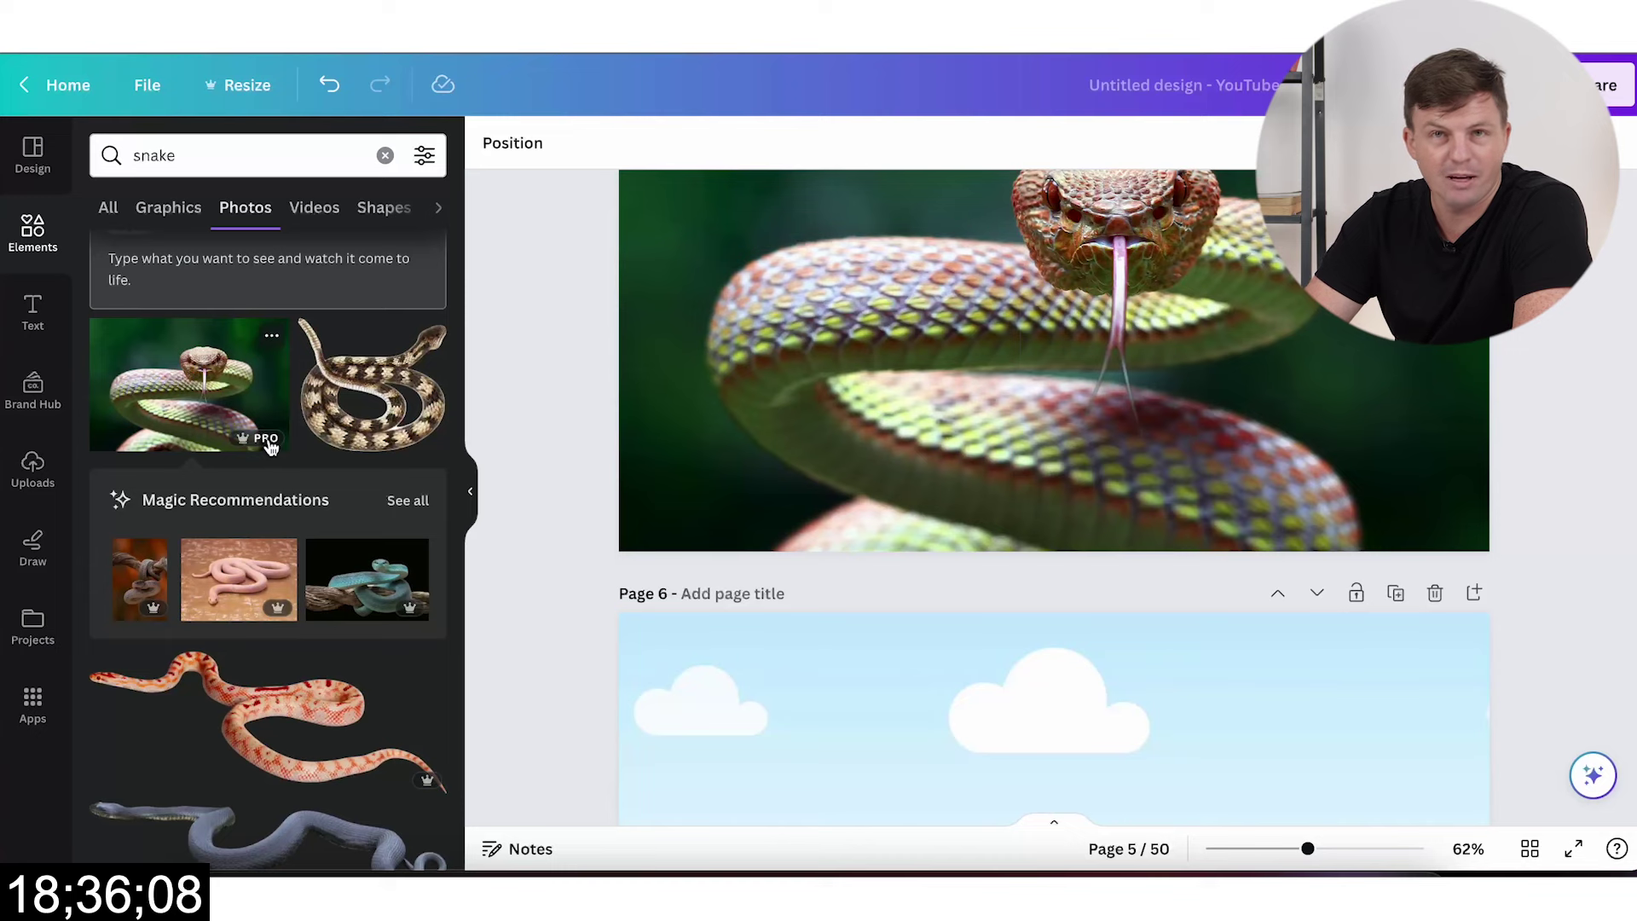
scroll(284, 719, down, 5)
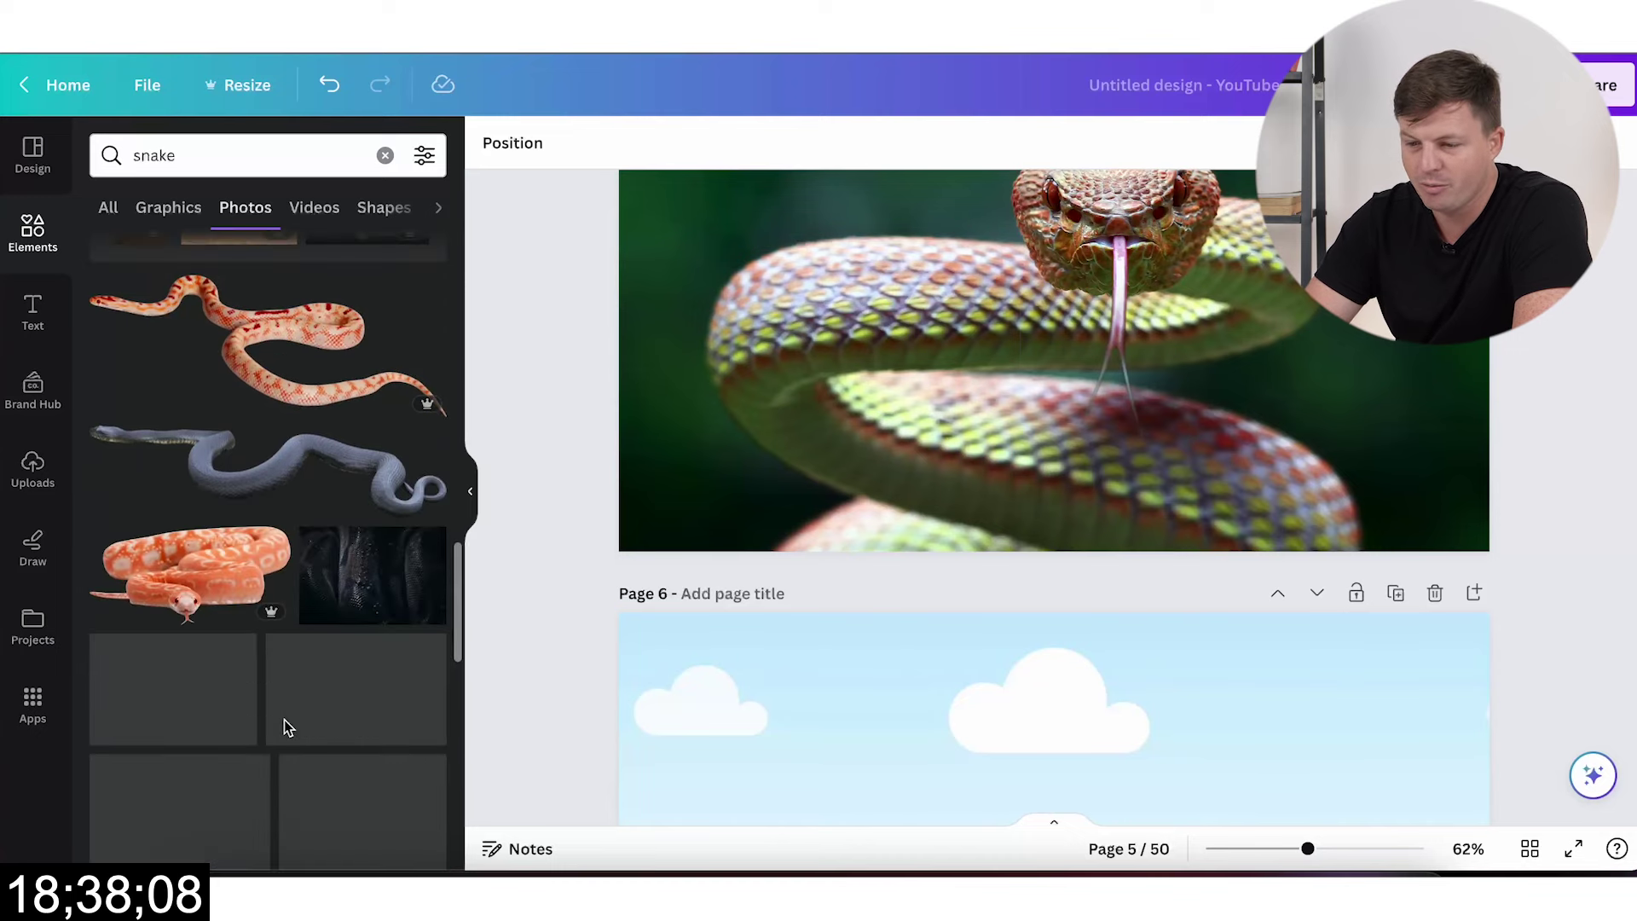
scroll(197, 554, down, 2)
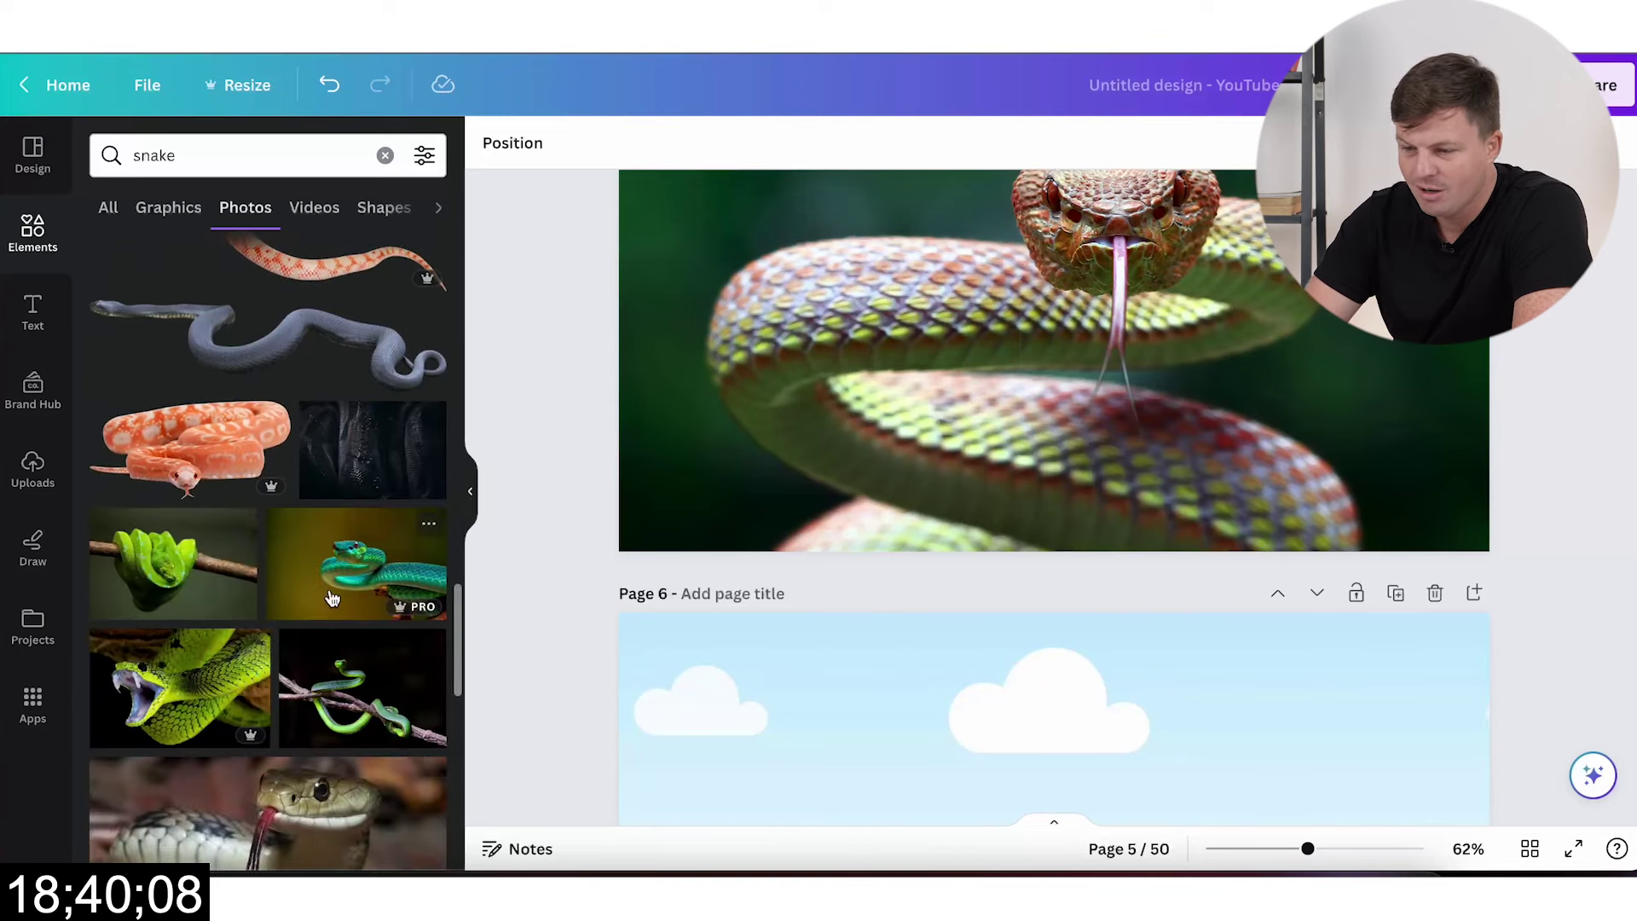
click(357, 562)
drag(960, 385, 891, 793)
scroll(892, 793, down, 10)
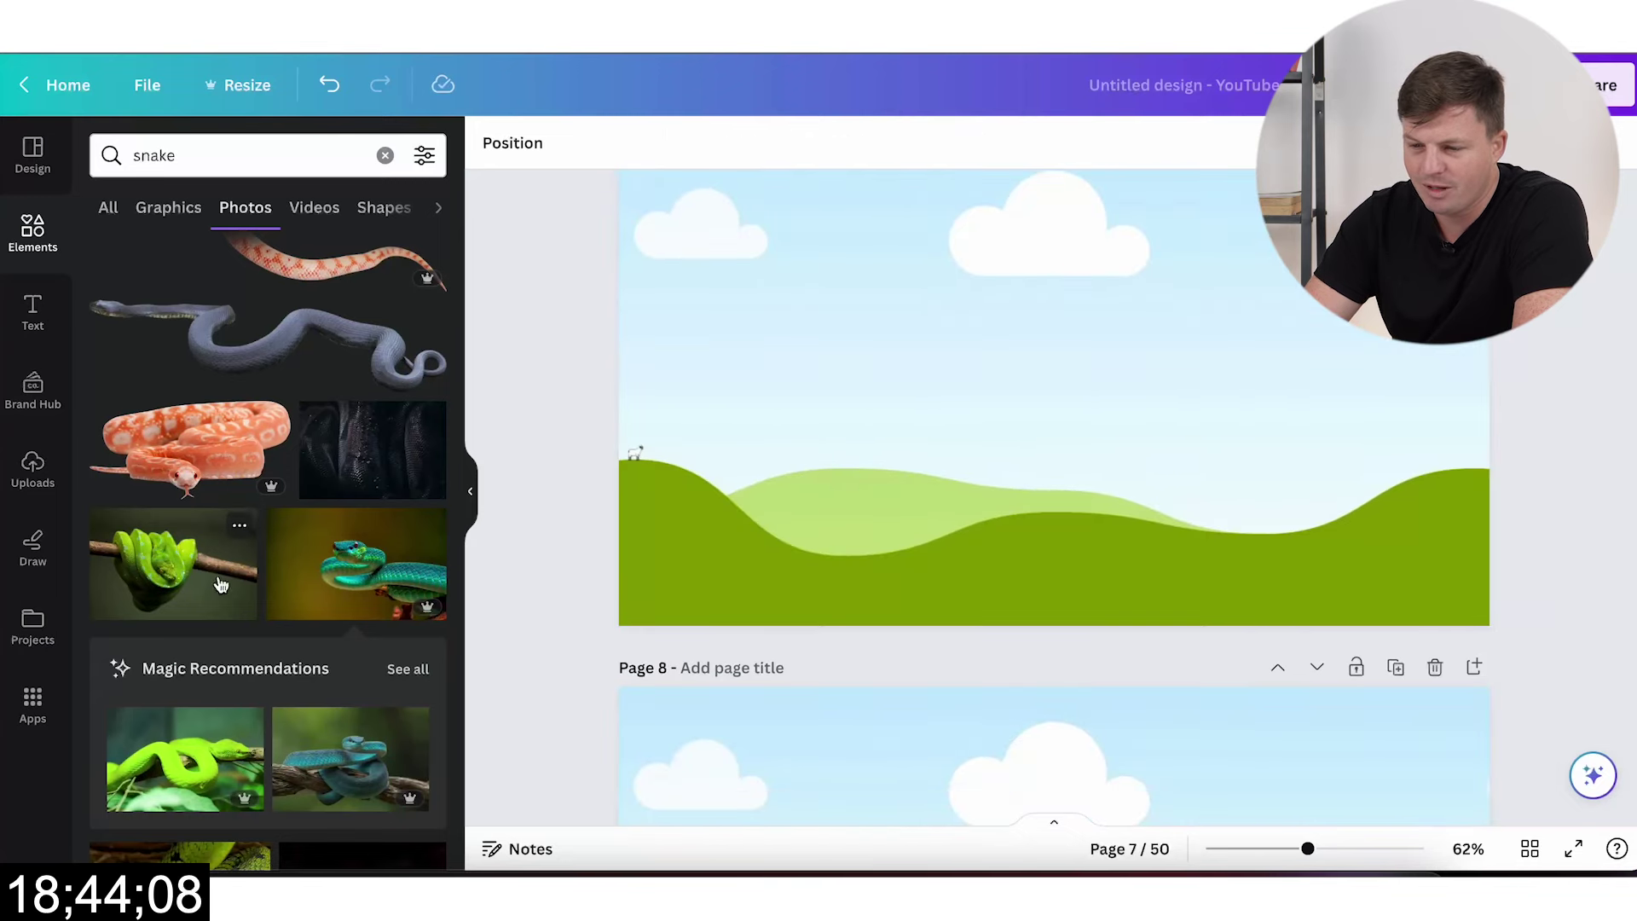
scroll(220, 584, down, 3)
click(191, 558)
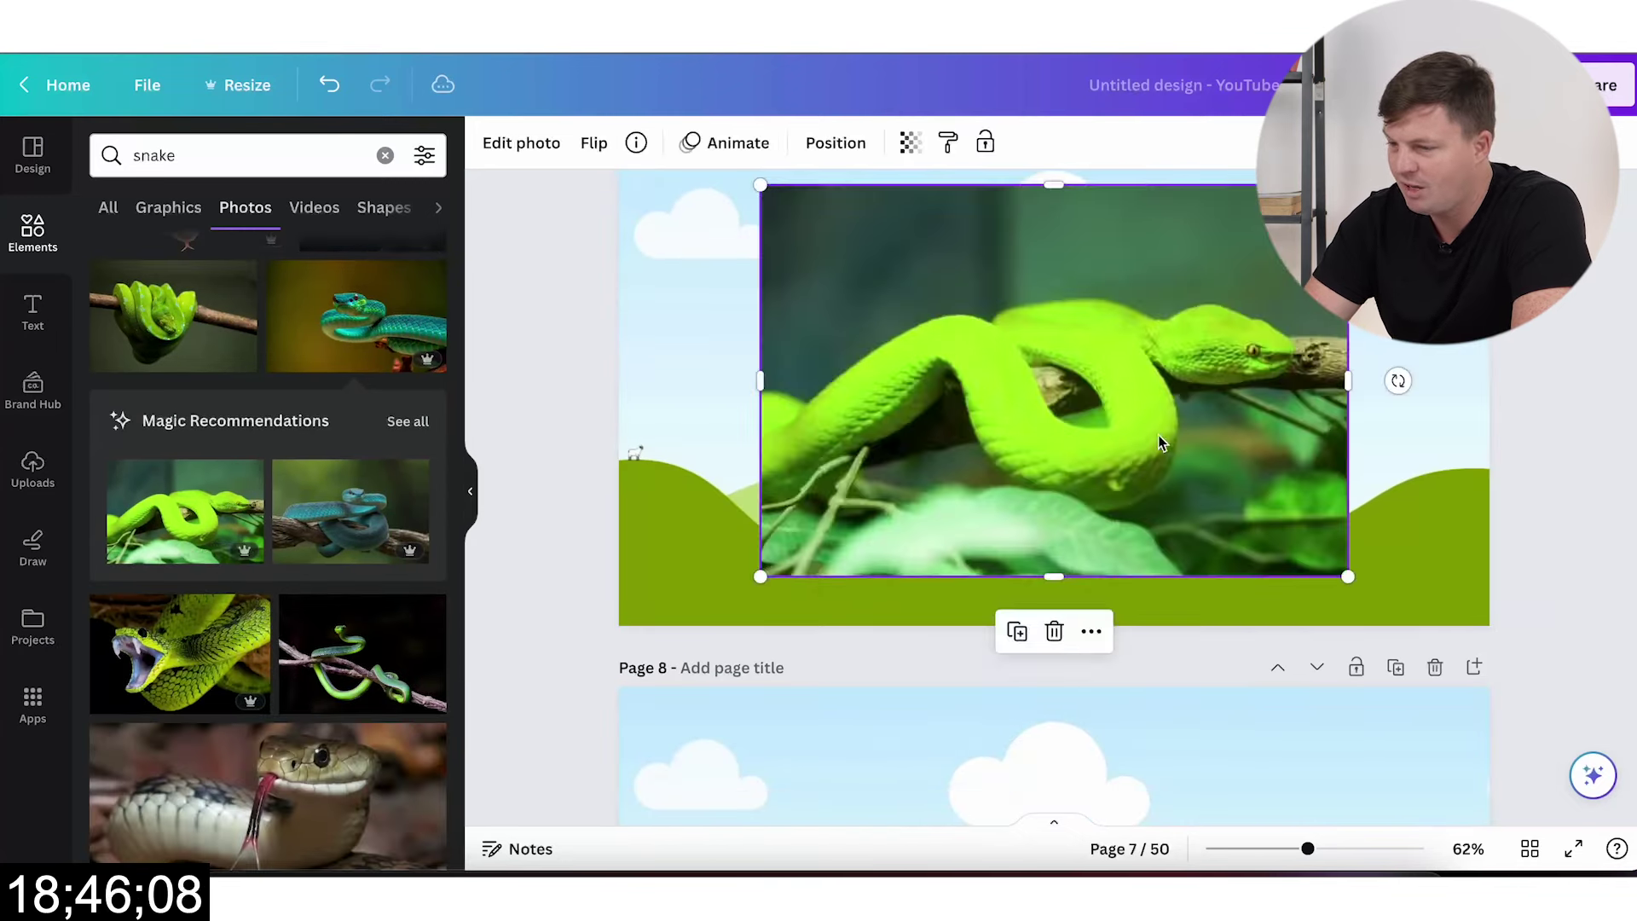
scroll(1045, 432, down, 5)
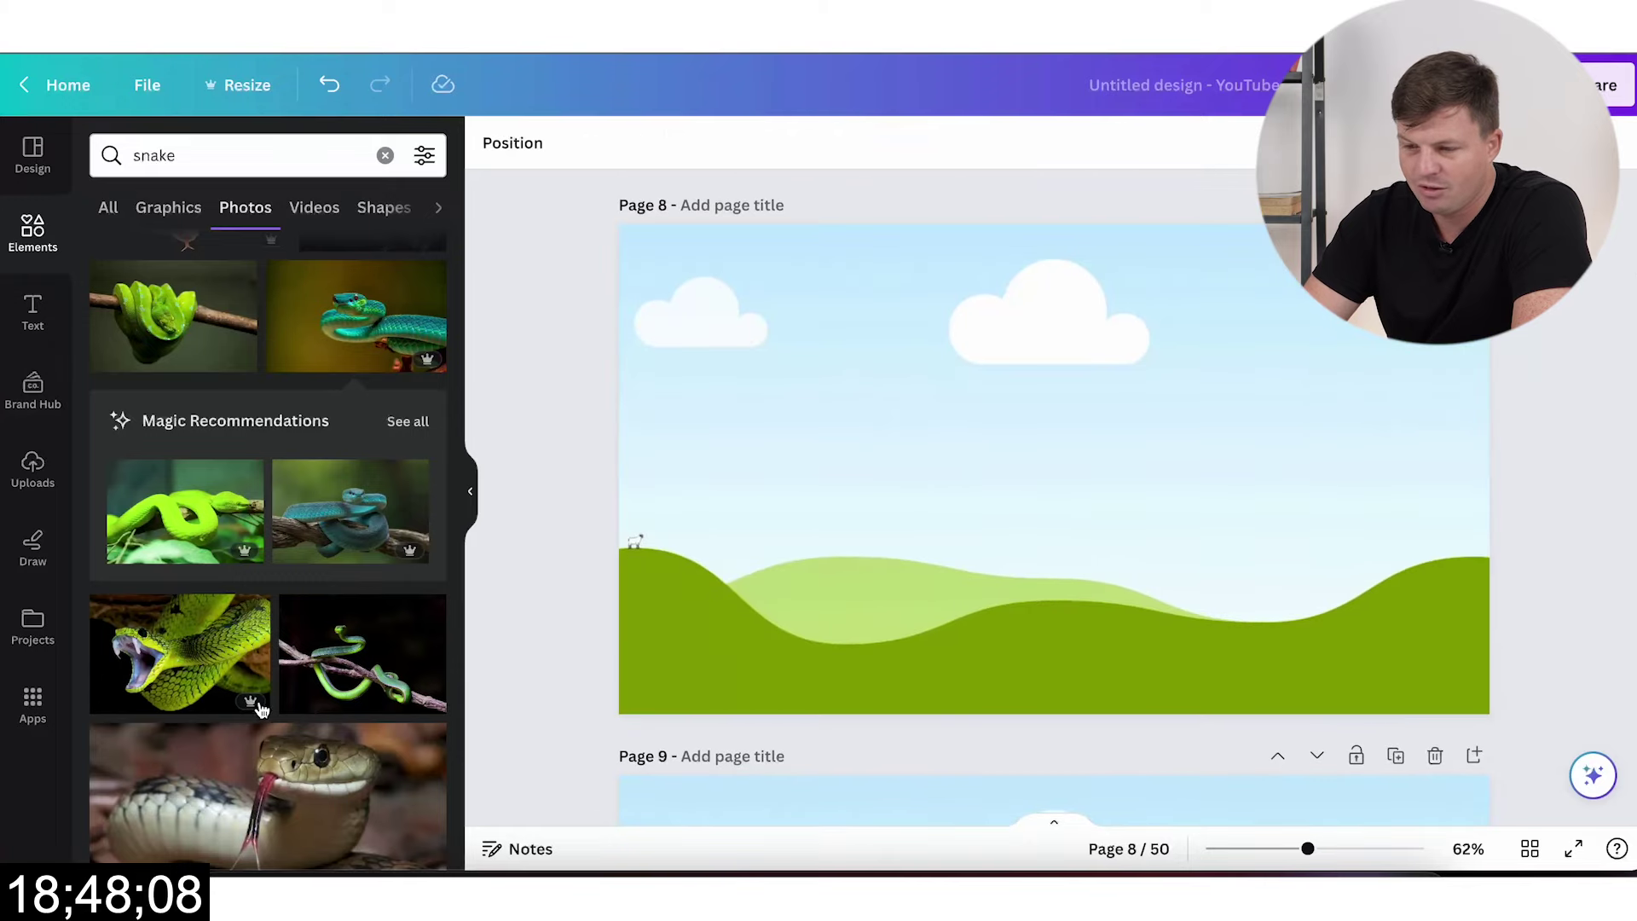
scroll(323, 462, down, 6)
click(315, 451)
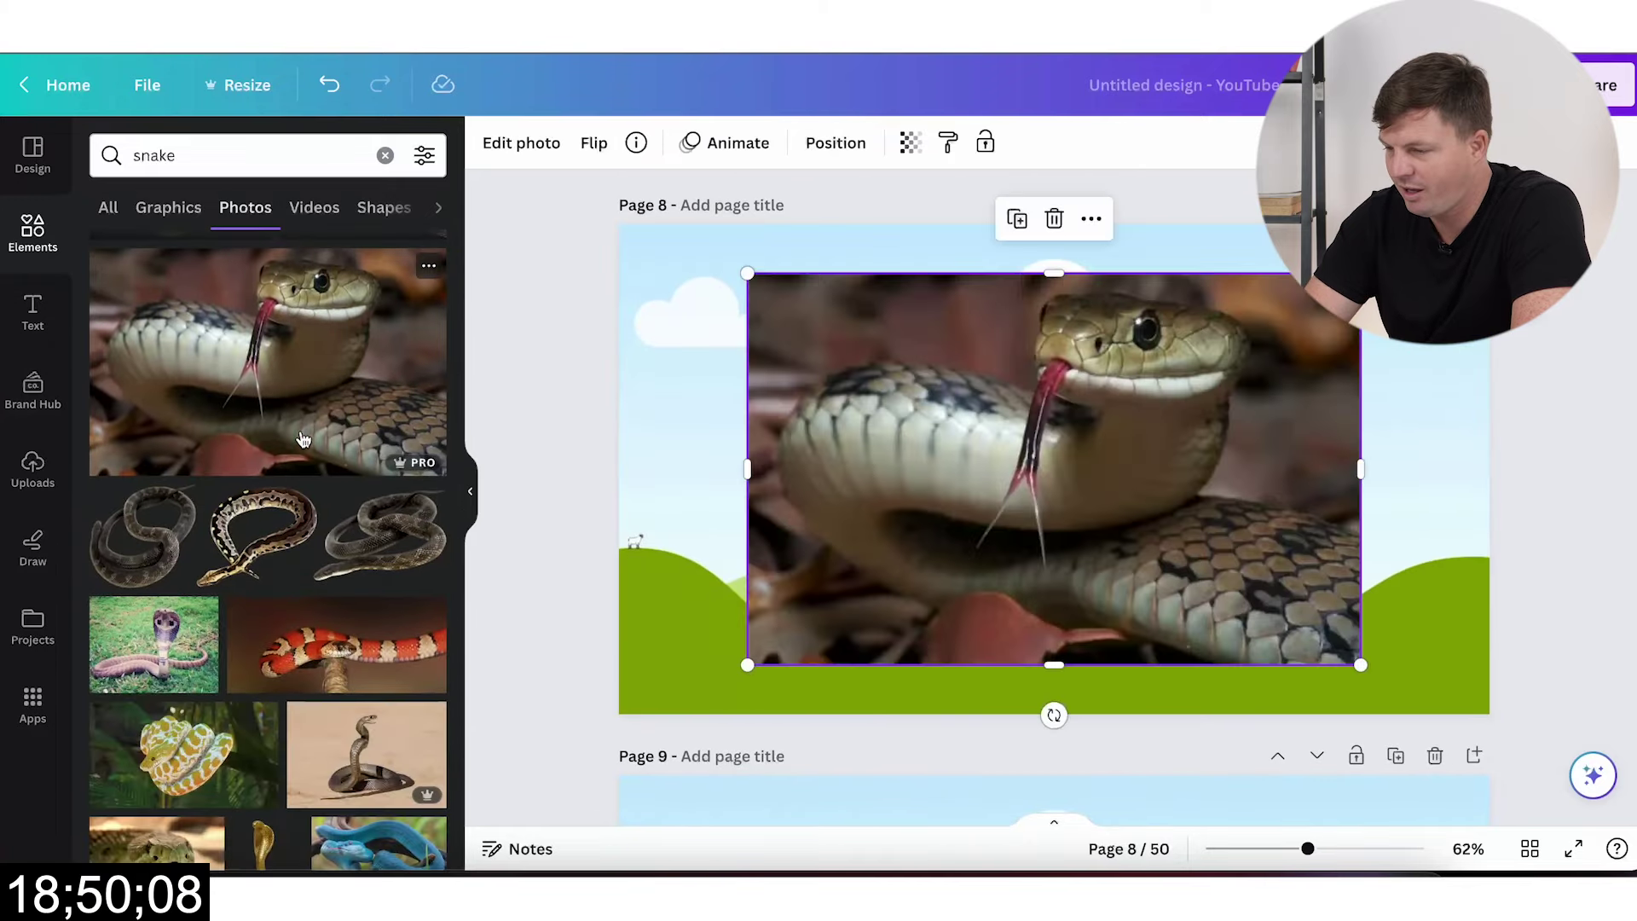
scroll(891, 687, down, 5)
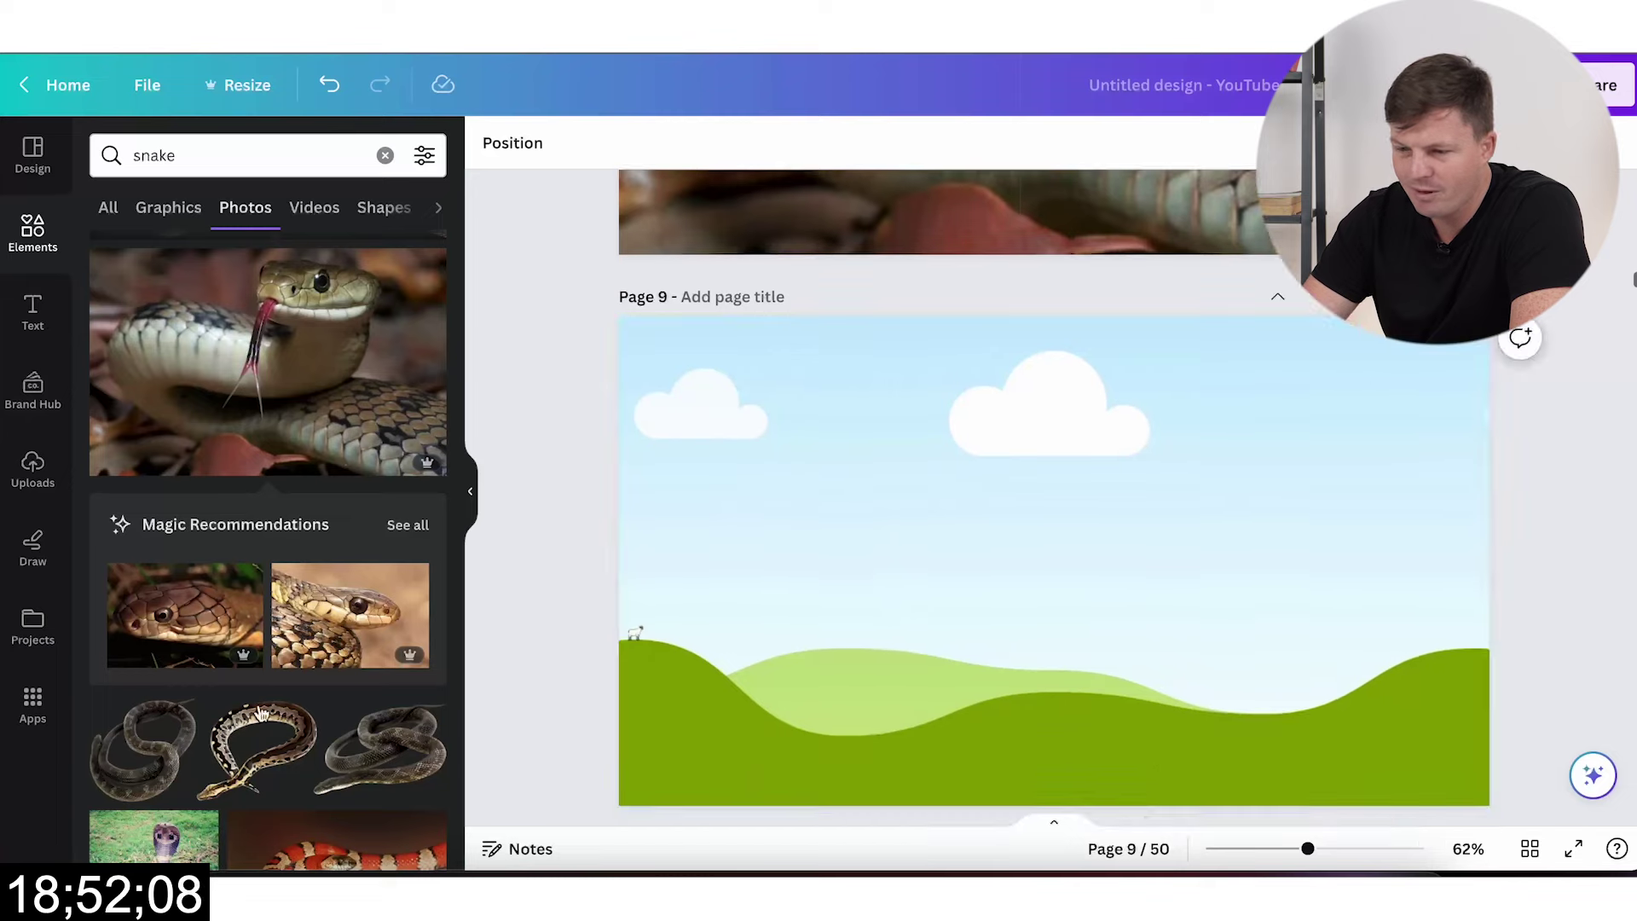
scroll(262, 713, down, 4)
click(337, 516)
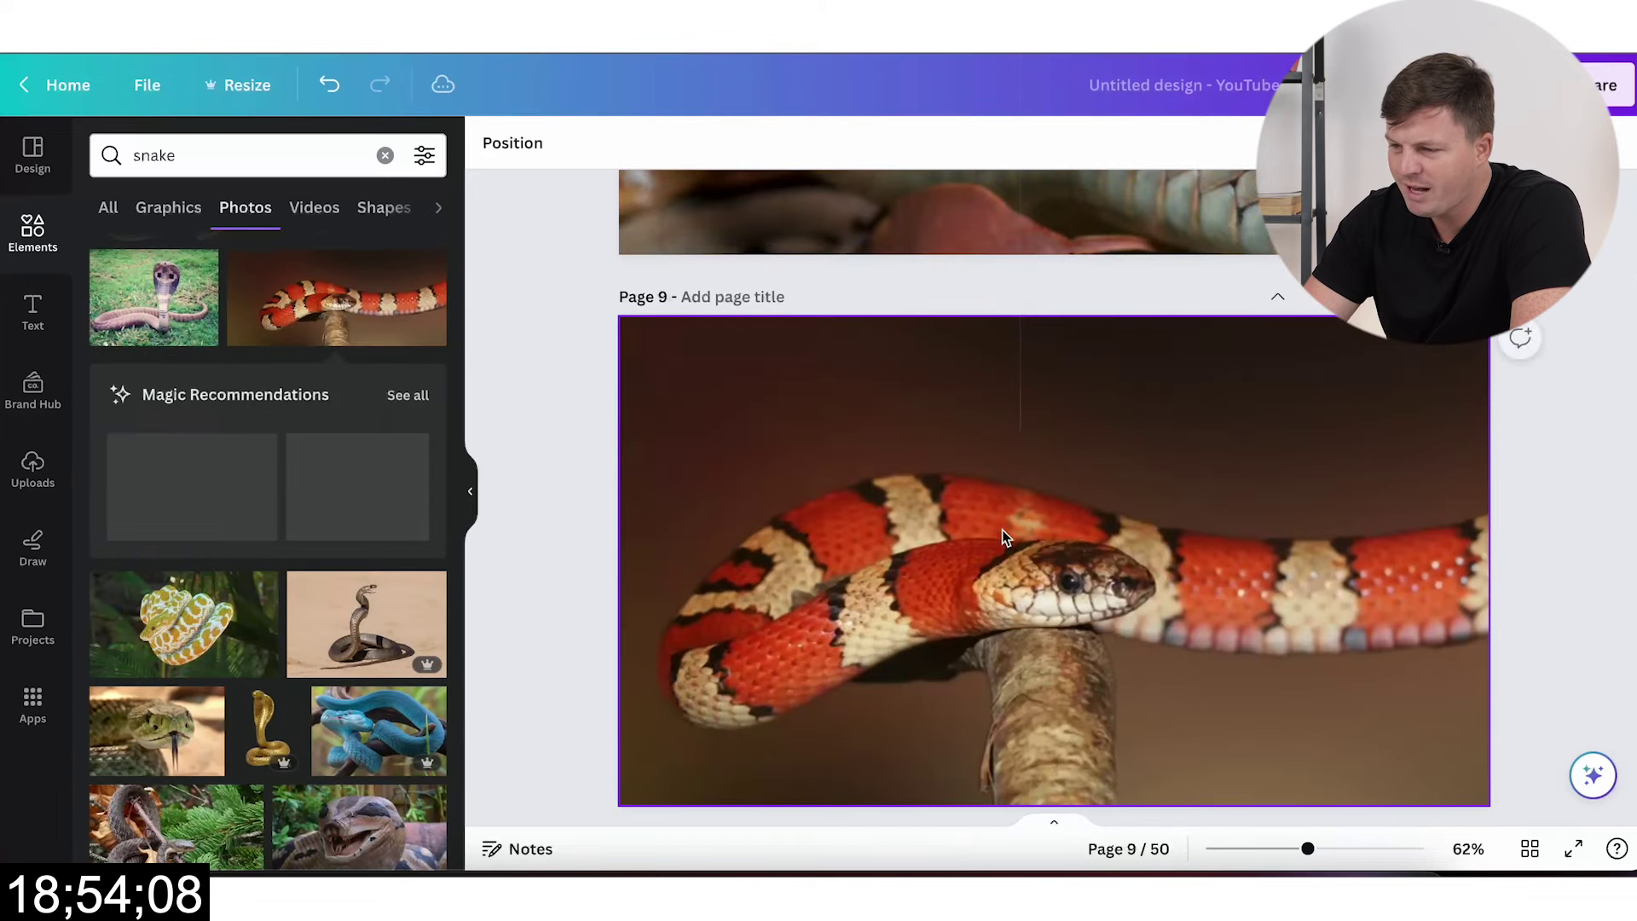
scroll(958, 668, down, 3)
scroll(959, 668, down, 3)
scroll(106, 655, down, 5)
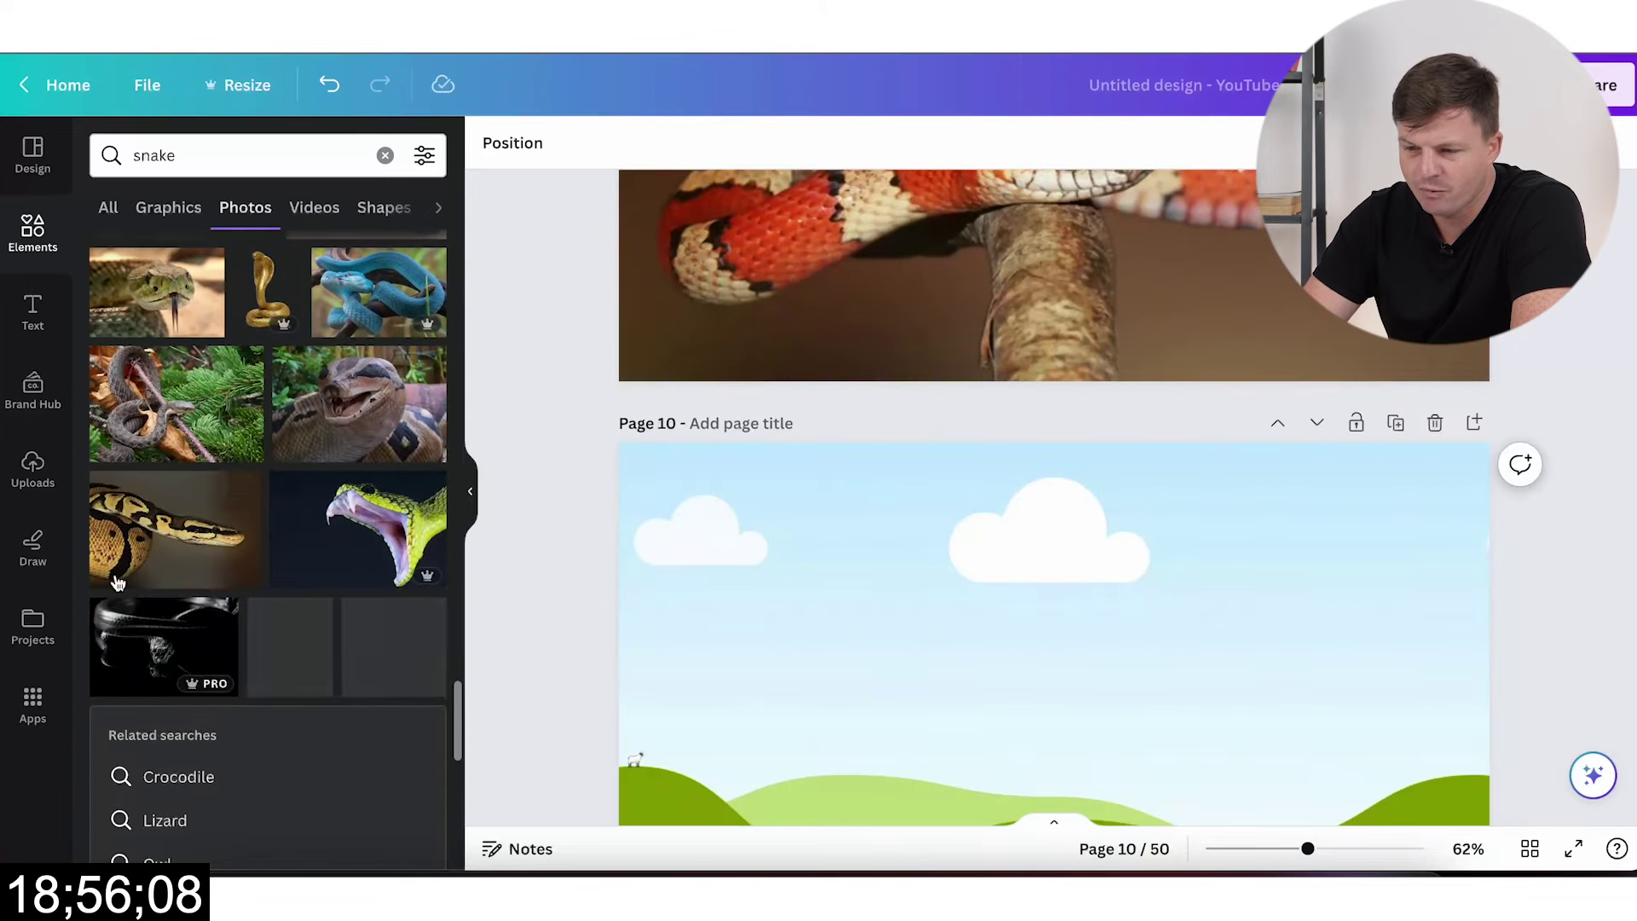
click(145, 418)
Step: Add open-mouthed green, grass snake, ball python and coral snake photos to pages 11–14
scroll(908, 607, down, 3)
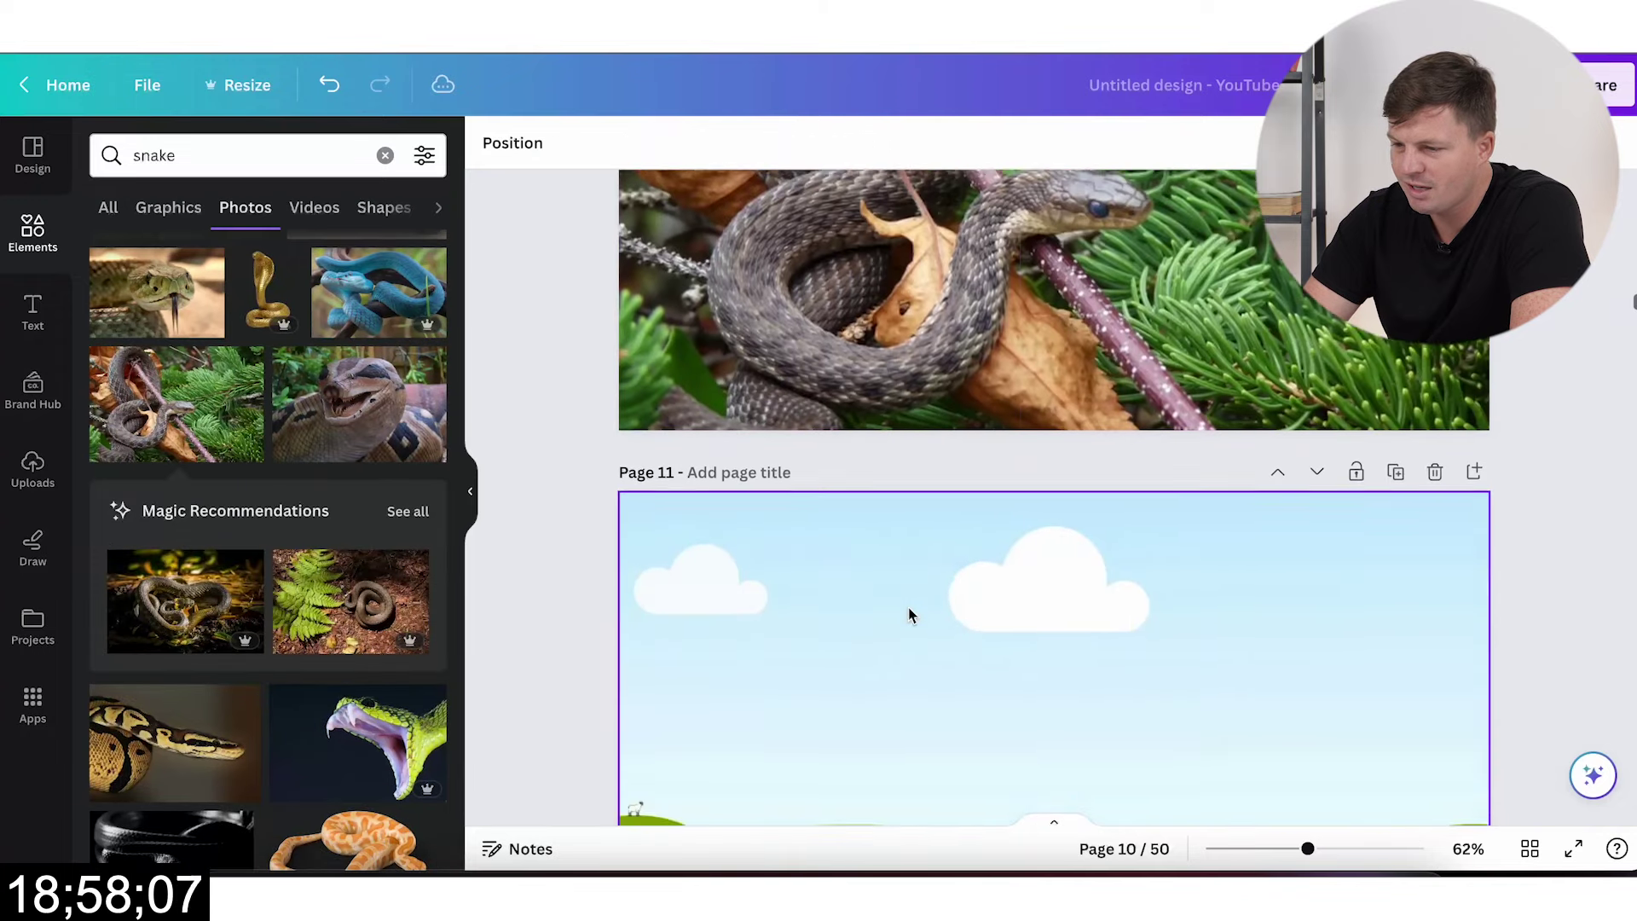
scroll(378, 648, down, 3)
click(345, 547)
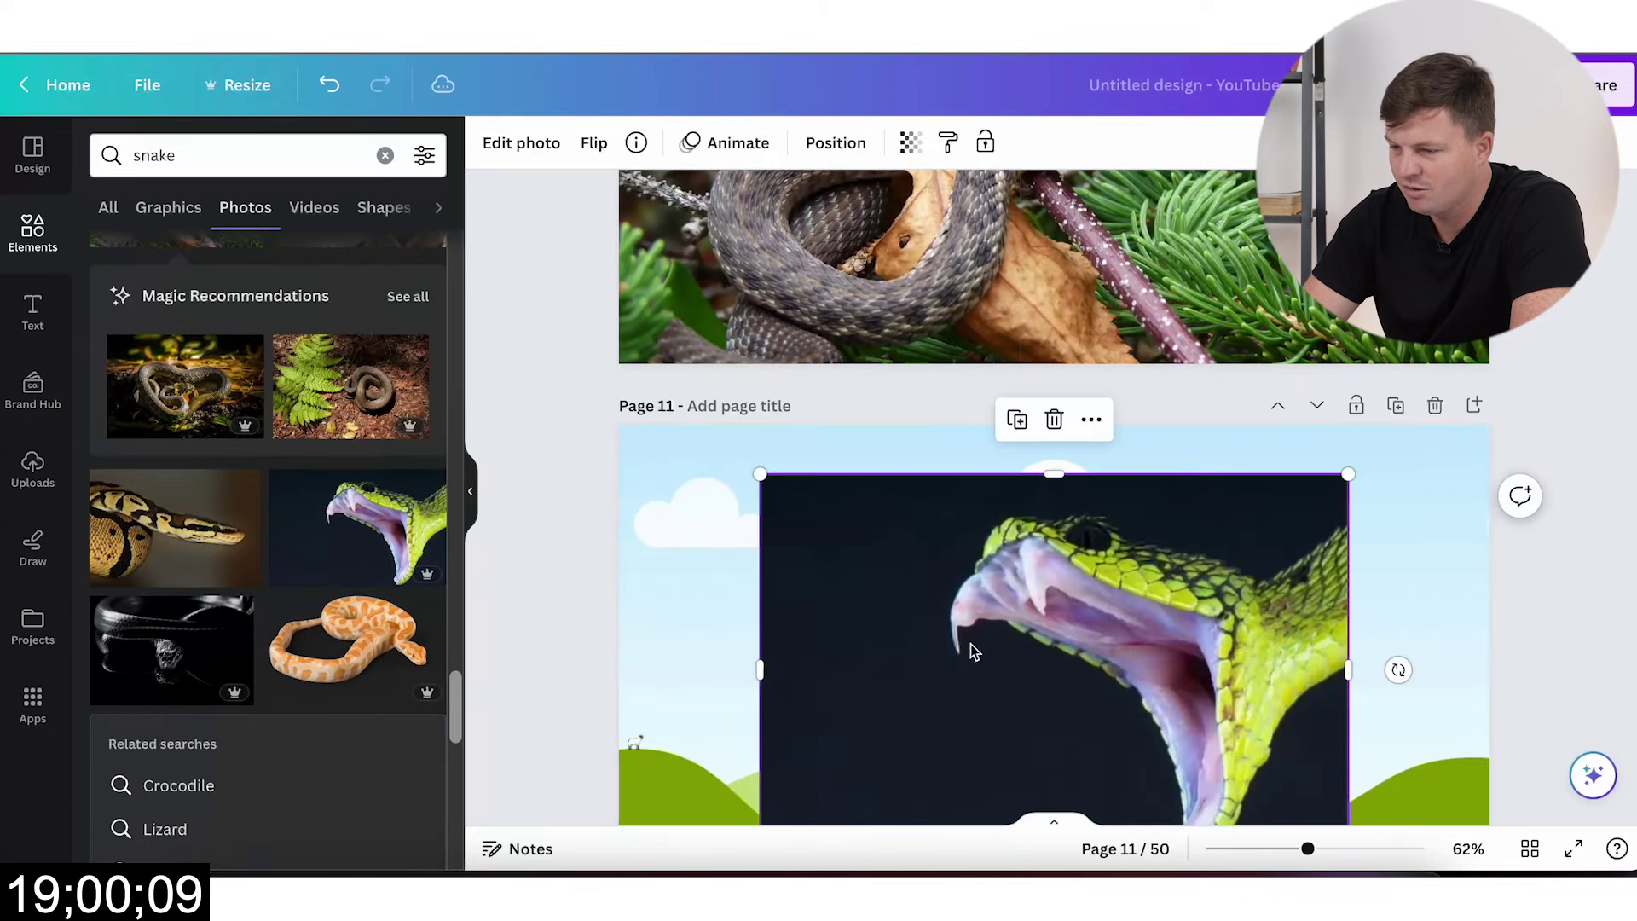
scroll(888, 644, down, 3)
scroll(299, 626, down, 6)
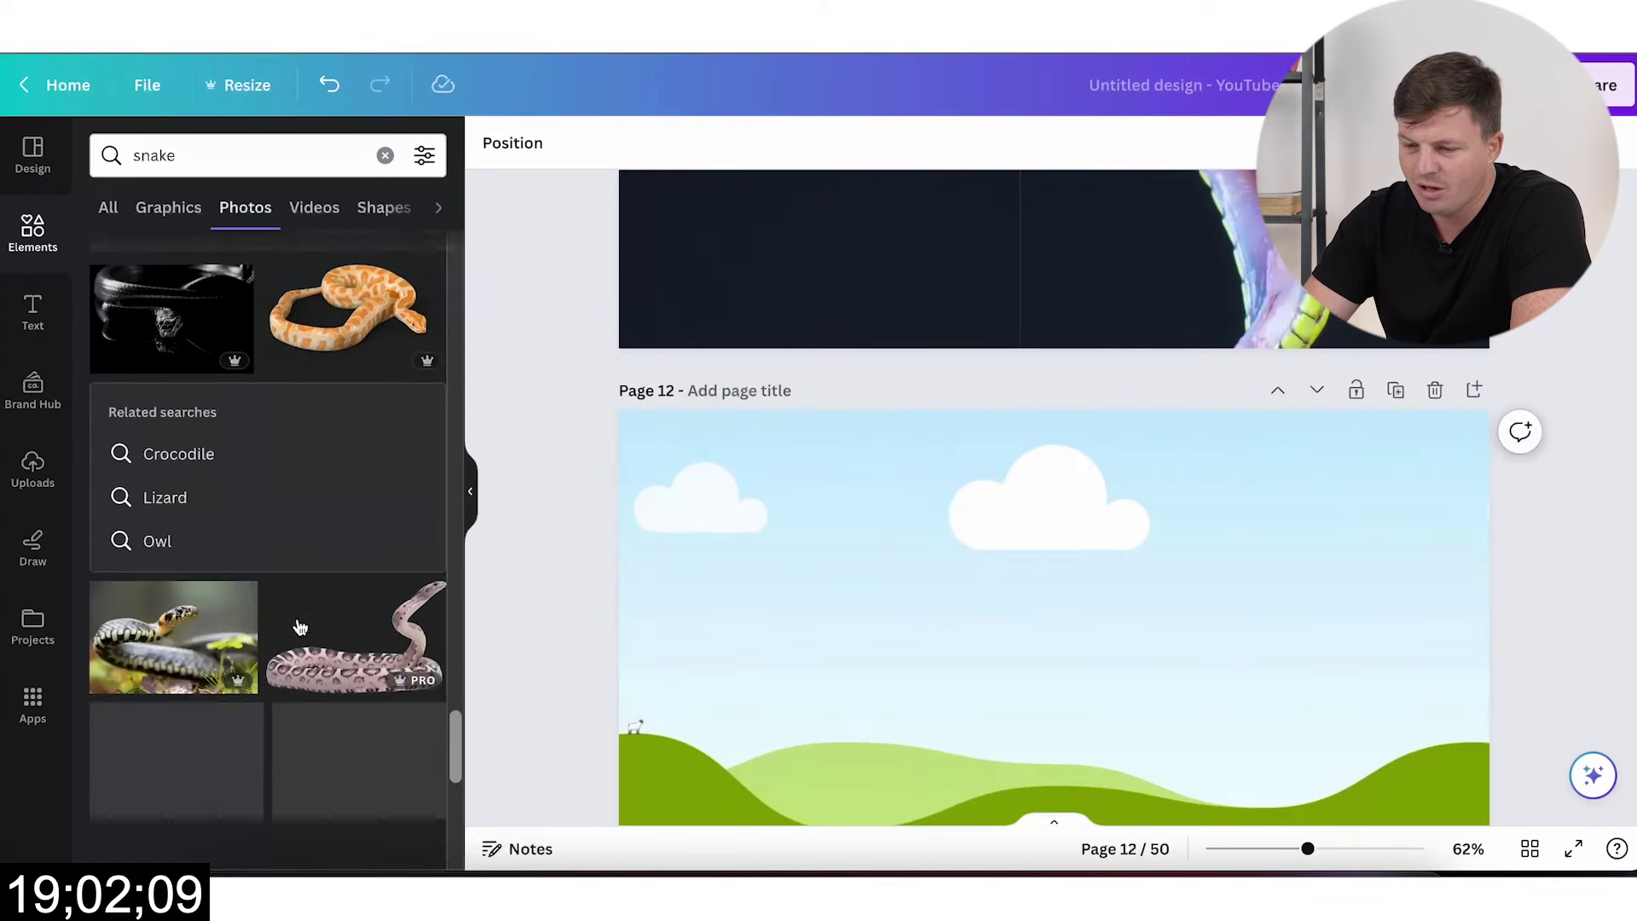
click(173, 409)
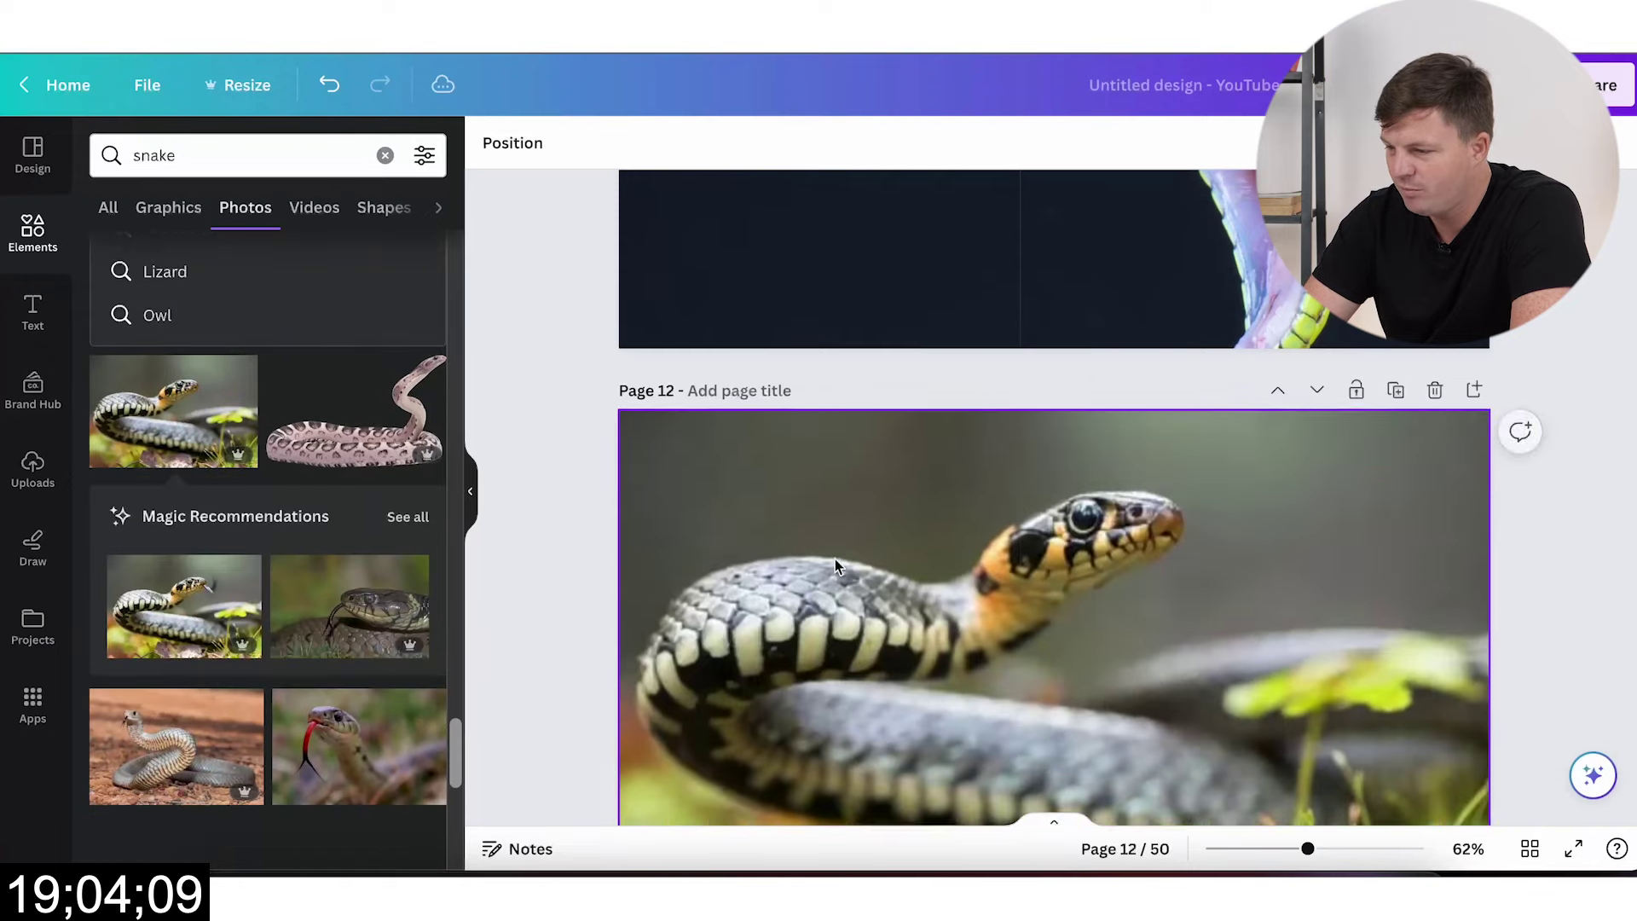
scroll(835, 562, down, 5)
scroll(230, 541, down, 5)
click(197, 426)
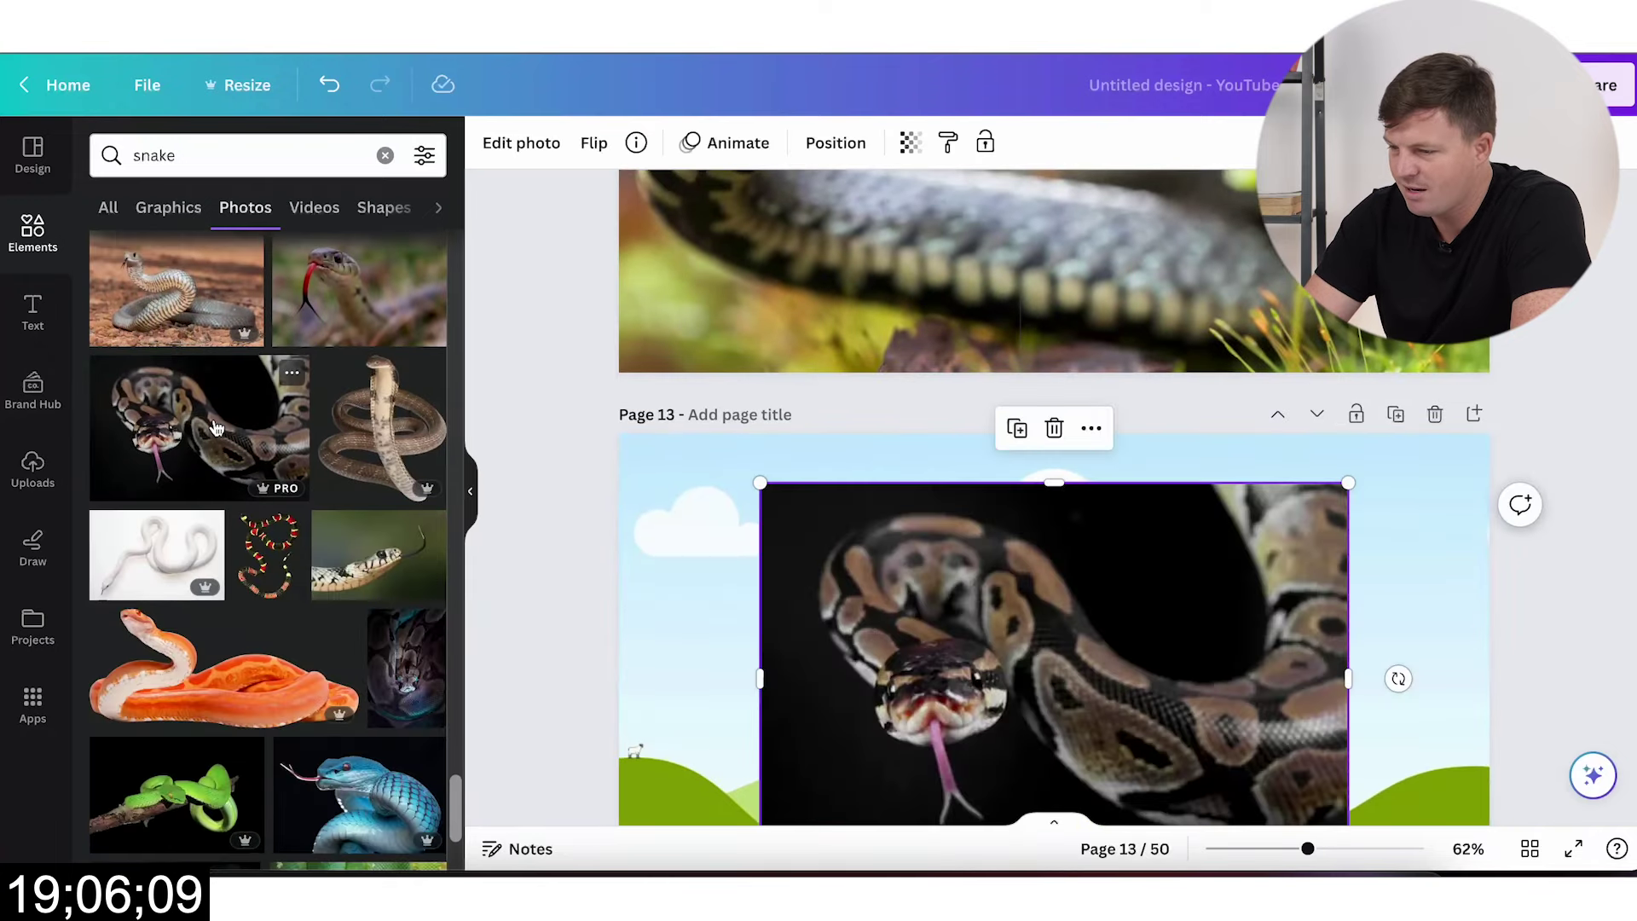
scroll(247, 600, down, 3)
scroll(247, 599, down, 1)
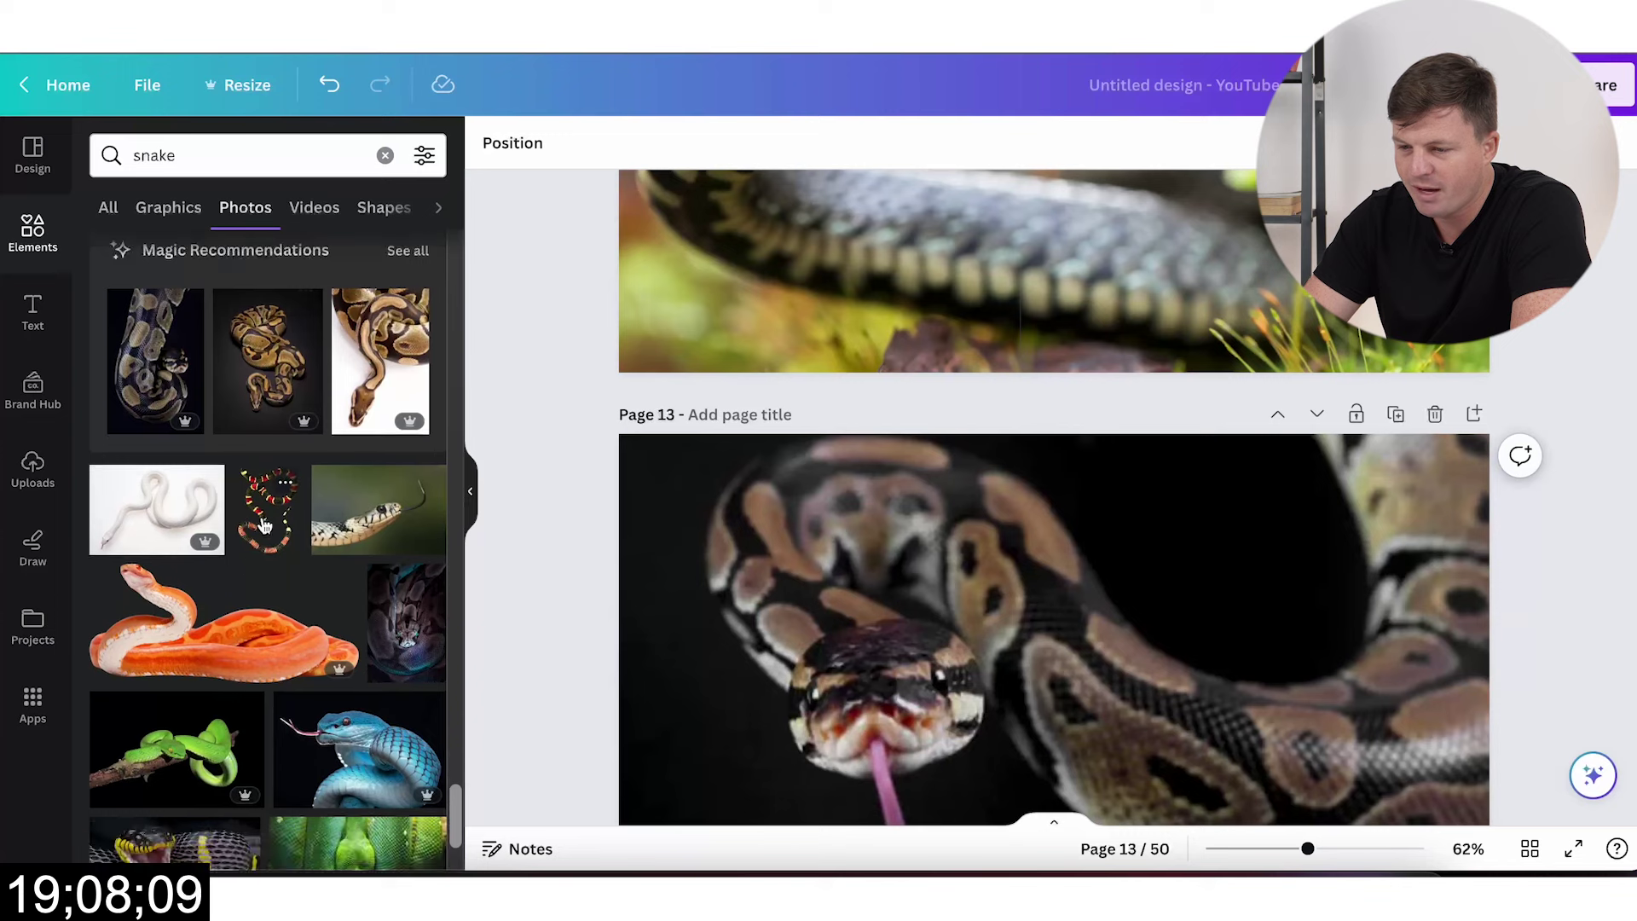
click(252, 527)
scroll(1028, 607, down, 6)
drag(1036, 256, 1013, 641)
scroll(1015, 644, down, 5)
scroll(1014, 643, down, 2)
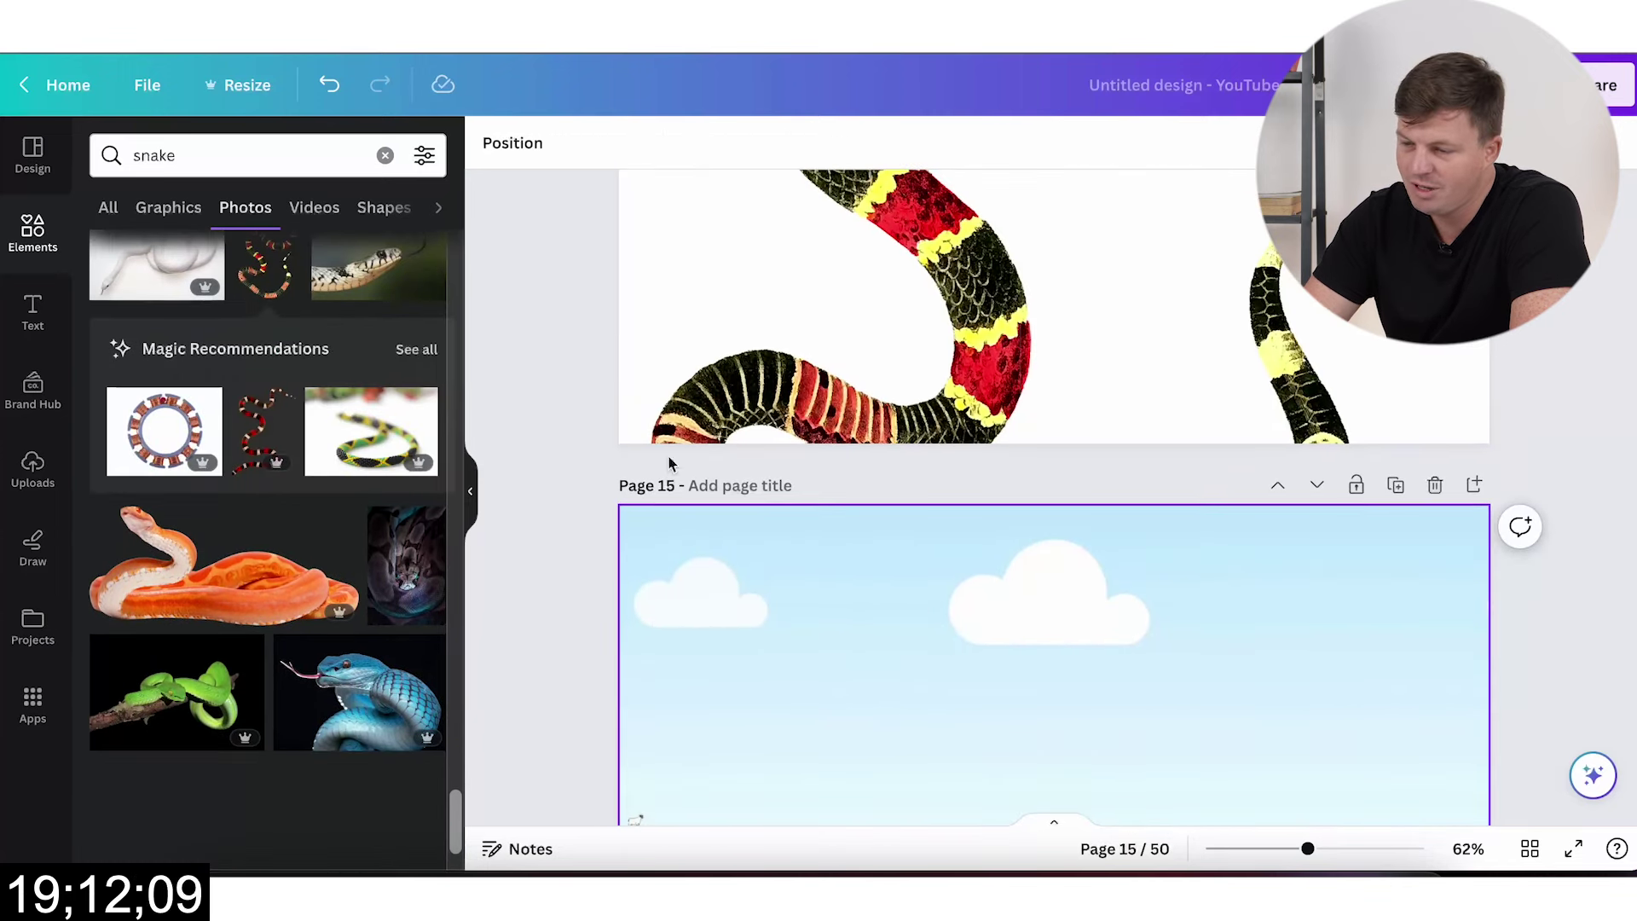
scroll(817, 353, up, 3)
scroll(817, 353, down, 7)
scroll(299, 577, down, 1)
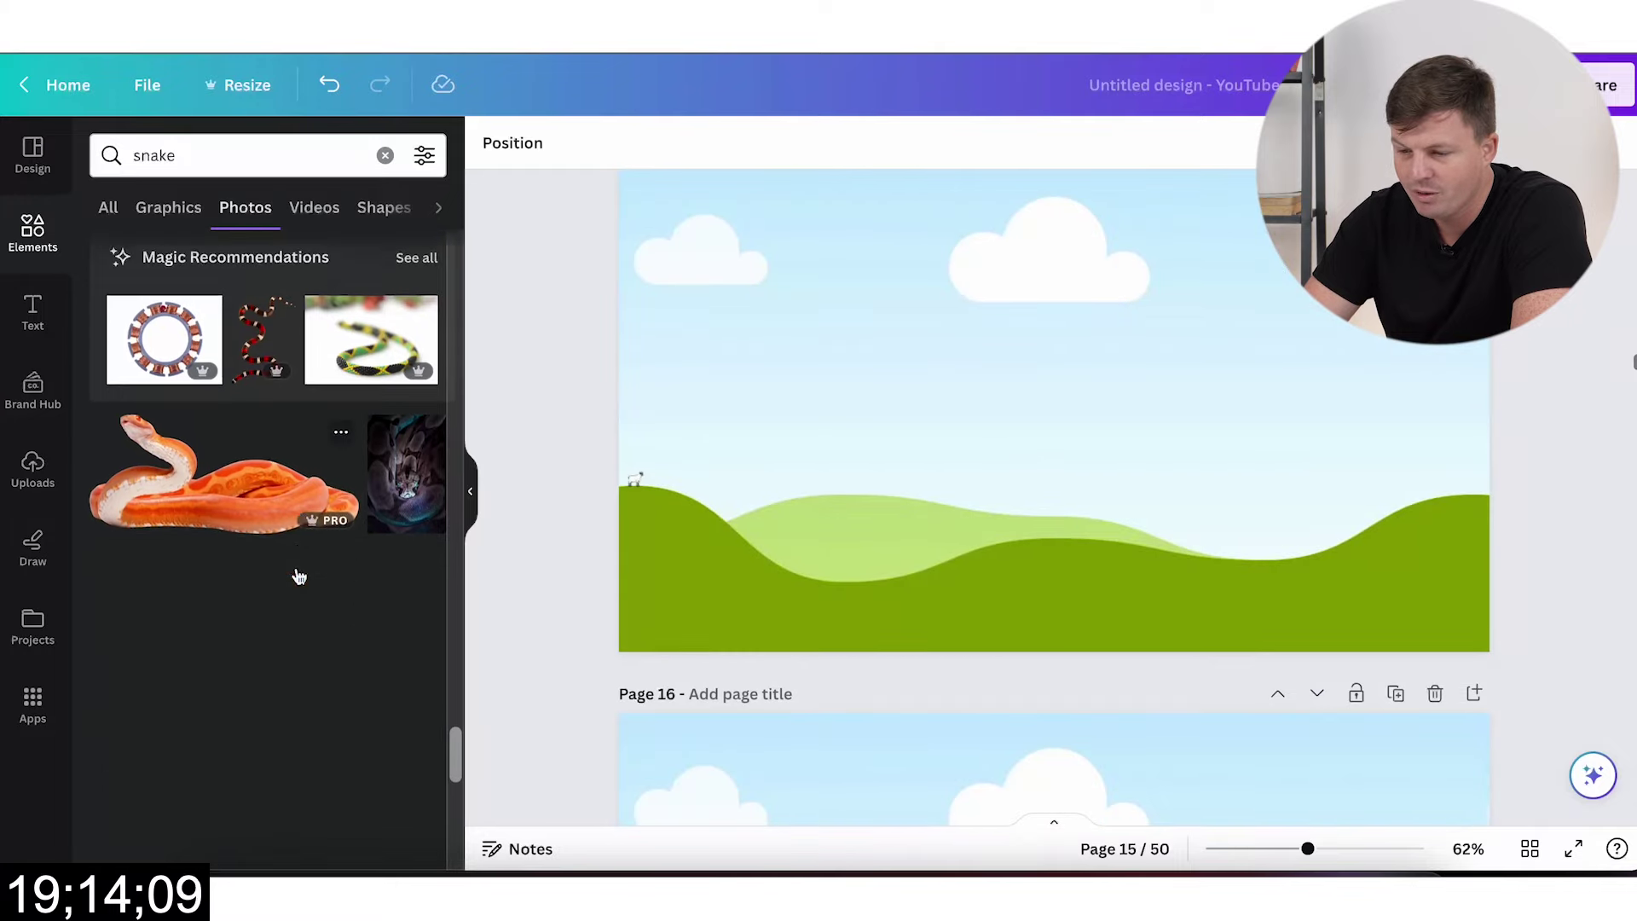
scroll(298, 576, down, 3)
Step: Drag blue, black-and-yellow and brown snake photos to fill pages 15–17
click(355, 358)
drag(1057, 409, 1001, 414)
scroll(1001, 414, down, 5)
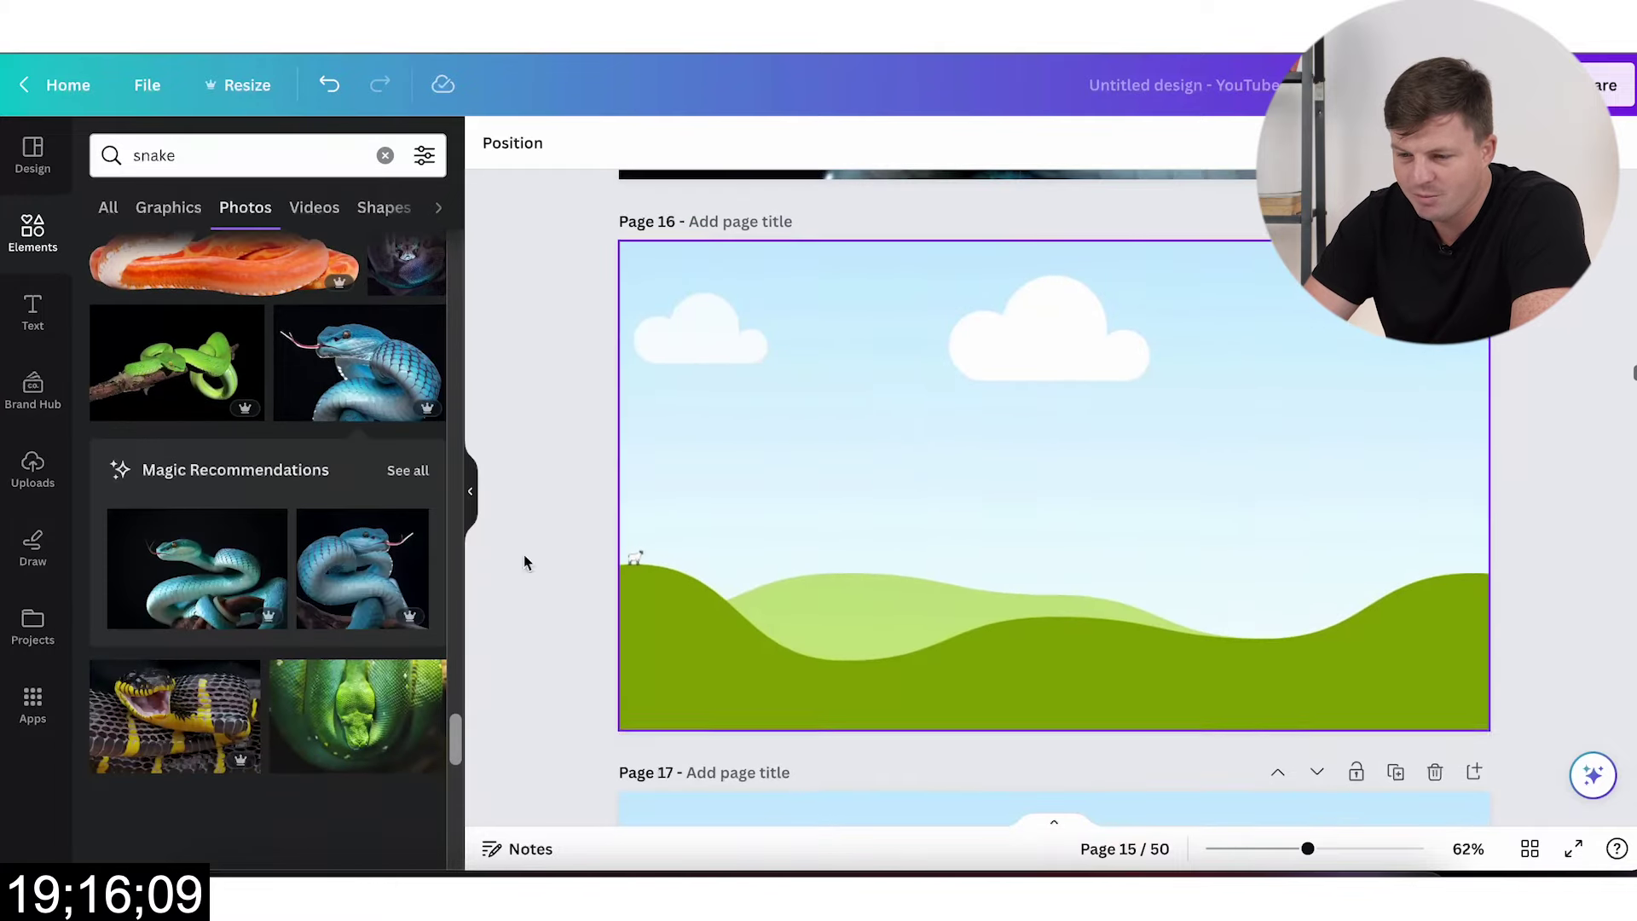
scroll(194, 598, down, 4)
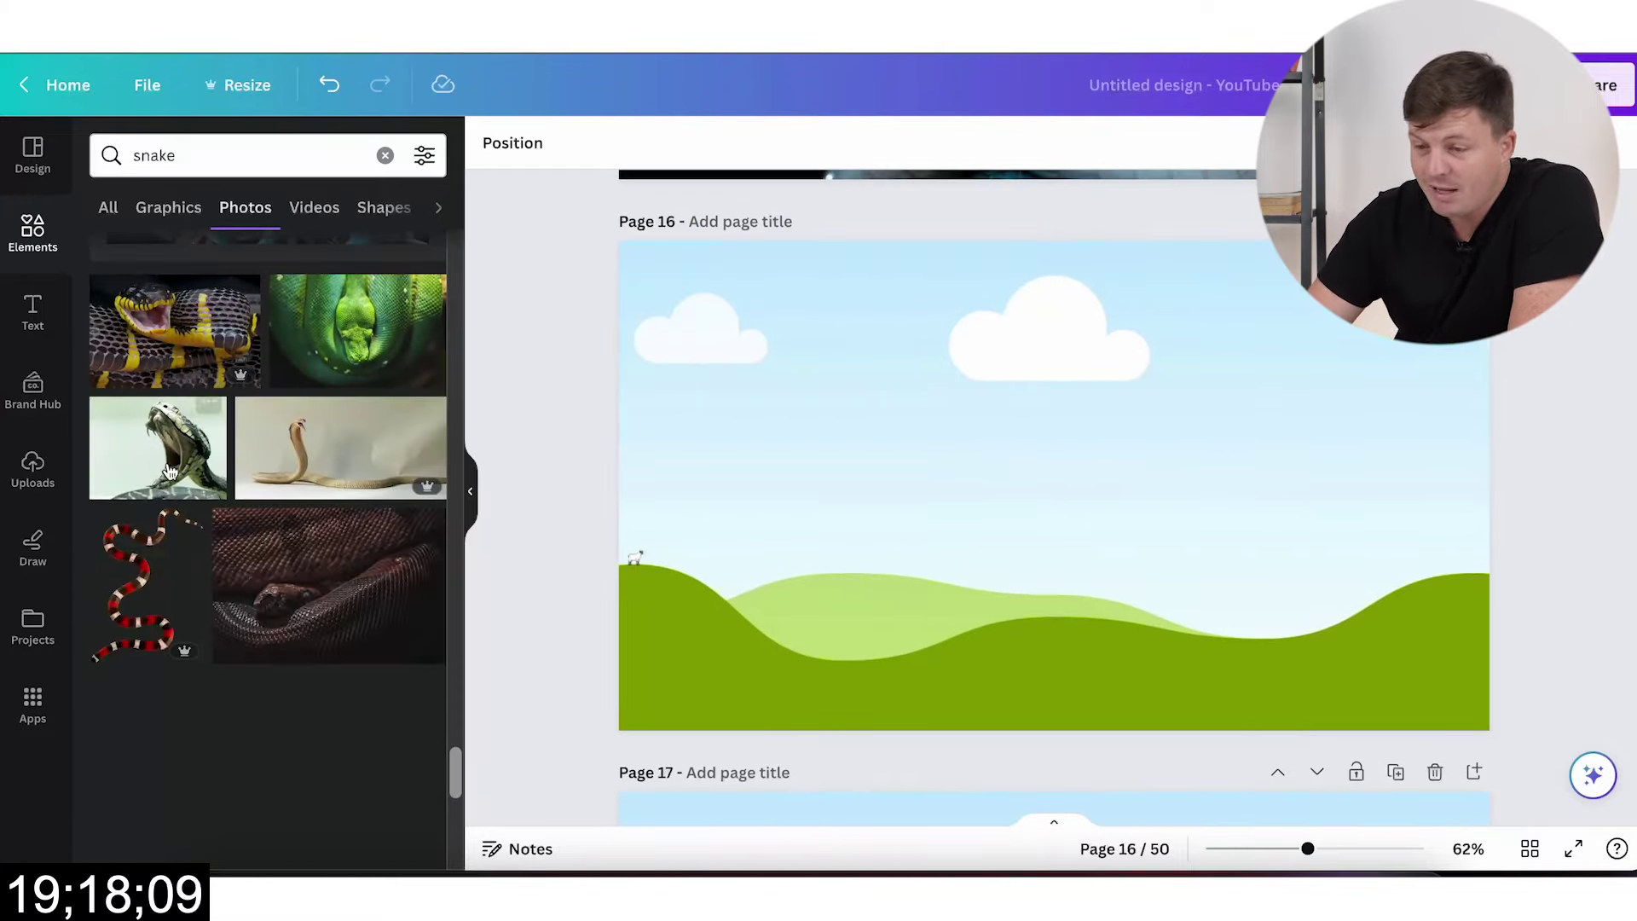
click(156, 388)
drag(1054, 465, 984, 432)
scroll(984, 432, down, 6)
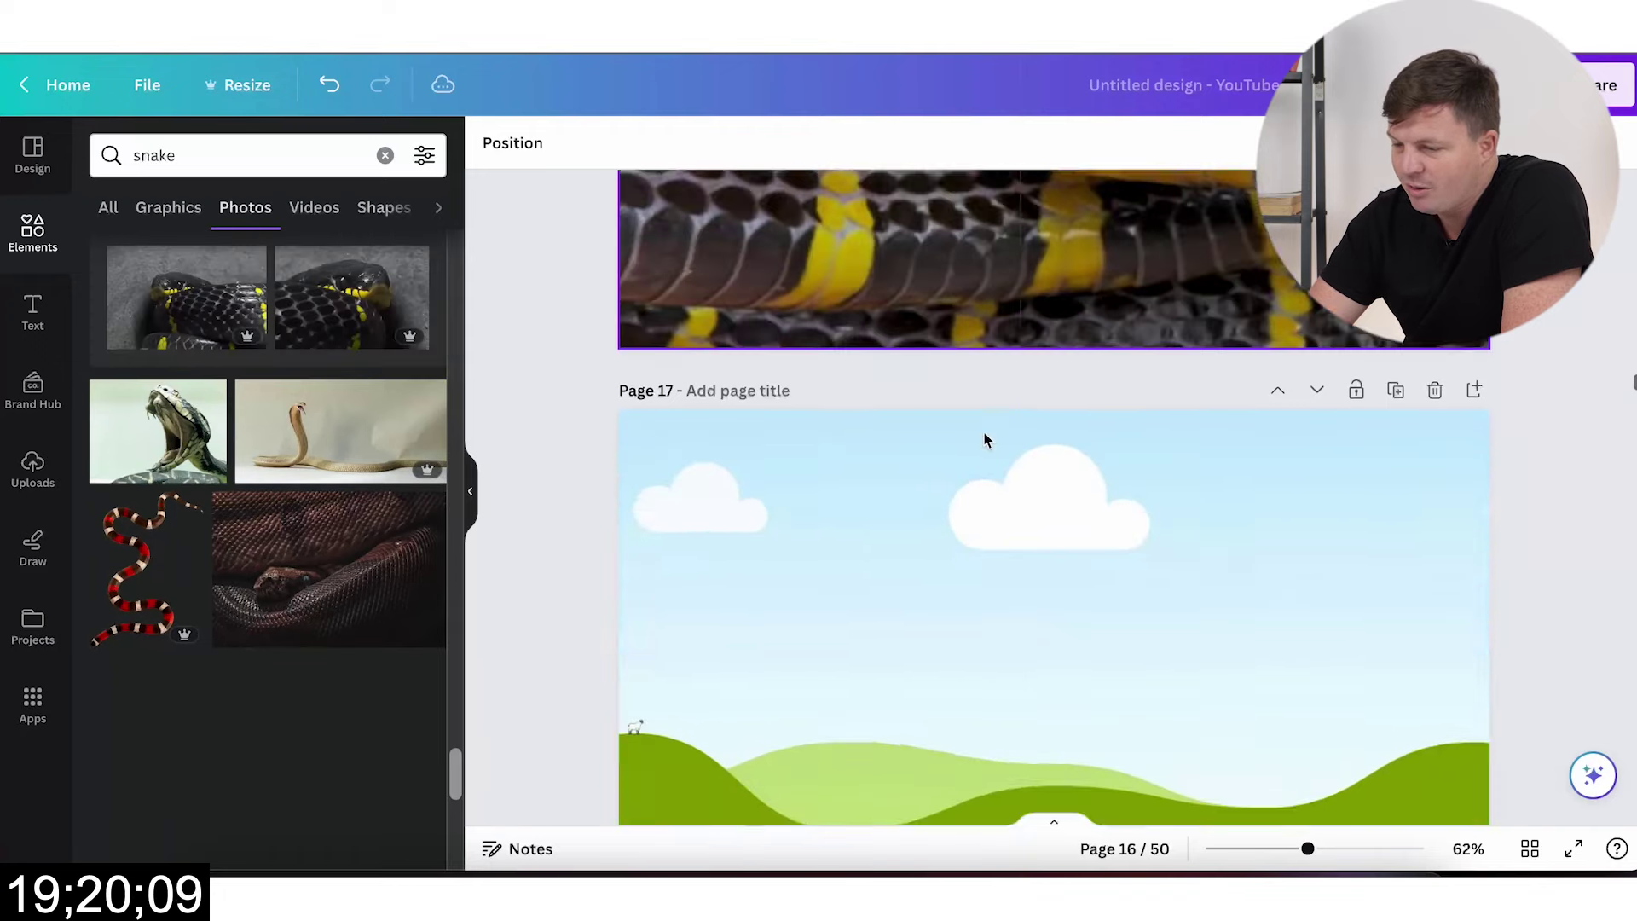
click(328, 569)
drag(913, 475, 919, 437)
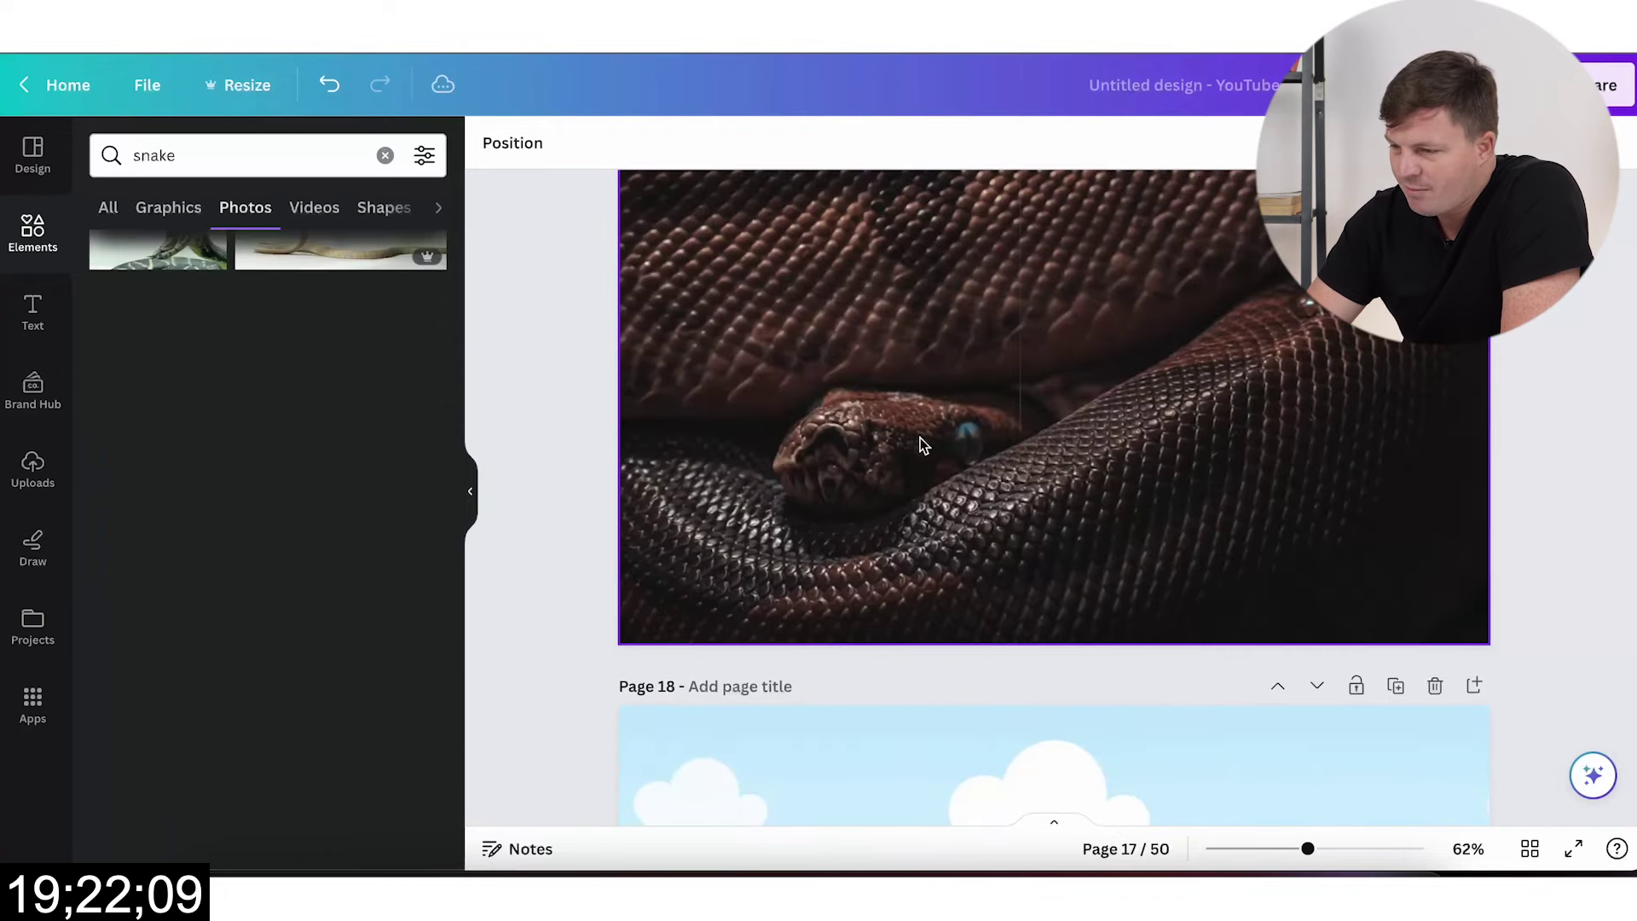
scroll(954, 631, down, 1)
scroll(954, 631, down, 5)
scroll(274, 565, down, 5)
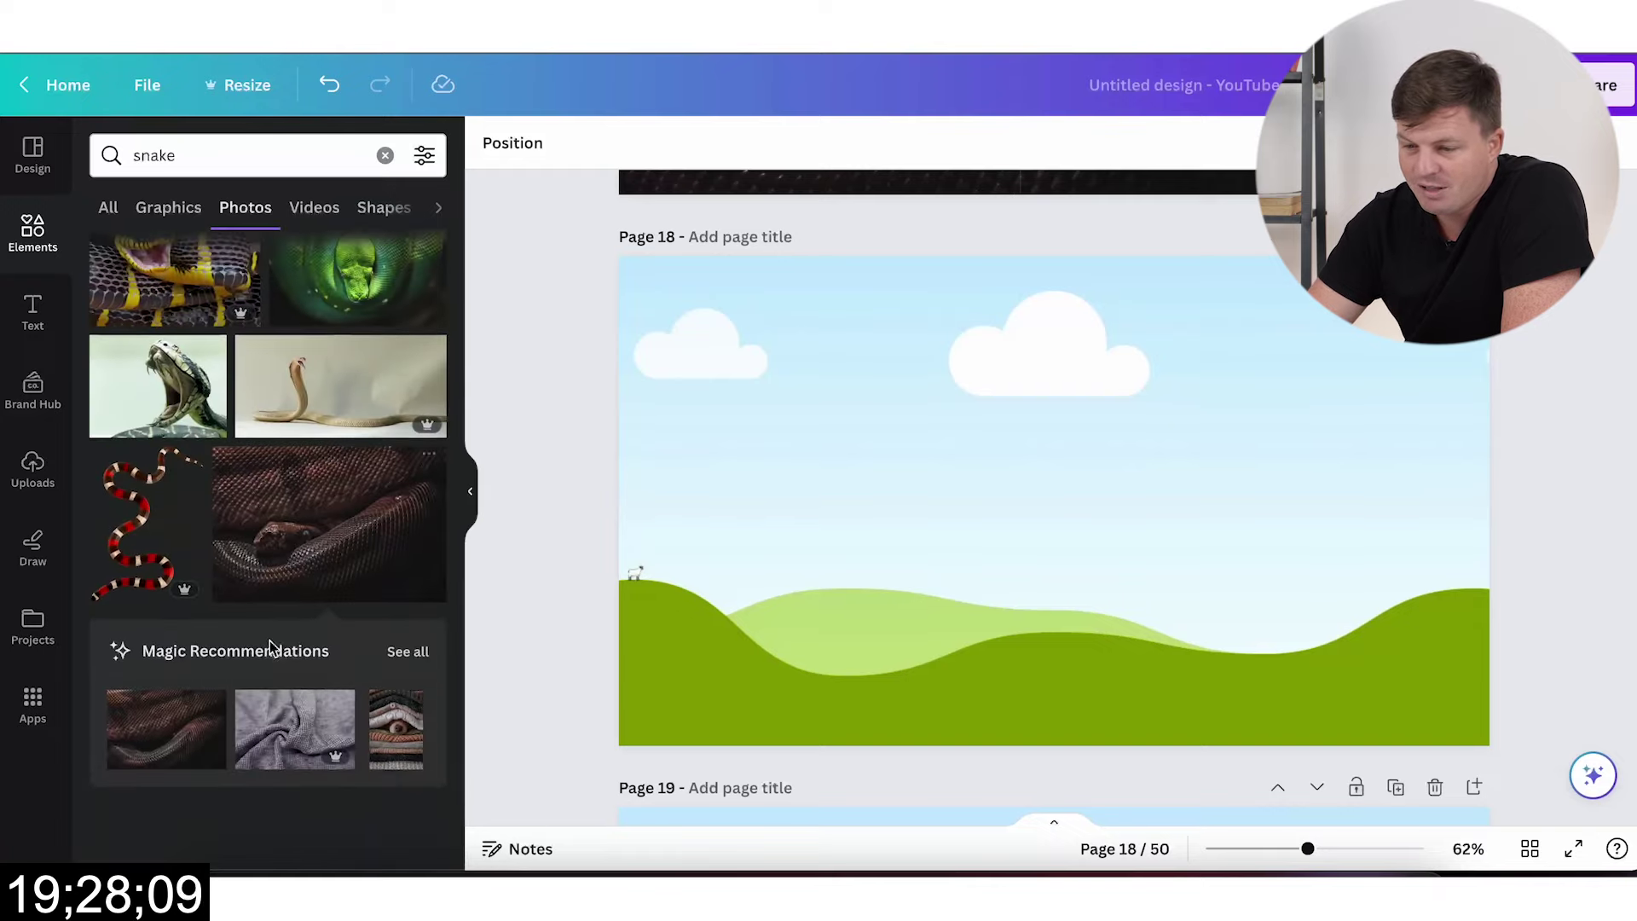
scroll(269, 641, down, 3)
Step: Set snake, green snake and red snake photos as full-page backgrounds on pages 18–20
click(170, 589)
drag(1181, 490, 1131, 494)
scroll(1130, 497, down, 4)
scroll(1130, 497, down, 3)
scroll(332, 661, down, 5)
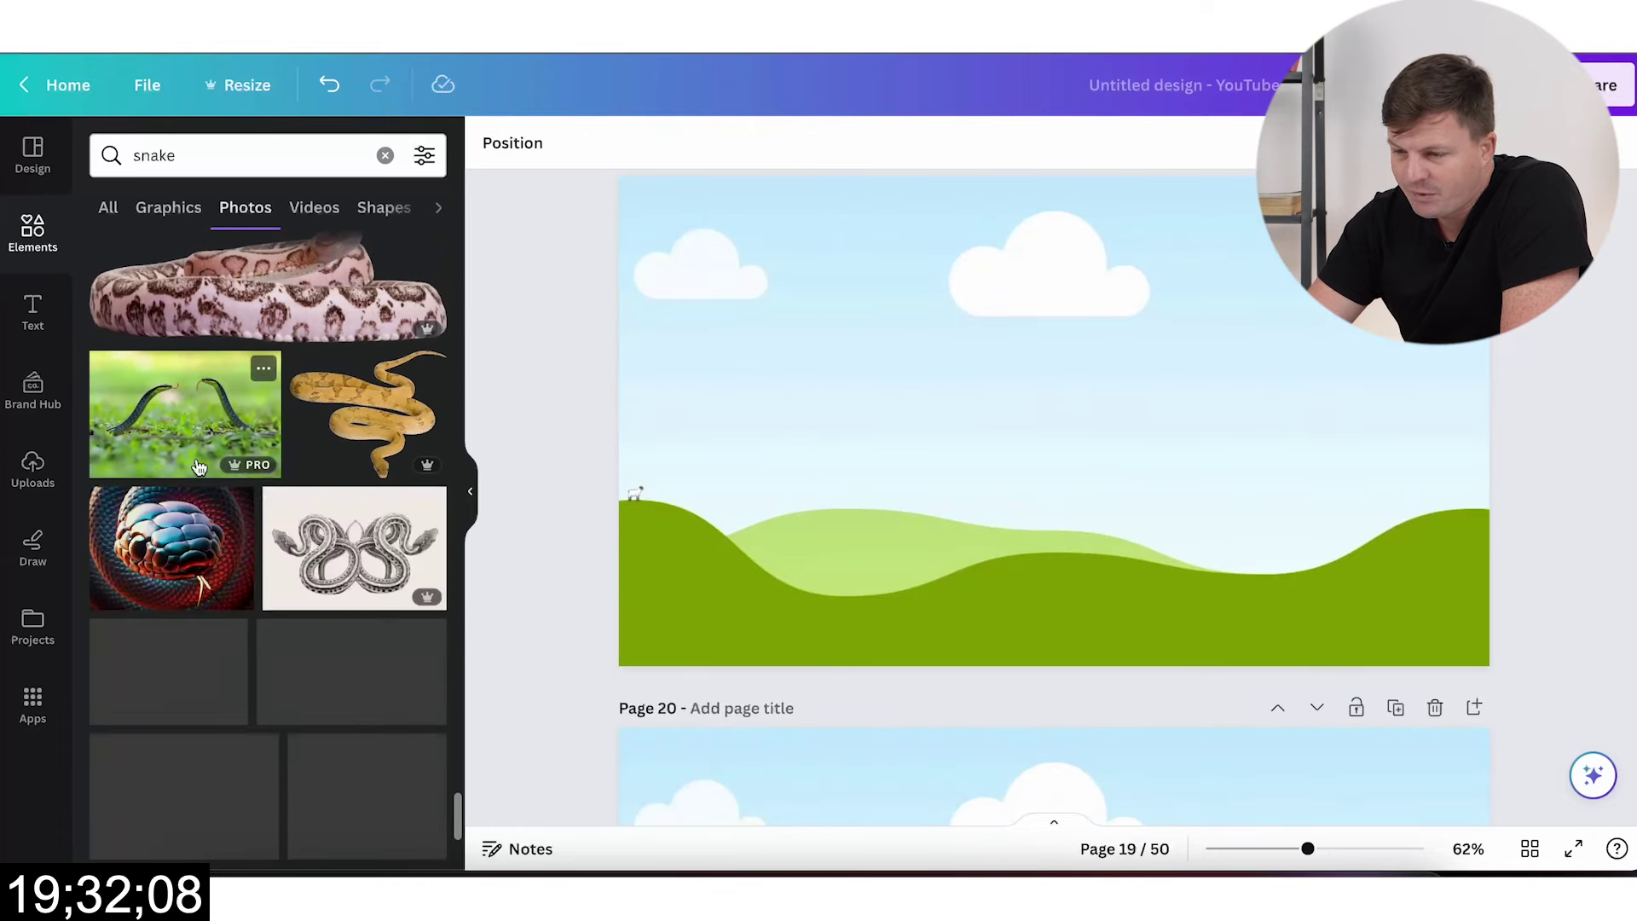
click(198, 467)
drag(1055, 422, 910, 581)
scroll(910, 581, down, 3)
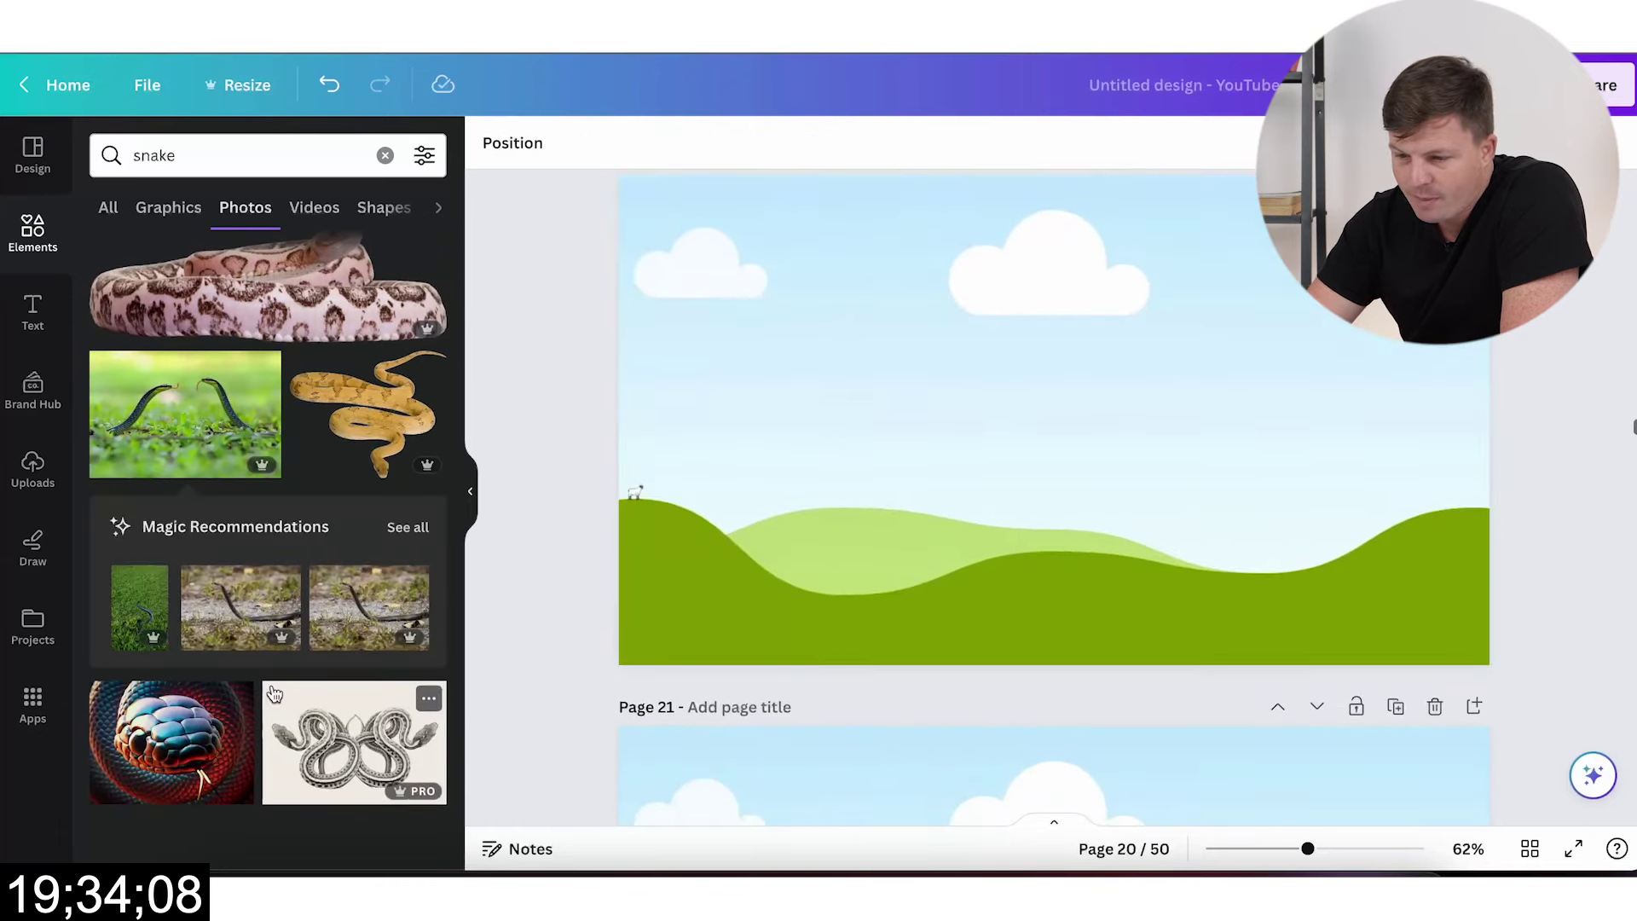
scroll(274, 694, down, 3)
click(170, 554)
drag(998, 420, 910, 421)
Step: Fill pages 21 and 22 with the open-jawed snake and pink snake photos as full-page backgrounds
scroll(743, 562, down, 3)
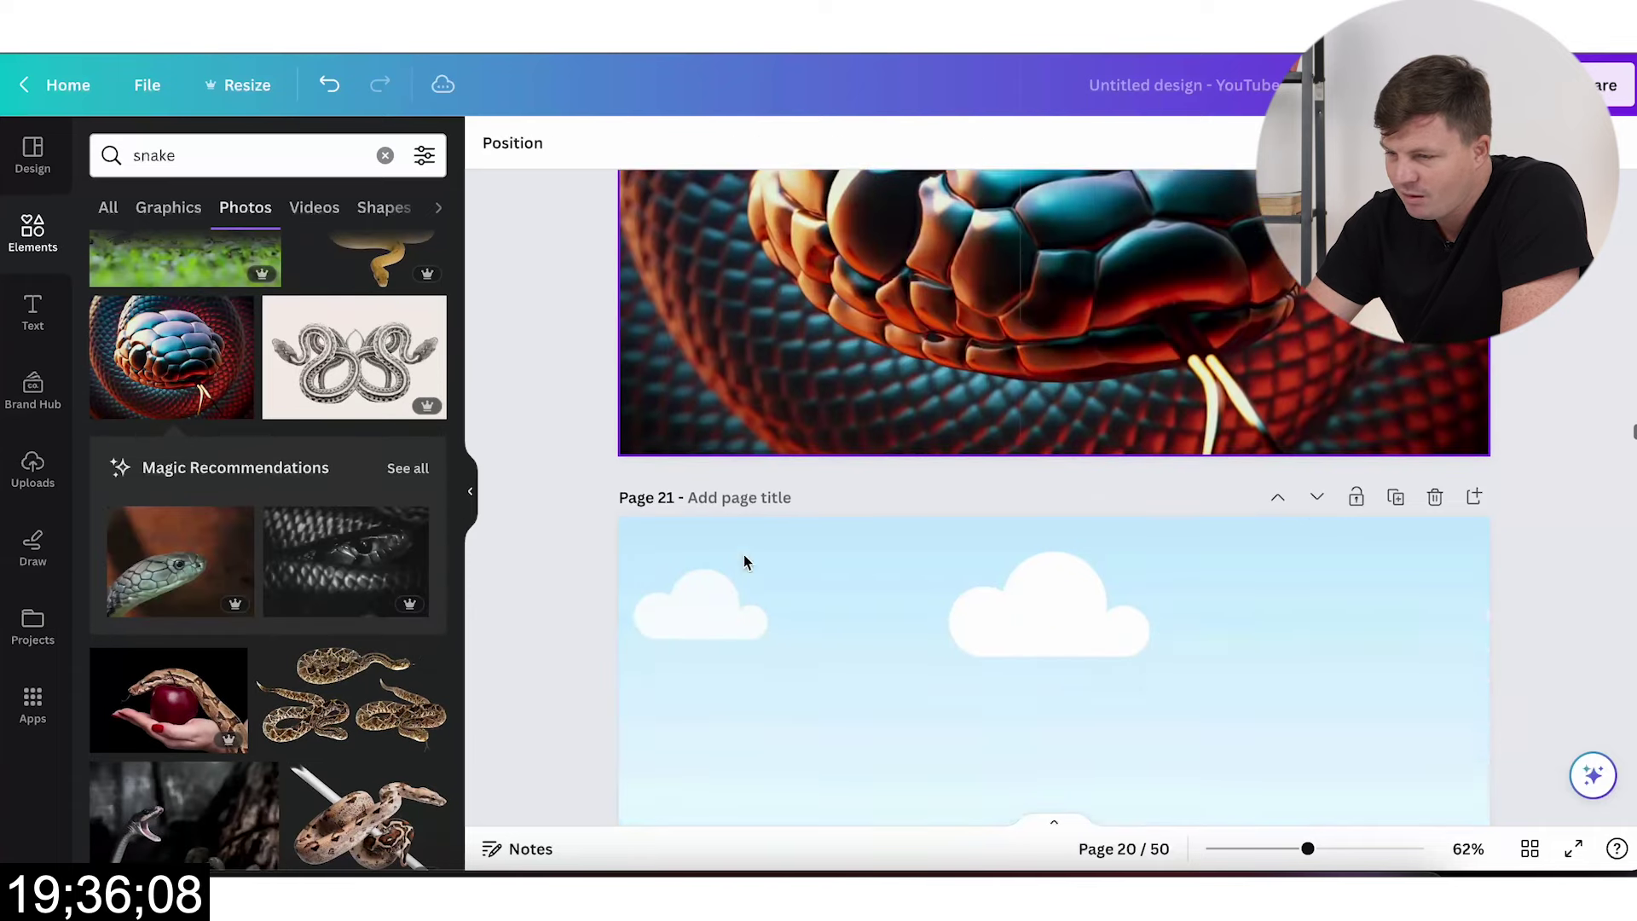
scroll(743, 563, down, 3)
scroll(187, 560, down, 5)
click(186, 563)
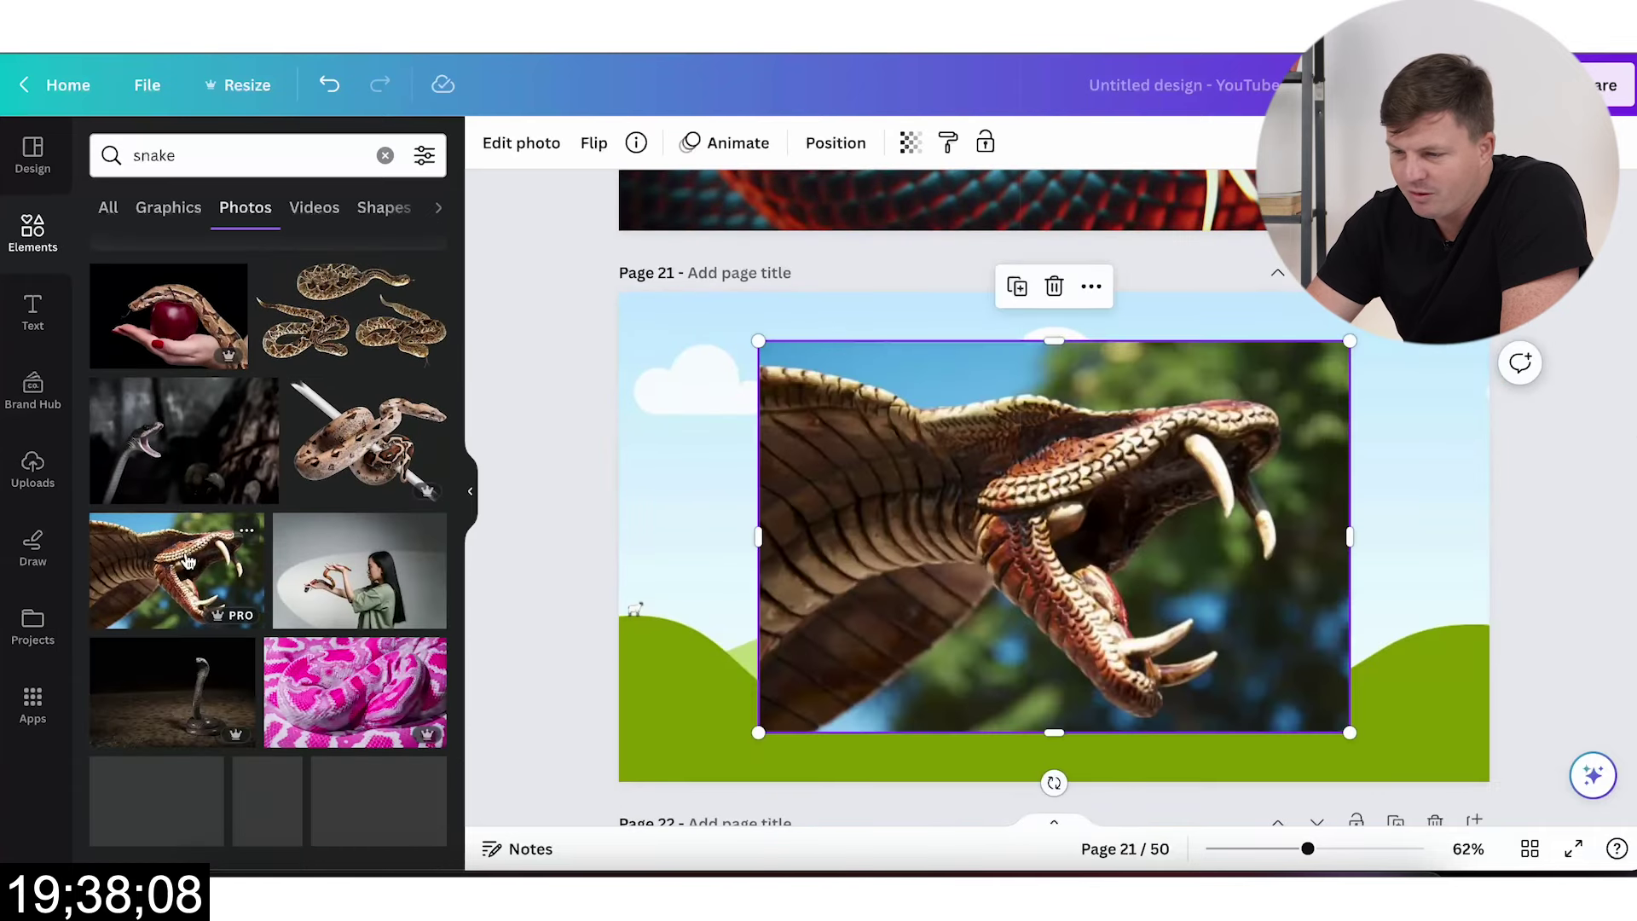
drag(1053, 511, 1034, 548)
scroll(1034, 548, down, 3)
scroll(324, 658, down, 2)
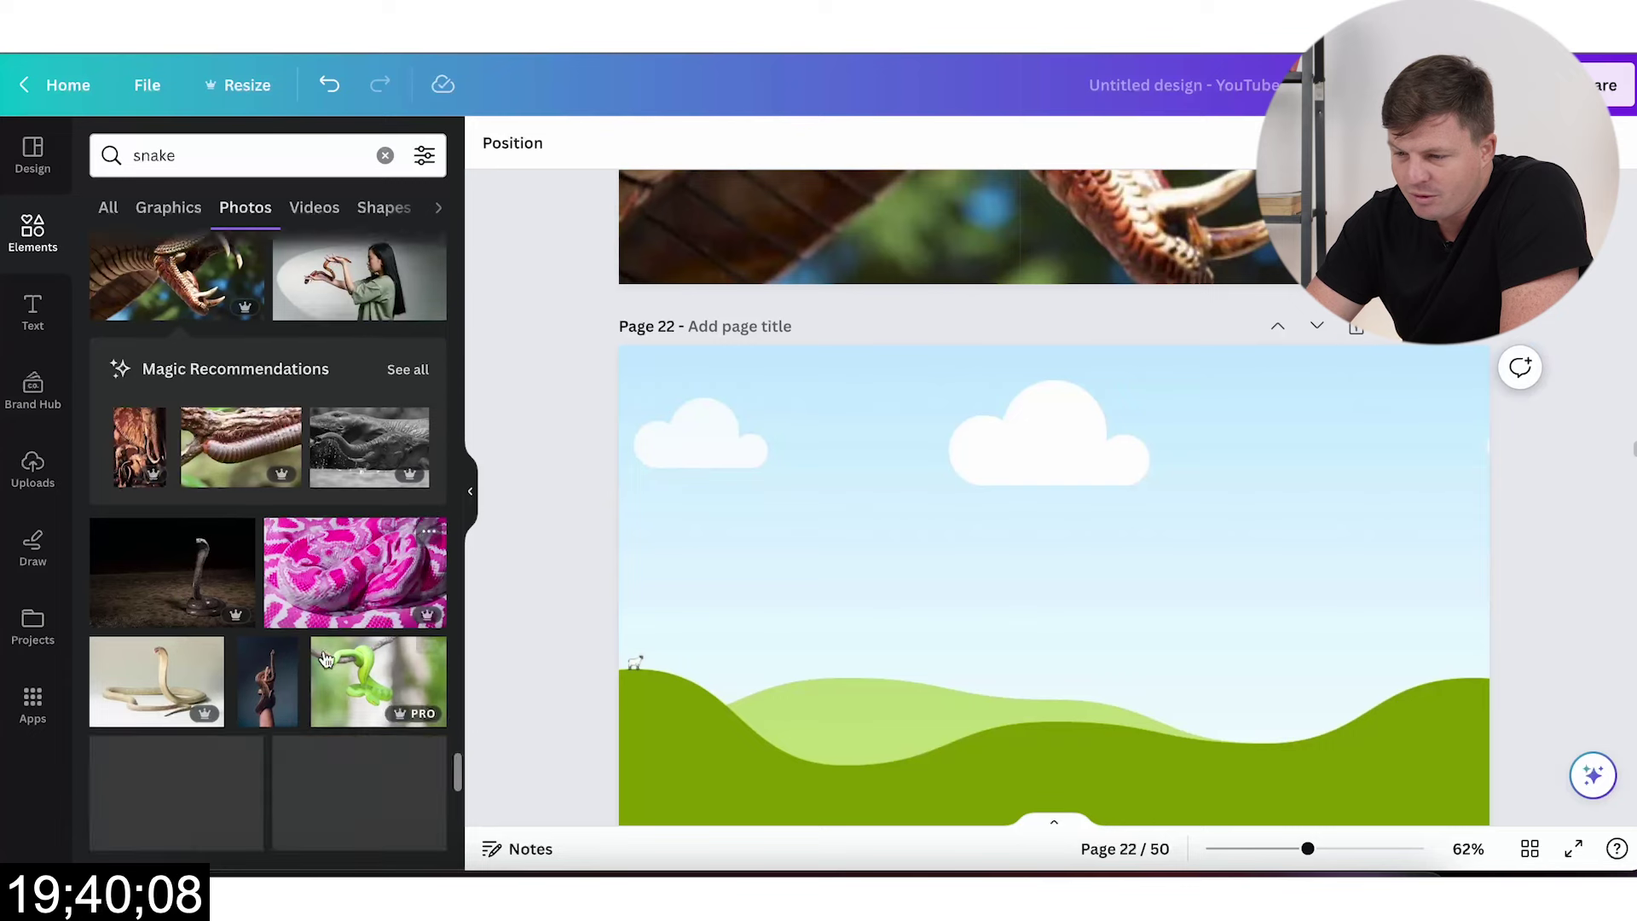
click(355, 571)
drag(1023, 563, 888, 488)
Step: Fill pages 23–25 with the orange, yellow patterned and green snake photos
scroll(888, 488, down, 3)
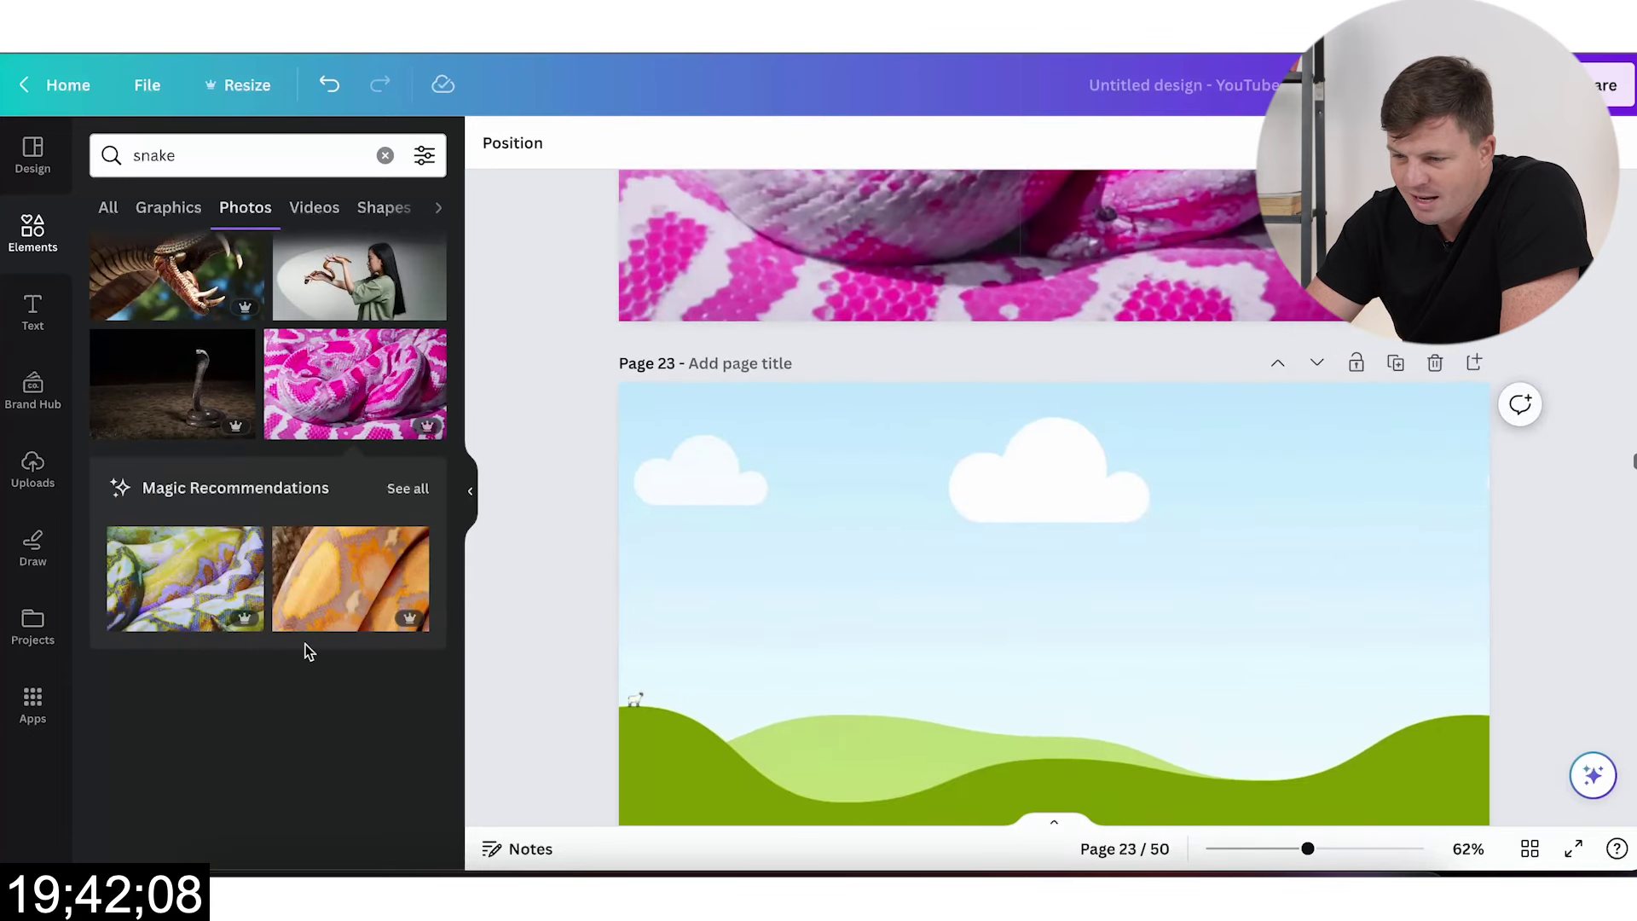
click(350, 578)
drag(1052, 613, 855, 585)
scroll(384, 661, down, 2)
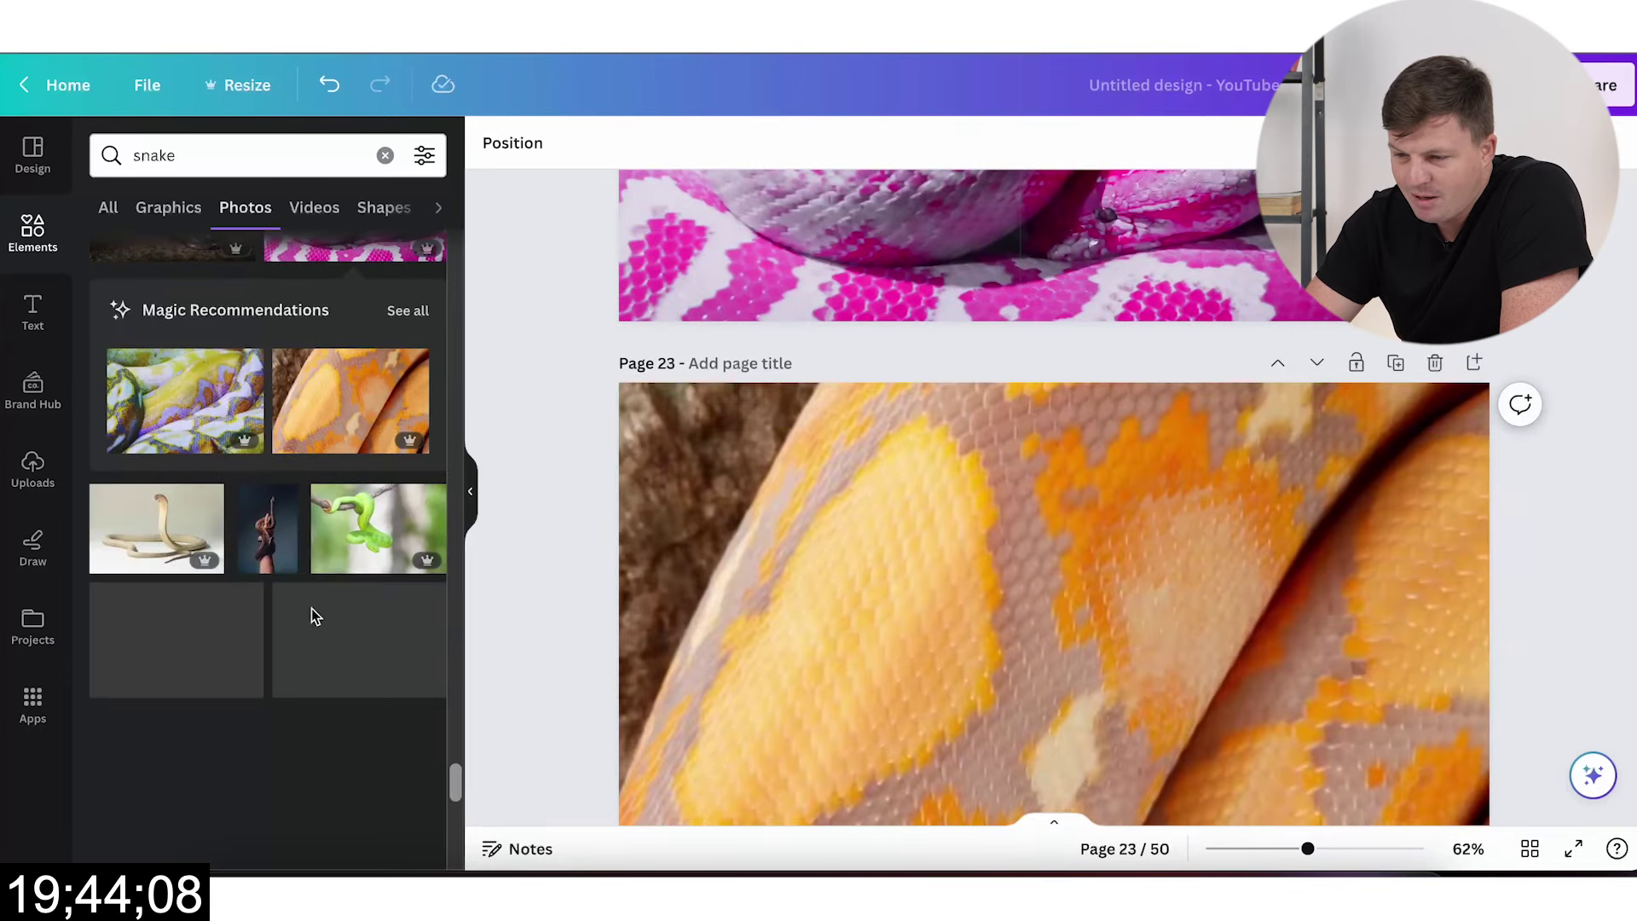
scroll(848, 602, down, 3)
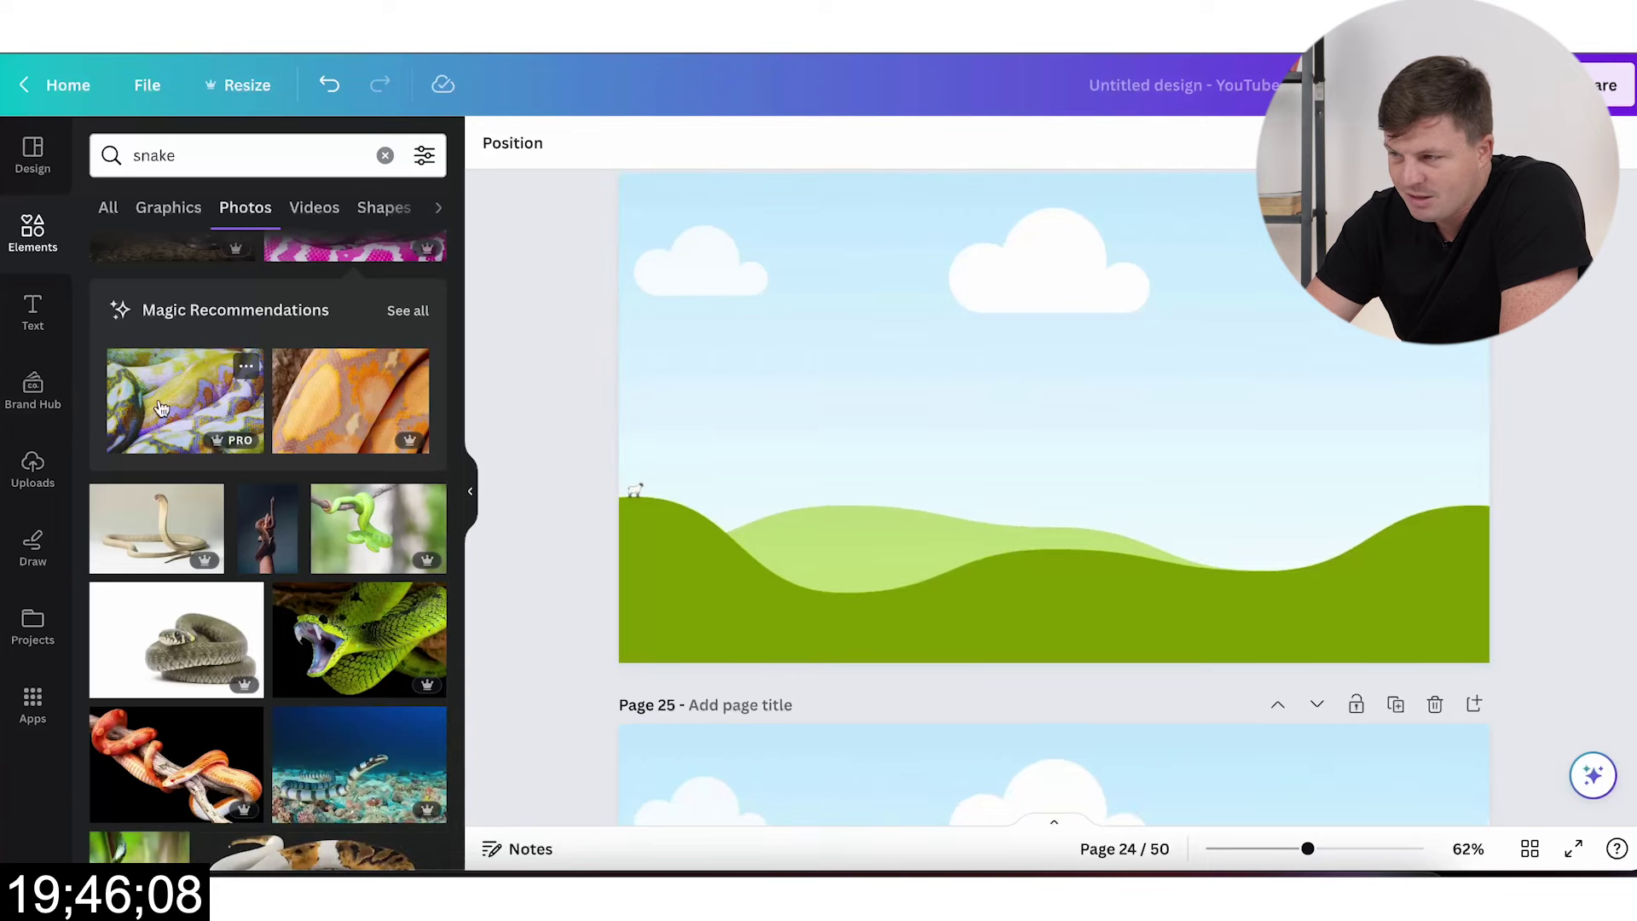
click(161, 407)
drag(972, 443, 938, 443)
scroll(847, 669, down, 4)
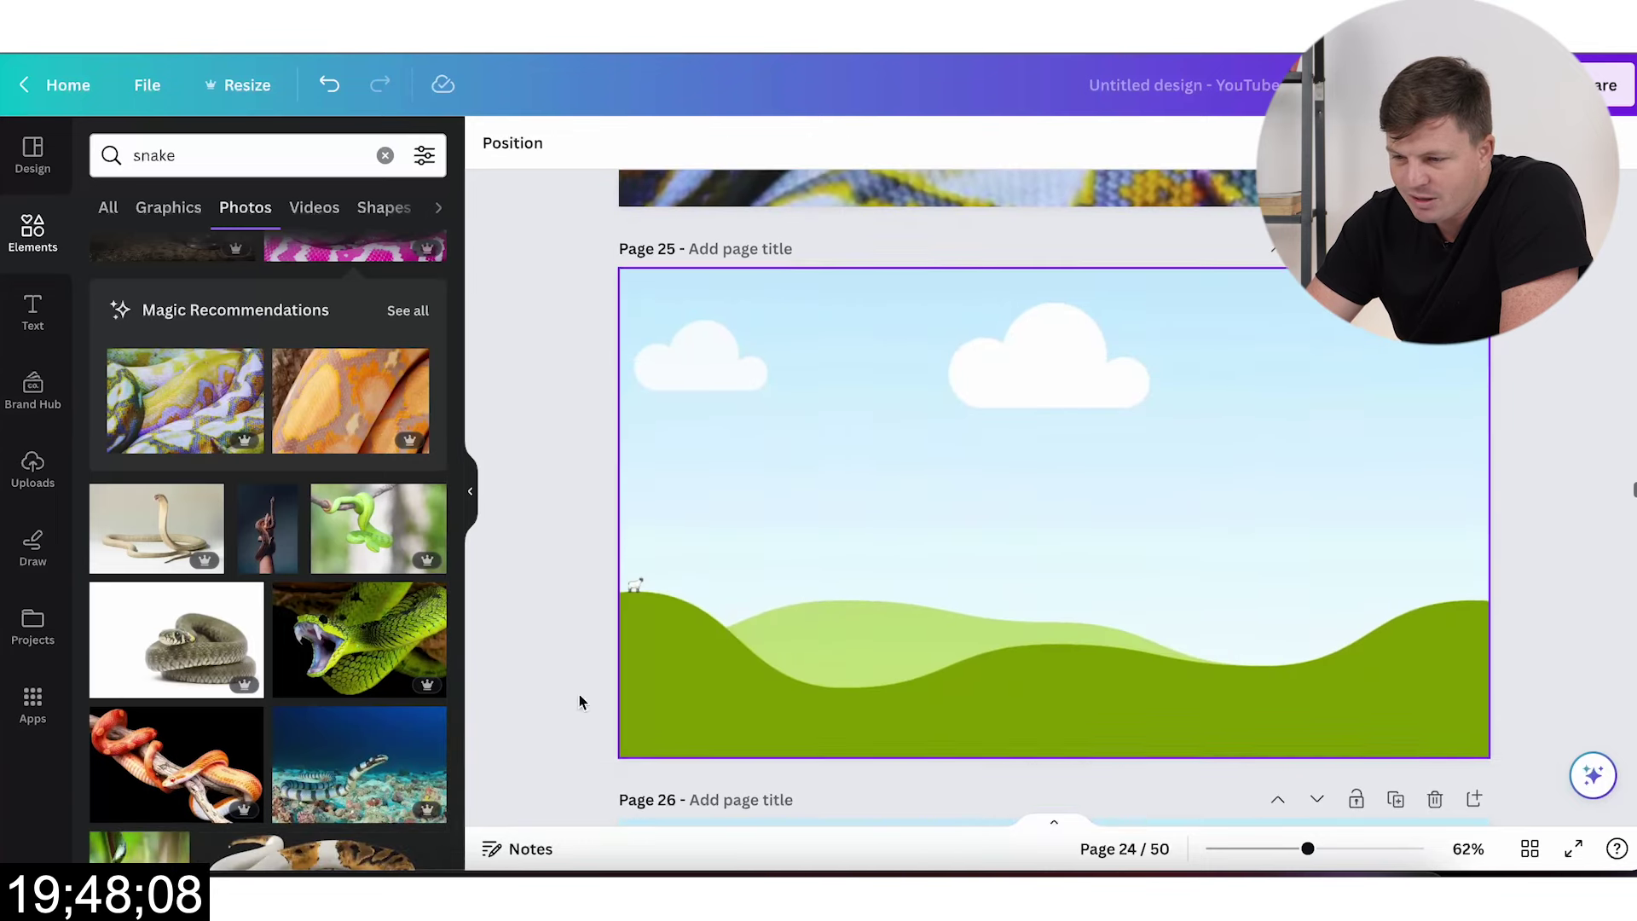
click(351, 676)
drag(1164, 474, 1108, 478)
Step: Set the sea-snake photo as page 26's background and drag another snake photo onto page 27
scroll(172, 628, down, 6)
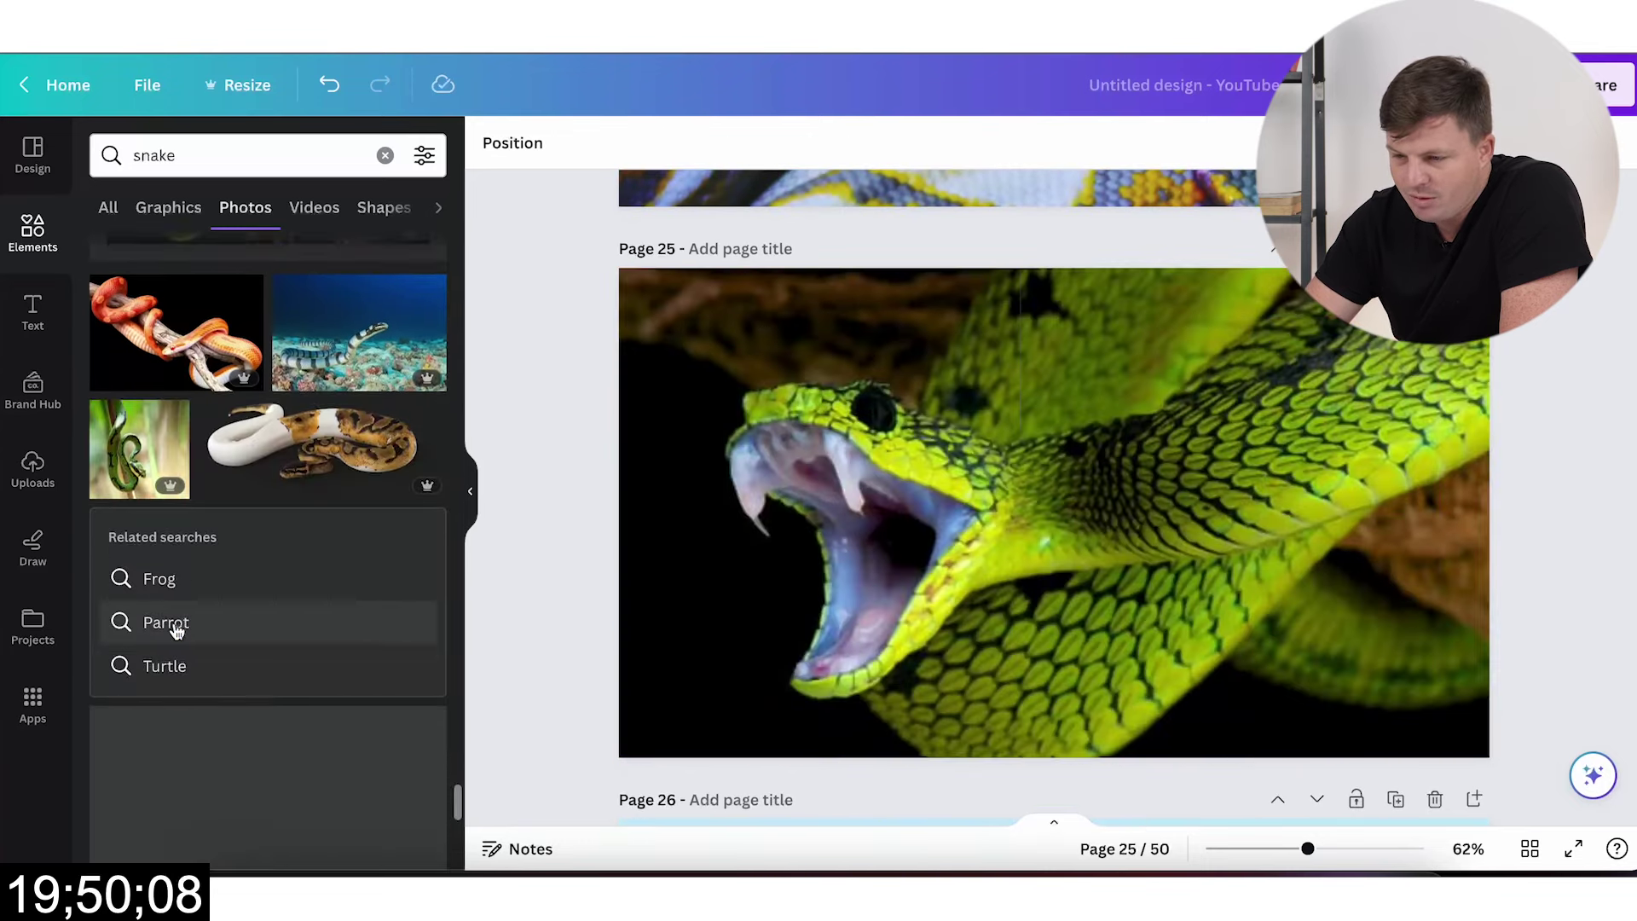
click(358, 286)
scroll(984, 488, down, 5)
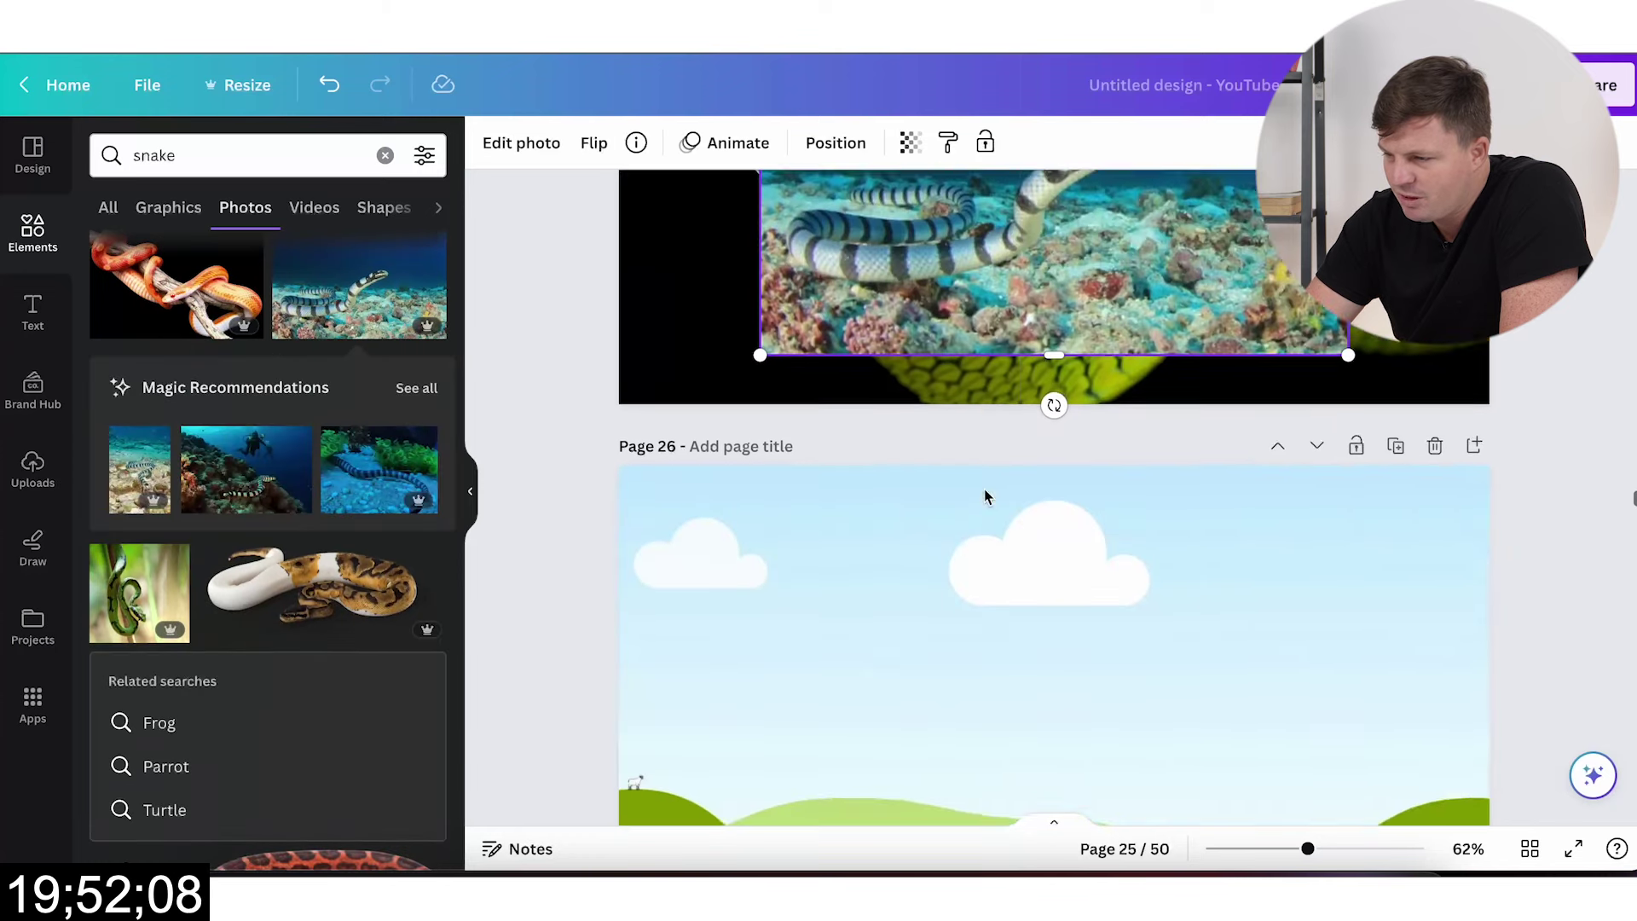
drag(1106, 202, 1034, 625)
scroll(457, 687, down, 10)
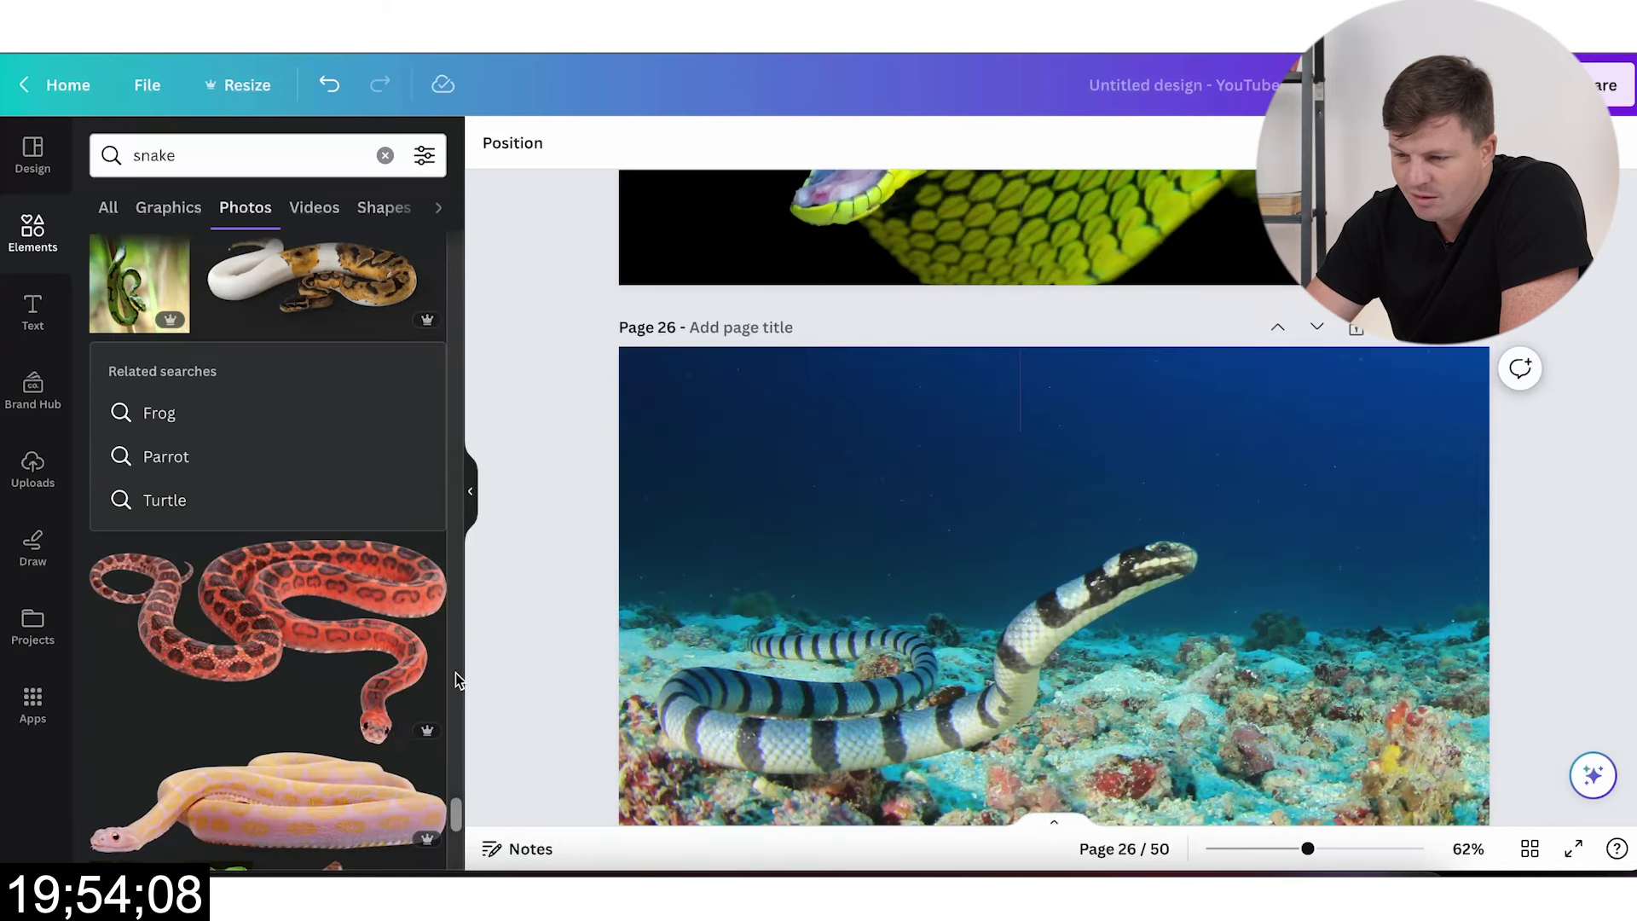
scroll(810, 580, down, 8)
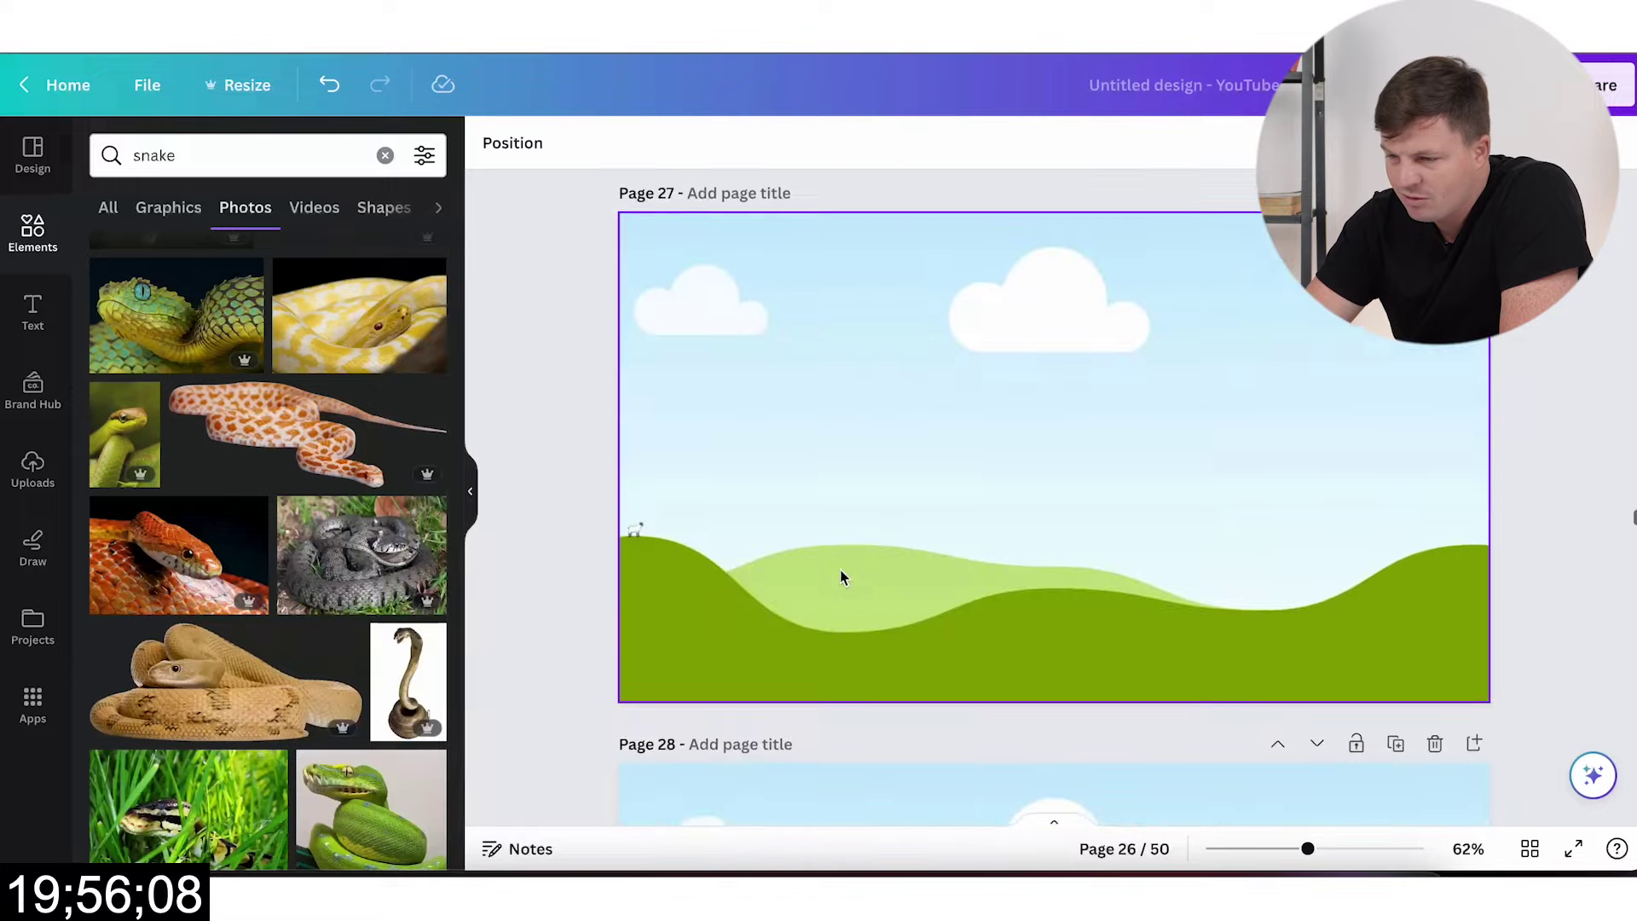
drag(364, 562, 1053, 416)
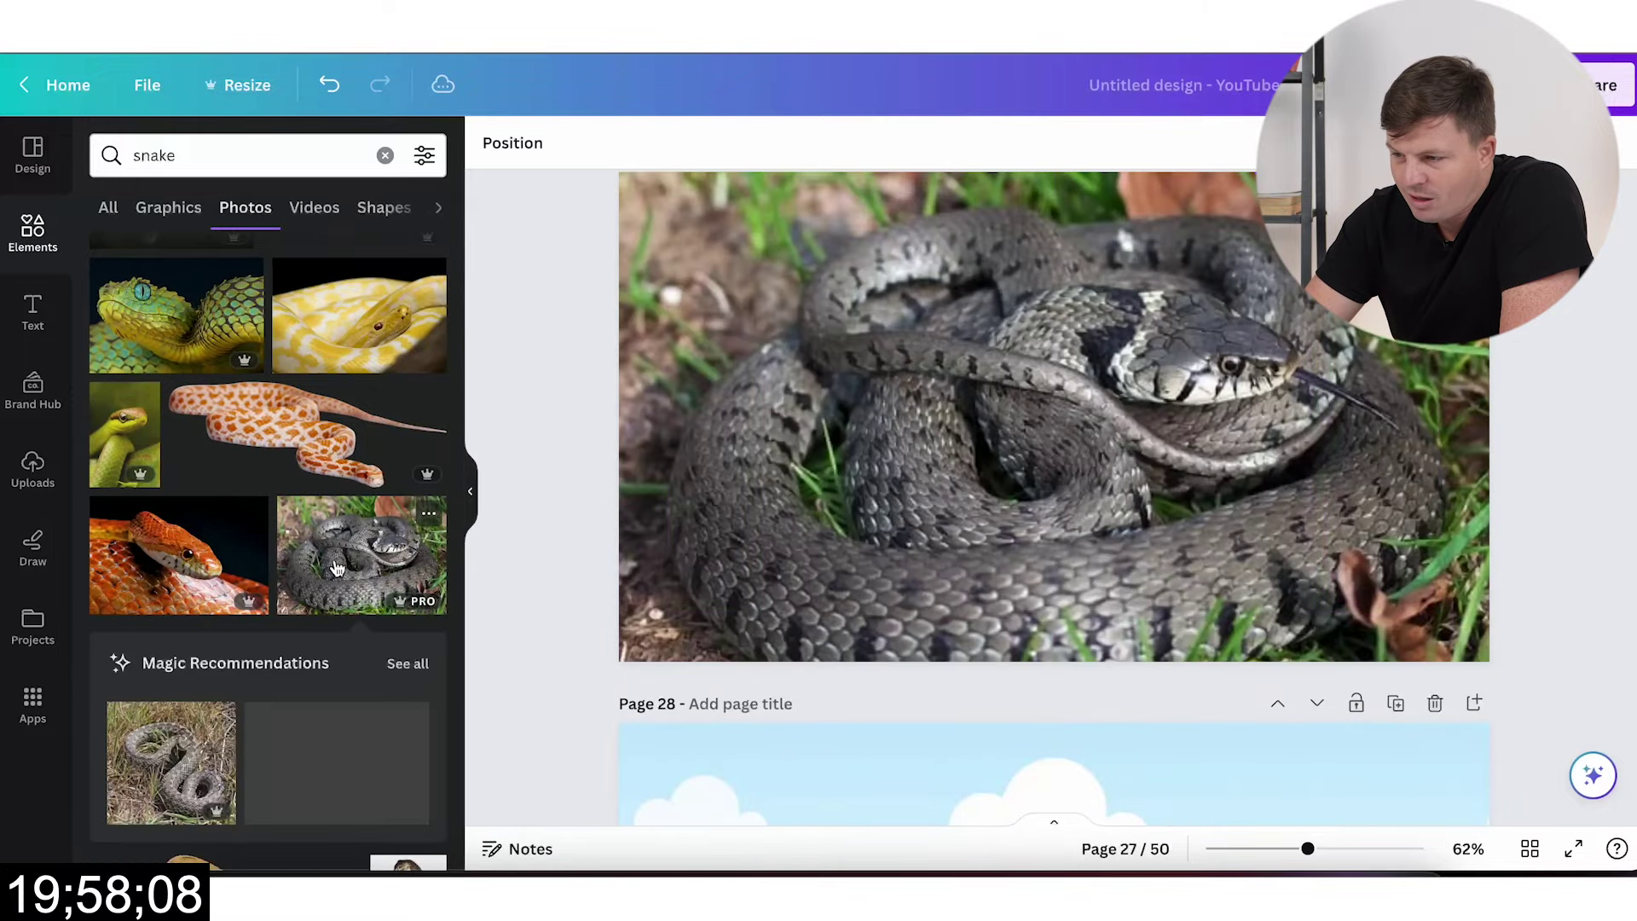
Step: Add the rattlesnake, green snake on a branch and yellow snake photos to pages 28–30
scroll(545, 672, down, 5)
scroll(341, 597, down, 3)
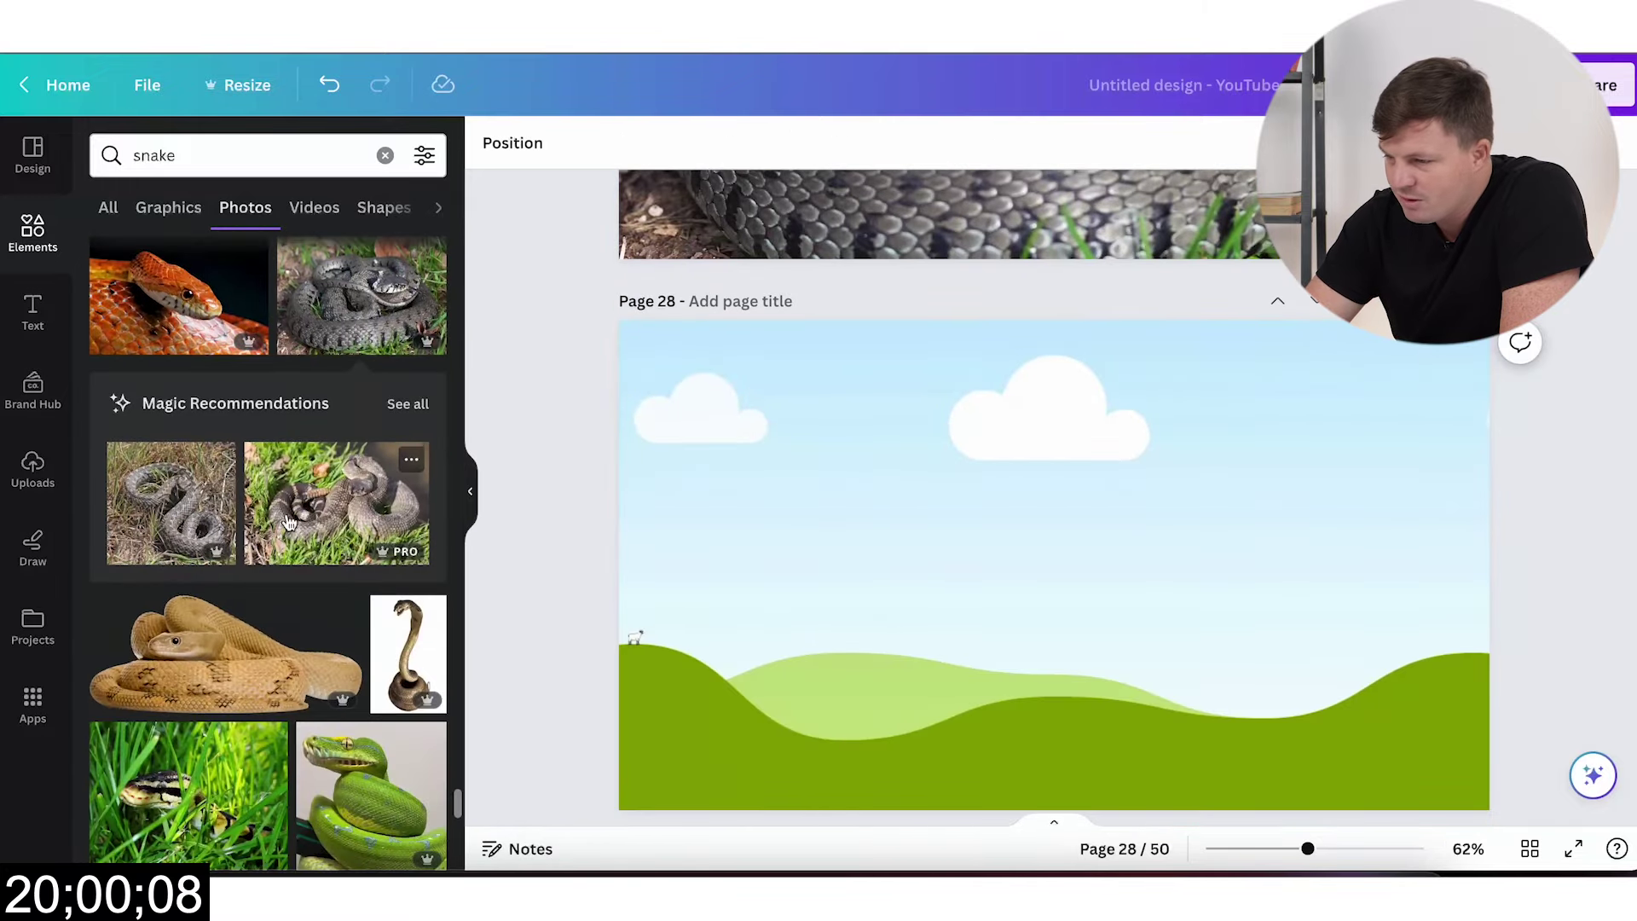
click(337, 503)
scroll(306, 645, down, 5)
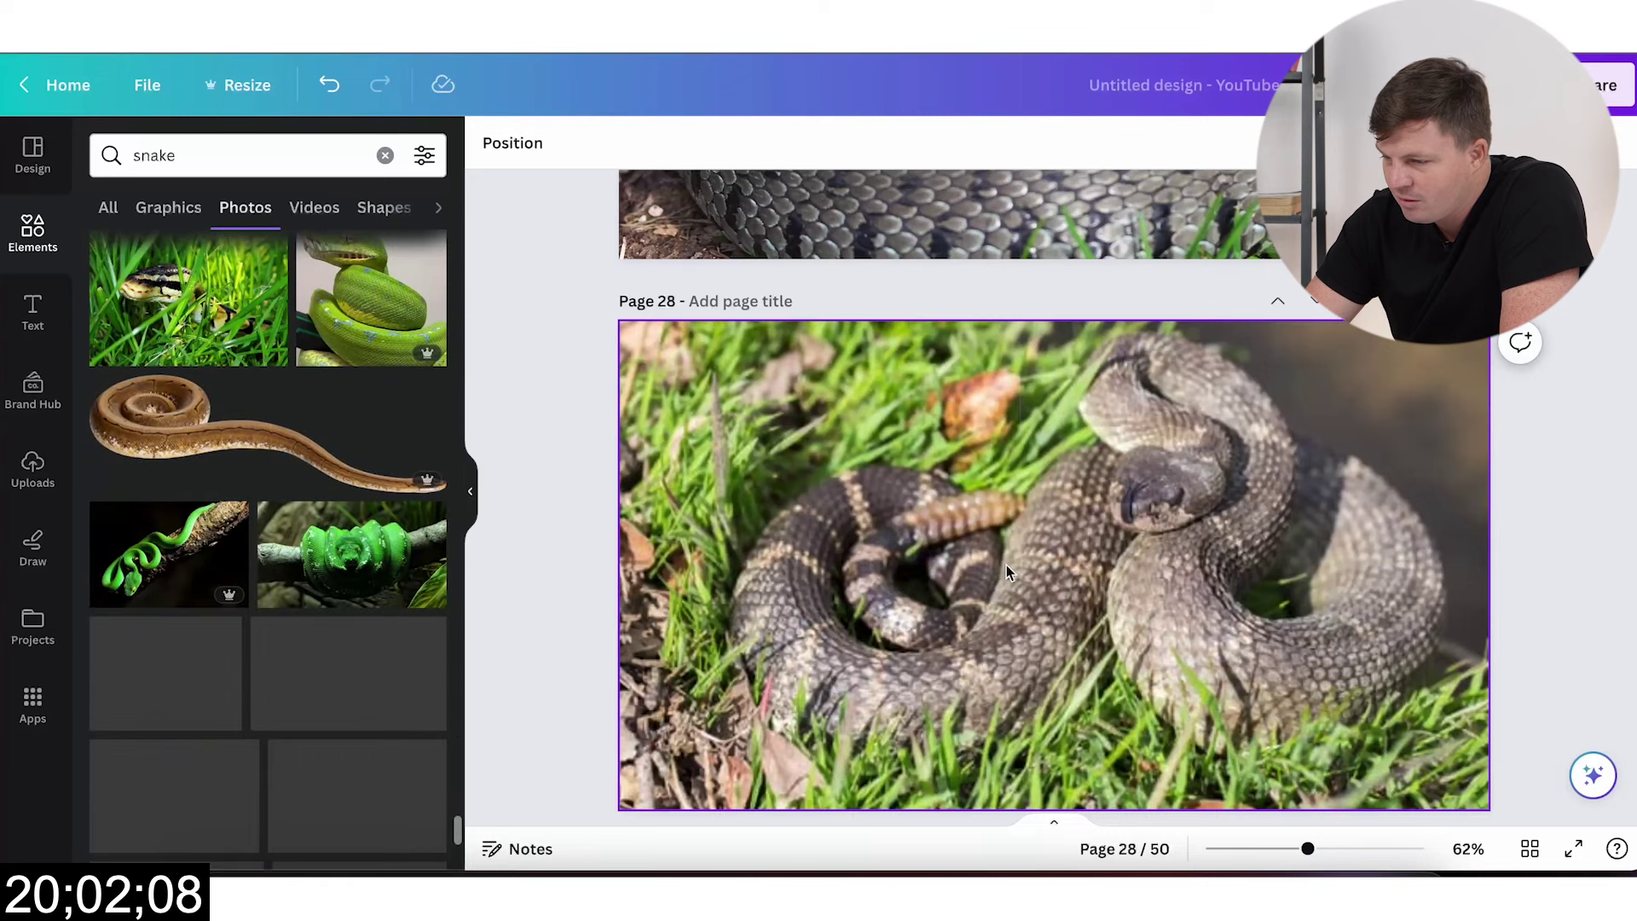
scroll(1006, 565, down, 5)
click(276, 695)
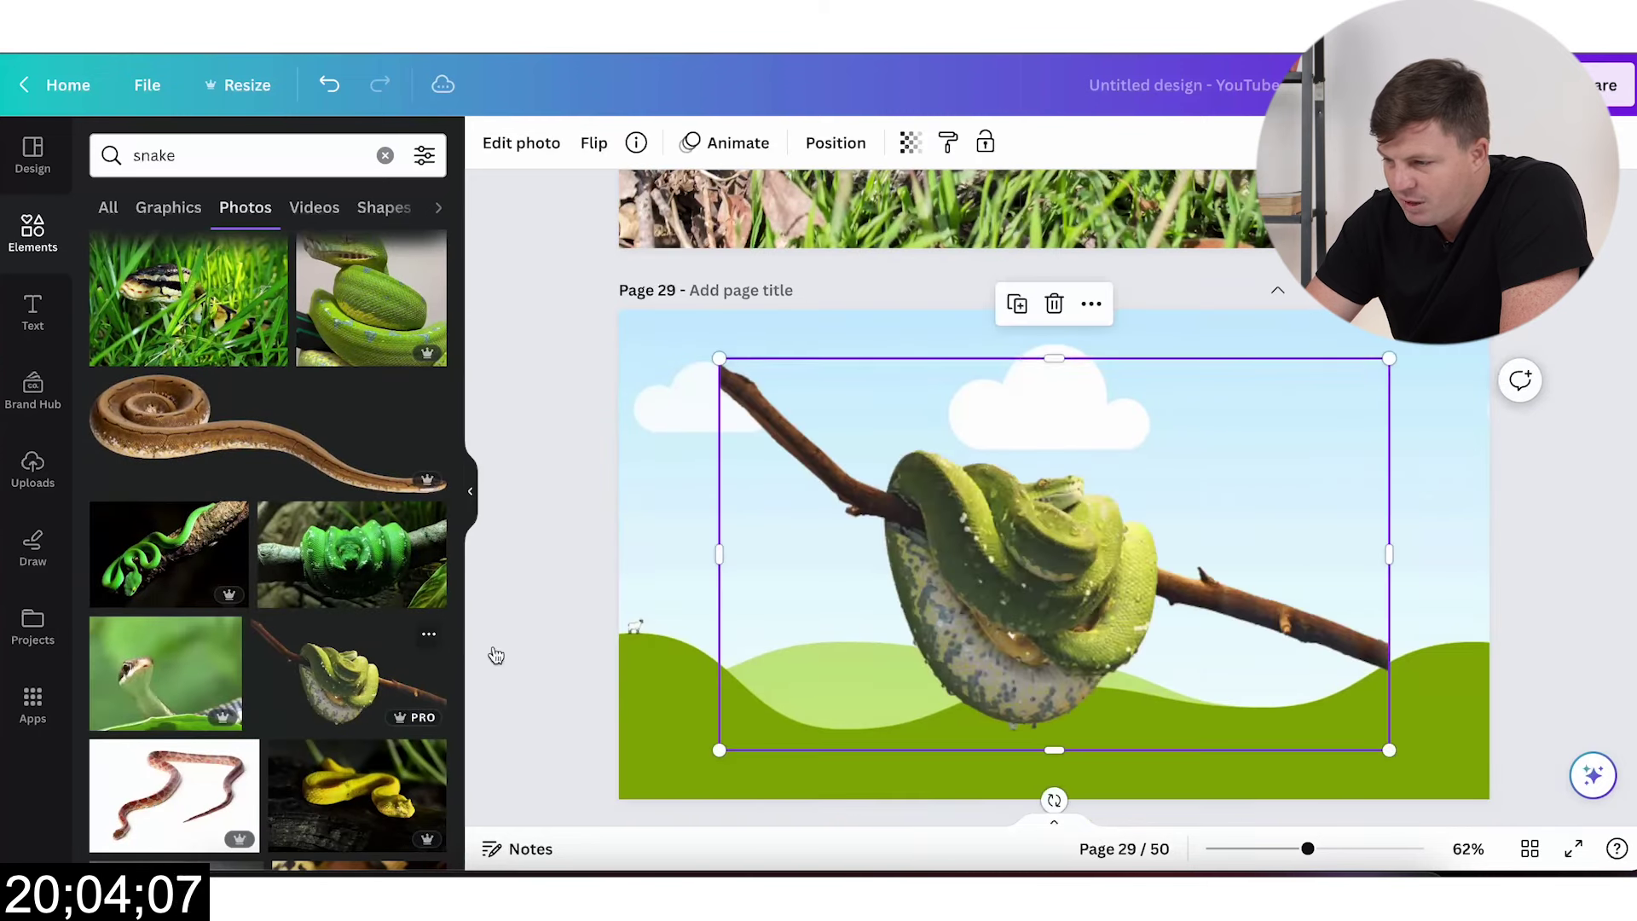
scroll(369, 699, down, 3)
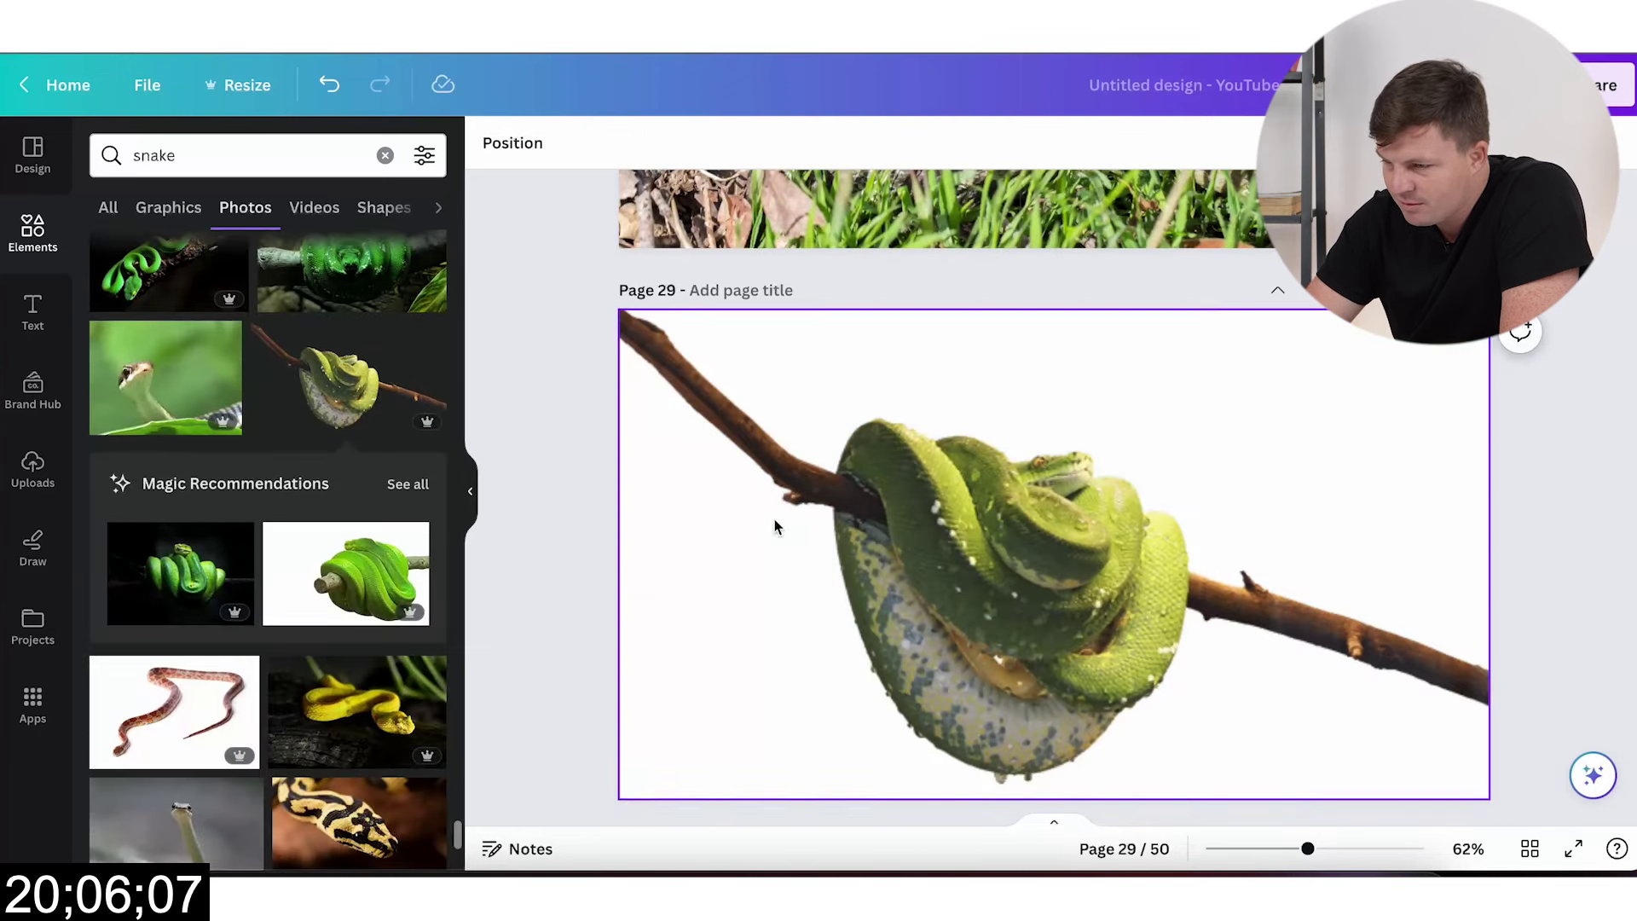
scroll(775, 522, down, 5)
click(356, 712)
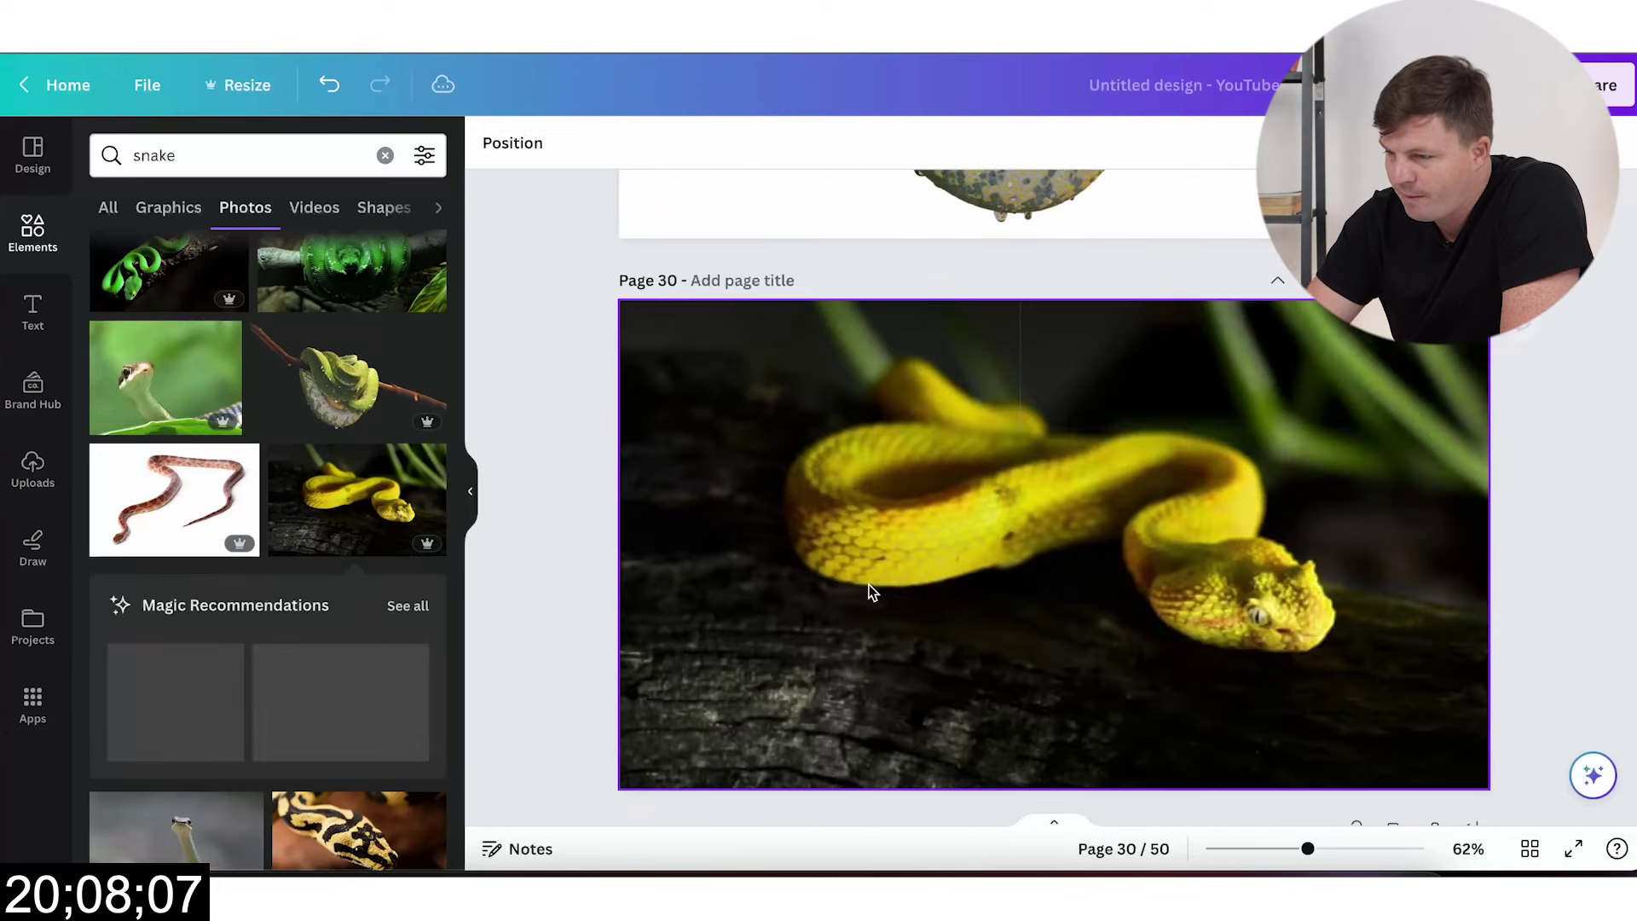
scroll(869, 591, down, 5)
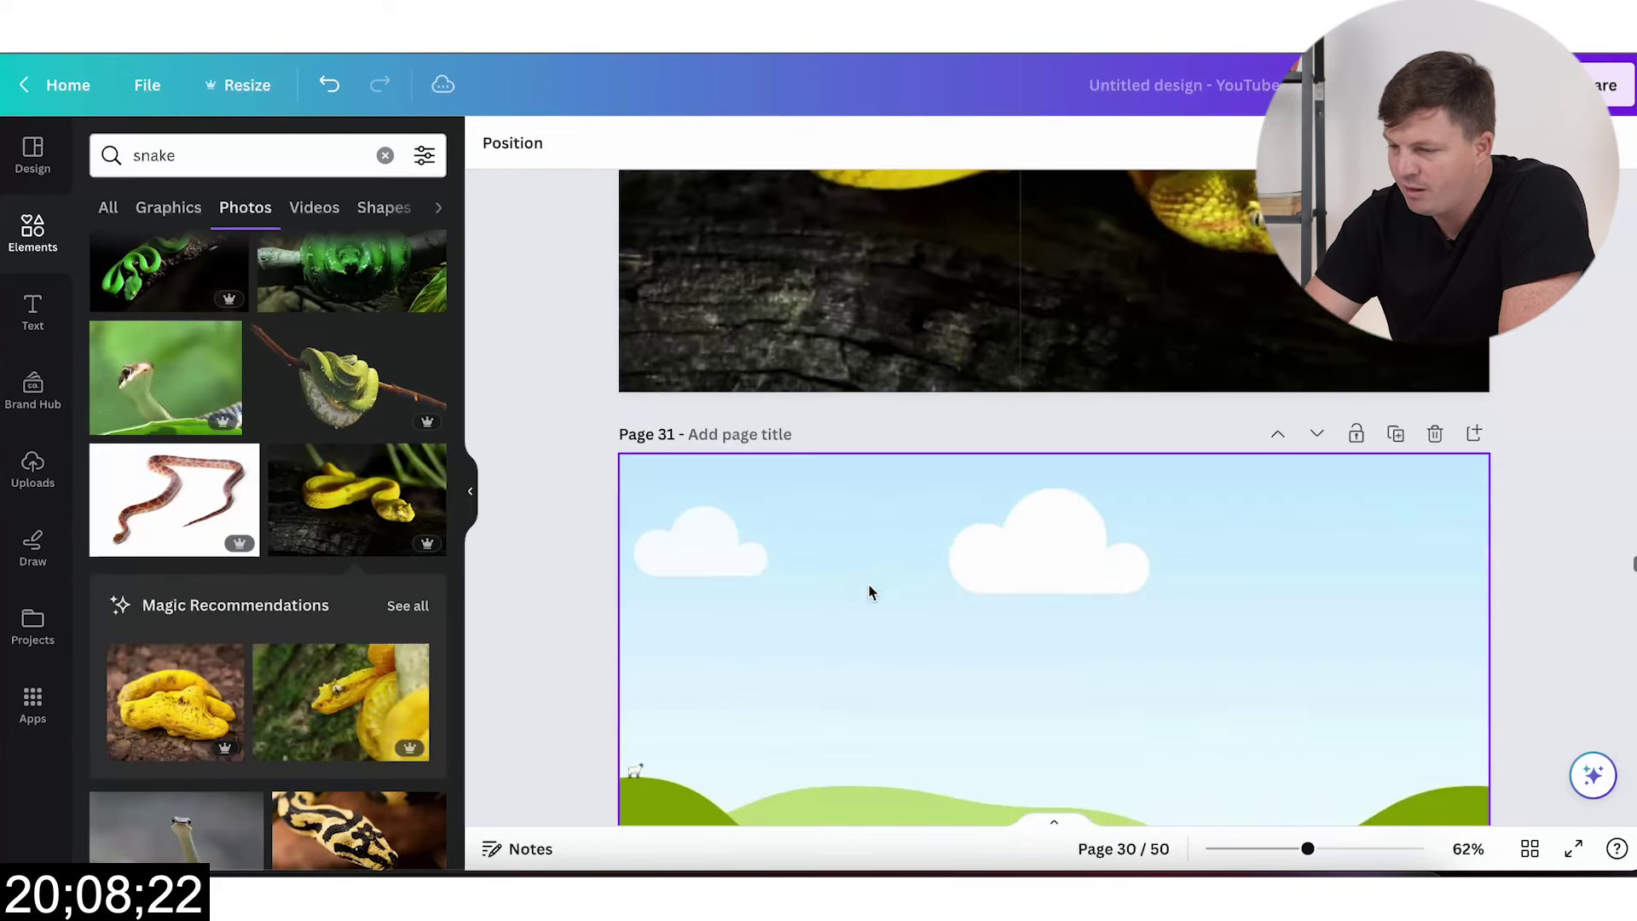
Step: Delete the twelve leftover blank landscape pages that follow page 30
click(1435, 437)
click(1434, 437)
click(1435, 437)
click(1435, 437)
click(1435, 437)
click(1435, 436)
click(1435, 437)
click(1435, 436)
click(1435, 436)
click(1434, 437)
click(1435, 436)
click(1434, 436)
click(1435, 437)
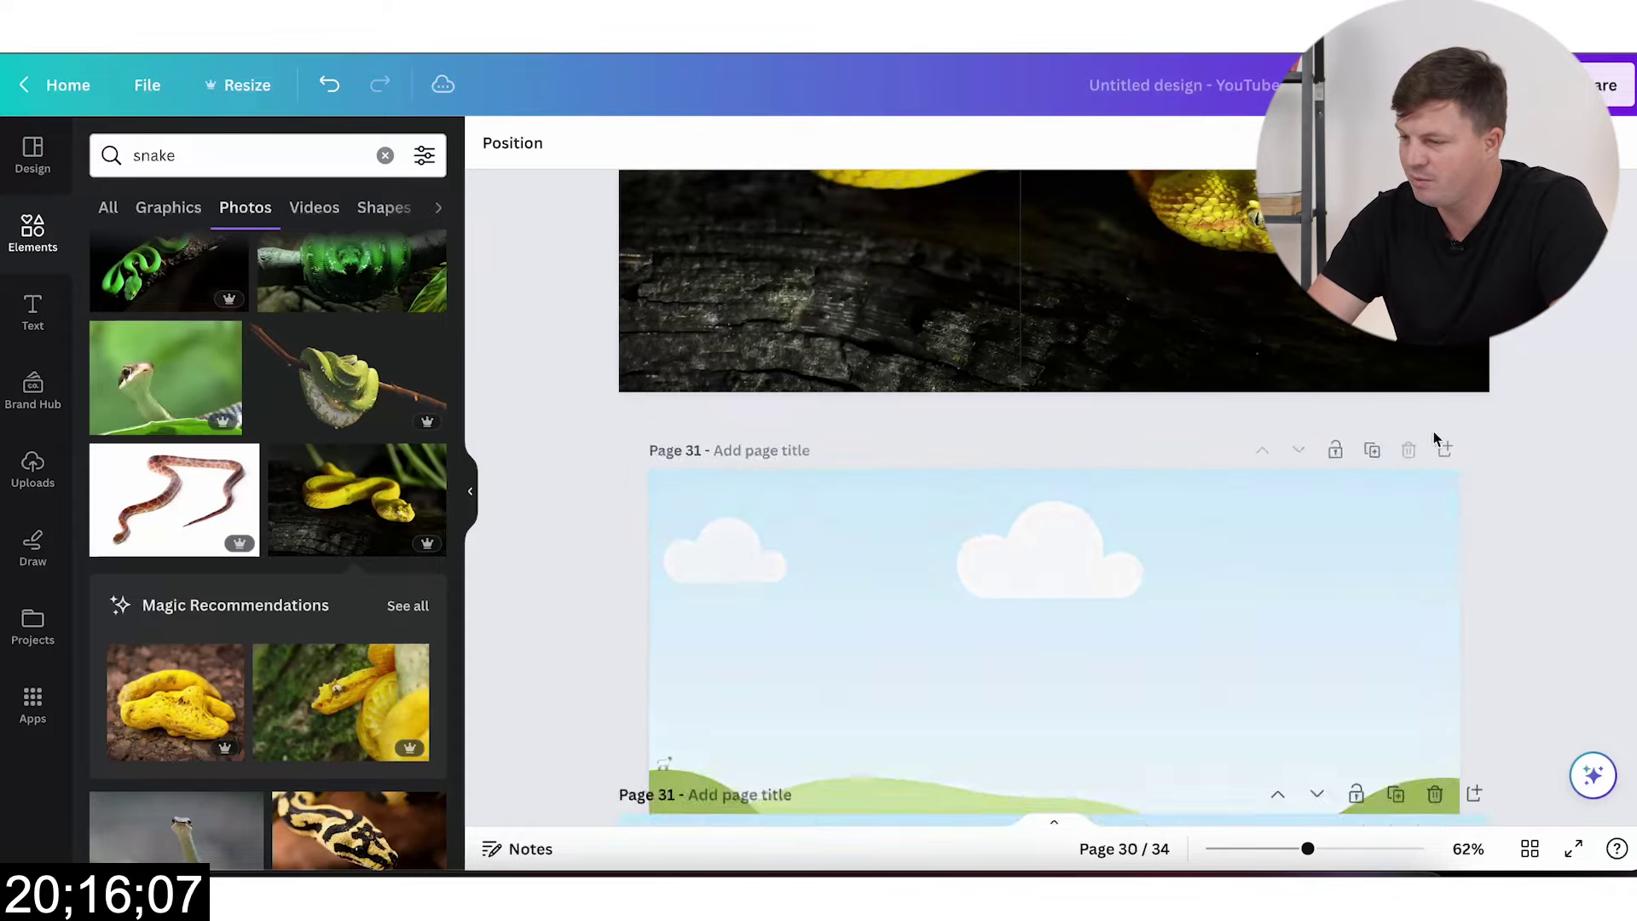
click(1435, 436)
click(1435, 436)
click(1434, 437)
click(1435, 436)
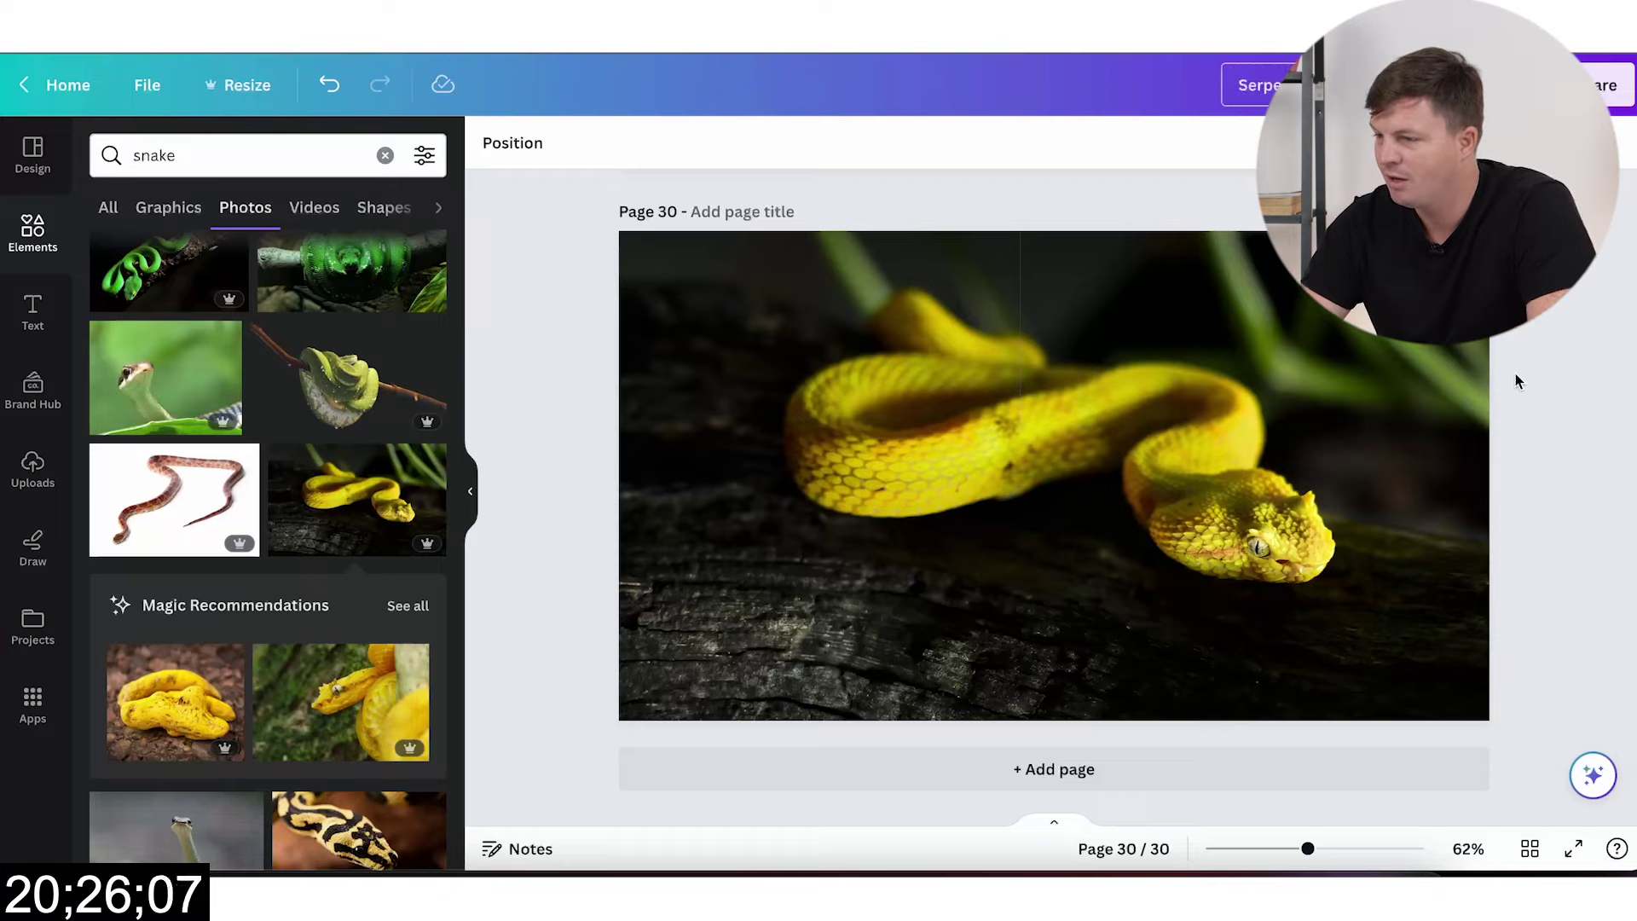
Step: Download all 30 design pages with the file type set to PNG
click(1604, 85)
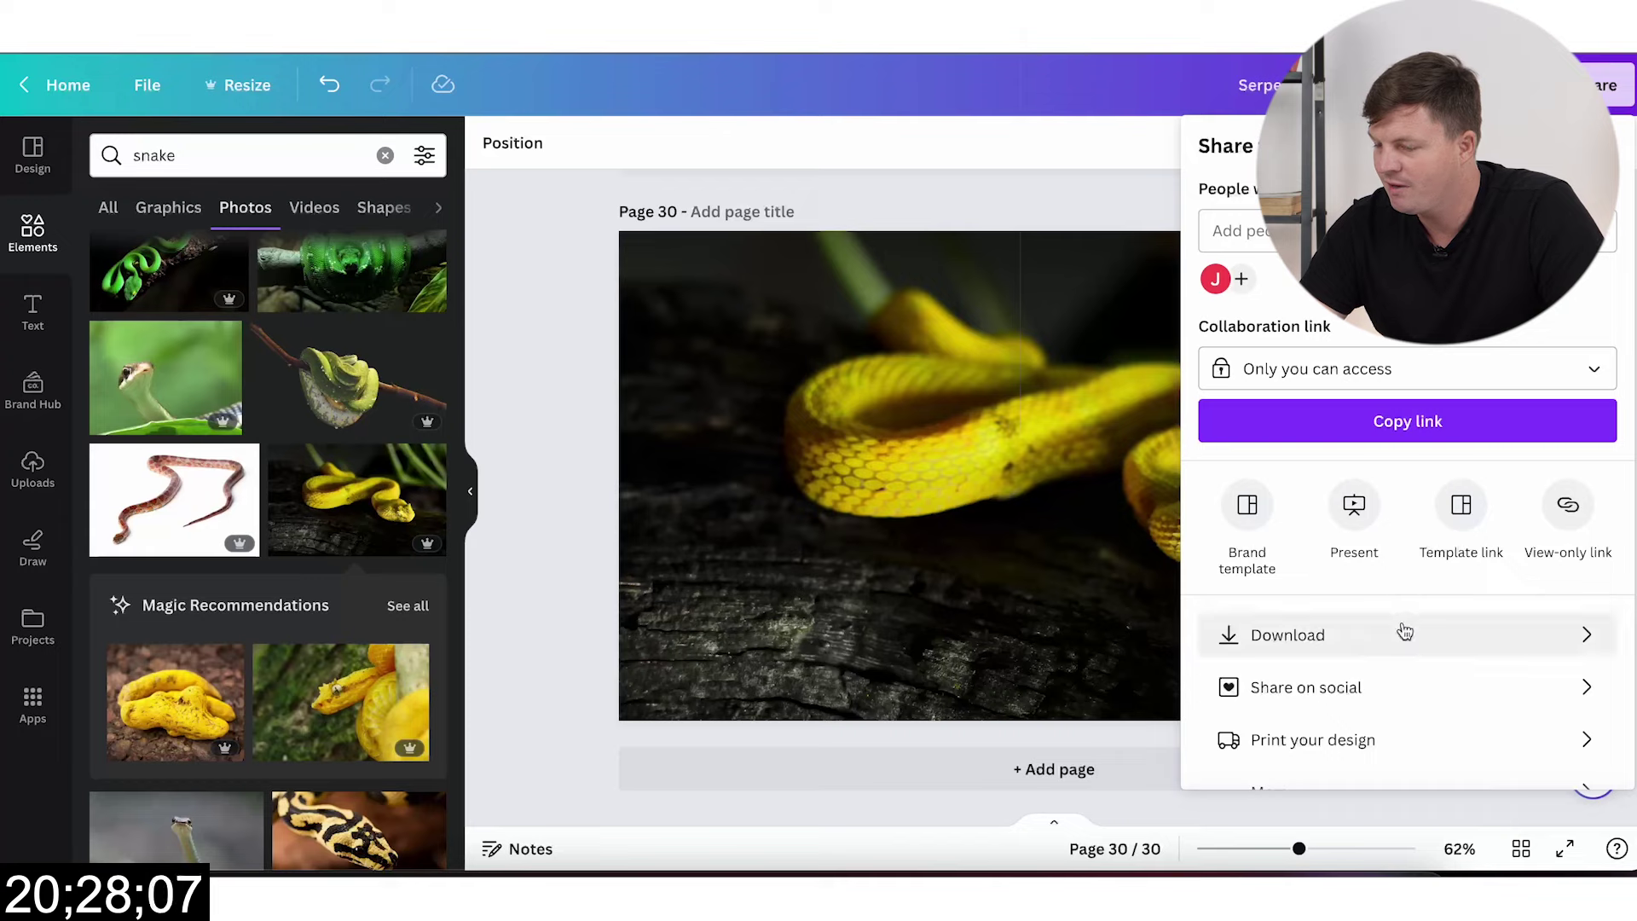
click(1403, 634)
click(1450, 238)
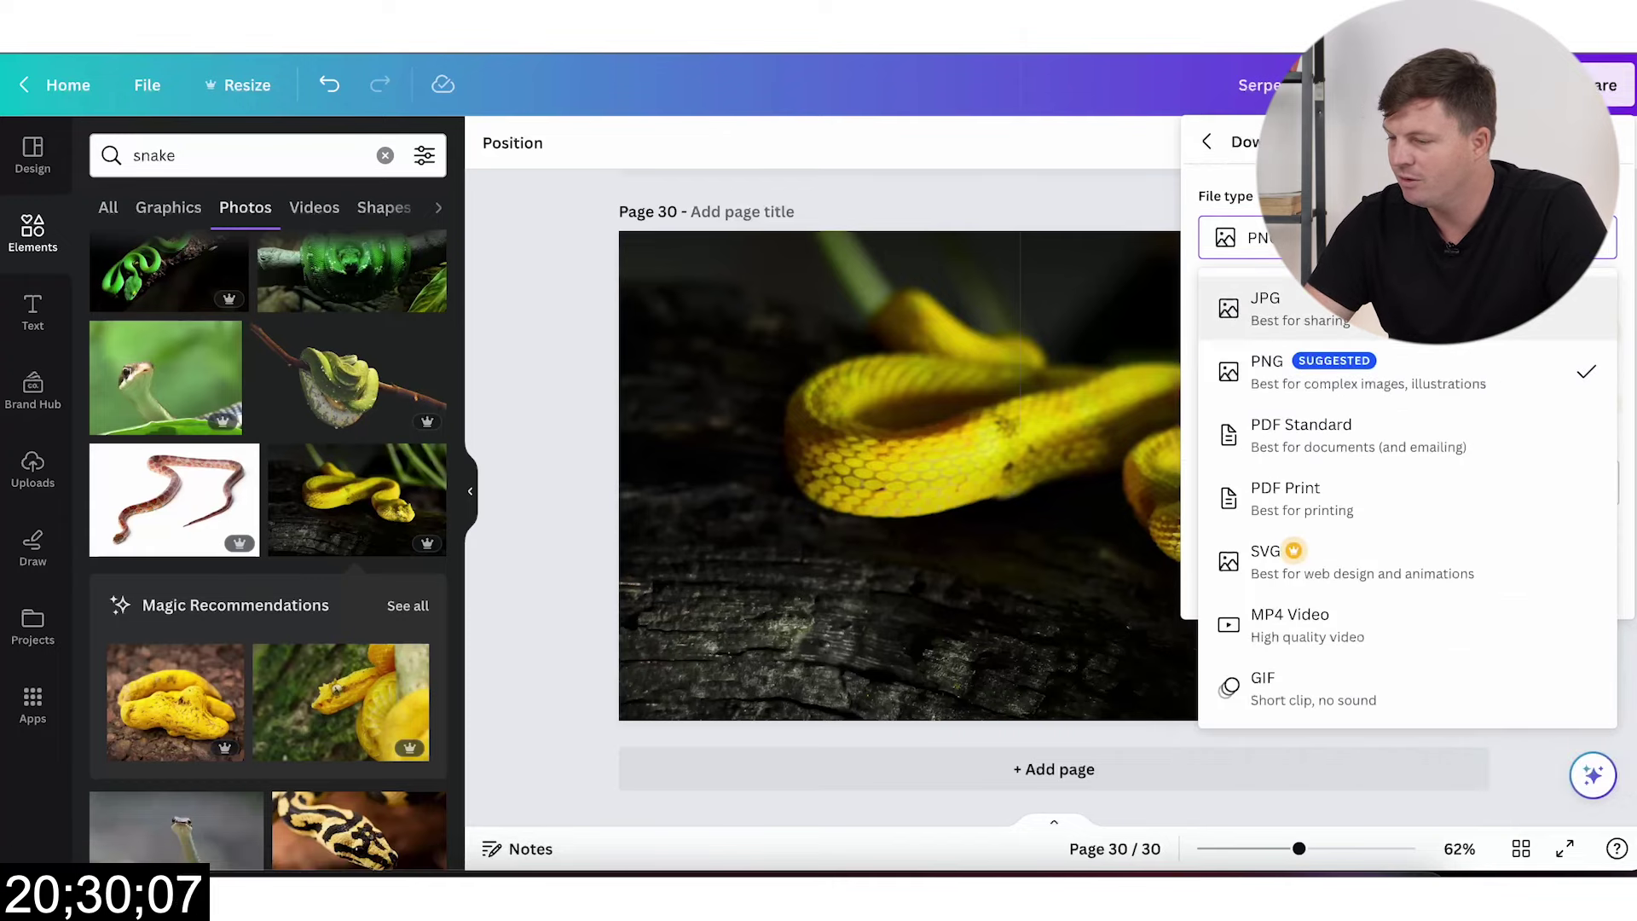
click(1334, 309)
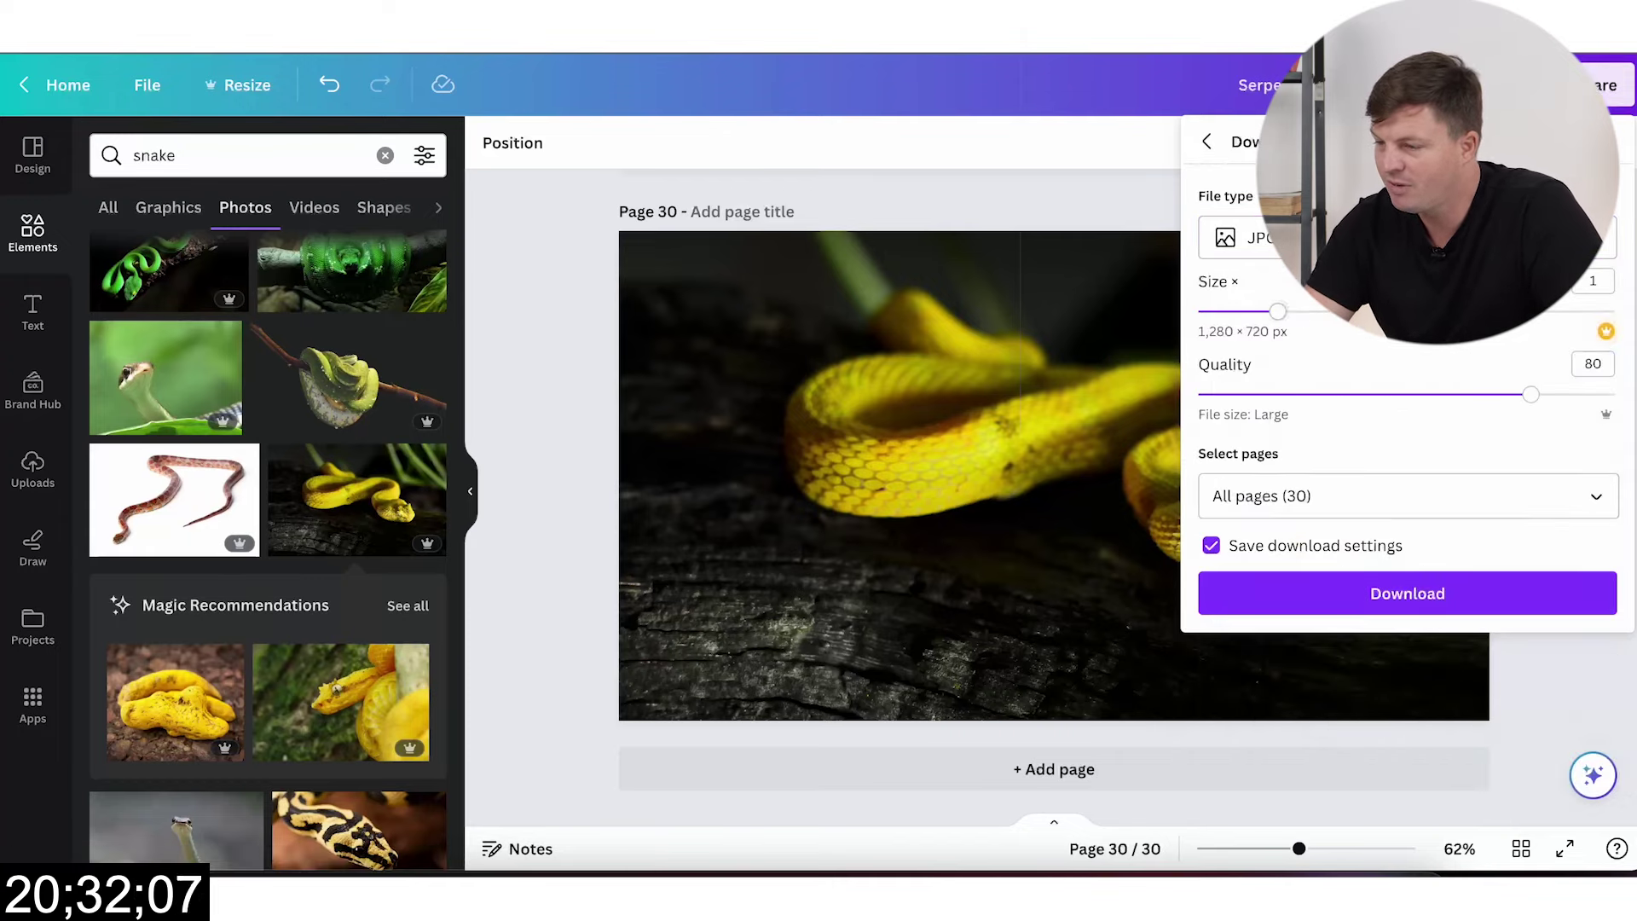
click(1260, 238)
click(1448, 380)
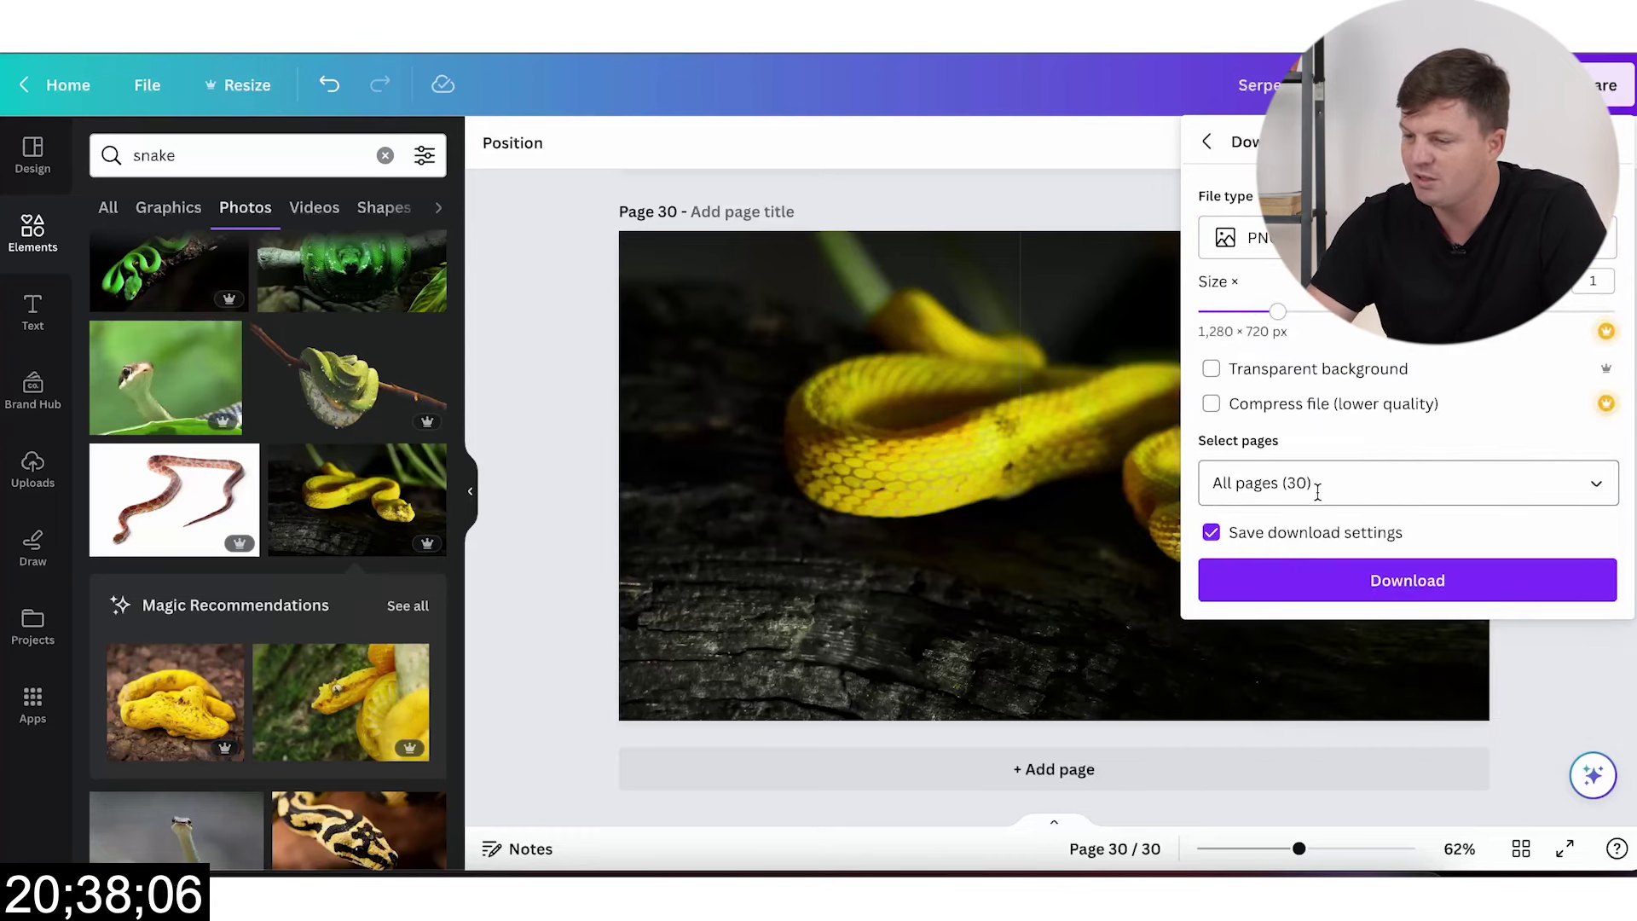
click(1422, 583)
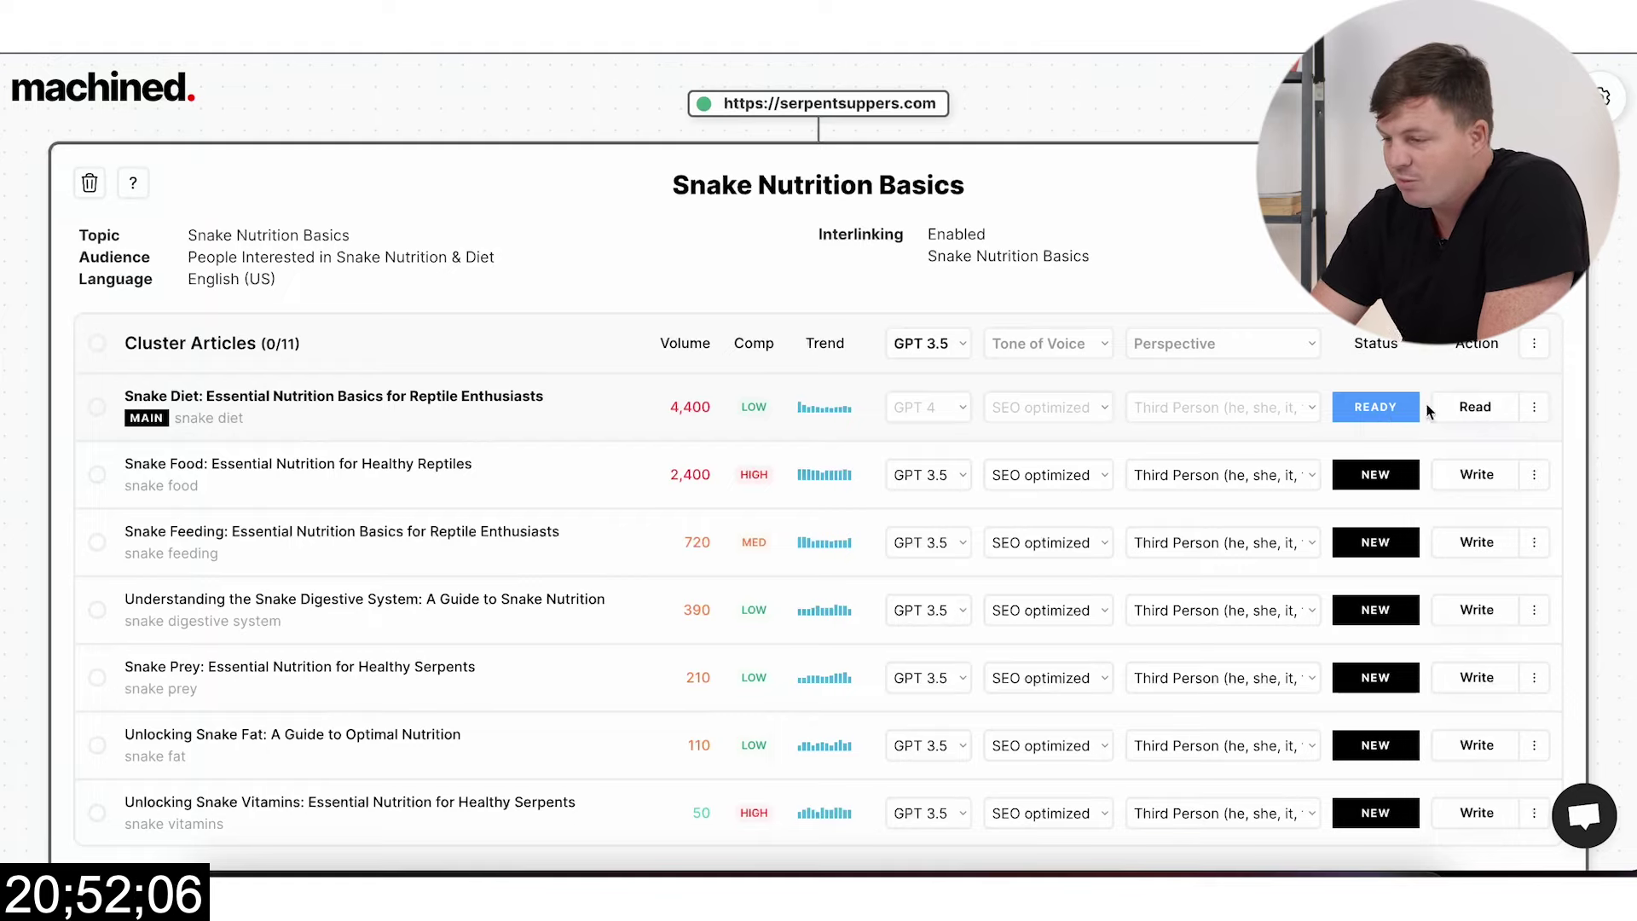
Step: Select all eleven cluster articles and start writing the ten new ones via bulk actions
scroll(1308, 427, down, 1)
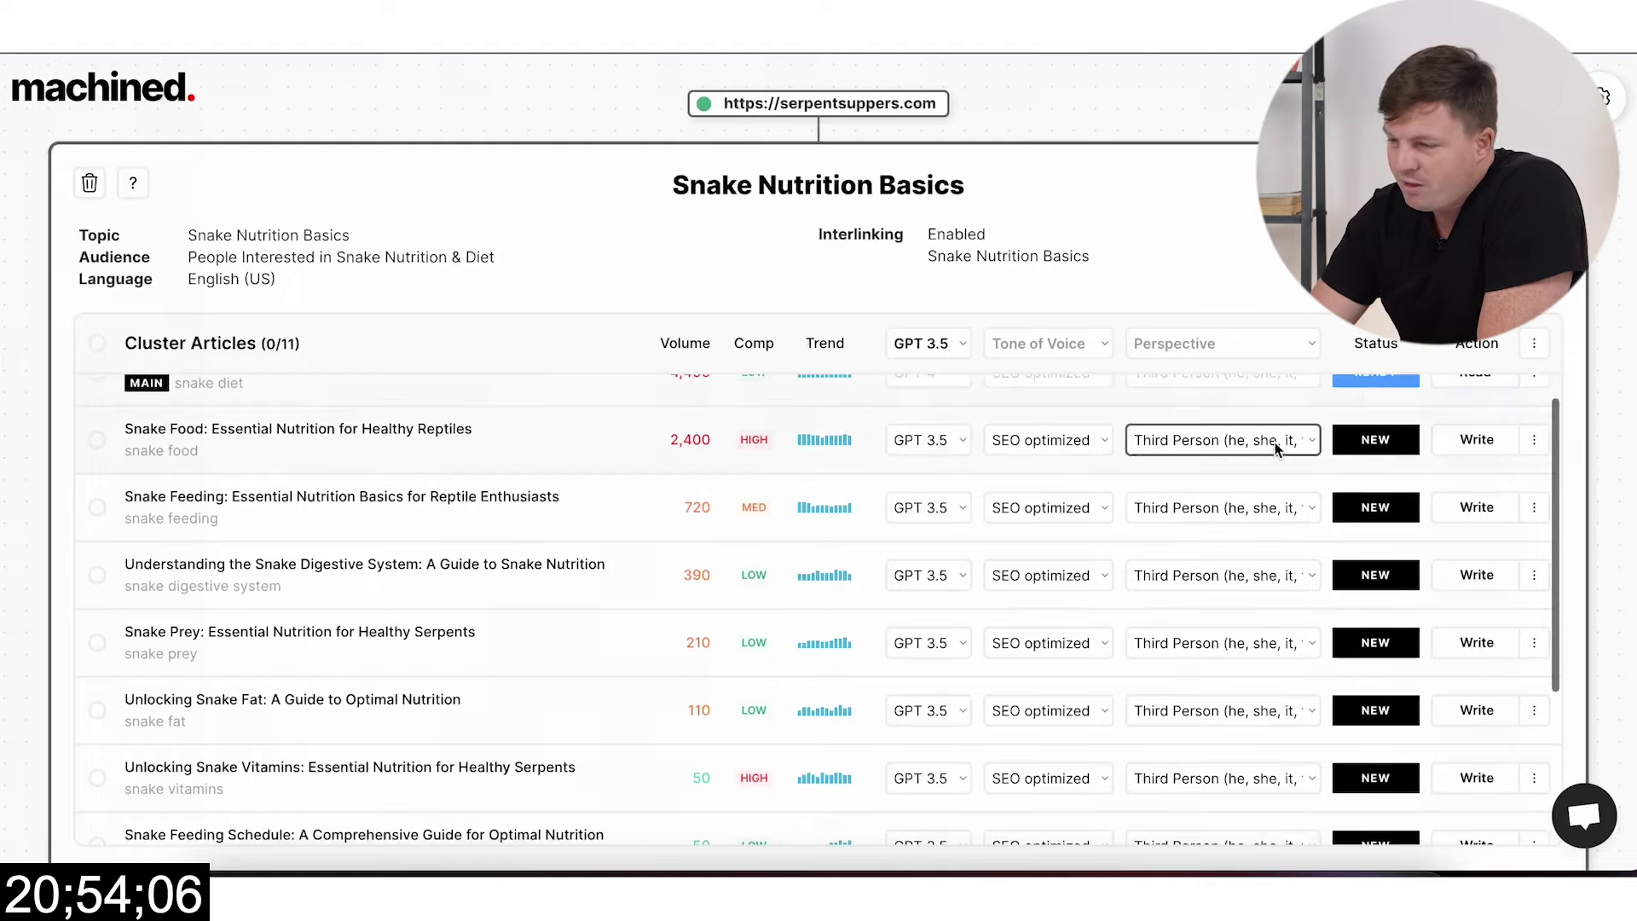
scroll(1277, 449, up, 1)
click(97, 343)
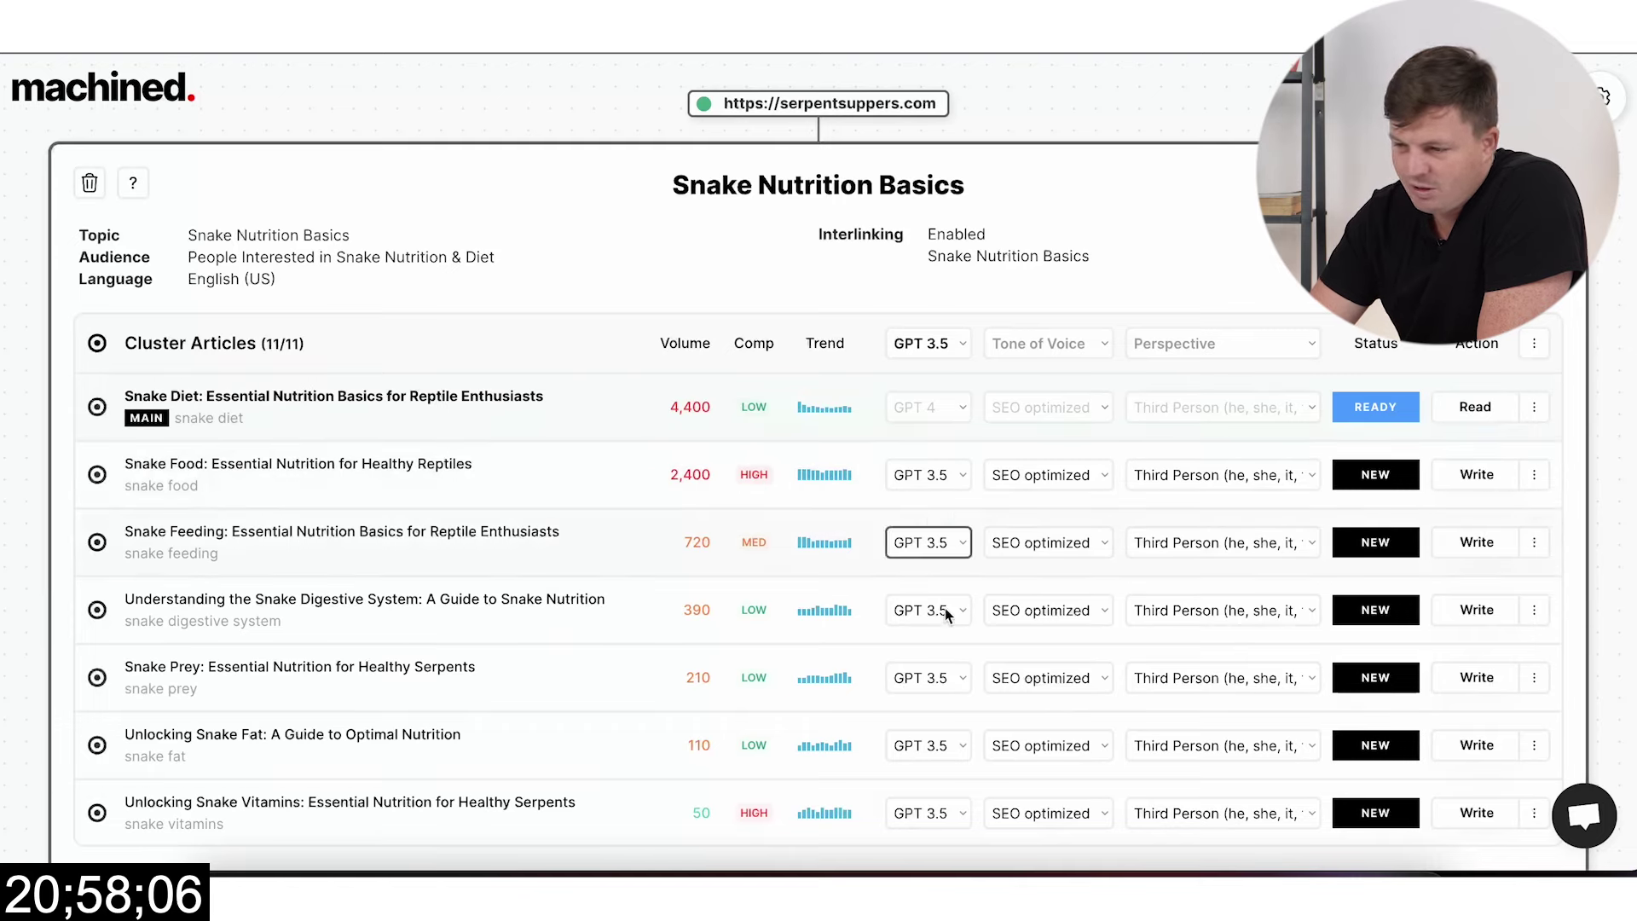
click(1535, 344)
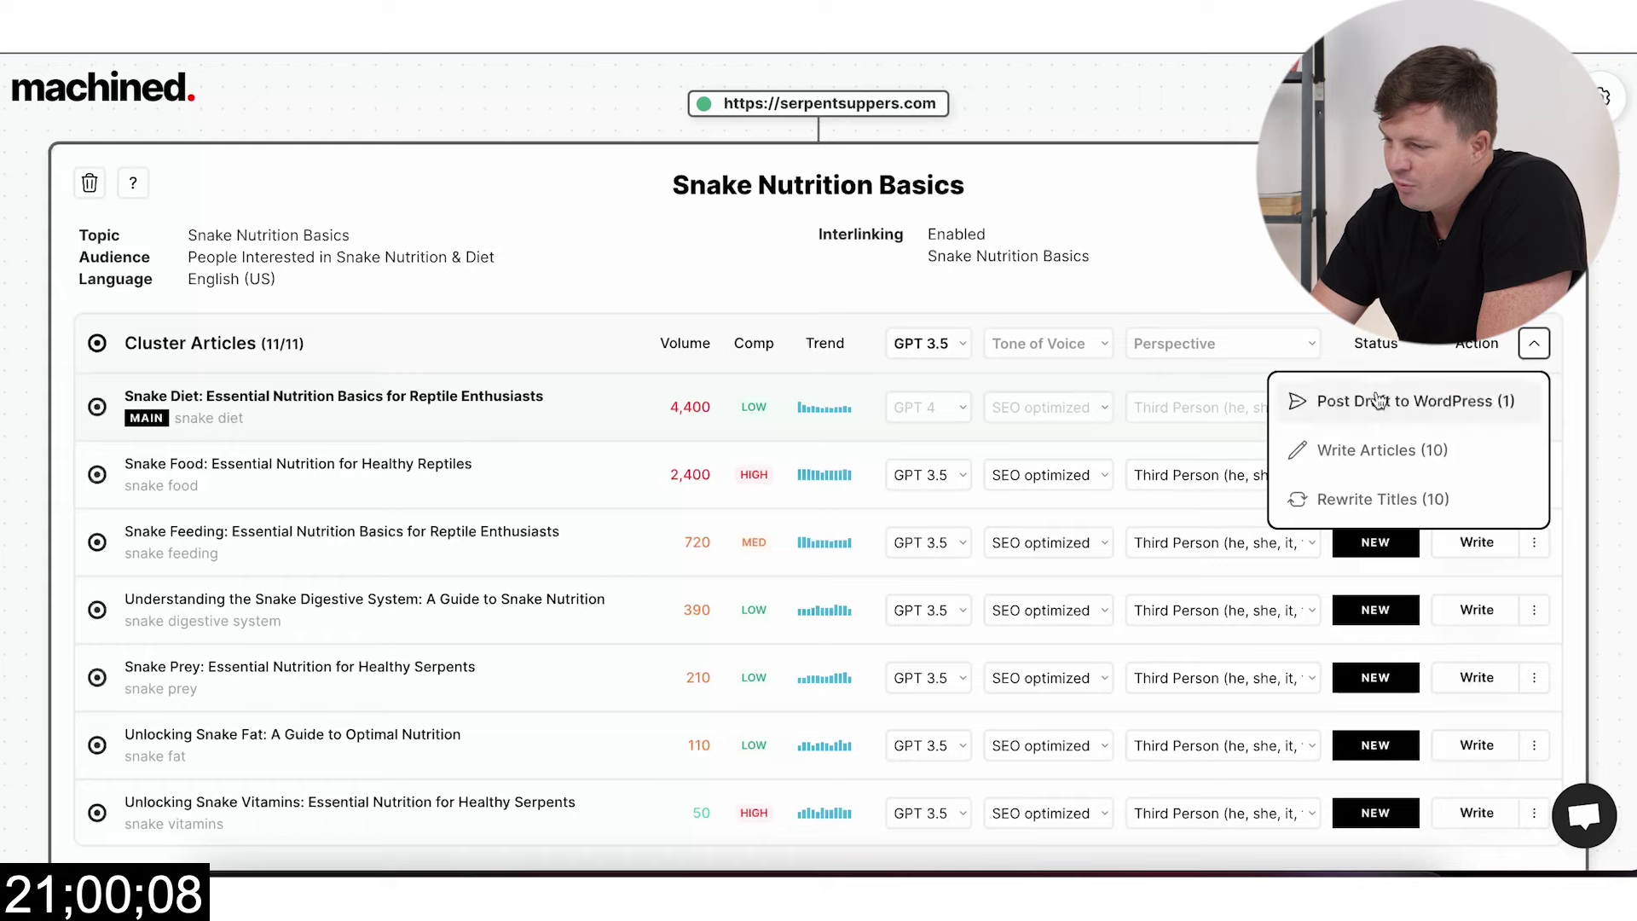
click(1372, 468)
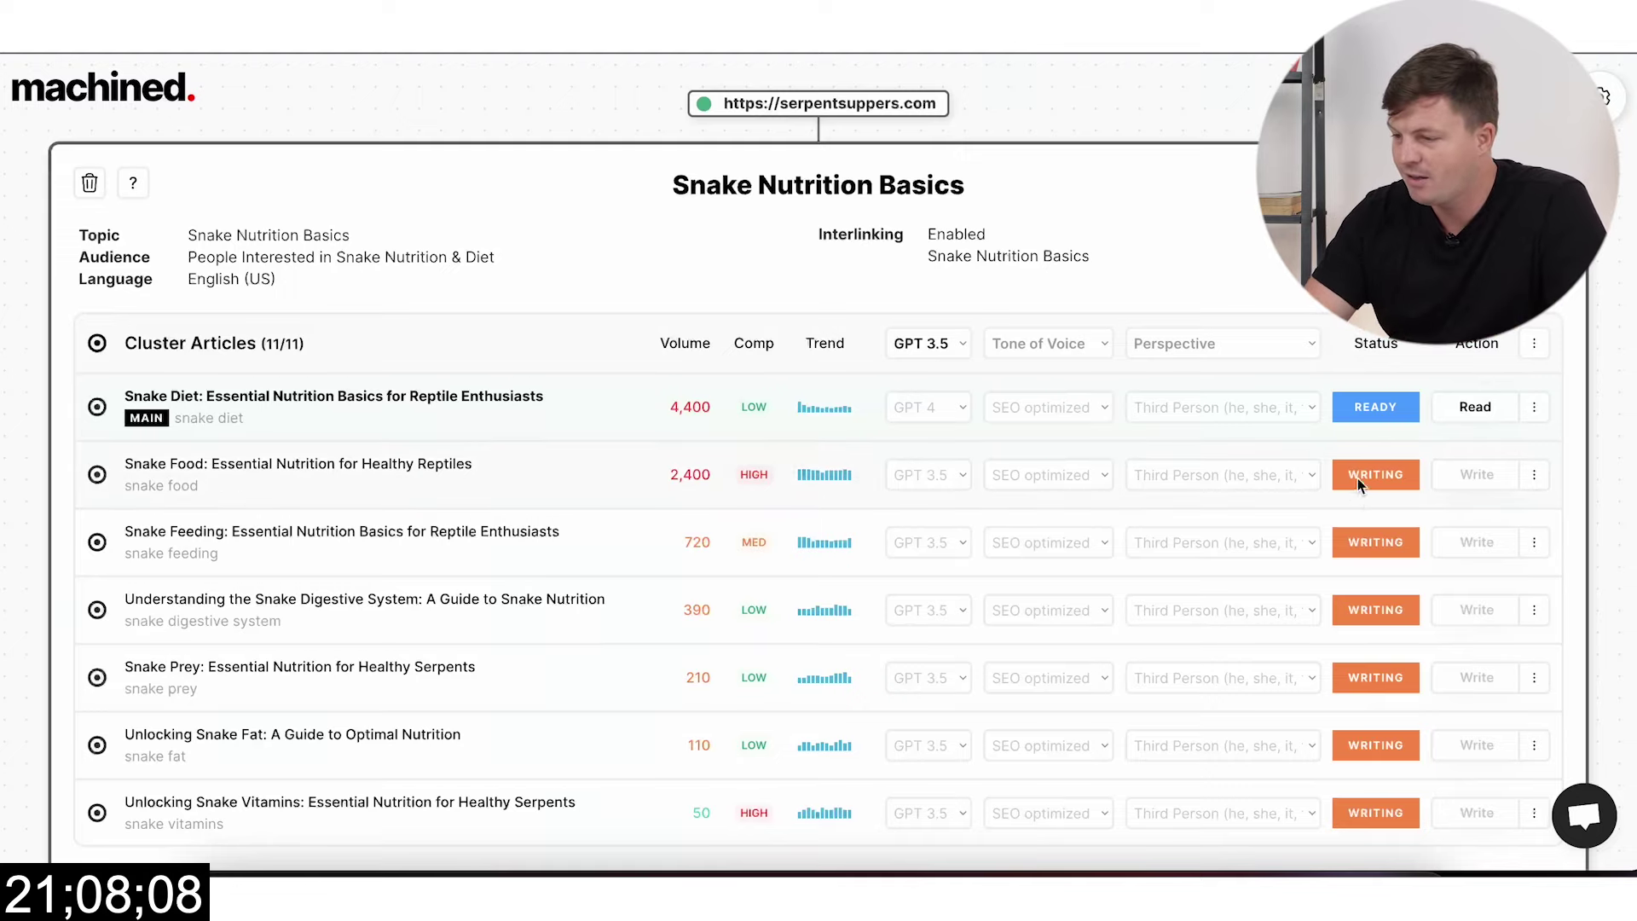
Step: Scroll the Cluster Articles list while waiting until every article shows READY
scroll(1364, 495, down, 2)
scroll(1364, 495, up, 1)
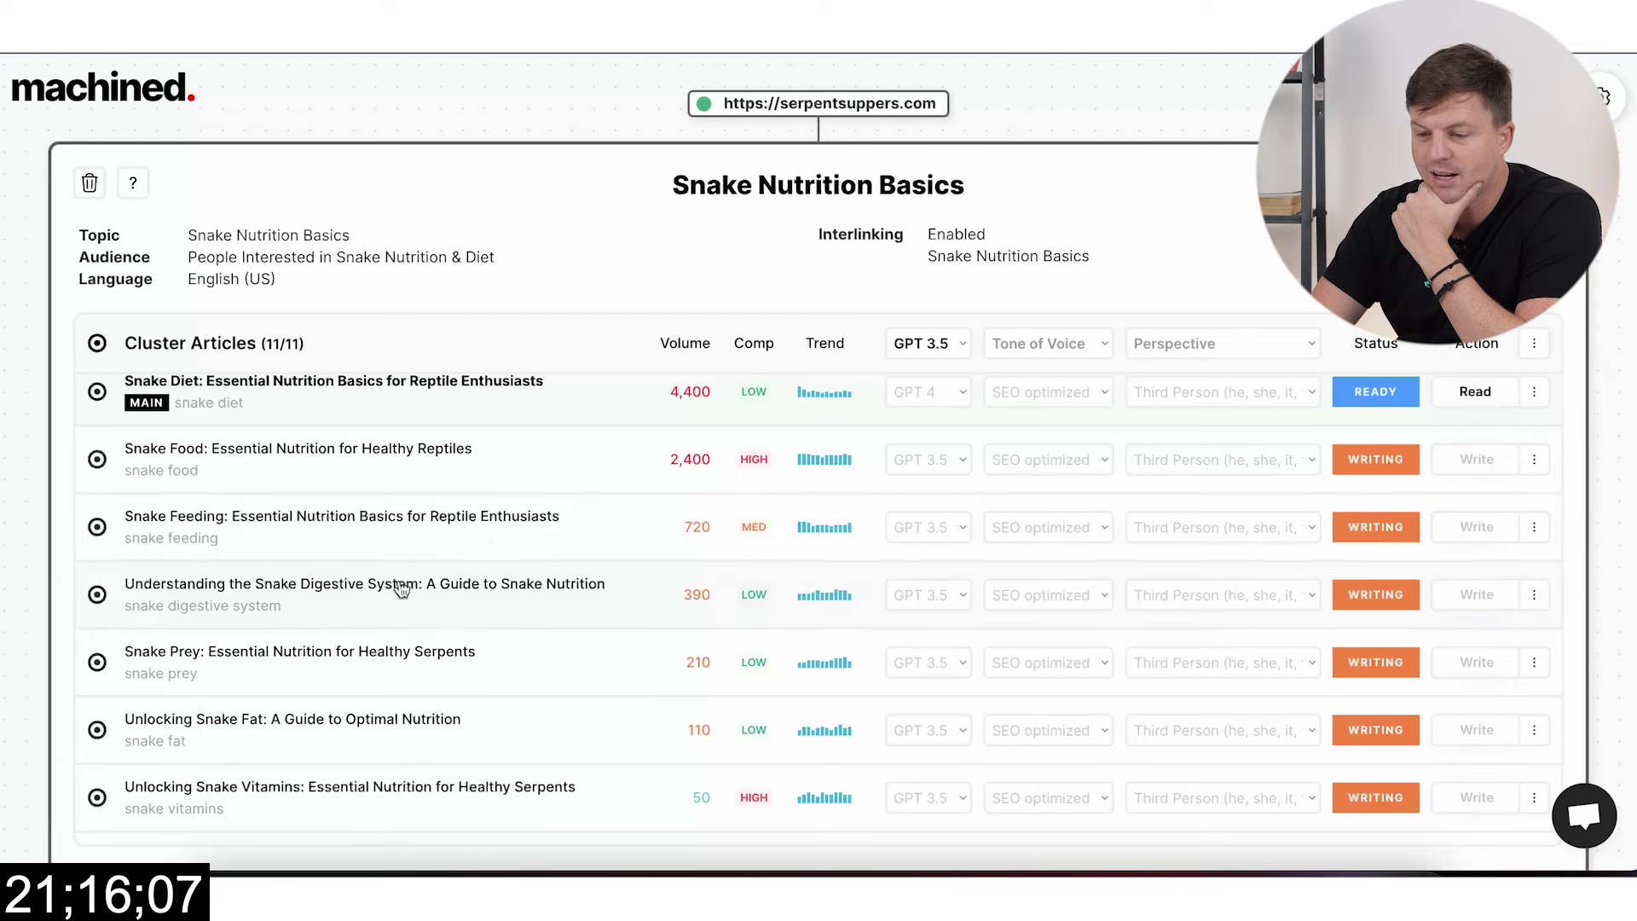
scroll(401, 615, down, 3)
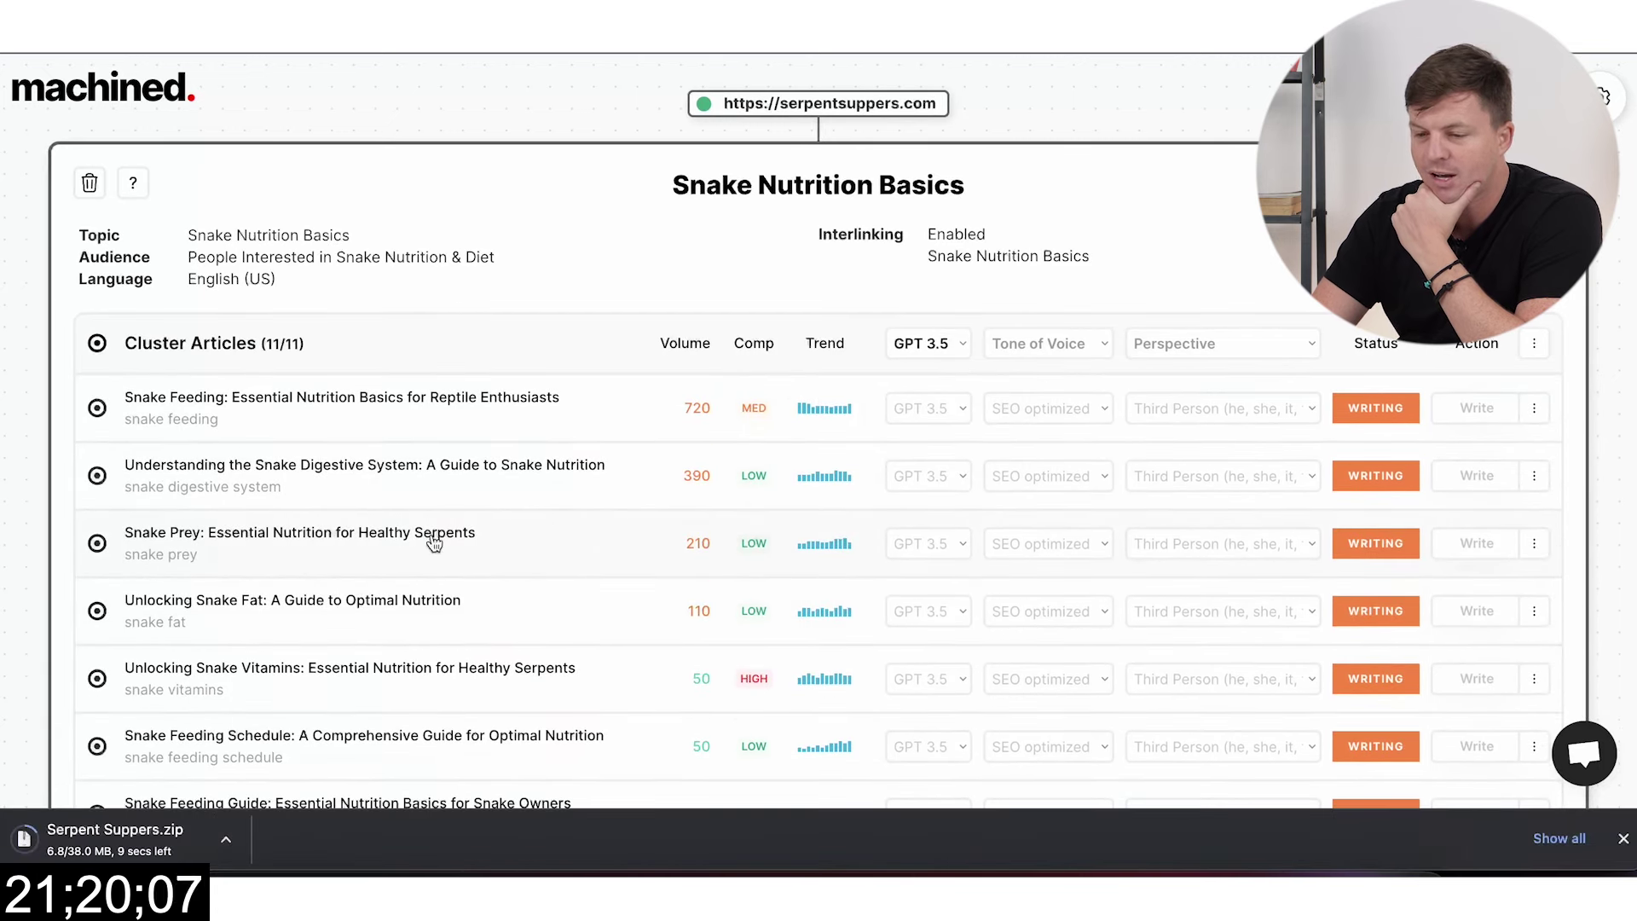
scroll(256, 546, down, 2)
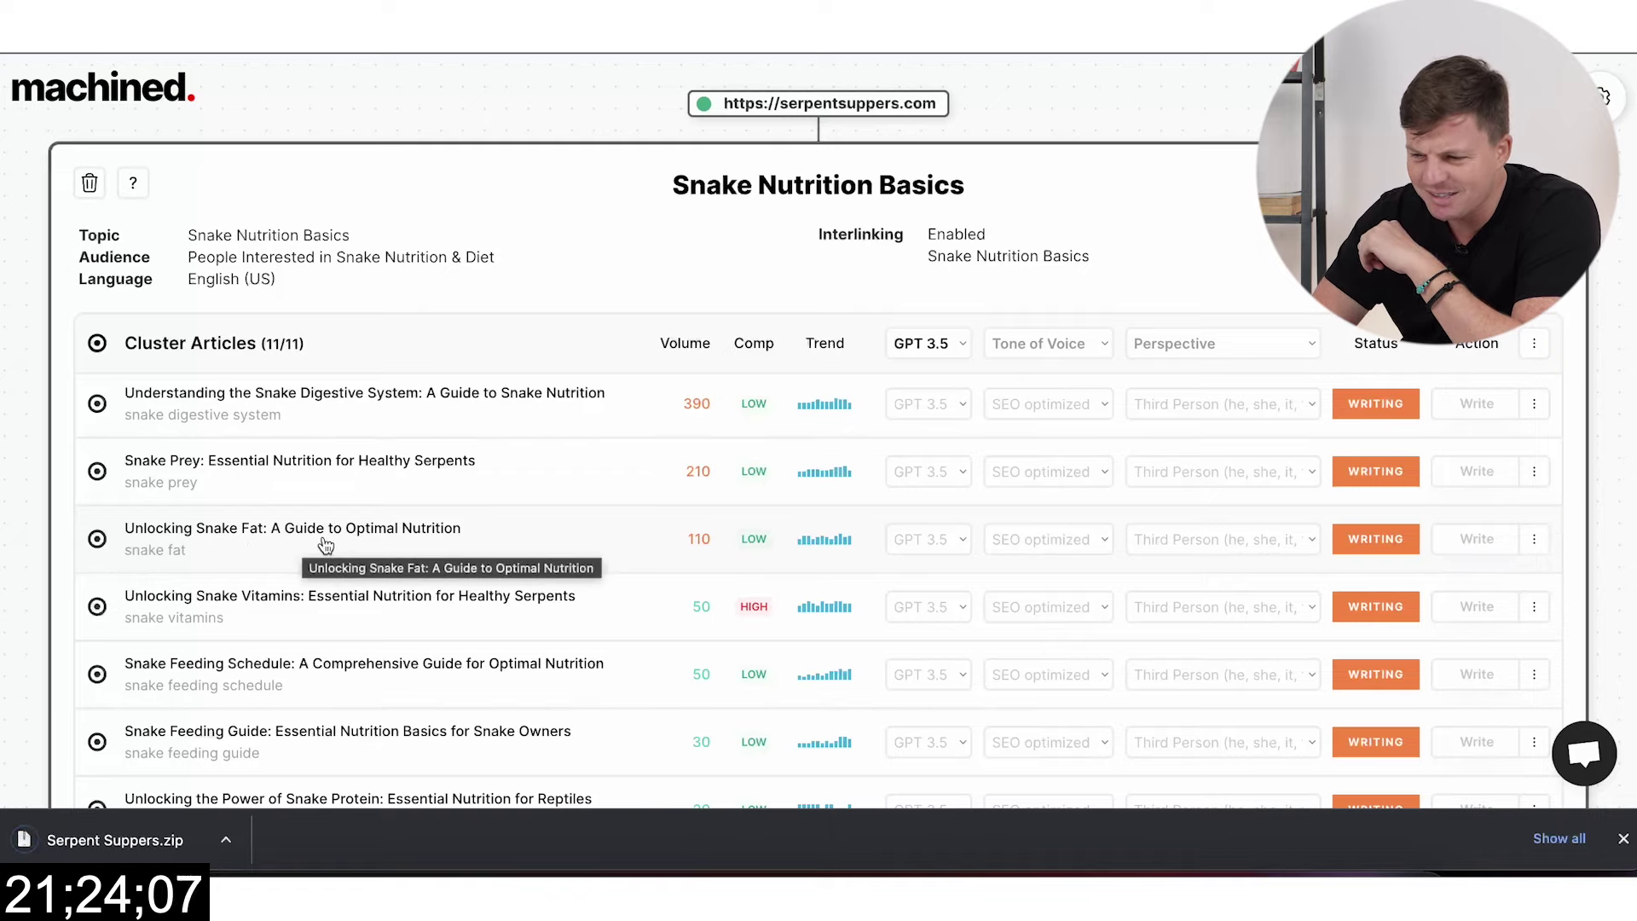
scroll(548, 537, down, 1)
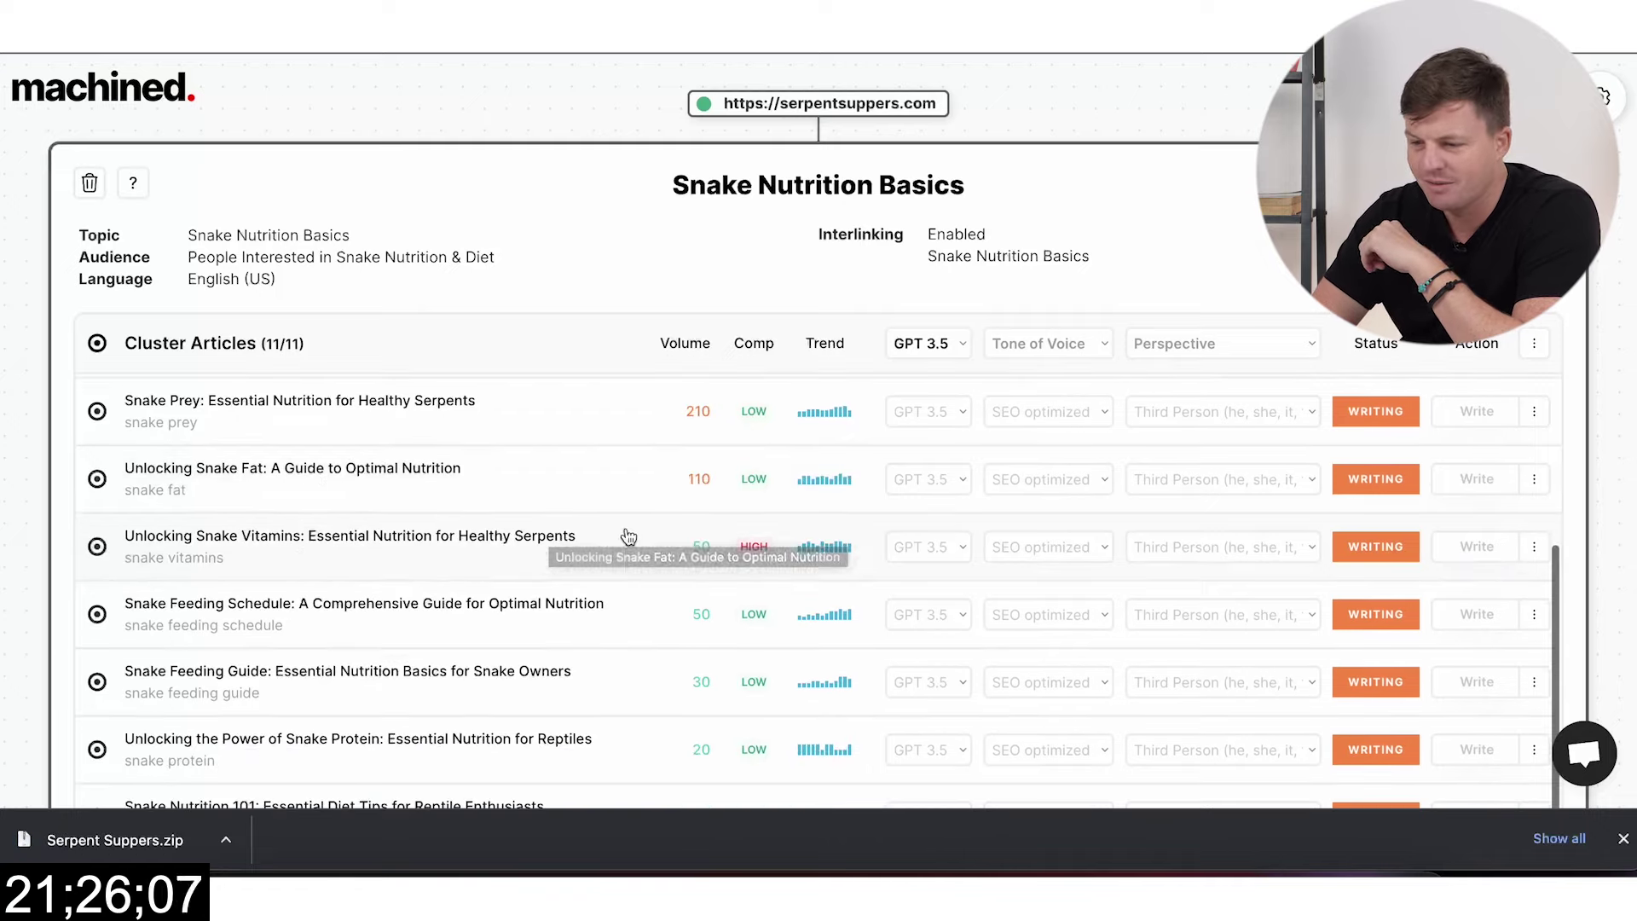
scroll(638, 569, down, 3)
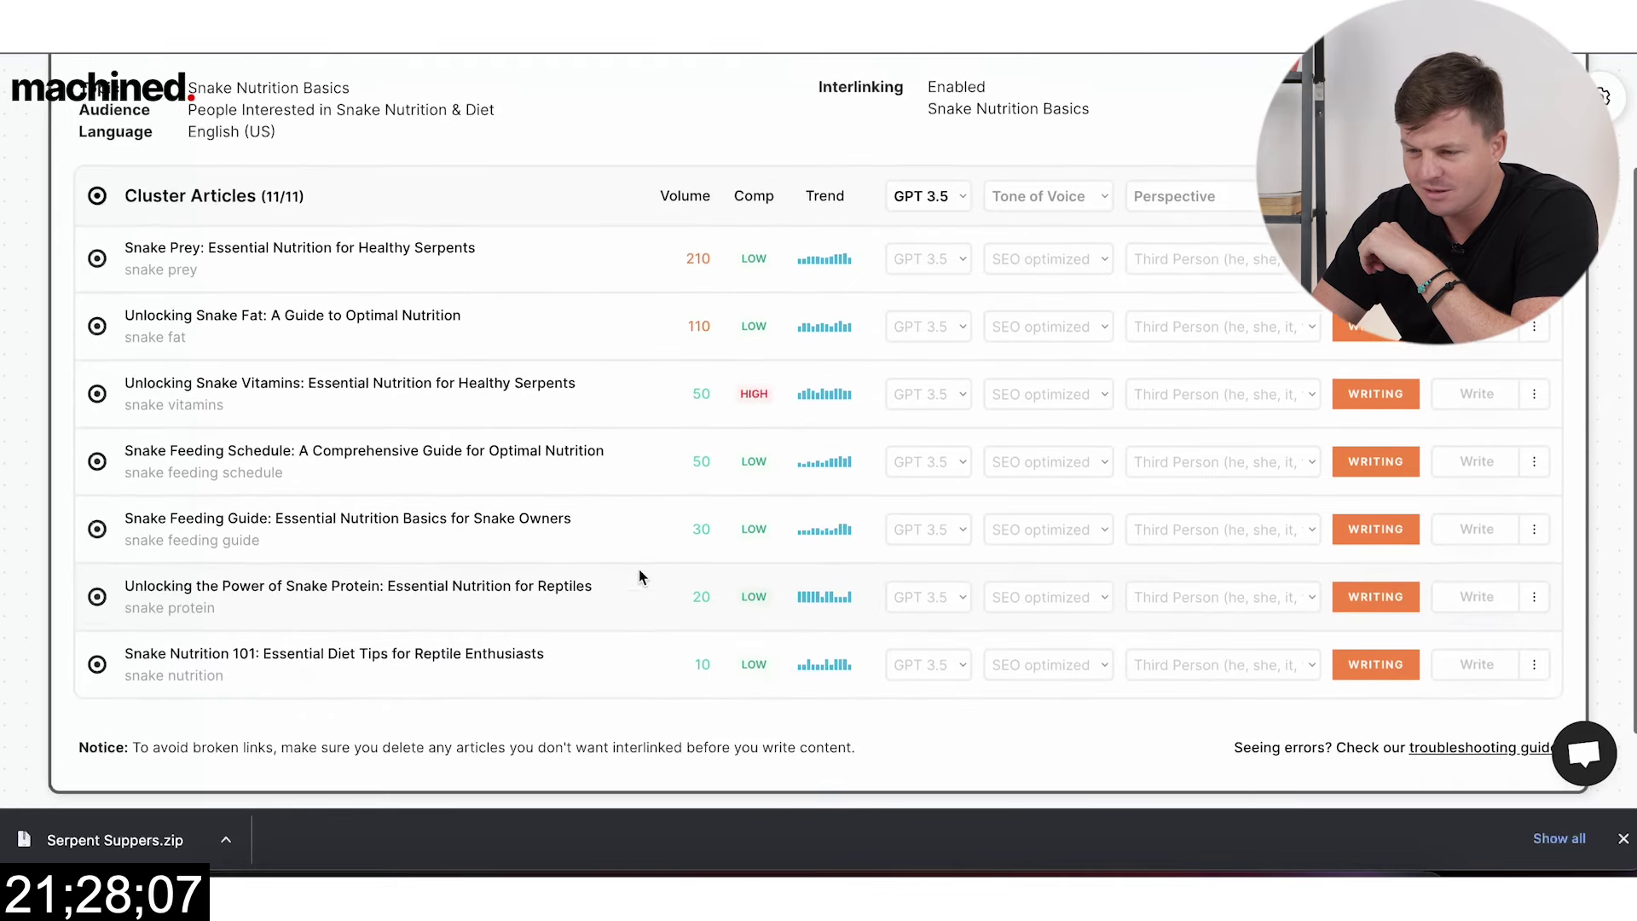
scroll(639, 573, up, 1)
scroll(642, 578, up, 1)
scroll(639, 577, up, 1)
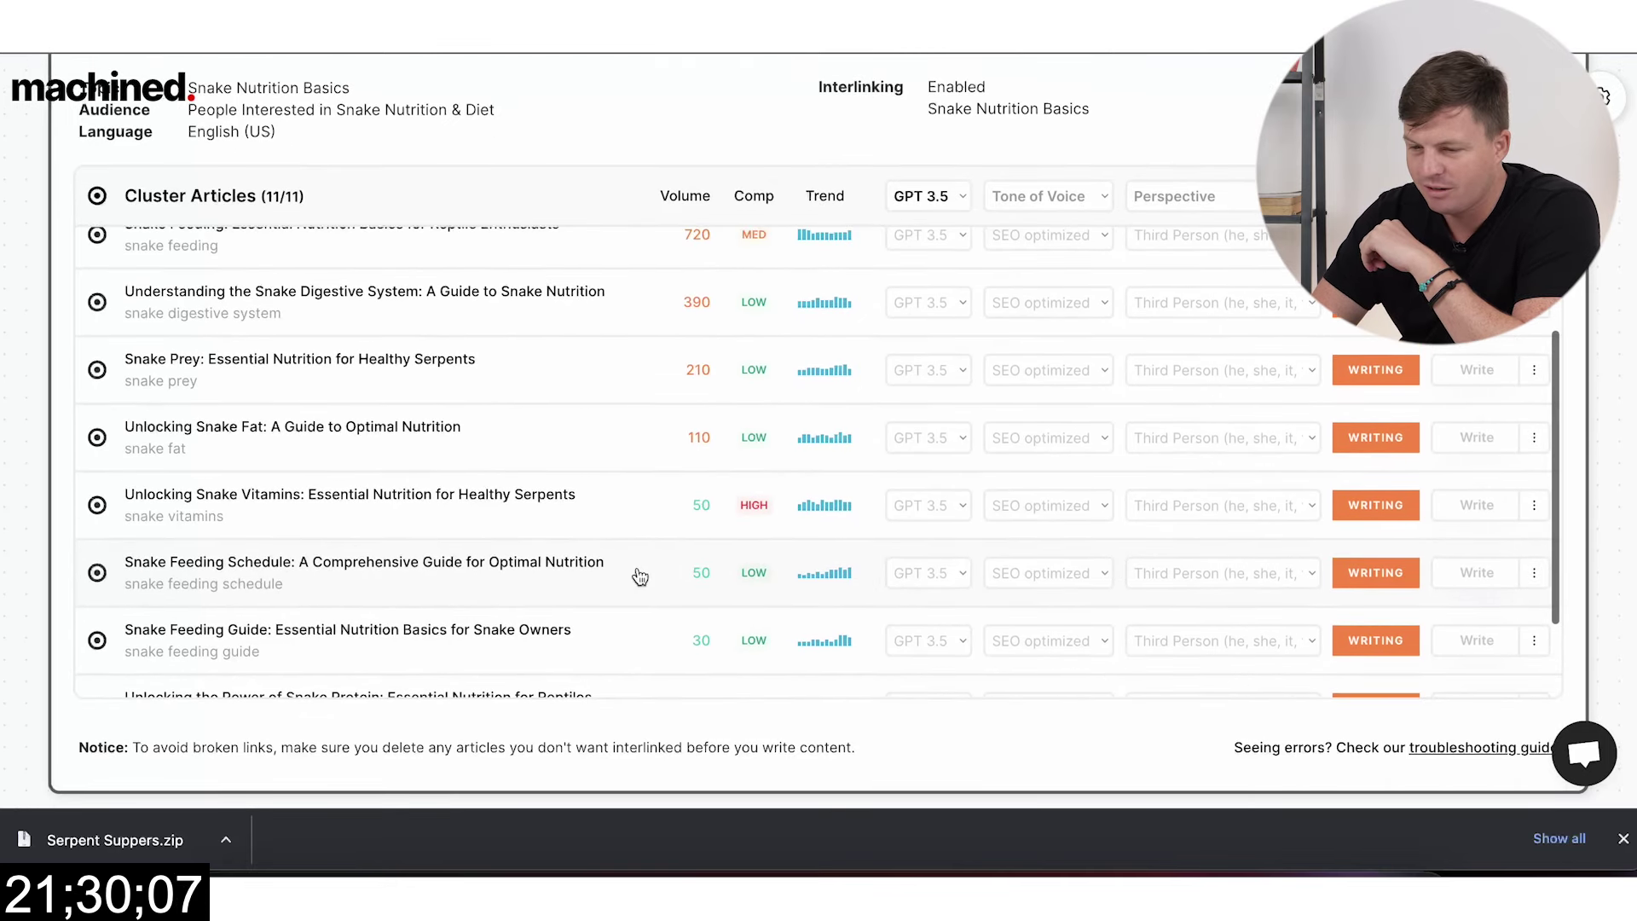
scroll(639, 577, up, 1)
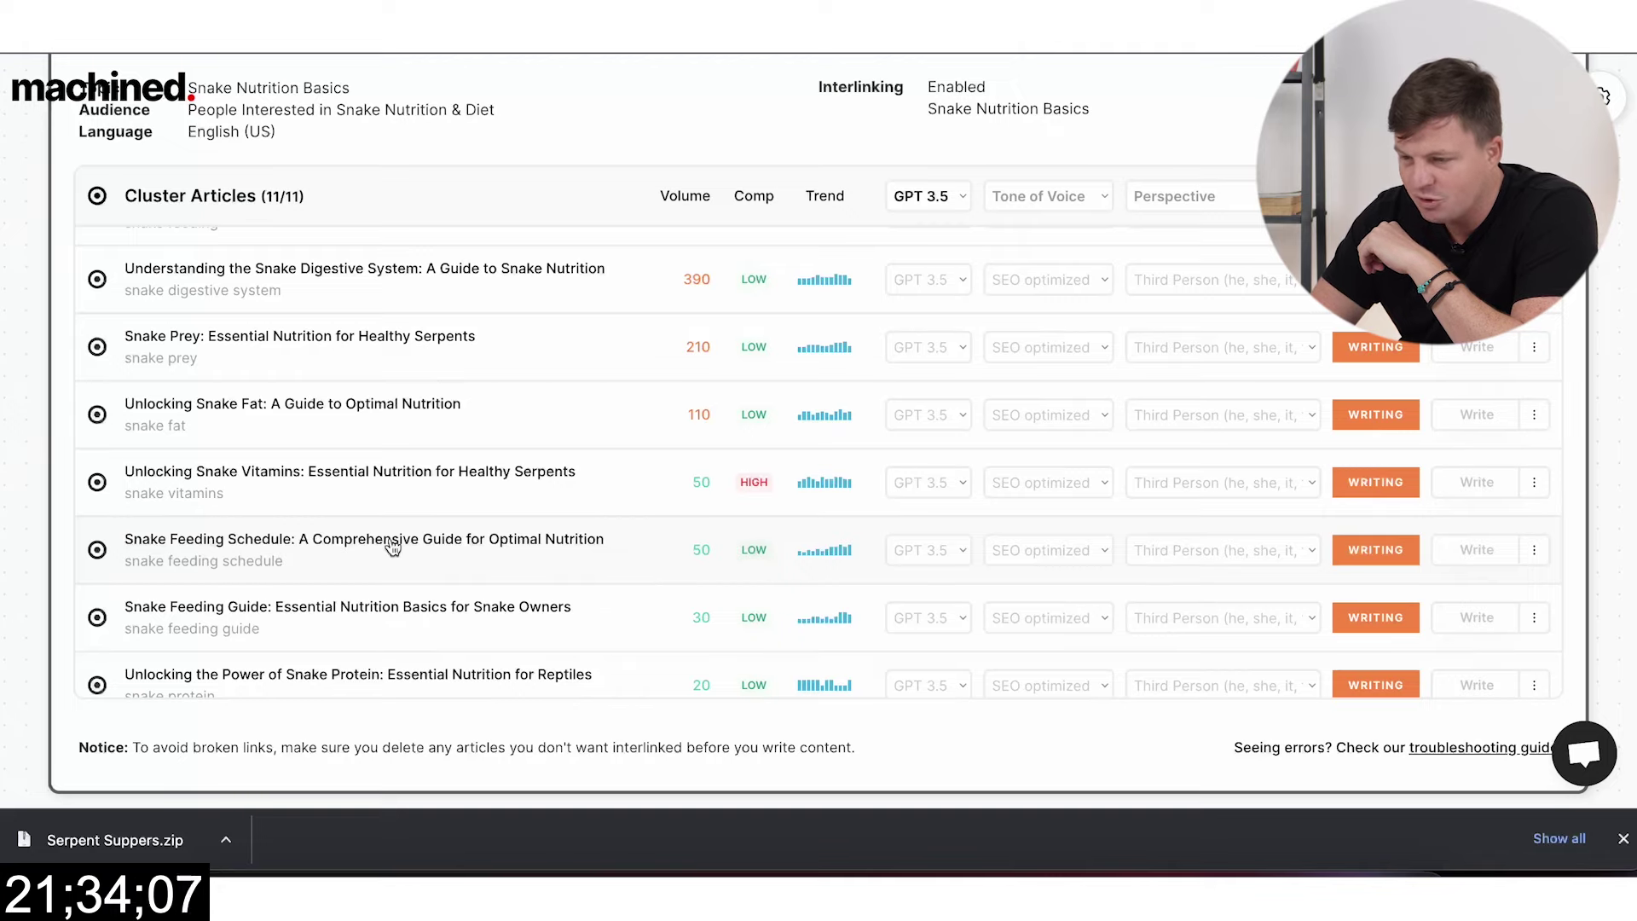
scroll(643, 539, up, 5)
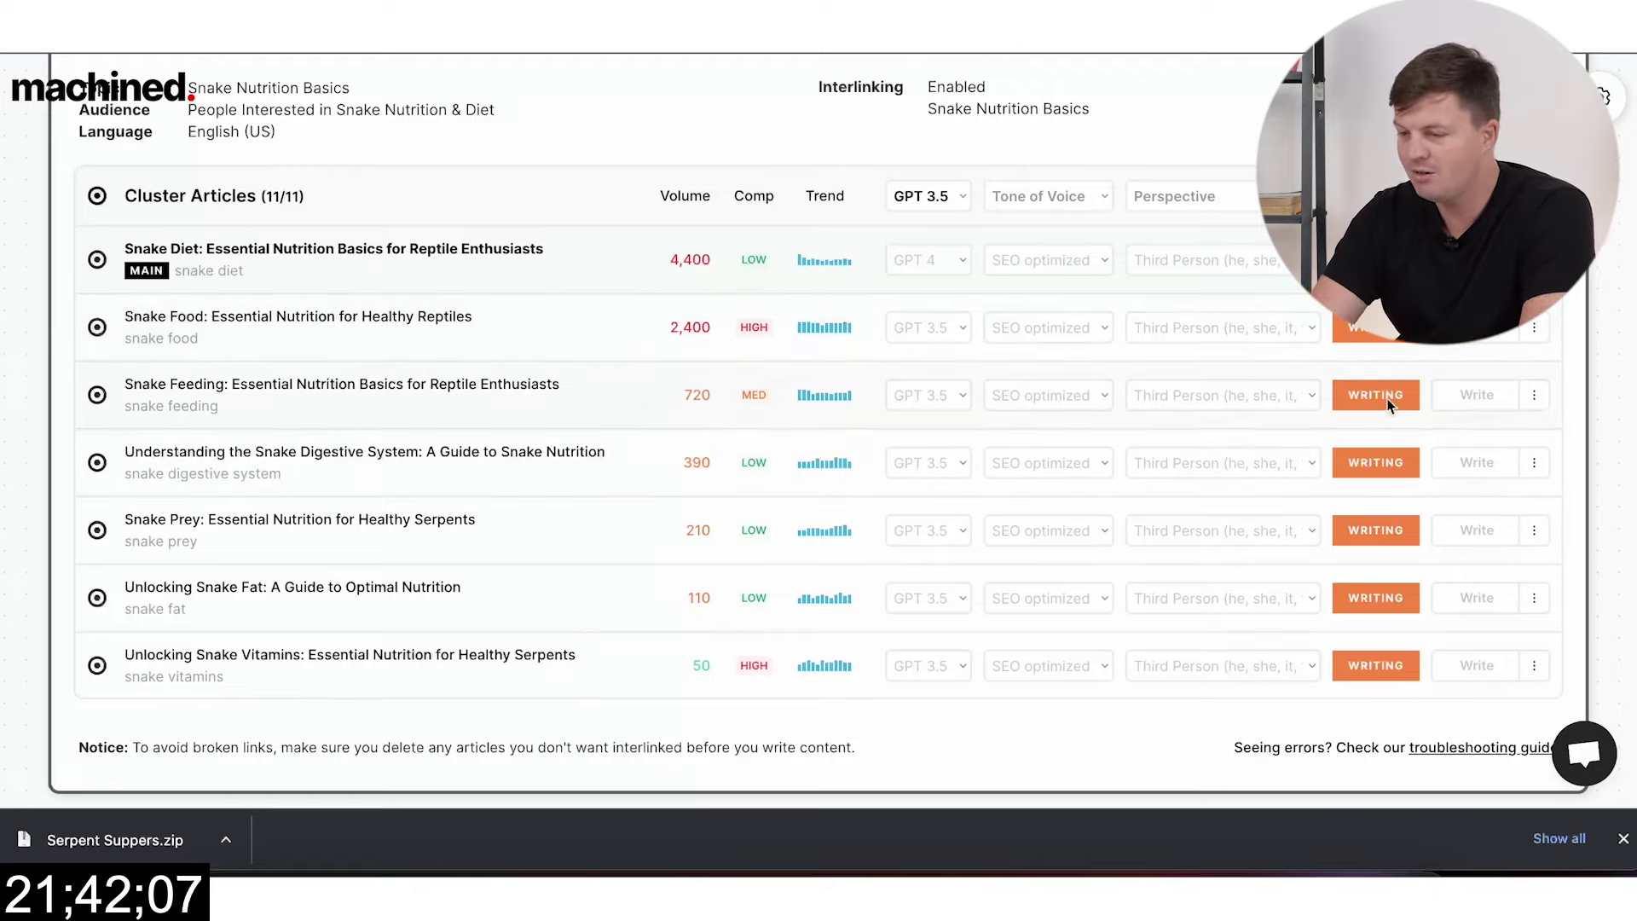
scroll(1376, 451, down, 3)
scroll(1366, 479, down, 1)
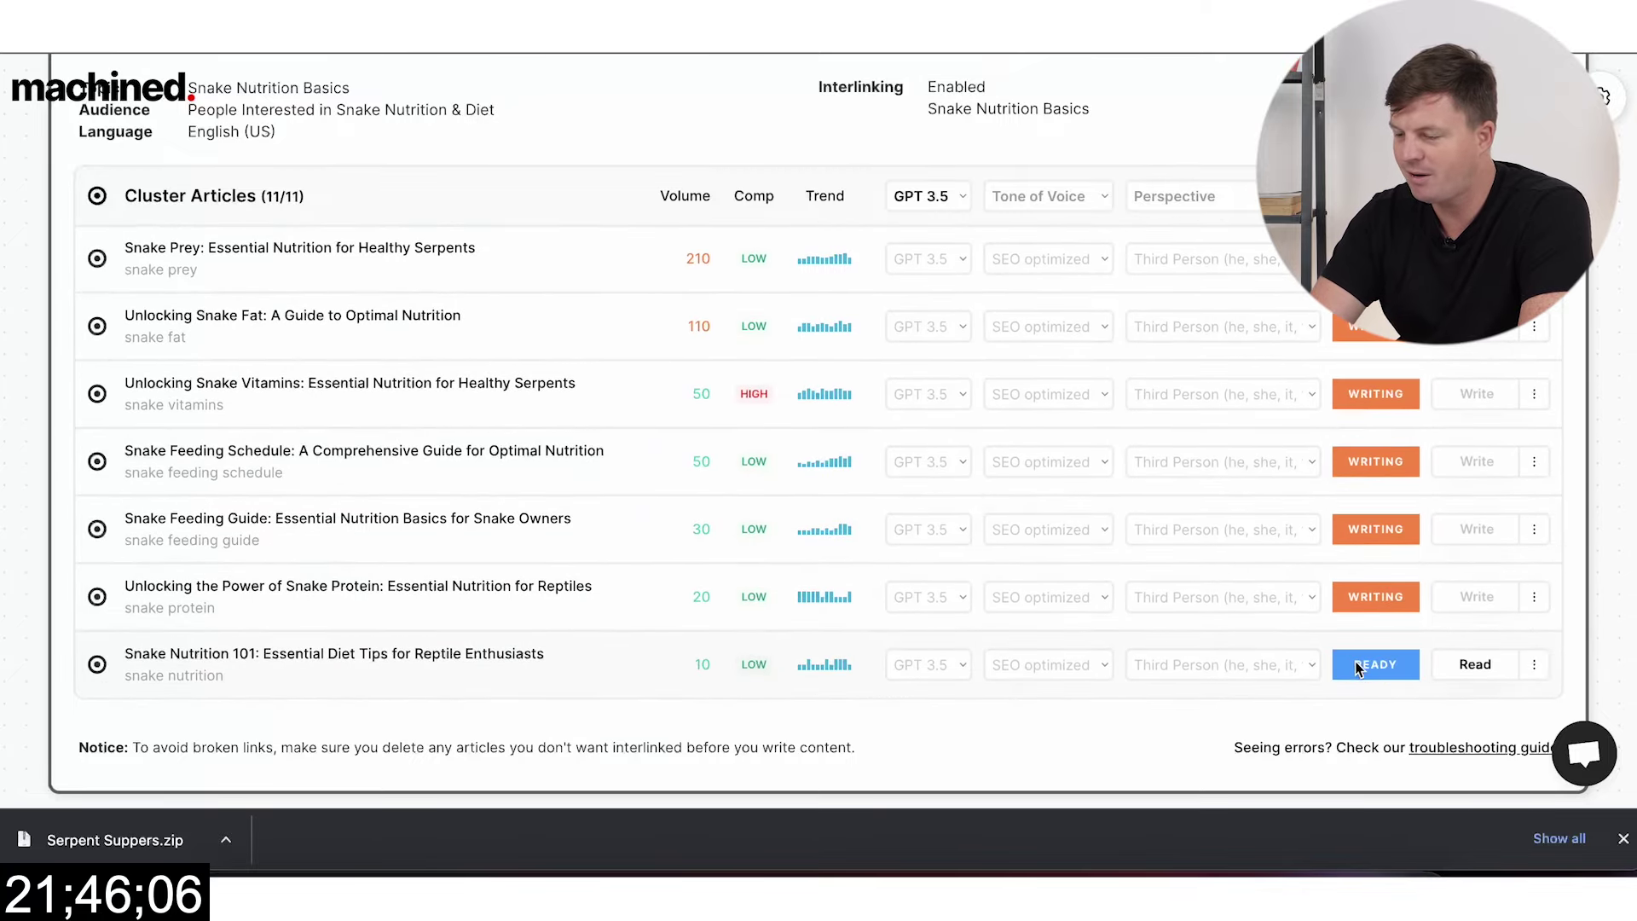
scroll(1375, 491, up, 4)
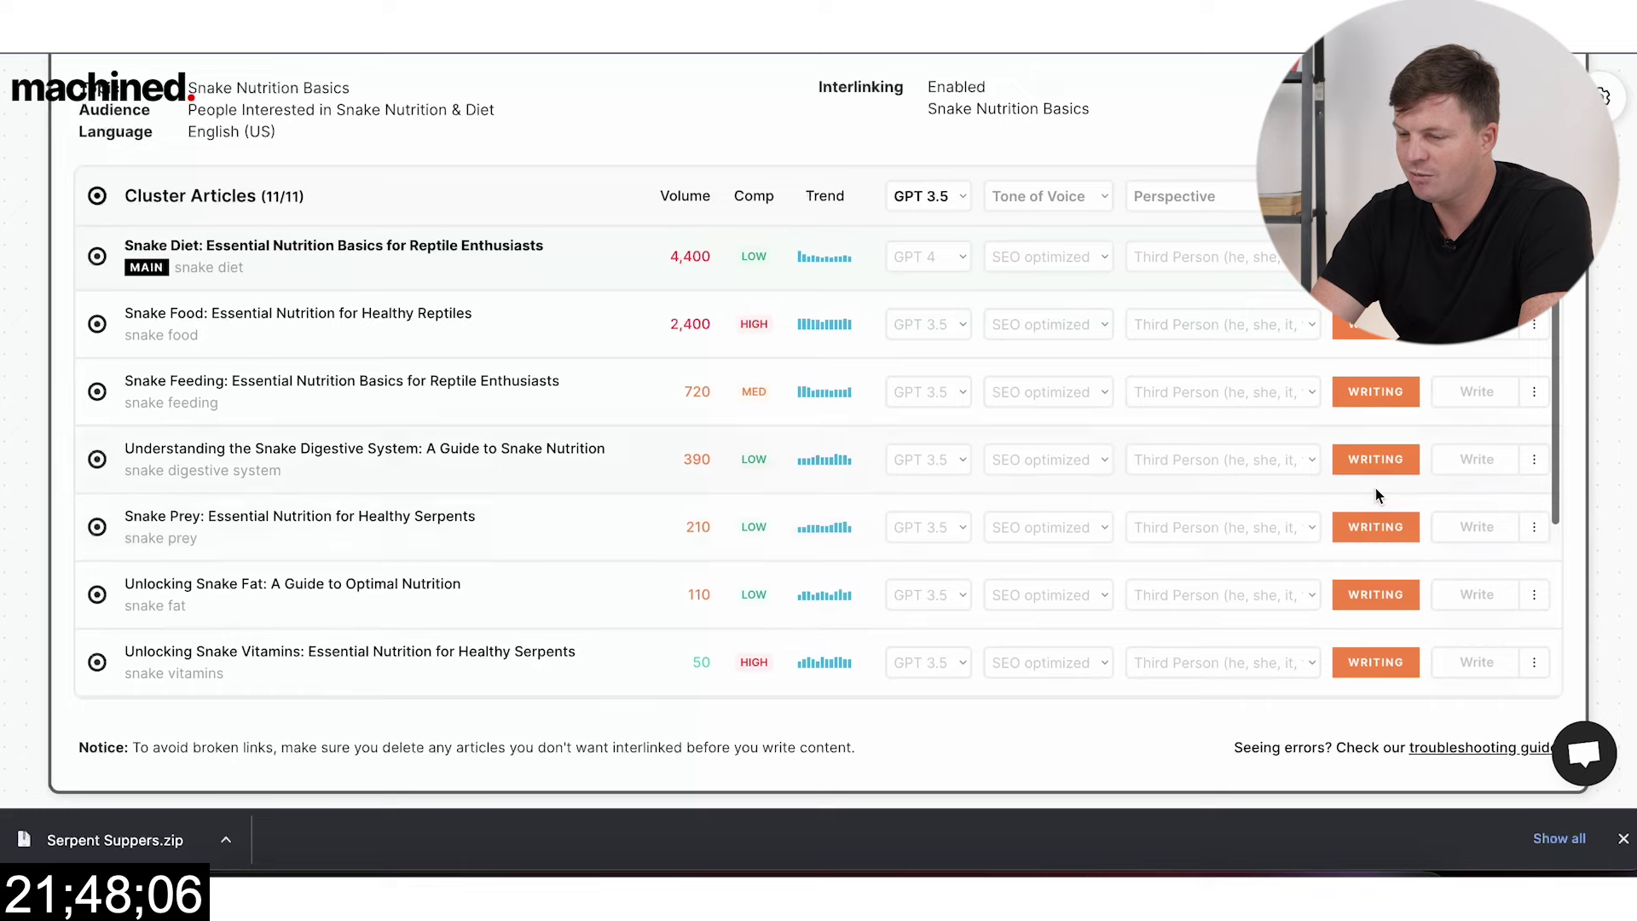
scroll(1375, 524, down, 3)
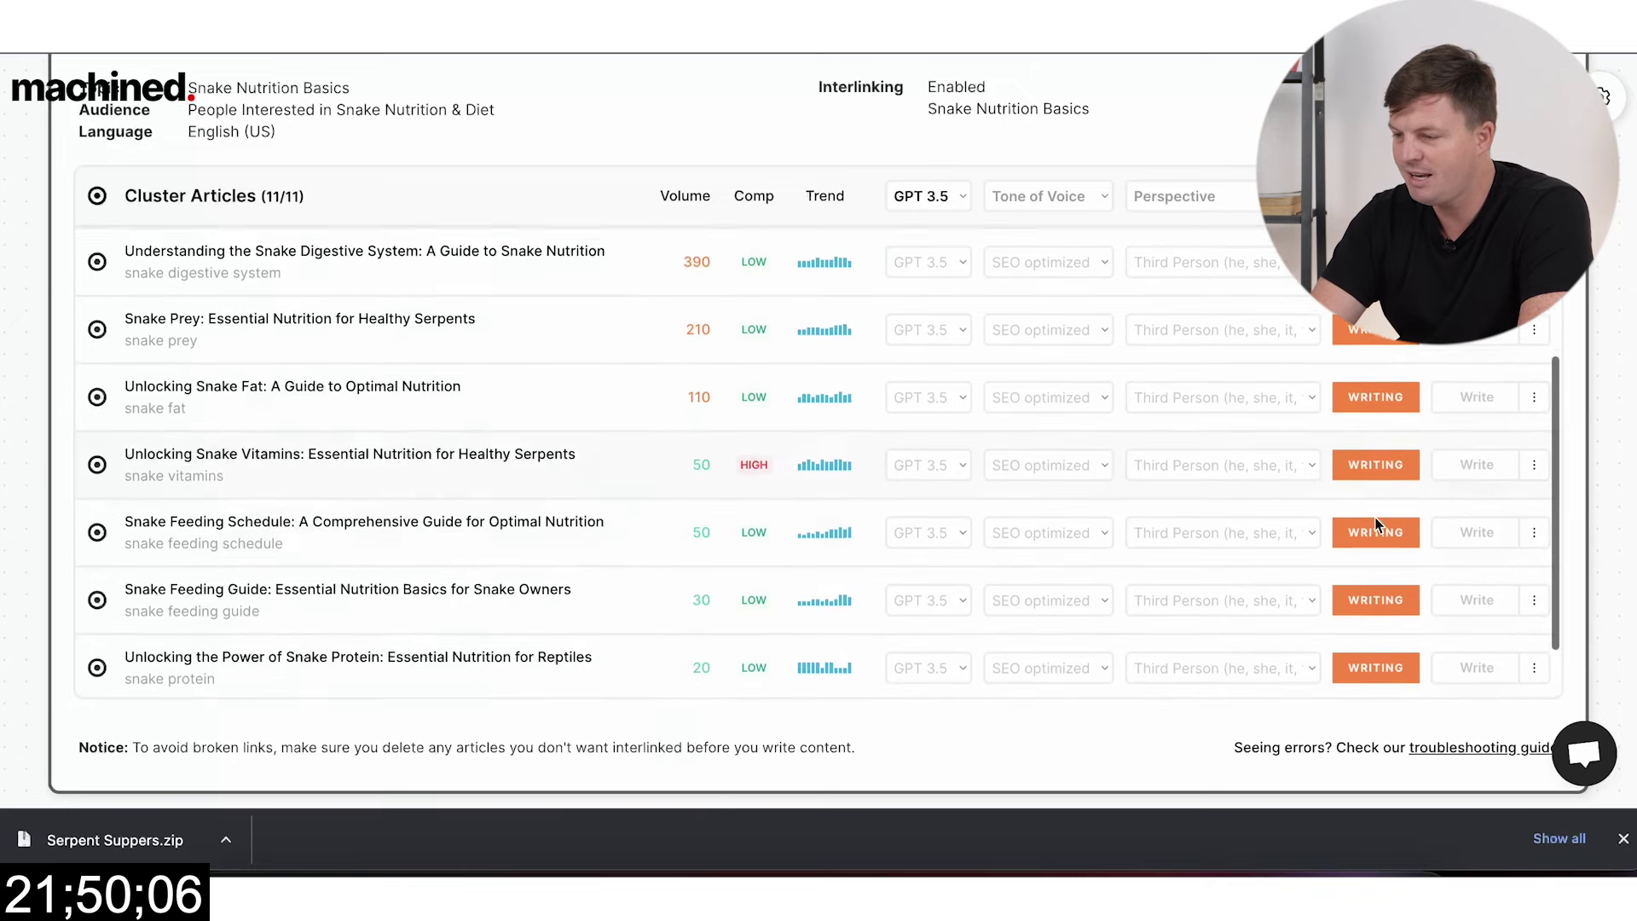
scroll(1378, 522, up, 3)
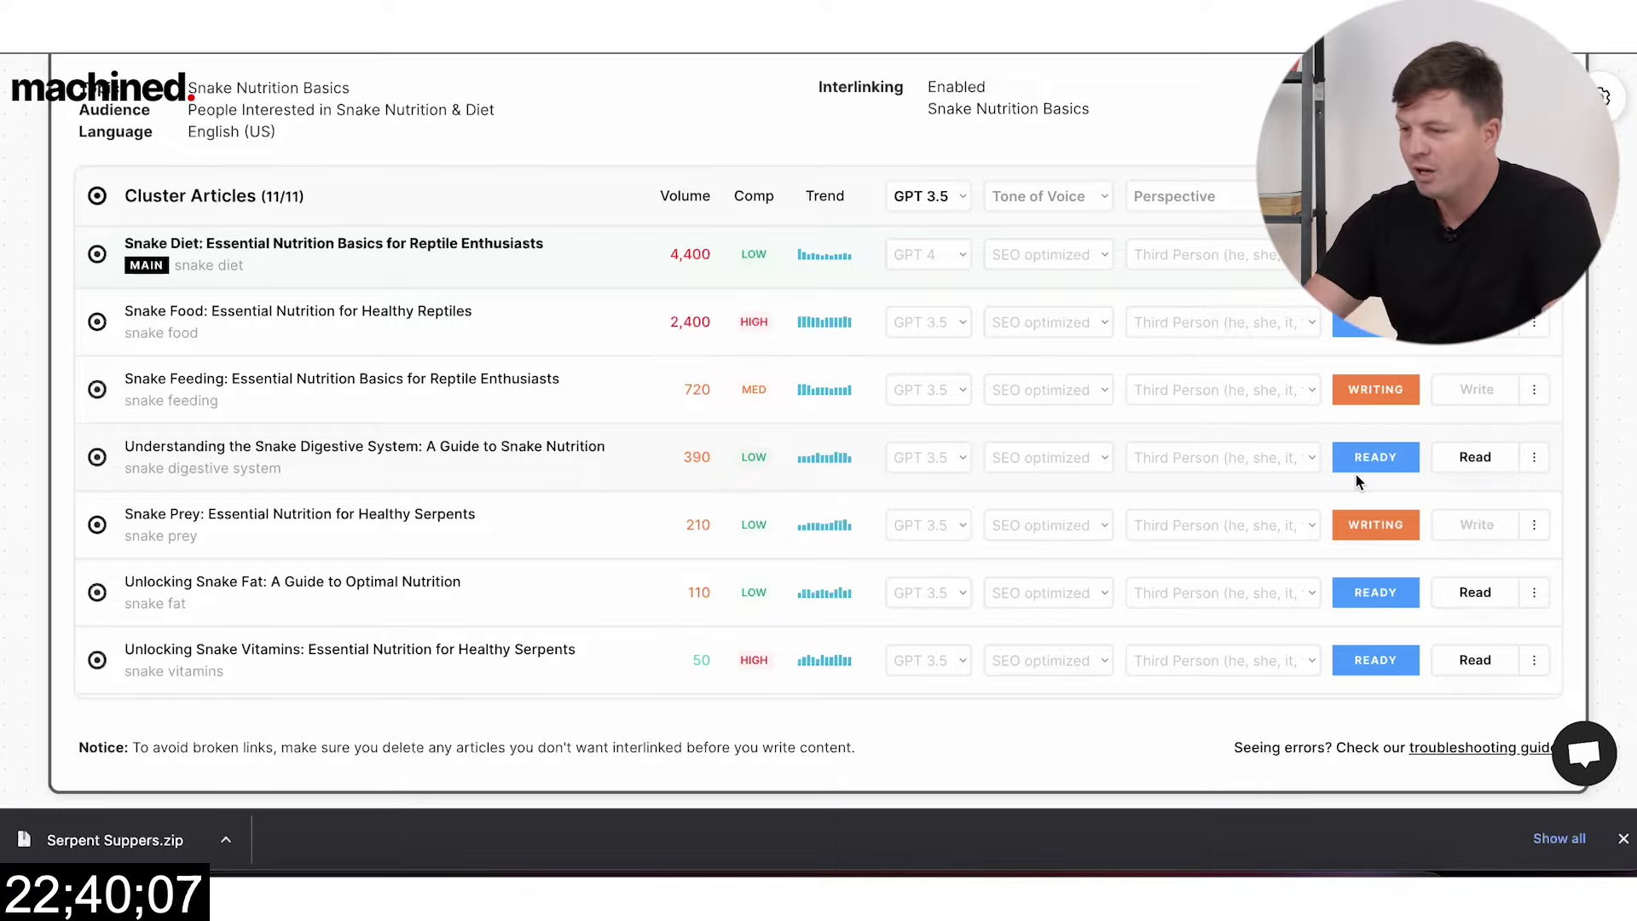
scroll(1301, 521, down, 3)
scroll(1304, 526, up, 3)
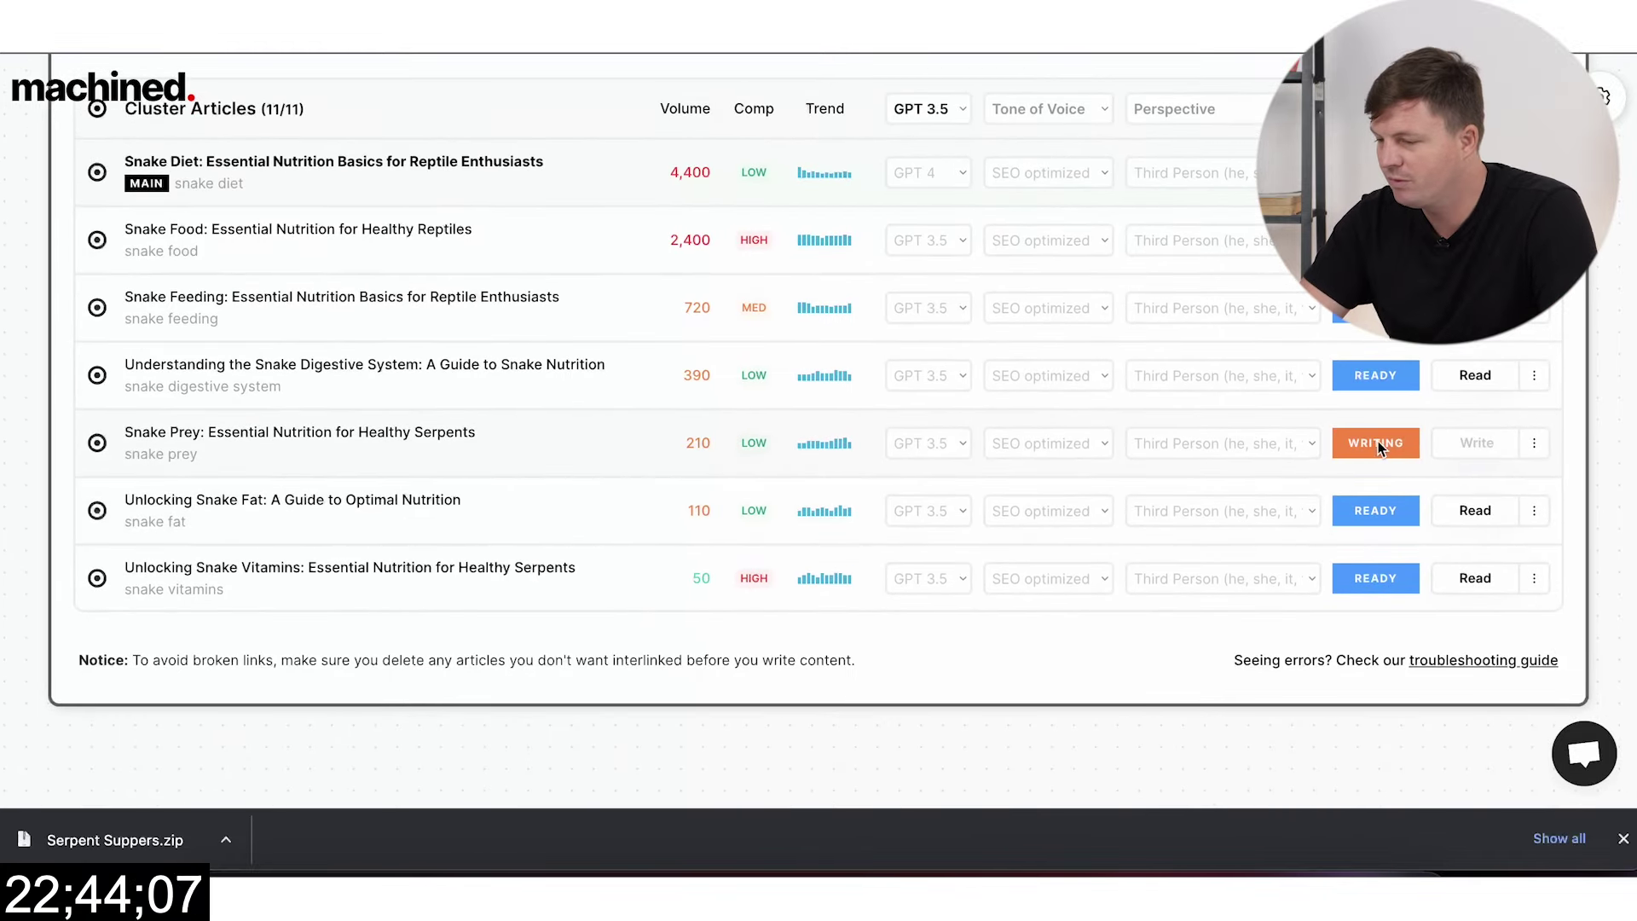
scroll(1219, 459, down, 3)
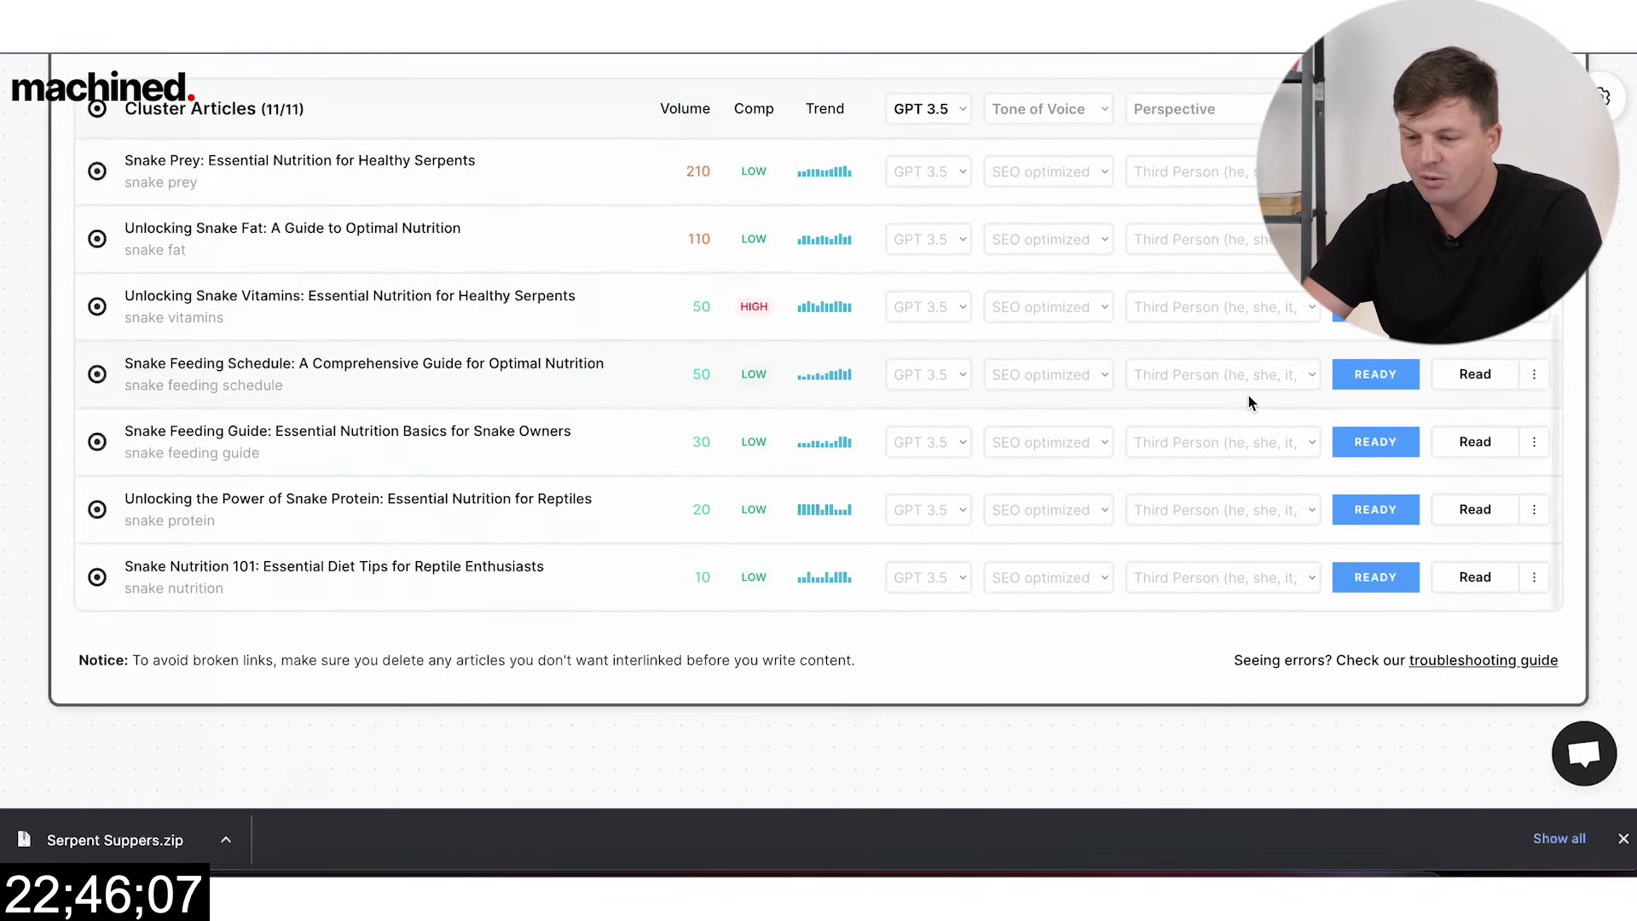
scroll(1248, 401, up, 5)
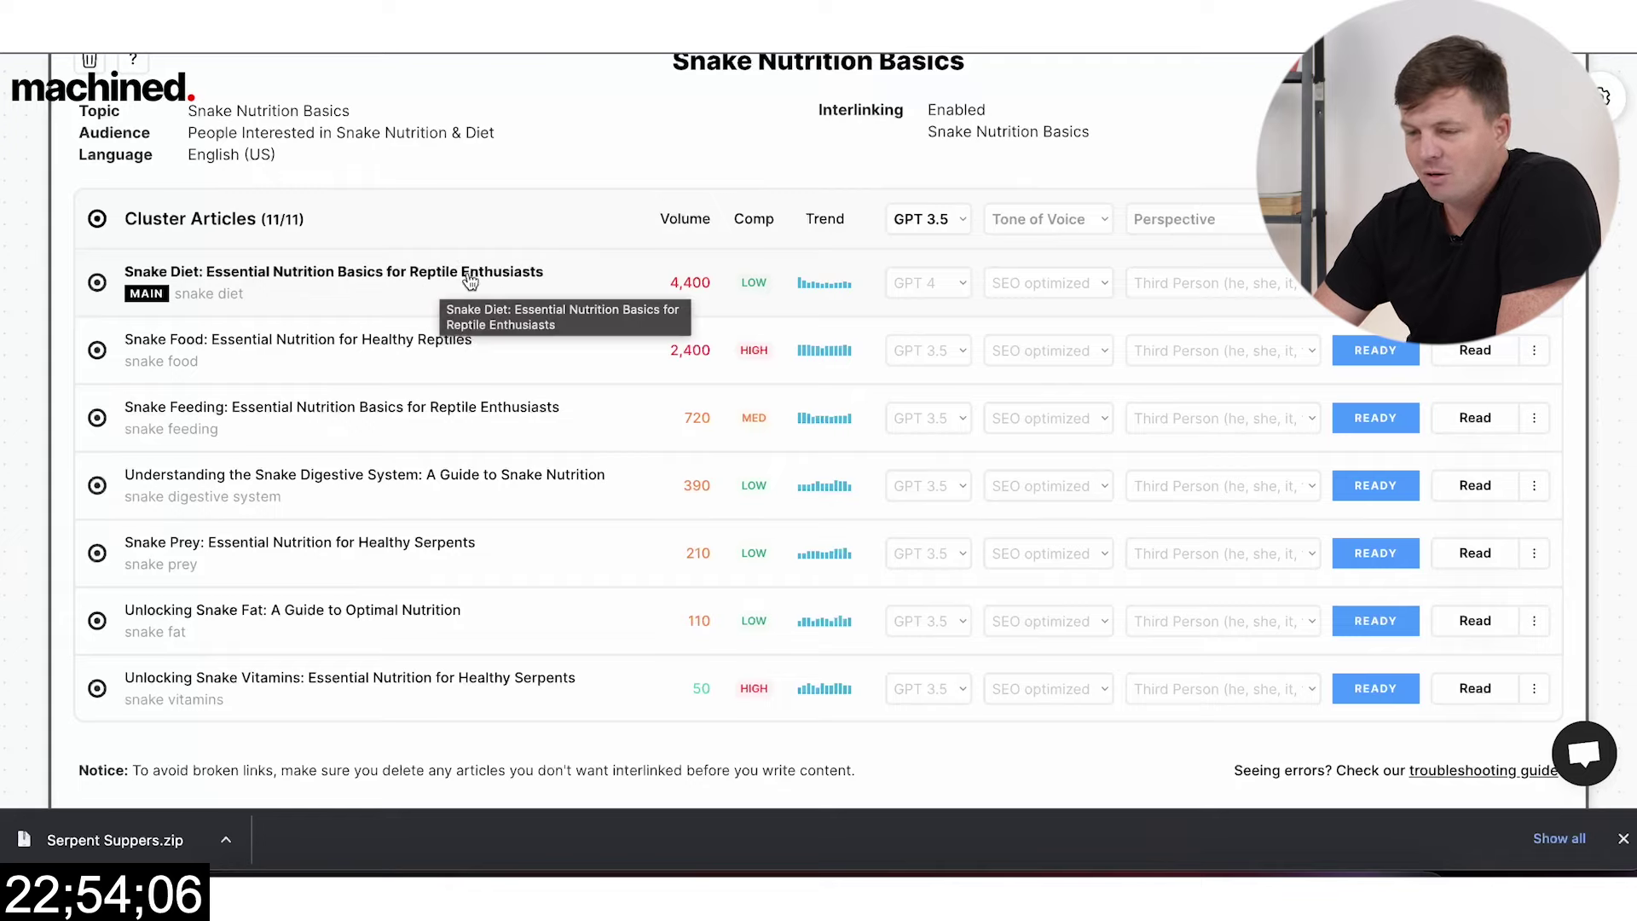
scroll(1026, 389, up, 1)
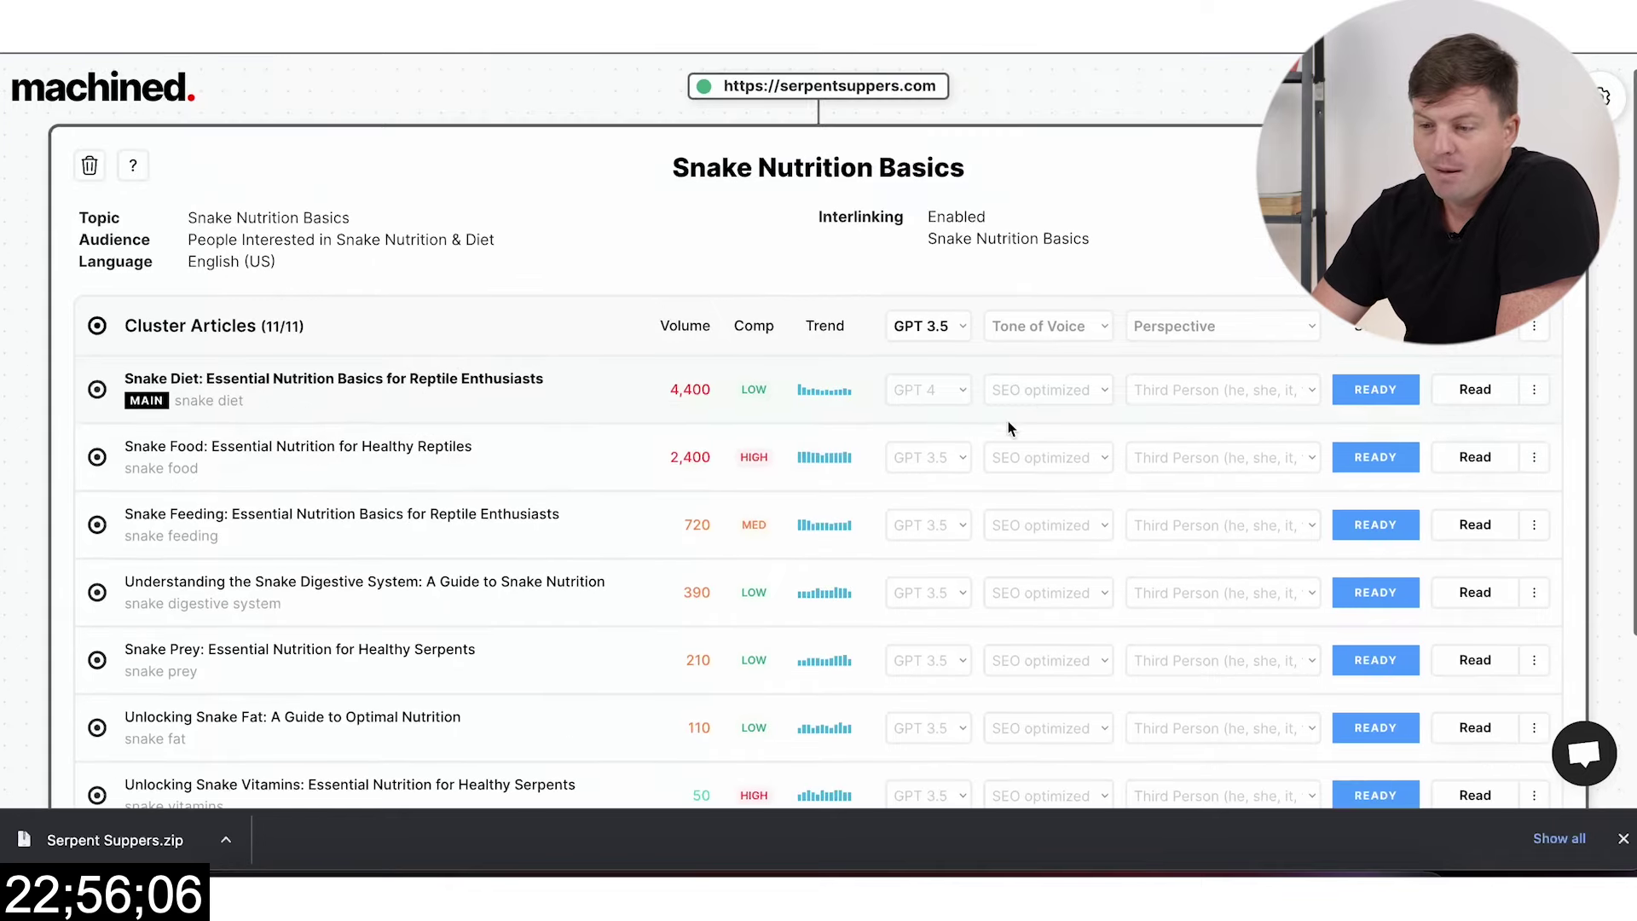
Step: Post all 11 cluster articles to WordPress as drafts and wait until they show POSTED
click(1540, 332)
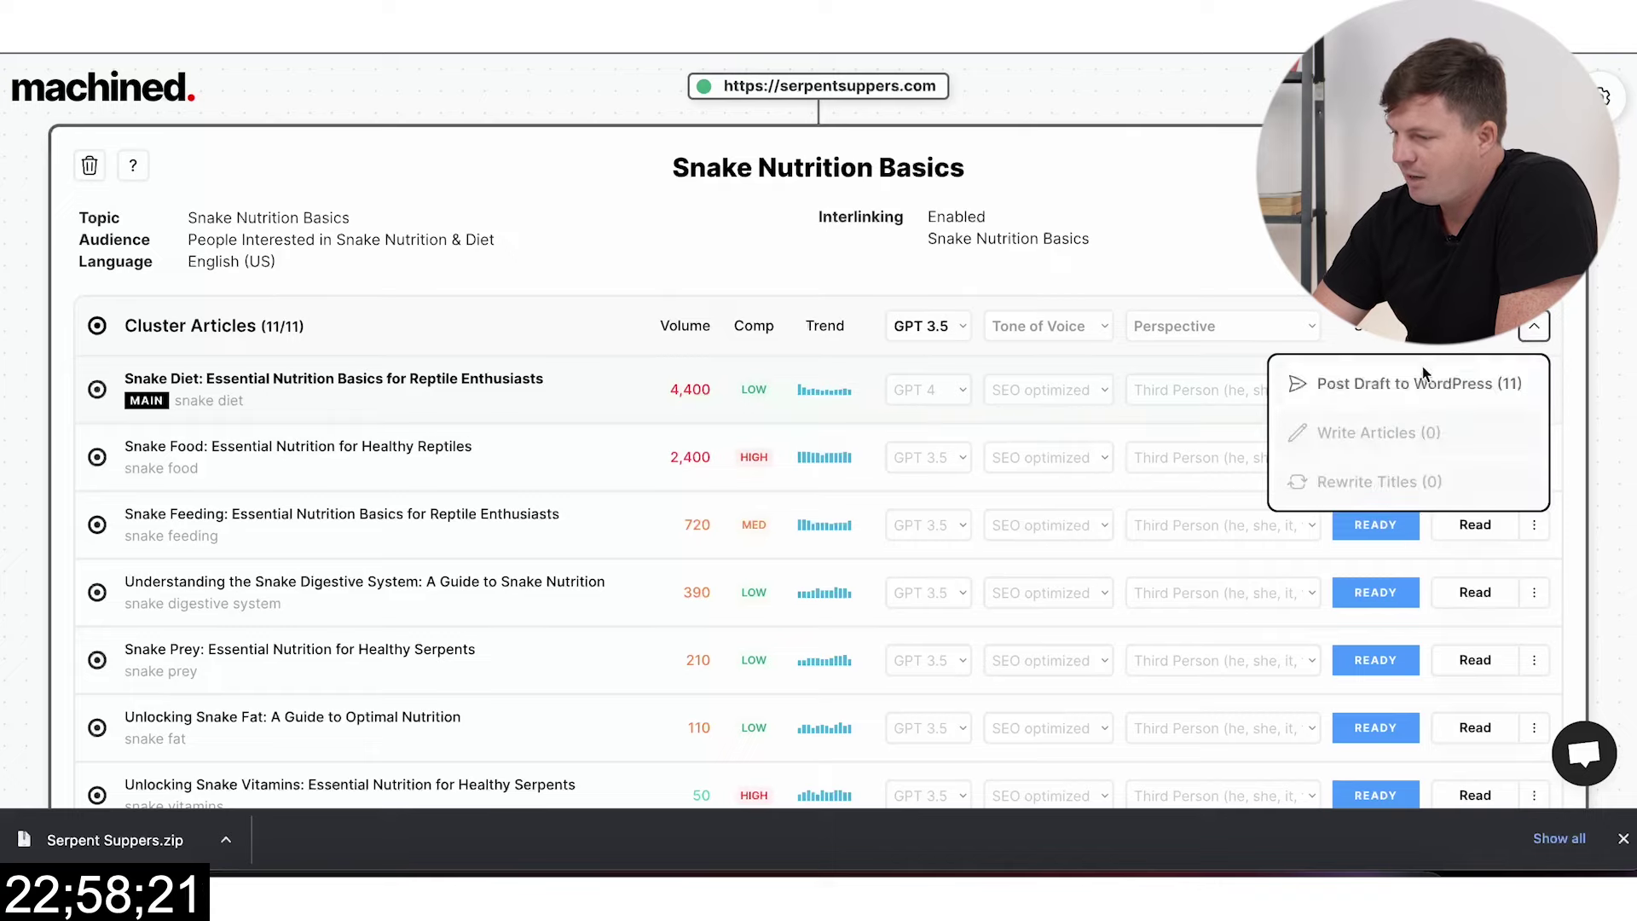
click(1381, 385)
scroll(1159, 550, down, 1)
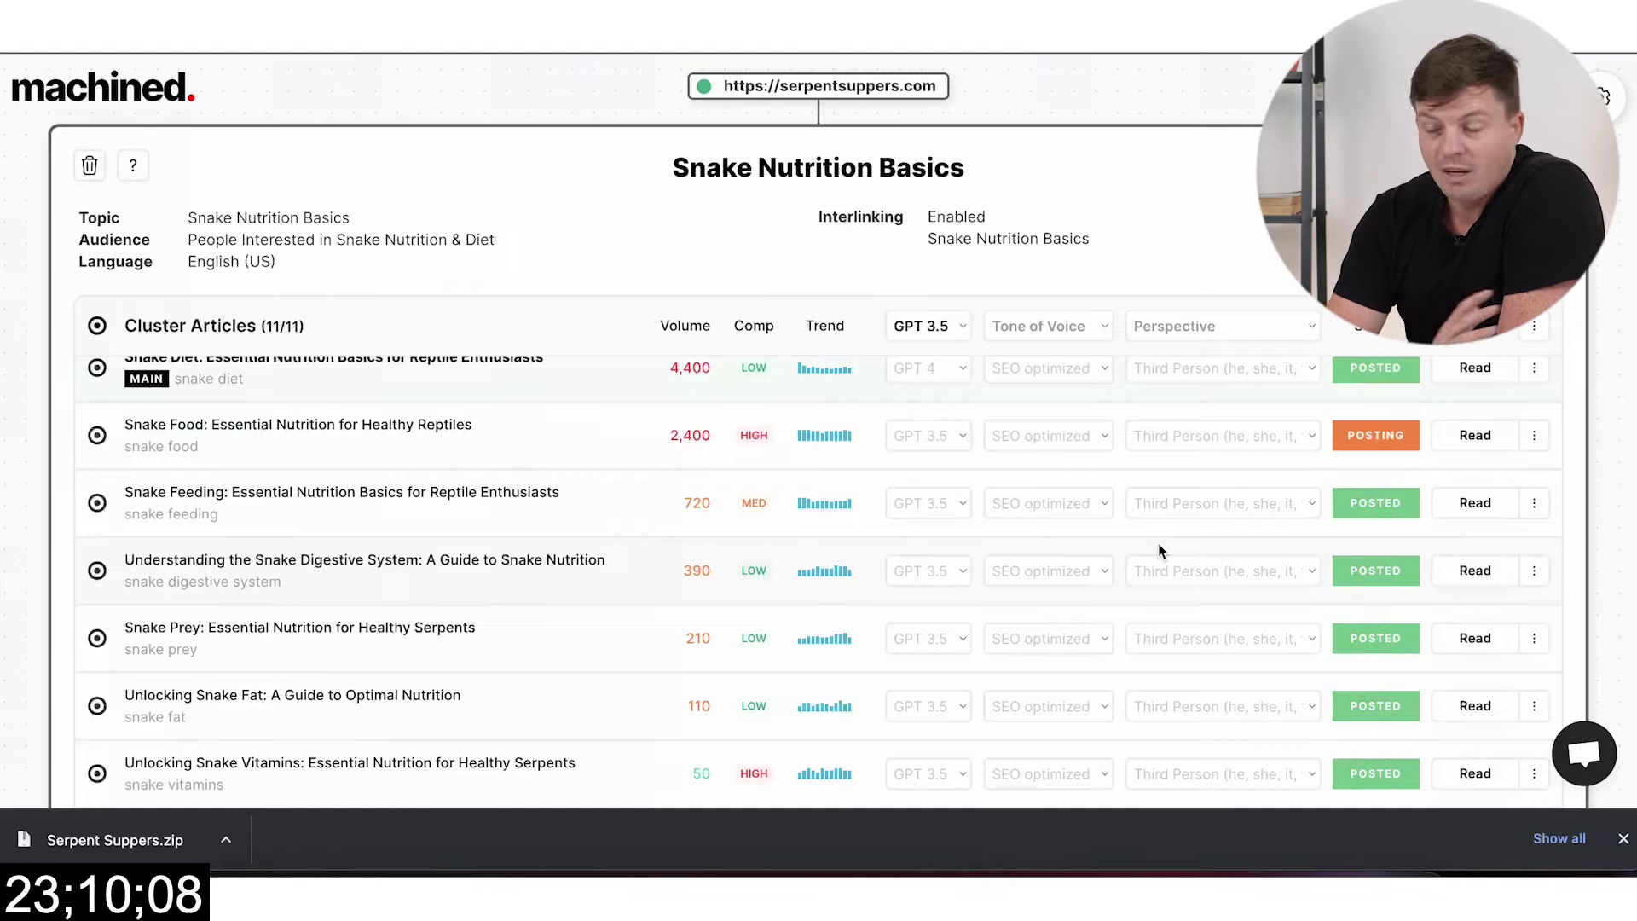
scroll(1161, 621, down, 5)
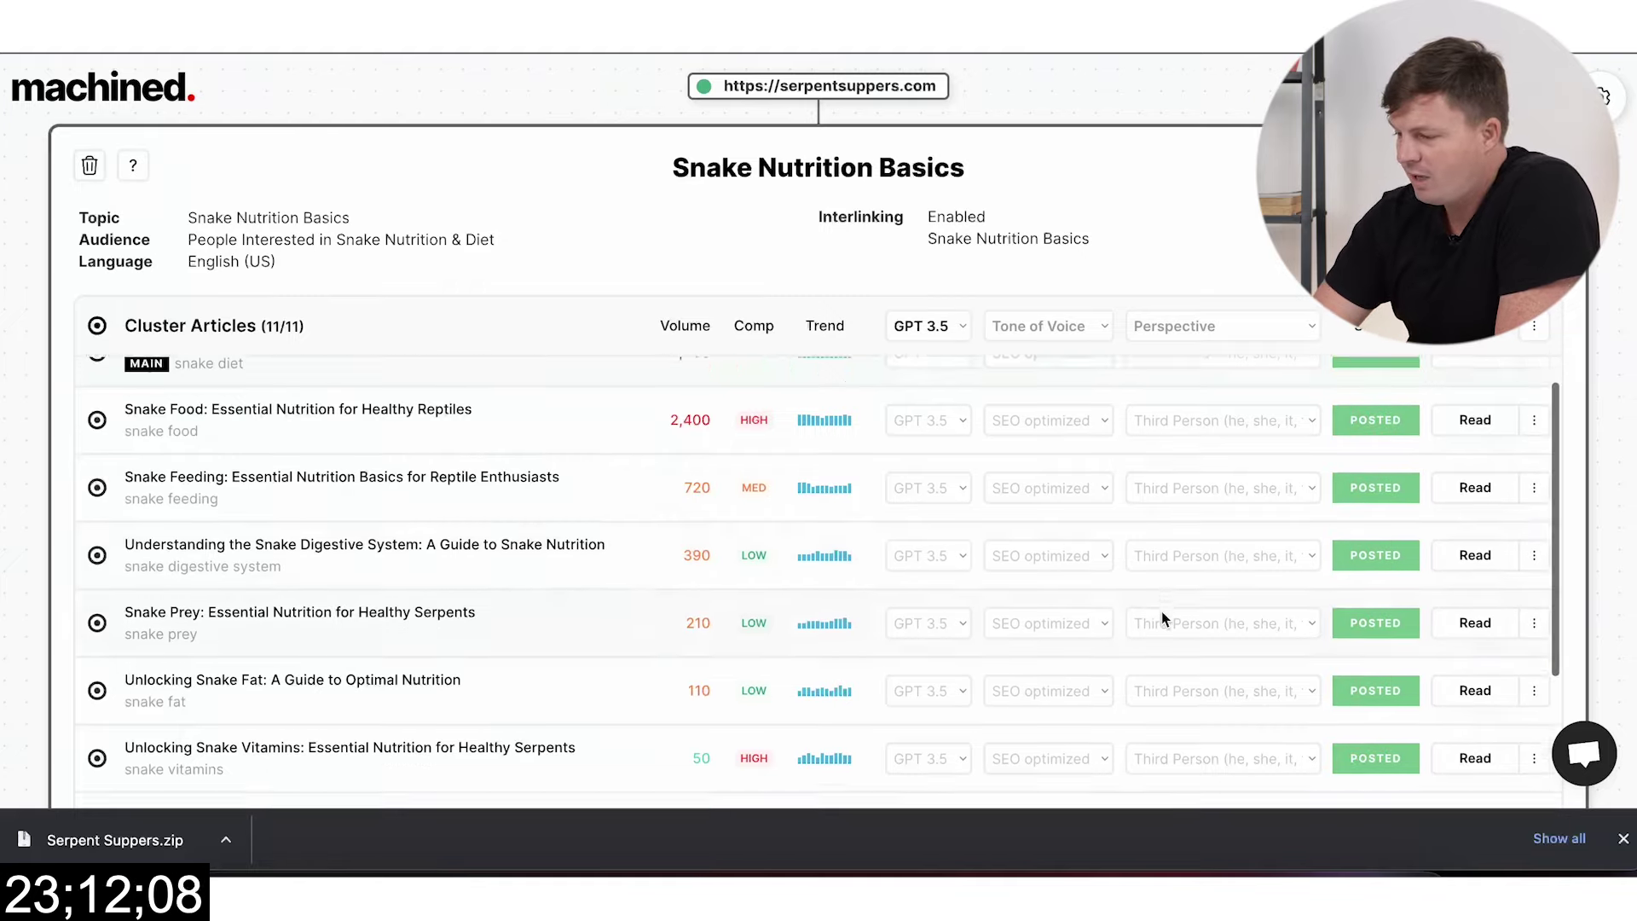
scroll(1185, 582, up, 5)
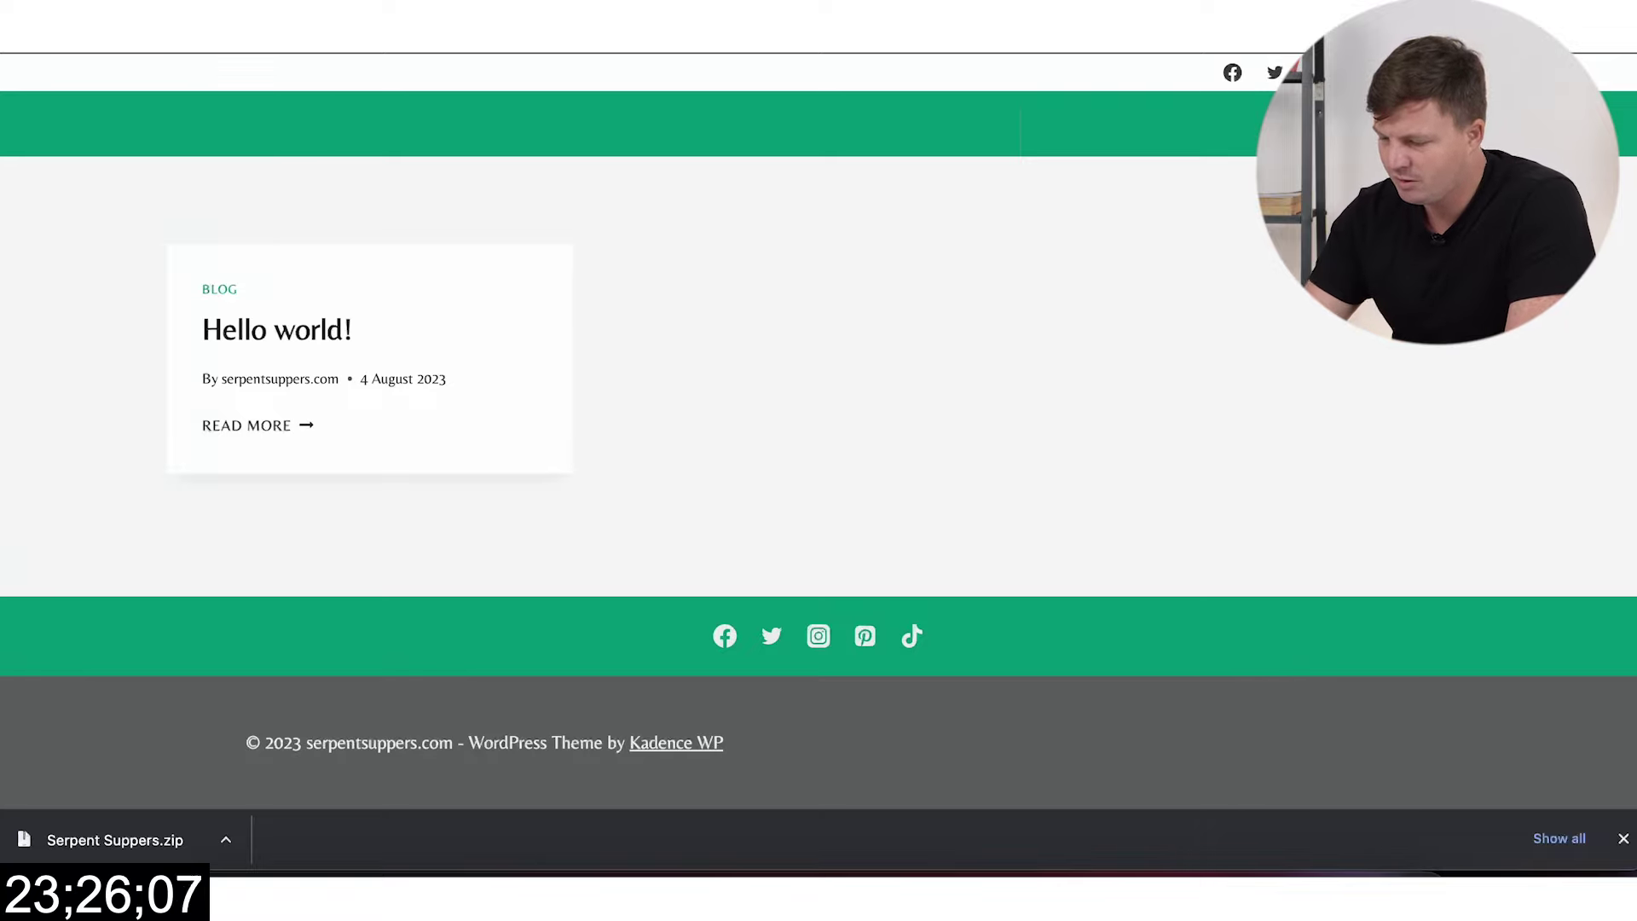
Step: Go to wp-admin, review the eleven new drafts under All Posts, then open Posts > Categories
text(wp-admin)
key(Return)
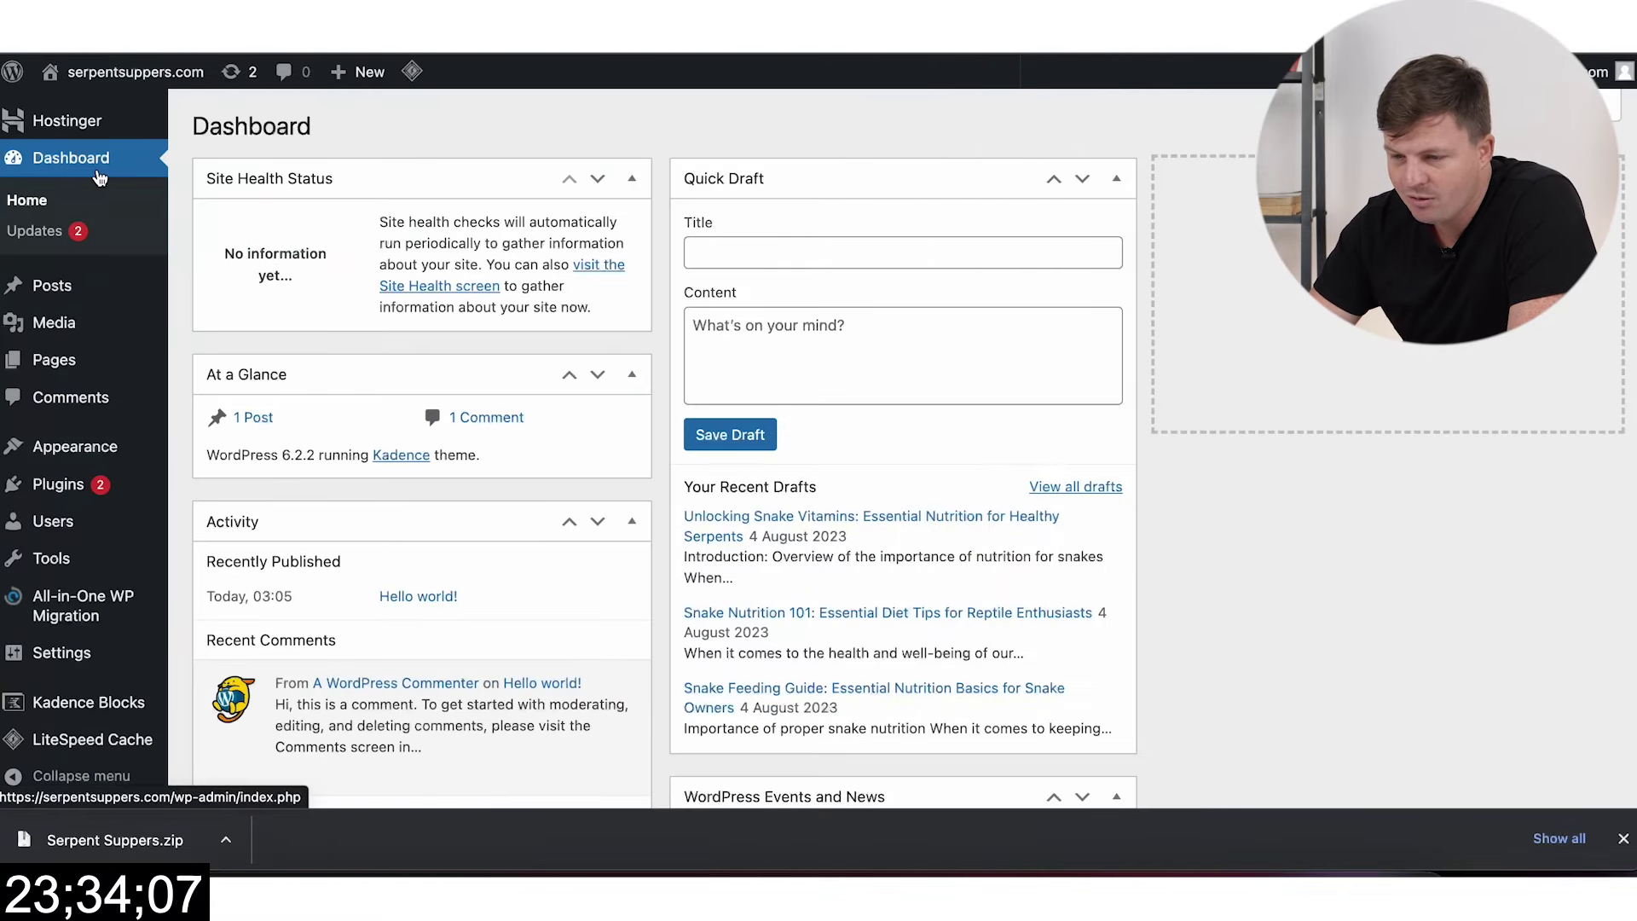
click(52, 285)
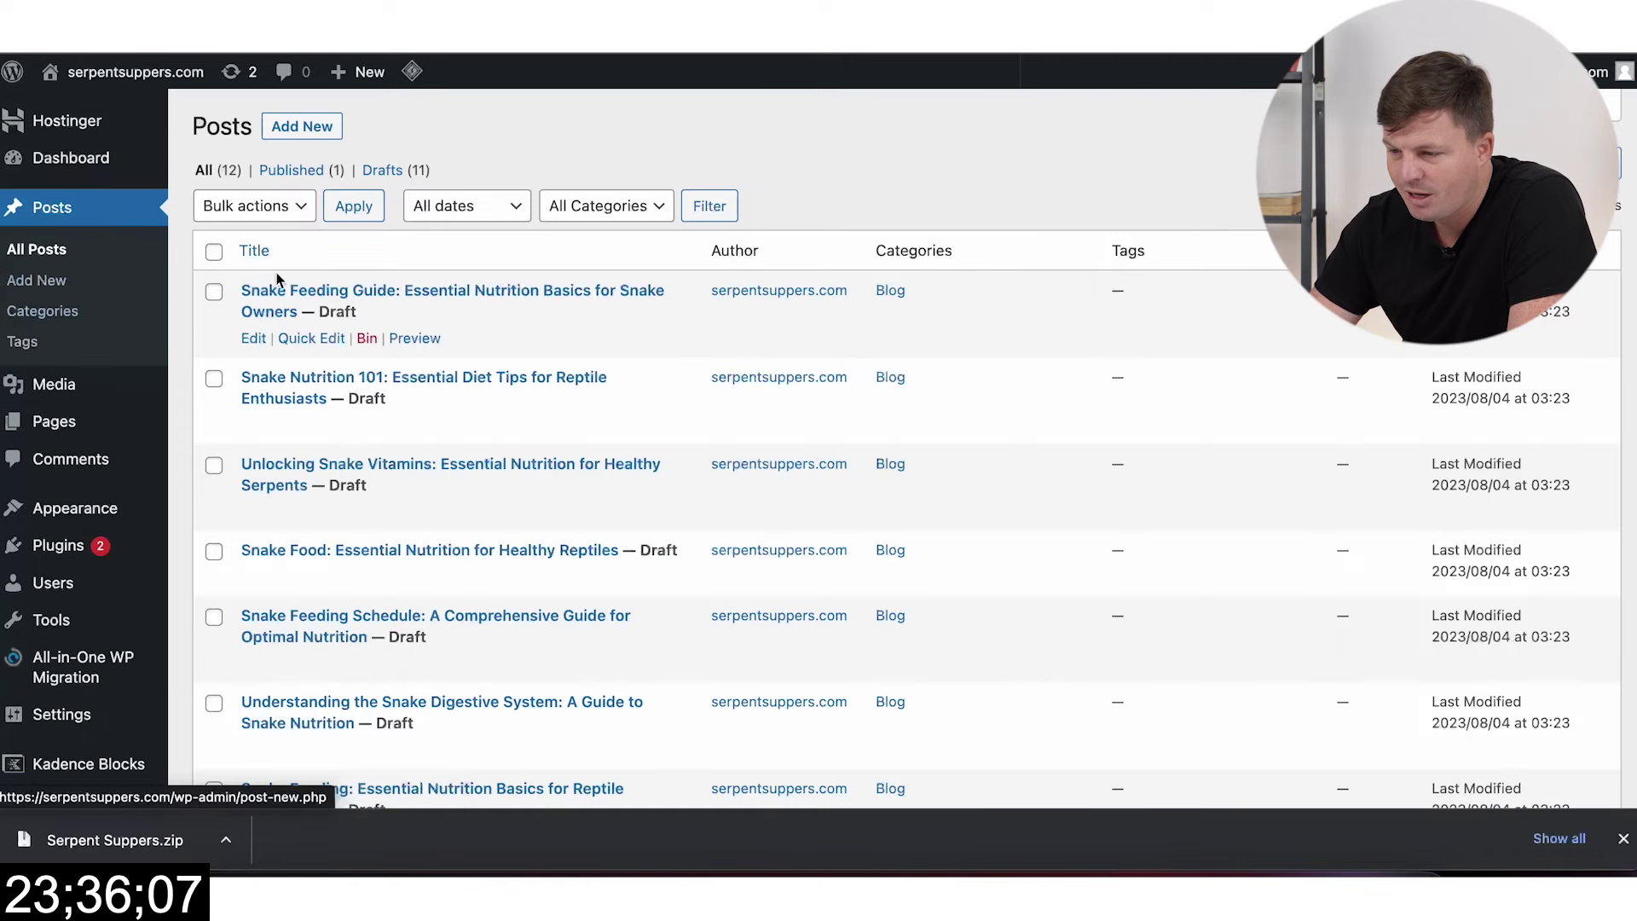
scroll(614, 472, down, 8)
scroll(607, 472, up, 1)
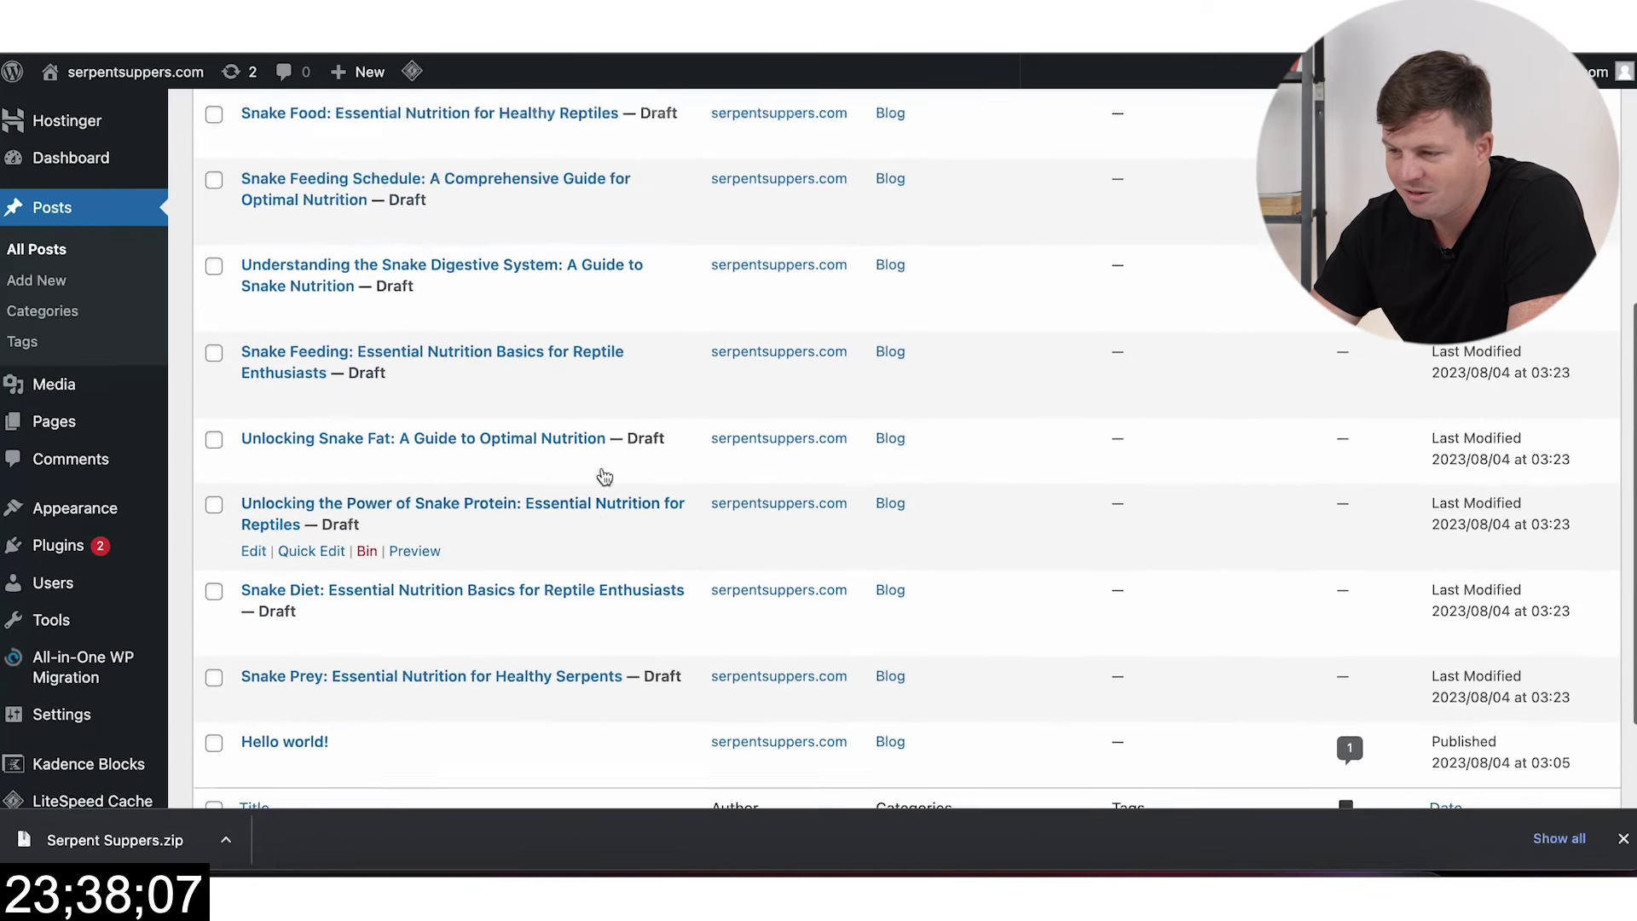
scroll(604, 475, up, 5)
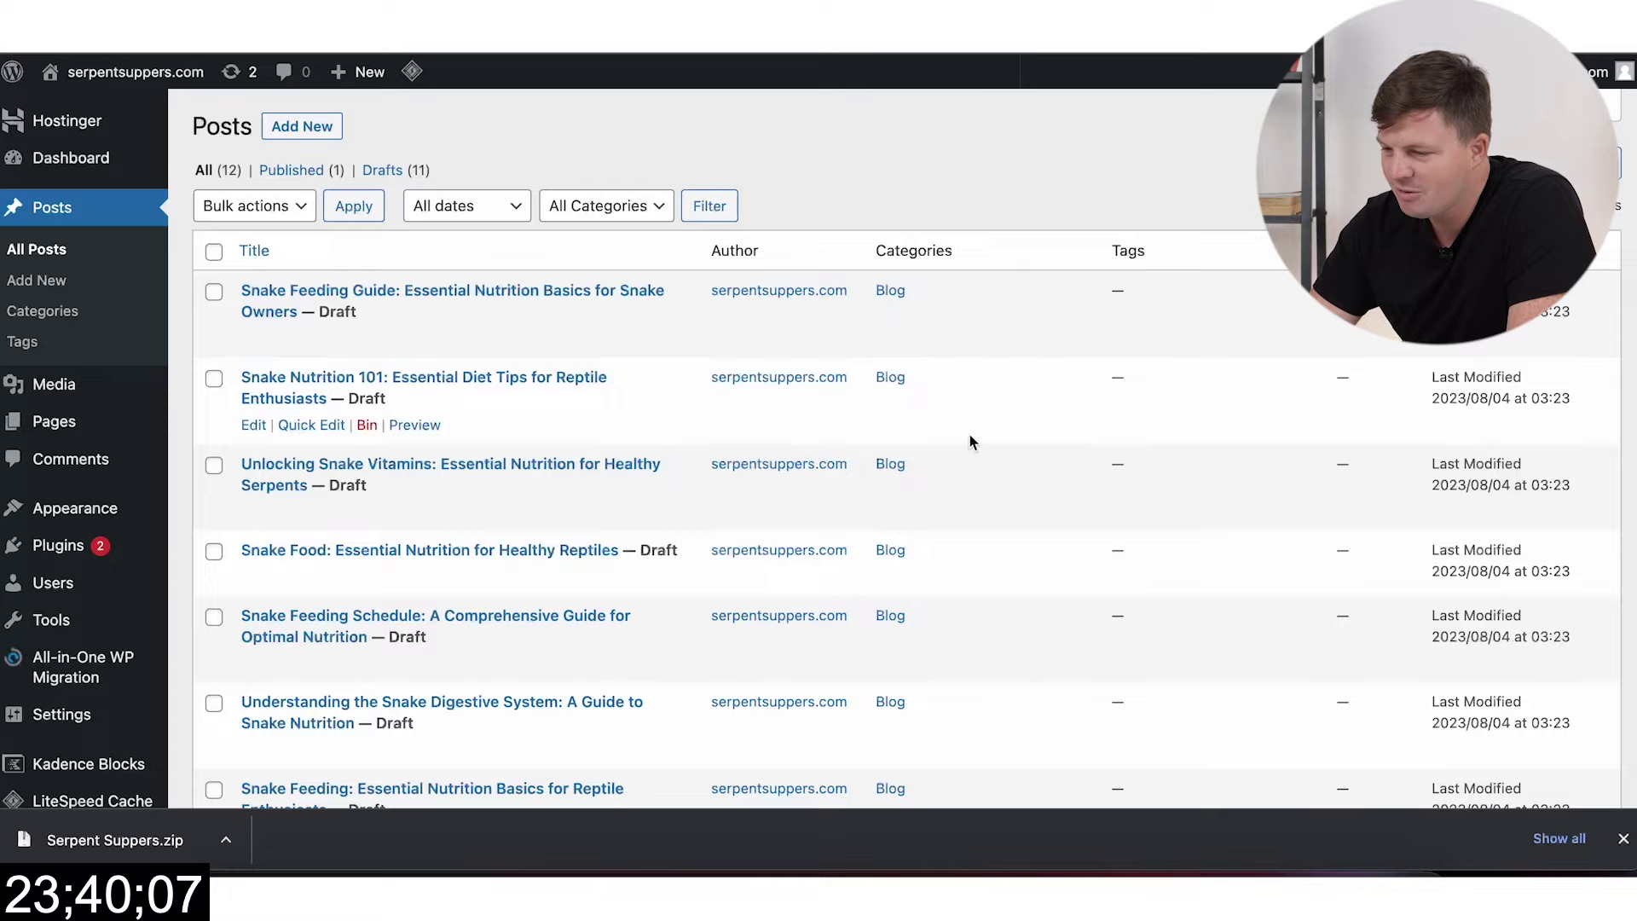
scroll(970, 433, down, 9)
scroll(969, 433, up, 9)
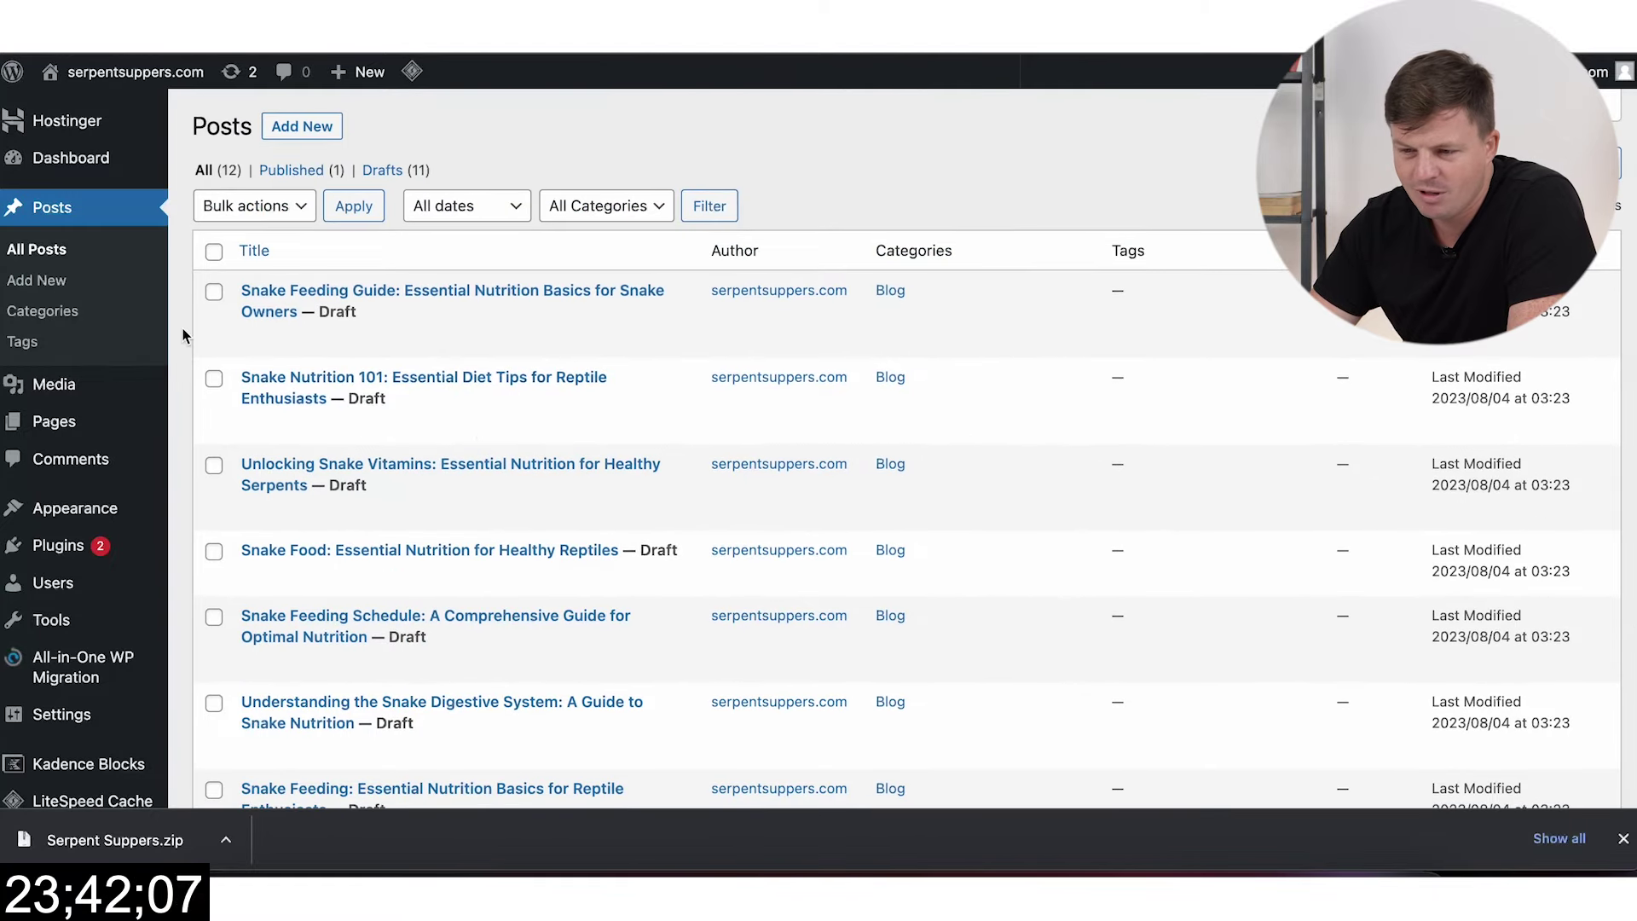
click(53, 313)
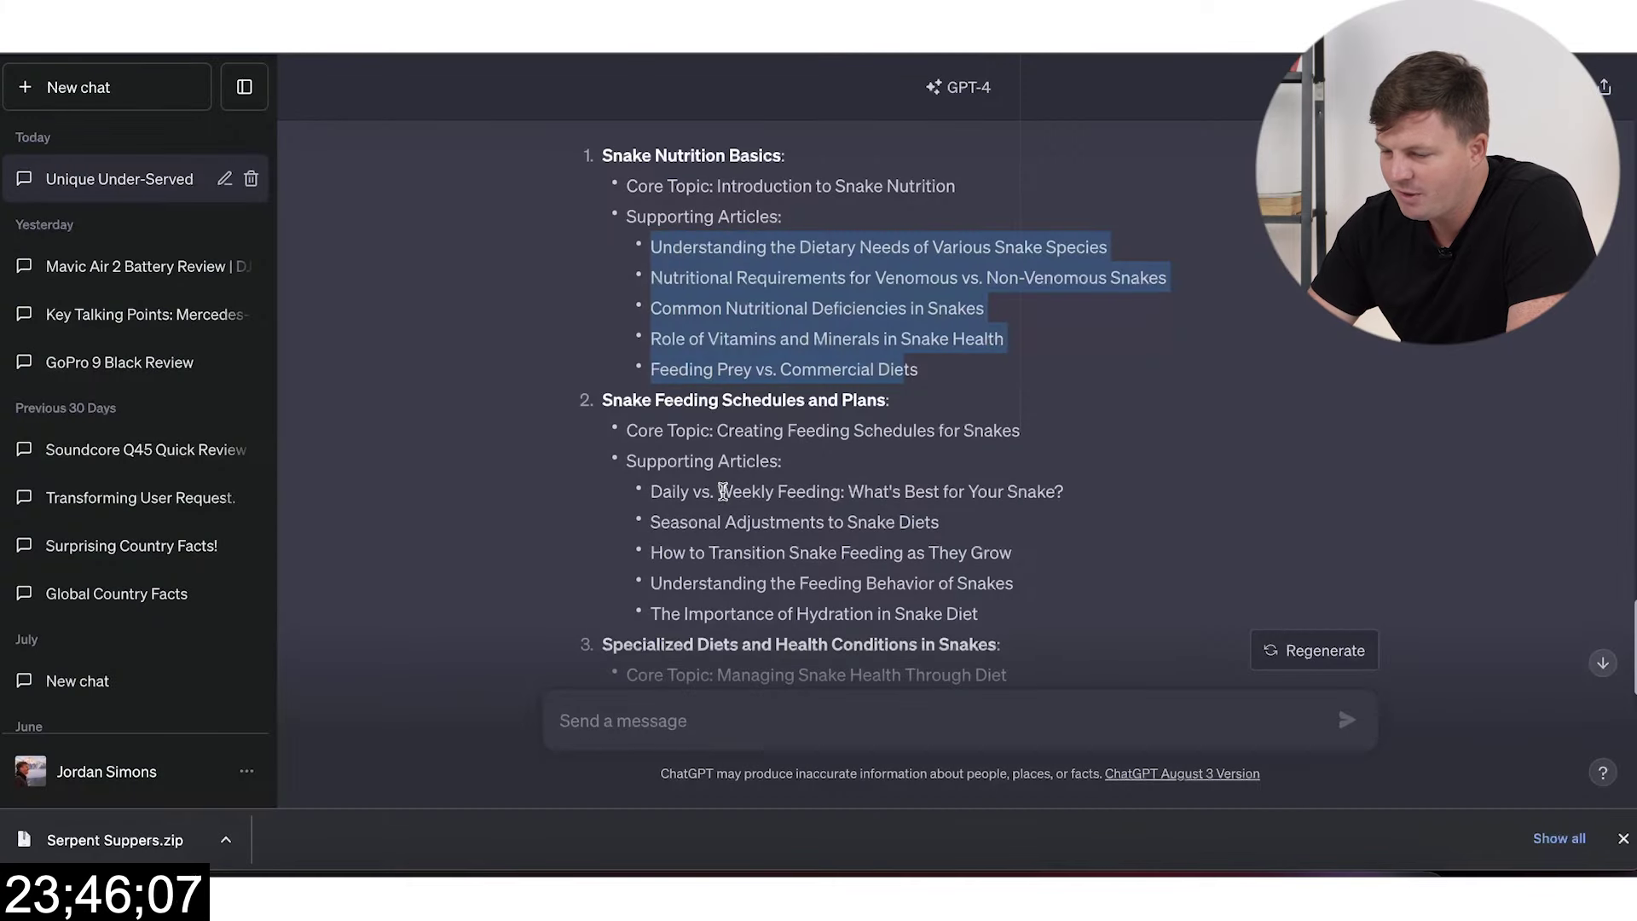
Step: Ask ChatGPT to 'give me 5 categories for this site'
scroll(648, 435, down, 15)
click(725, 712)
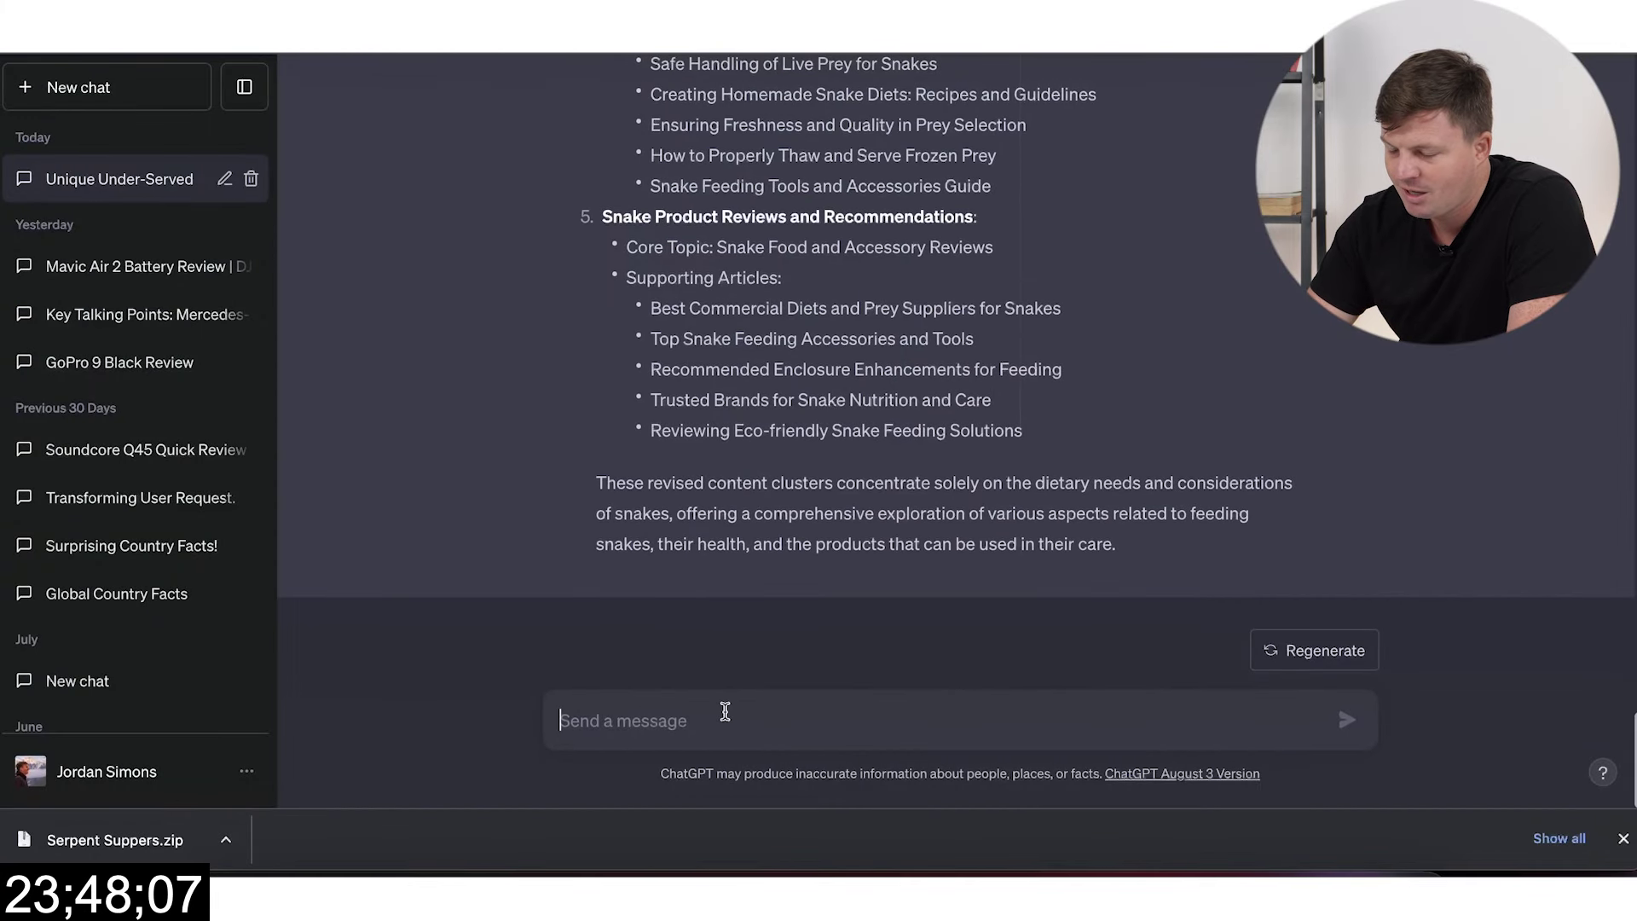
text(what)
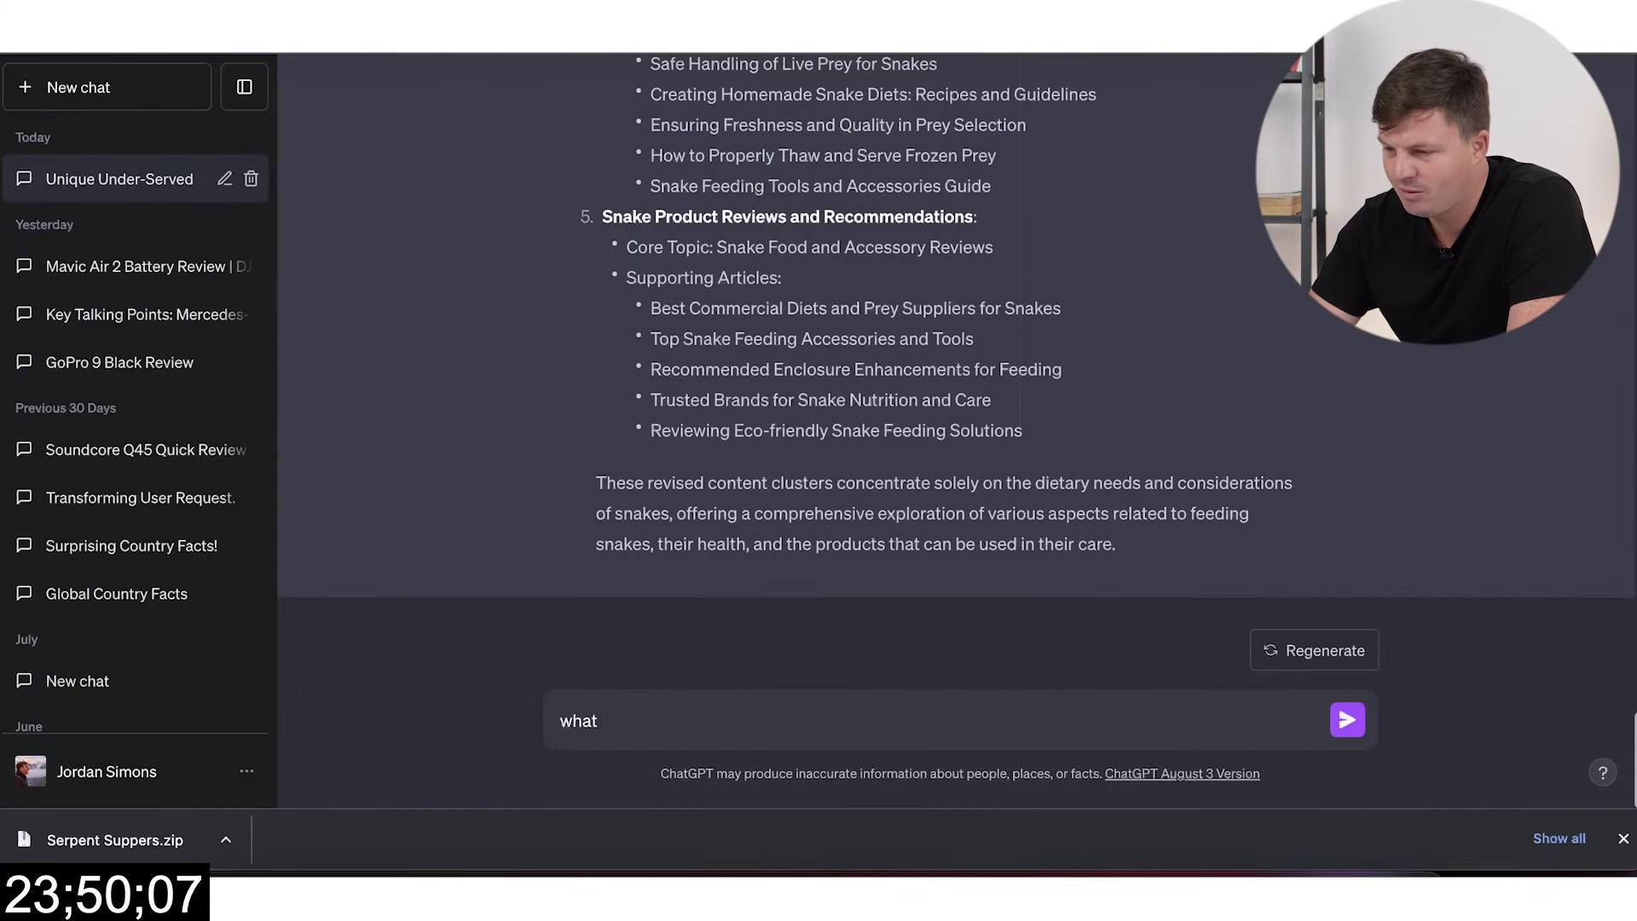
key(BackSpace)
key(BackSpace)
text(give )
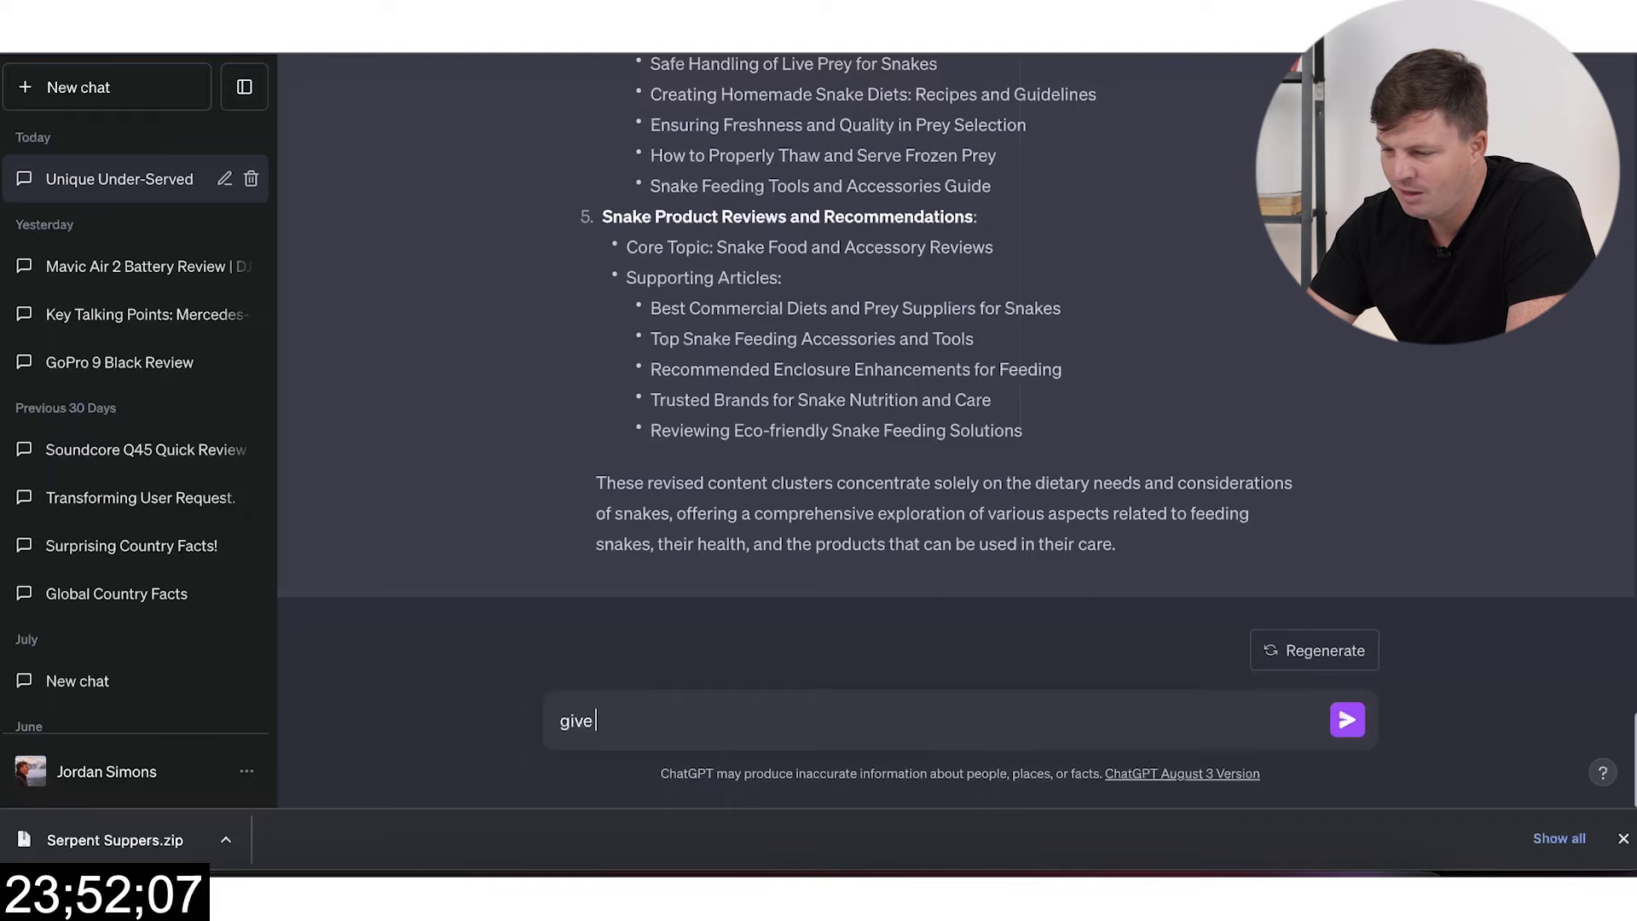
text(me 5 categories for this site)
key(Return)
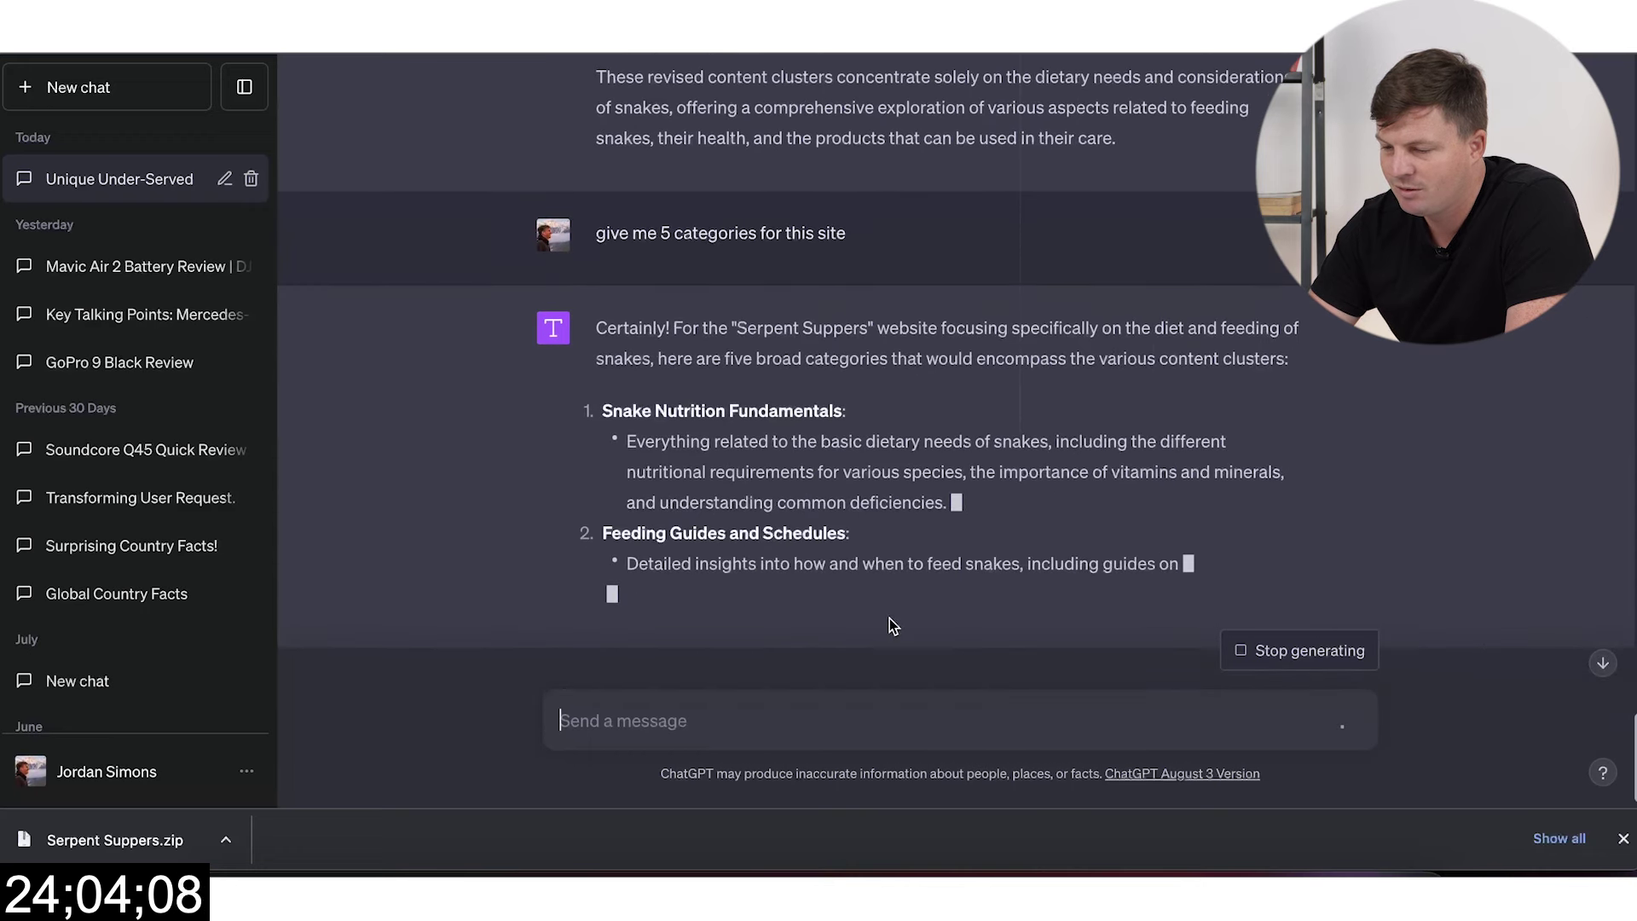
Step: Review the suggestions and ask for them as one-word WordPress categories
scroll(954, 576, up, 6)
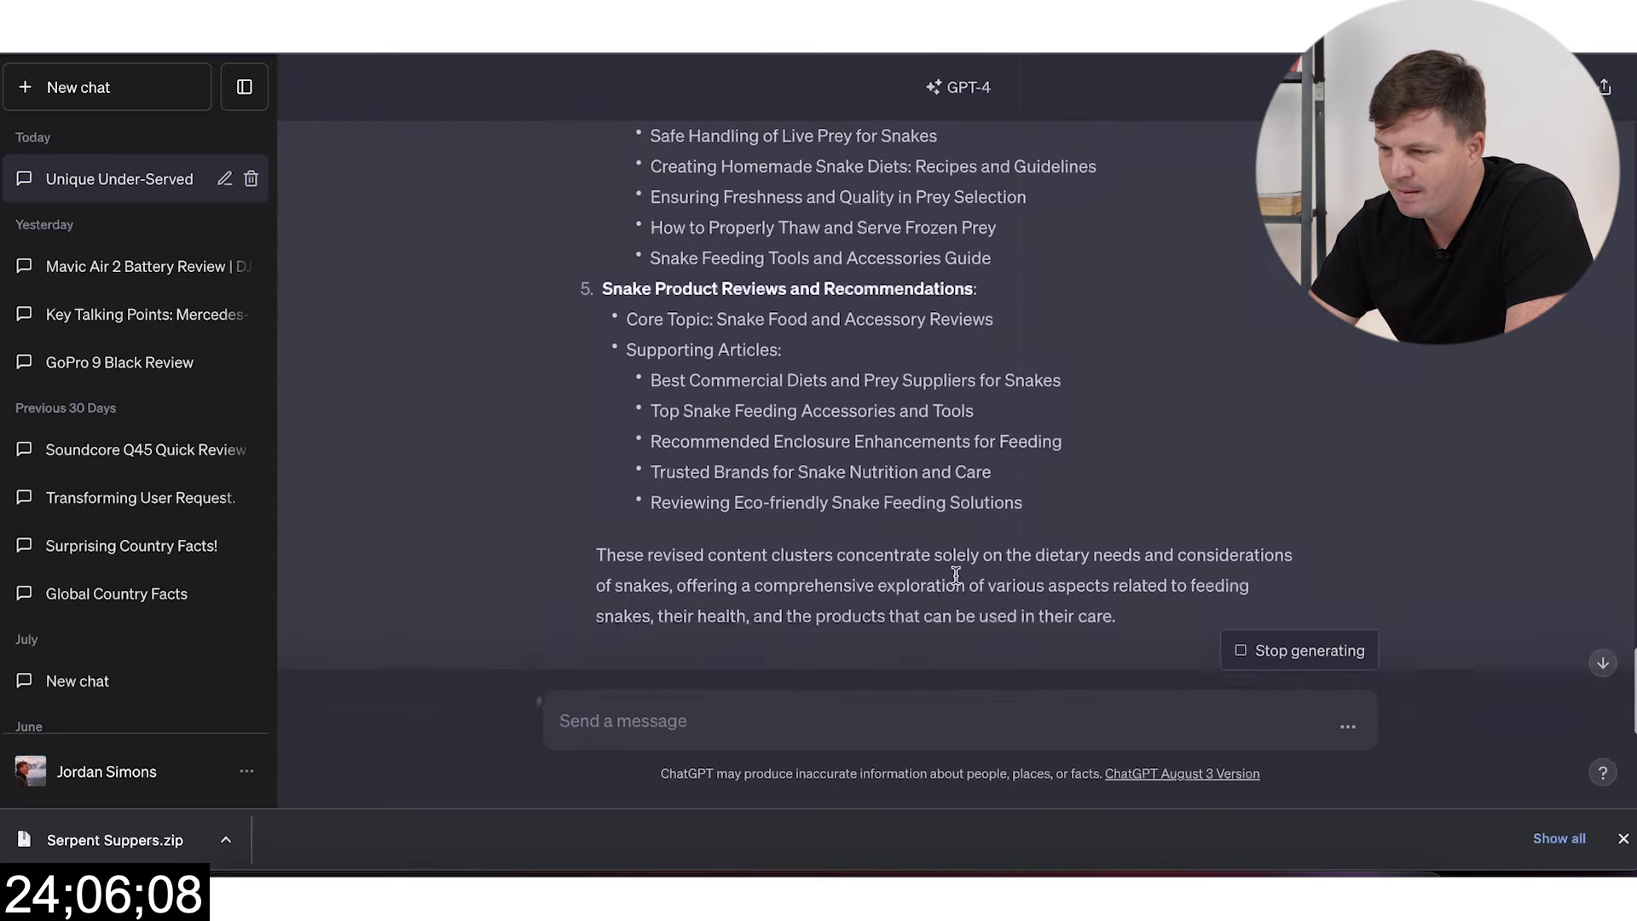
scroll(954, 576, up, 1)
scroll(817, 472, up, 3)
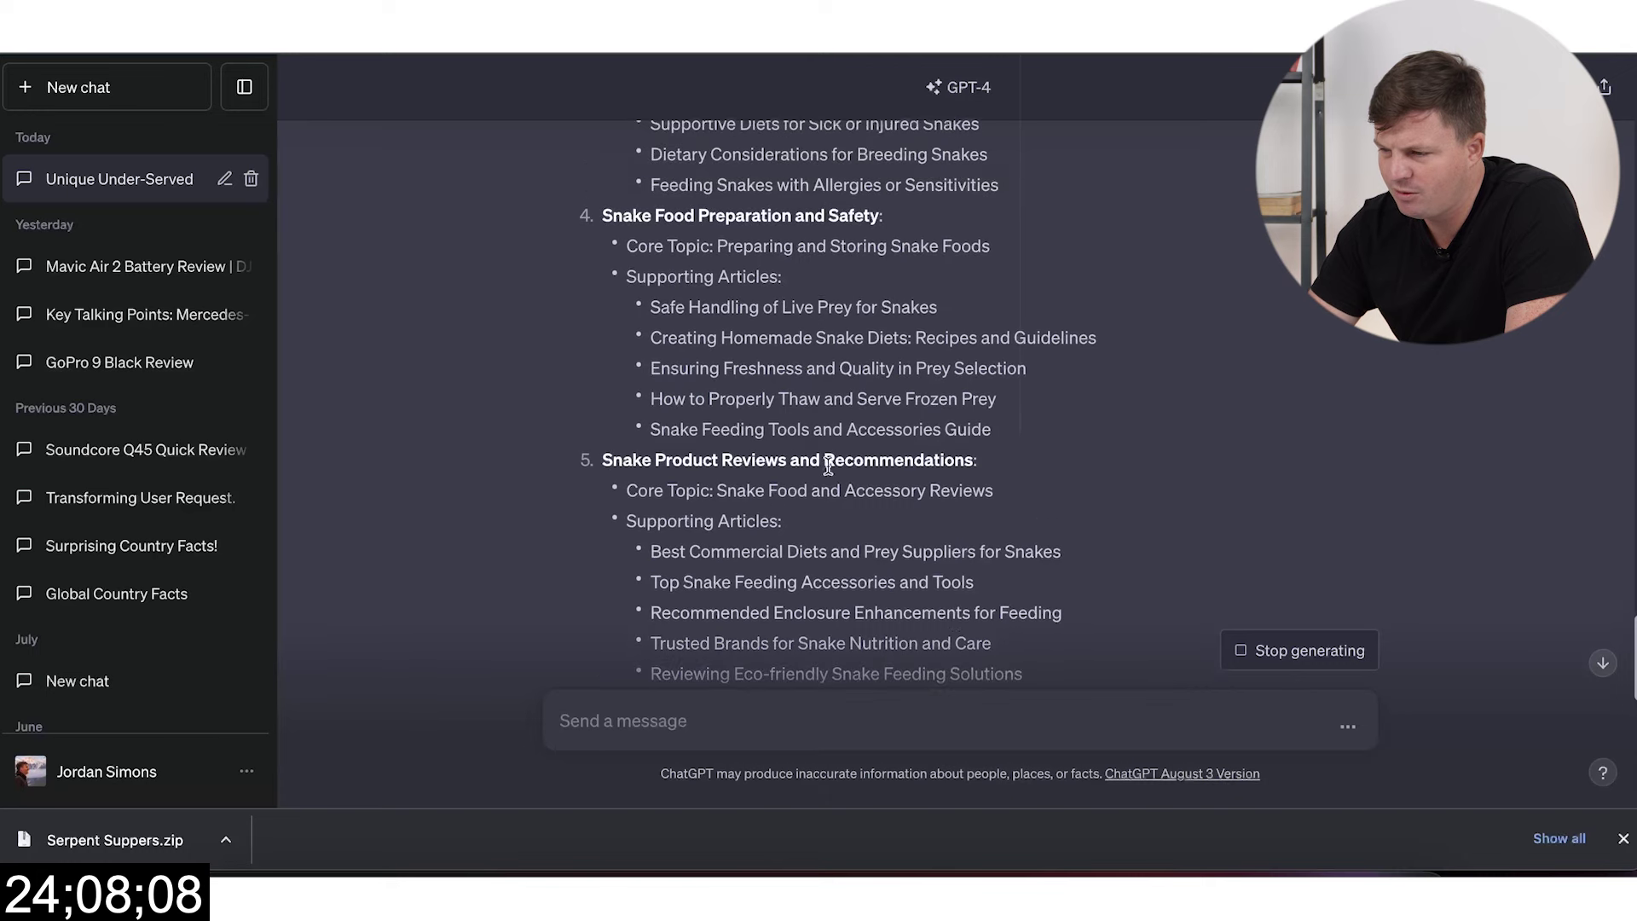
scroll(898, 407, up, 5)
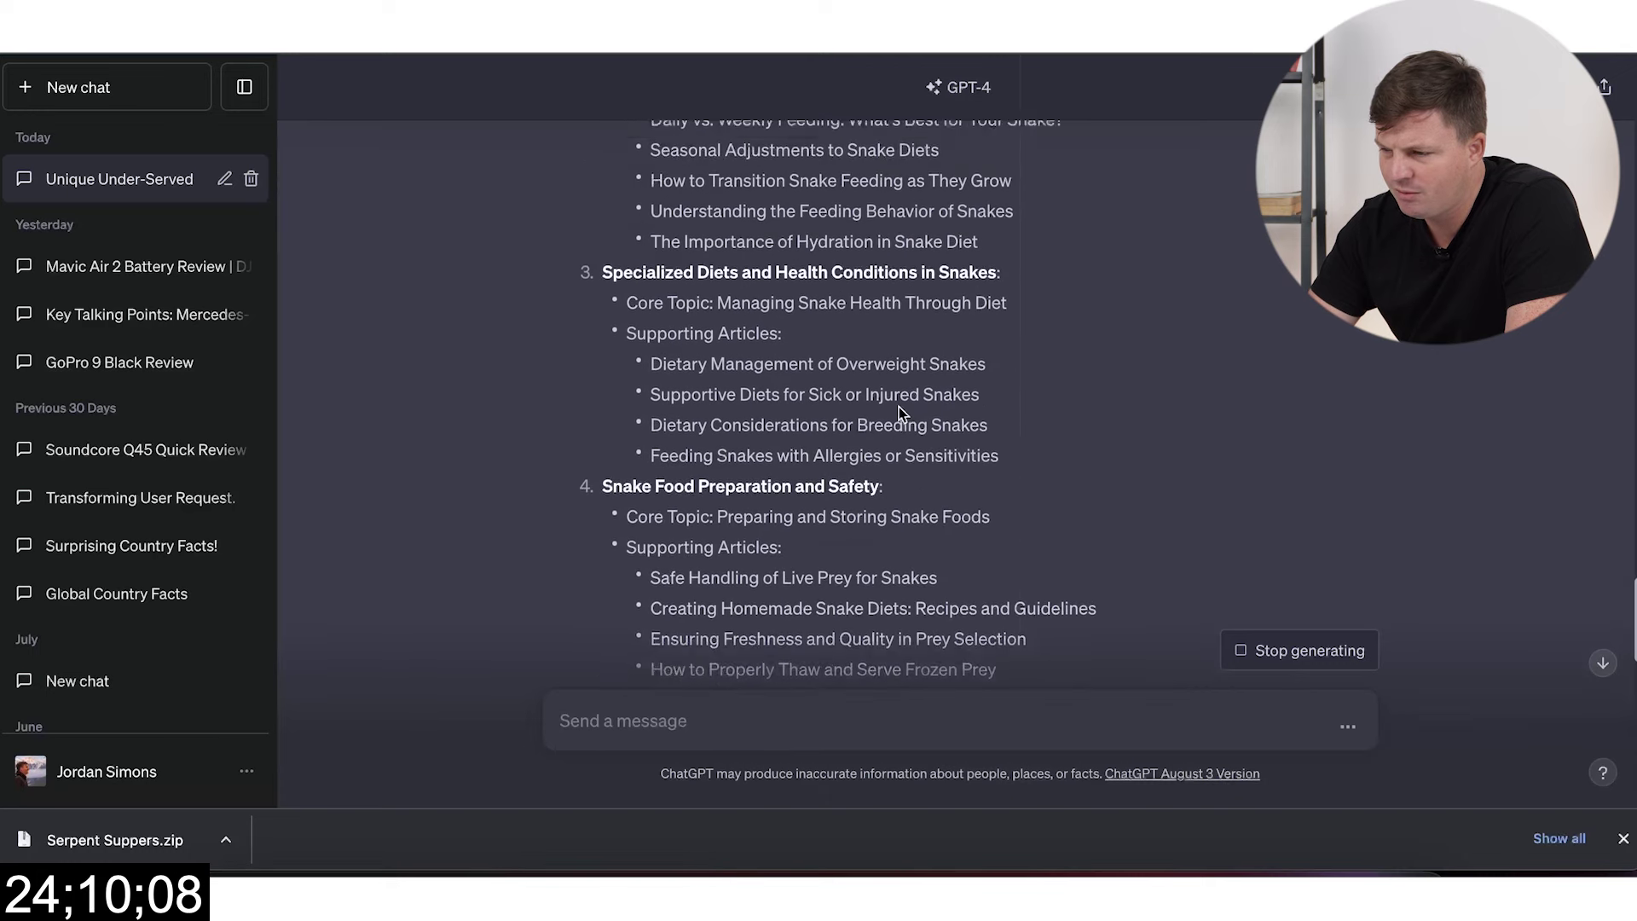
scroll(899, 430, up, 1)
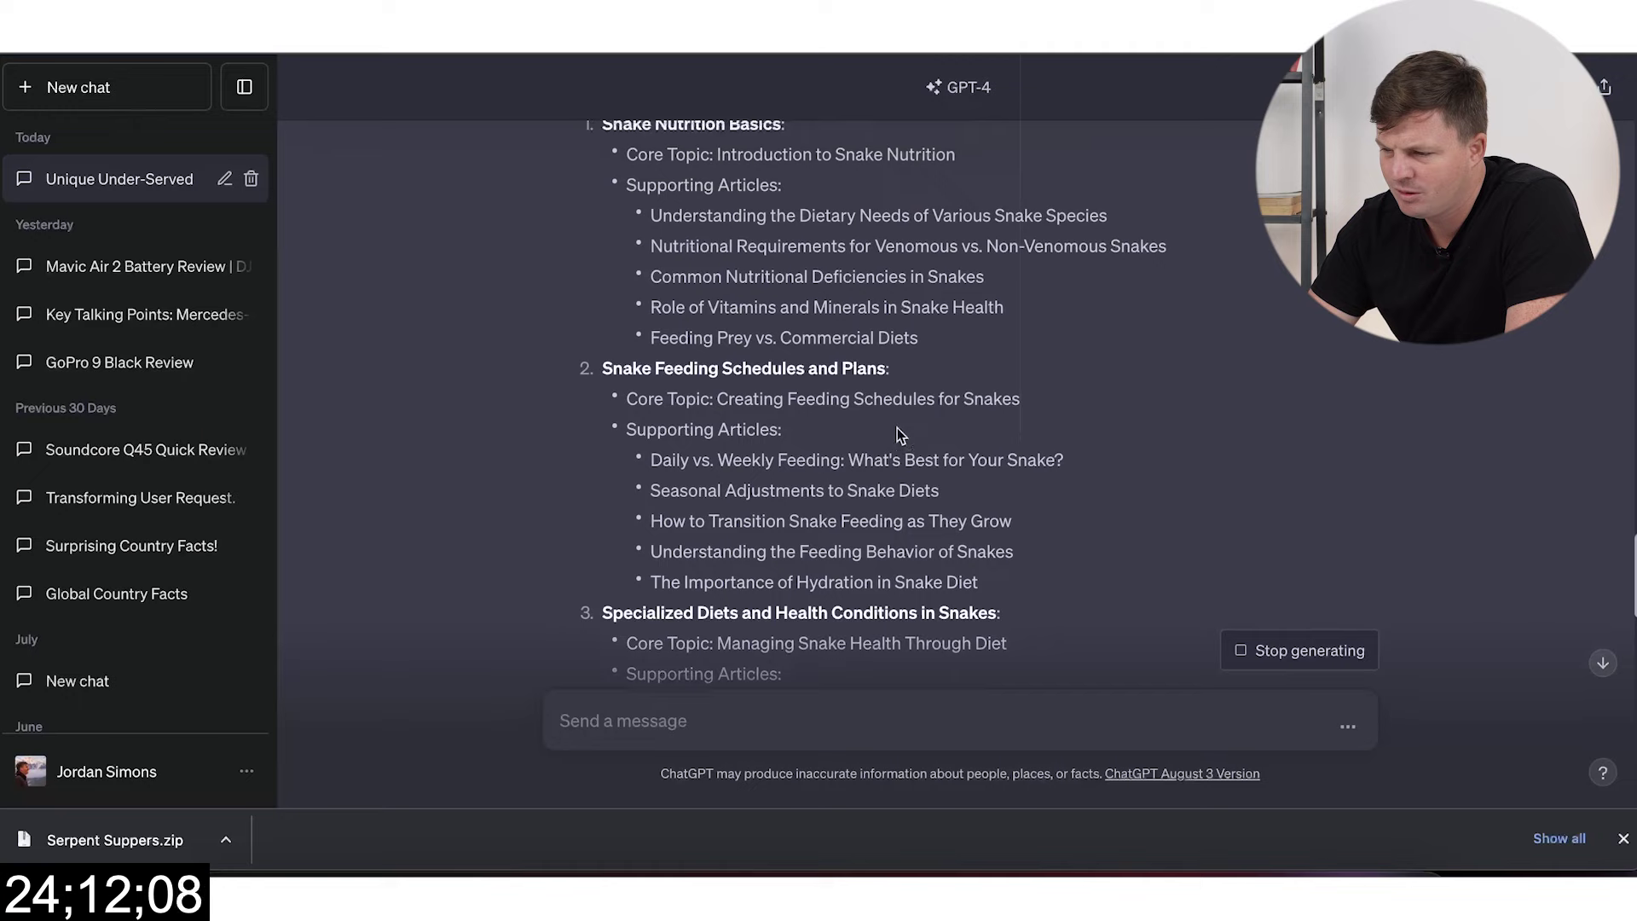
scroll(824, 382, up, 2)
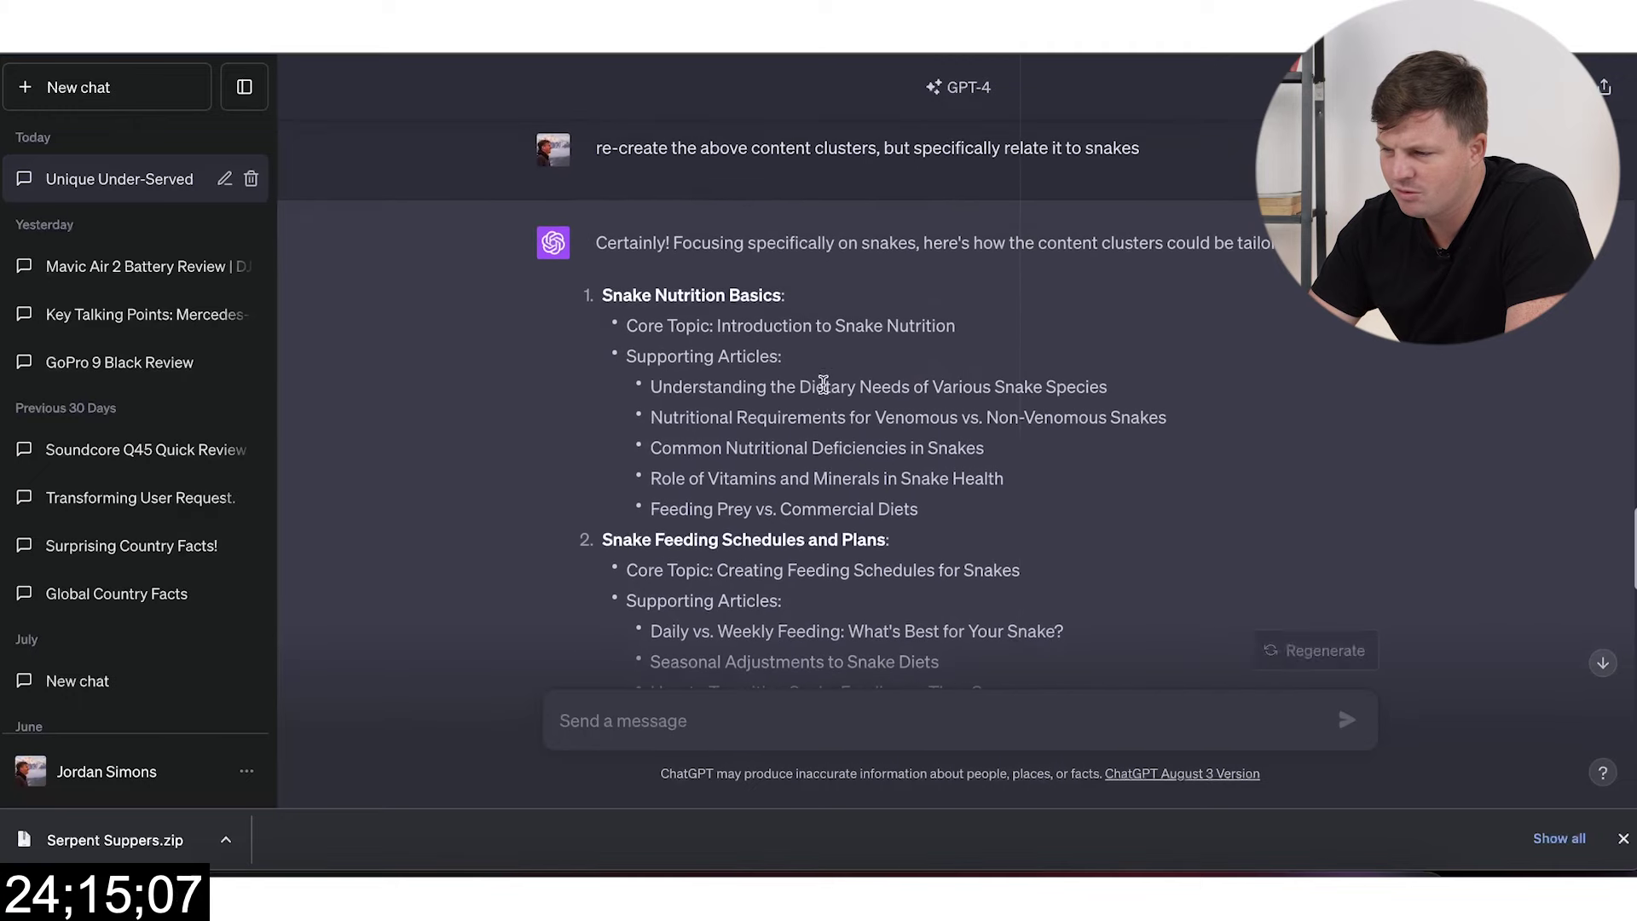
scroll(823, 386, down, 2)
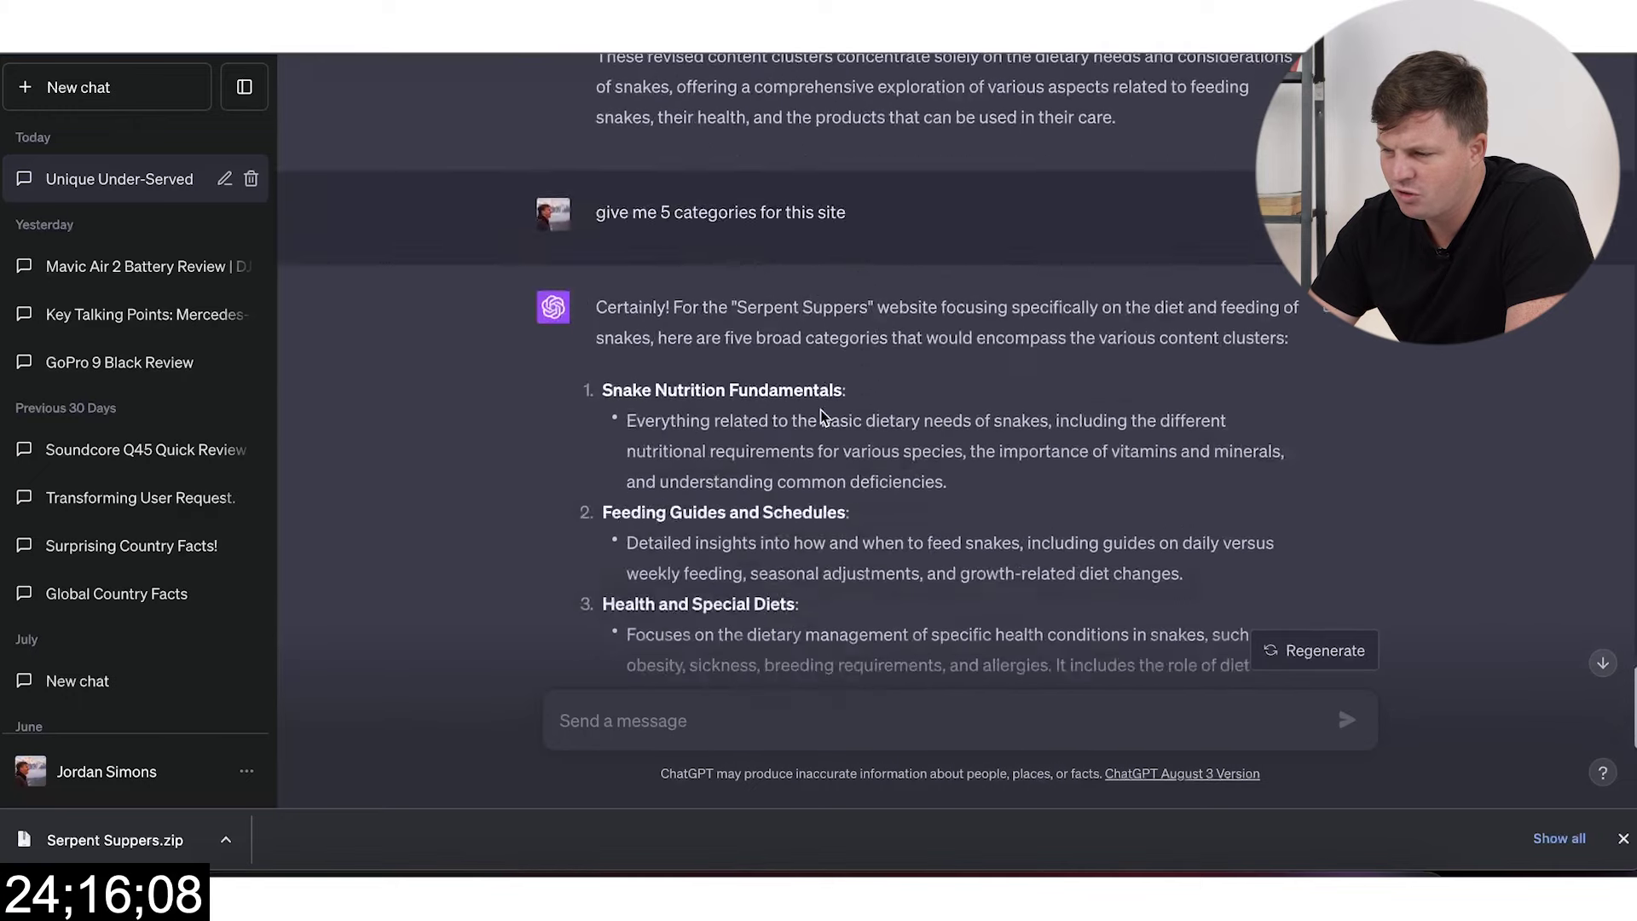
scroll(820, 409, down, 7)
scroll(810, 435, up, 1)
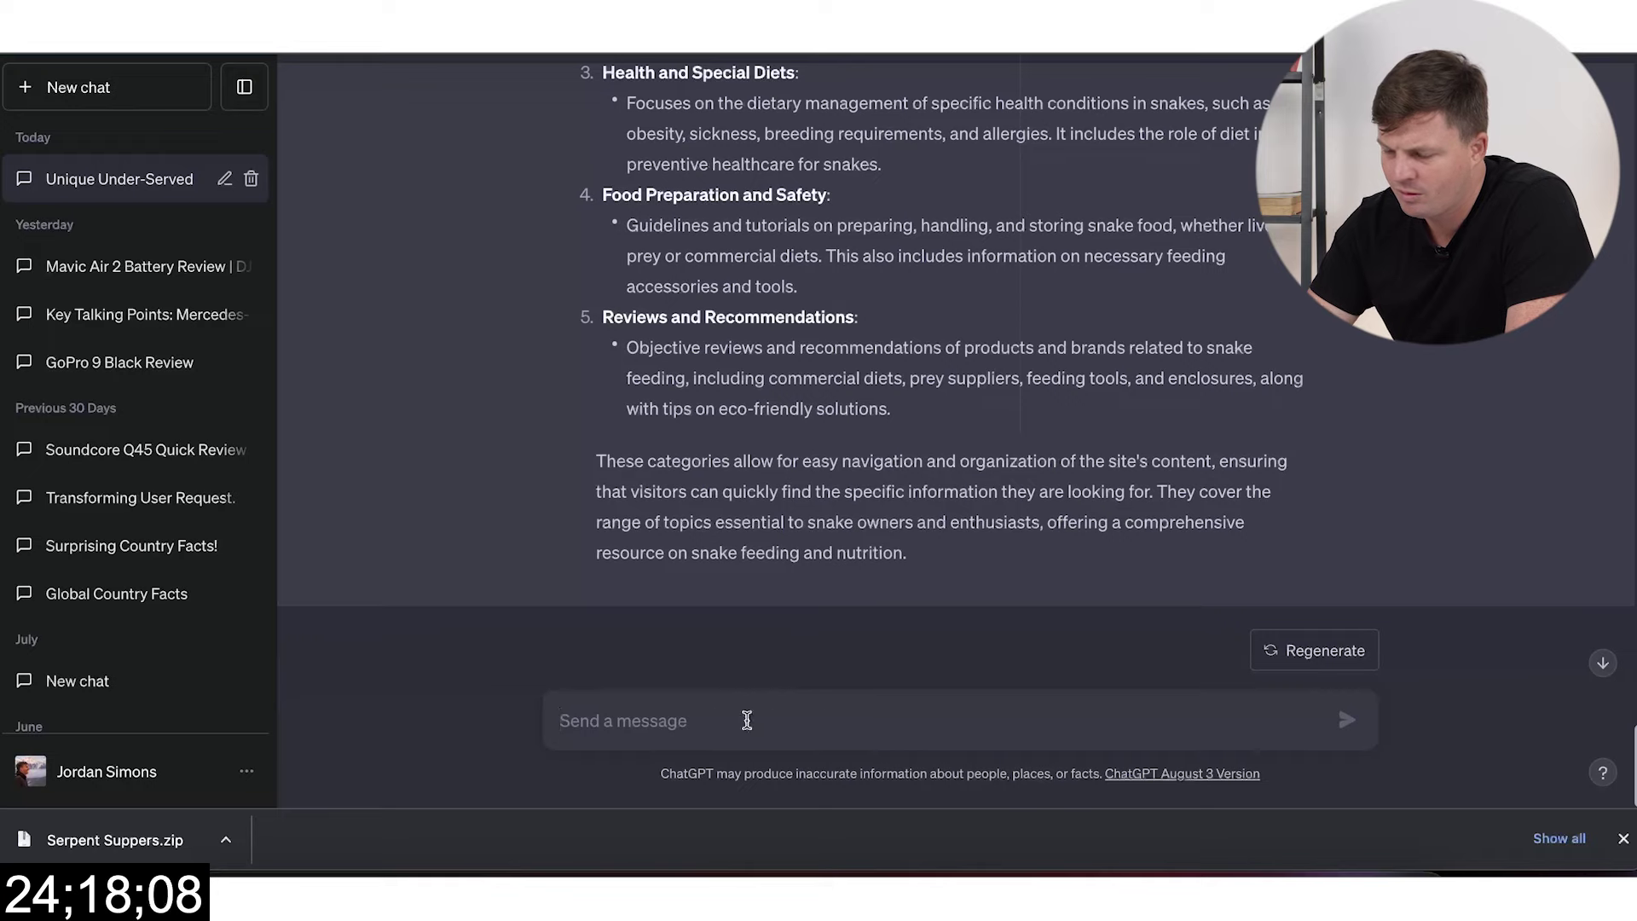
text(give t)
text(e them as wordpress categories. shou)
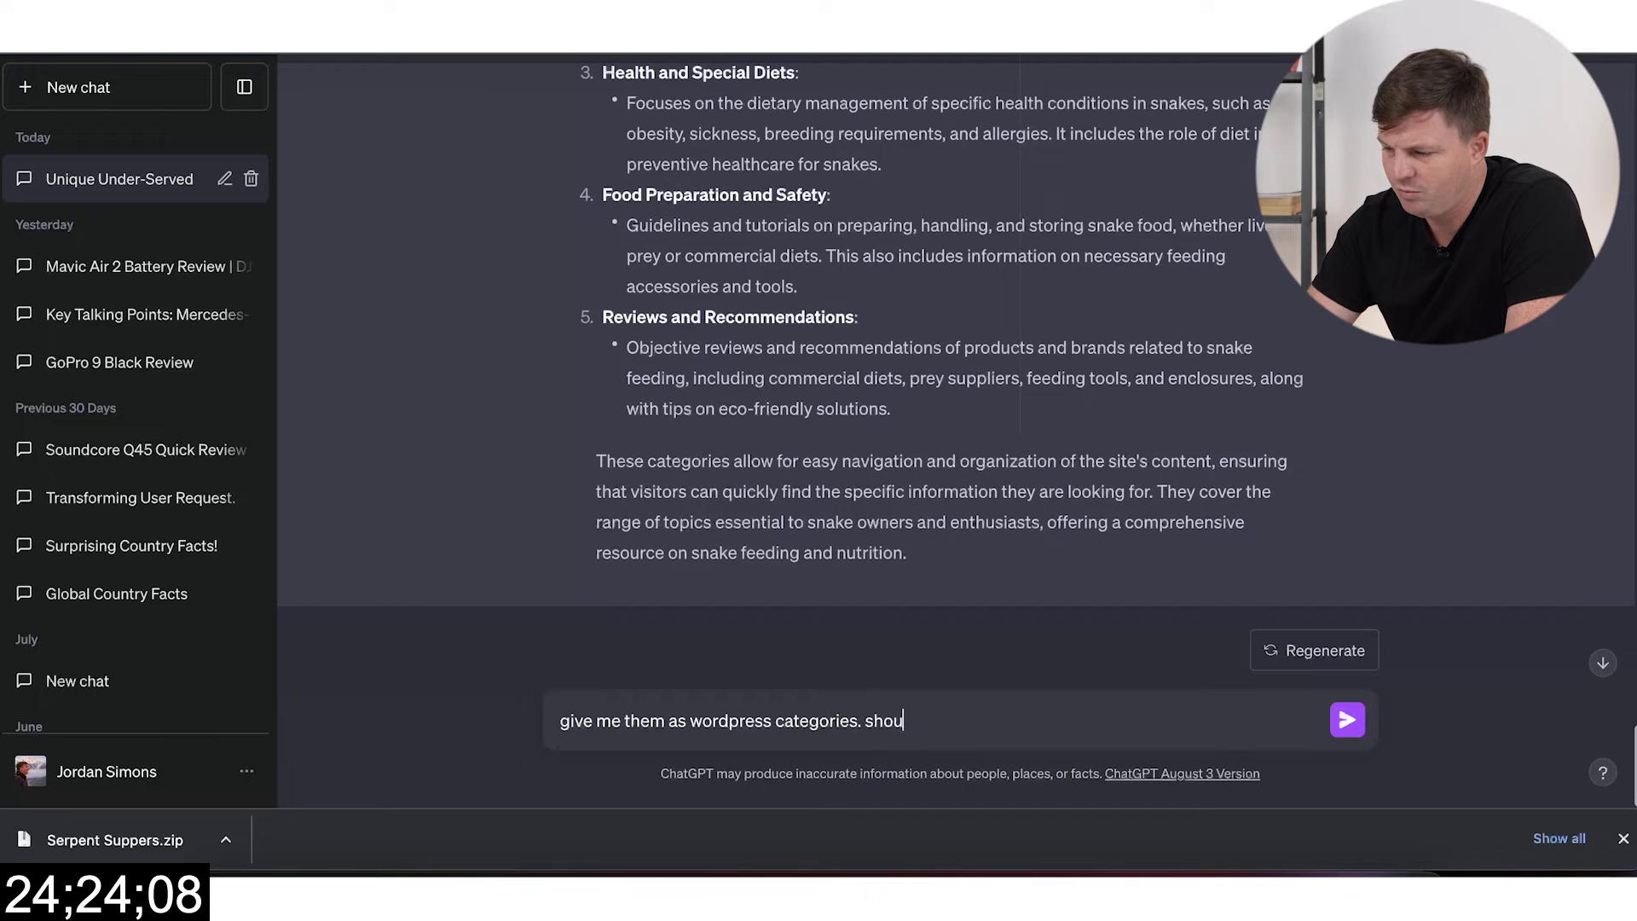
text(ld be one word)
key(Return)
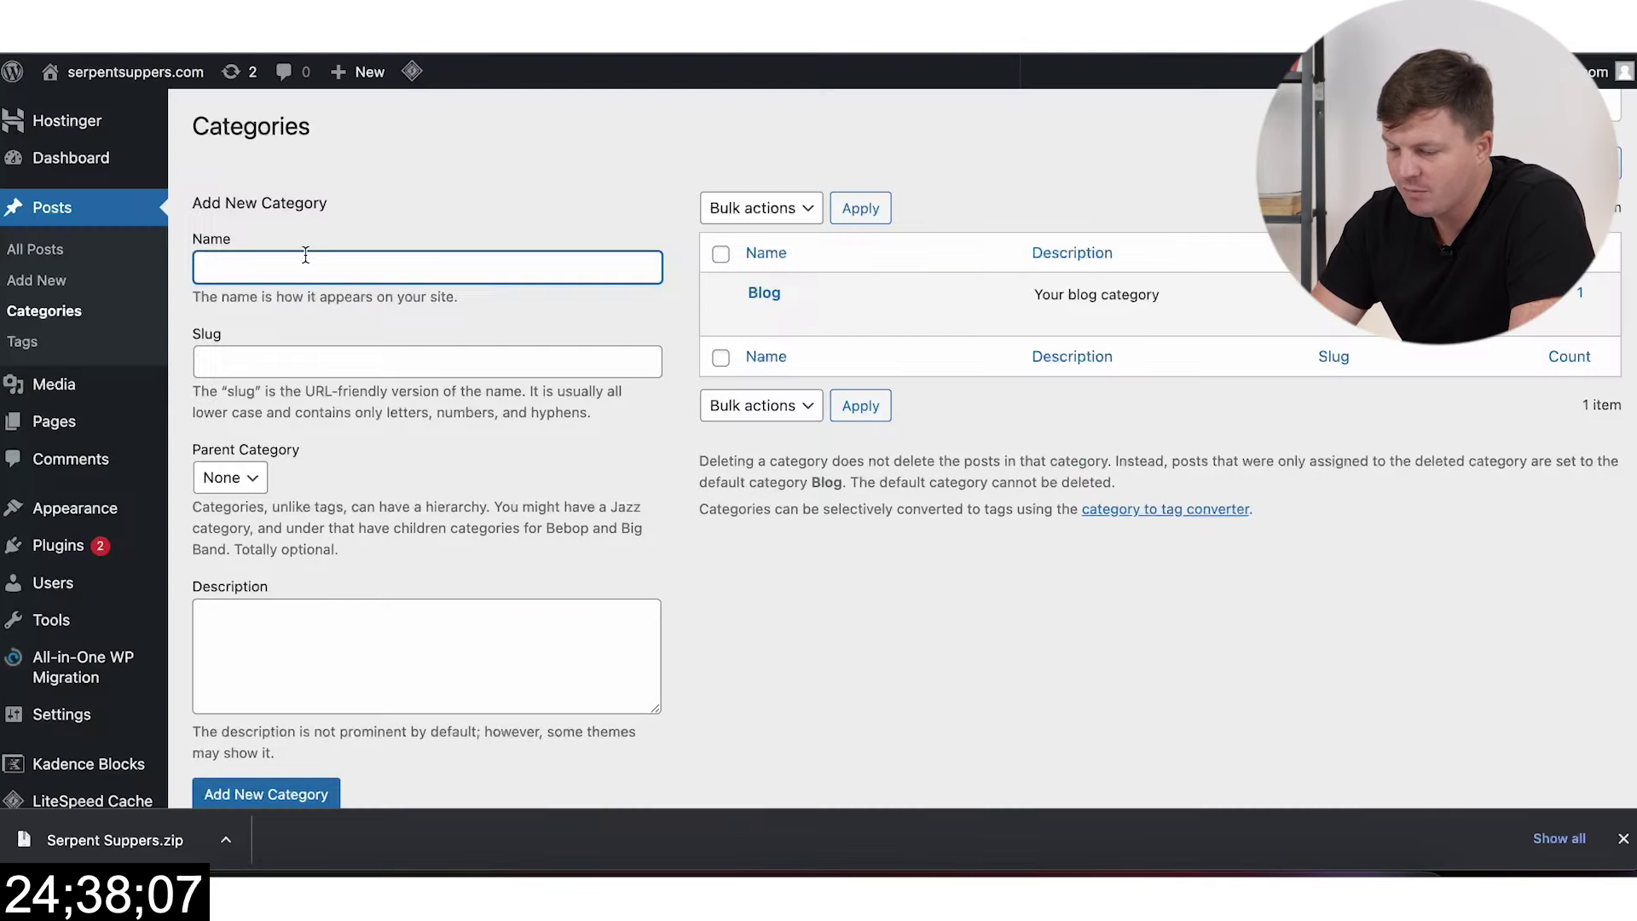
Step: Add the Nutrition and Feeding categories, fixing the misspelled 'Fedding' slug to Feeding
text(n)
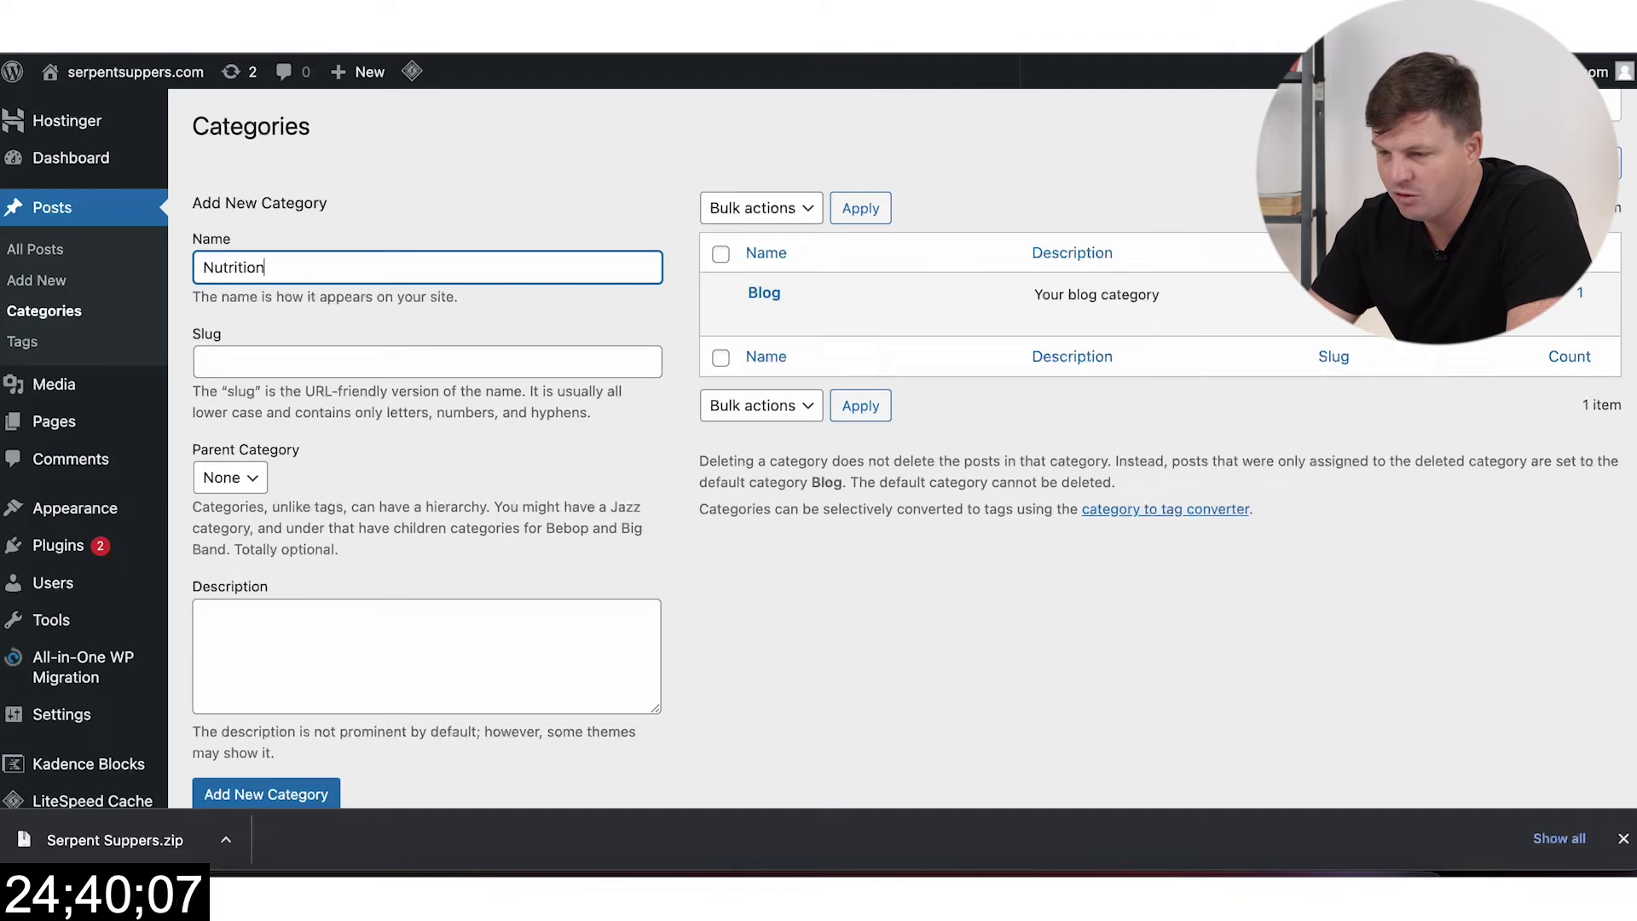
key(ctrl+a)
key(ctrl+c)
click(376, 359)
key(ctrl+v)
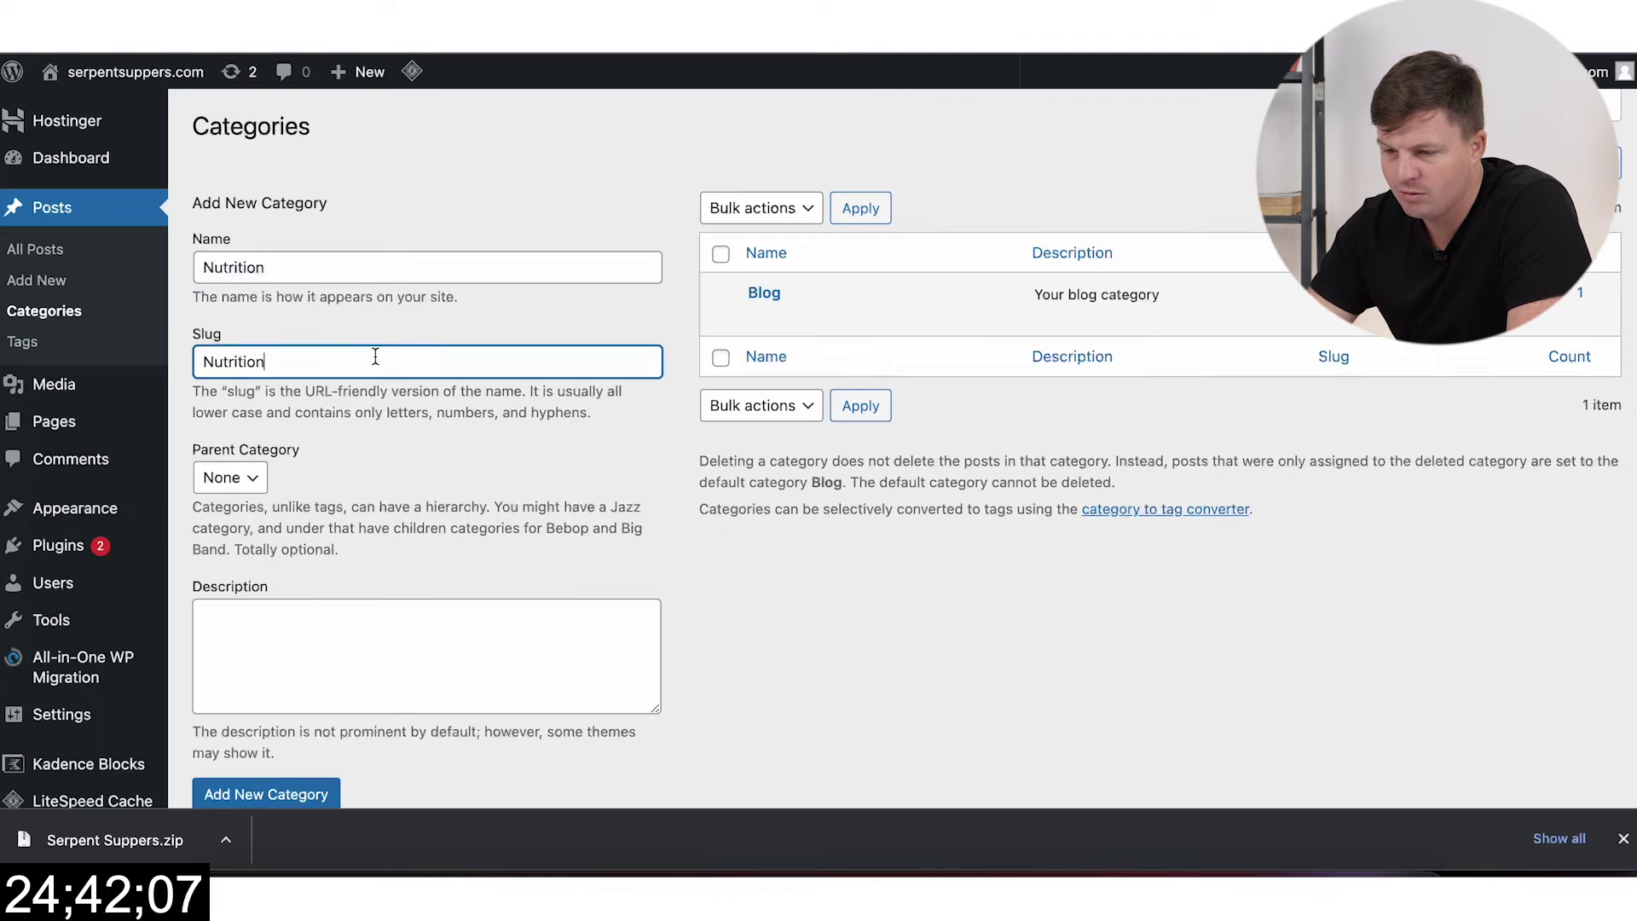
click(266, 794)
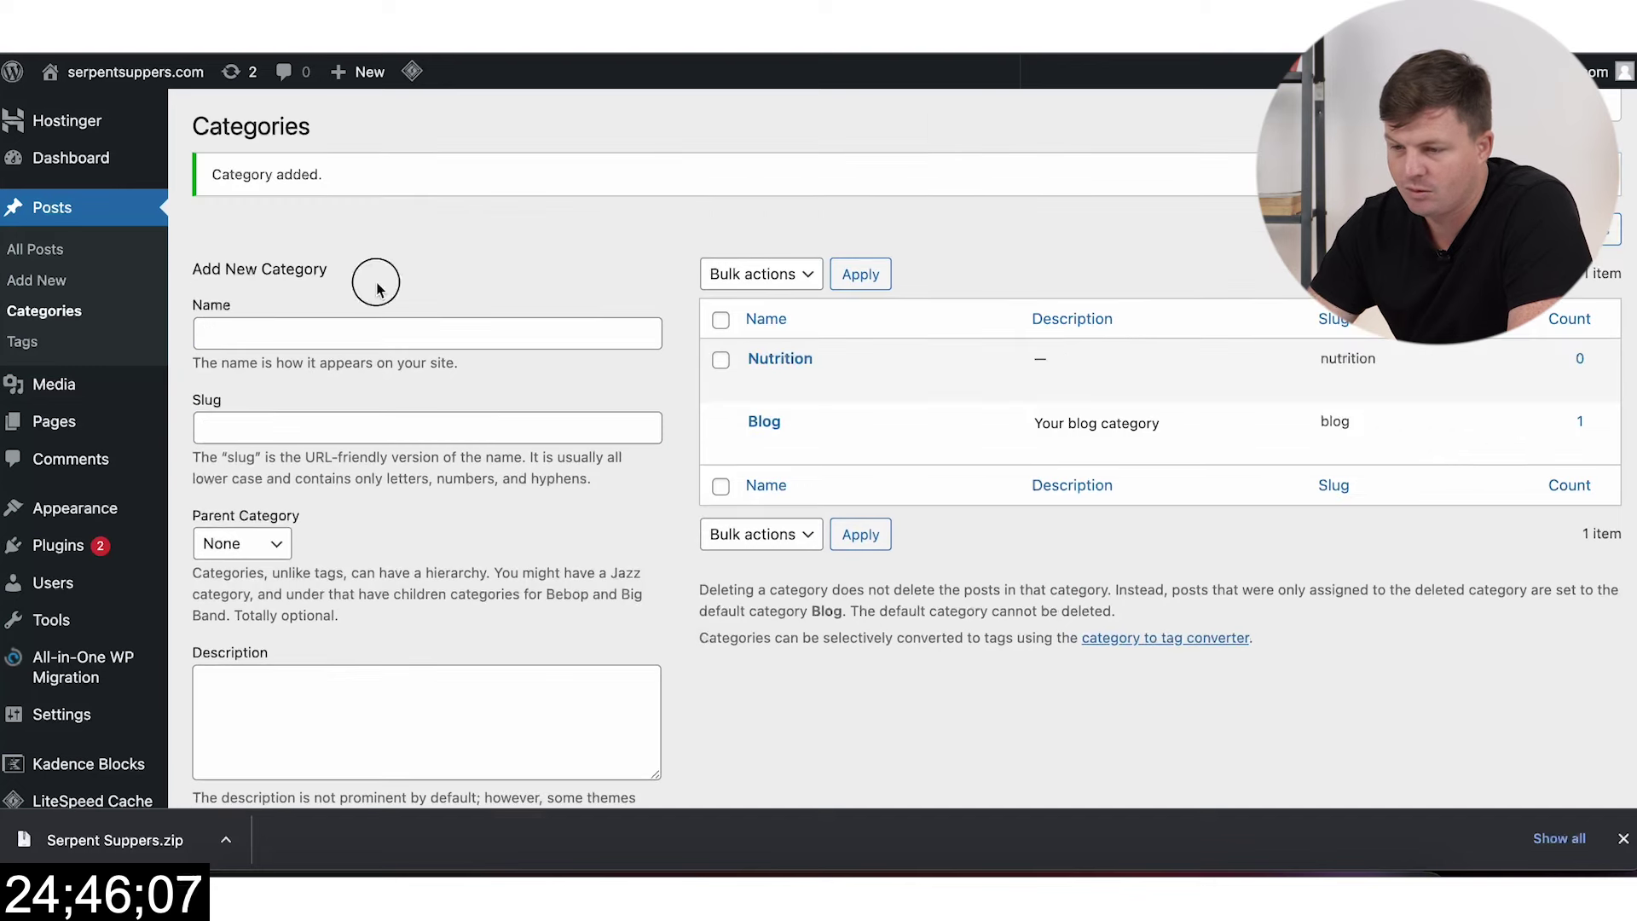
click(327, 322)
text(Feeding)
click(307, 427)
text(Fedding)
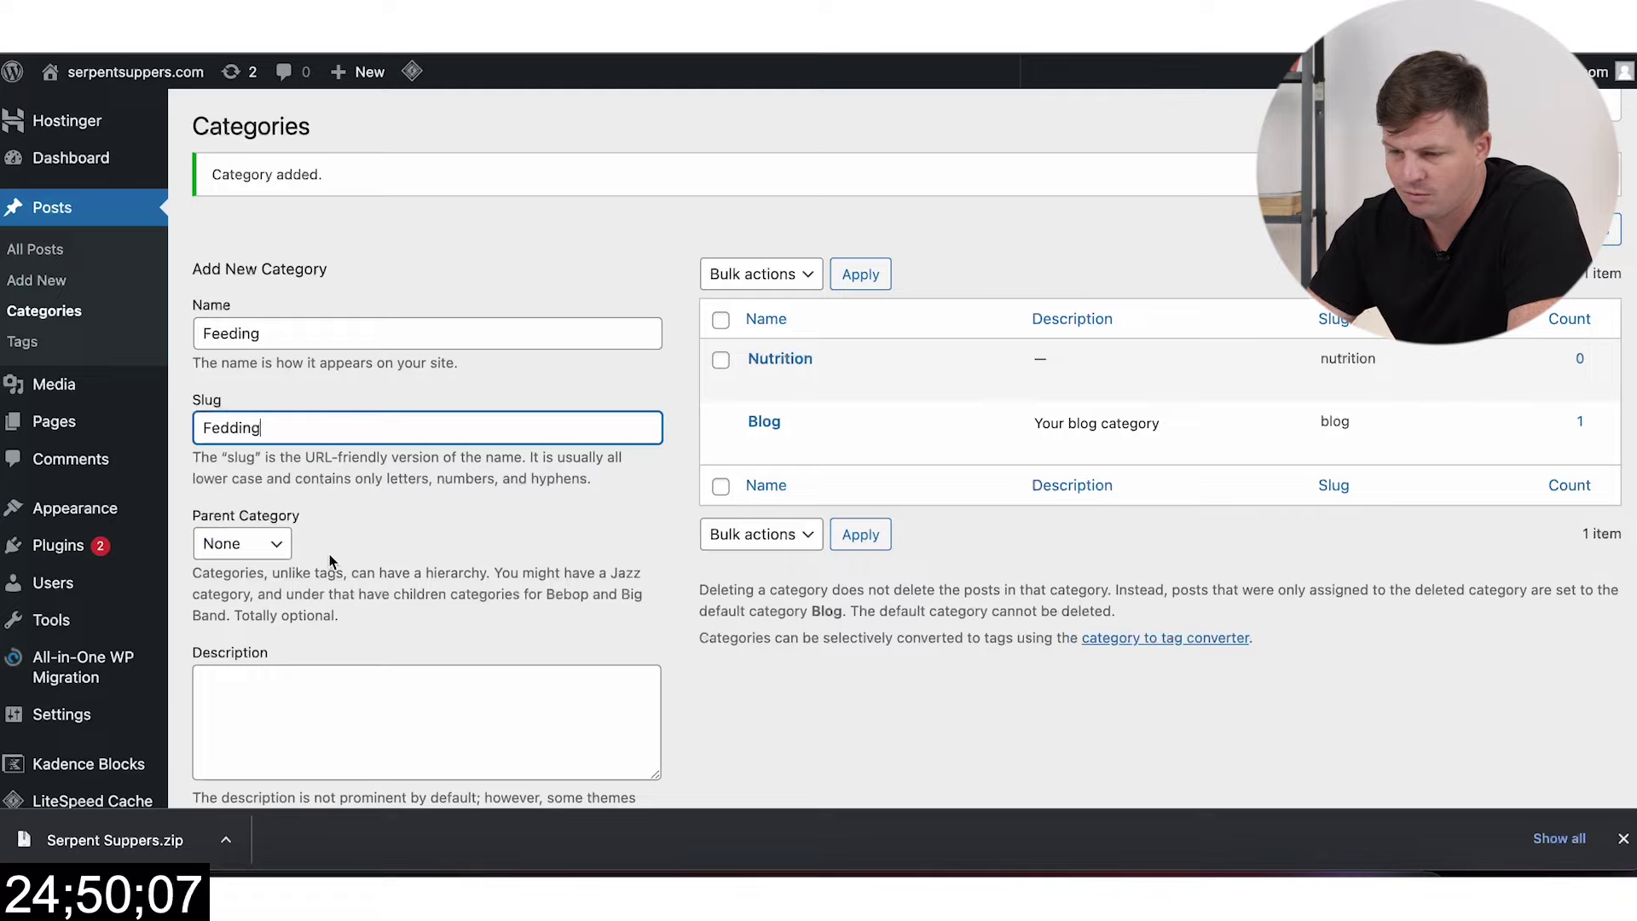
double_click(266, 427)
double_click(227, 326)
double_click(260, 414)
text(Feeding)
scroll(351, 545, down, 3)
key(Return)
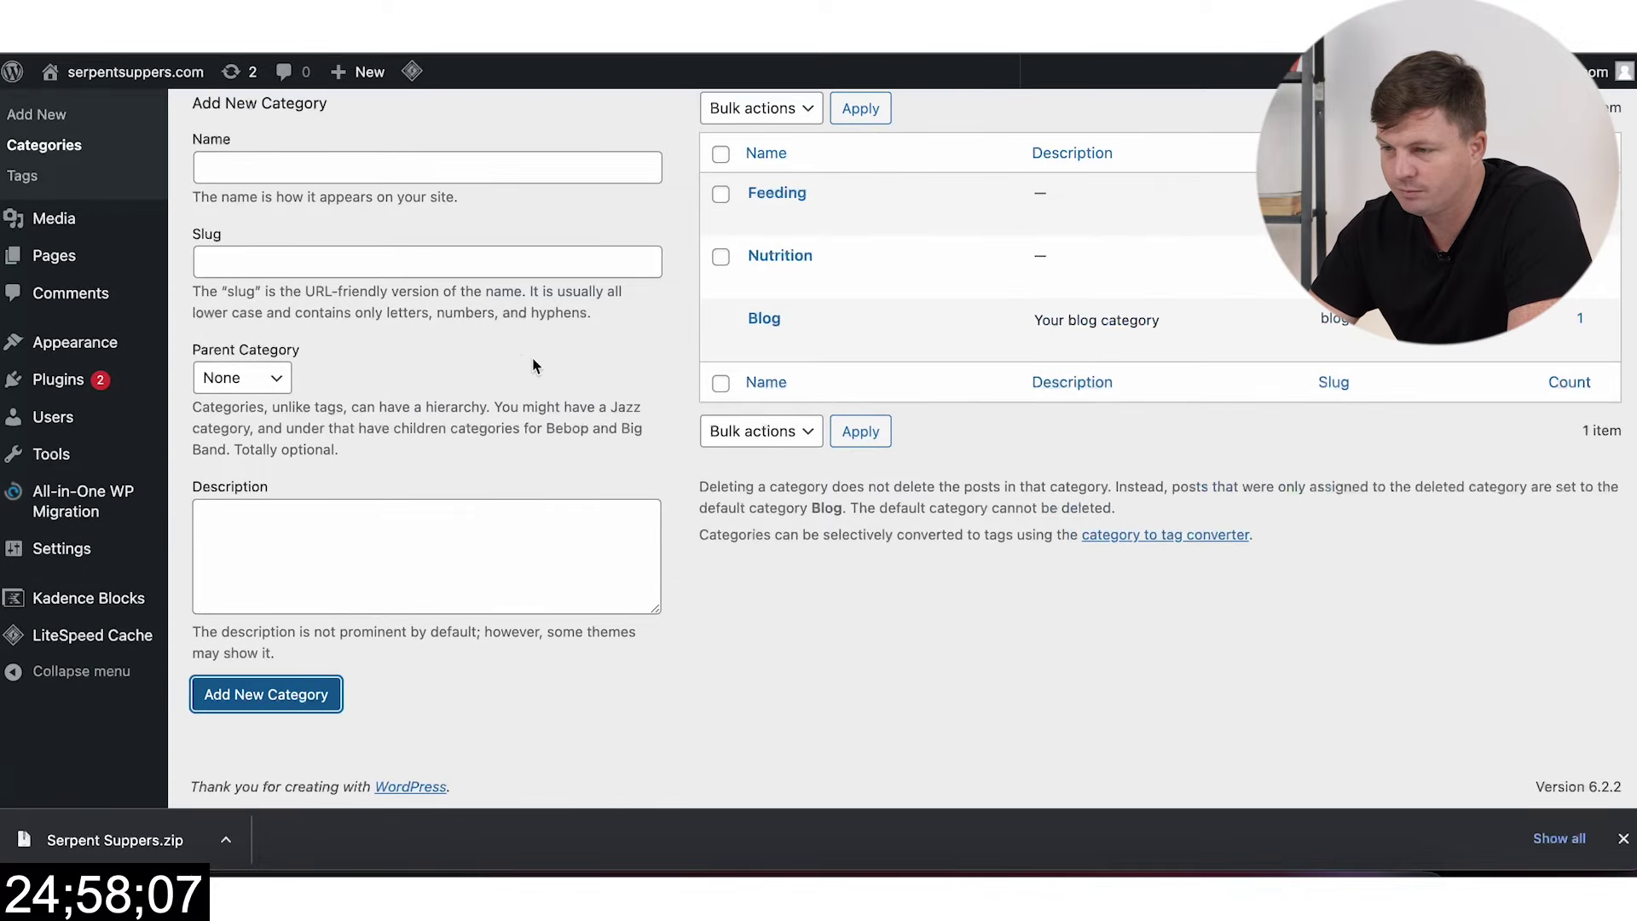
Step: Add the Health and Diet categories with slugs health and diet
key(ctrl+Tab)
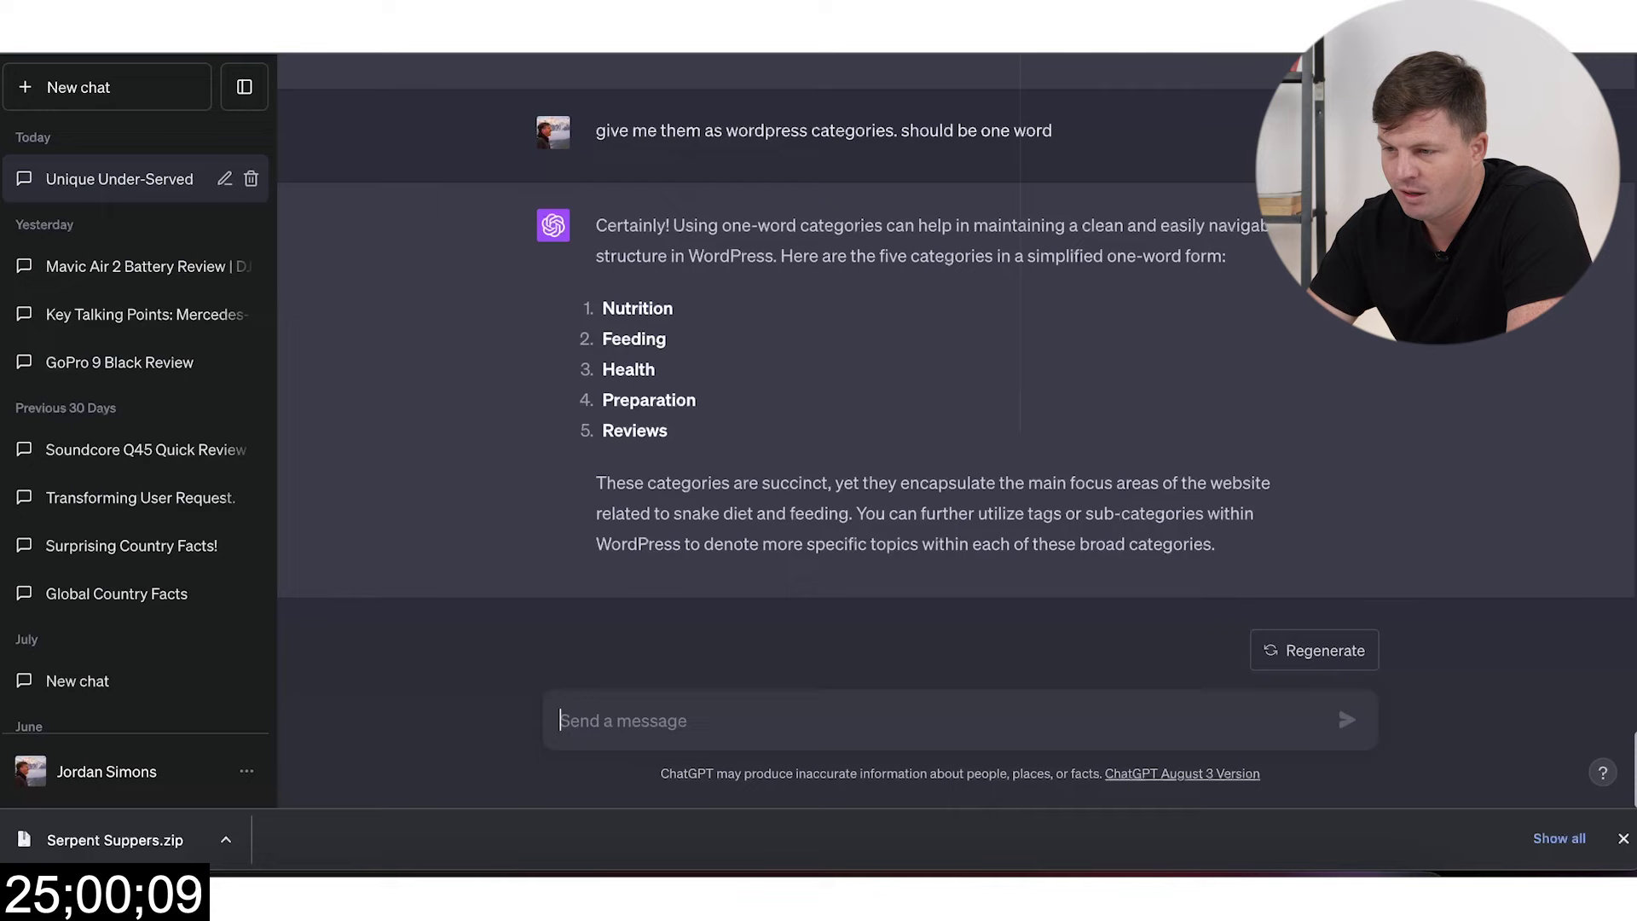
key(ctrl+shift+Tab)
click(338, 154)
click(238, 264)
text(health)
click(255, 697)
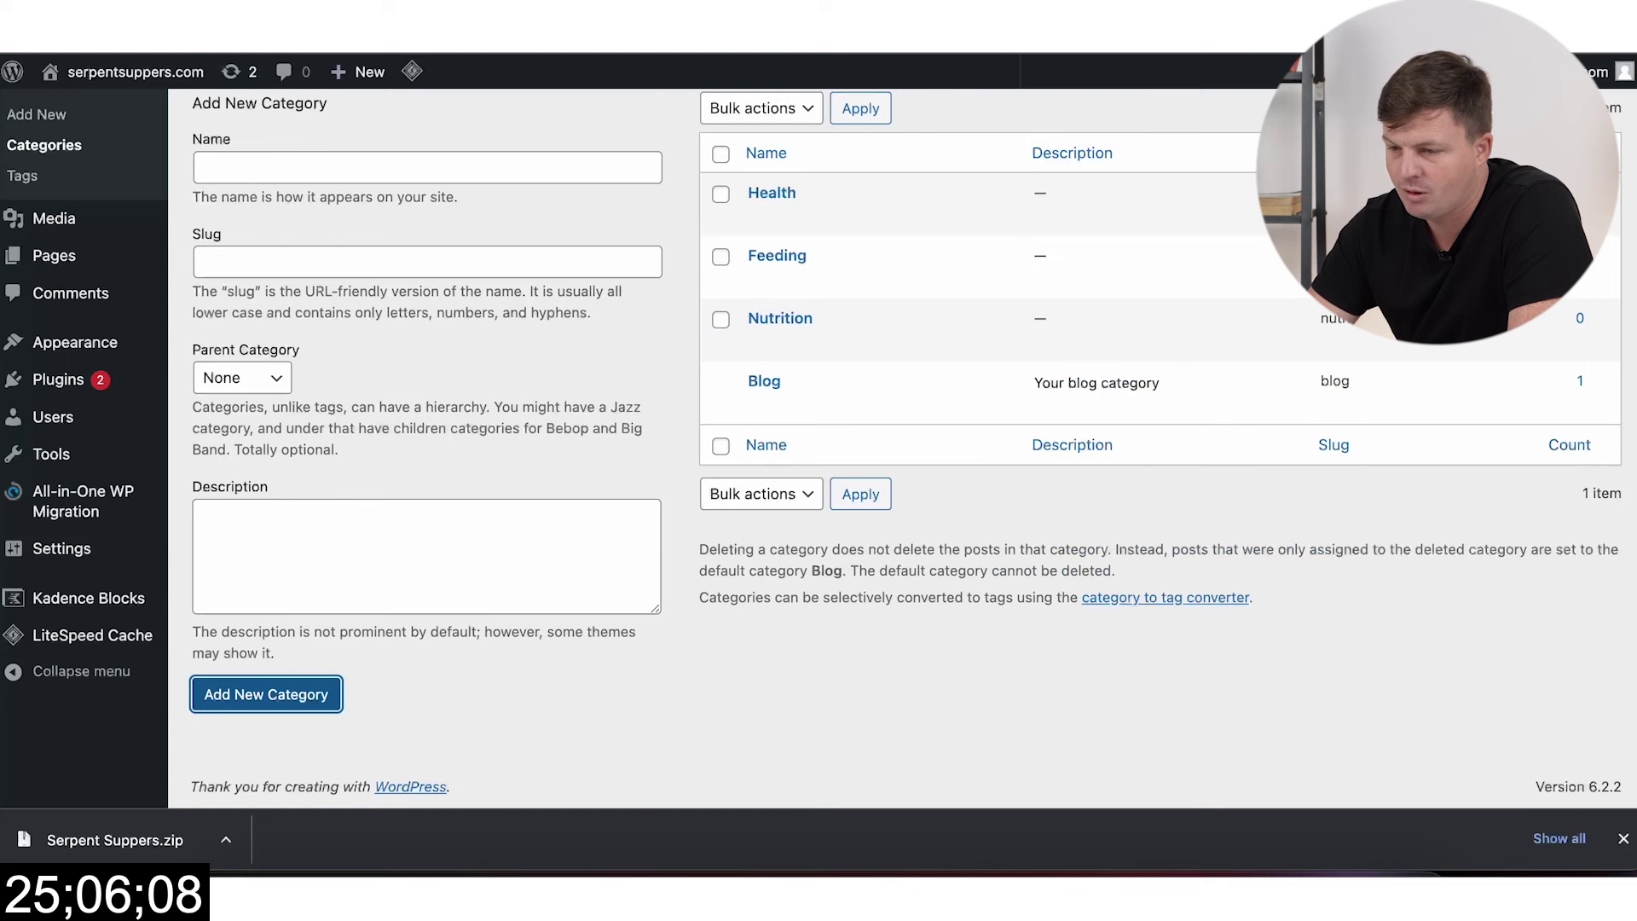
key(ctrl+Tab)
key(ctrl+shift+Tab)
click(397, 160)
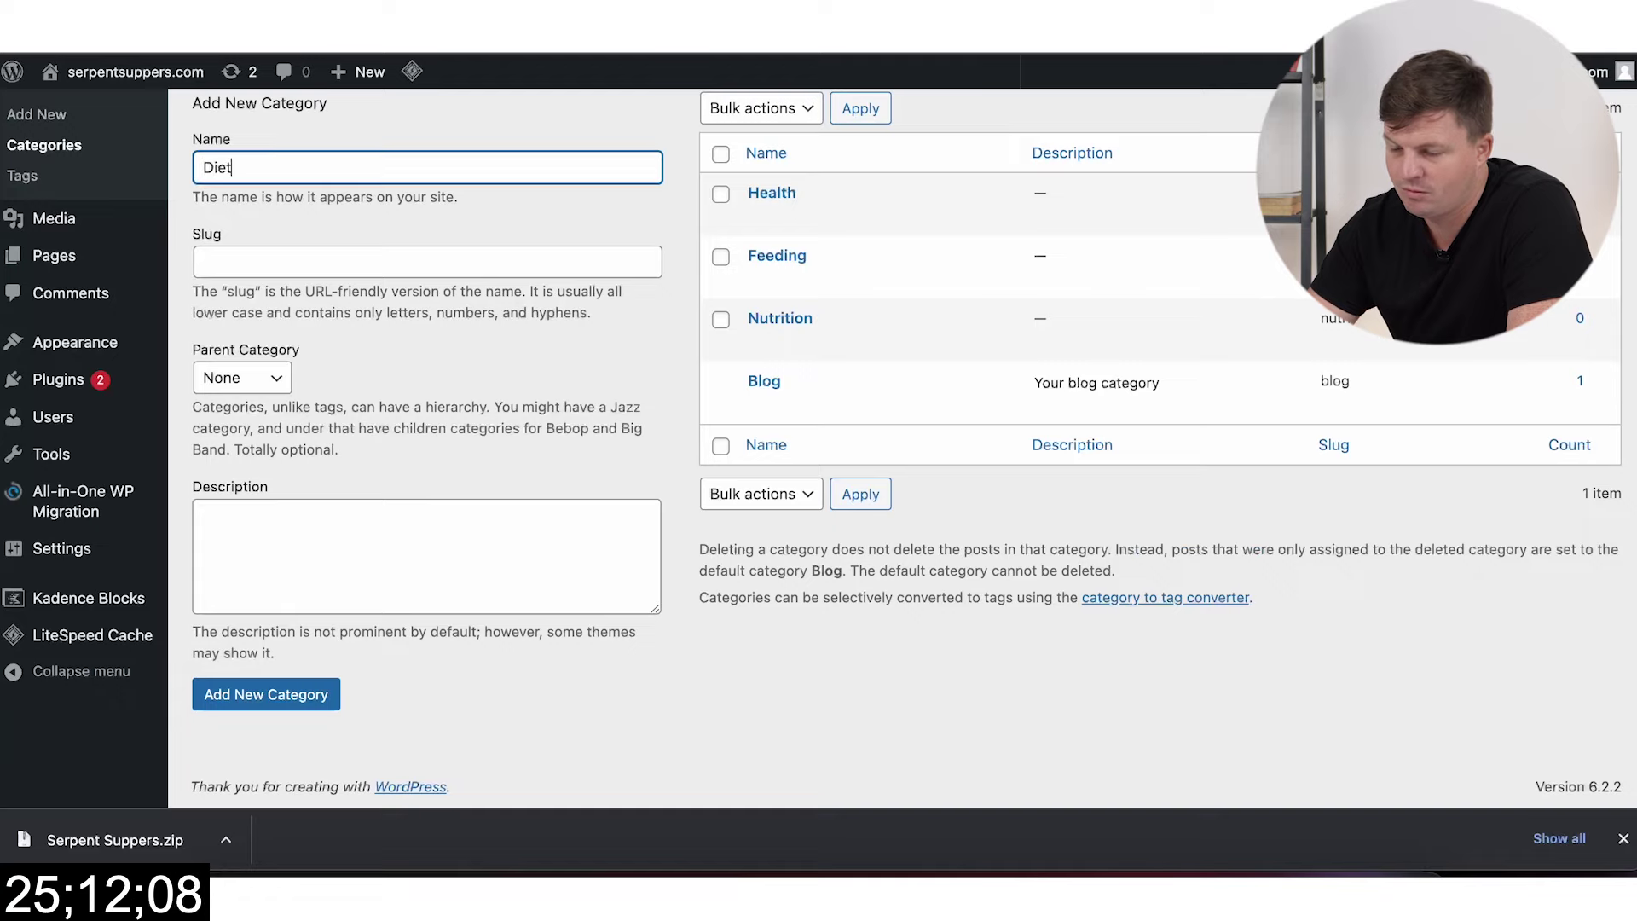
click(328, 259)
text(diet)
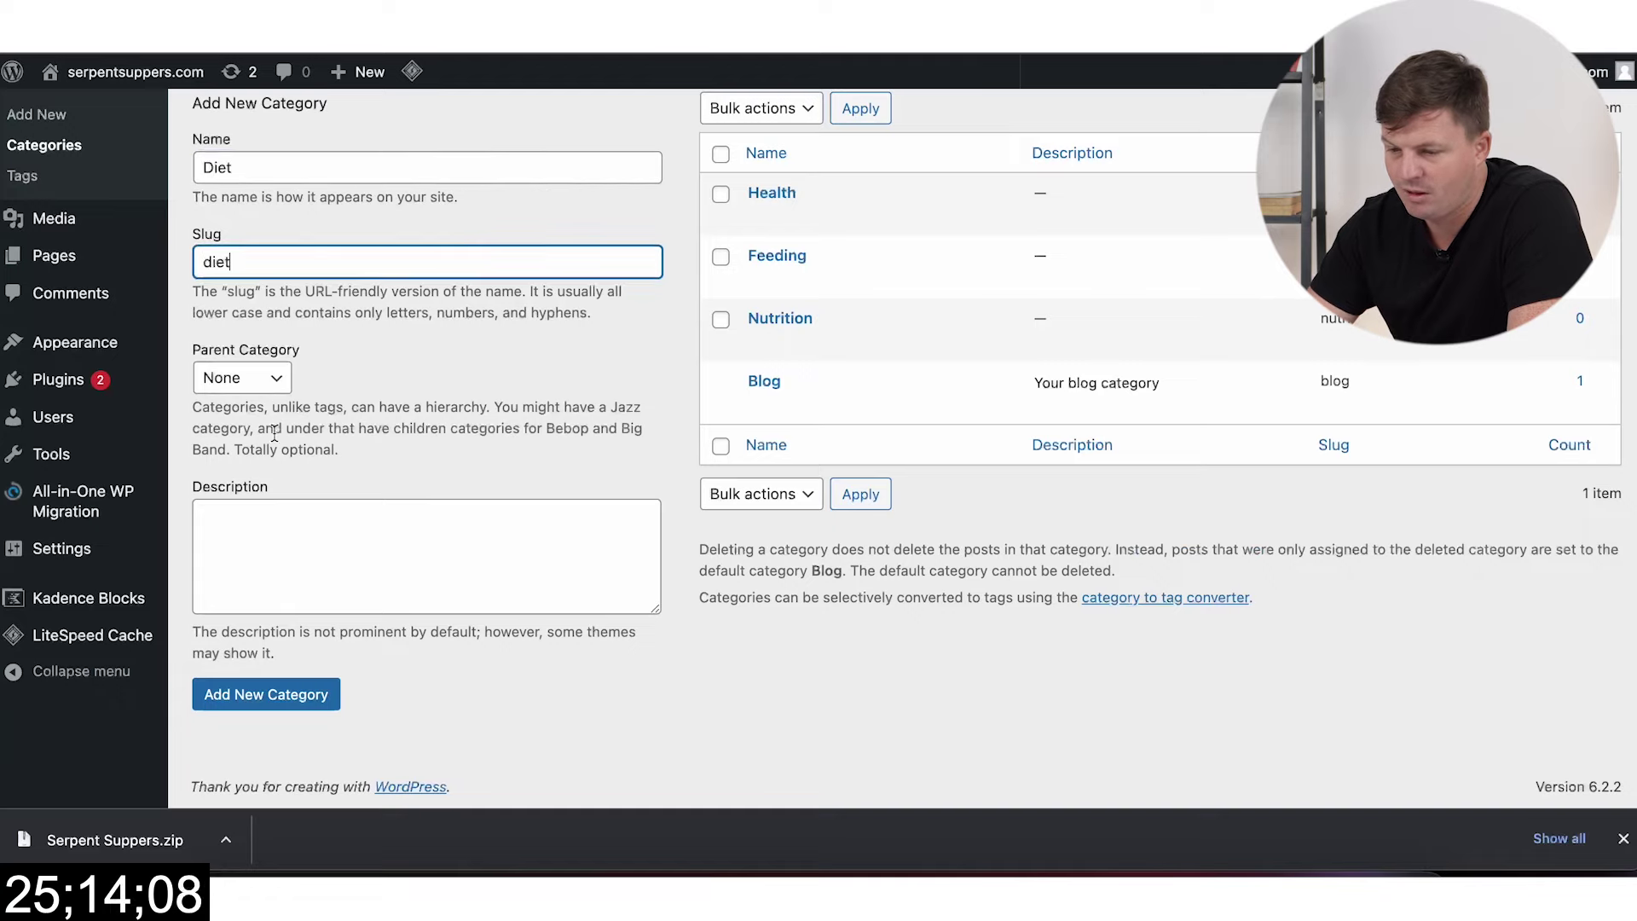
click(265, 699)
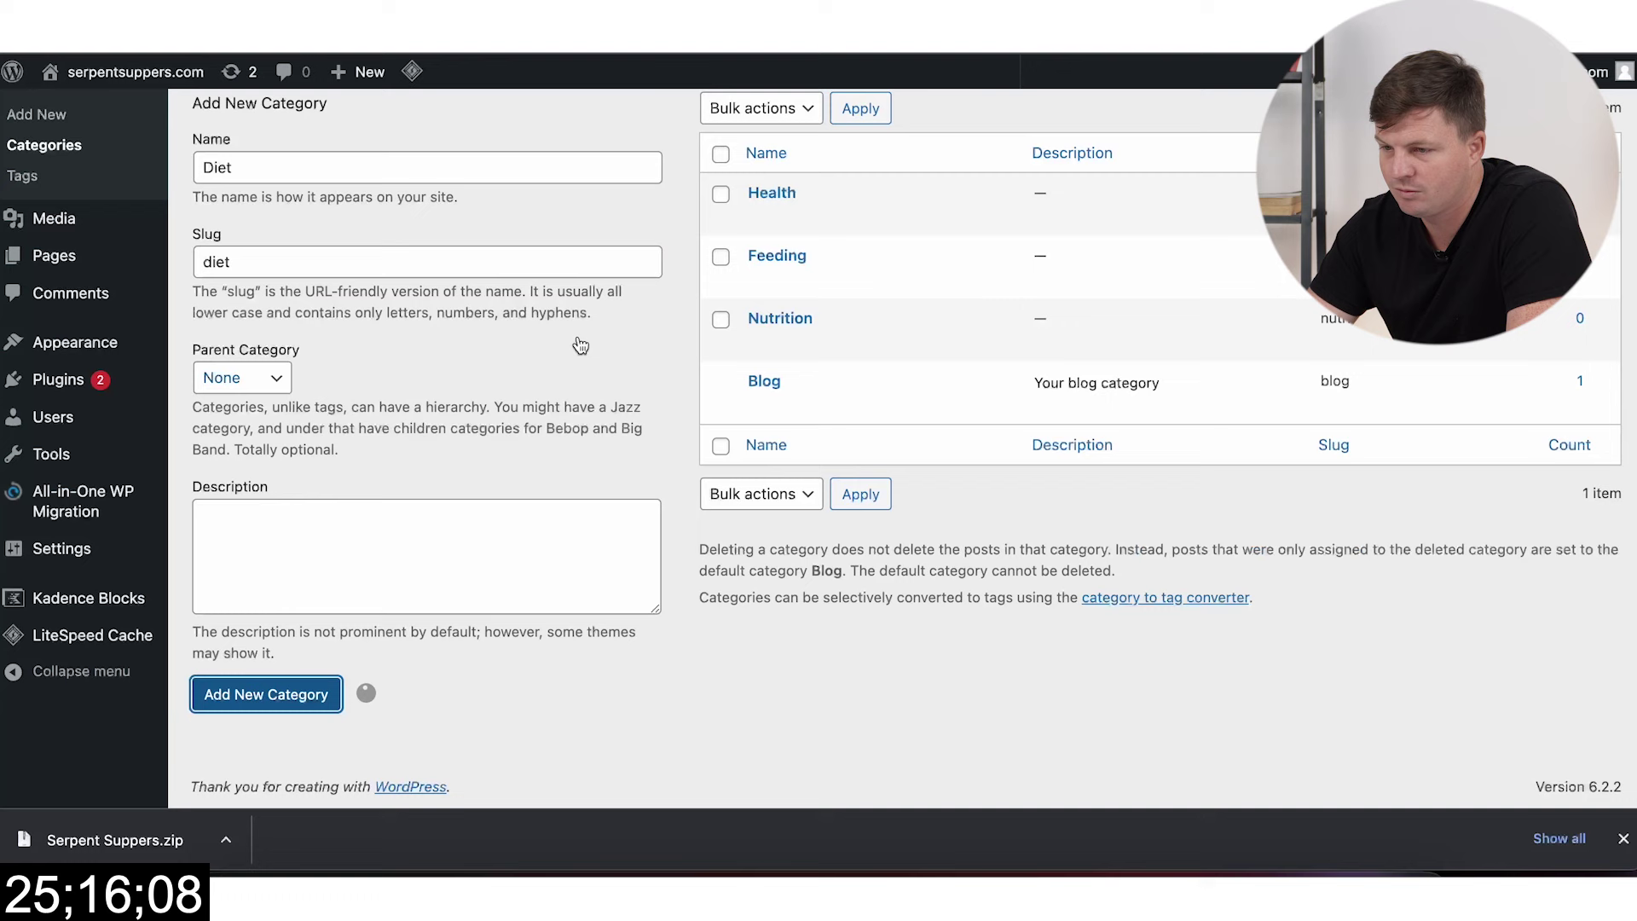
Step: Add the Preparation category, copying its spelling from ChatGPT's list for name and slug
key(ctrl+Tab)
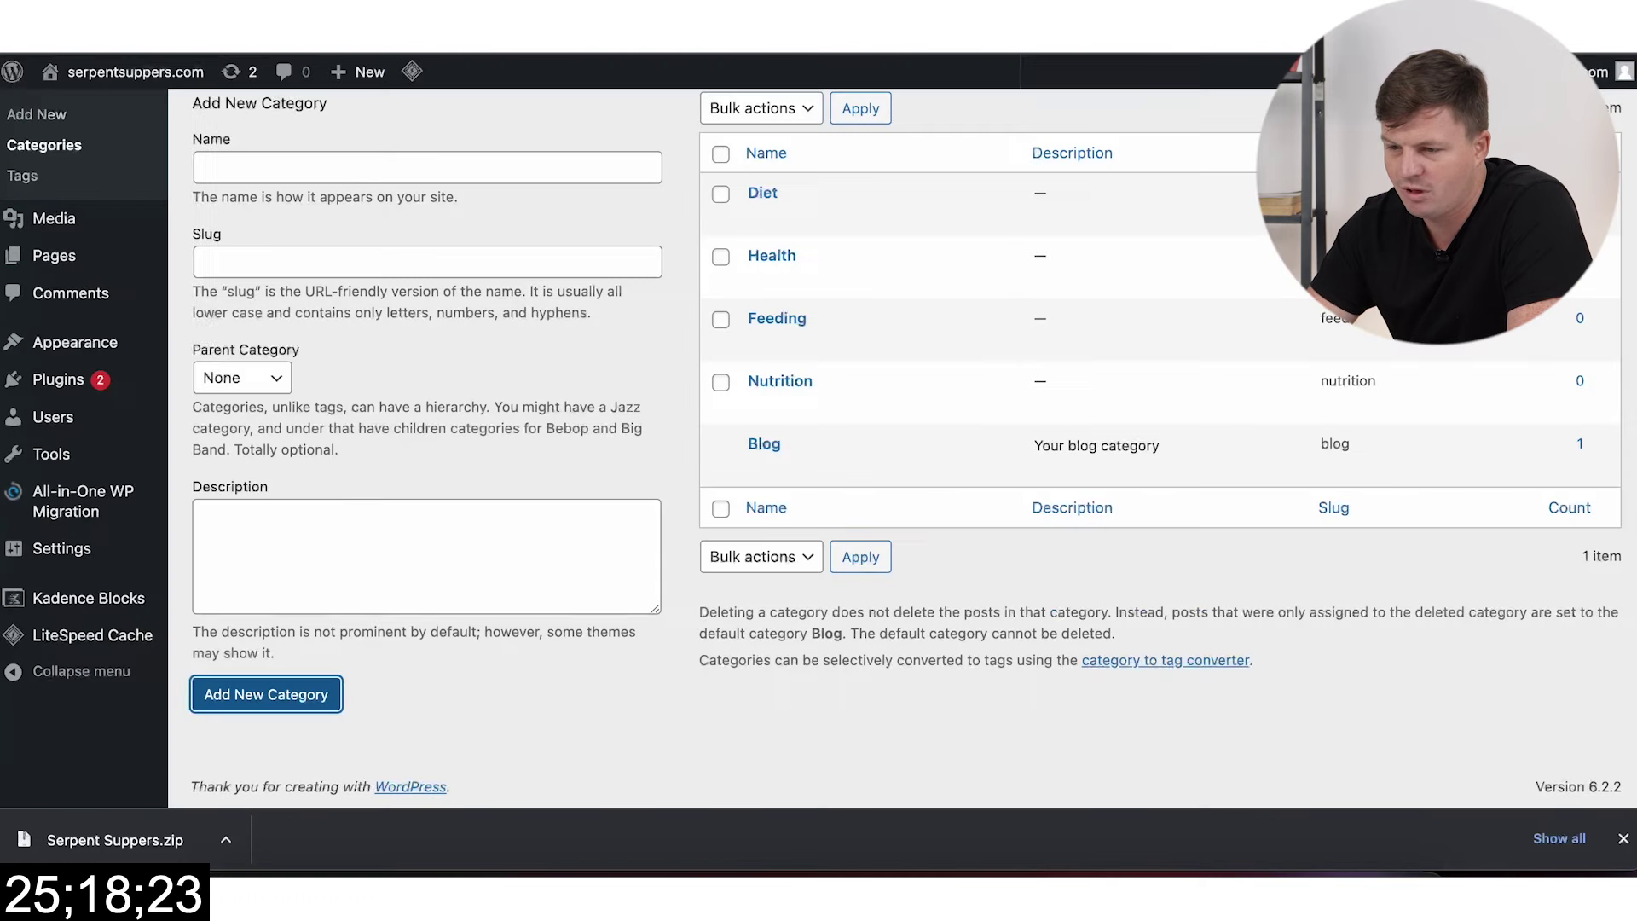
key(ctrl+shift+Tab)
click(363, 168)
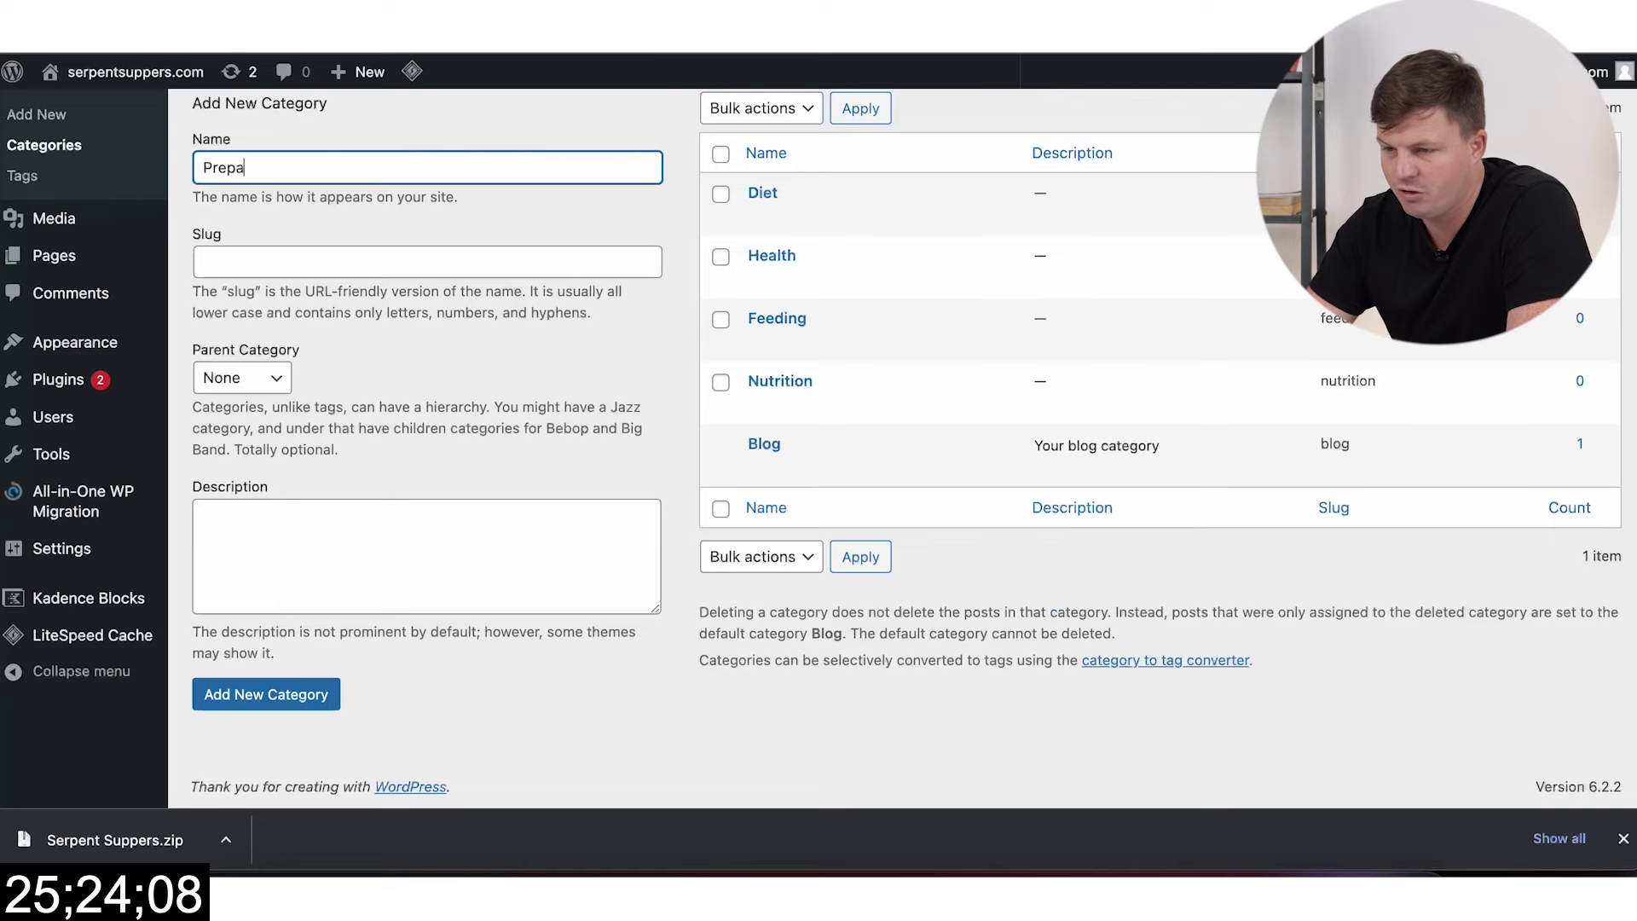
key(ctrl+Tab)
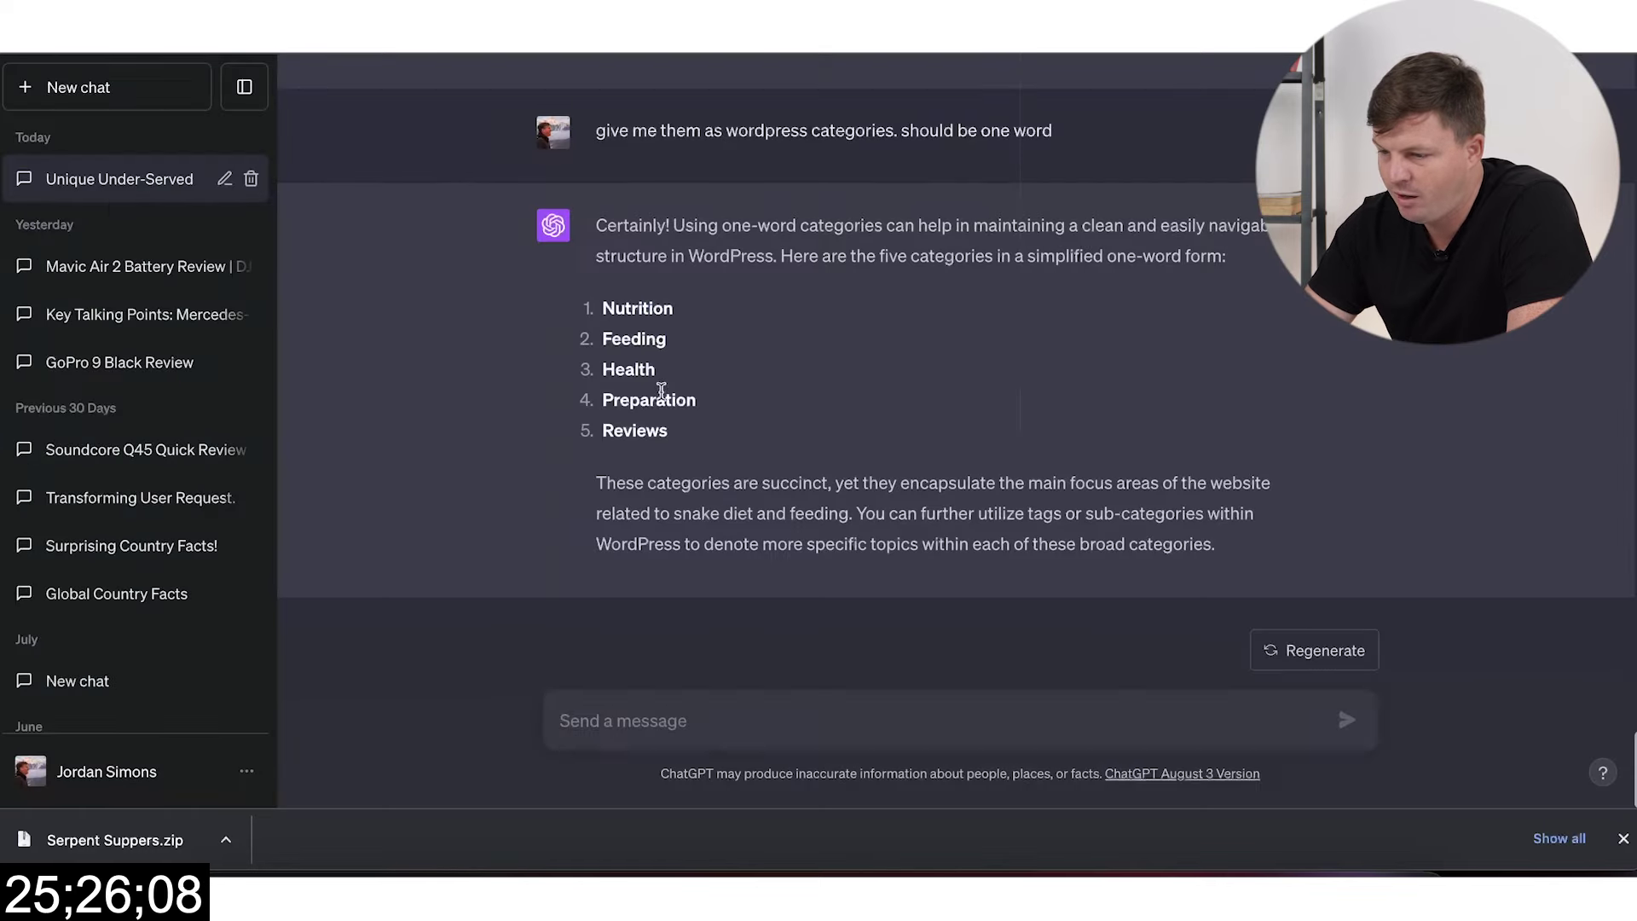
double_click(661, 397)
key(ctrl+shift+Tab)
double_click(376, 162)
key(ctrl+v)
click(376, 264)
key(ctrl+v)
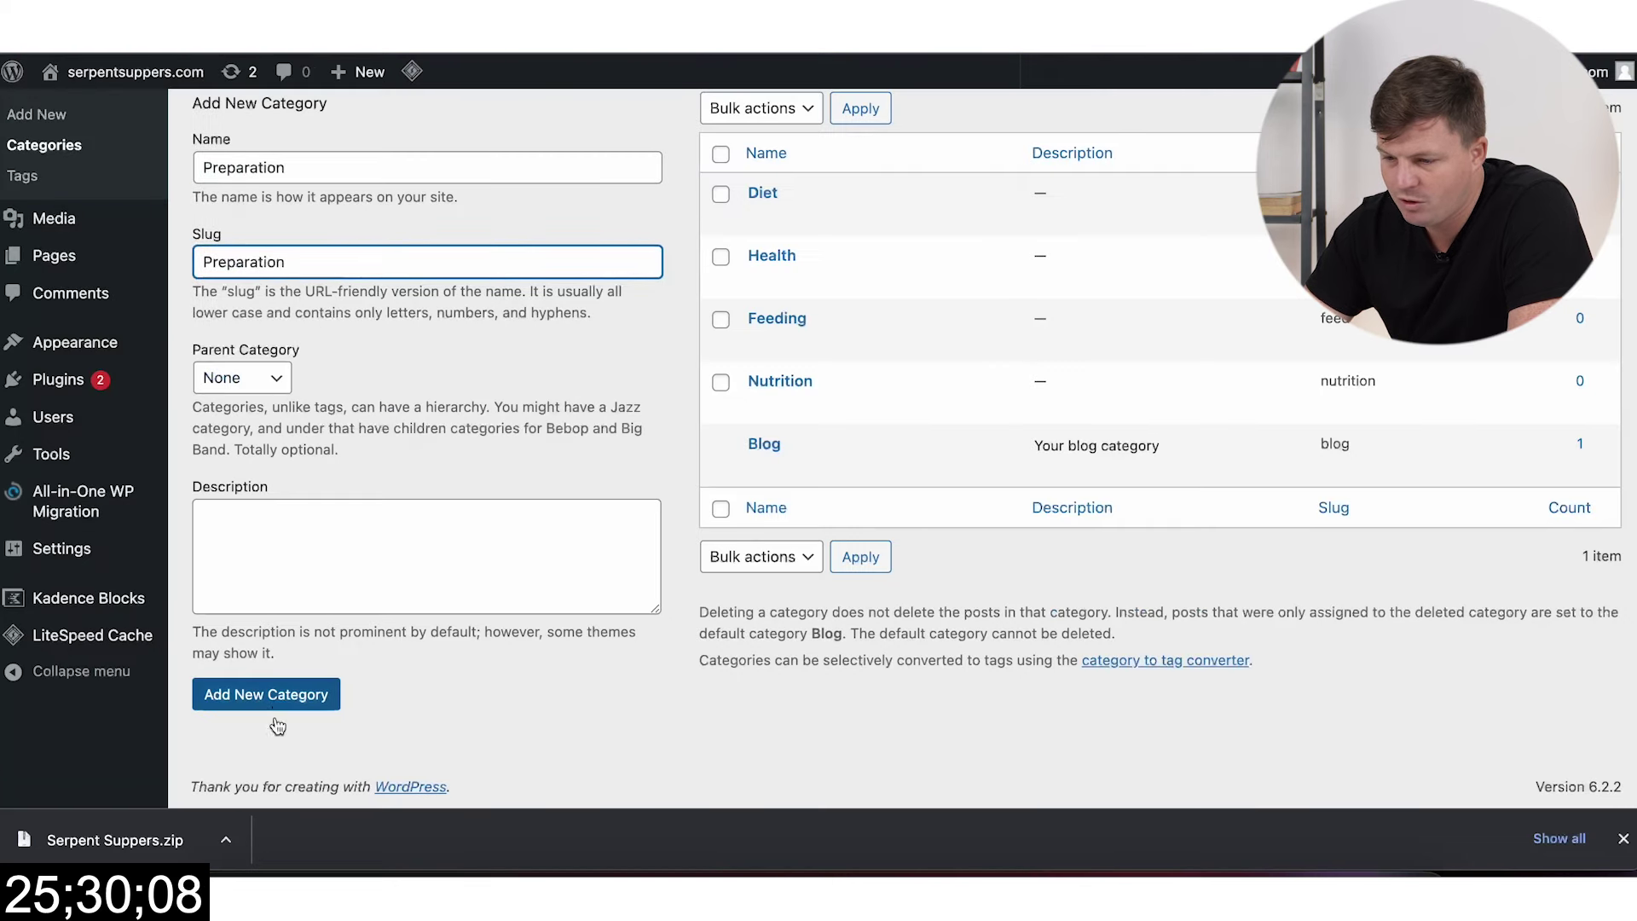
click(277, 694)
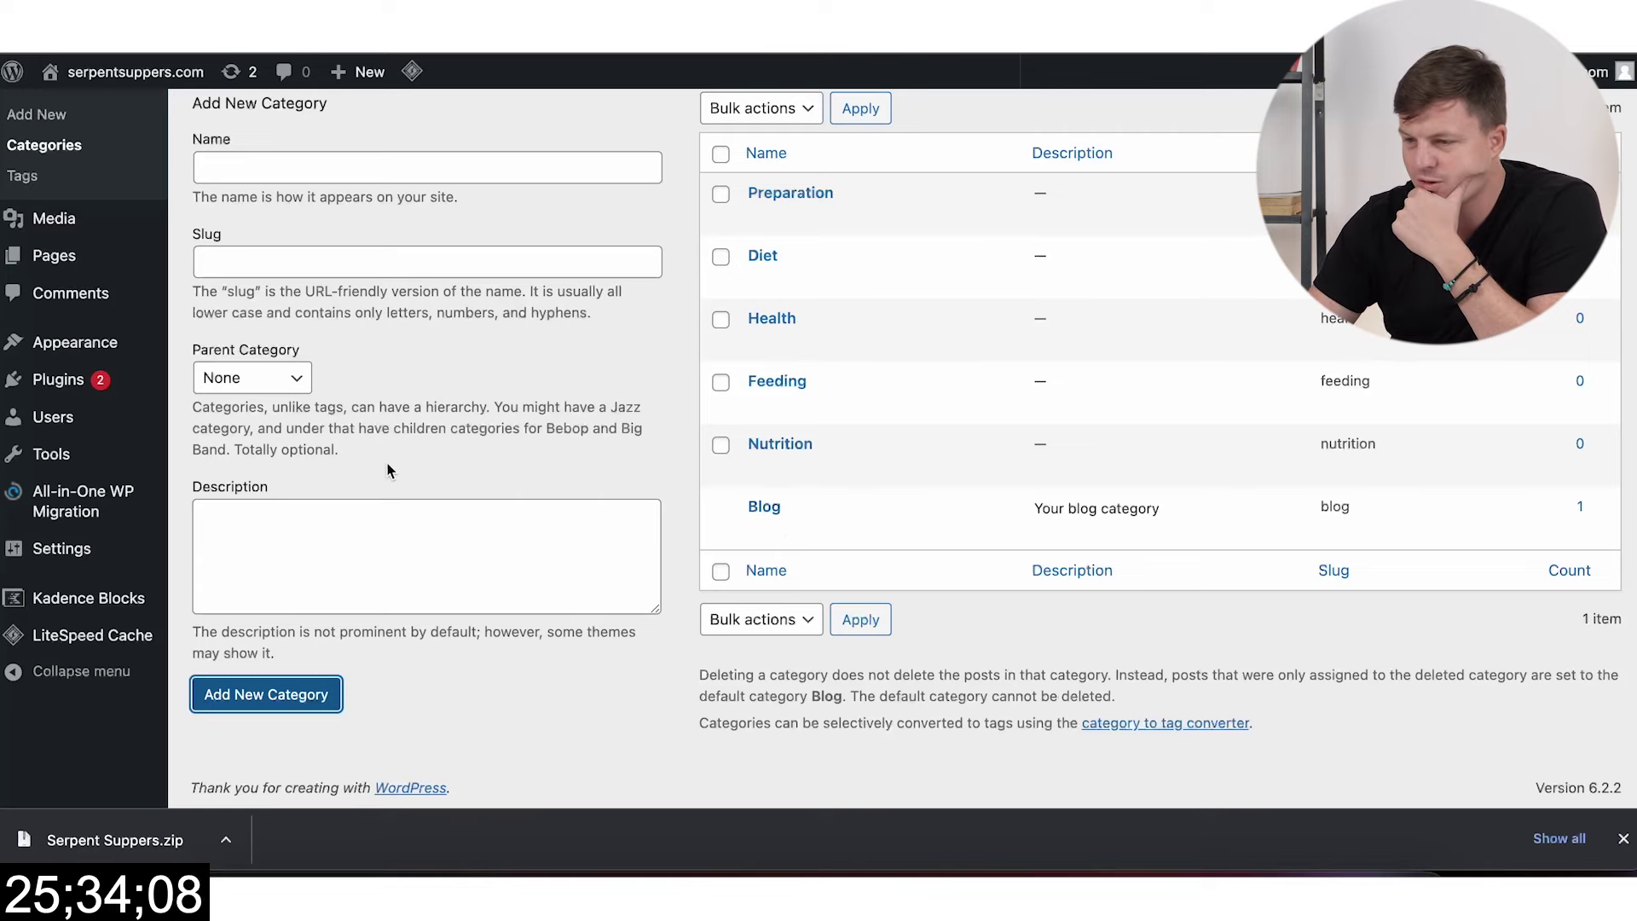
scroll(788, 460, up, 1)
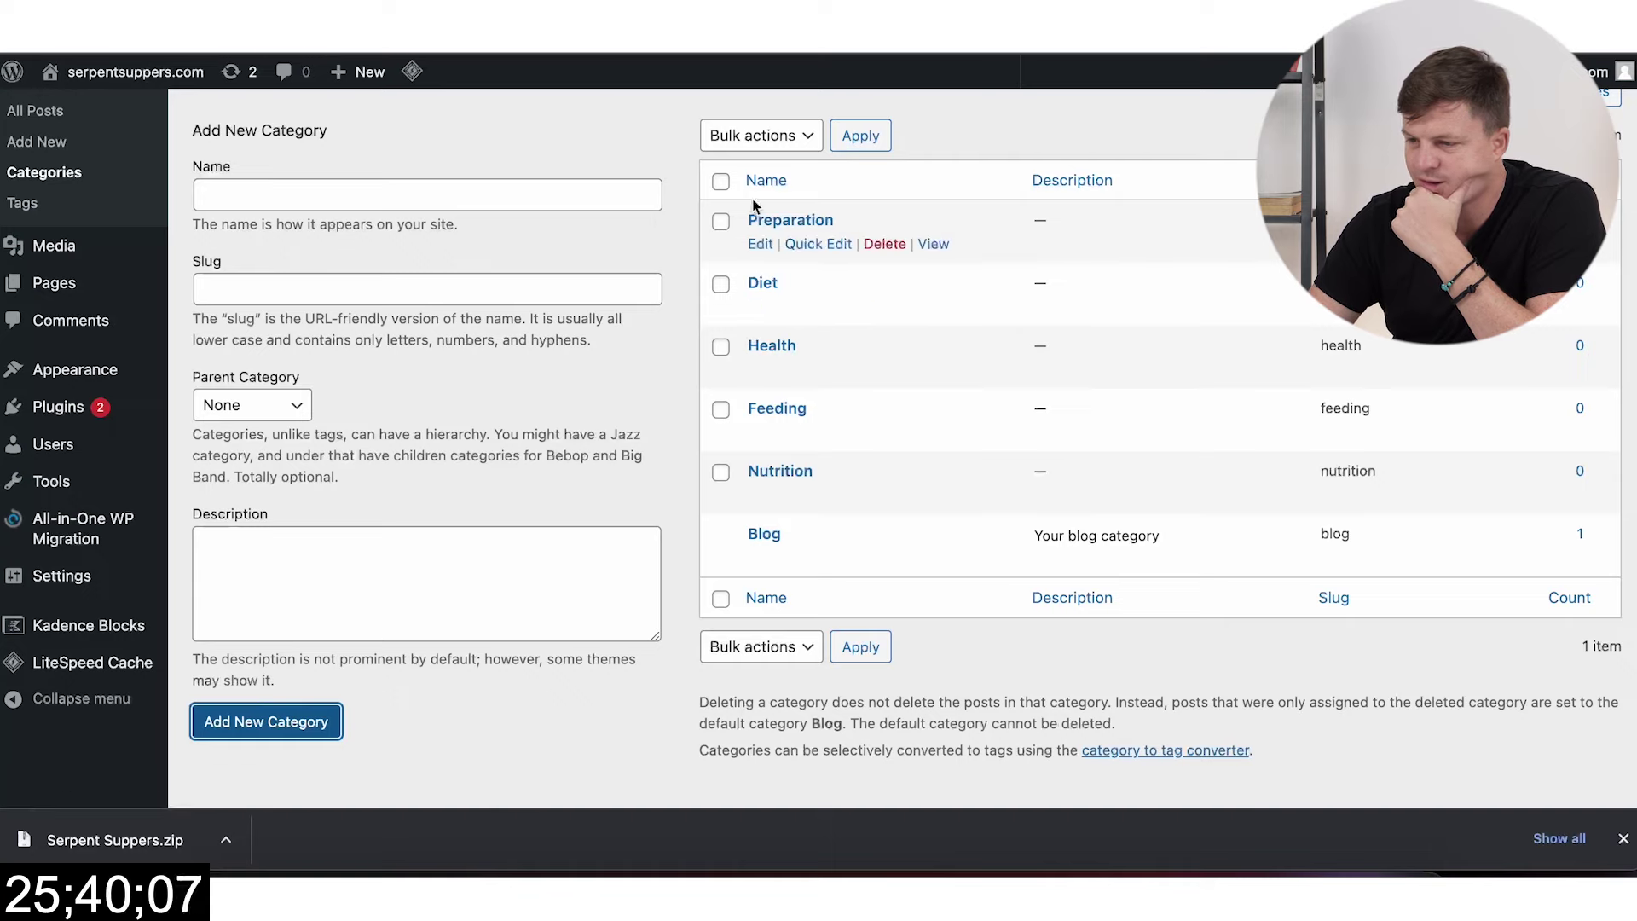
Step: Make Diet the default post category in Writing settings and save
mouse_move(104, 389)
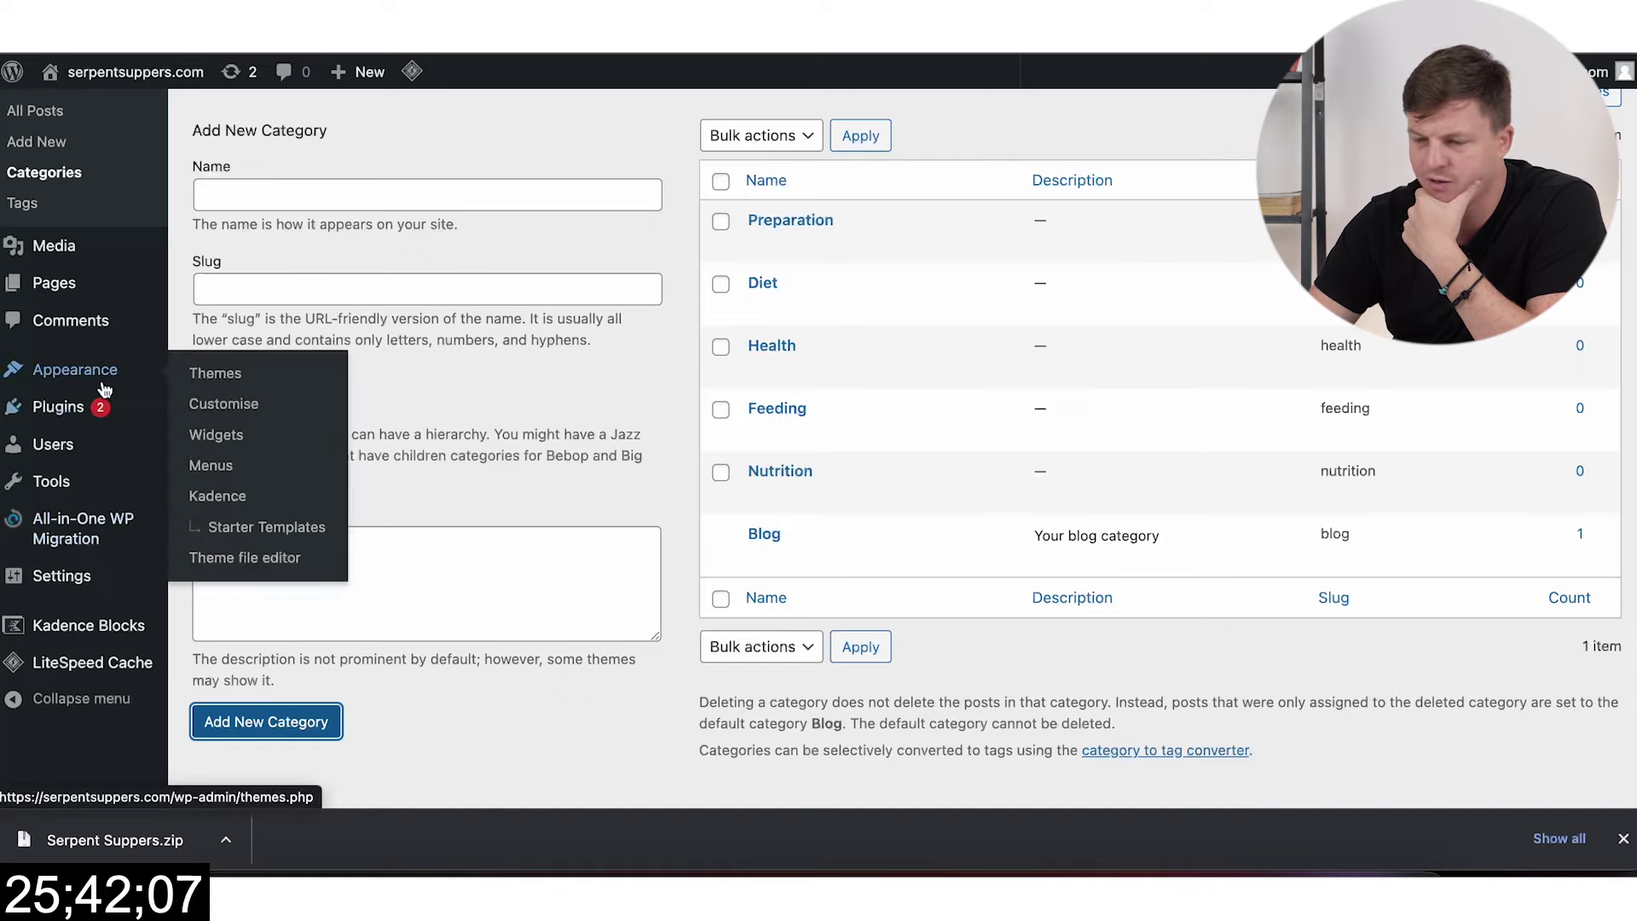
mouse_move(76, 576)
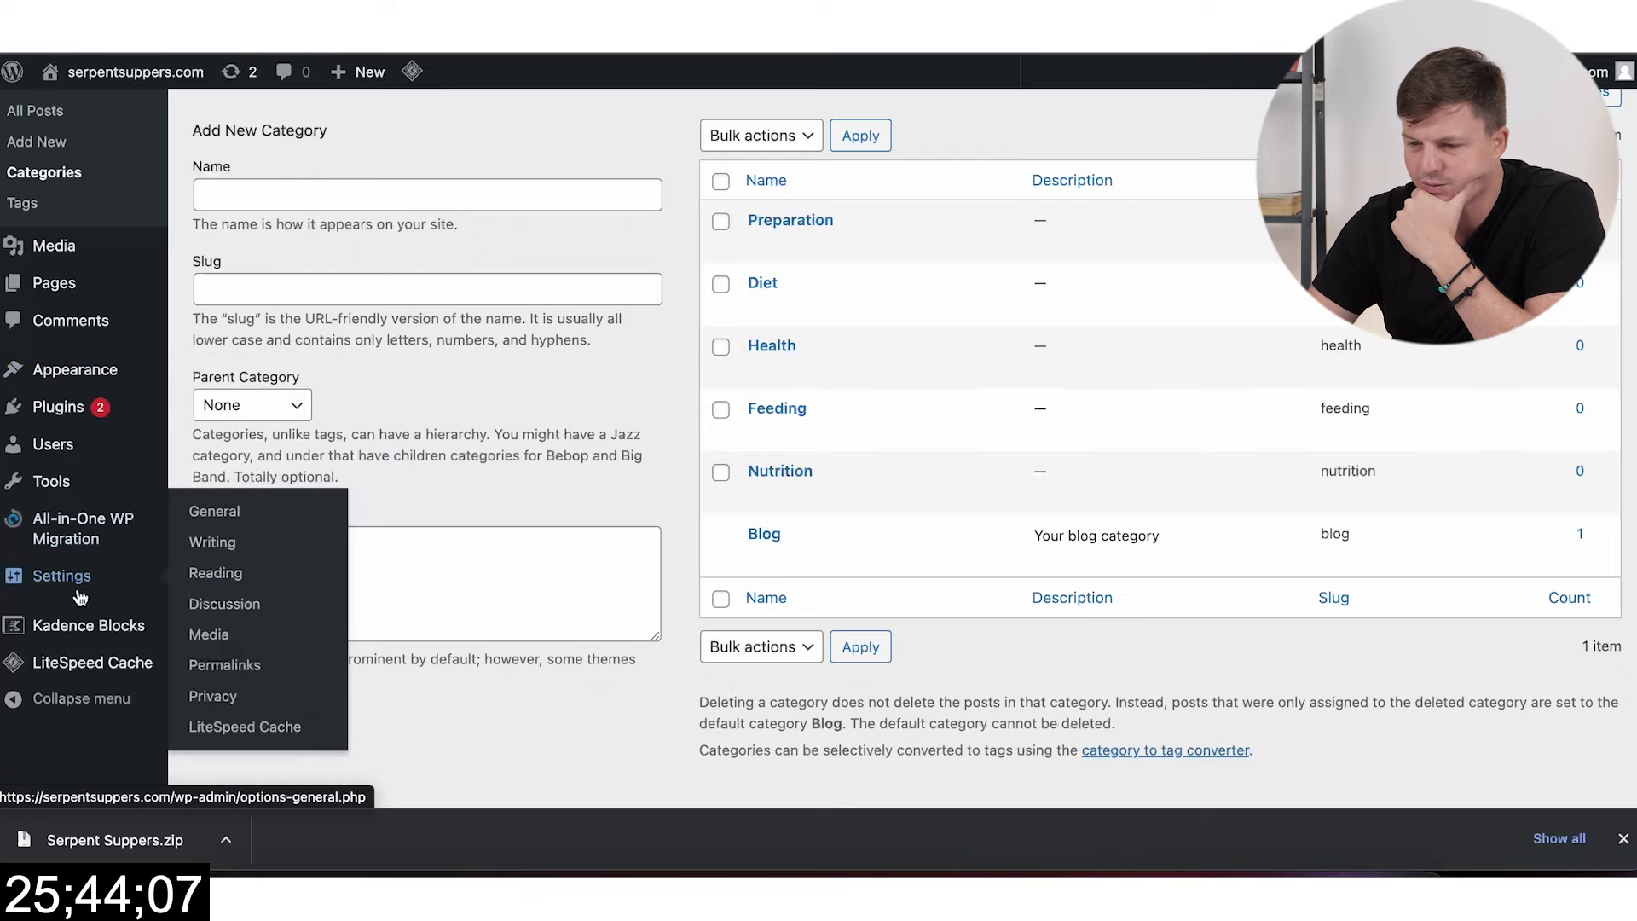
click(242, 548)
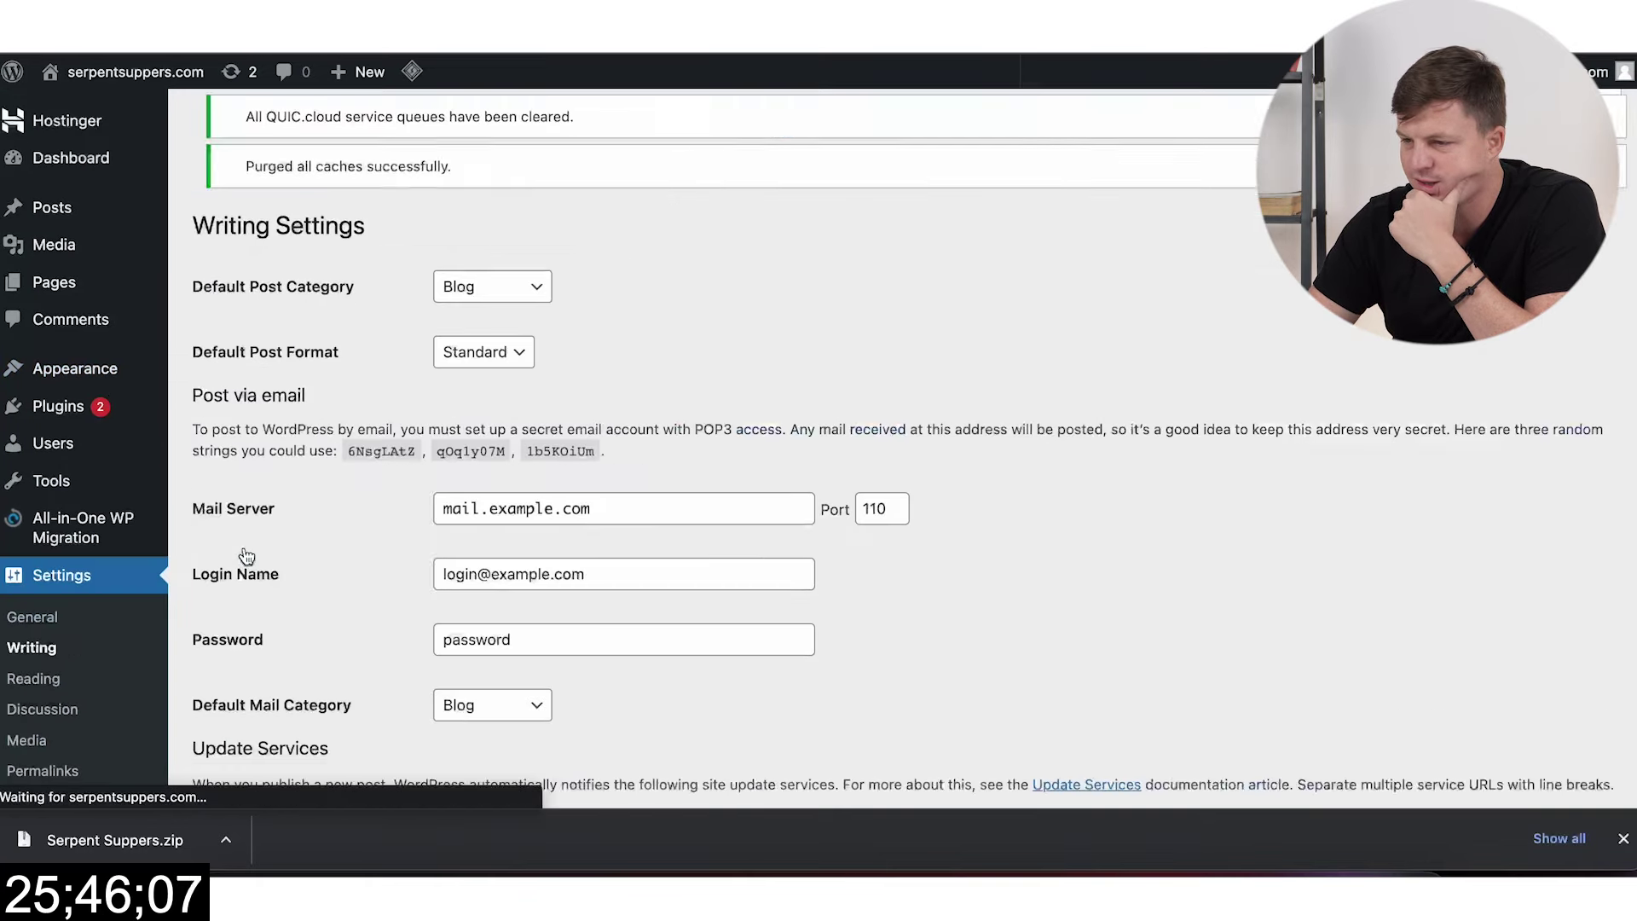
click(529, 307)
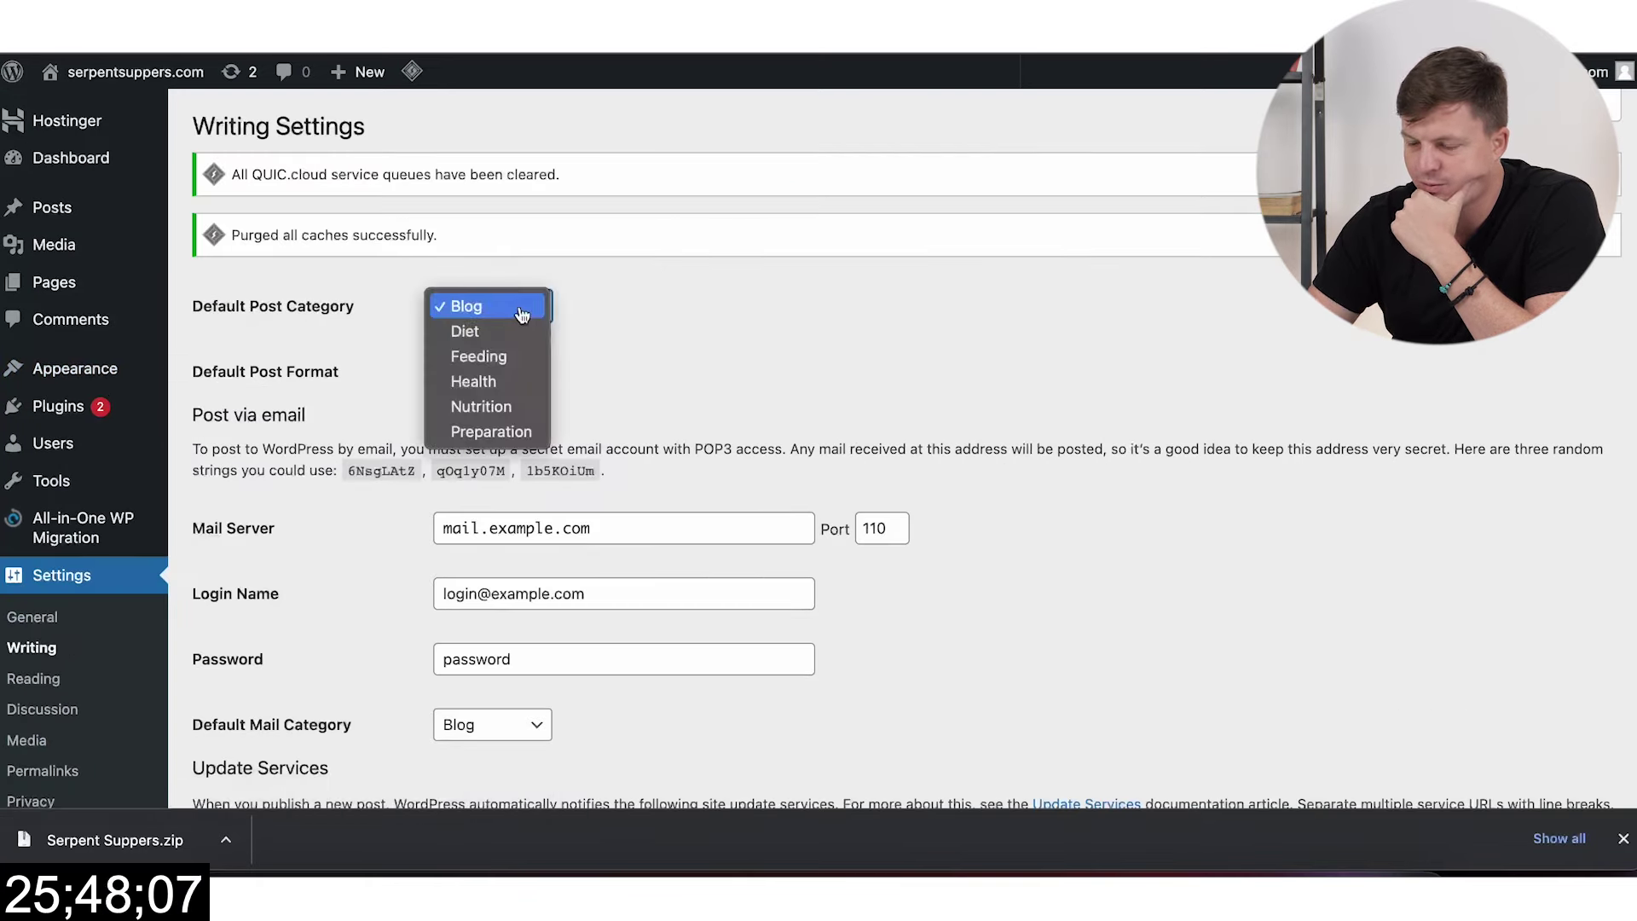
click(503, 335)
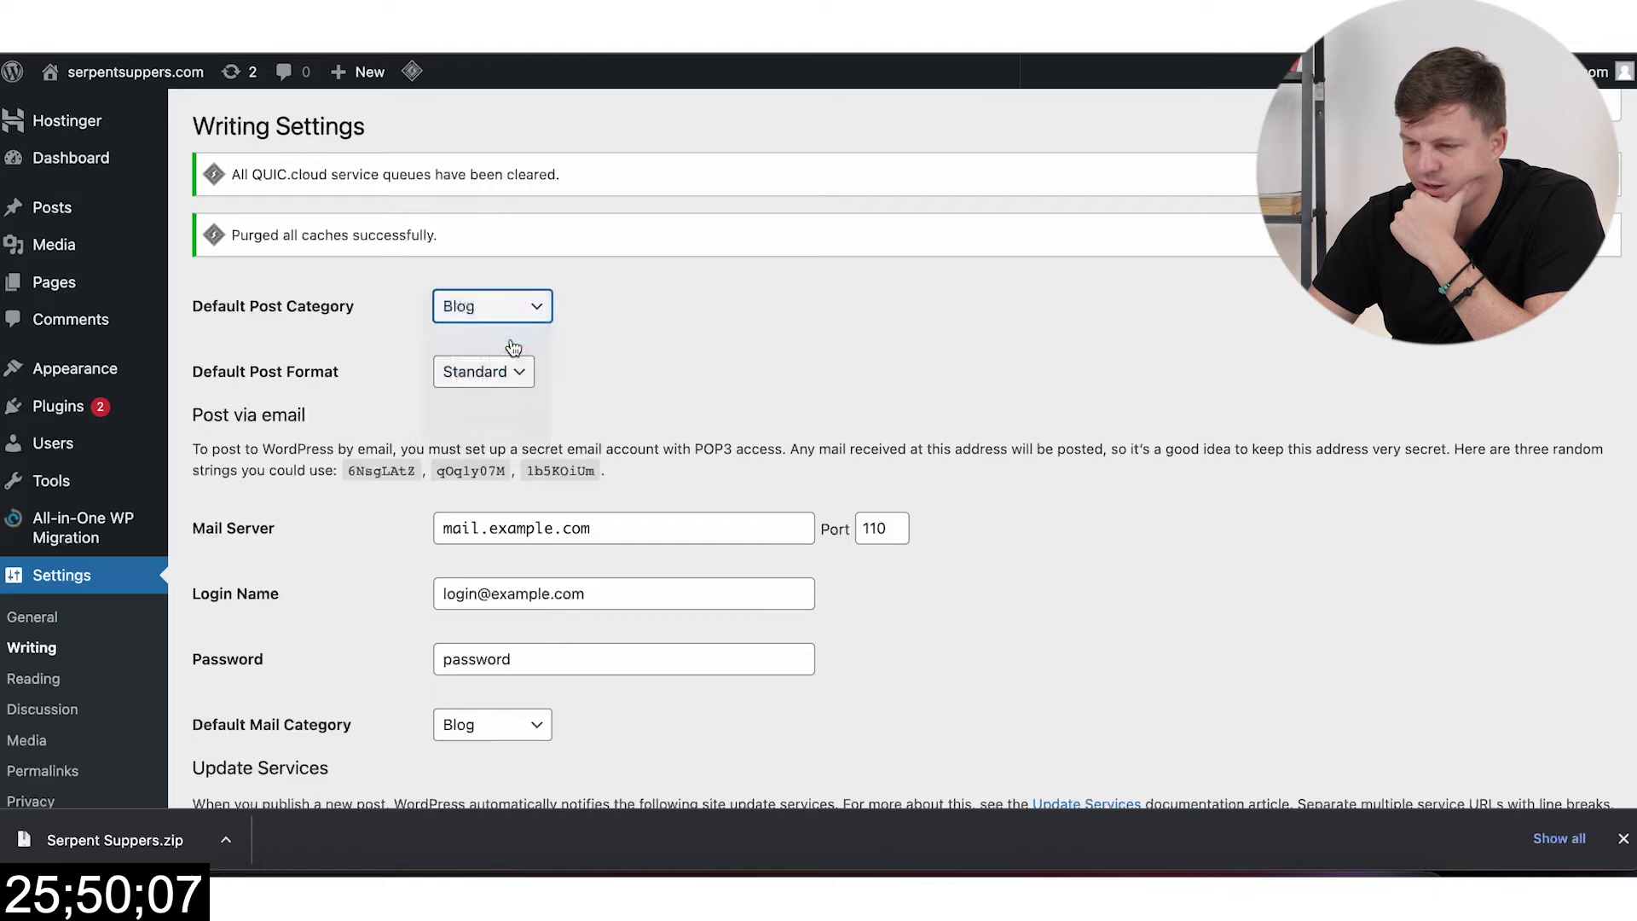
scroll(457, 551, down, 5)
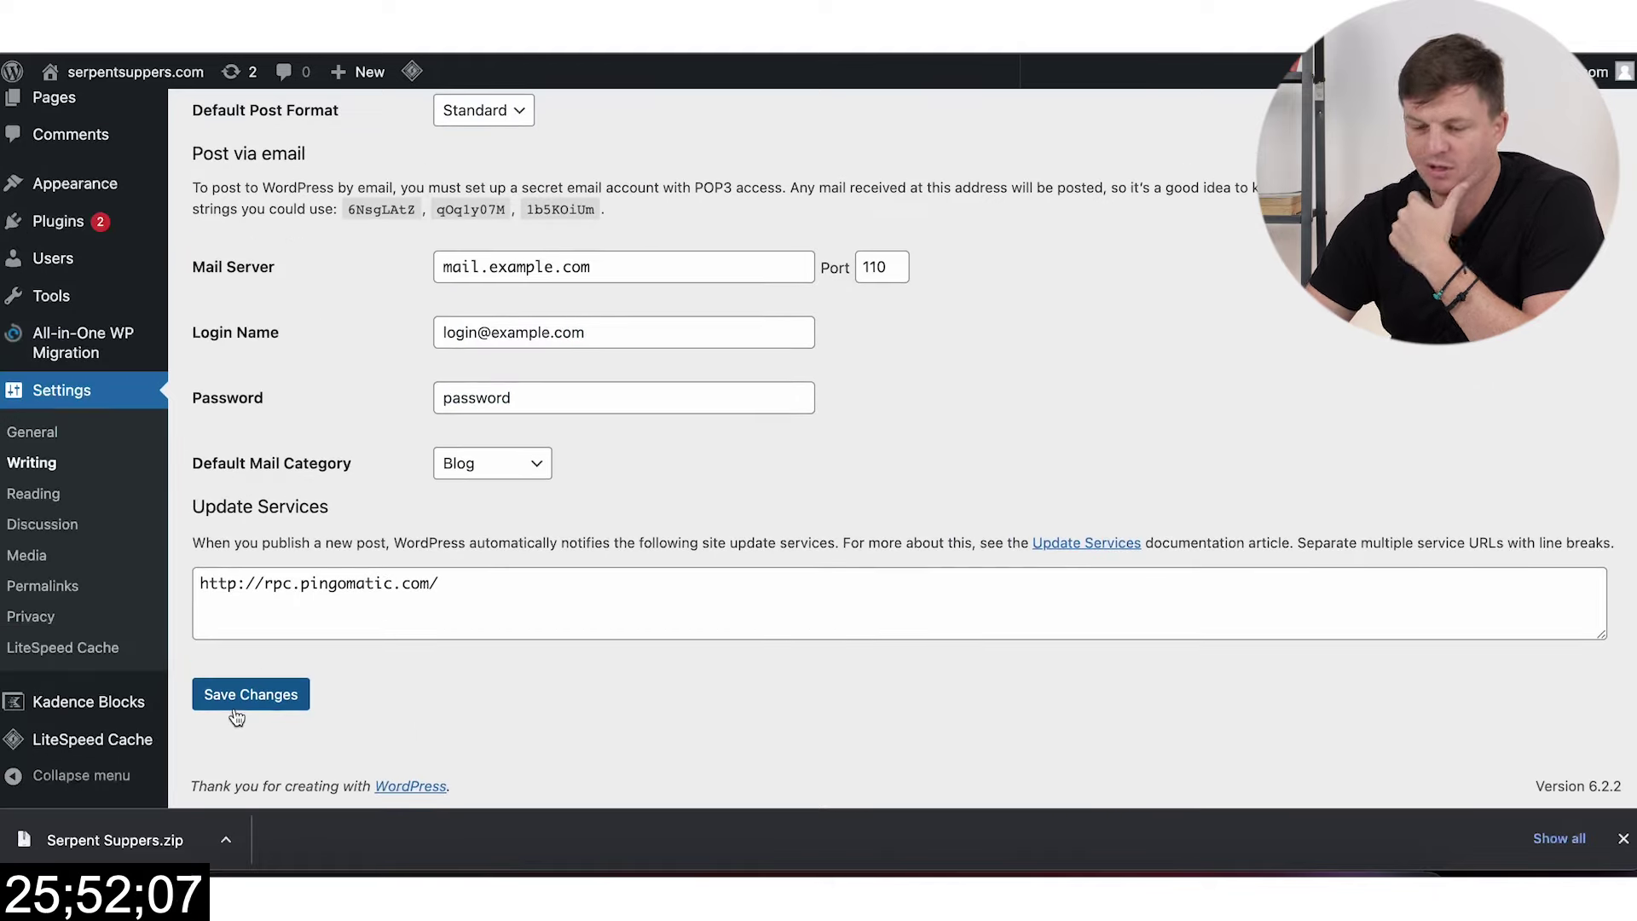
click(237, 715)
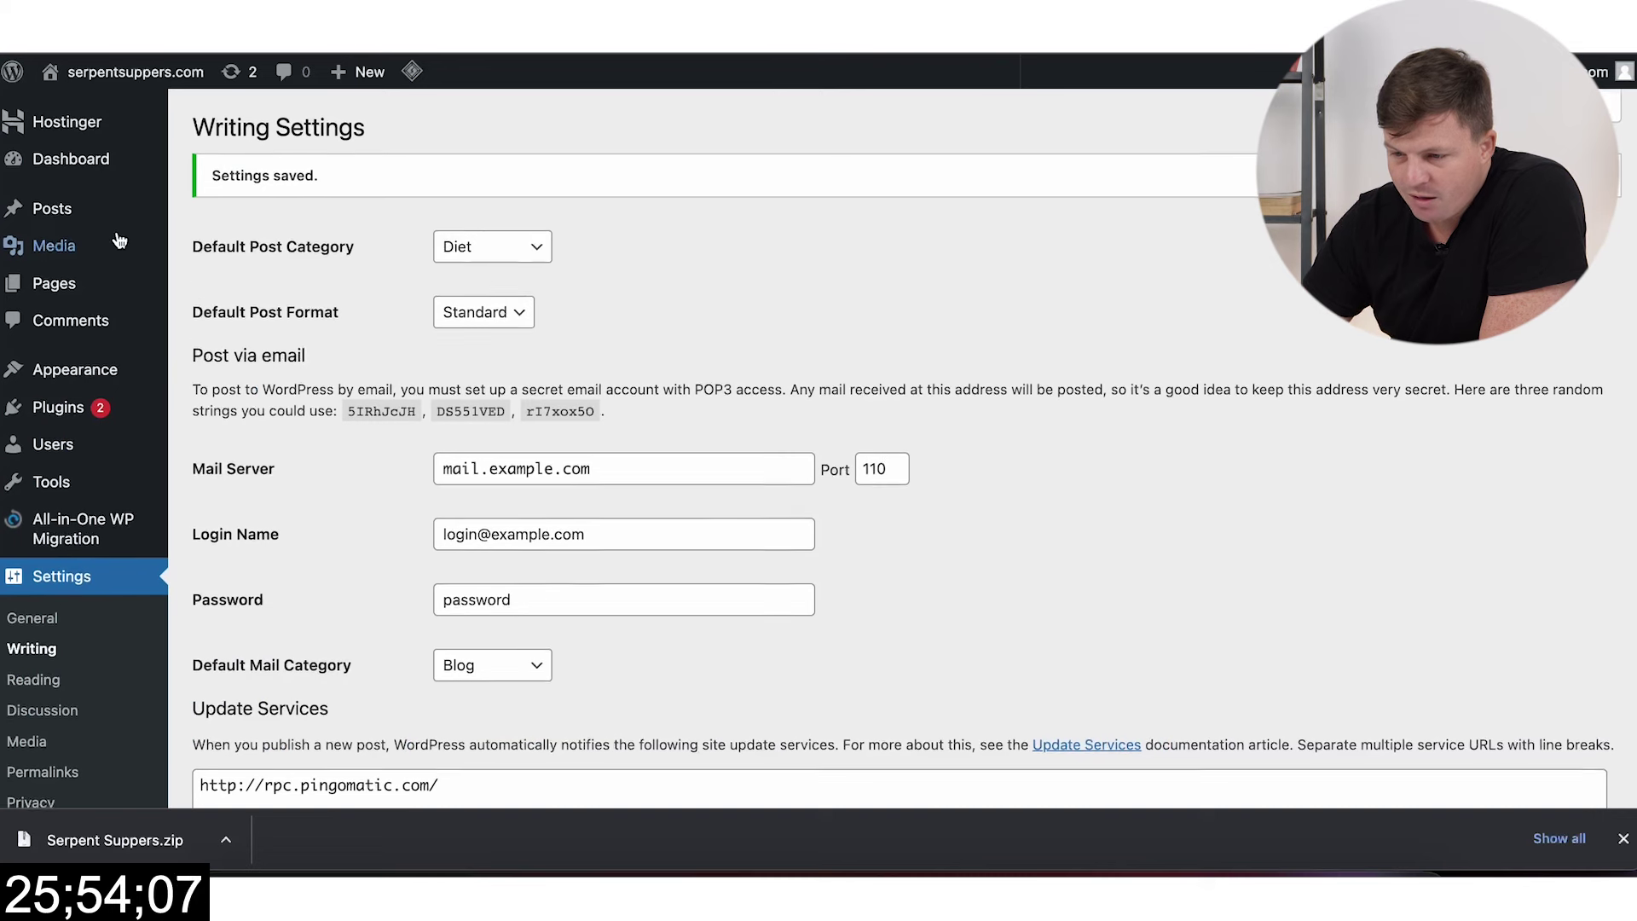
Step: Permanently delete the Blog category
mouse_move(51, 209)
click(214, 271)
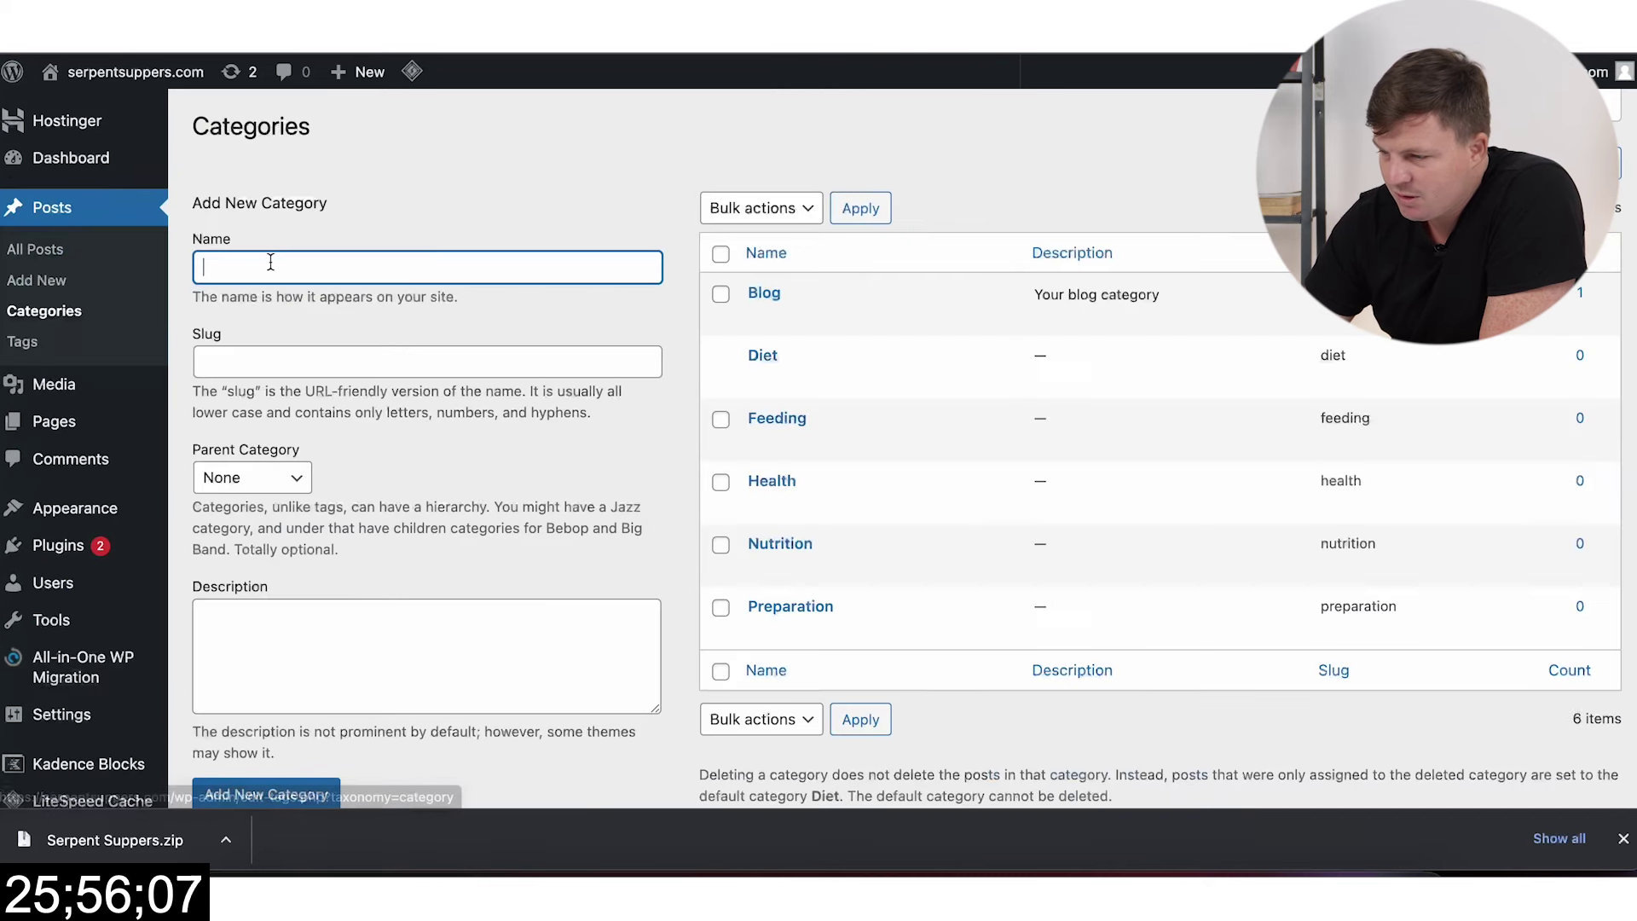
click(726, 299)
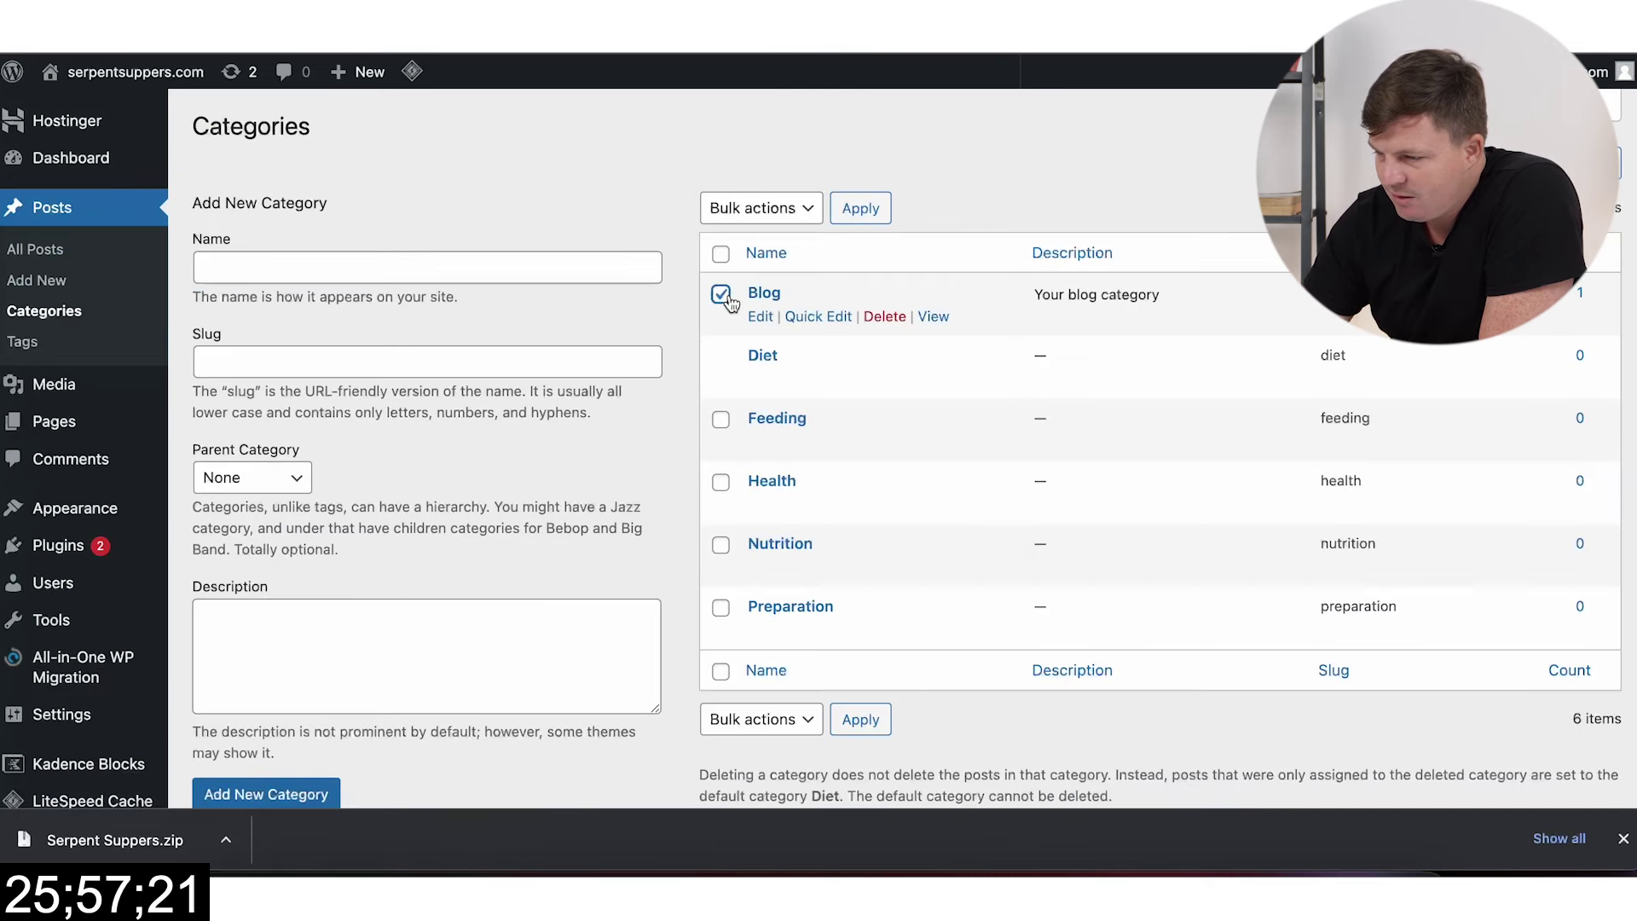
click(876, 324)
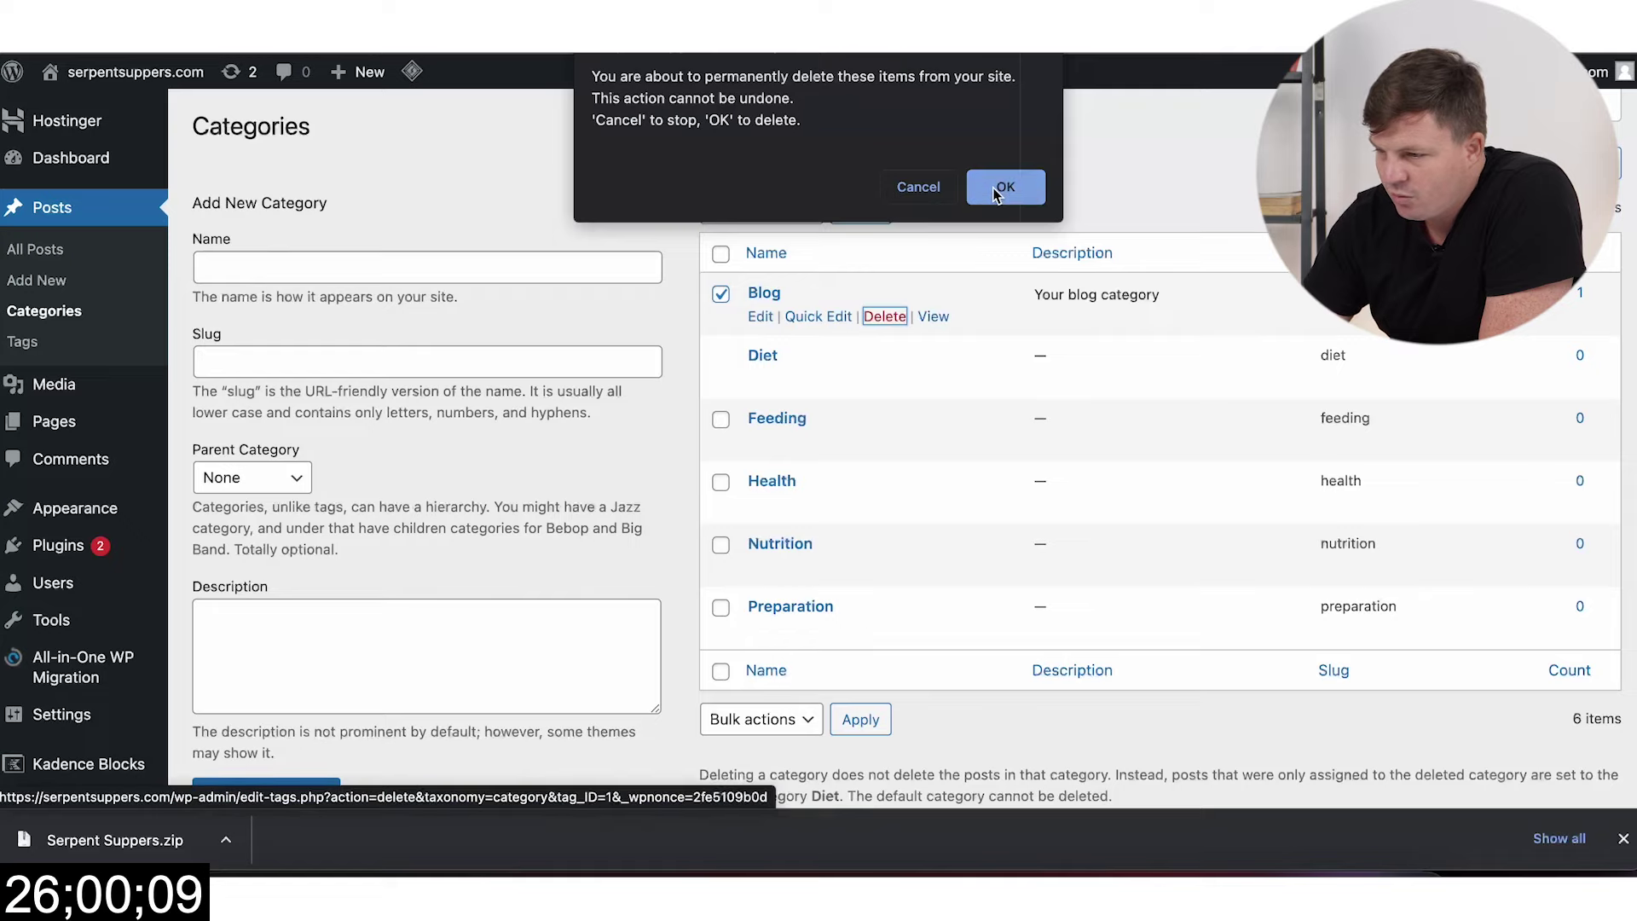
click(1006, 187)
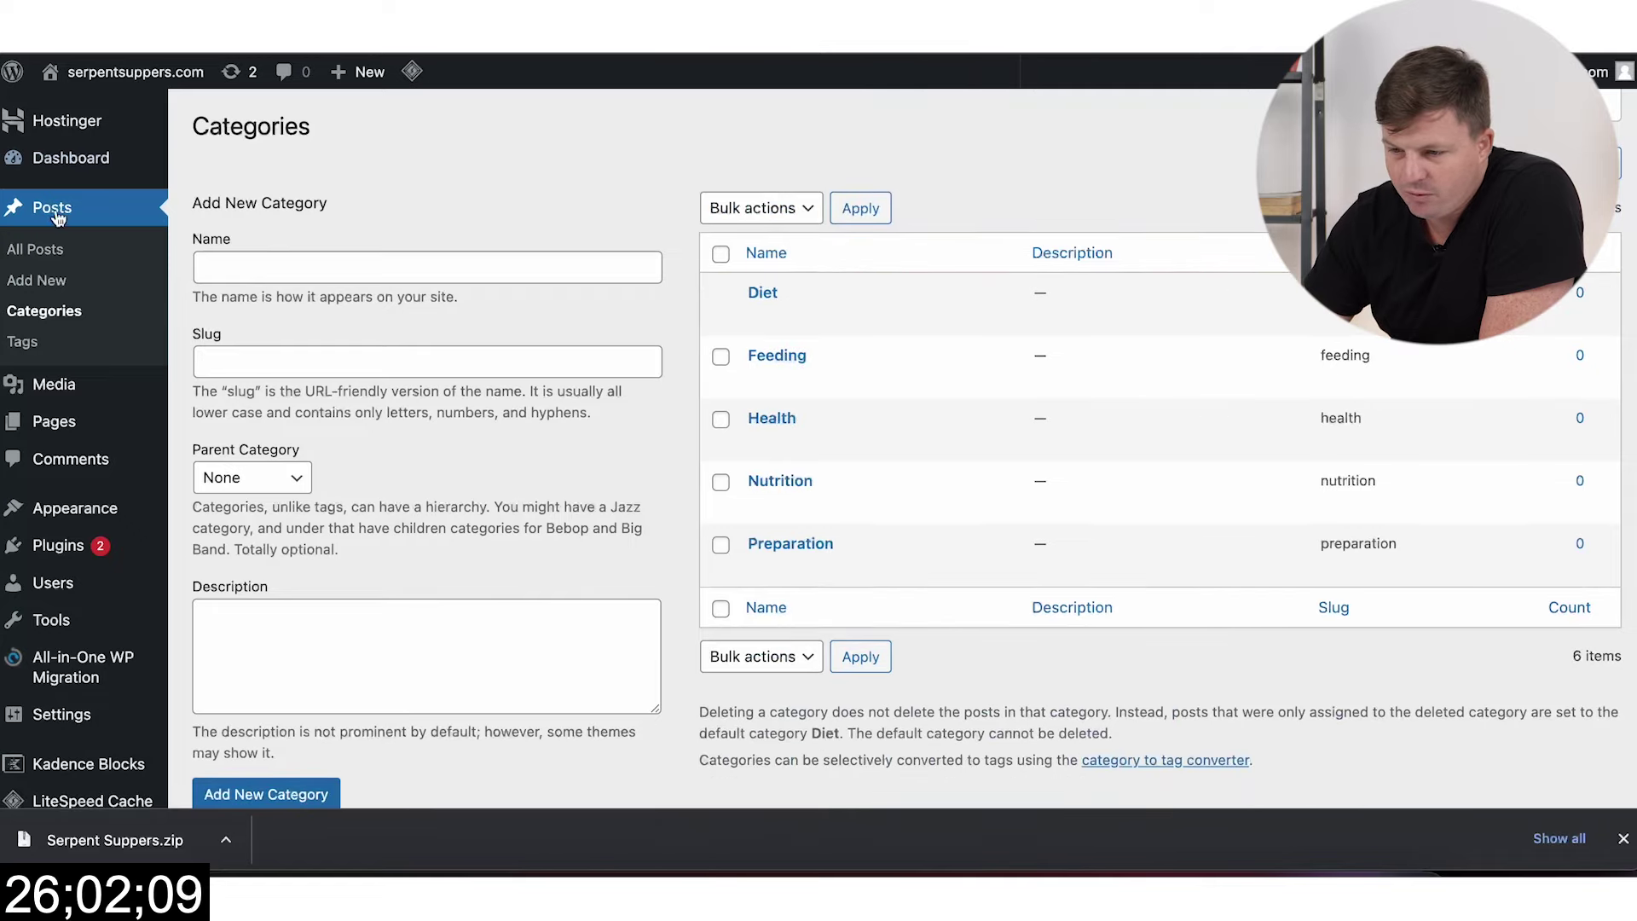
Step: Review the All Posts list showing the 12 posts filed under Diet
click(41, 250)
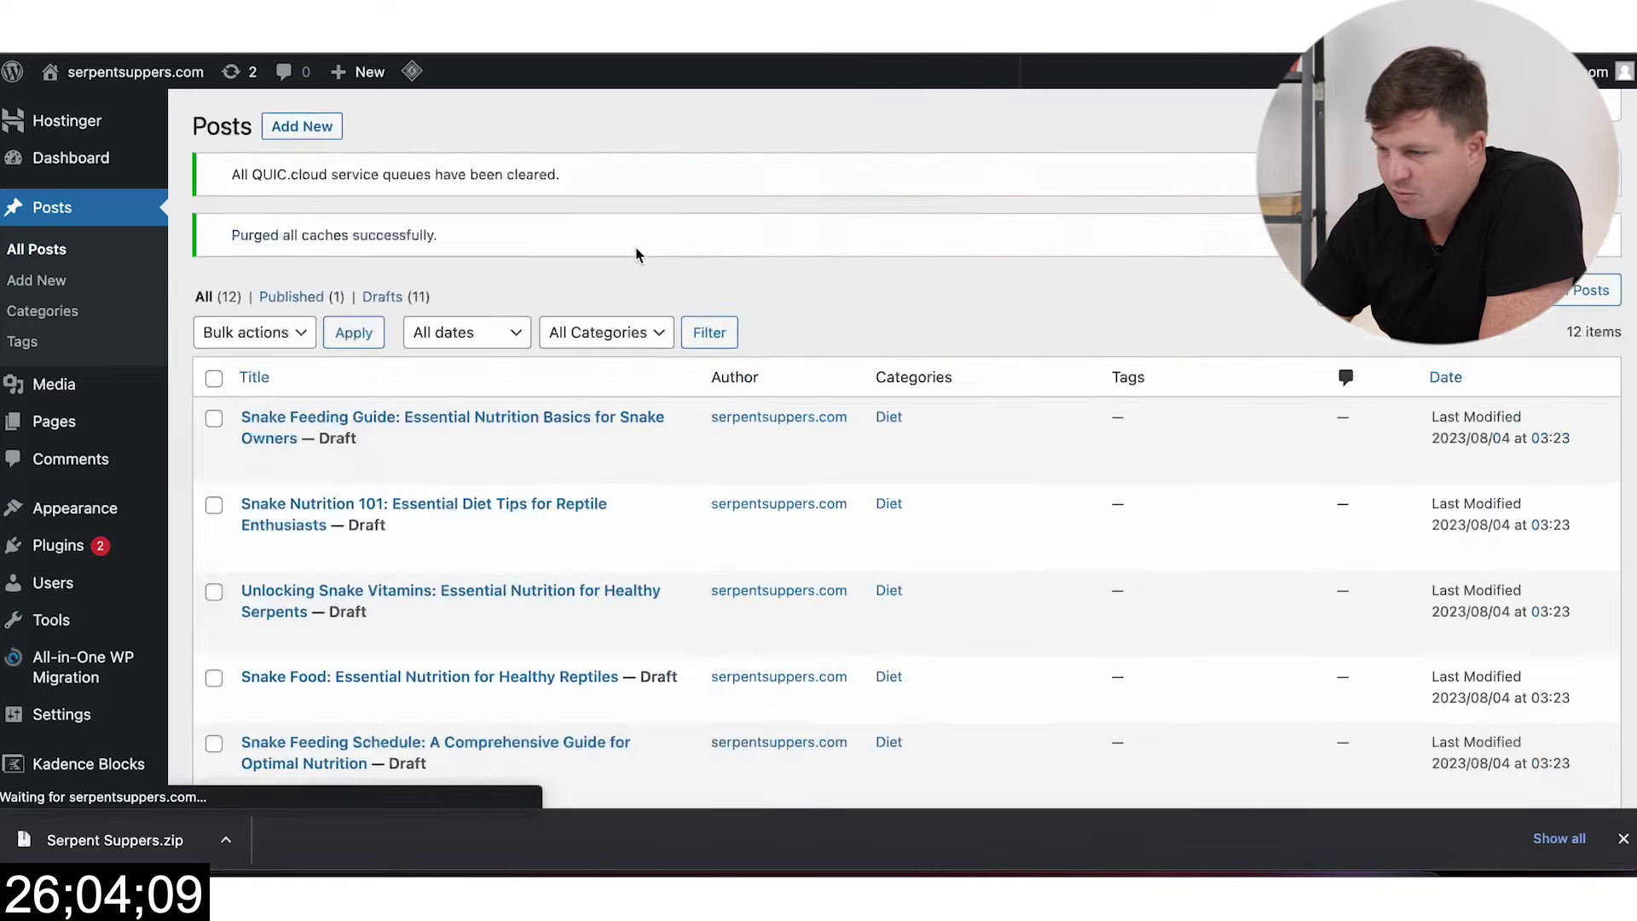
scroll(829, 387, down, 7)
scroll(920, 307, up, 5)
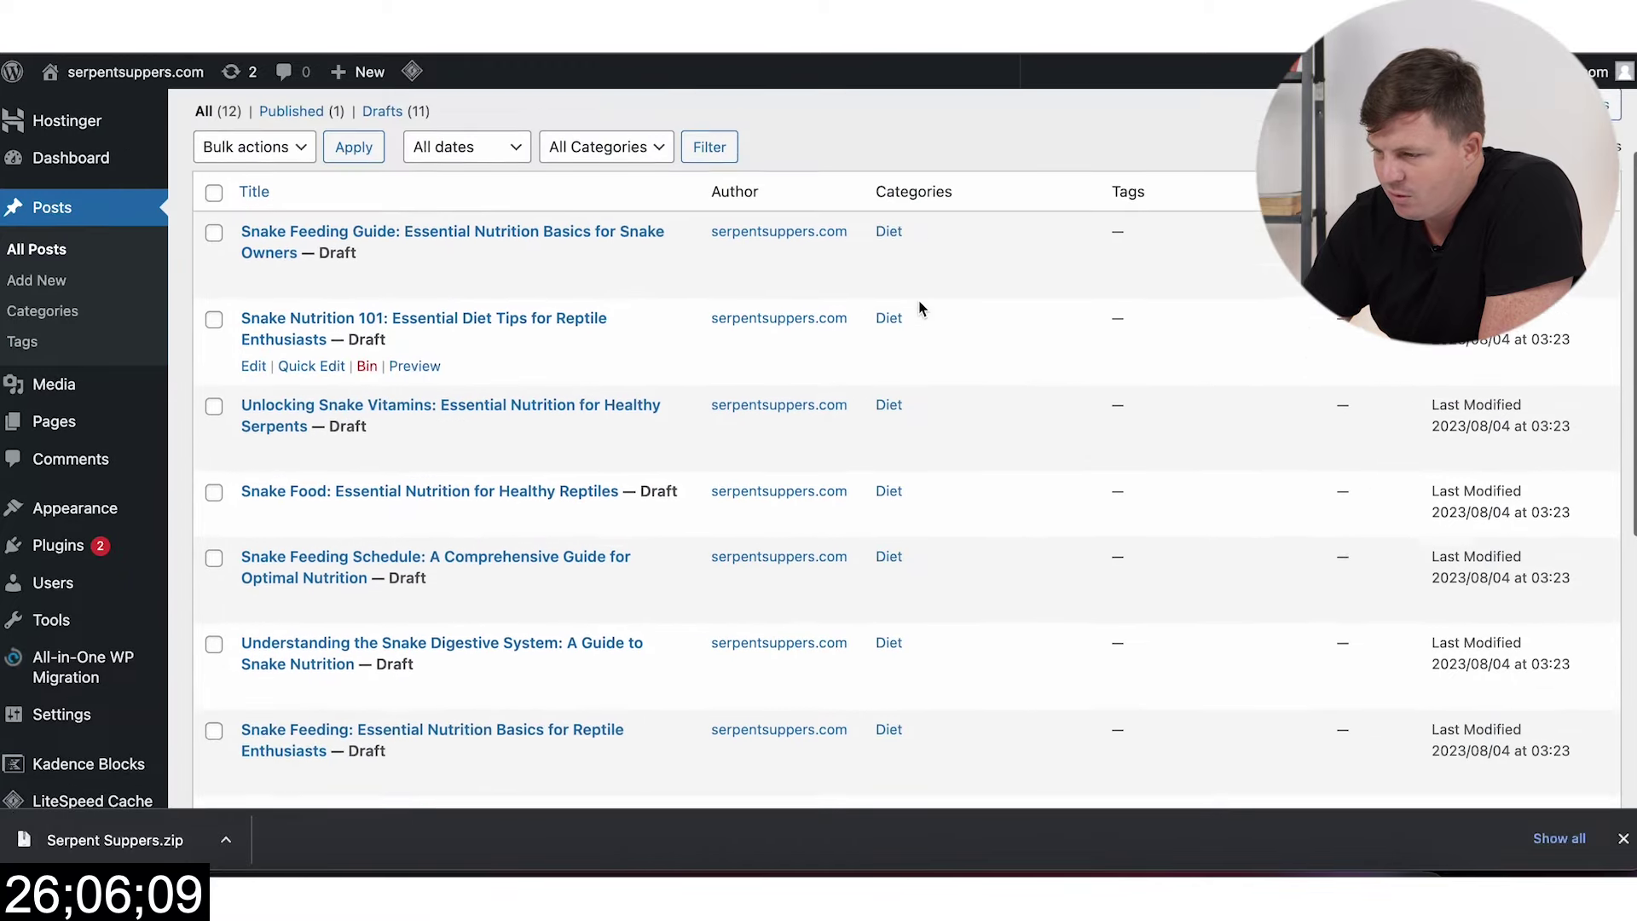
scroll(979, 500, down, 8)
scroll(977, 496, up, 10)
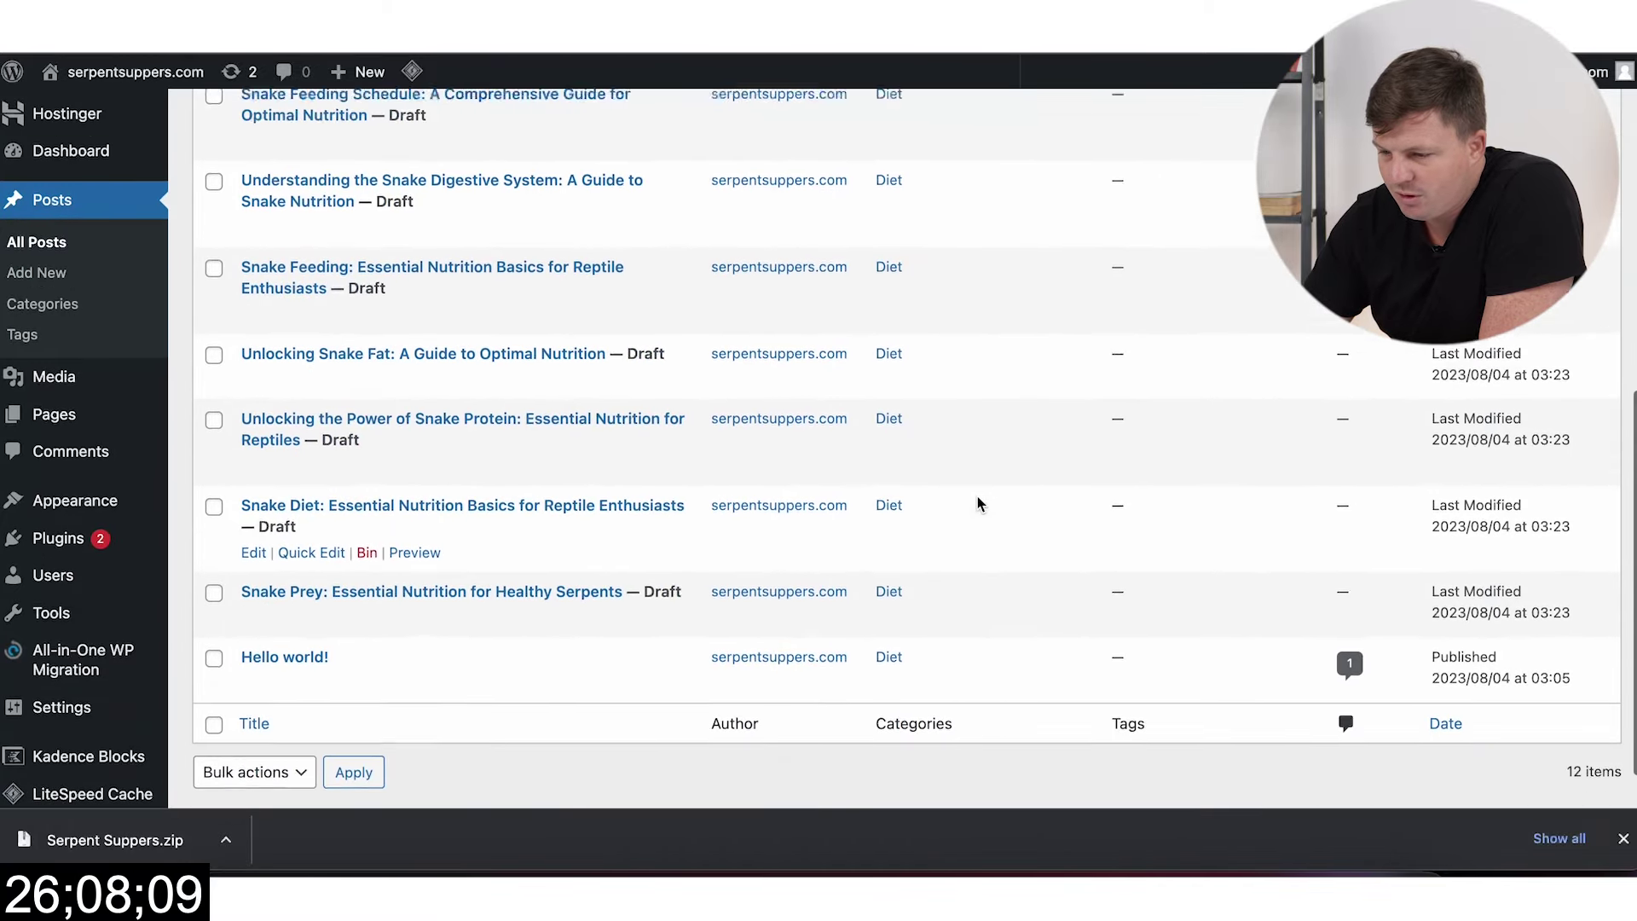
scroll(952, 520, down, 2)
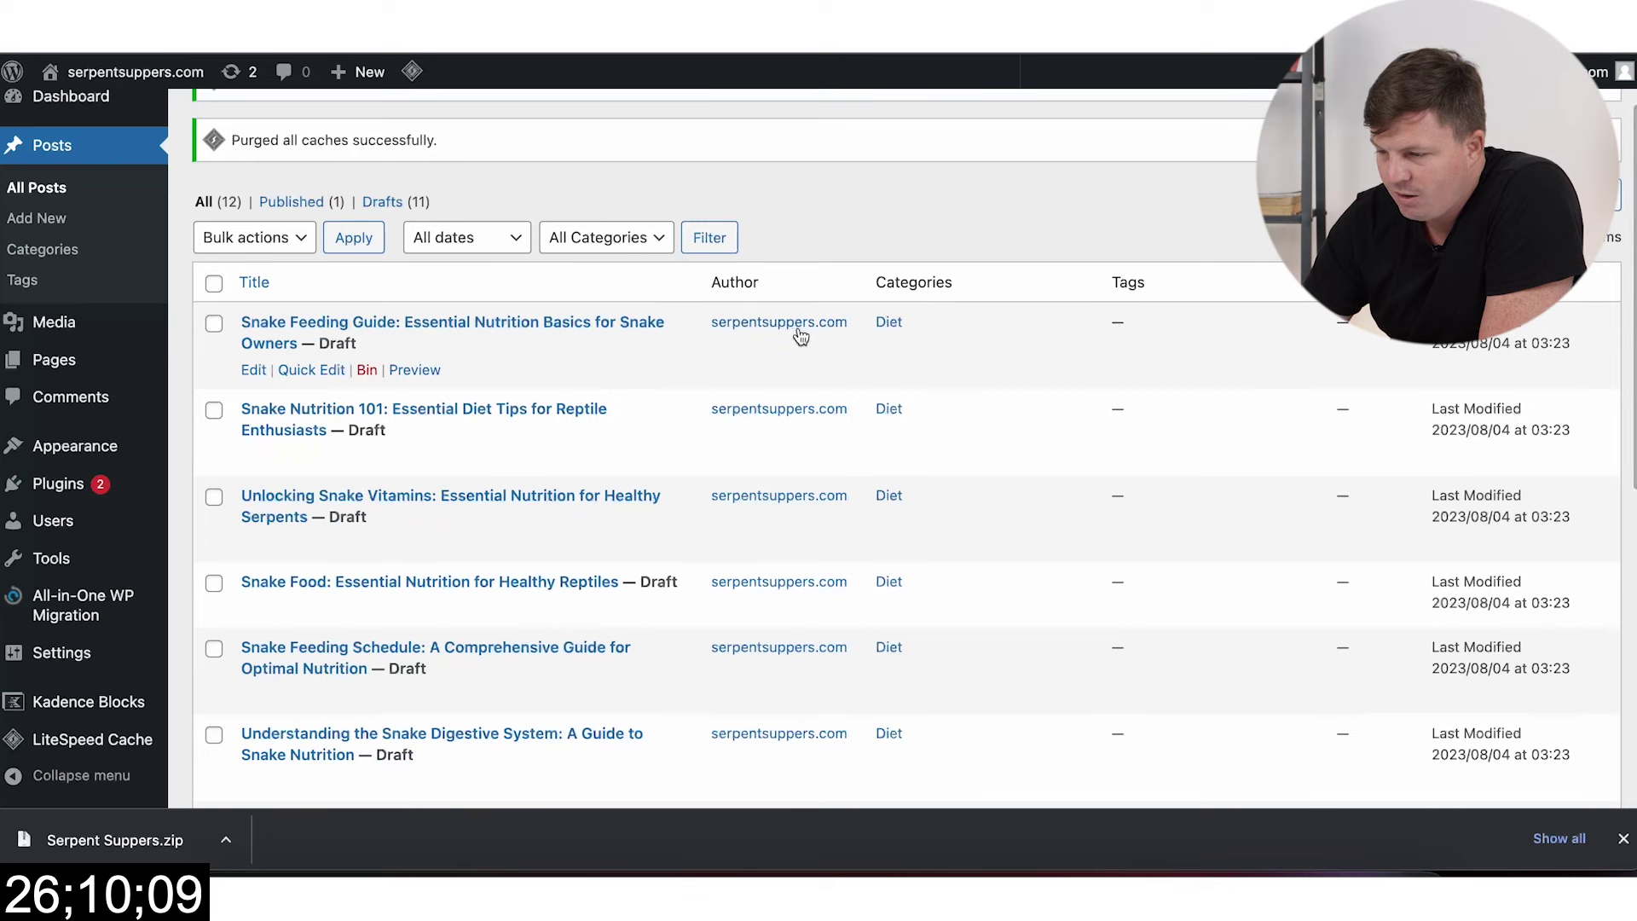
scroll(812, 353, down, 2)
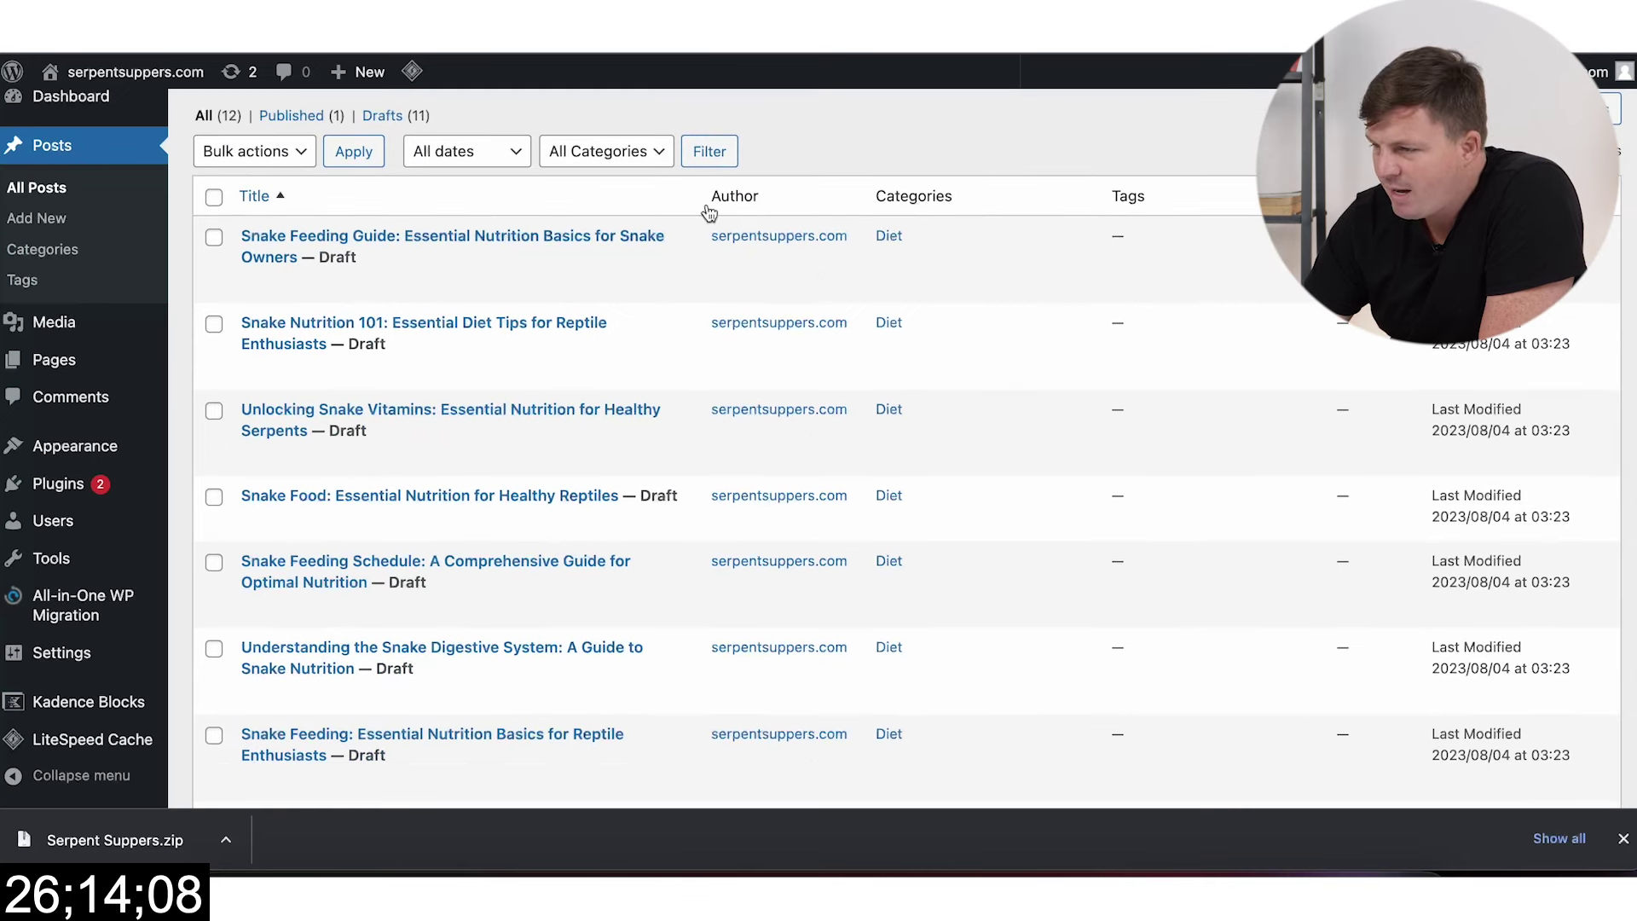
Step: Install and activate the Quick Featured Images plugin from Plugins > Add New
click(54, 492)
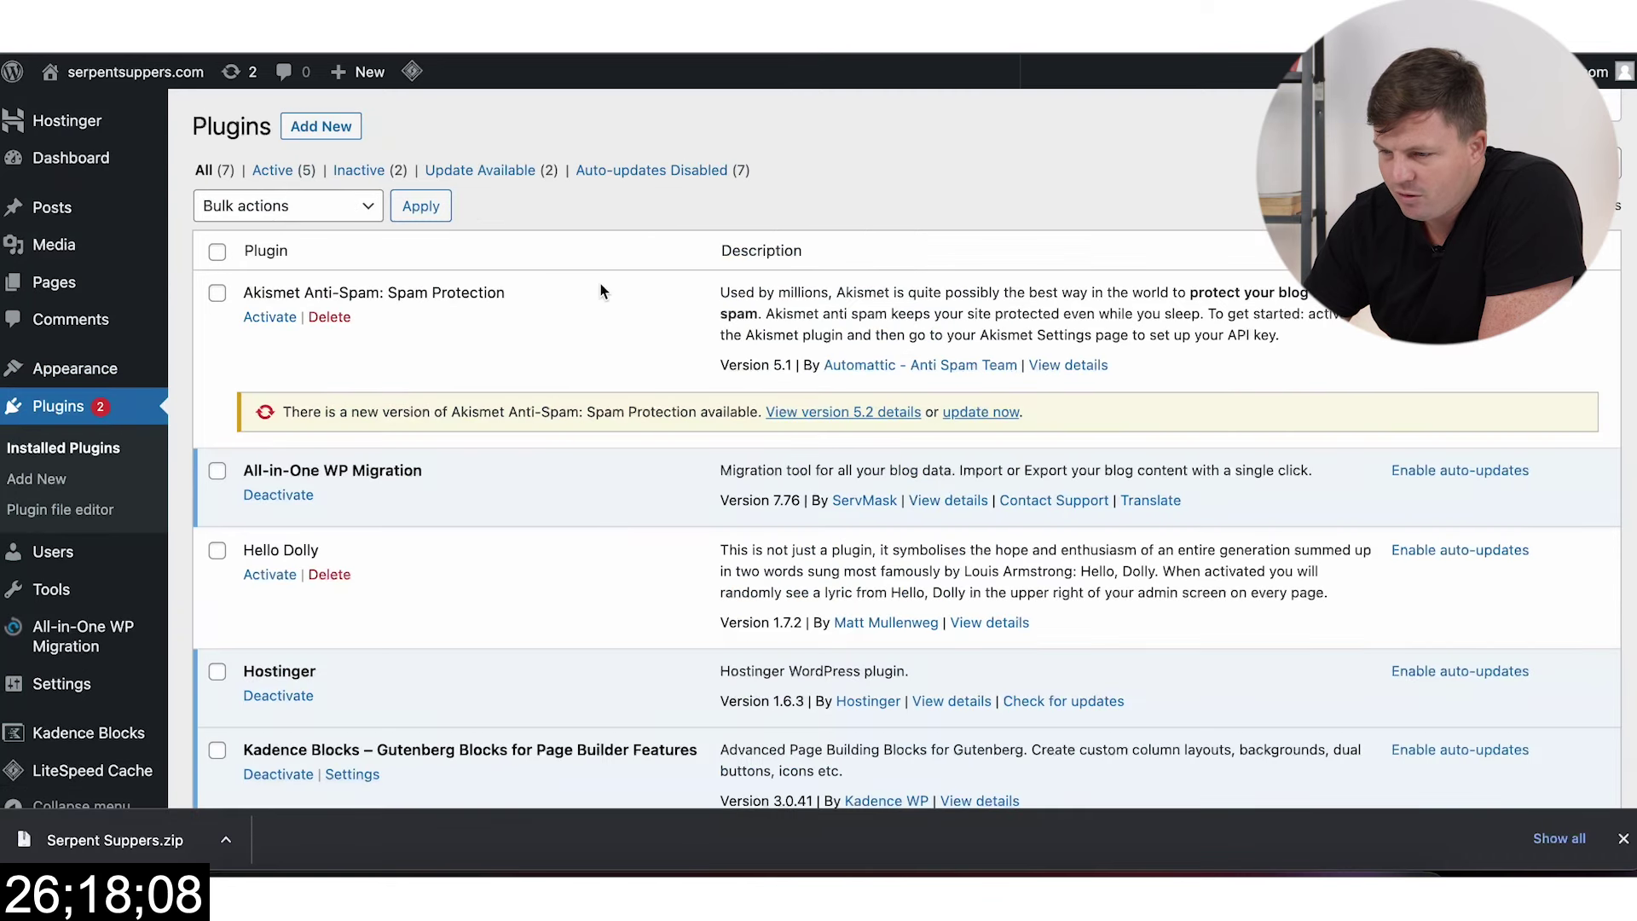
click(322, 126)
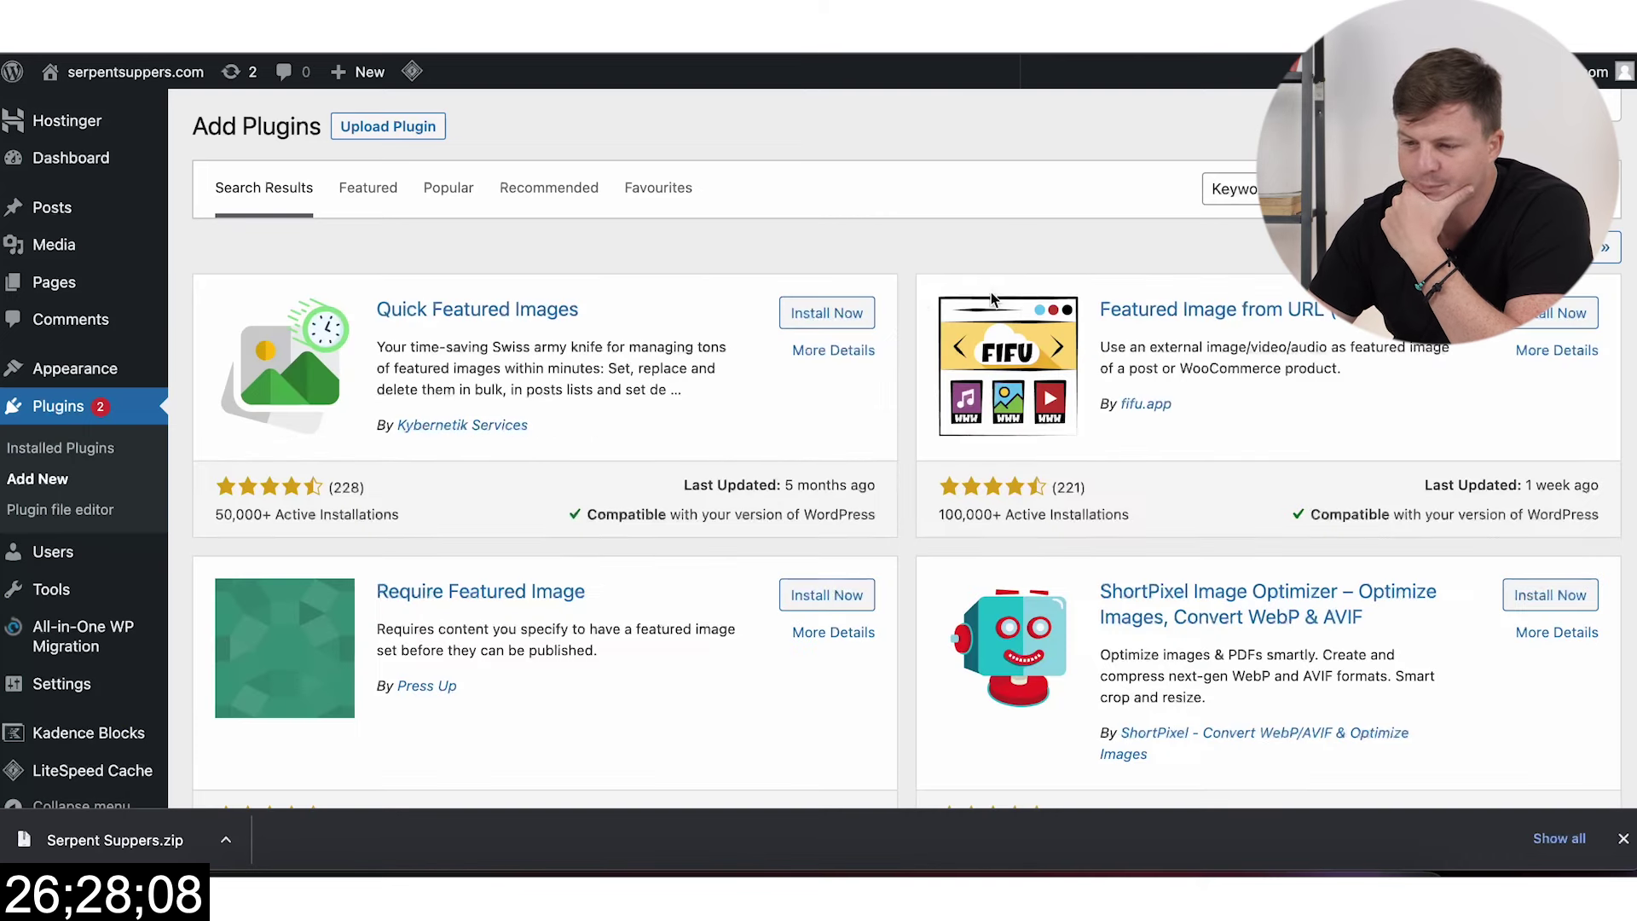
click(814, 313)
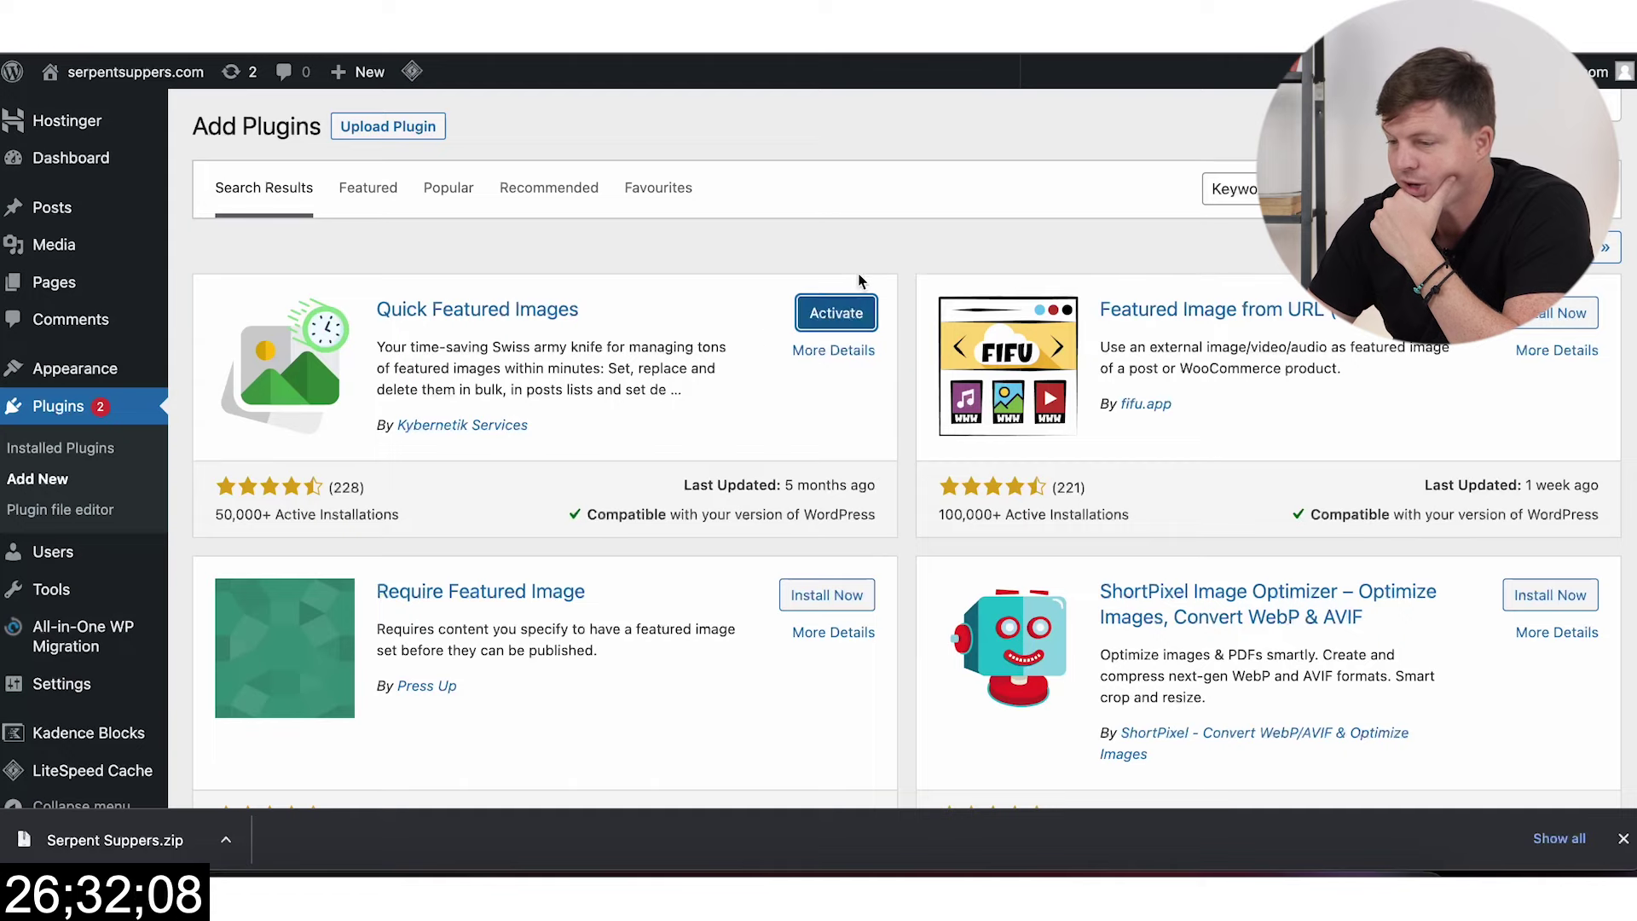
click(848, 321)
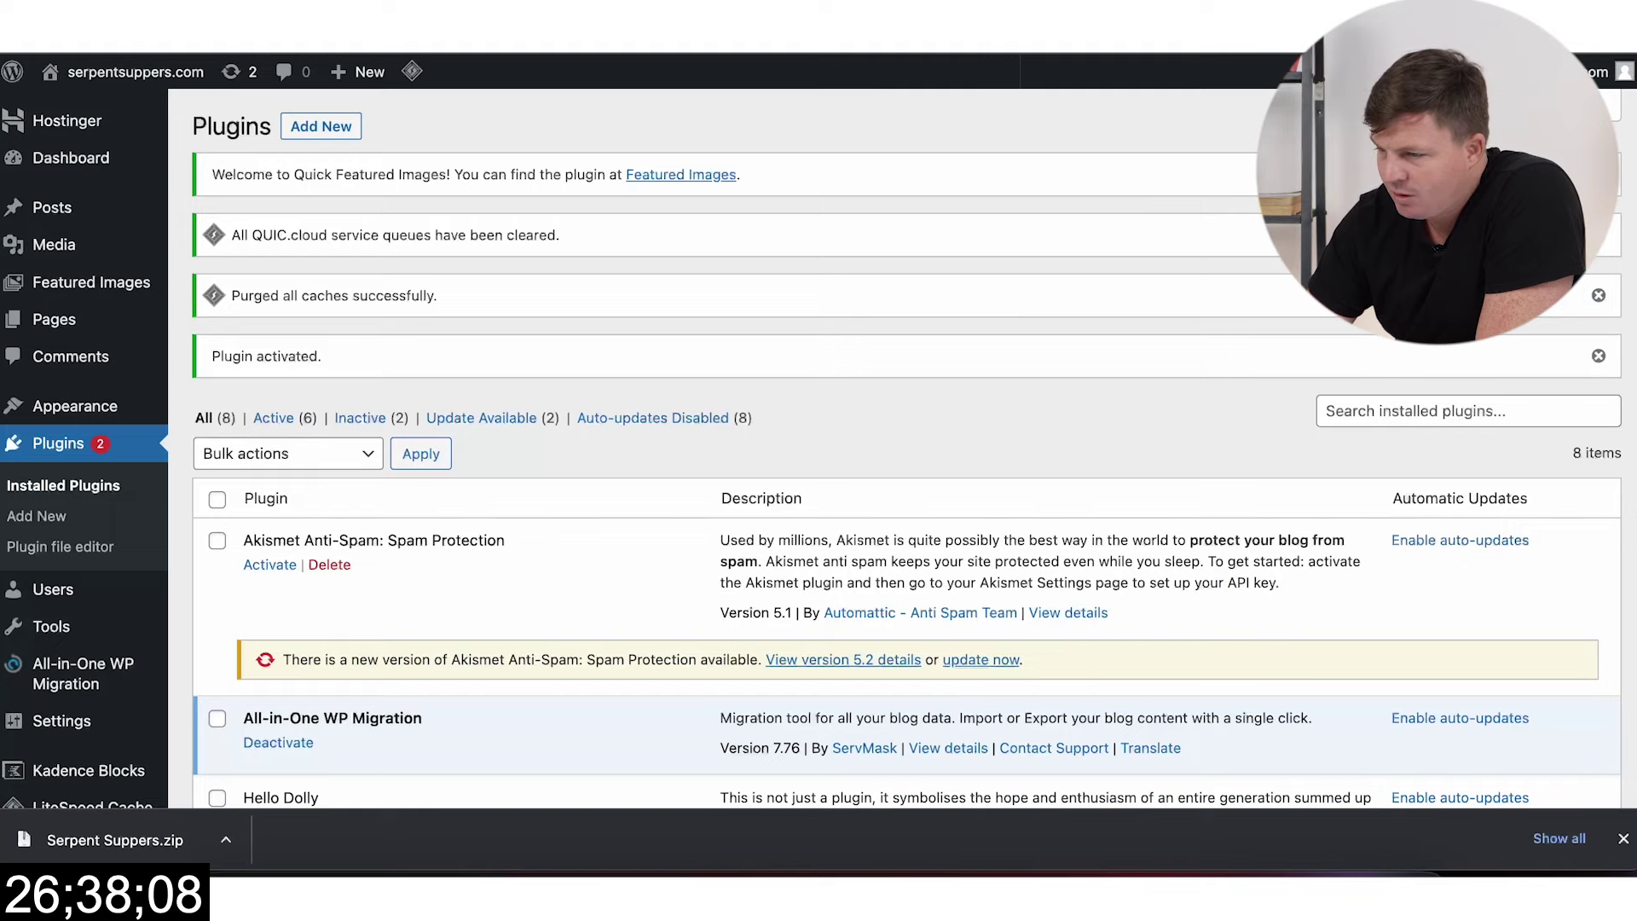
scroll(881, 413, down, 3)
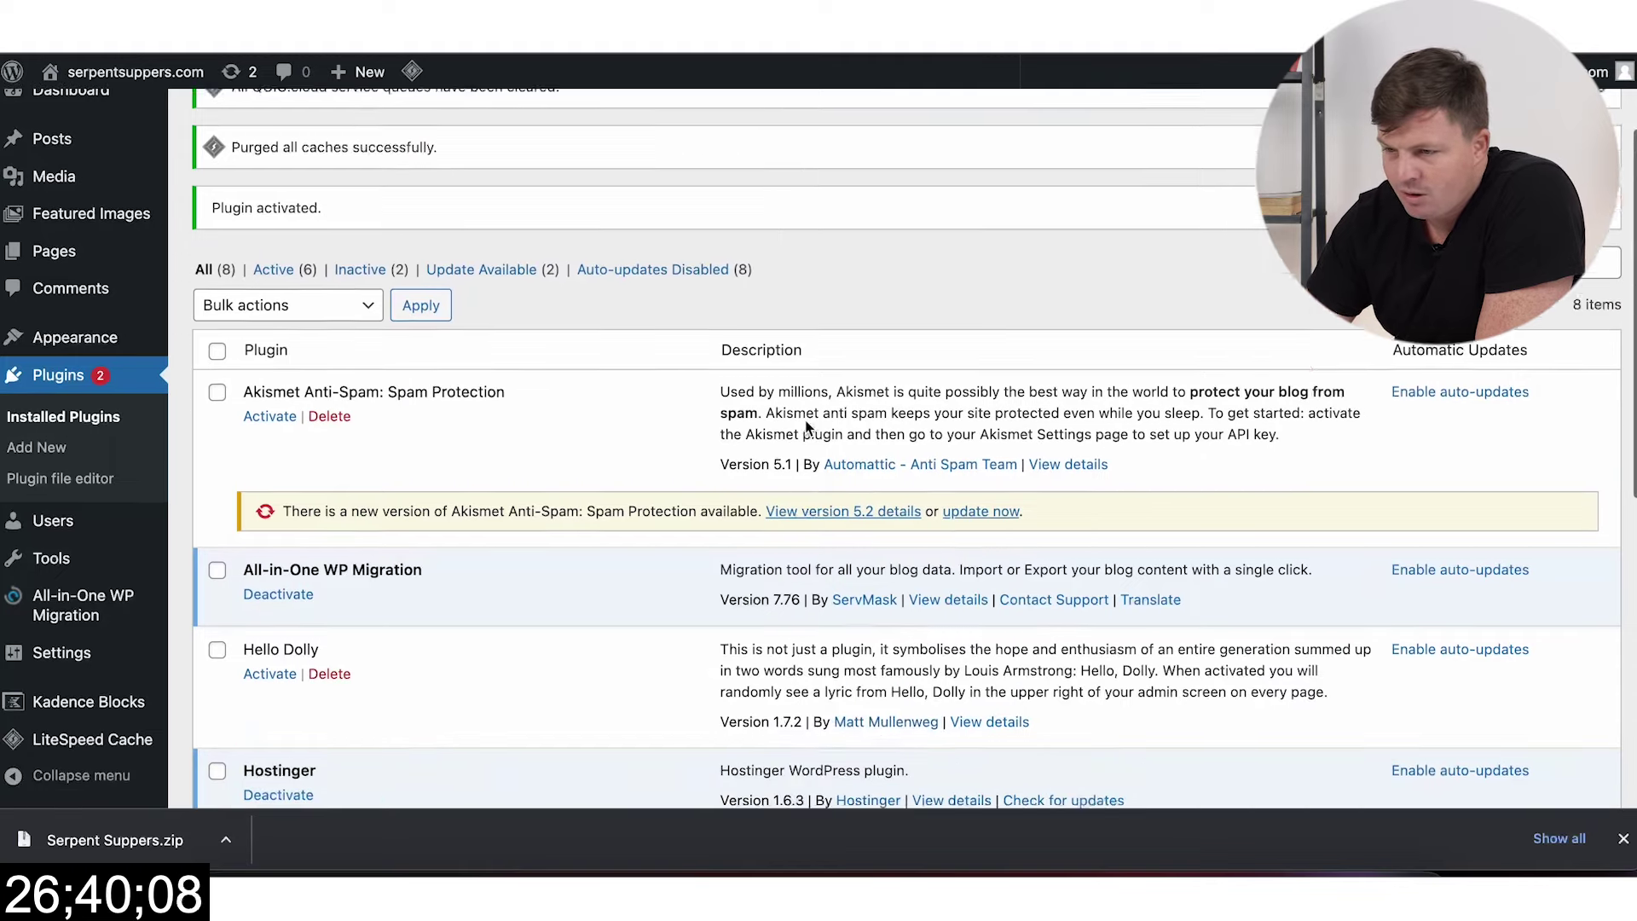
scroll(559, 383, up, 1)
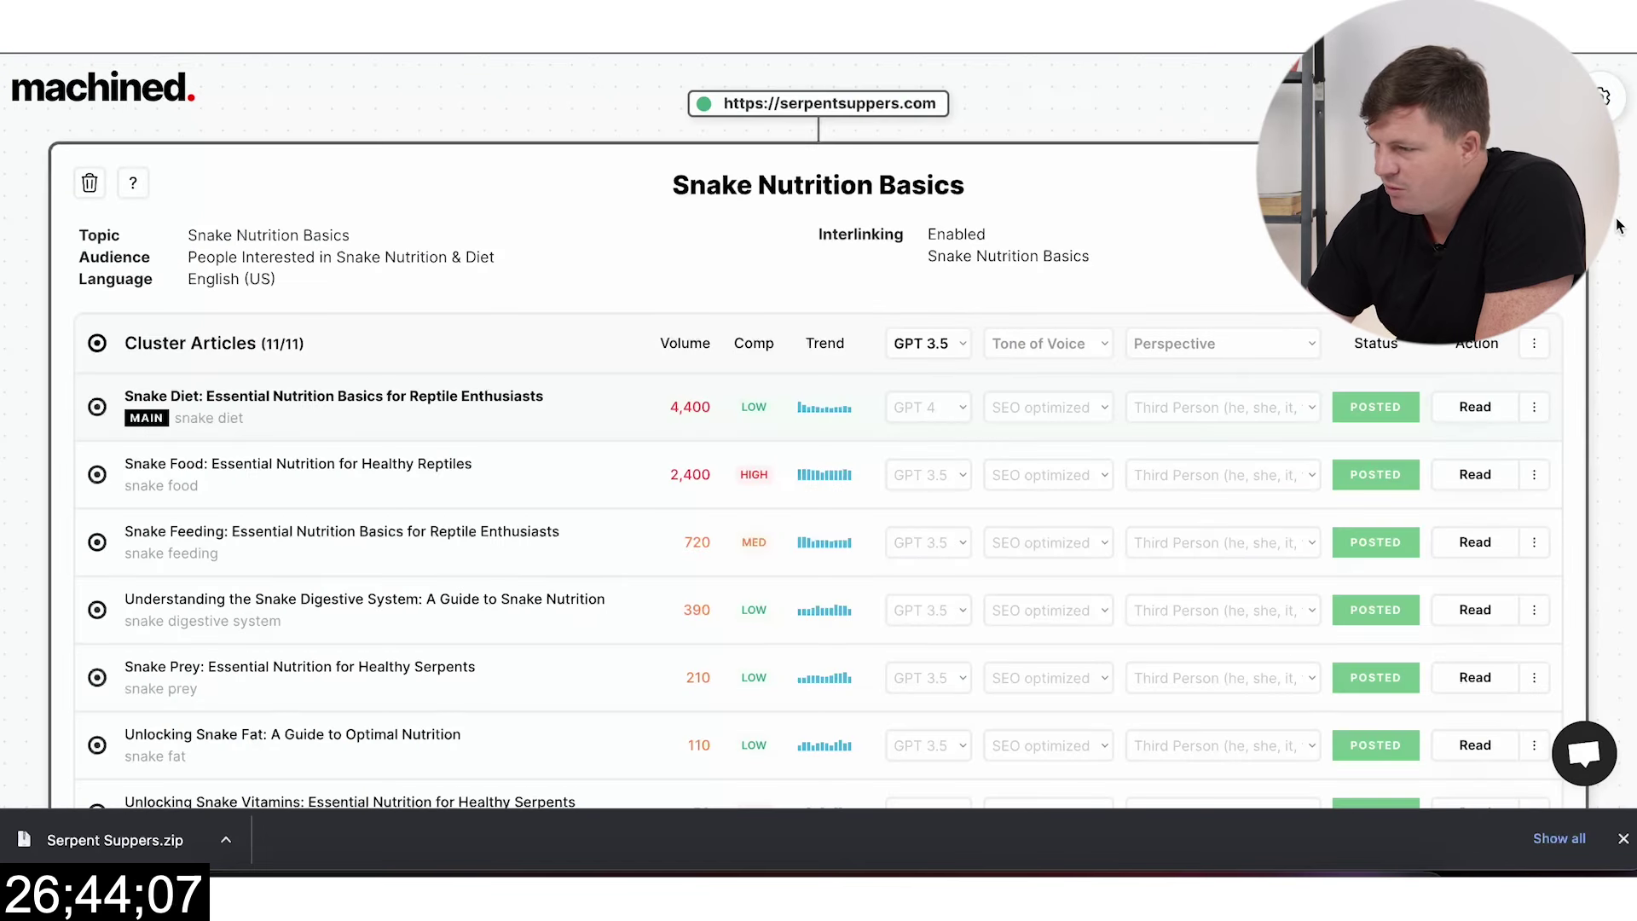
Step: Start a new cluster with 'Snake Feeding Schedules and Plans' copied from ChatGPT as Target Topic
key(Escape)
click(821, 166)
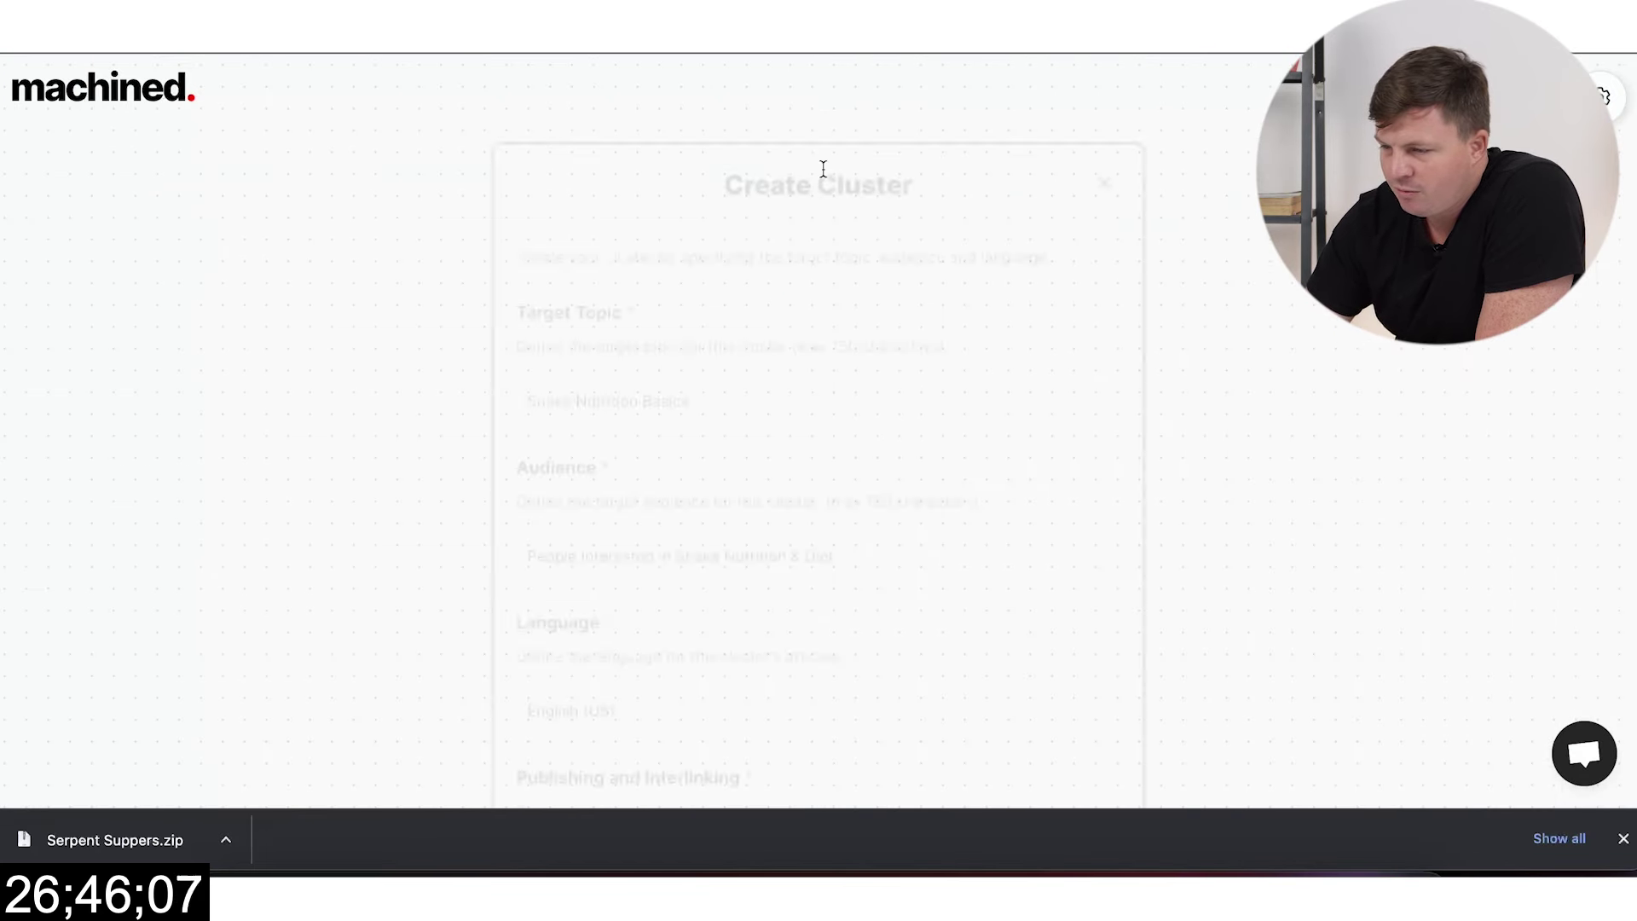
scroll(873, 380, down, 1)
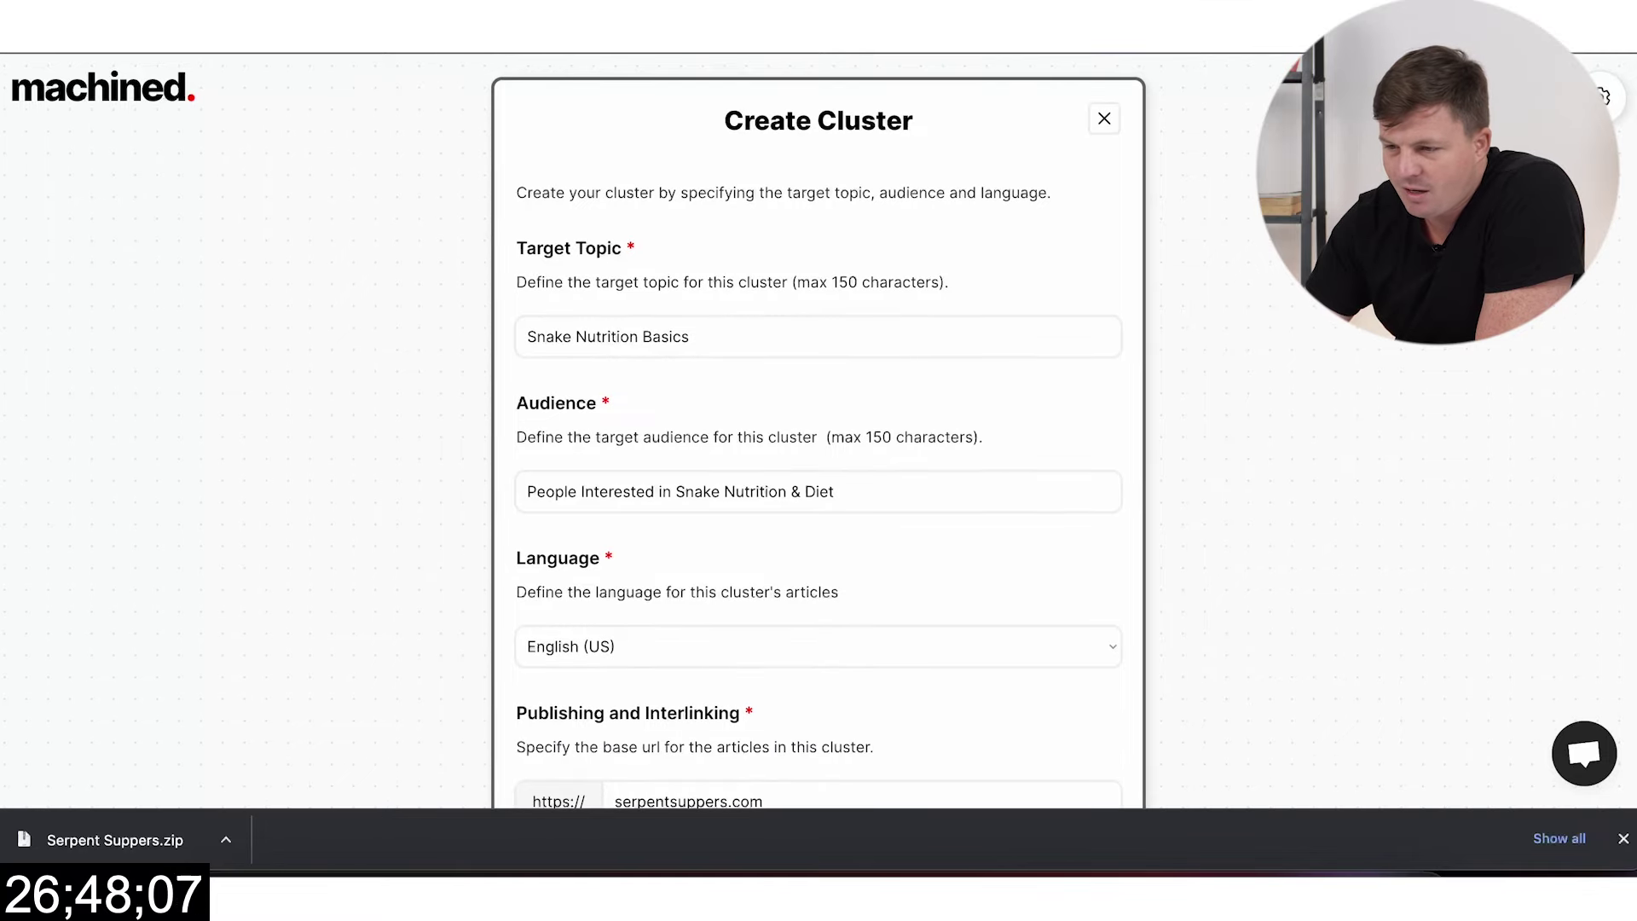
key(ctrl+Tab)
scroll(581, 297, up, 15)
scroll(581, 297, down, 6)
scroll(597, 298, down, 10)
scroll(692, 309, up, 6)
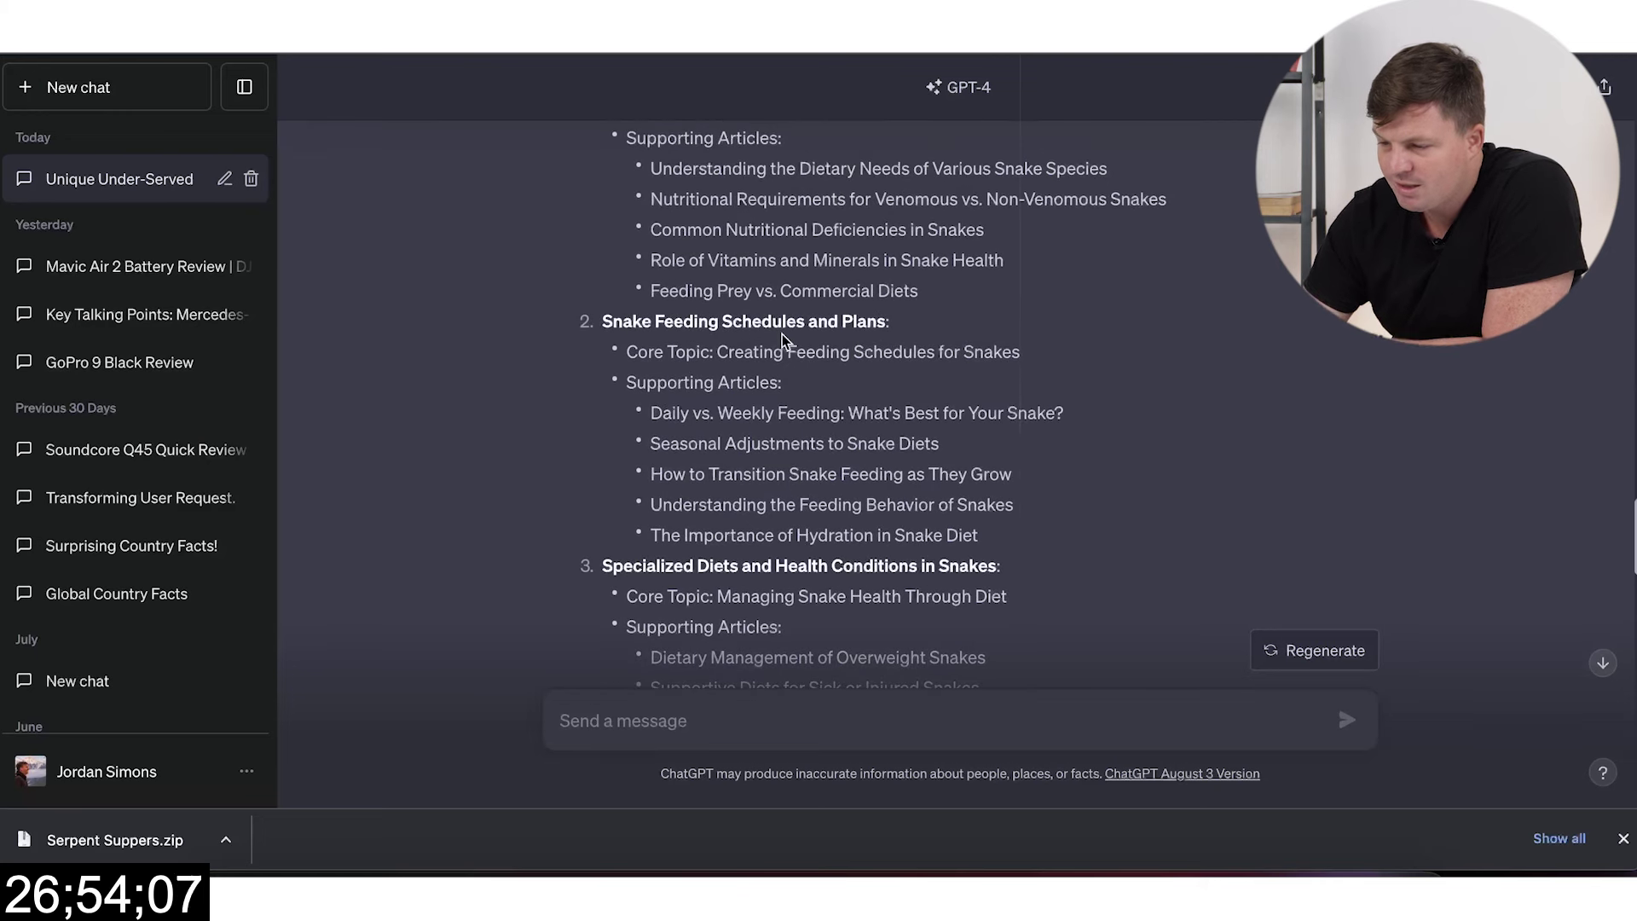
triple_click(795, 321)
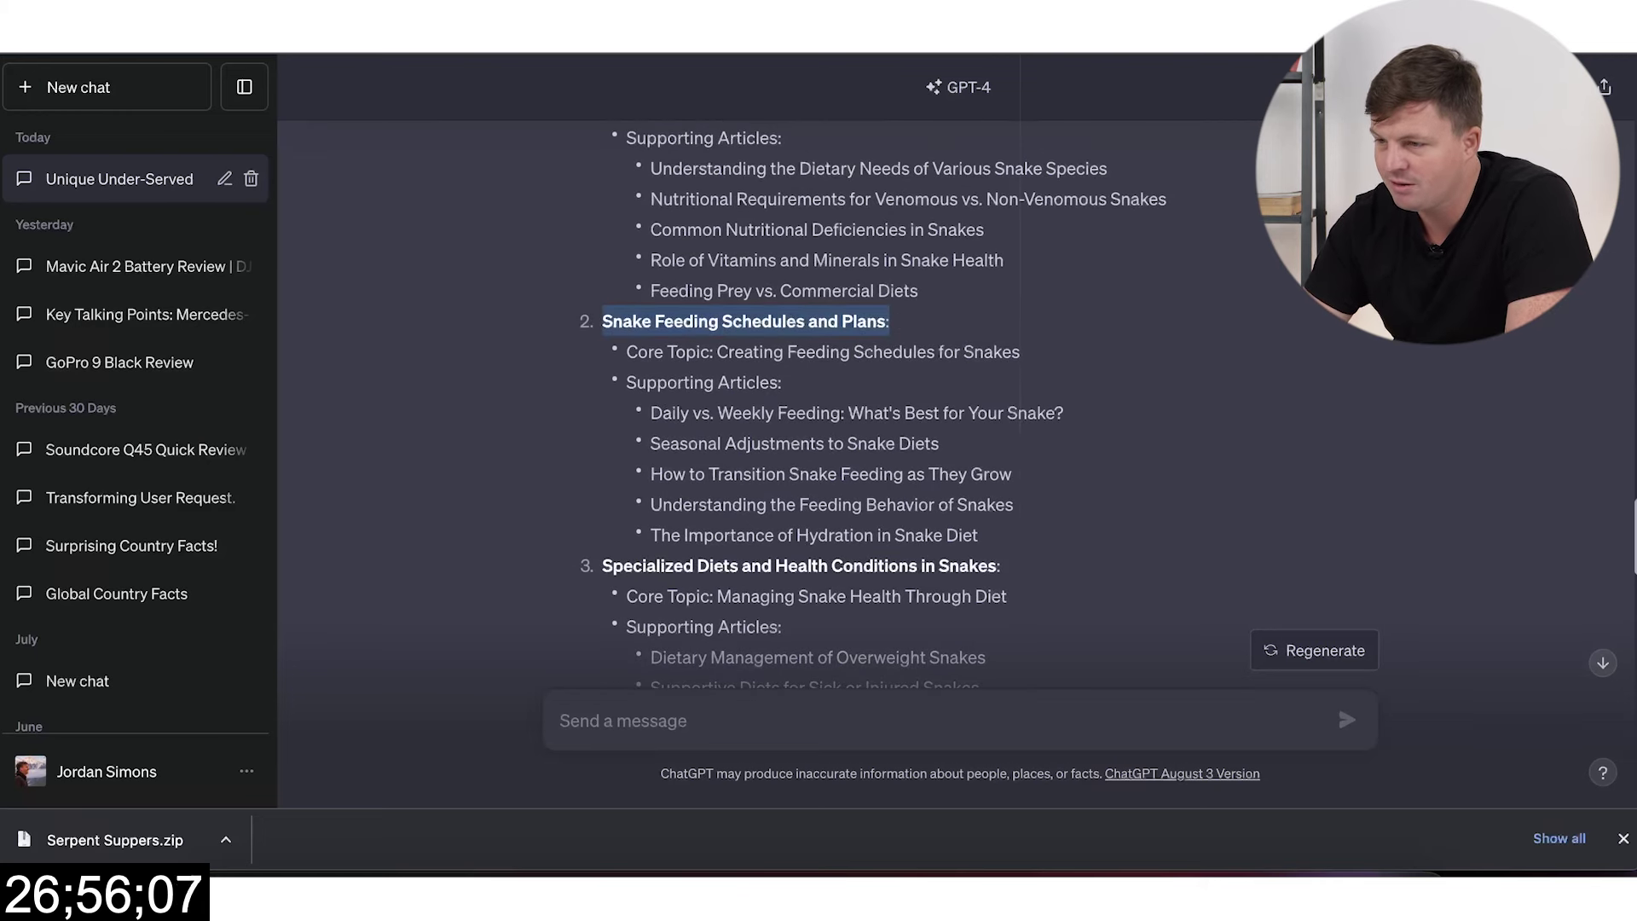
key(ctrl+c)
key(ctrl+Tab)
click(723, 332)
key(ctrl+a)
key(ctrl+v)
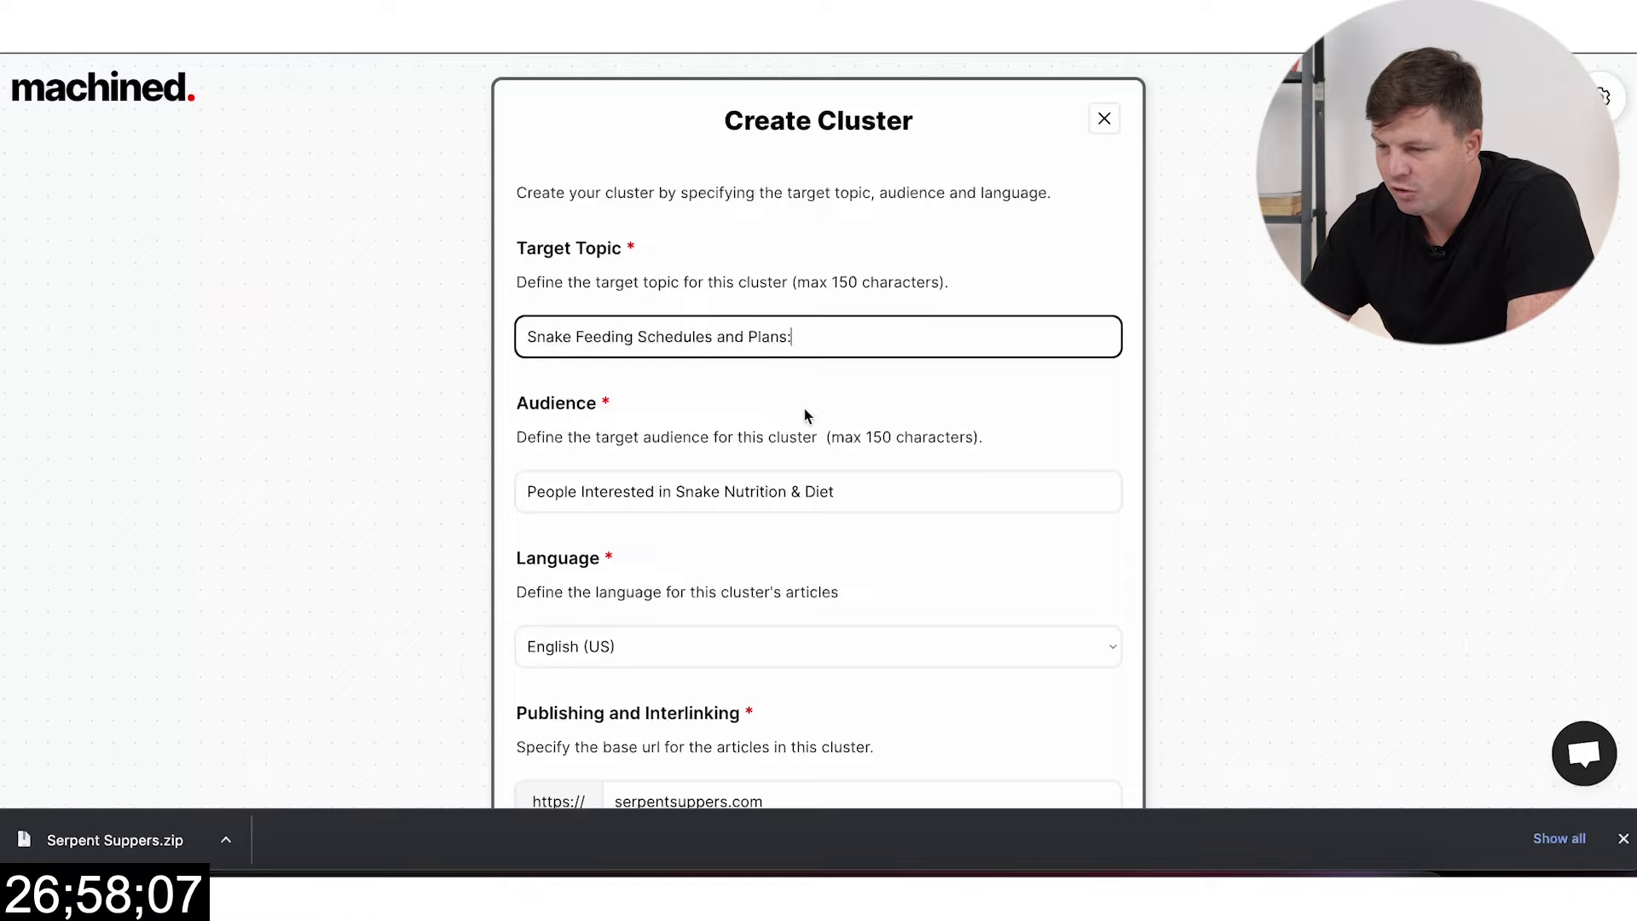
Step: Choose Auto-Pilot keywords and a Medium cluster of 10 supporting articles
scroll(805, 413, down, 2)
scroll(891, 457, down, 3)
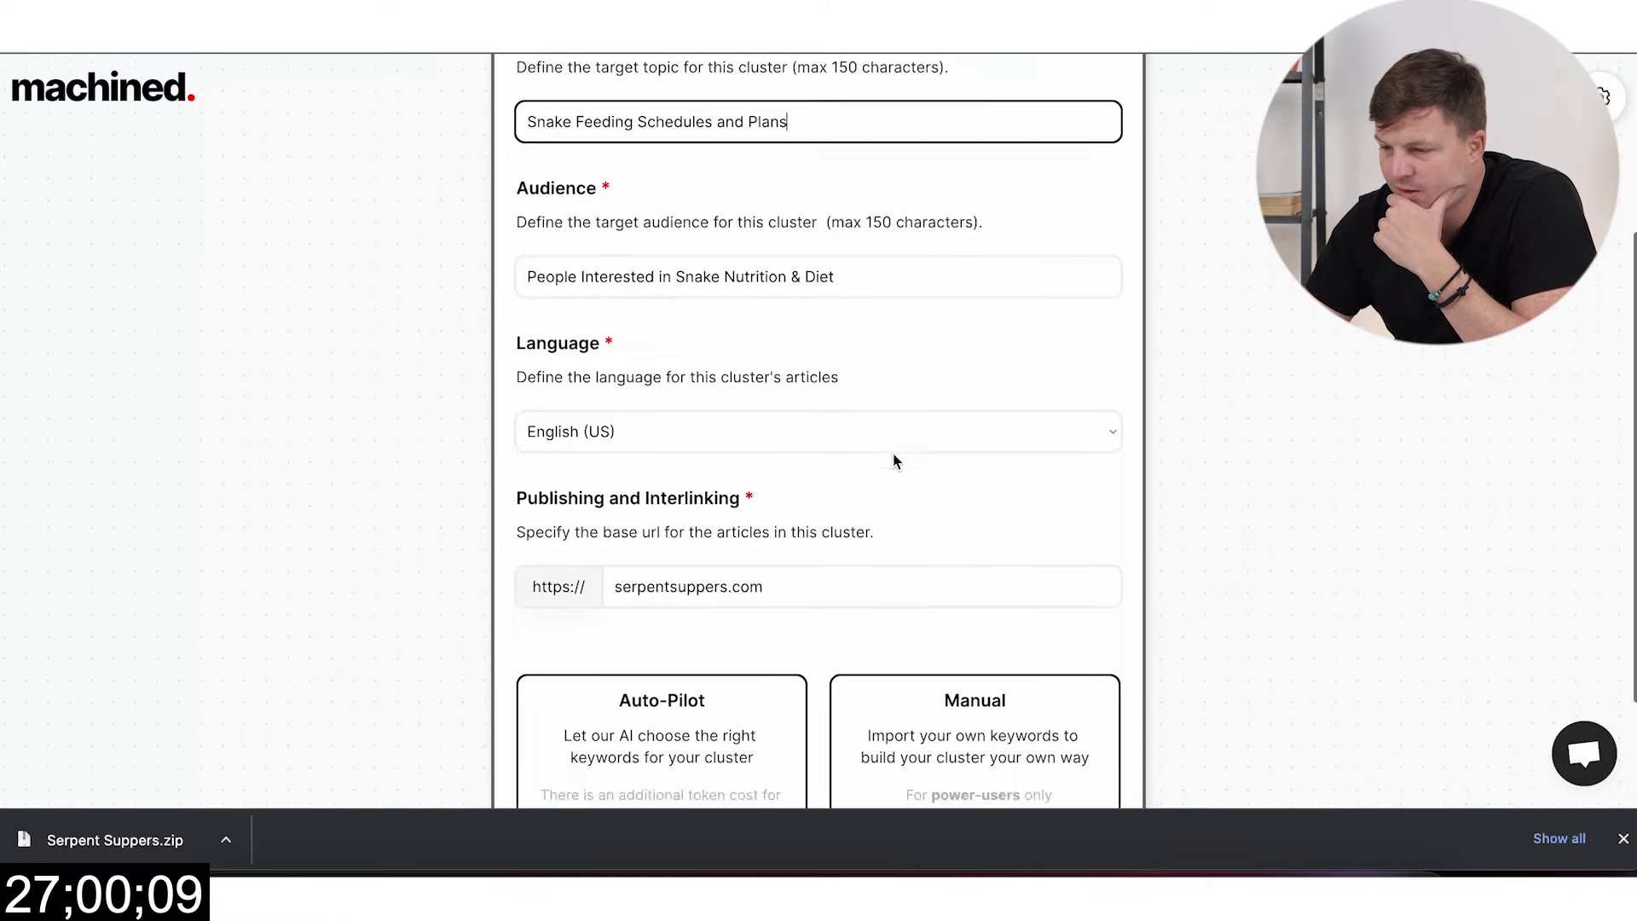
click(730, 614)
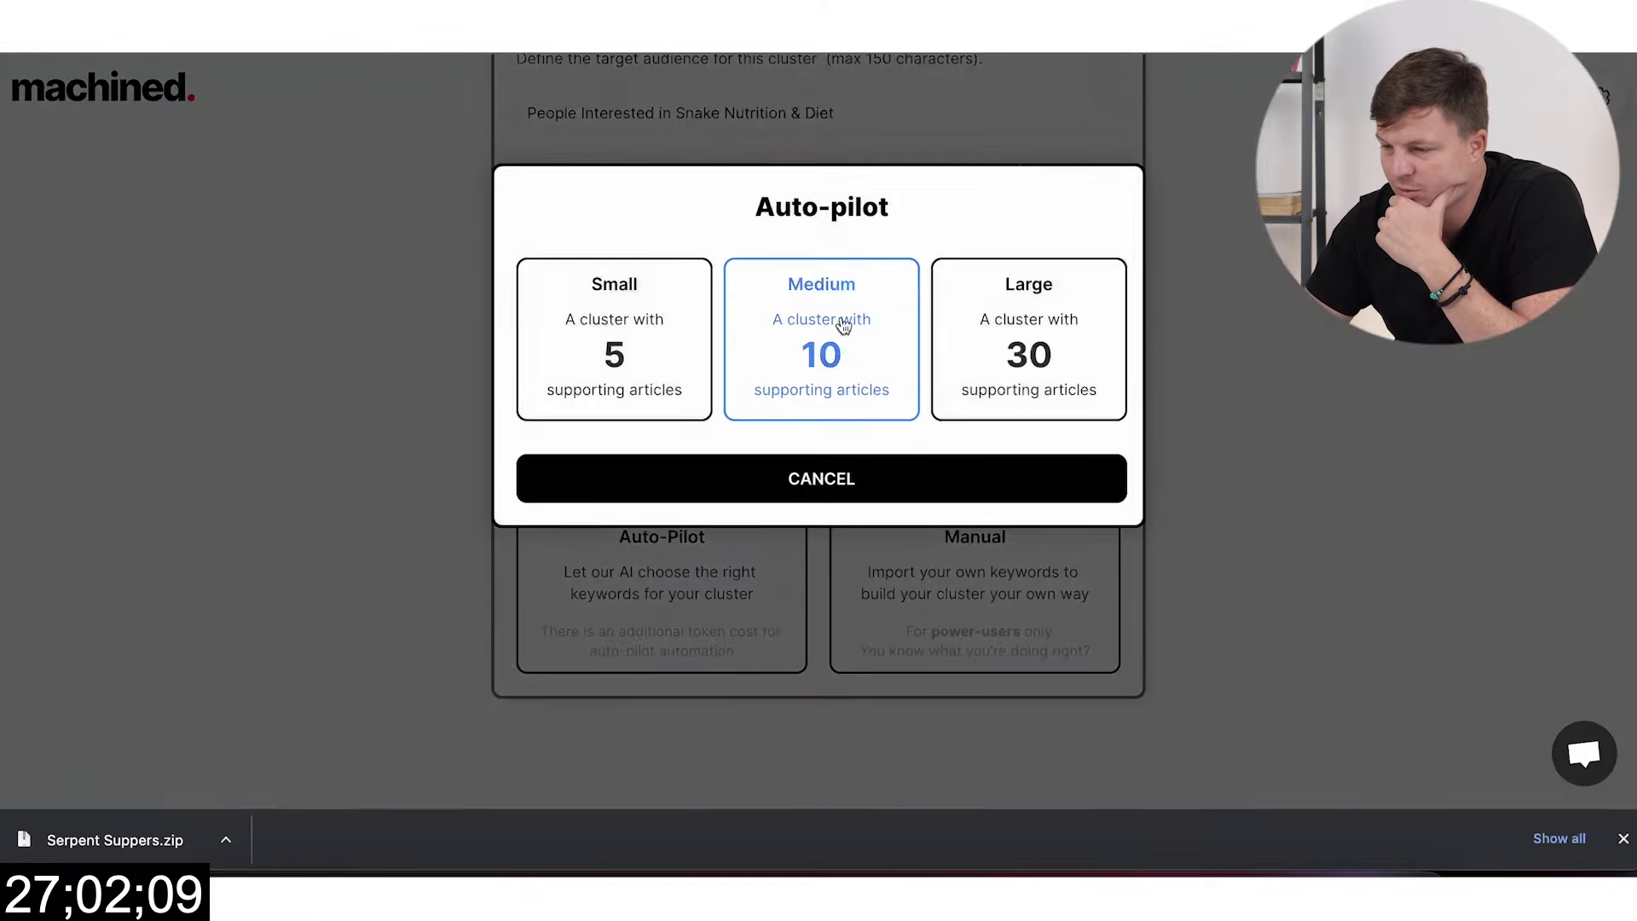
click(825, 366)
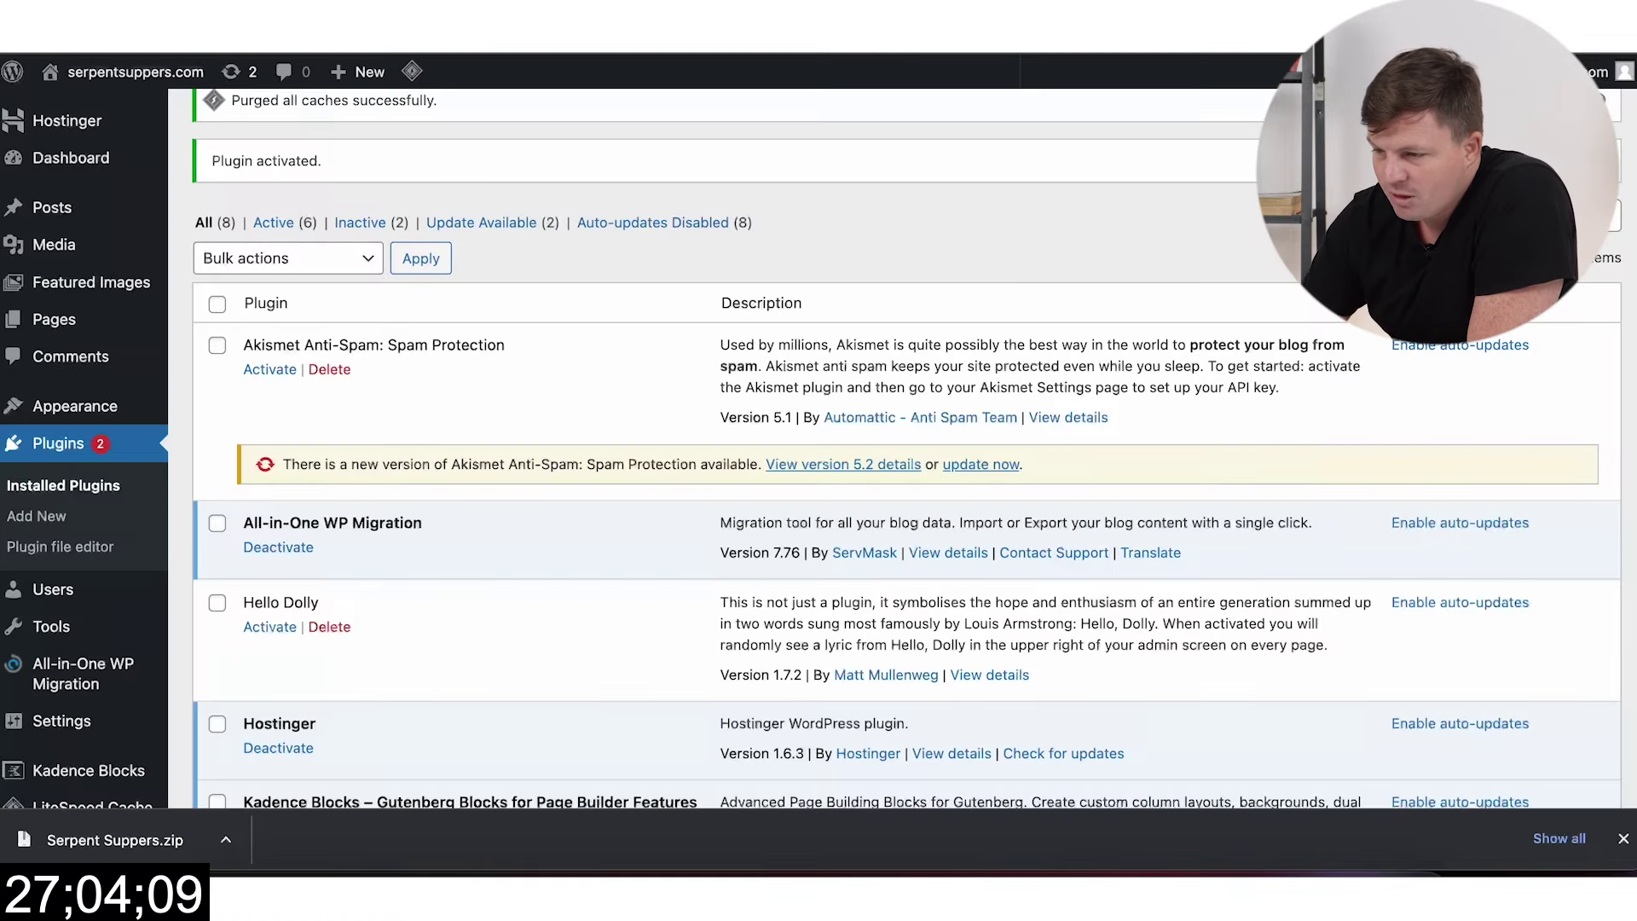
scroll(464, 442, down, 3)
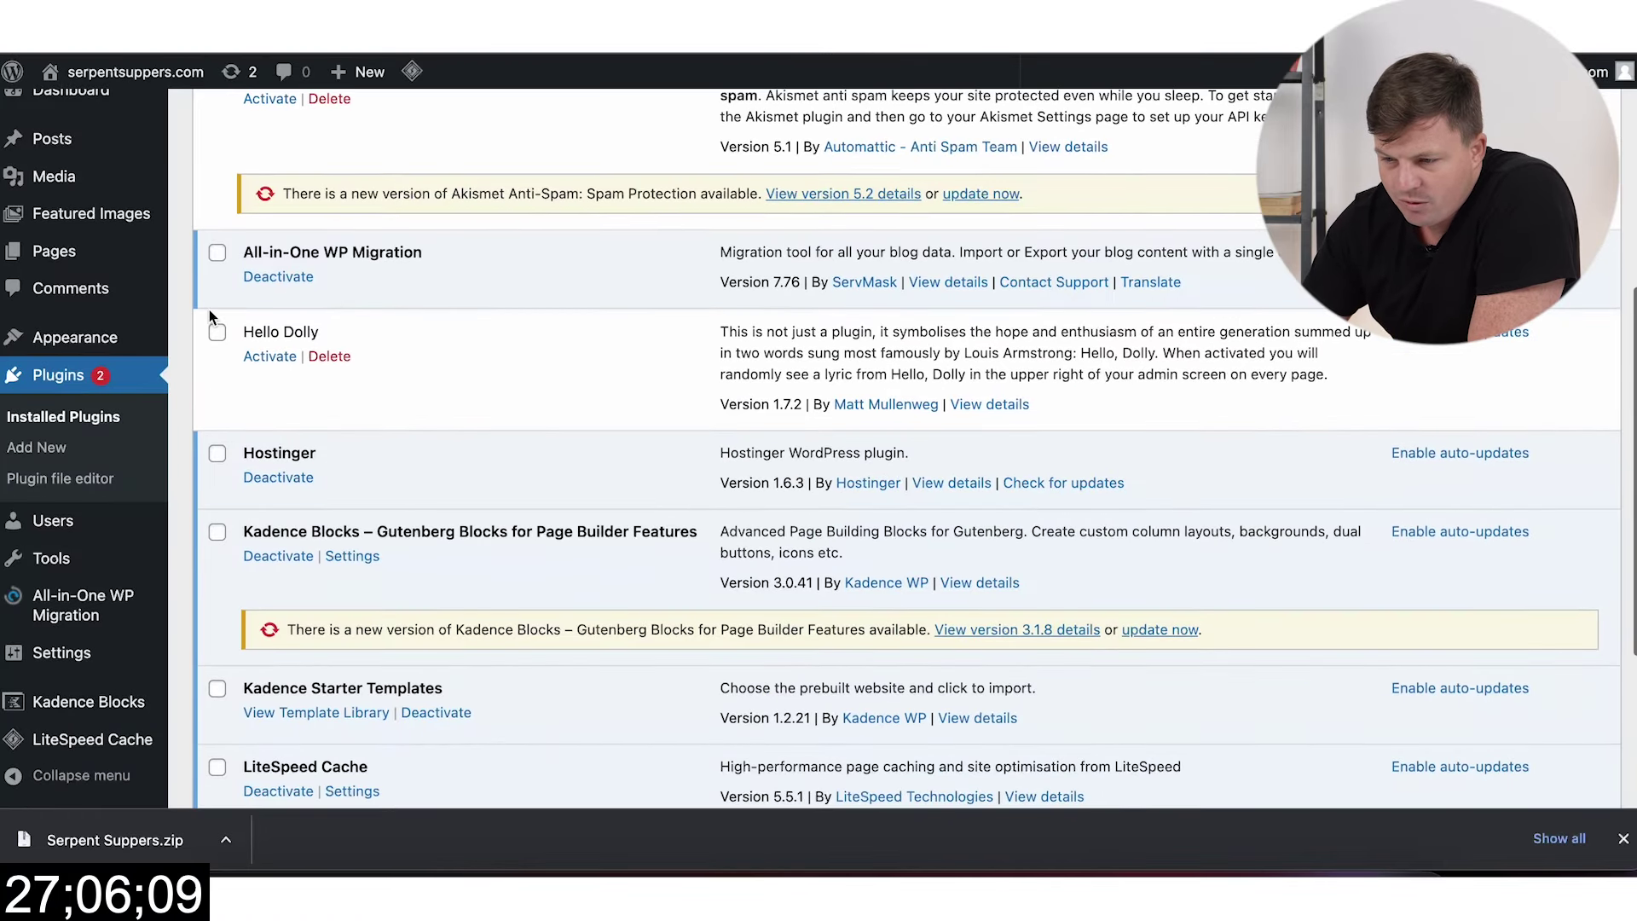
Step: In Quick Featured Images bulk edit for posts, choose multiple random images and open the image picker
mouse_move(102, 226)
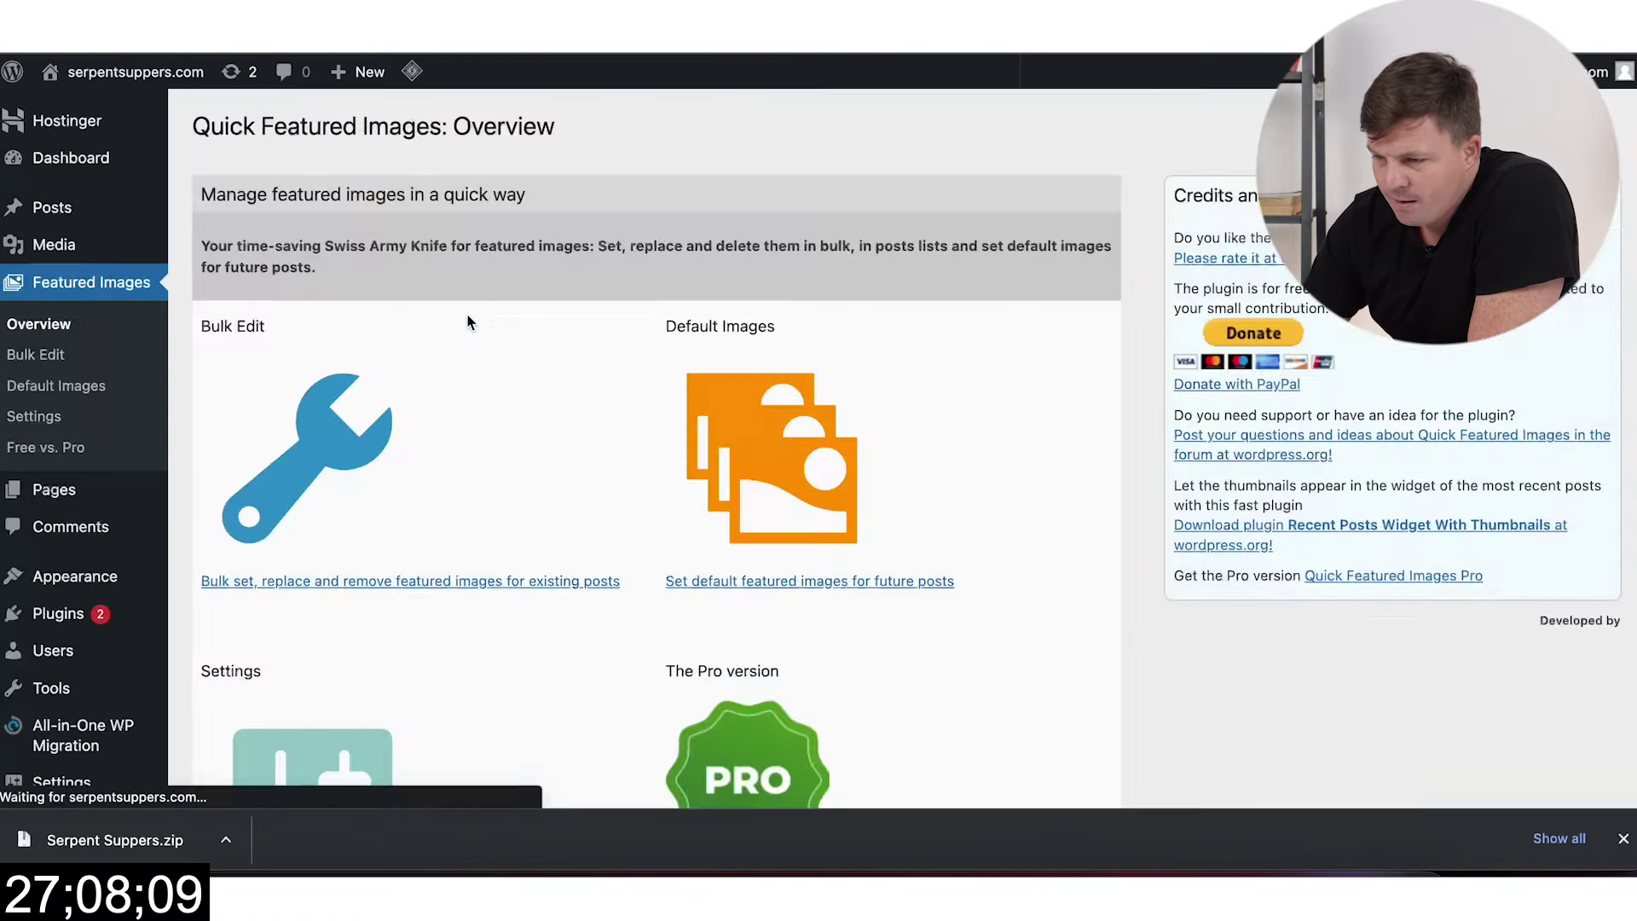
scroll(580, 443, down, 2)
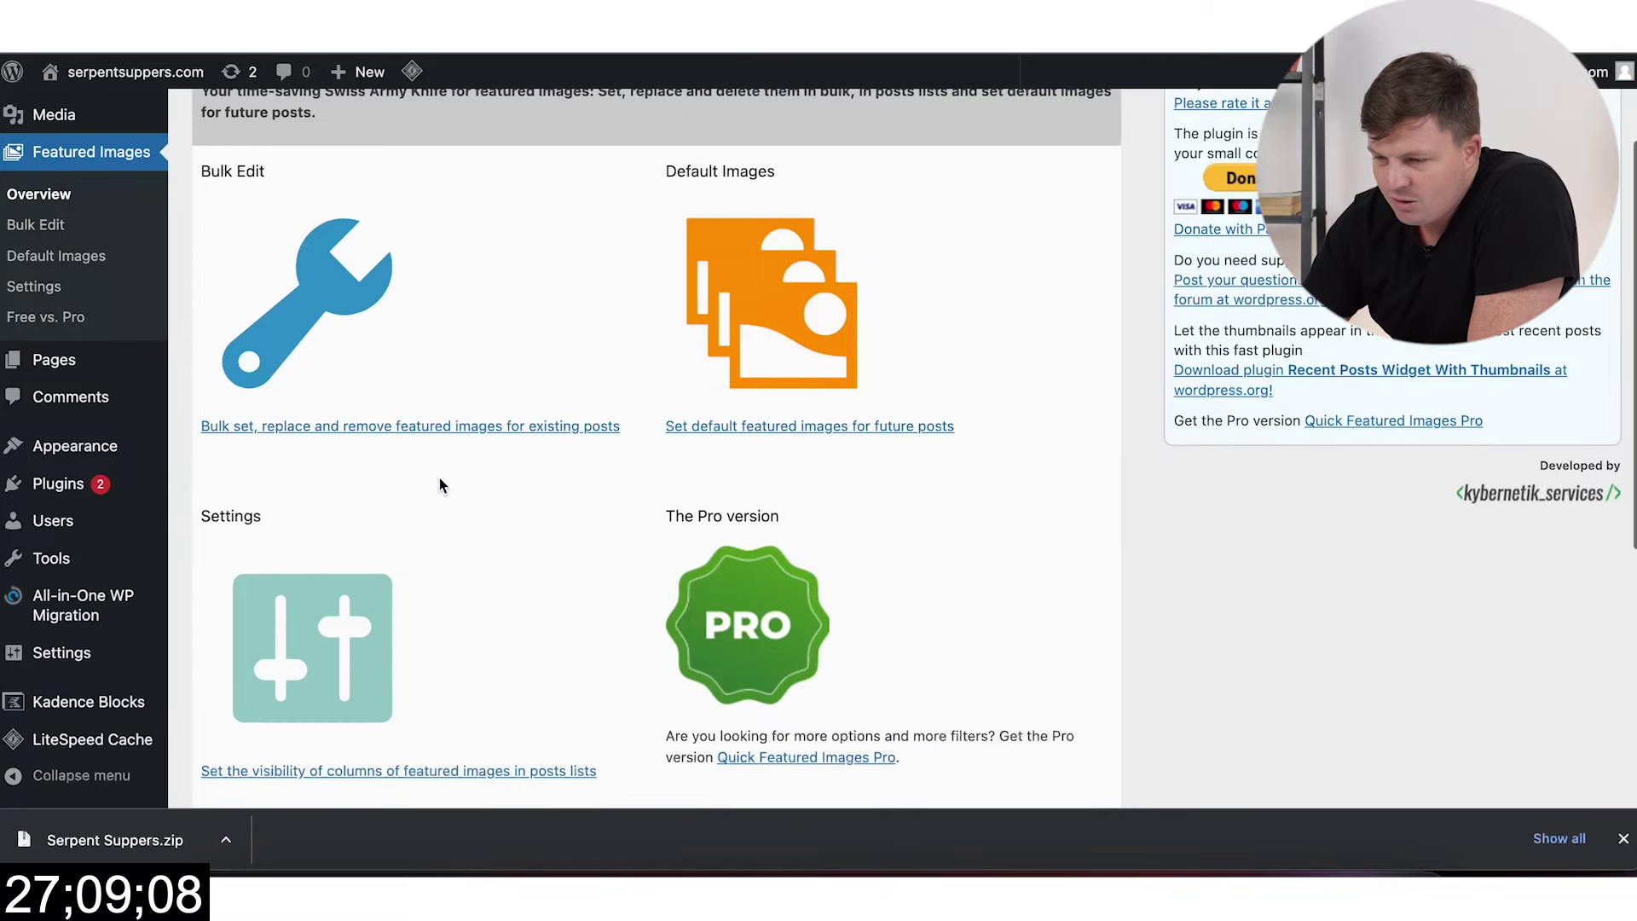
click(409, 432)
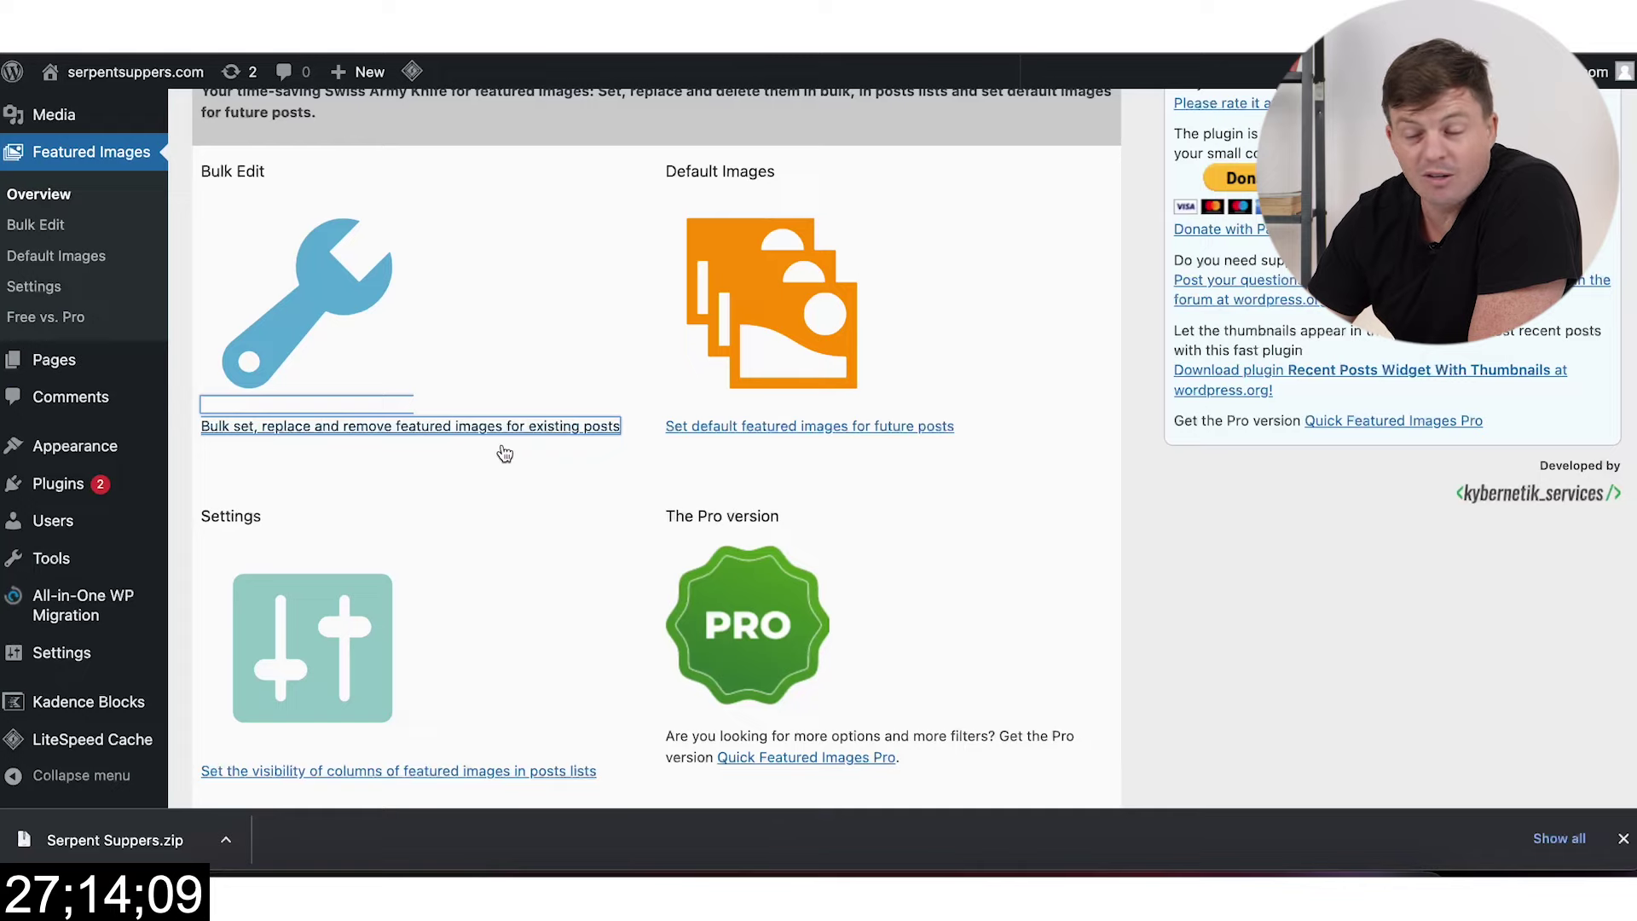
scroll(511, 461, down, 6)
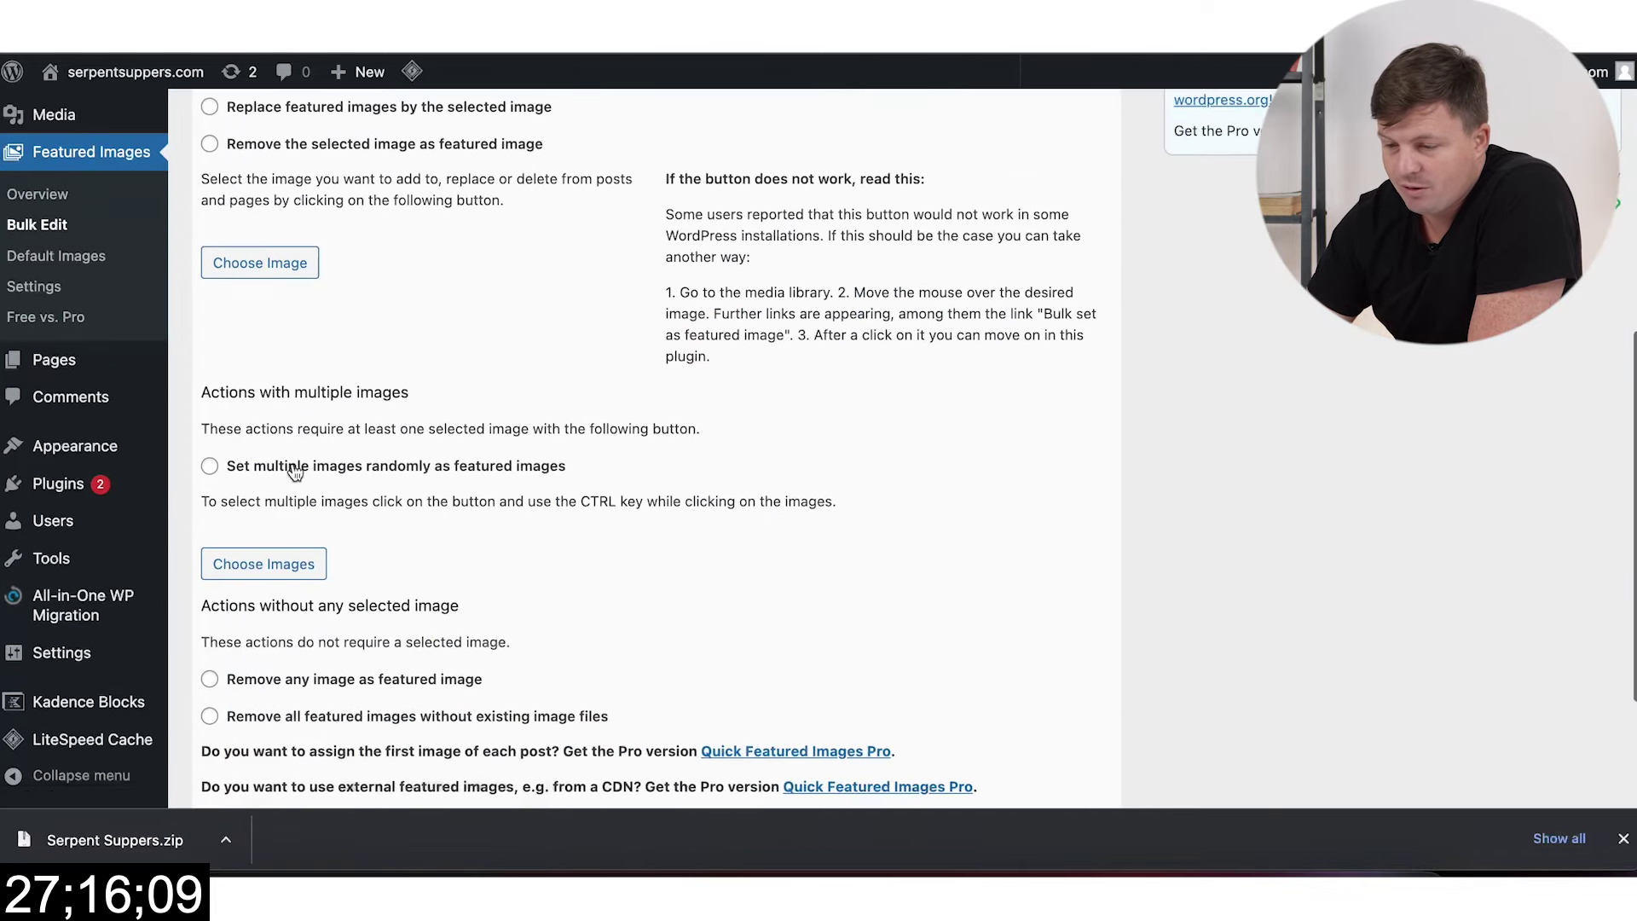
click(312, 470)
scroll(474, 518, down, 1)
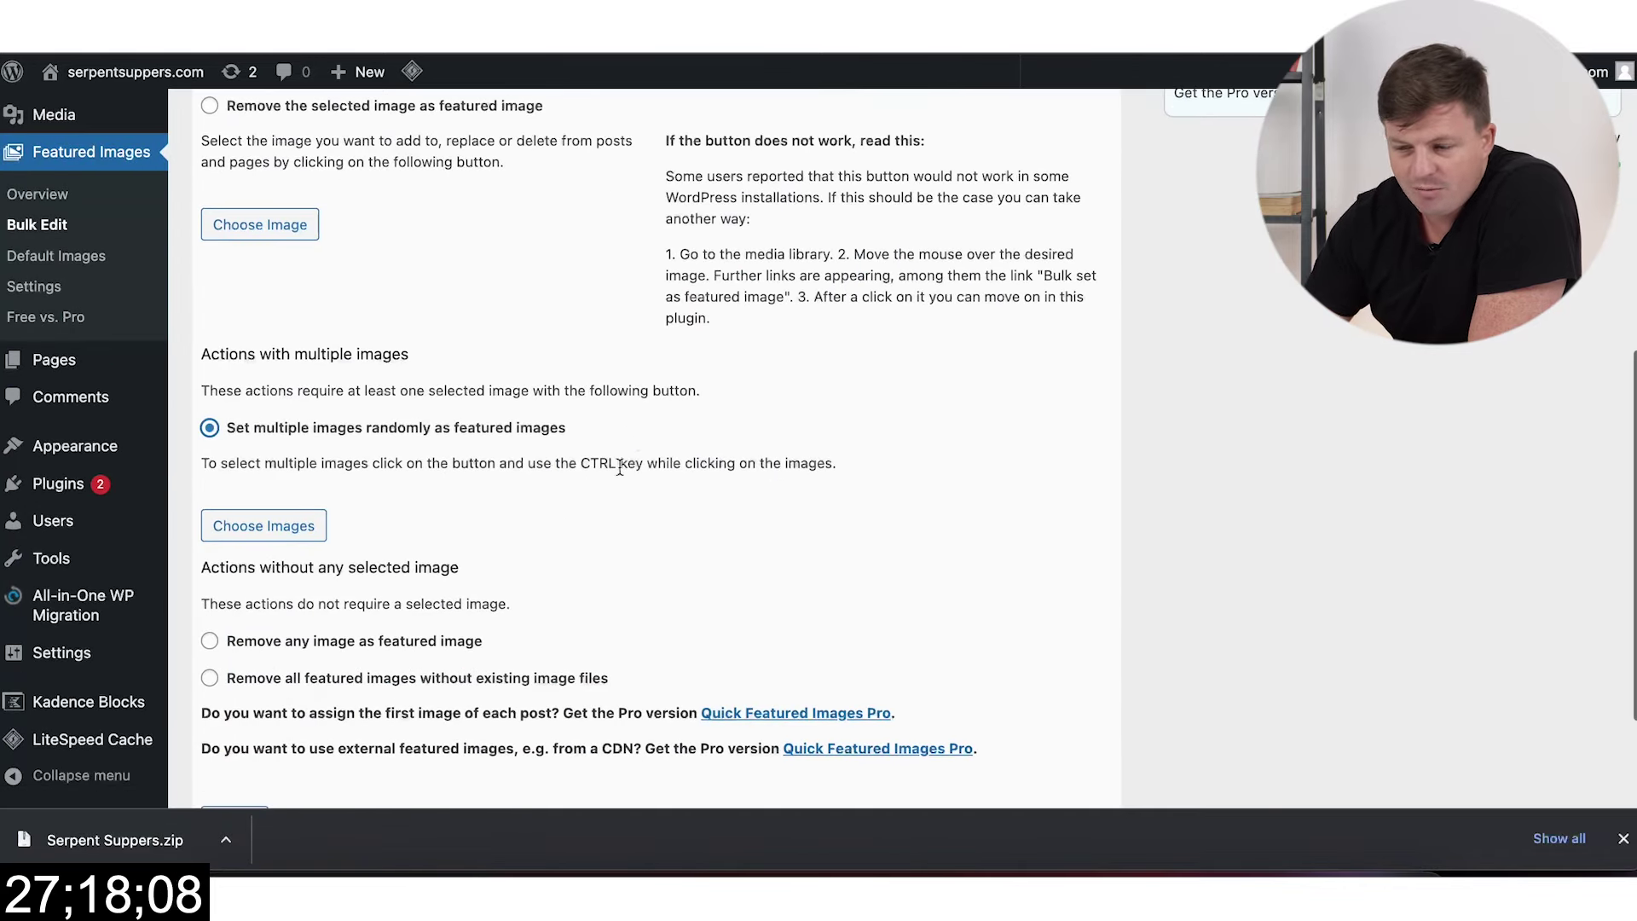
click(303, 525)
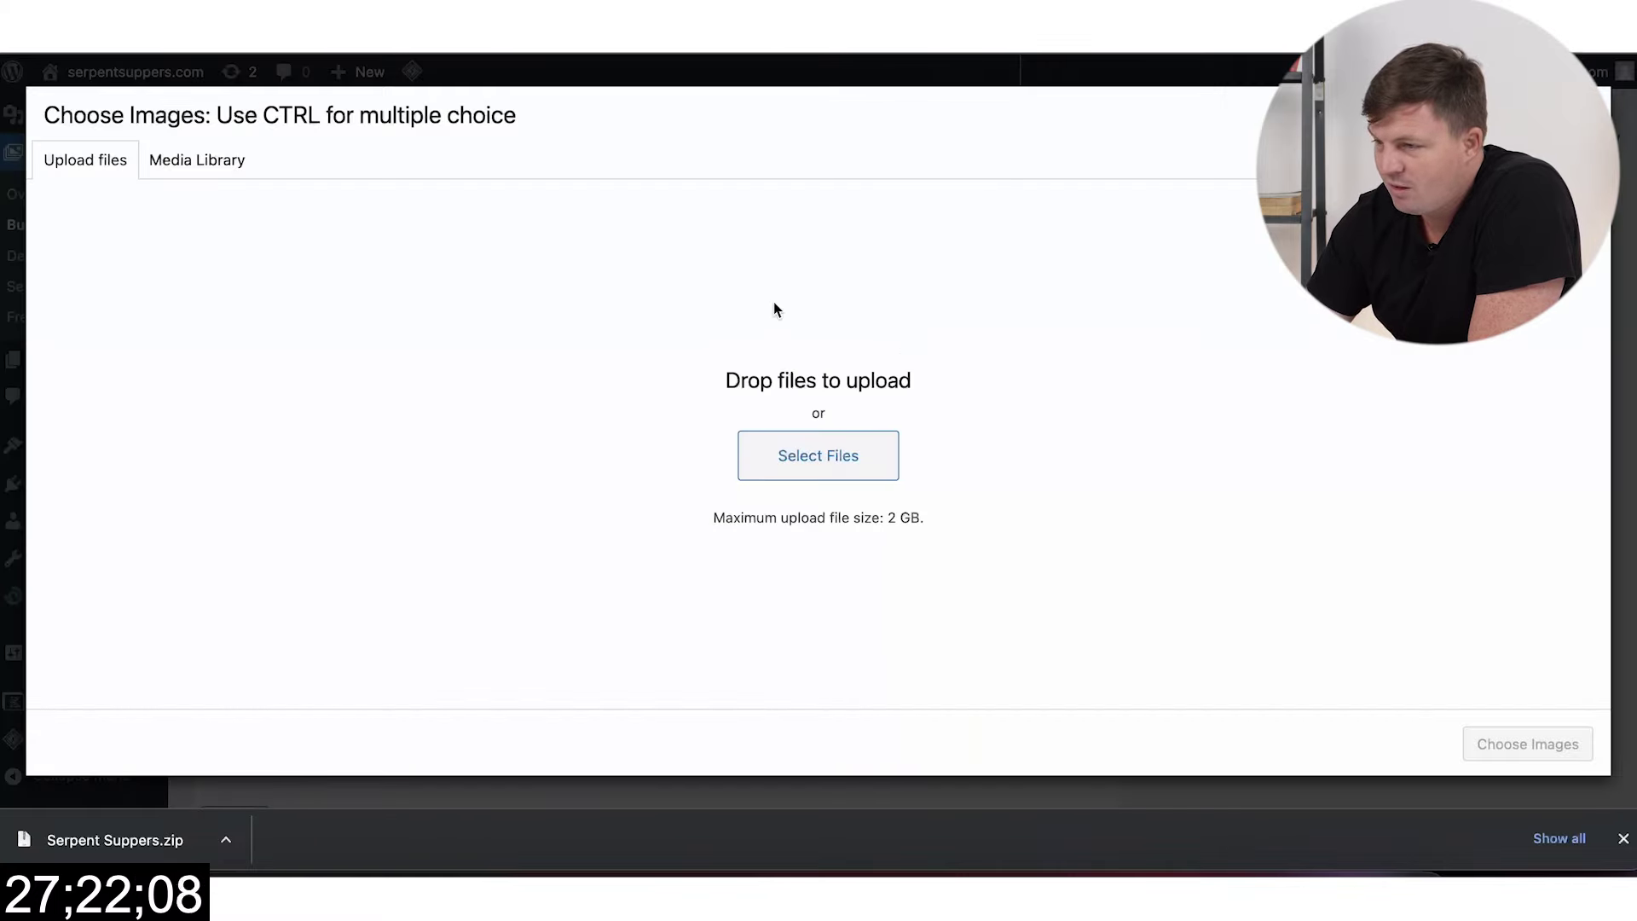
Step: Select all PNGs in the Serpent Suppers folder and convert them to Large-size JPEGs
click(98, 836)
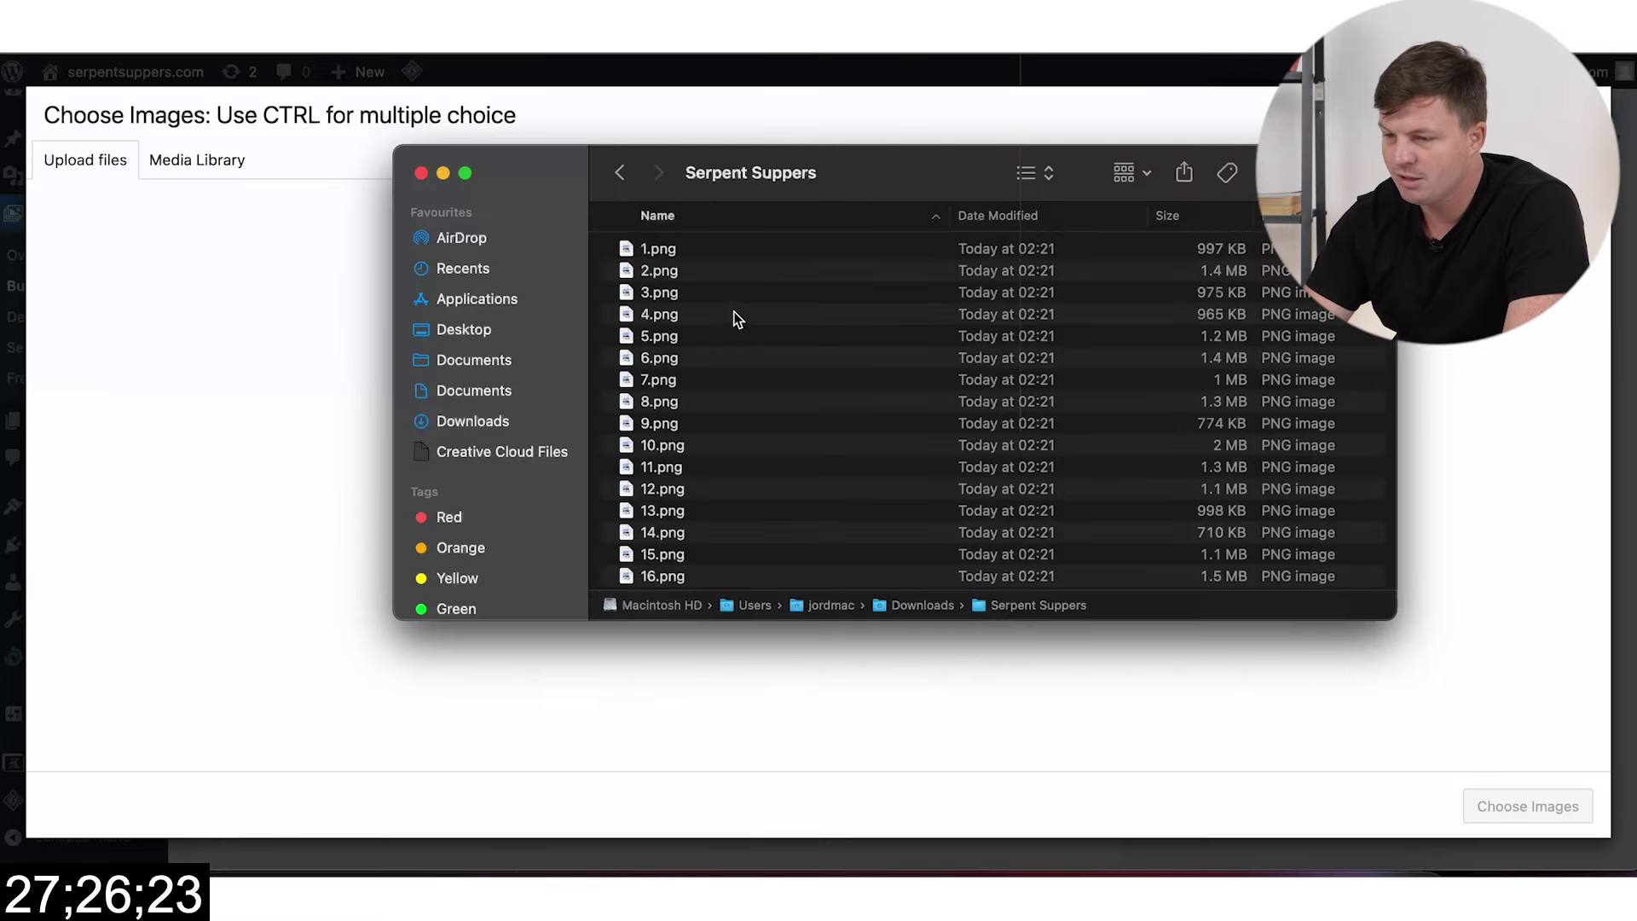
click(725, 315)
key(super+a)
scroll(794, 341, down, 5)
scroll(795, 341, up, 5)
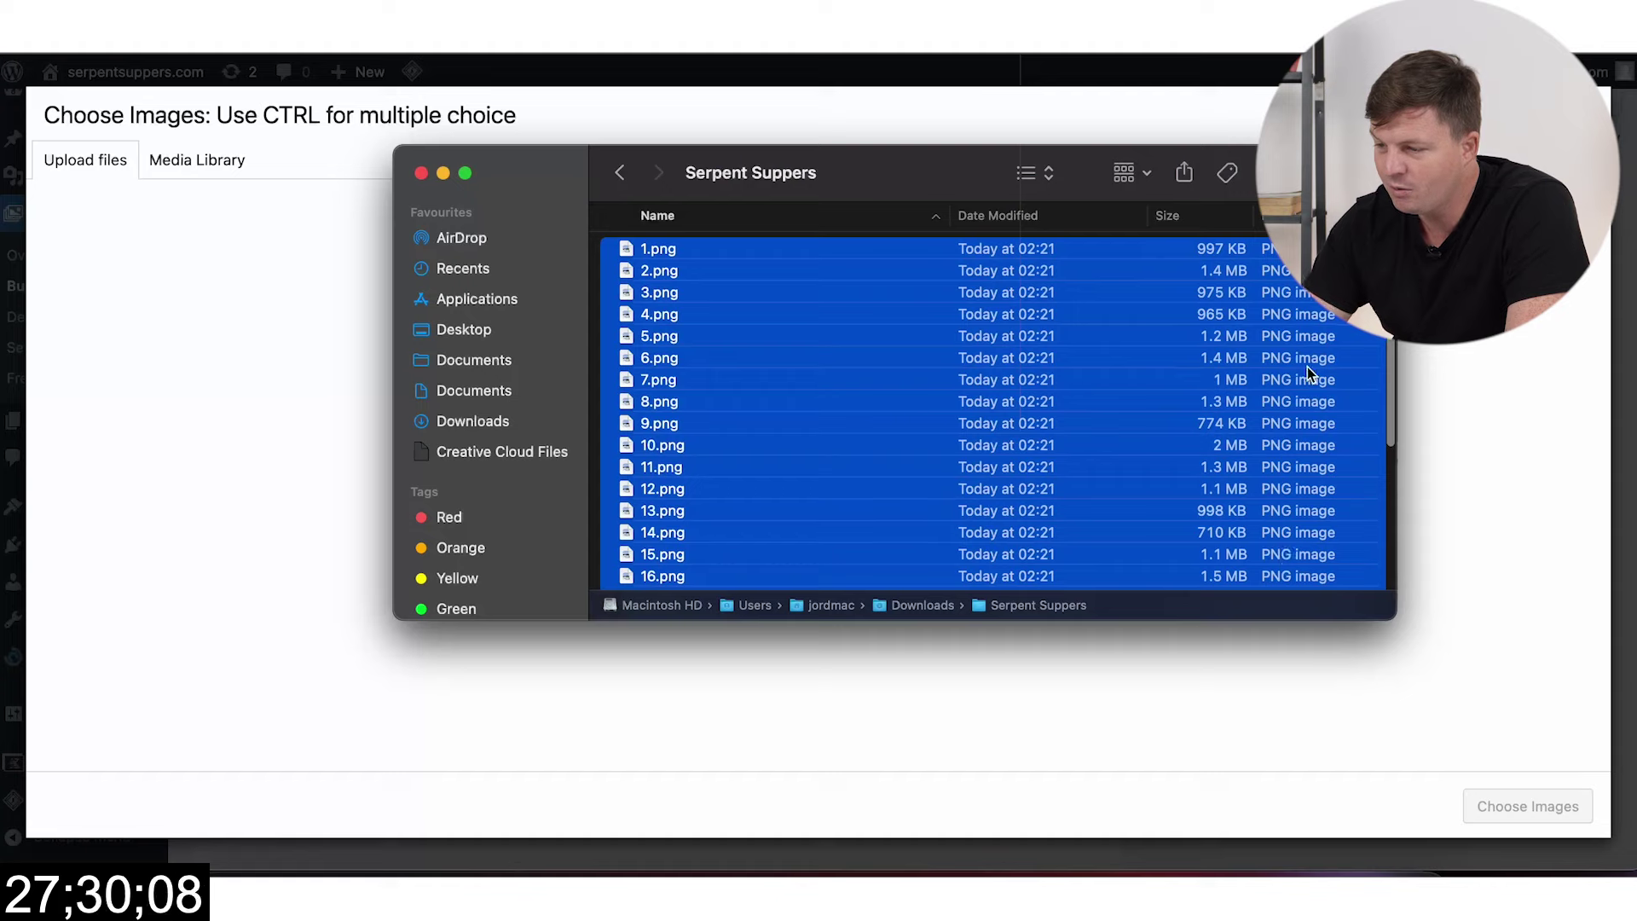
right_click(864, 377)
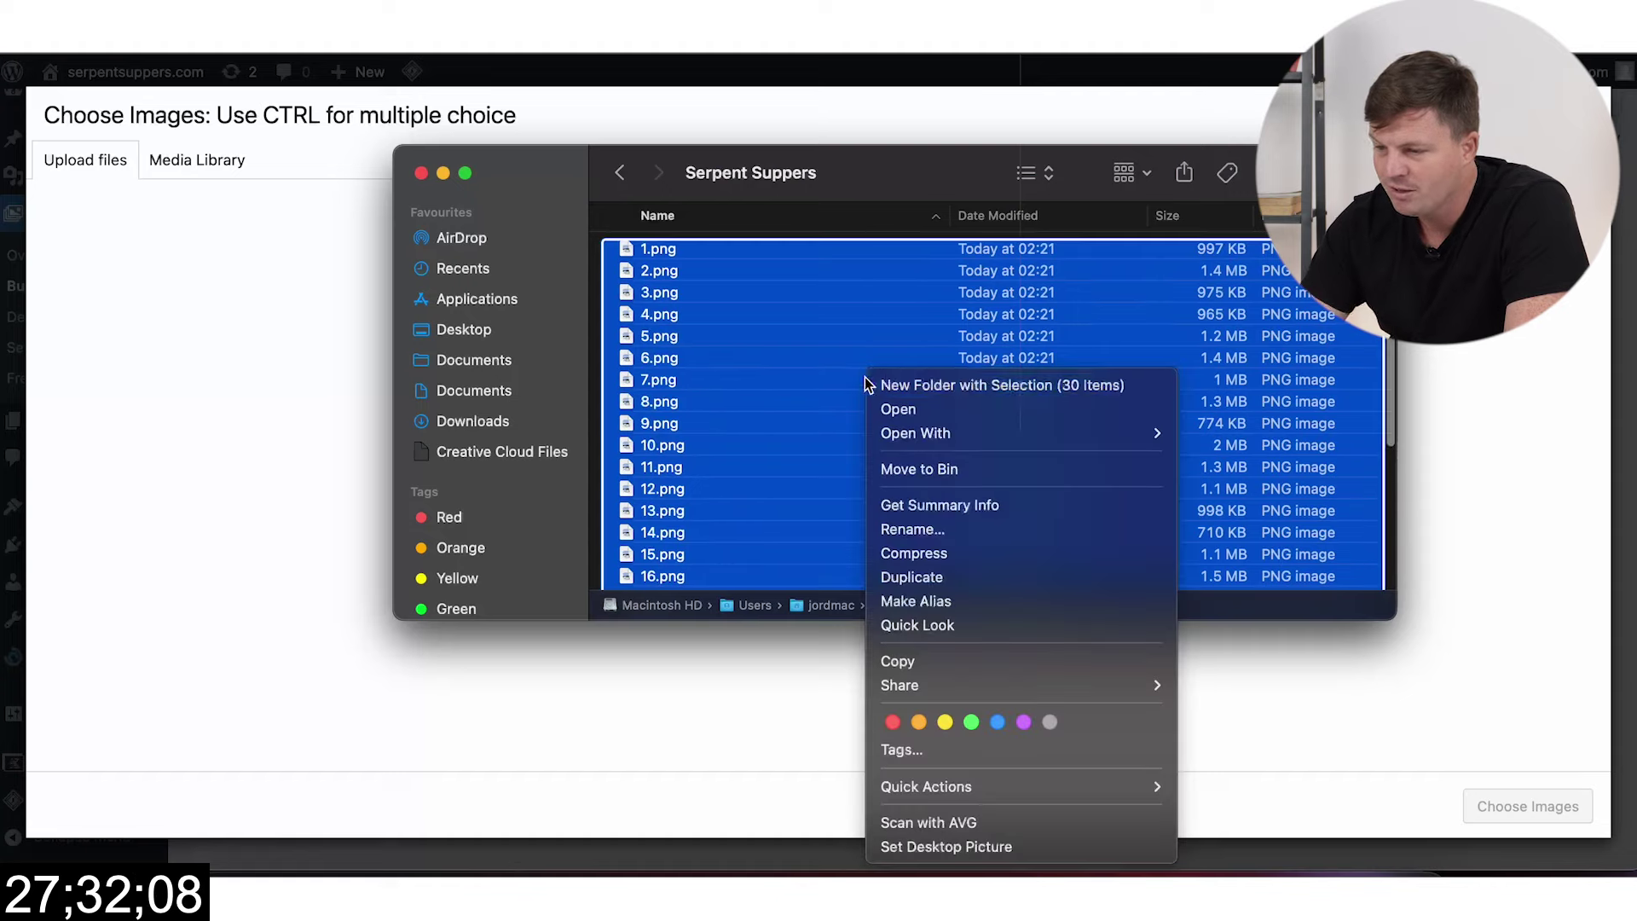
mouse_move(959, 434)
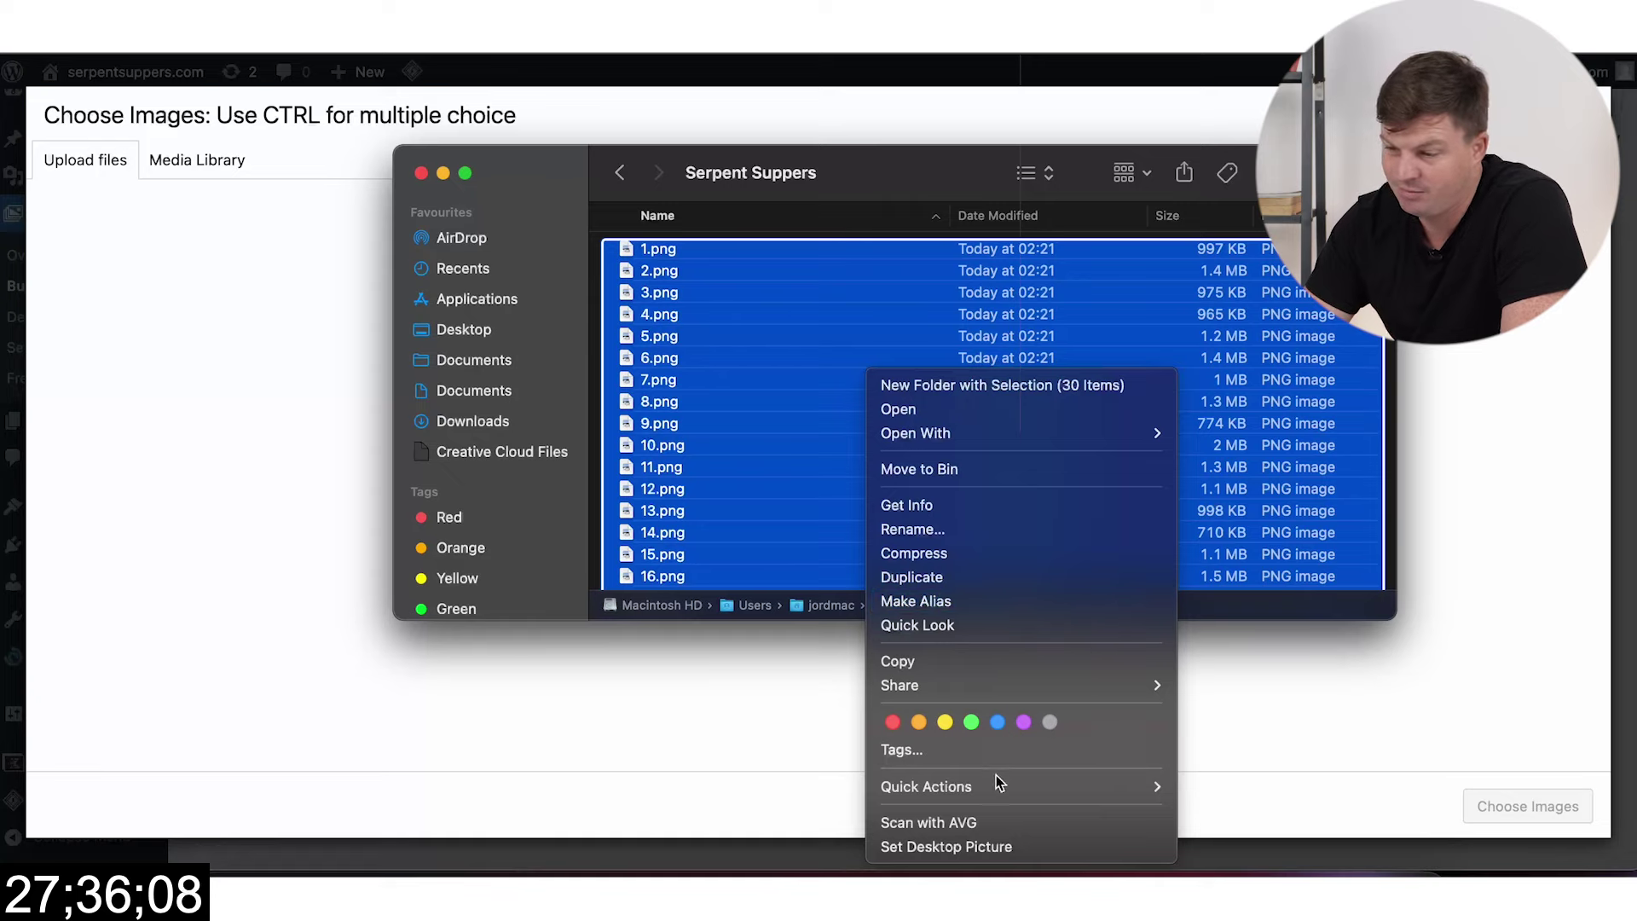
mouse_move(995, 779)
click(1281, 808)
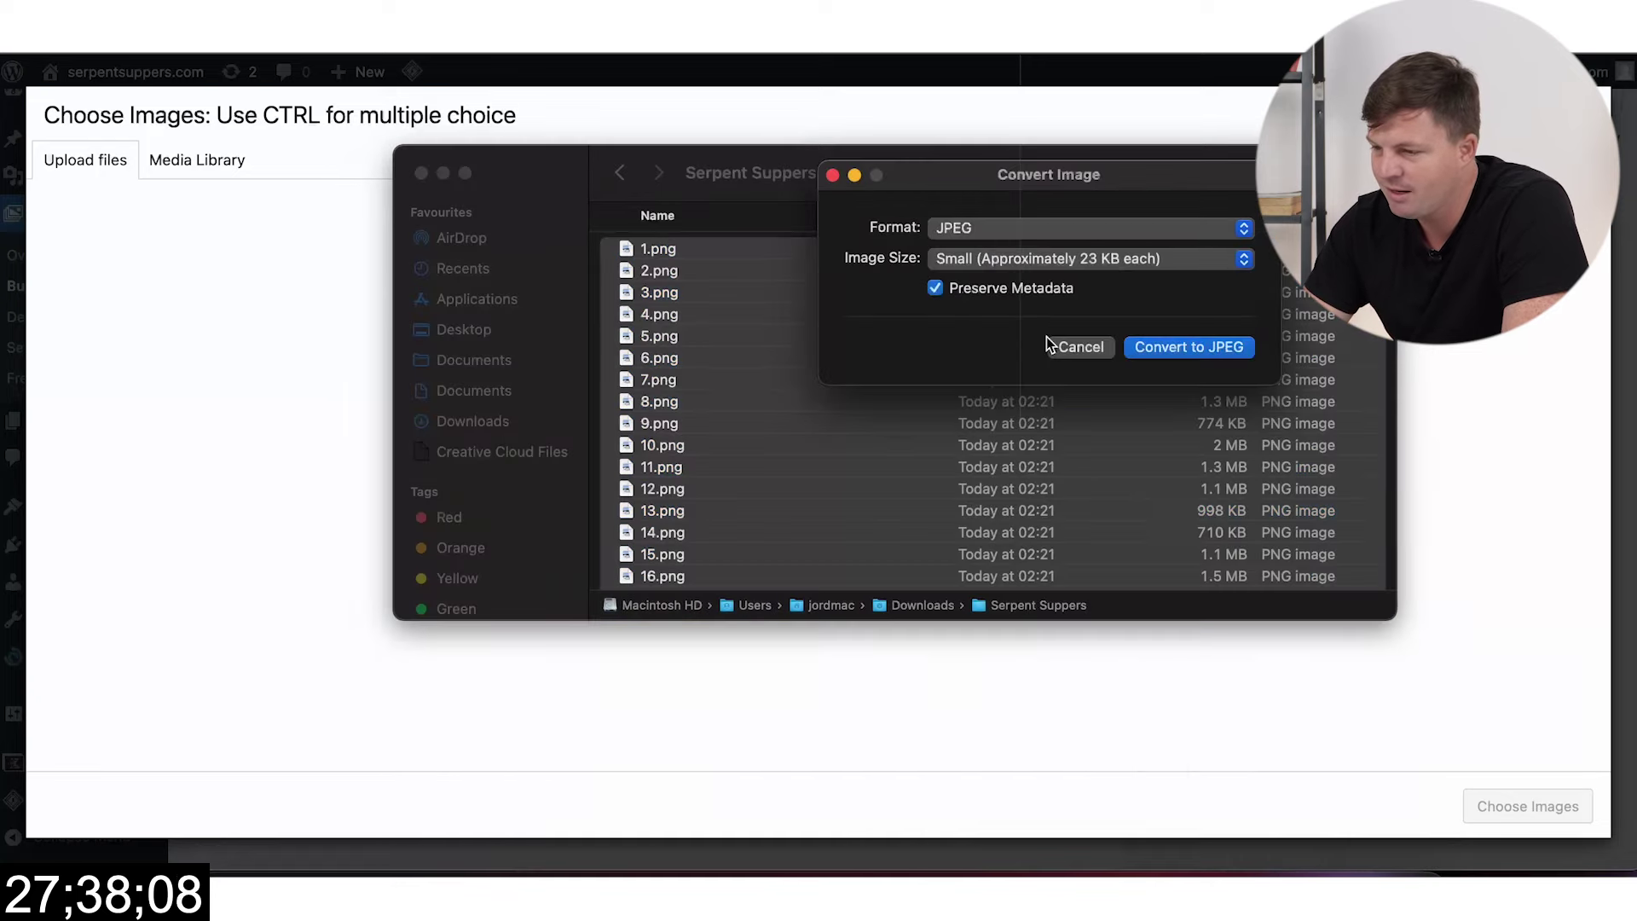
click(1106, 264)
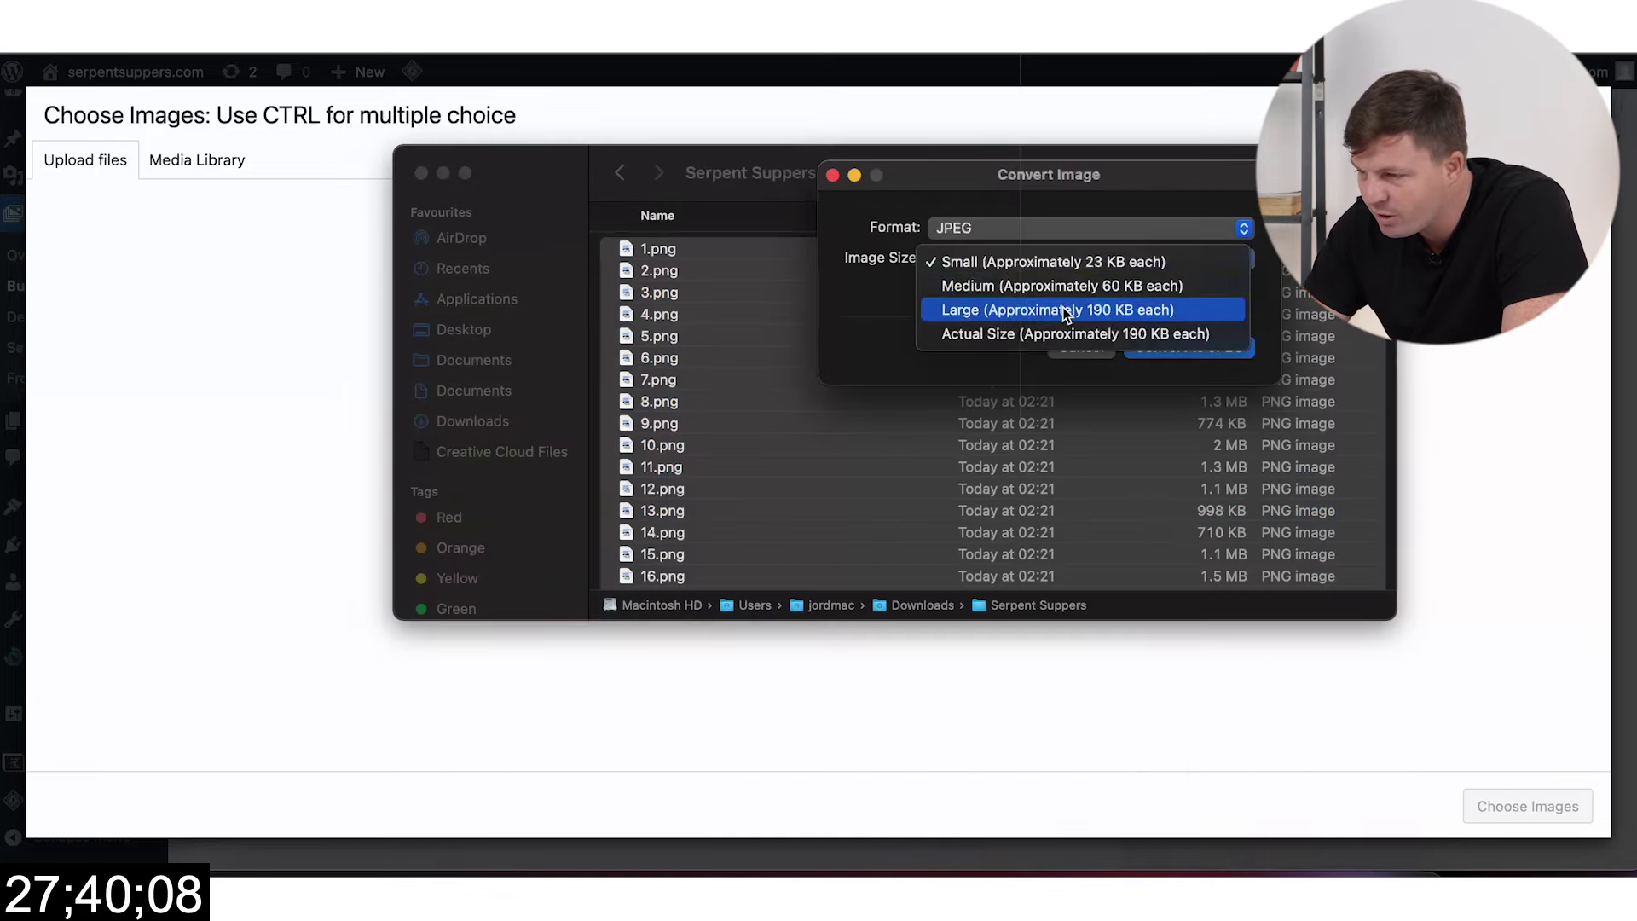
click(1062, 309)
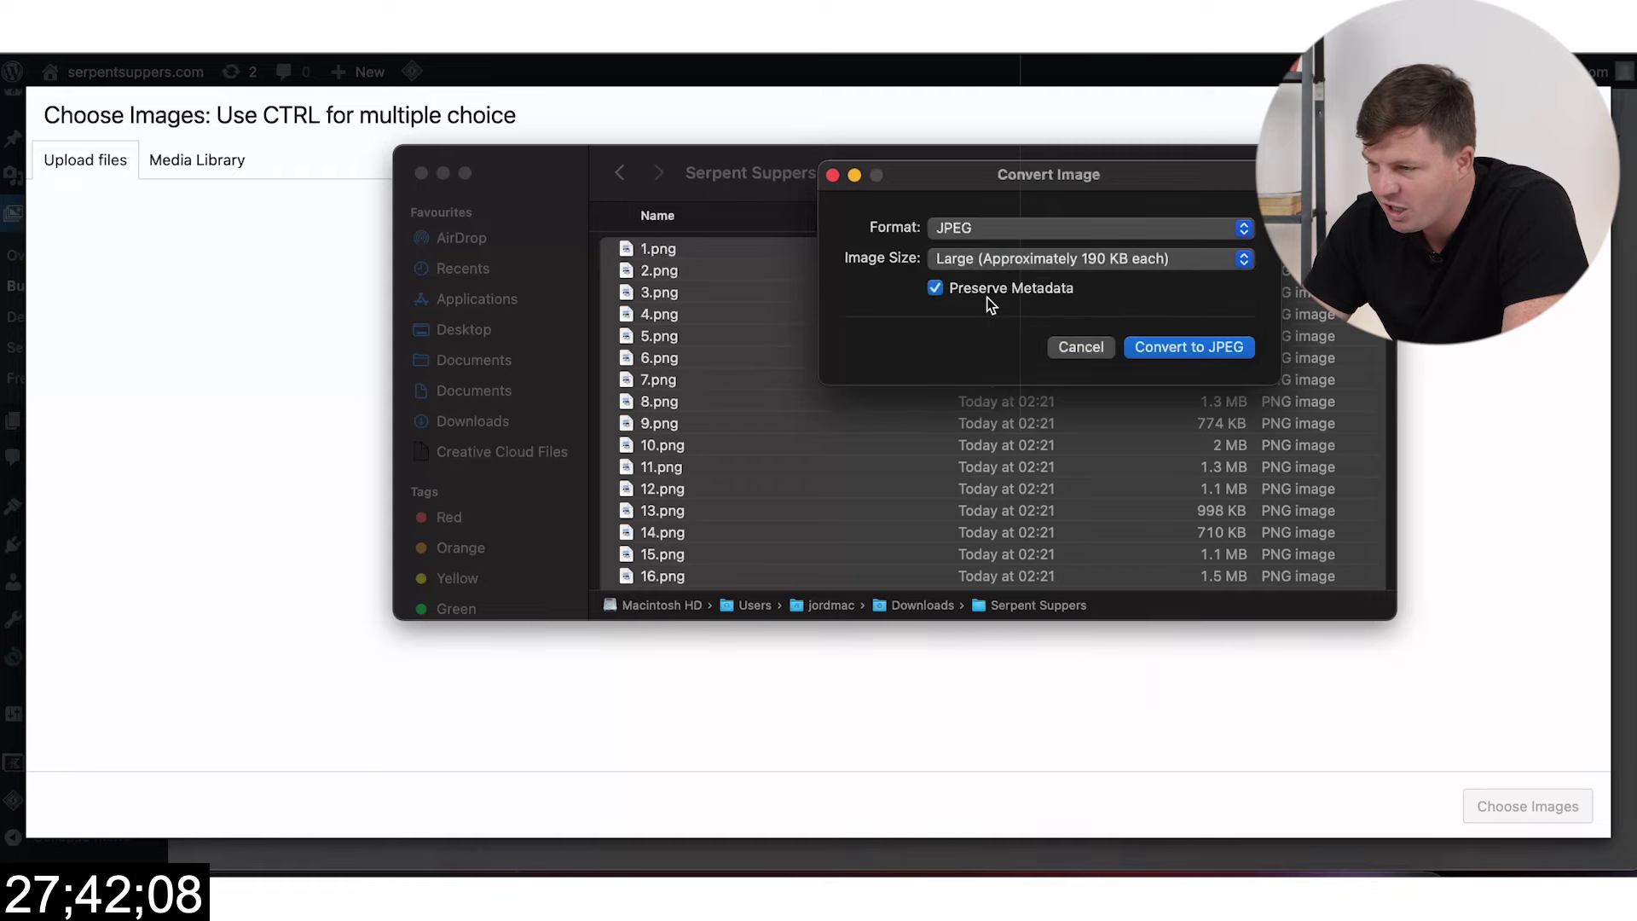
click(1150, 345)
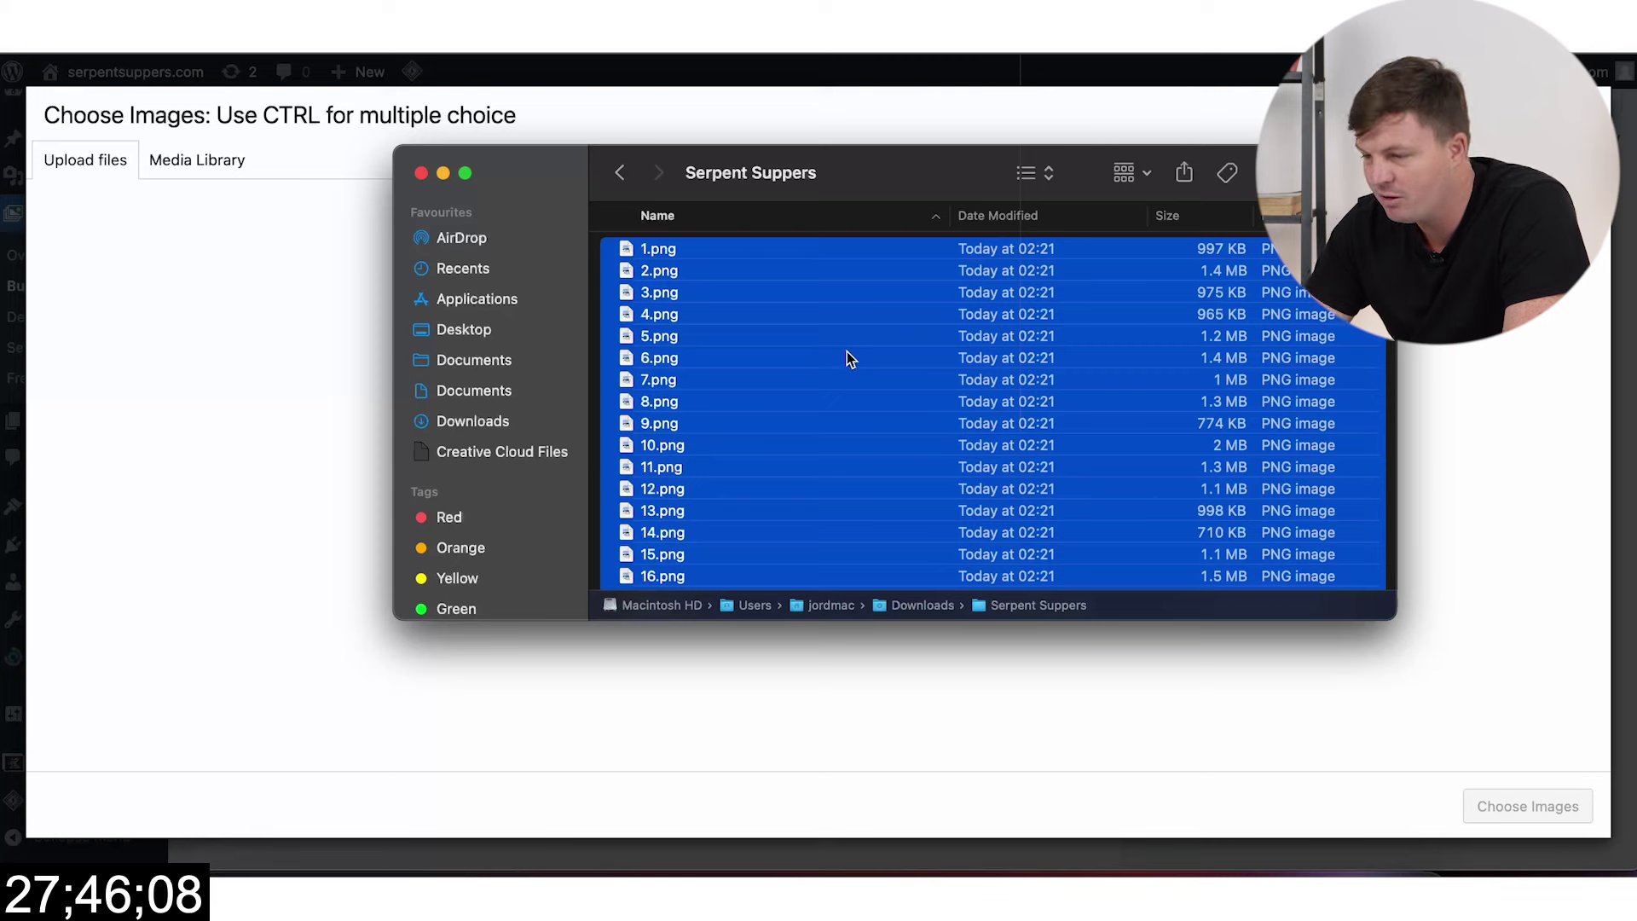
Step: Bulk-rename the selected JPEGs to 'serpent suppers' numbered from 1
right_click(830, 321)
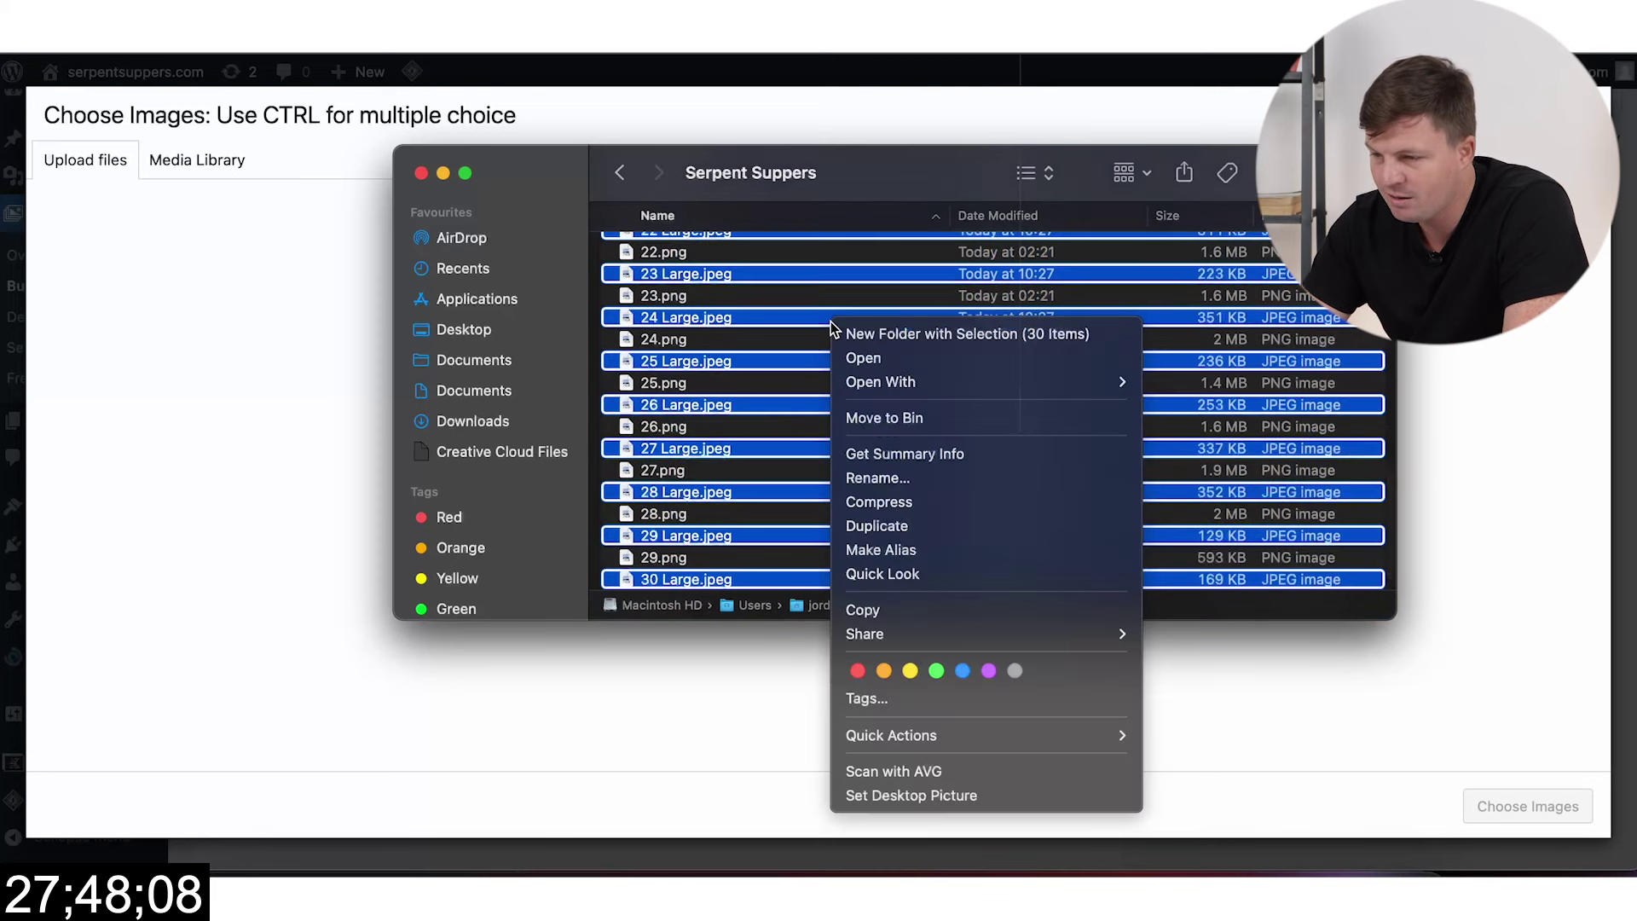
click(903, 467)
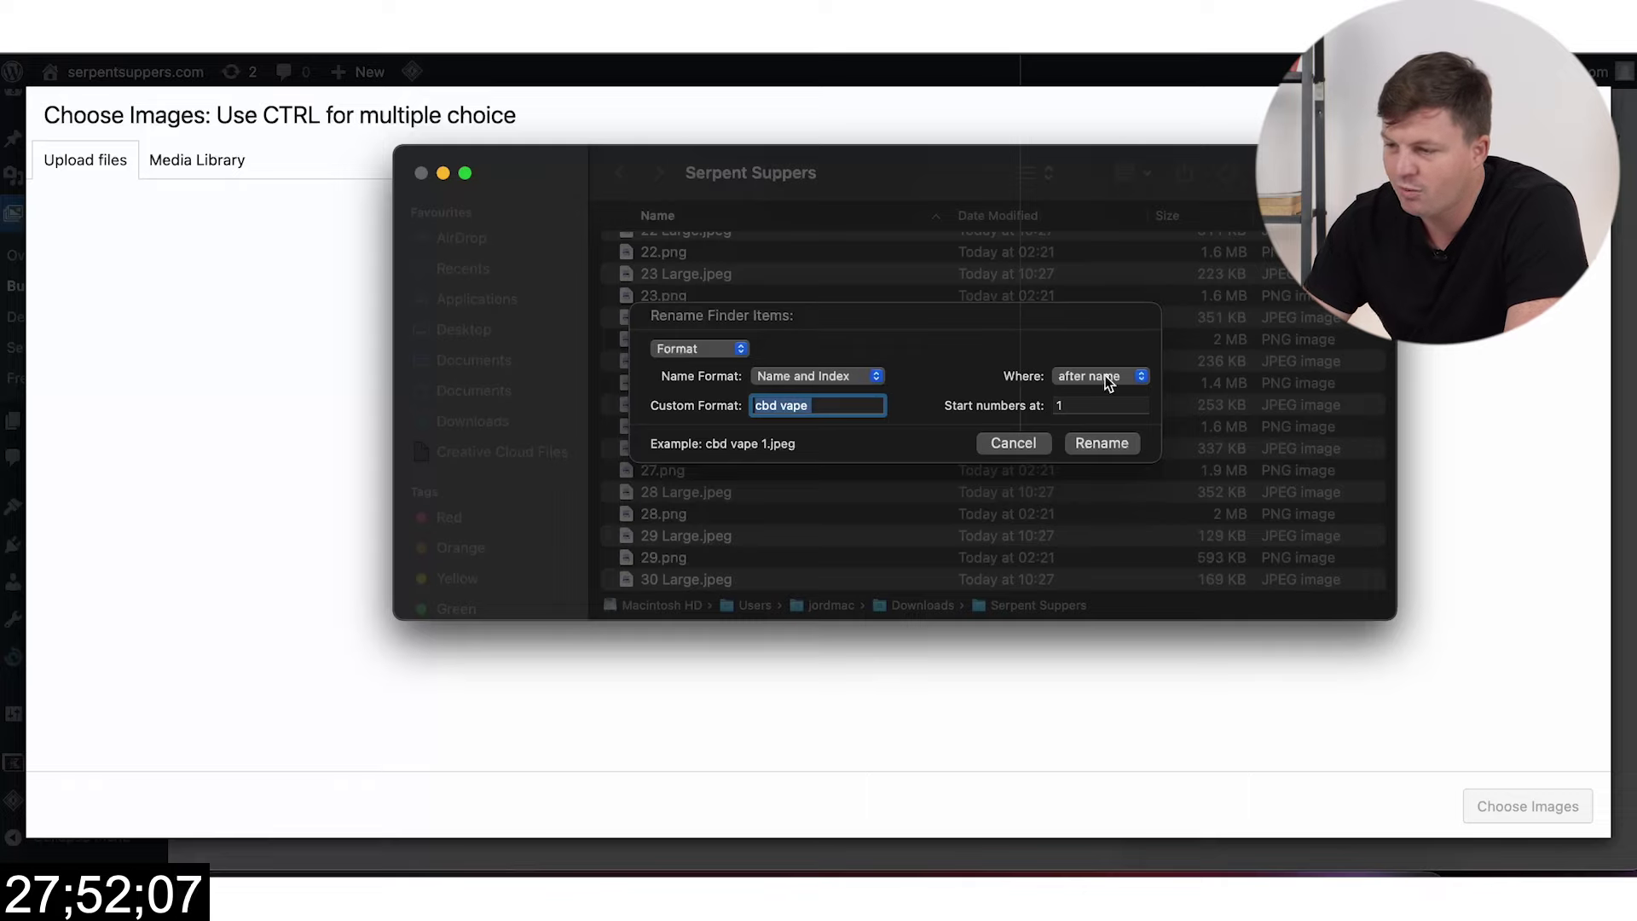
text(serpent suppers)
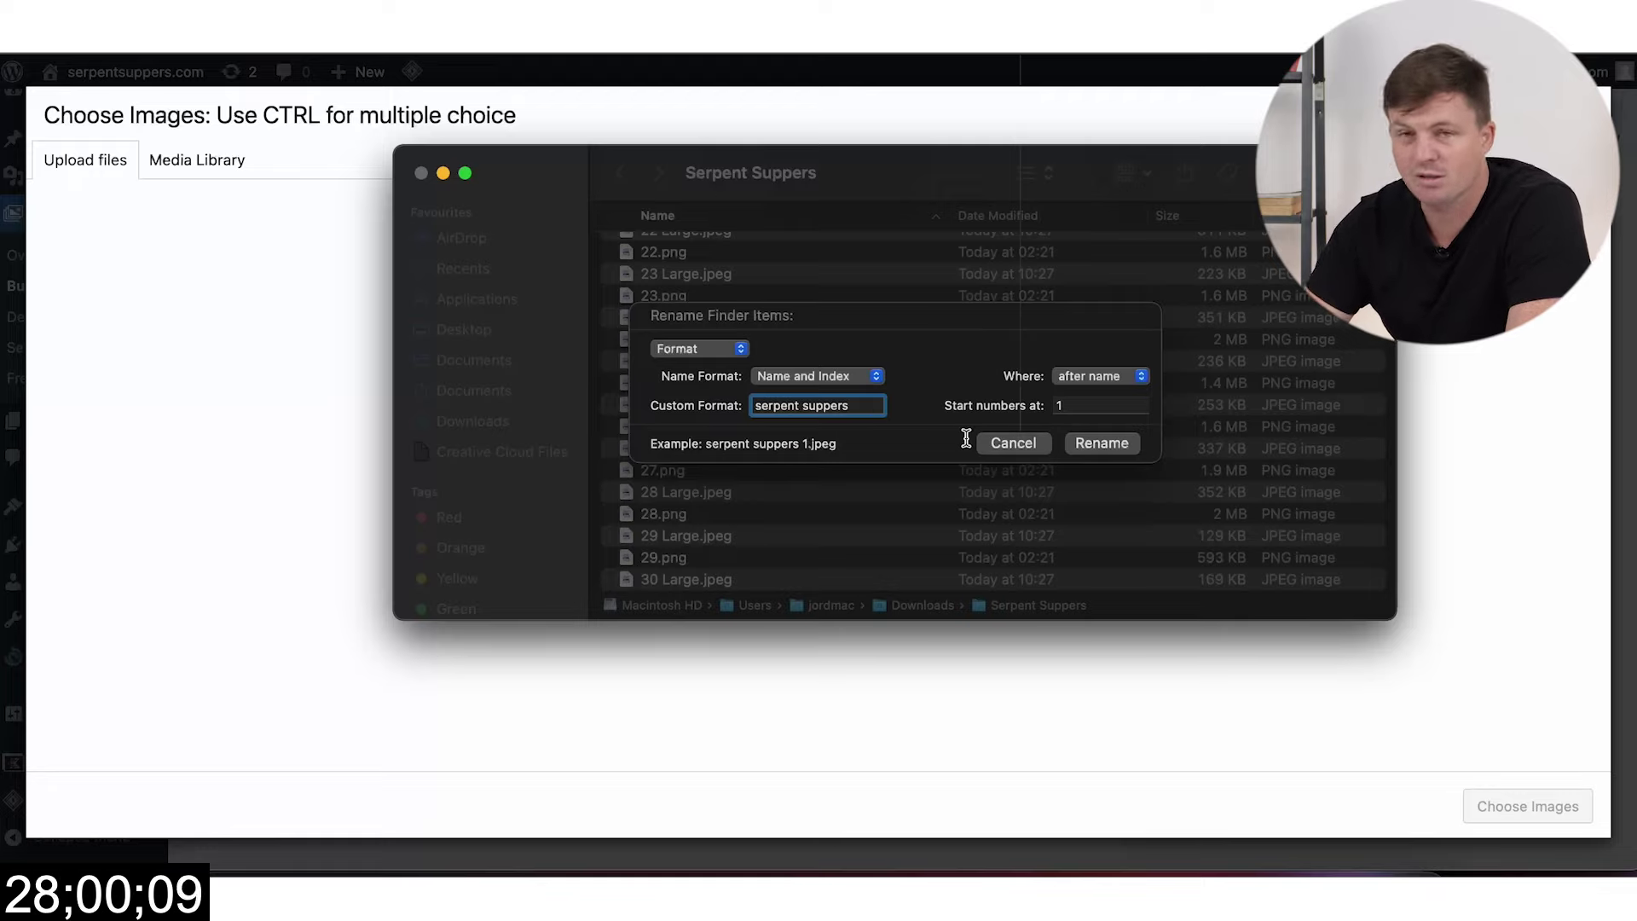
click(1100, 442)
Step: Drag the renamed JPEGs onto the WordPress upload area
scroll(708, 341, up, 8)
scroll(749, 440, down, 10)
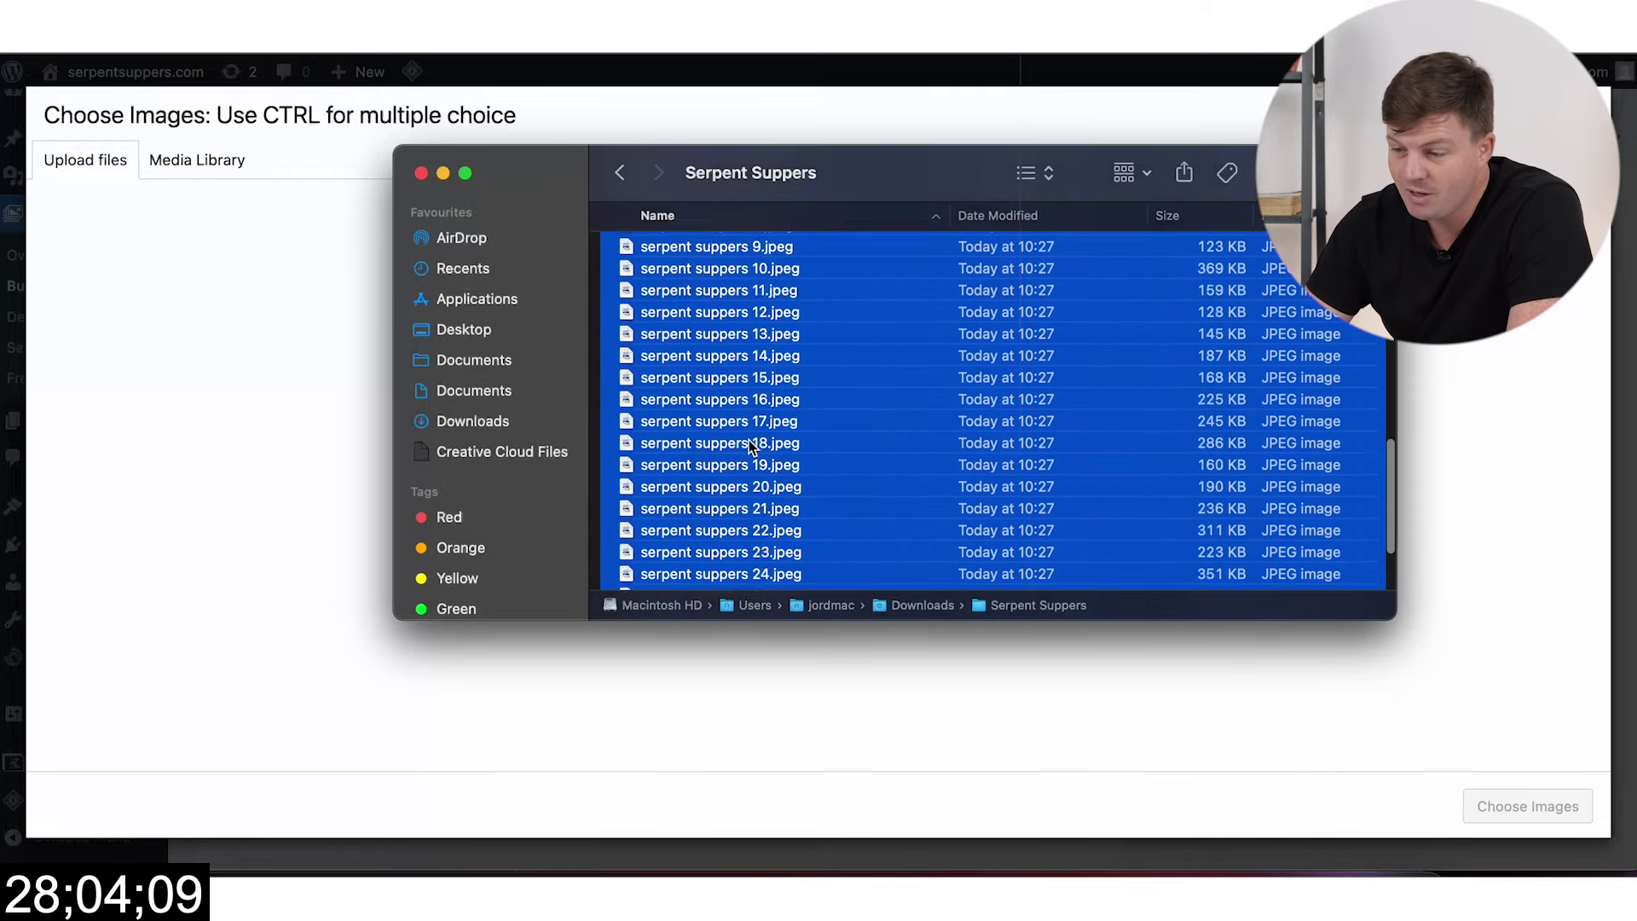
drag(817, 387, 218, 459)
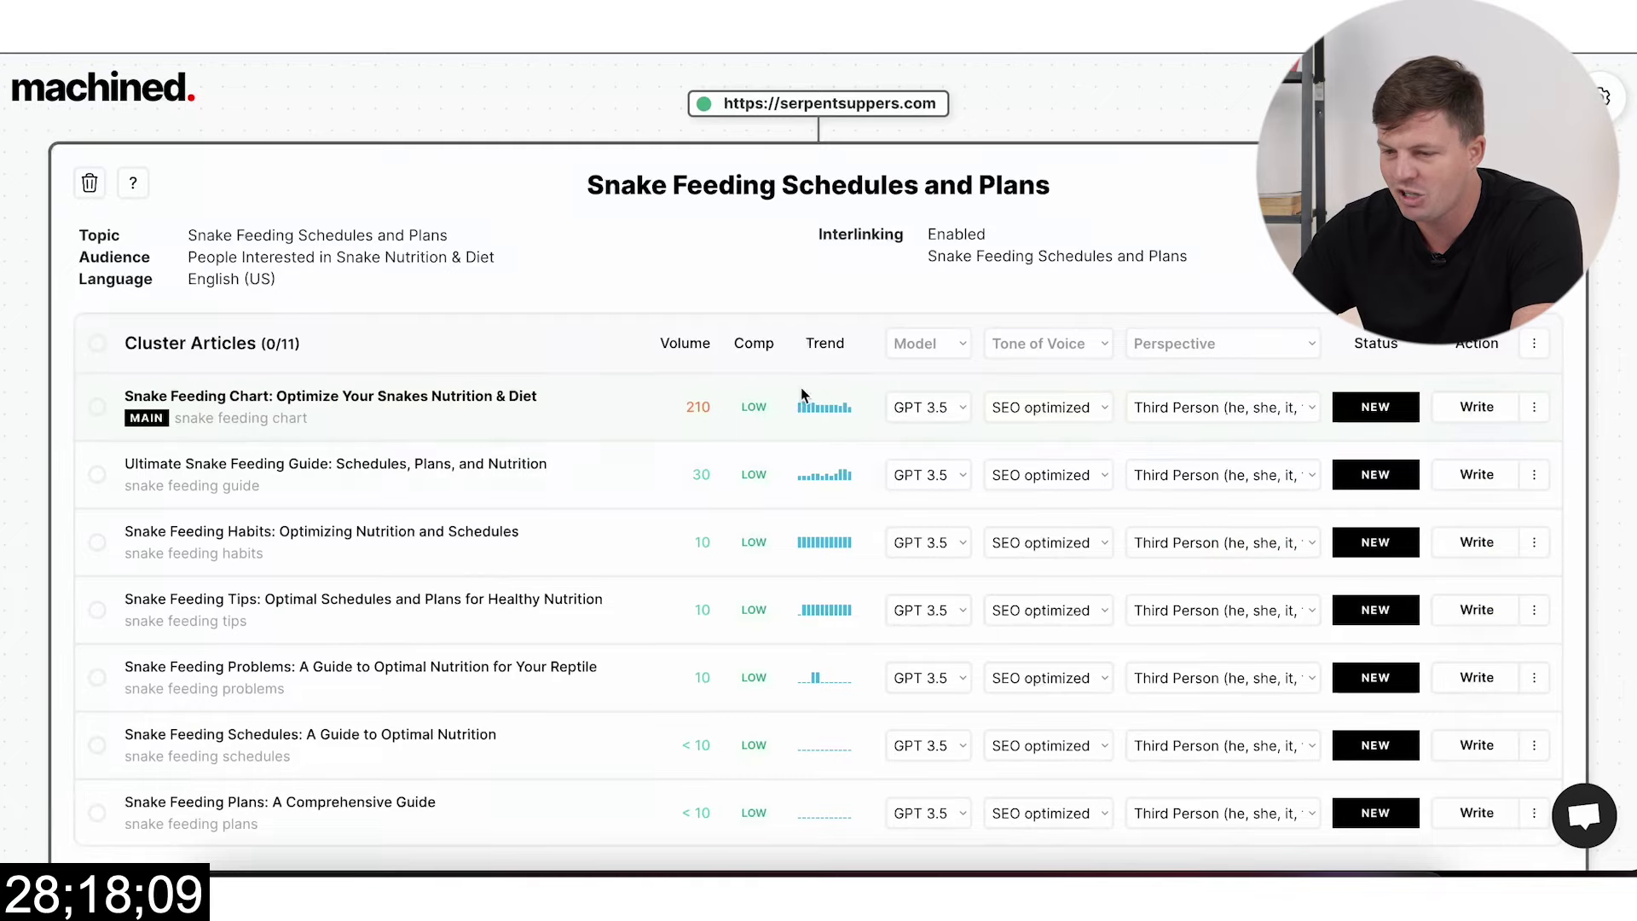
Step: Set the Snake Feeding Chart main article to GPT 4 and start writing it
scroll(760, 486, down, 3)
scroll(743, 474, down, 2)
scroll(743, 474, up, 5)
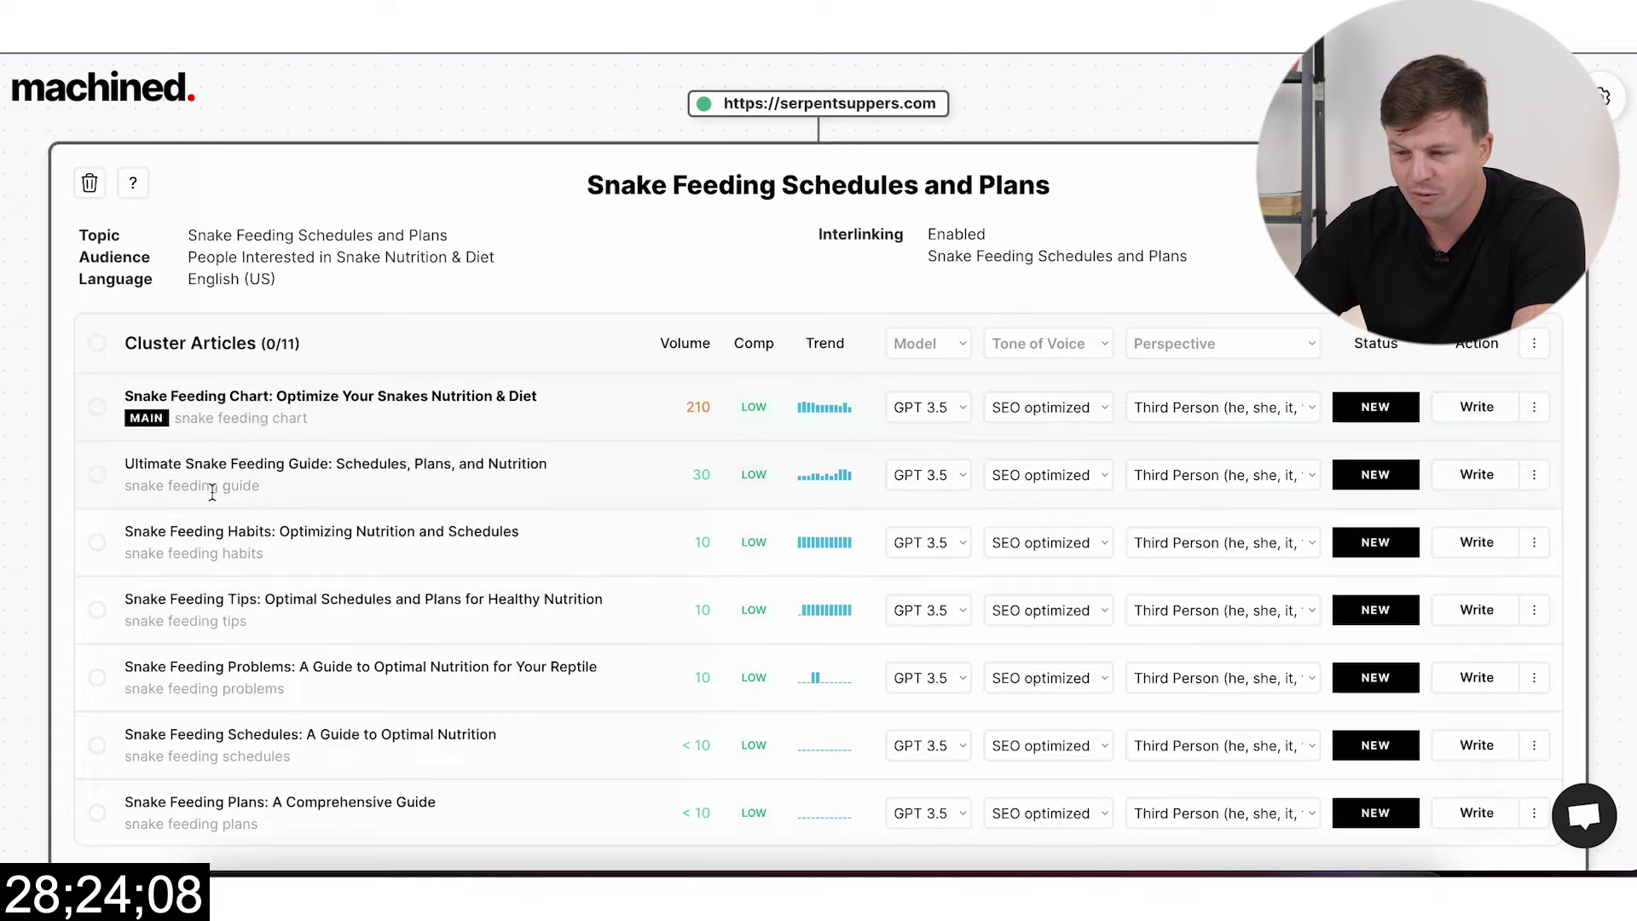
click(960, 401)
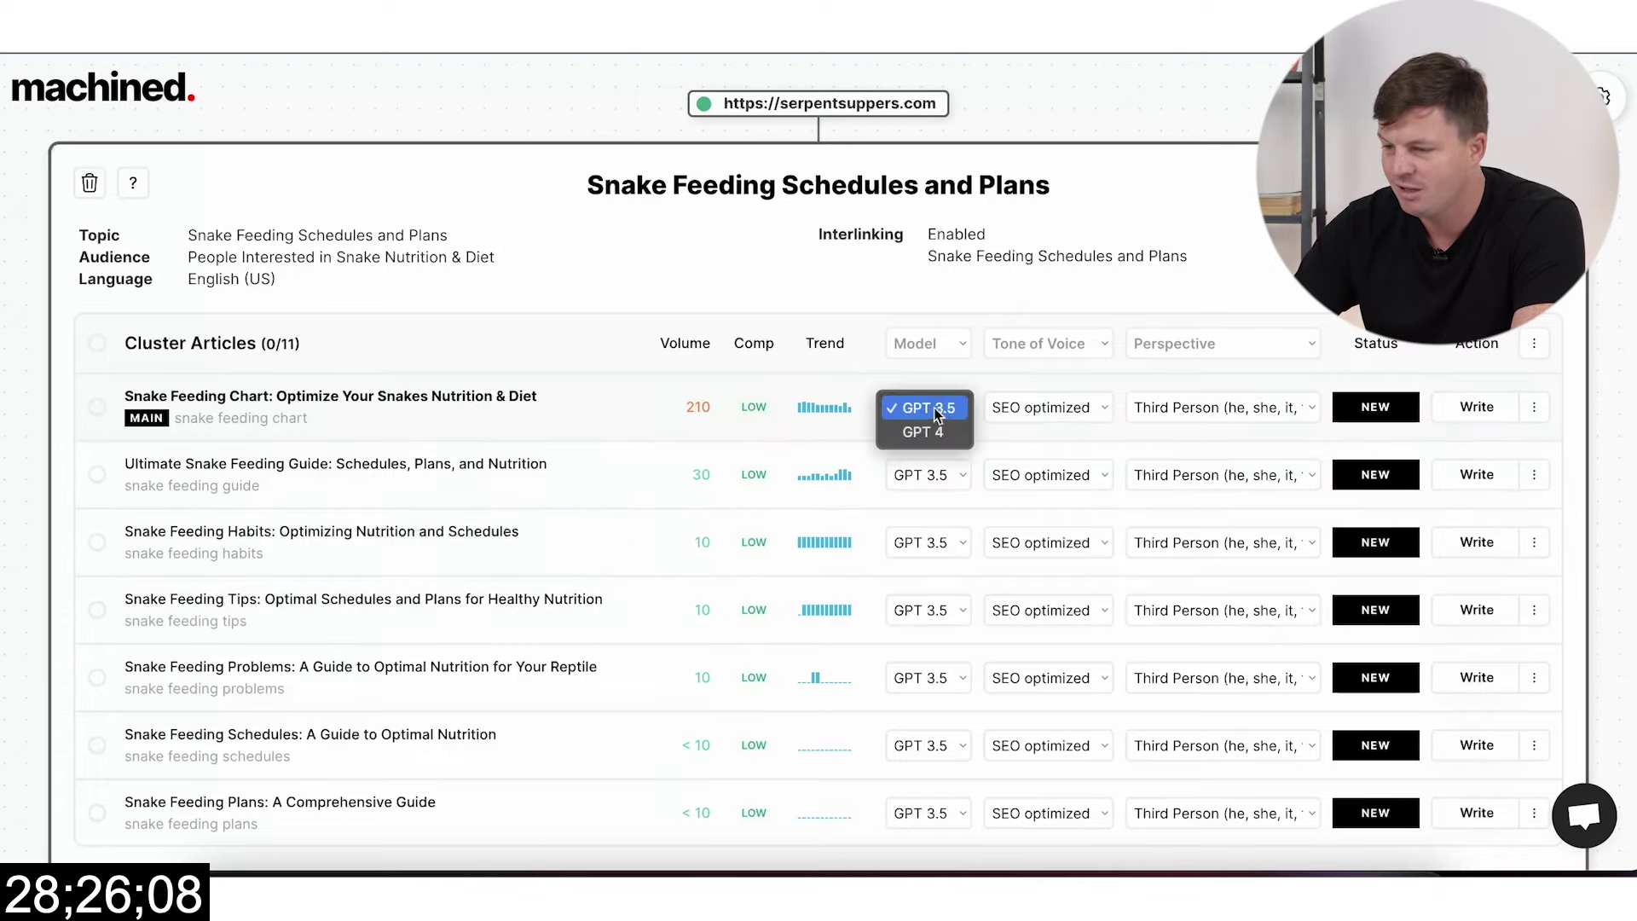
click(919, 435)
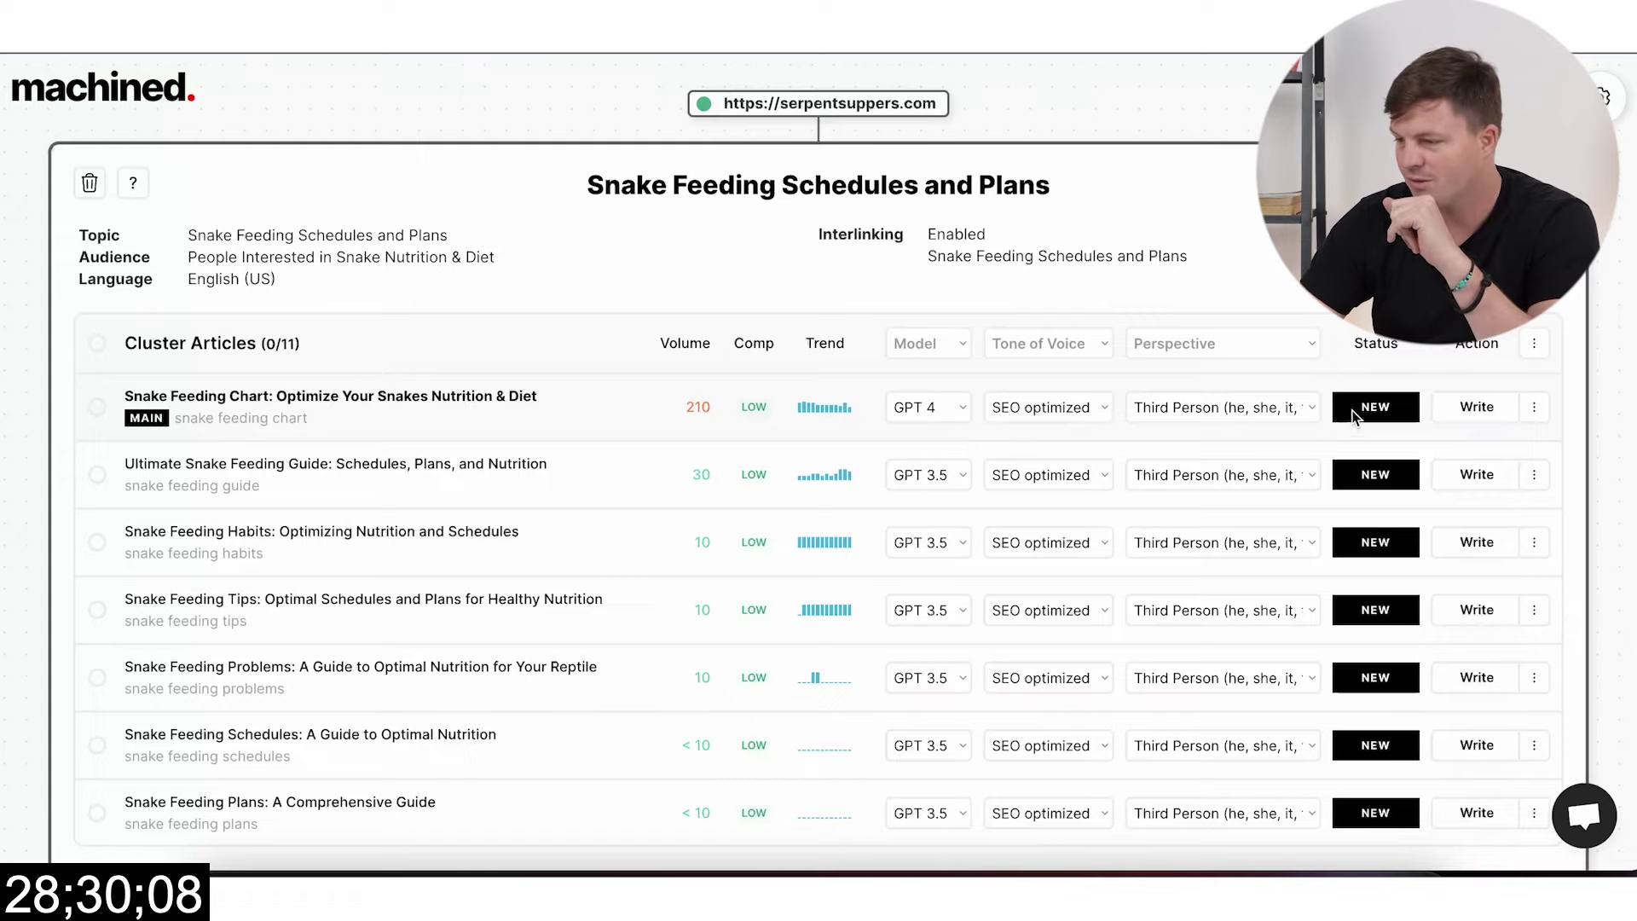
click(1478, 409)
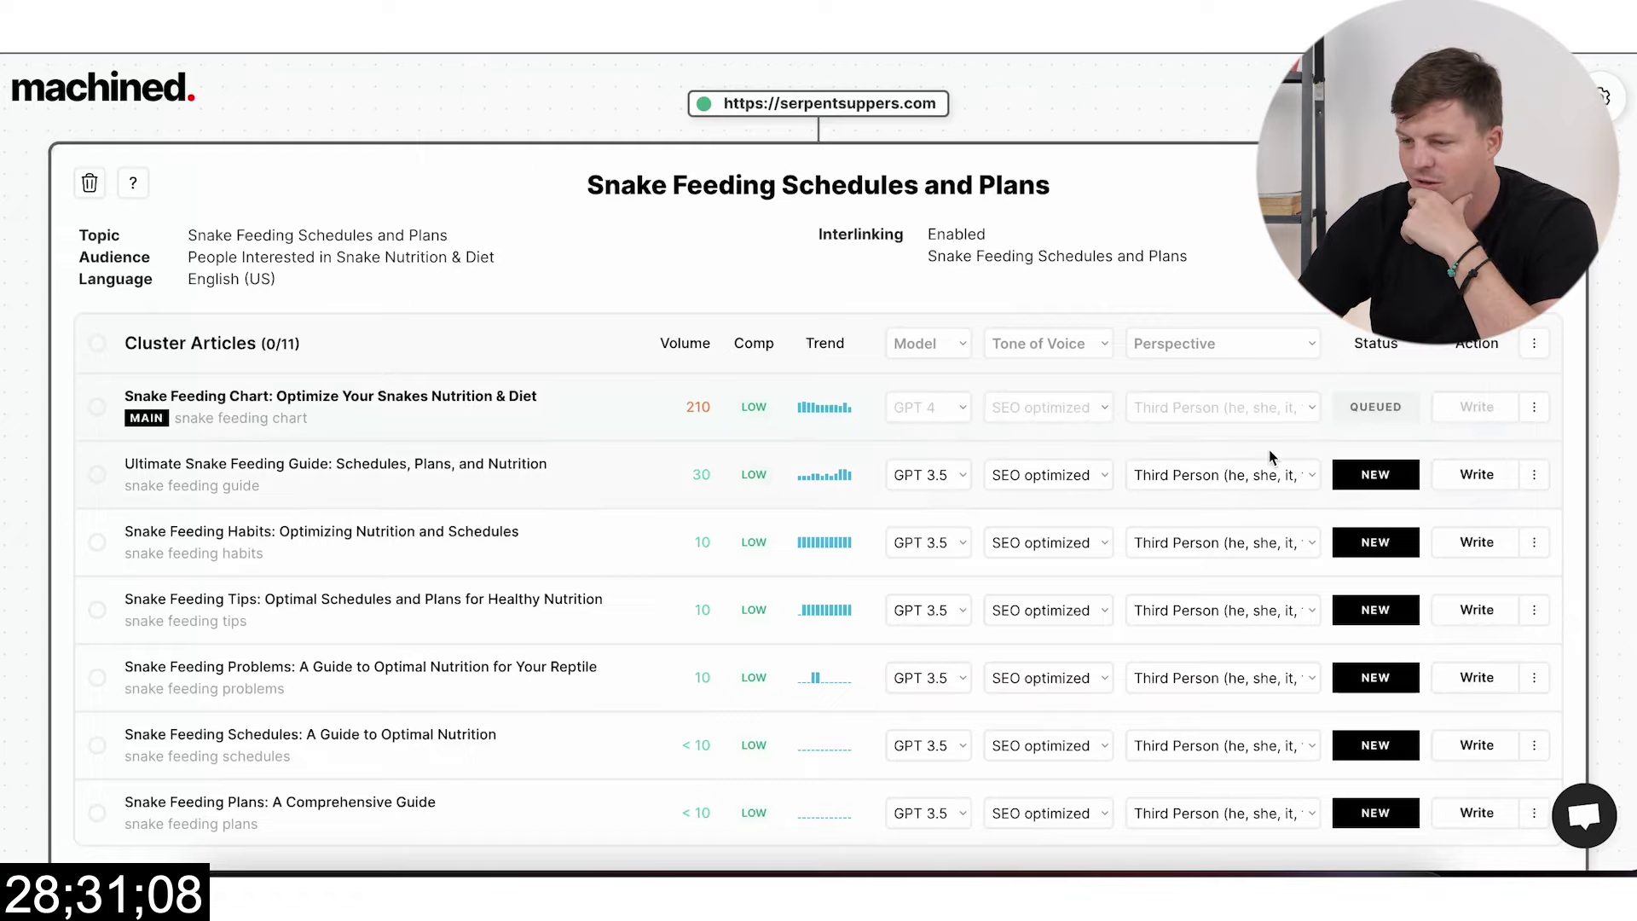
Step: Select all eleven cluster articles and queue them with Write Articles
click(96, 350)
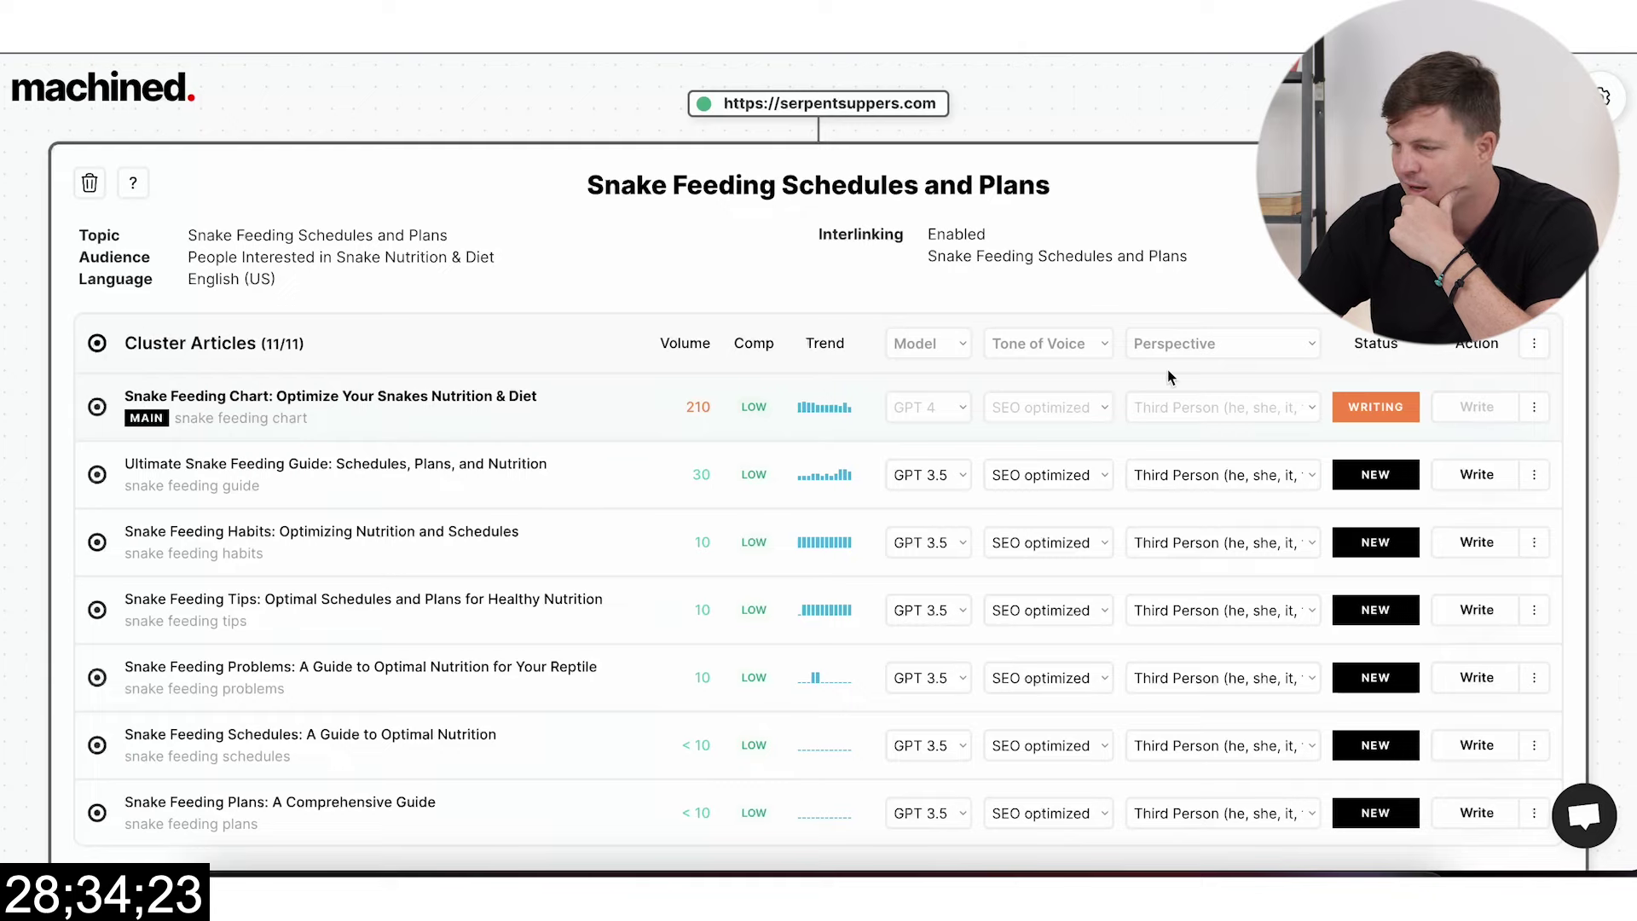
click(1521, 345)
click(1406, 454)
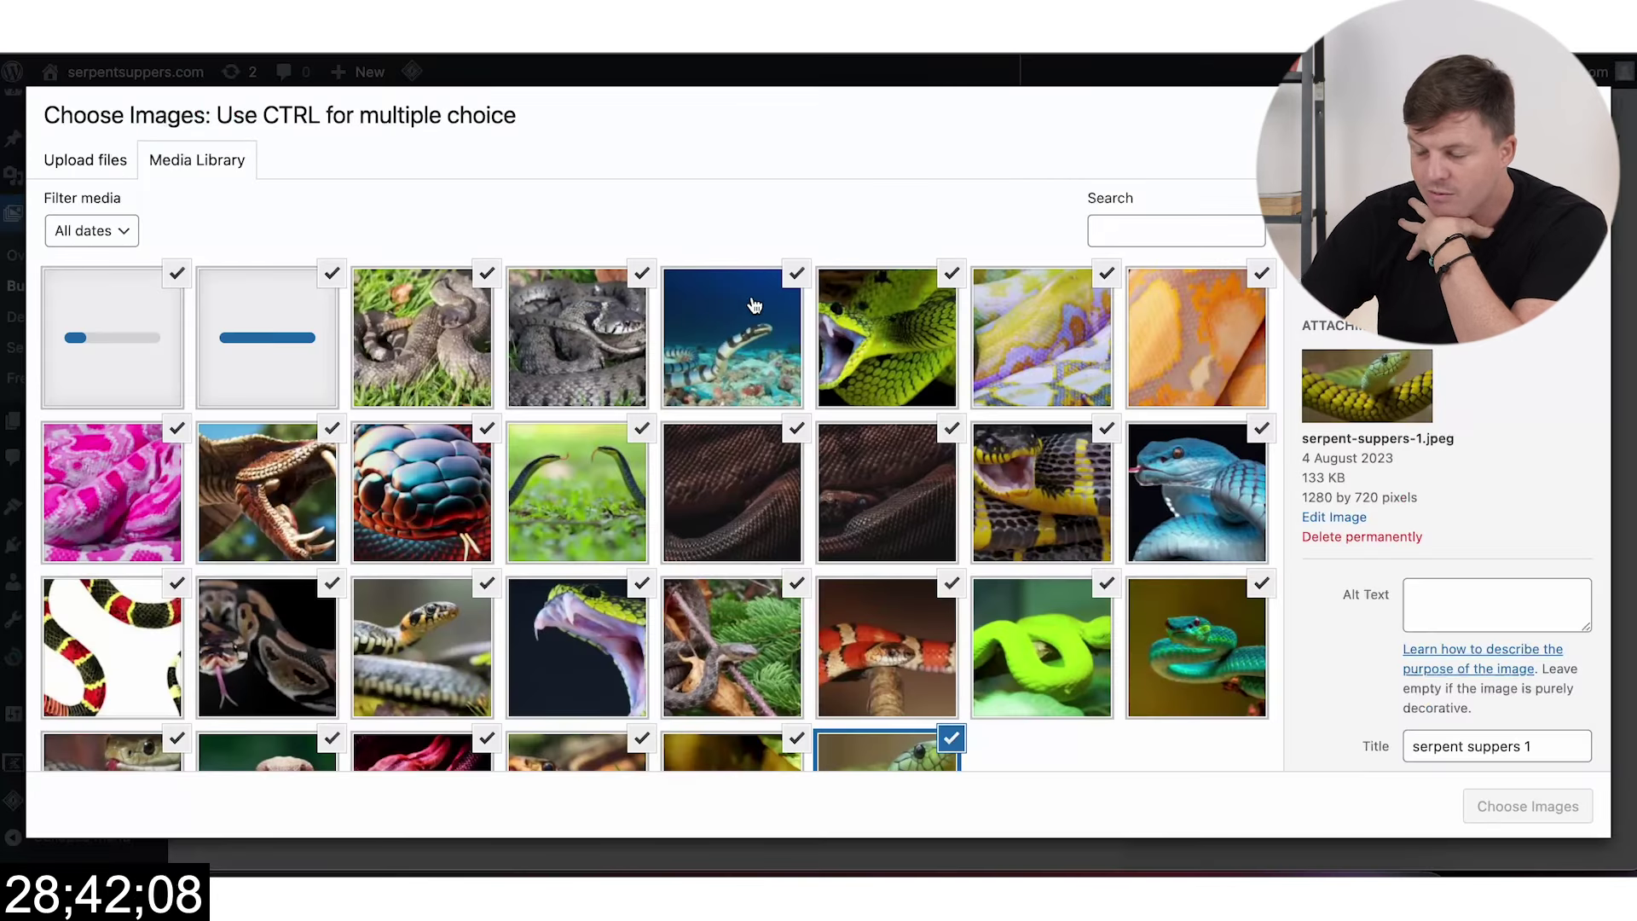
Step: Use all uploaded serpent-suppers images as random featured images and advance to the filter step
scroll(1196, 710, down, 2)
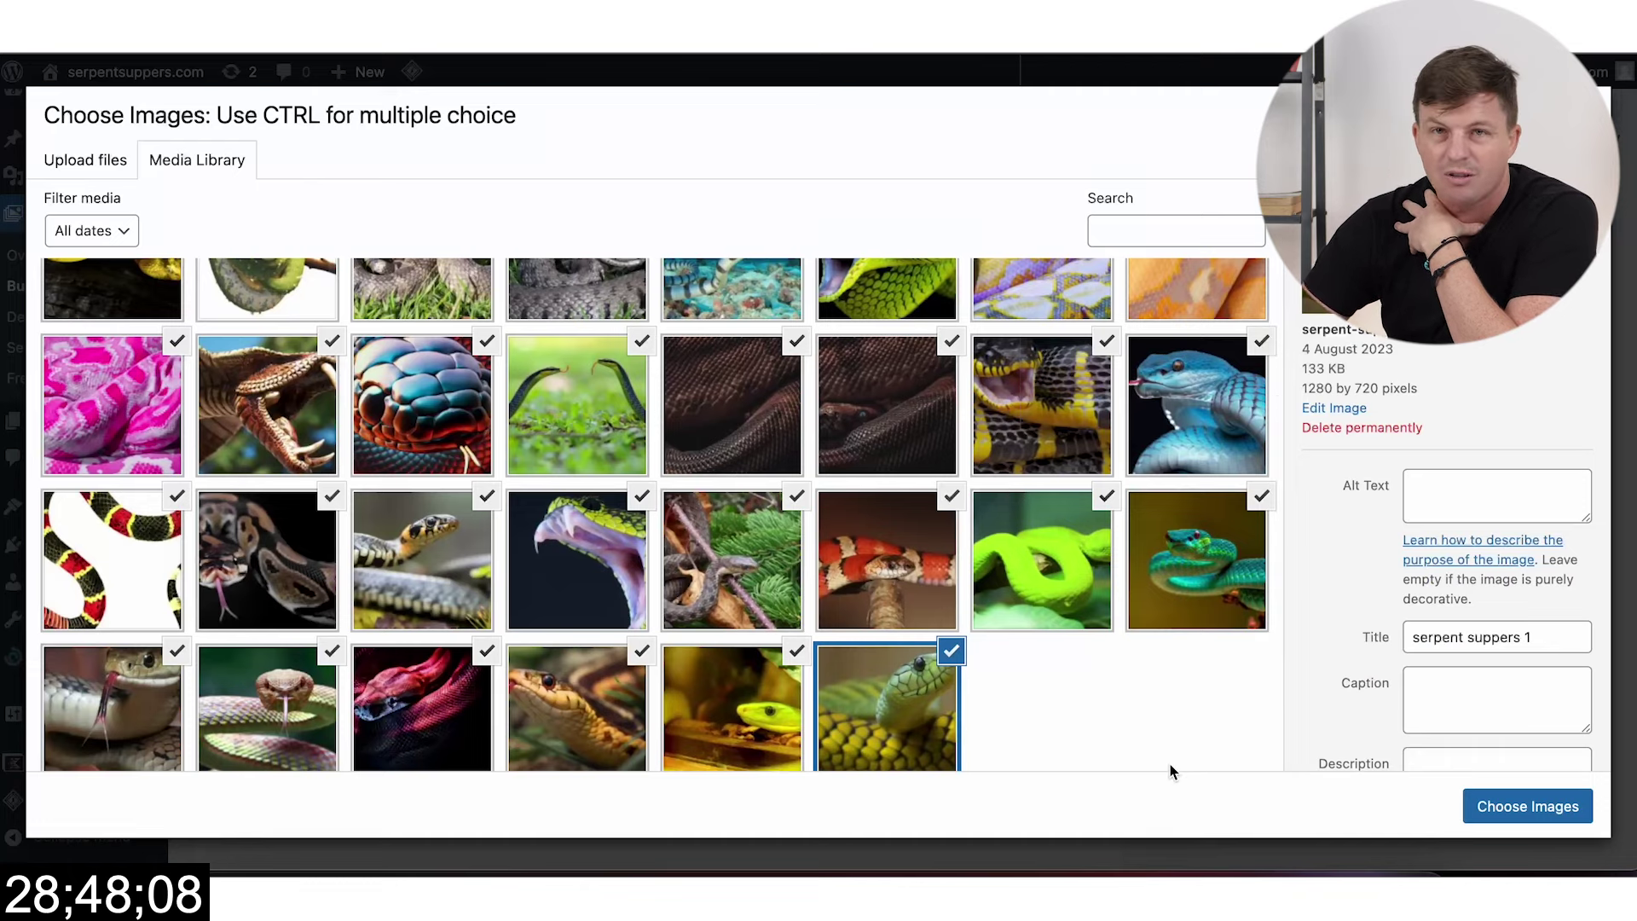
scroll(1169, 764, down, 1)
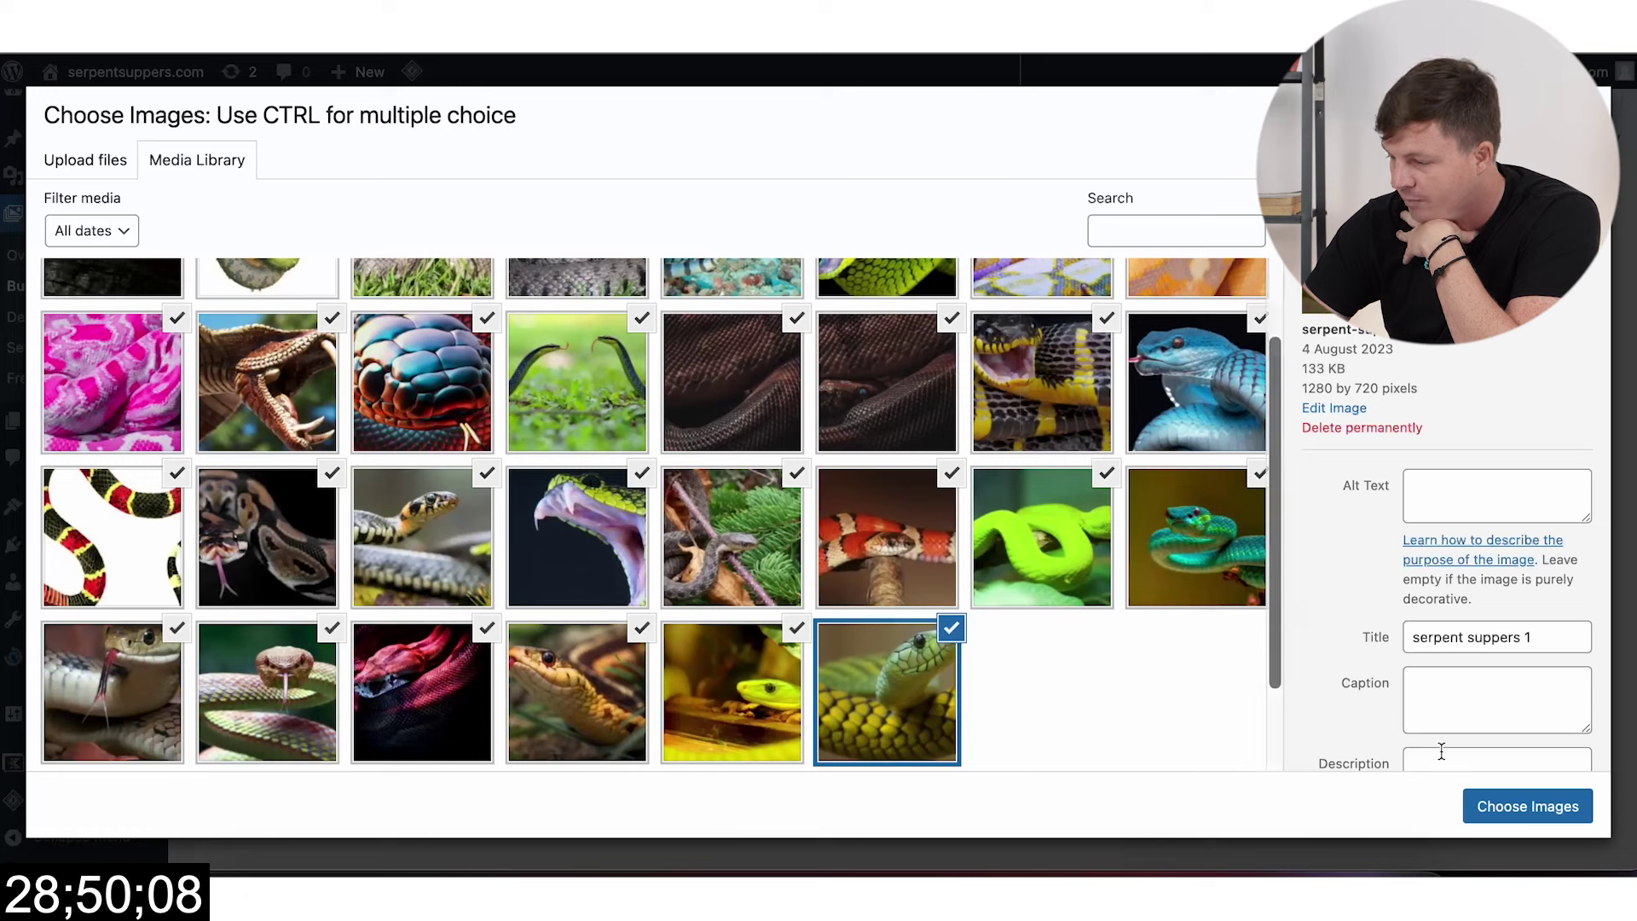
click(1485, 795)
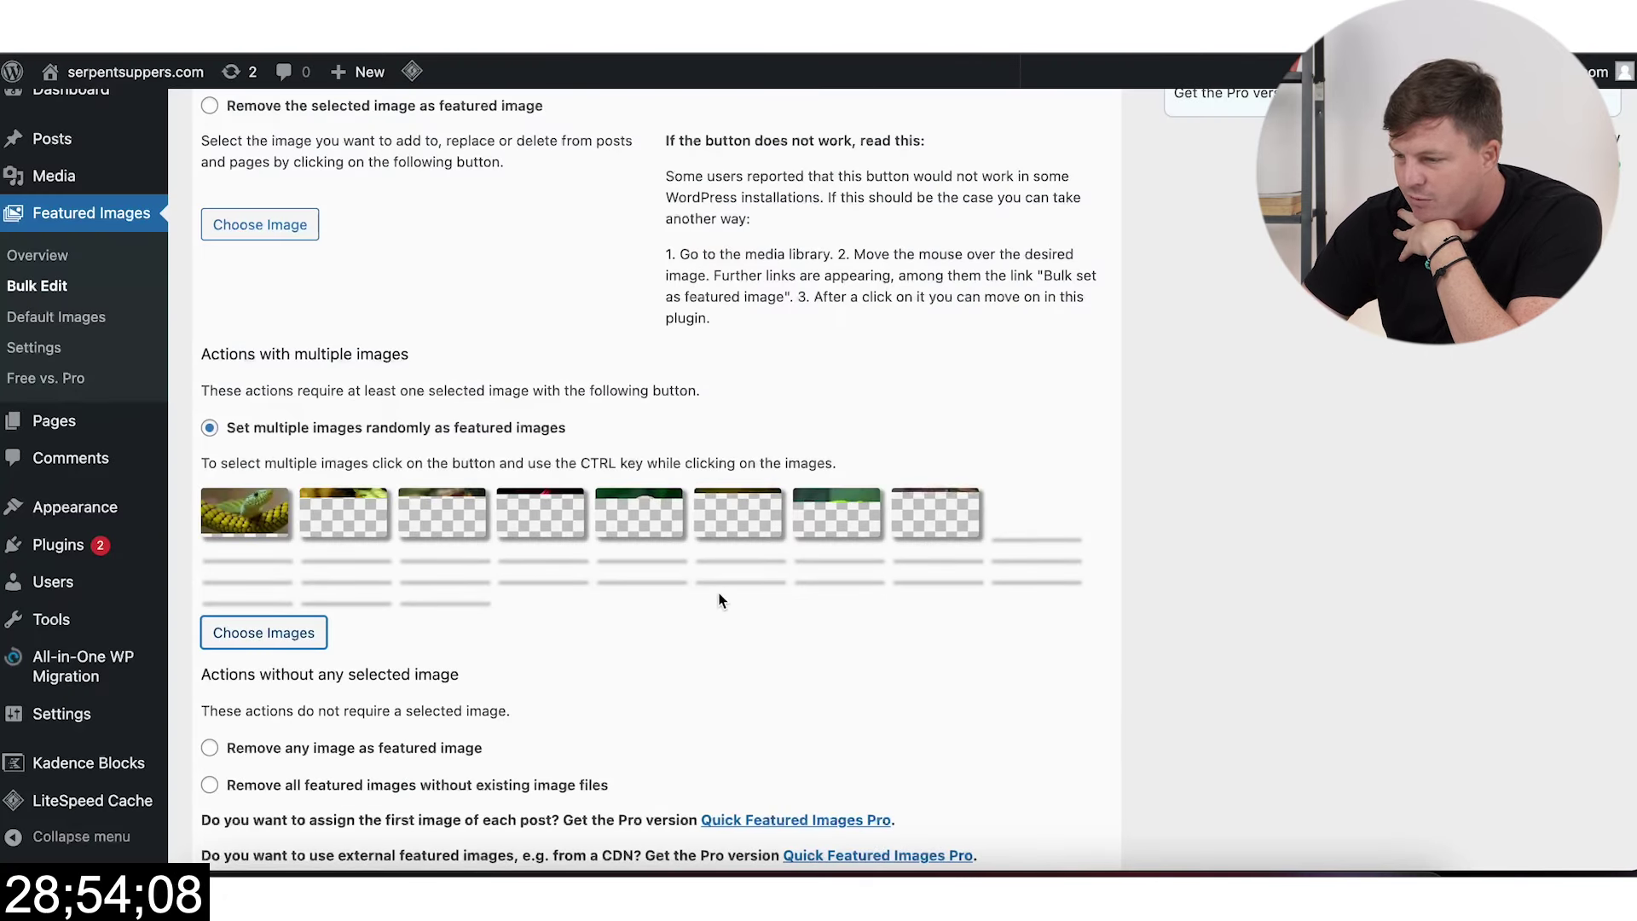
scroll(755, 633, down, 1)
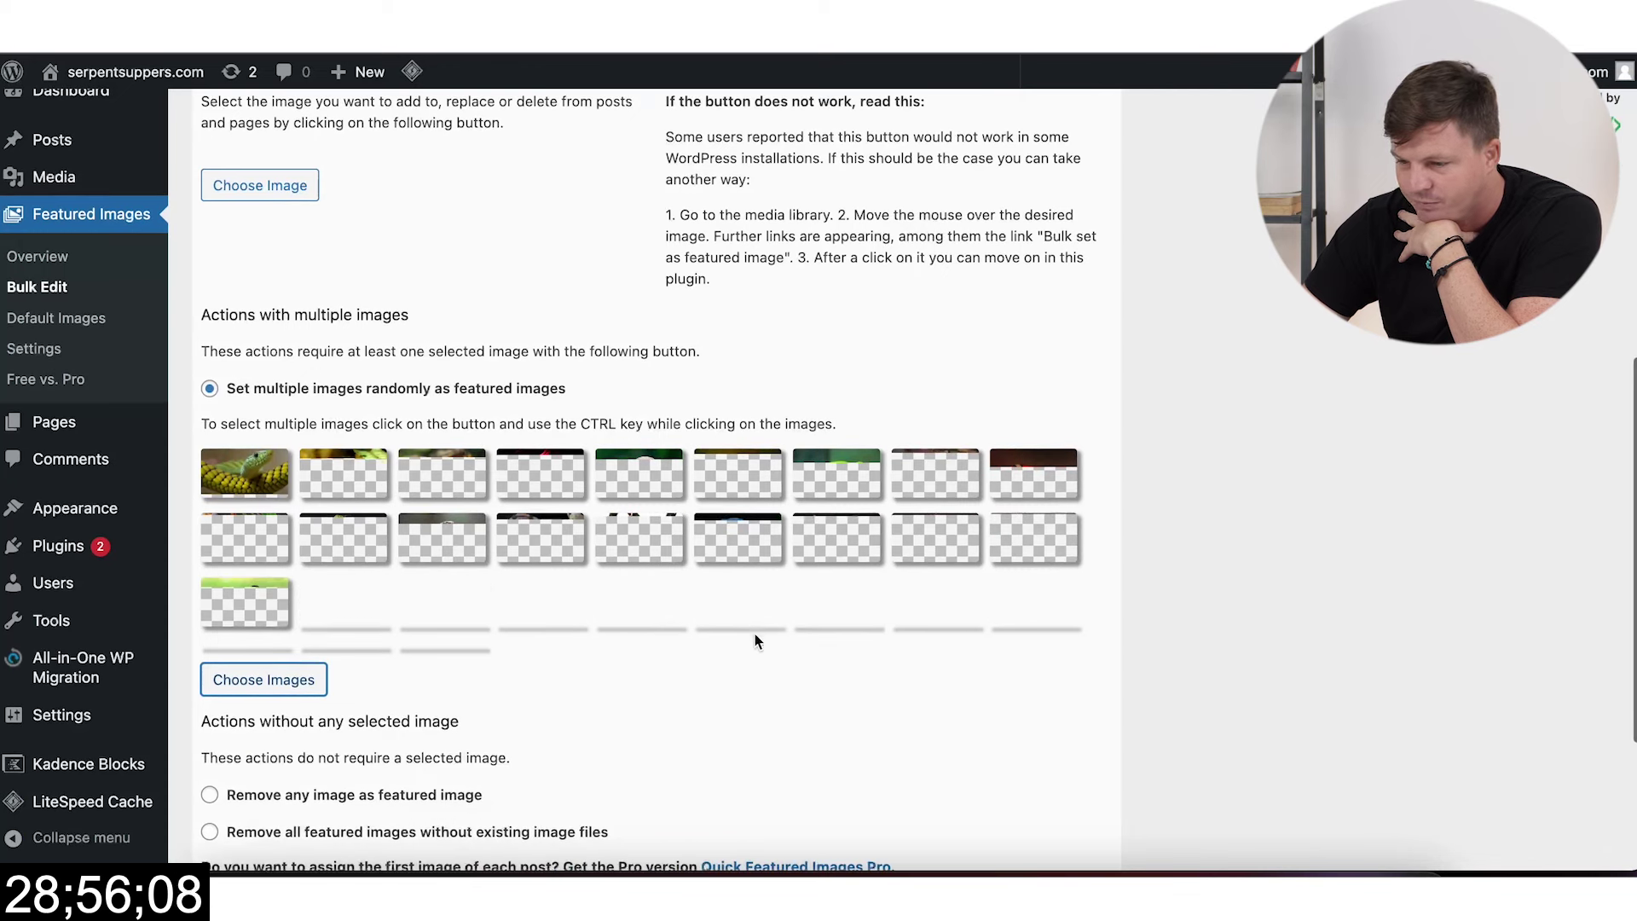
scroll(746, 647, down, 1)
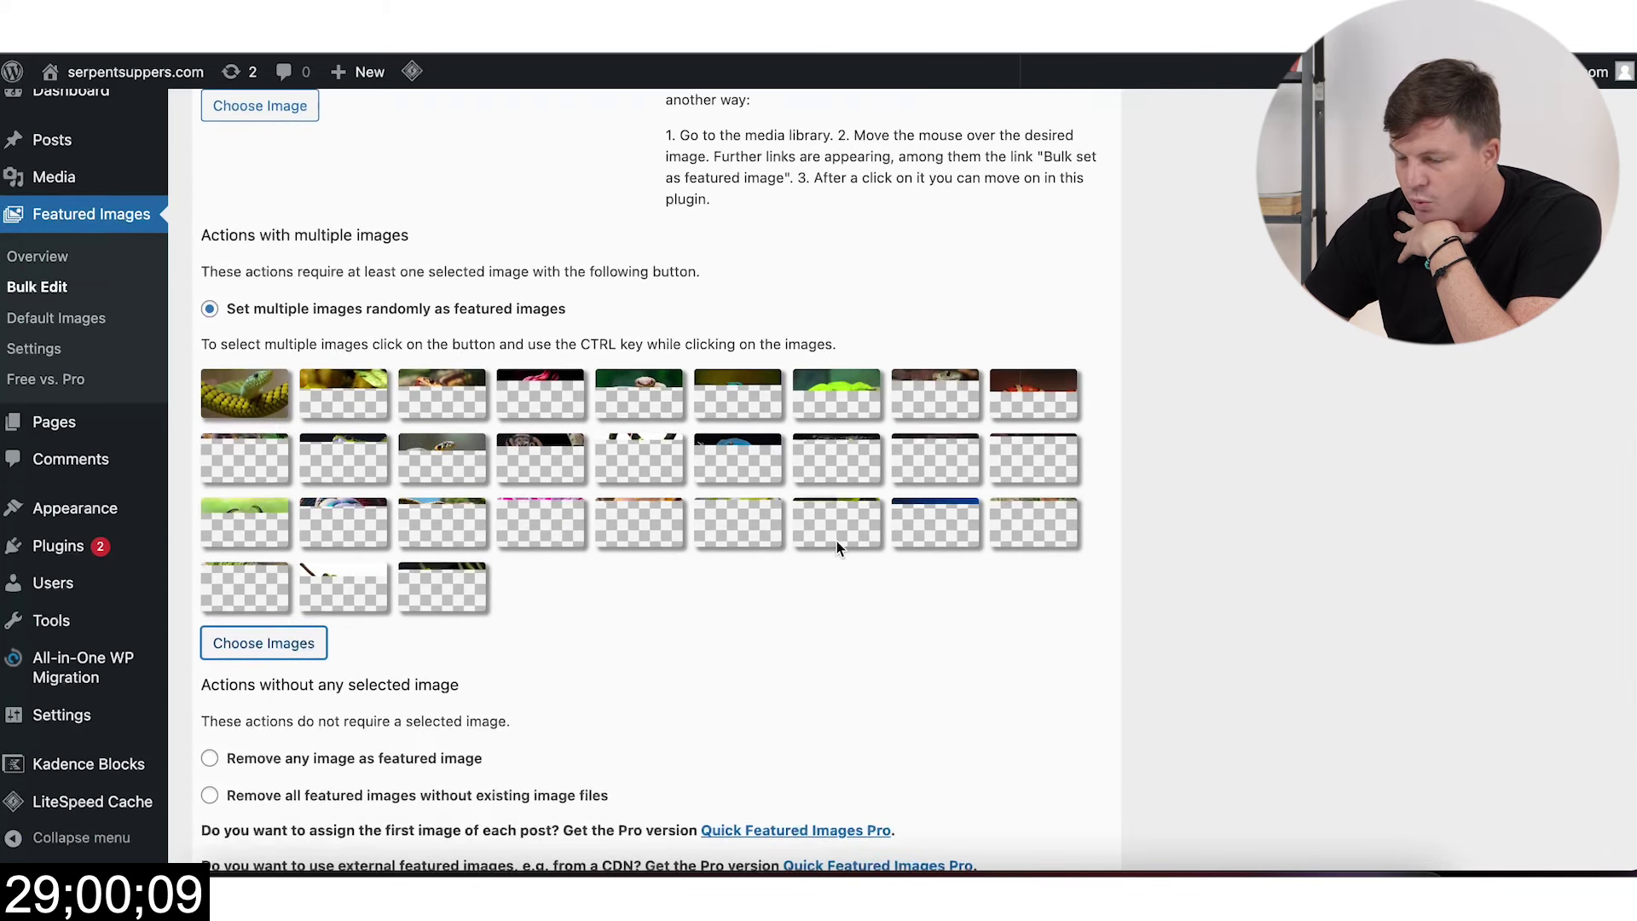
scroll(834, 544, down, 4)
scroll(764, 537, down, 2)
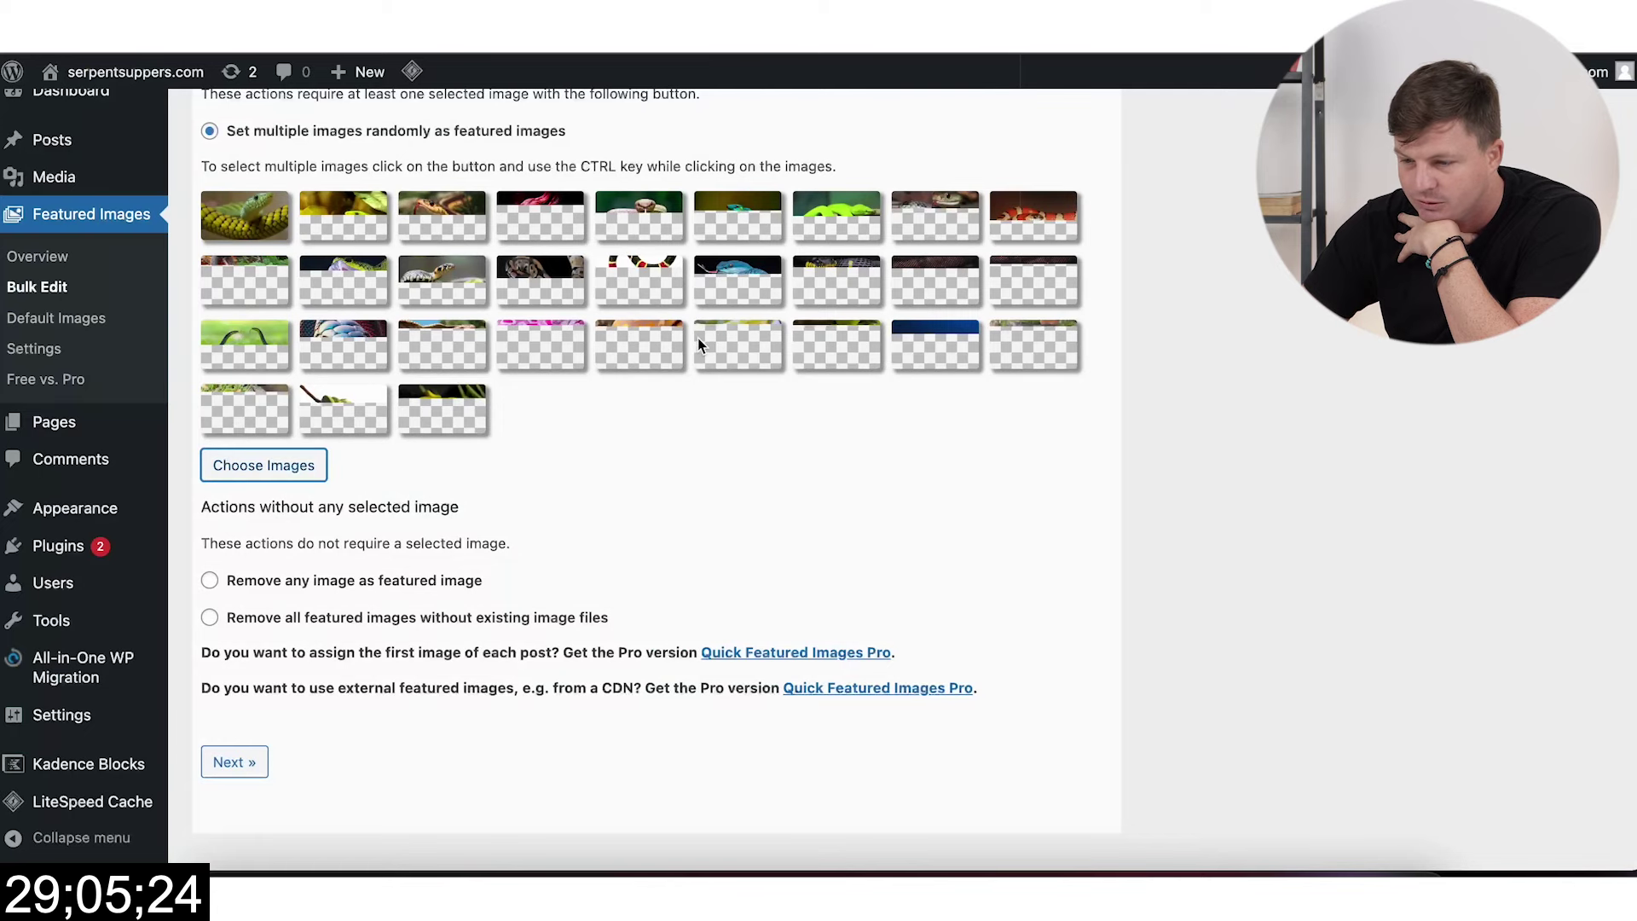
scroll(697, 344, down, 1)
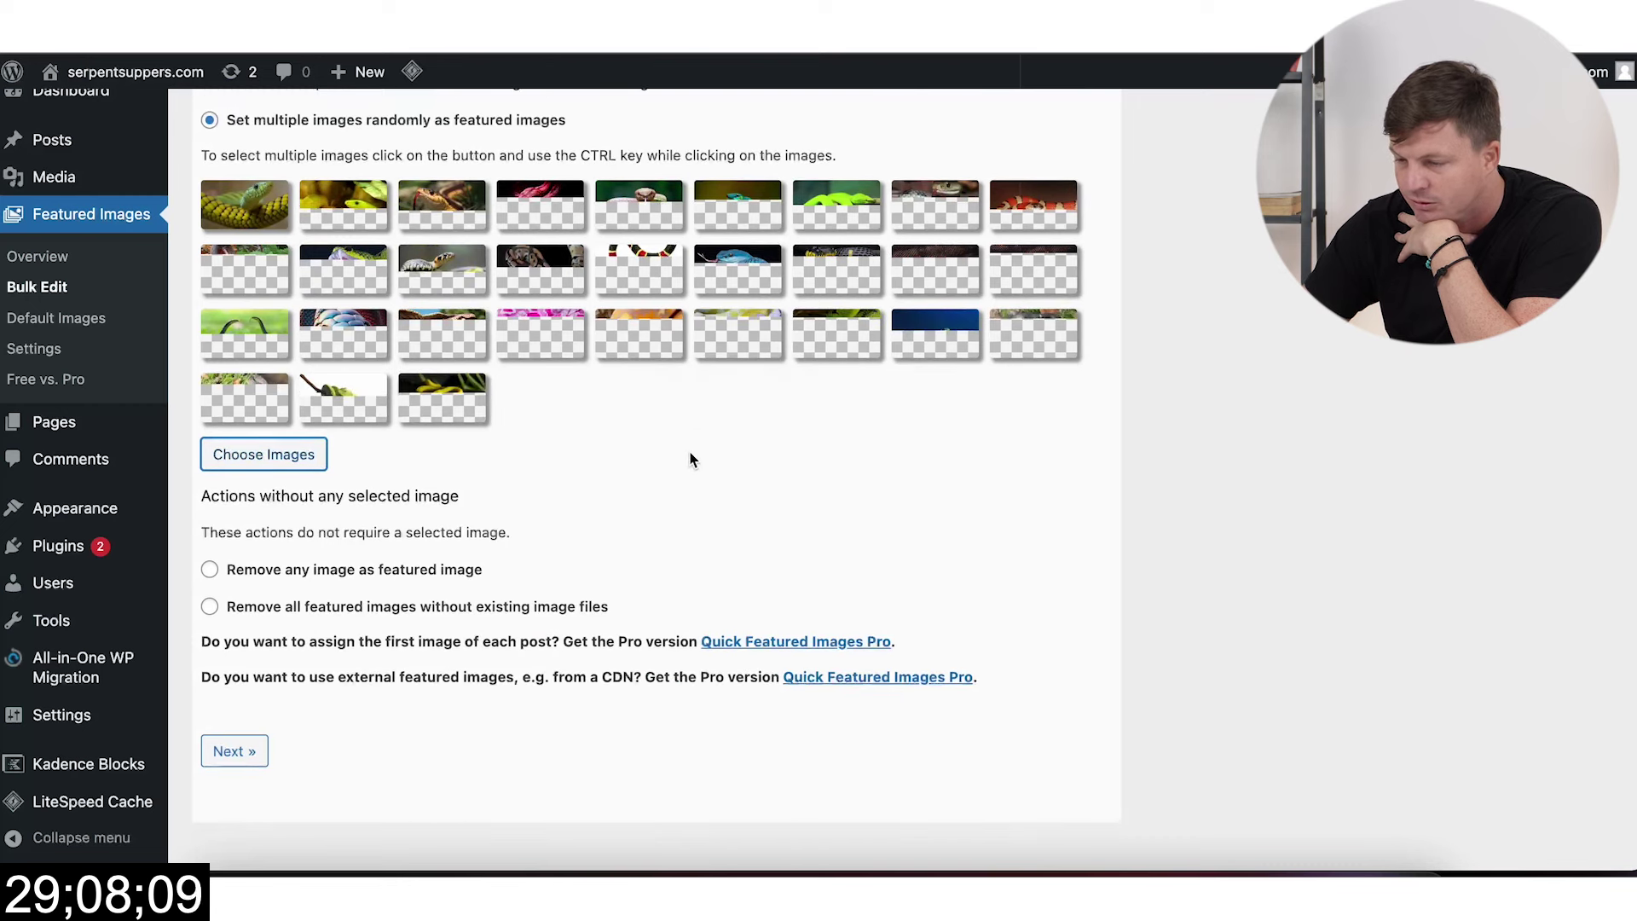
scroll(605, 486, down, 1)
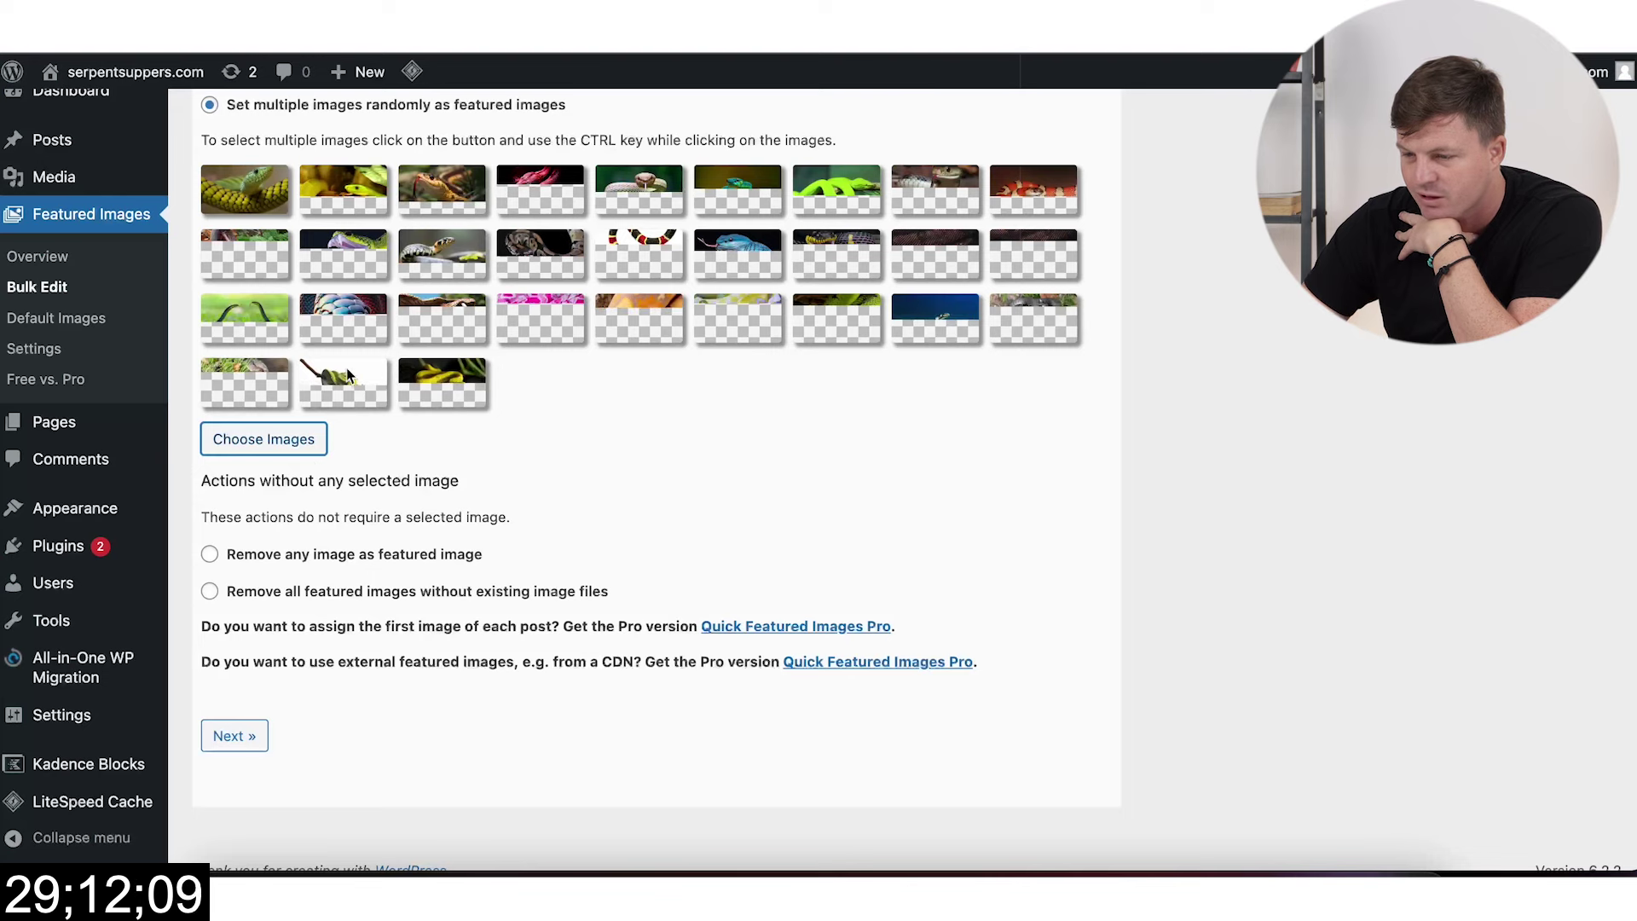
scroll(341, 512, down, 1)
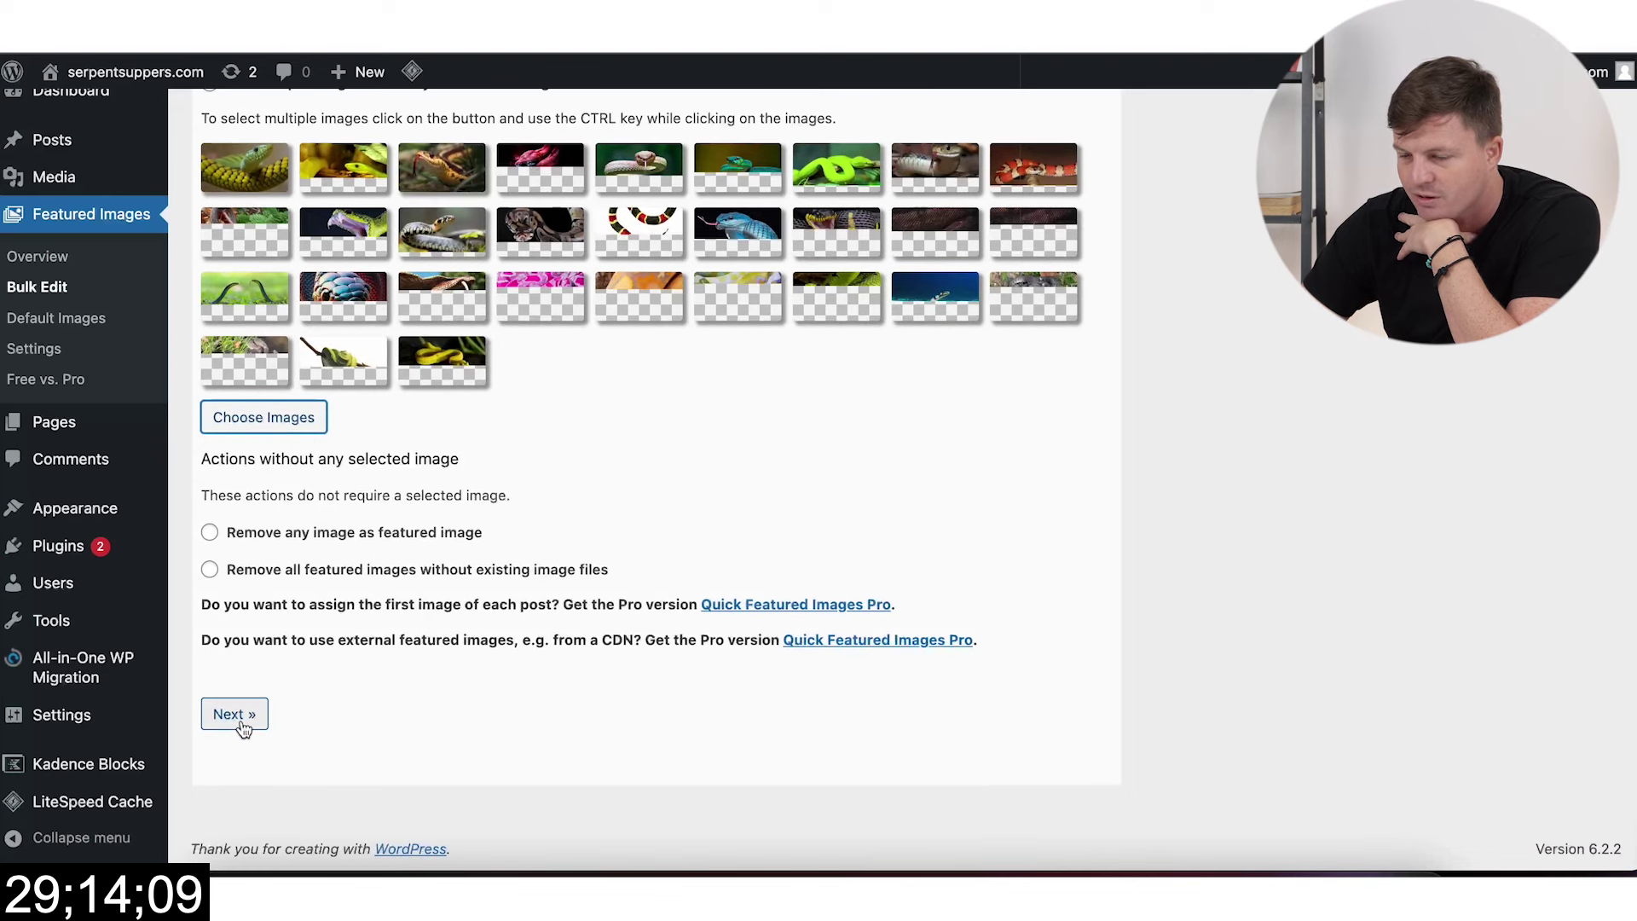
click(242, 726)
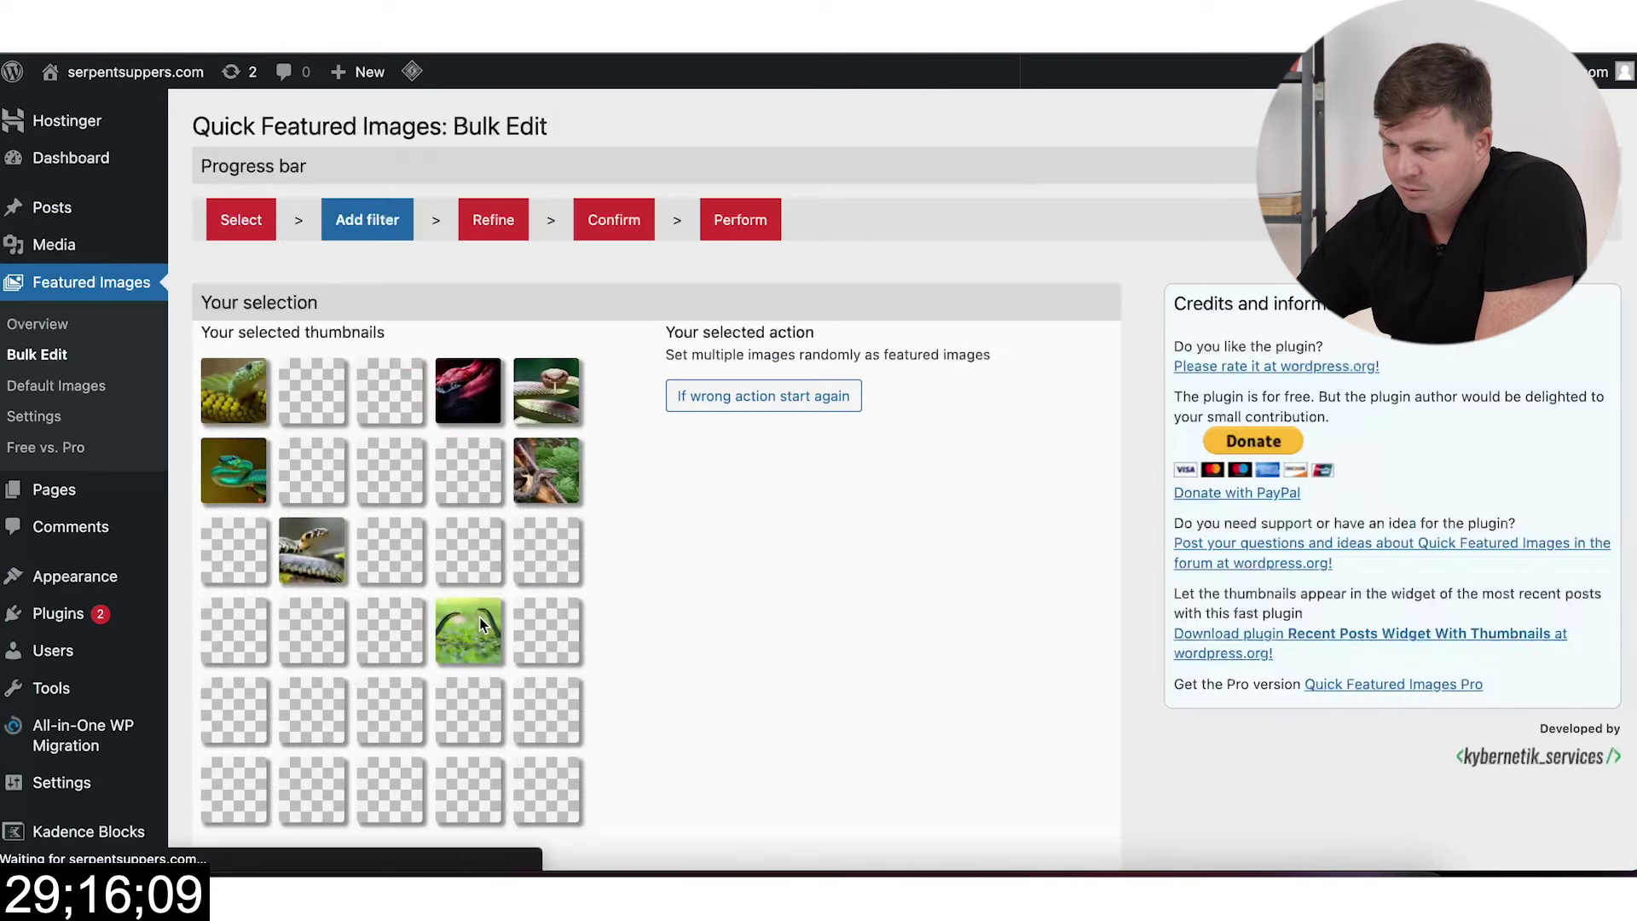
Step: Filter the bulk featured-image run to the Diet category and preview the matching posts
scroll(503, 619, down, 6)
scroll(526, 615, down, 4)
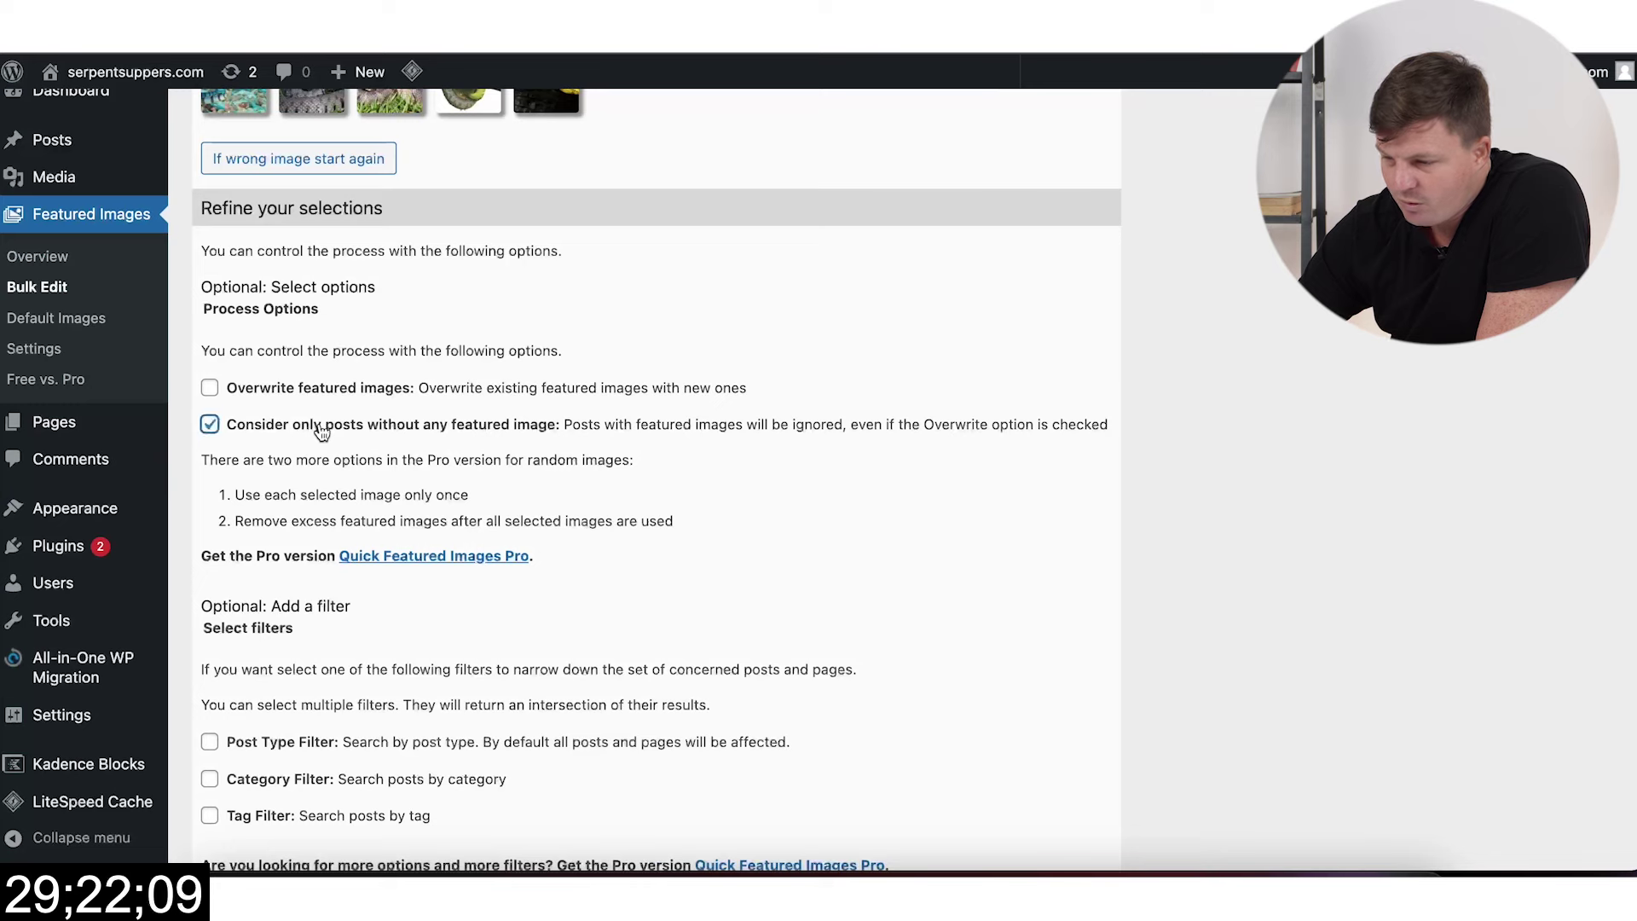
scroll(324, 478, down, 3)
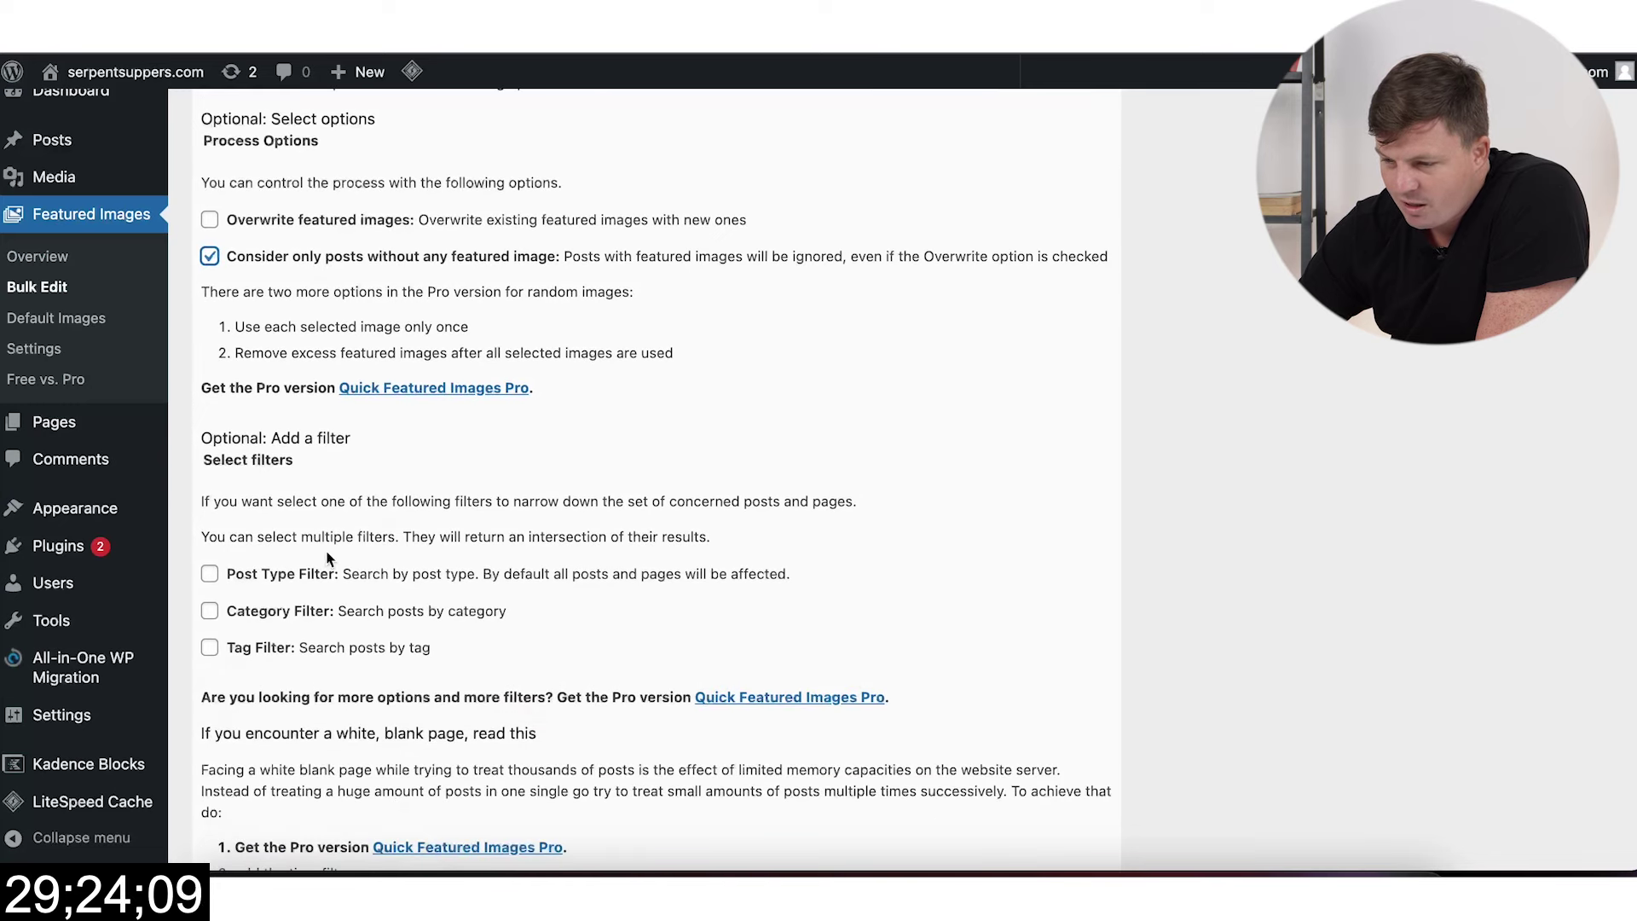
scroll(329, 559, down, 3)
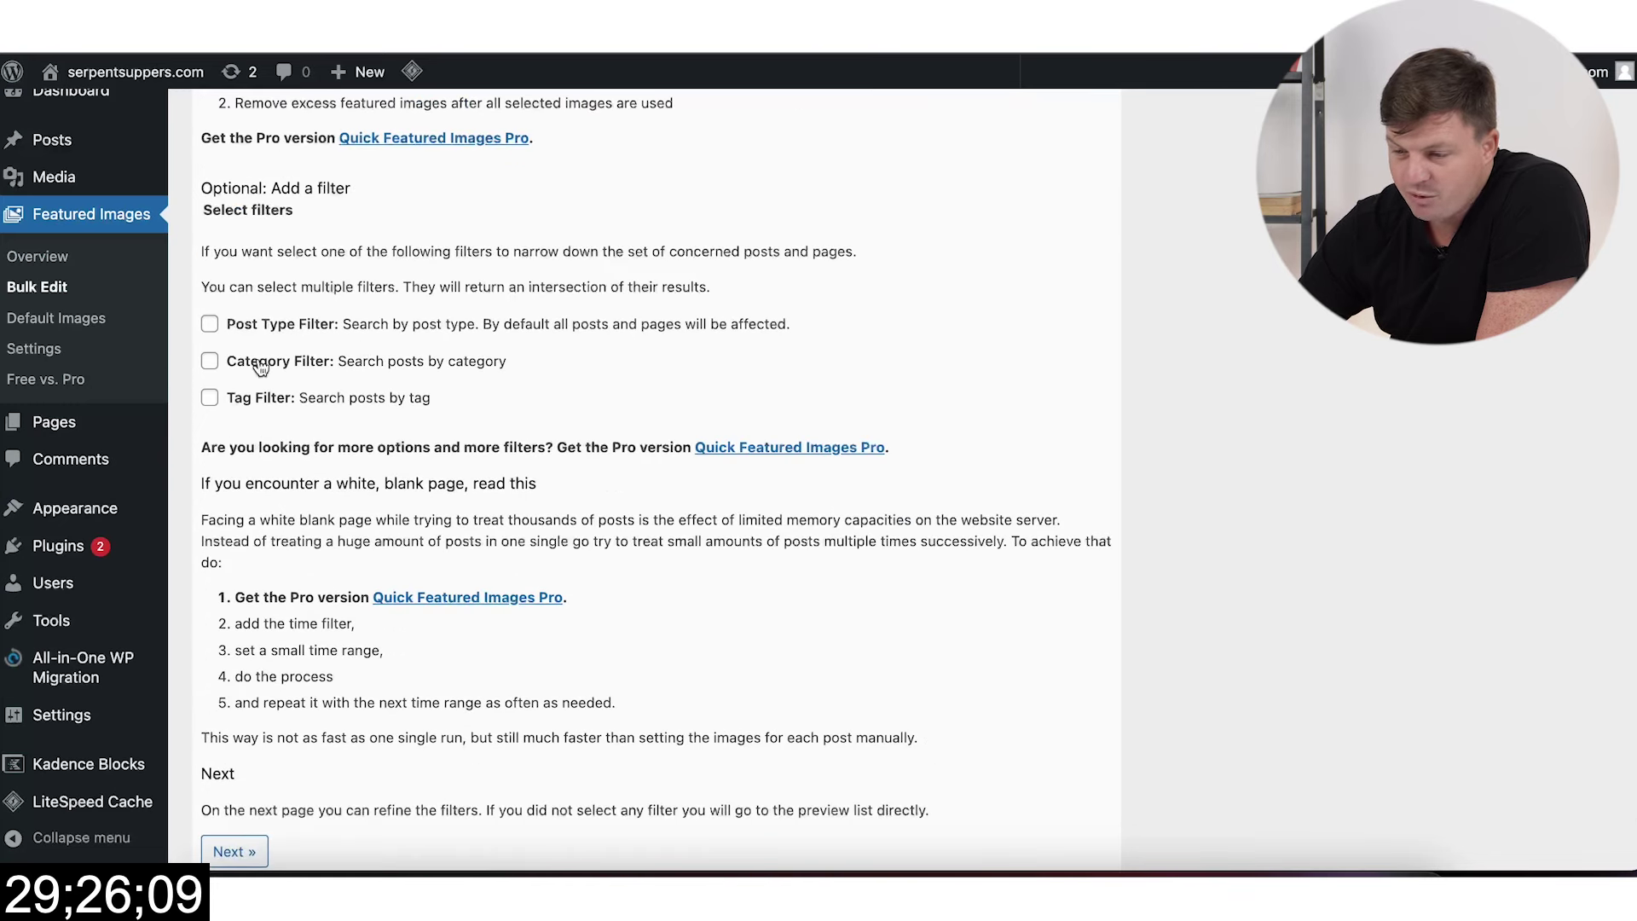
scroll(406, 417, down, 2)
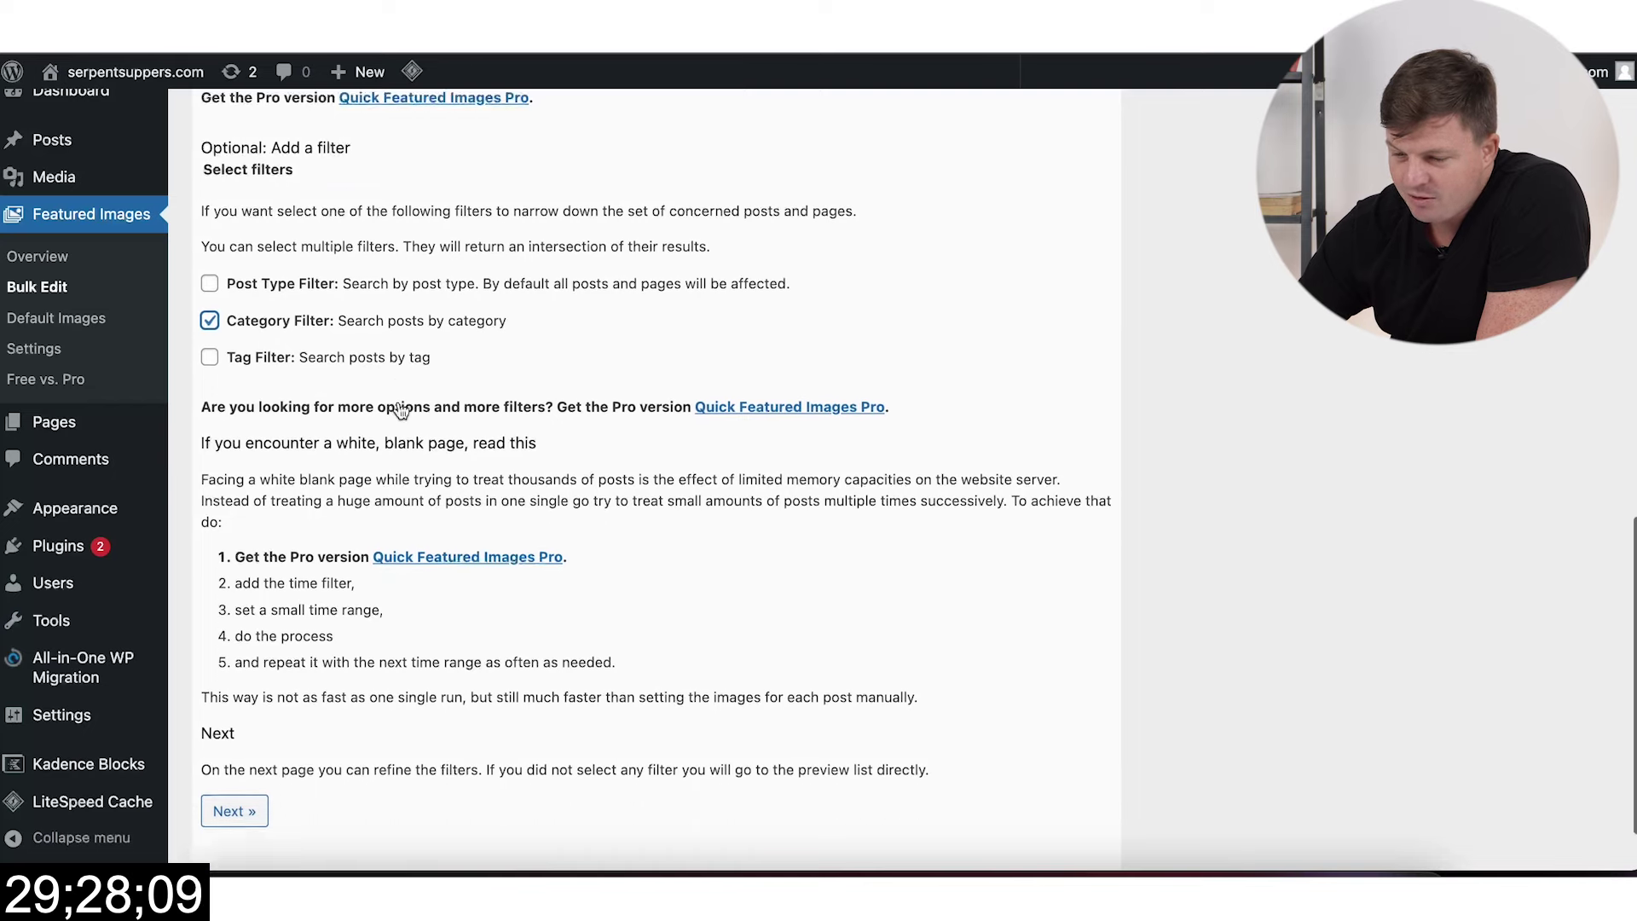
click(253, 738)
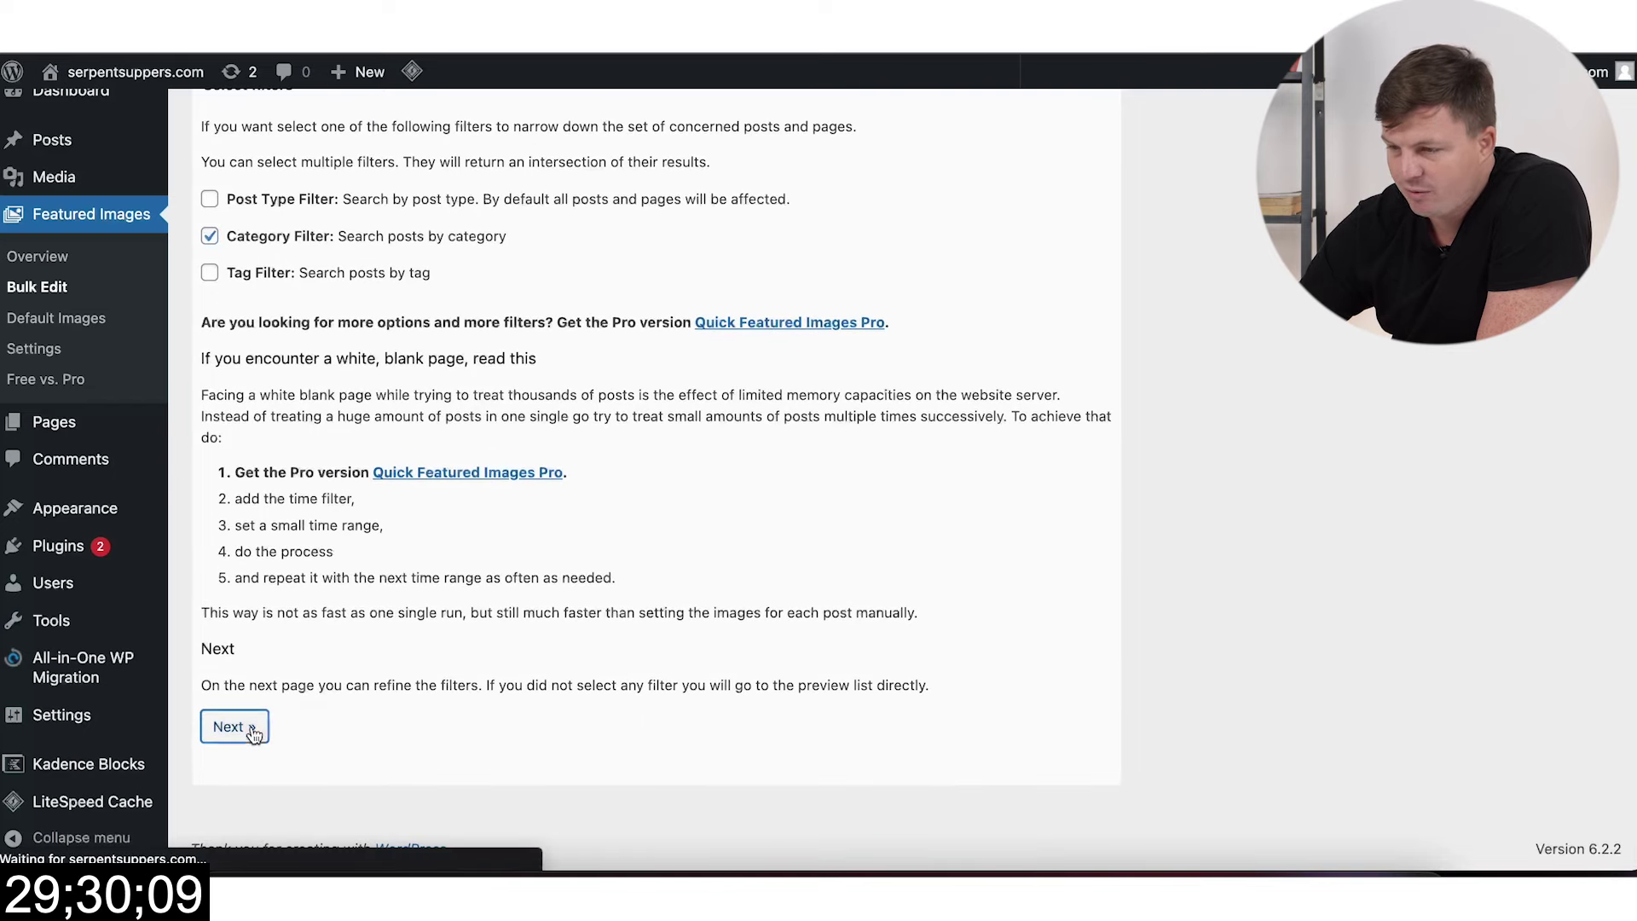
scroll(619, 513, down, 6)
scroll(619, 514, down, 3)
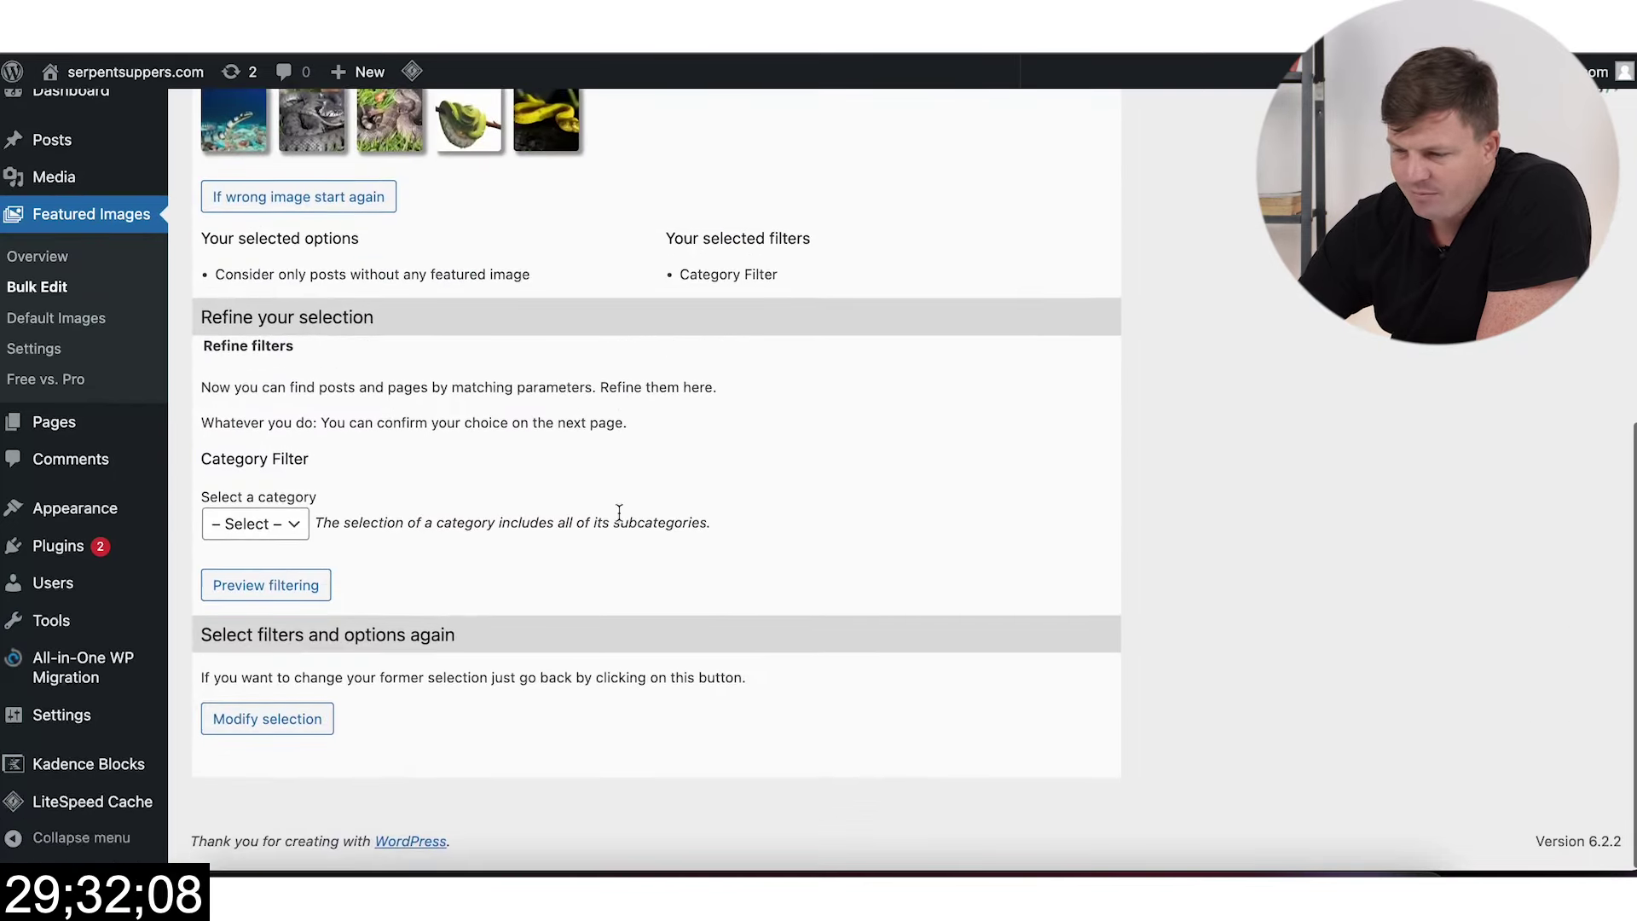
click(282, 532)
click(269, 569)
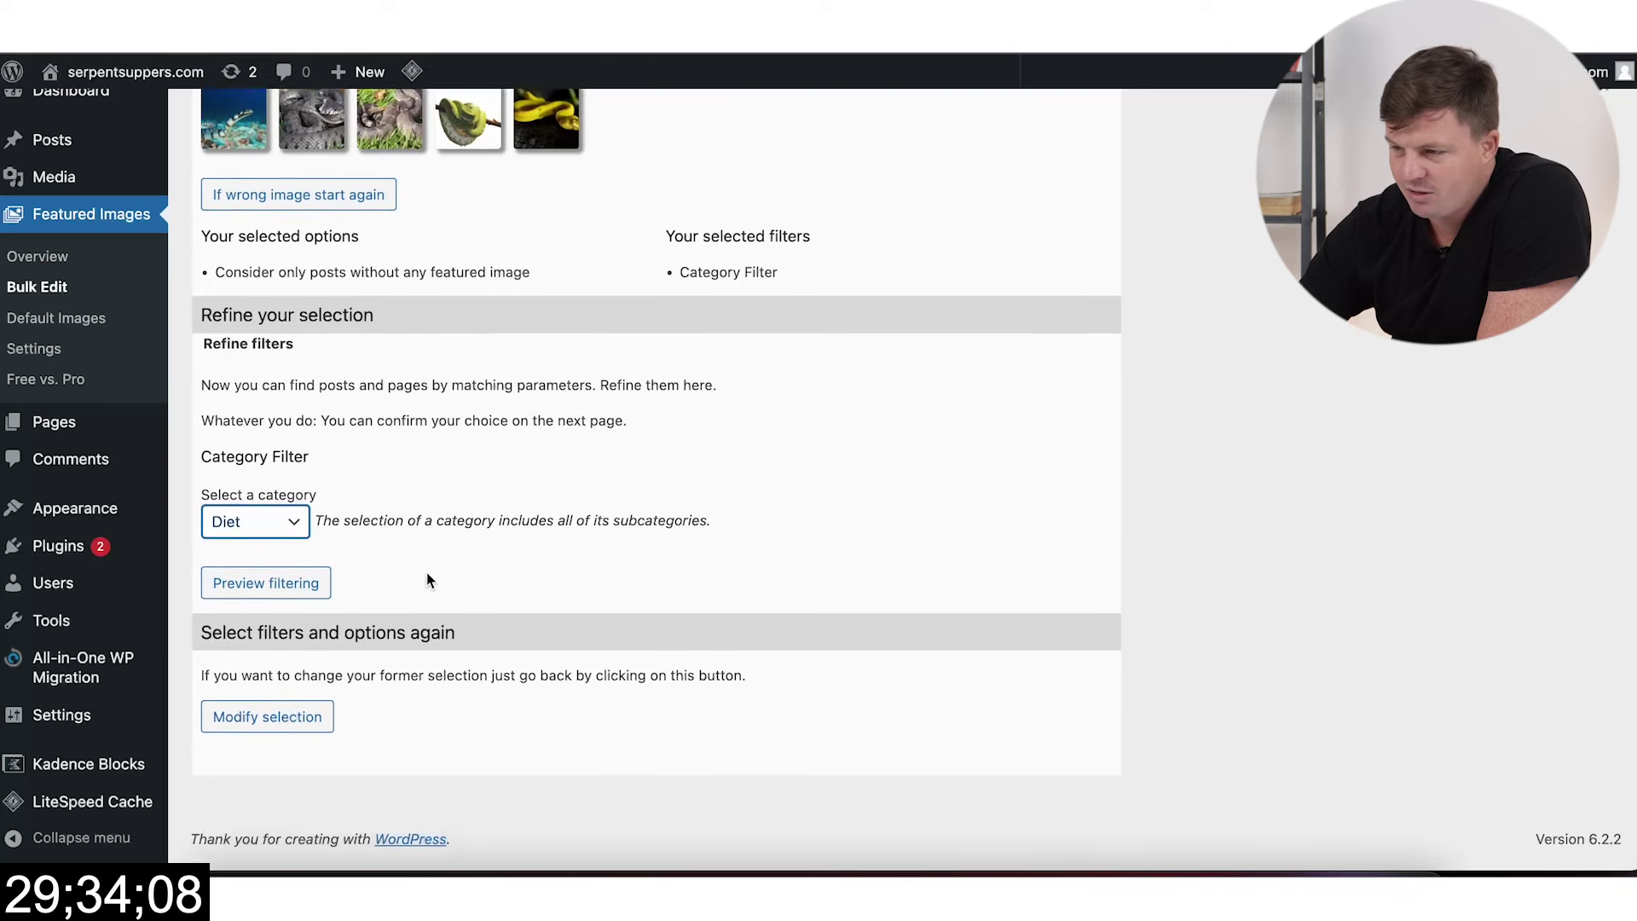
click(271, 592)
Step: Review the previewed Diet posts and apply random snake photos as their featured images
scroll(607, 584, down, 10)
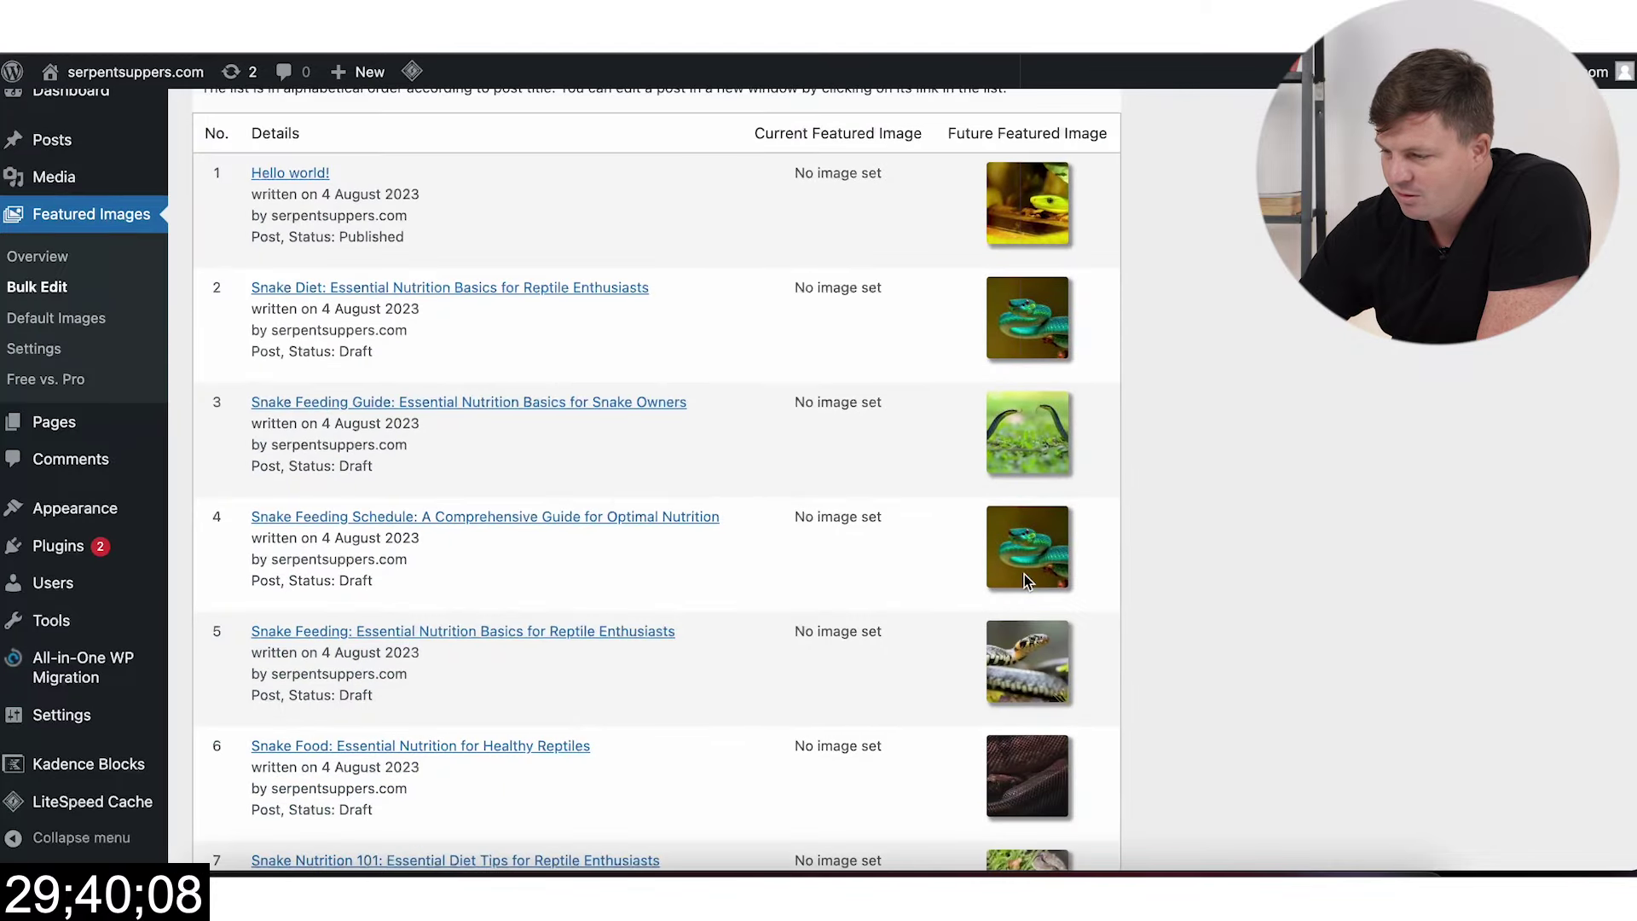
scroll(1024, 574, down, 10)
scroll(1035, 504, down, 3)
scroll(946, 557, up, 6)
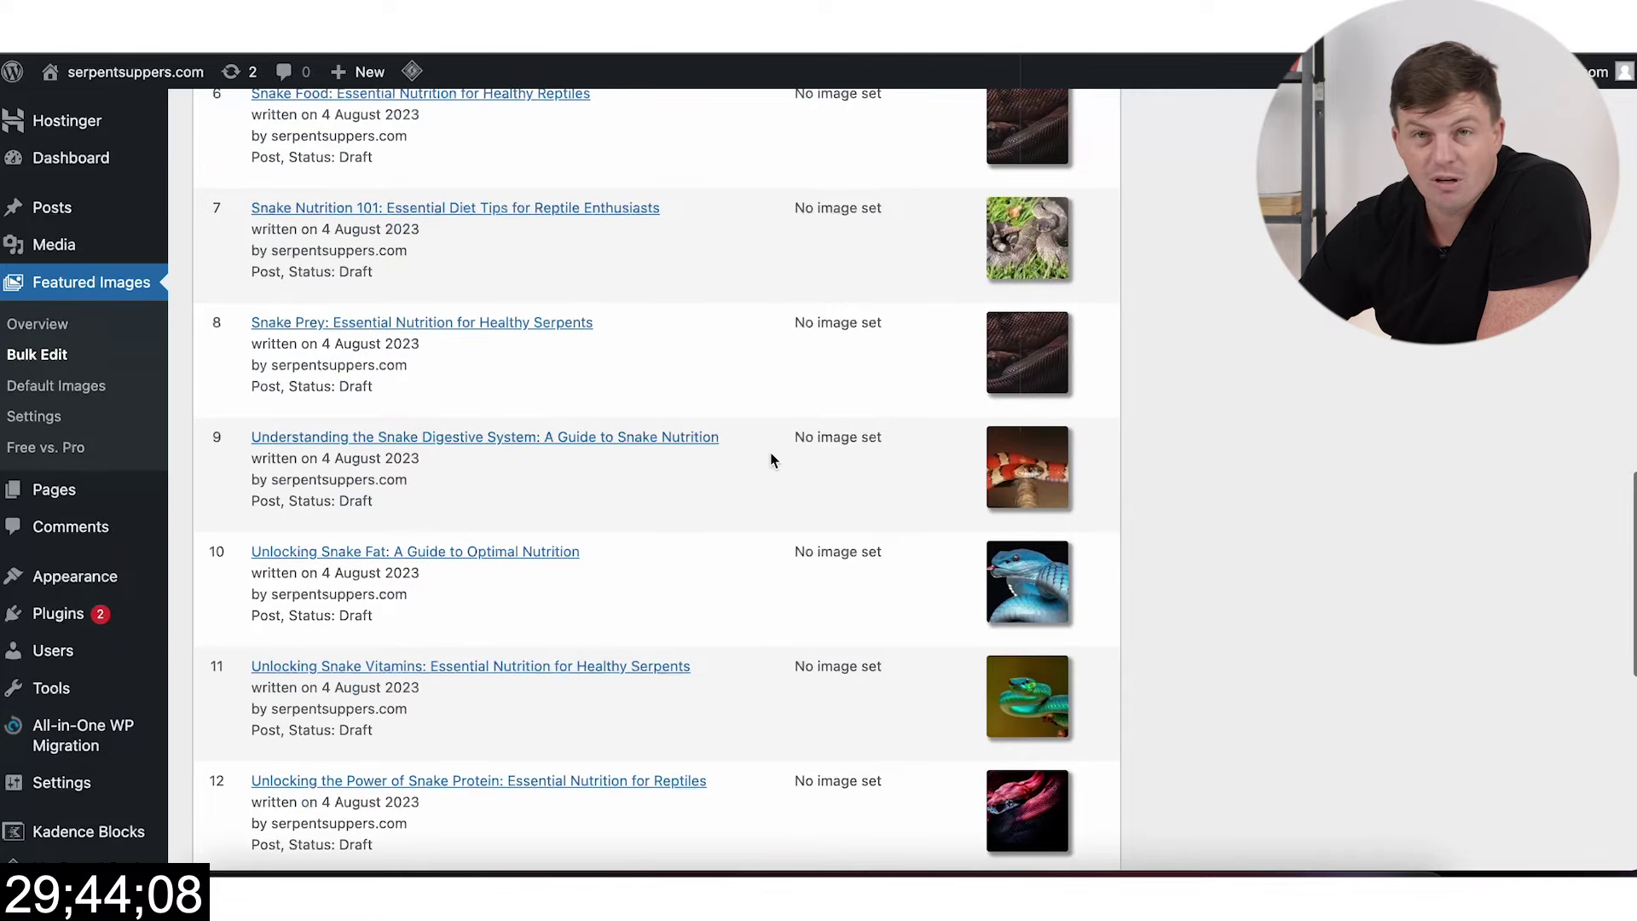
scroll(1036, 530, down, 3)
scroll(1032, 588, up, 3)
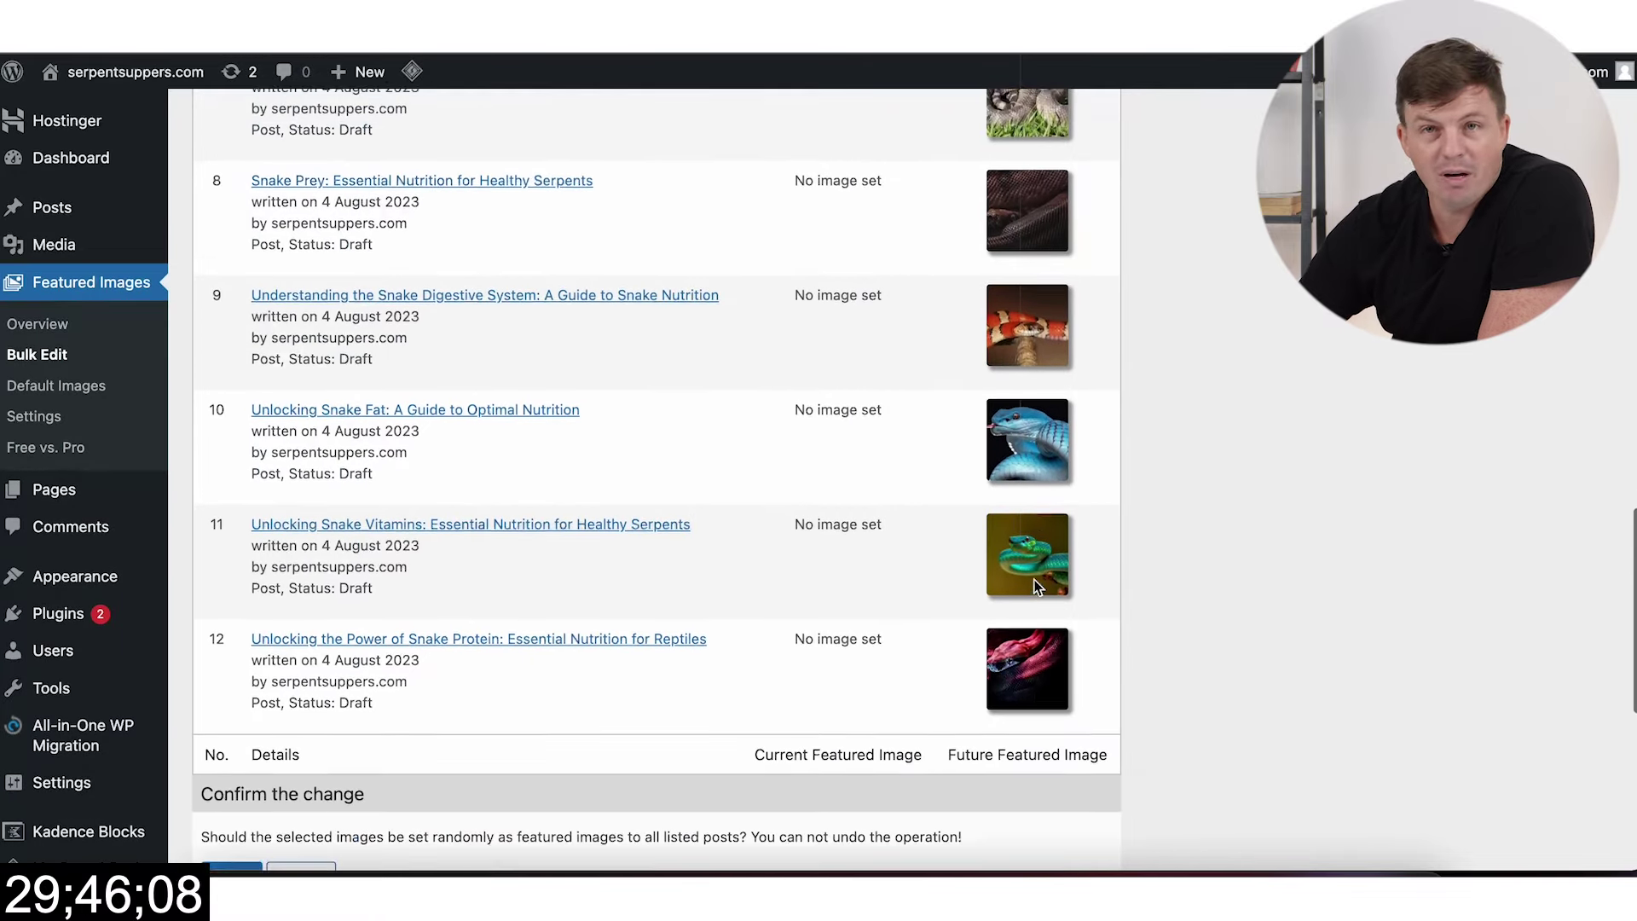
scroll(1026, 646, up, 6)
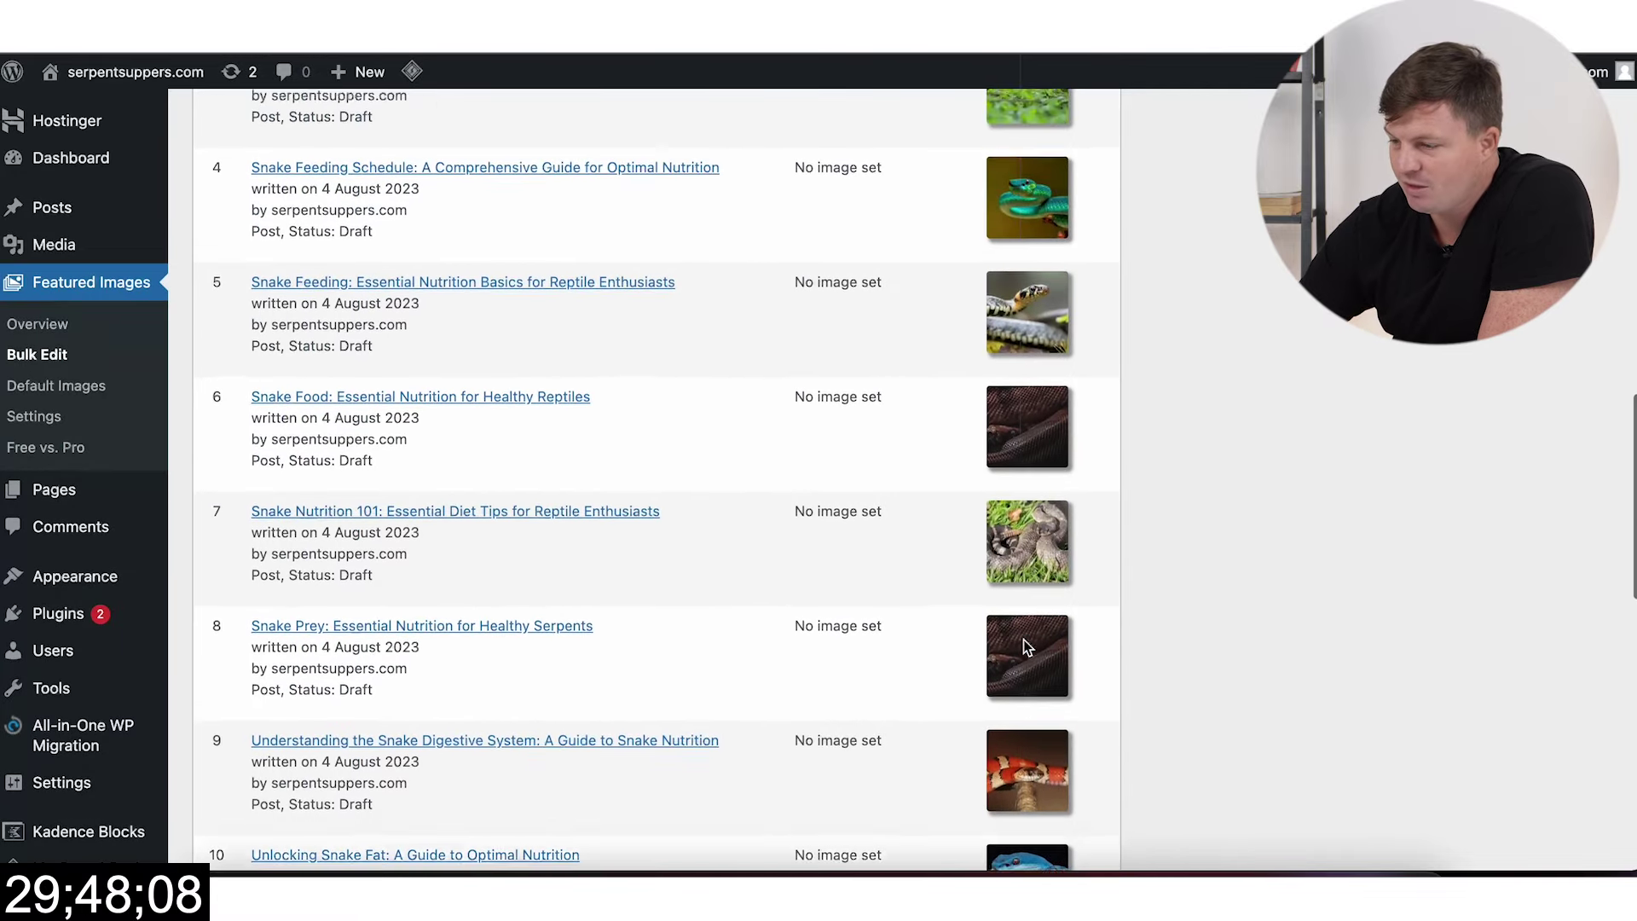
scroll(1026, 647, up, 3)
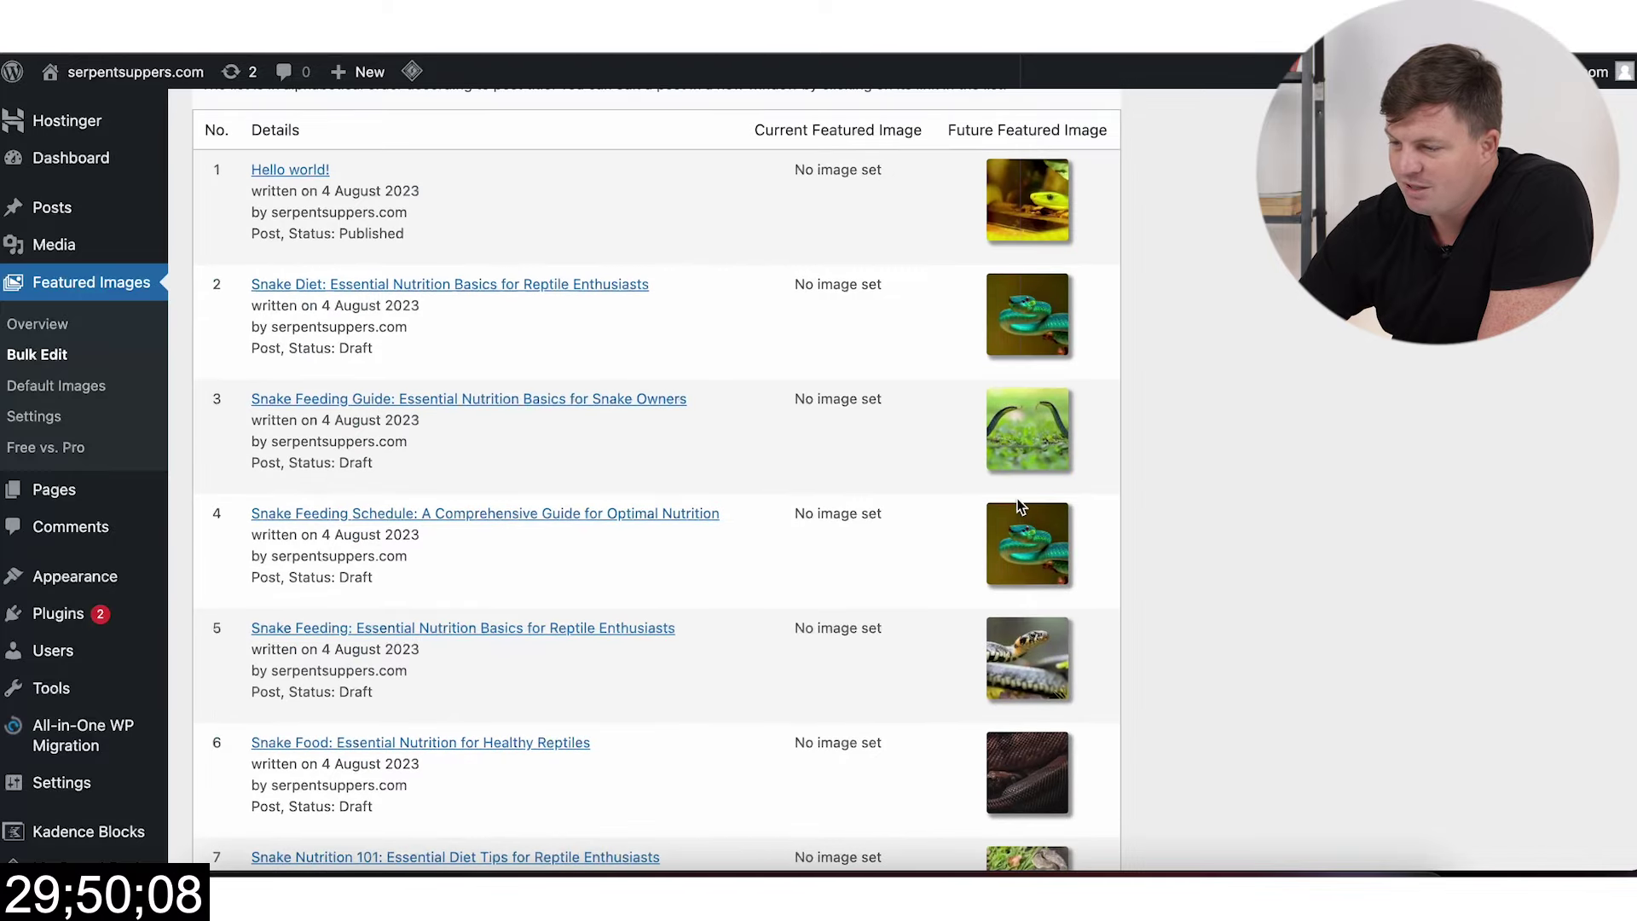
scroll(870, 621, down, 15)
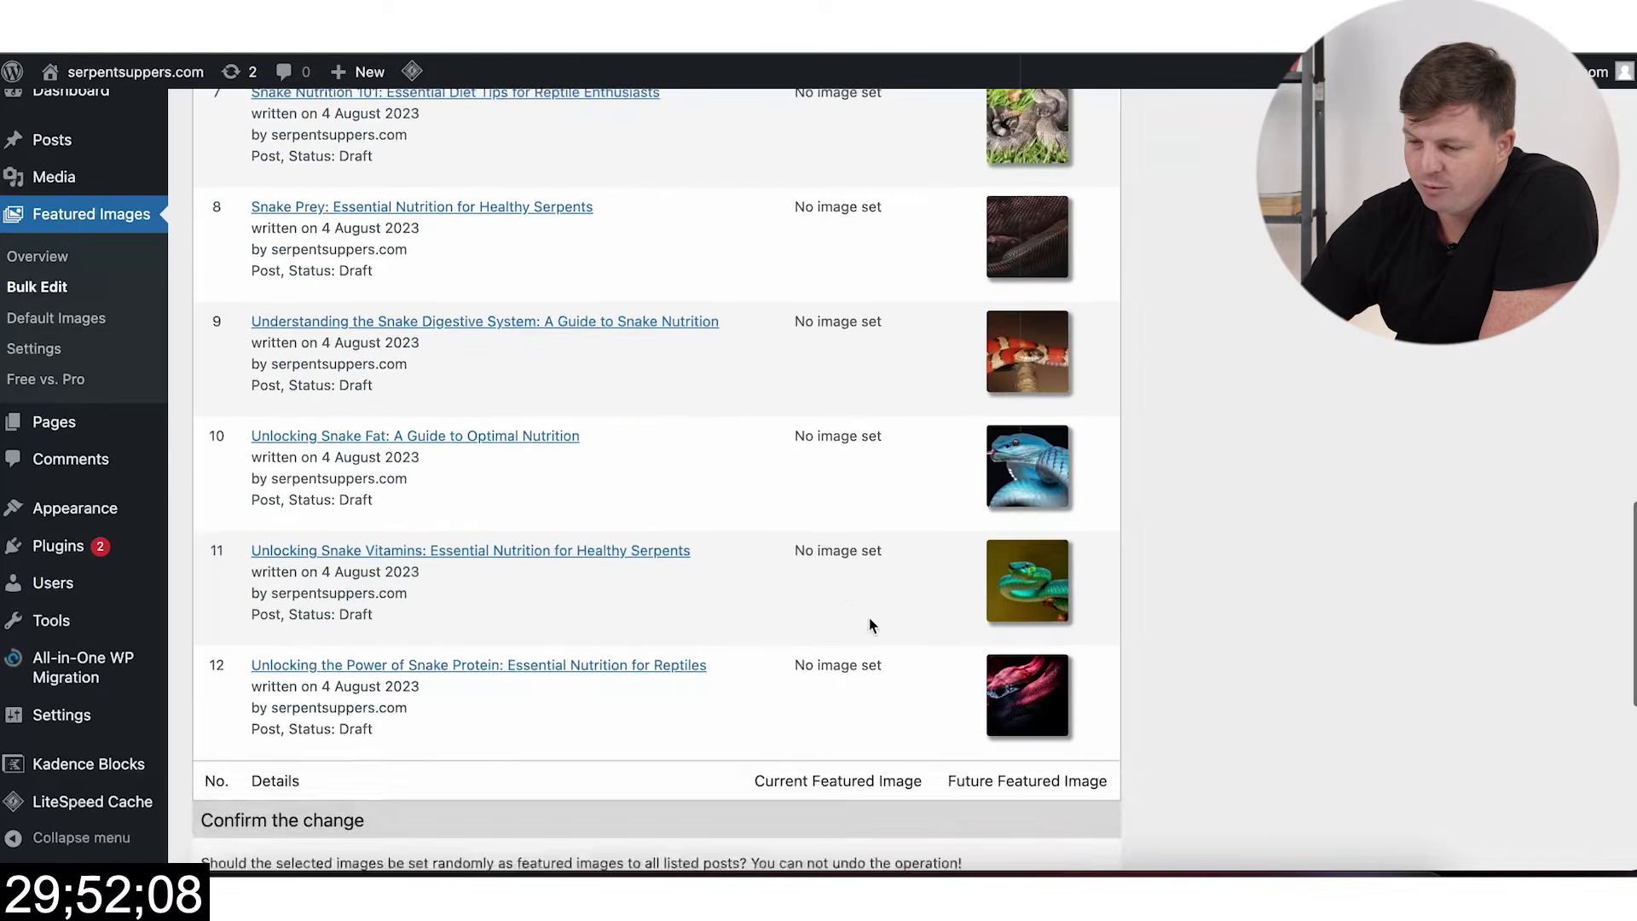
scroll(681, 443, up, 9)
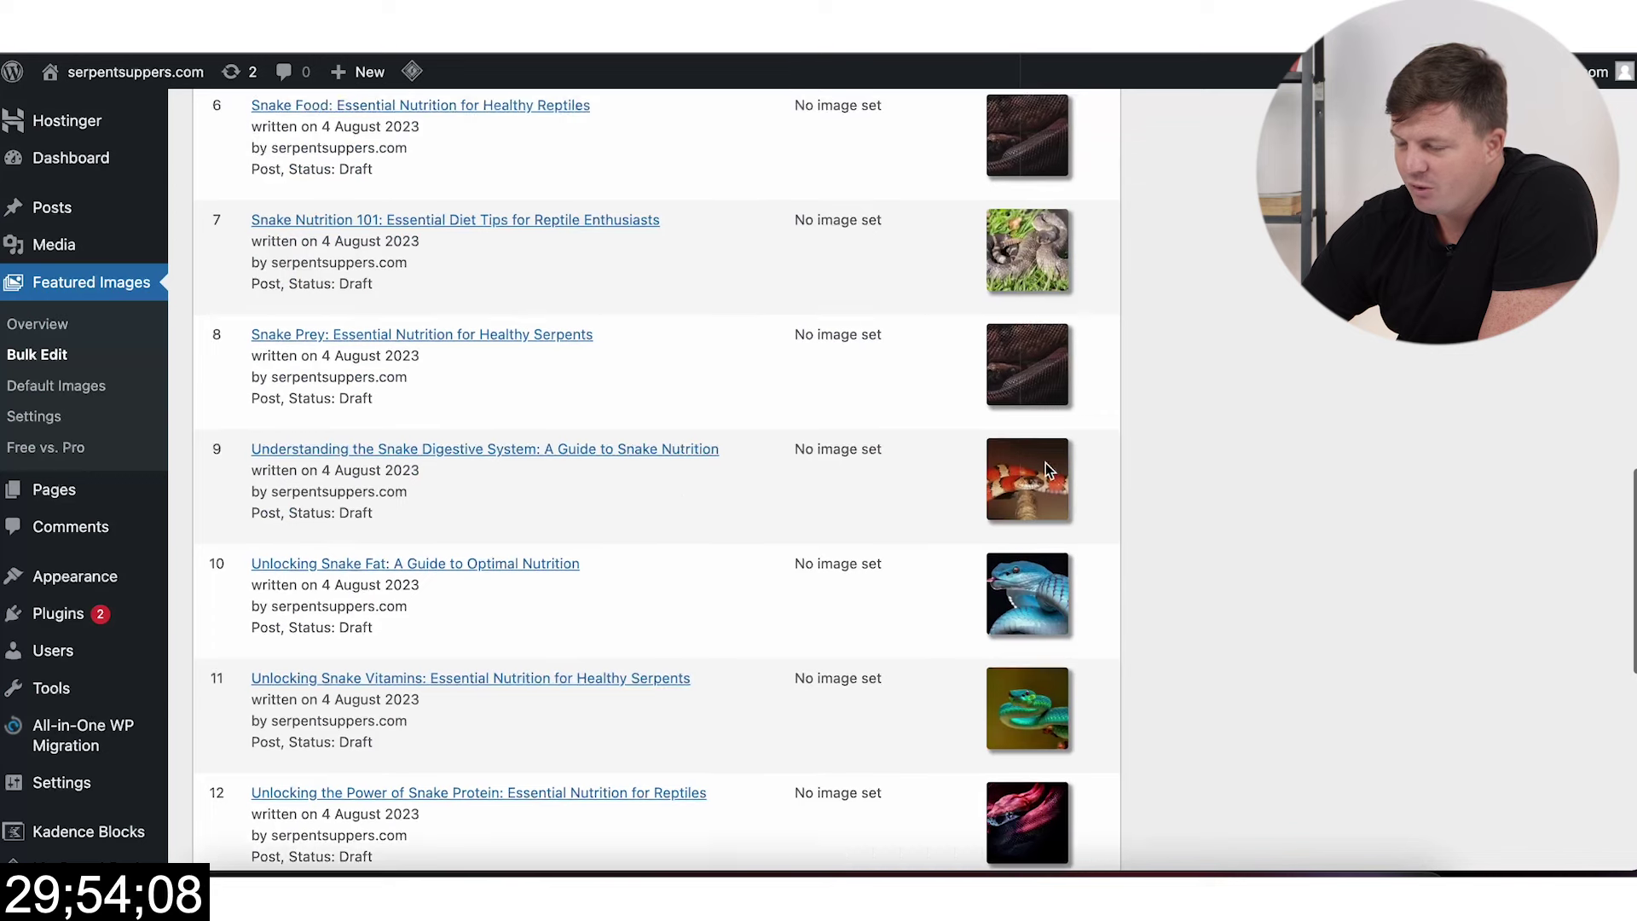
scroll(1032, 340, up, 5)
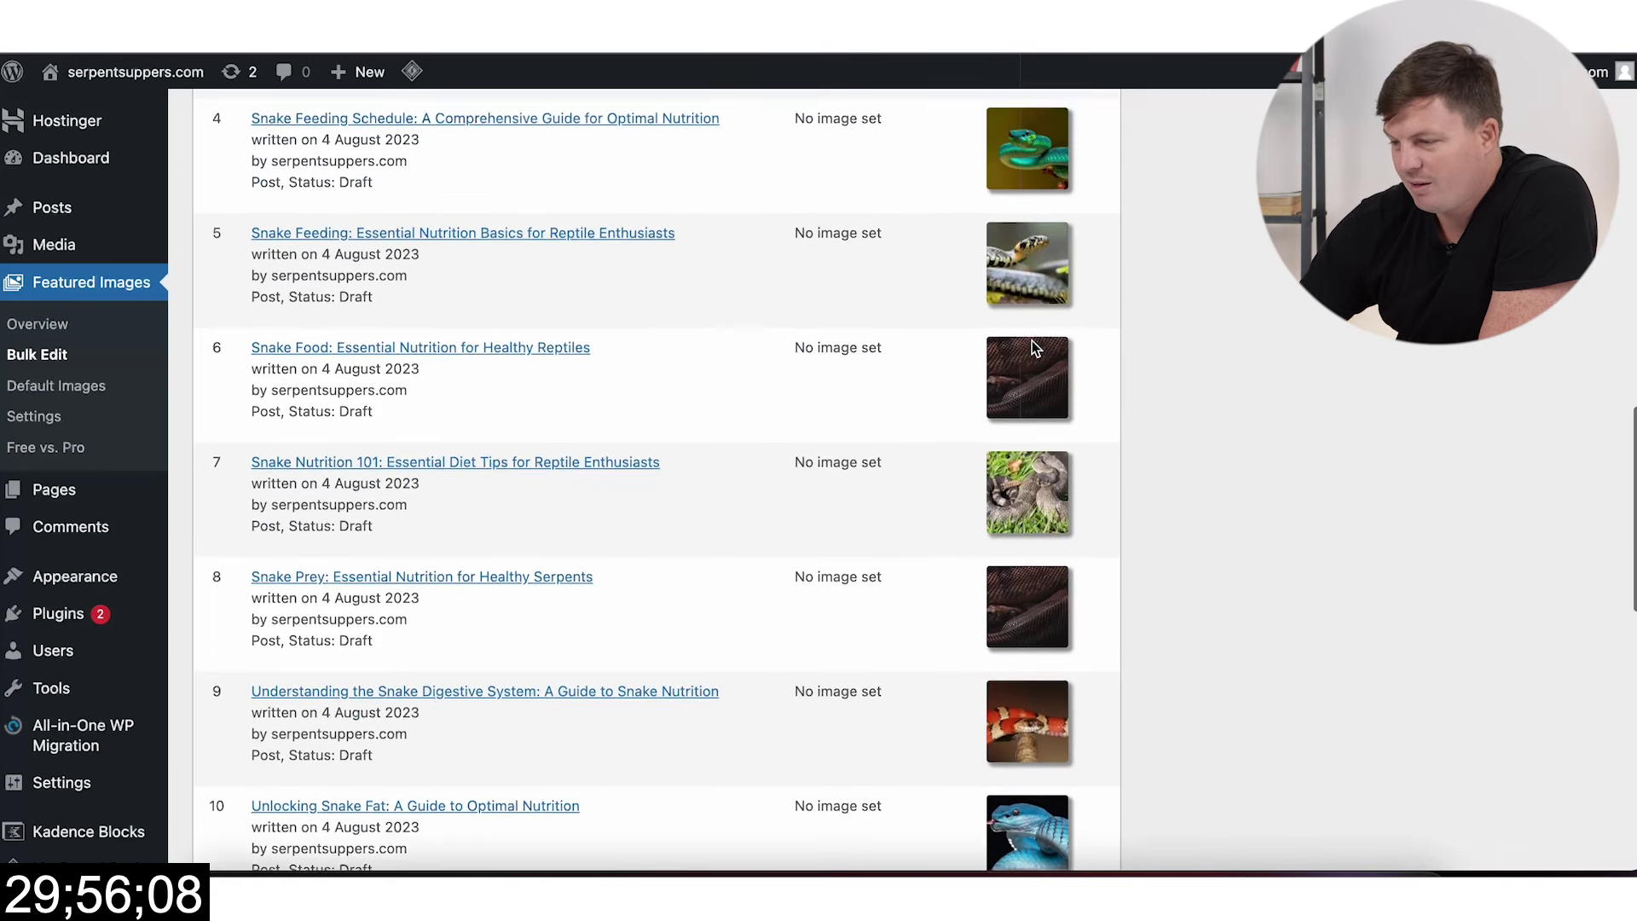
scroll(1032, 346, up, 1)
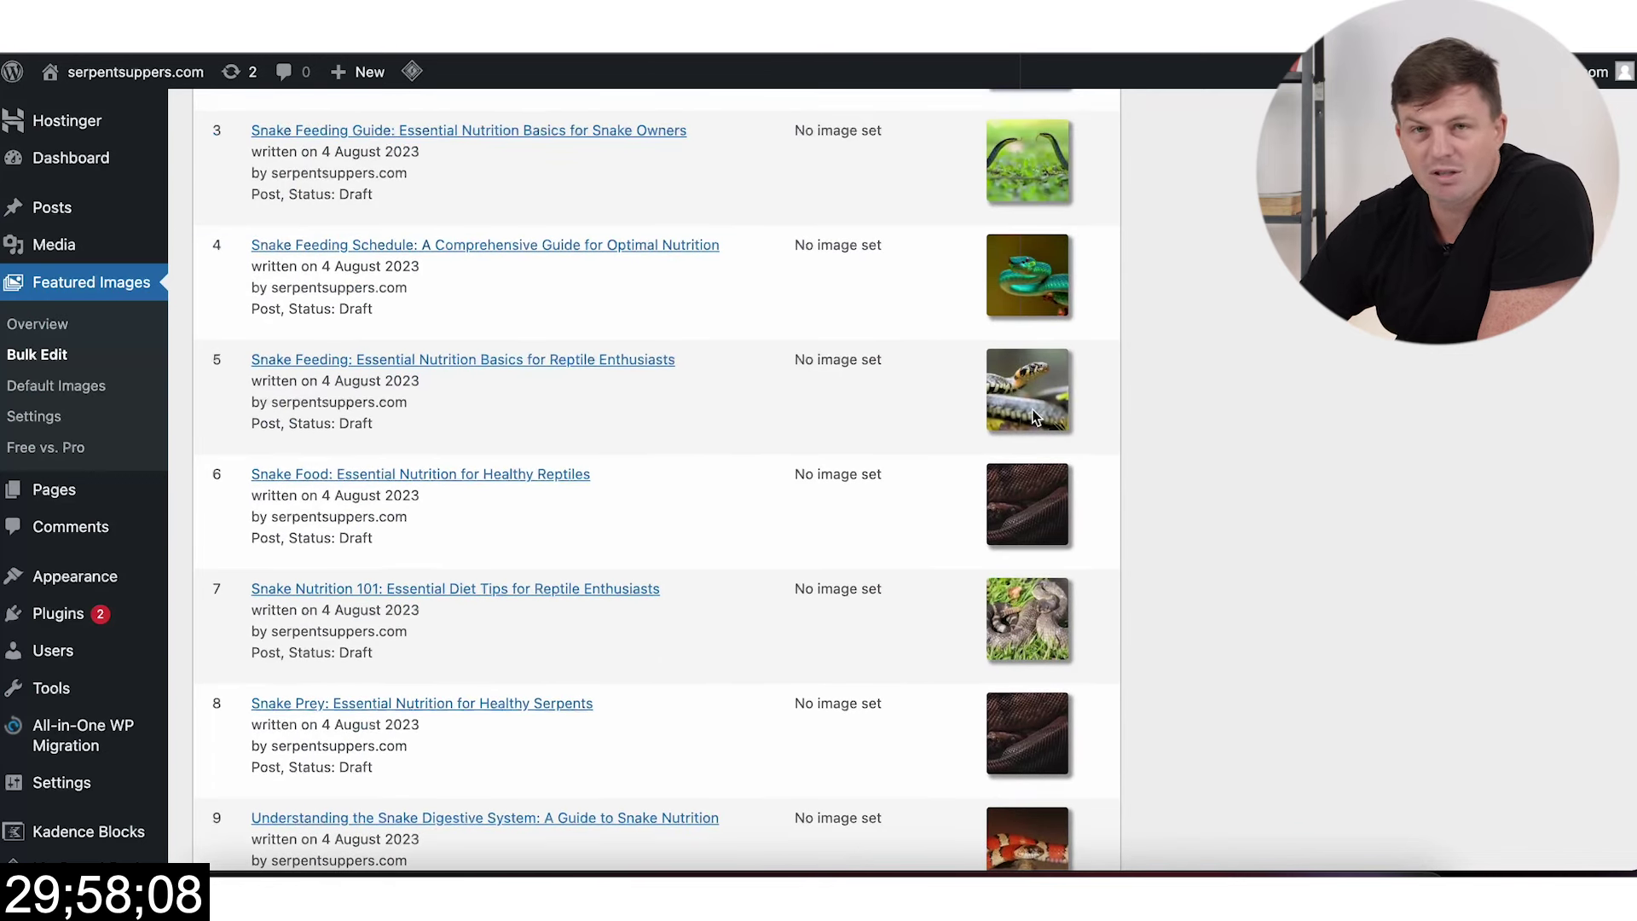
scroll(1034, 416, up, 2)
scroll(1034, 418, down, 10)
scroll(1034, 417, down, 3)
scroll(406, 635, up, 3)
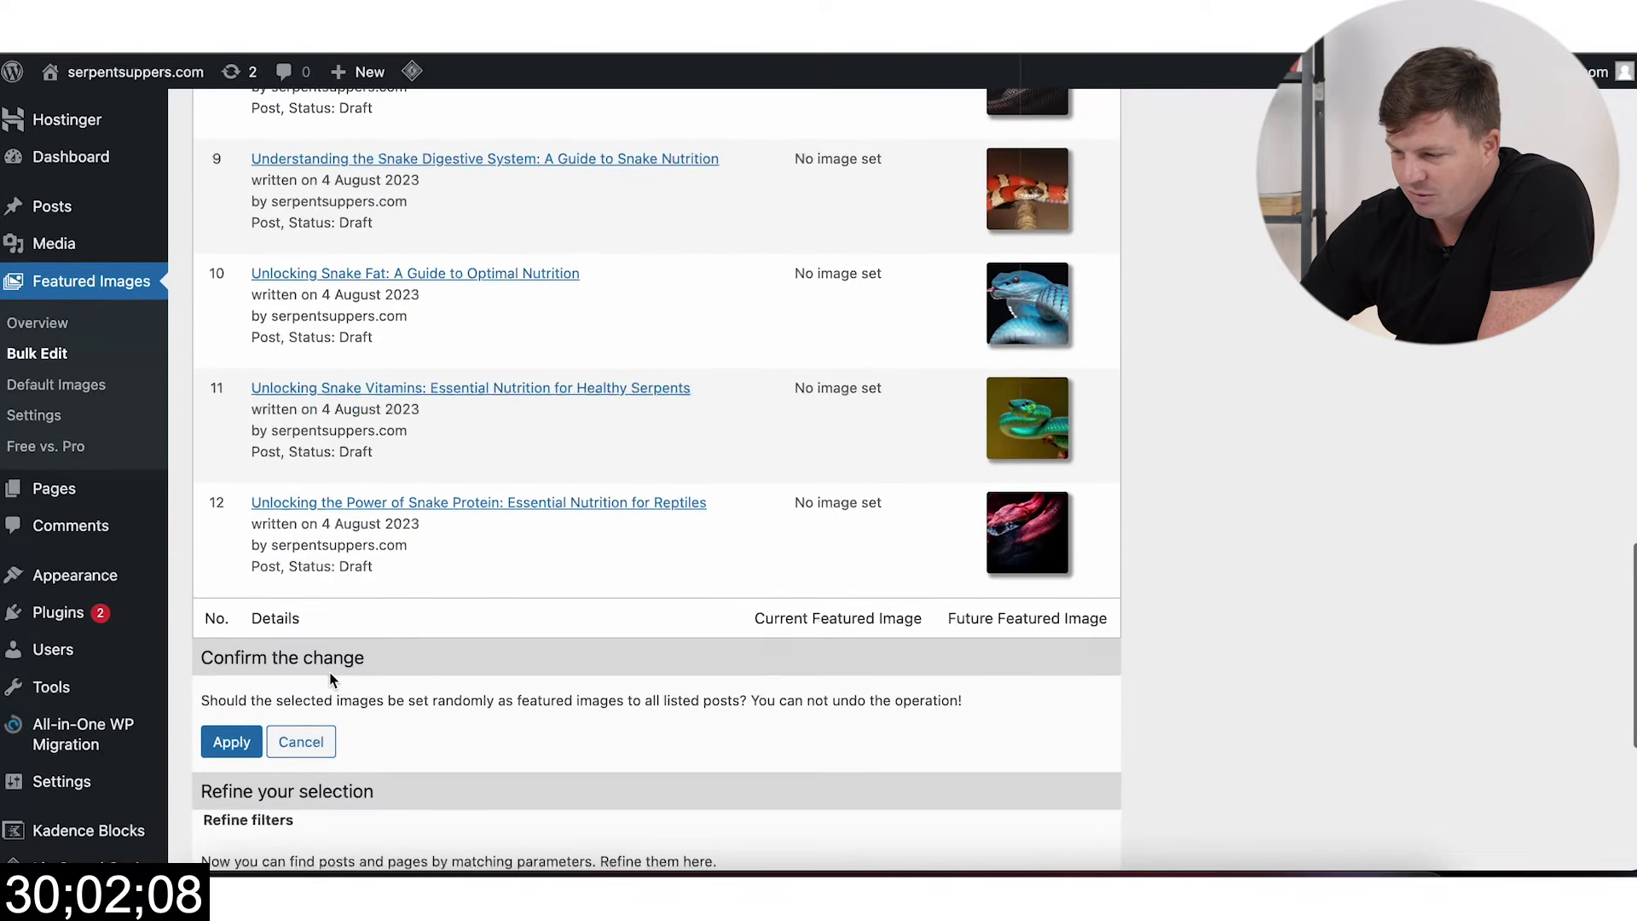
scroll(378, 616, down, 6)
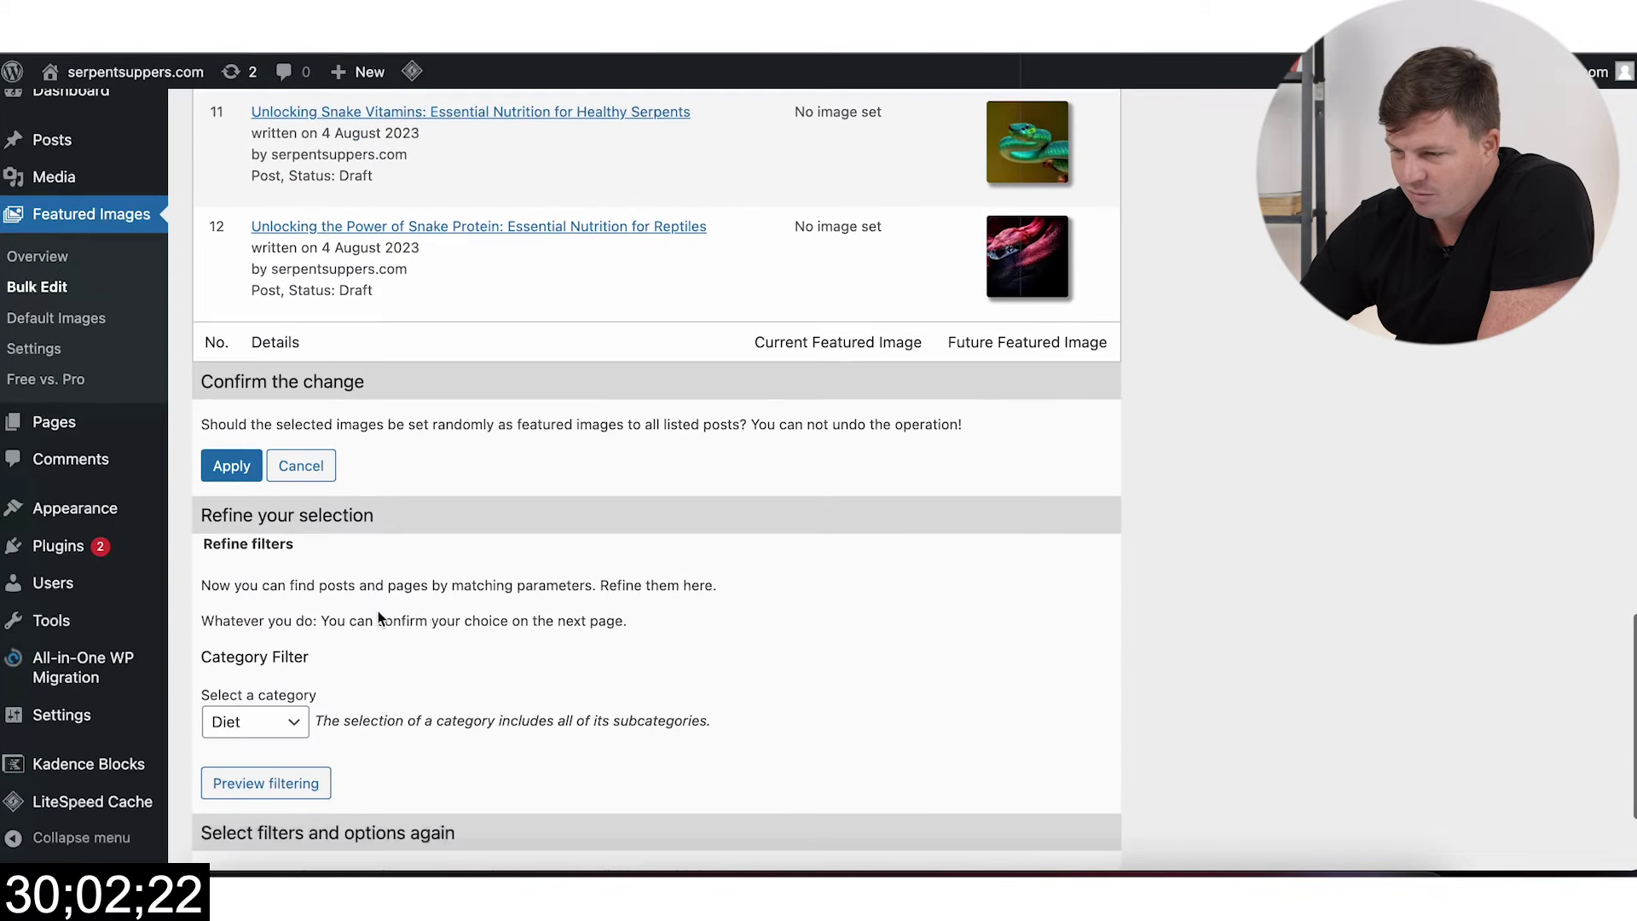
click(242, 480)
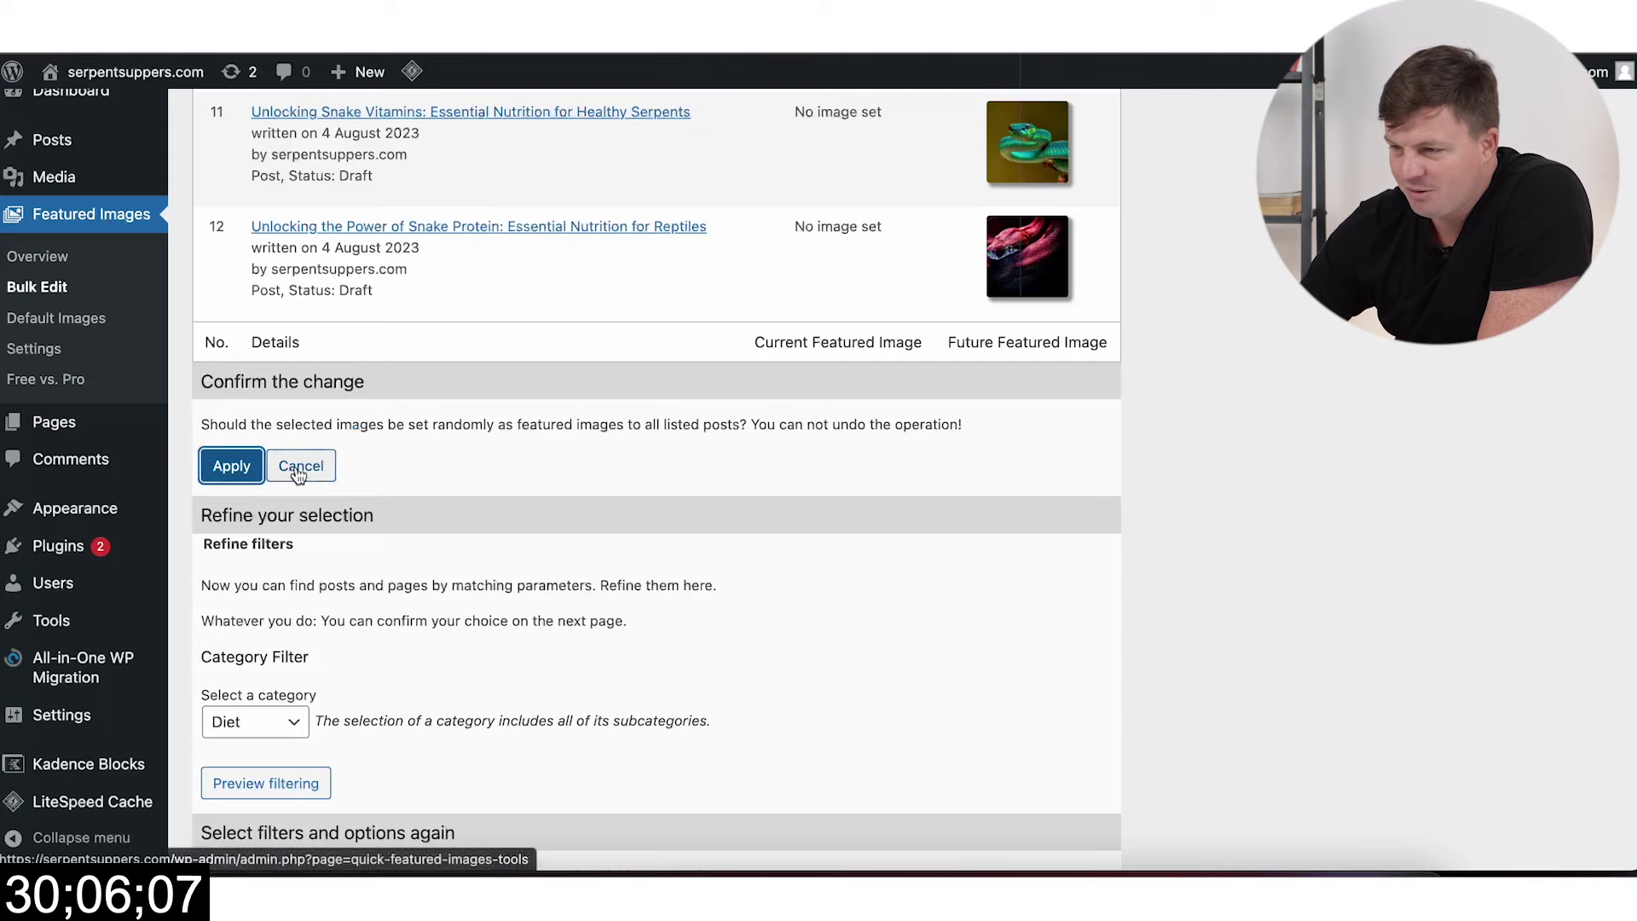
Step: Go to the All Posts list to see the new thumbnails
scroll(467, 453, down, 2)
scroll(483, 461, down, 5)
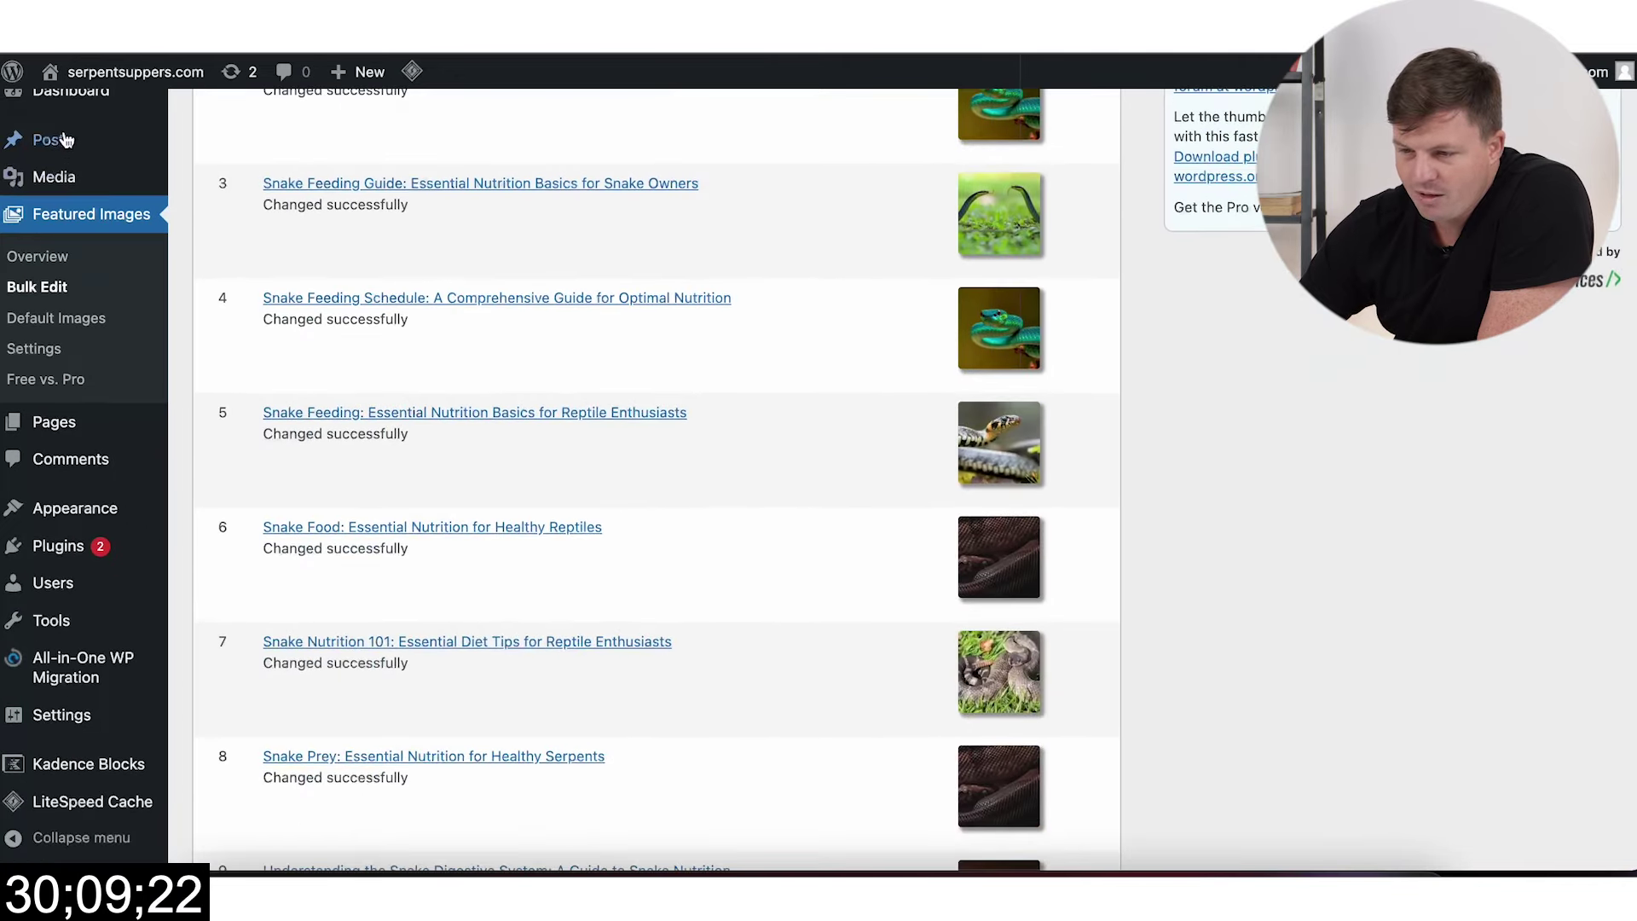
mouse_move(69, 139)
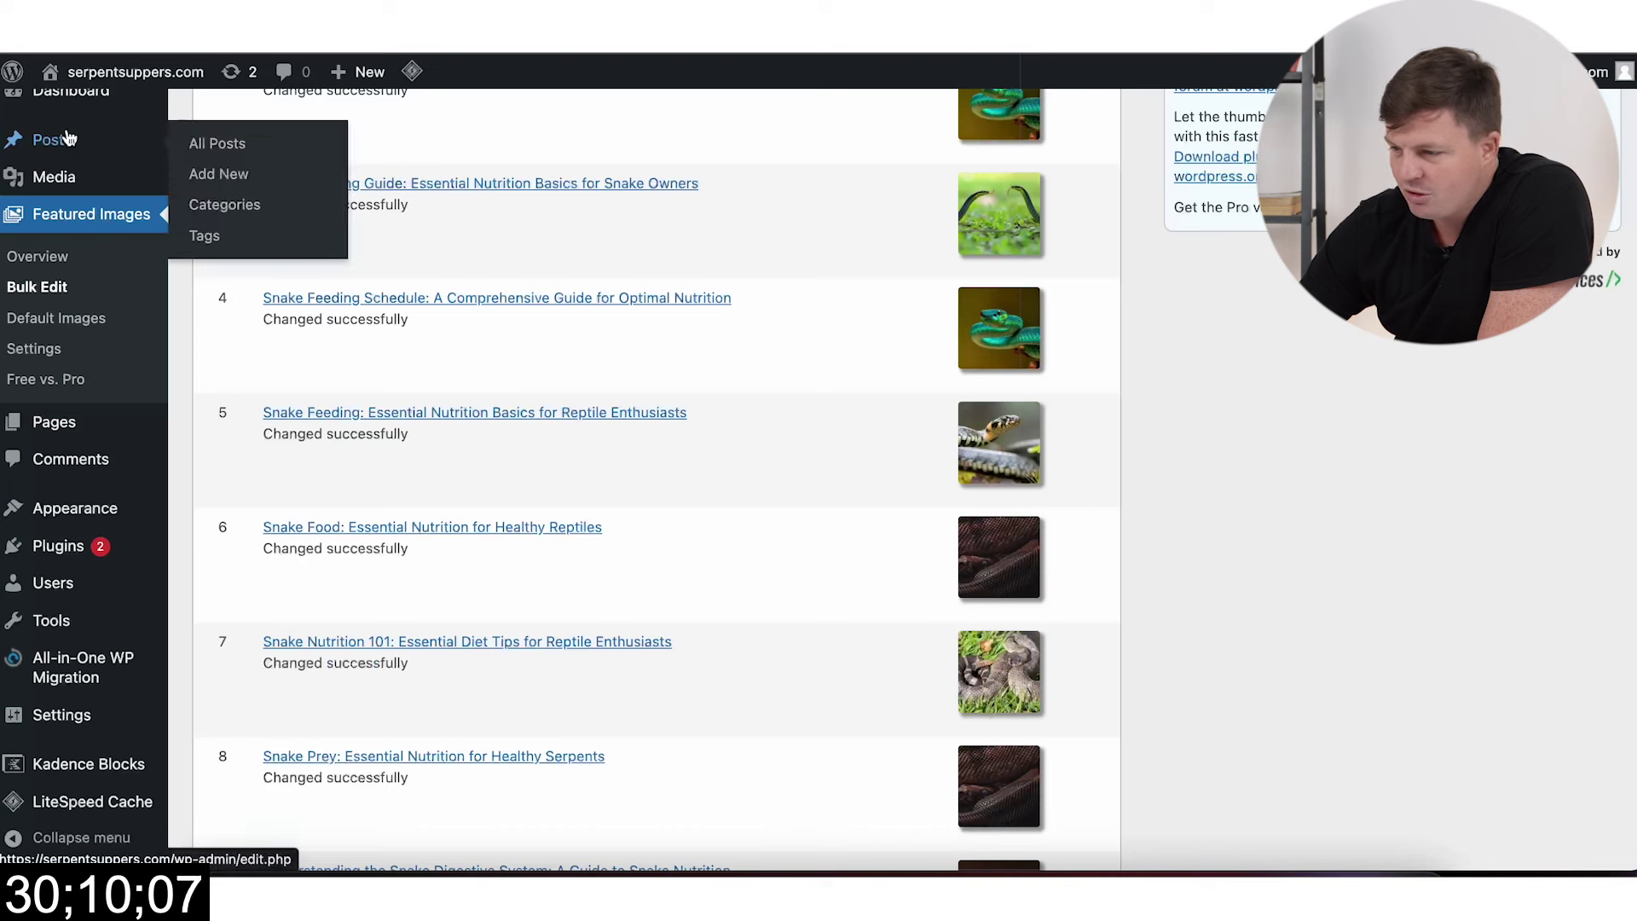
click(122, 150)
Step: Replace featured images: yellow snake on Snake Vitamins, yellow-and-black snake on Snake Diet
scroll(1231, 443, down, 4)
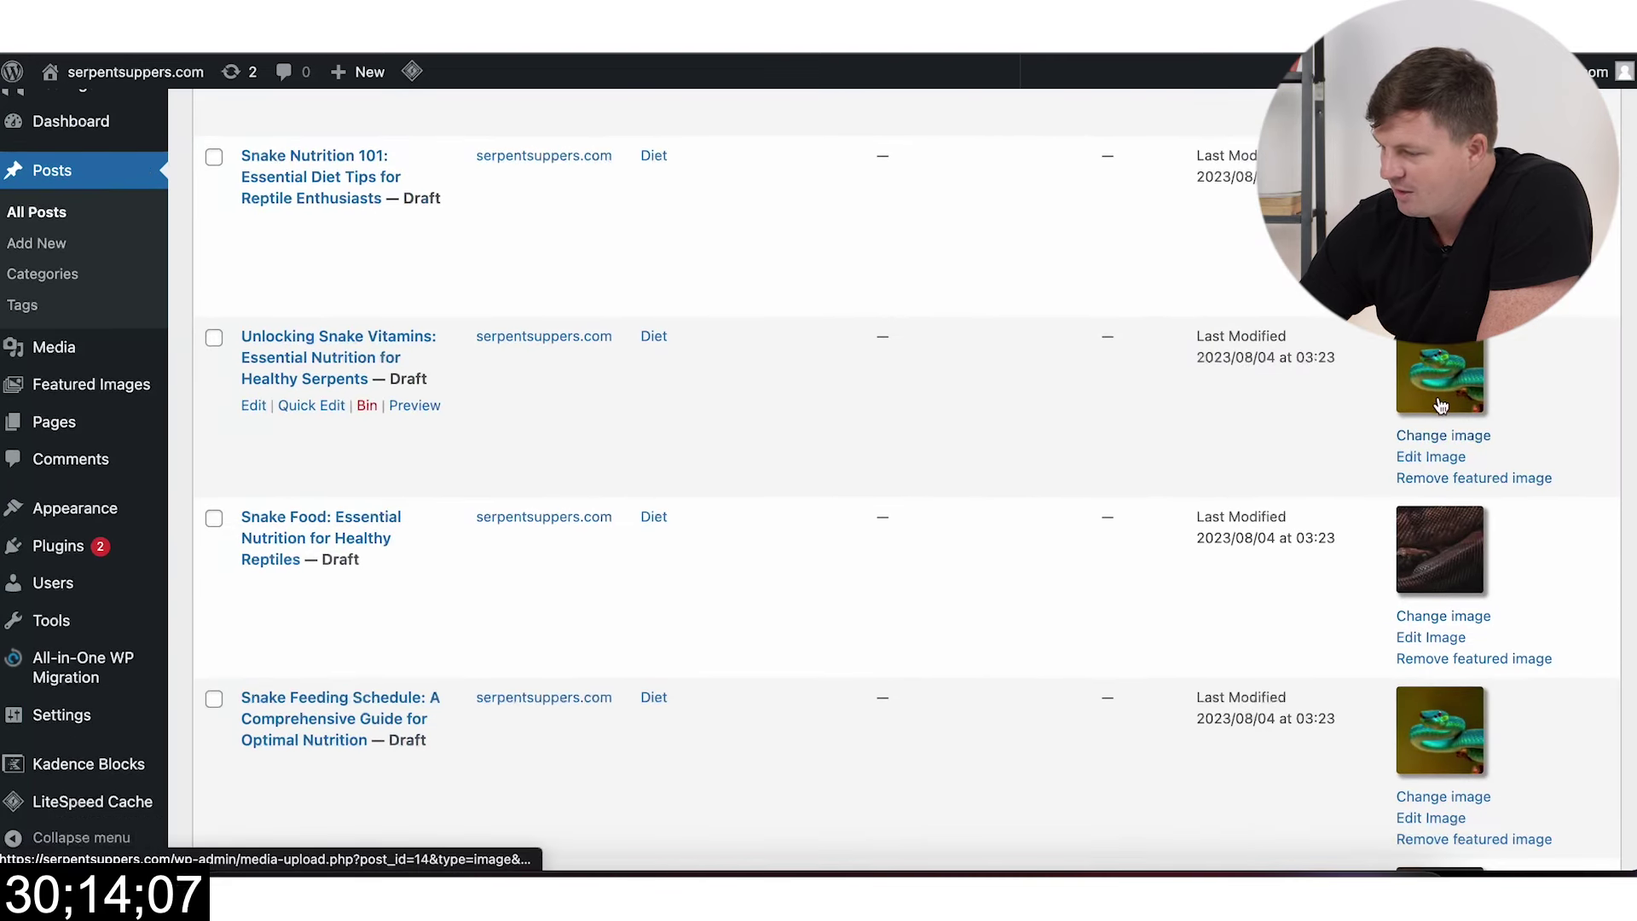
click(1453, 440)
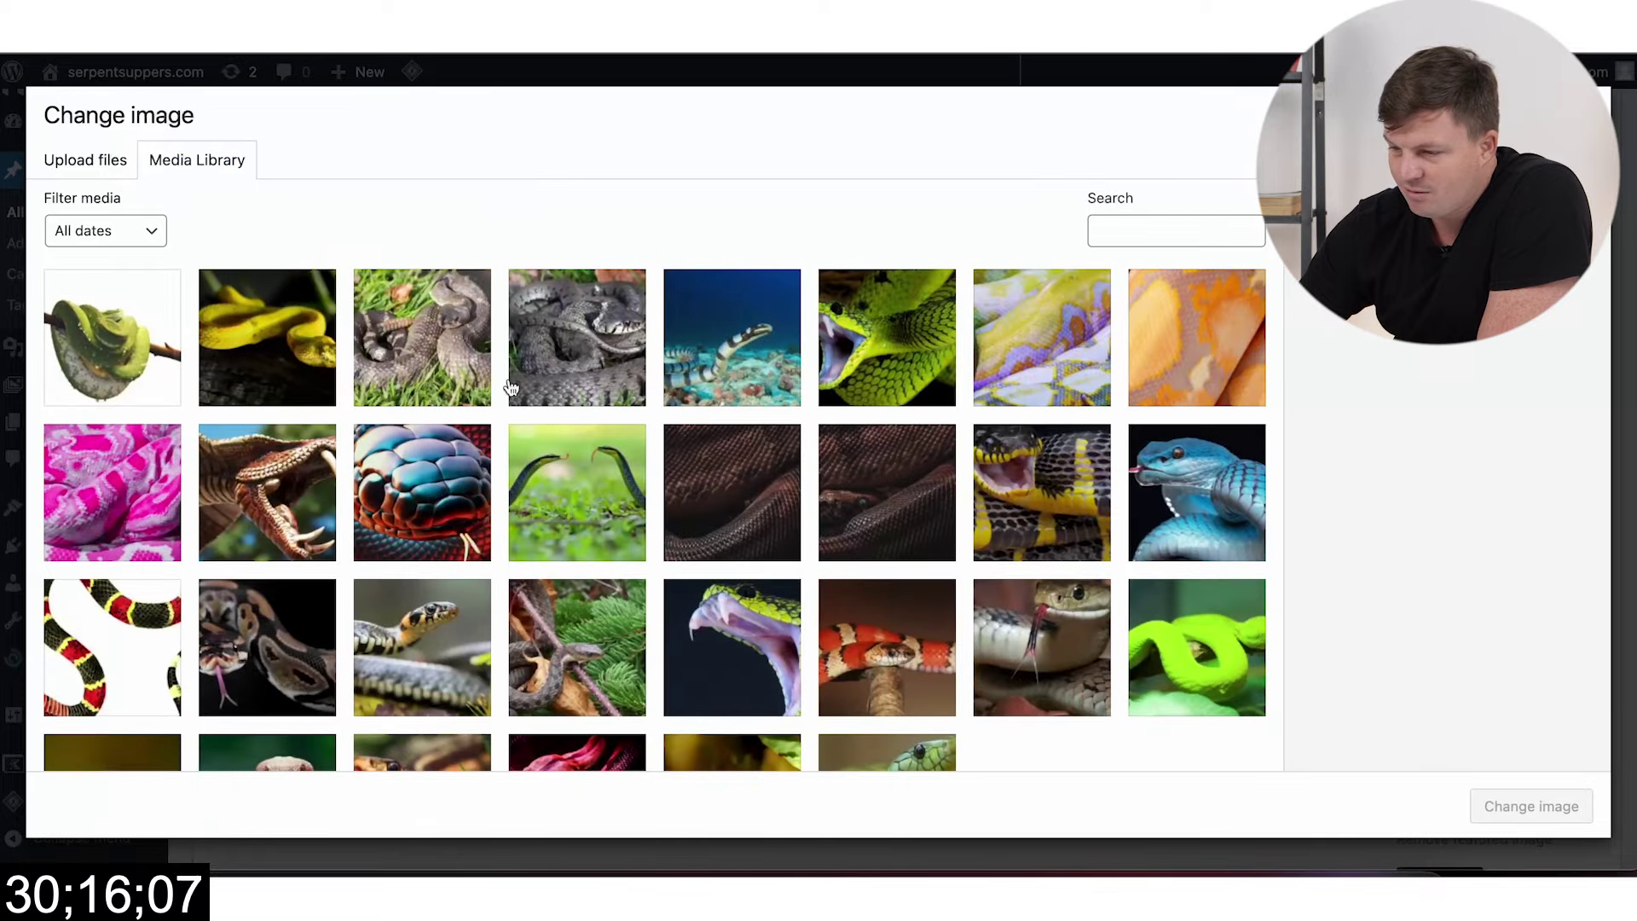
click(304, 350)
click(1550, 811)
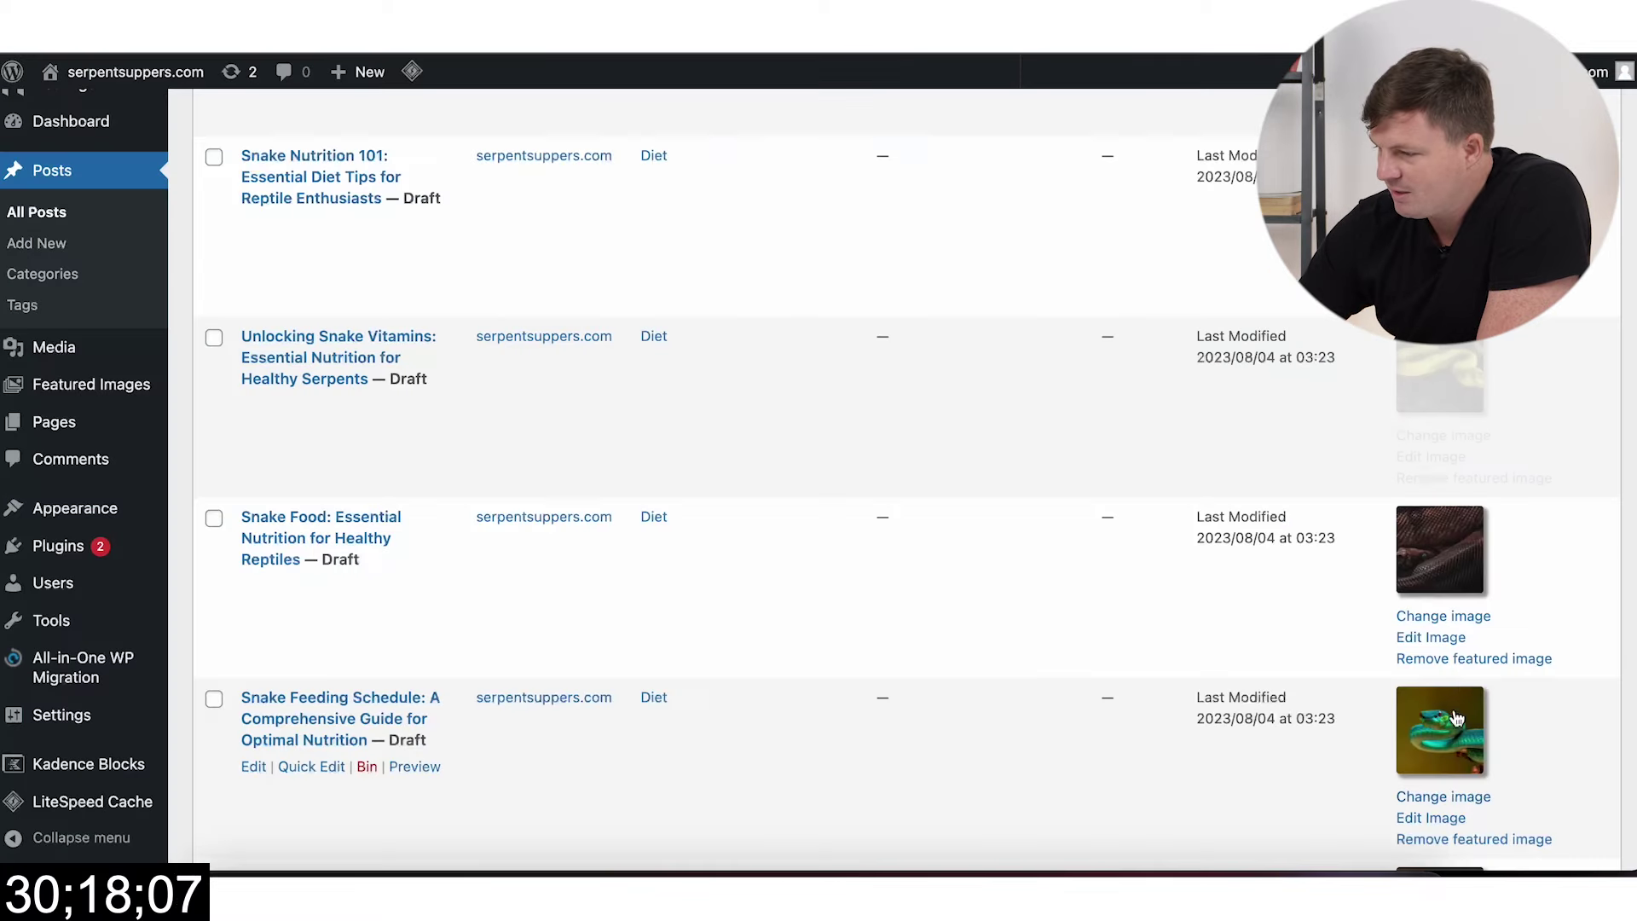
scroll(1557, 588, down, 5)
scroll(1557, 588, down, 6)
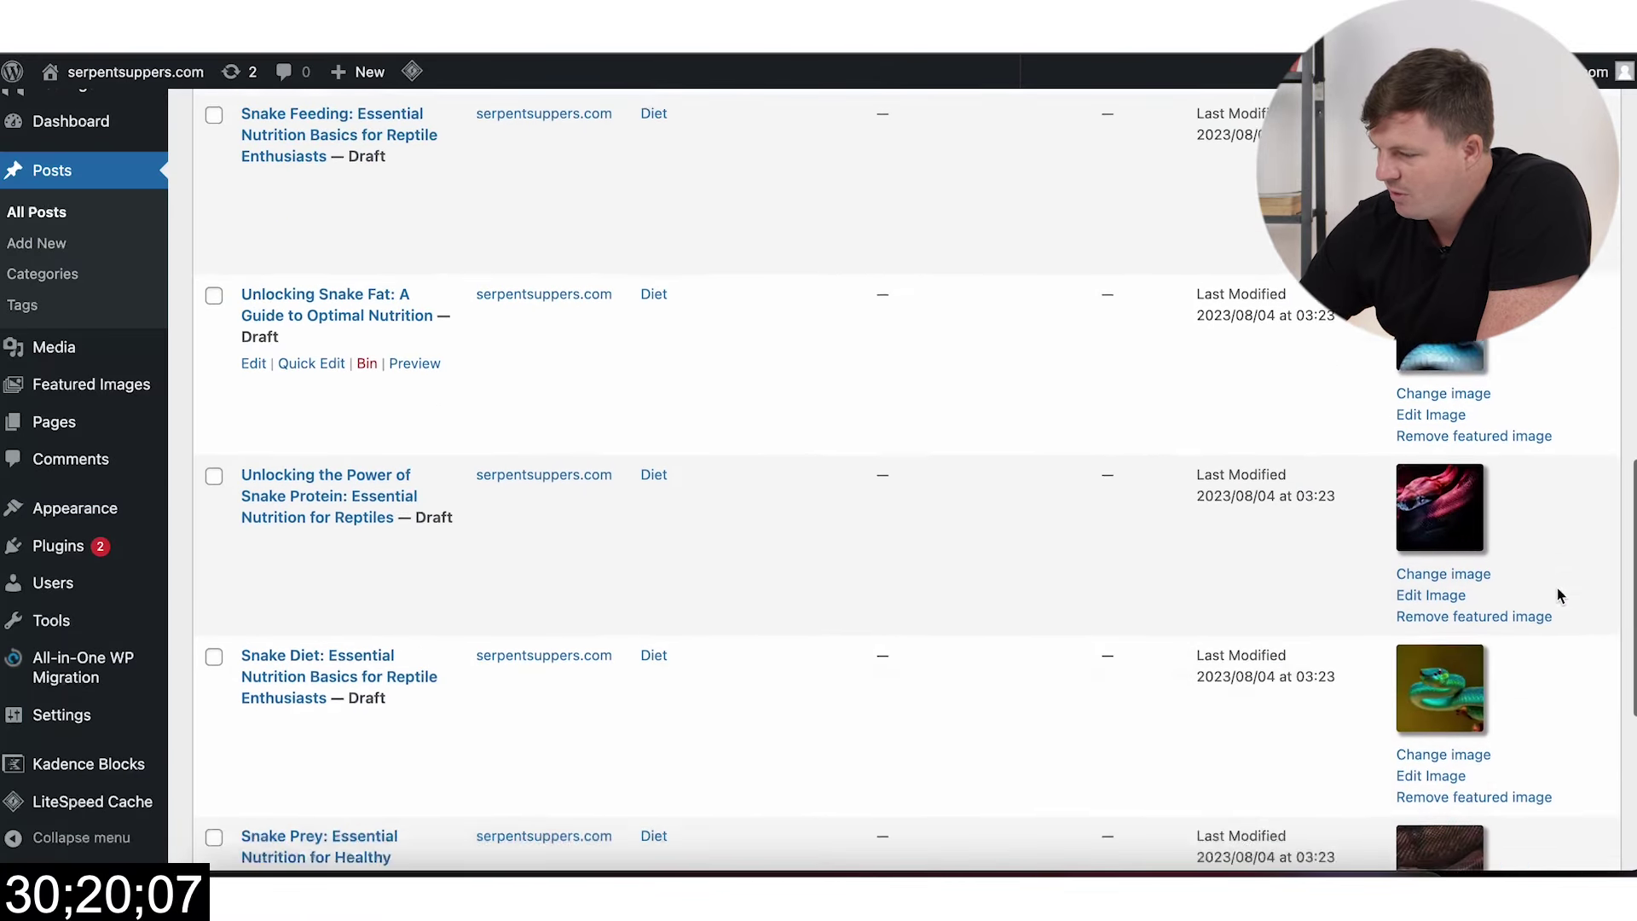
click(1454, 578)
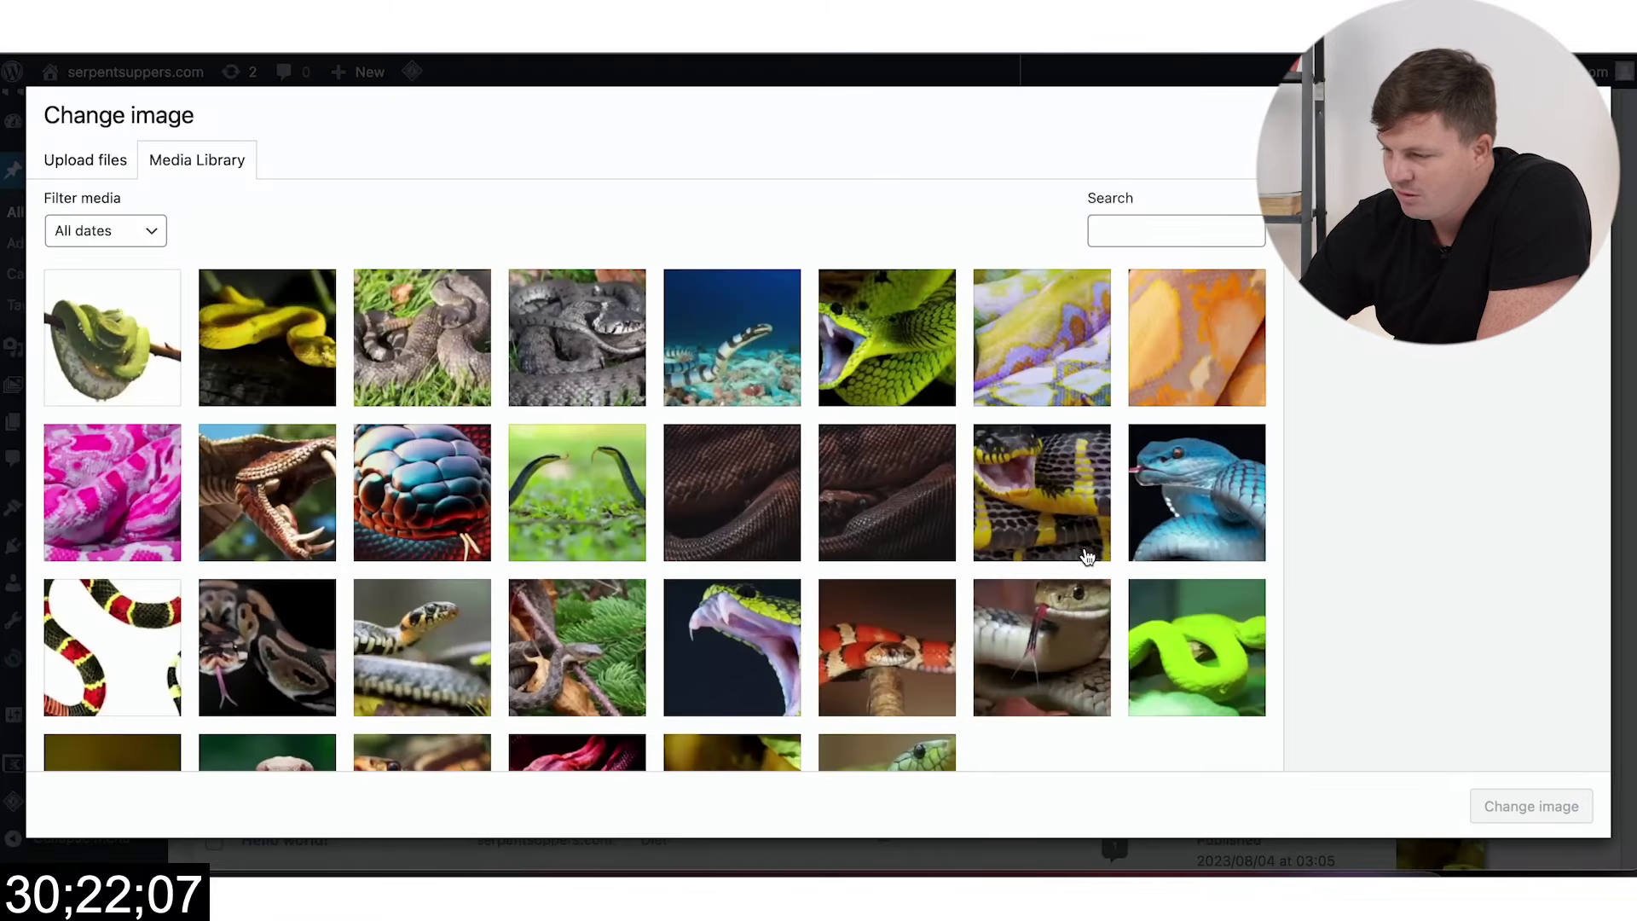
click(1078, 550)
click(1520, 806)
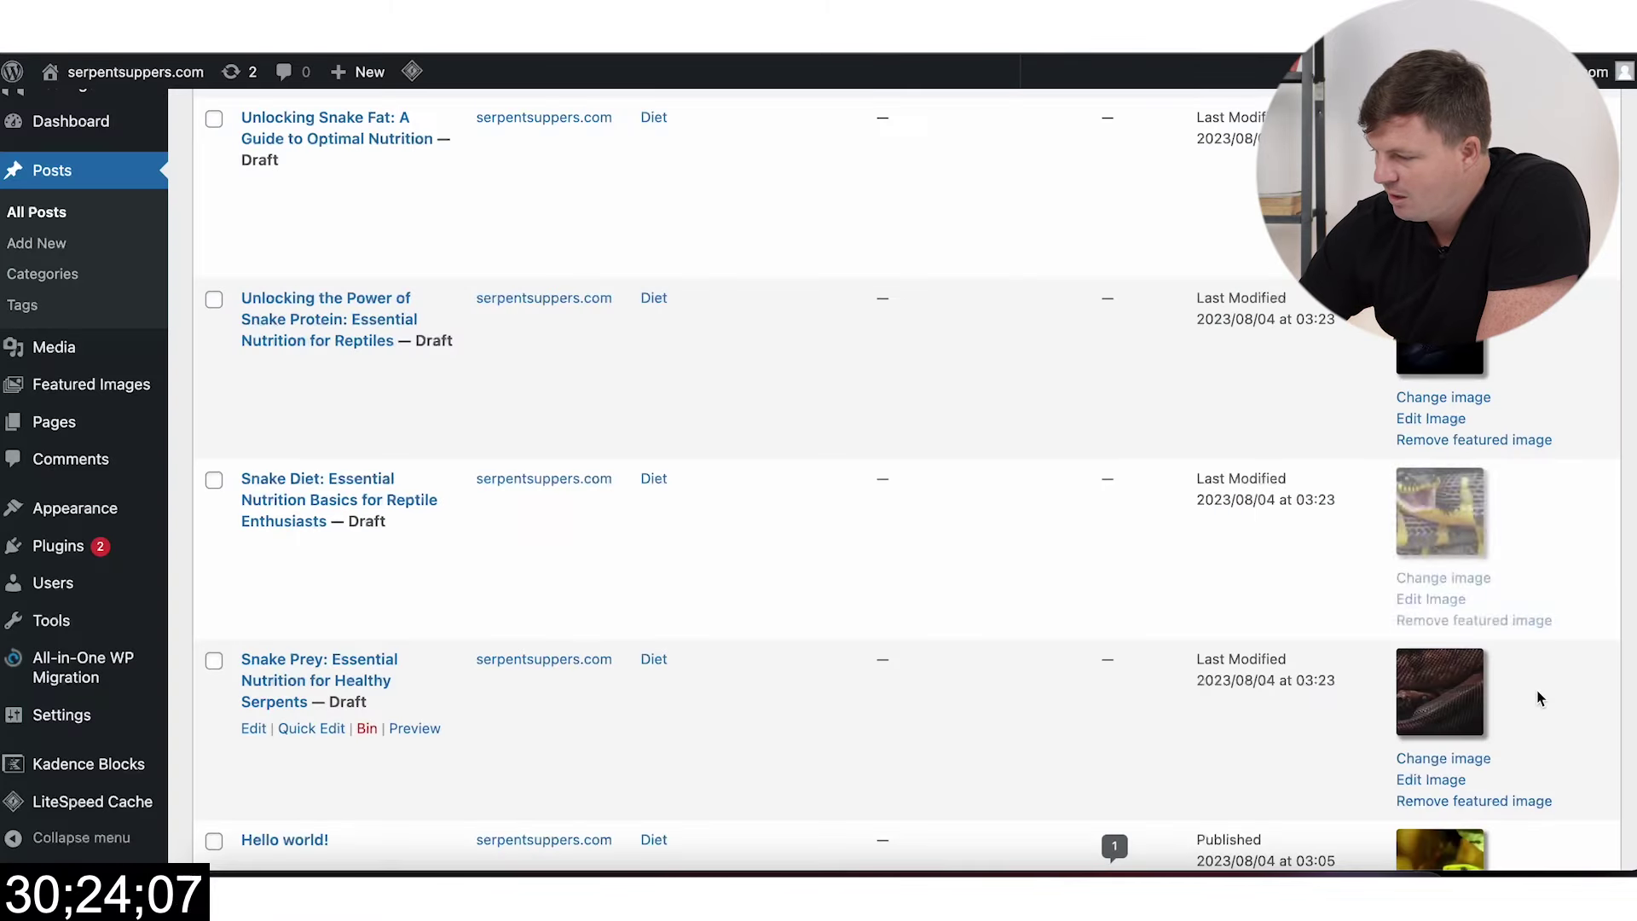
Step: Set the fanged green snake photo as the Snake Prey featured image
scroll(1538, 694, down, 4)
scroll(1540, 697, up, 8)
scroll(1539, 697, up, 6)
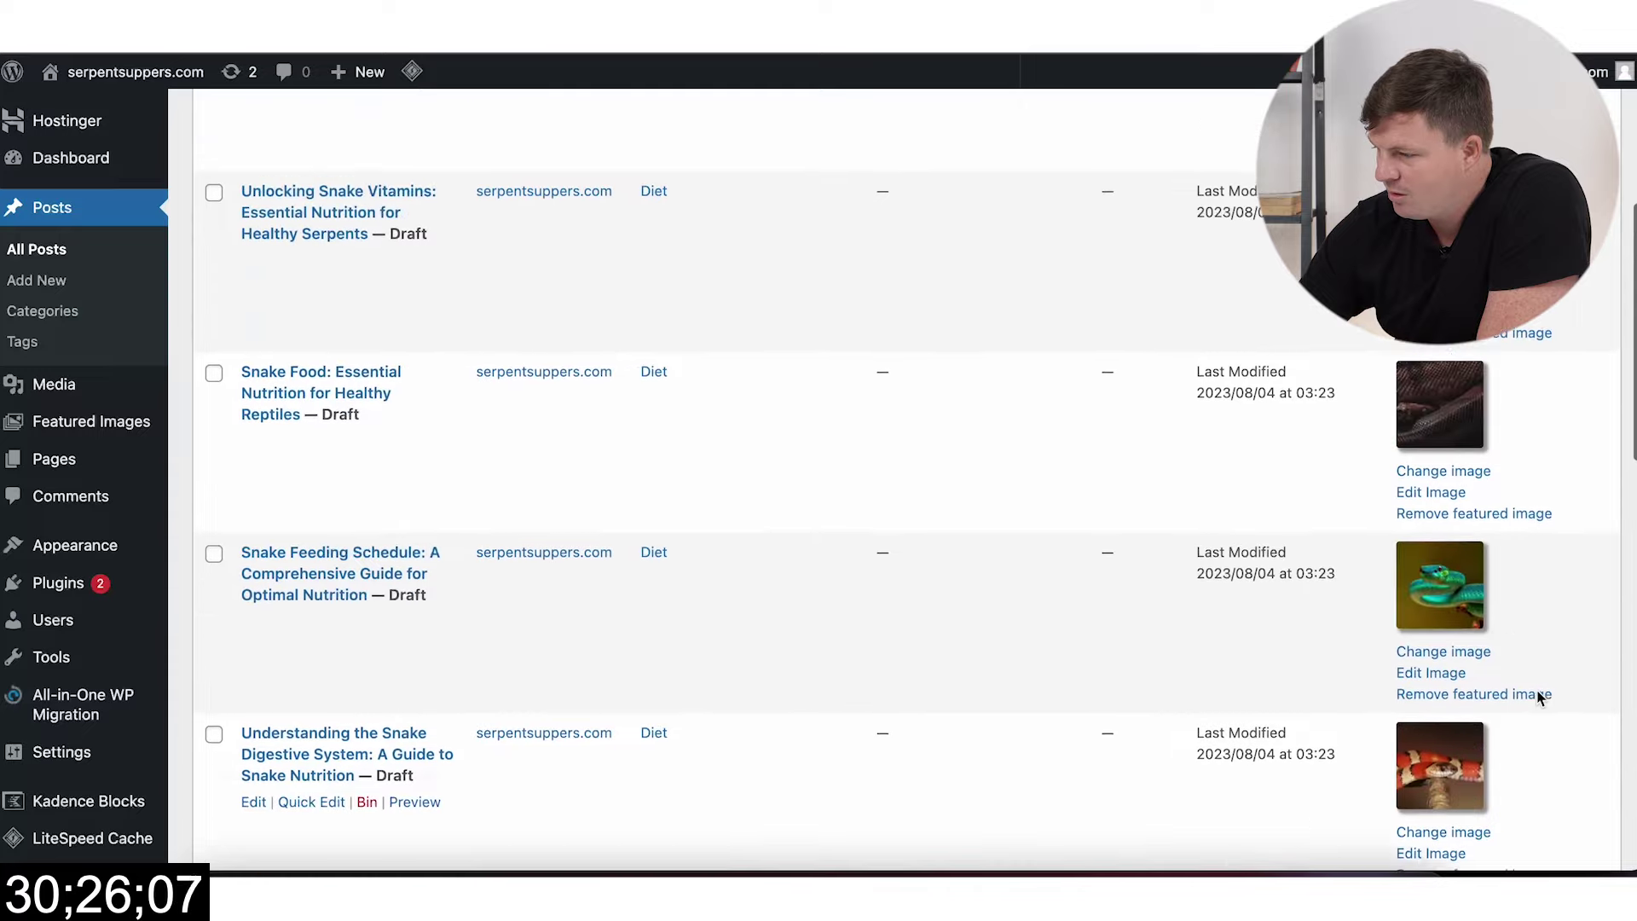
scroll(1538, 687, down, 14)
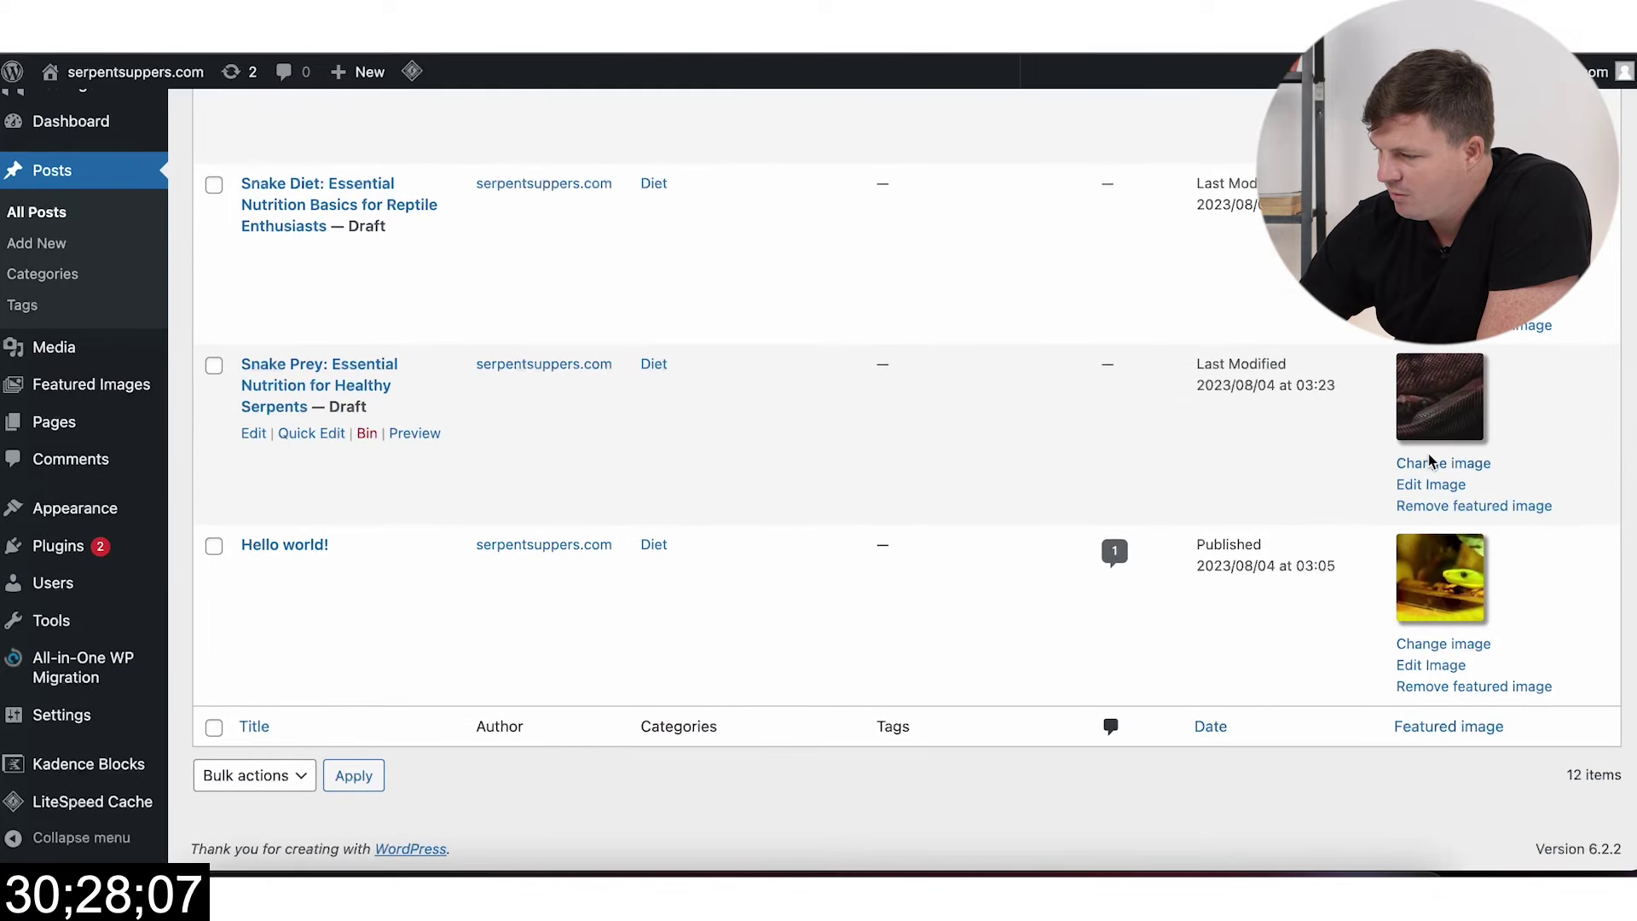
click(1428, 467)
scroll(906, 577, down, 3)
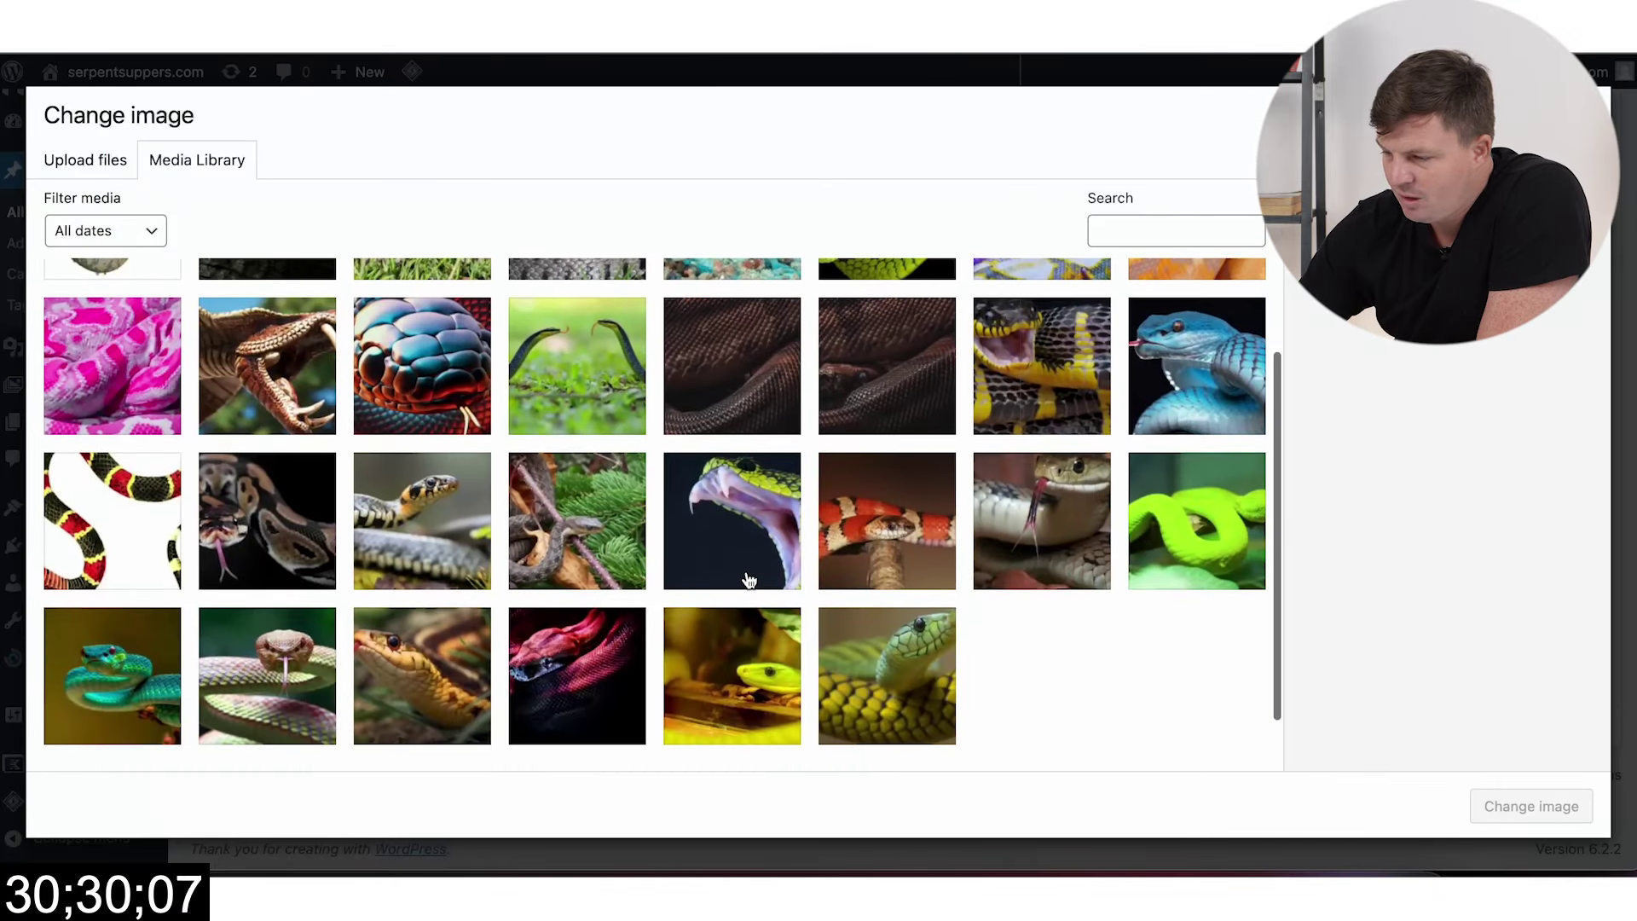
click(743, 576)
click(1520, 806)
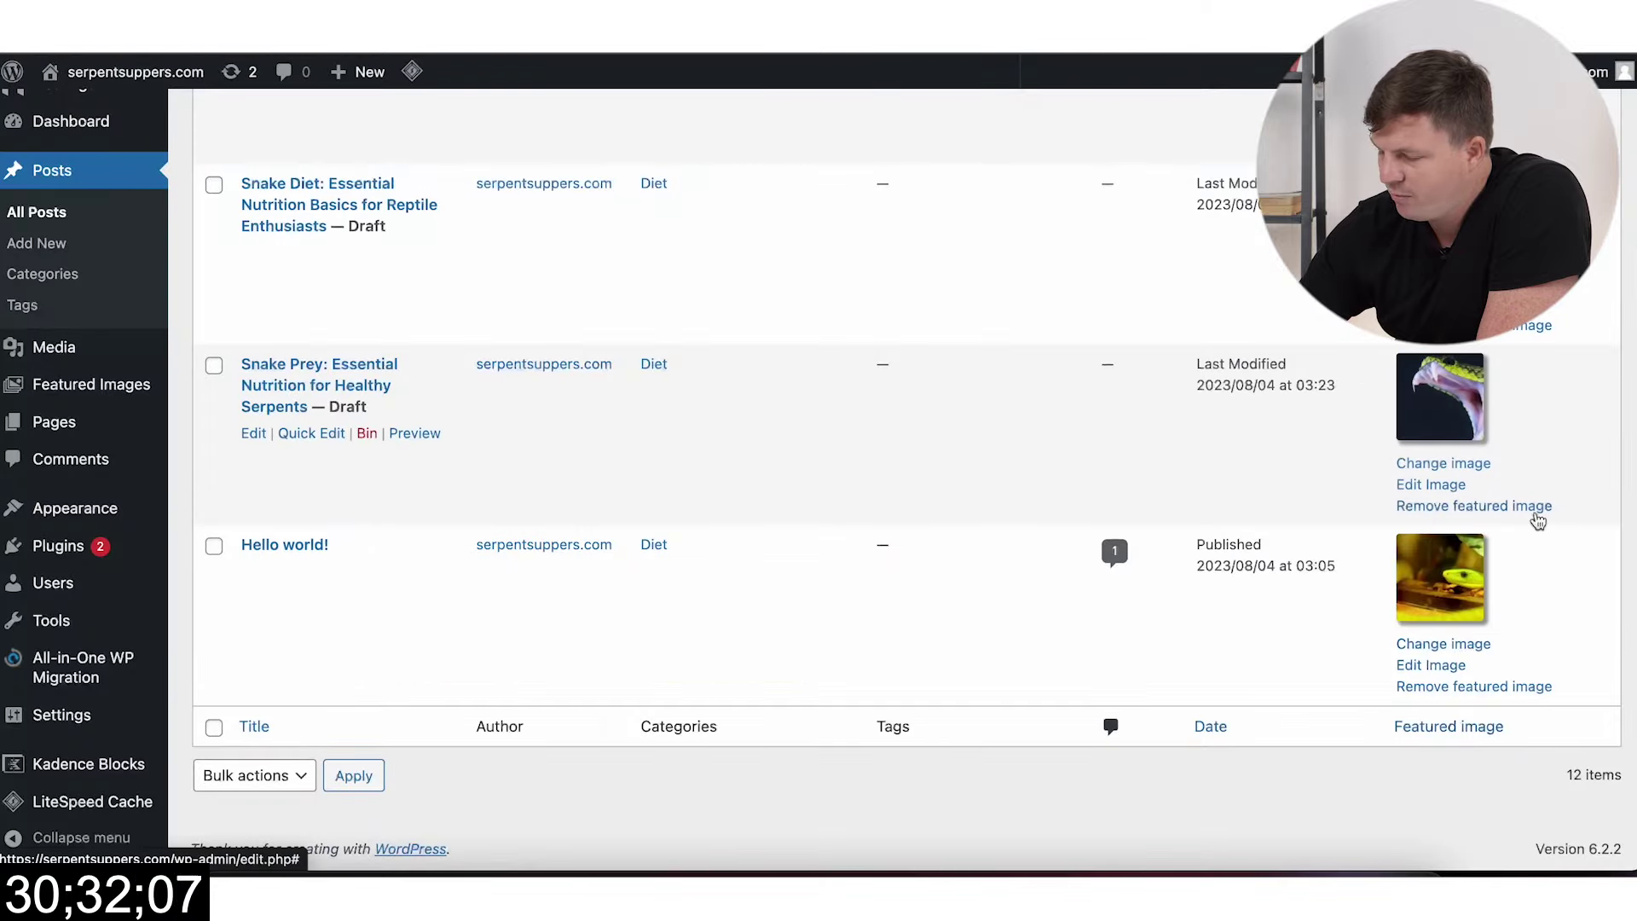
Step: Move the default Hello world! post to the Bin
scroll(1537, 516, up, 1)
scroll(1537, 516, up, 8)
scroll(1537, 516, down, 10)
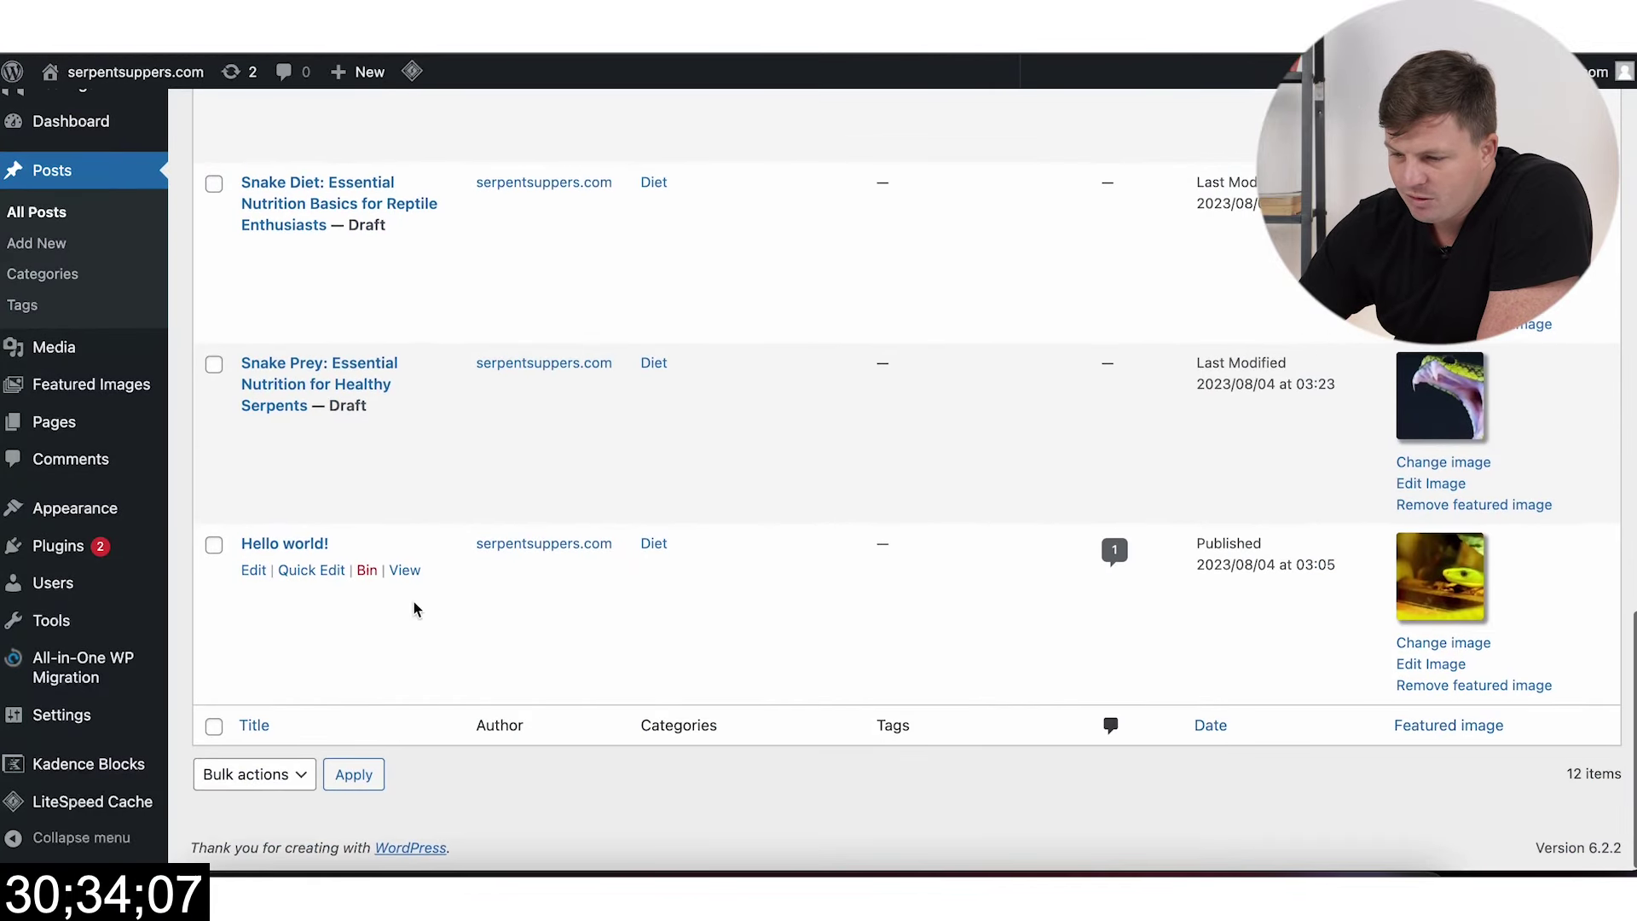
click(367, 572)
scroll(517, 567, down, 15)
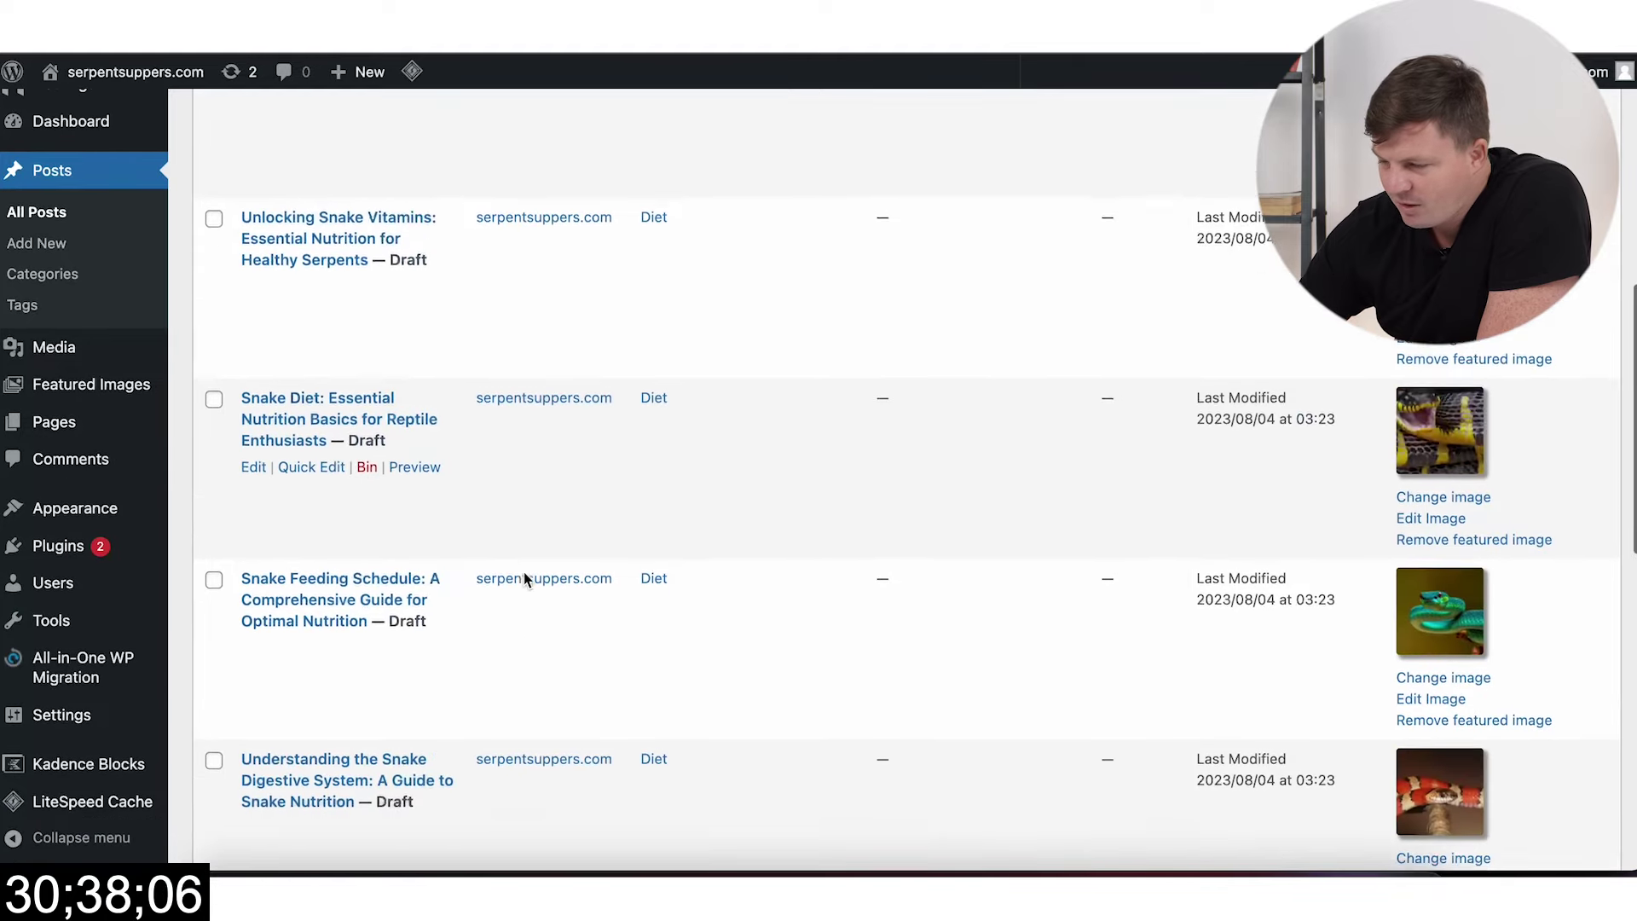
scroll(523, 578, up, 14)
scroll(523, 580, up, 1)
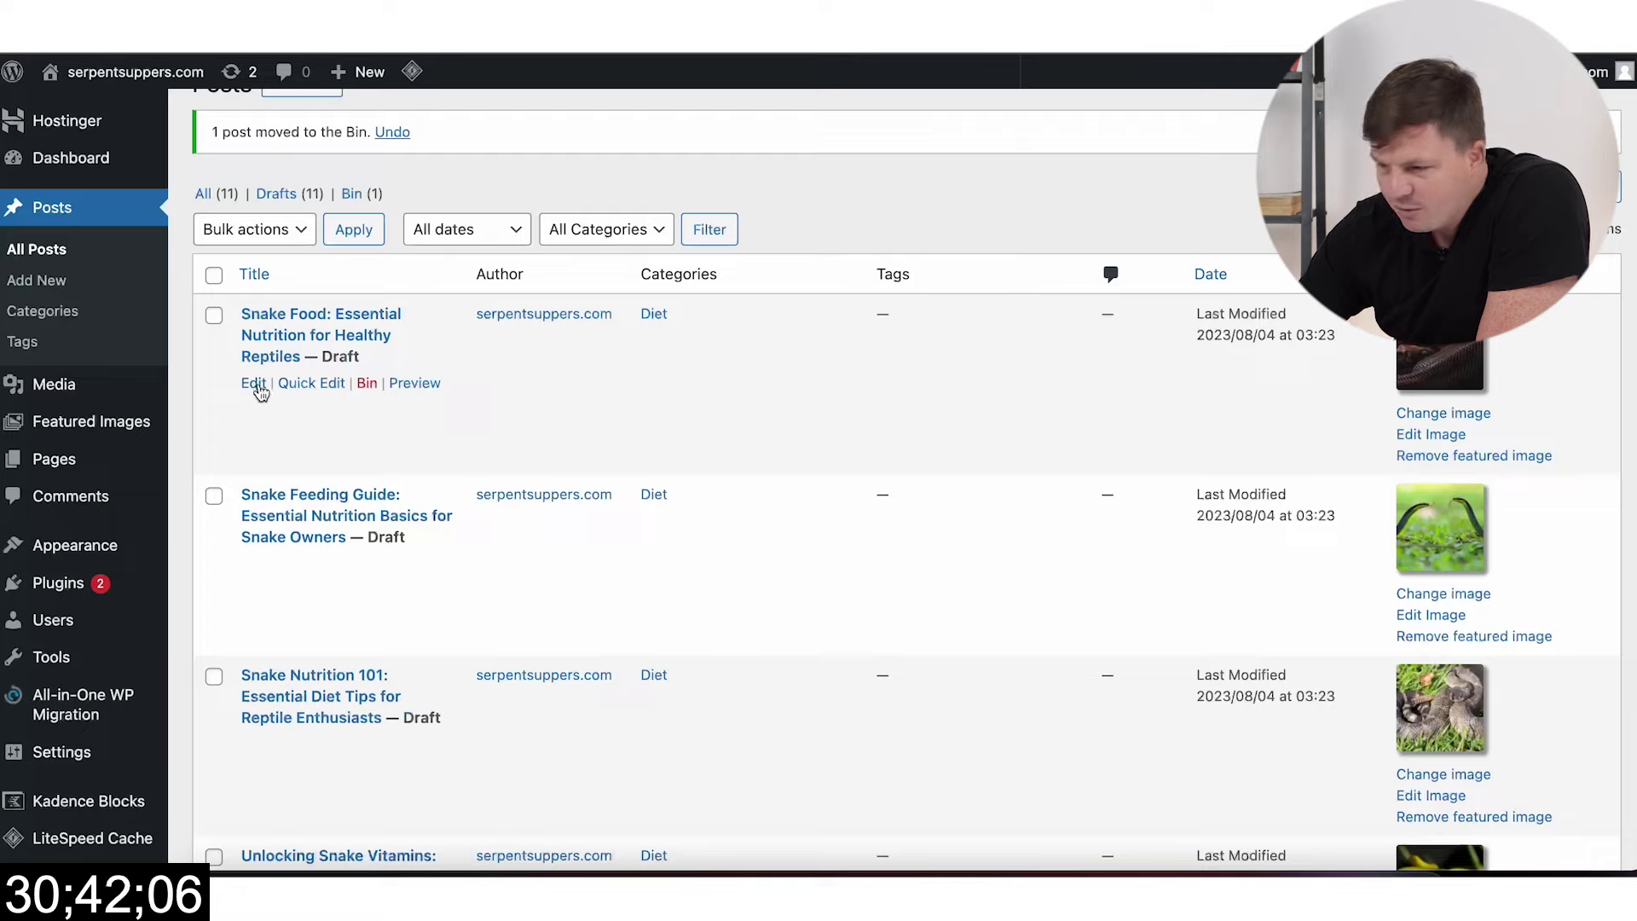
Step: Open the Snake Food draft in the block editor and dismiss the welcome guide
click(257, 389)
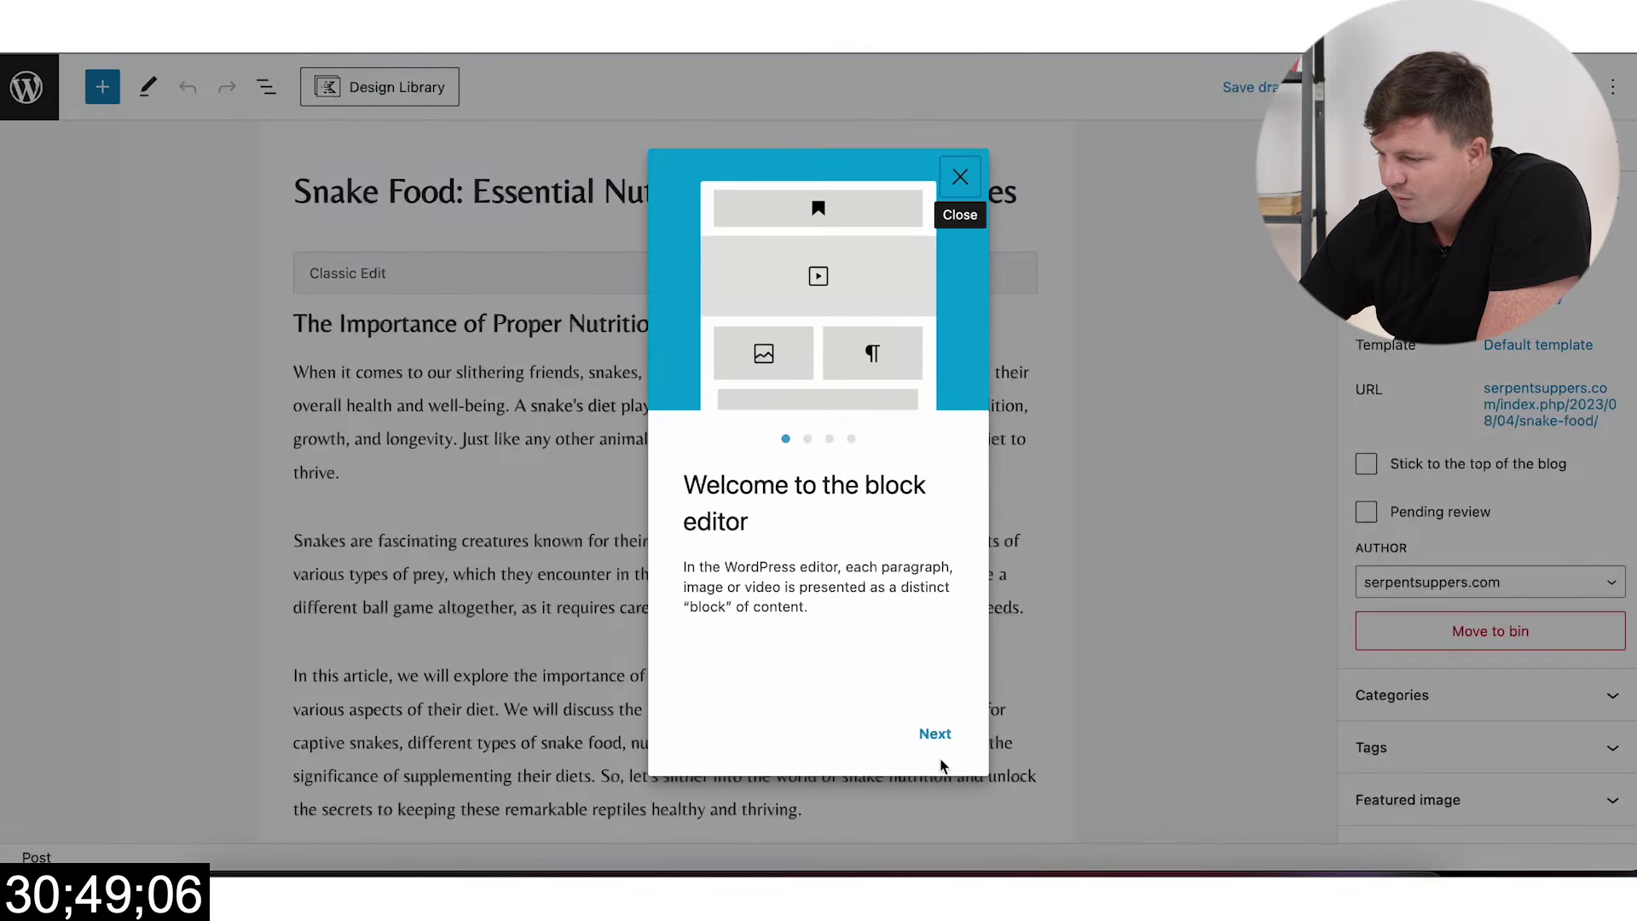
click(936, 734)
click(935, 733)
click(935, 733)
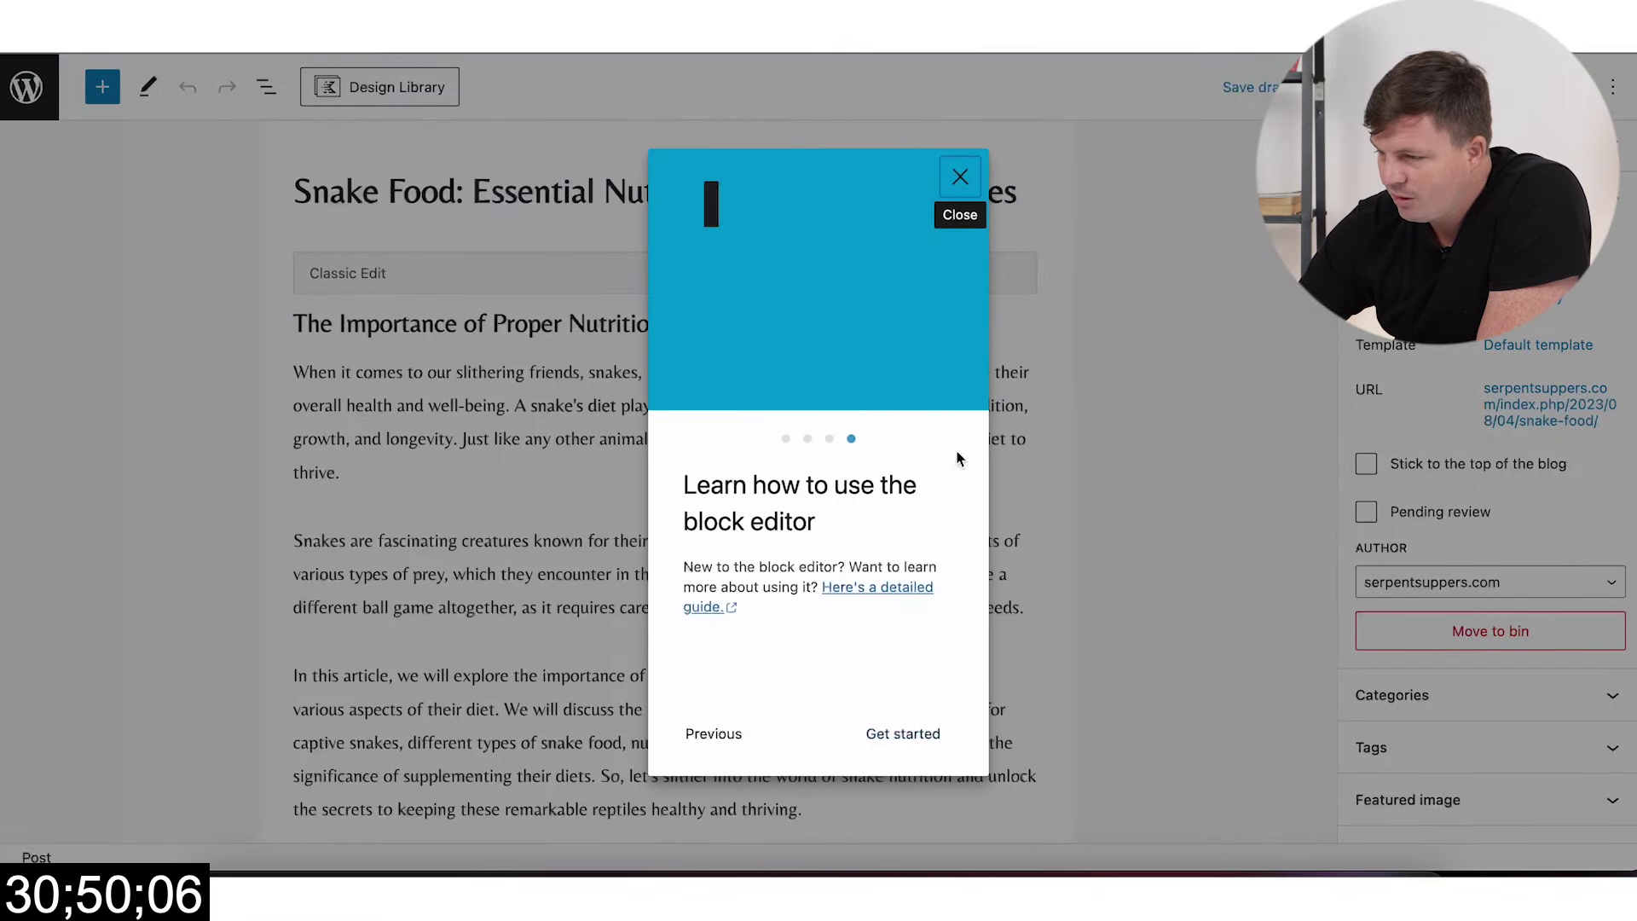
click(959, 177)
Step: Review the post's content, feeding-schedule link, categories and featured image
scroll(734, 423, down, 20)
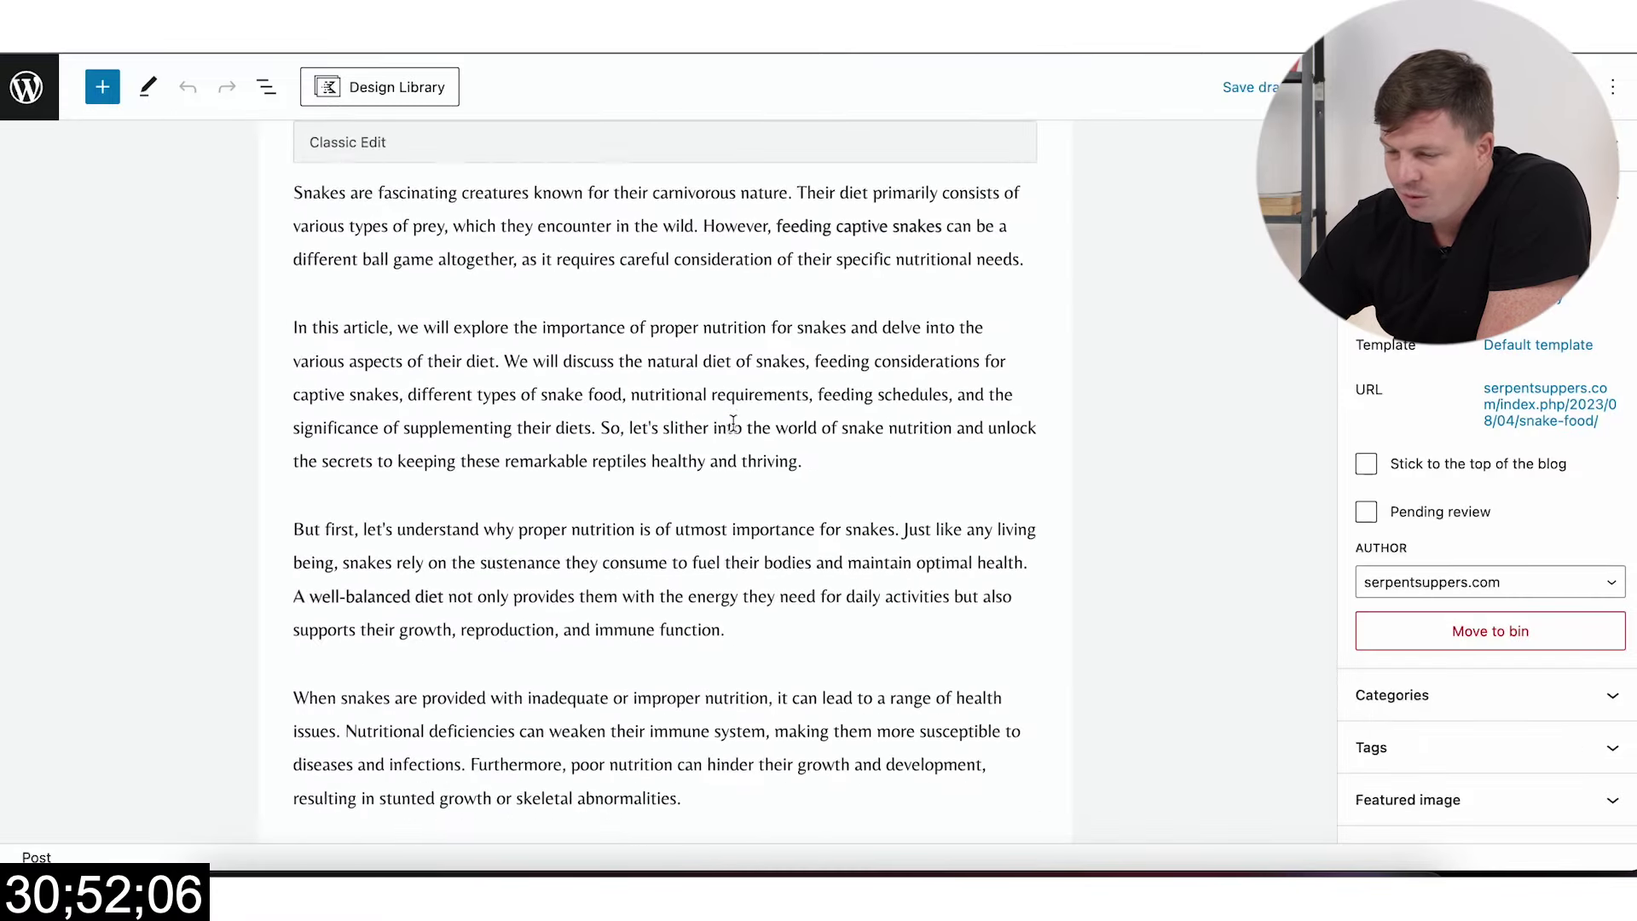
scroll(733, 423, down, 20)
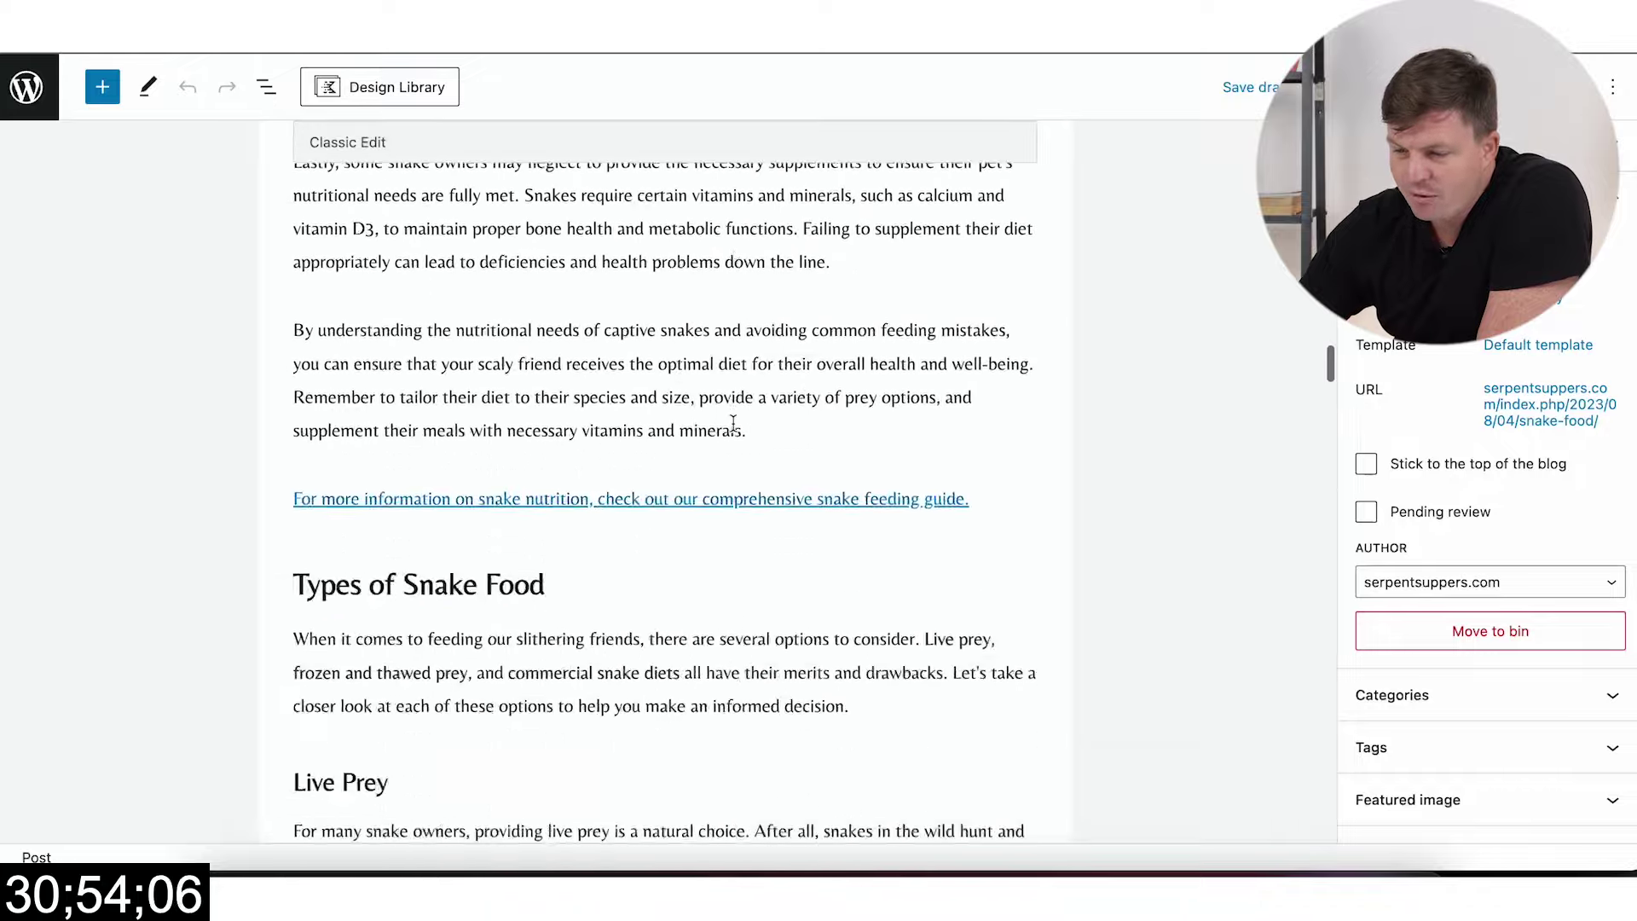
scroll(733, 423, down, 15)
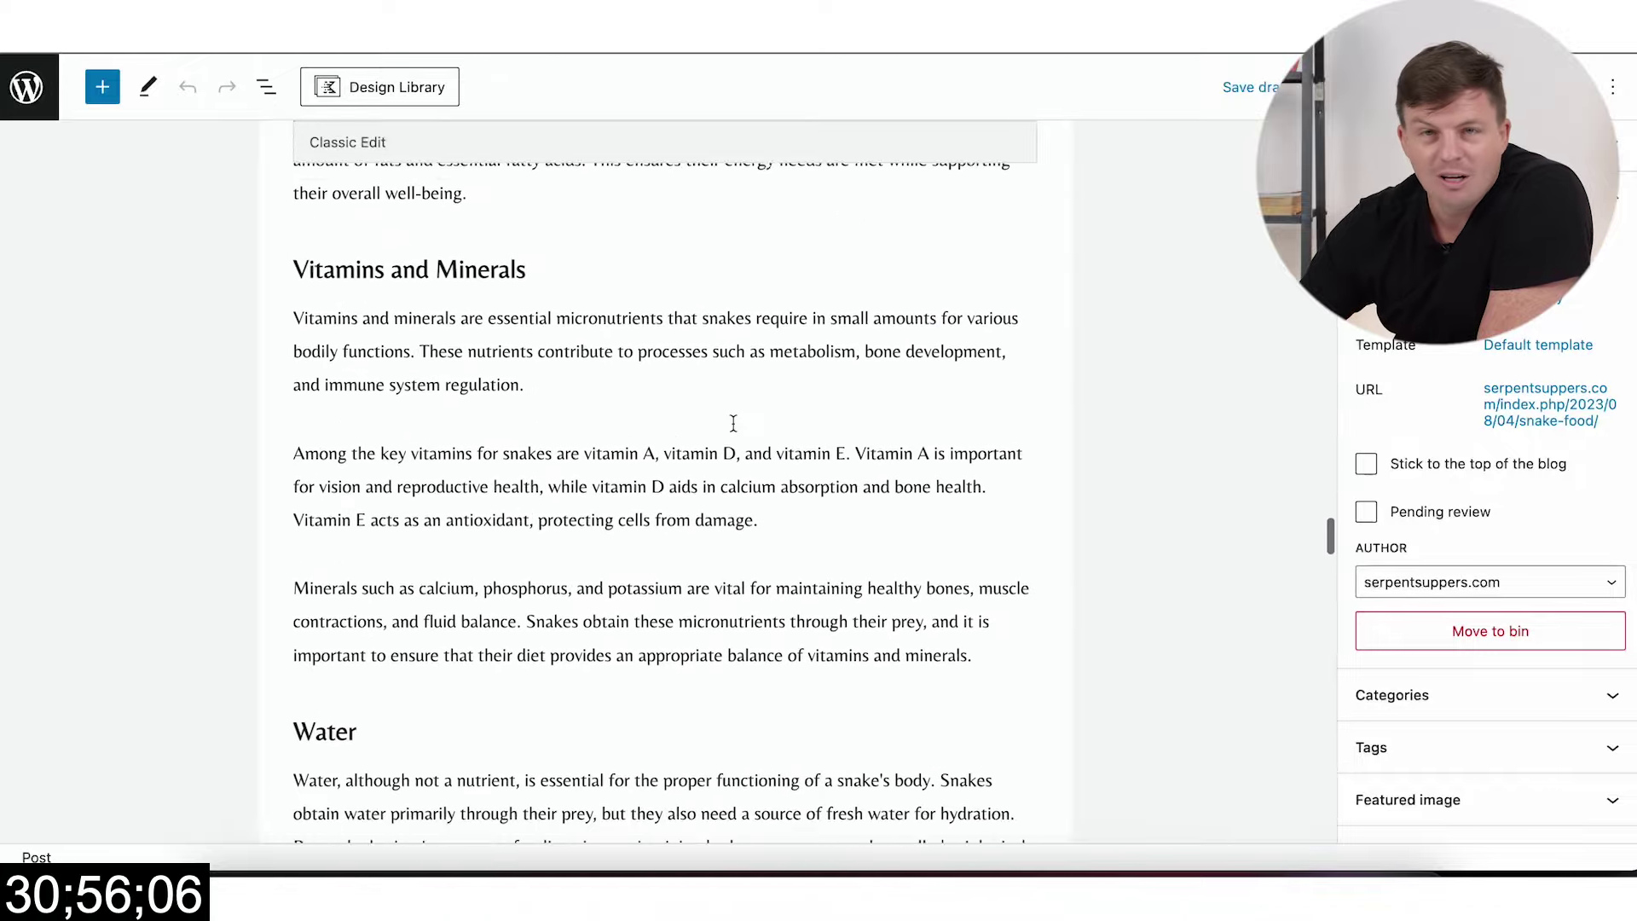
scroll(733, 422, down, 20)
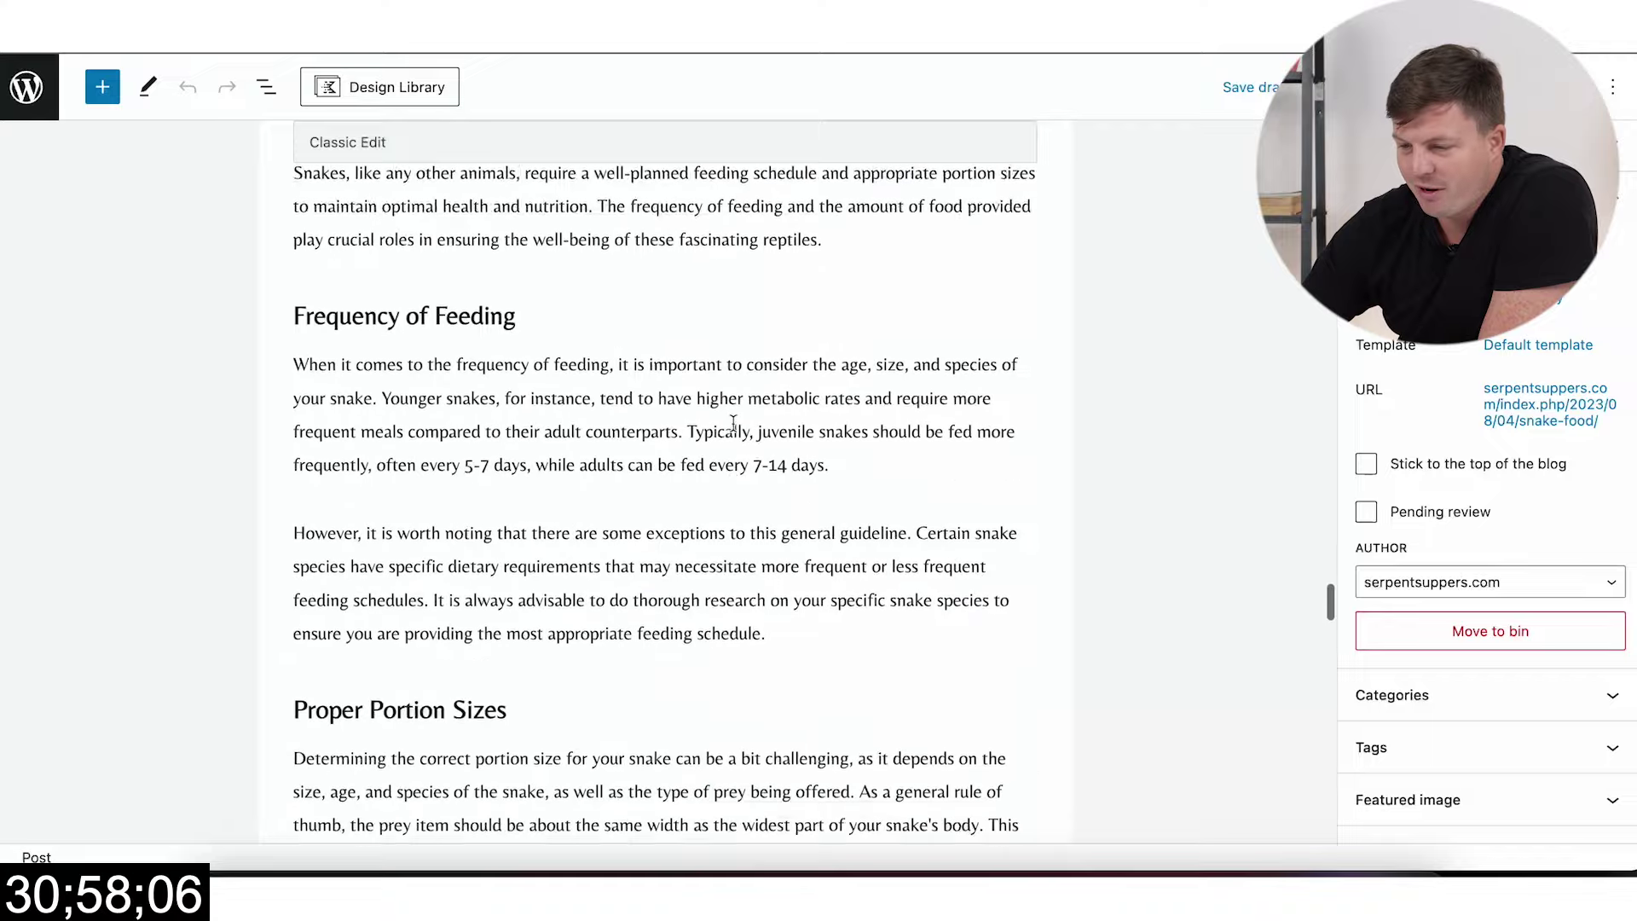
scroll(733, 422, down, 10)
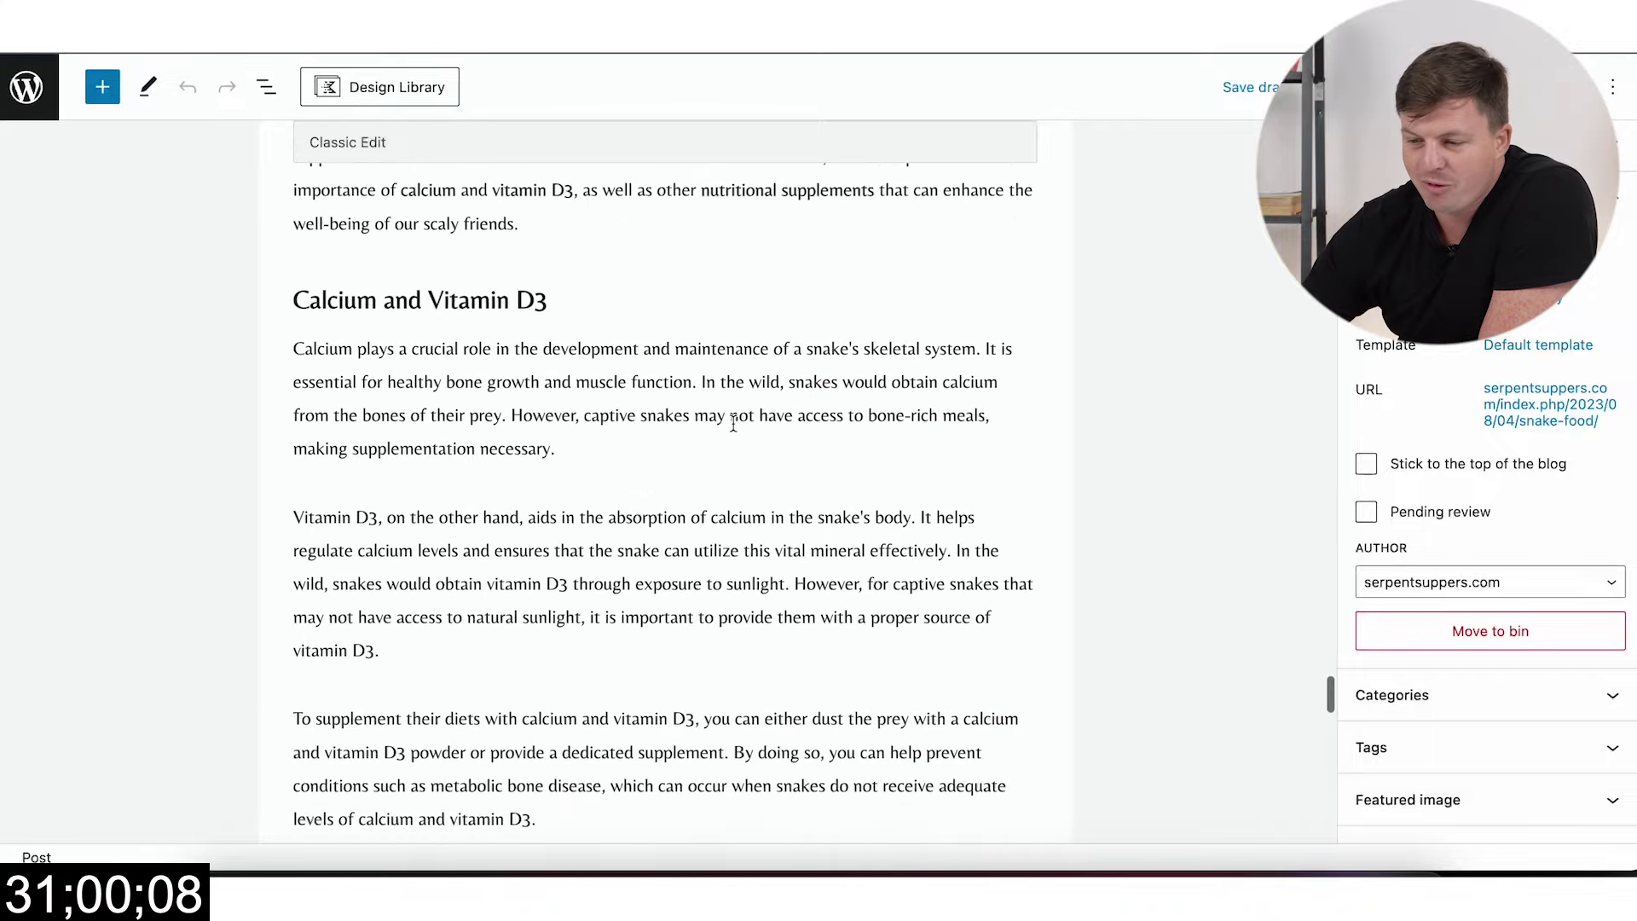
scroll(734, 423, down, 10)
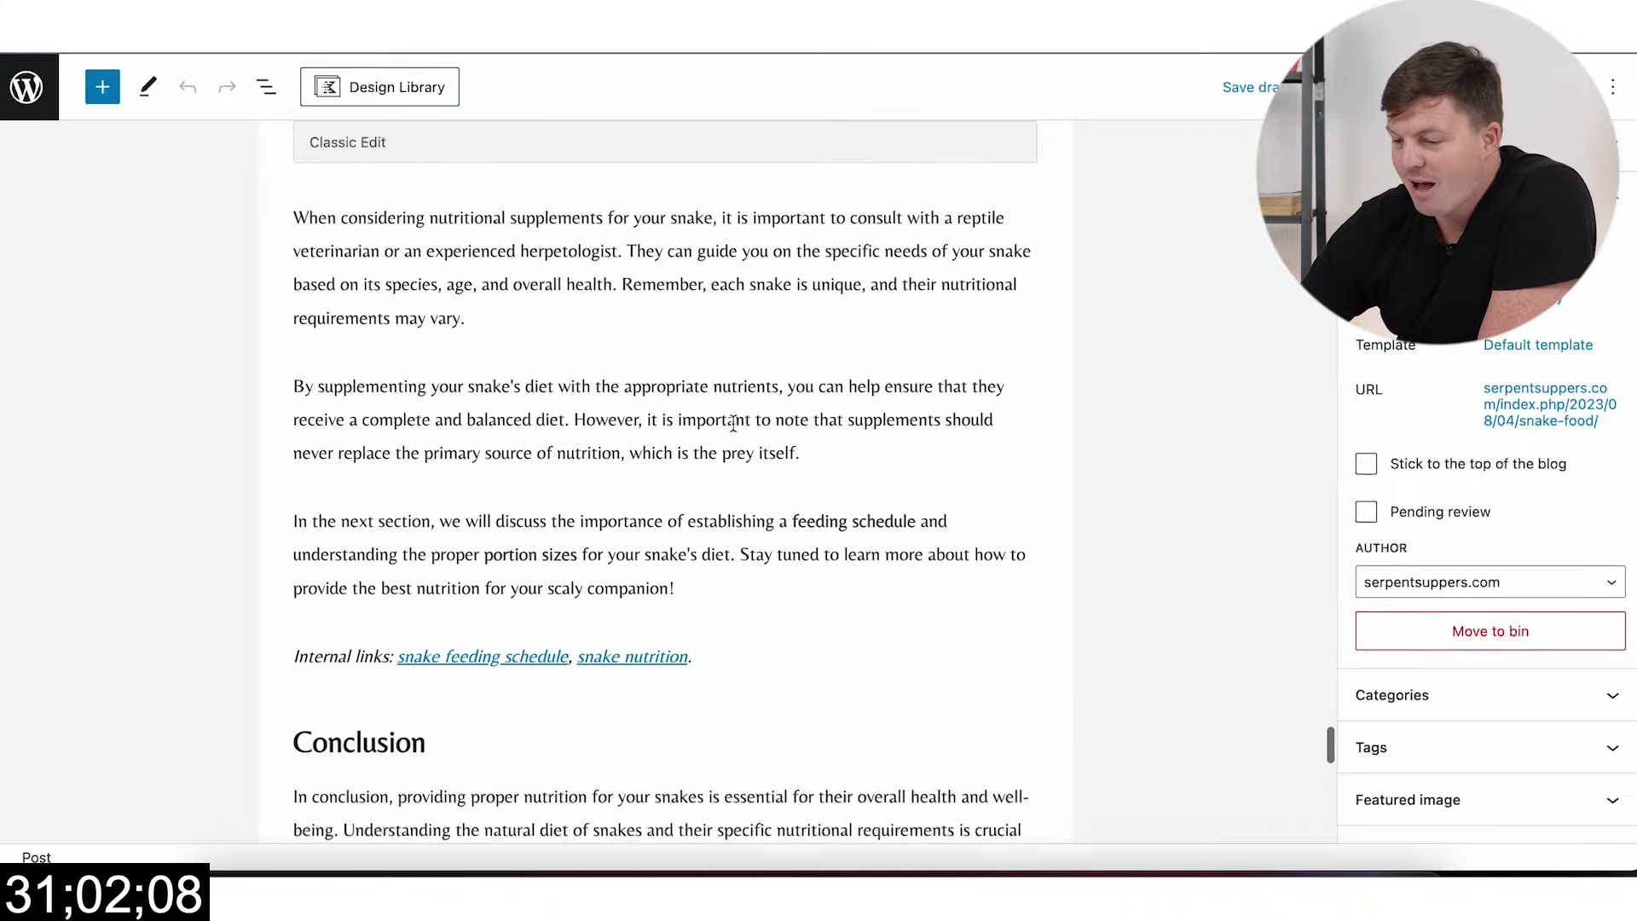
scroll(749, 510, down, 2)
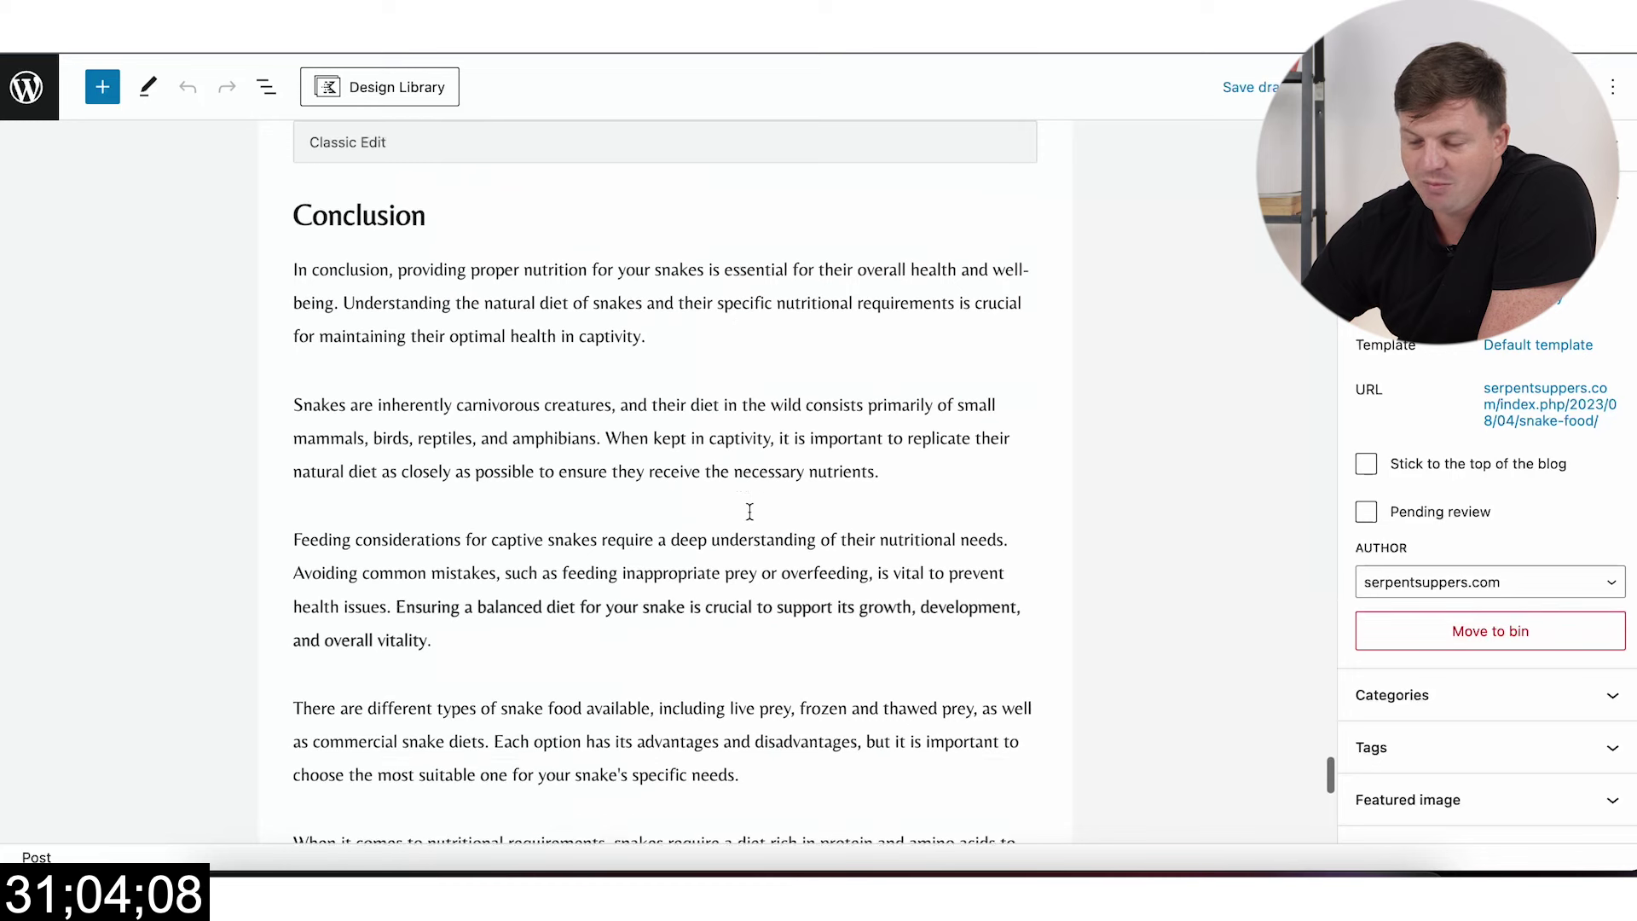
scroll(749, 511, up, 5)
scroll(750, 511, up, 1)
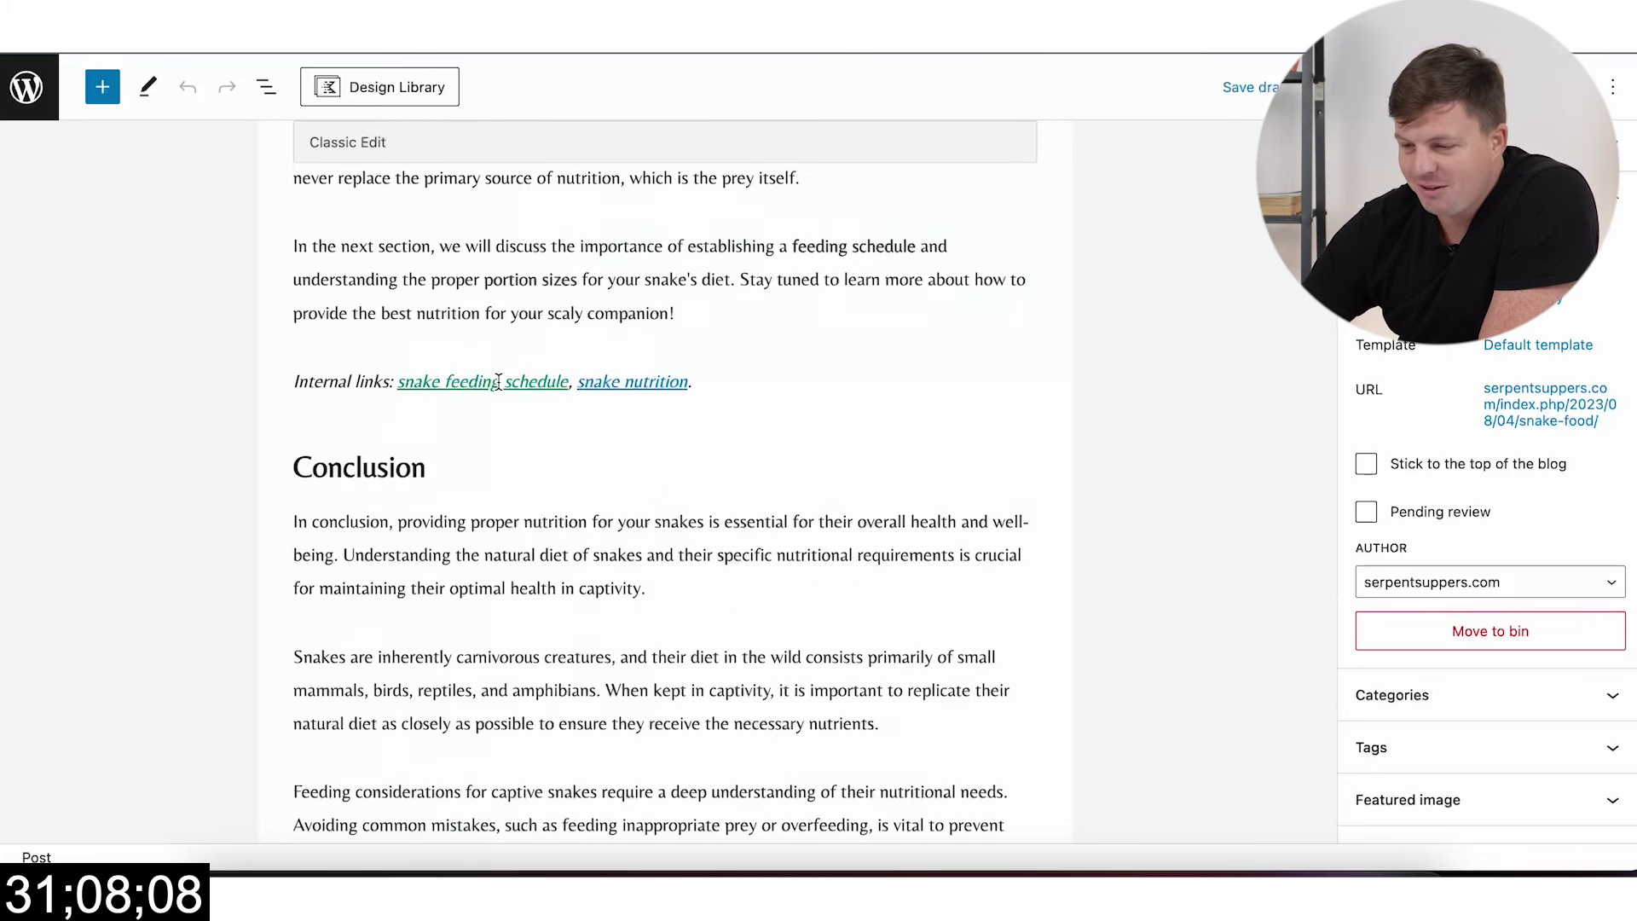
click(499, 381)
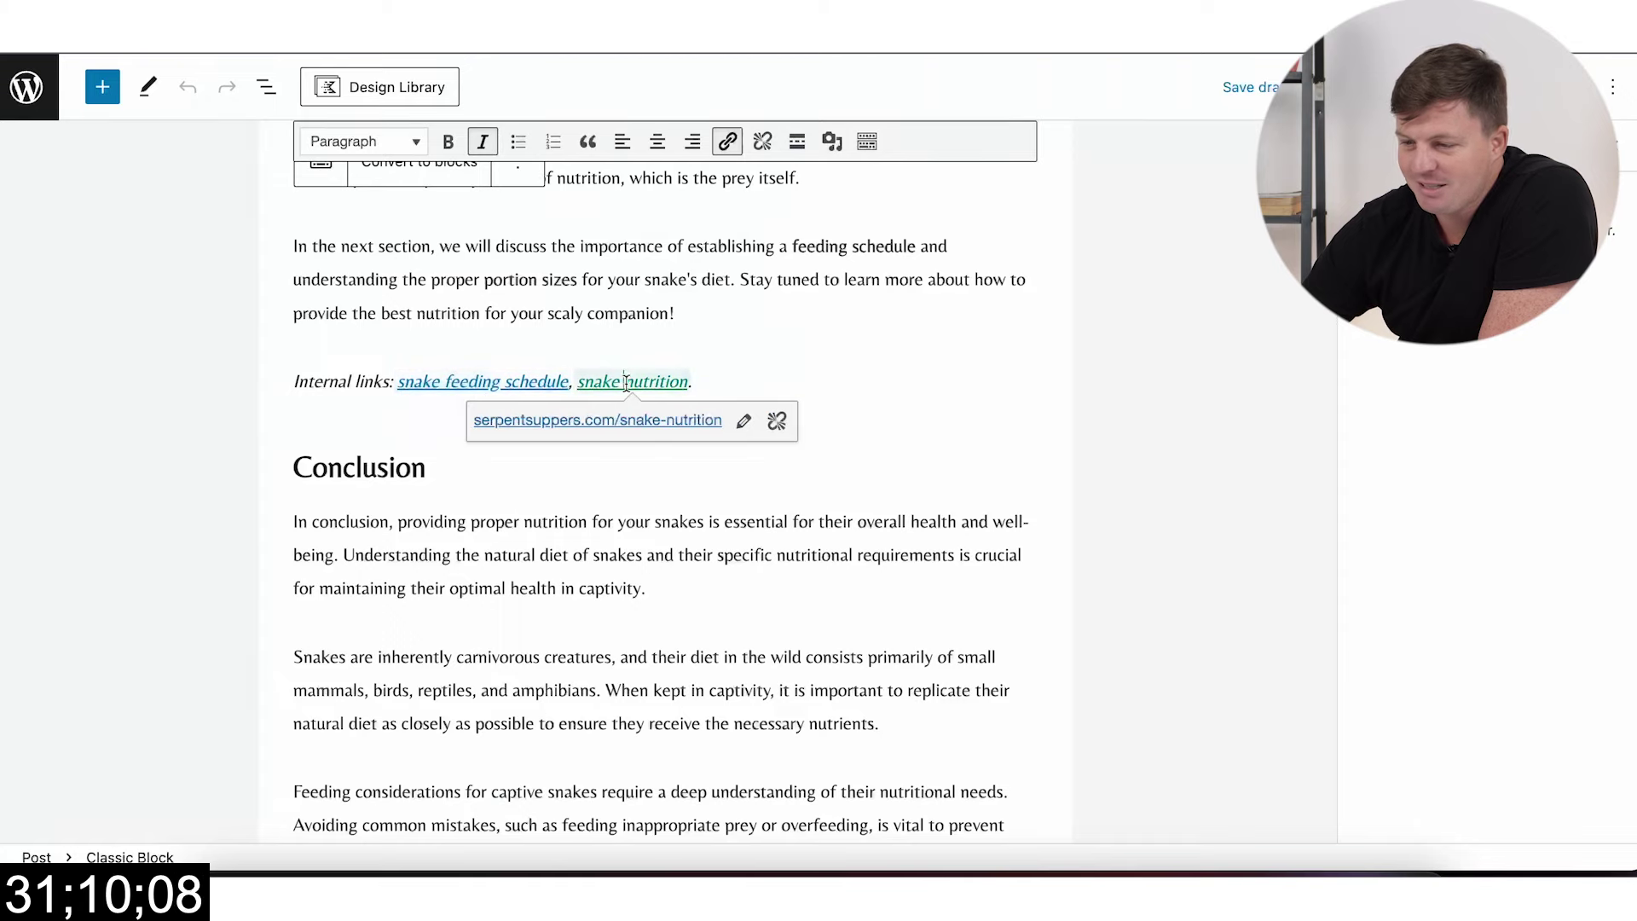
scroll(603, 364, down, 10)
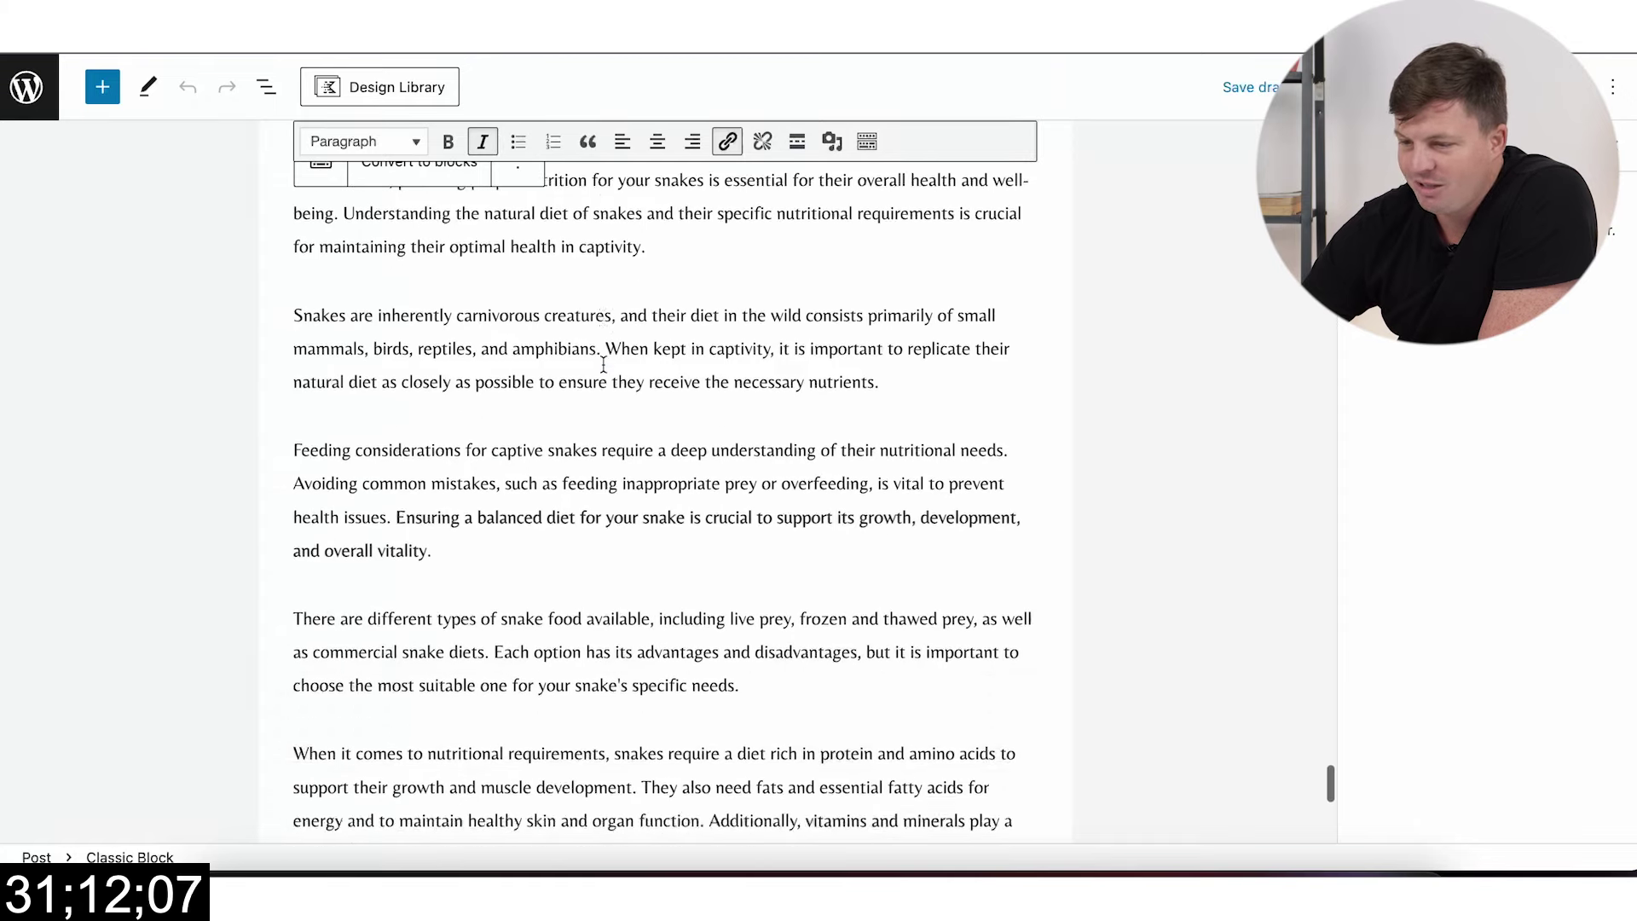
scroll(1492, 391, down, 5)
click(1605, 322)
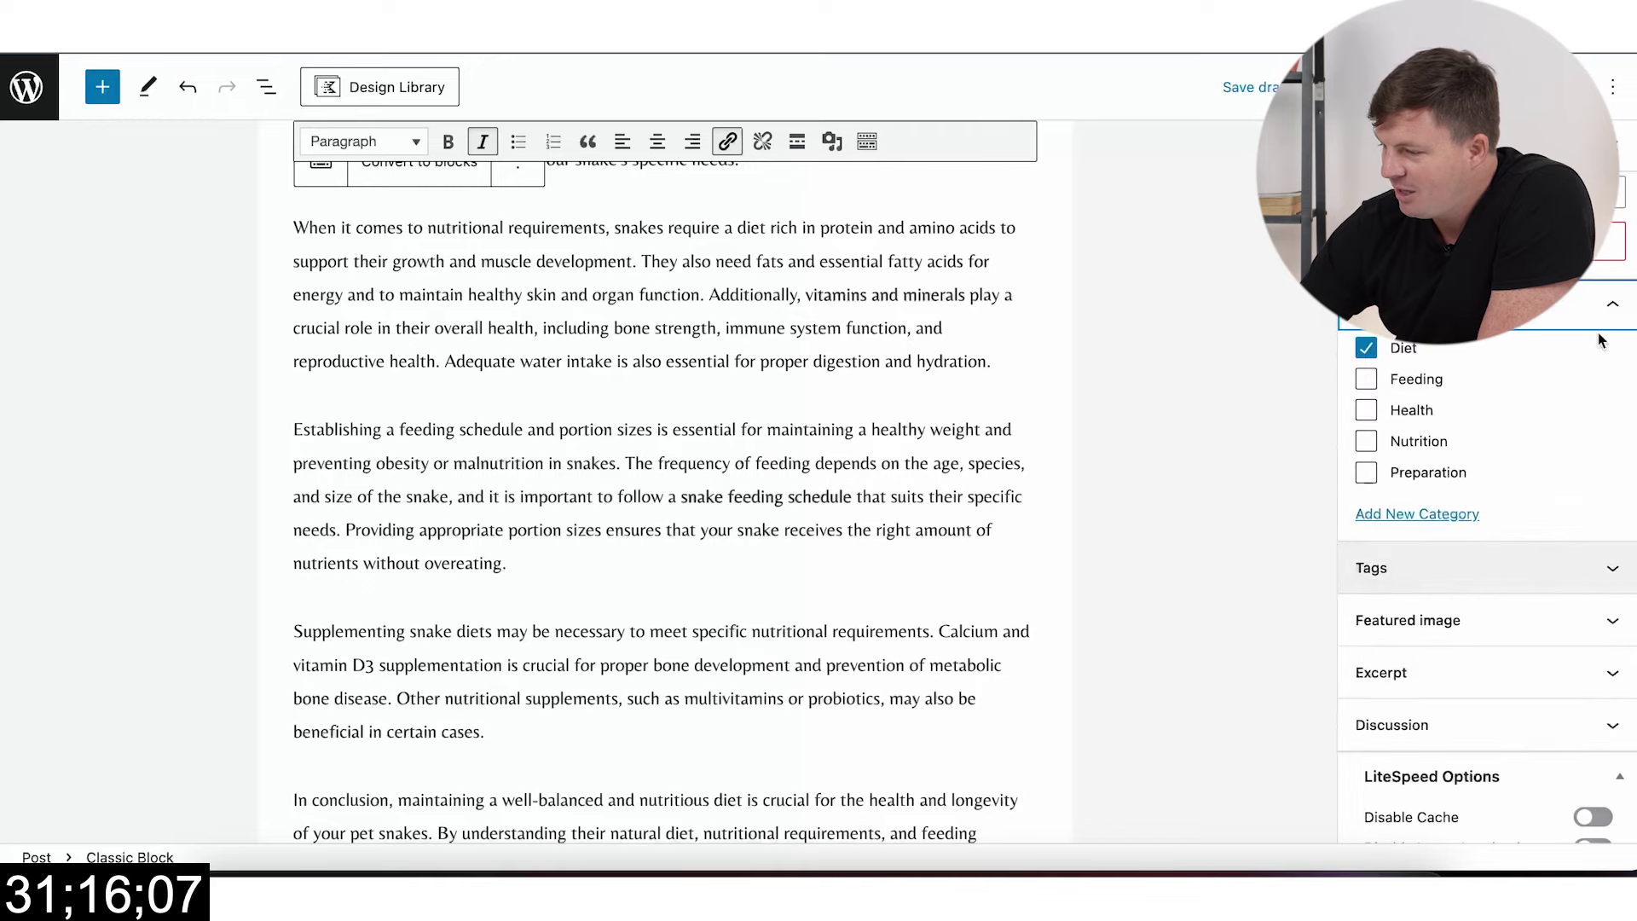
click(1615, 318)
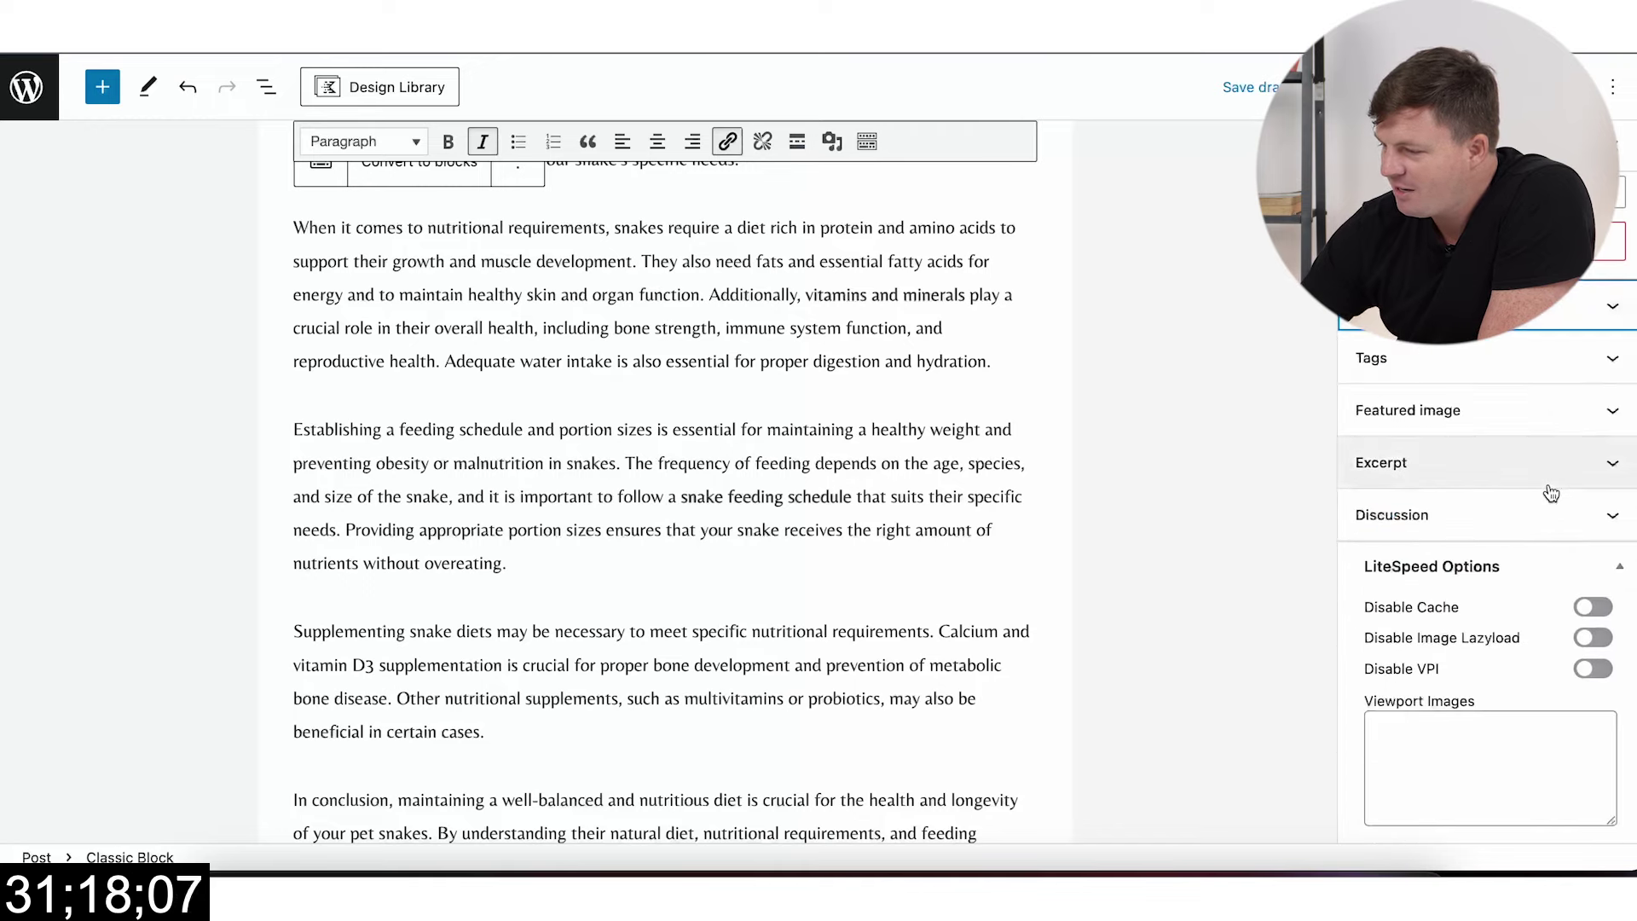
click(1609, 409)
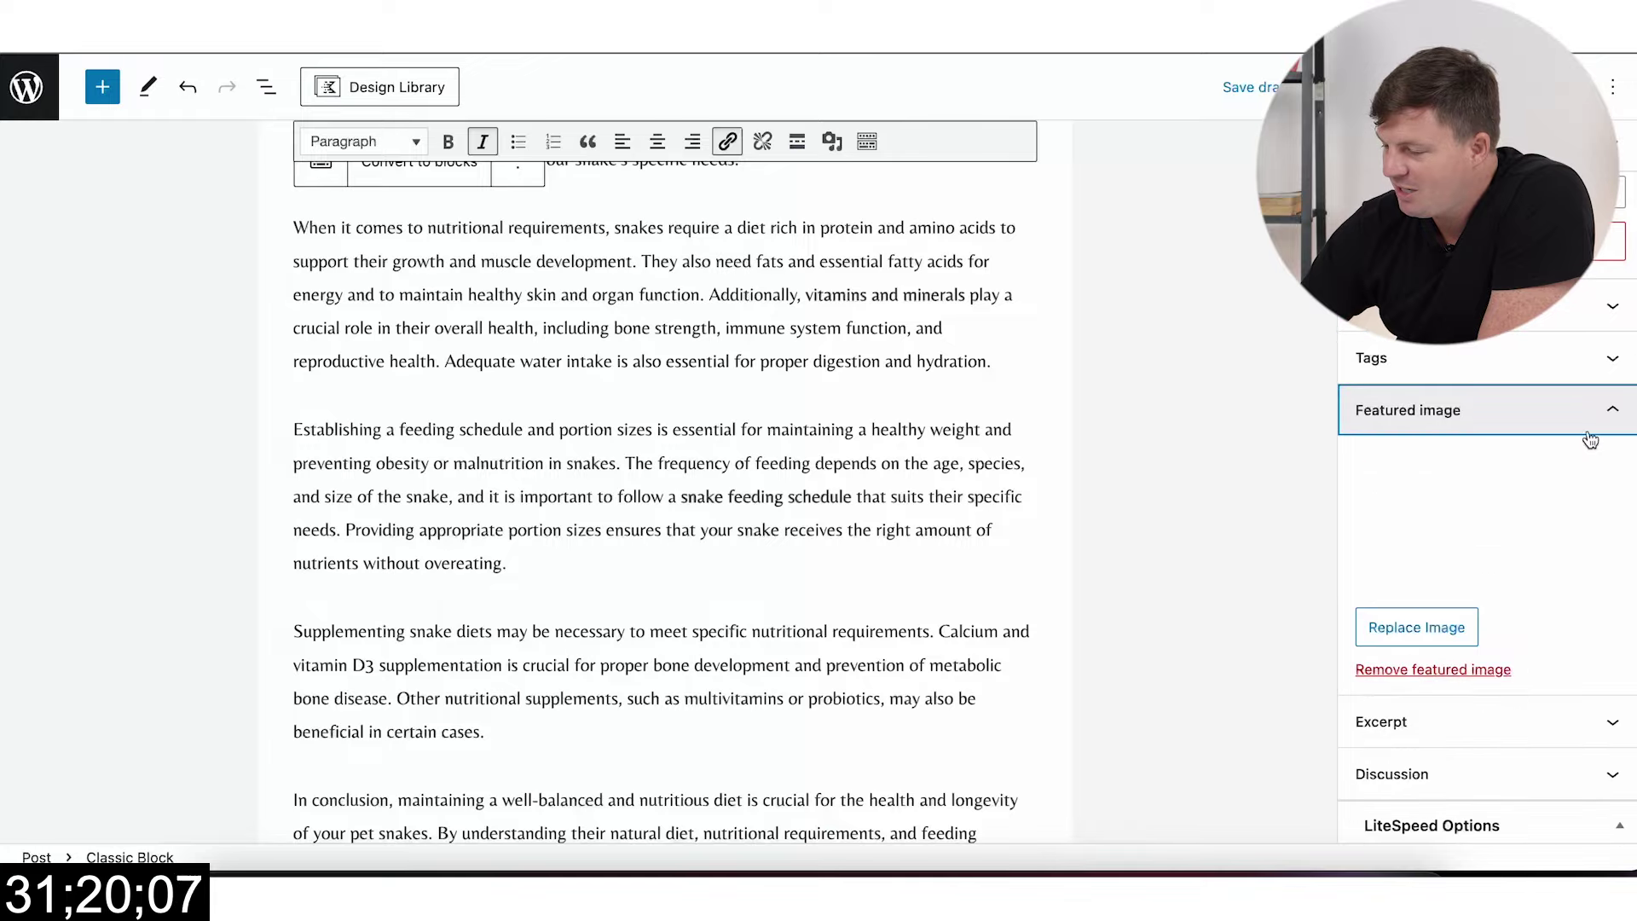
scroll(861, 595, down, 20)
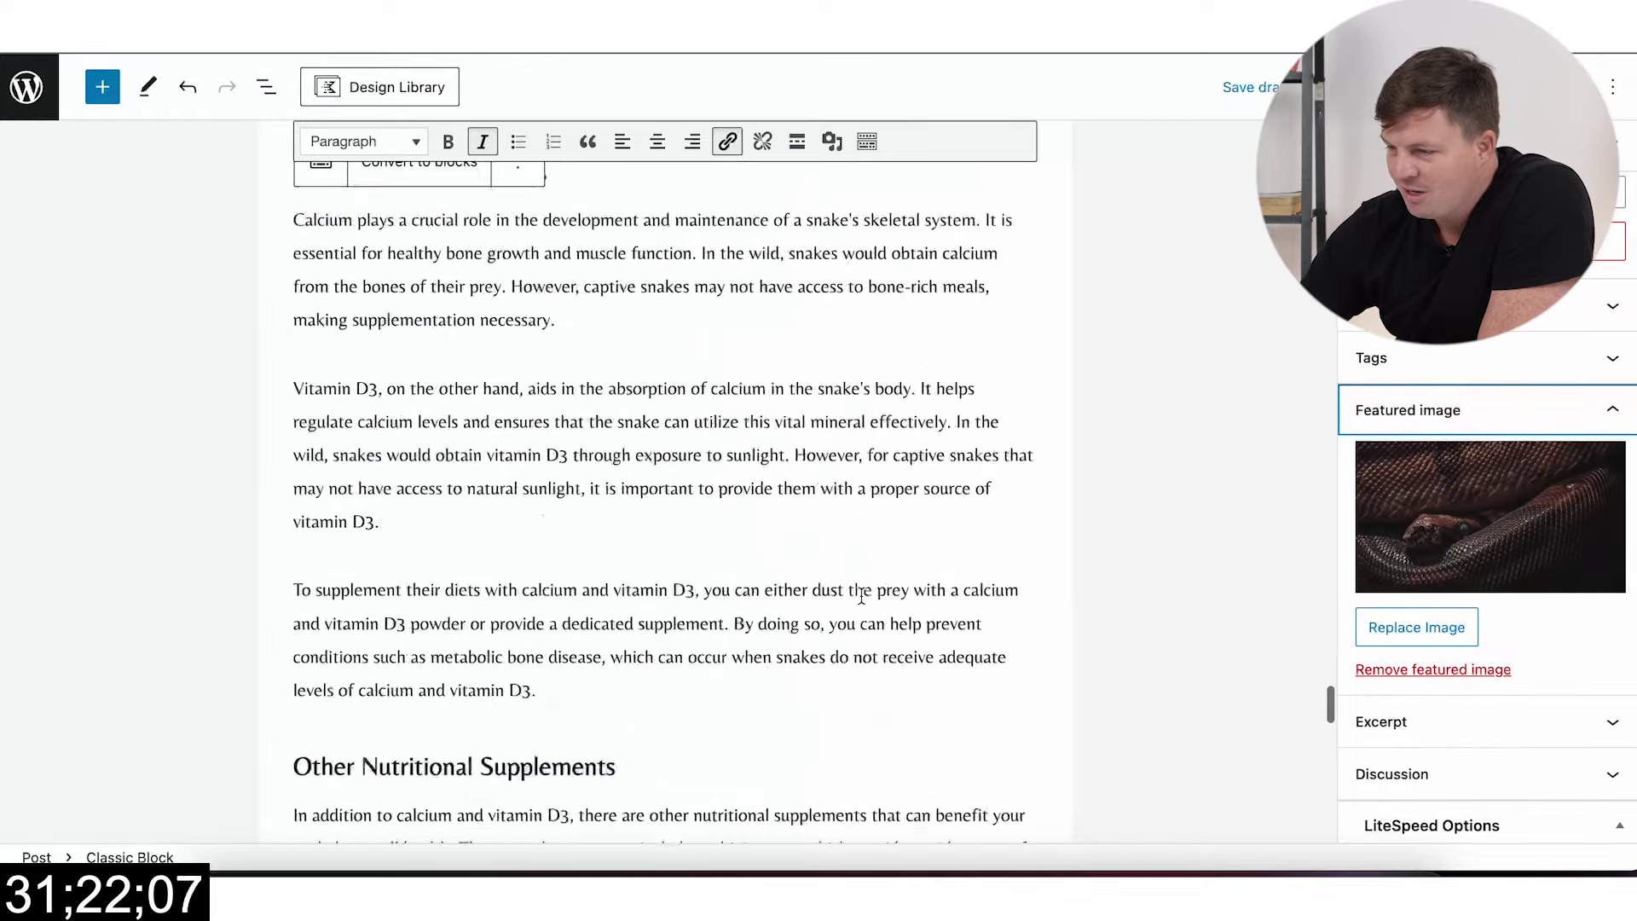
scroll(861, 595, up, 20)
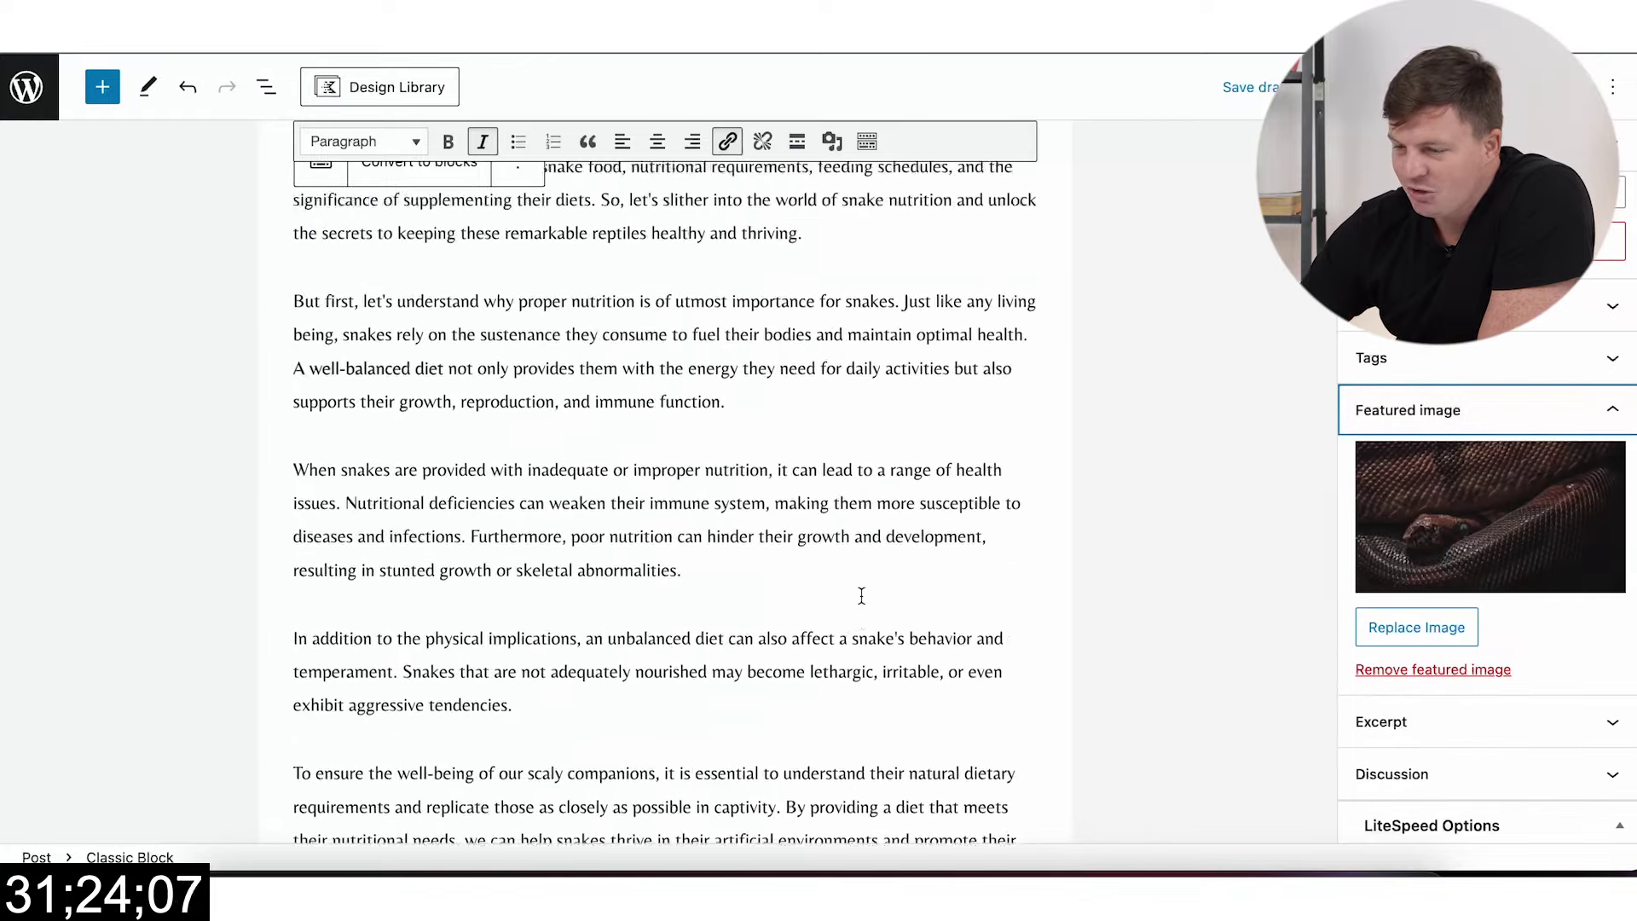
Step: Convert the Classic block's content into separate blocks
click(439, 229)
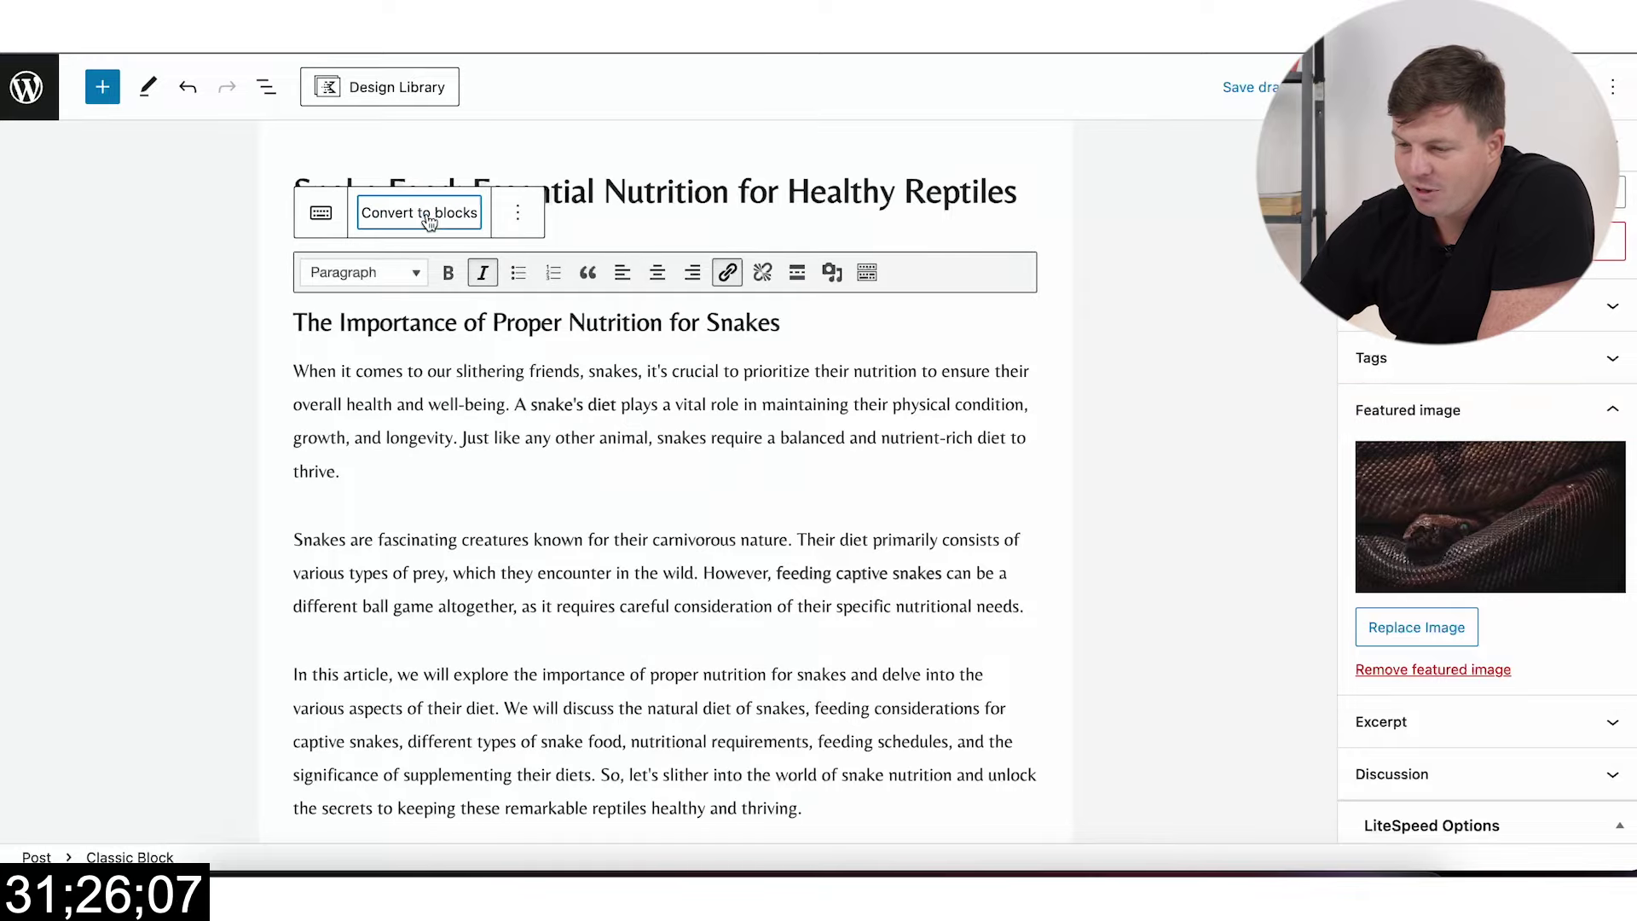
scroll(559, 349, up, 10)
scroll(558, 349, up, 15)
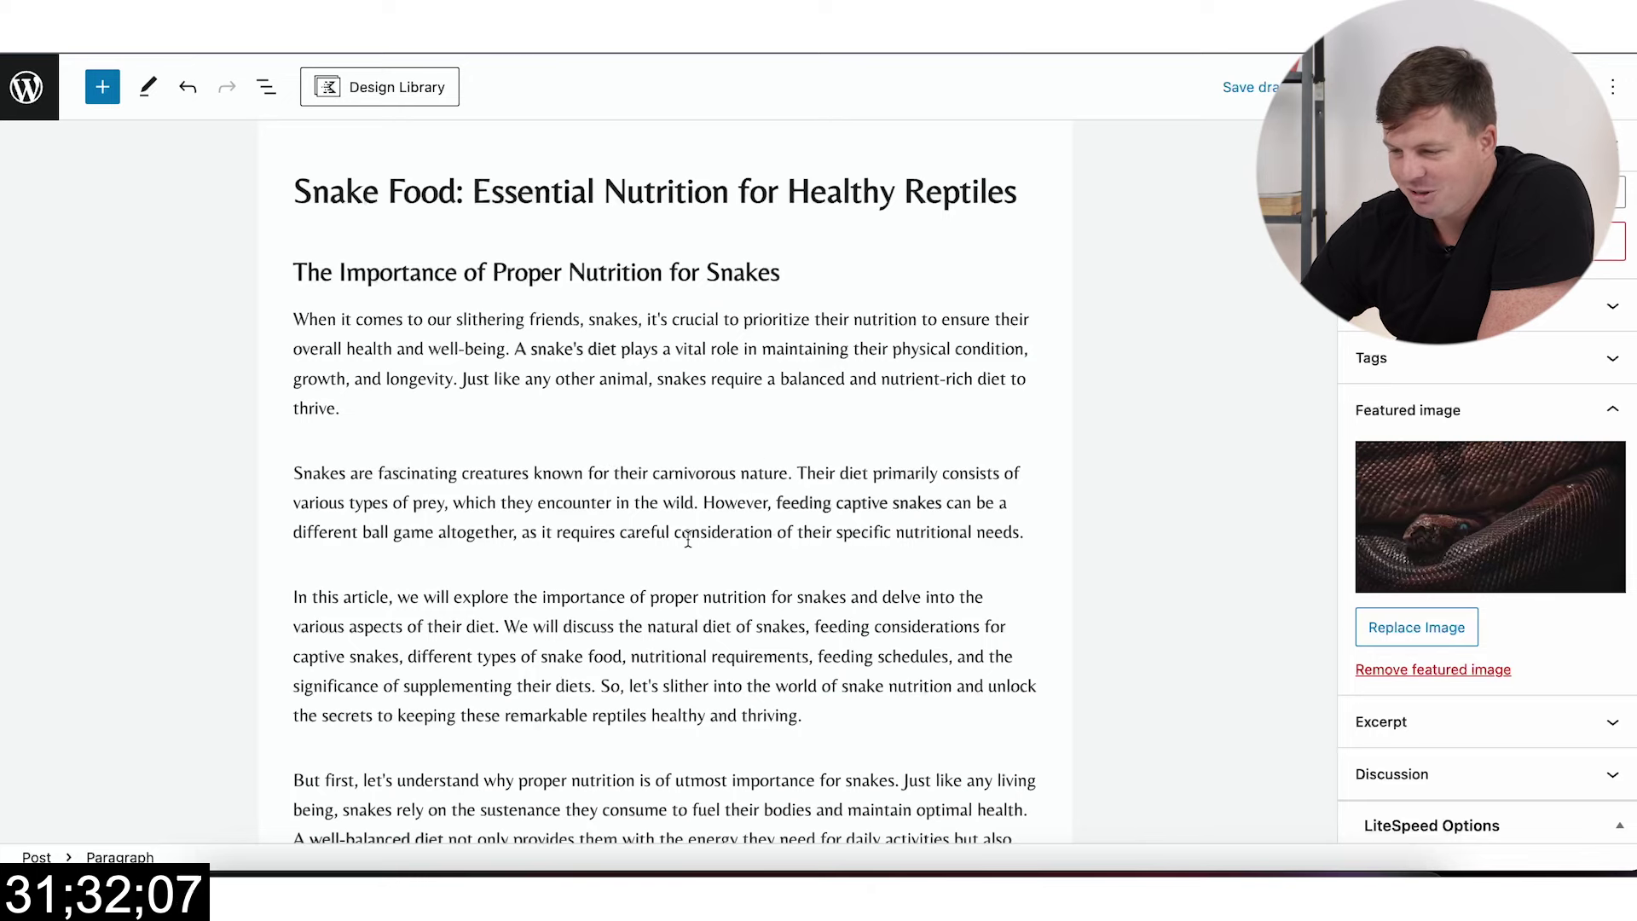
scroll(688, 538, down, 5)
scroll(789, 468, up, 5)
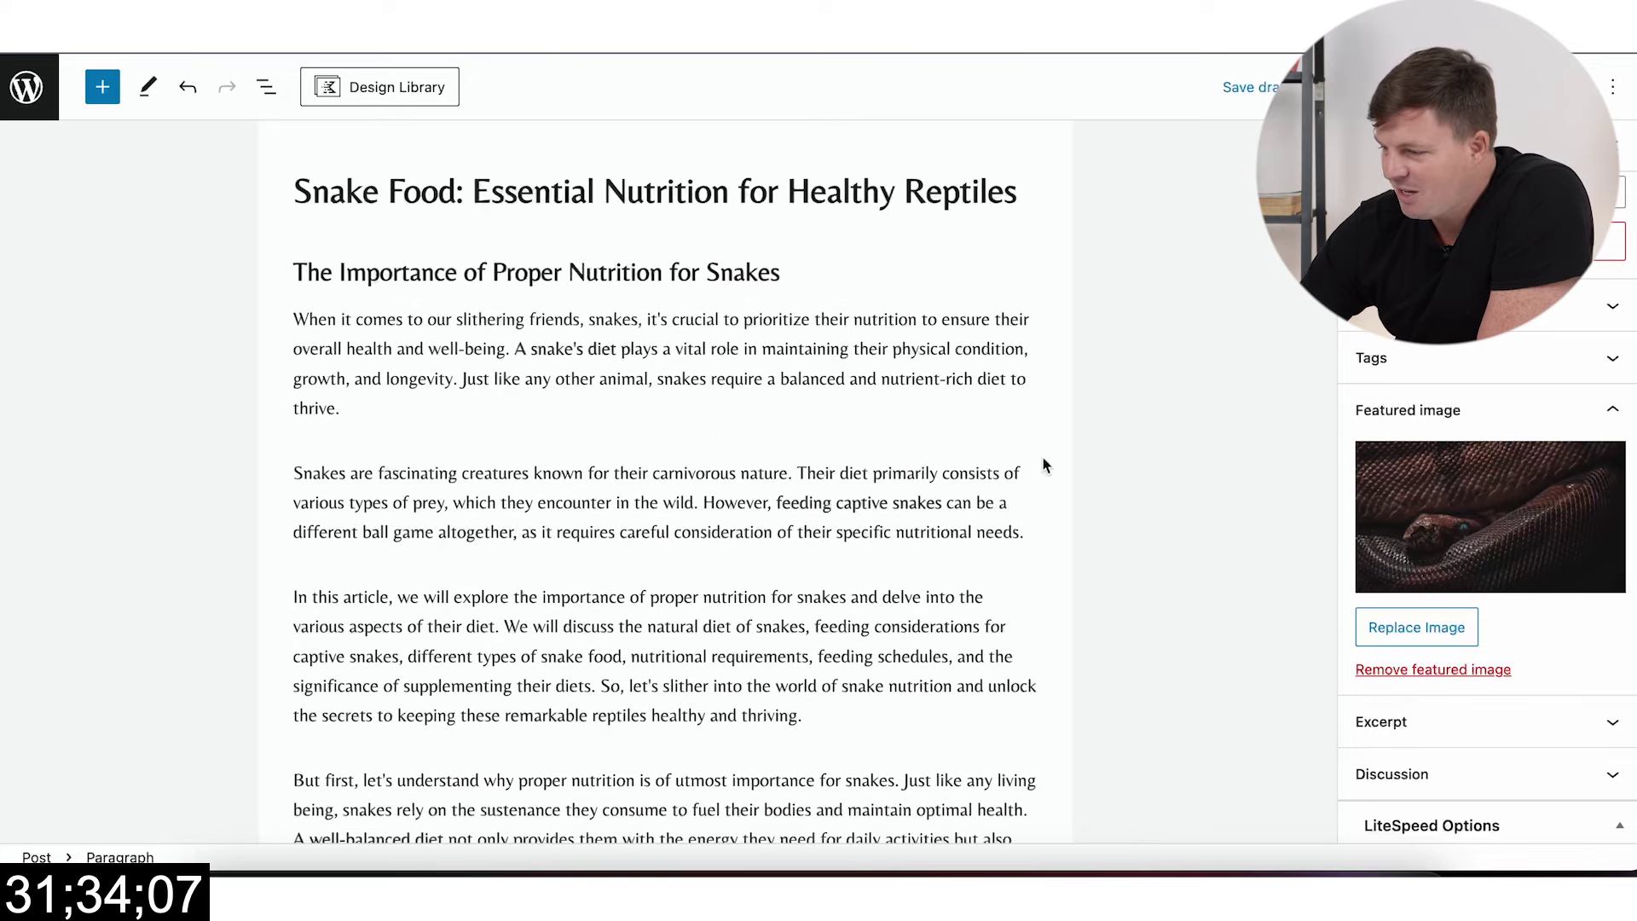
scroll(1480, 427, up, 5)
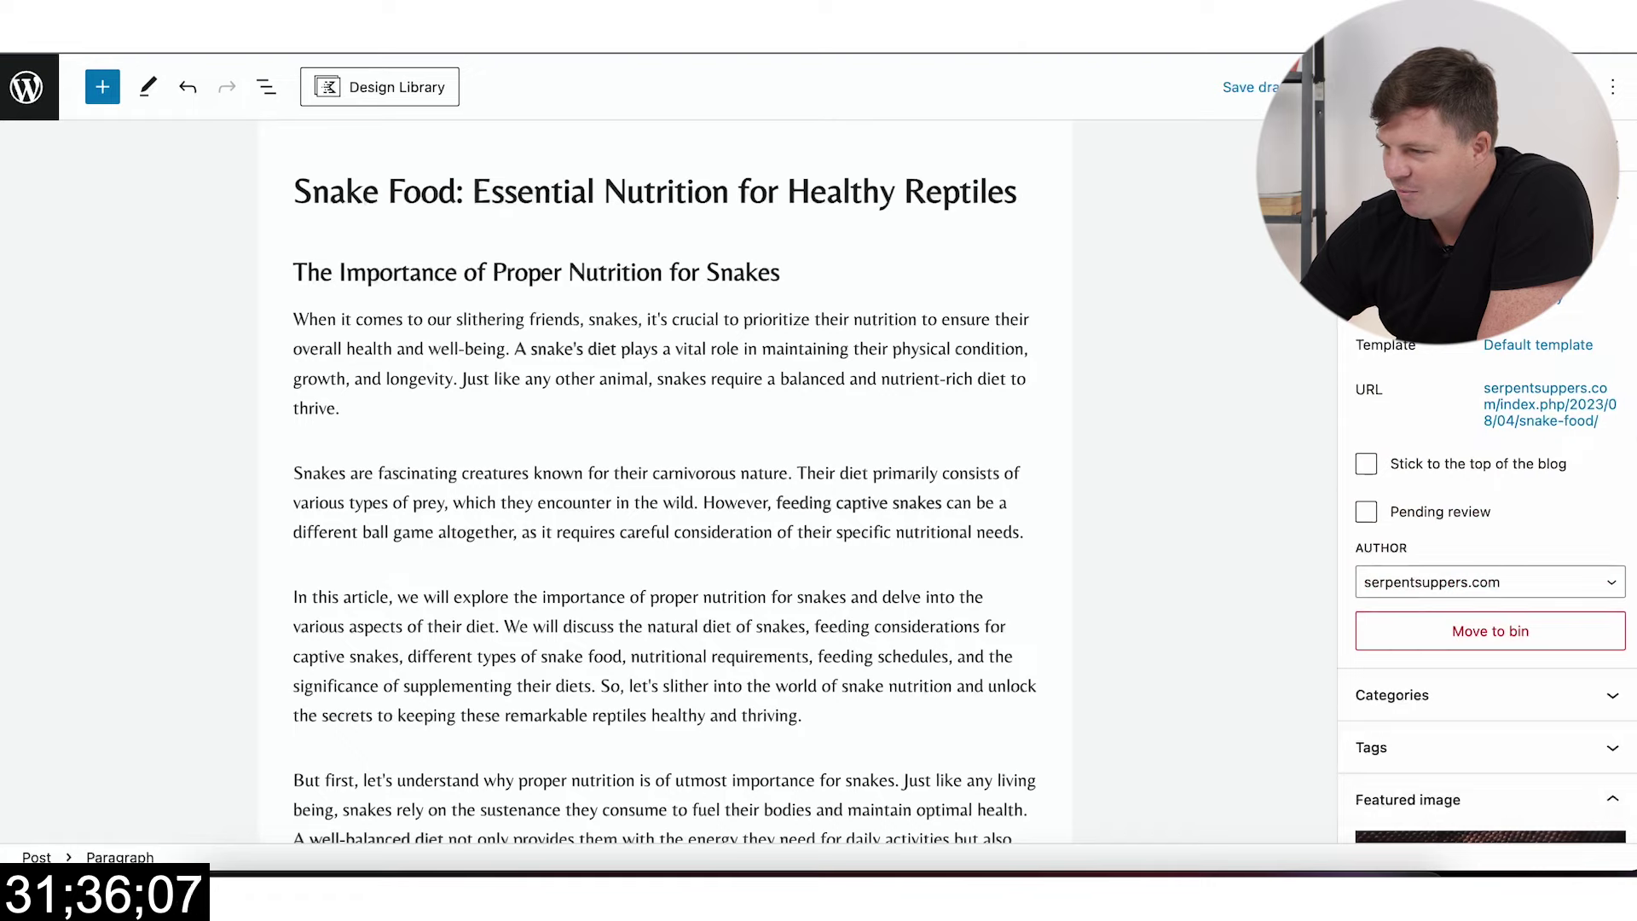
Step: Publish the Snake Food article and open the live post in a new tab
click(1407, 86)
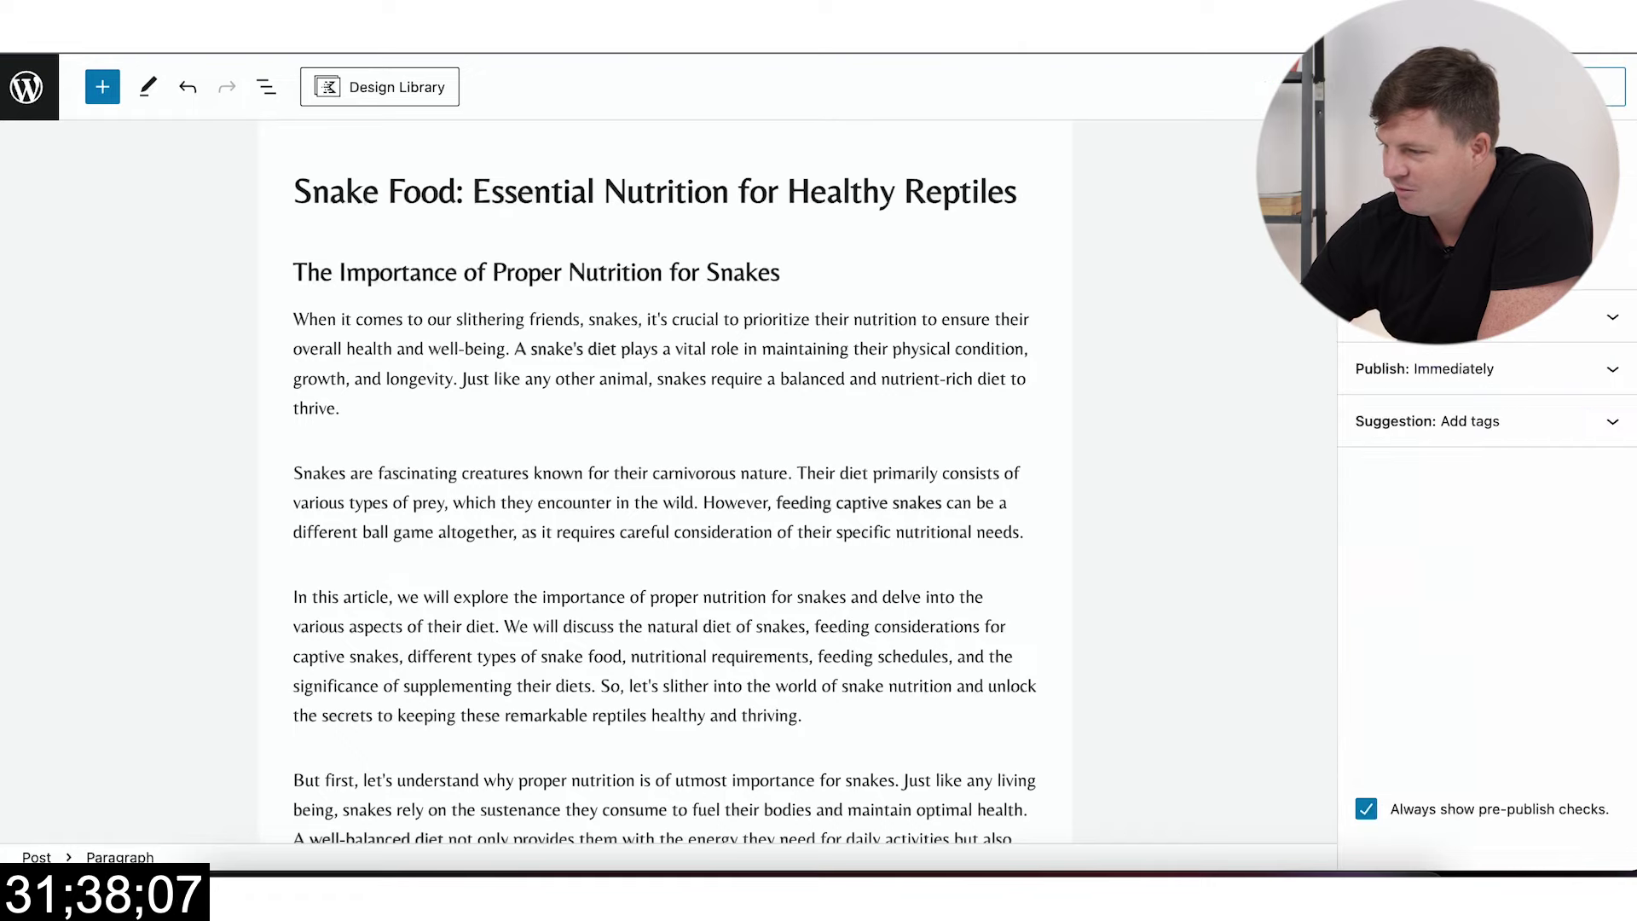
click(1398, 145)
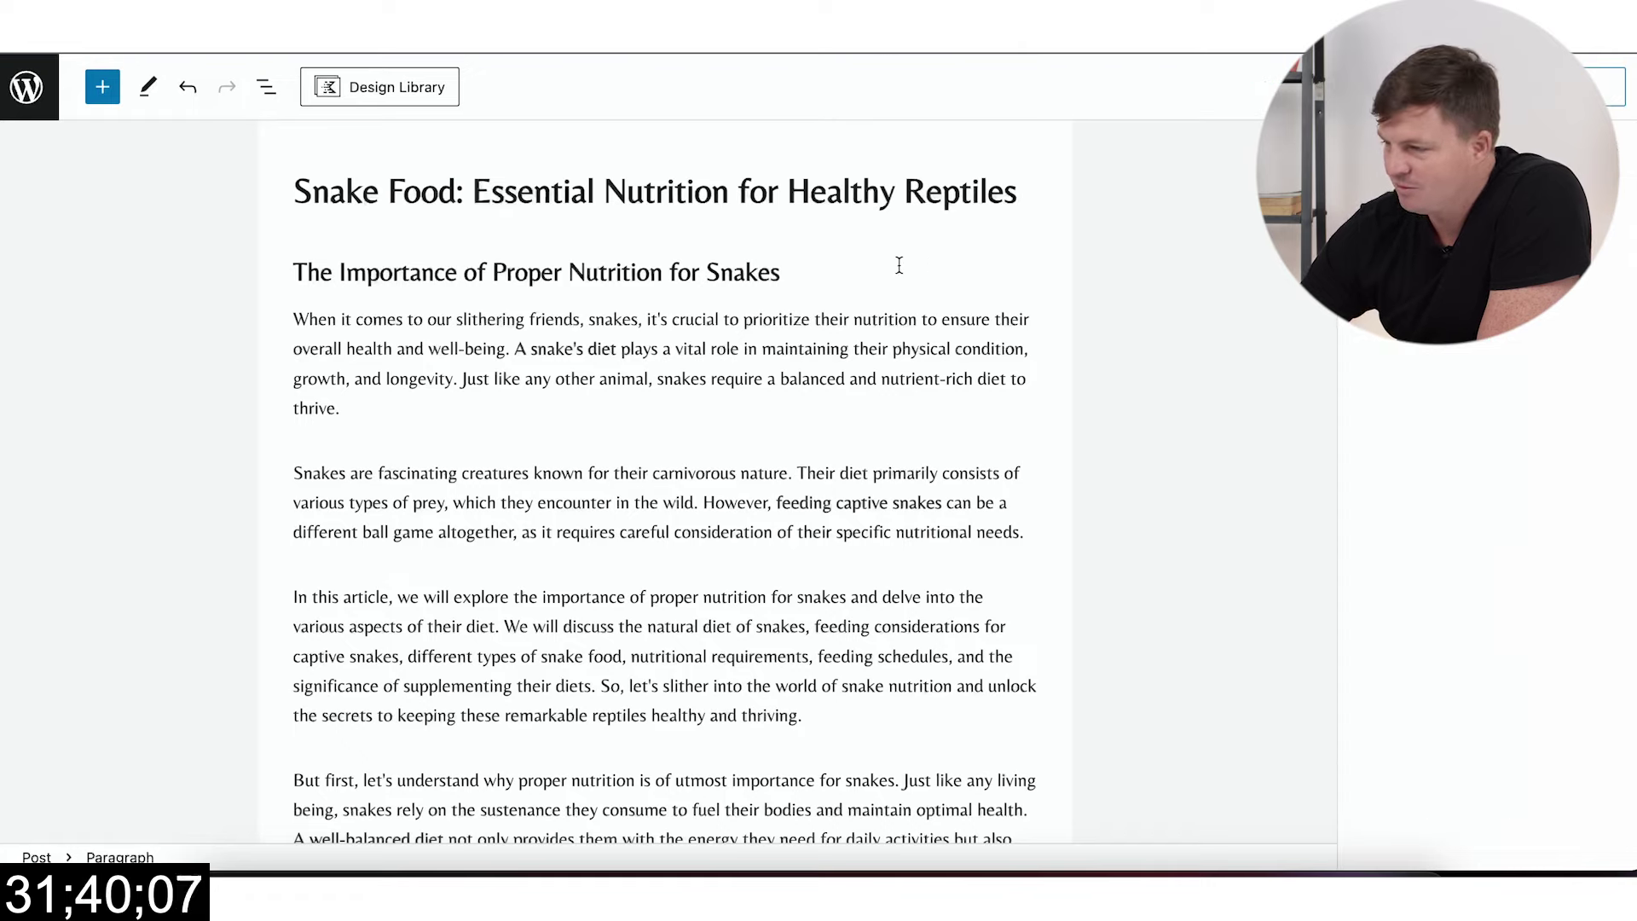
right_click(1402, 348)
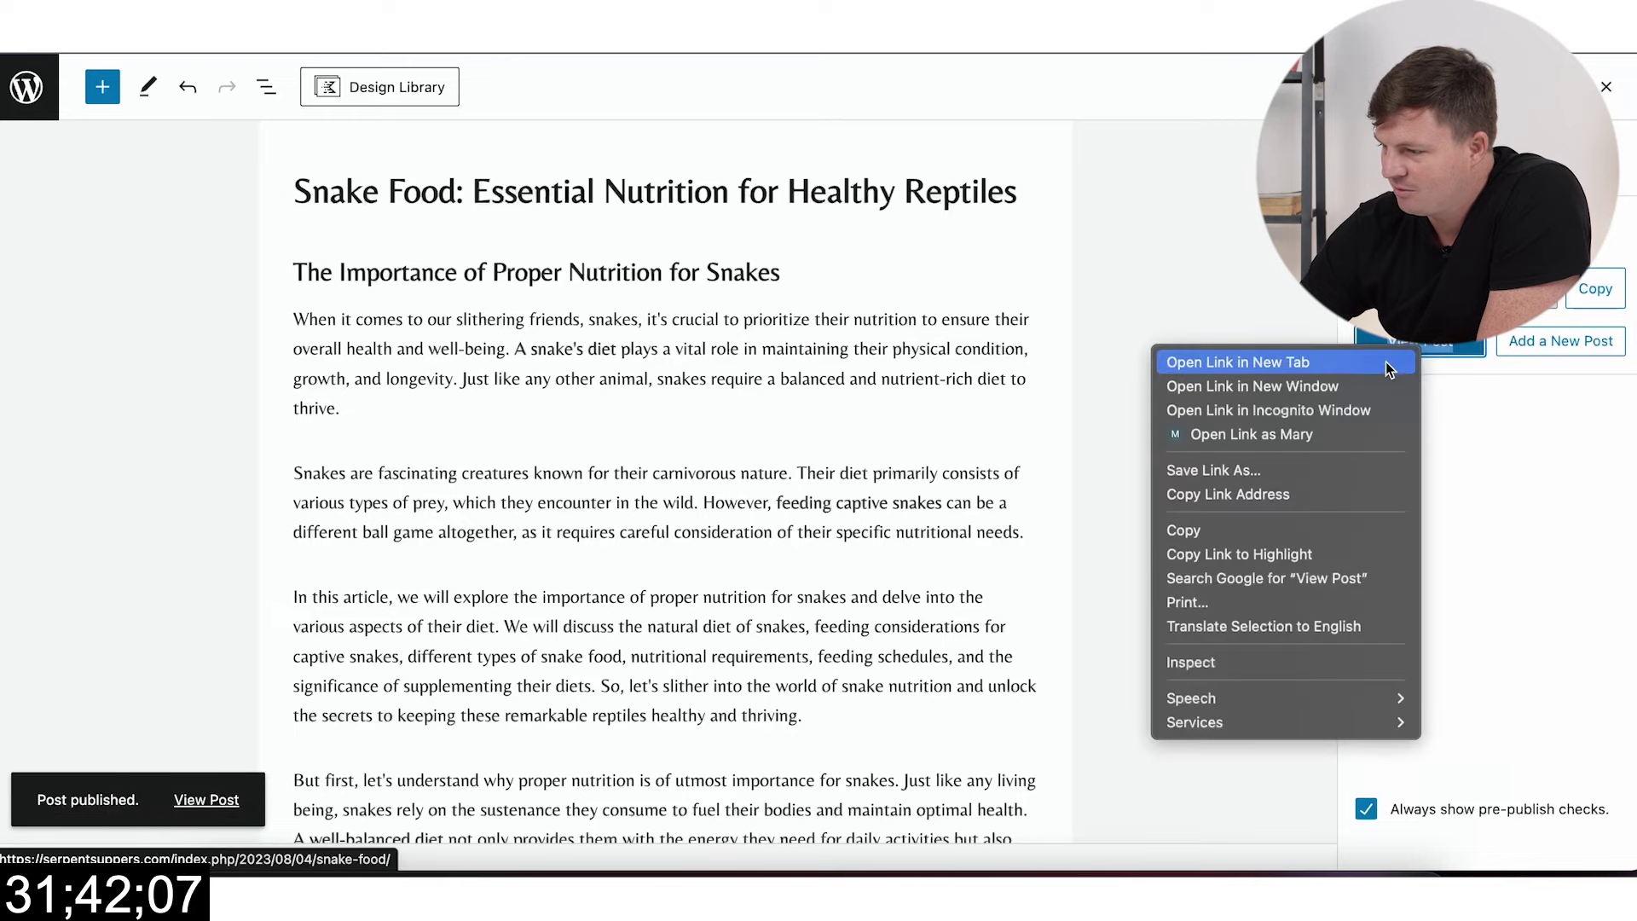
click(1368, 364)
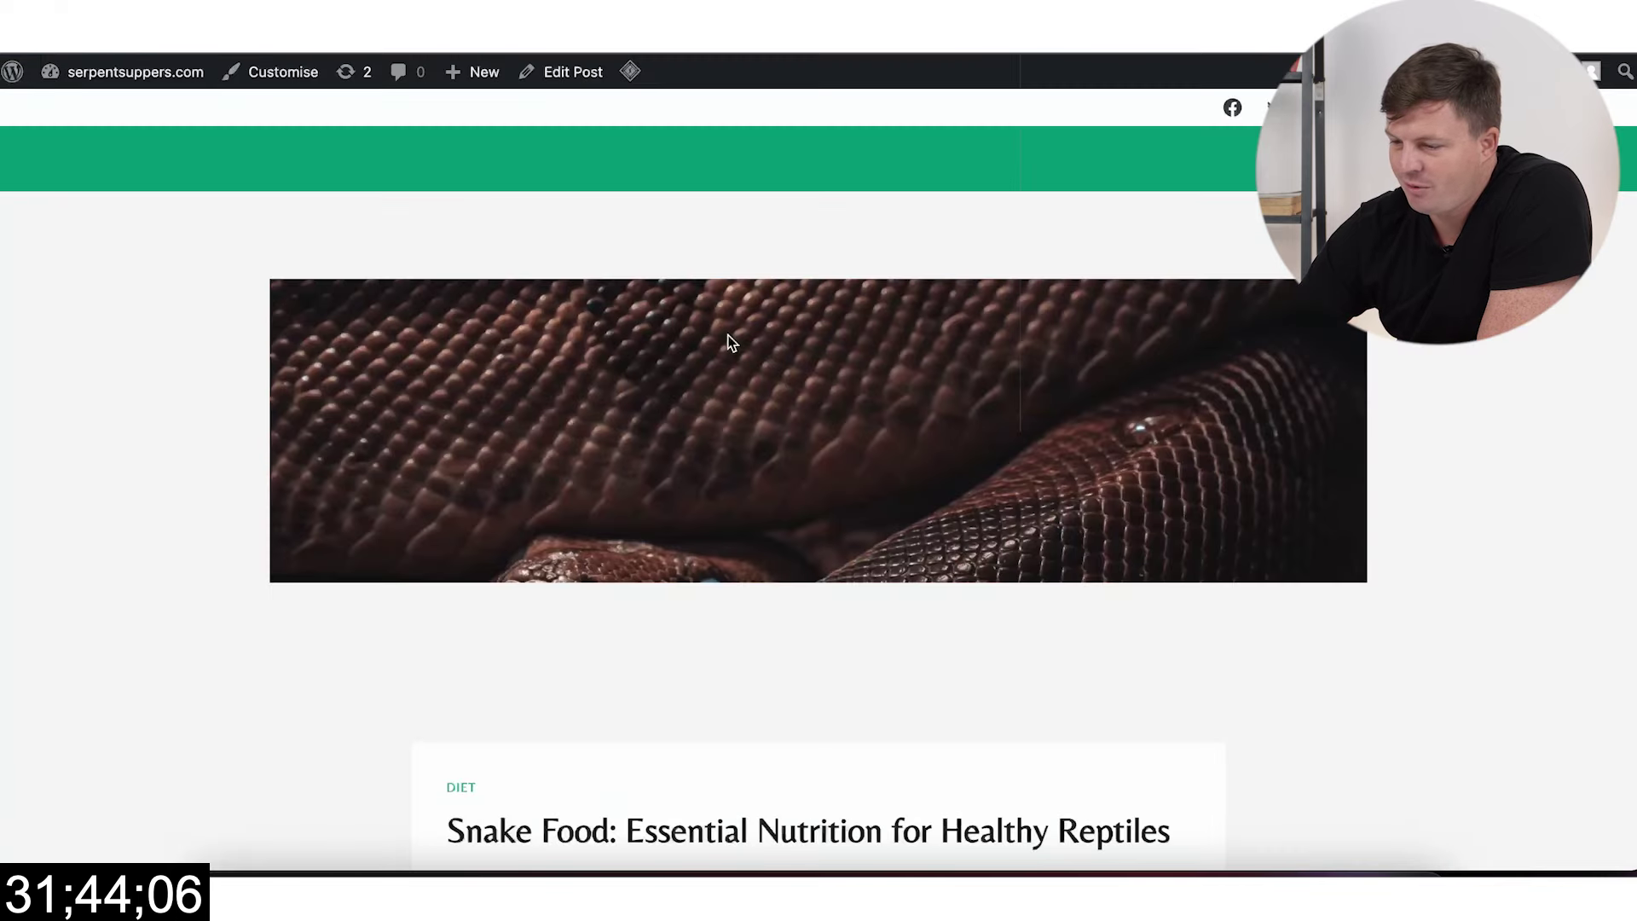
Step: Scroll through the live Snake Food post from hero image to conclusion
scroll(793, 516, down, 20)
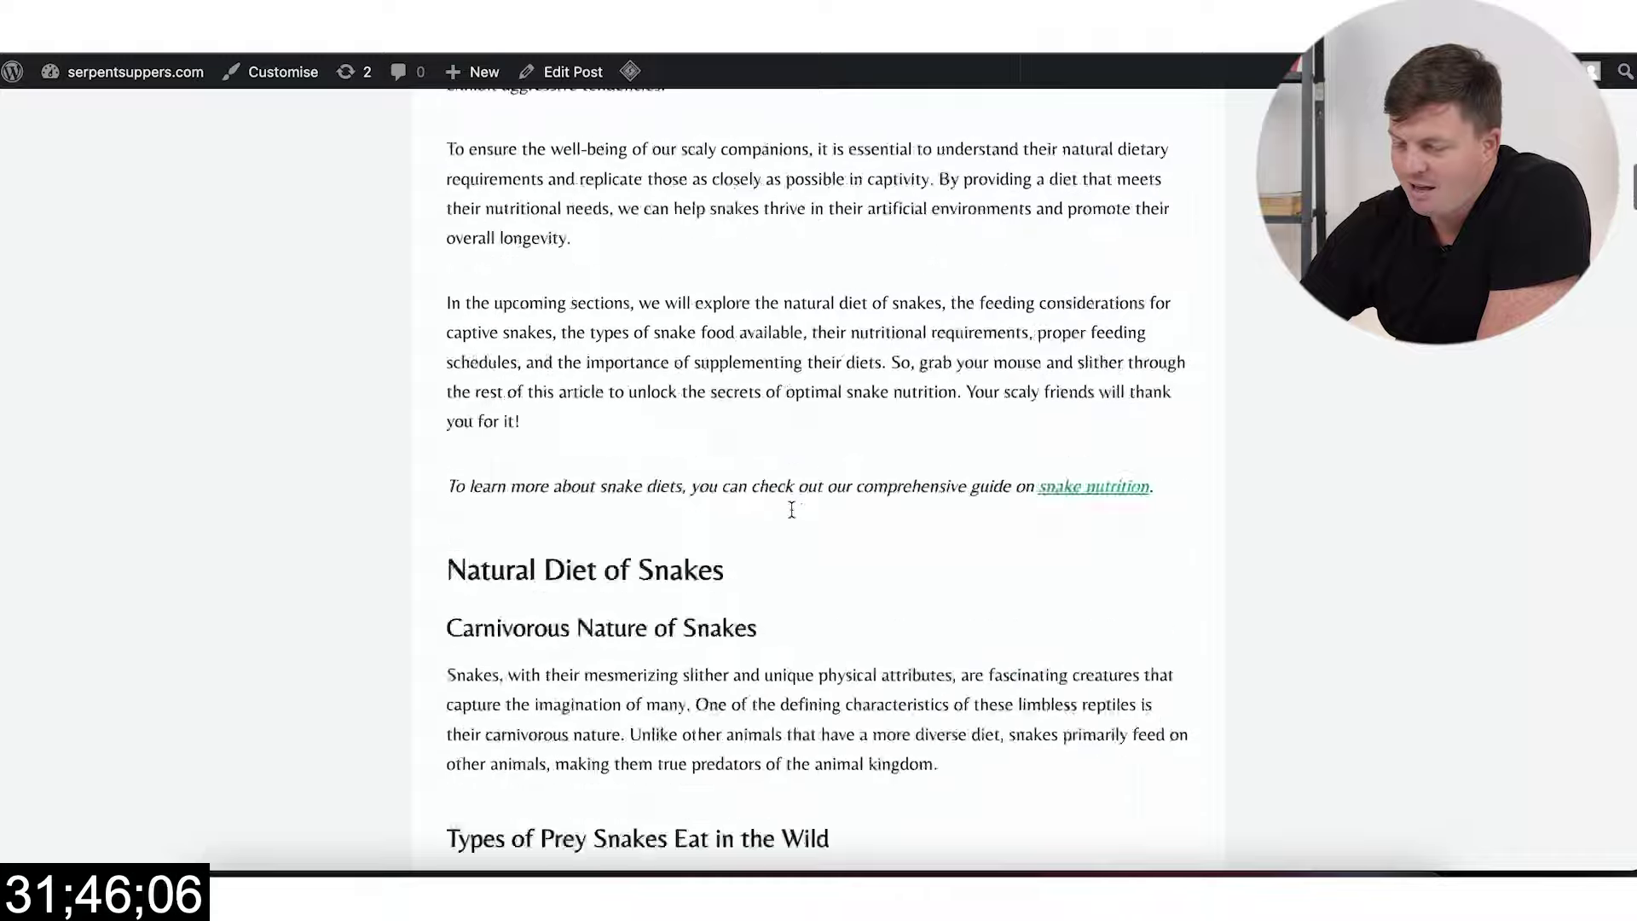
scroll(793, 515, down, 20)
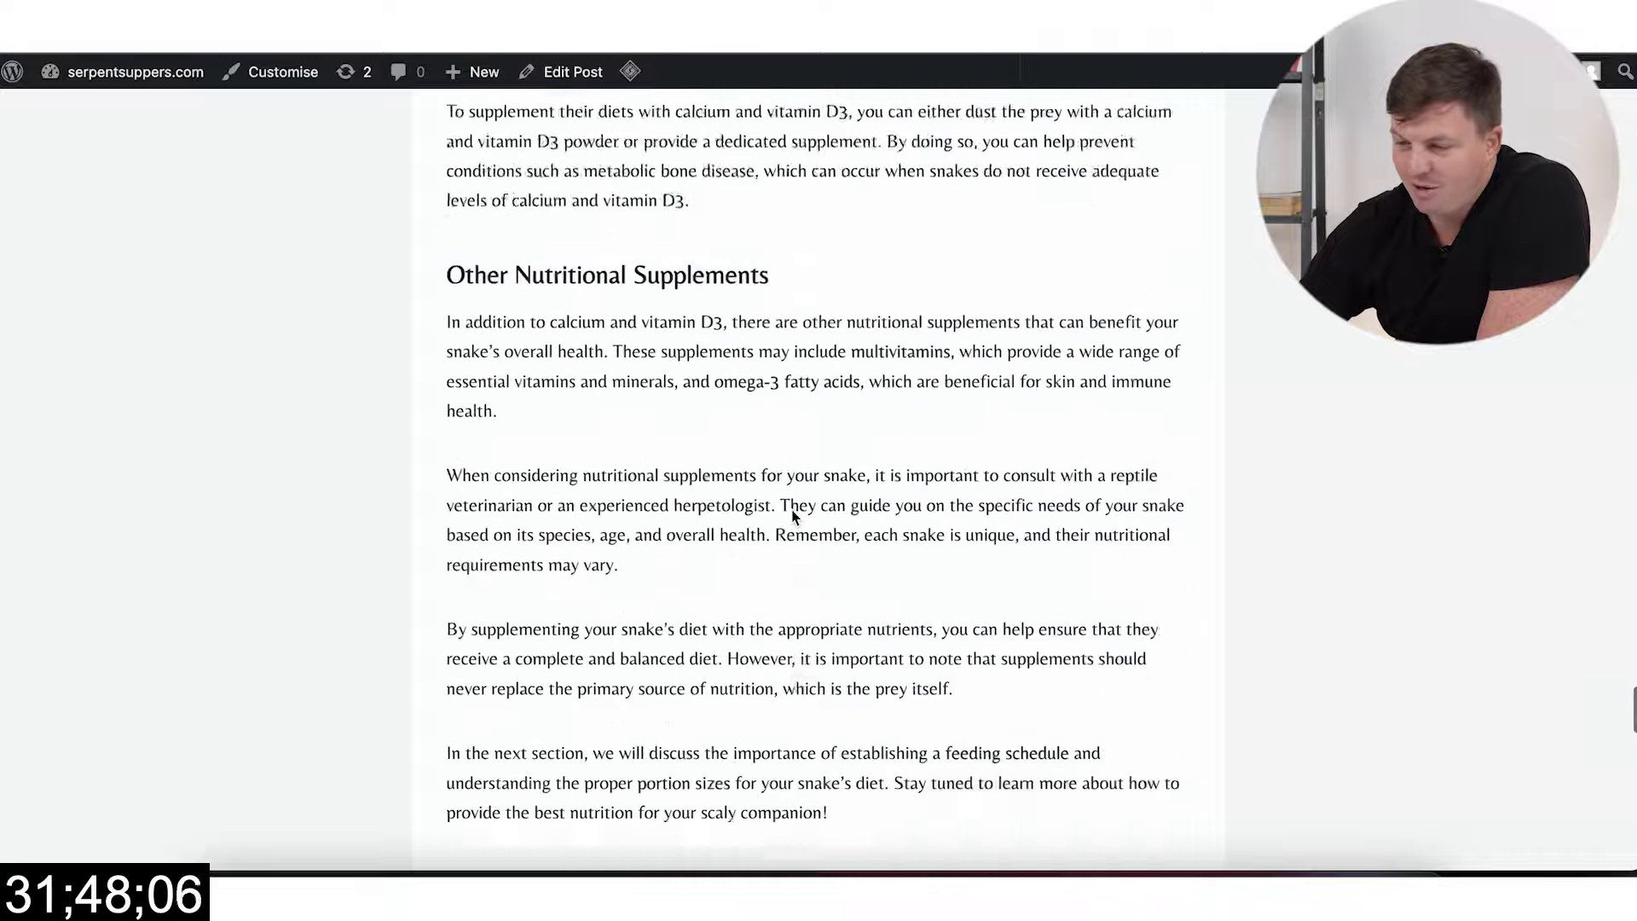
scroll(790, 509, down, 7)
scroll(790, 509, up, 20)
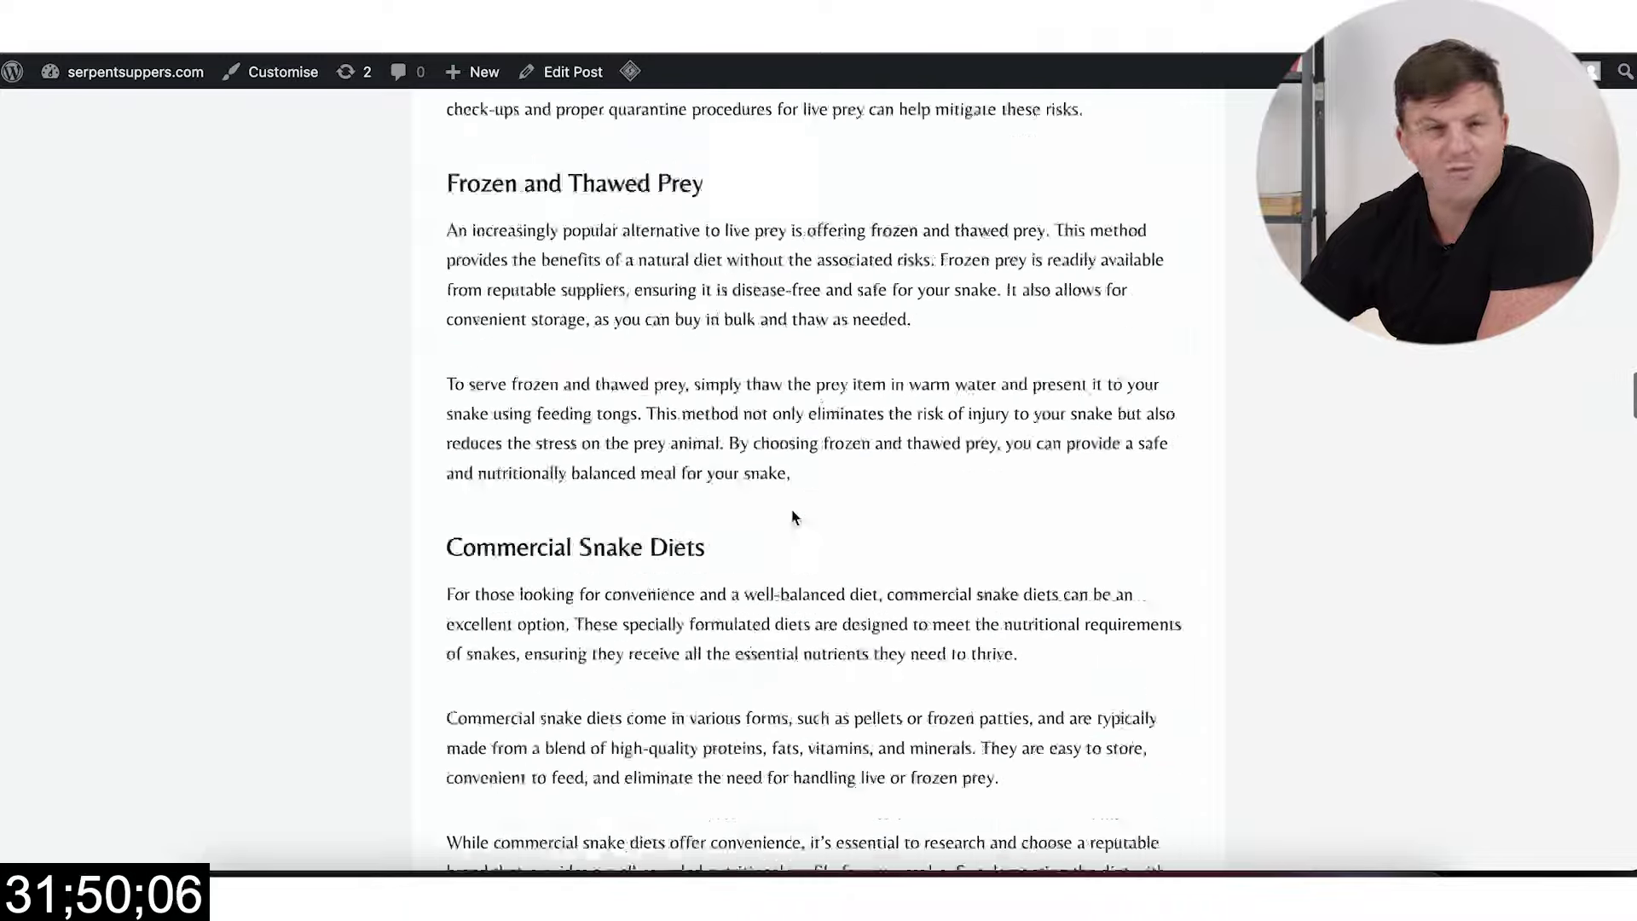
scroll(791, 509, up, 20)
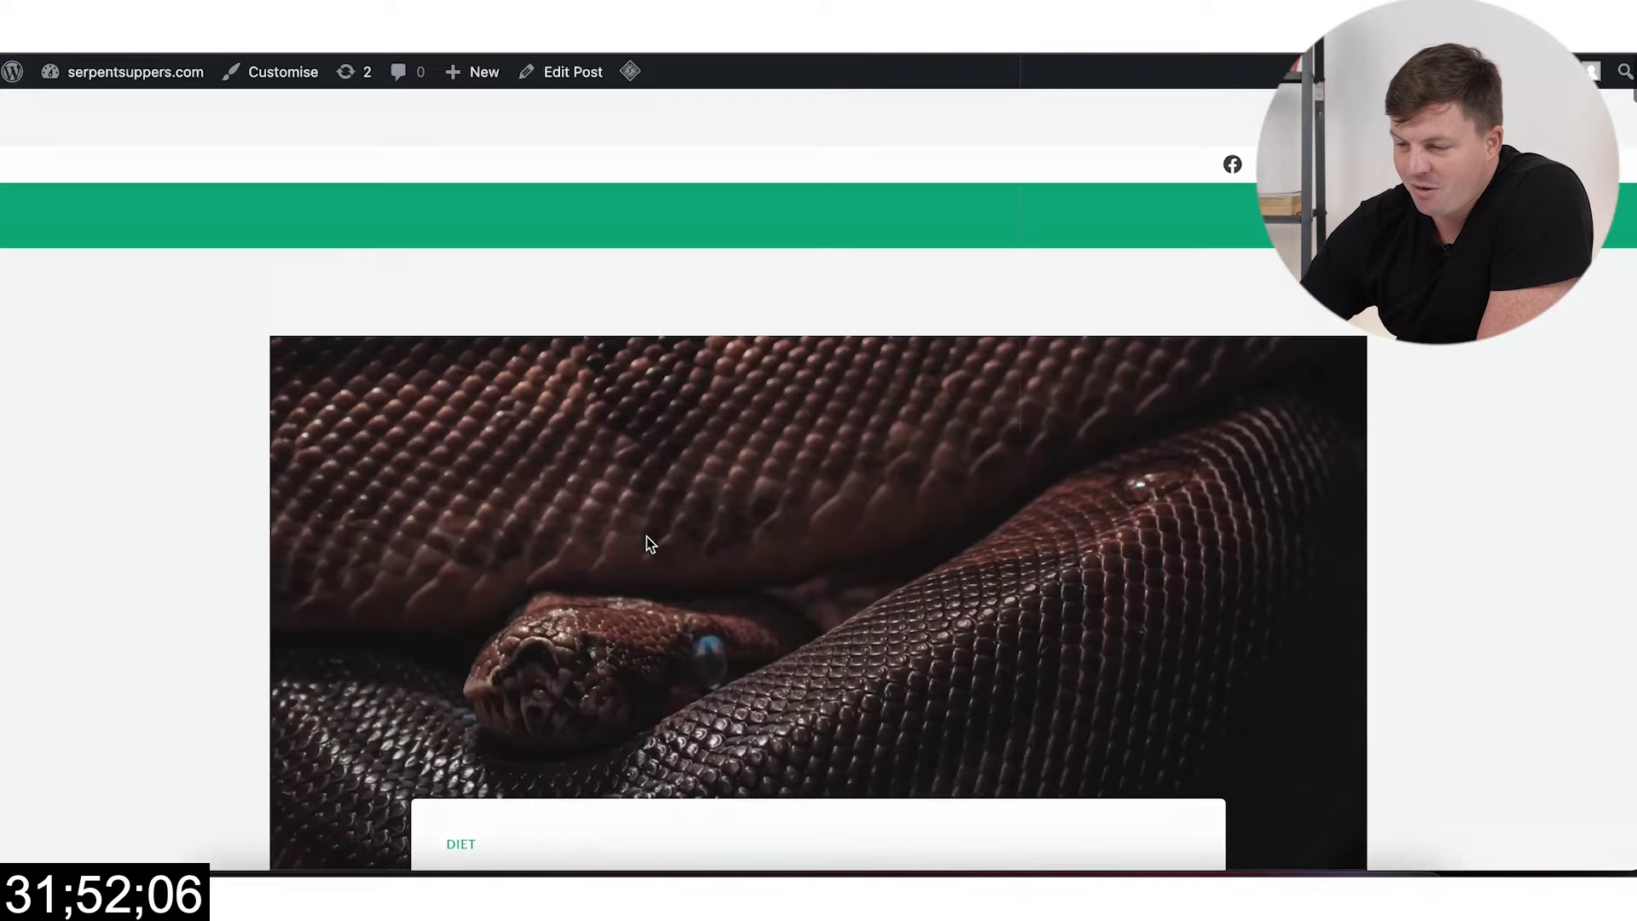
scroll(743, 684, down, 3)
scroll(732, 681, up, 3)
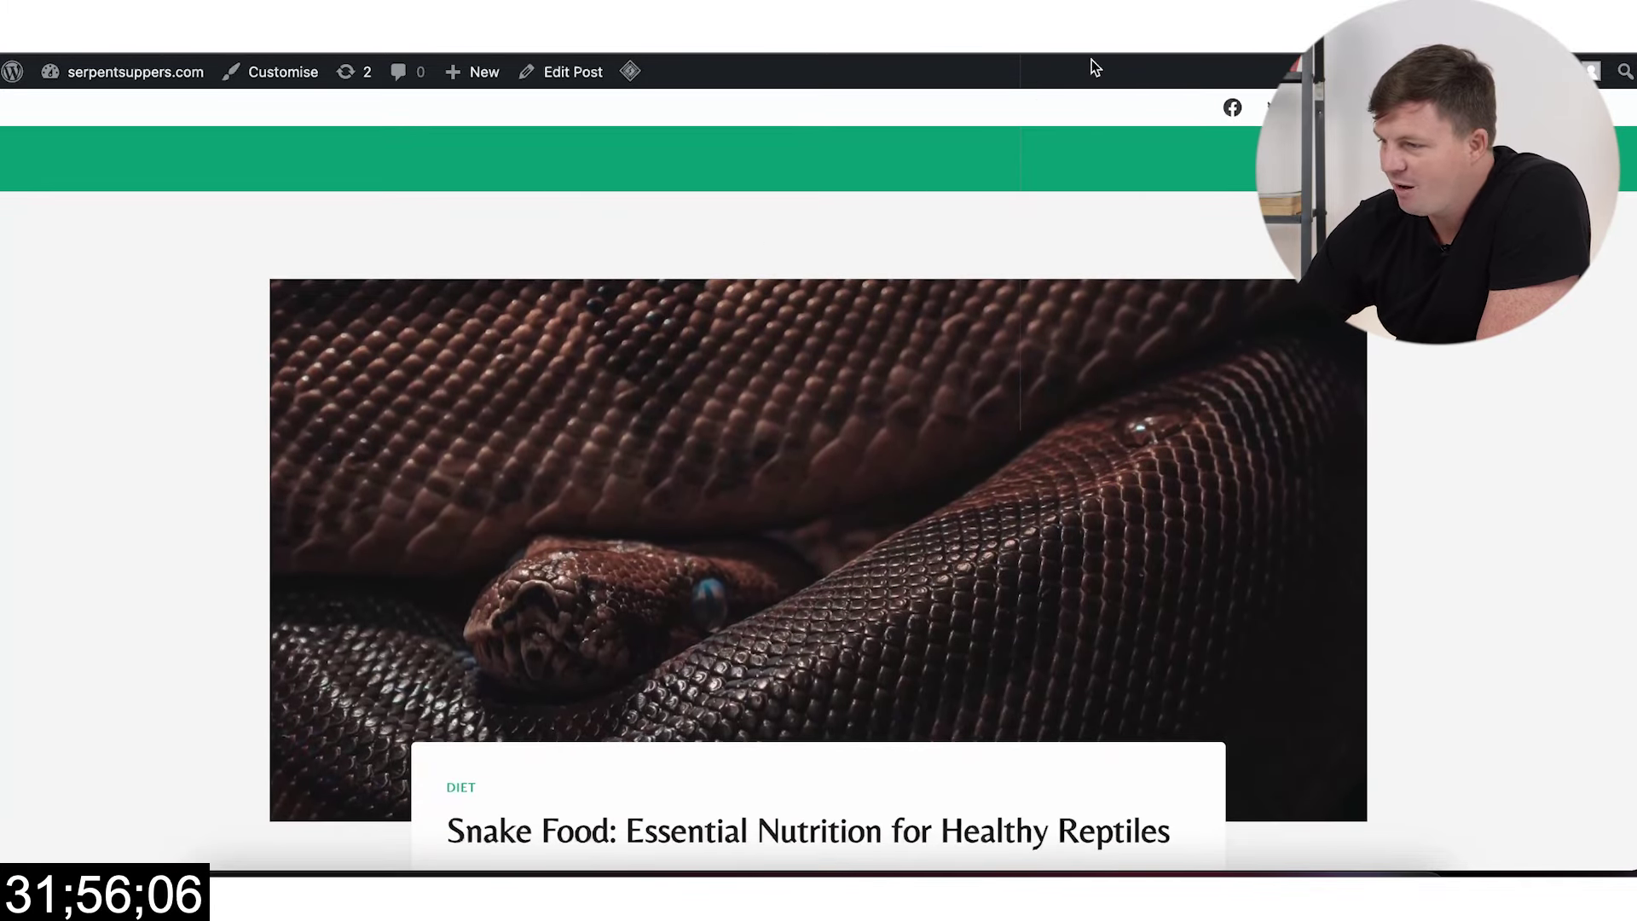
key(ctrl+Tab)
scroll(1345, 731, down, 4)
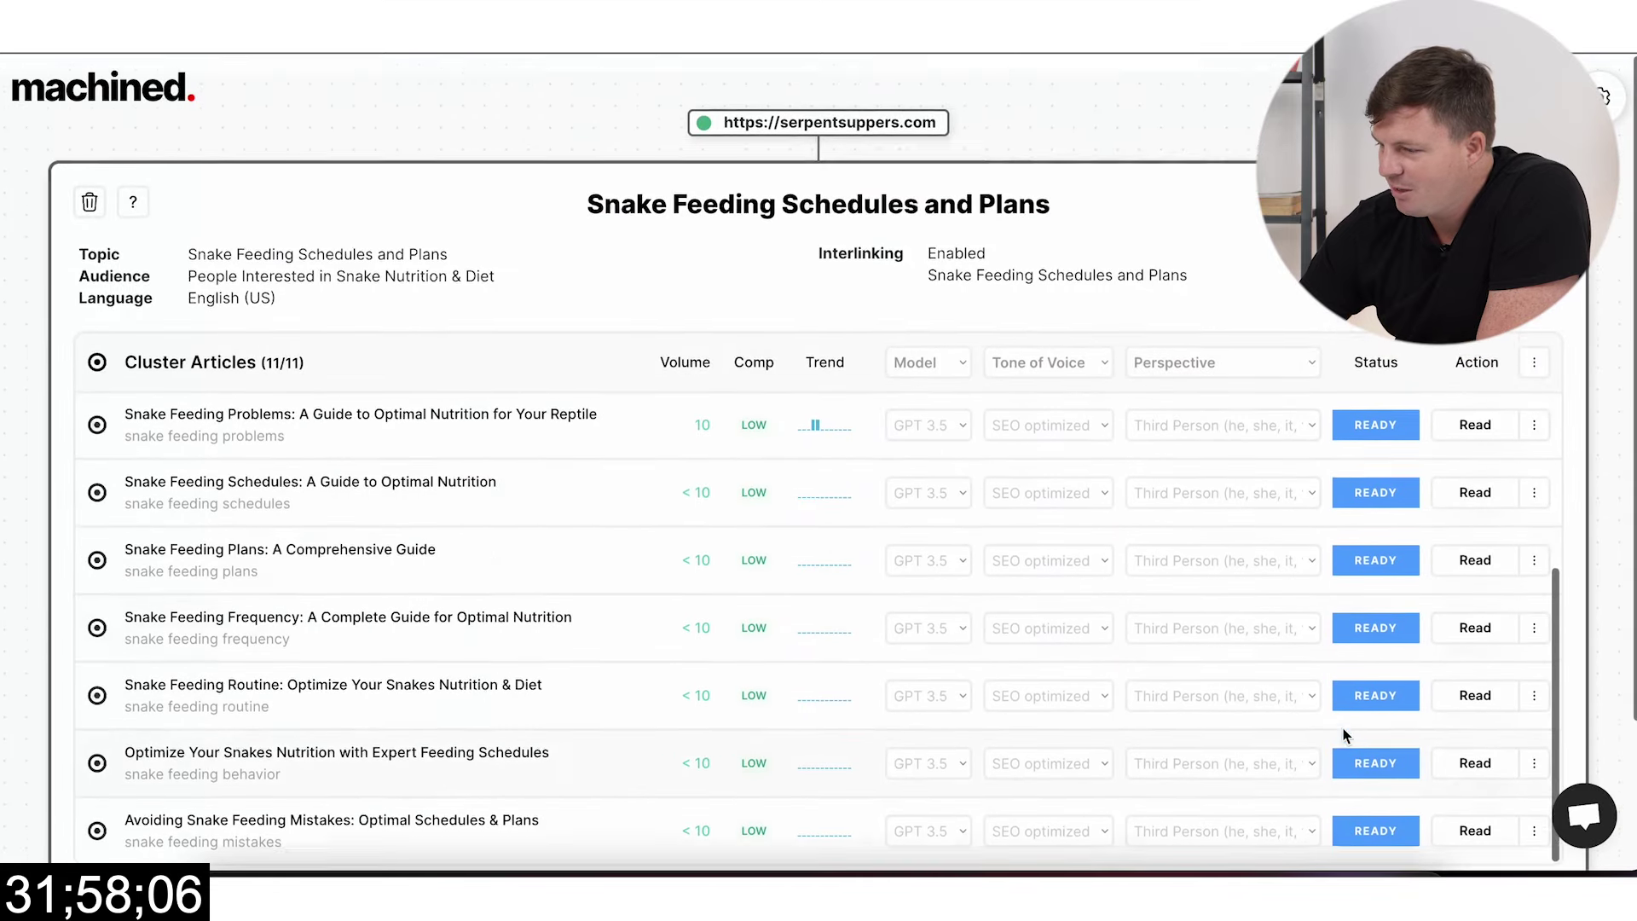
Step: Run Post Draft to WordPress (11) on the Snake Feeding cluster, then return to WordPress
click(1533, 345)
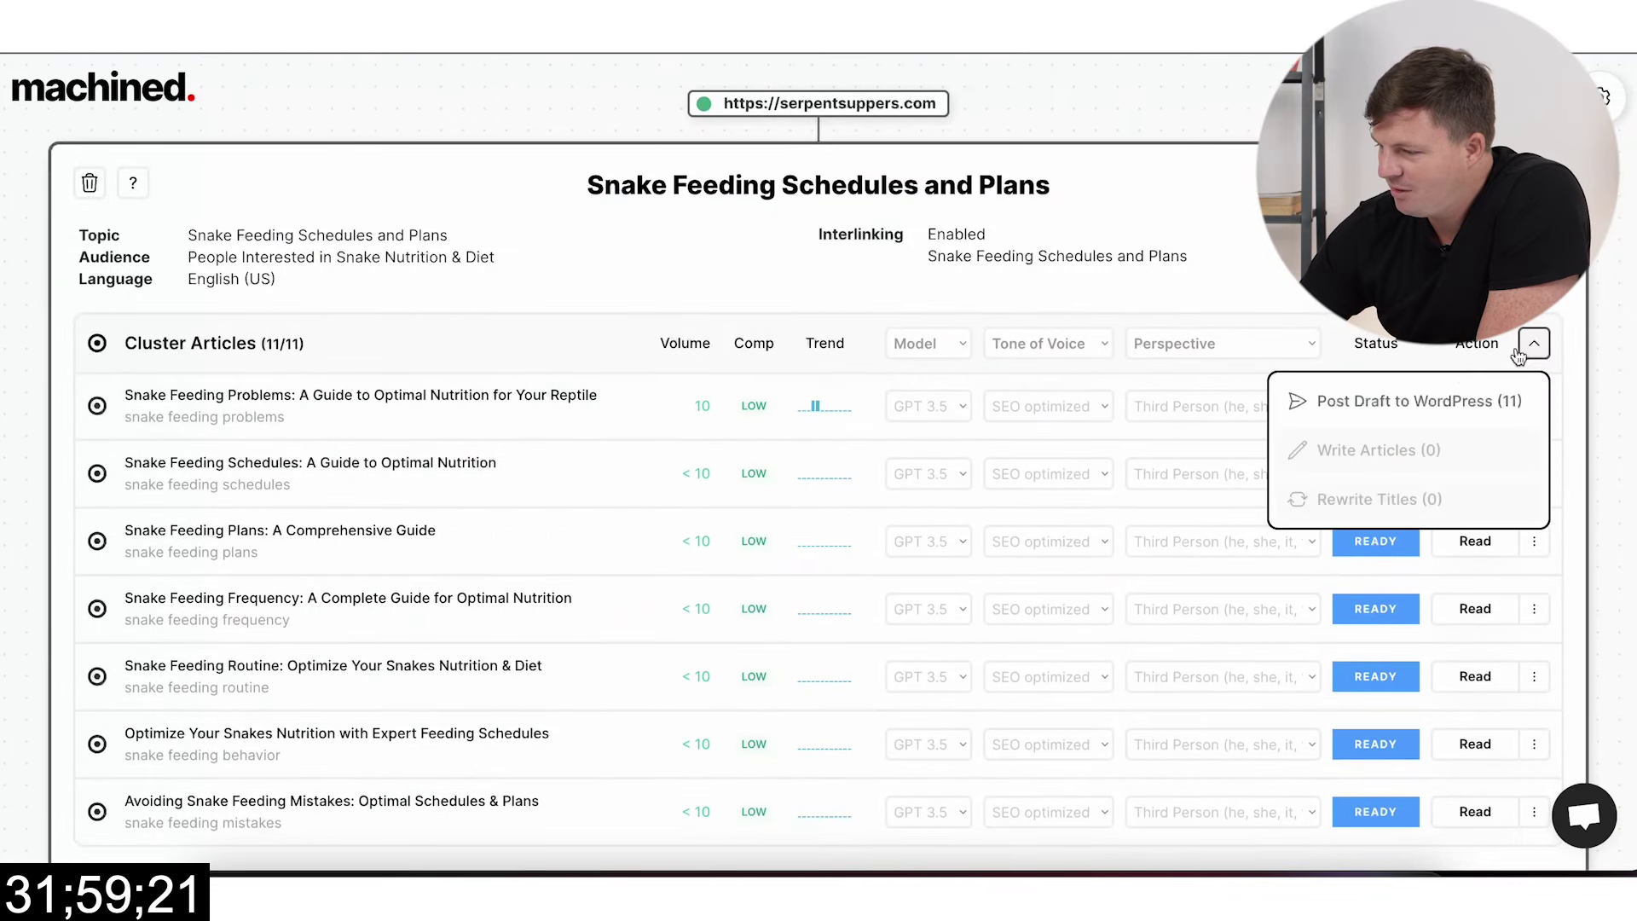
click(1432, 401)
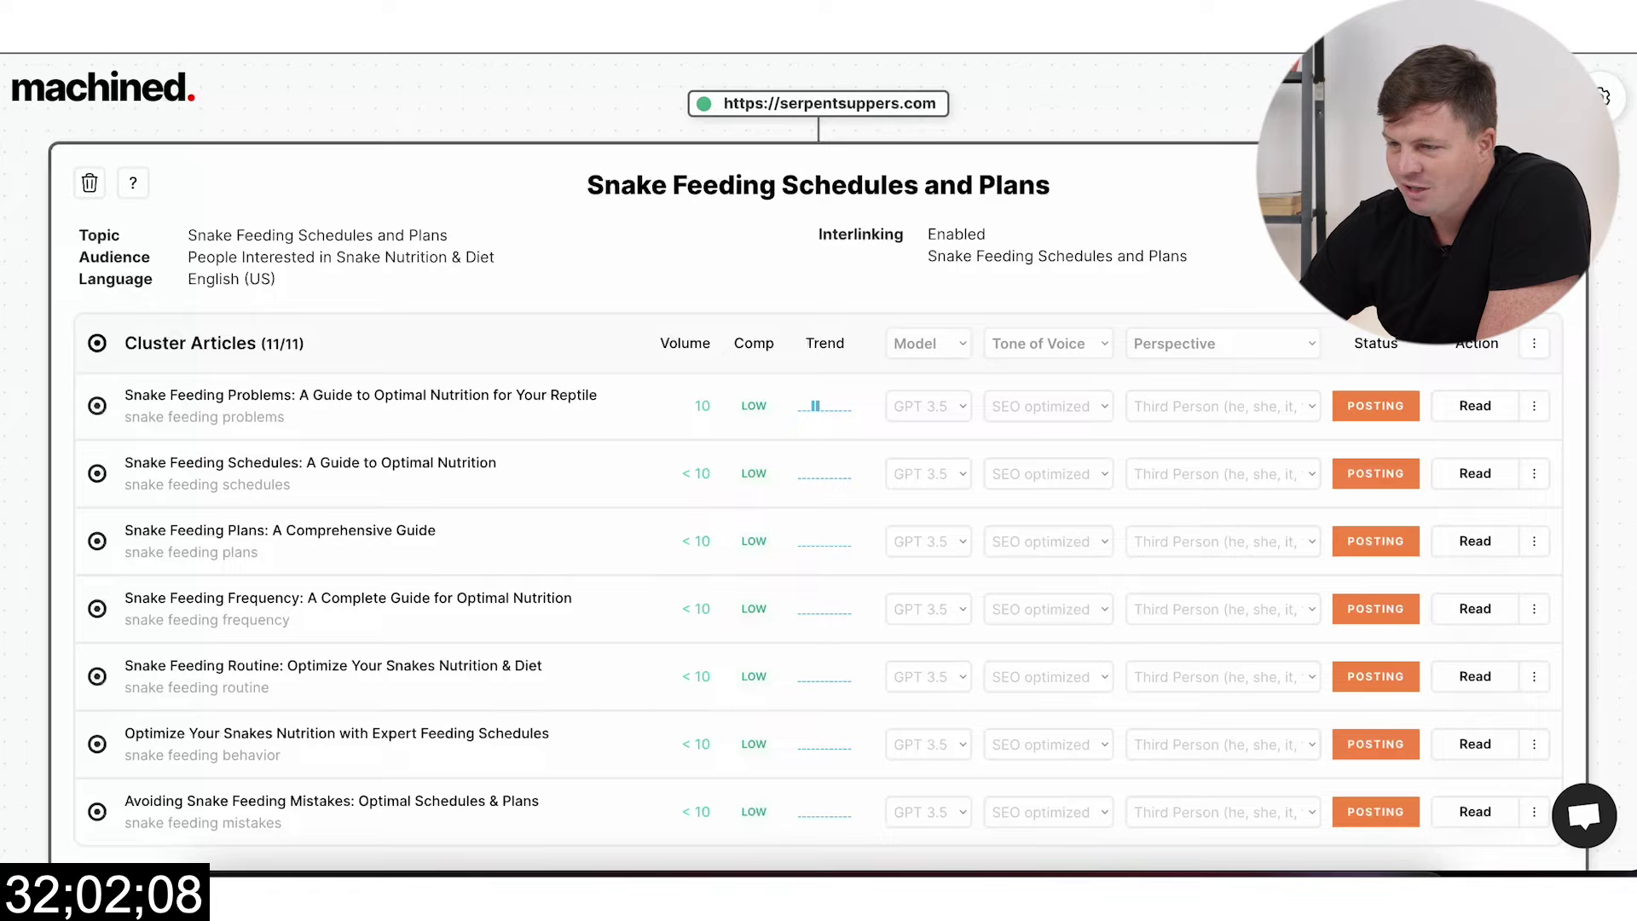
key(ctrl+shift+Tab)
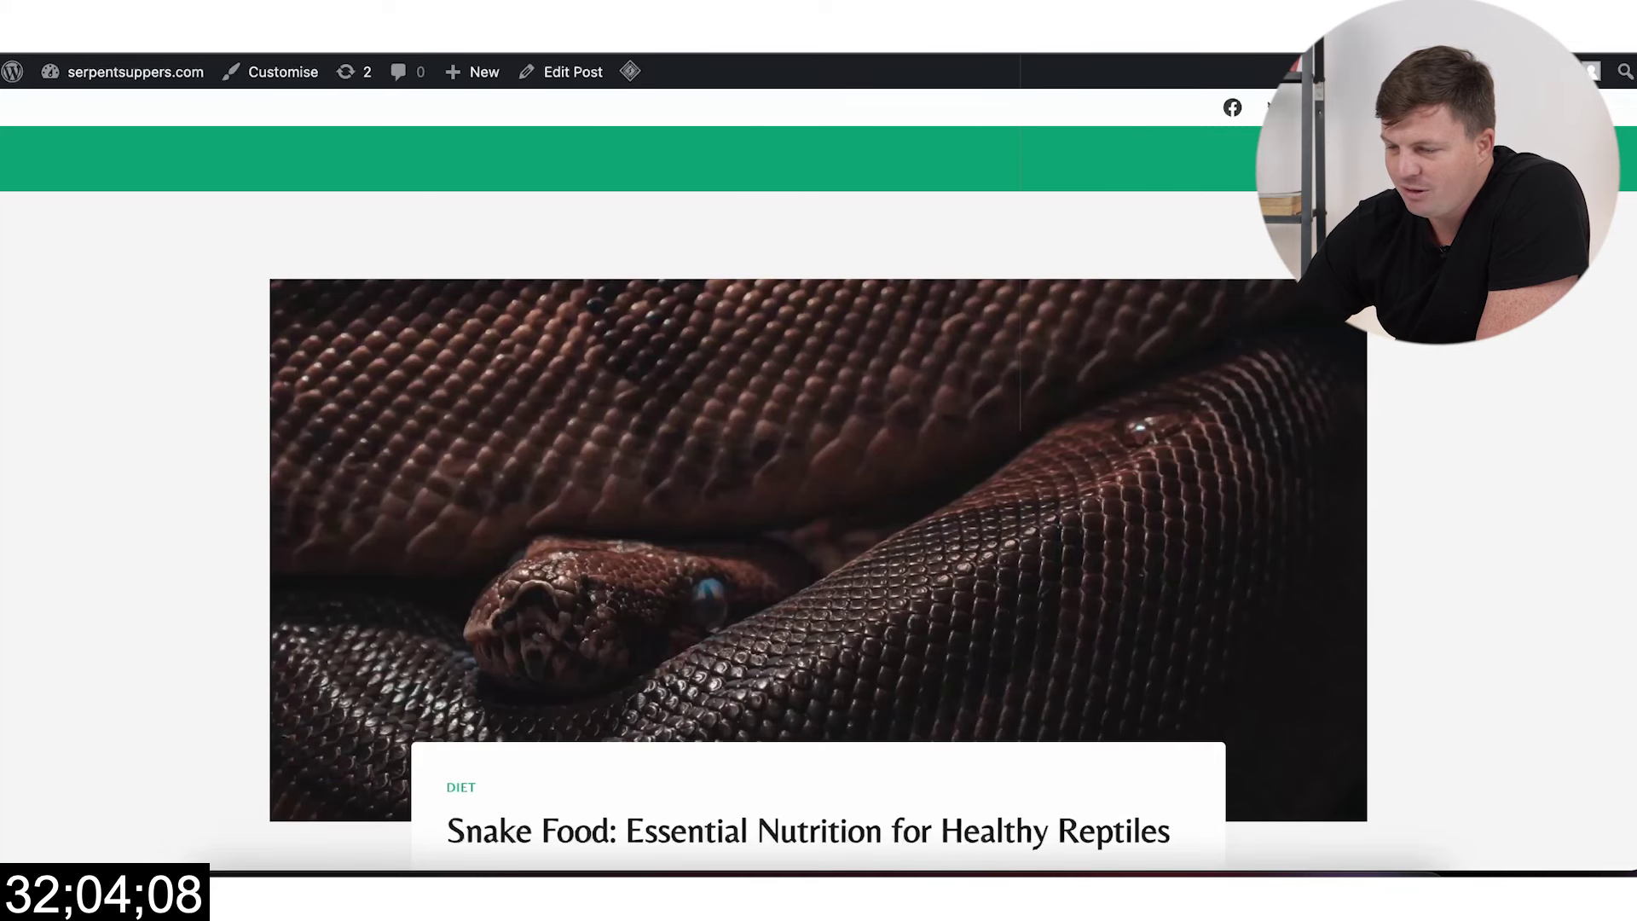
key(ctrl+shift+Tab)
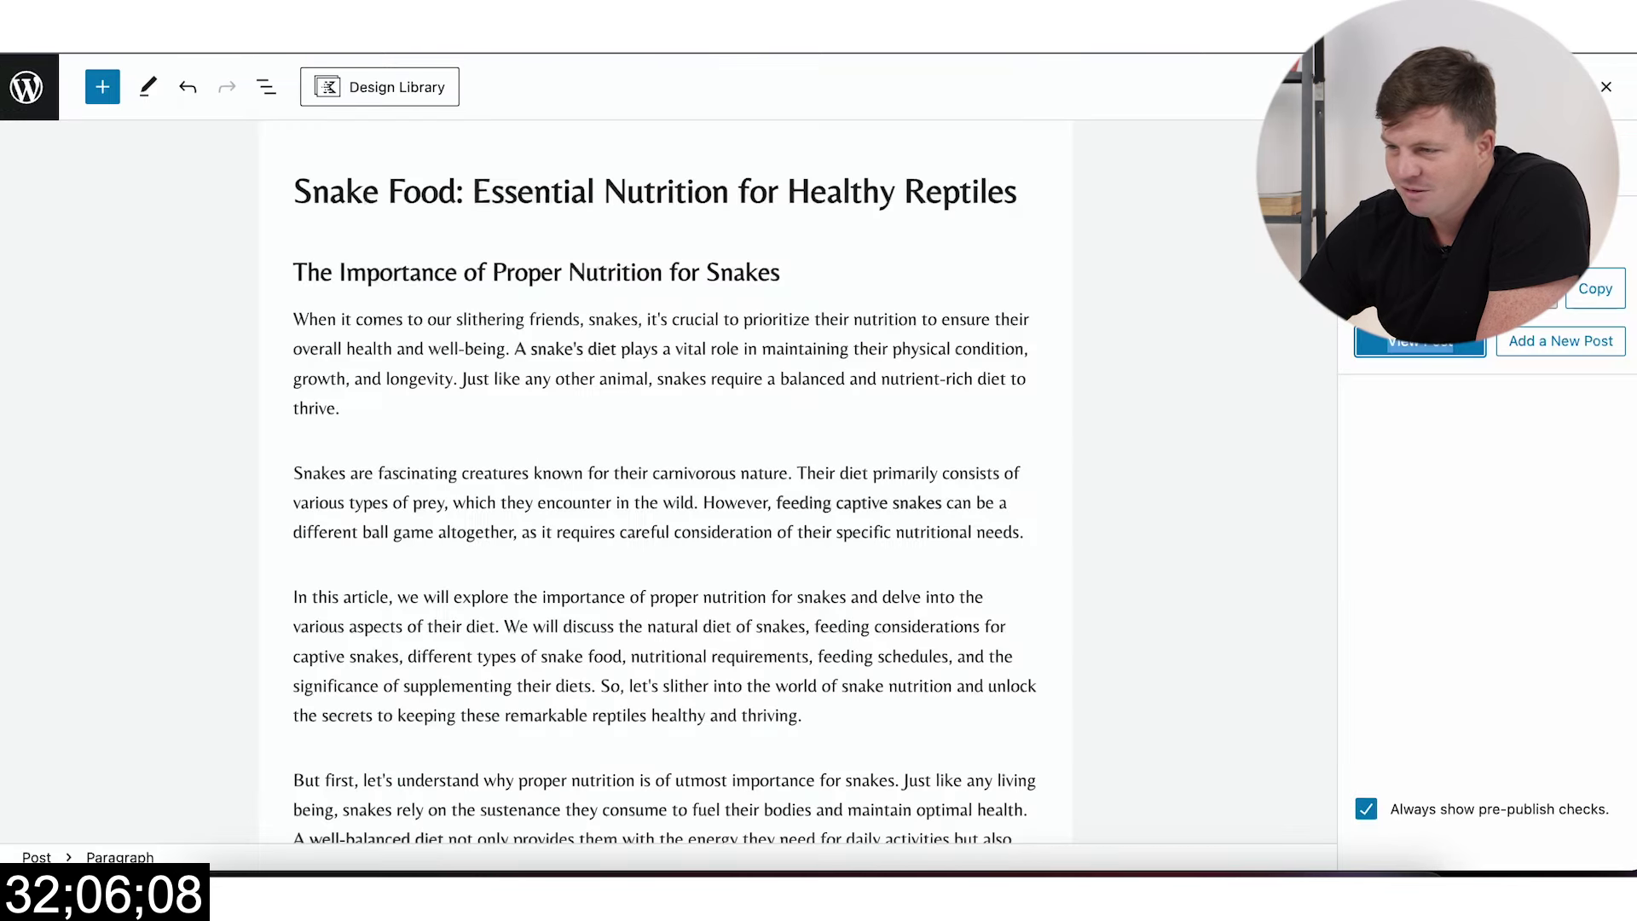
Step: Open All Posts and tick the Snake Protein post and another image-bearing post
click(28, 88)
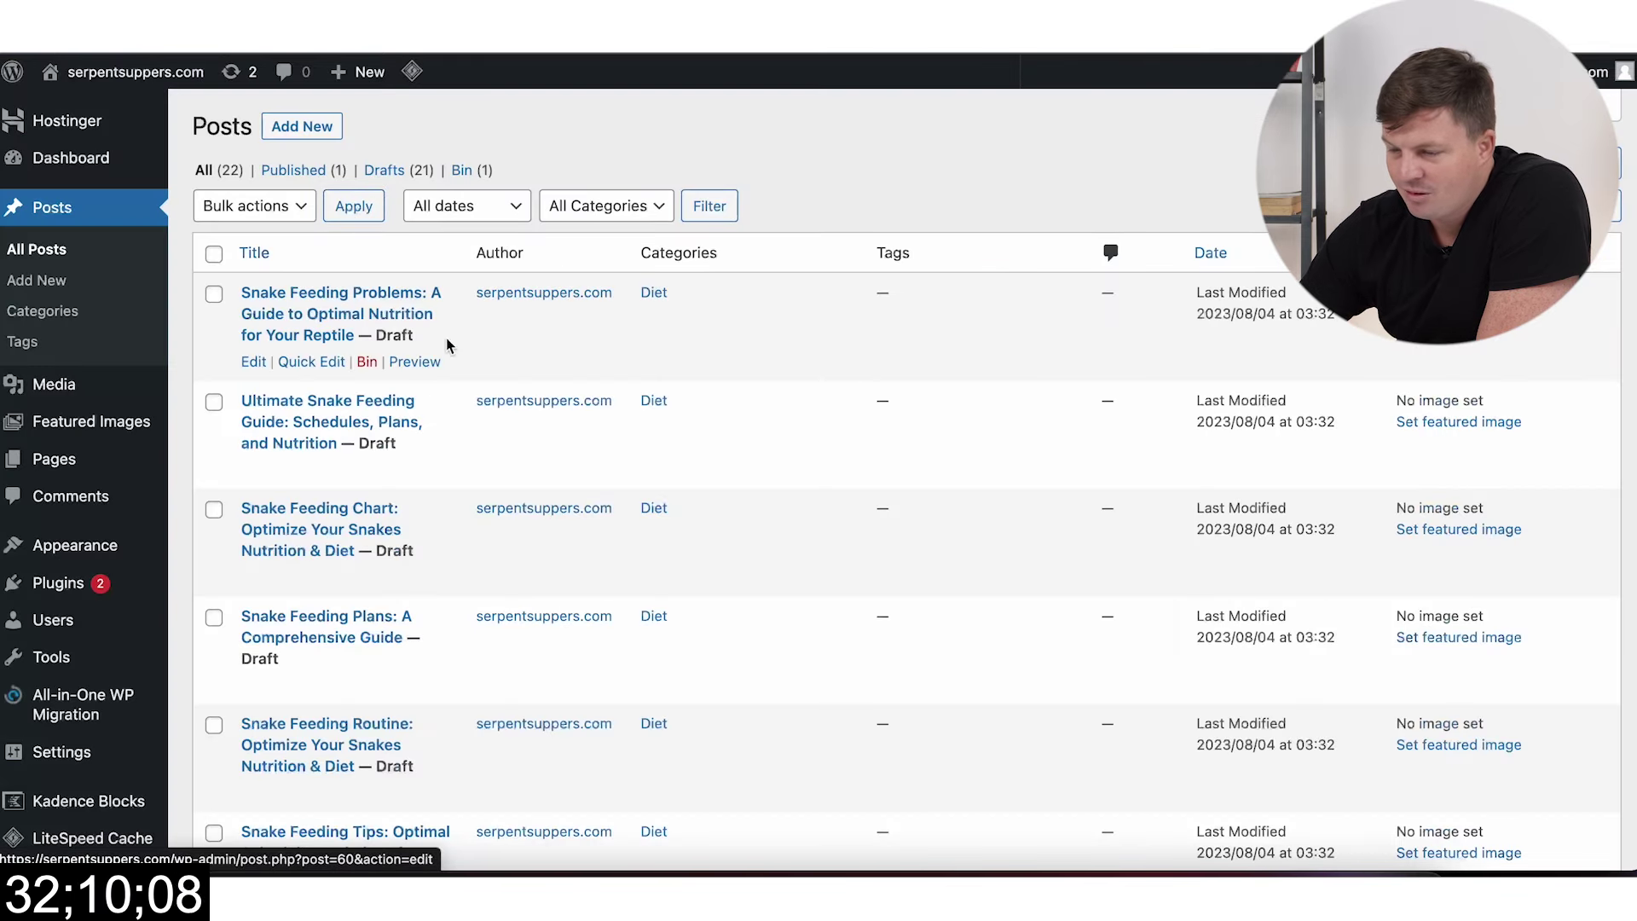
scroll(454, 486, down, 15)
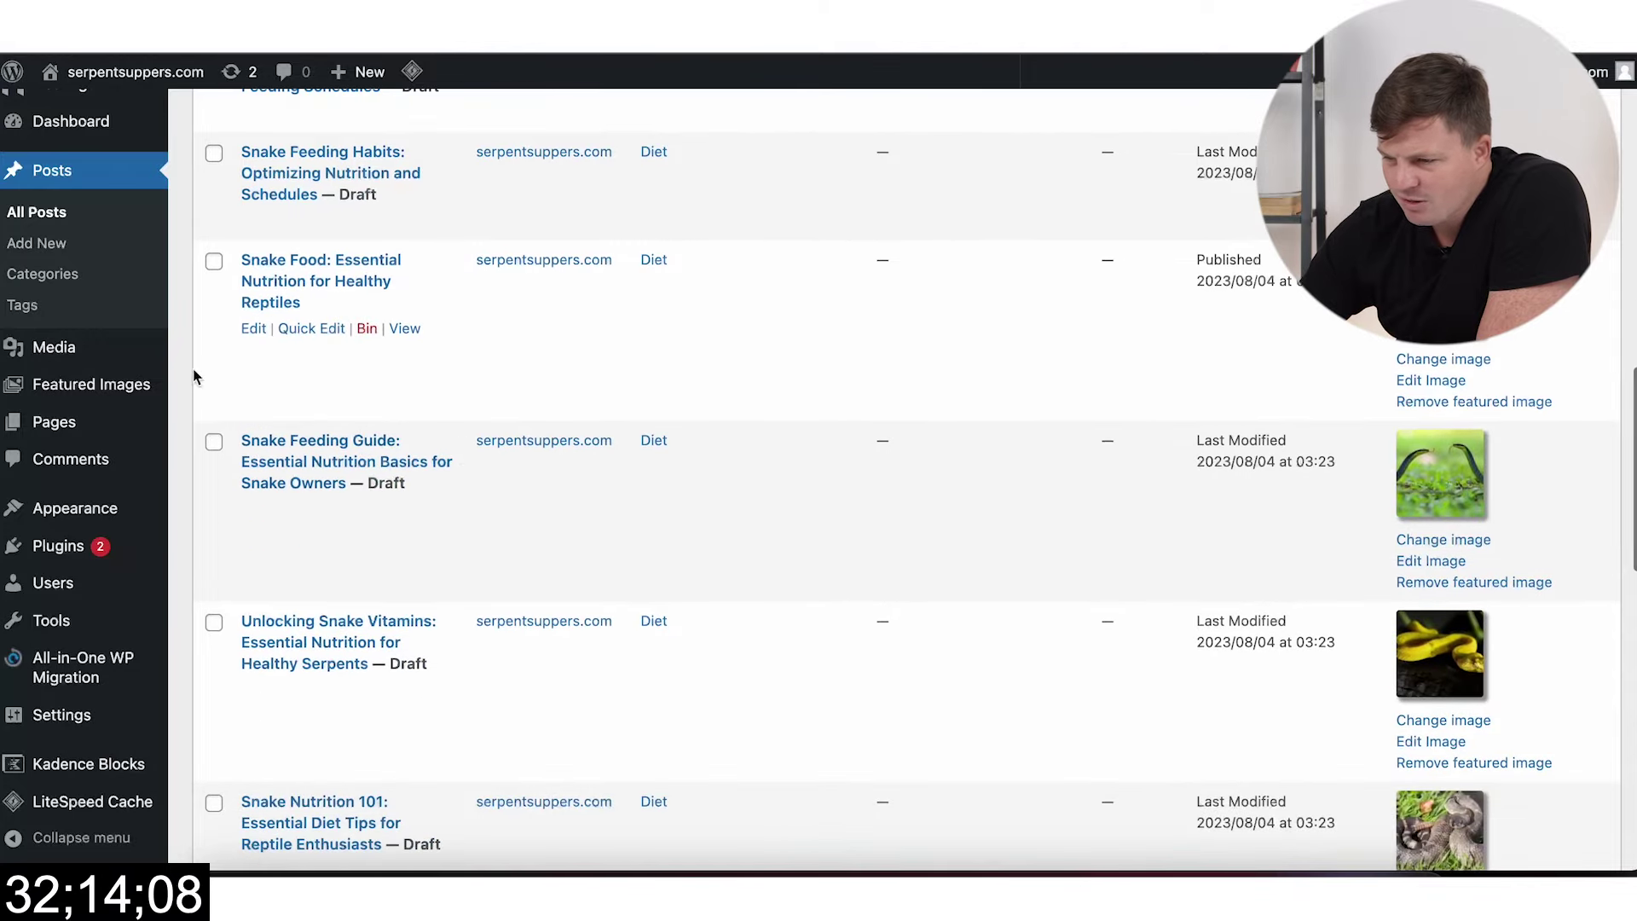
scroll(462, 453, down, 10)
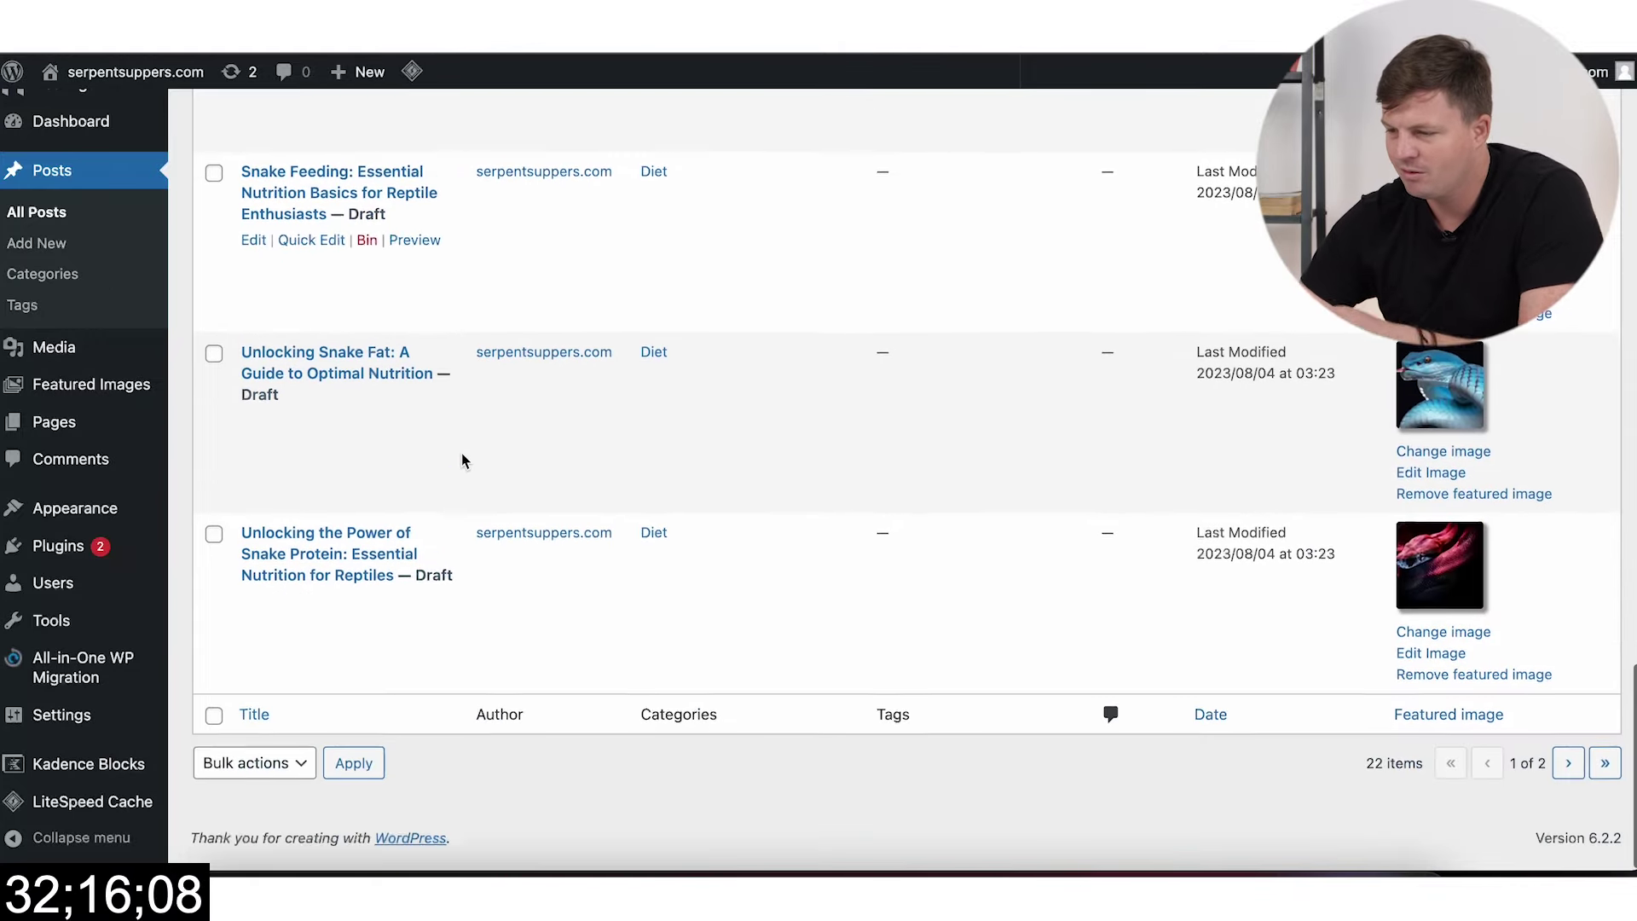
click(213, 543)
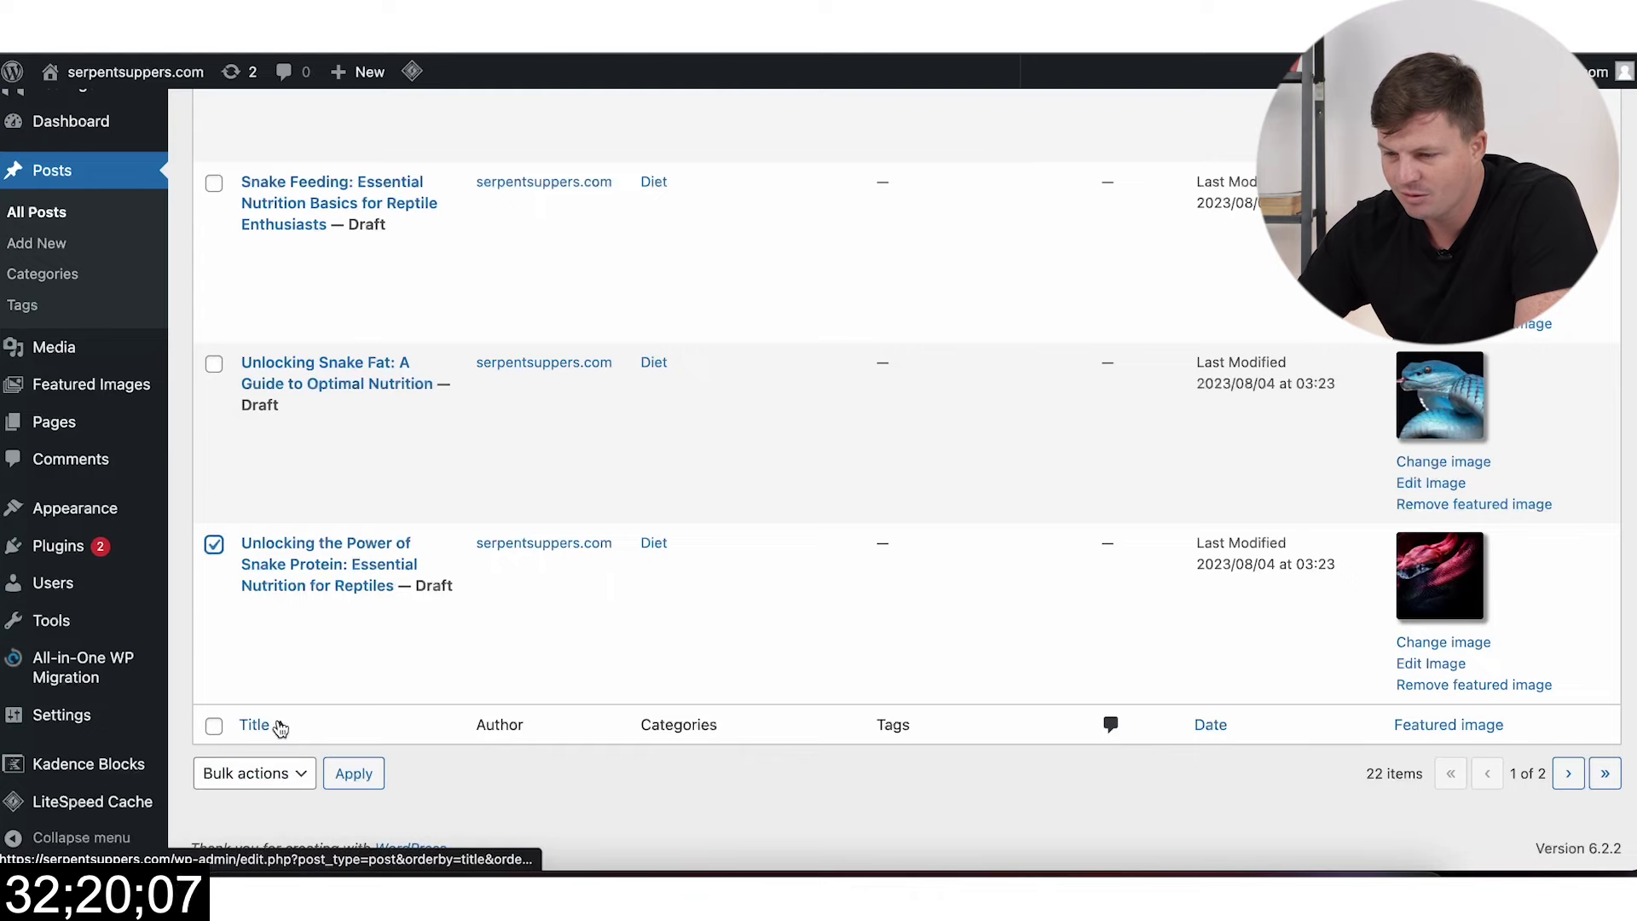
scroll(235, 470, up, 1)
scroll(233, 469, up, 15)
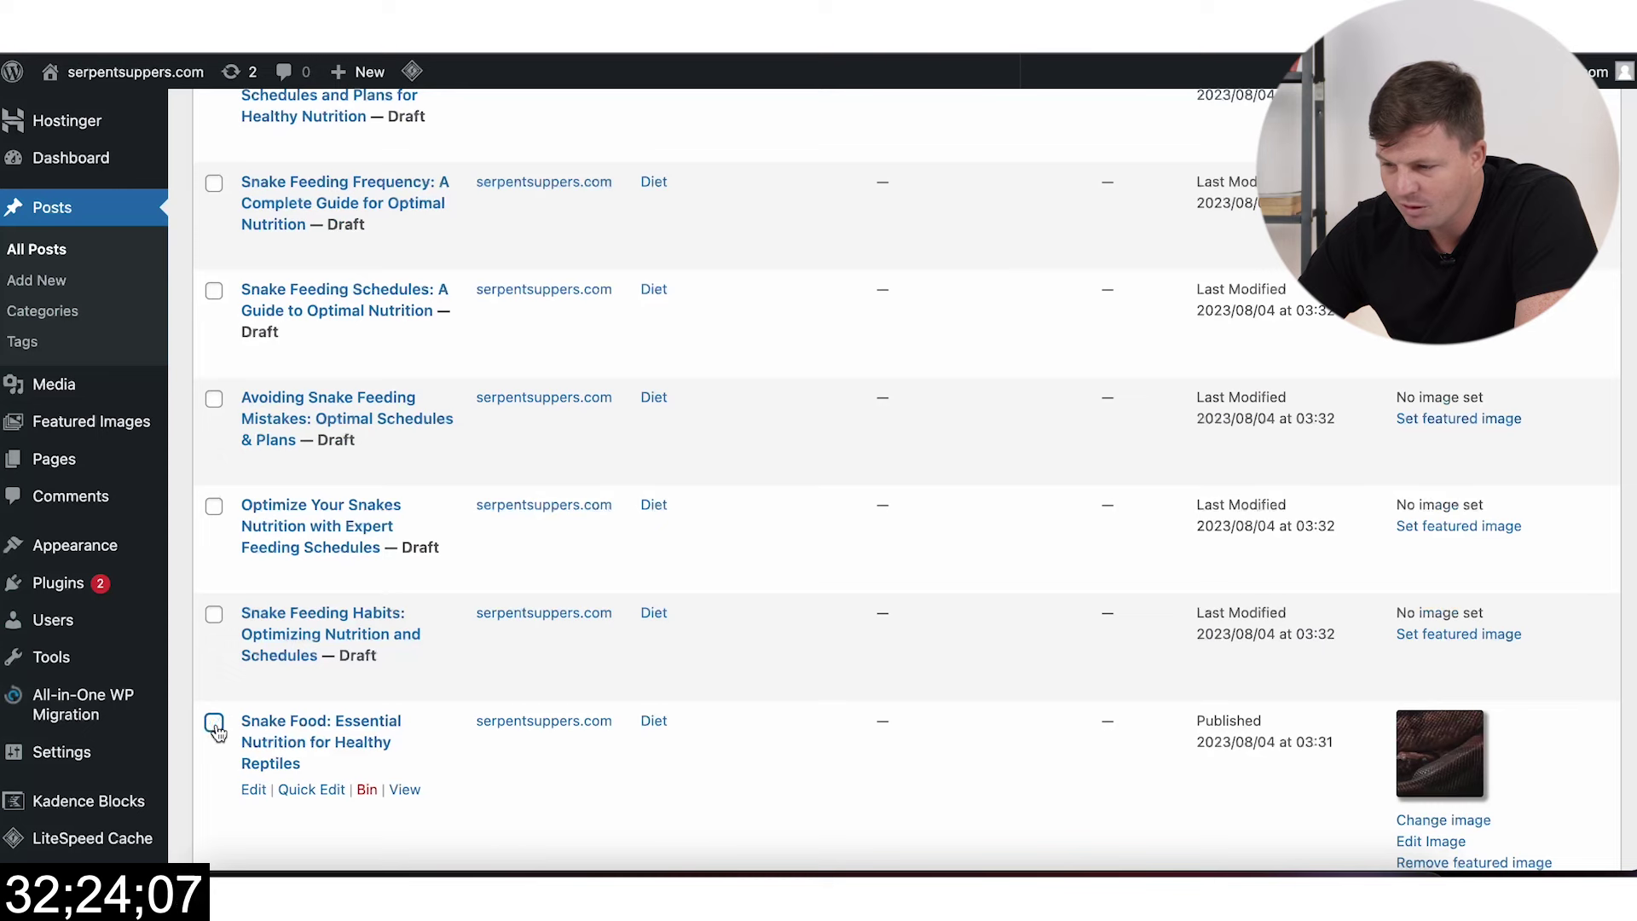
scroll(354, 711, down, 15)
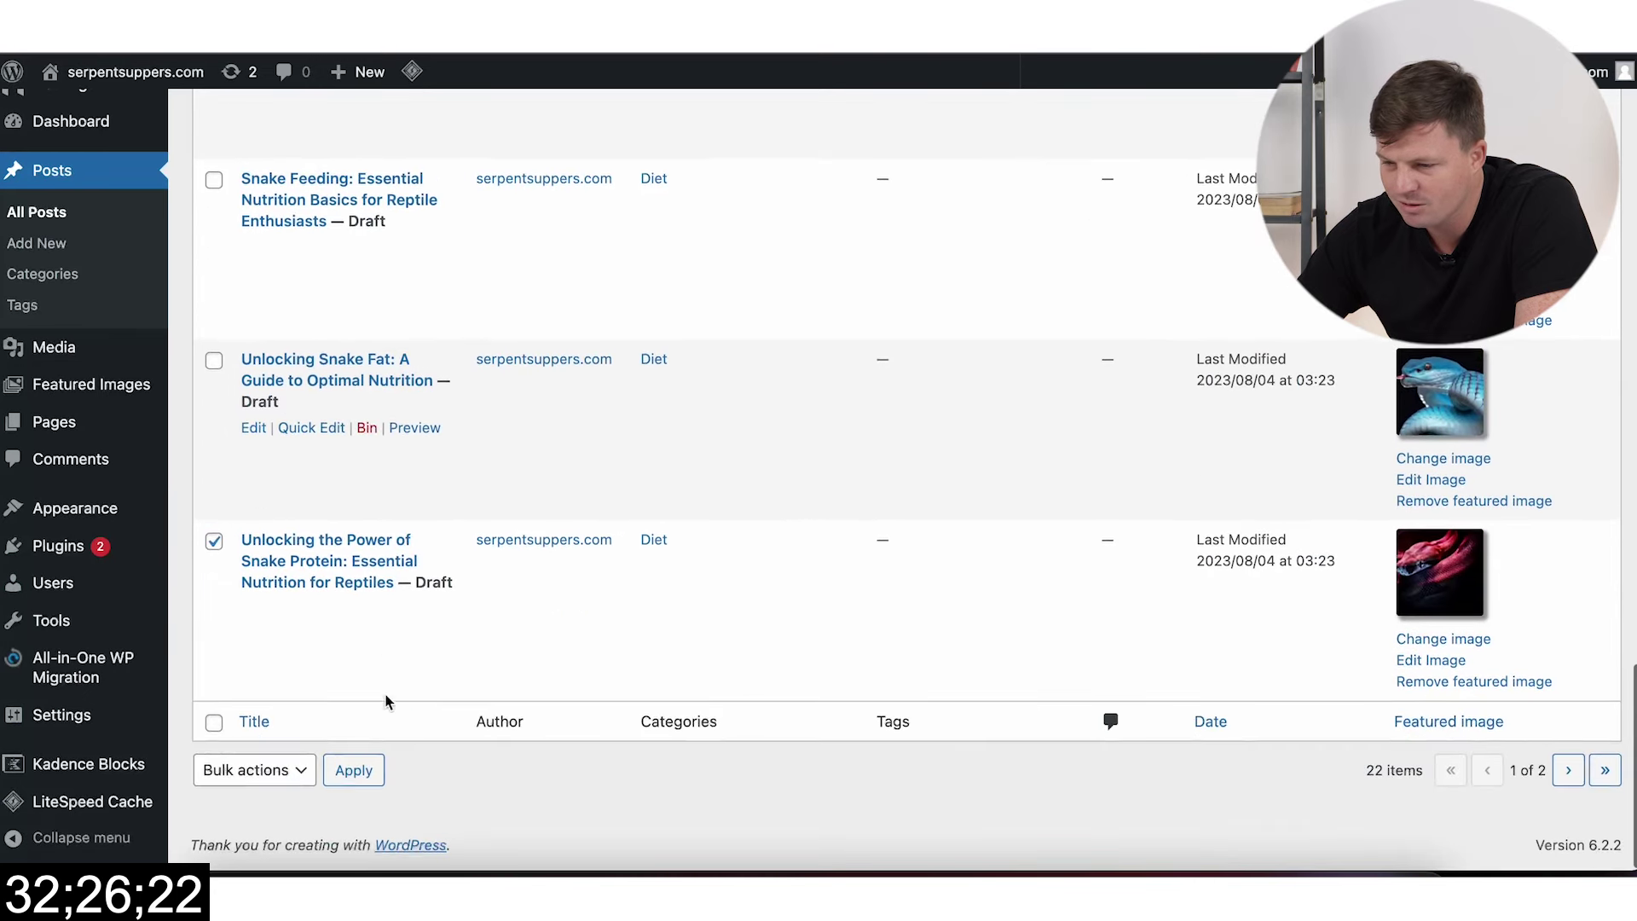
click(214, 547)
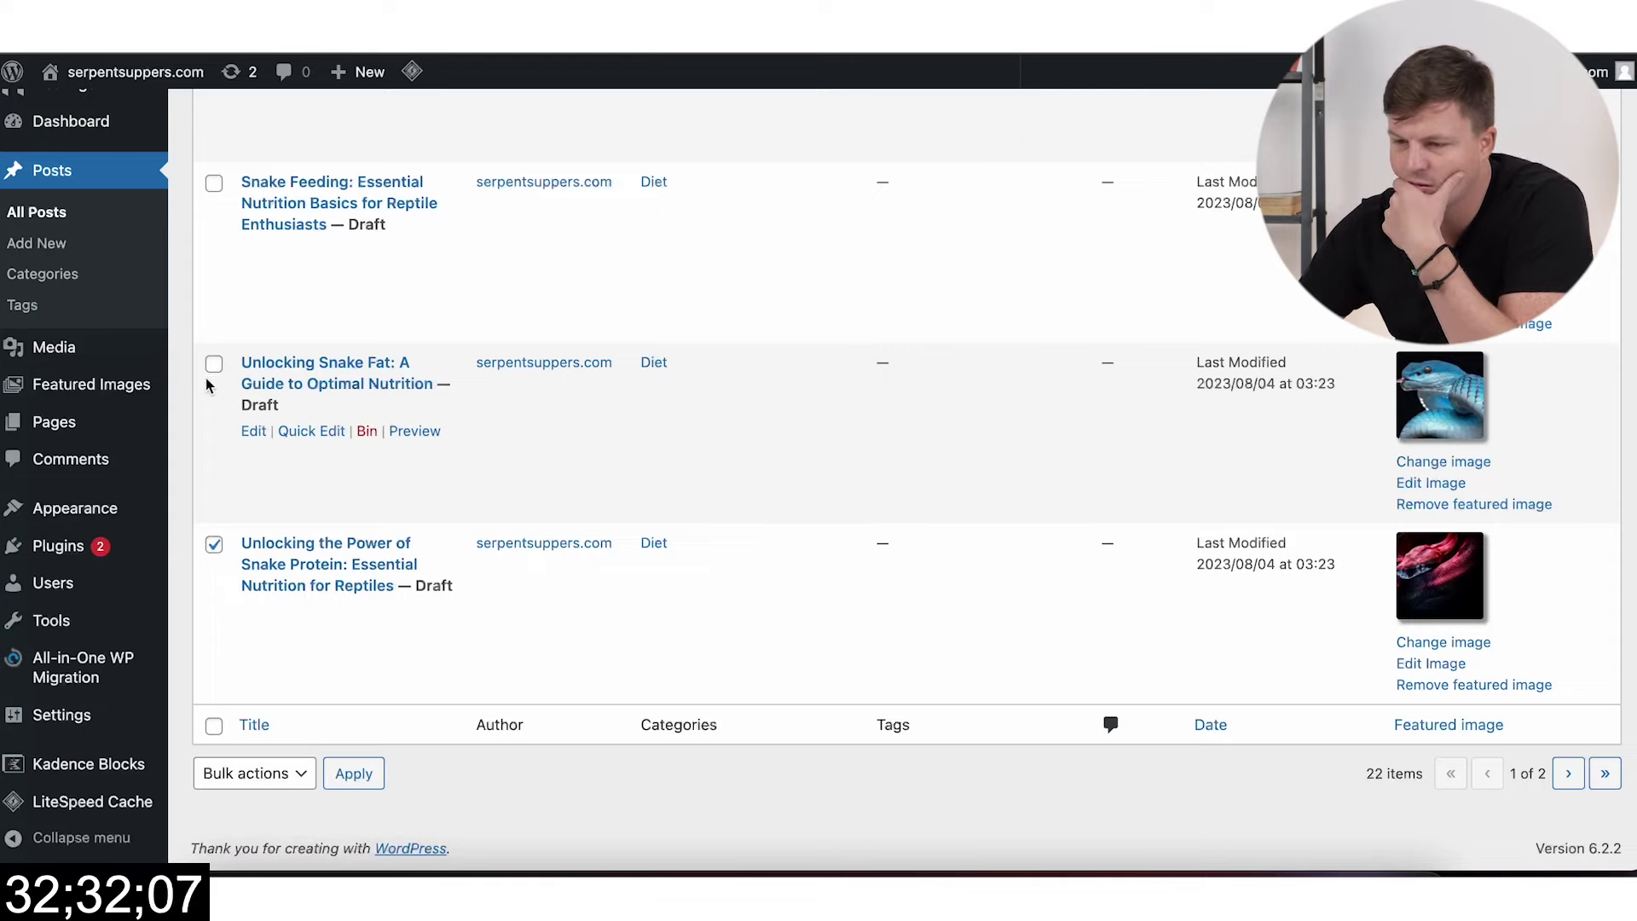
Step: Also tick the Snake Feeding, Snake Diet and Snake Nutrition 101 posts
scroll(214, 372, up, 4)
click(213, 450)
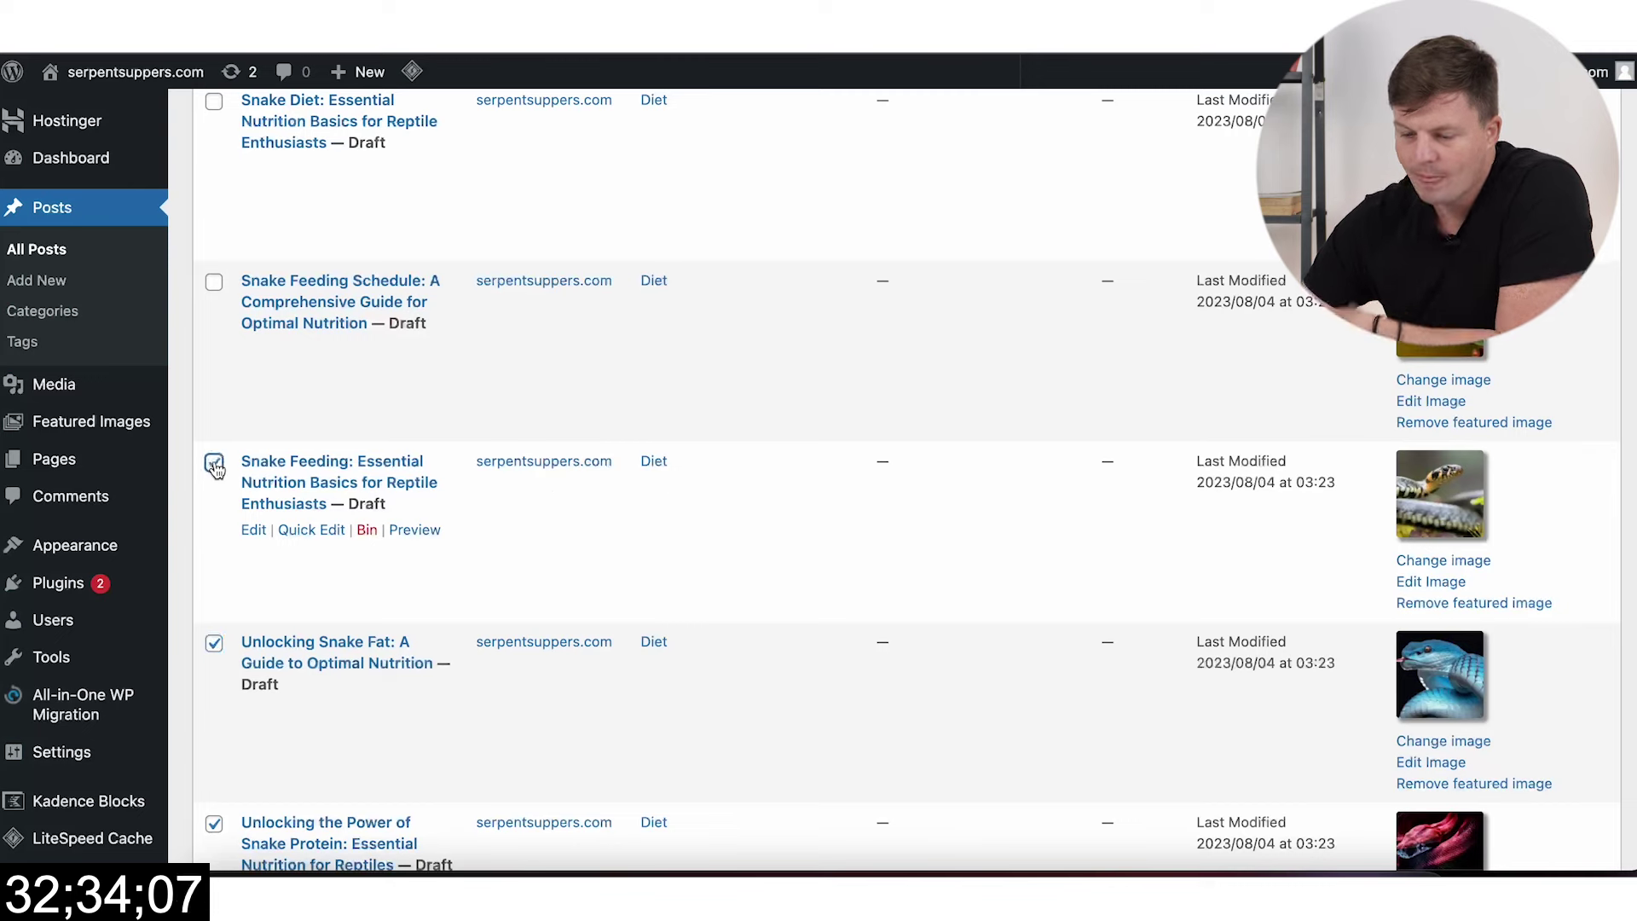
scroll(230, 421, up, 3)
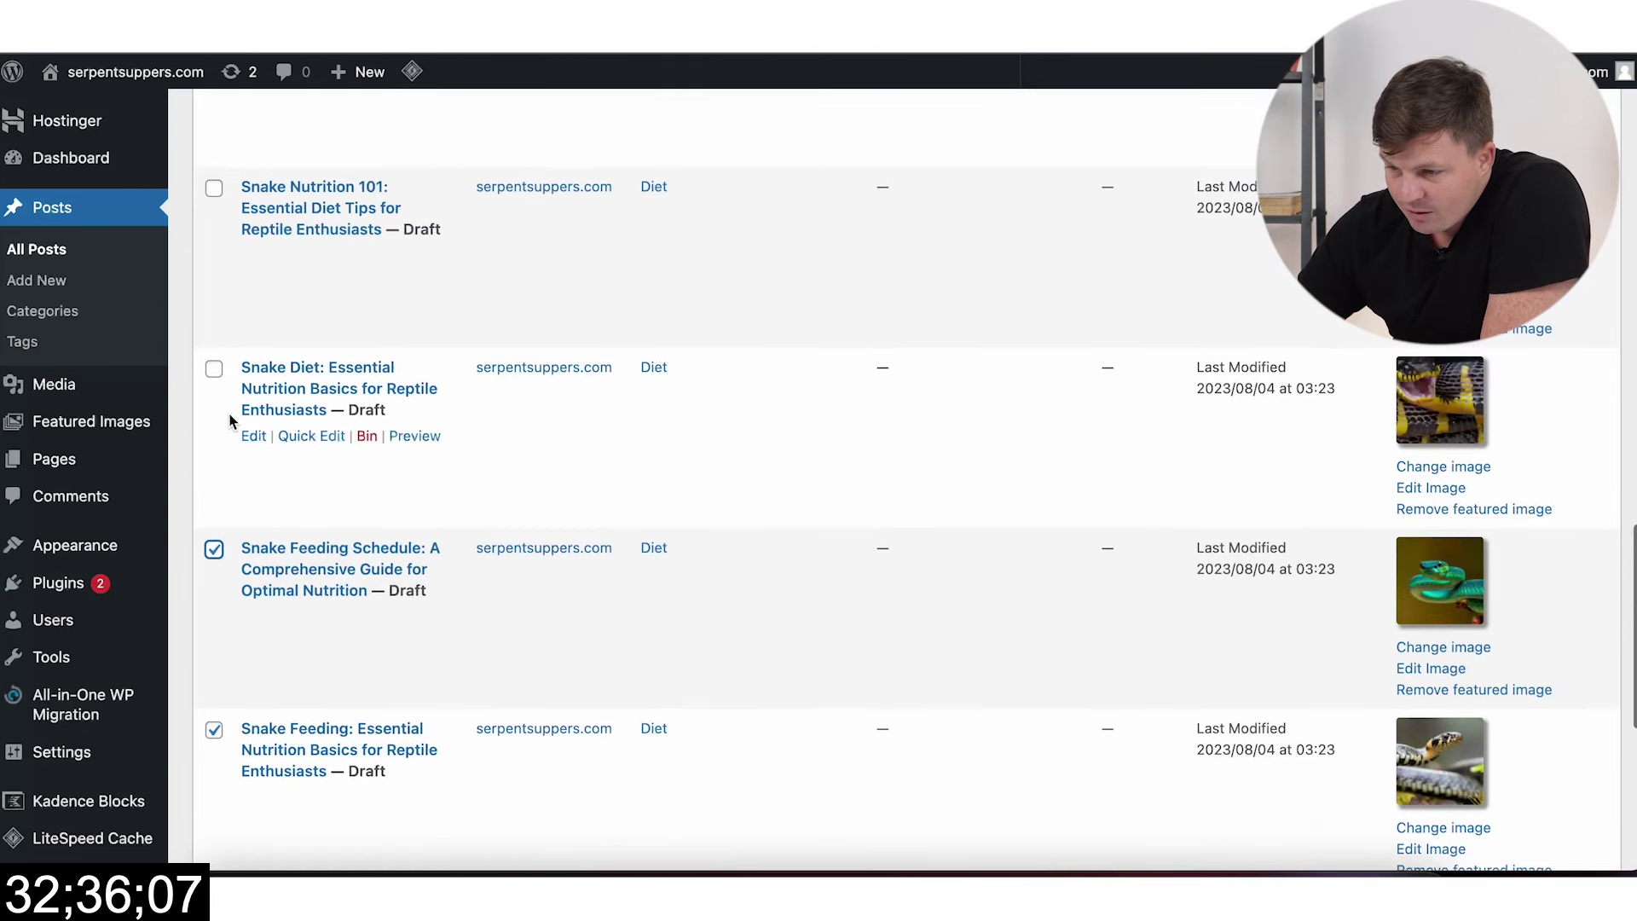
click(214, 370)
scroll(217, 511, up, 5)
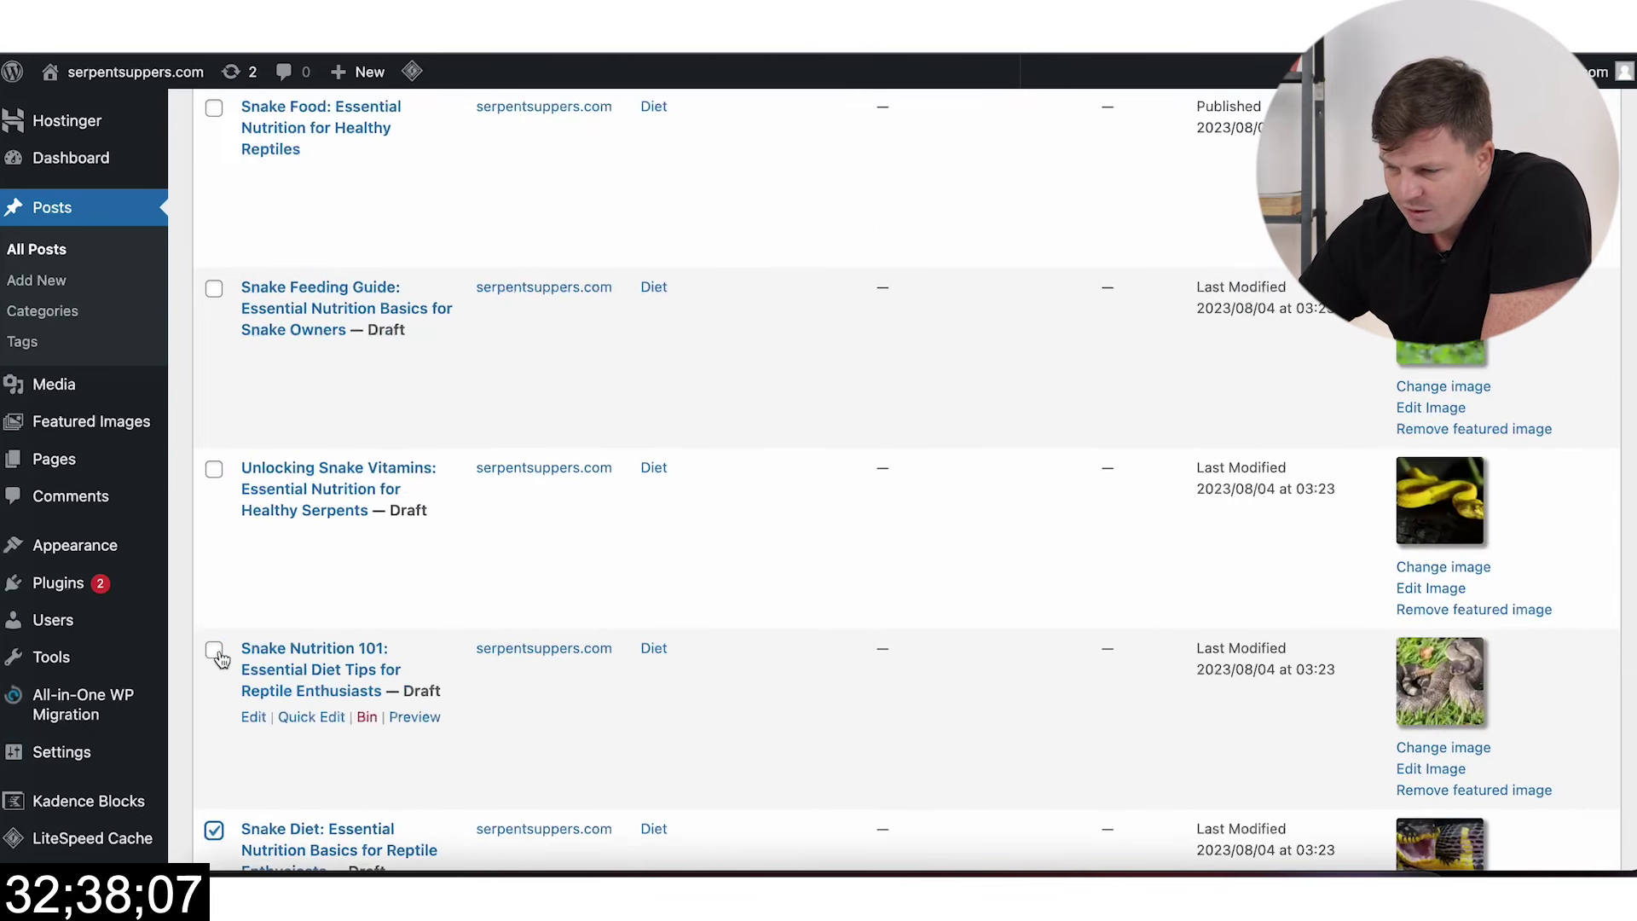
click(214, 471)
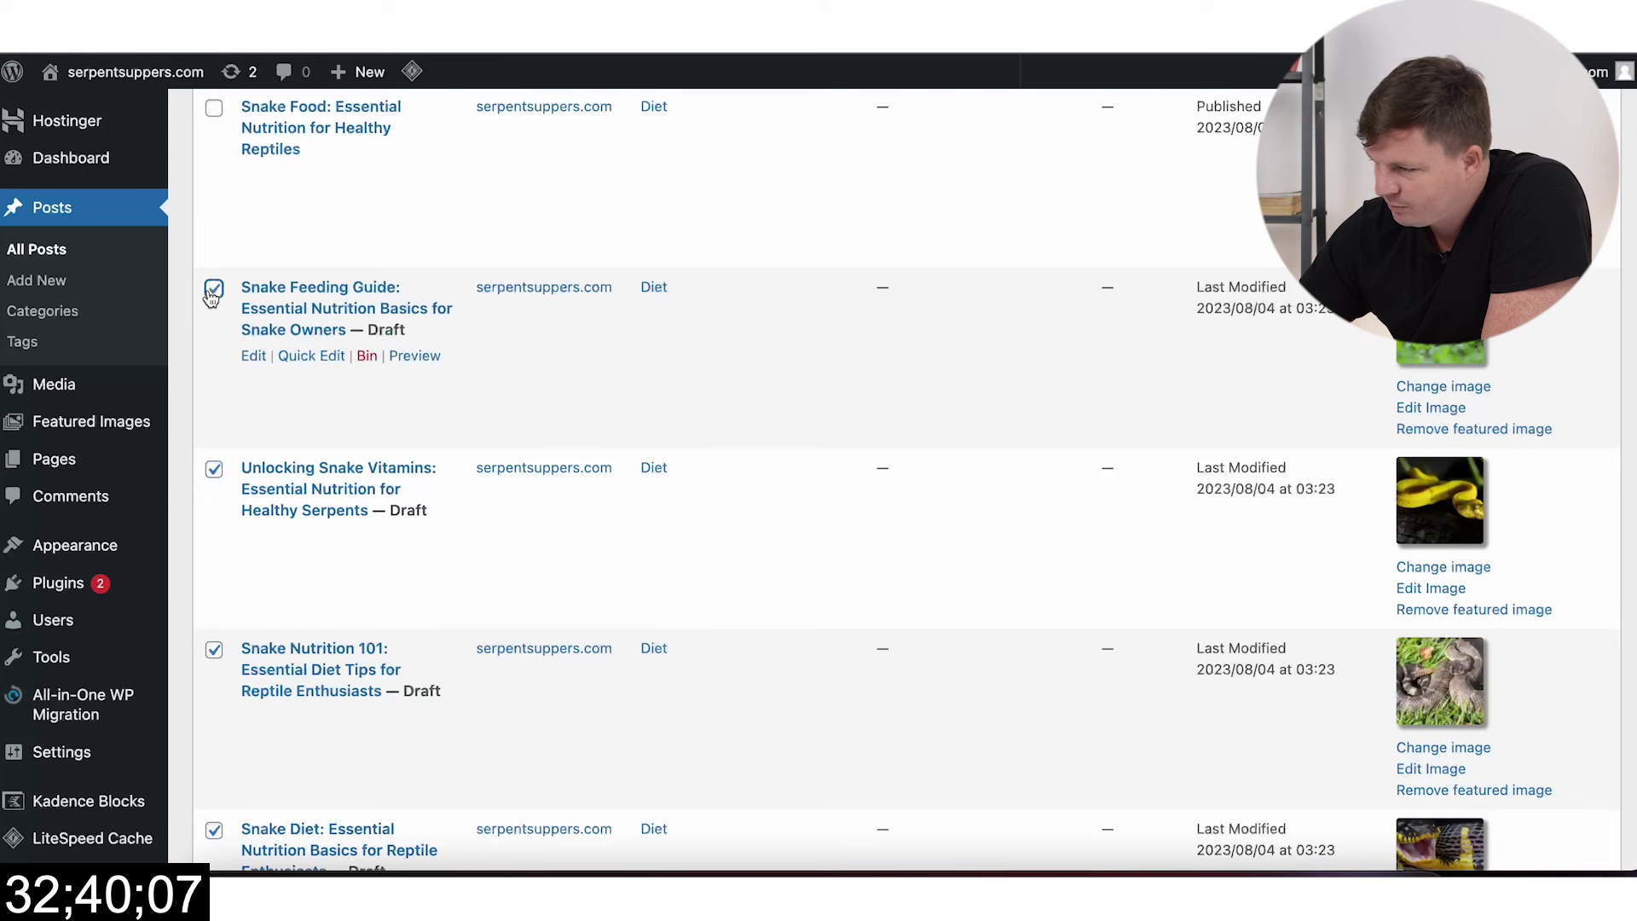
scroll(211, 296, up, 5)
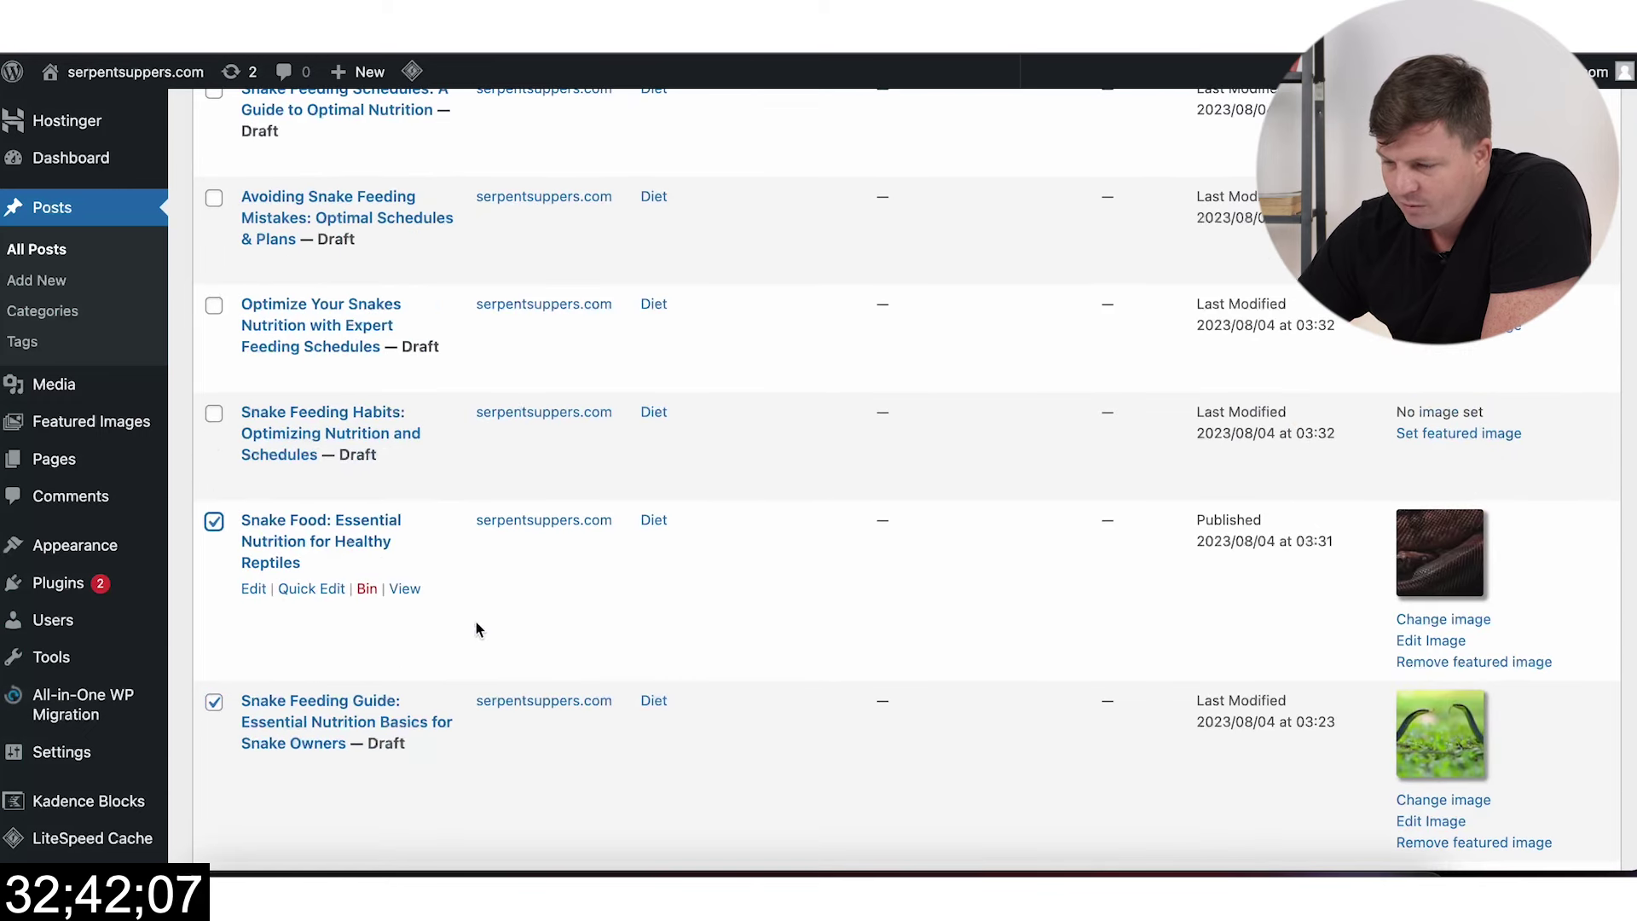
scroll(475, 628, down, 10)
Step: Bulk edit the selected posts to Published status, author unchanged, and begin entering tags
click(245, 773)
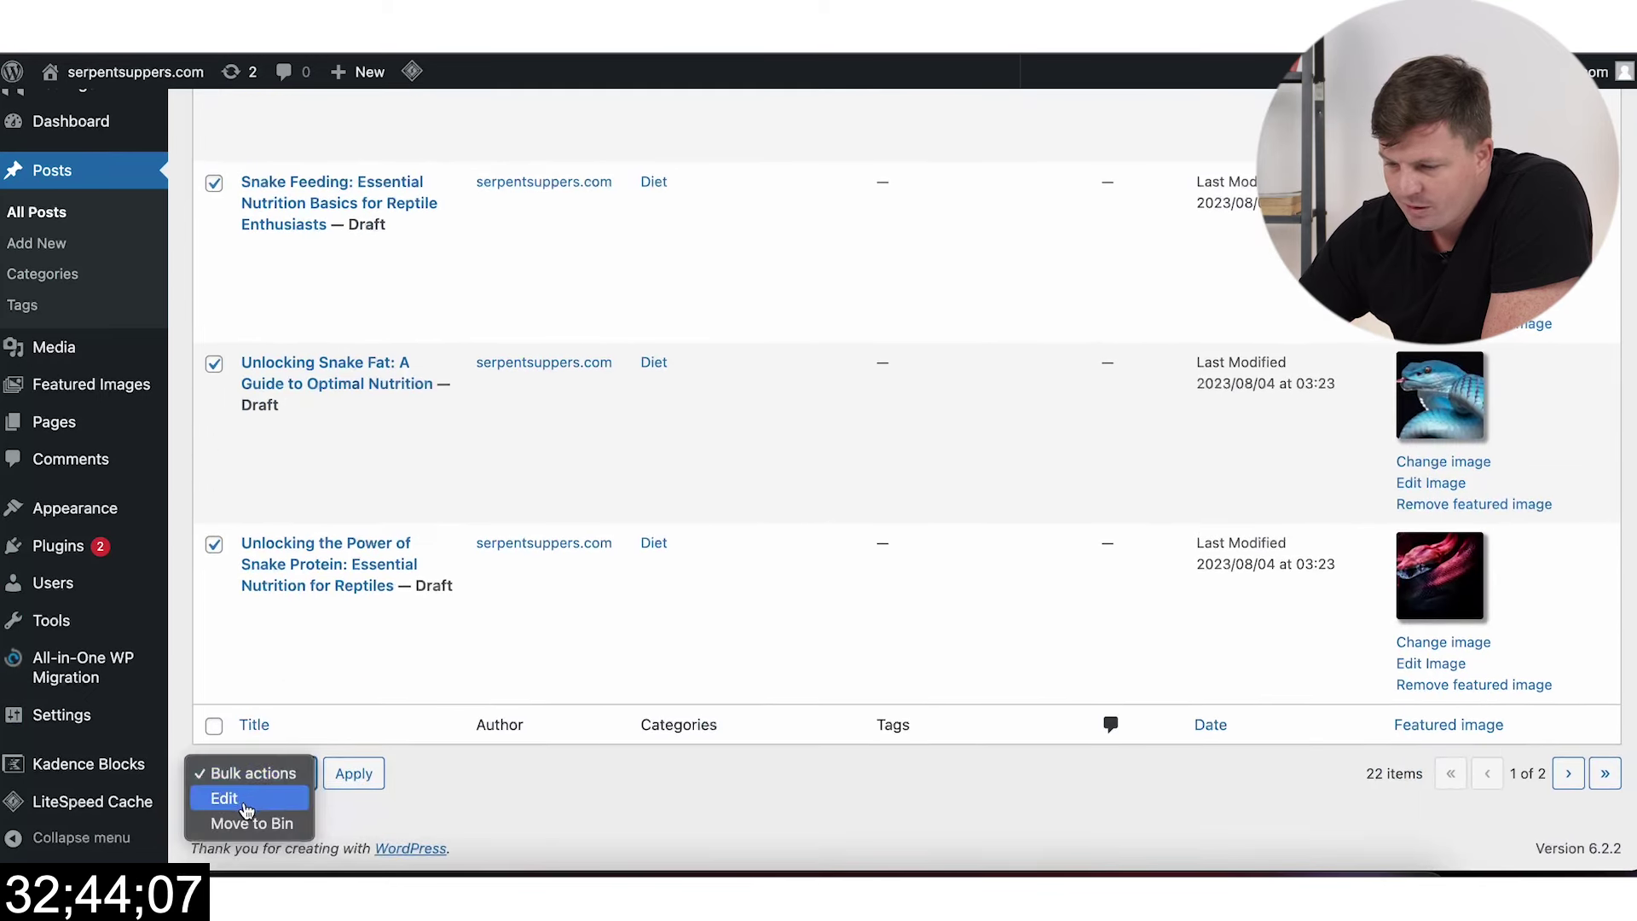
click(225, 799)
click(354, 774)
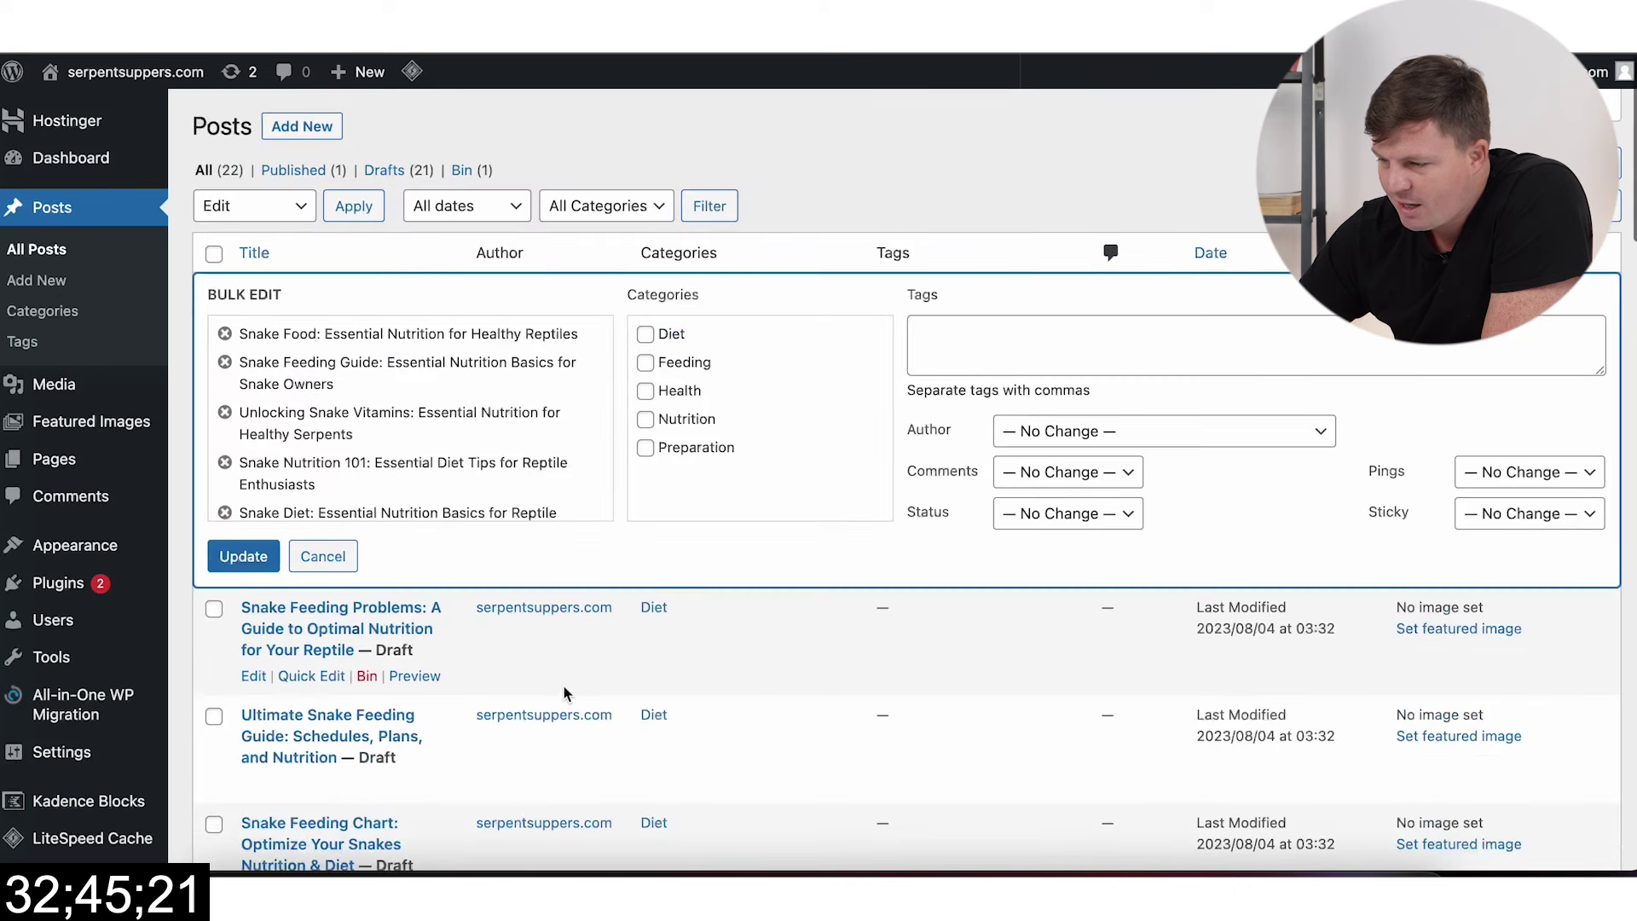
click(1046, 518)
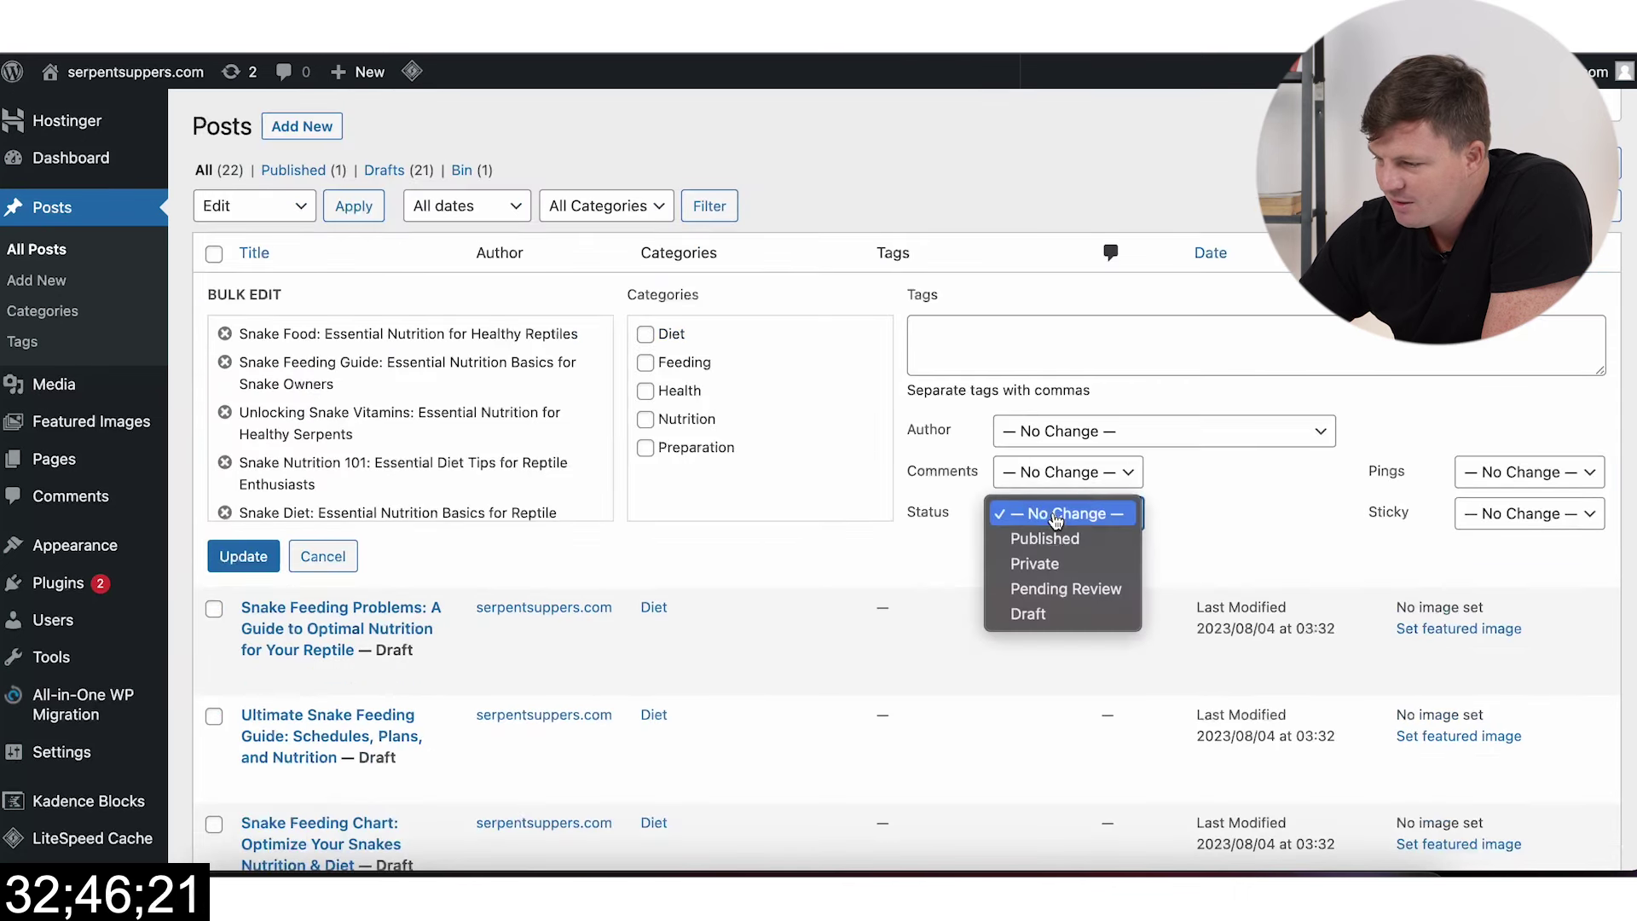
click(1104, 547)
click(1142, 430)
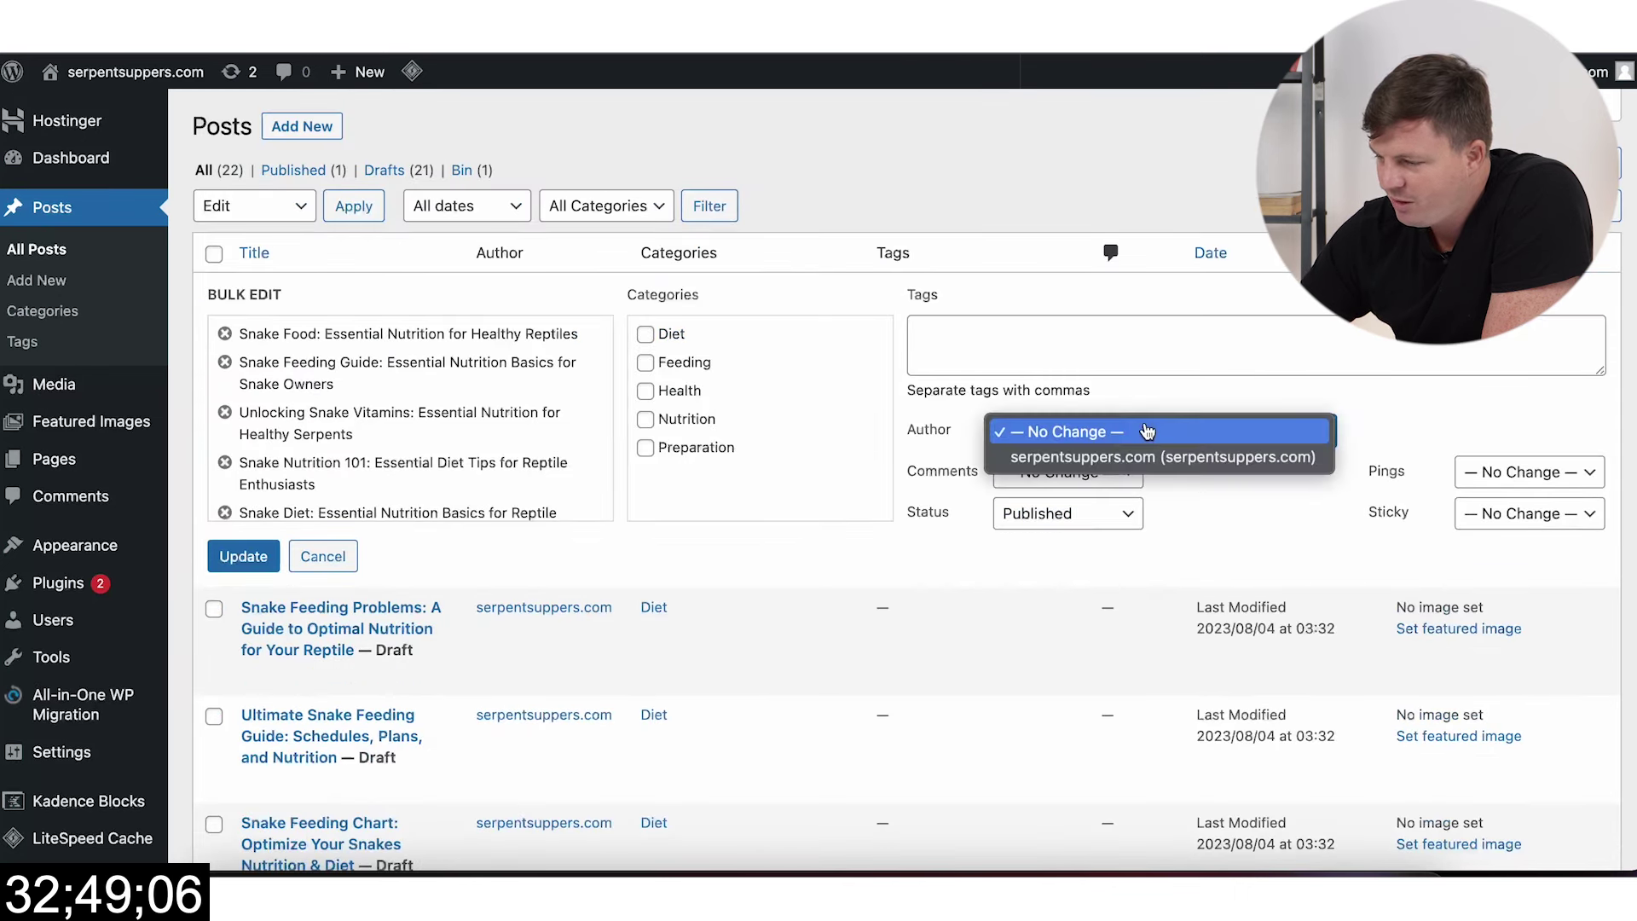
click(1451, 416)
click(1059, 324)
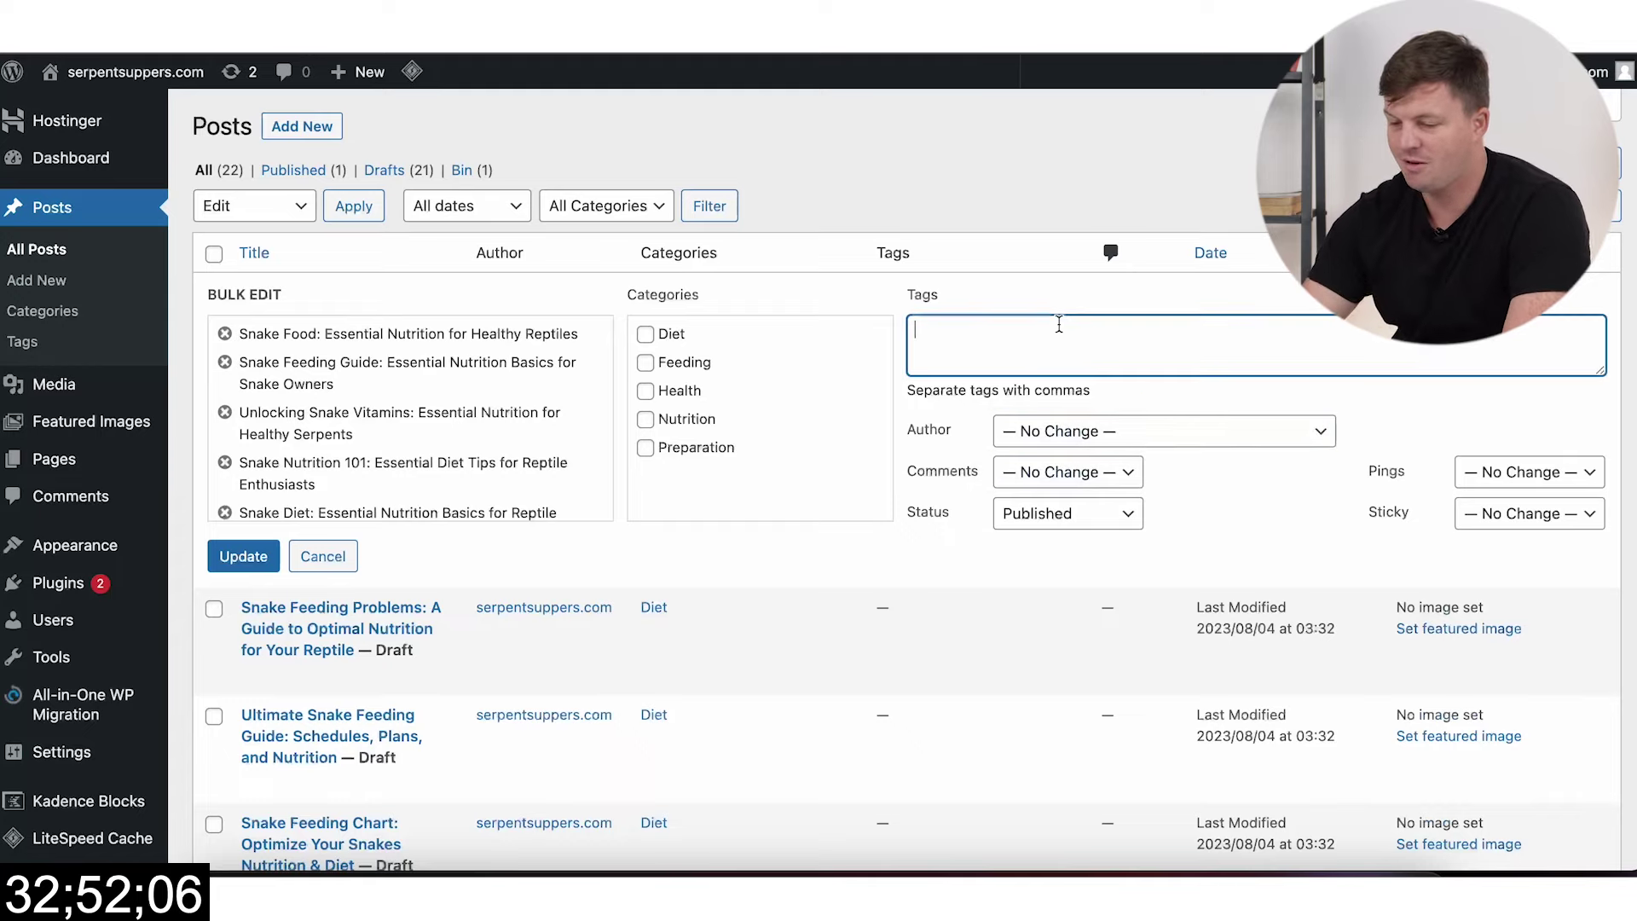
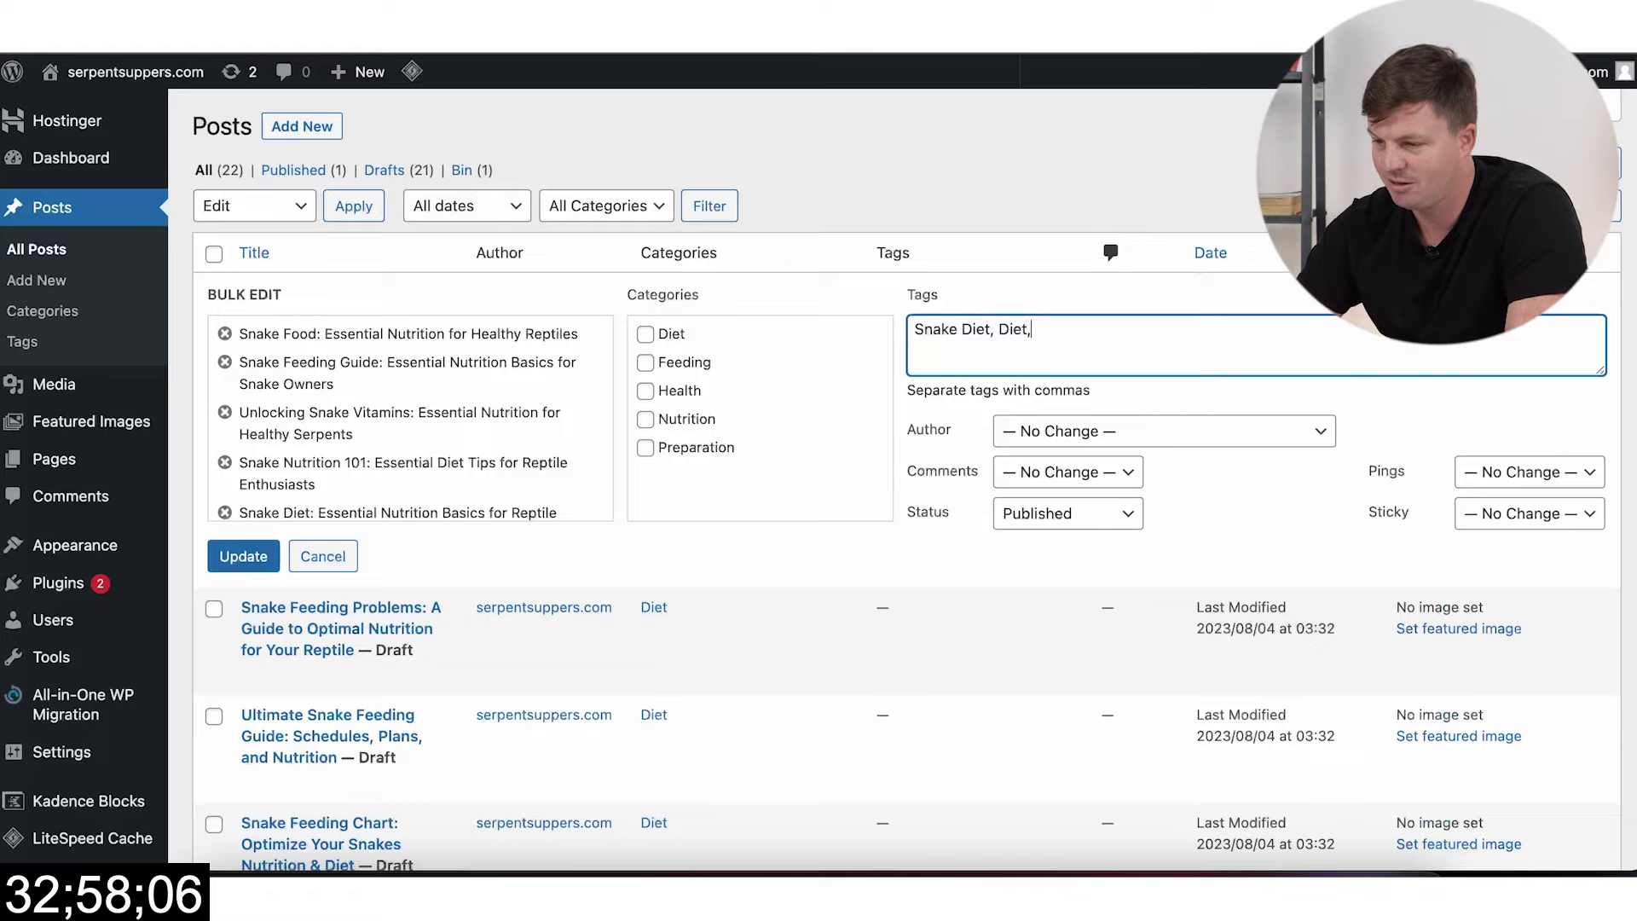
Step: Apply the tags Snake Diet and Diet and Published status to the nine posts, then review the list
click(264, 551)
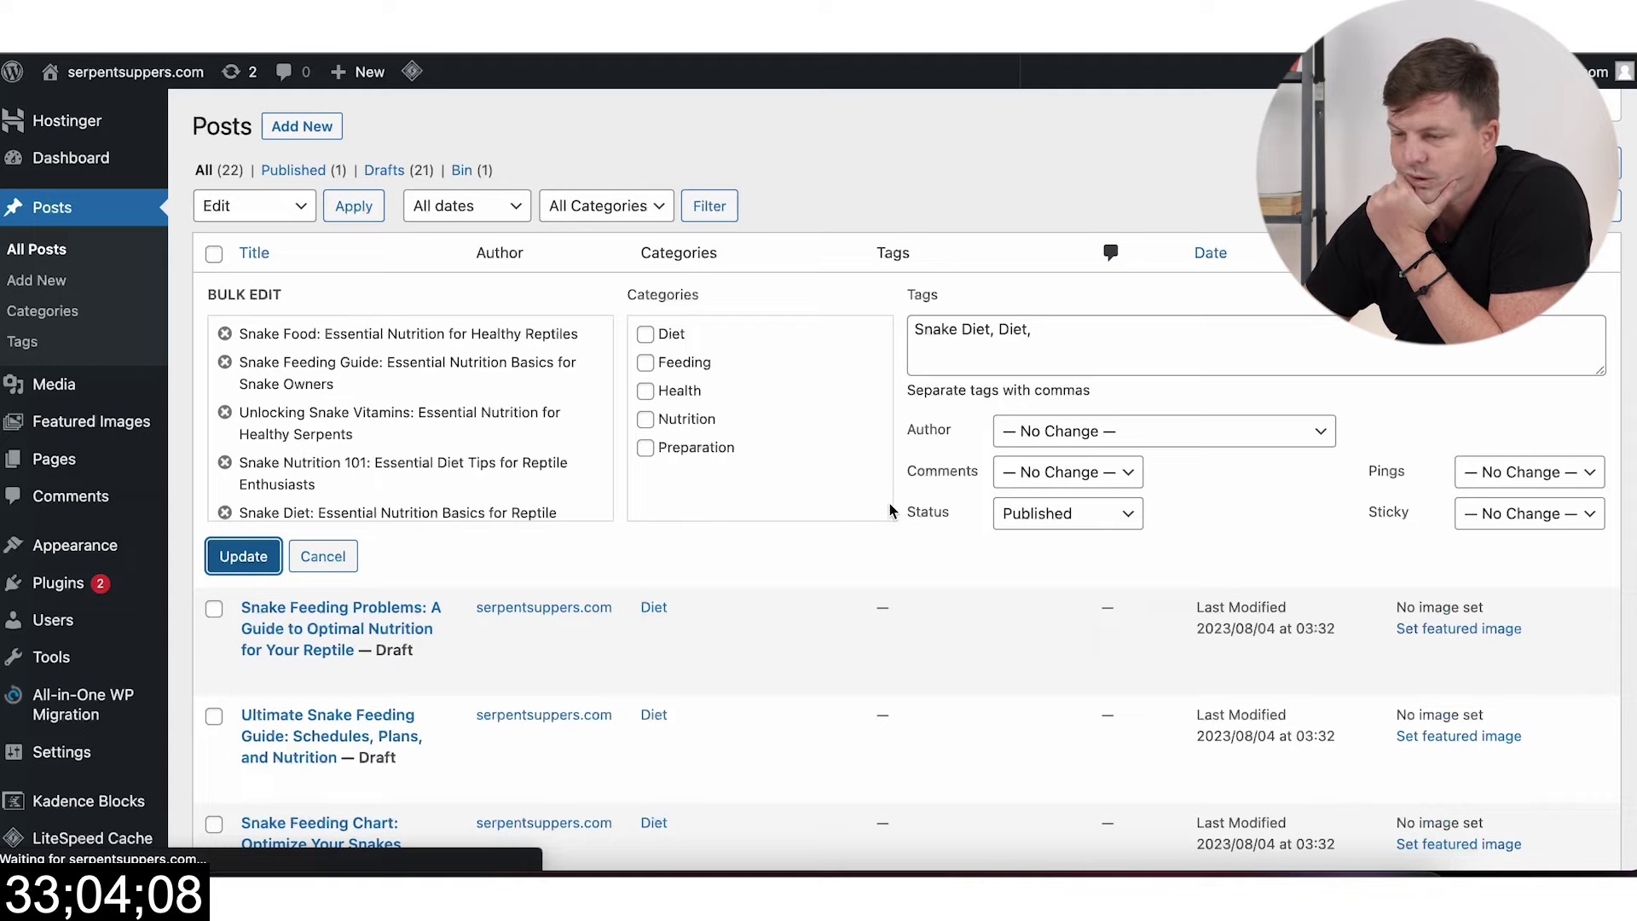
scroll(852, 563, down, 3)
scroll(842, 567, down, 15)
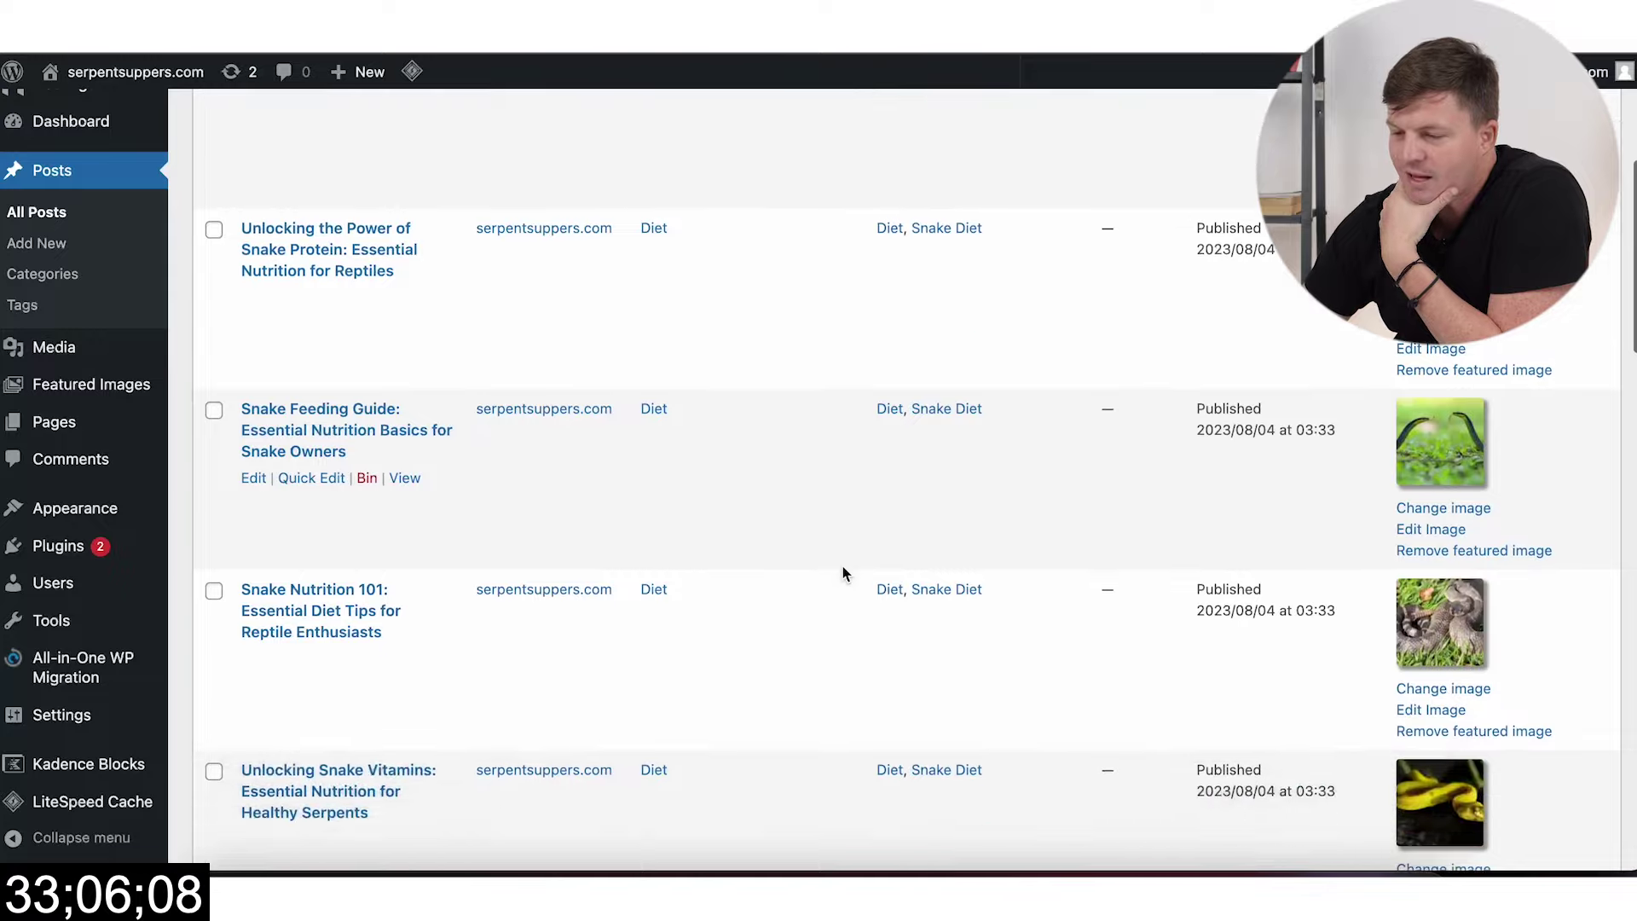
scroll(690, 394, up, 20)
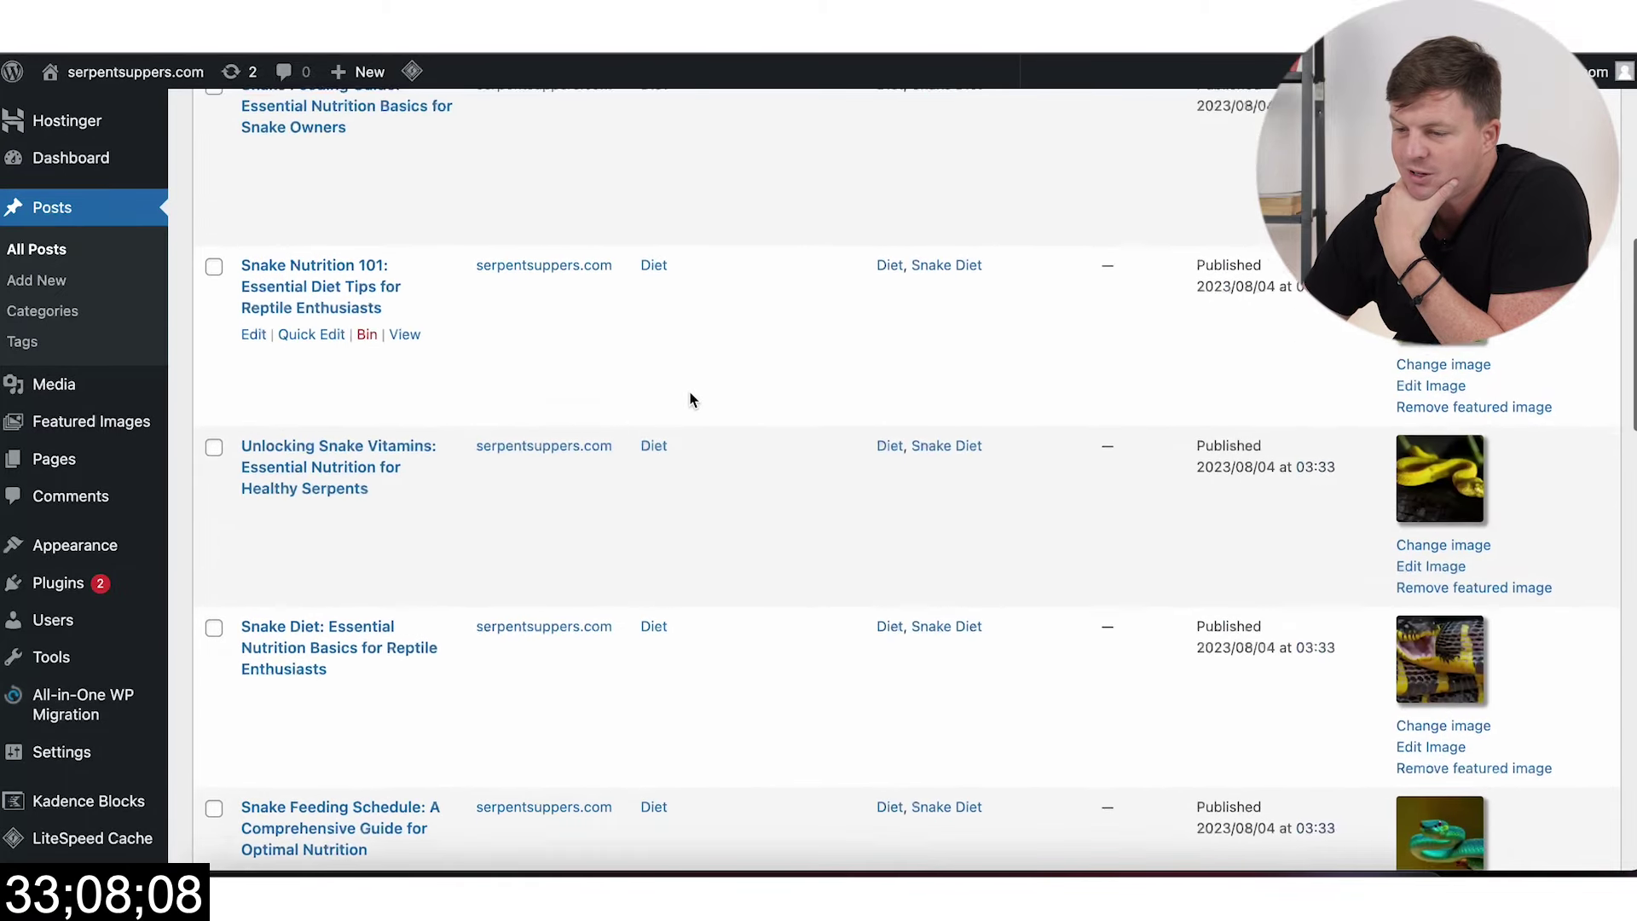
scroll(657, 484, down, 18)
scroll(657, 483, down, 1)
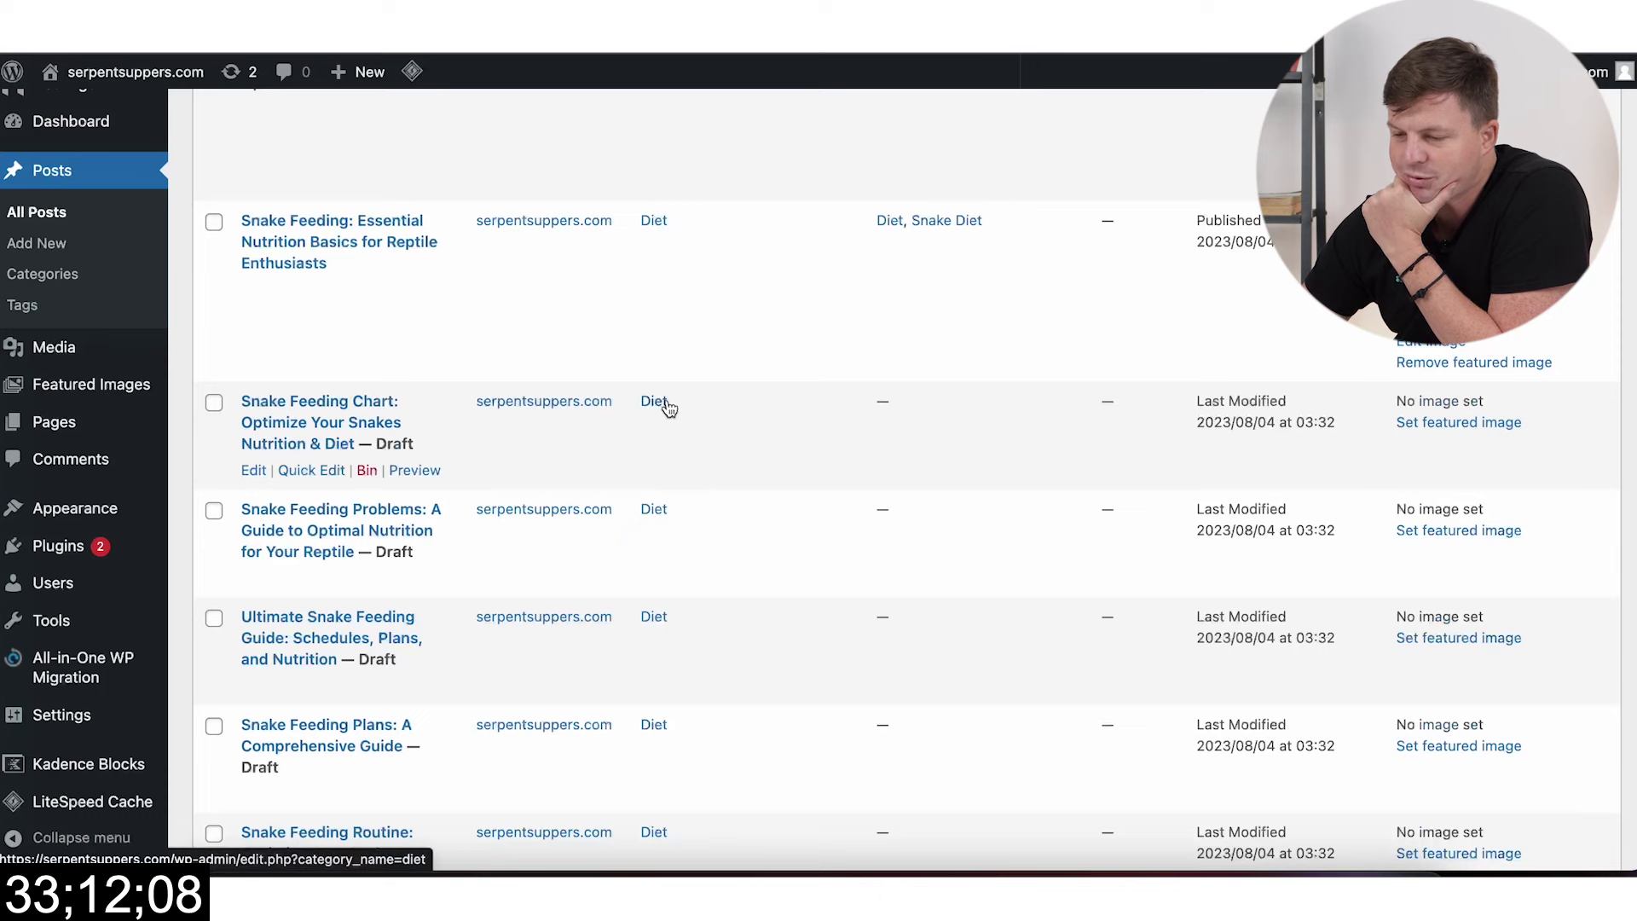
scroll(678, 408, down, 3)
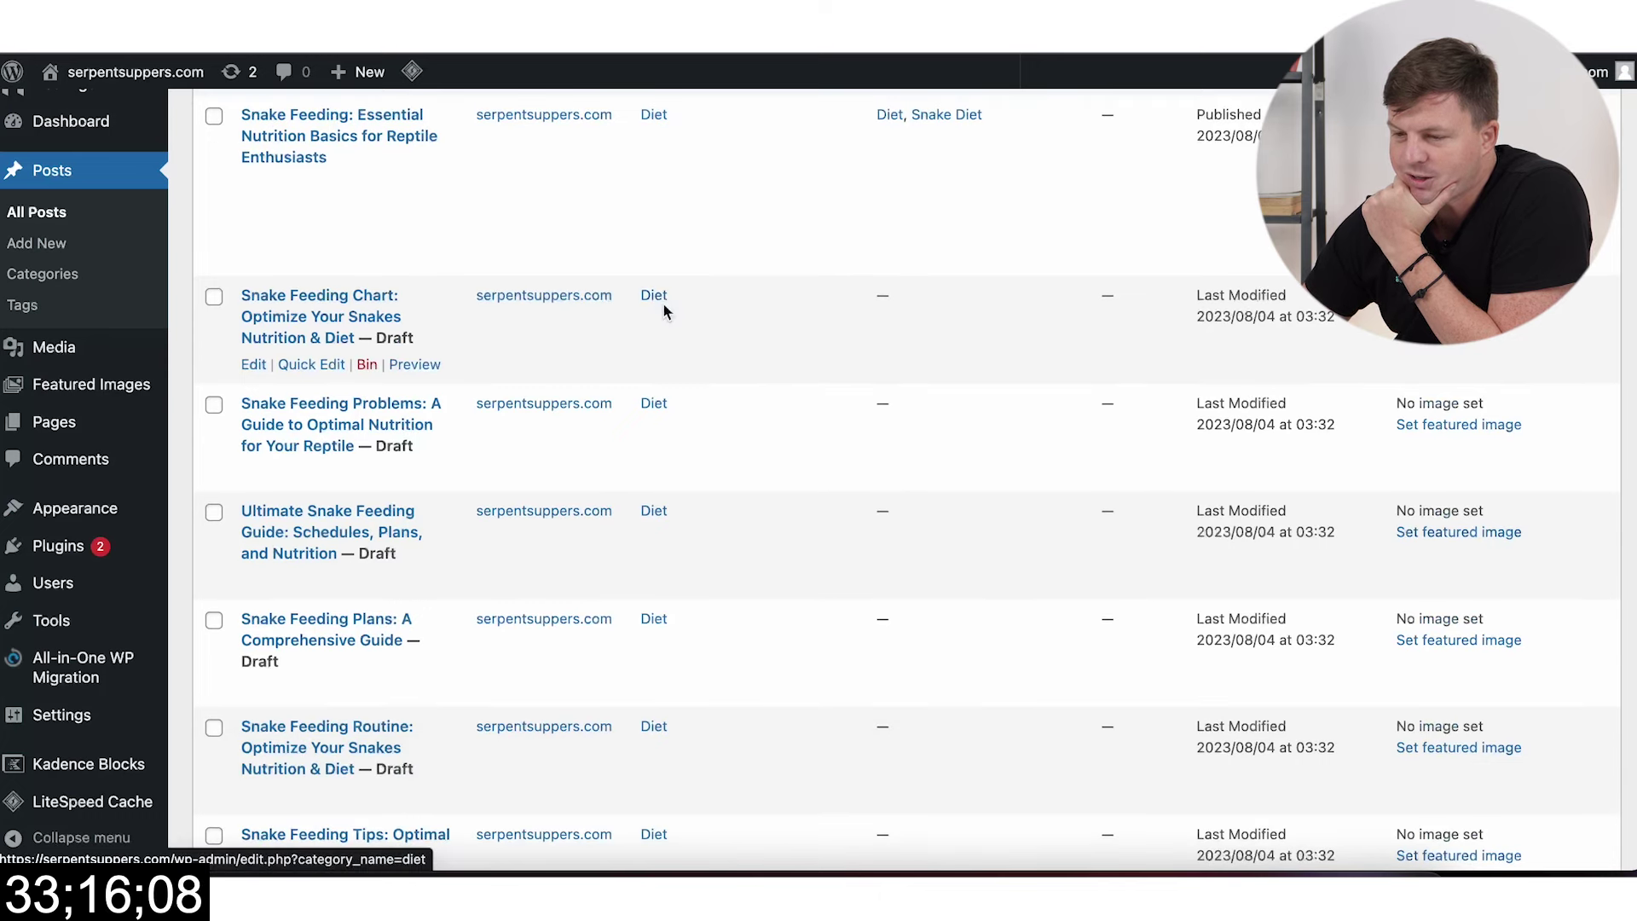
scroll(664, 304, up, 15)
scroll(664, 304, down, 10)
scroll(664, 306, down, 12)
scroll(577, 322, up, 7)
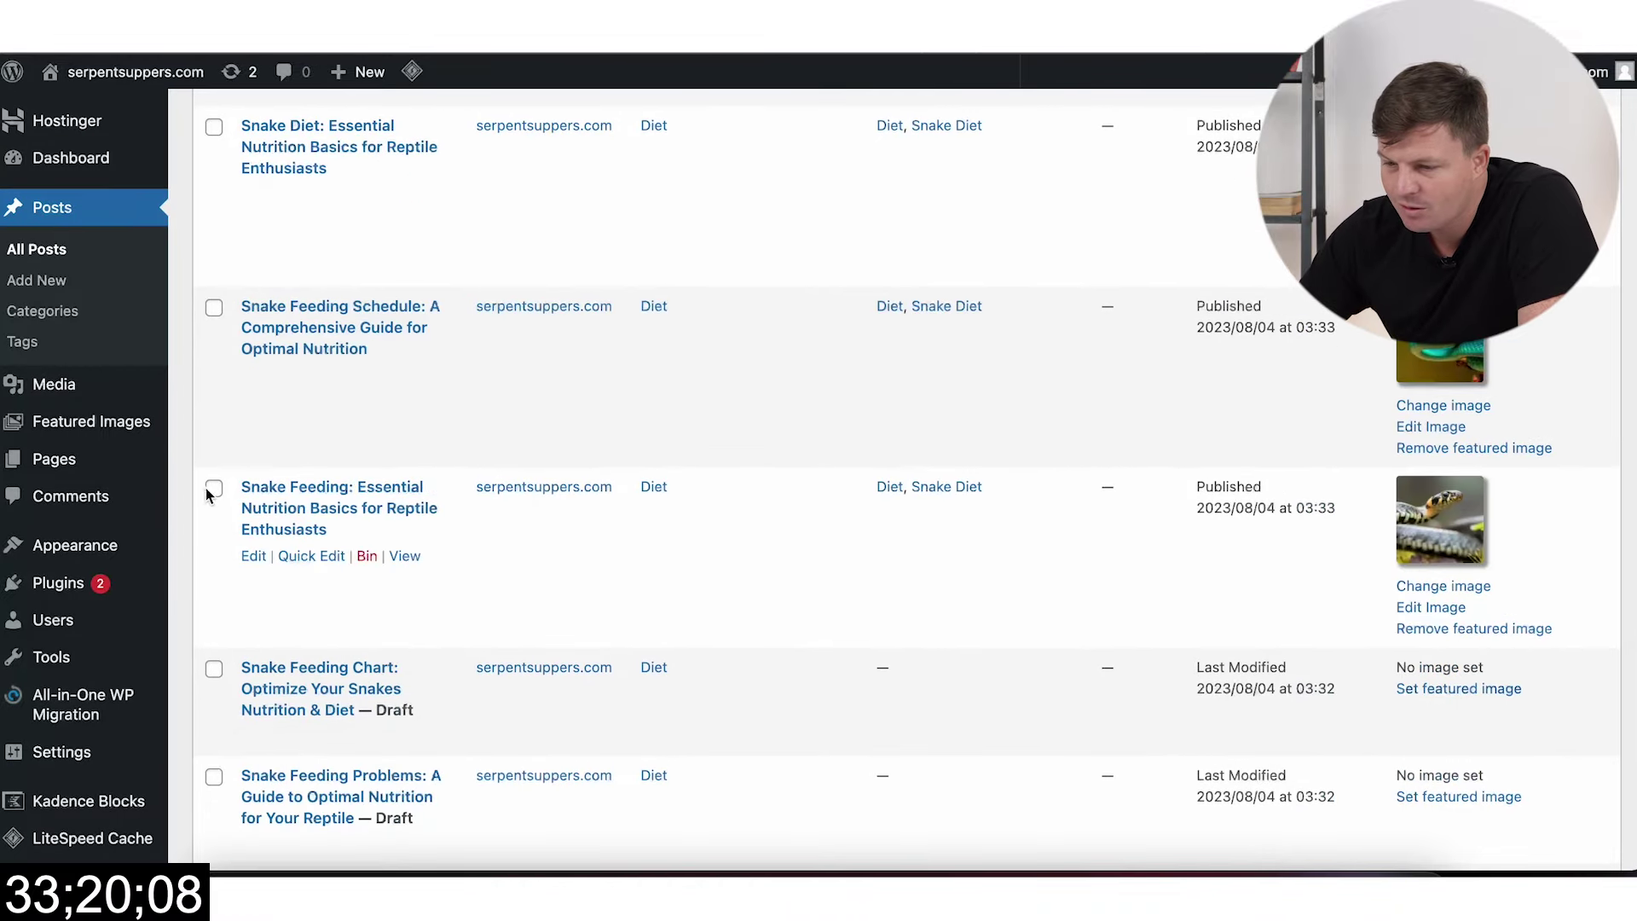
scroll(333, 410, up, 15)
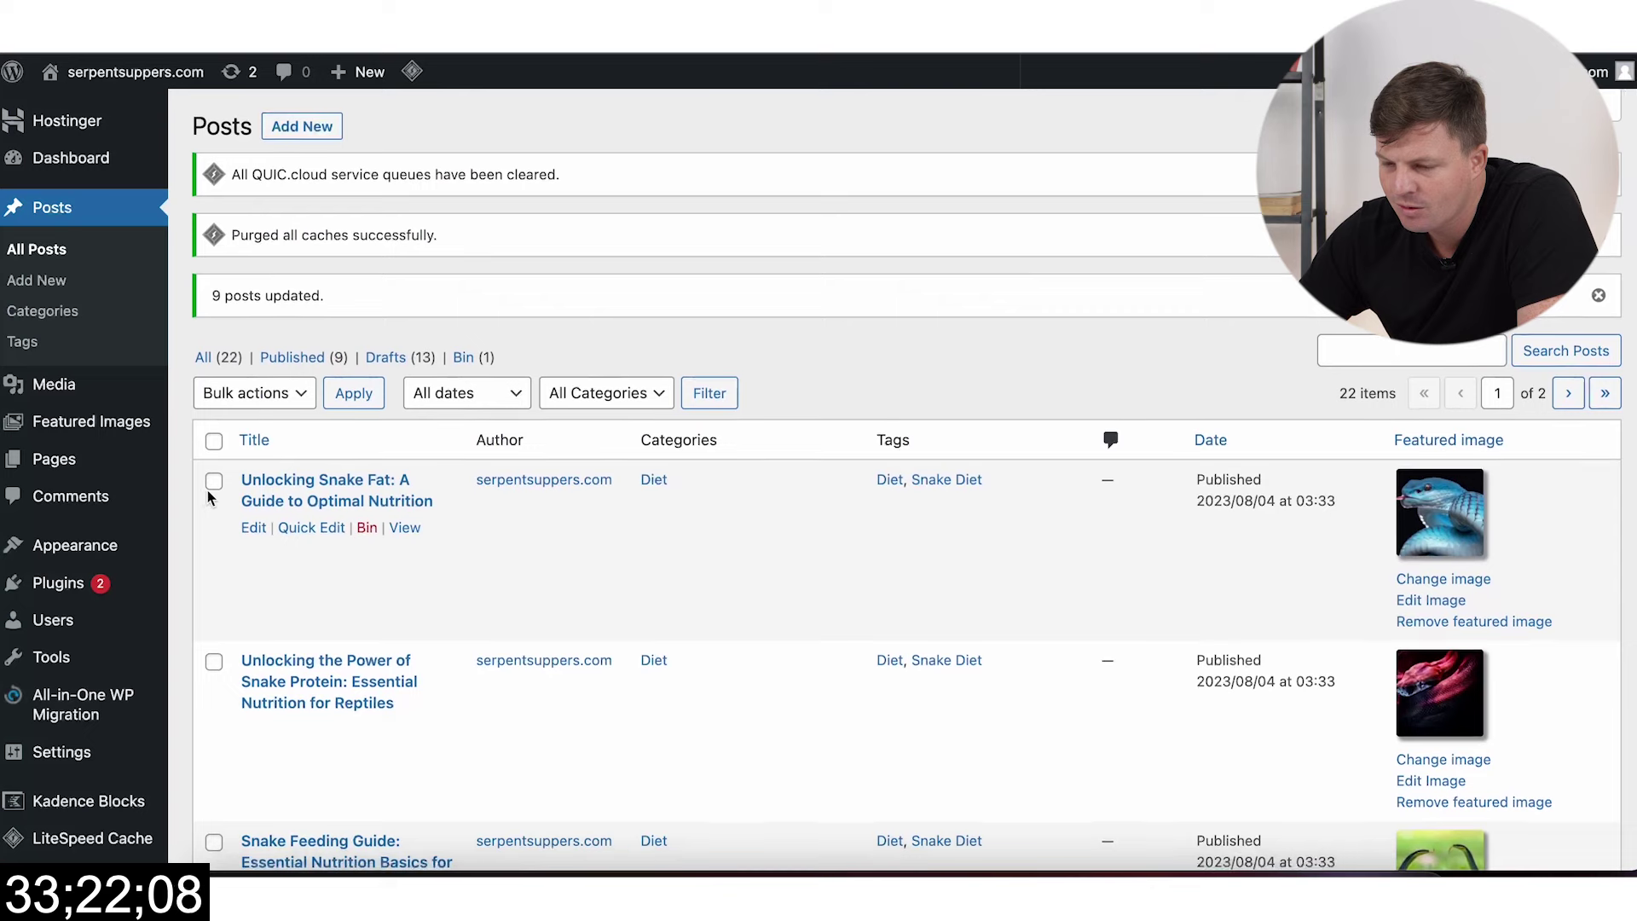
Step: Select the draft snake feeding posts, including Snake Feeding Chart, in the posts list
scroll(548, 420, down, 10)
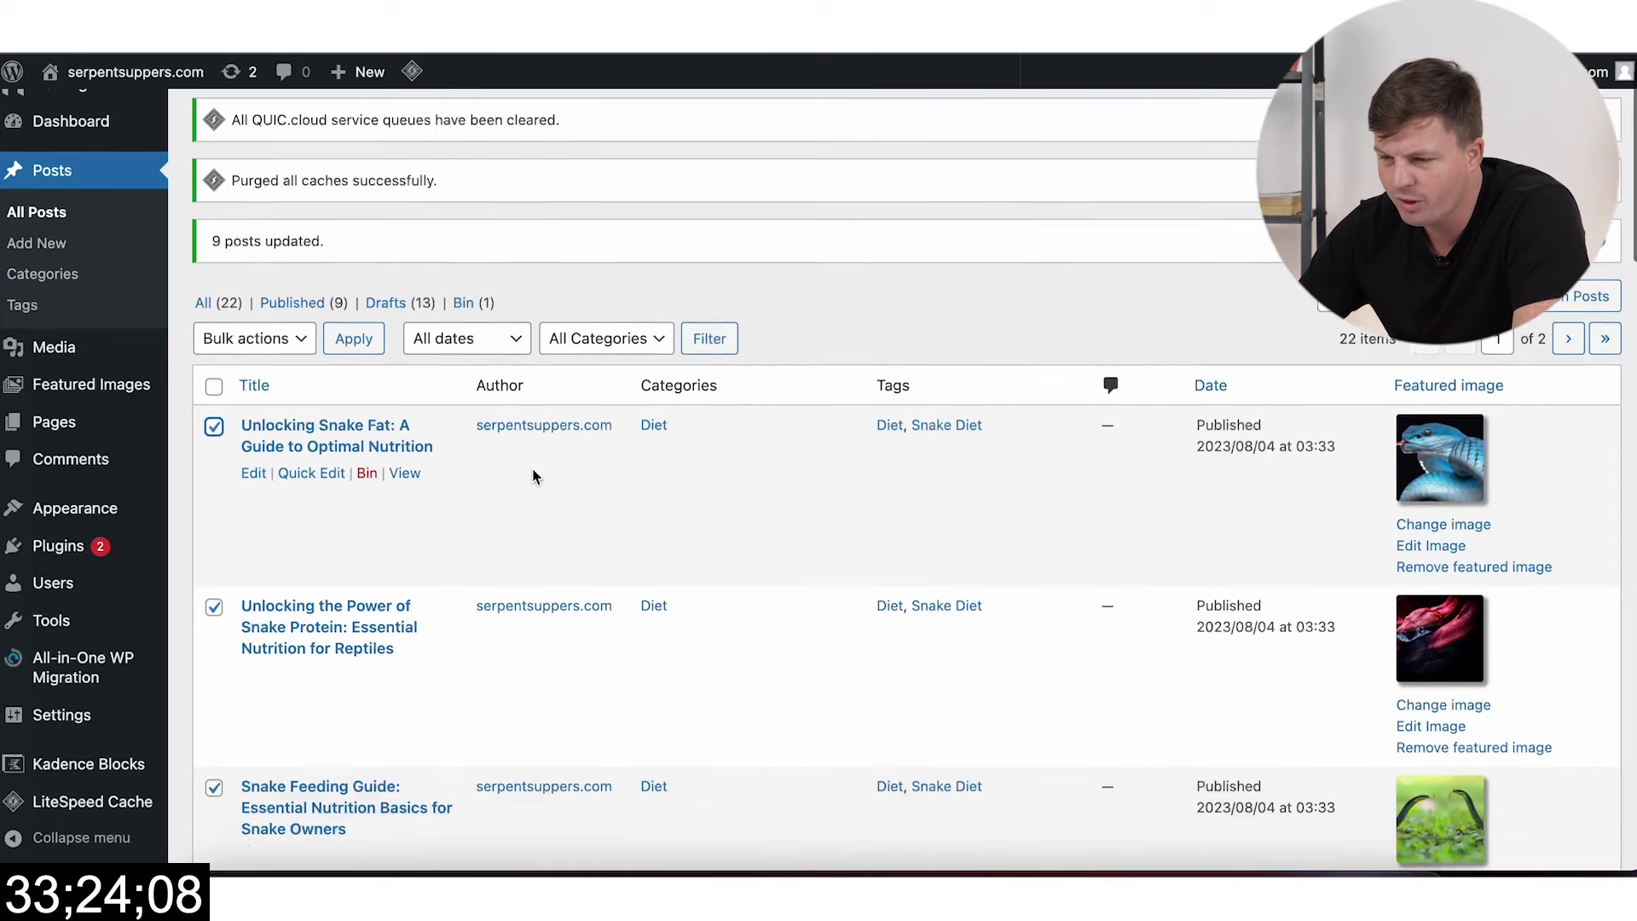
scroll(548, 421, down, 6)
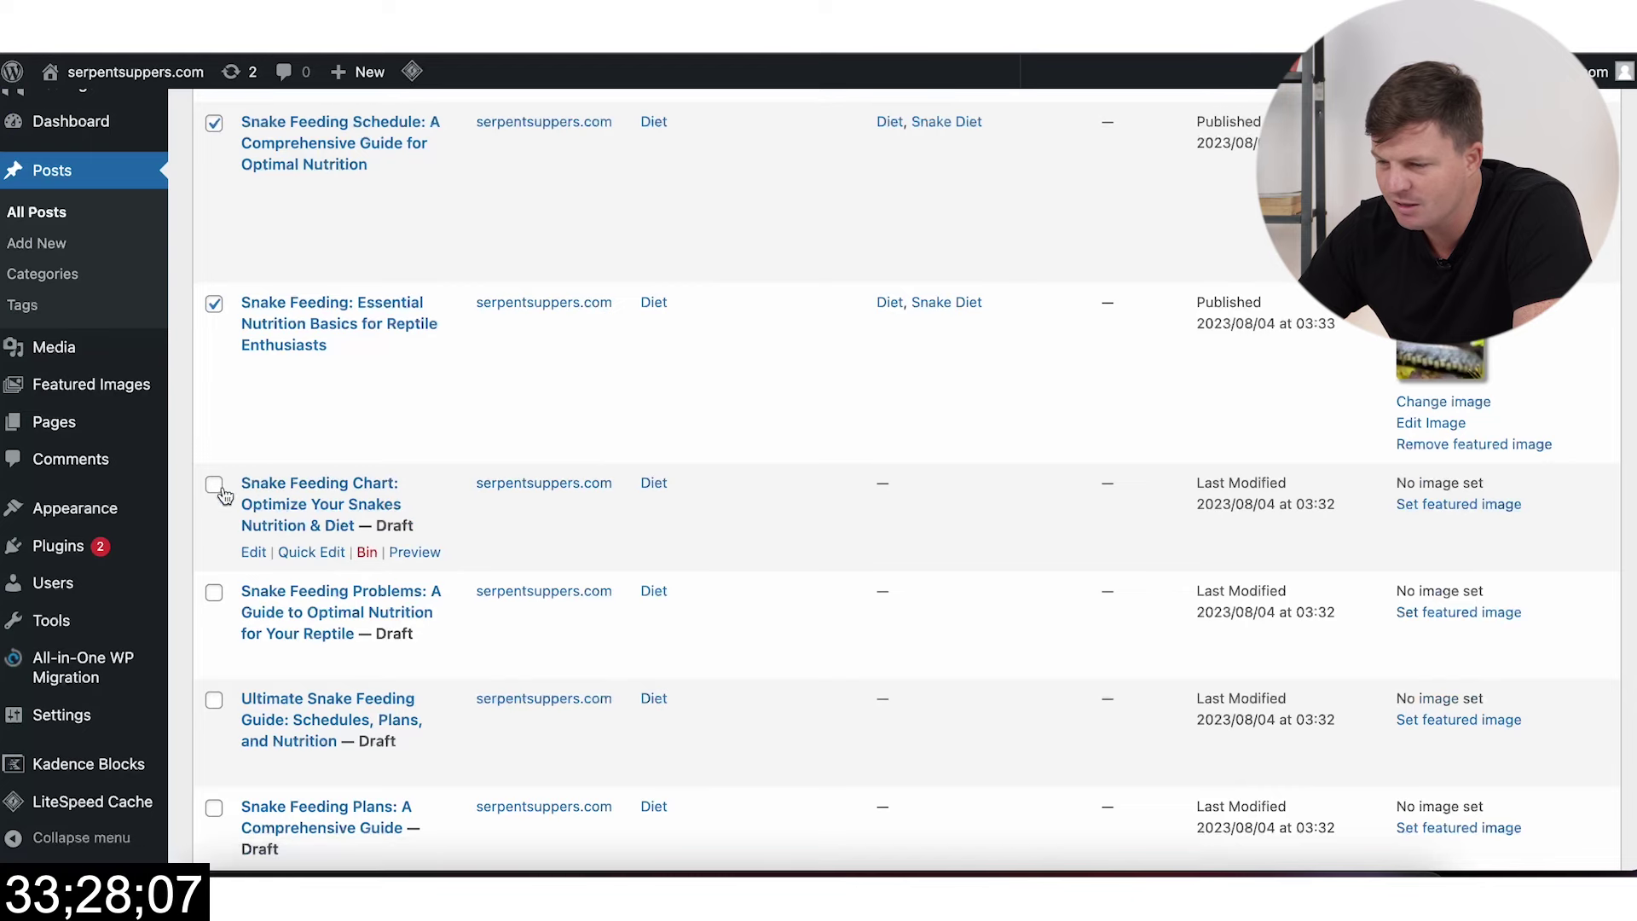
scroll(223, 494, down, 3)
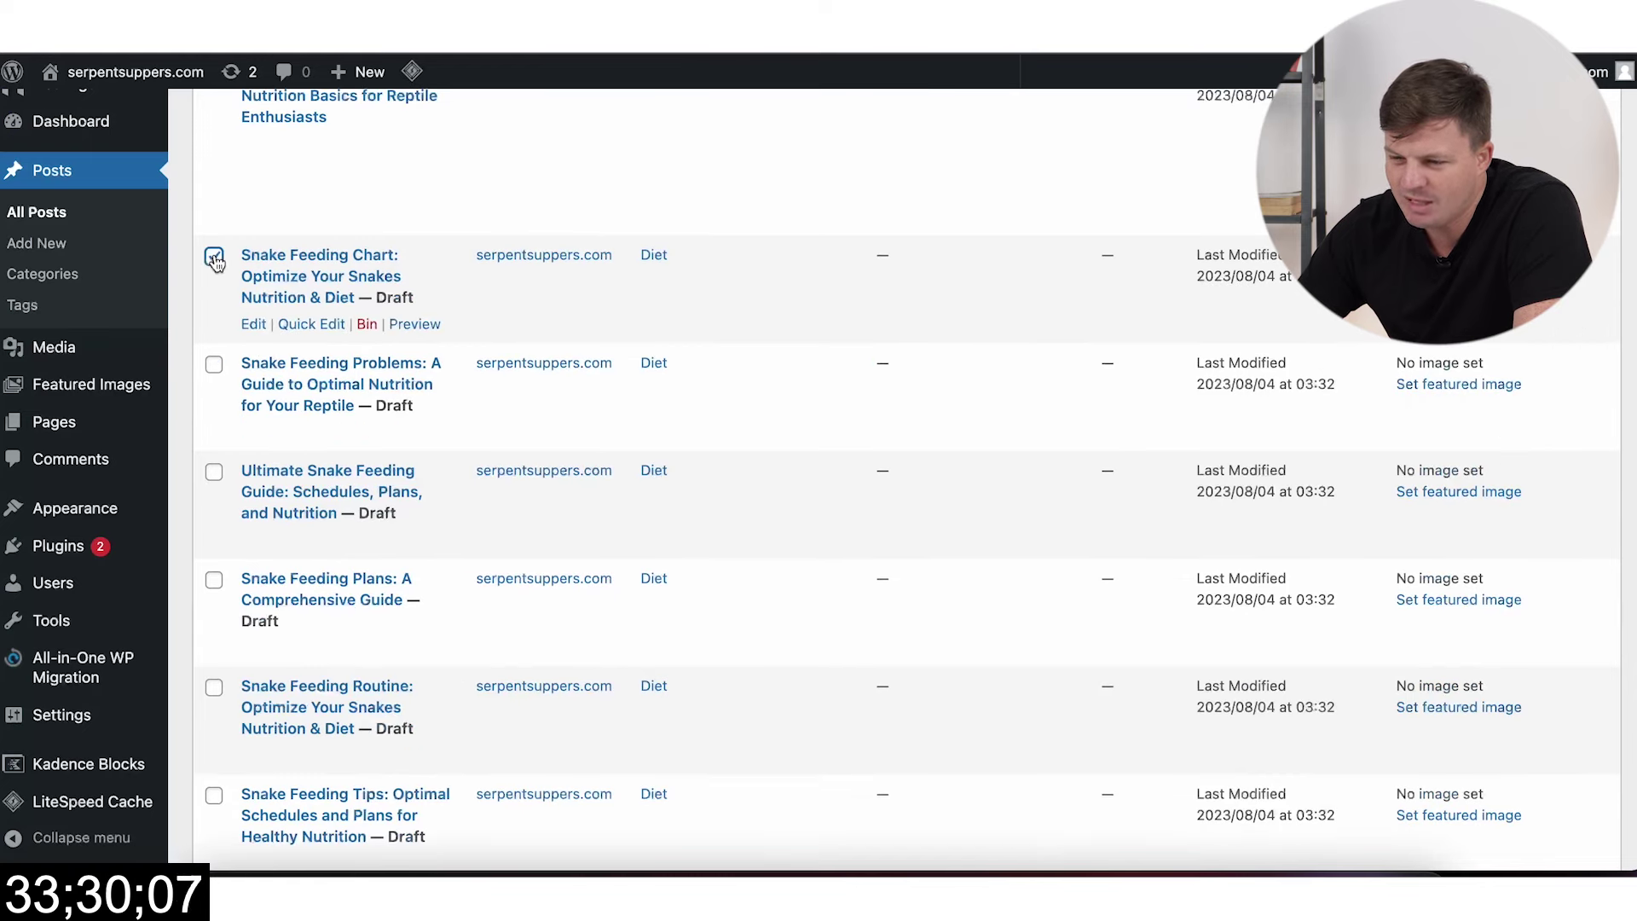
scroll(252, 262, up, 20)
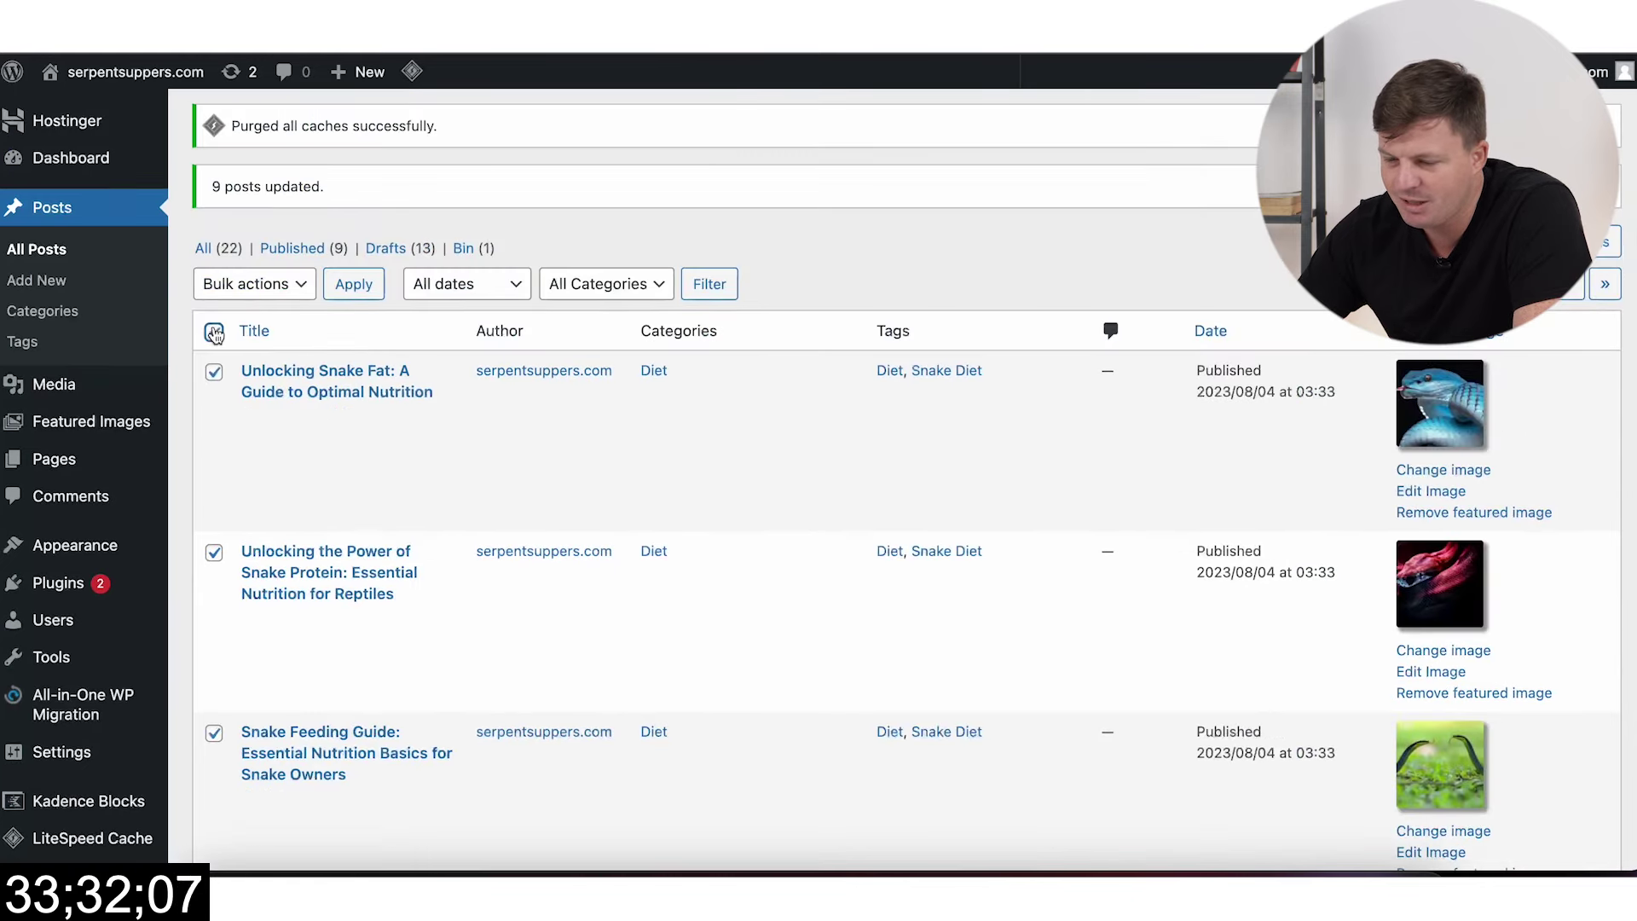
scroll(389, 568, down, 15)
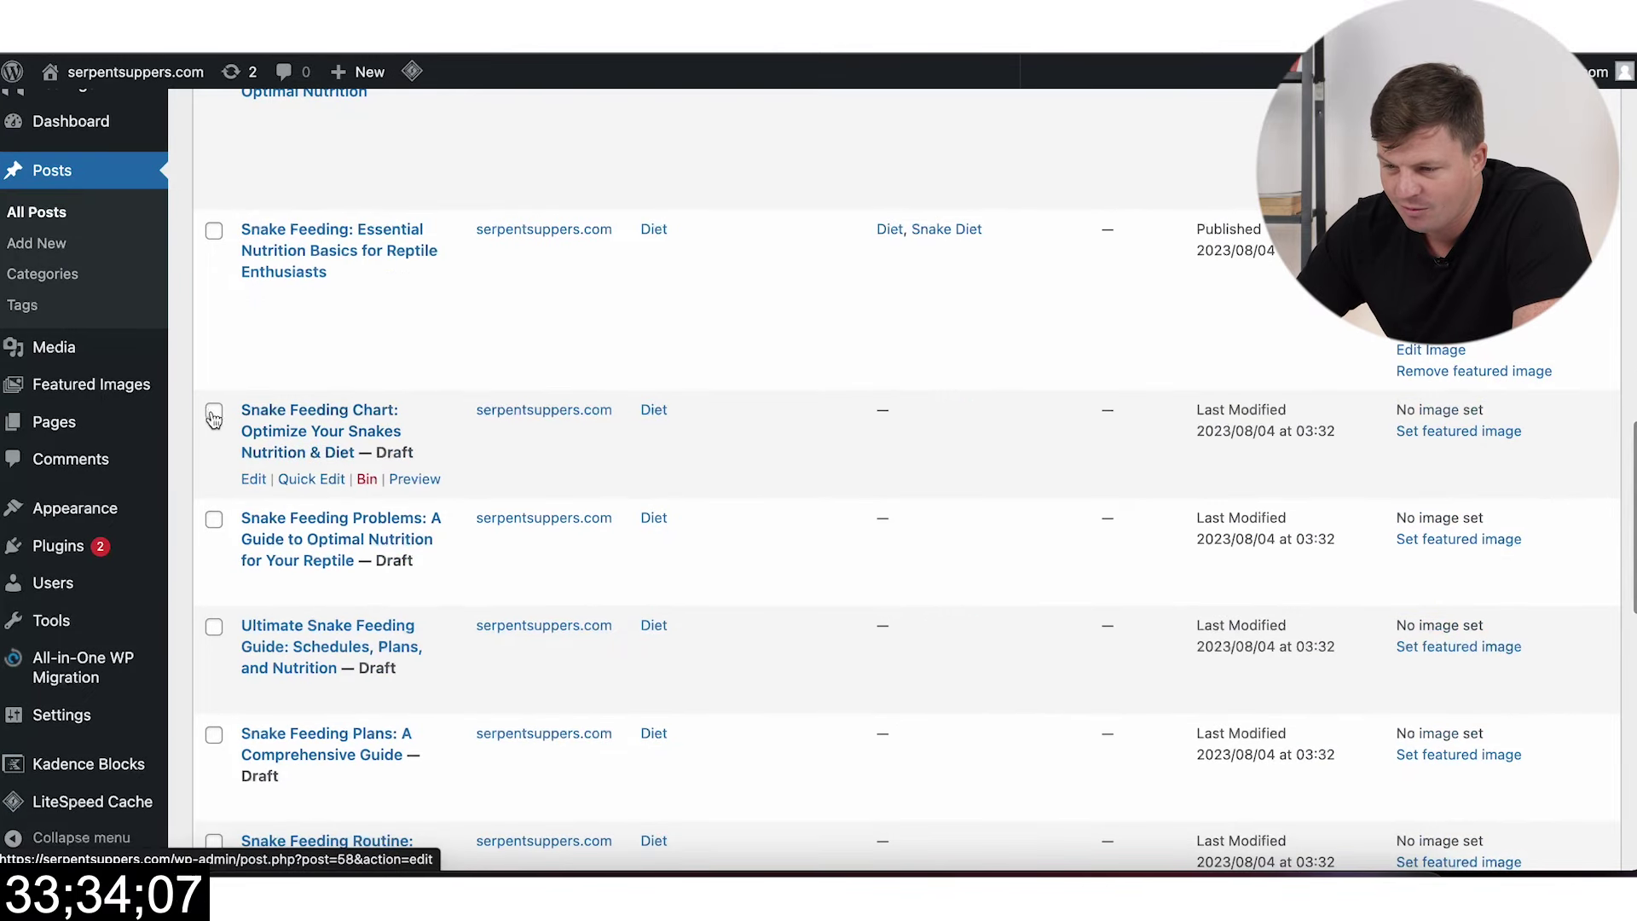
click(213, 418)
scroll(213, 631, down, 10)
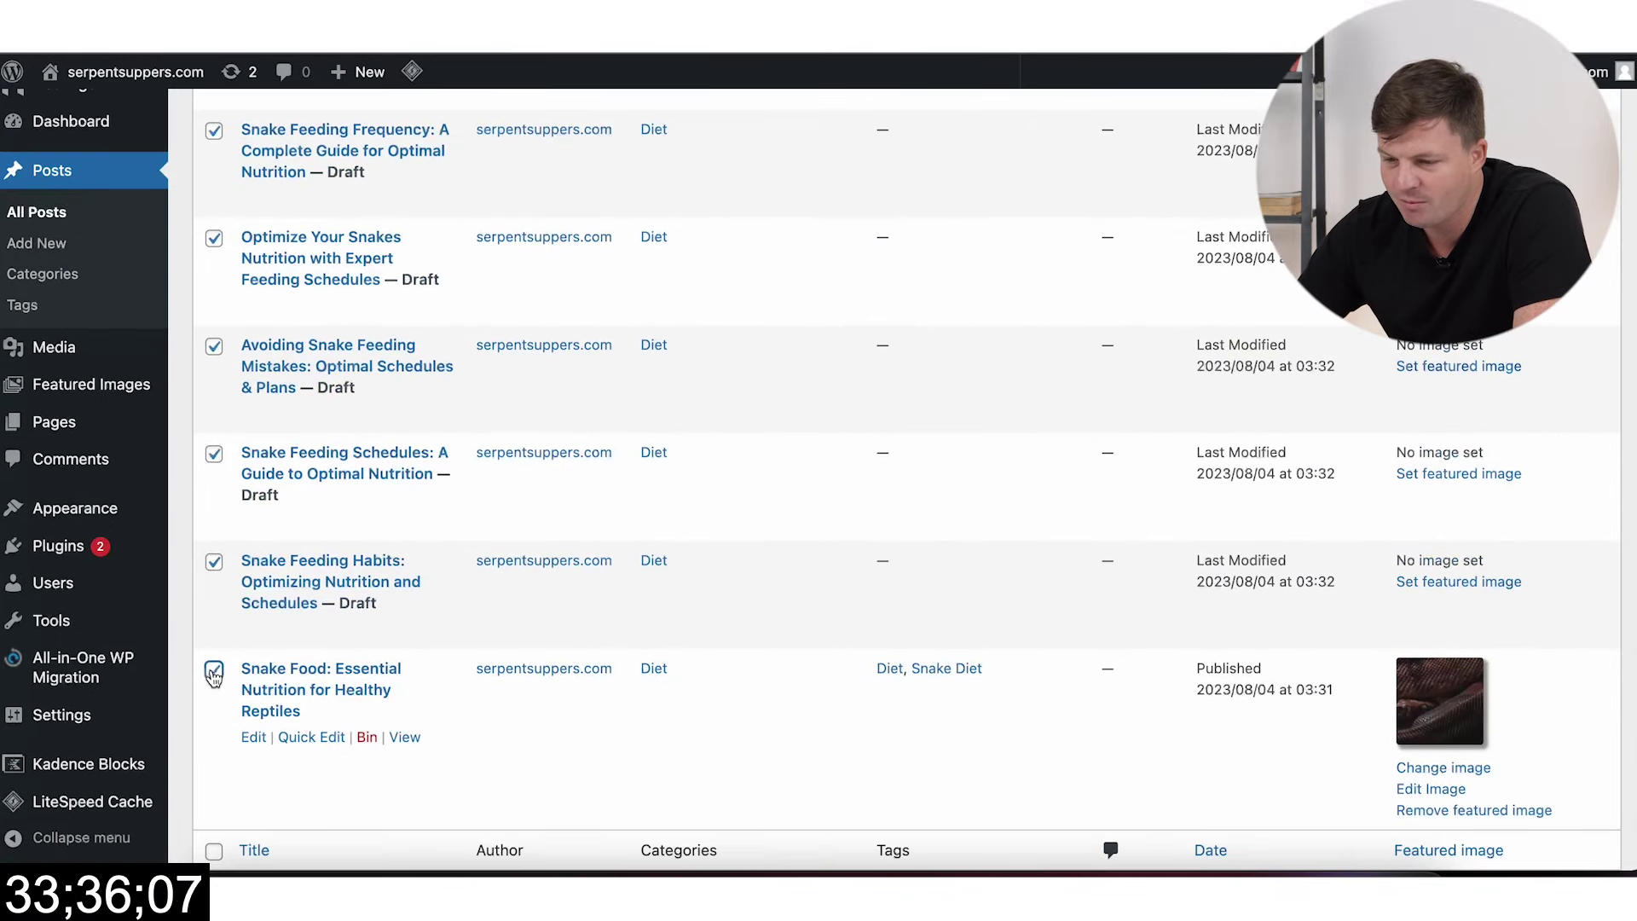
scroll(596, 486, up, 8)
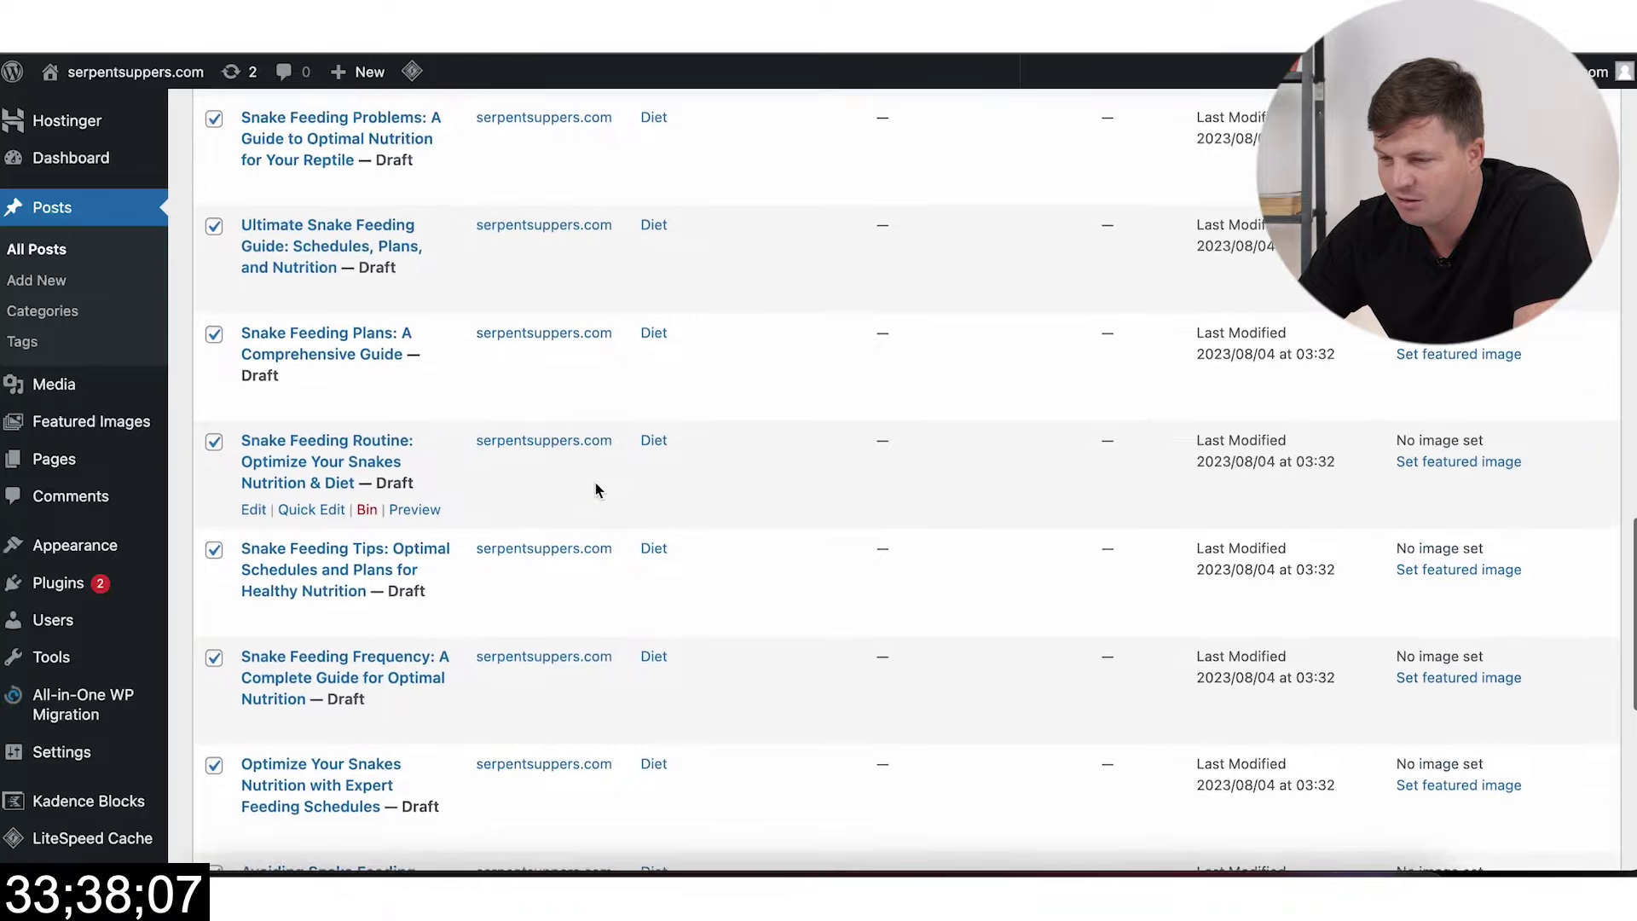
scroll(596, 484, up, 3)
scroll(742, 499, down, 1)
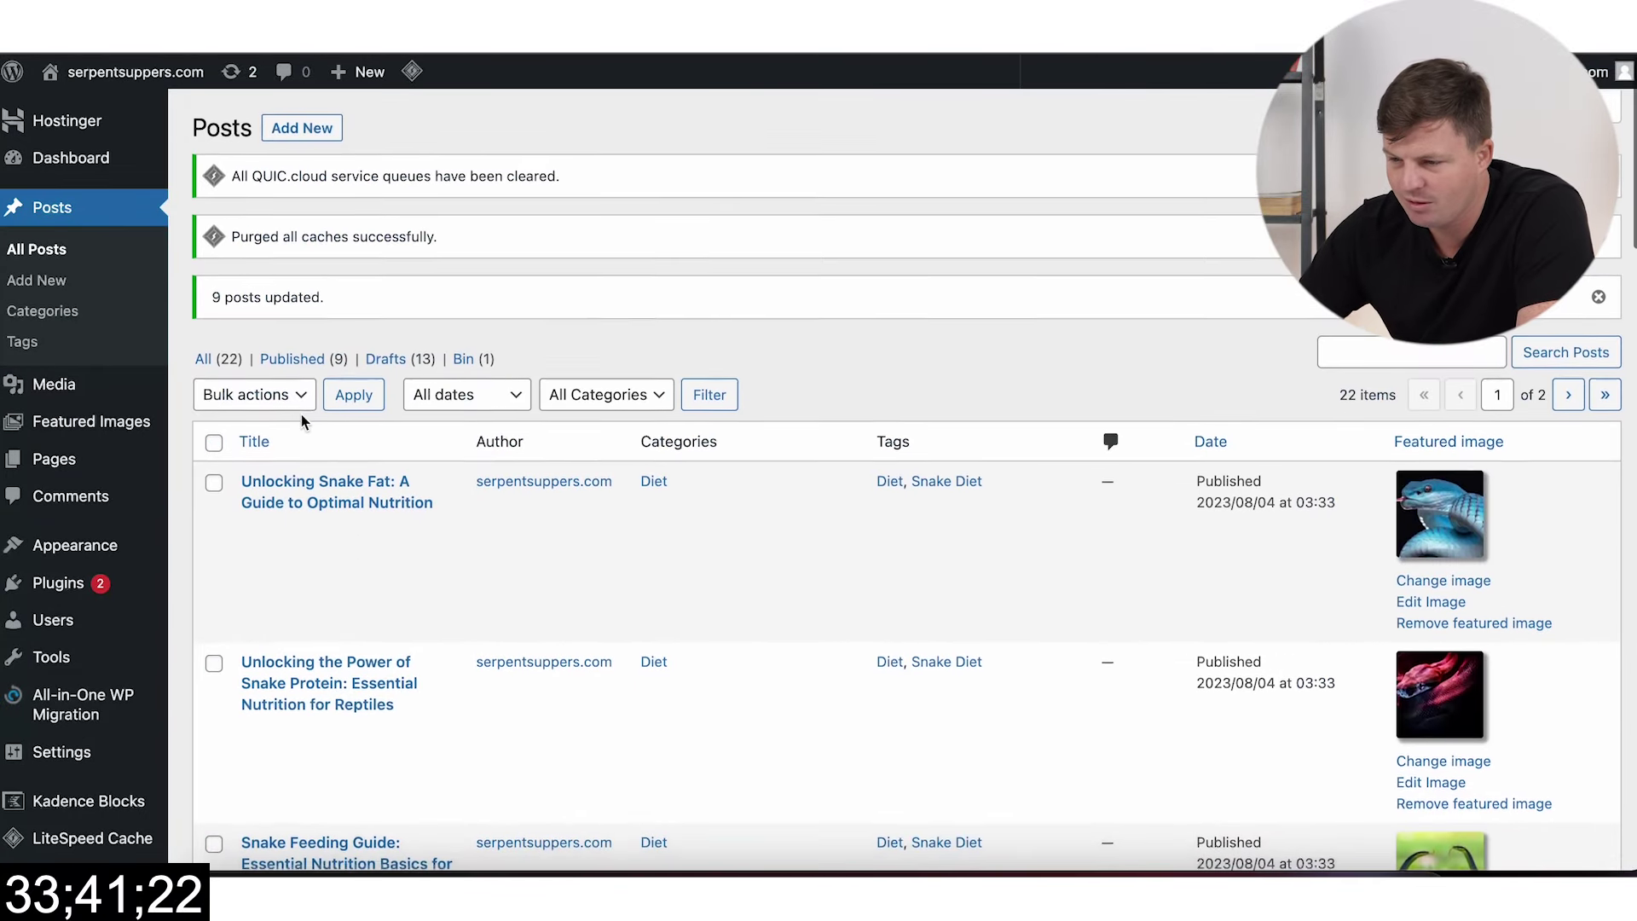
Step: Bulk edit the twelve selected drafts to add the Feeding category
click(289, 397)
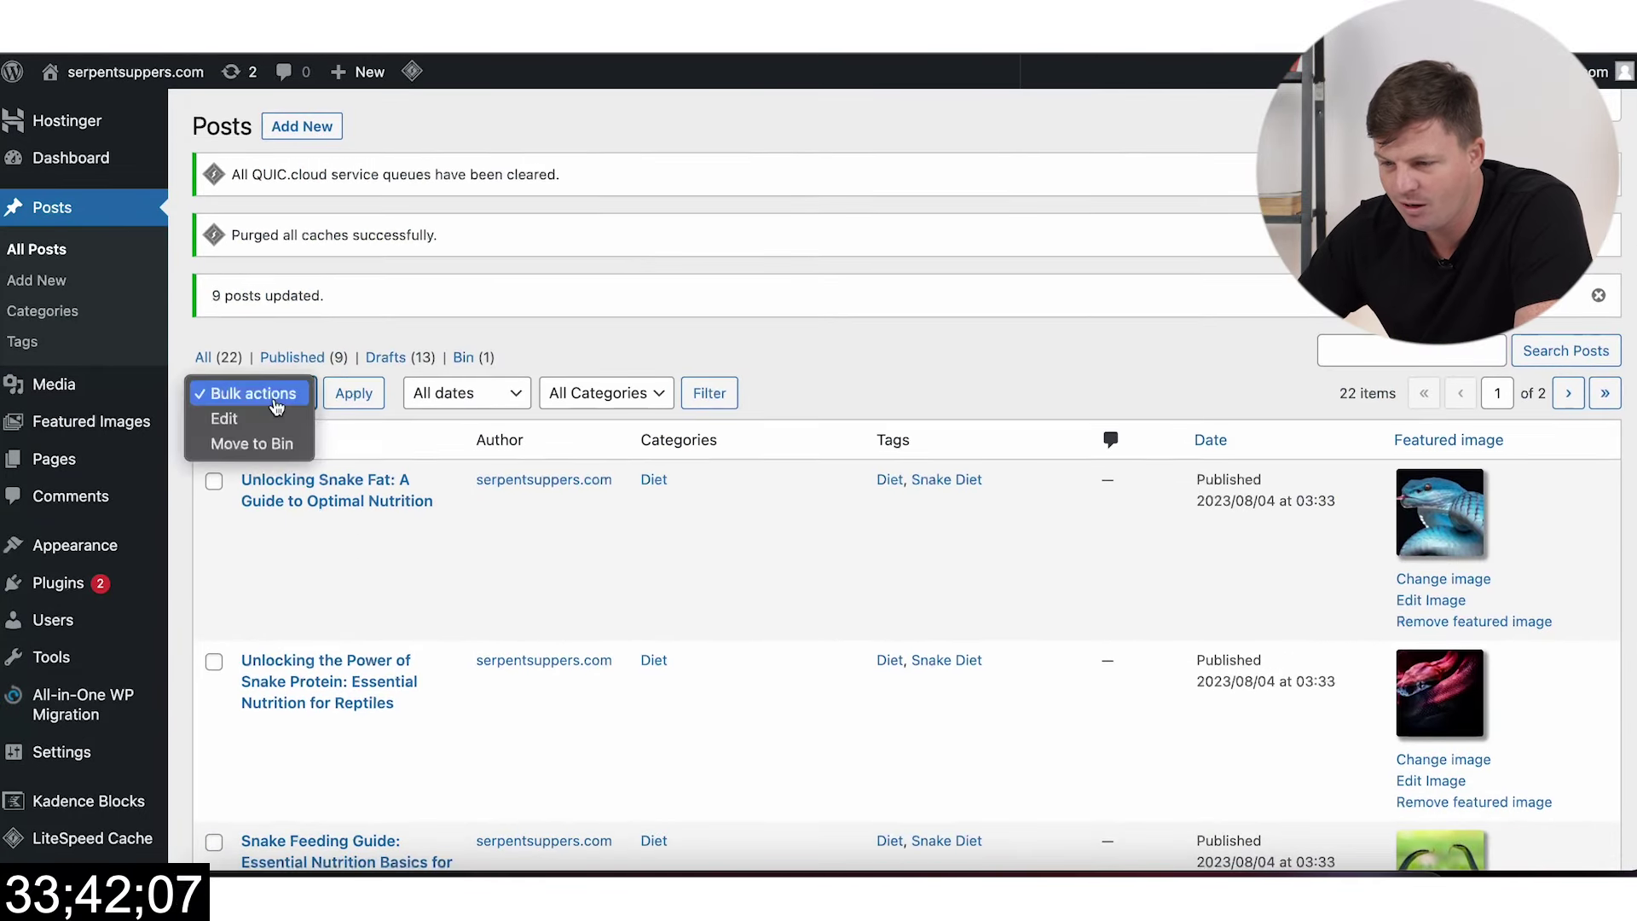
click(273, 431)
click(352, 392)
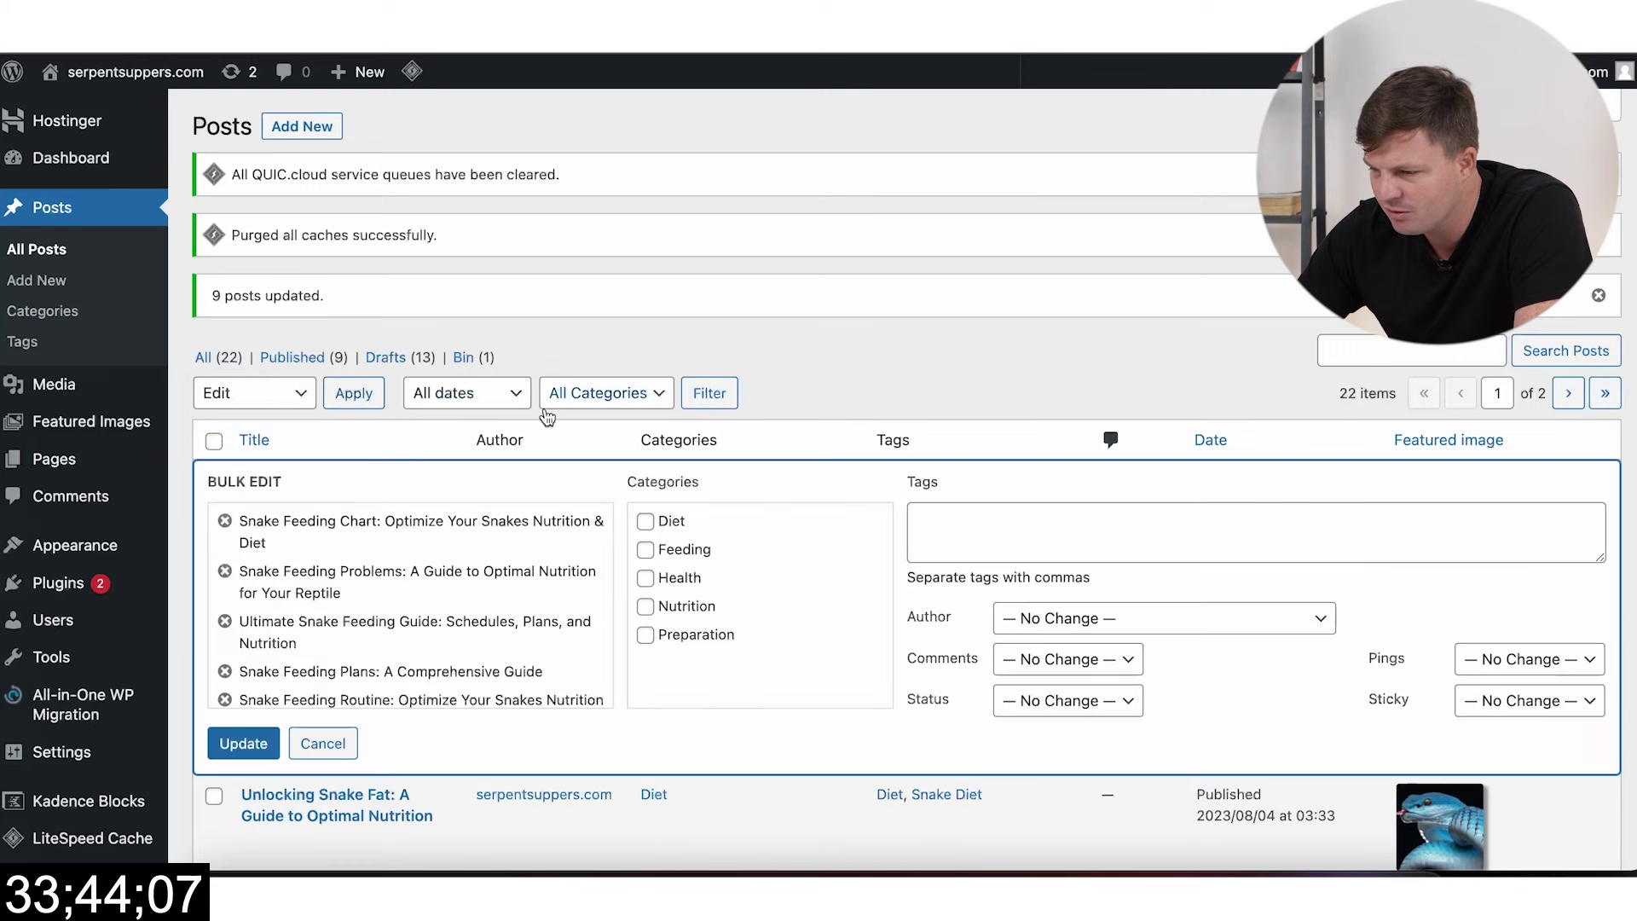
scroll(648, 504, down, 2)
click(647, 419)
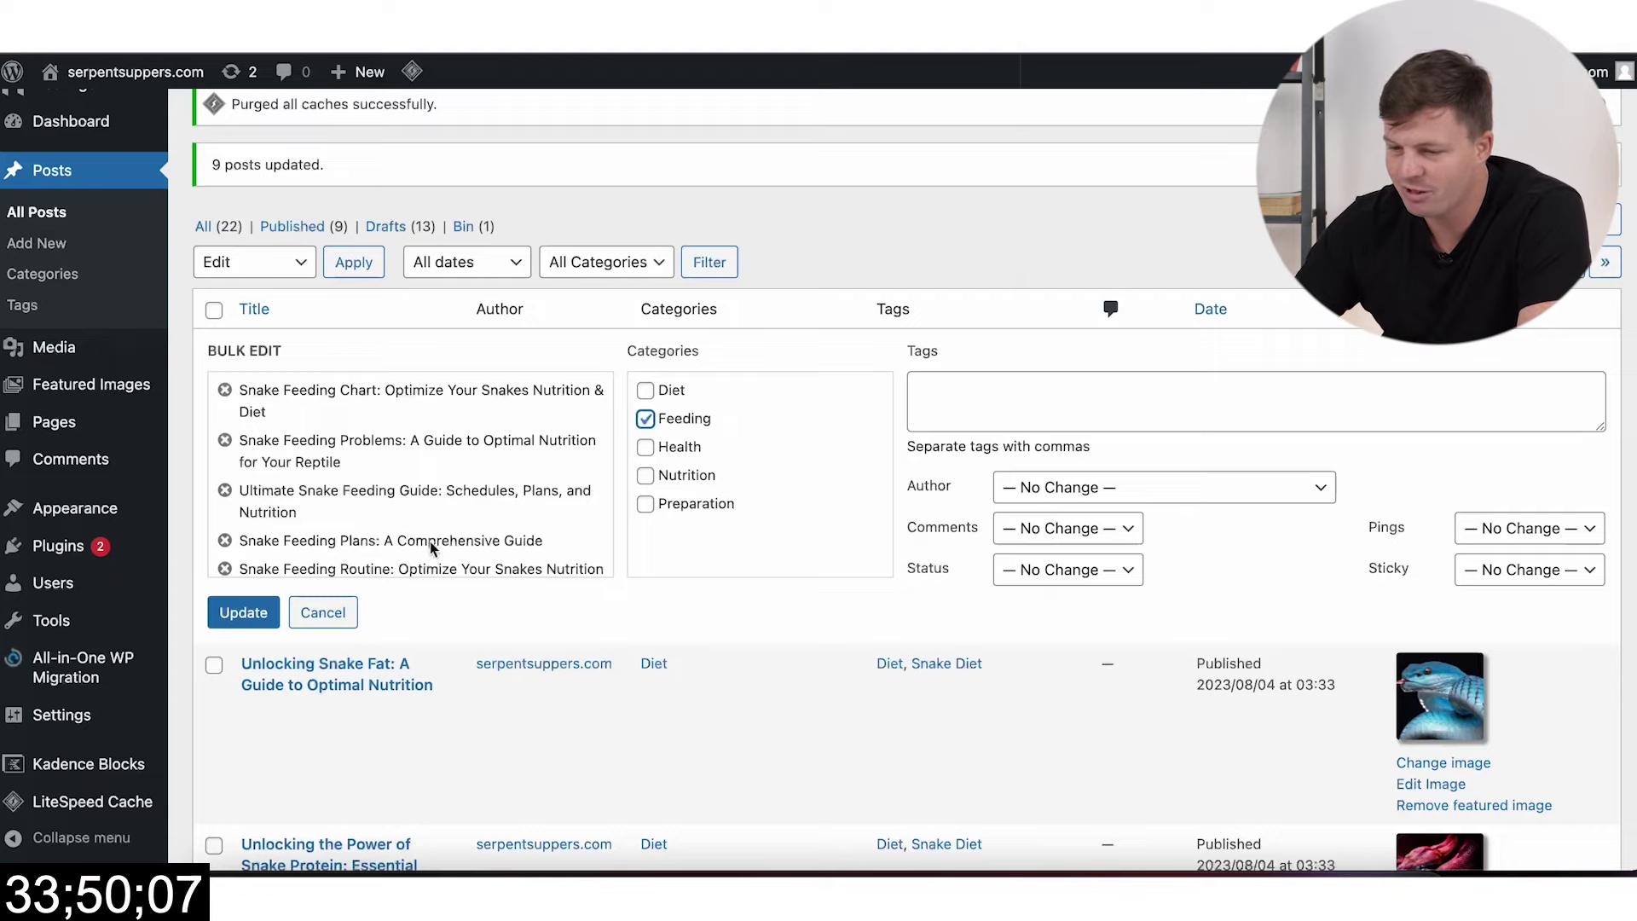
click(240, 617)
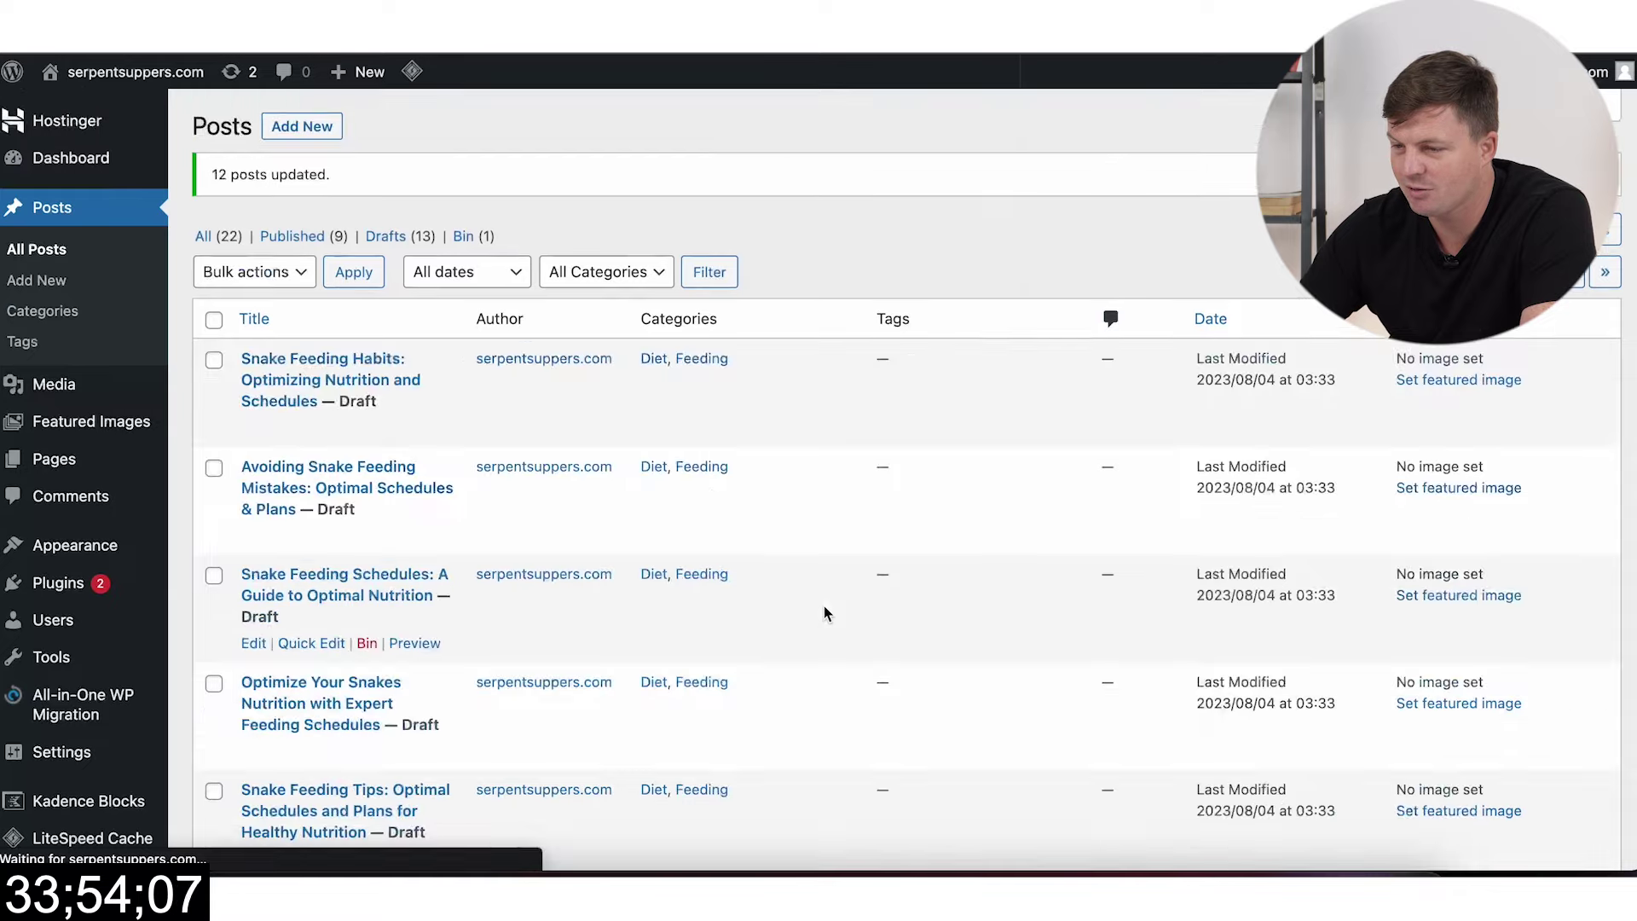
scroll(778, 665, down, 3)
scroll(777, 678, down, 7)
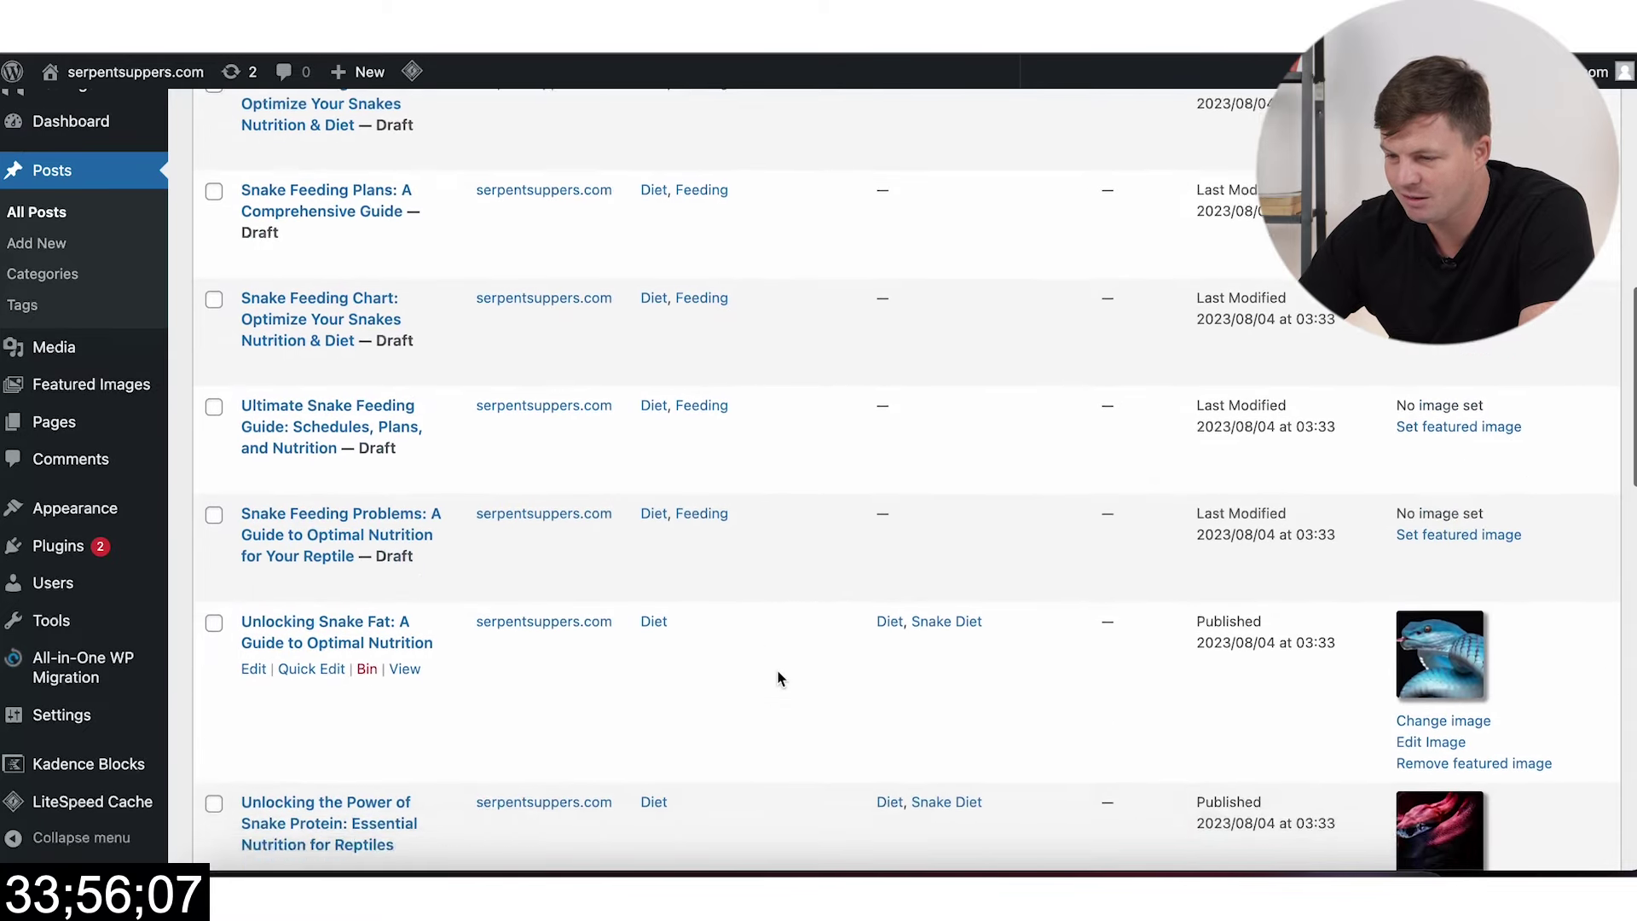
scroll(548, 657, up, 2)
scroll(573, 607, up, 9)
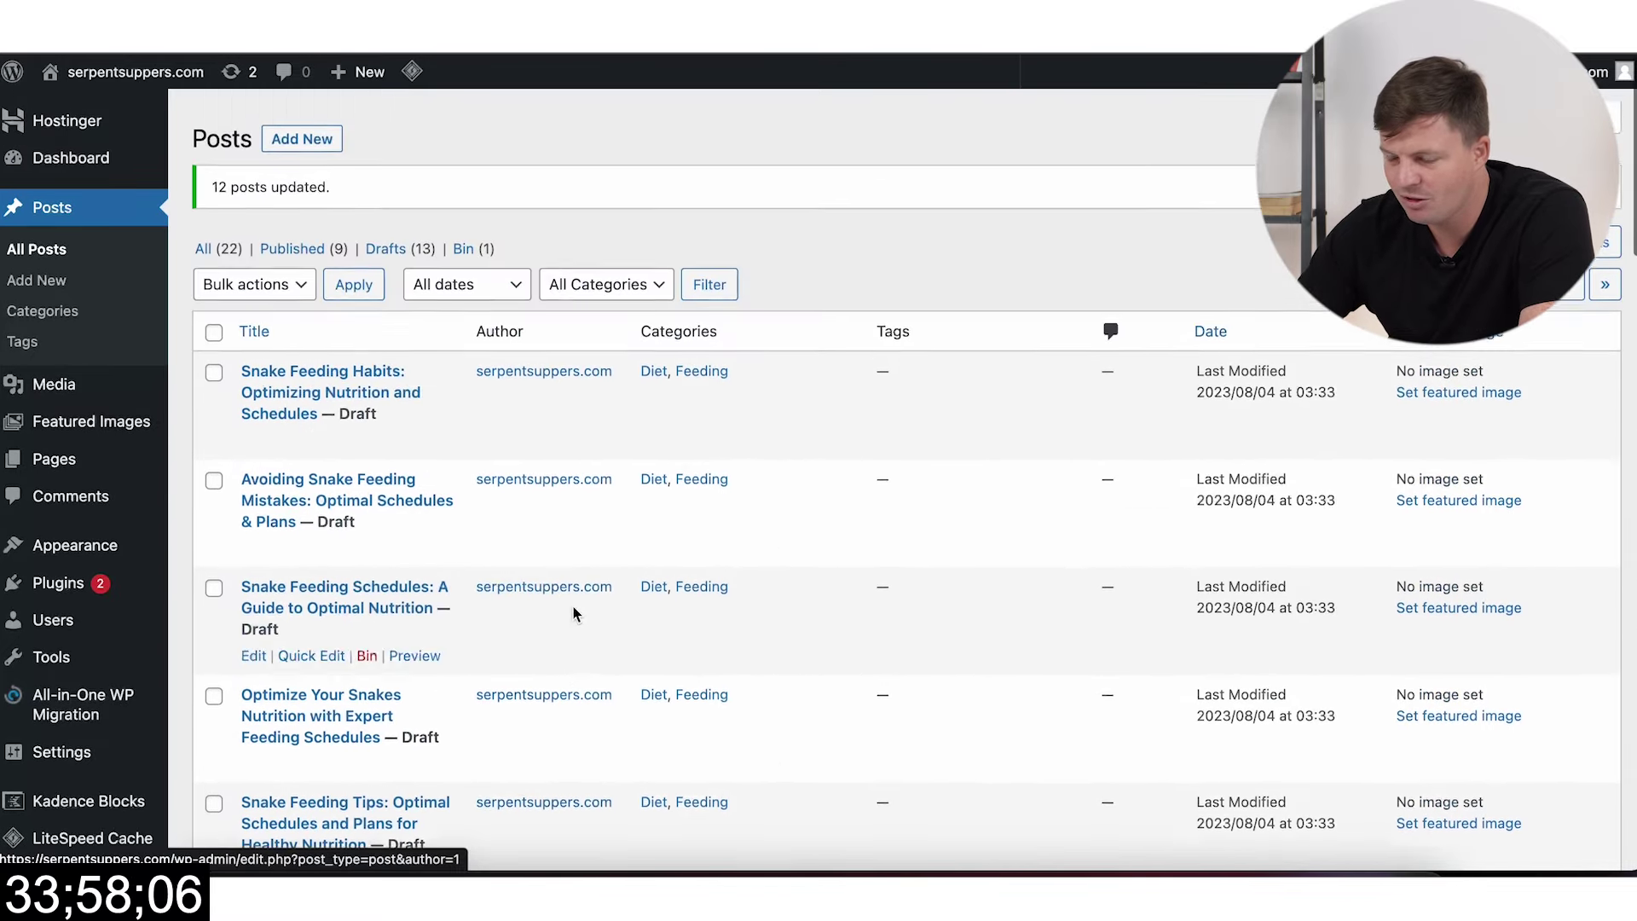
Step: Close the cluster panel and open Create Cluster prefilled with Snake Feeding Schedules and Plans
click(162, 421)
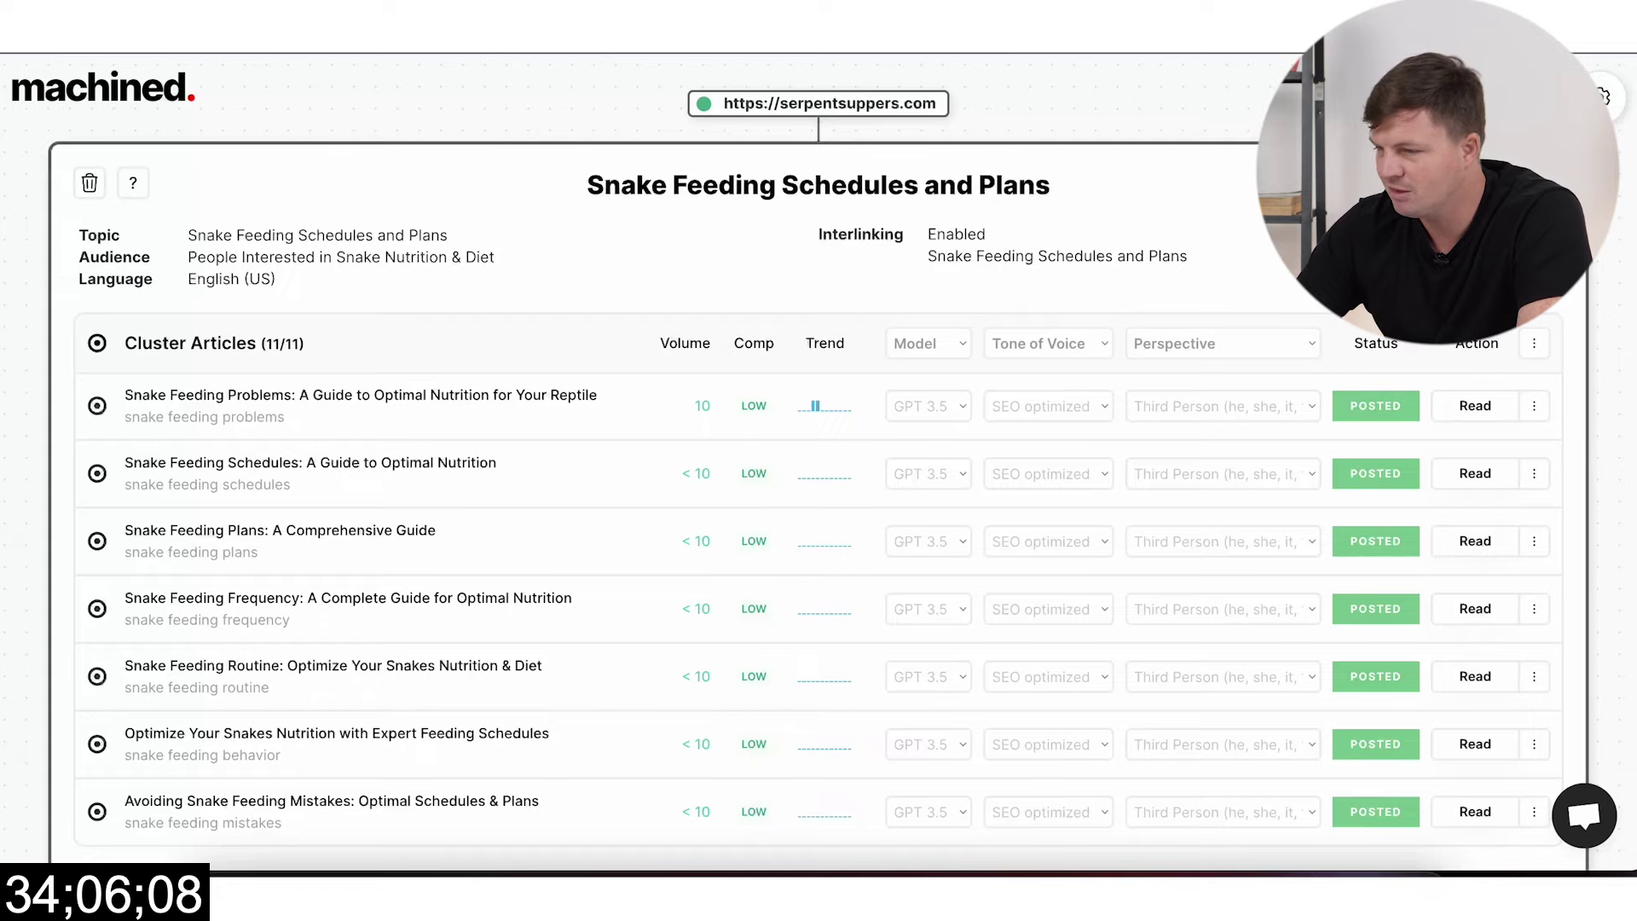
click(818, 165)
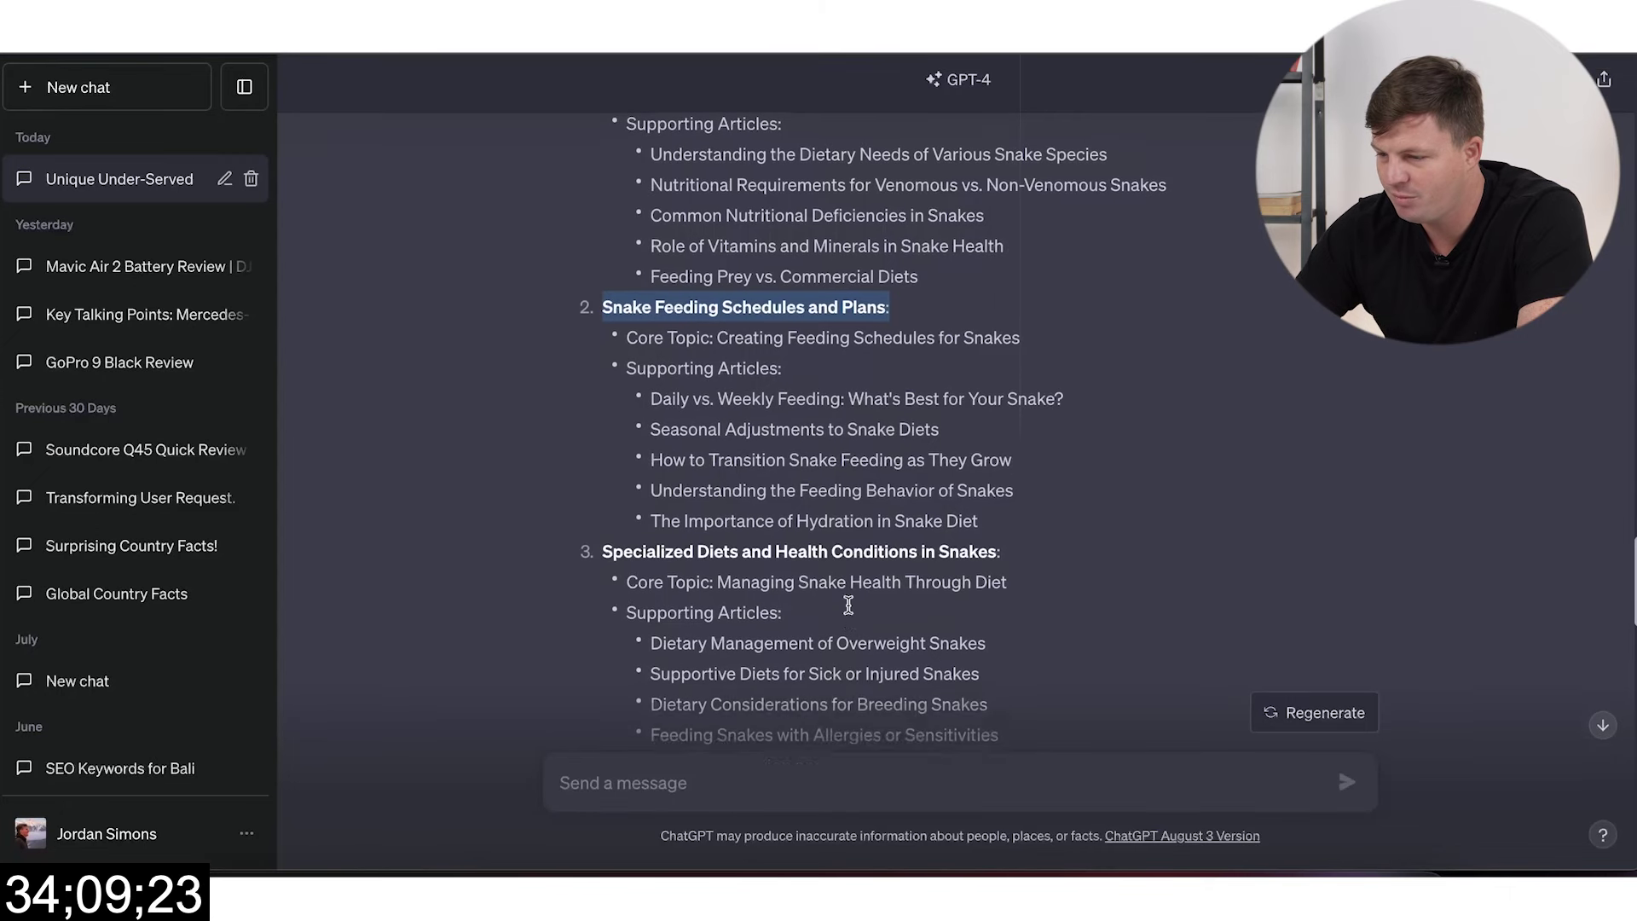
Step: Copy the heading 'Specialized Diets and Health Conditions in Snakes' from the ChatGPT answer
scroll(735, 478, down, 1)
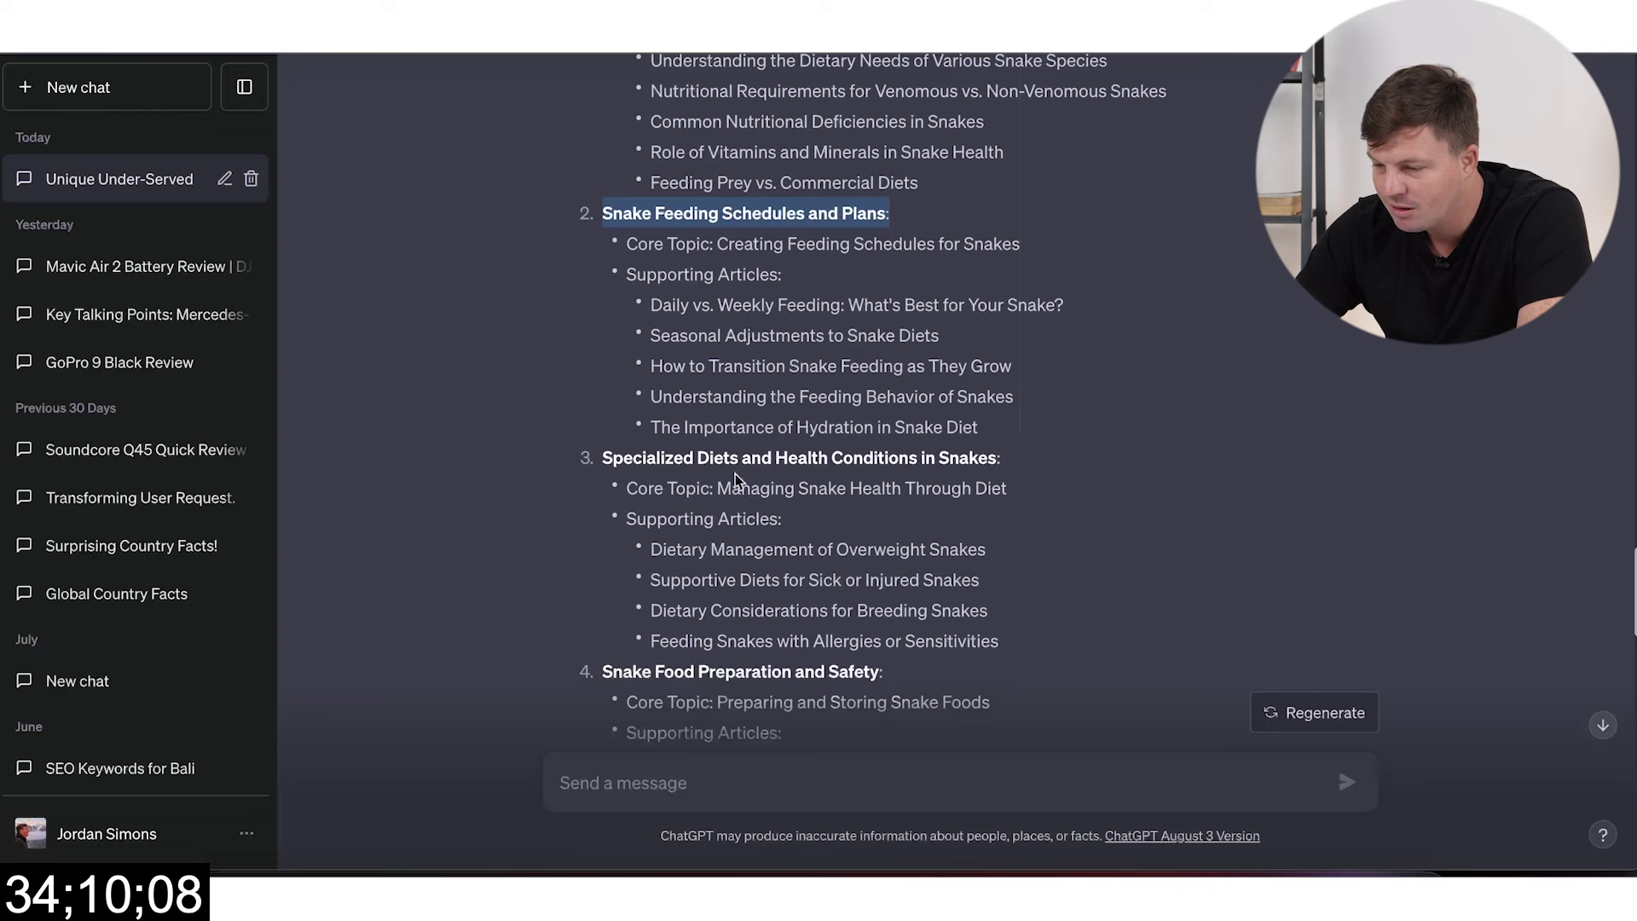
mouse_move(994, 458)
mouse_down()
mouse_move(608, 461)
mouse_move(977, 452)
mouse_up()
key(ctrl+c)
click(608, 461)
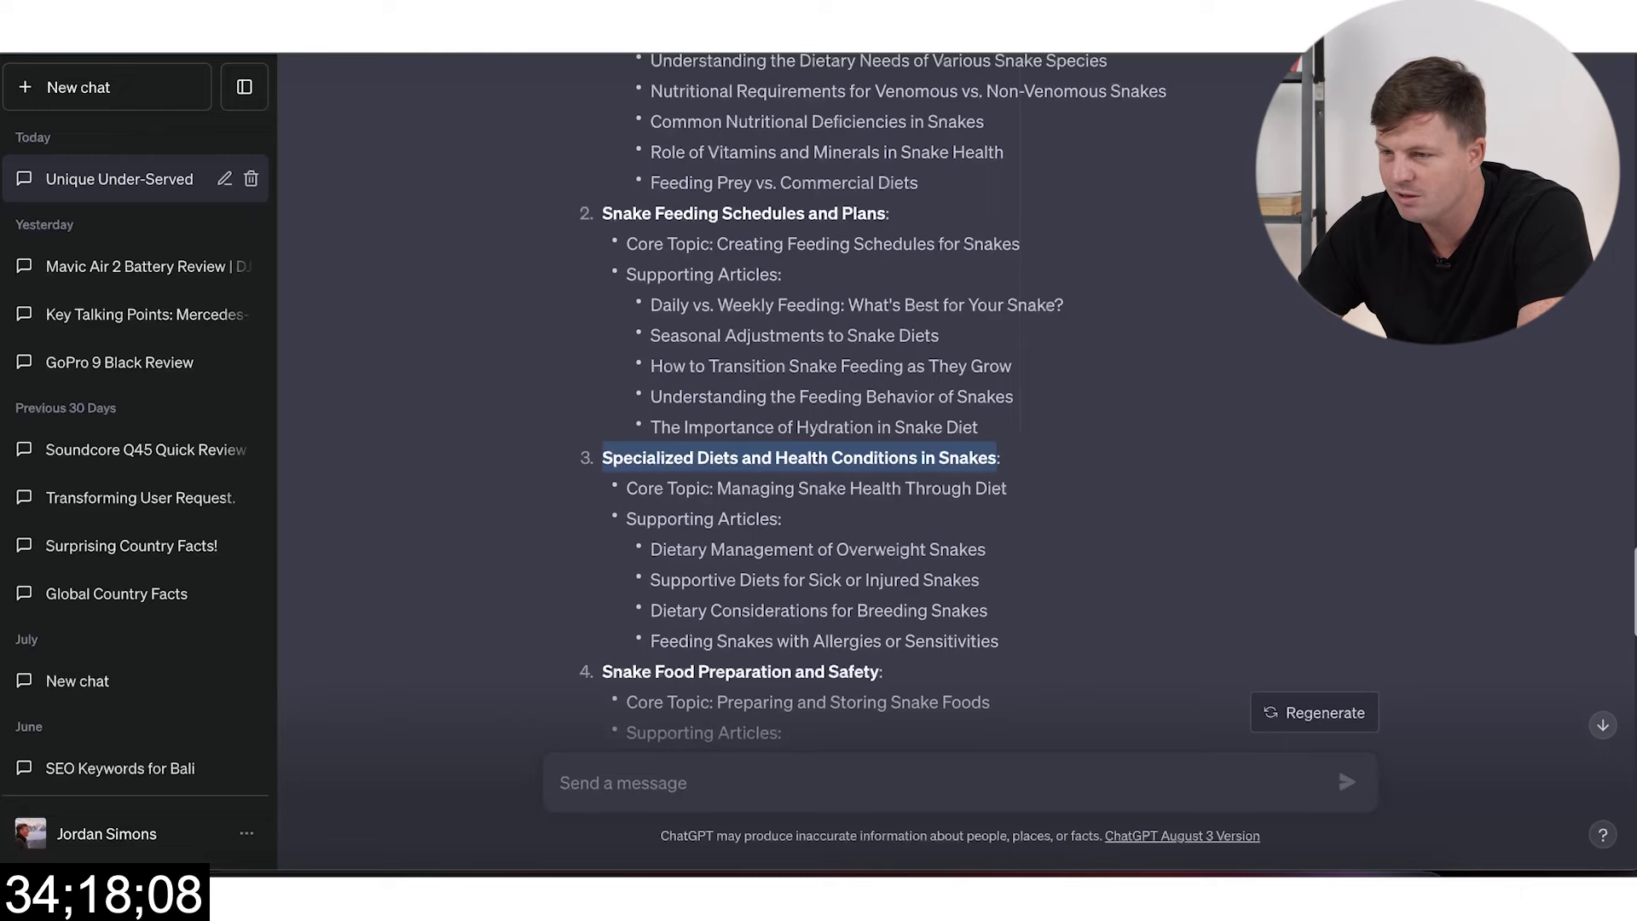
key(alt+Tab)
Step: Set the target topic to 'Specialized Health Conditions in Snakes'
triple_click(676, 401)
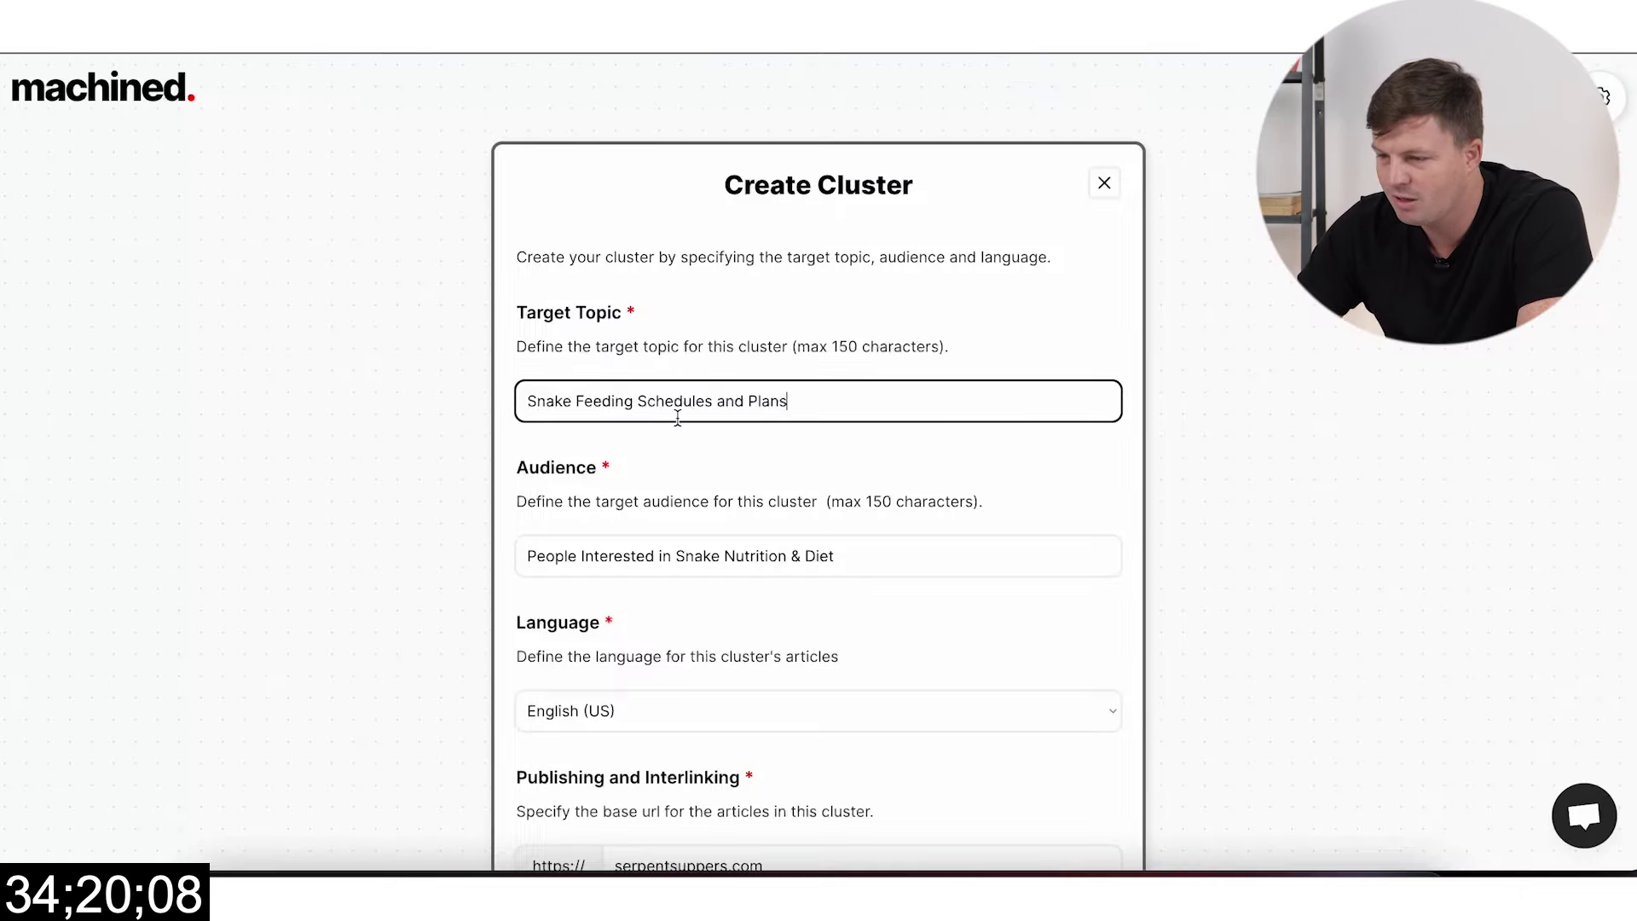
key(ctrl+v)
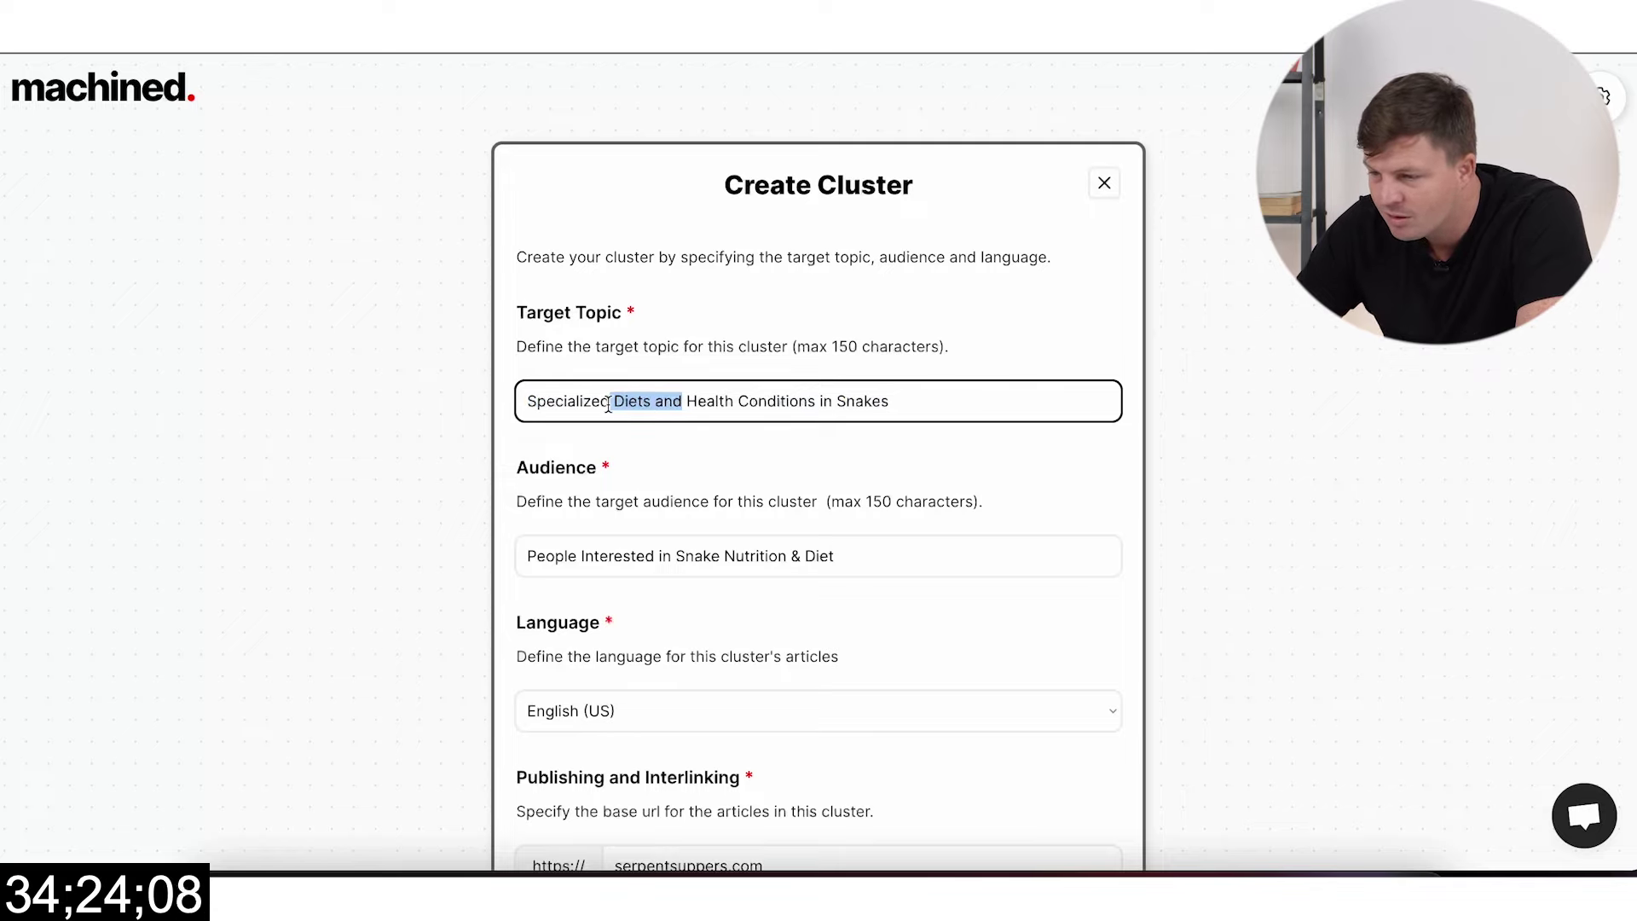
key(BackSpace)
scroll(731, 458, down, 3)
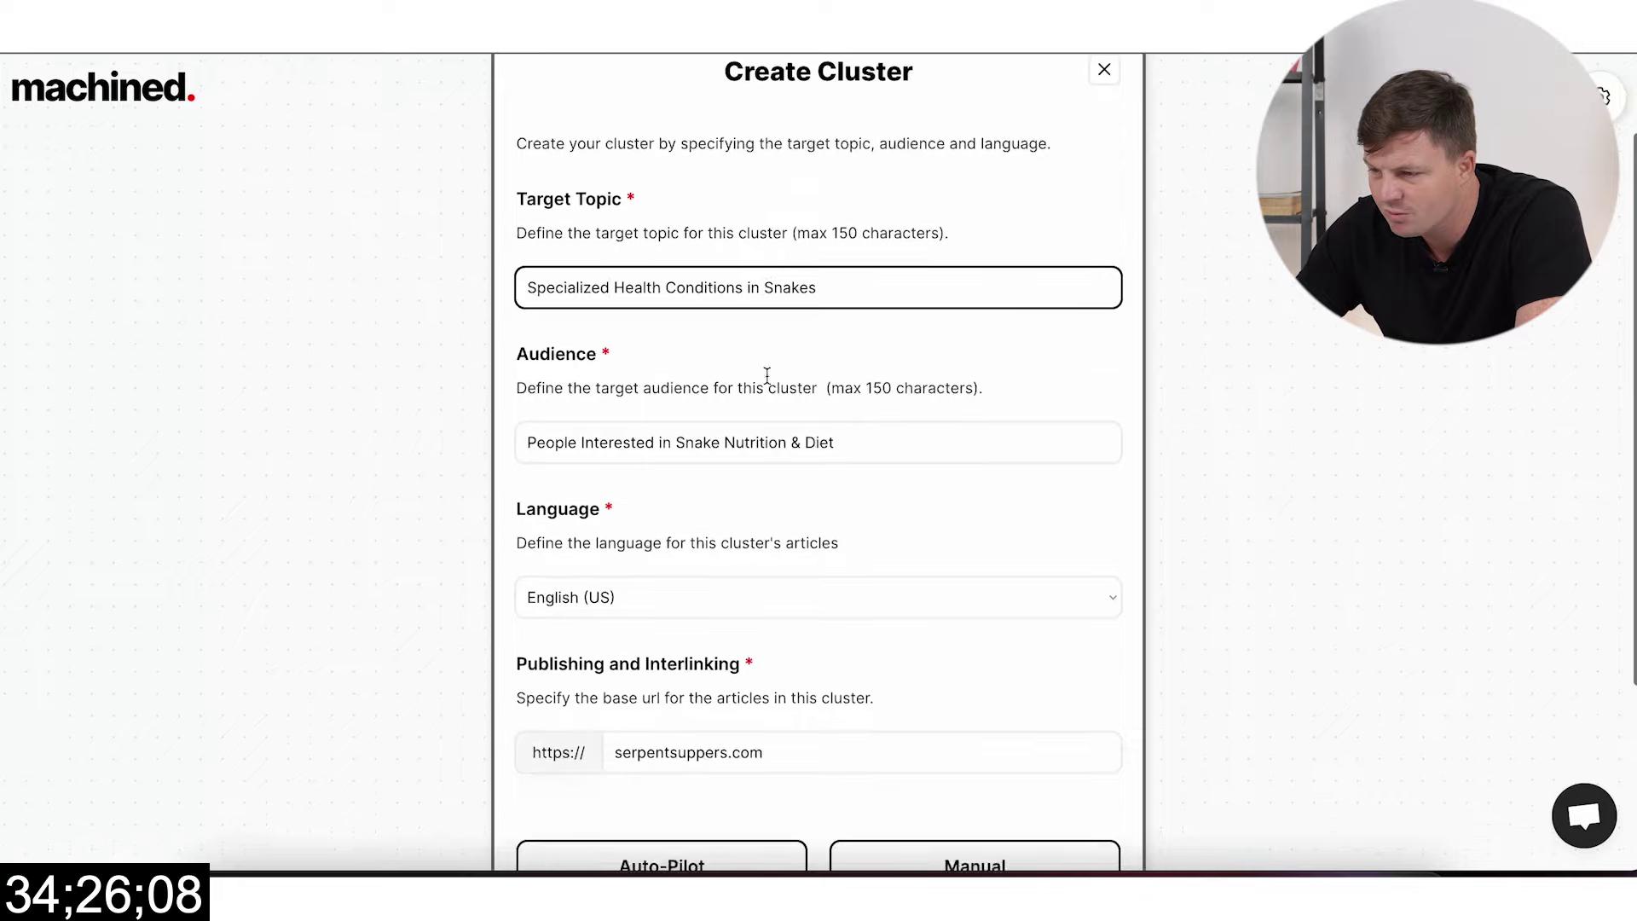
Step: Change the audience to People Interested in Snake Health and choose a Medium auto-pilot cluster
click(867, 321)
drag(866, 322, 720, 321)
key(BackSpace)
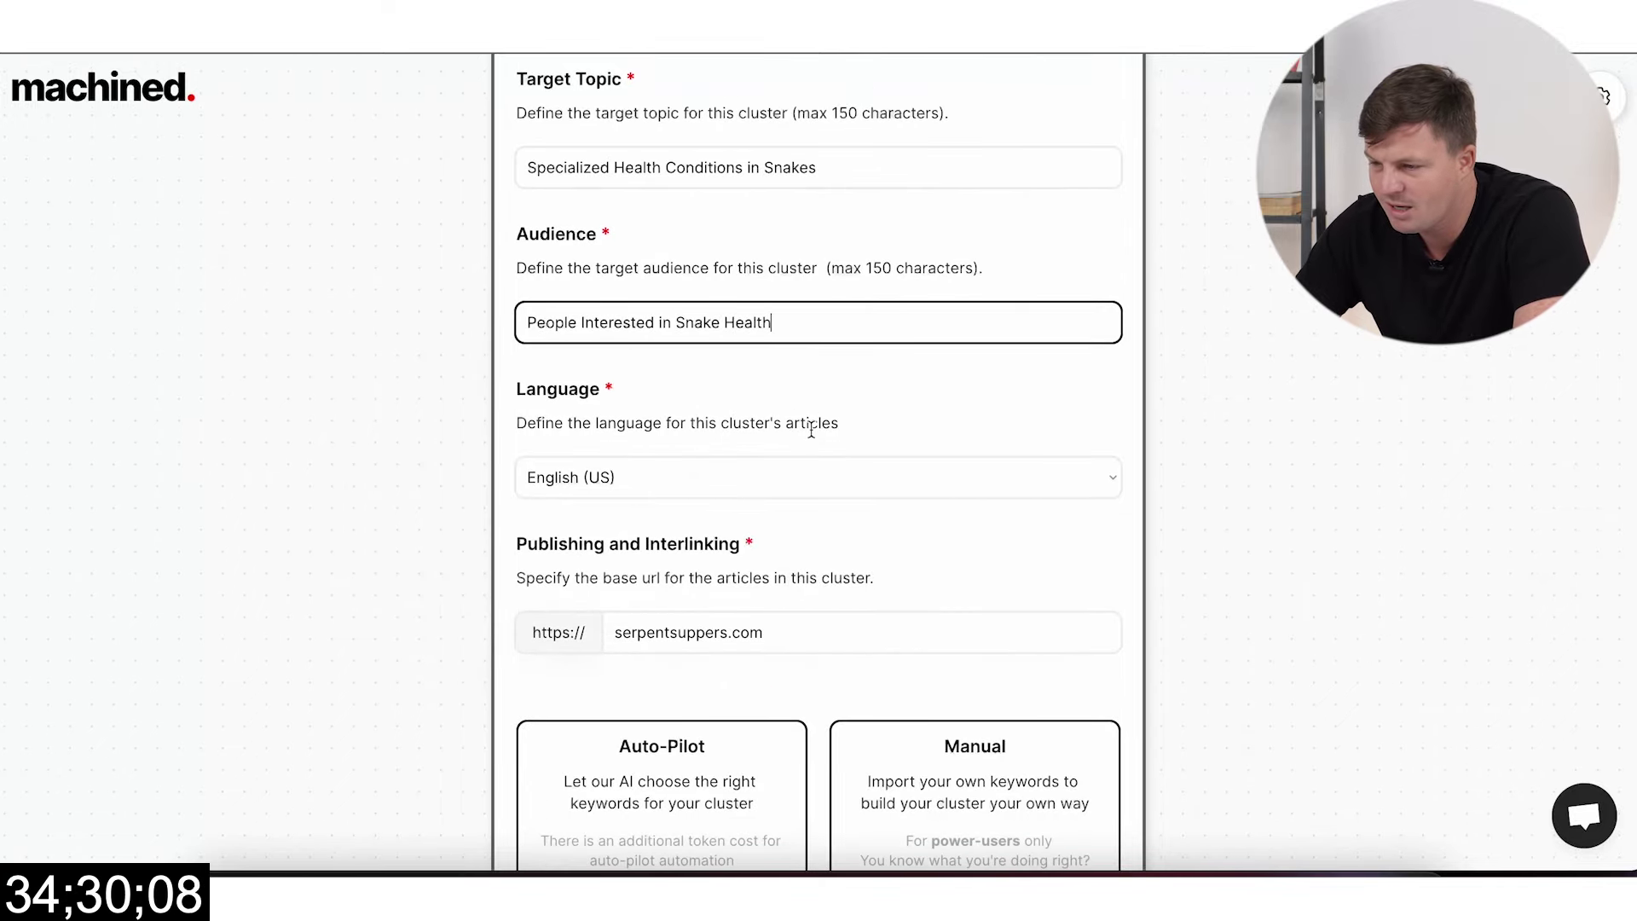
scroll(811, 430, down, 2)
click(654, 645)
click(826, 373)
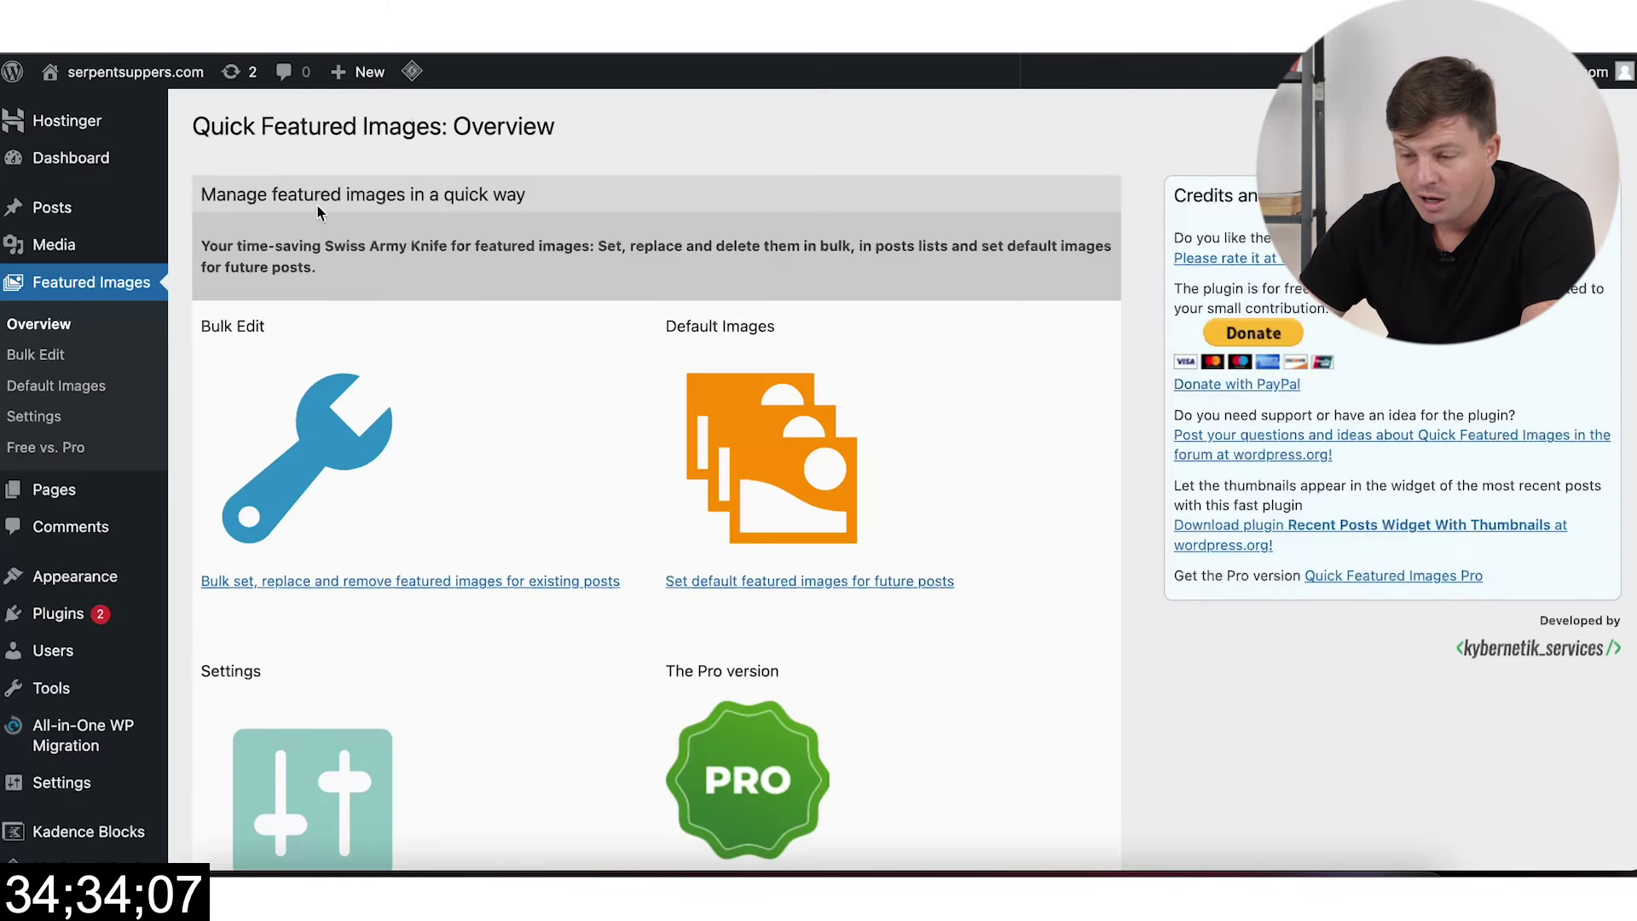
Step: Set the default post category to Health in Writing settings and save
scroll(128, 512, down, 4)
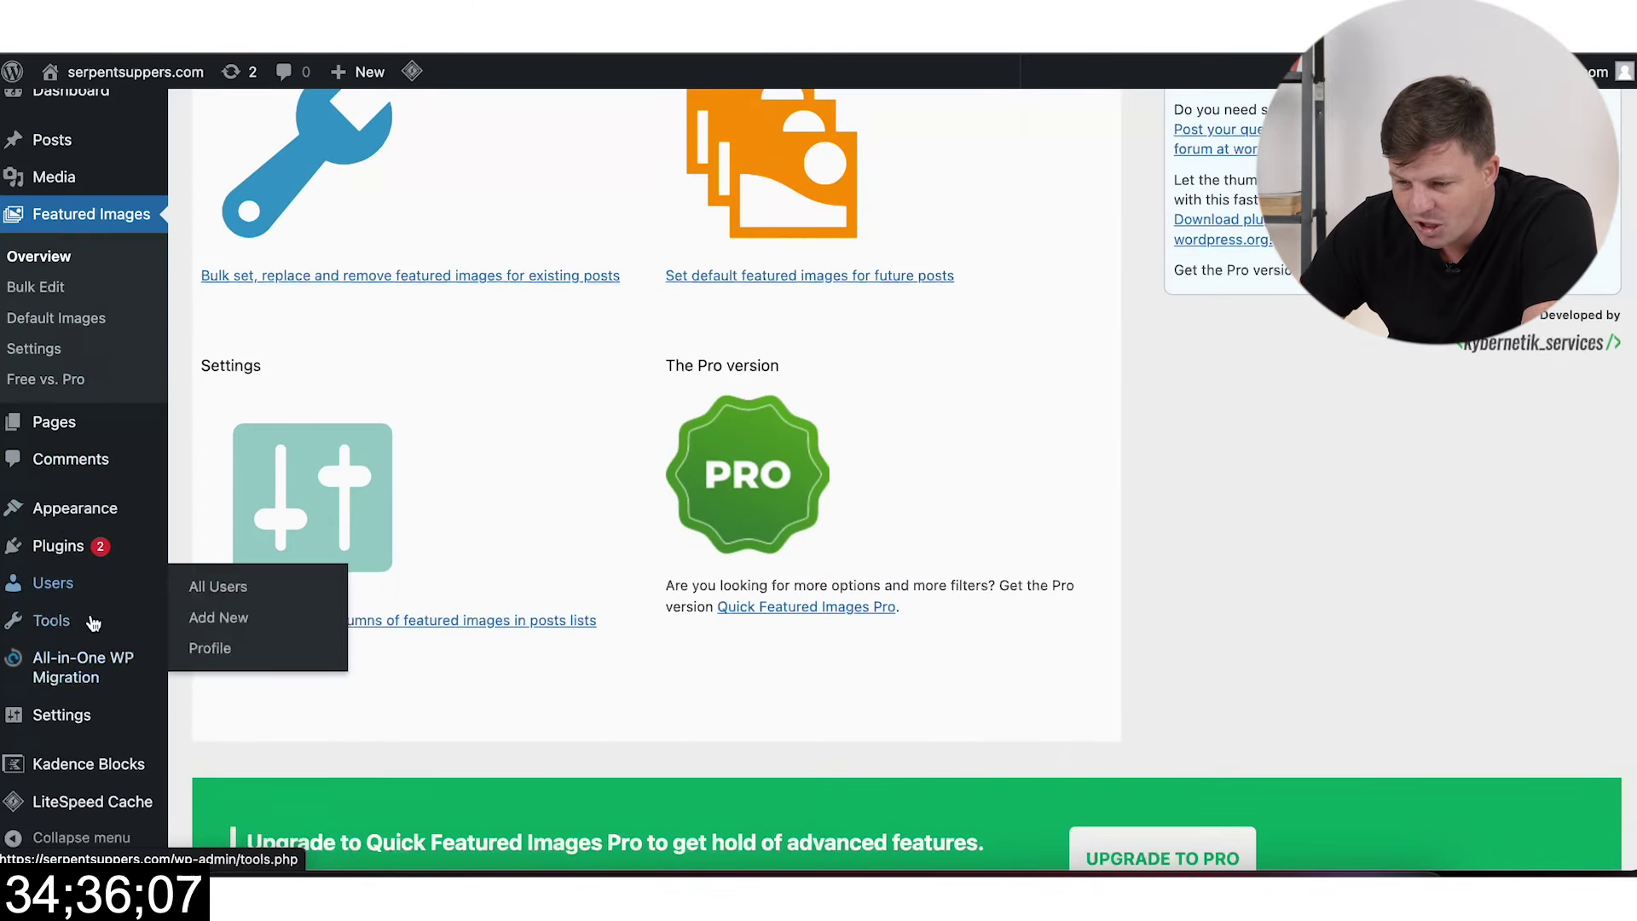
mouse_move(81, 716)
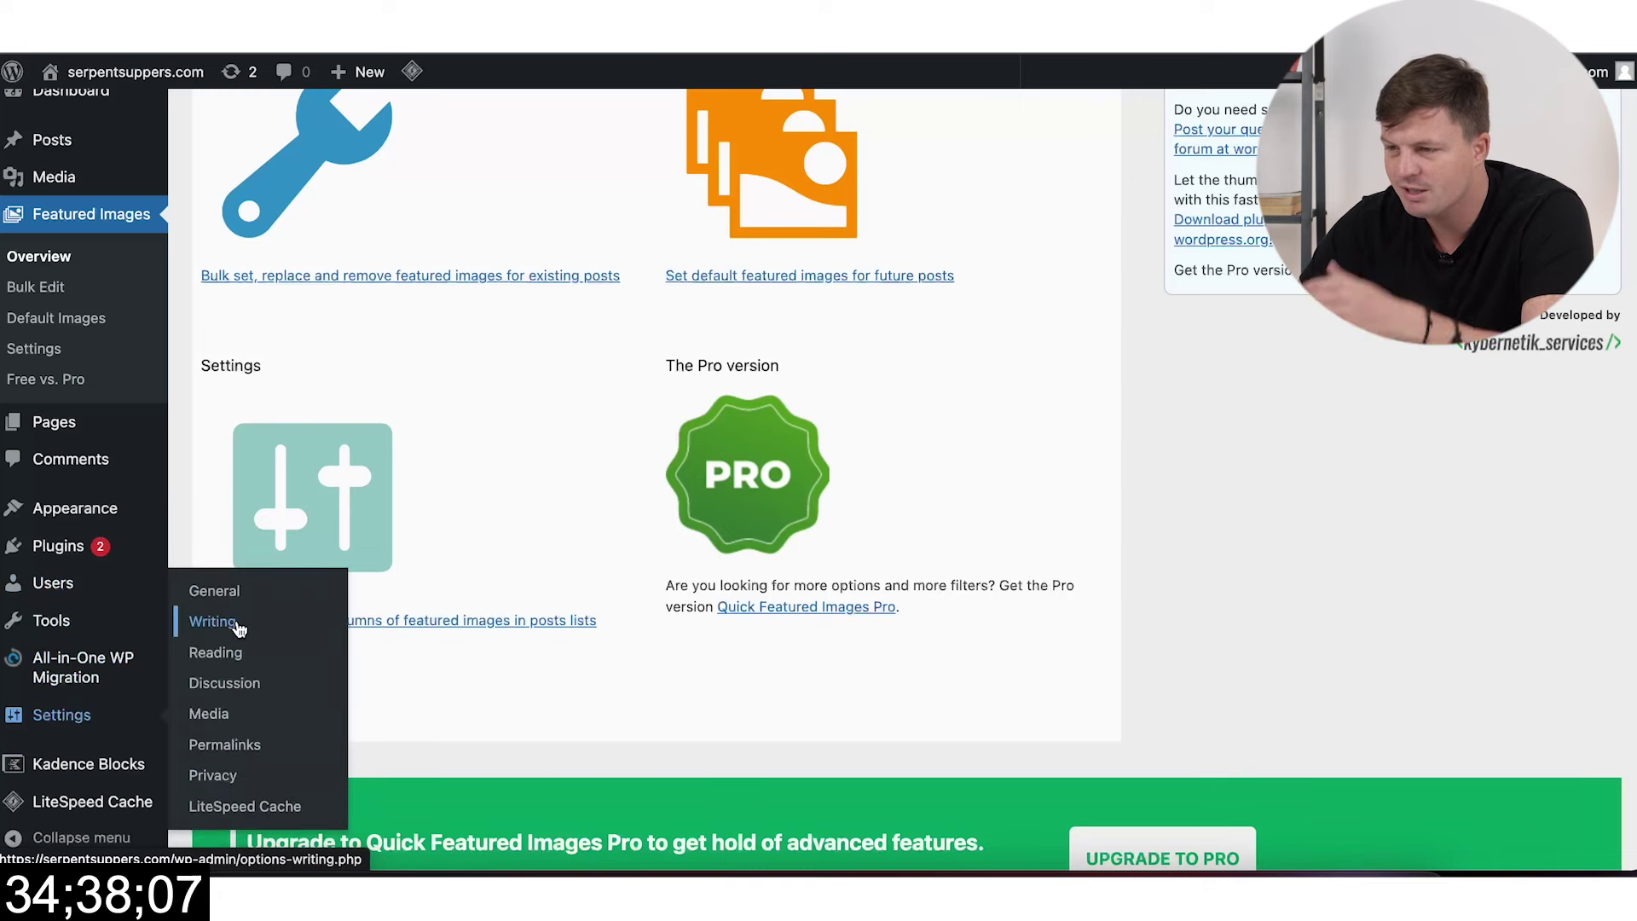
click(239, 628)
click(482, 190)
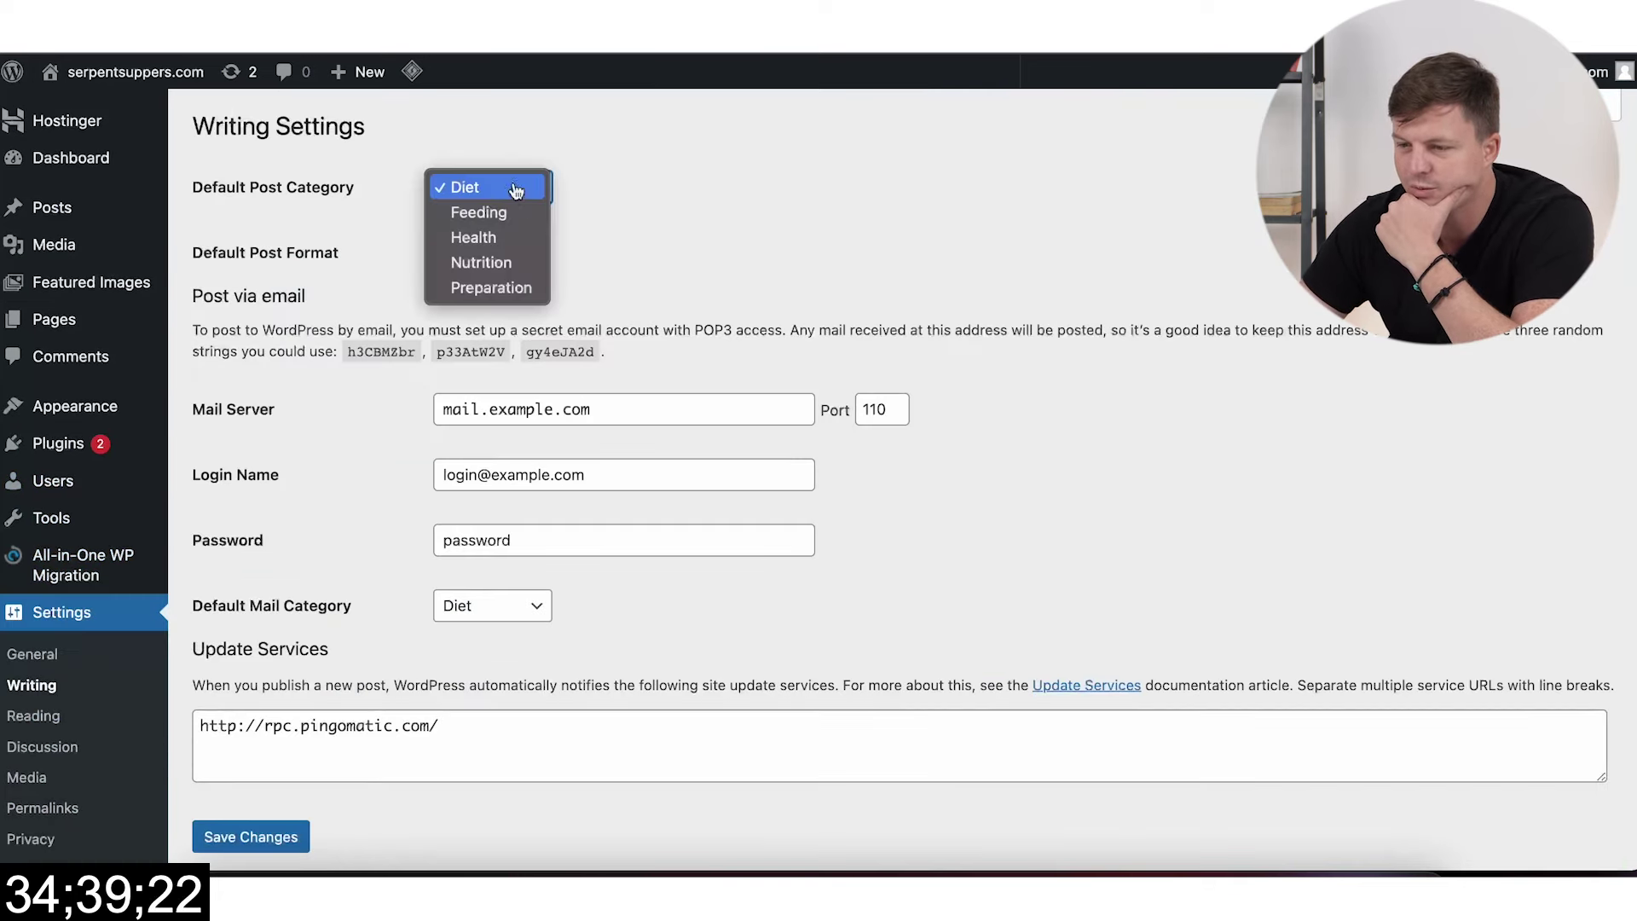
click(494, 243)
scroll(273, 648, down, 3)
click(266, 669)
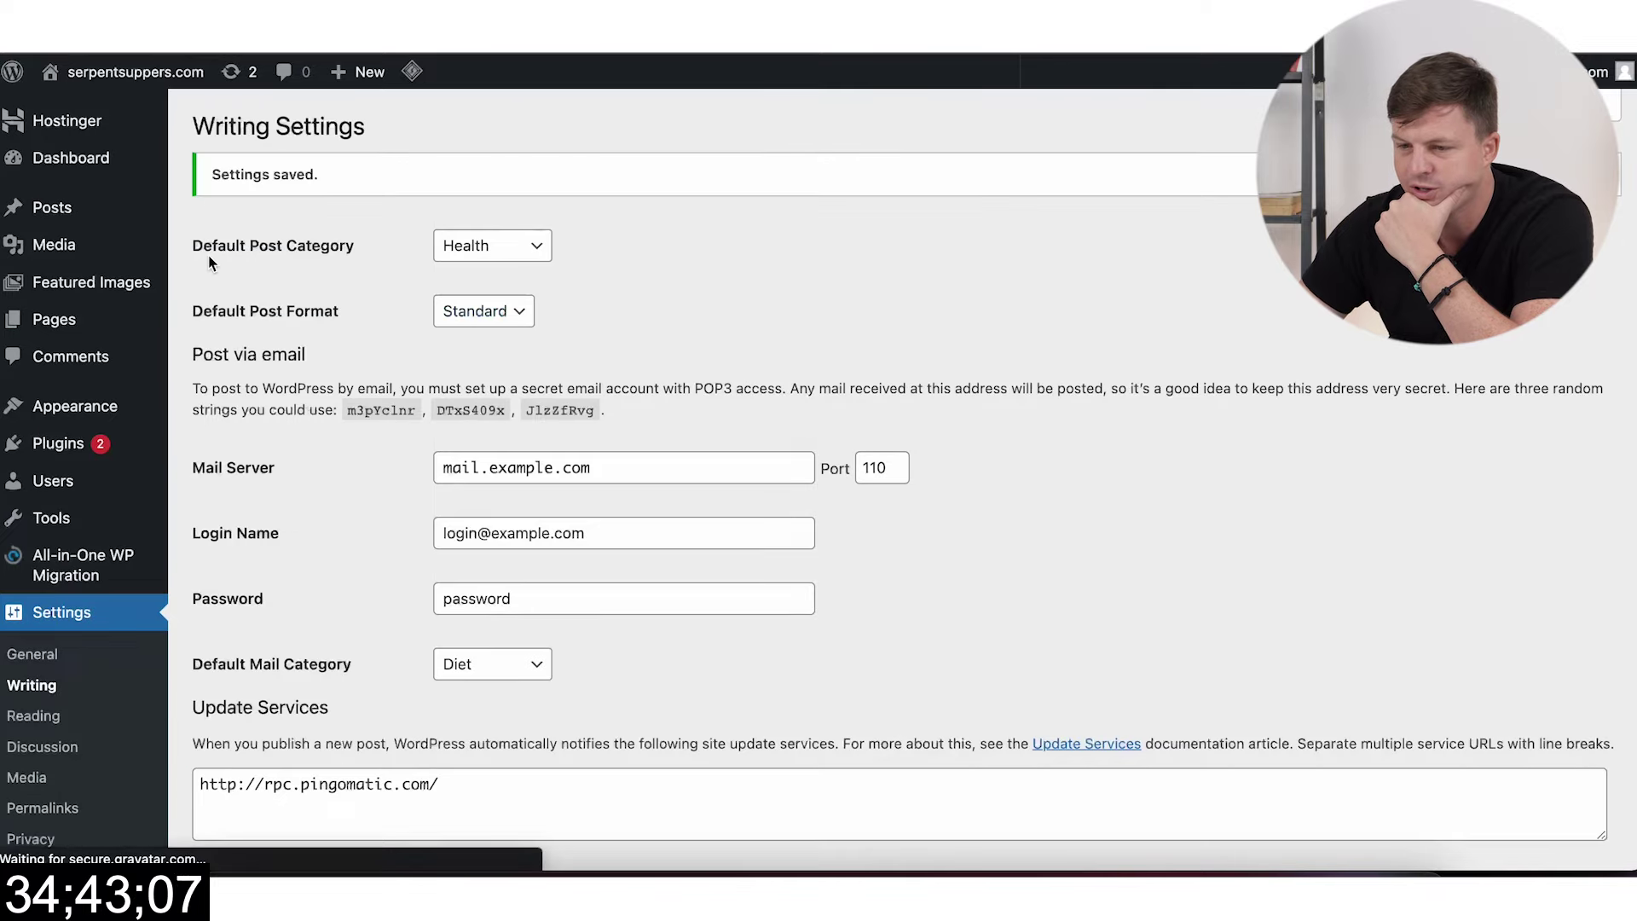
Step: Open the All Posts list and look through it
mouse_move(51, 203)
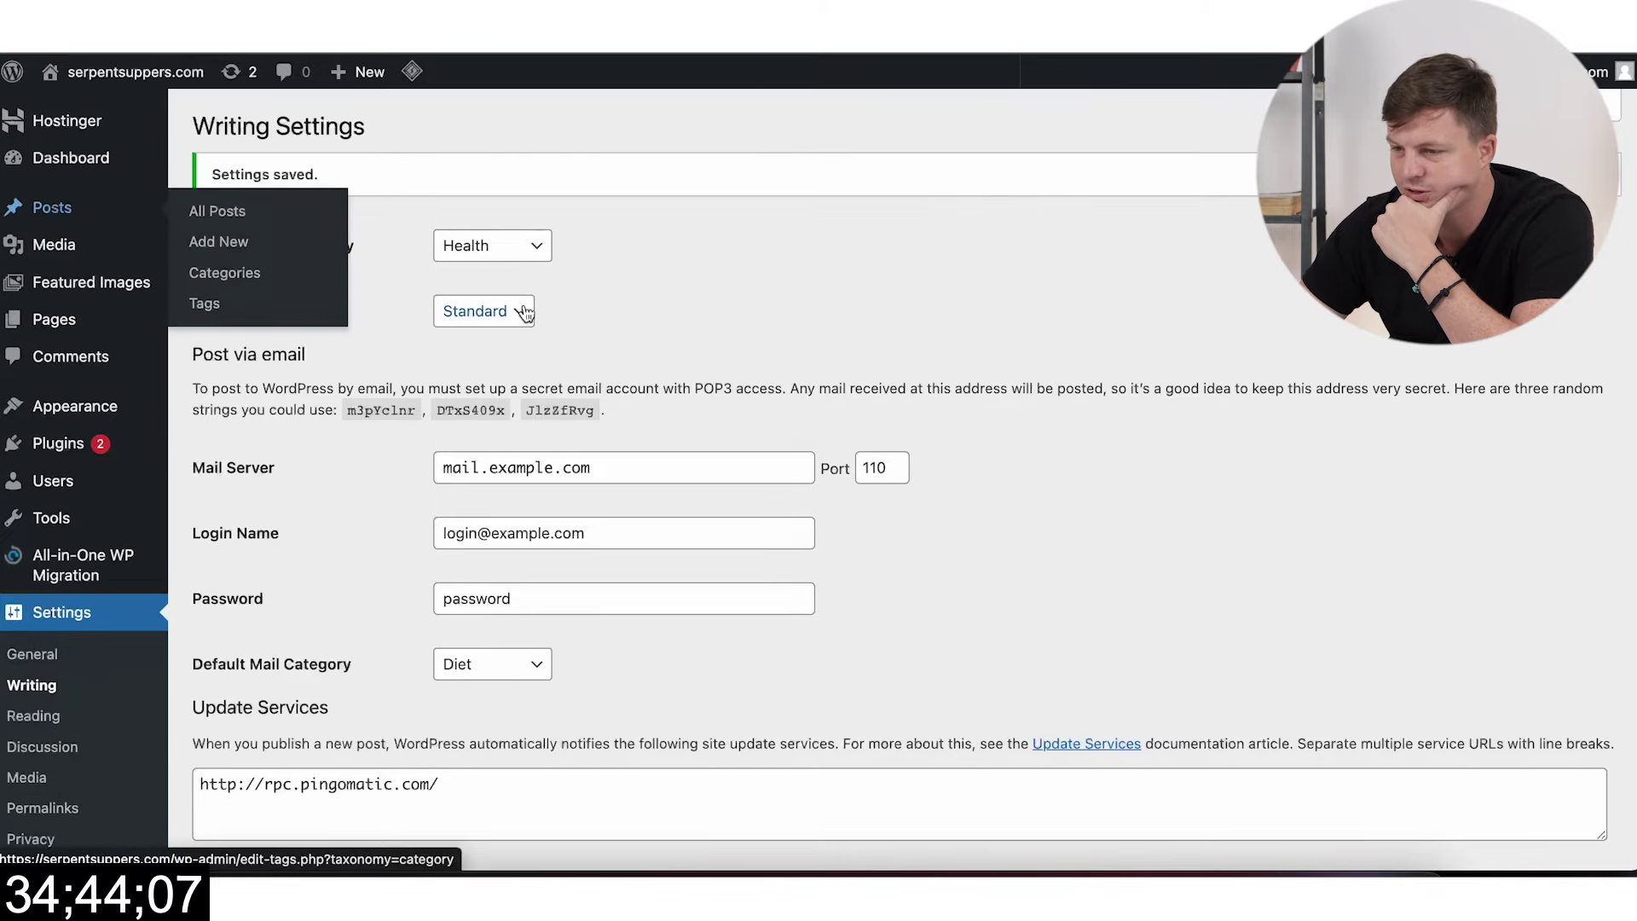
click(260, 209)
scroll(748, 607, down, 10)
scroll(749, 607, up, 10)
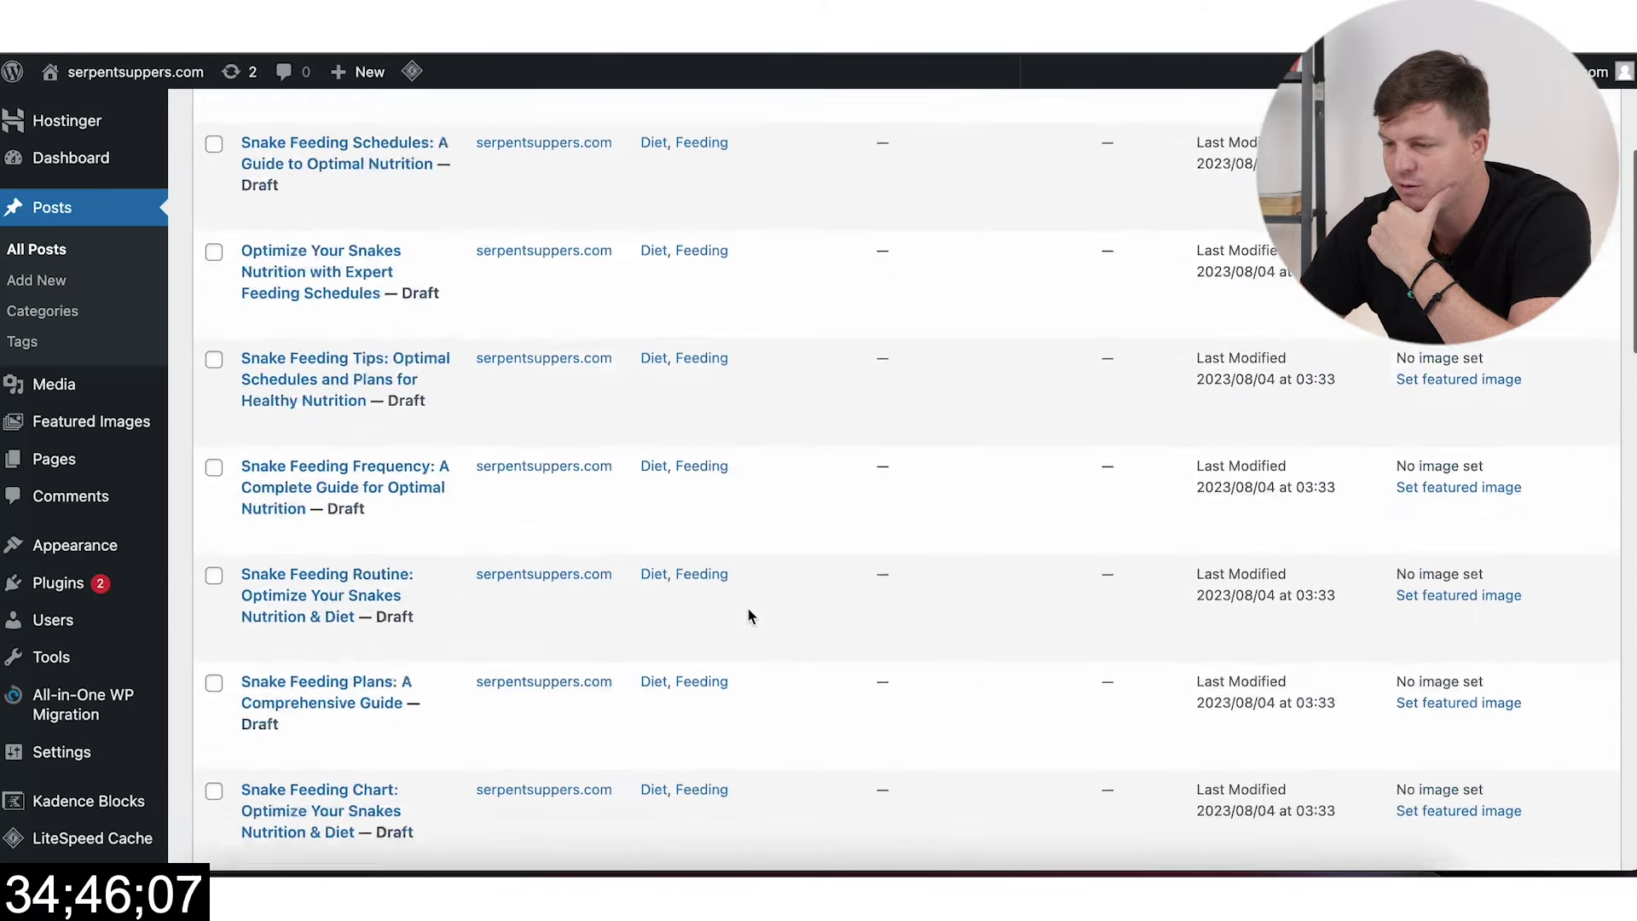
scroll(749, 614, down, 1)
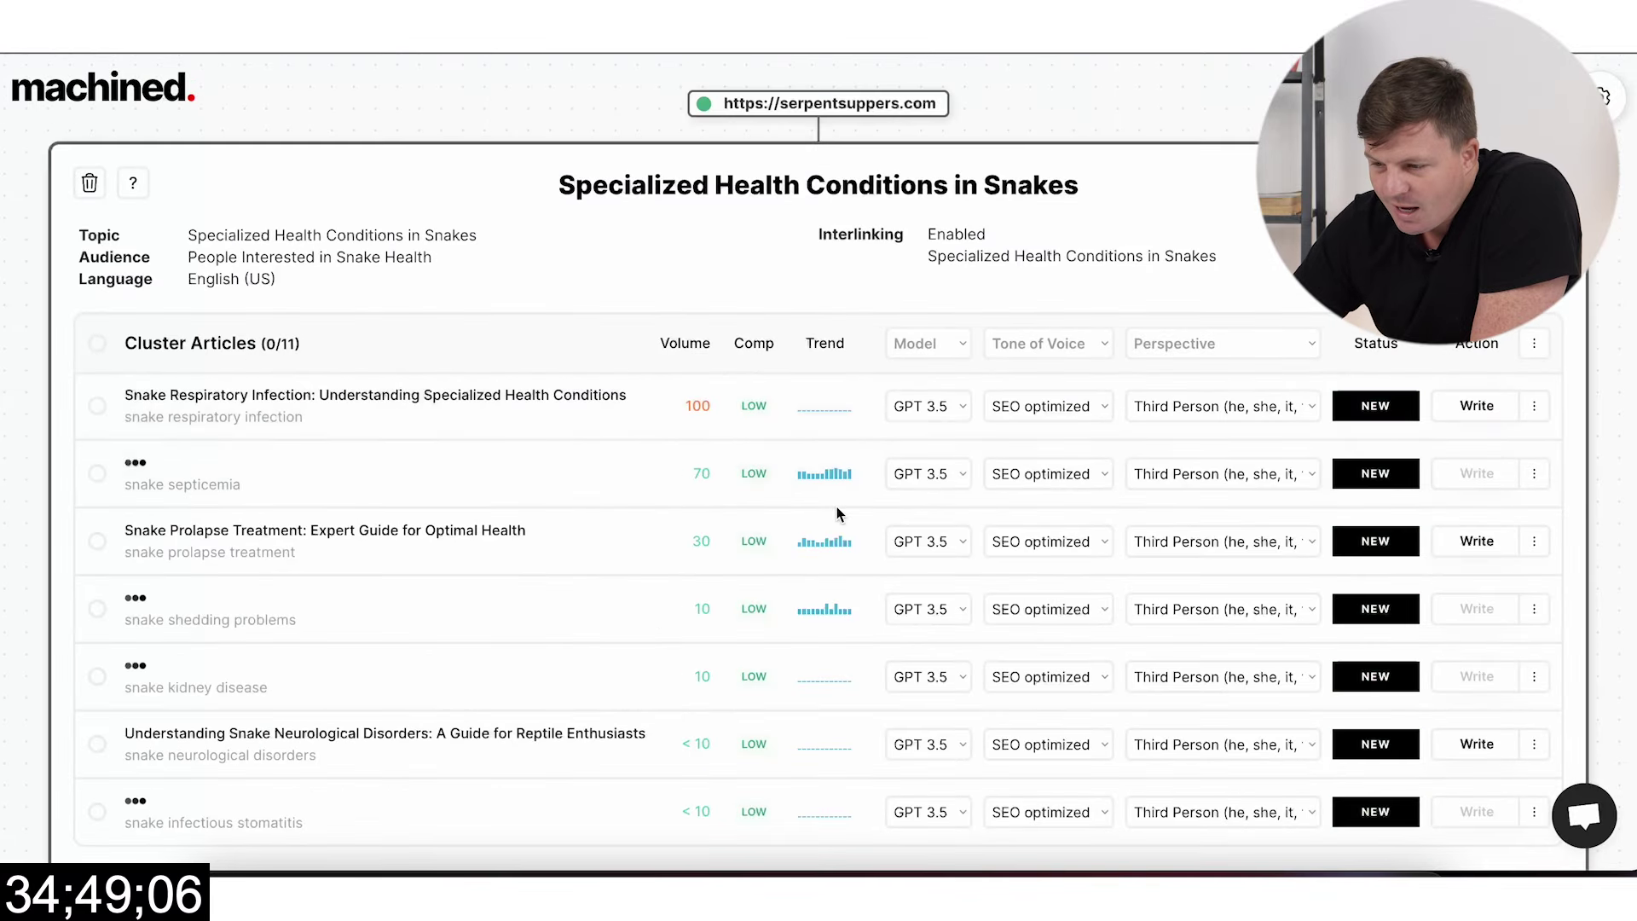
Step: Set the main snake scale rot article's model to GPT 4
scroll(836, 507, down, 1)
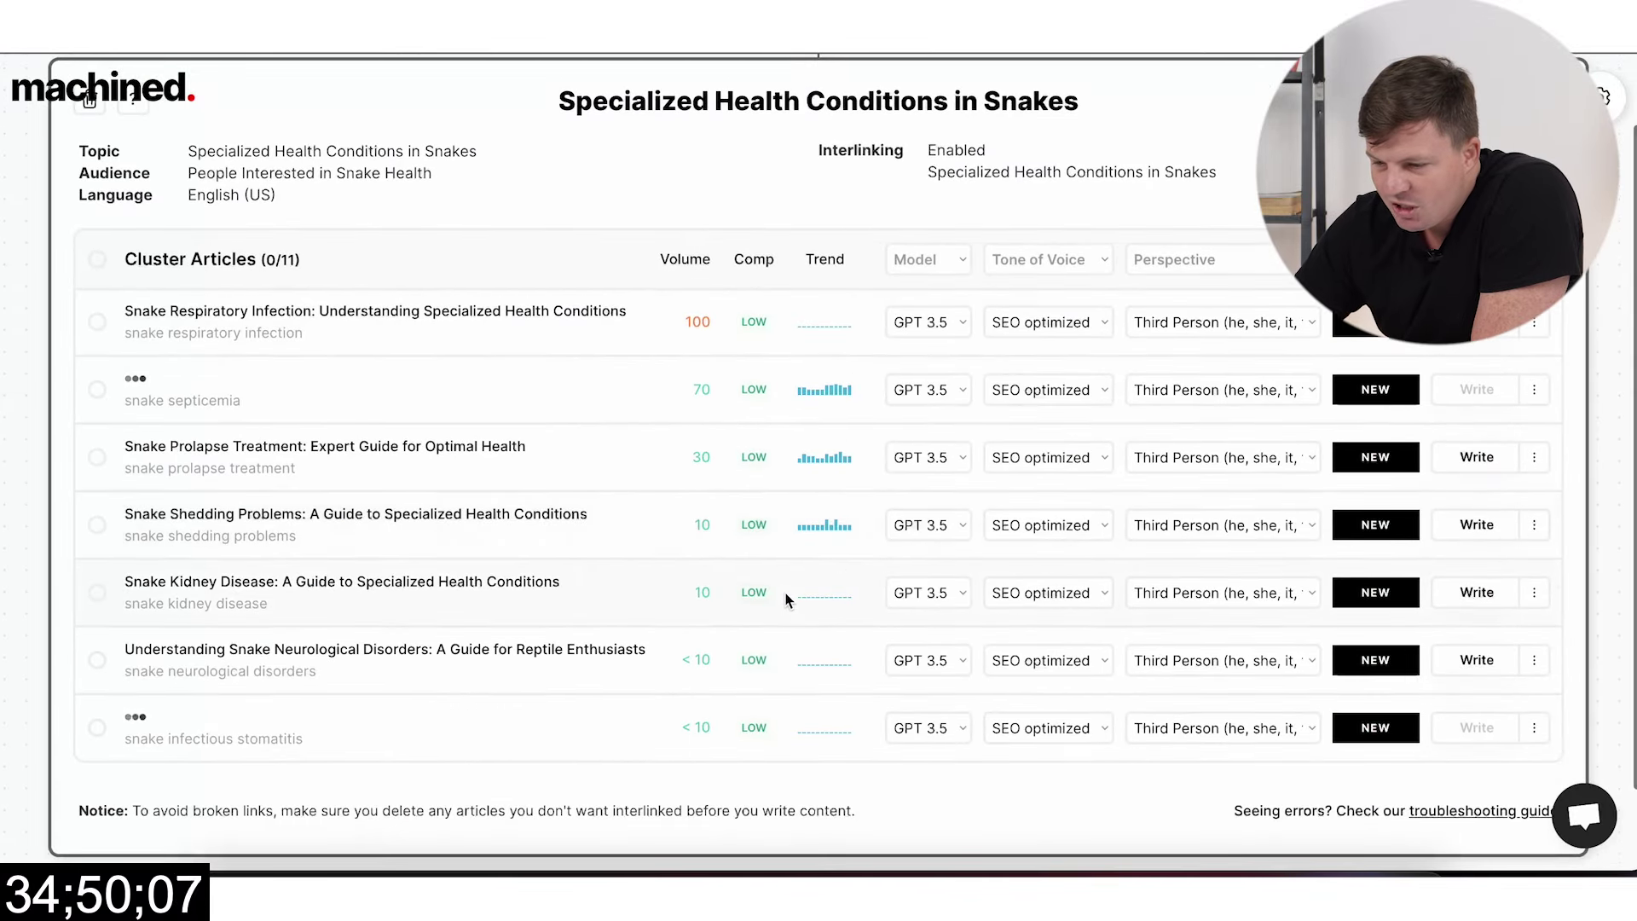
scroll(785, 591, down, 1)
scroll(605, 491, up, 3)
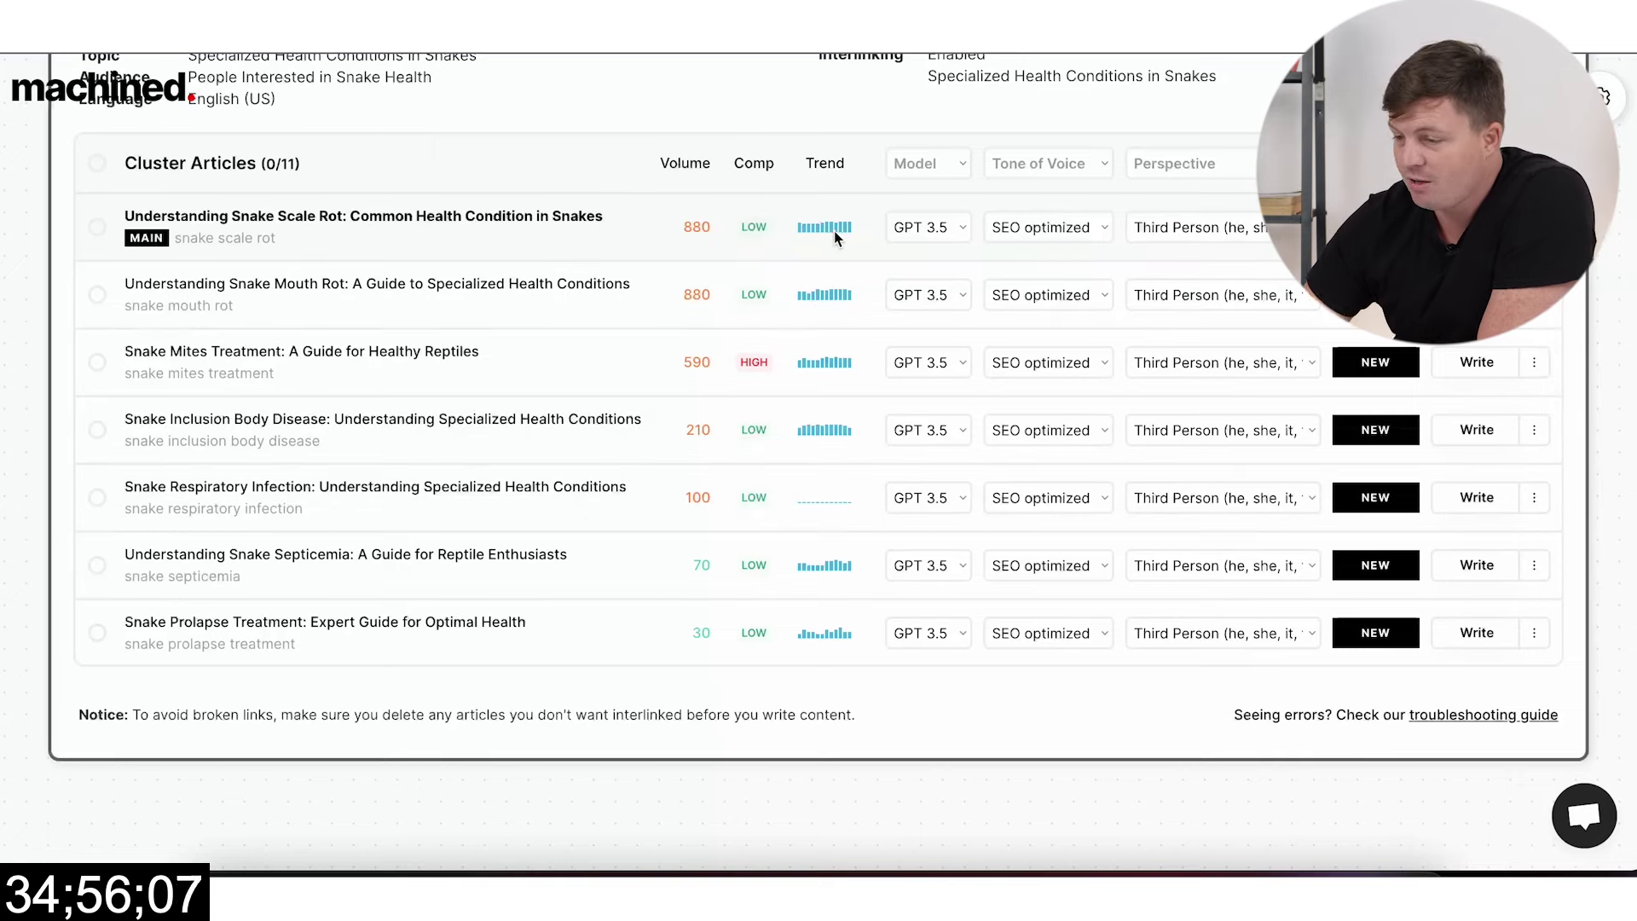
click(921, 228)
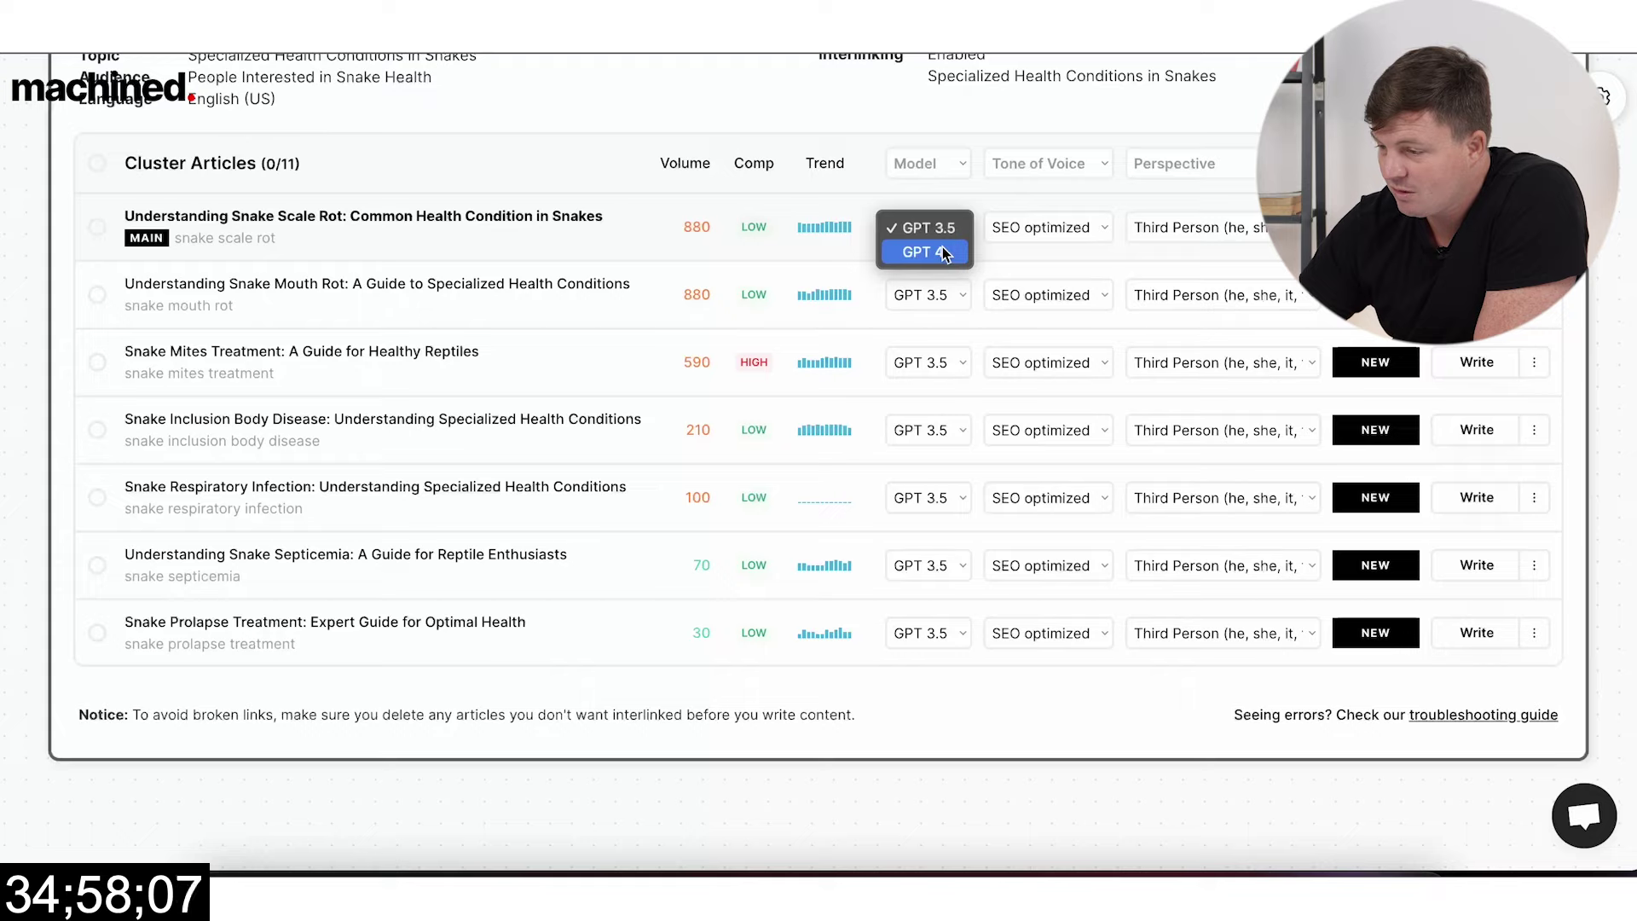
click(945, 248)
drag(674, 232, 747, 222)
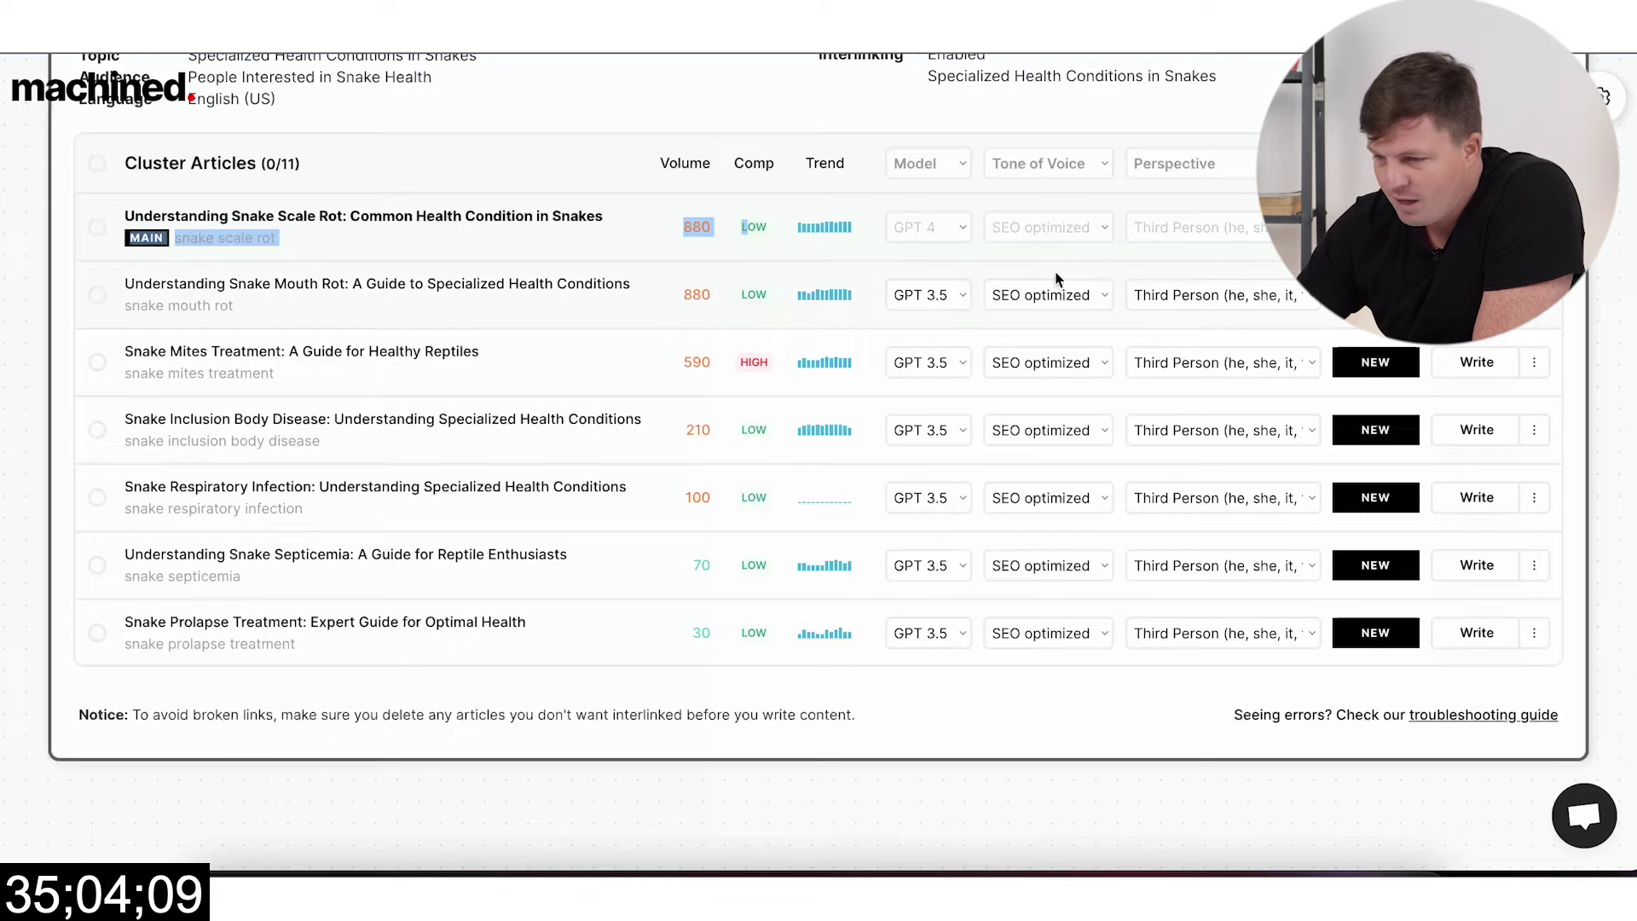
Step: Select all 11 cluster articles and send them to be written
click(97, 163)
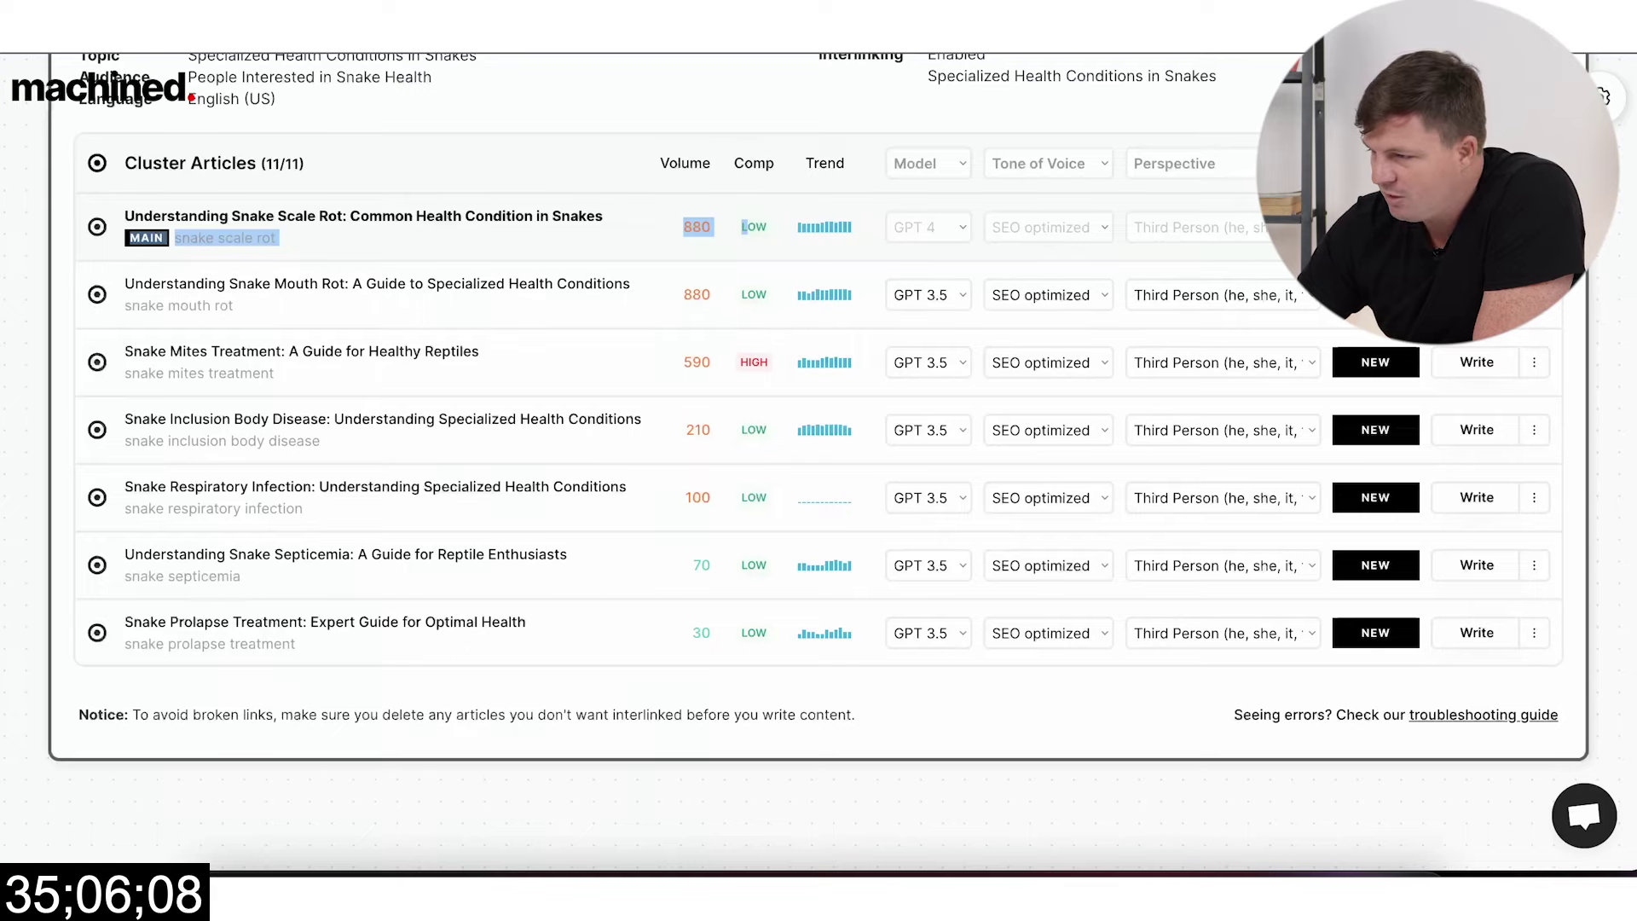
click(1317, 276)
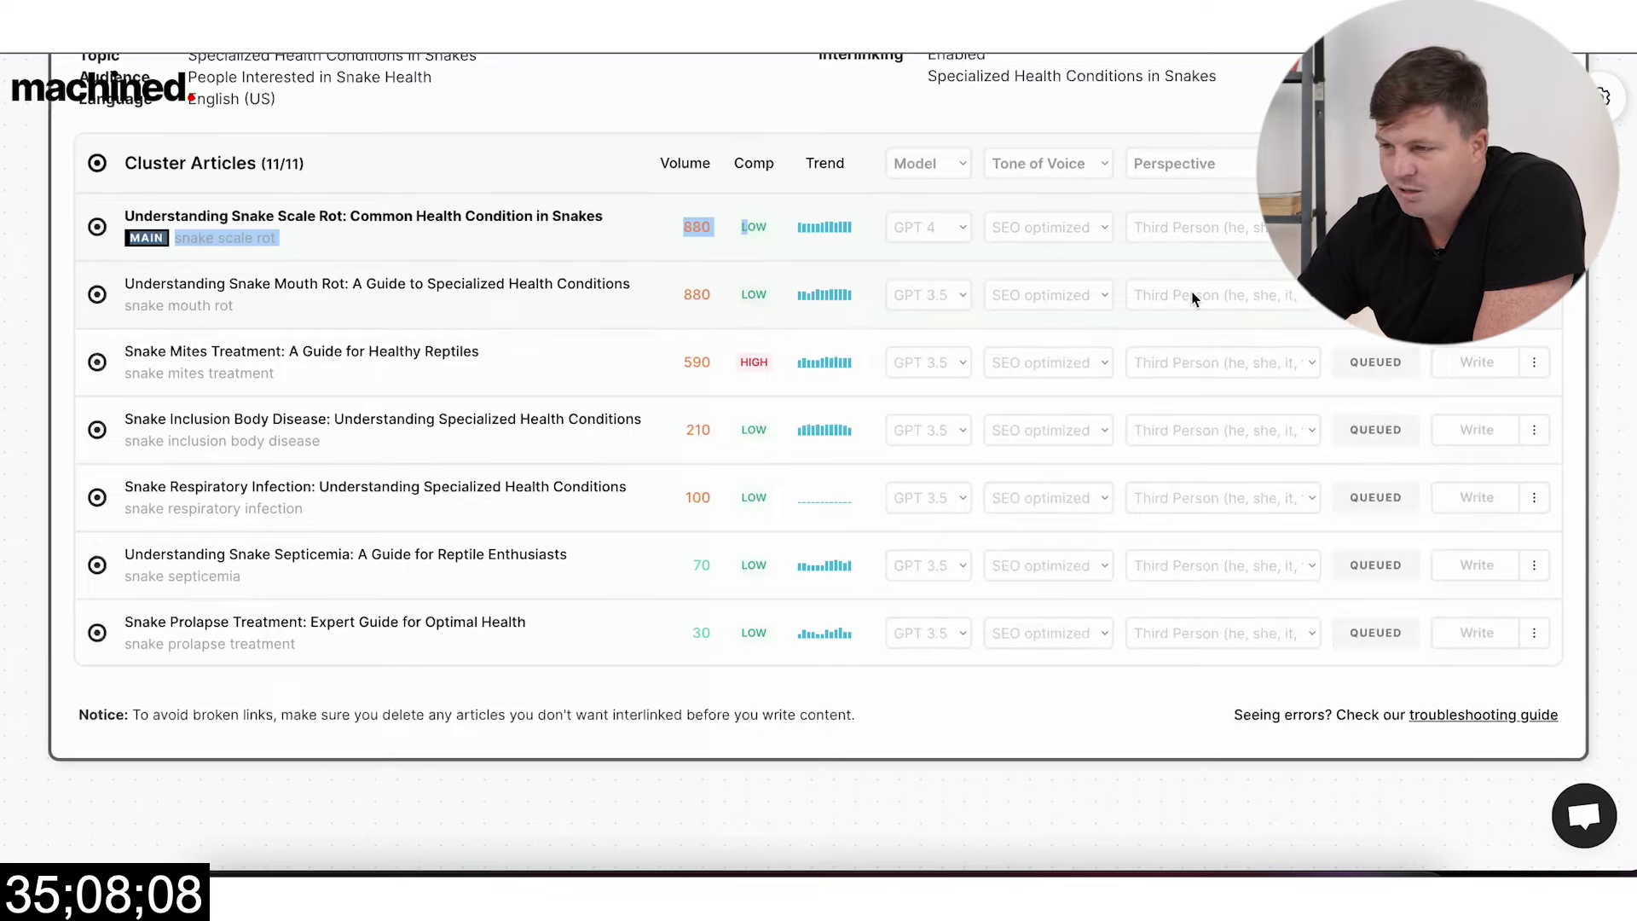
scroll(422, 213, up, 2)
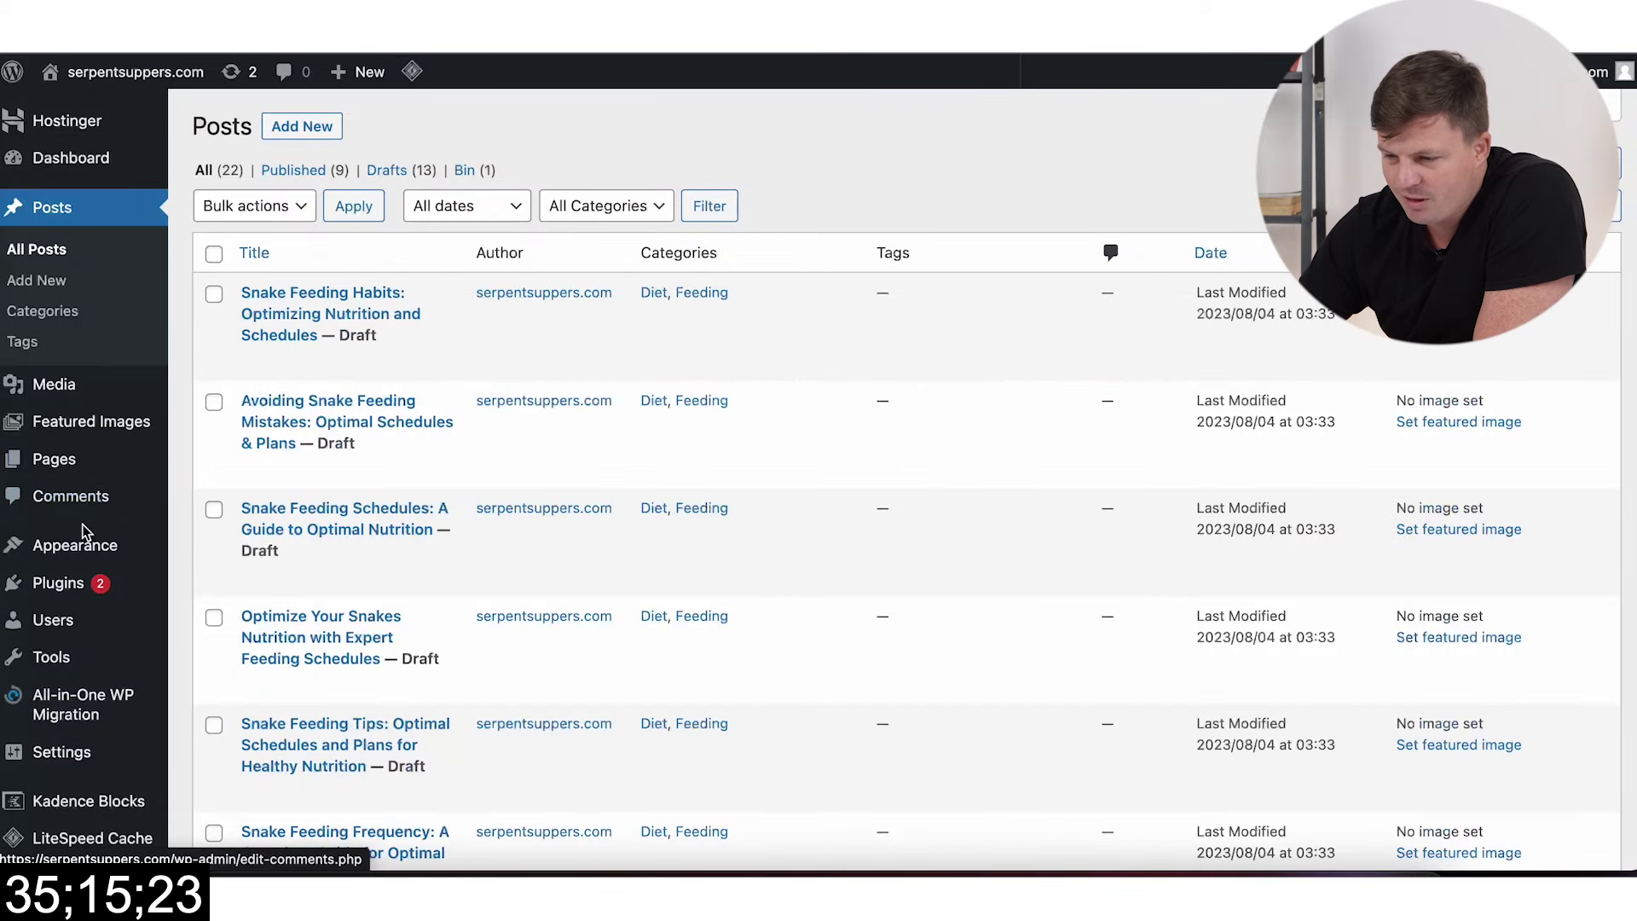
Step: Filter Kadence Starter Templates to free Blog templates and open Food Photography
mouse_move(76, 546)
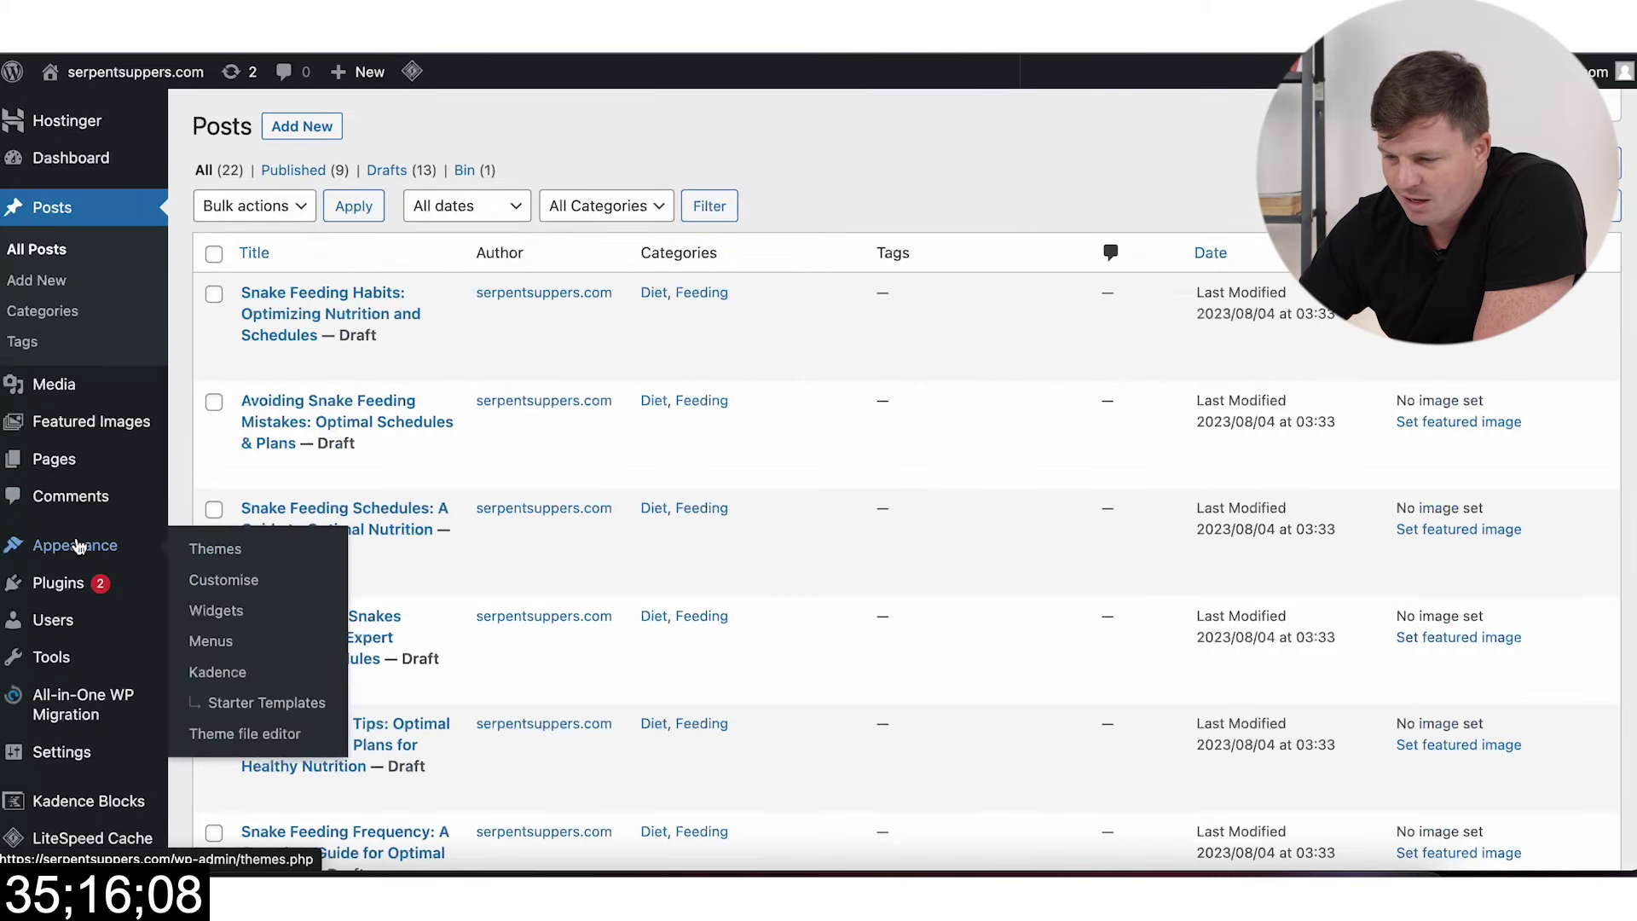
click(247, 701)
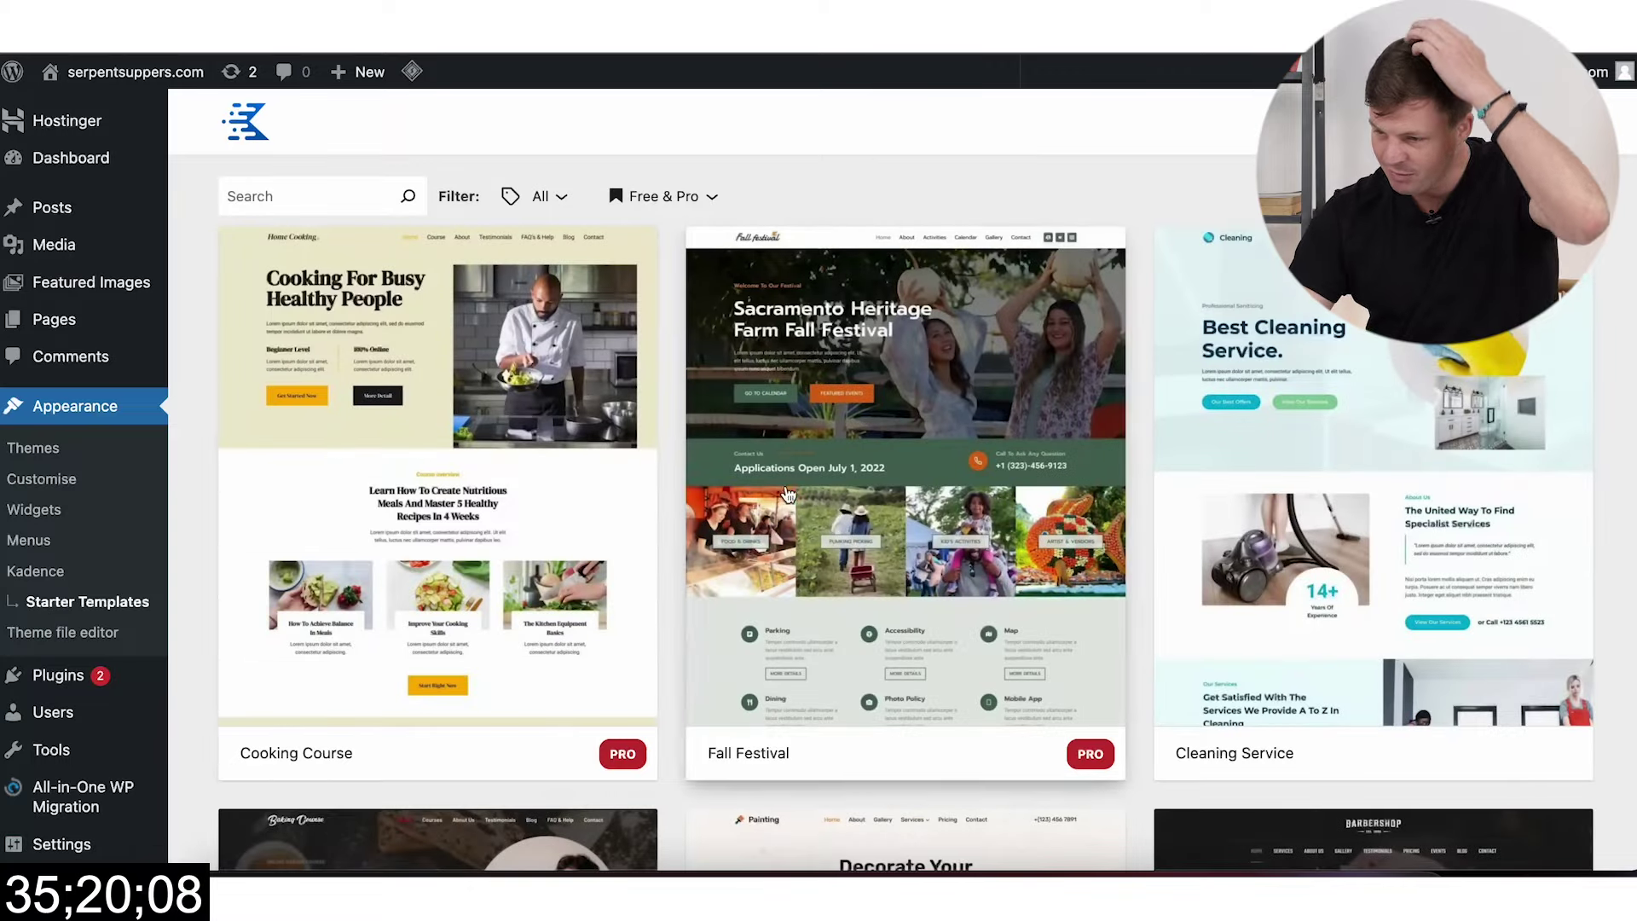
click(641, 201)
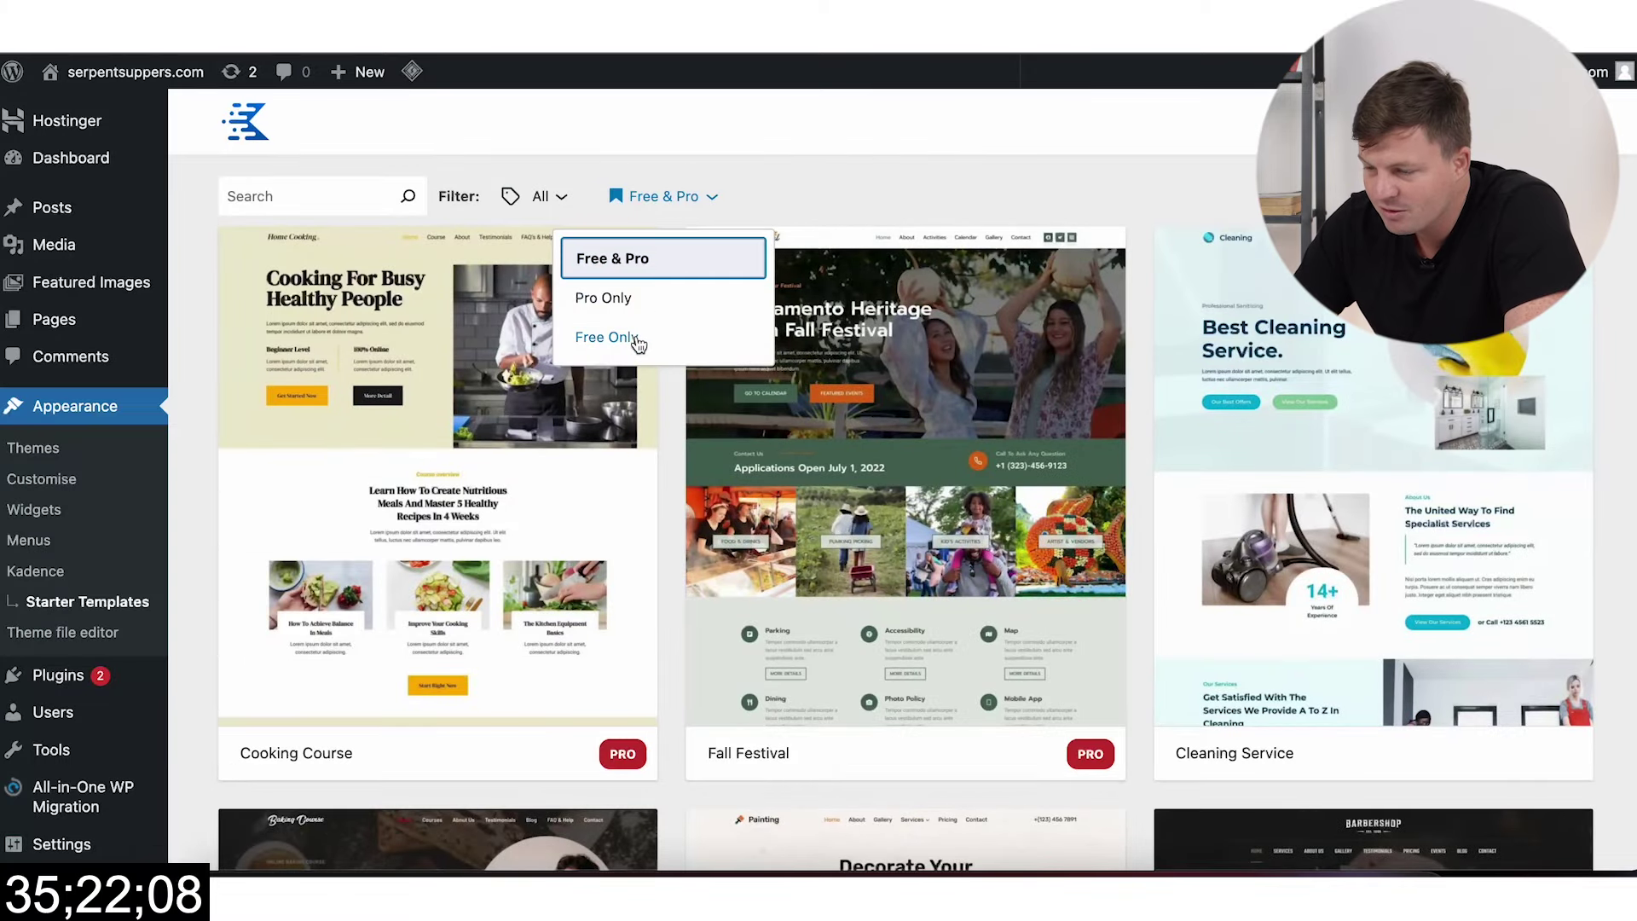
click(621, 338)
scroll(903, 477, down, 5)
scroll(904, 478, up, 5)
click(541, 198)
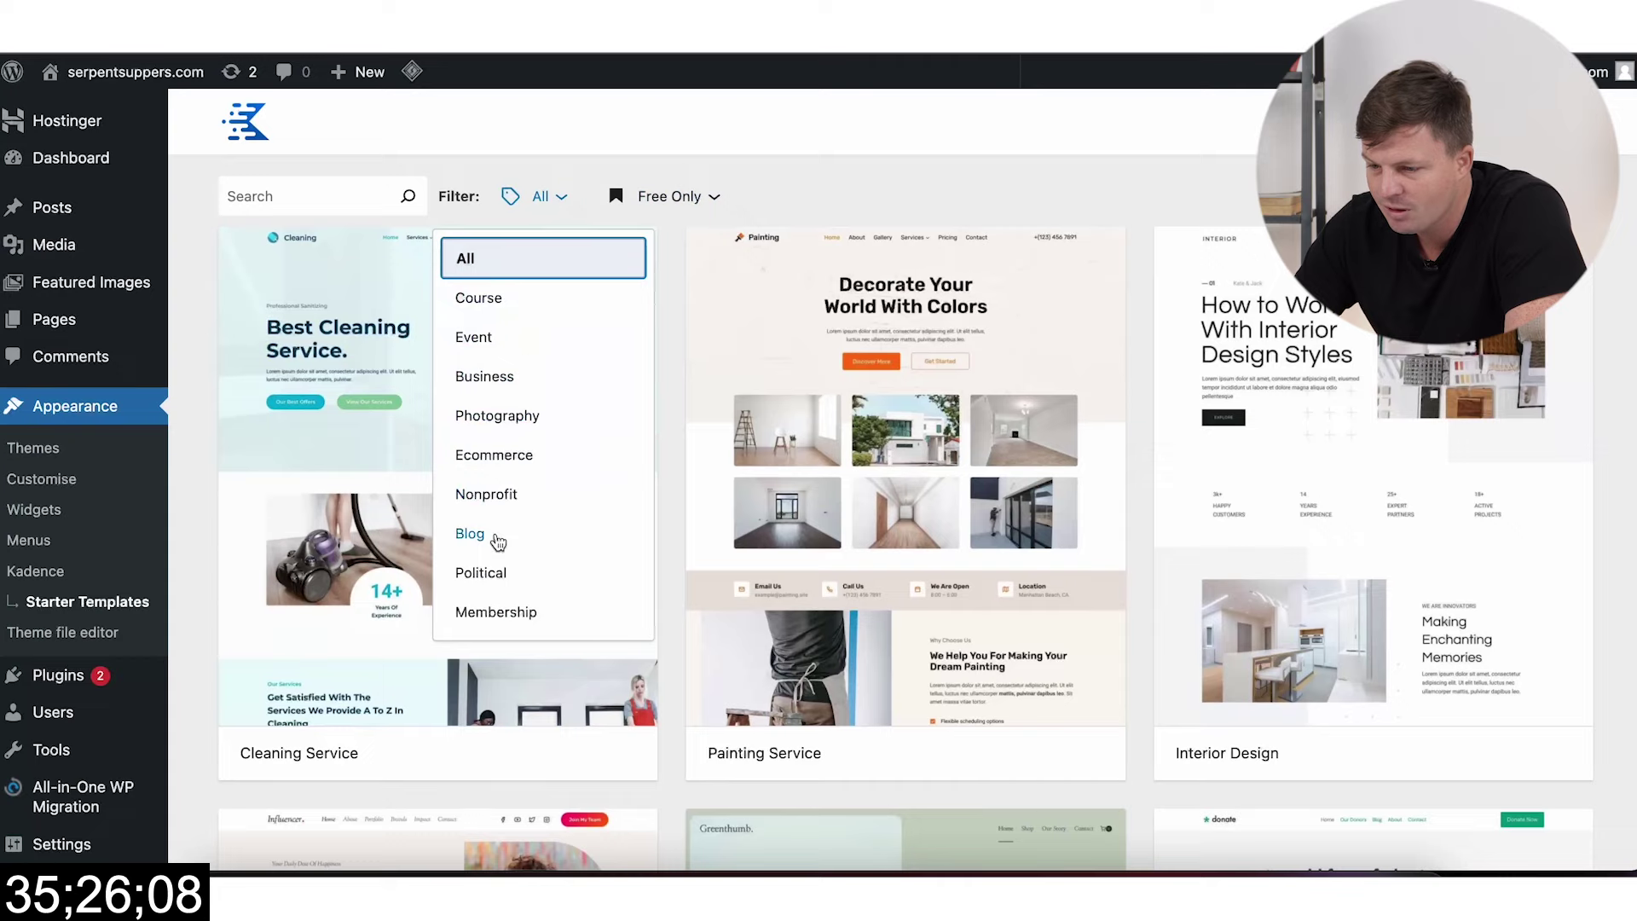
click(548, 531)
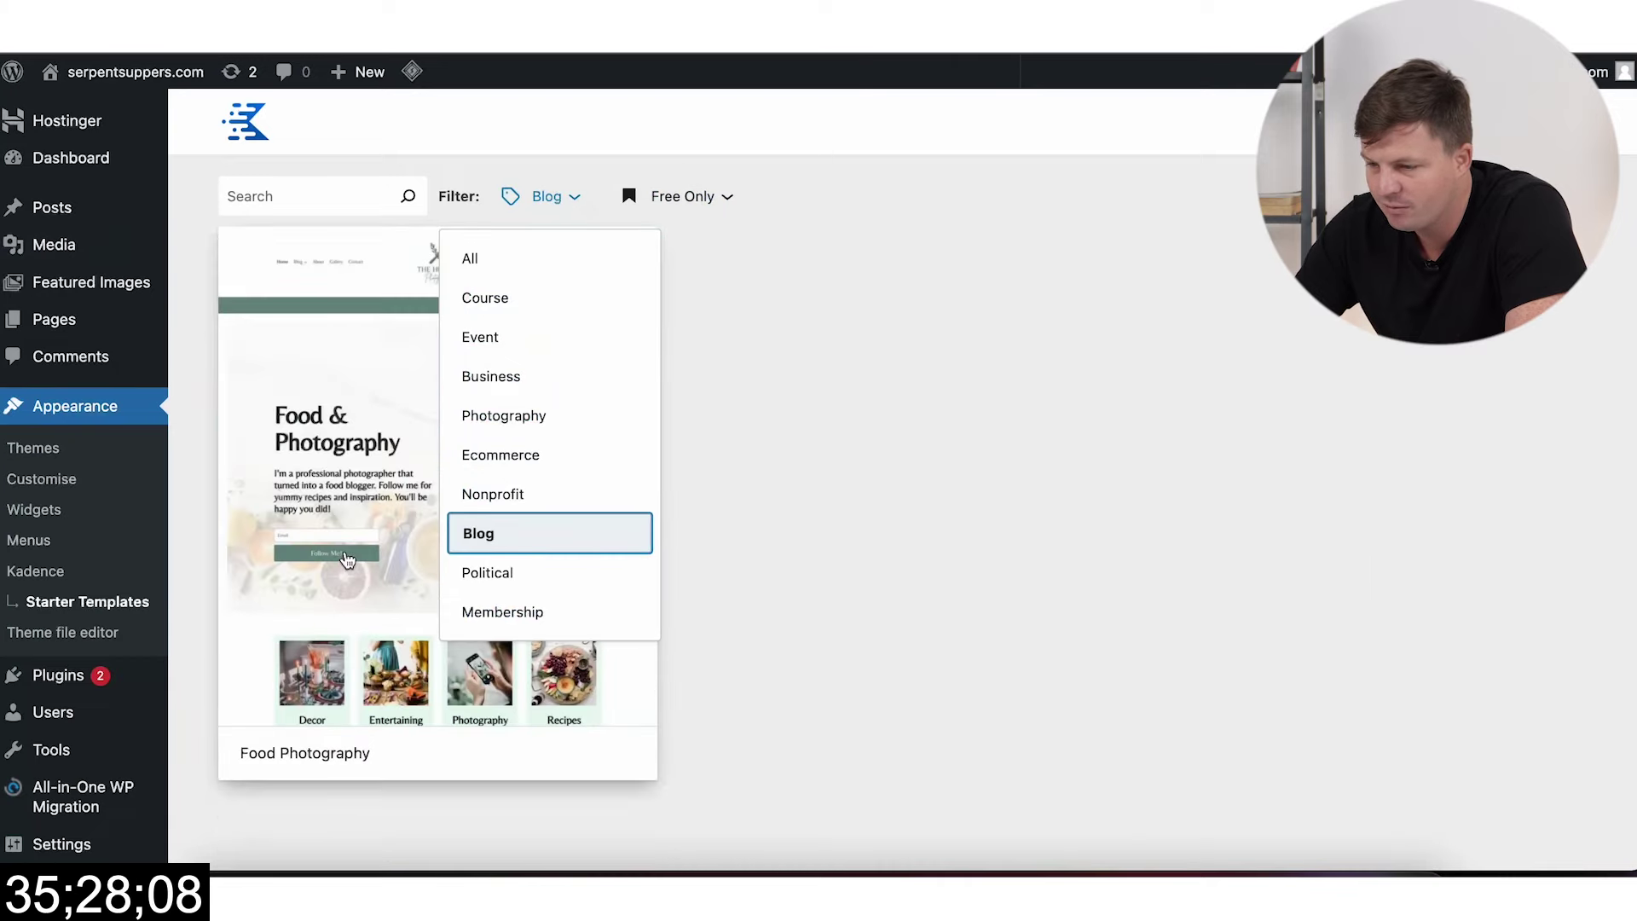
click(347, 558)
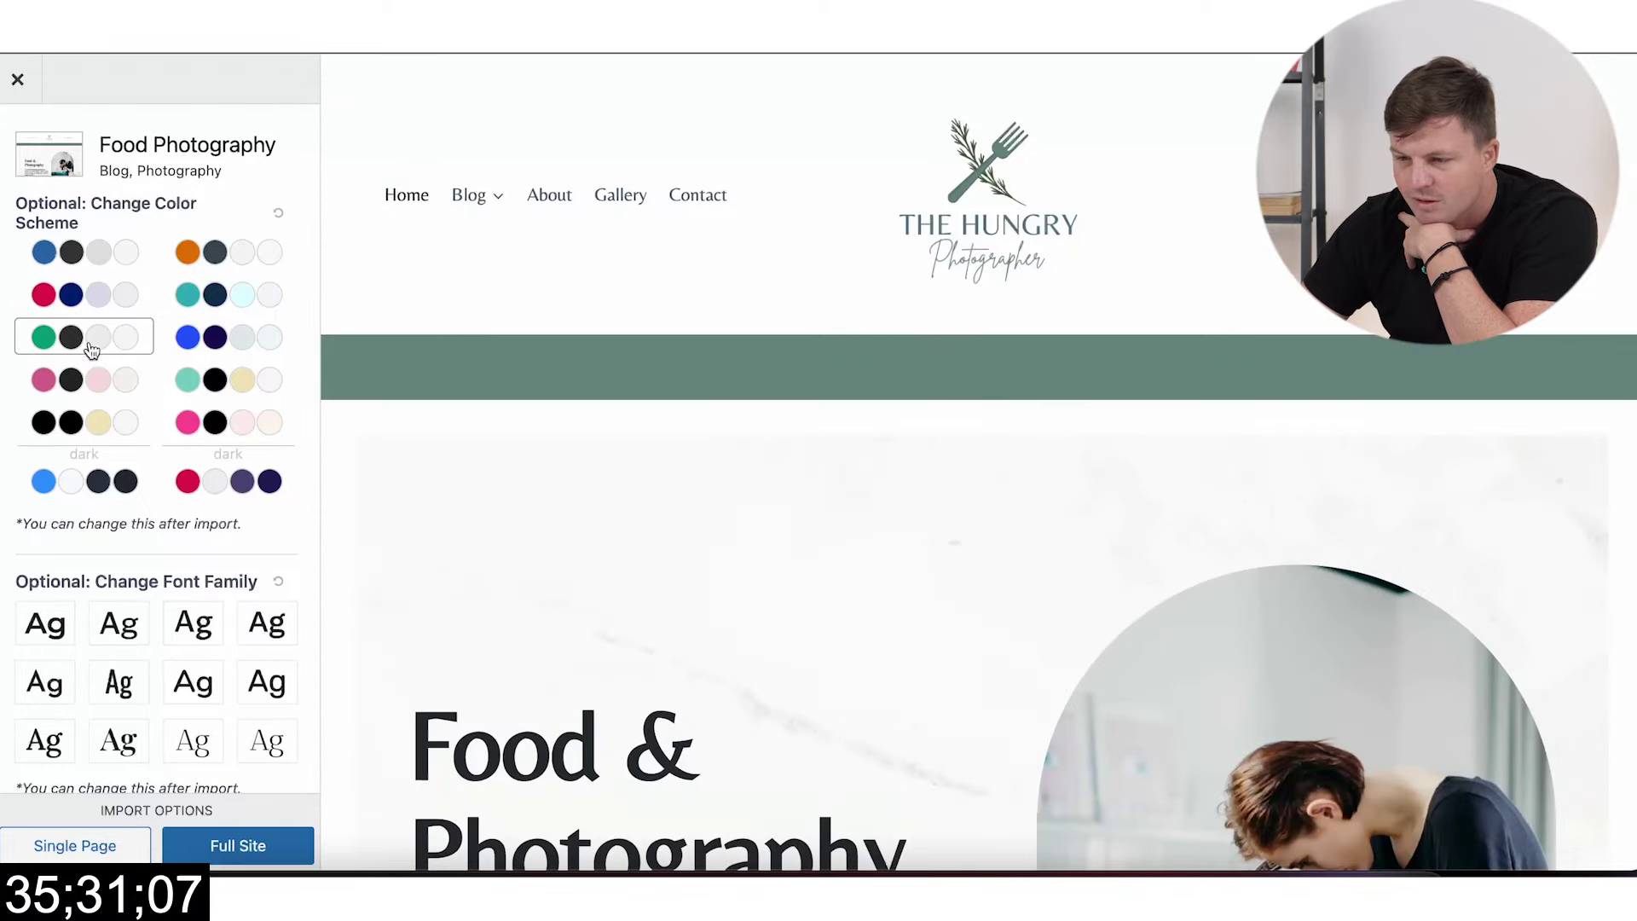
Step: Apply the green colour scheme and pick the Home page for single-page import
click(91, 350)
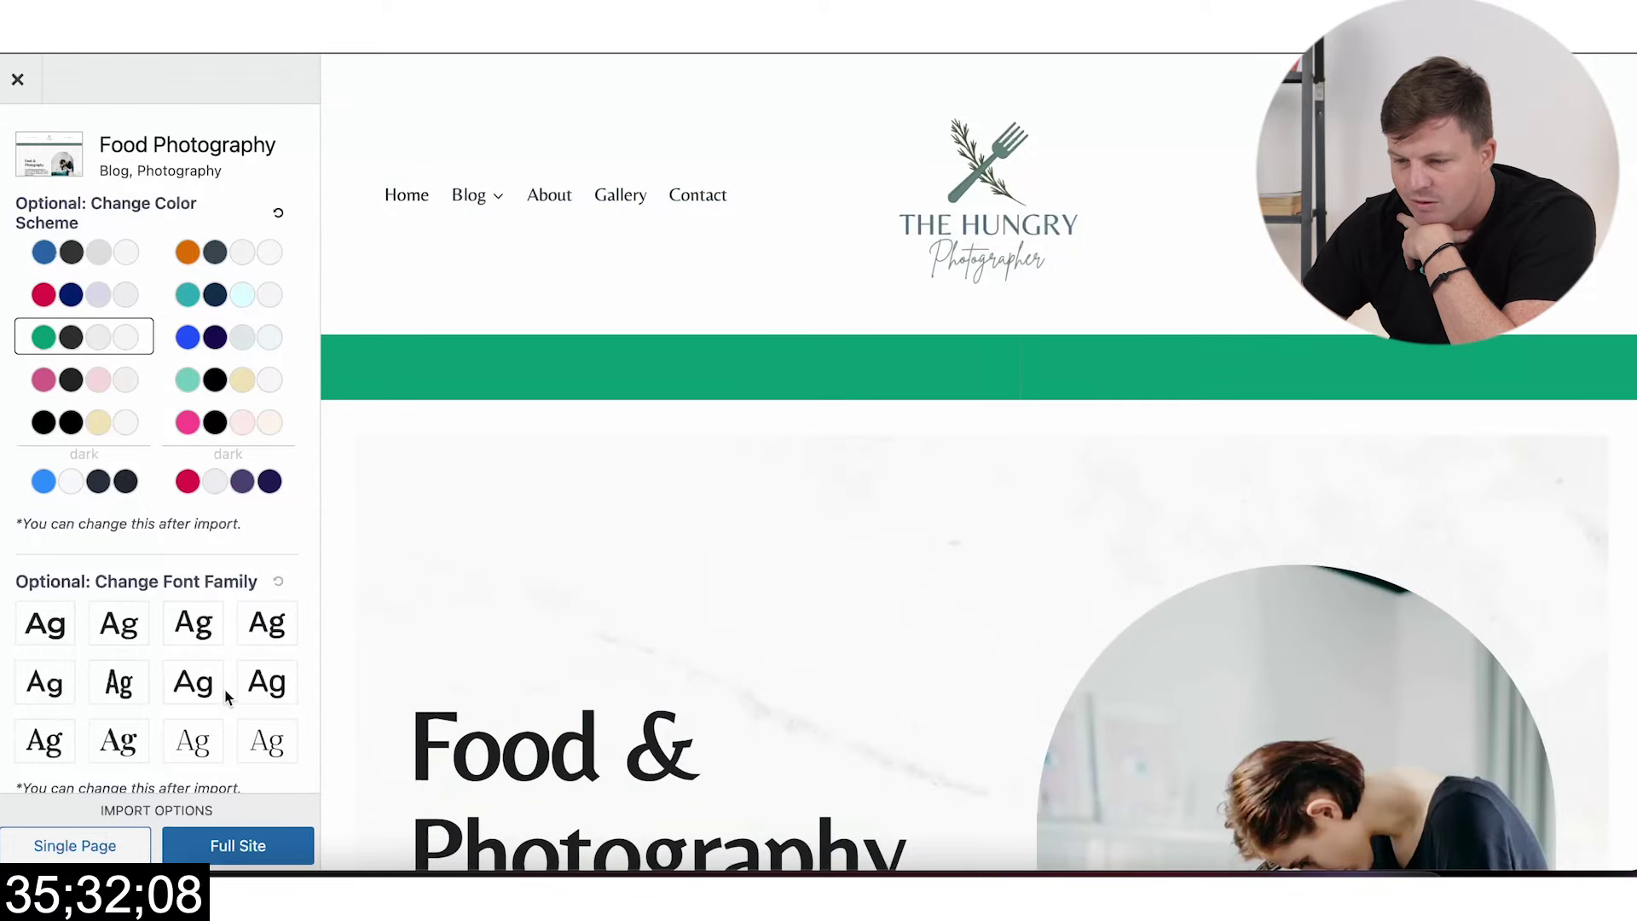
scroll(227, 695, down, 2)
click(114, 836)
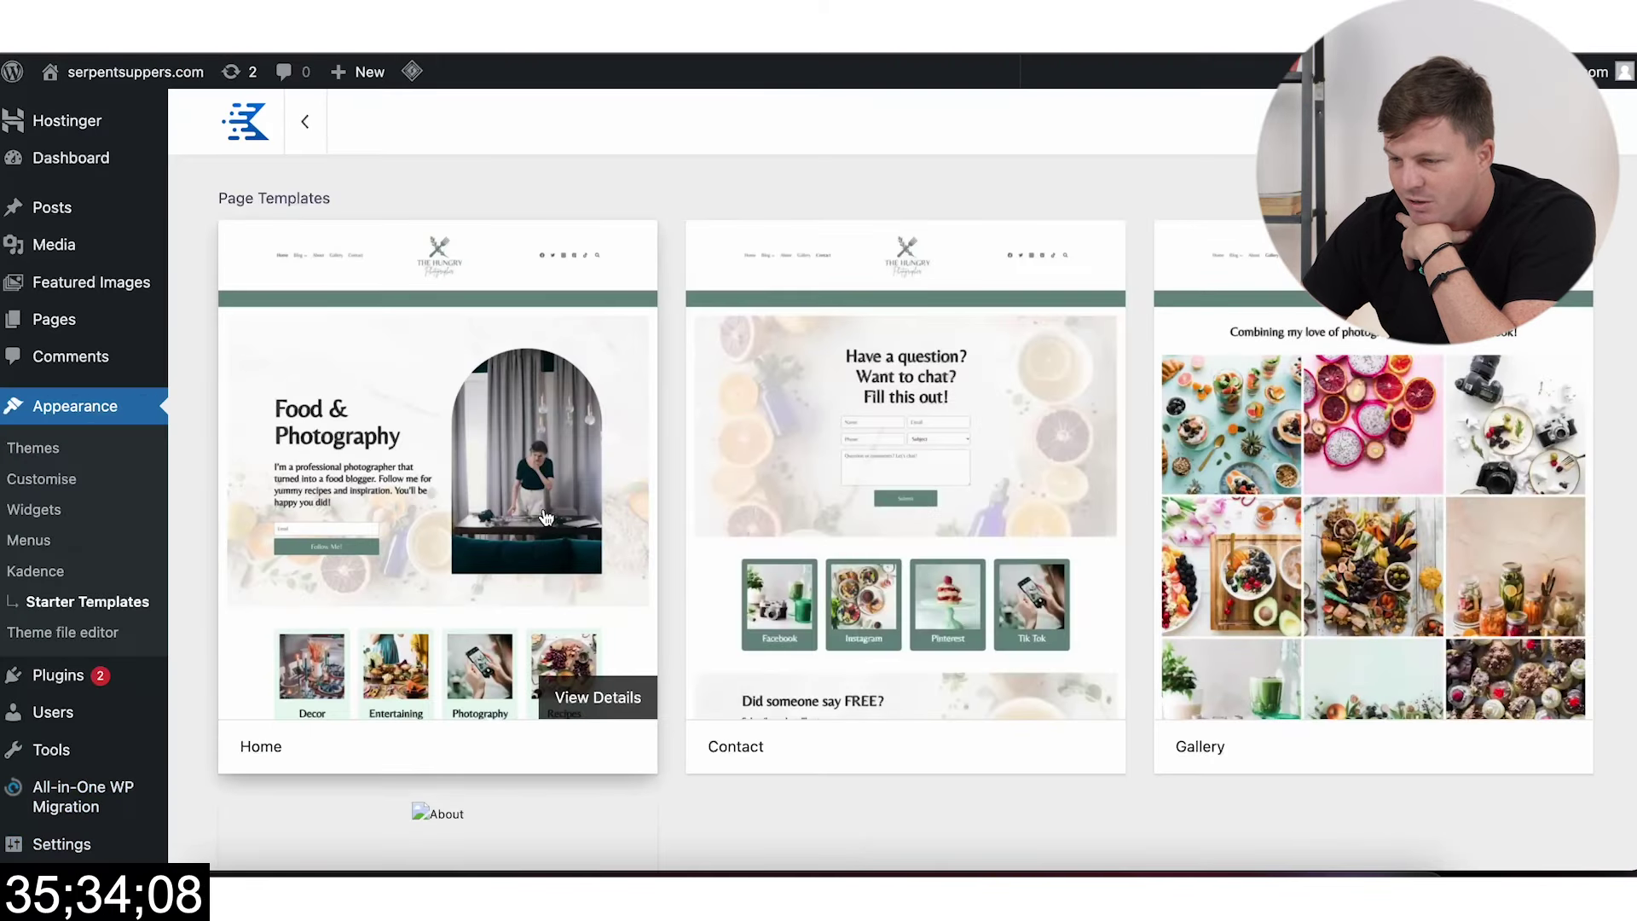
scroll(851, 518, down, 1)
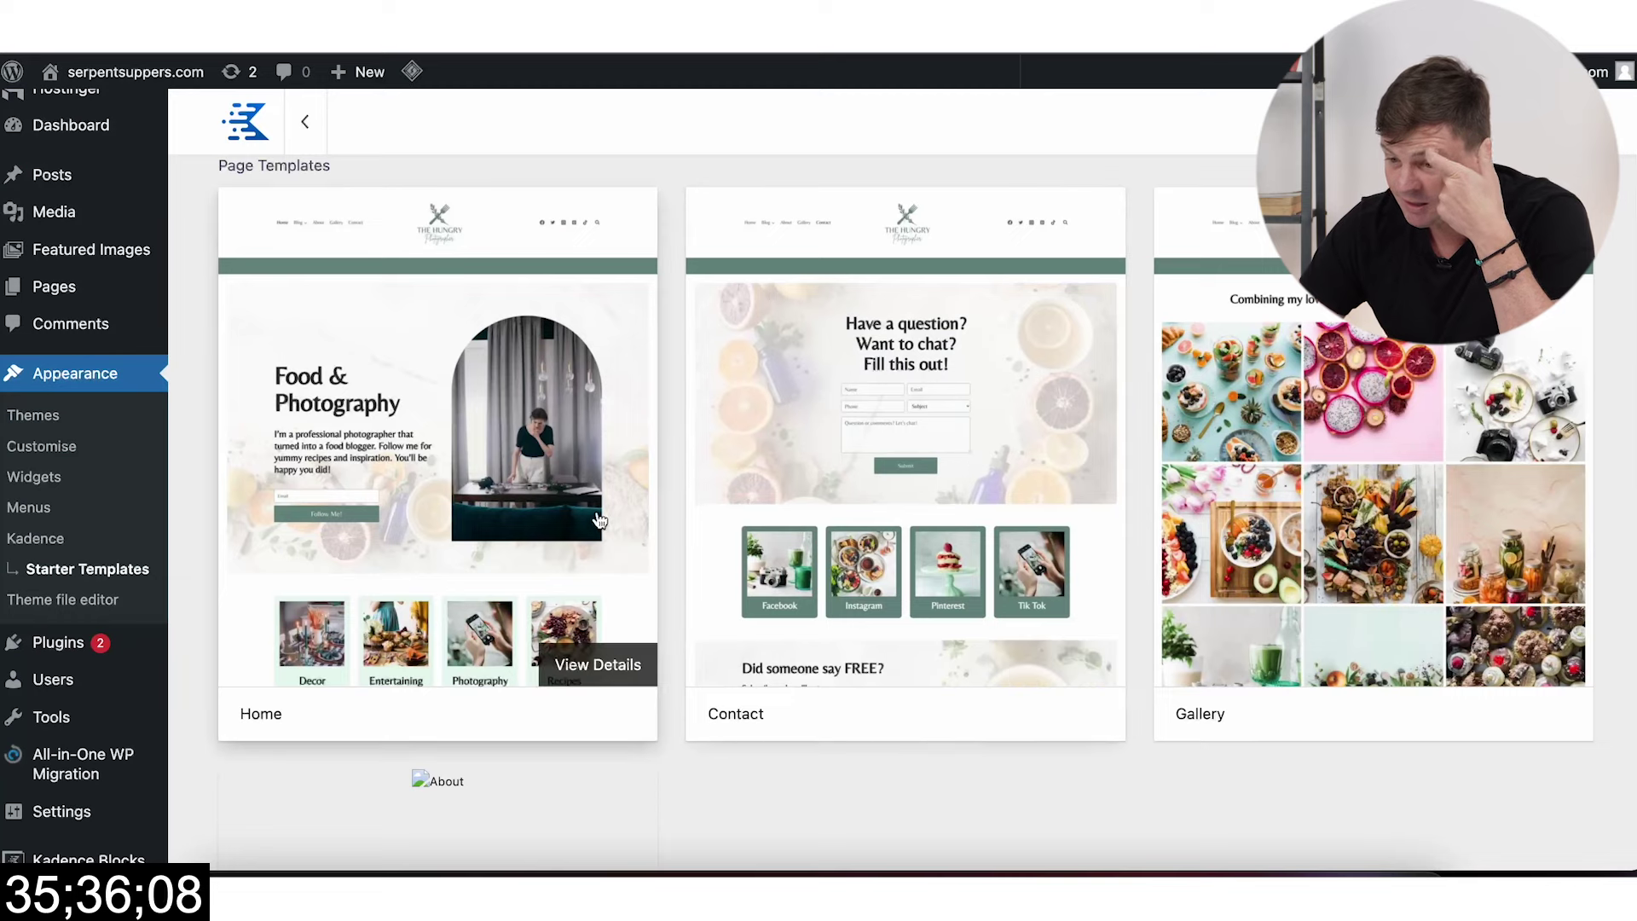
click(618, 466)
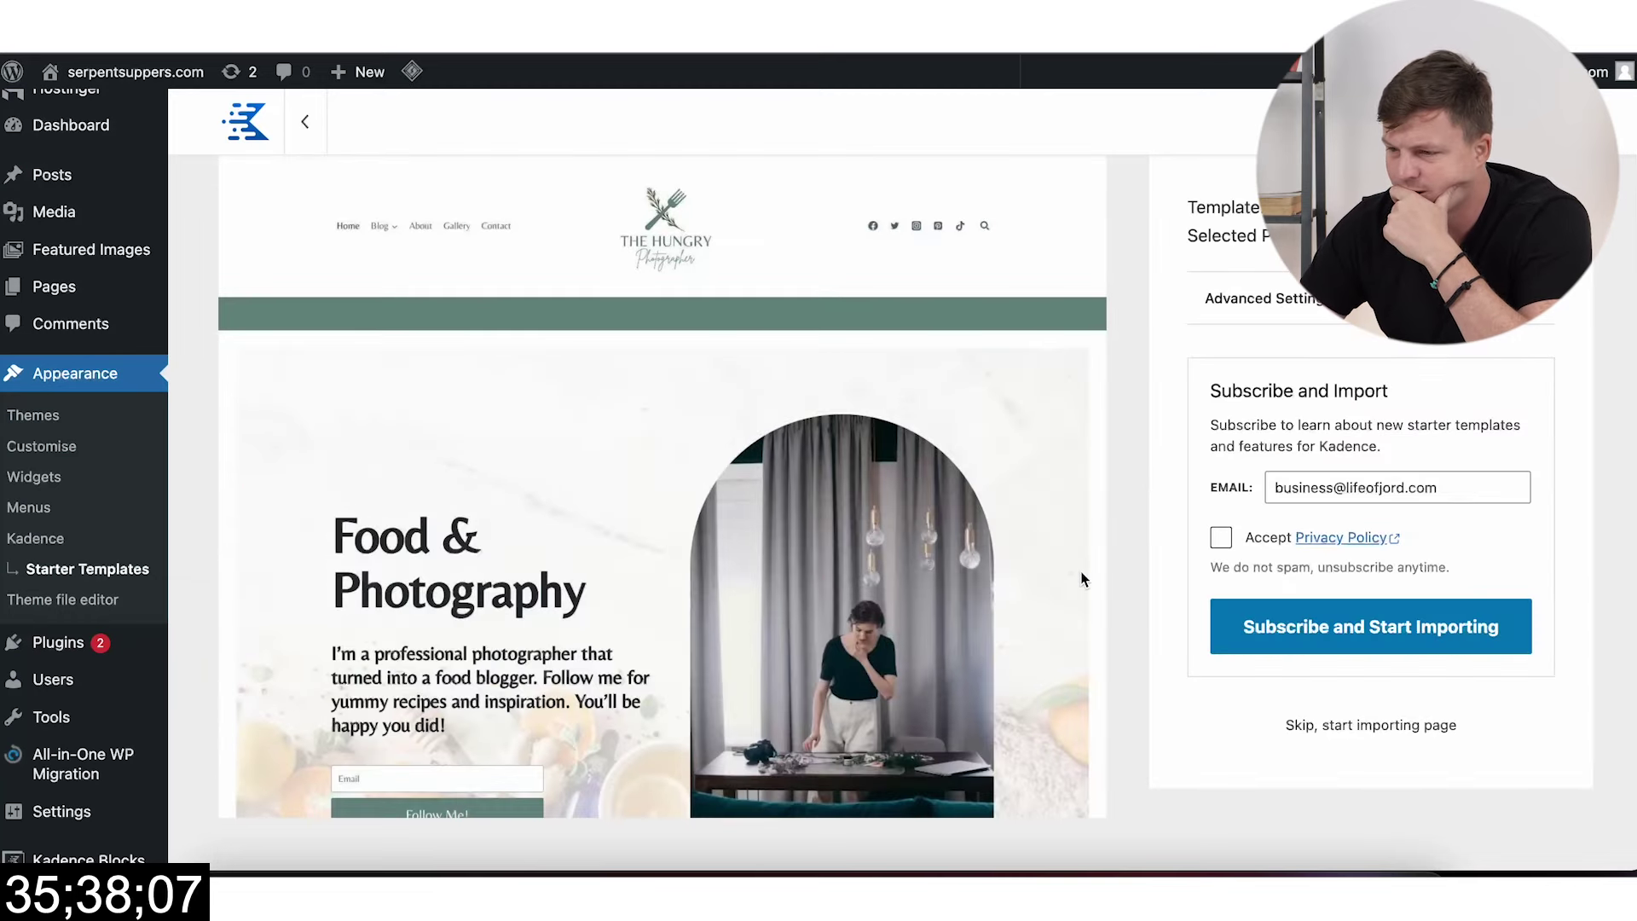
scroll(1081, 576, down, 6)
scroll(1047, 581, down, 10)
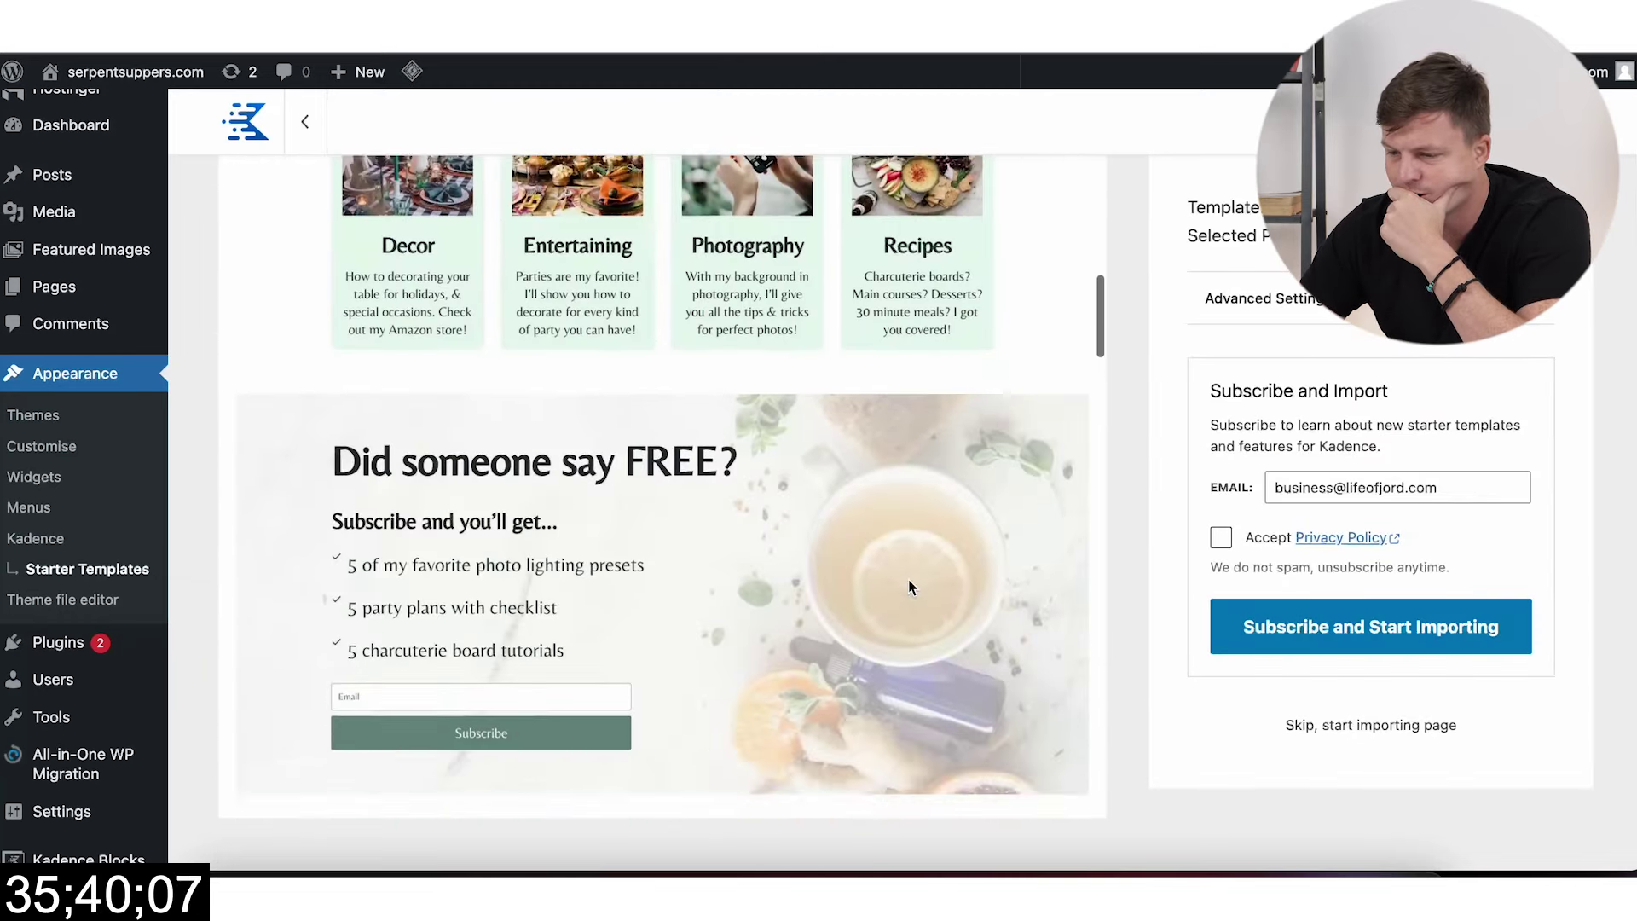
scroll(907, 587, down, 15)
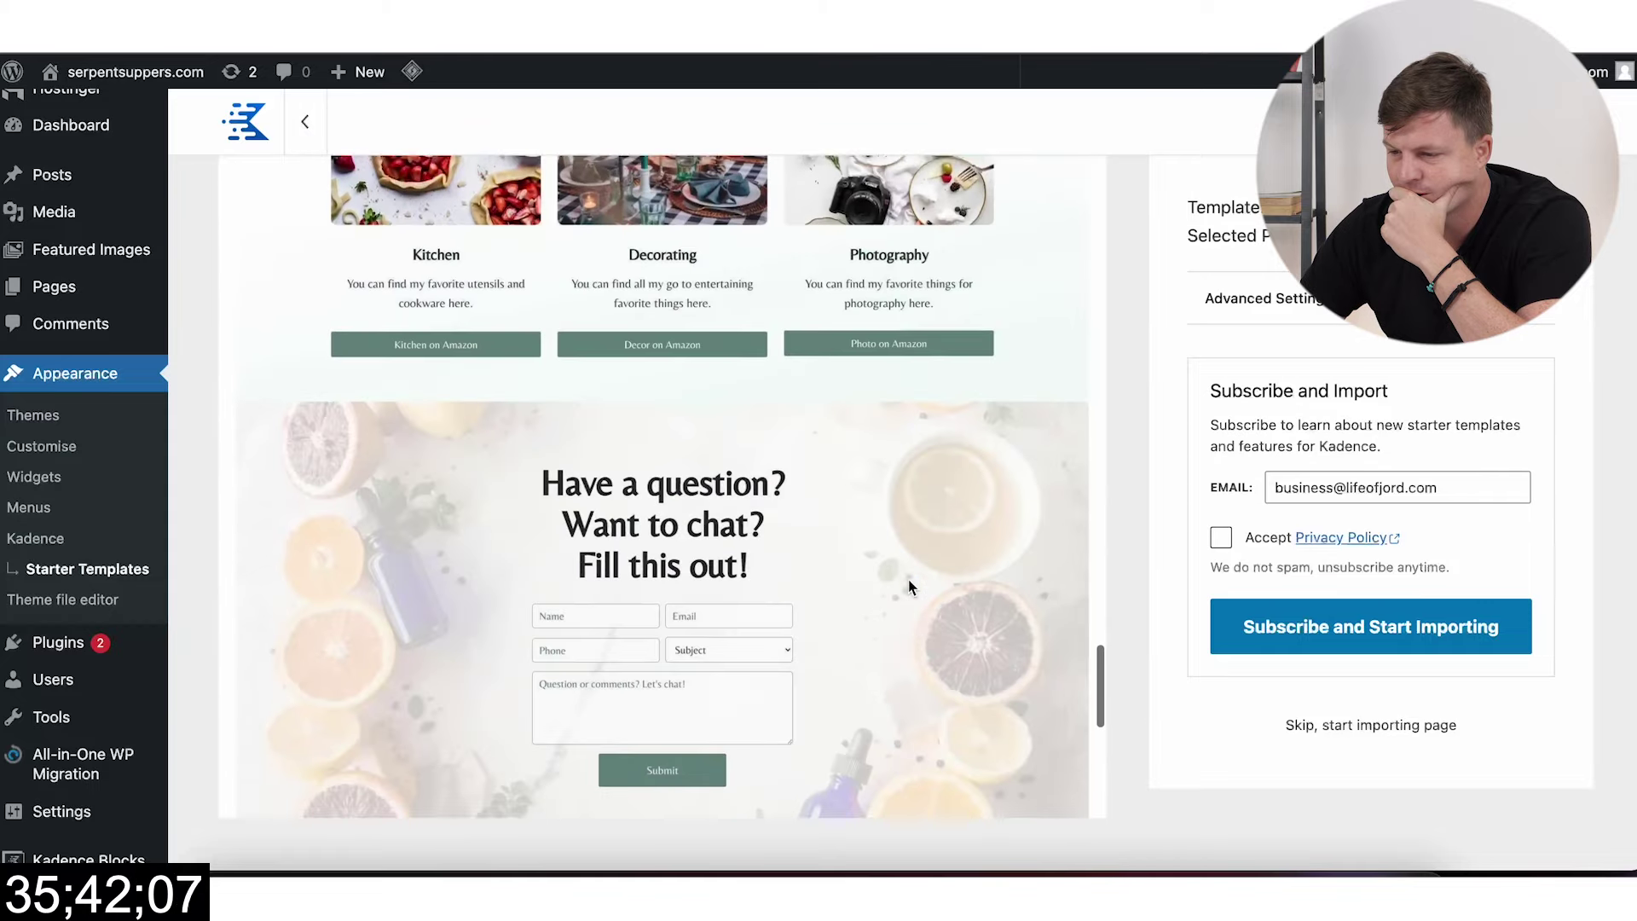
scroll(908, 580, down, 3)
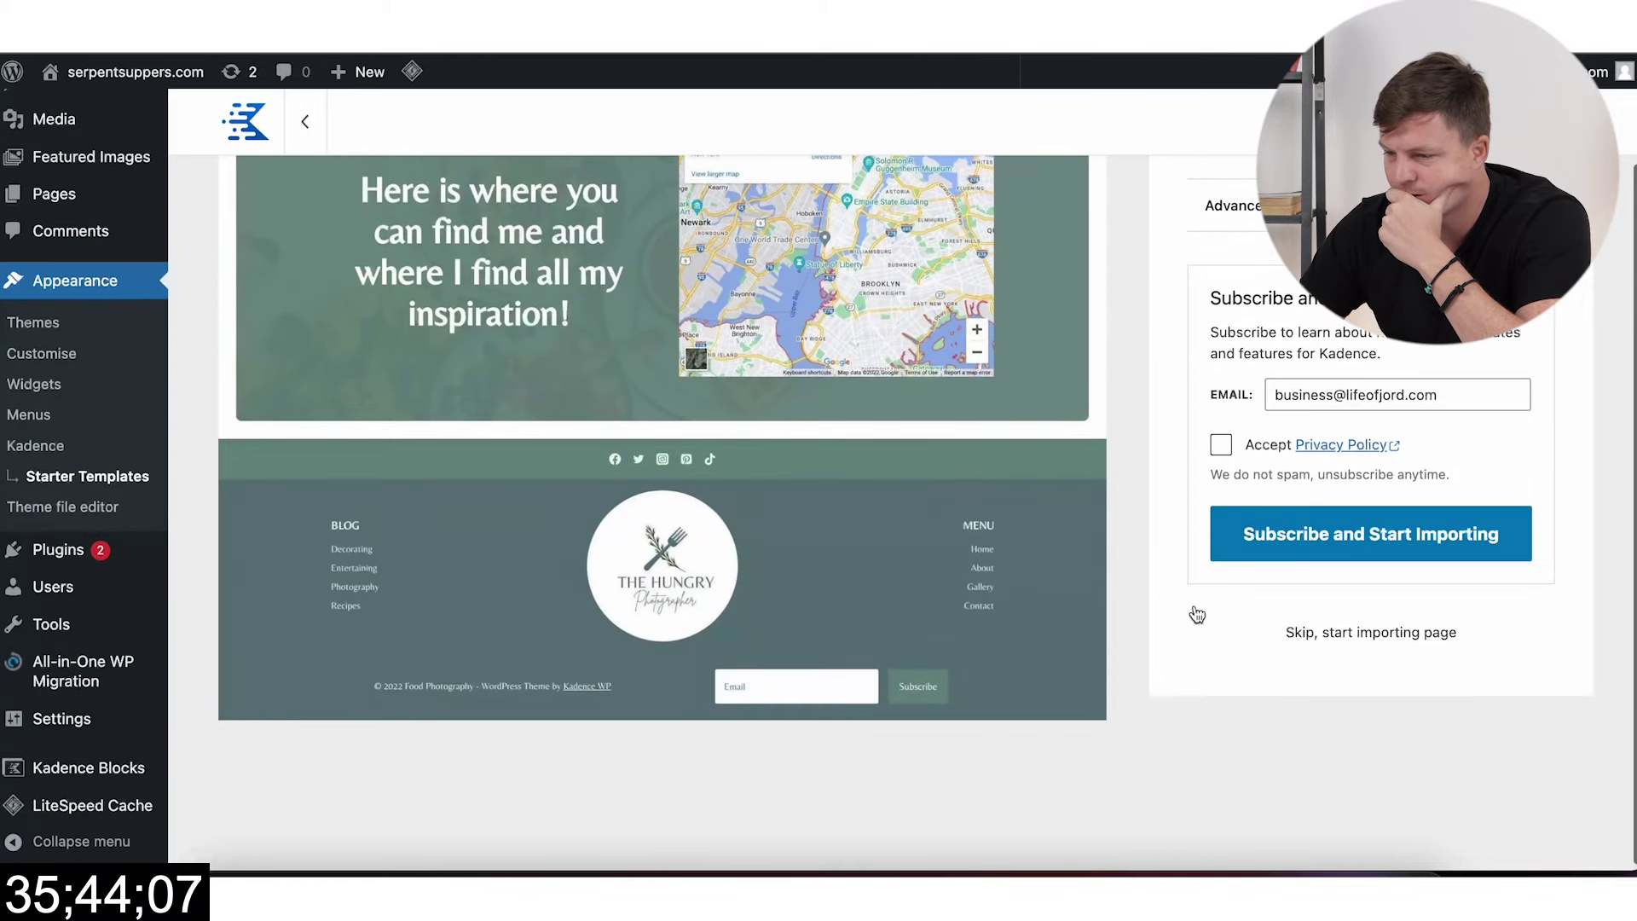
scroll(1127, 578, up, 1)
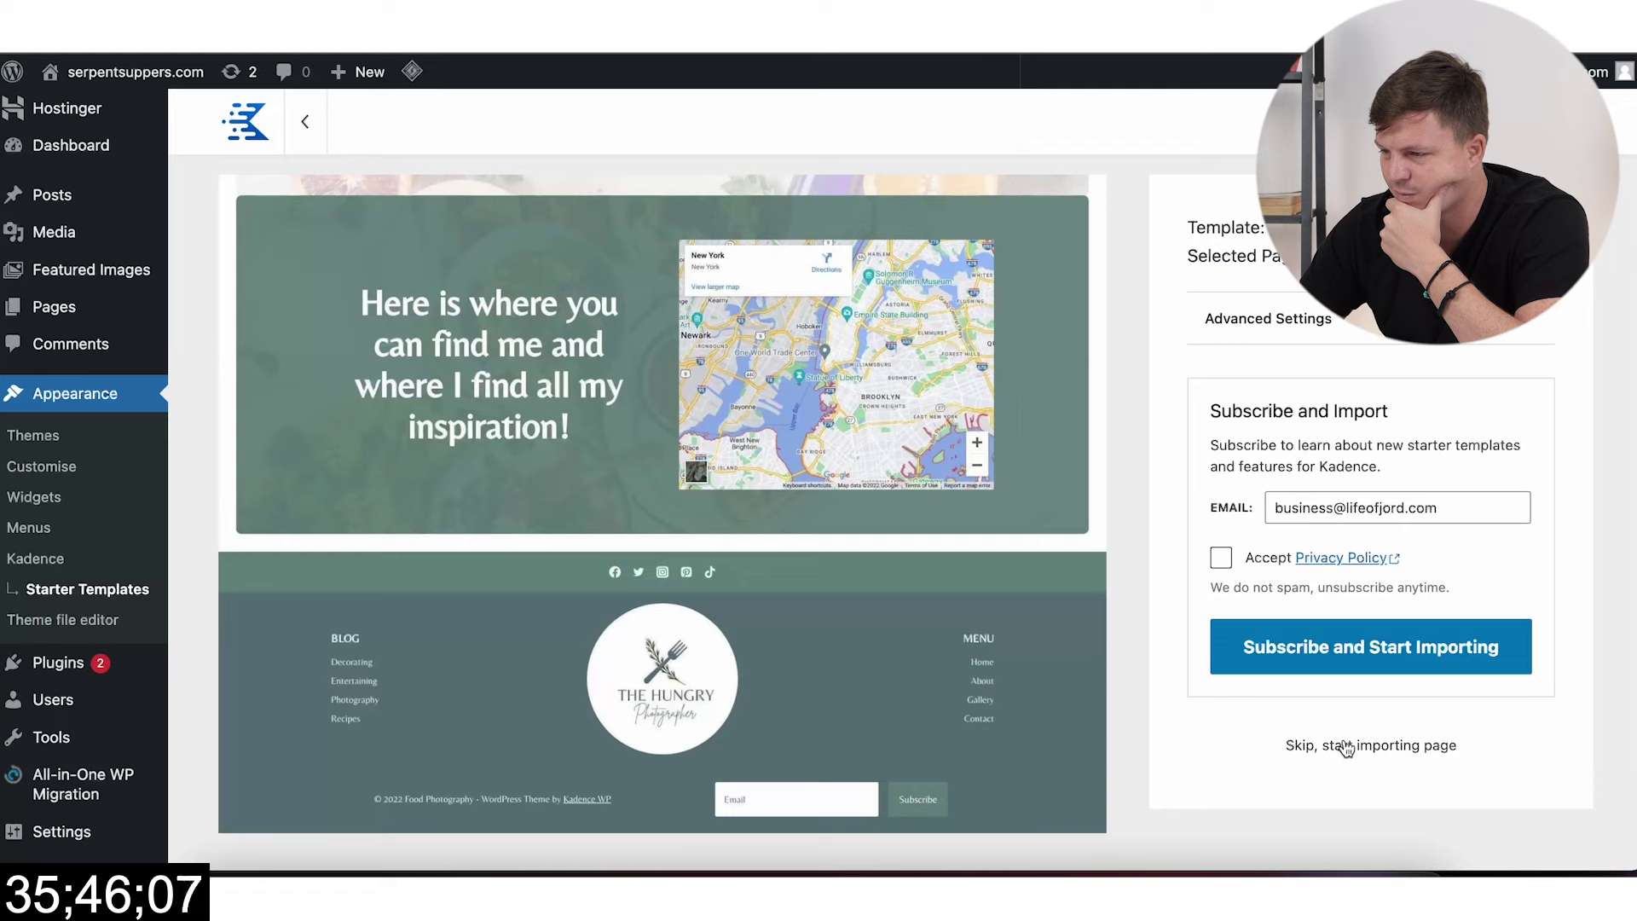
Step: Expand Advanced Settings and start importing the Home page template
click(1496, 335)
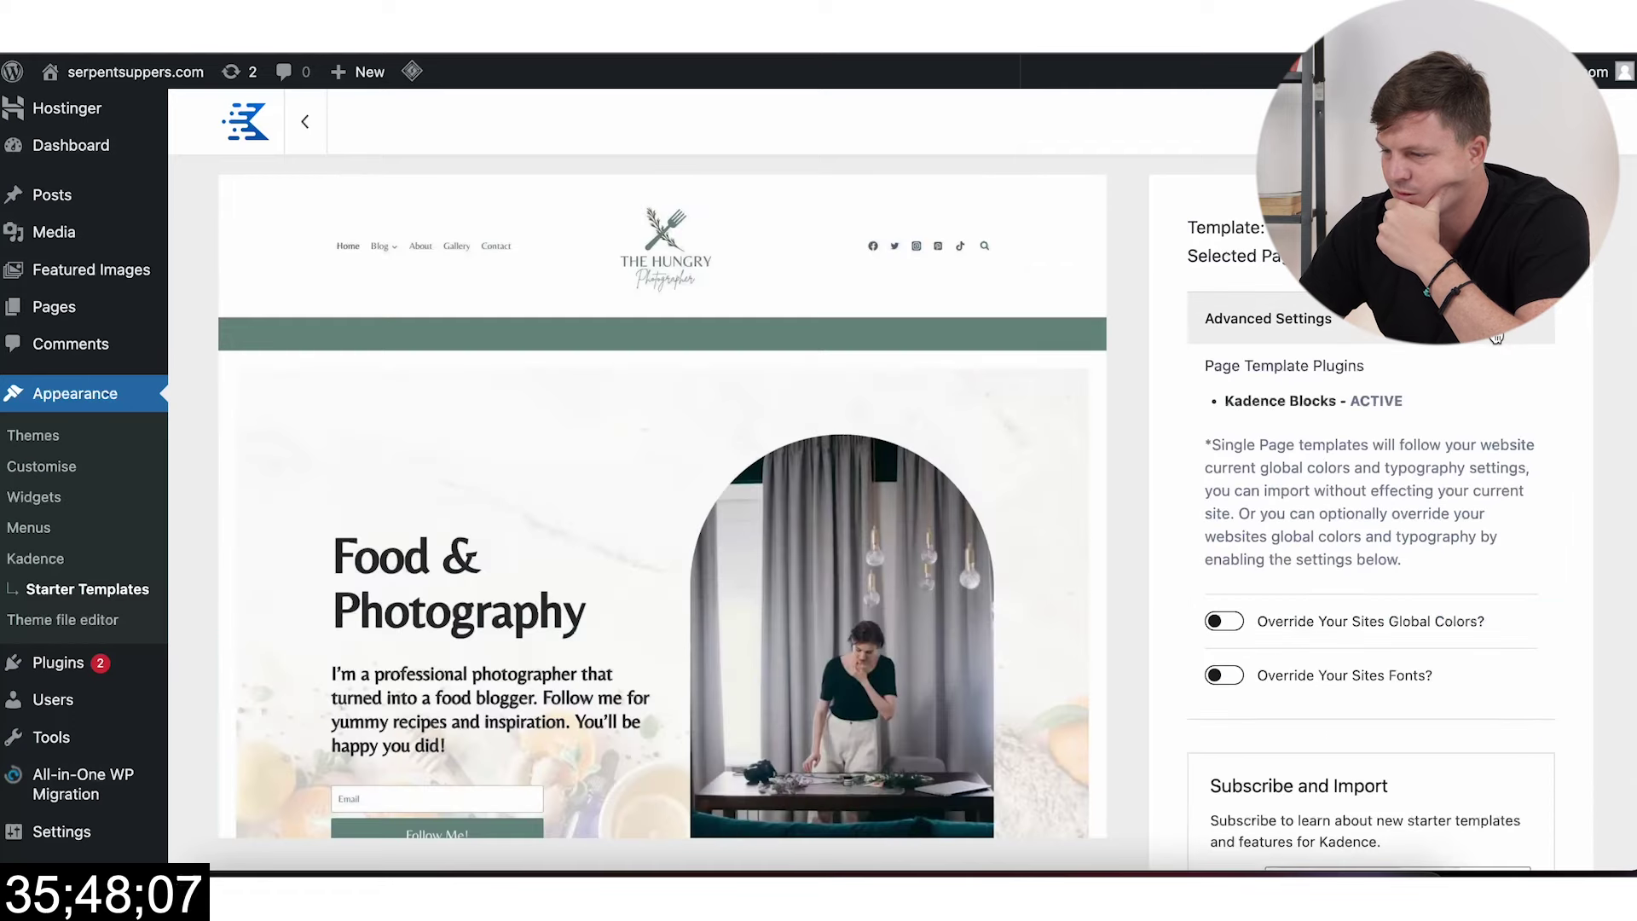
scroll(1461, 449, down, 5)
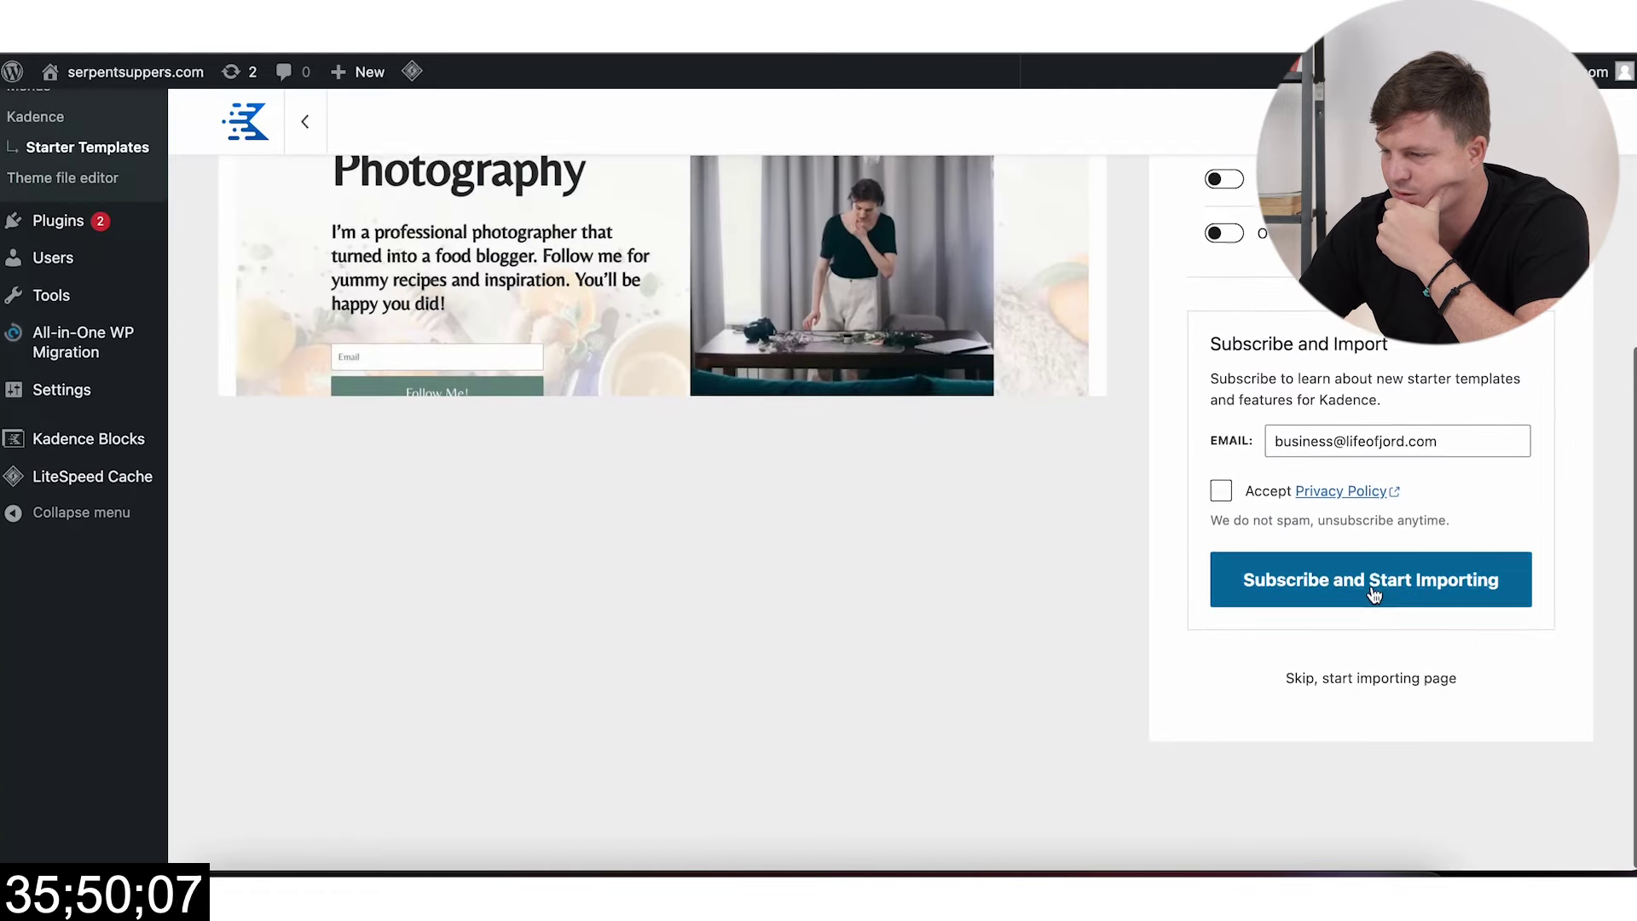
click(1392, 697)
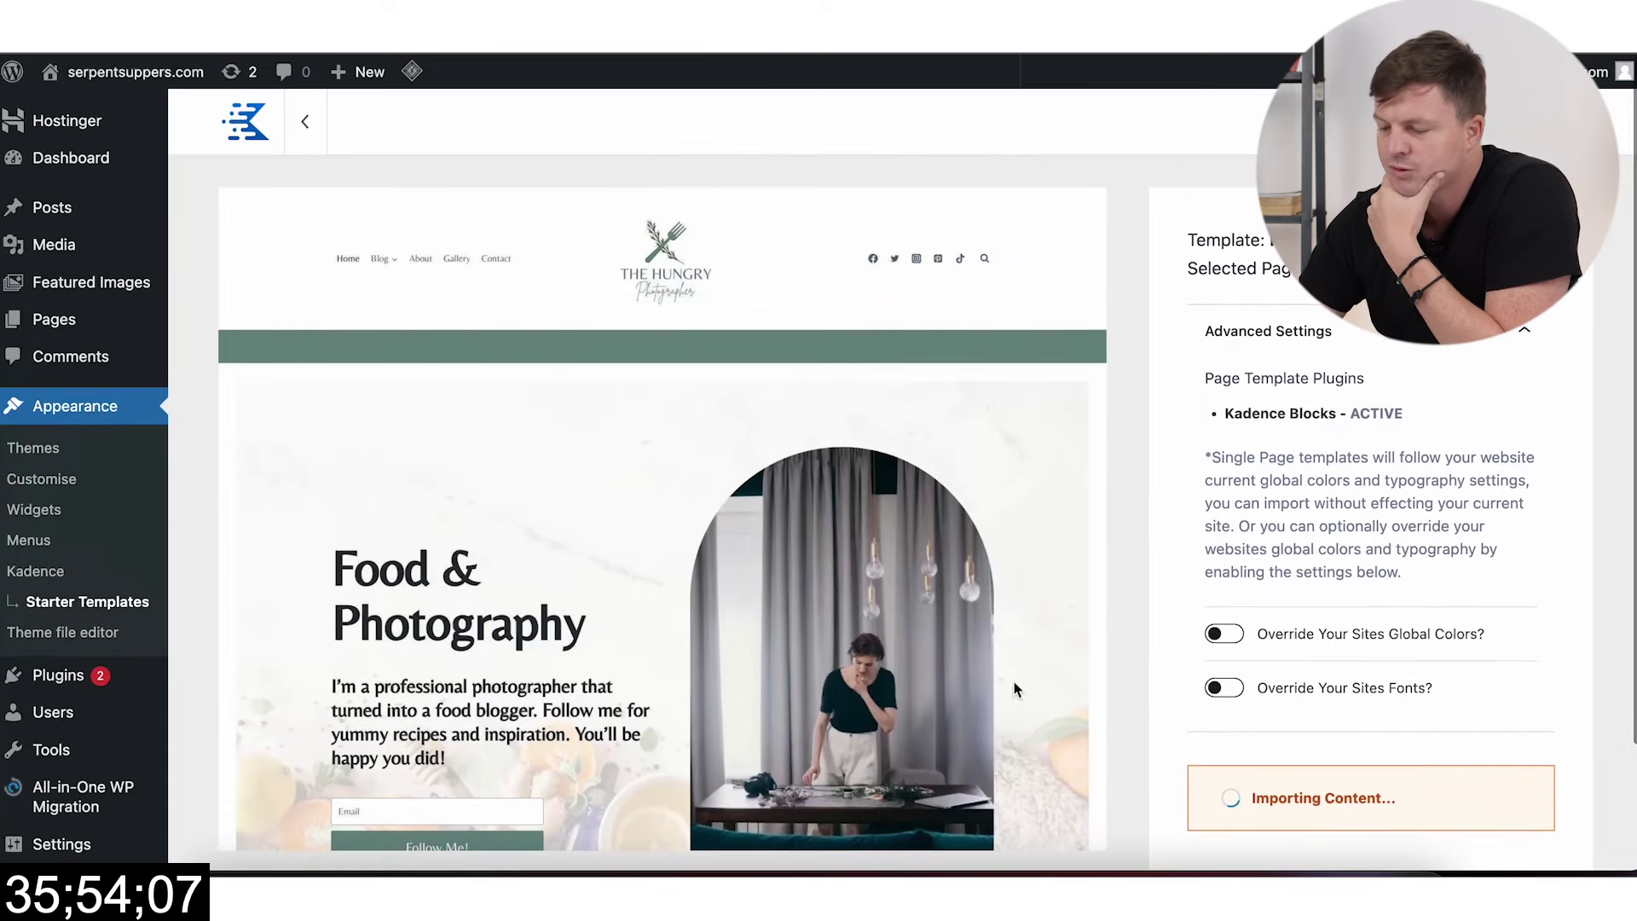
Step: View the live site, refresh it, and browse the grid of snake posts
click(1235, 354)
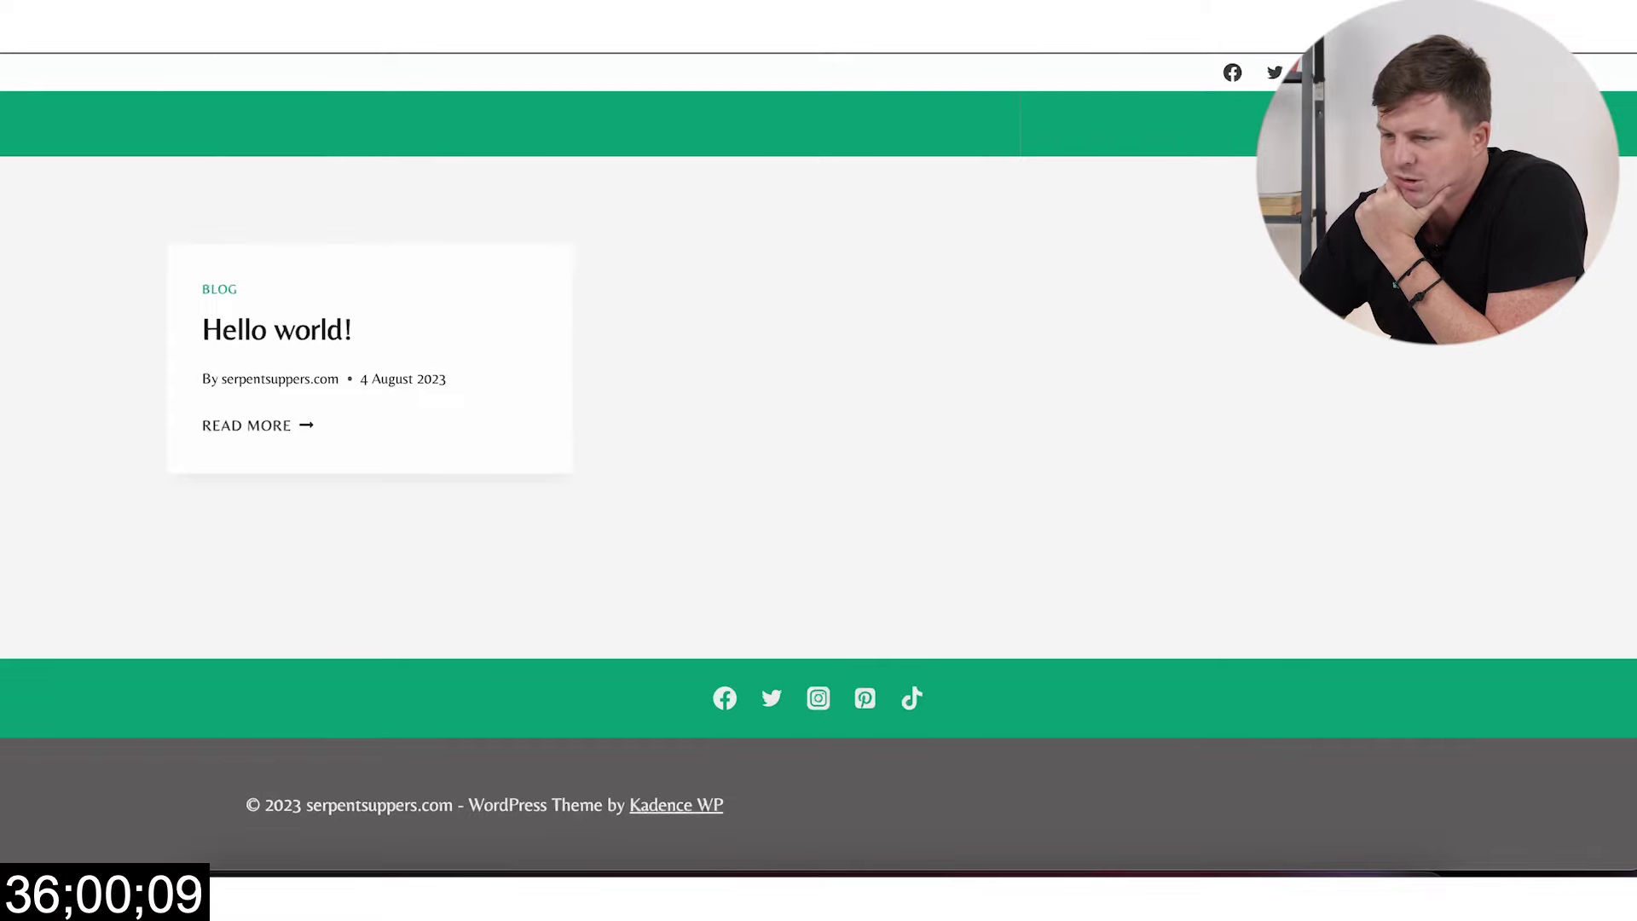
key(super+r)
scroll(886, 479, down, 7)
scroll(887, 479, down, 12)
scroll(887, 479, up, 6)
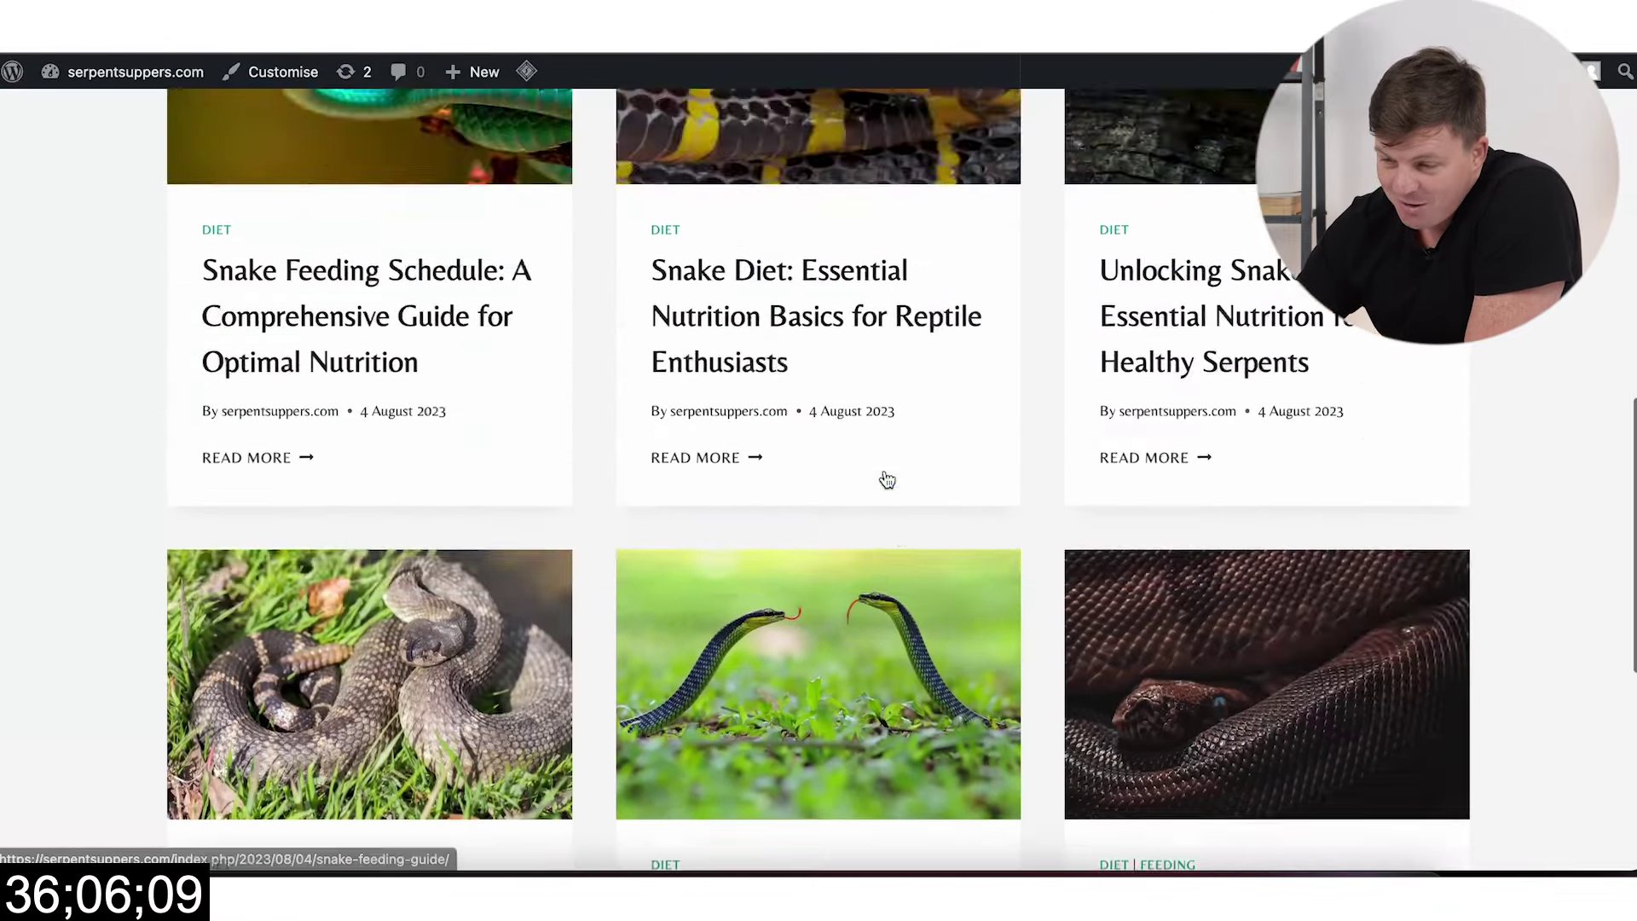
scroll(886, 479, up, 12)
scroll(884, 475, down, 9)
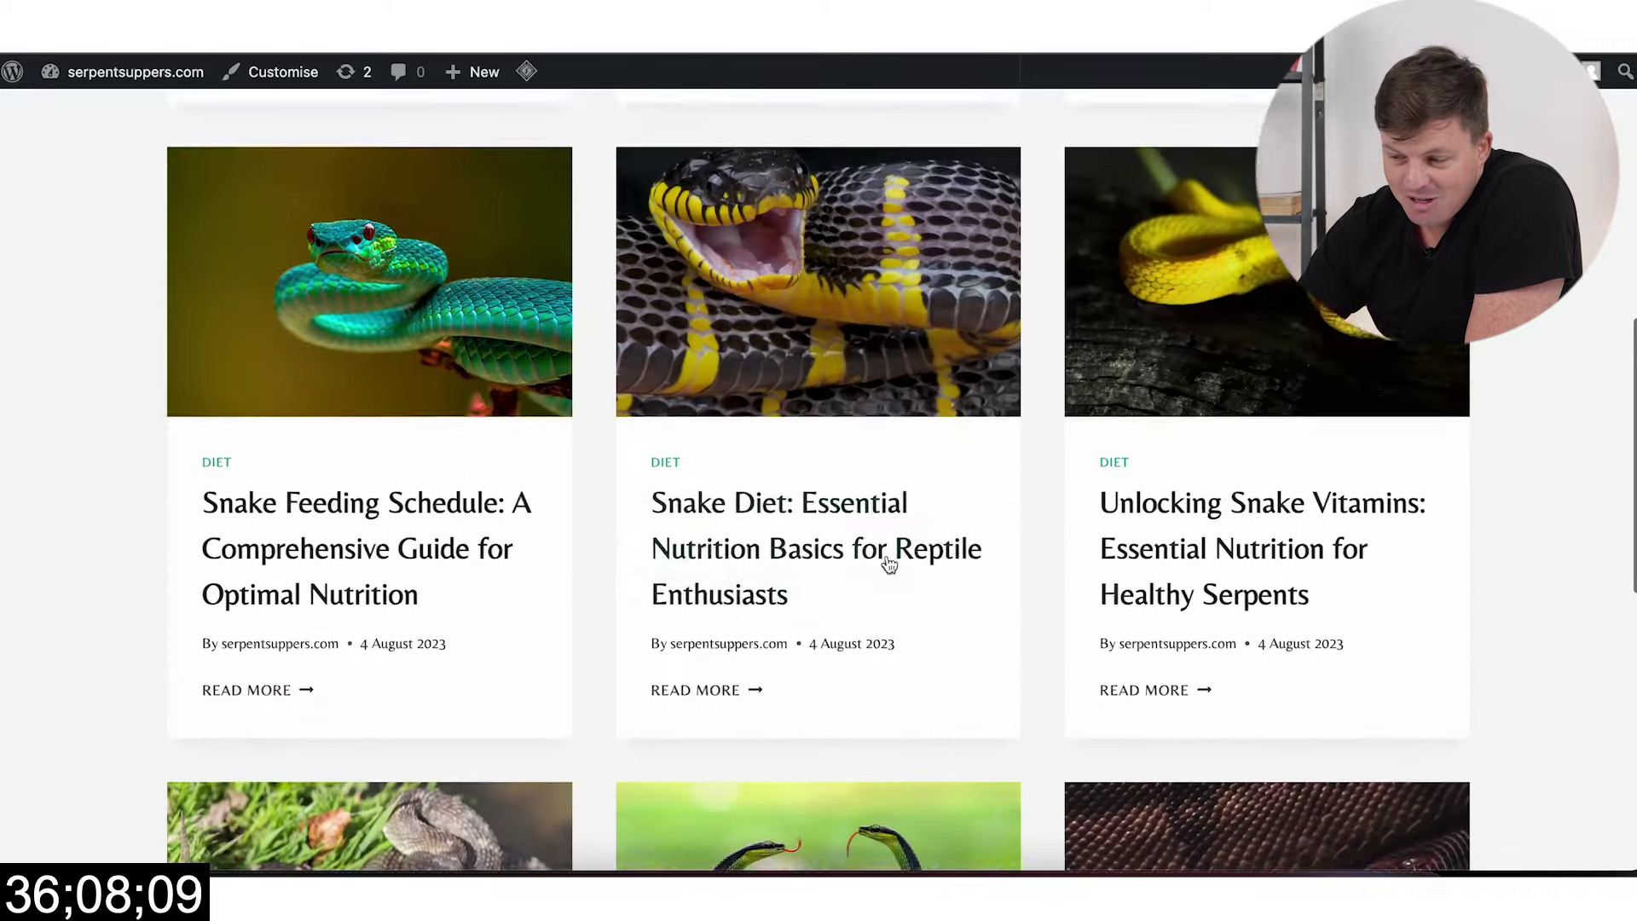
scroll(888, 564, down, 9)
scroll(889, 565, up, 12)
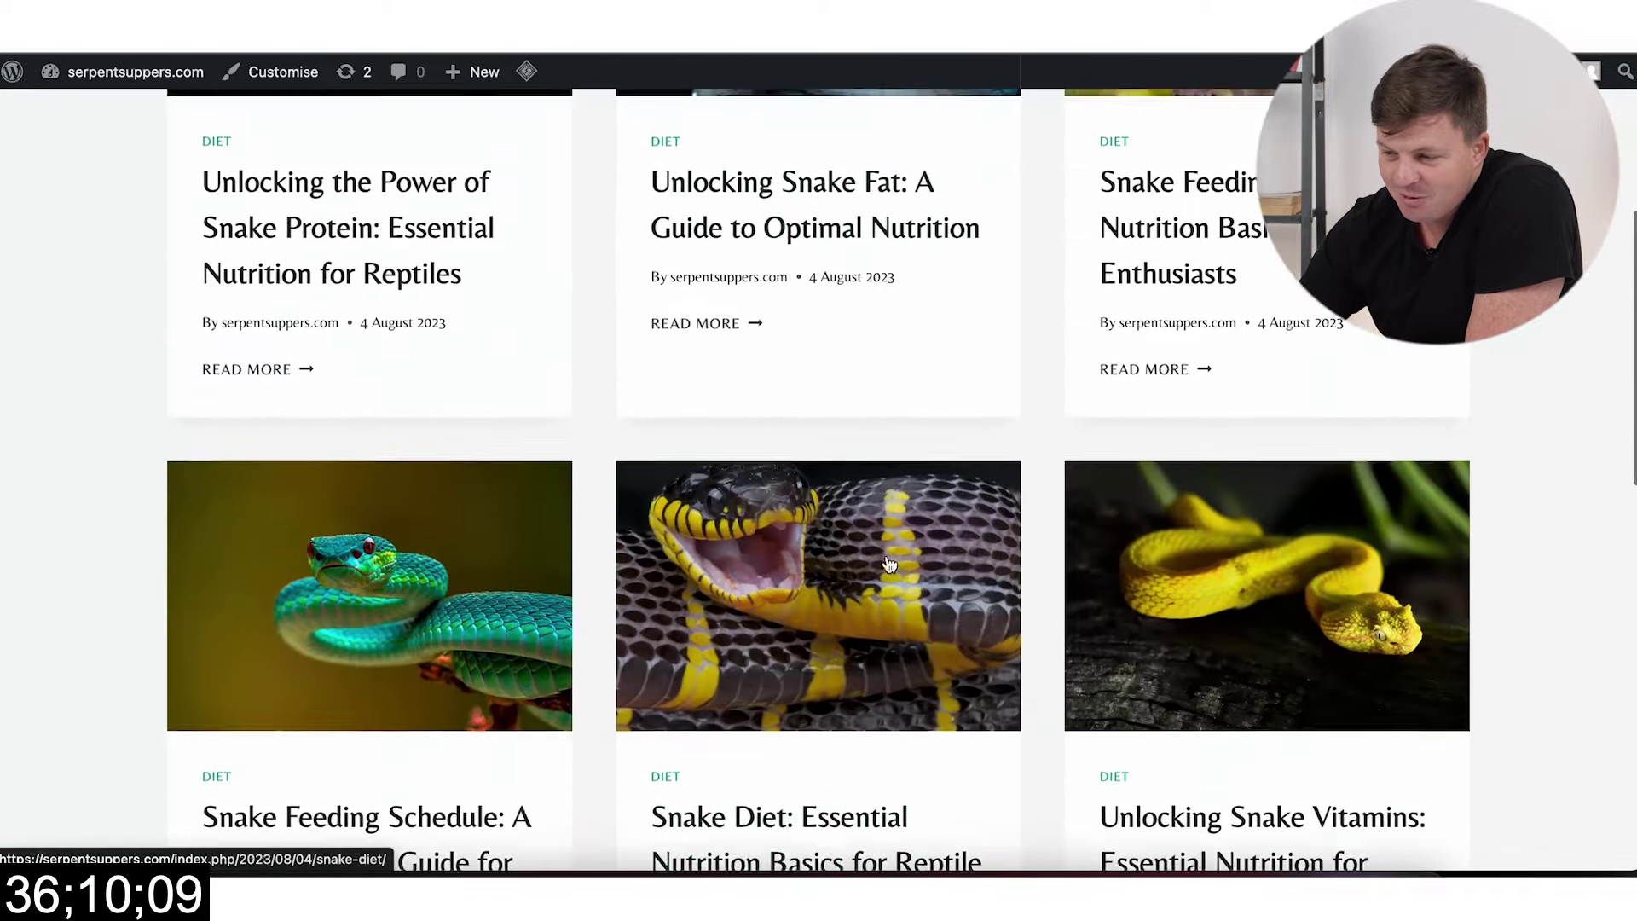
scroll(887, 563, up, 5)
scroll(888, 563, down, 15)
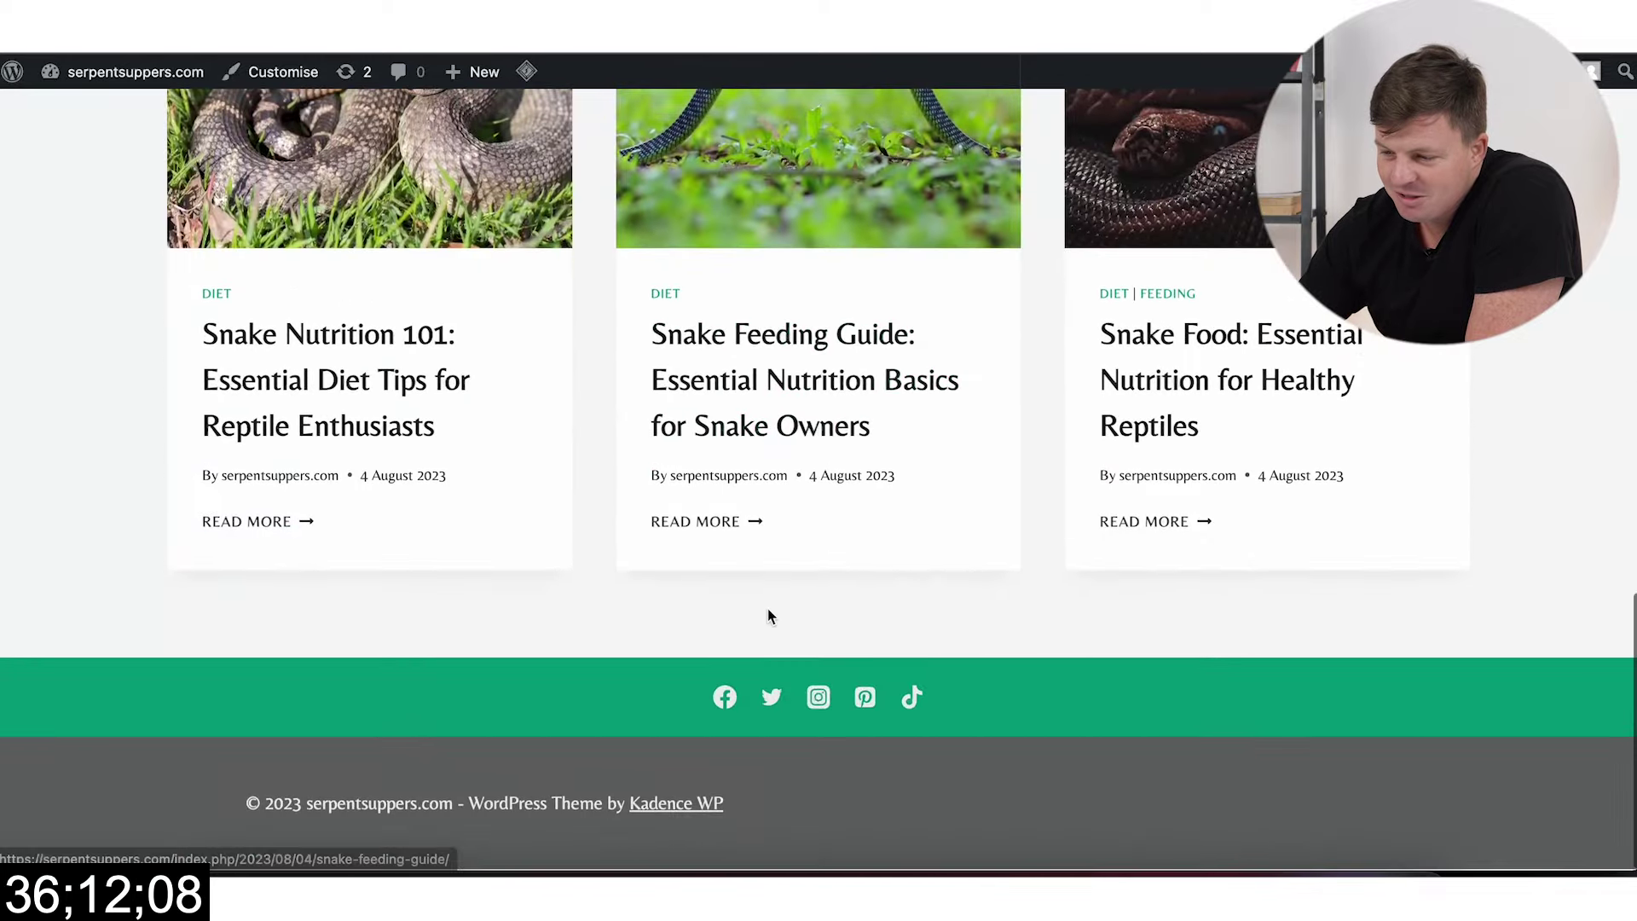
scroll(797, 614, up, 15)
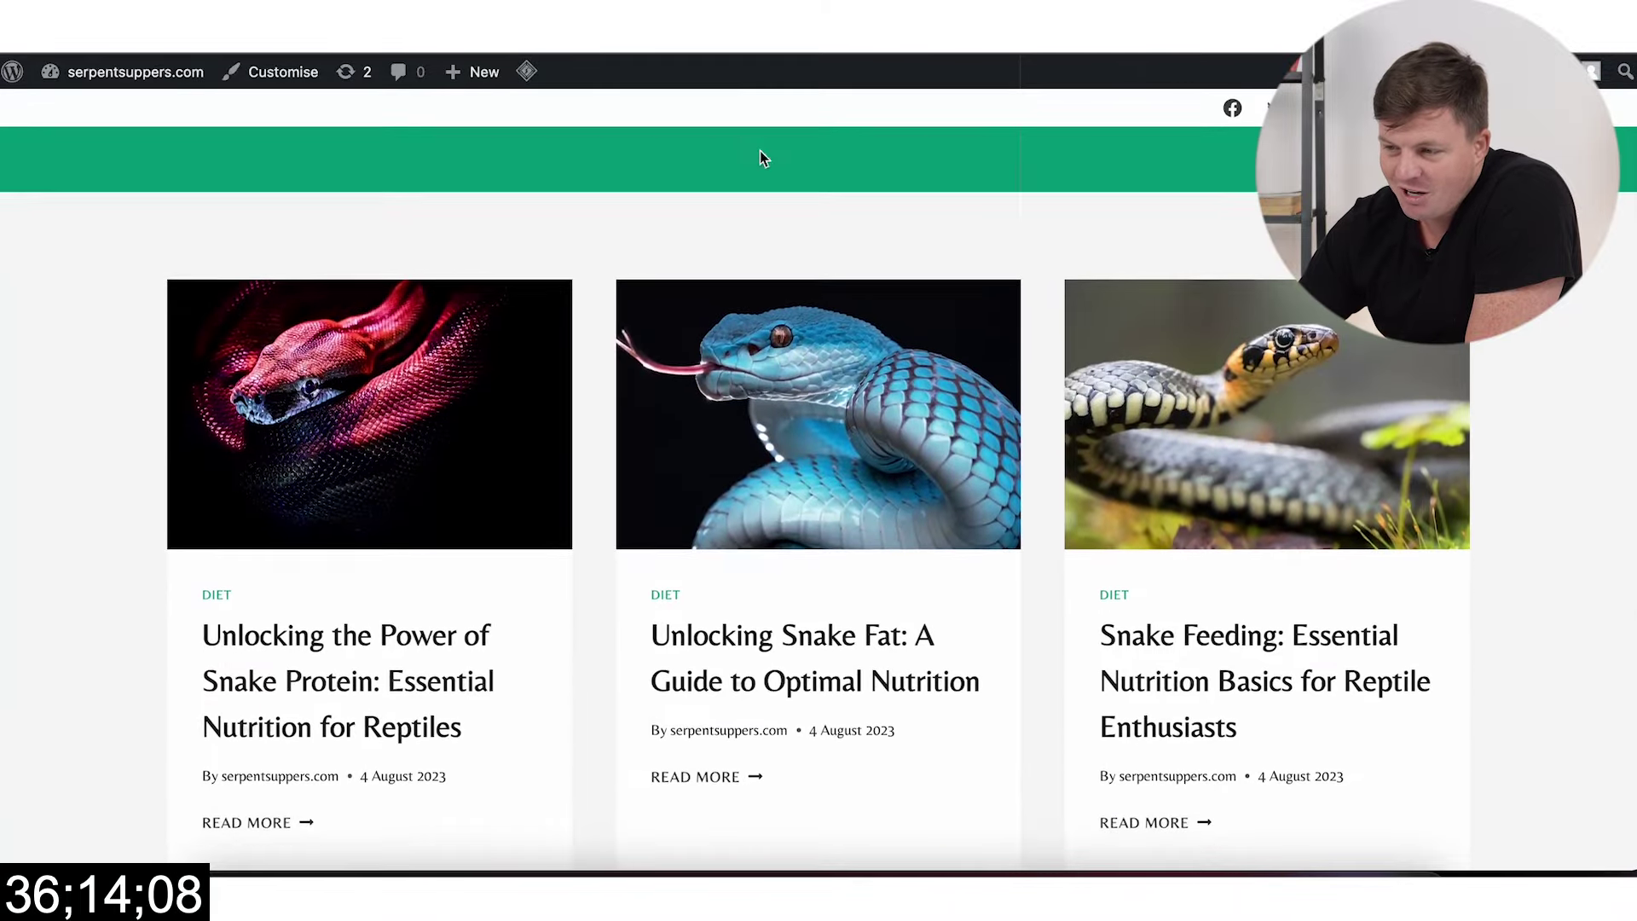
scroll(618, 413, down, 12)
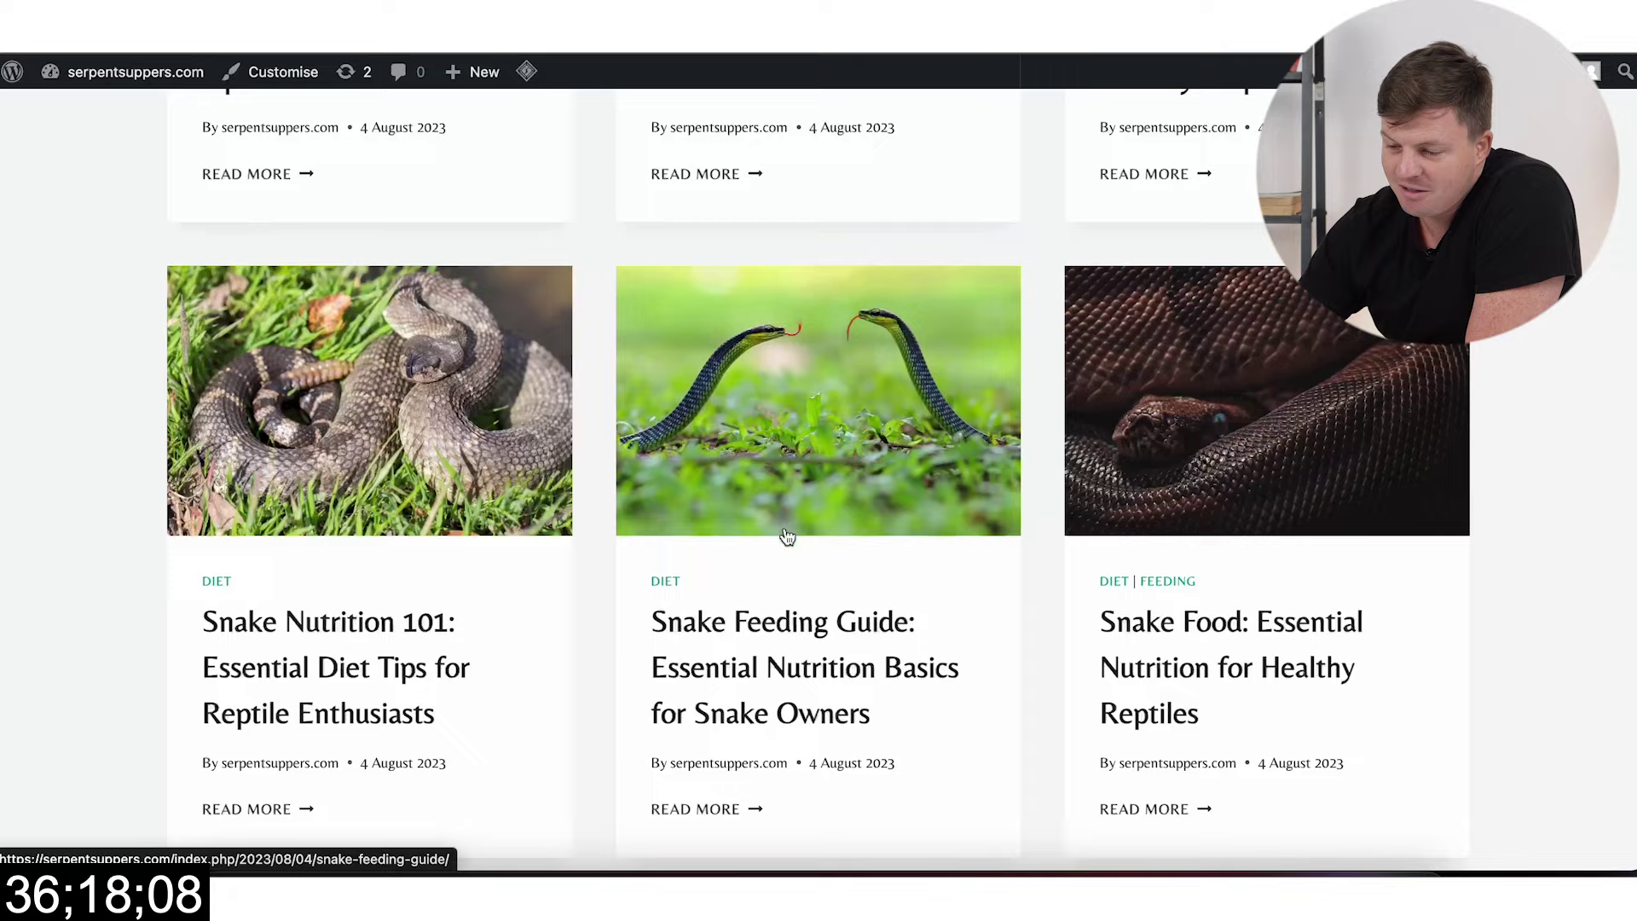
Step: Read the Snake Feeding Guide post, then return to the post grid
click(762, 616)
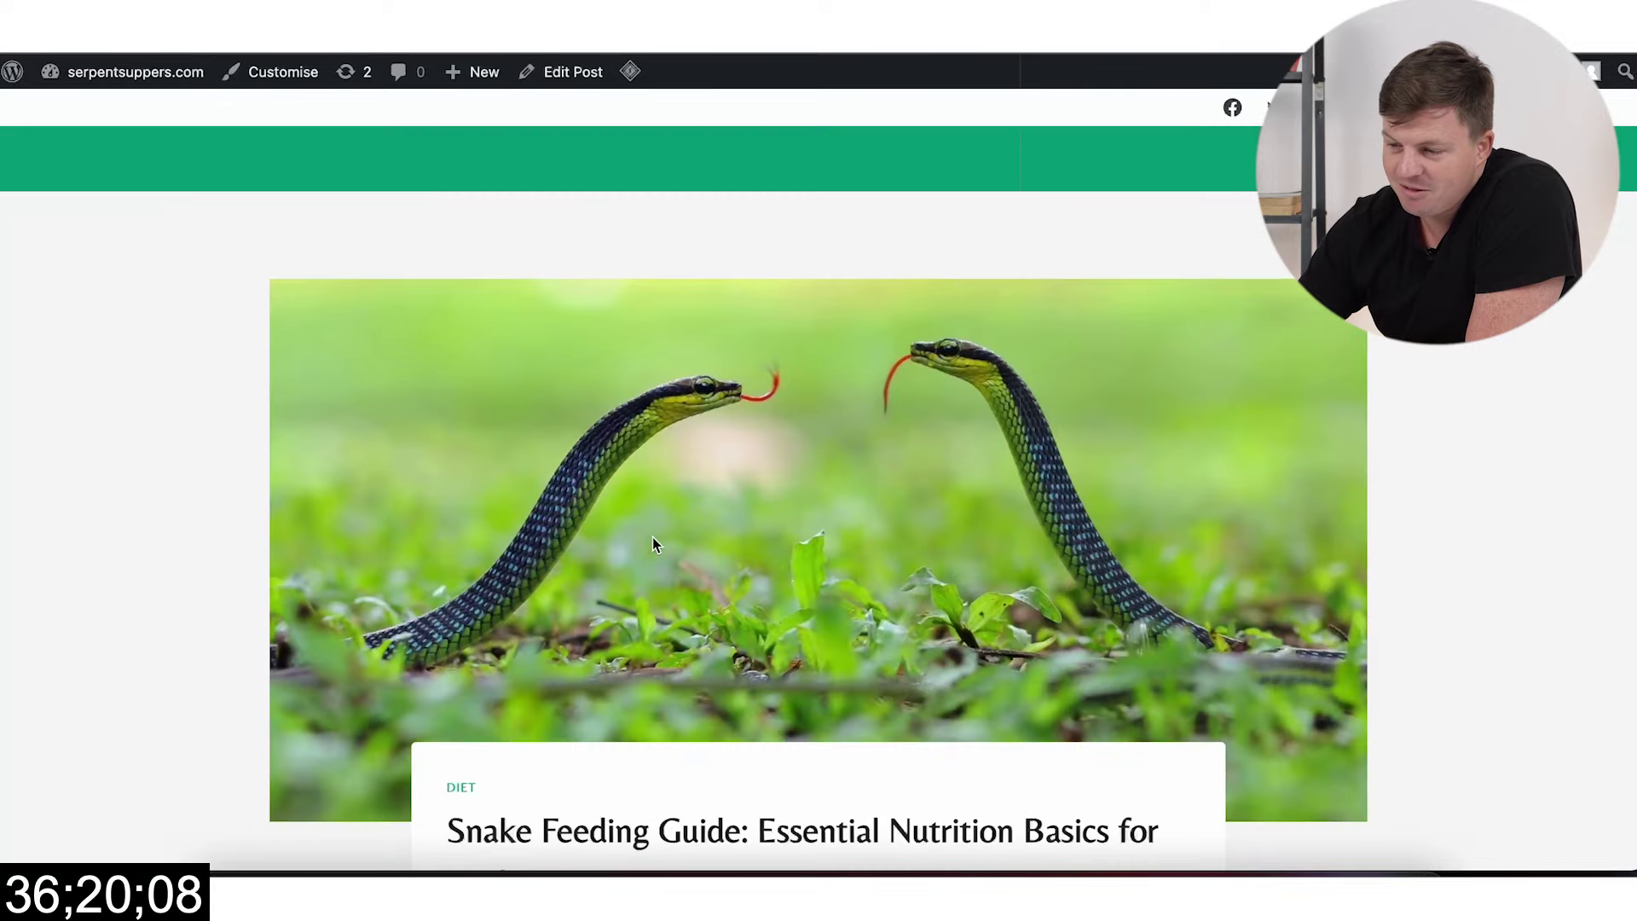
scroll(652, 535, down, 10)
scroll(652, 535, down, 10)
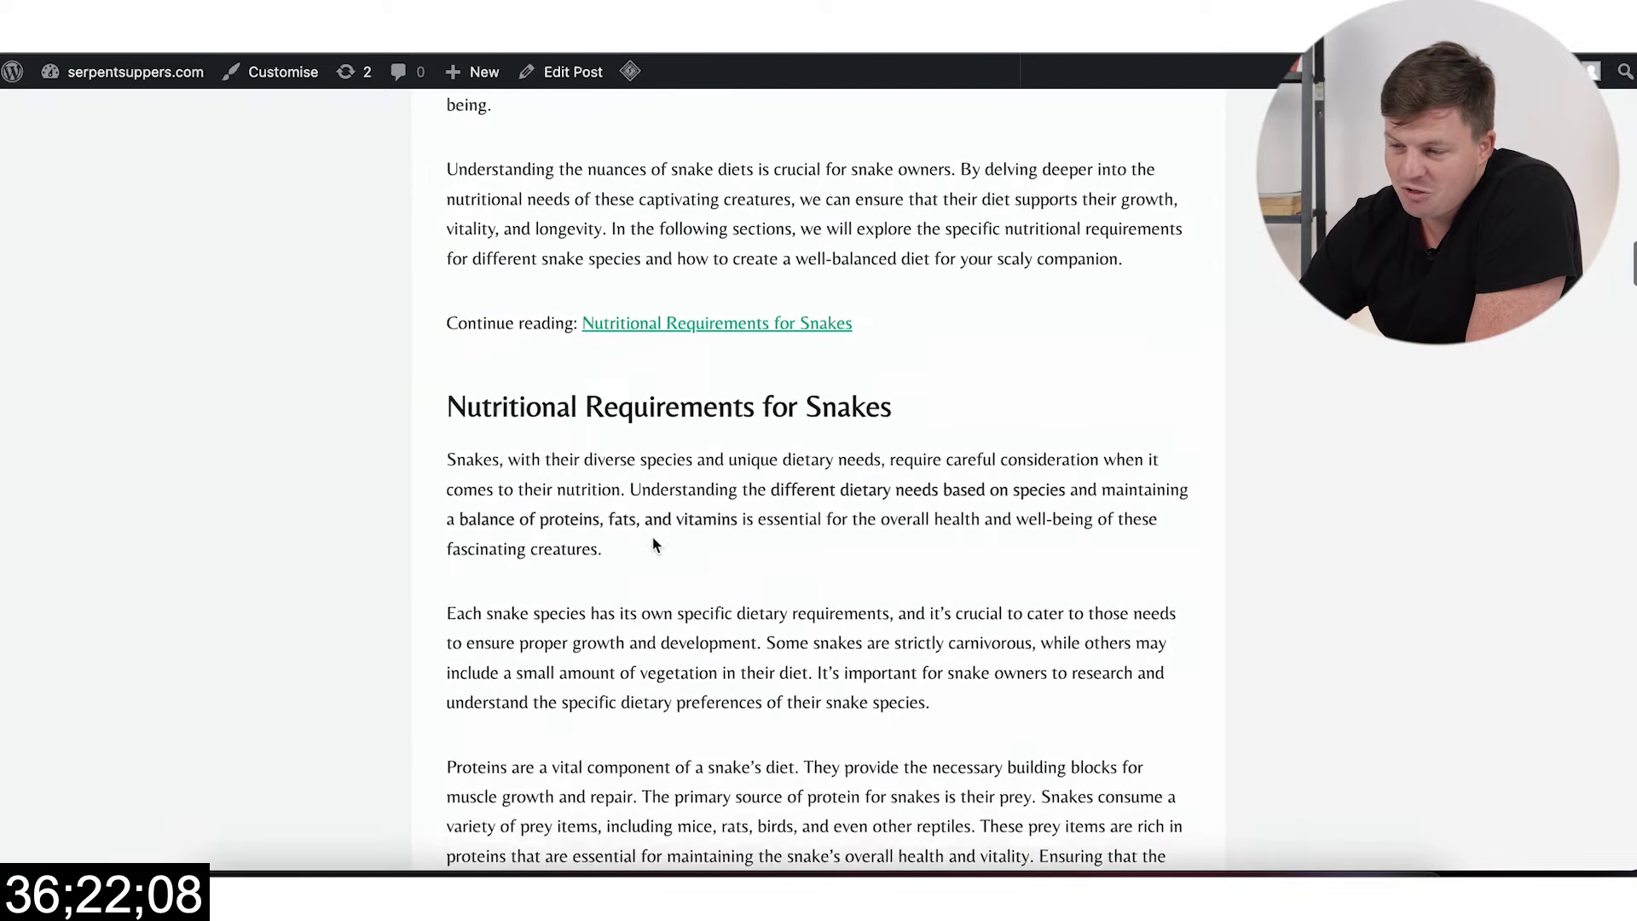
scroll(652, 536, up, 1)
scroll(651, 536, up, 15)
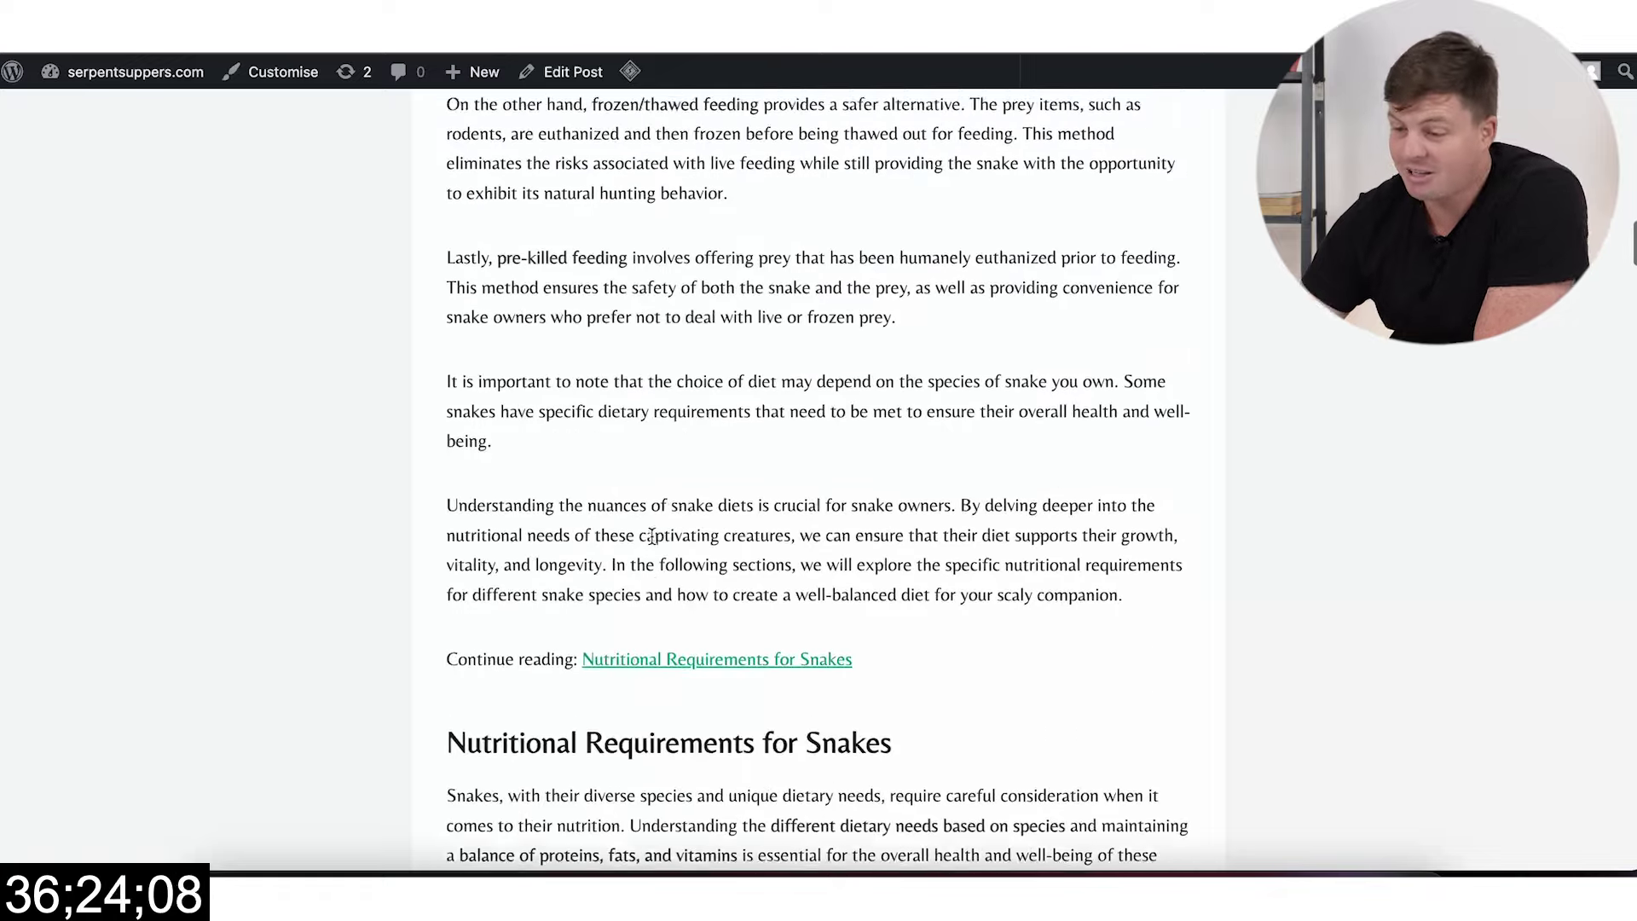
scroll(640, 555, down, 1)
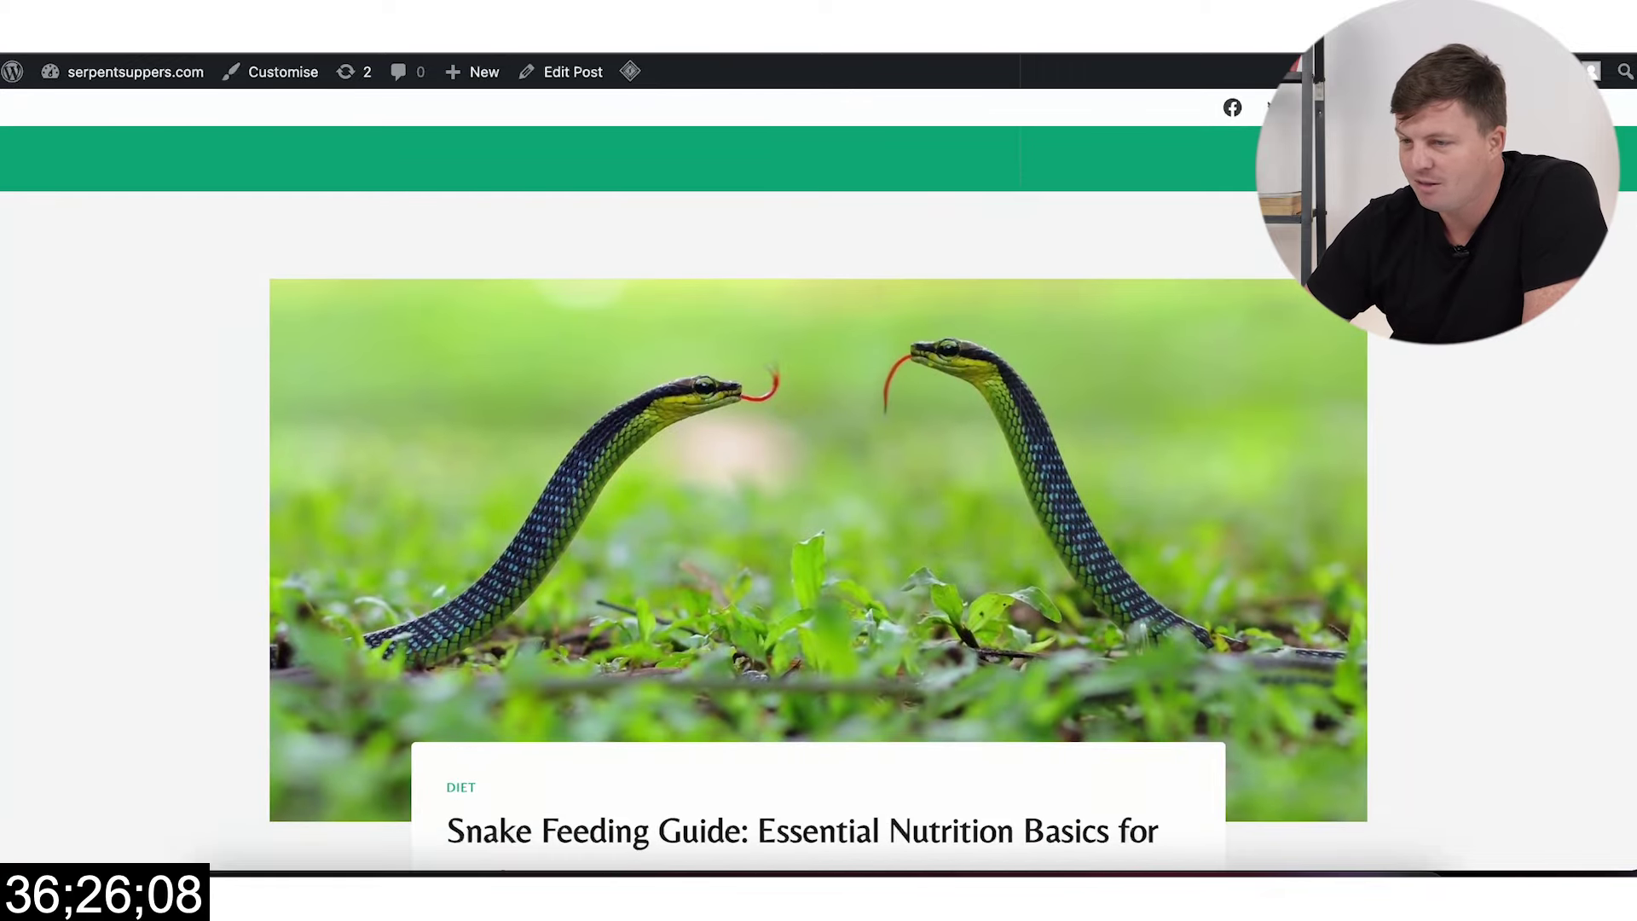
key(alt+Left)
scroll(620, 244, up, 8)
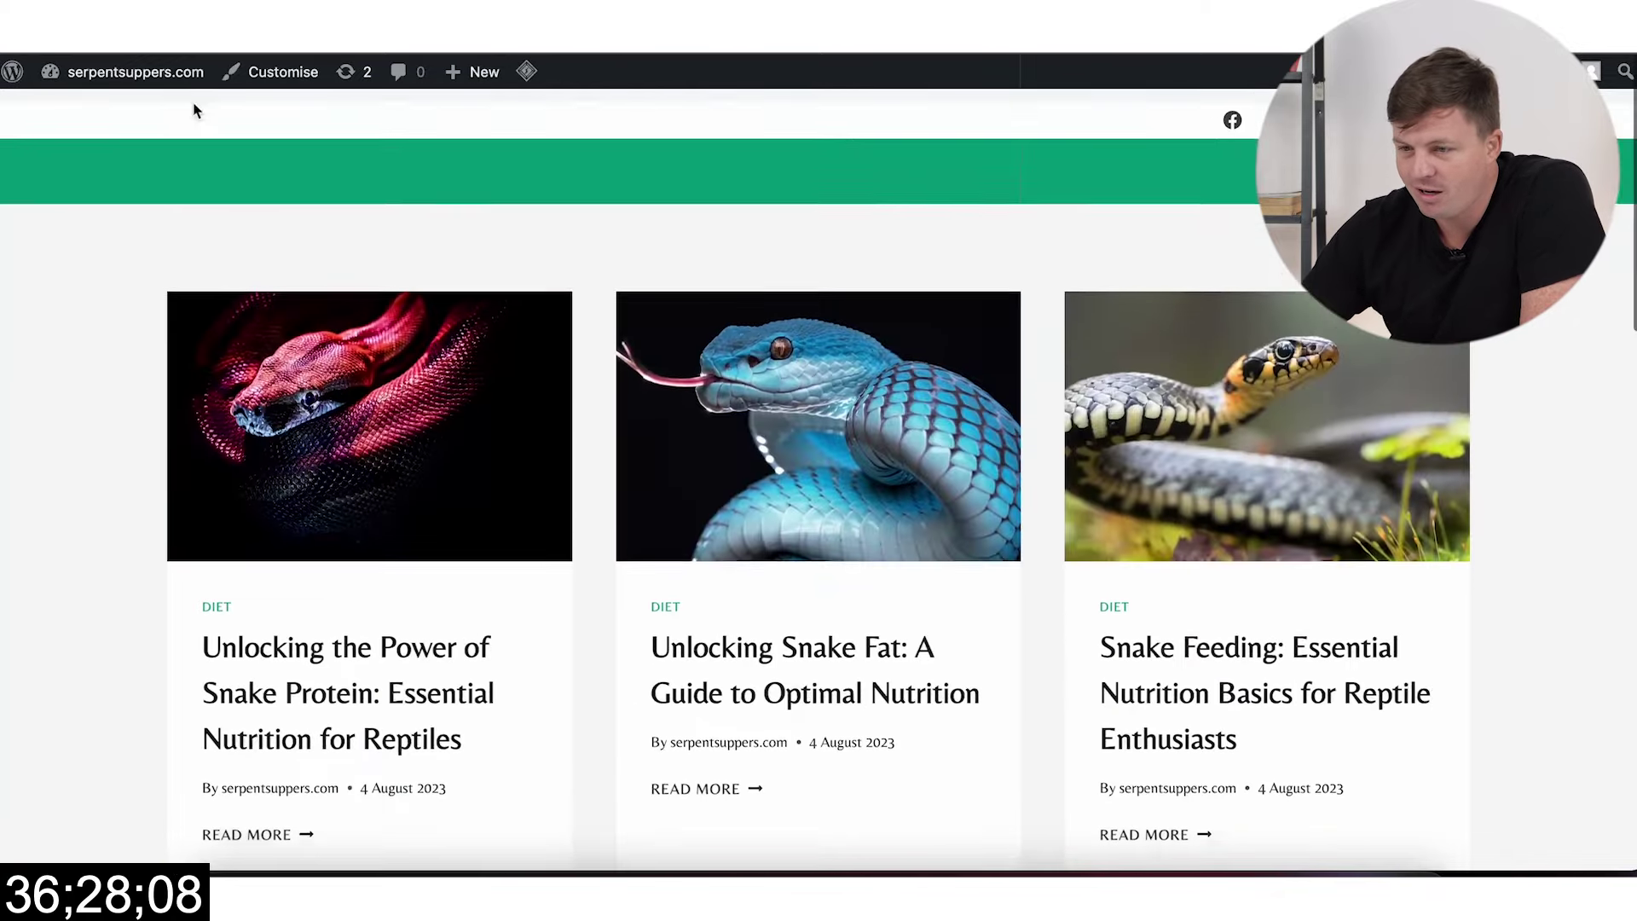
Step: Create a menu named Primary assigned to the Primary location
mouse_move(78, 70)
click(82, 112)
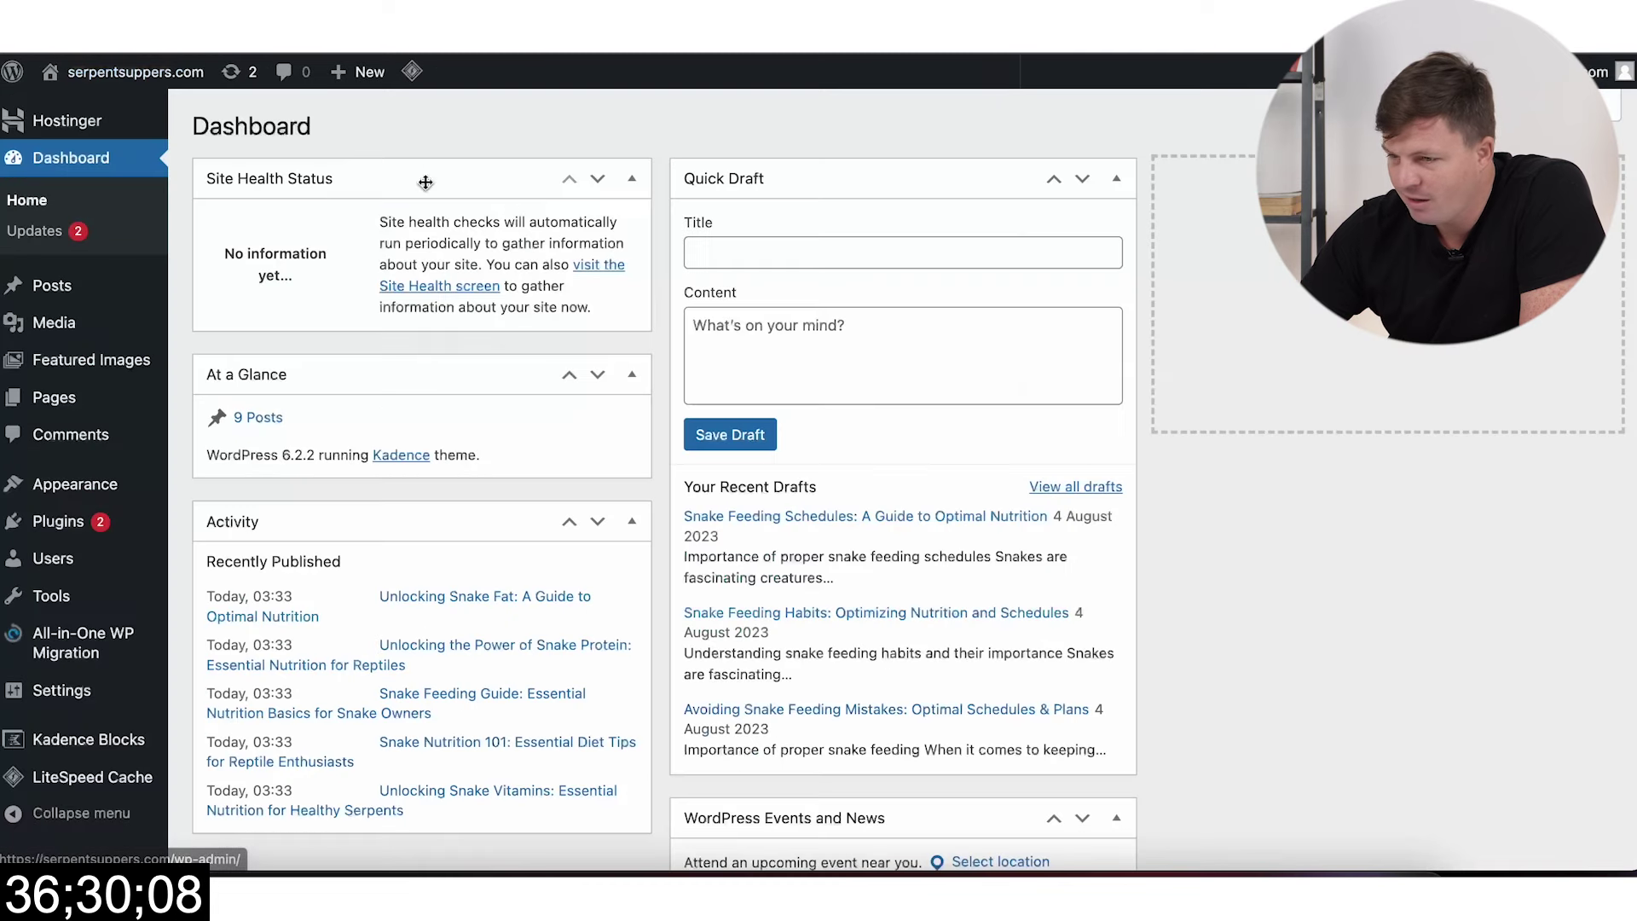
mouse_move(75, 484)
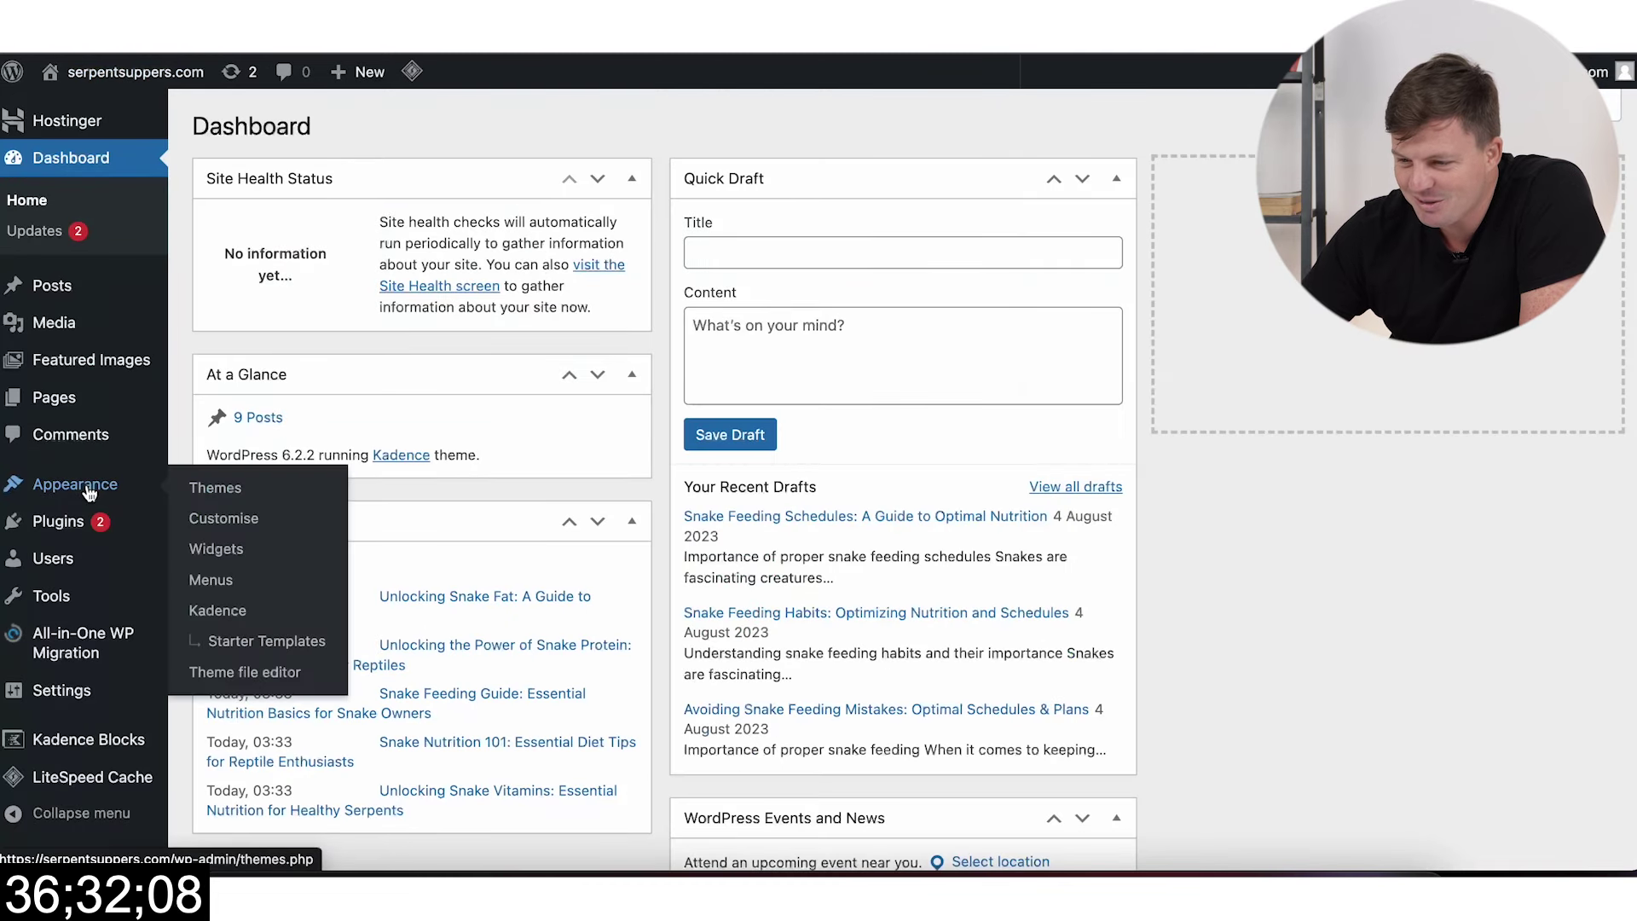
click(215, 583)
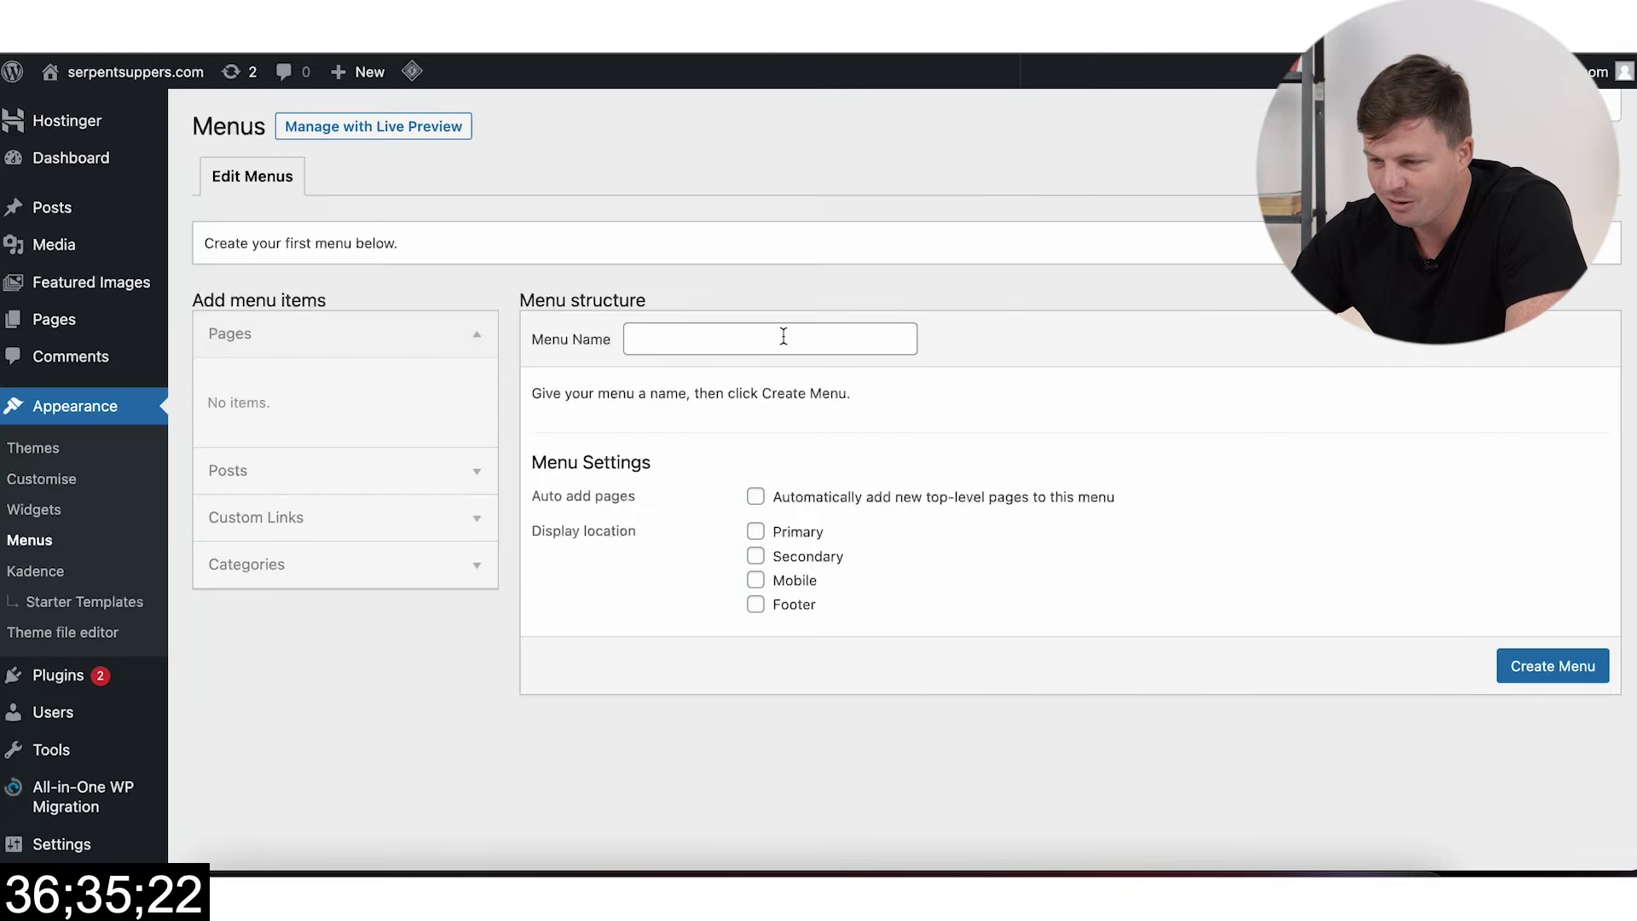
click(730, 342)
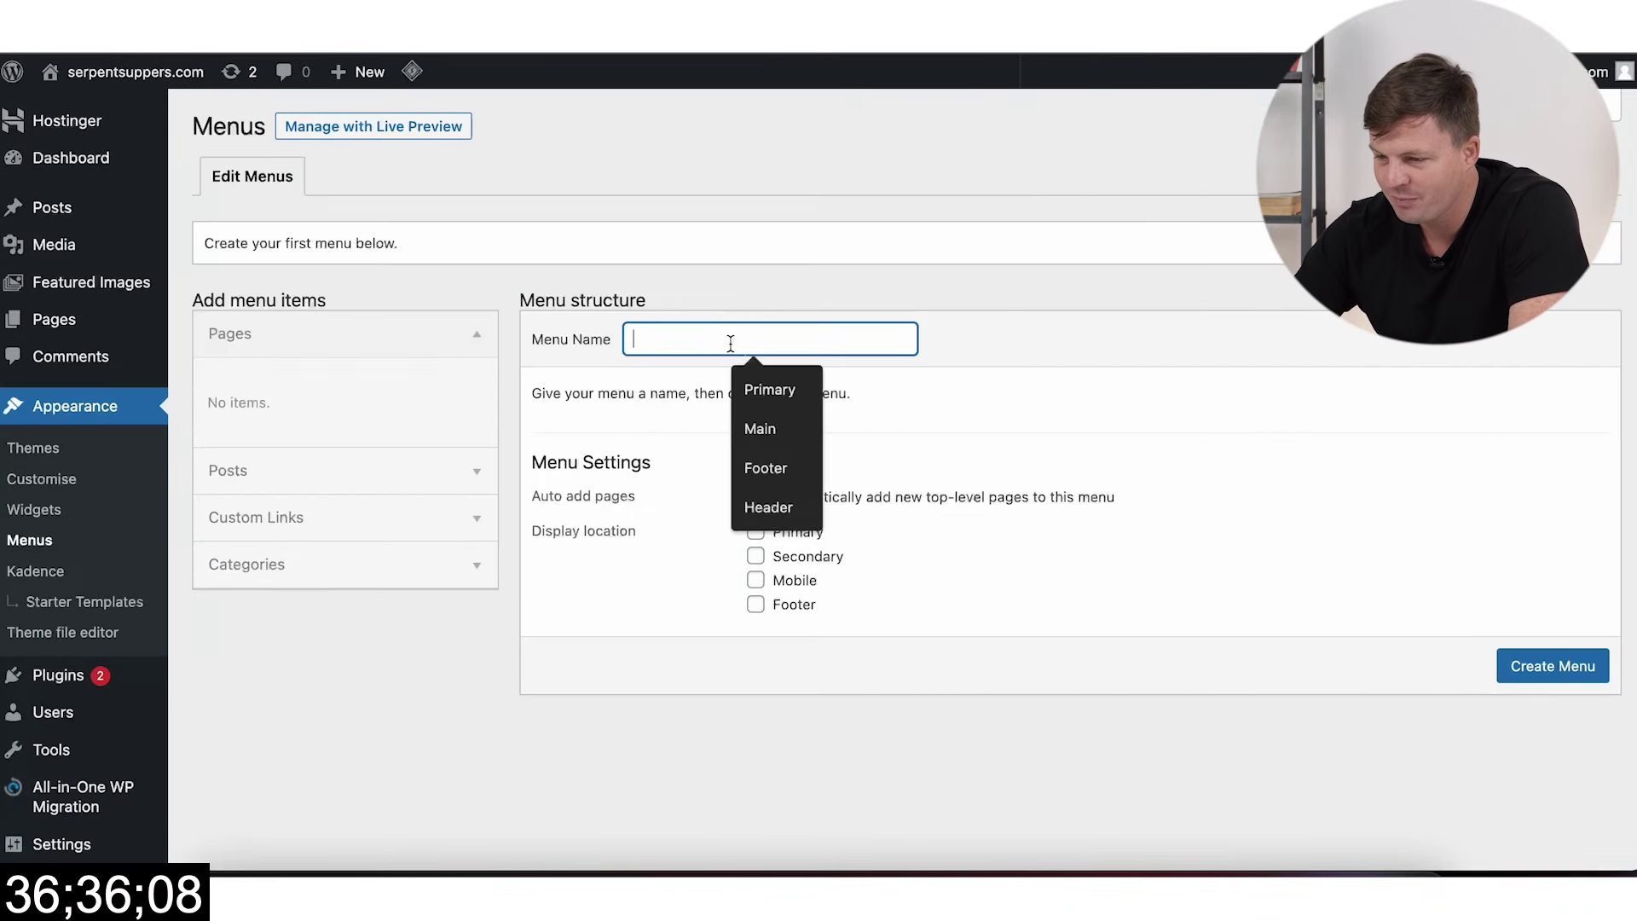
text(Primary)
click(756, 532)
click(1521, 664)
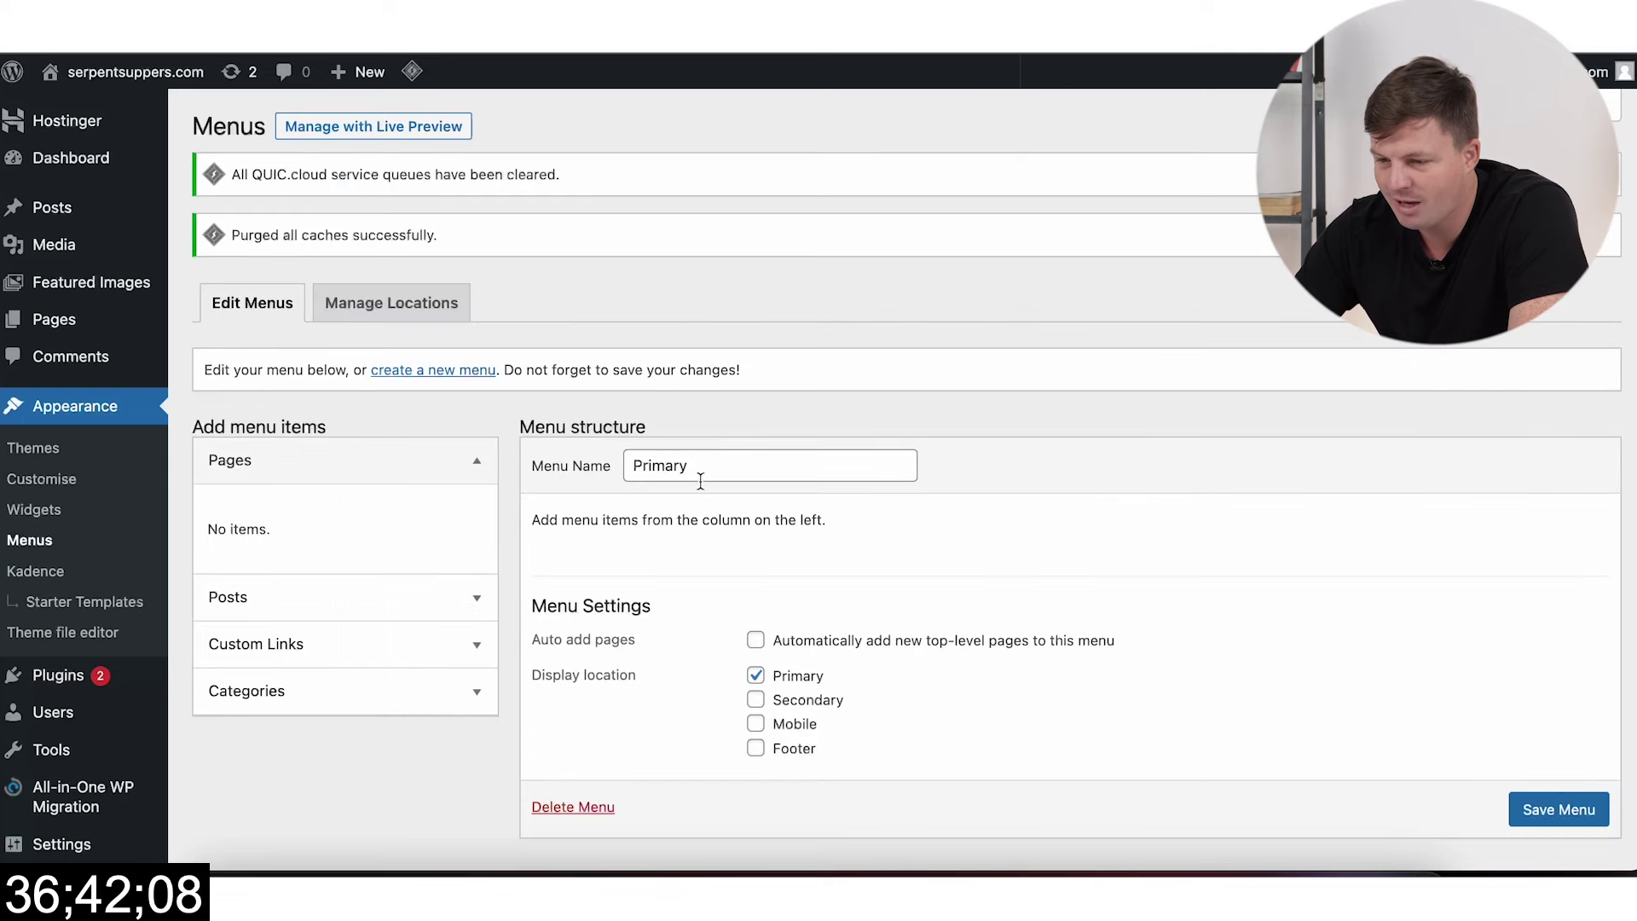
Step: Add a Home custom link to the Primary menu
click(321, 660)
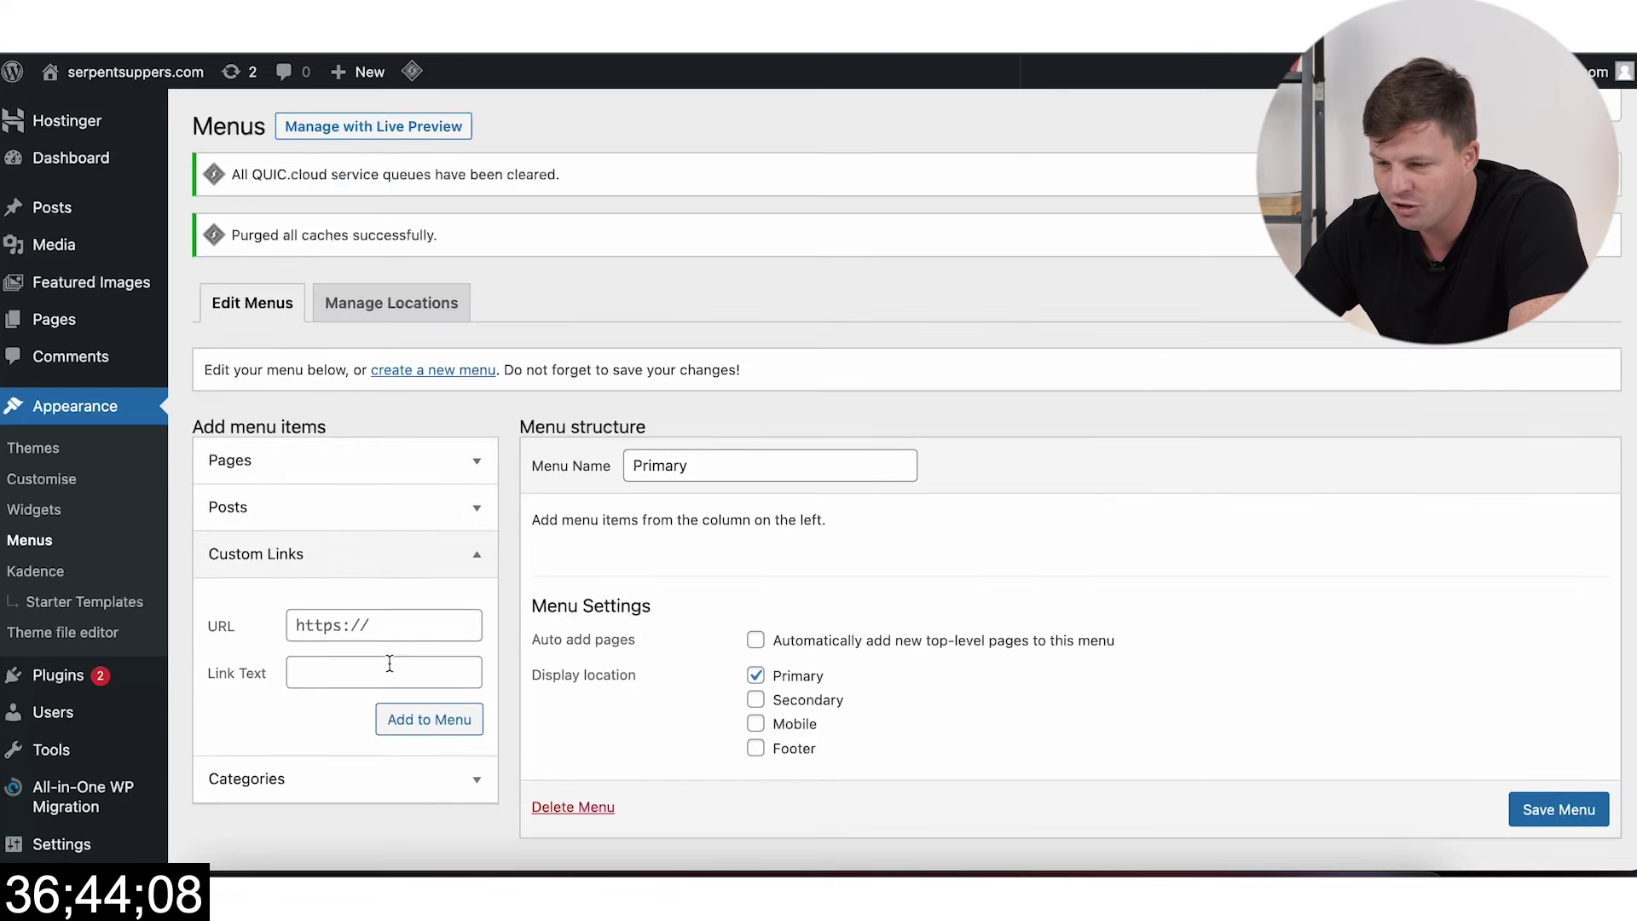
click(433, 620)
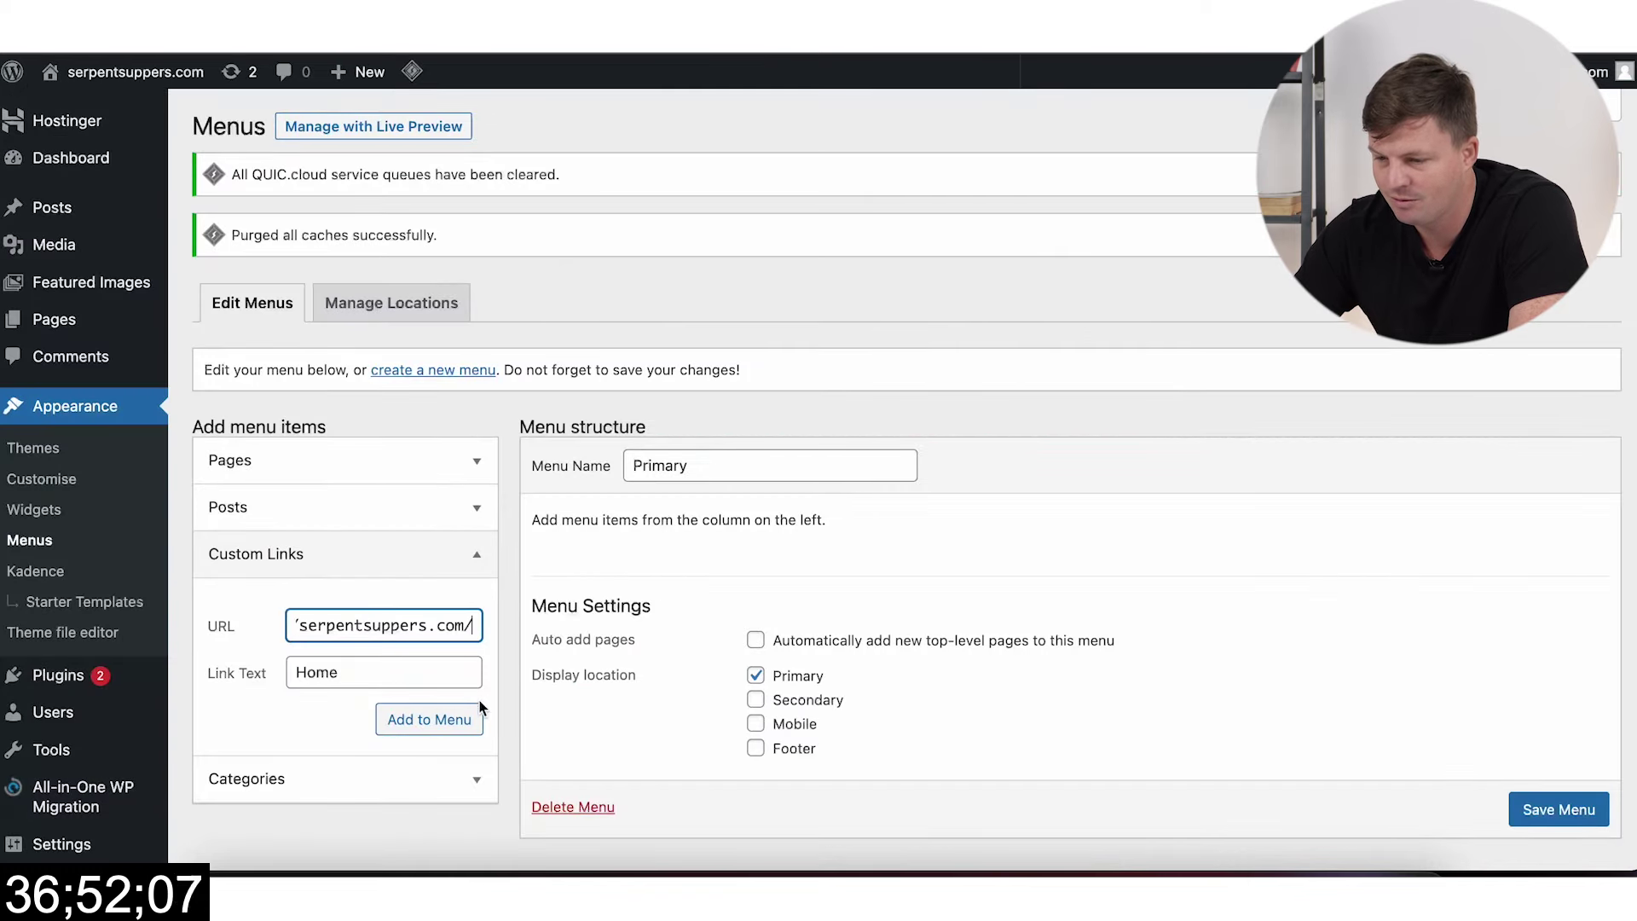
click(463, 722)
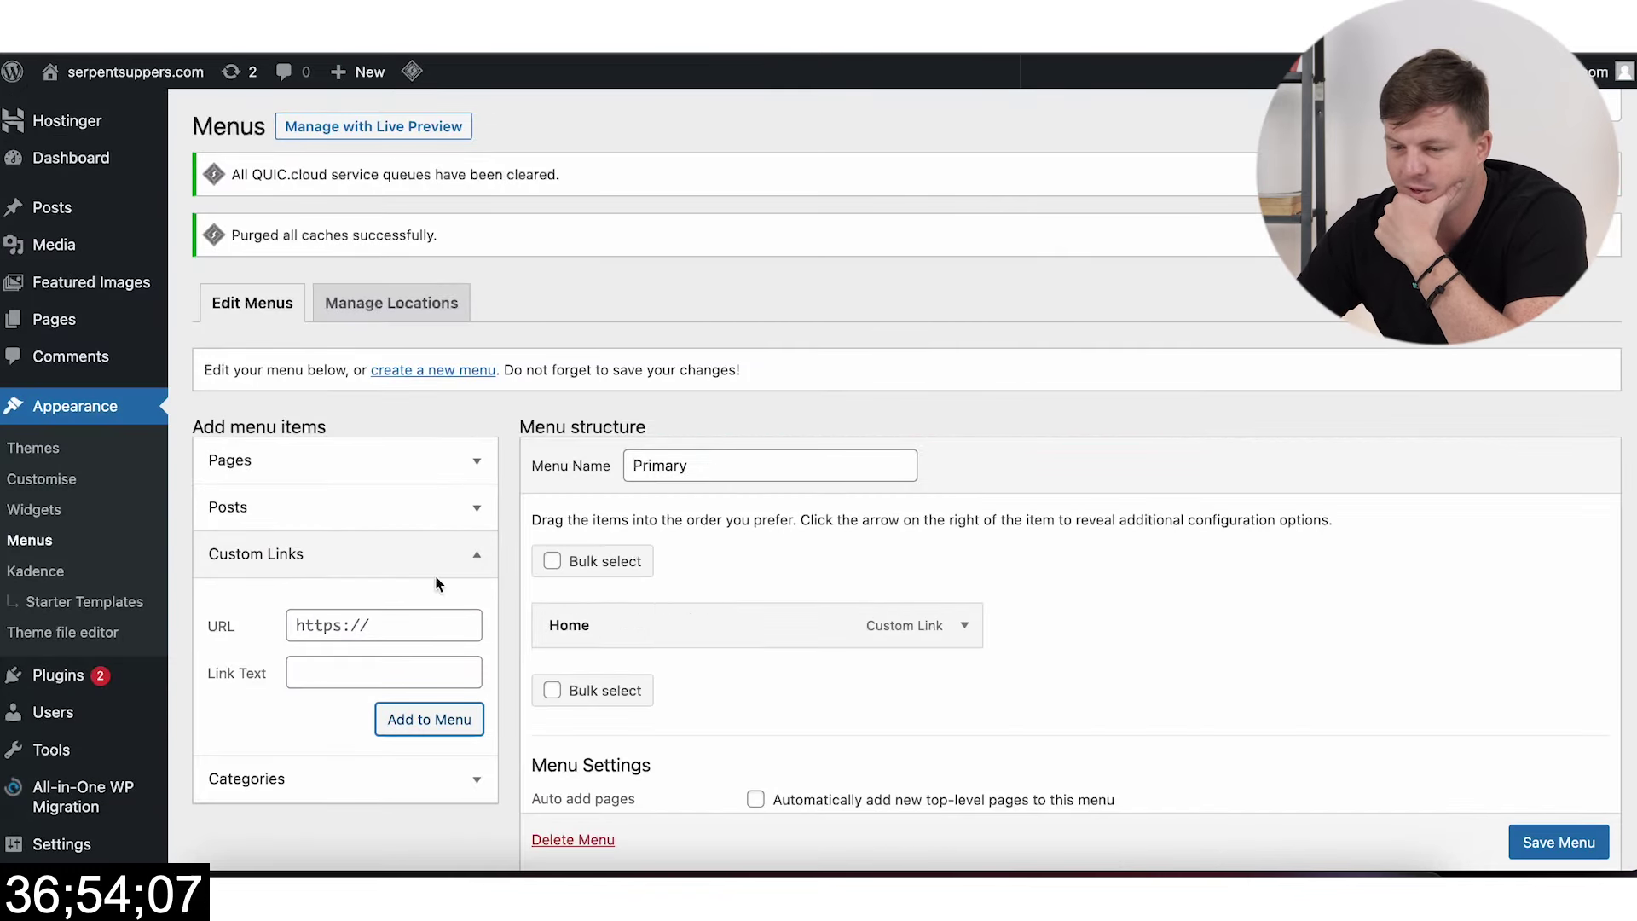
Step: Add the Diet, Feeding, Health, Nutrition and Preparation categories to the menu
click(450, 803)
scroll(393, 648, down, 3)
click(335, 445)
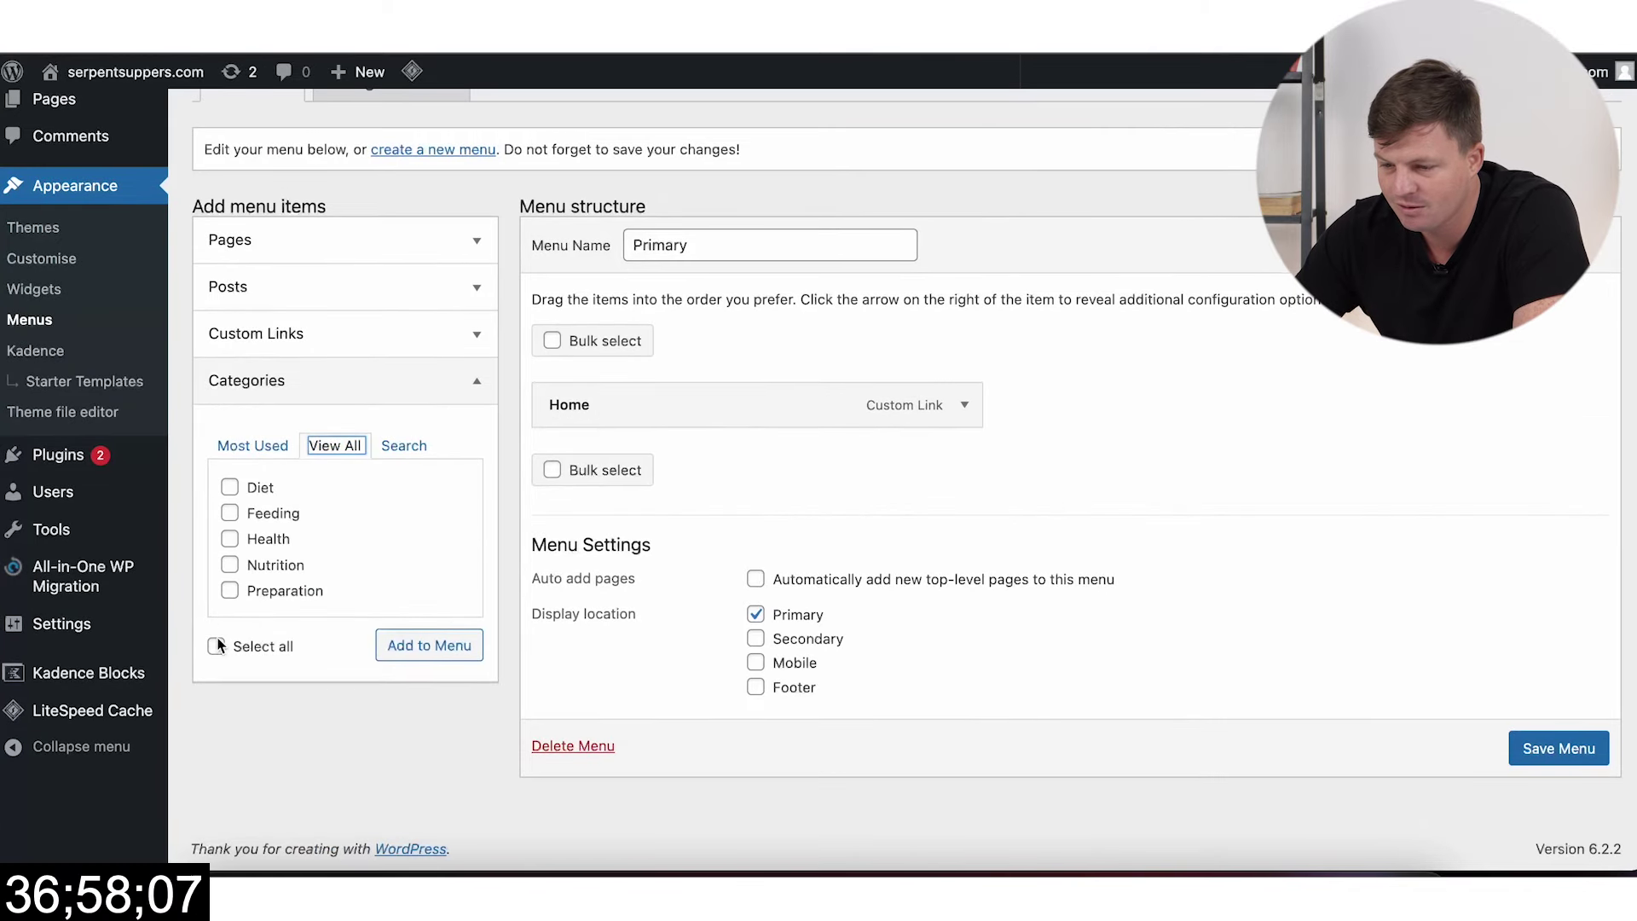
click(442, 646)
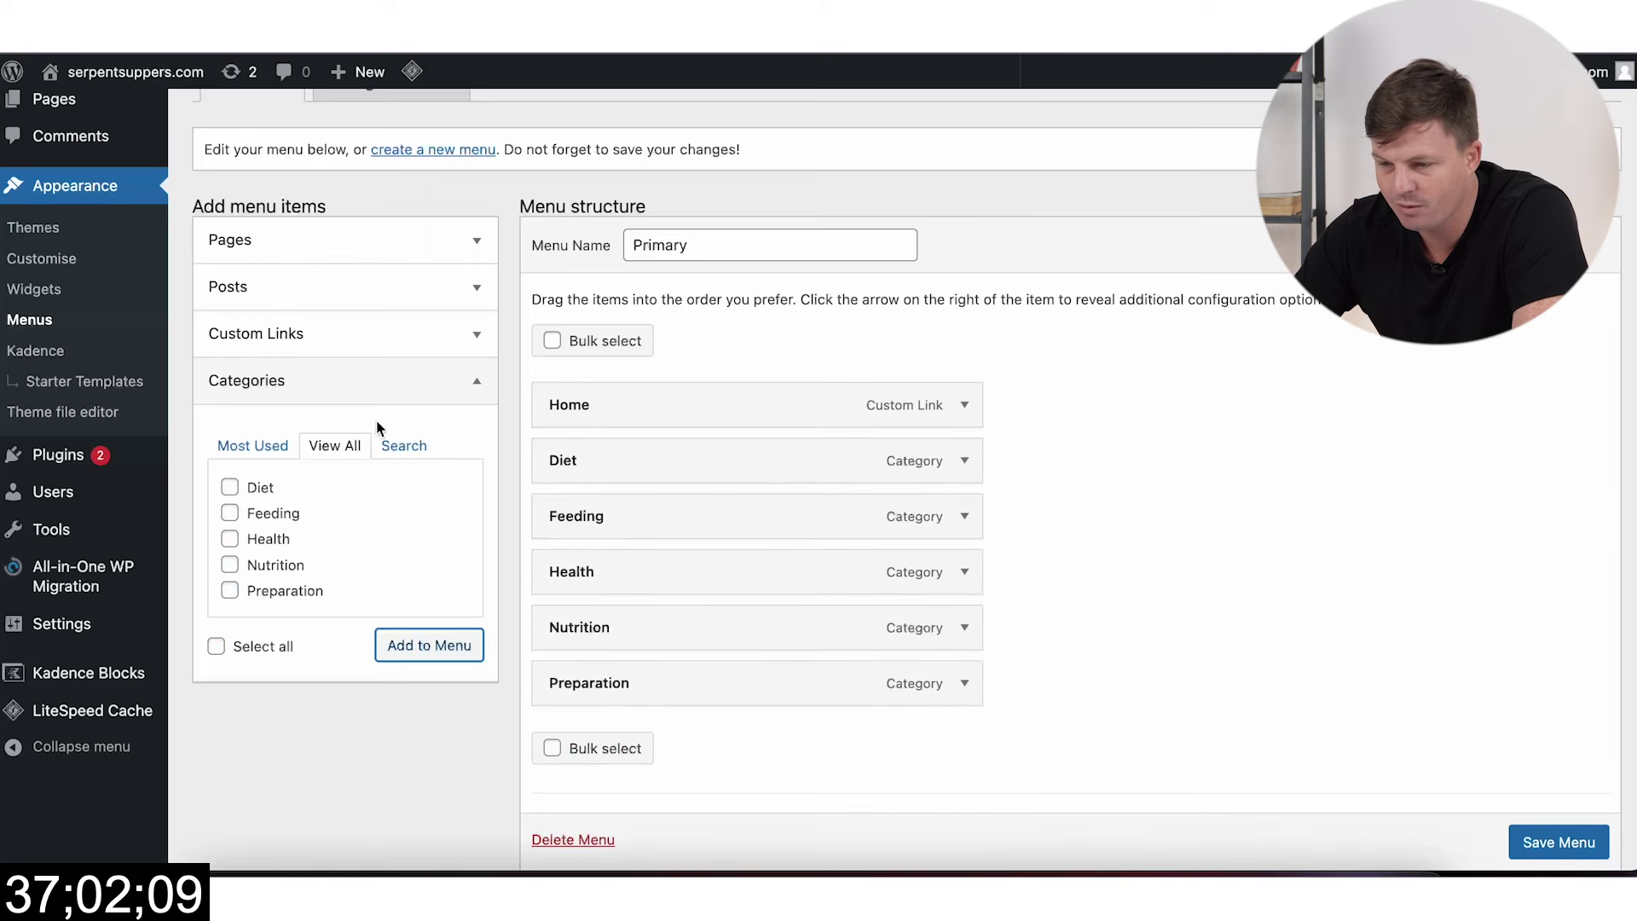
click(332, 250)
scroll(380, 259, up, 3)
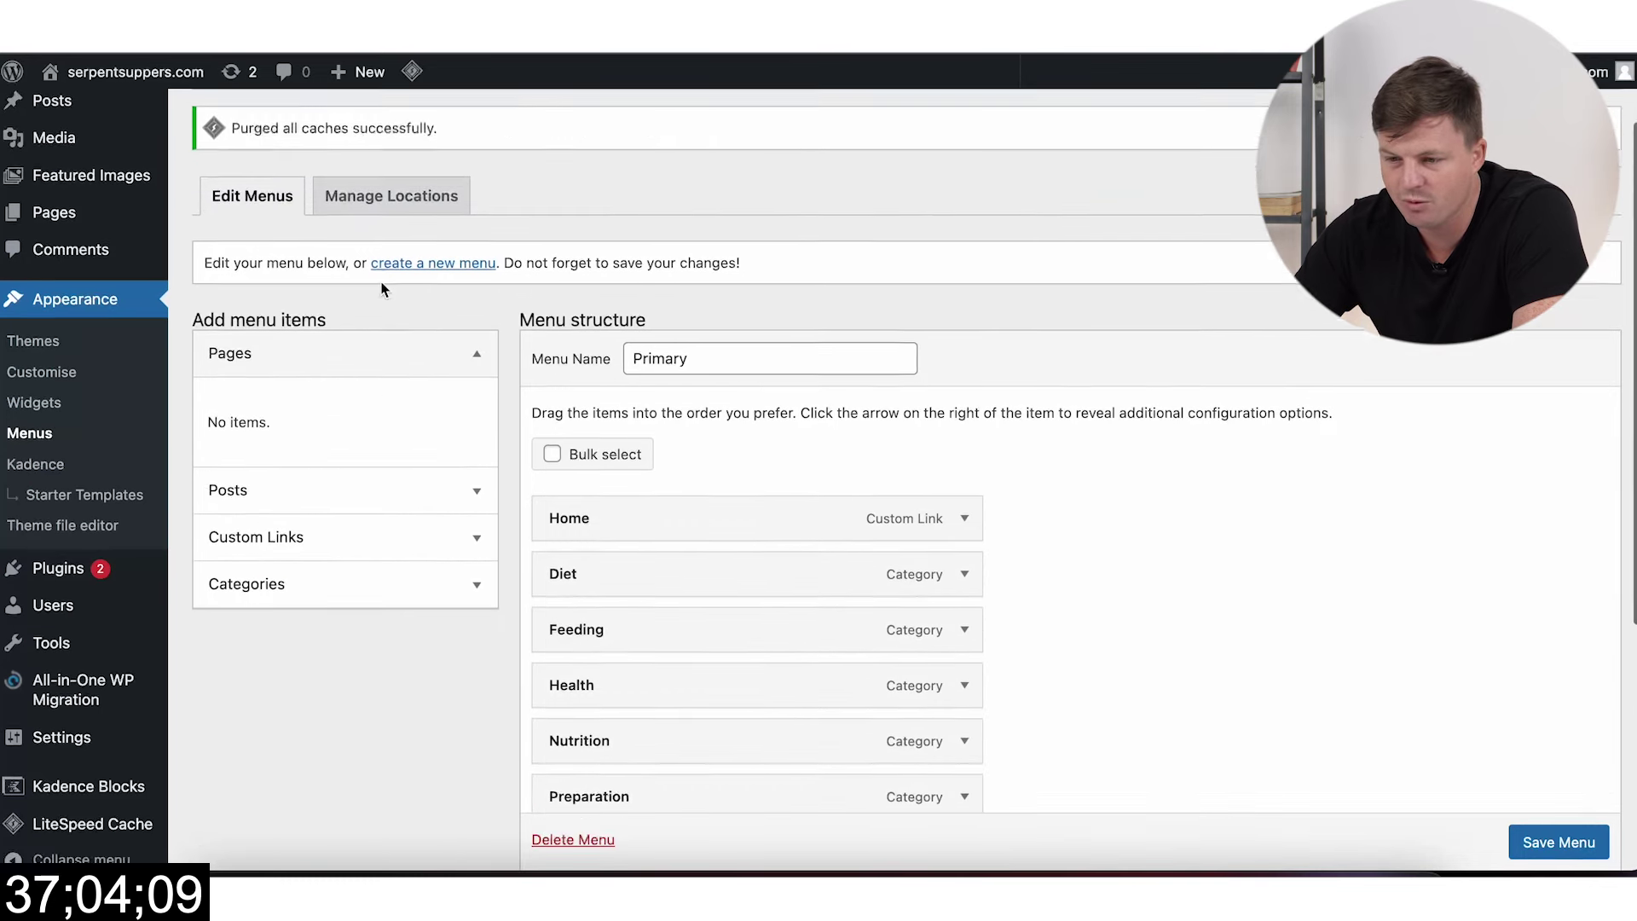
mouse_move(85, 300)
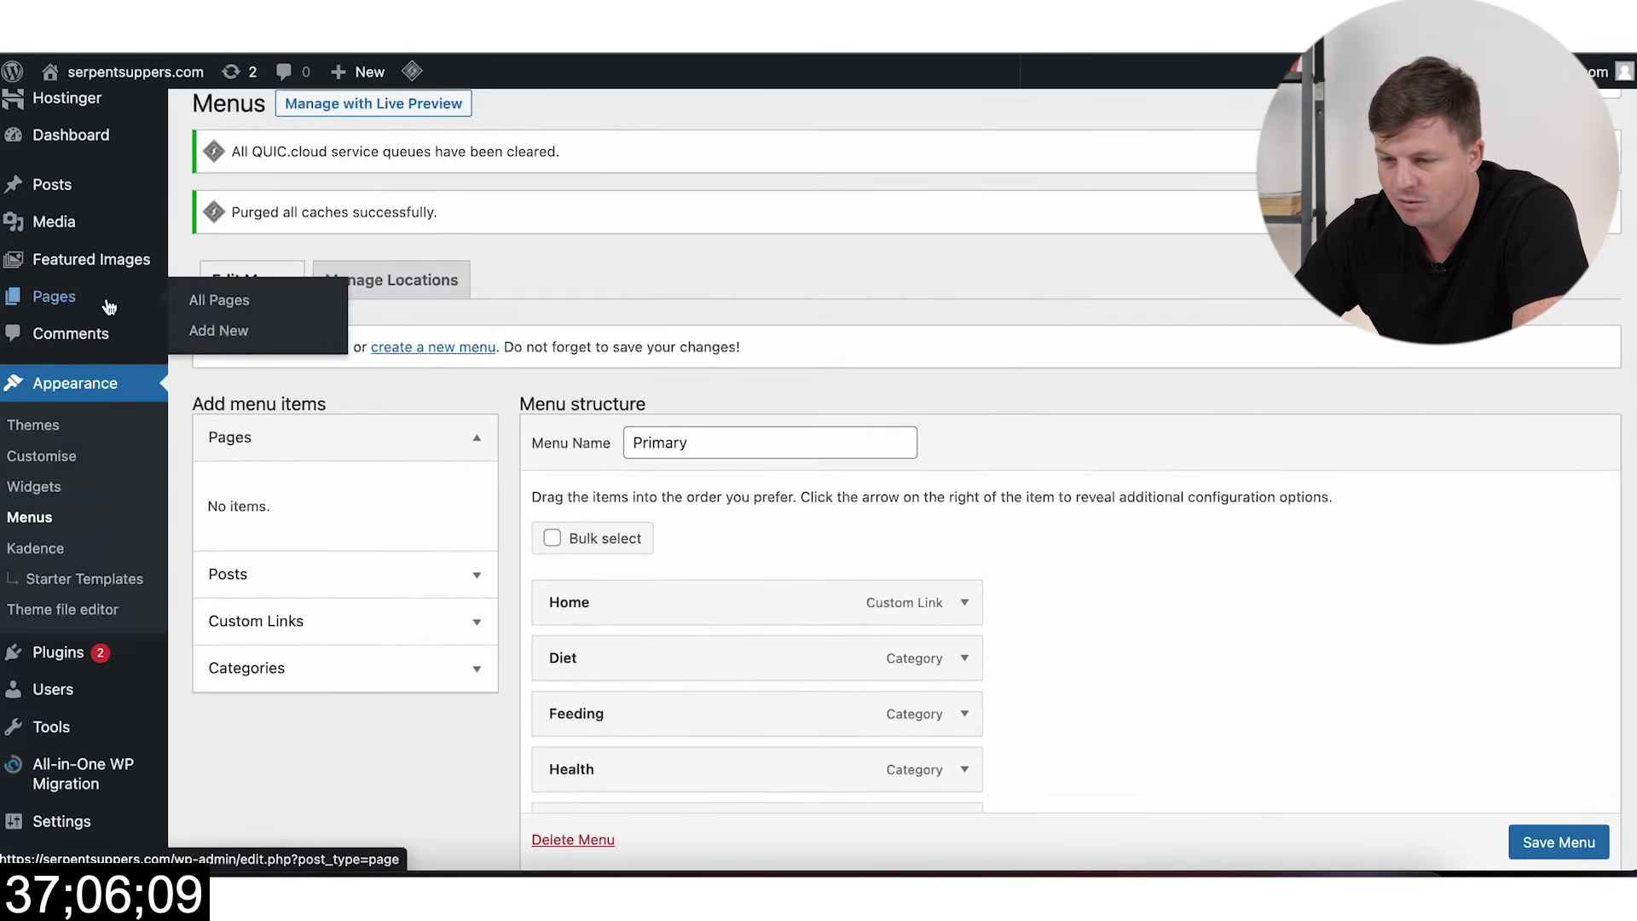
Step: Give the new page the title 'Contact' and publish it
right_click(215, 333)
click(251, 338)
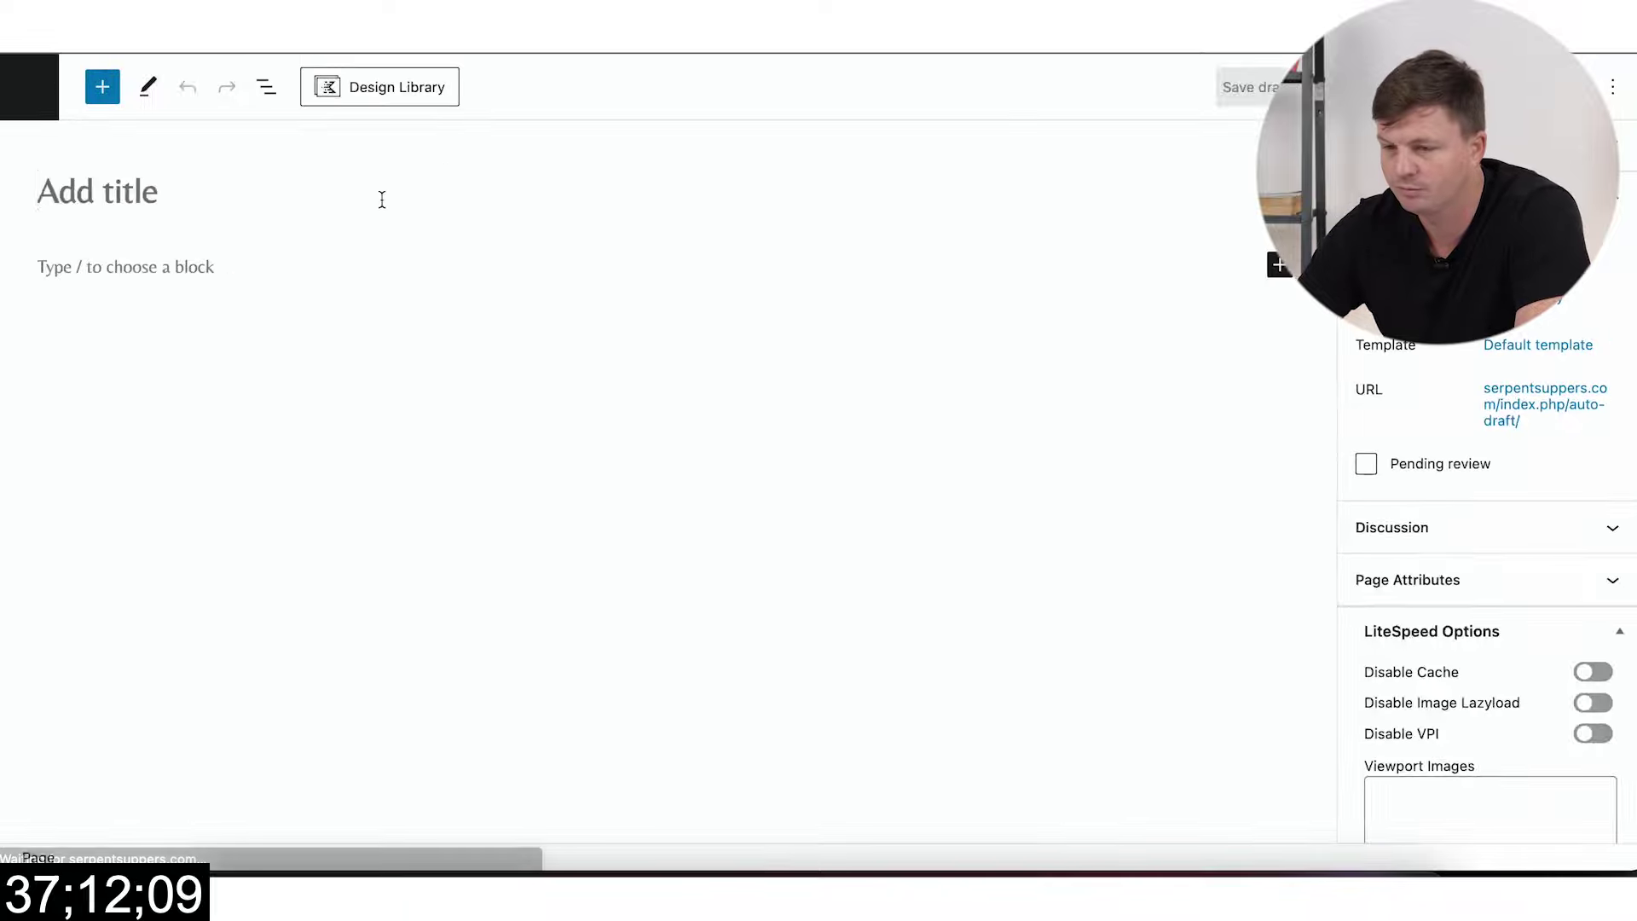
click(448, 189)
text(Contact)
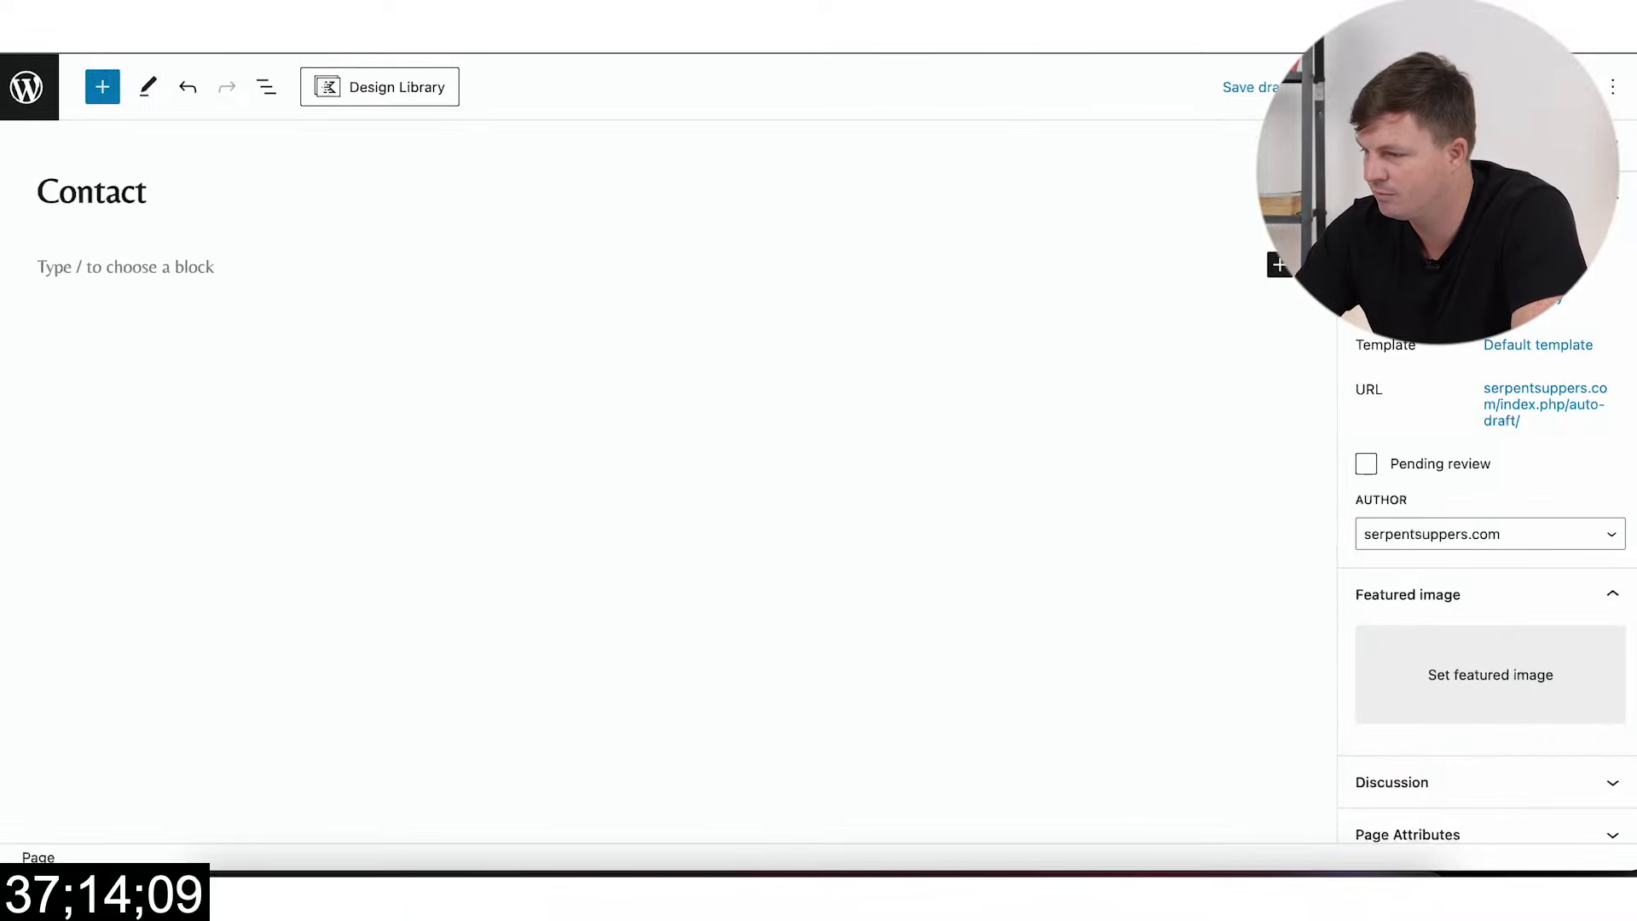
click(1588, 87)
click(1587, 86)
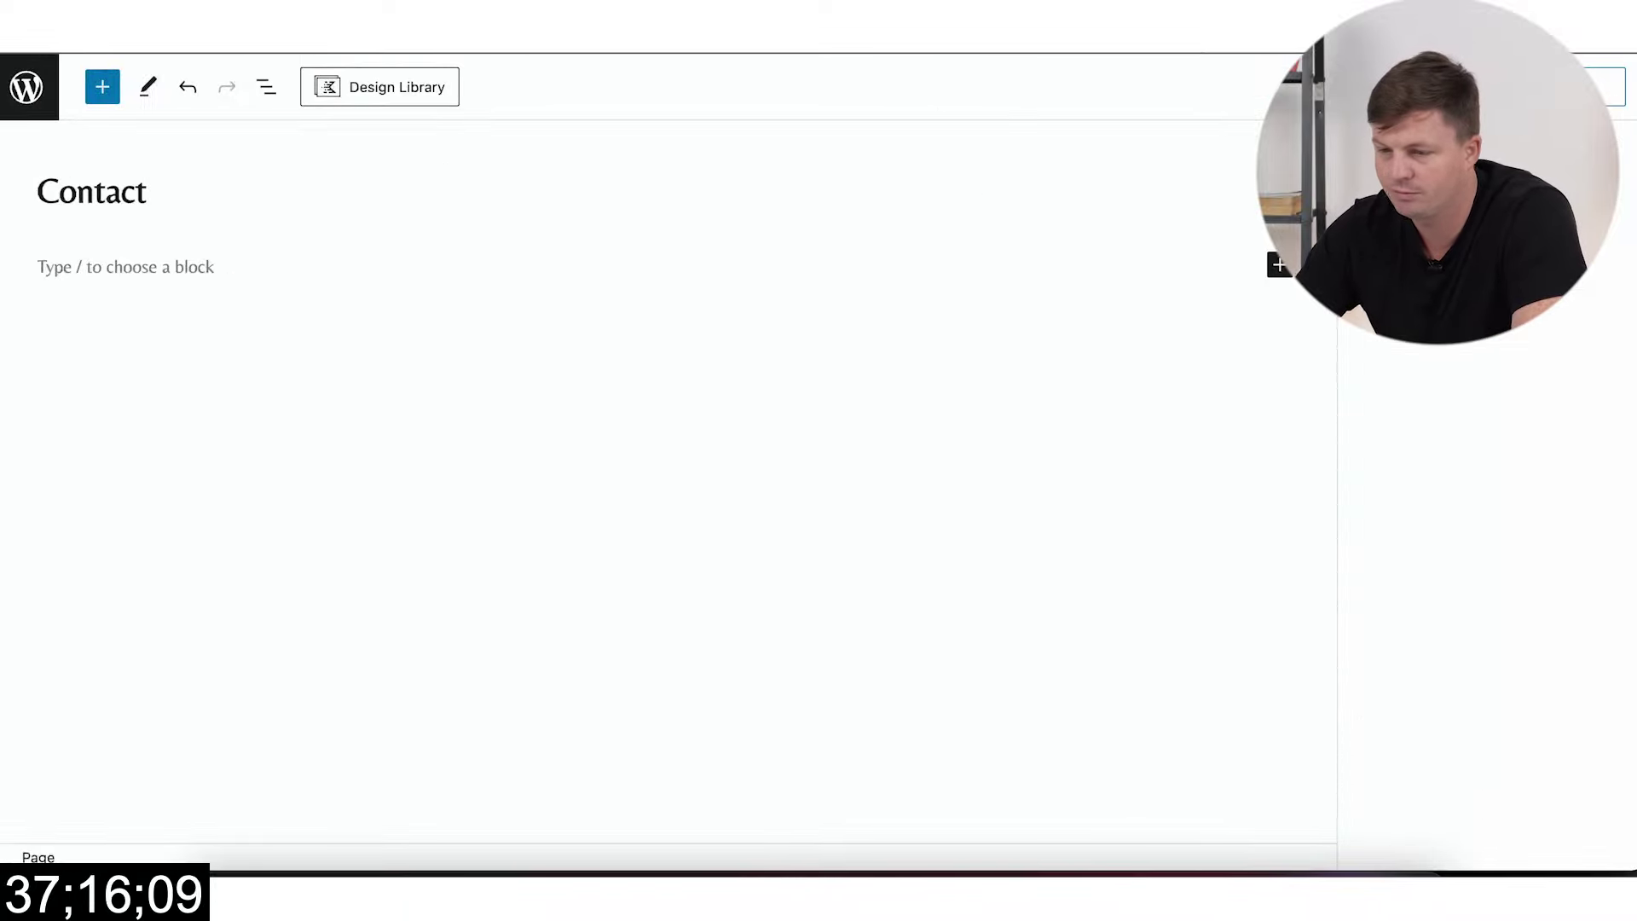
click(100, 88)
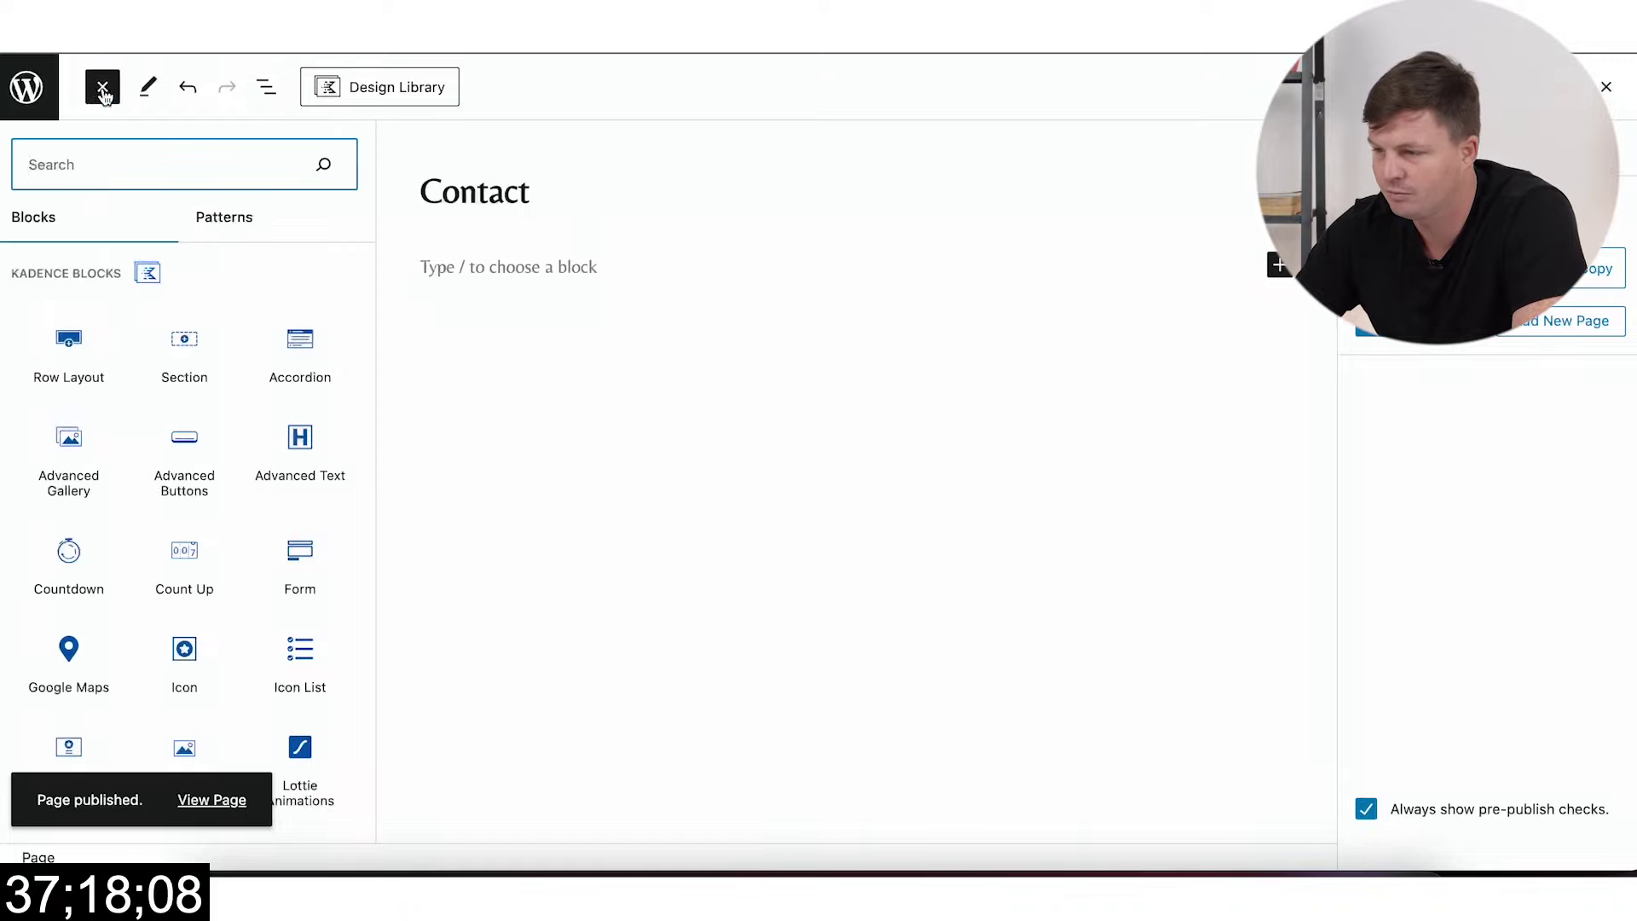
Step: Create and publish a page titled 'About'
click(101, 89)
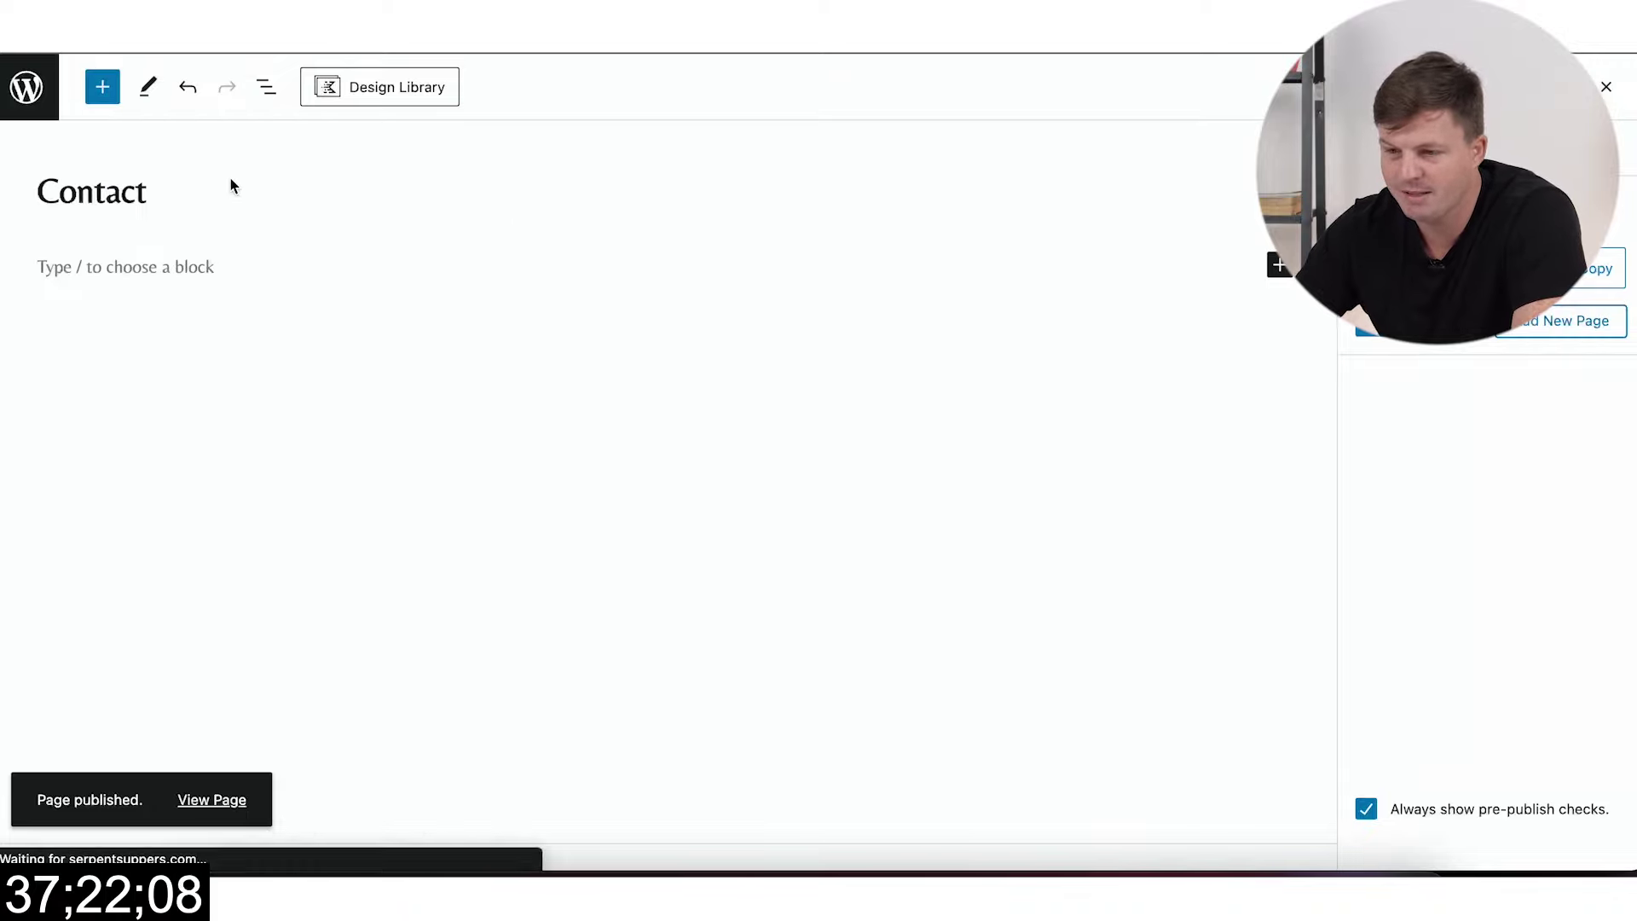
text(About)
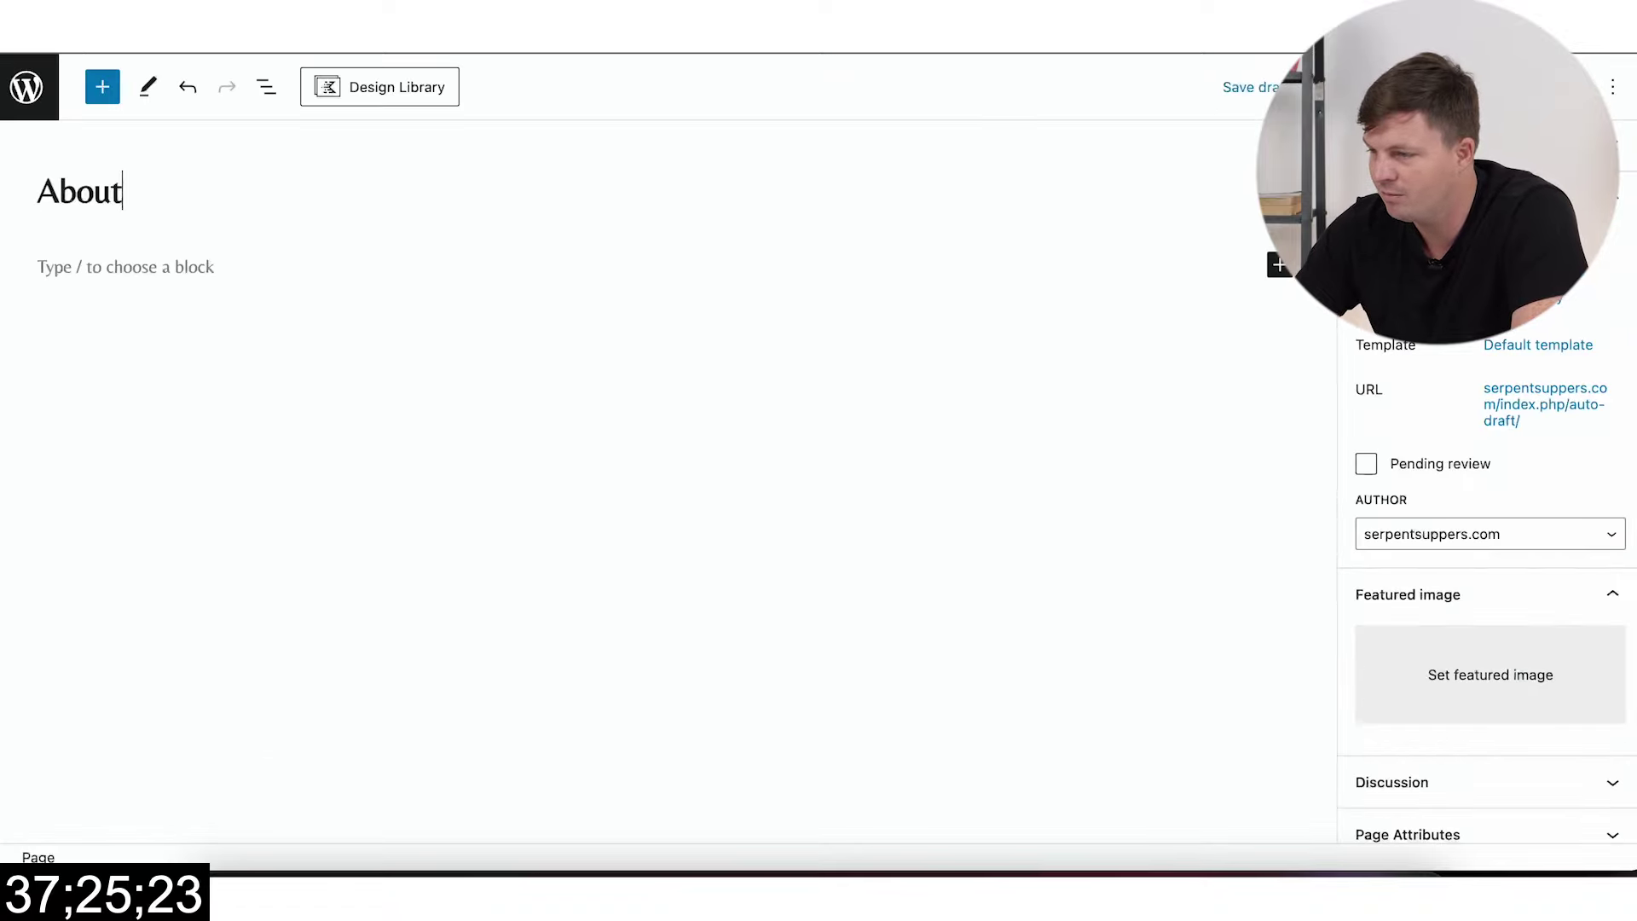
click(1432, 87)
click(1381, 147)
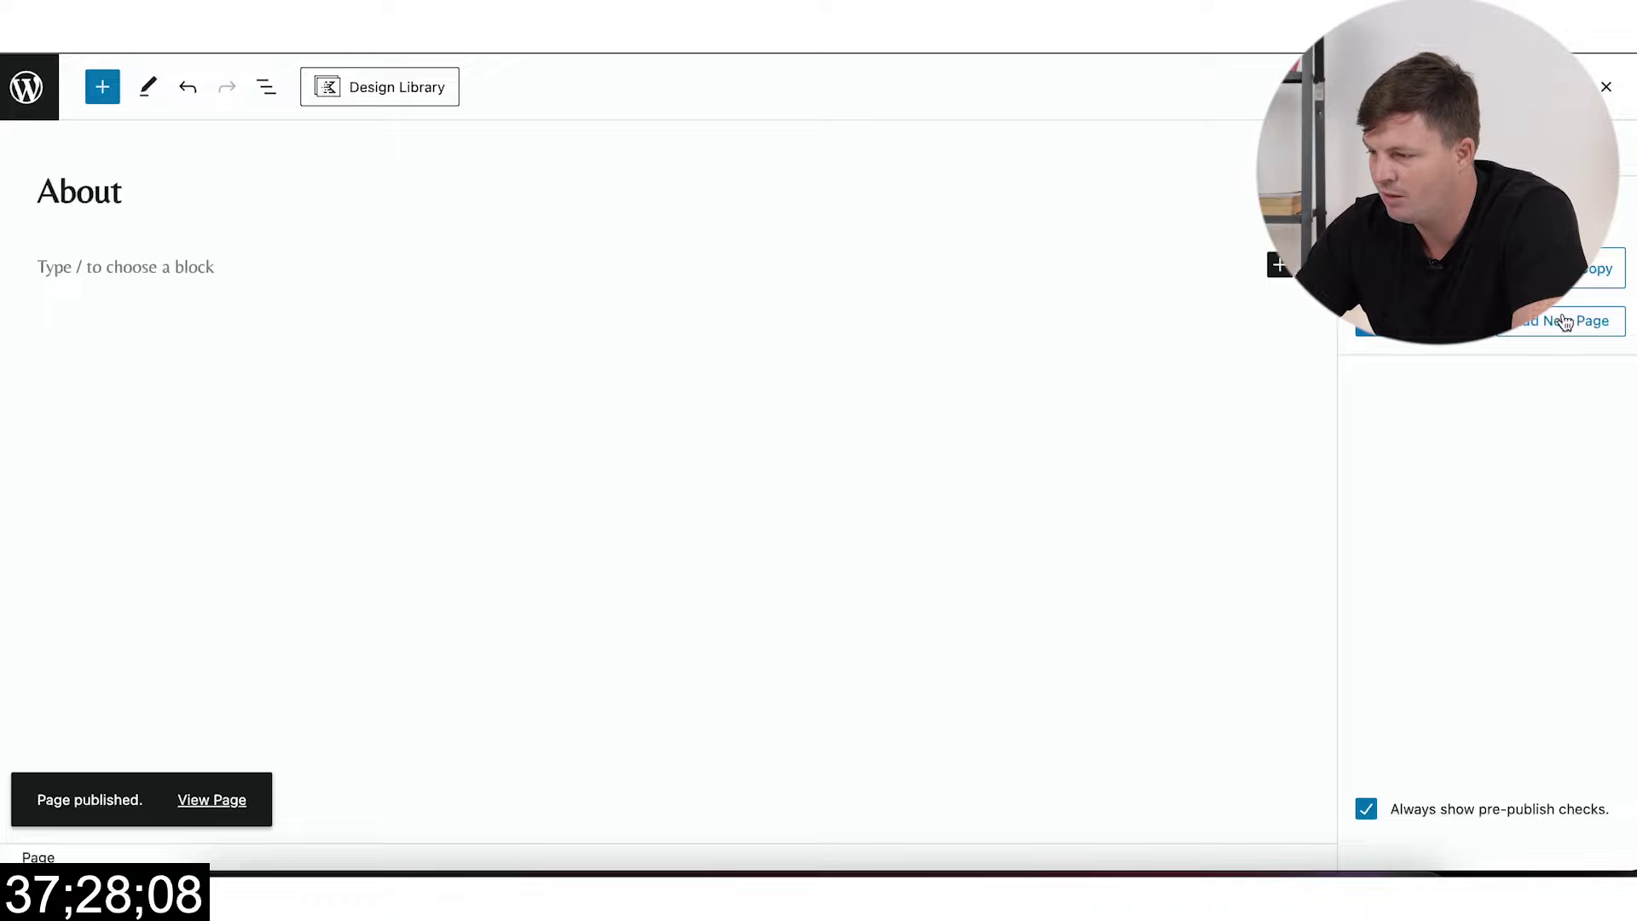
Step: Create and publish a blank page titled 'Terms & Conditions'
click(1552, 329)
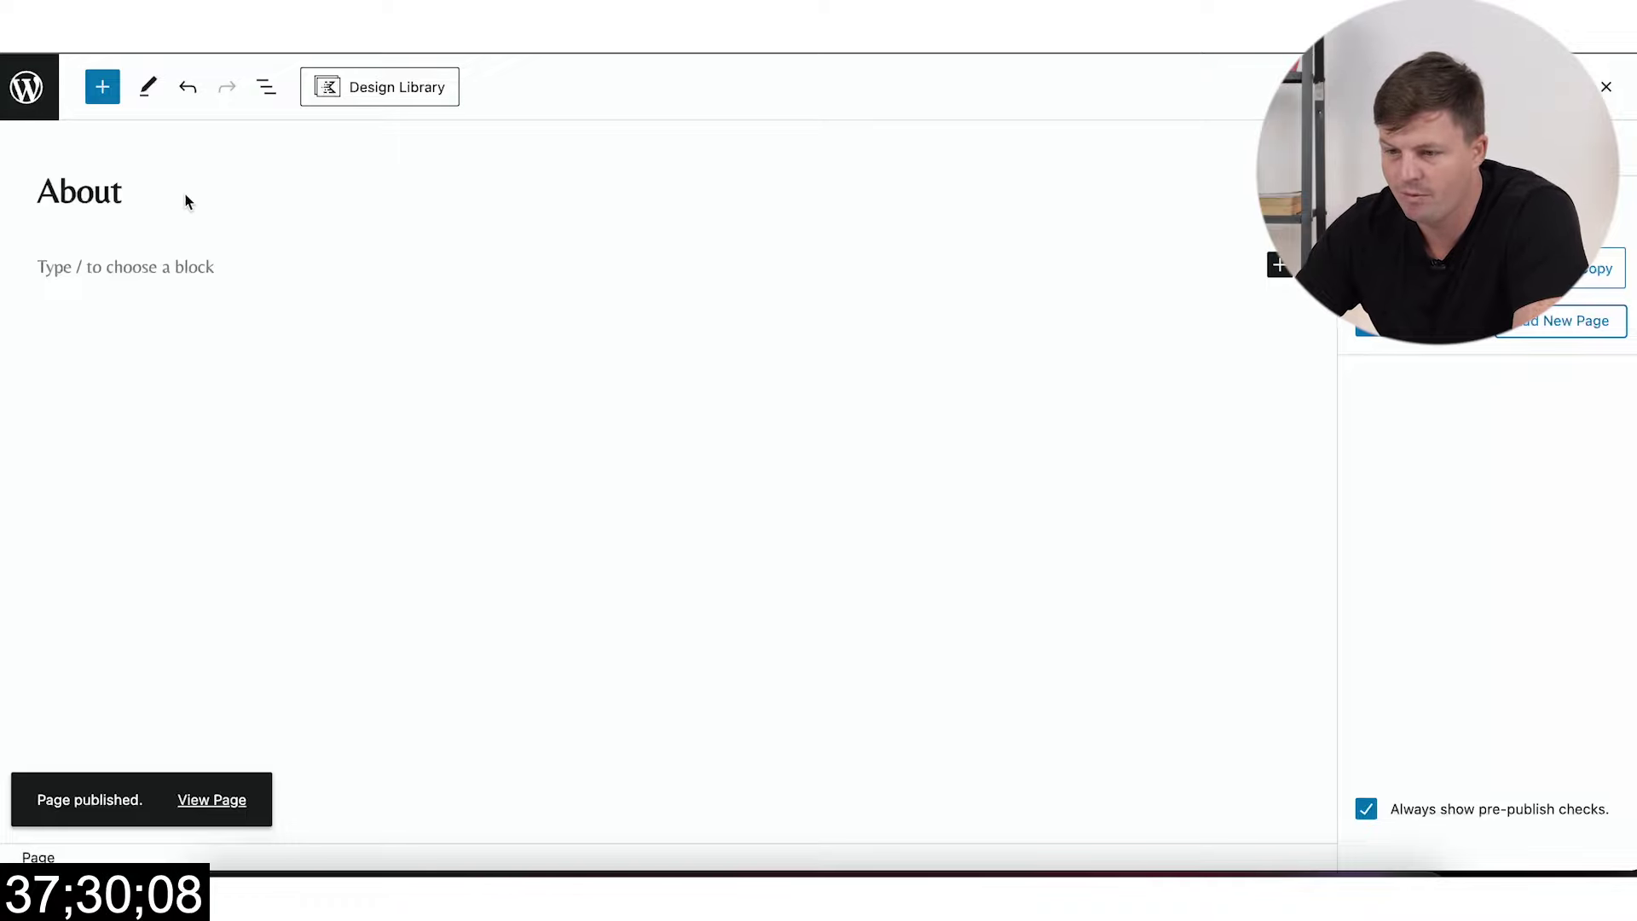
text(Terms)
key(BackSpace)
text(ms & Conditions)
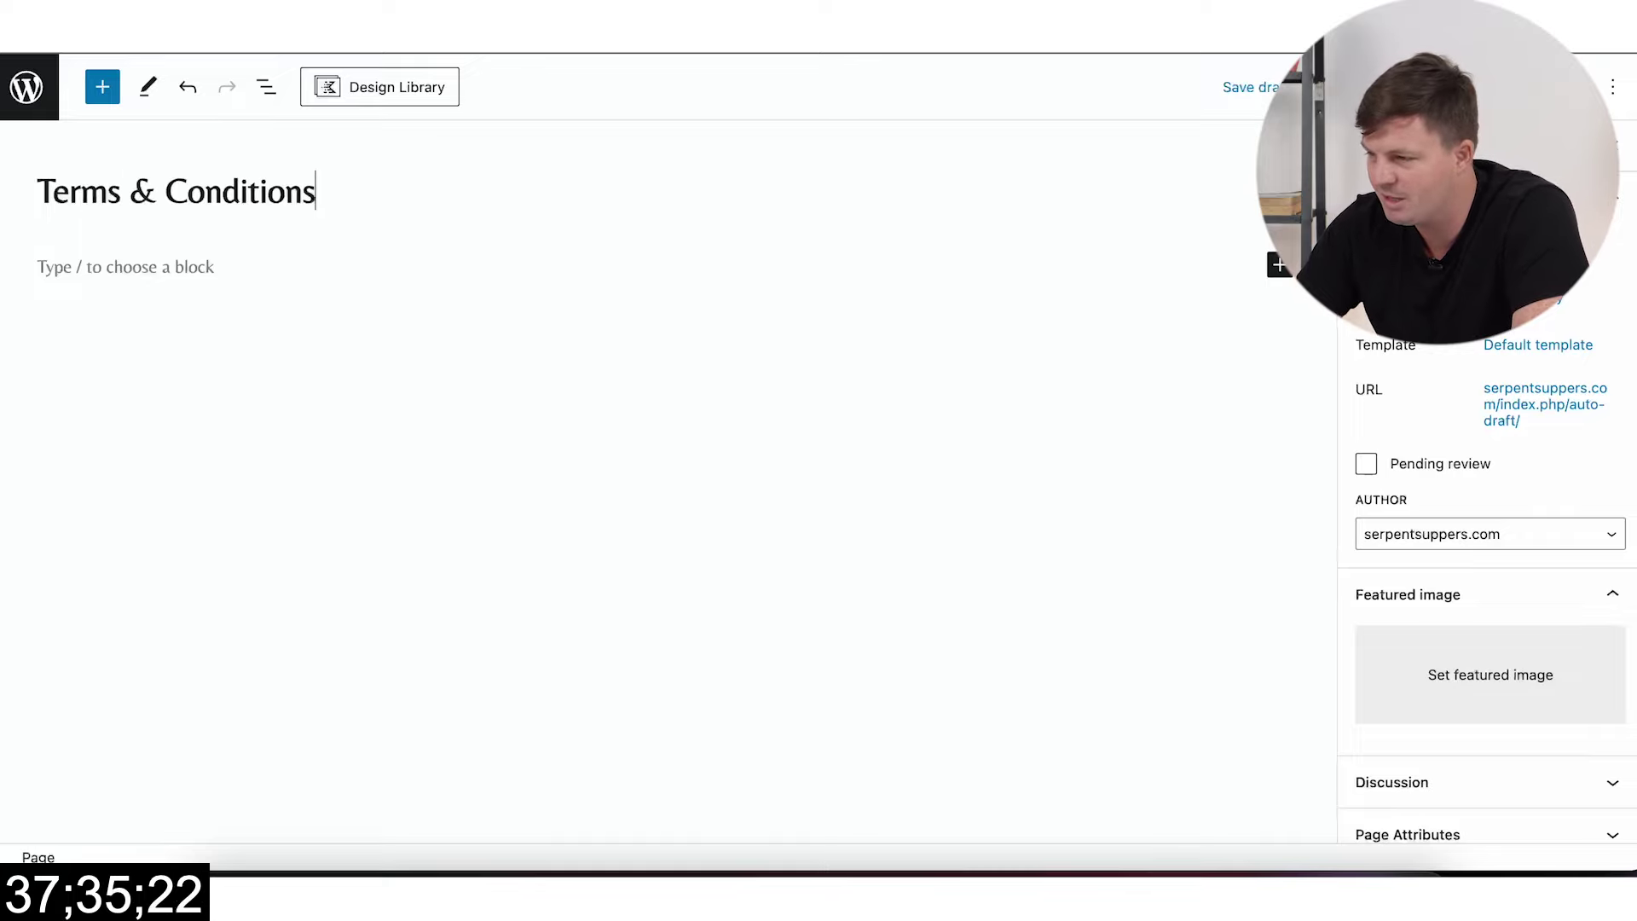
click(1398, 86)
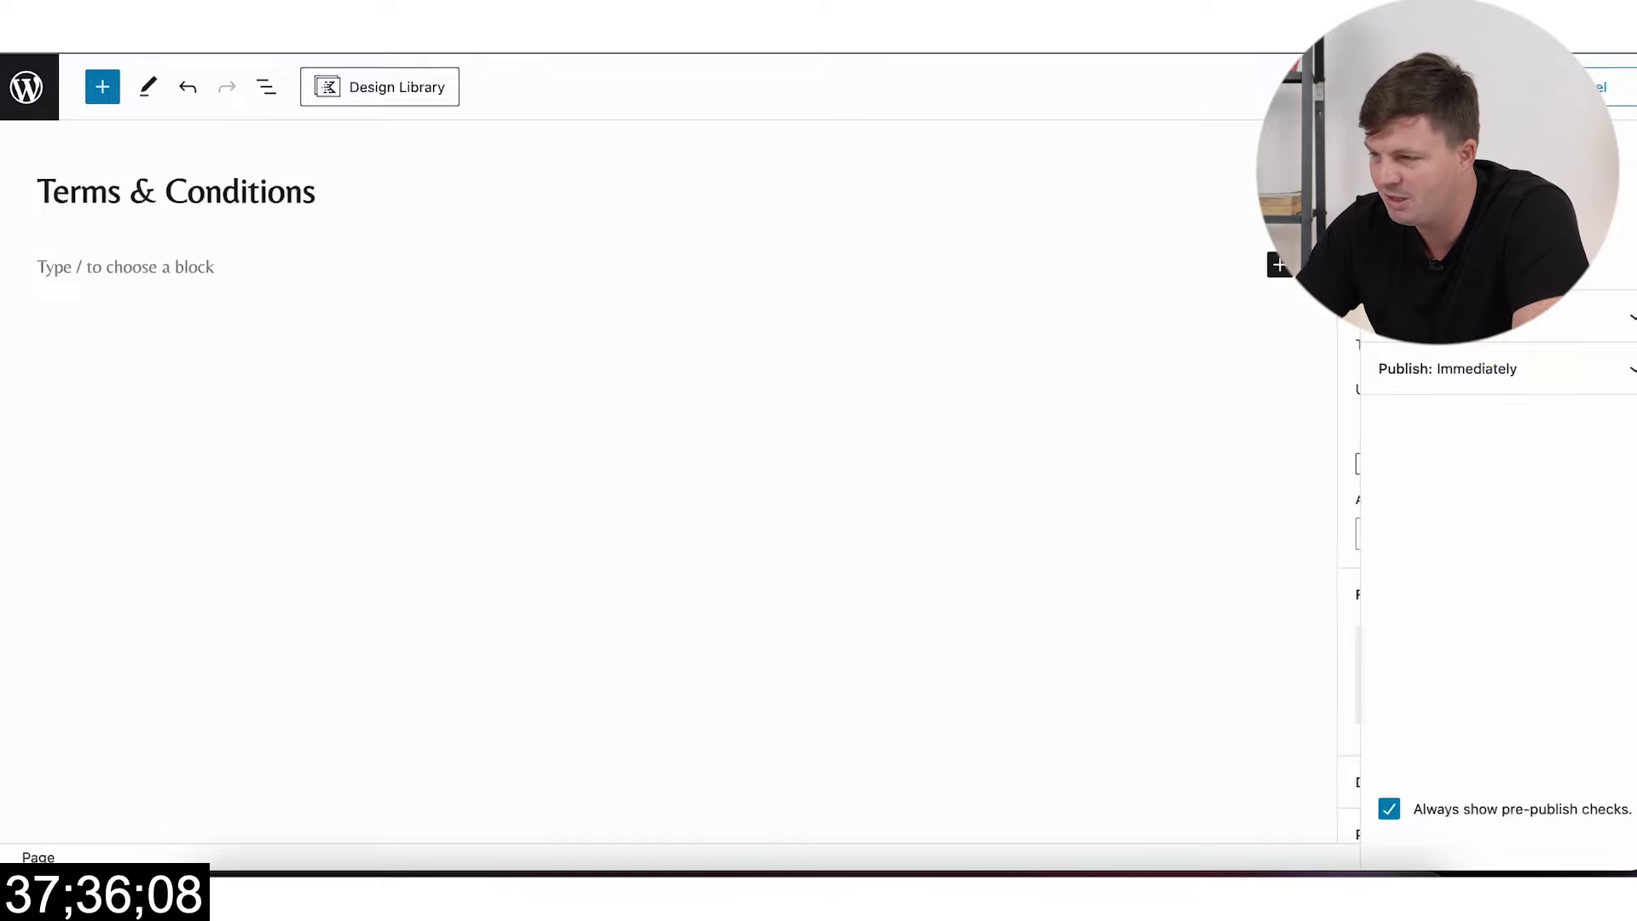
click(1386, 140)
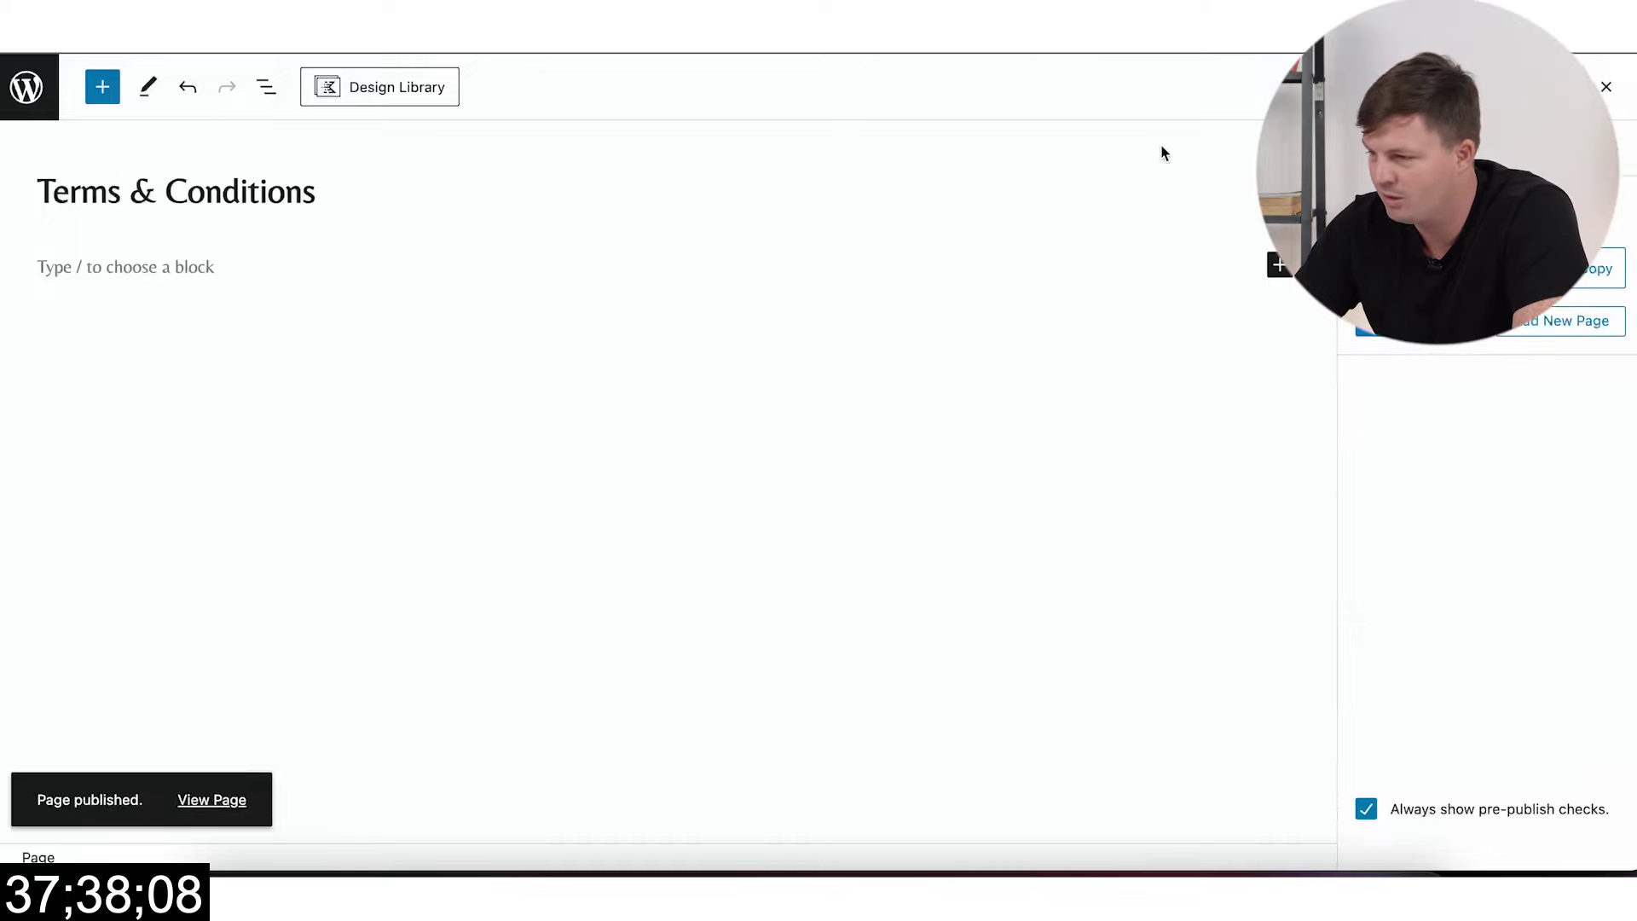
Step: Create and publish a blank page titled 'Privacy Policy'
click(1398, 268)
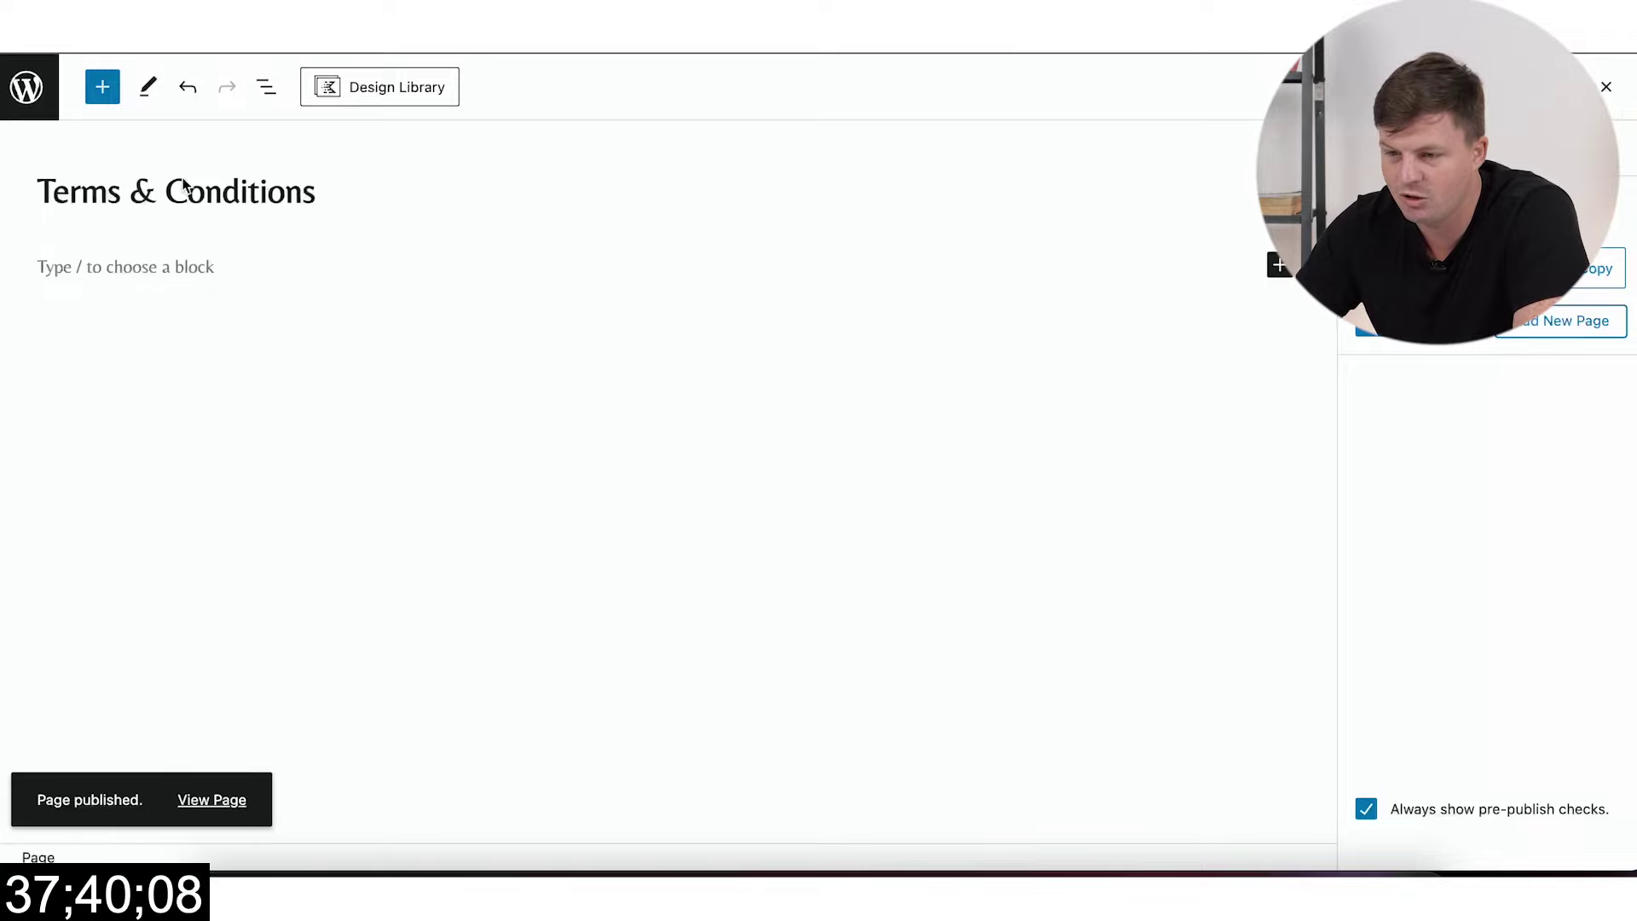
text(Privacy  Policy)
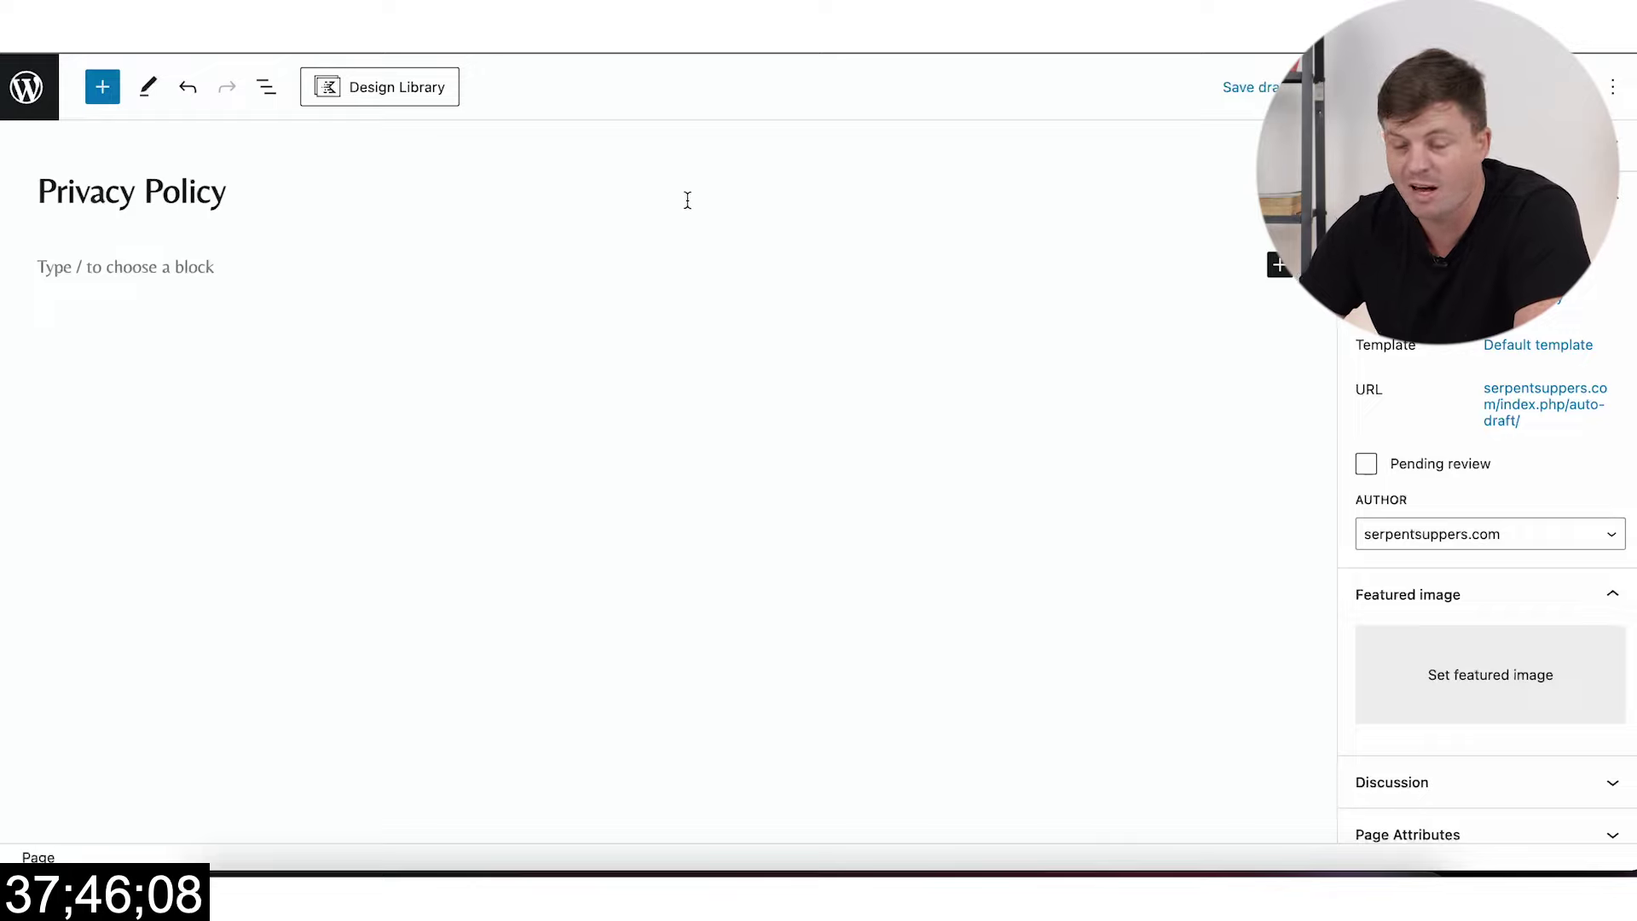
click(1488, 86)
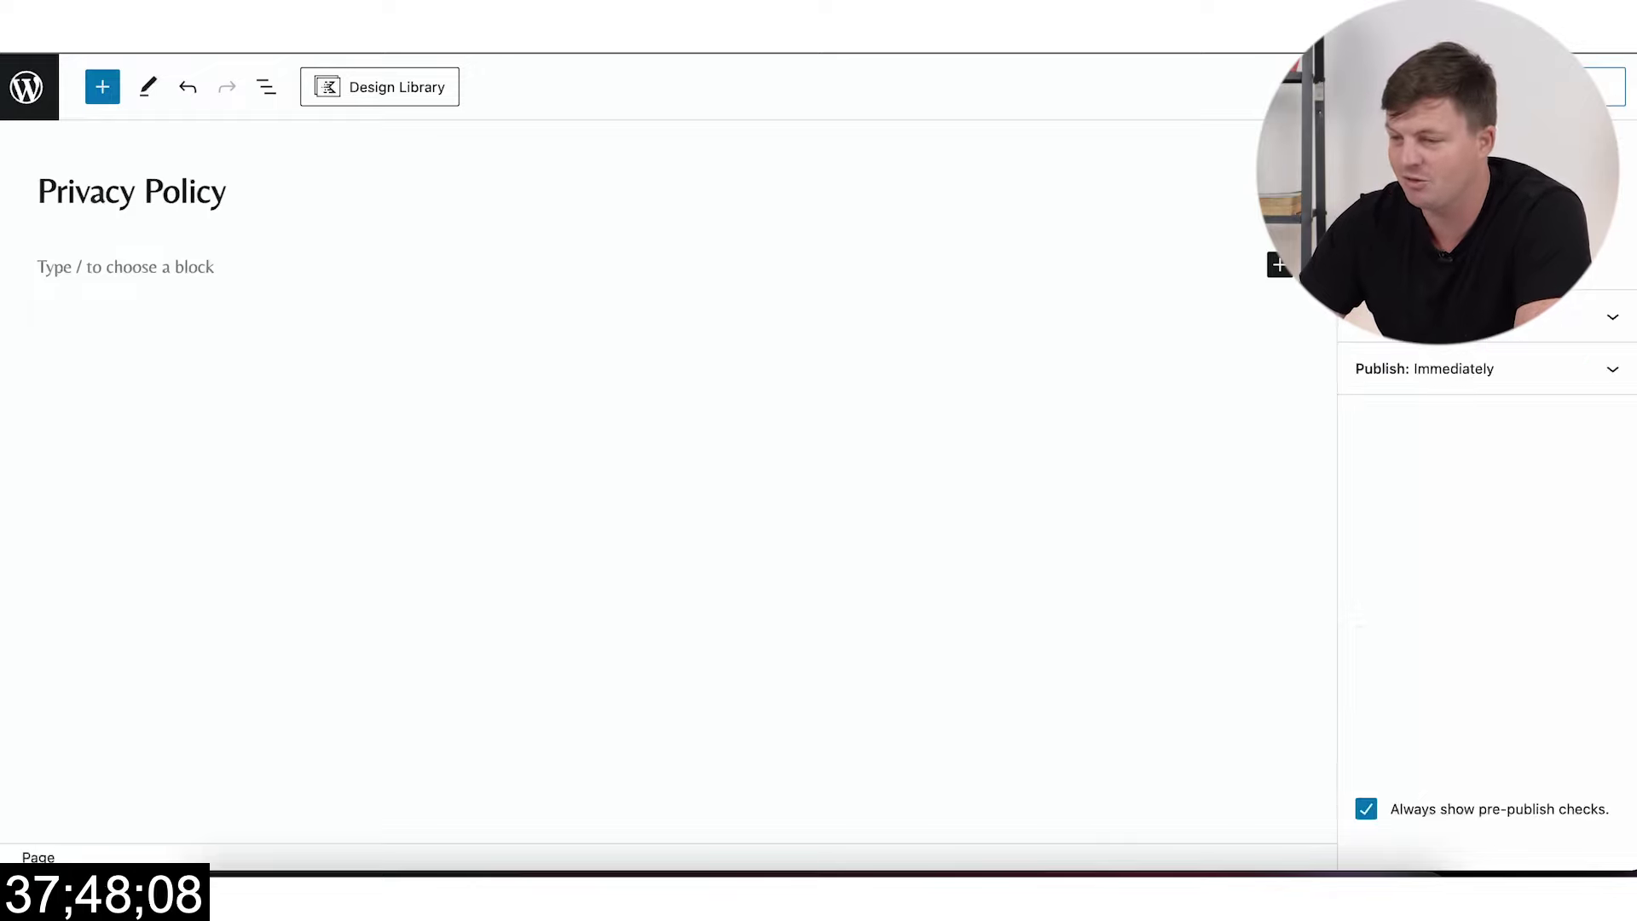
click(1487, 86)
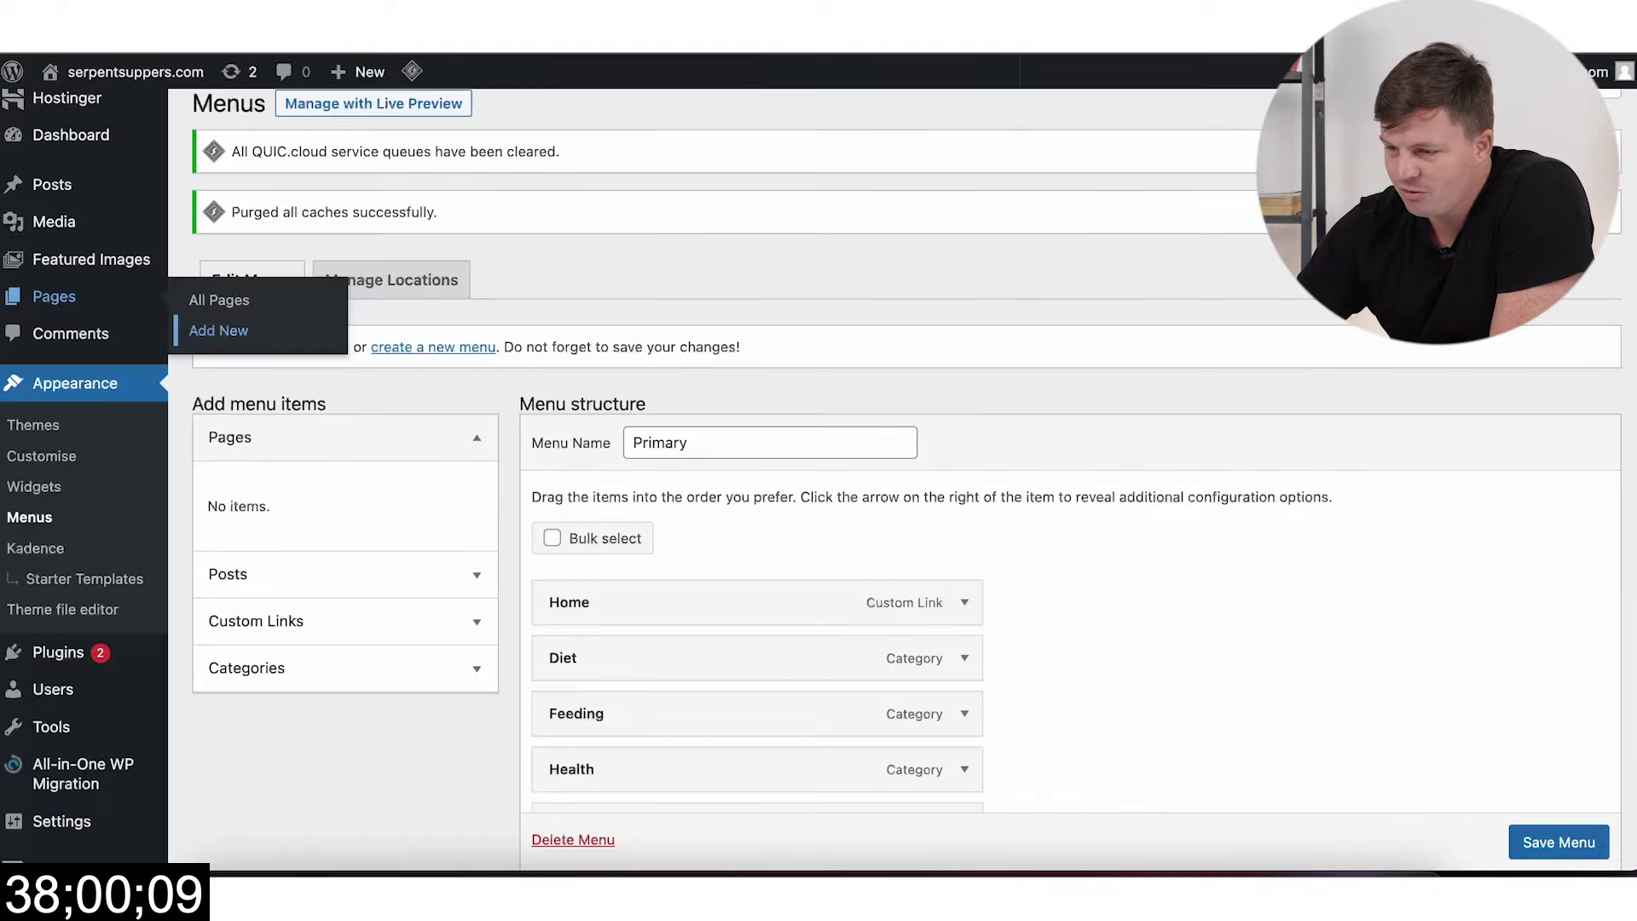
Step: Save the Primary menu, then post all Machined cluster articles to WordPress as drafts
click(1543, 841)
scroll(1449, 767, down, 1)
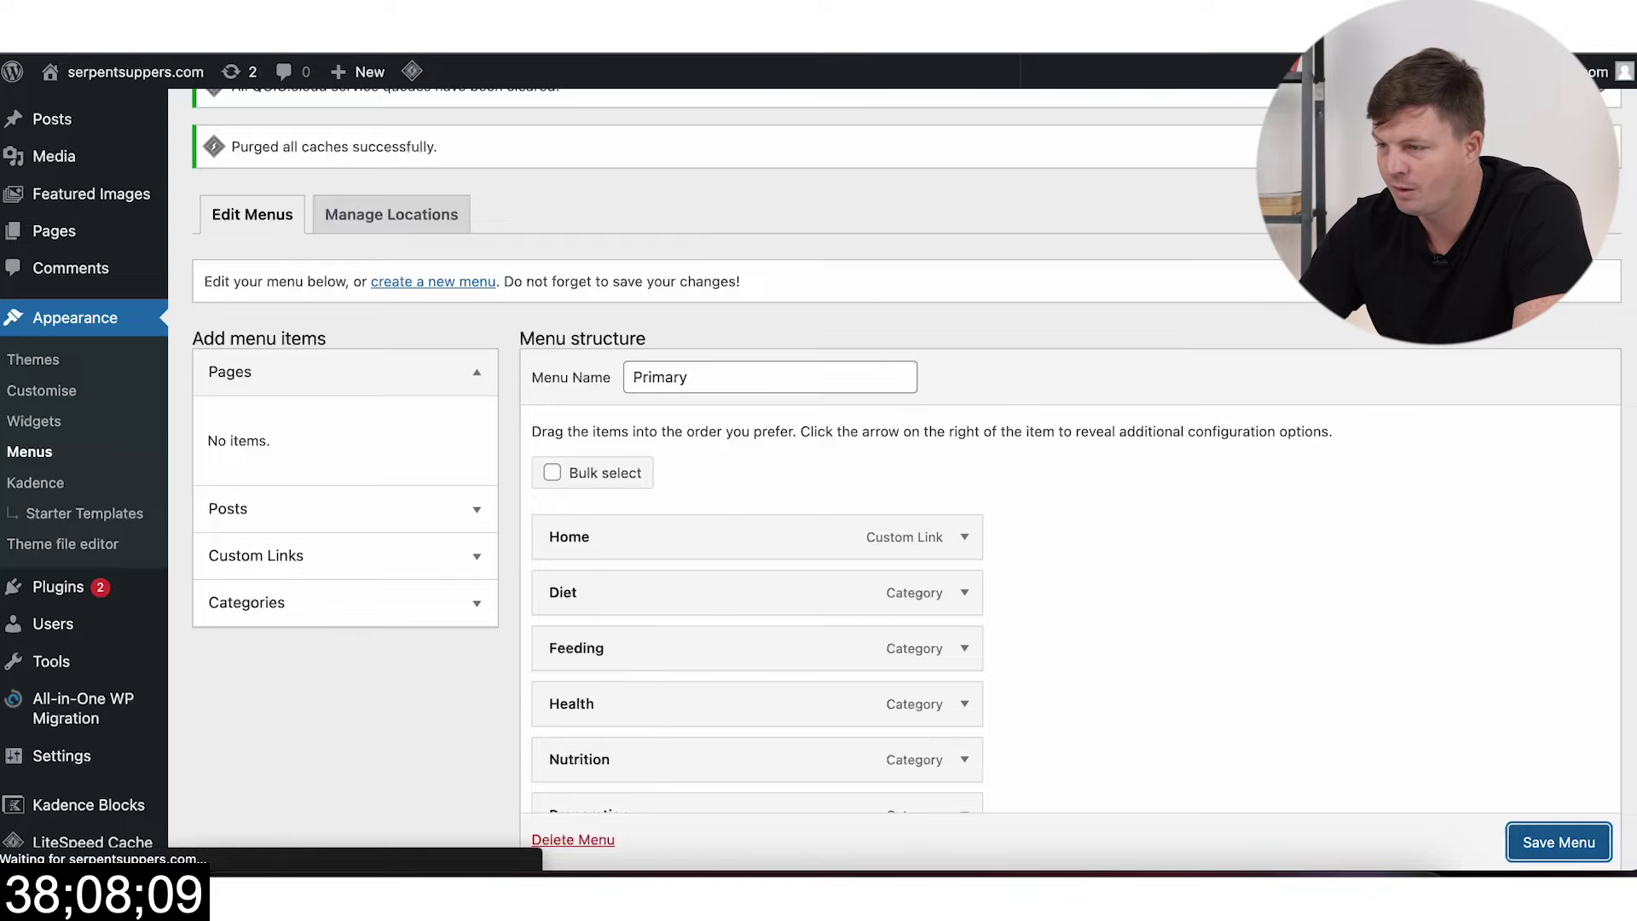
click(908, 67)
scroll(1180, 358, down, 2)
scroll(1065, 418, up, 2)
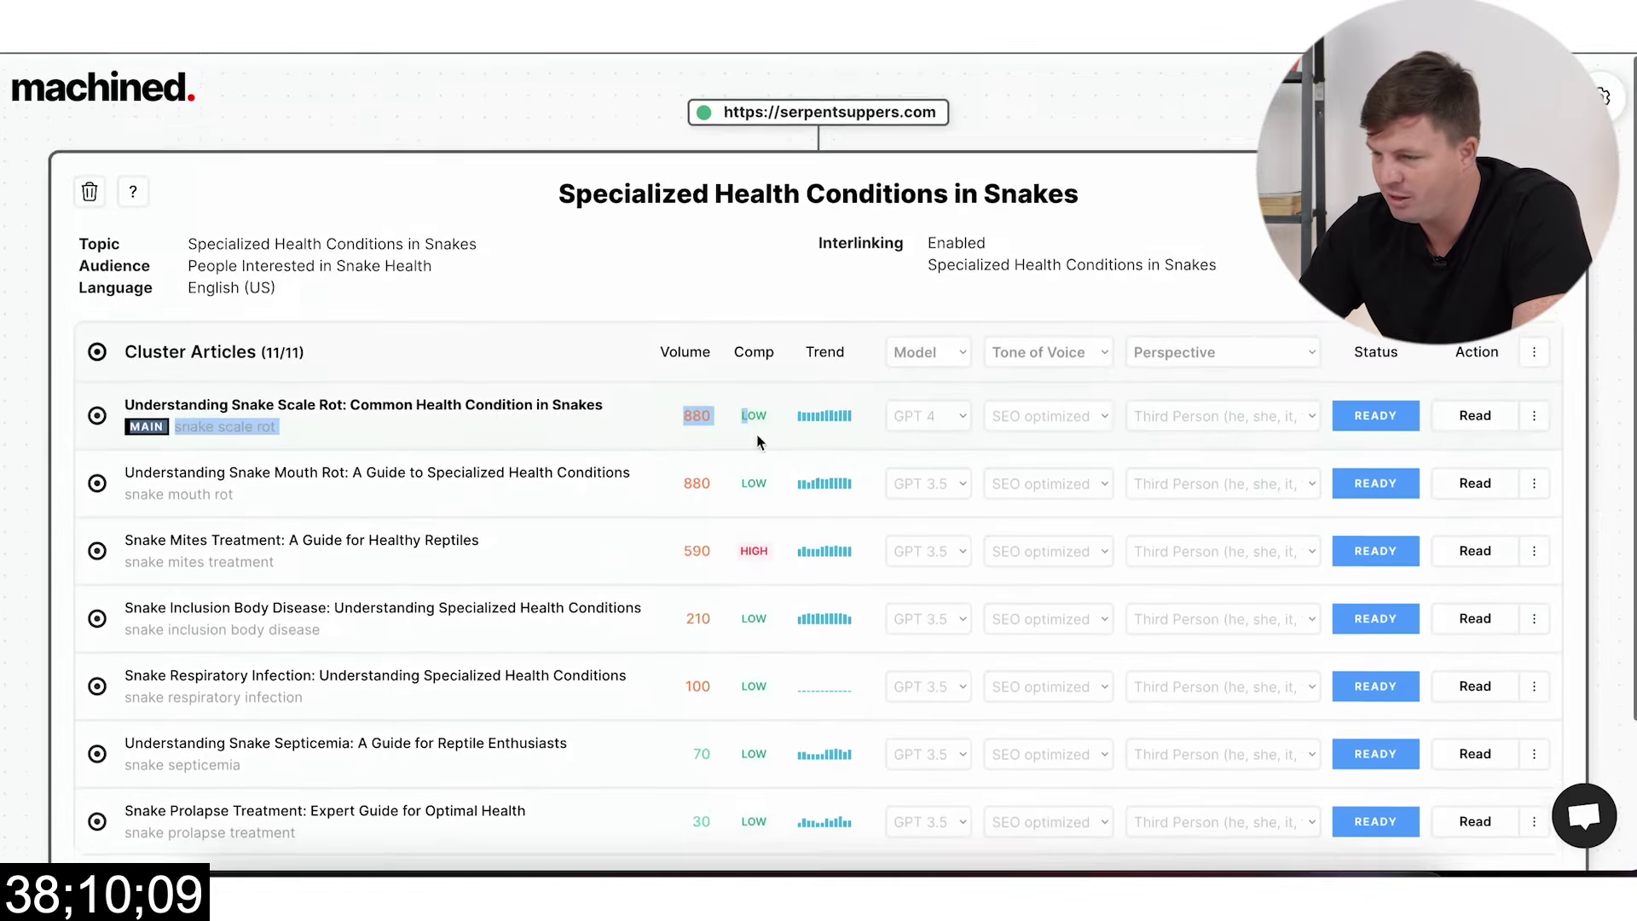
click(1534, 349)
click(1431, 412)
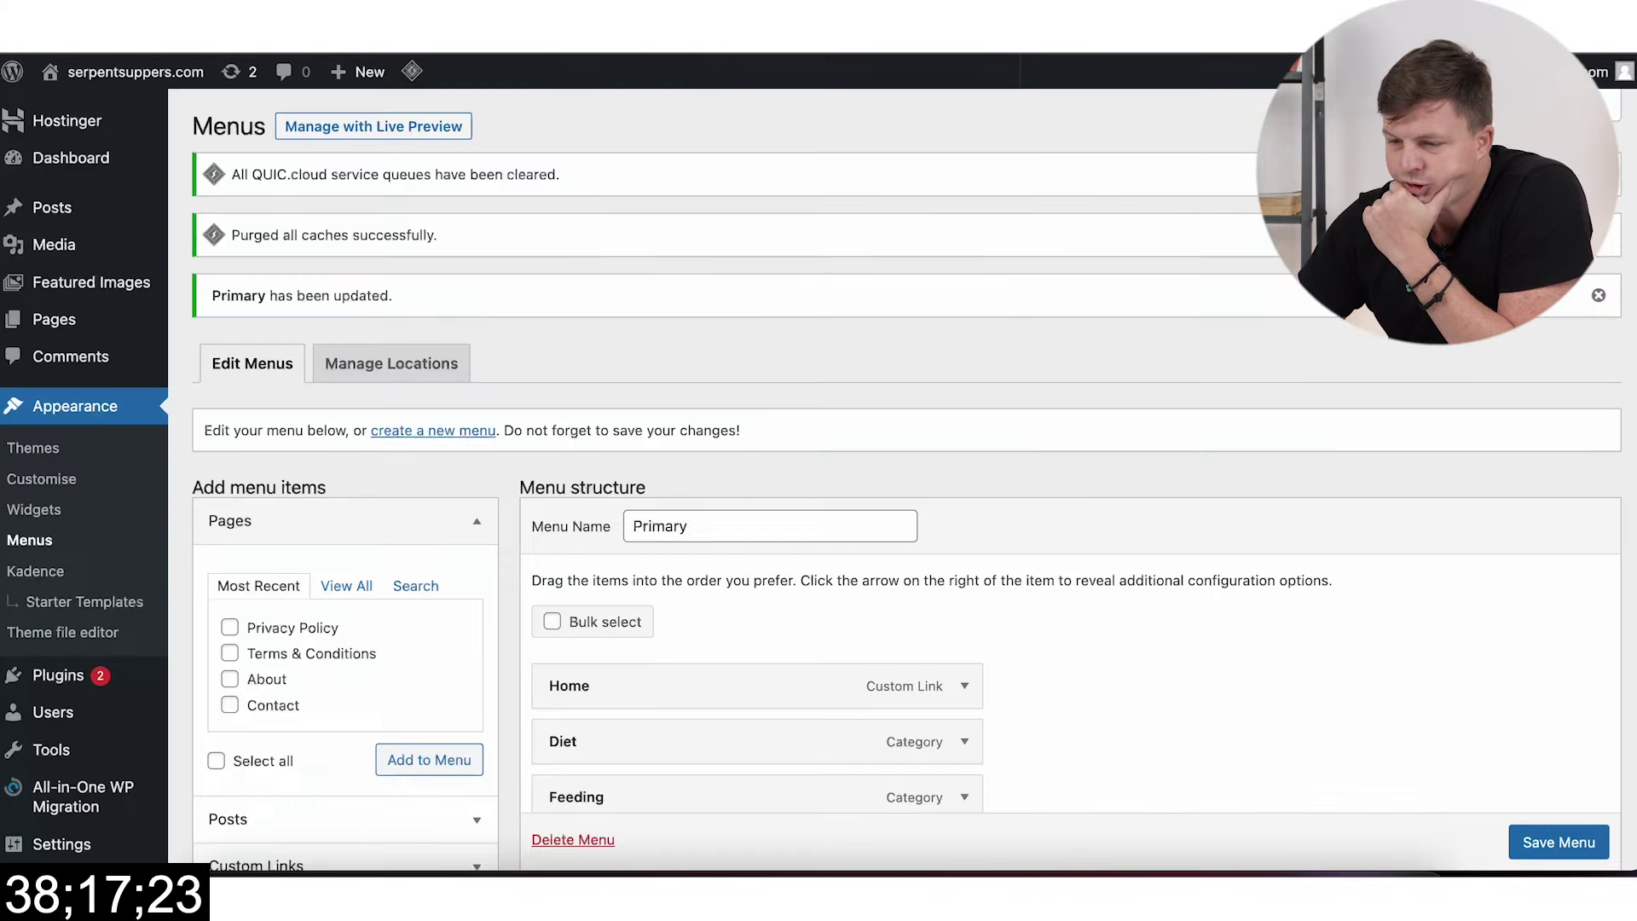
Step: Add About and Contact to the Primary menu with Contact nested under About, and save
scroll(439, 329, down, 3)
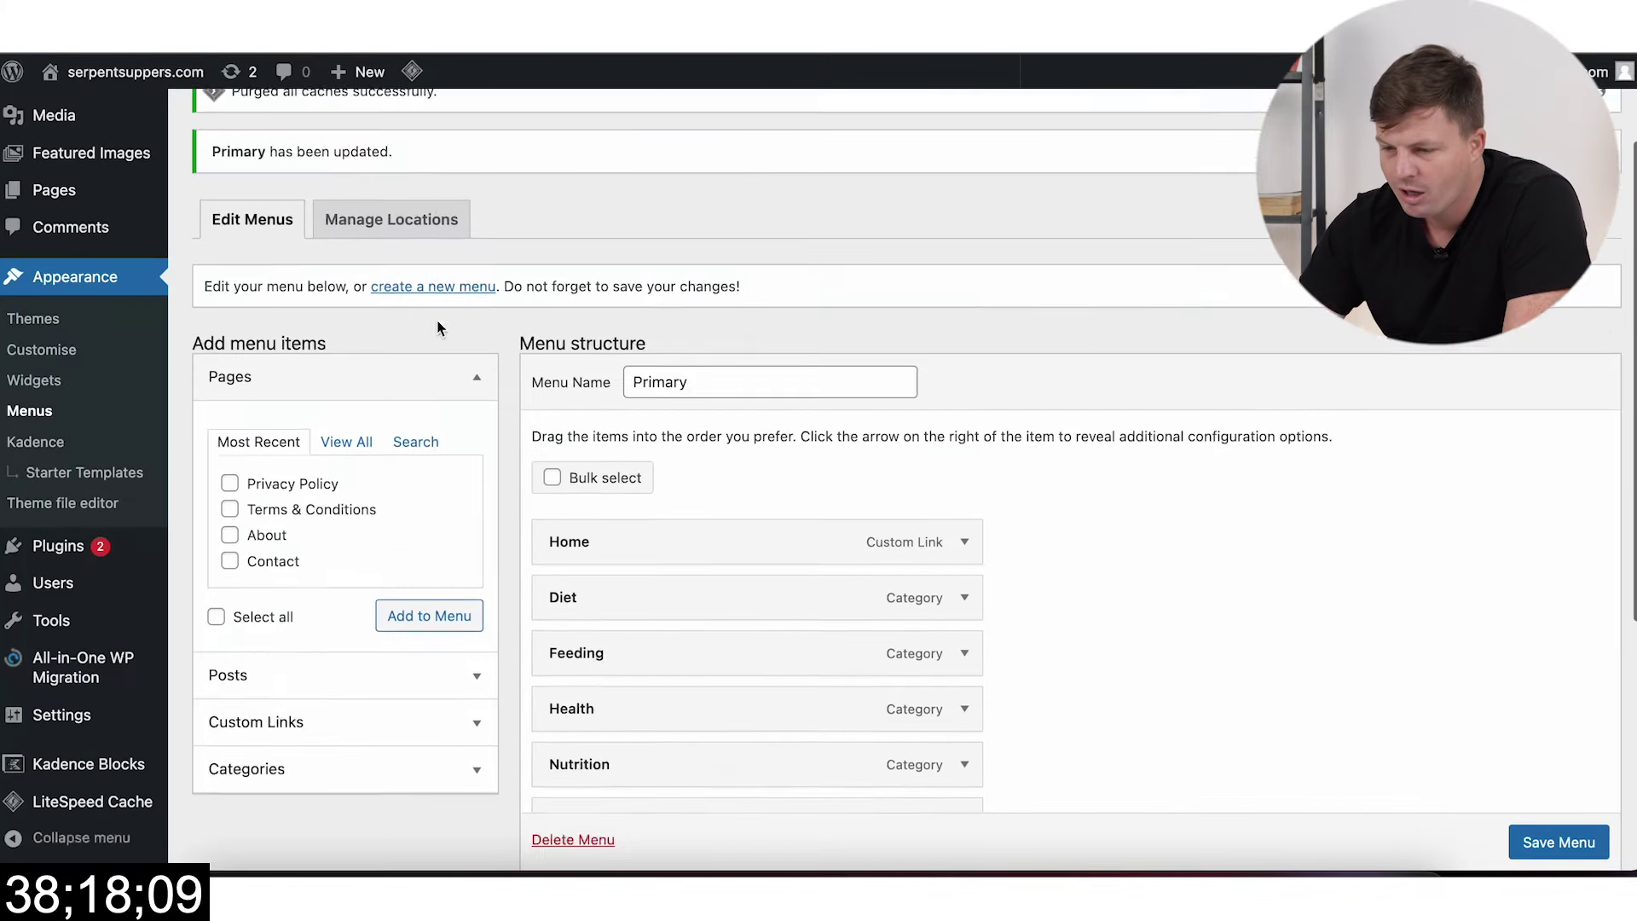
click(230, 453)
click(416, 514)
scroll(909, 547, down, 2)
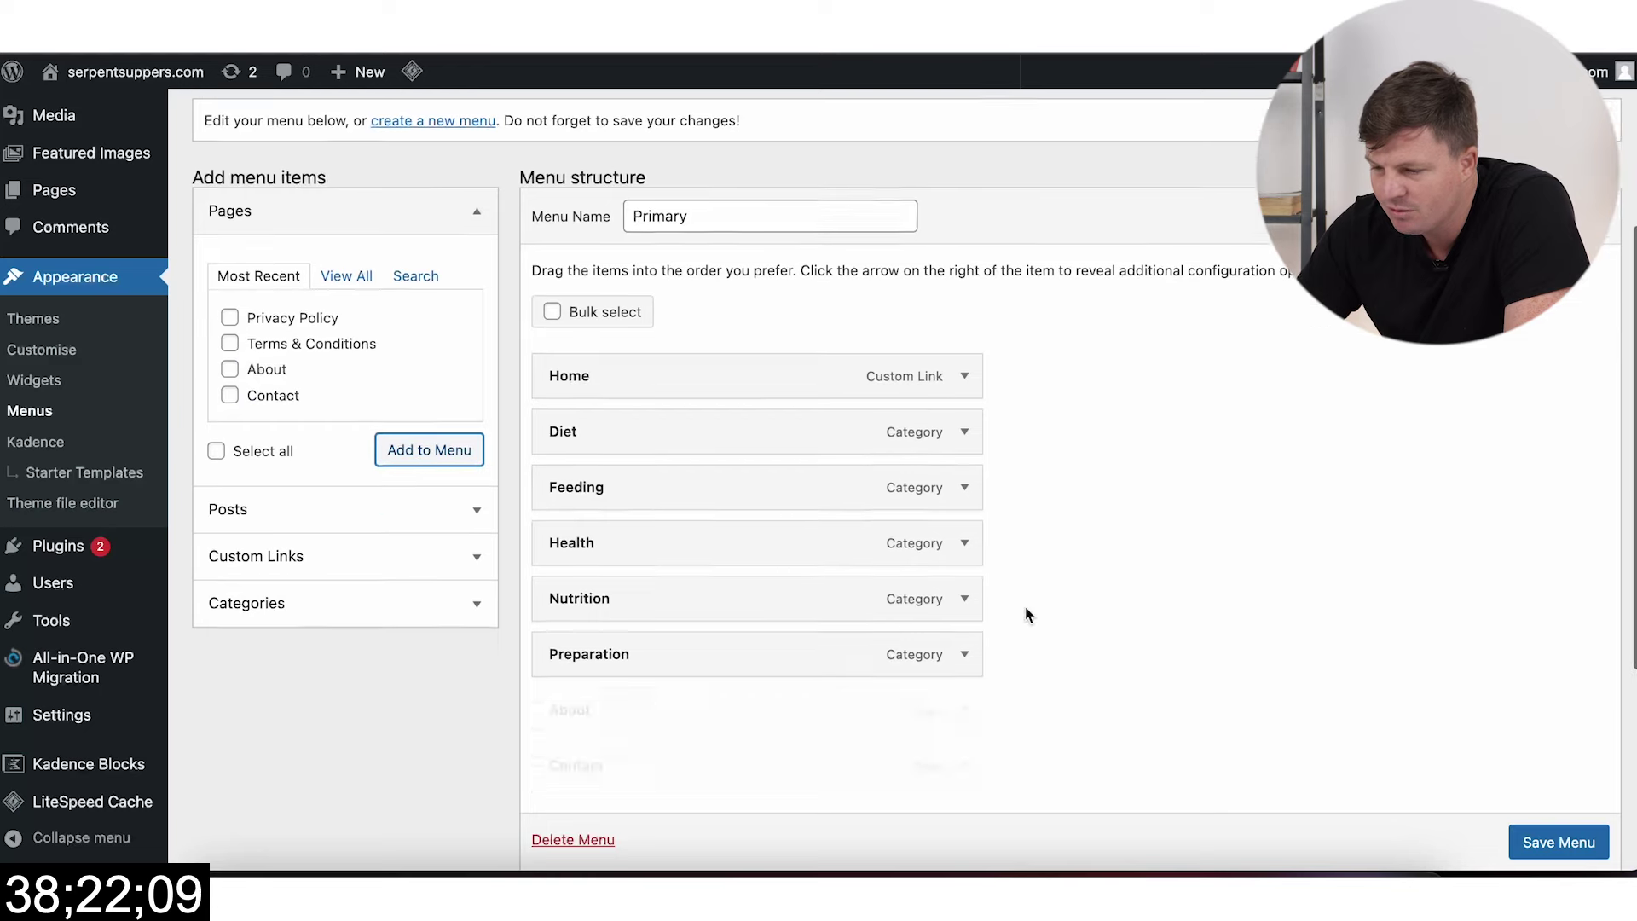
drag(801, 705, 857, 695)
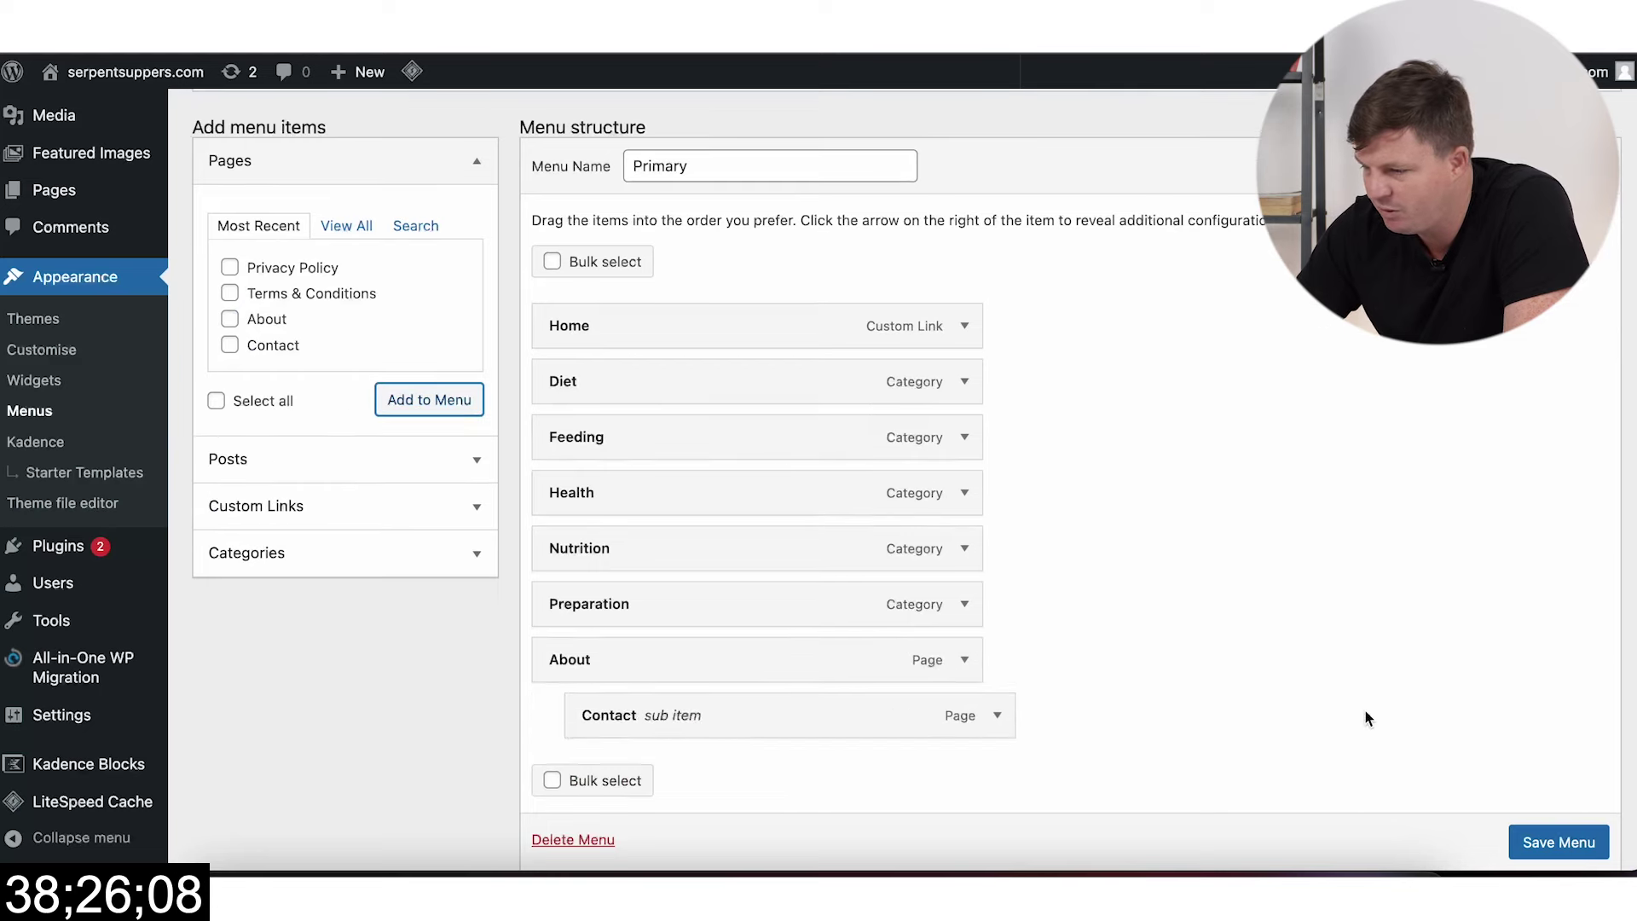
click(1573, 842)
scroll(1301, 621, down, 1)
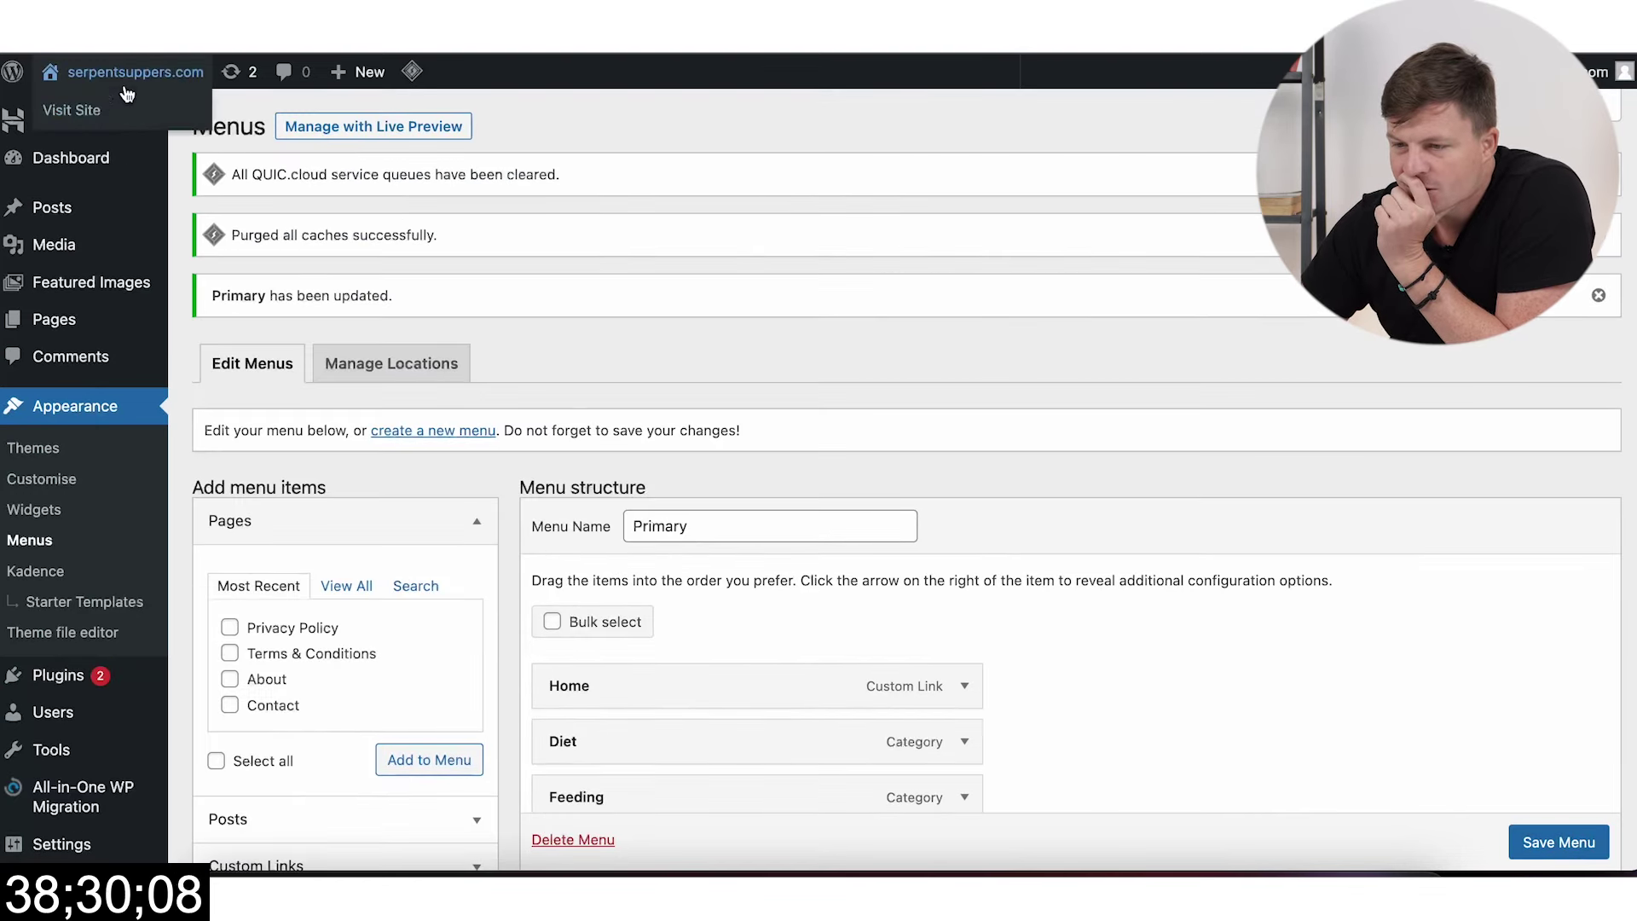
Step: Open the live site in a new tab and switch to it
right_click(119, 97)
click(197, 112)
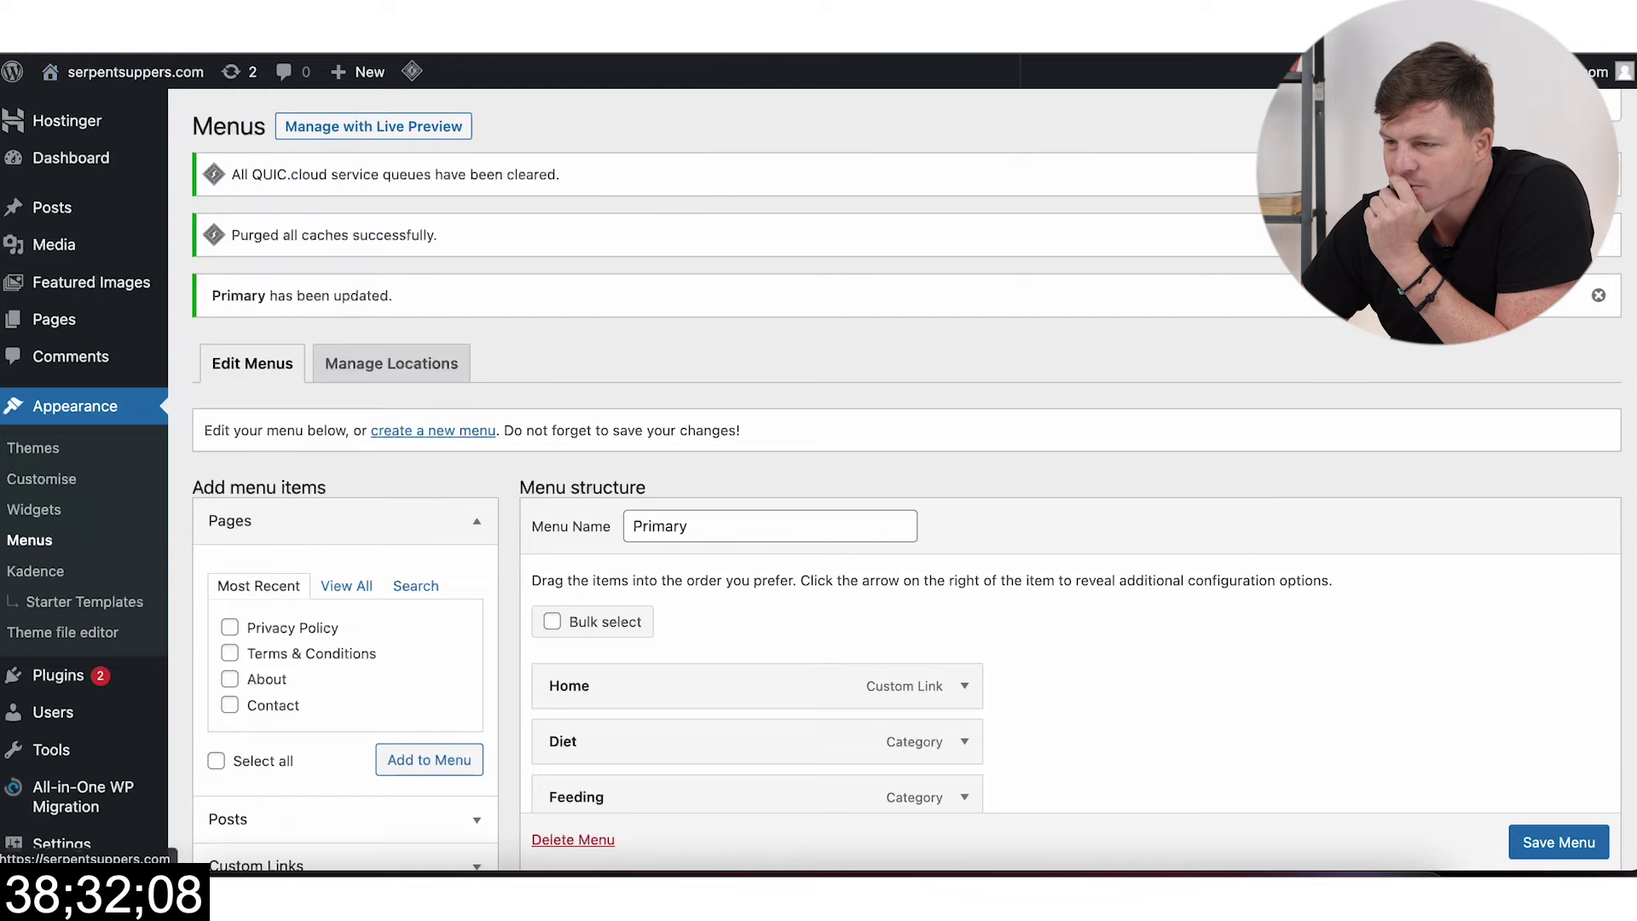
key(ctrl+Tab)
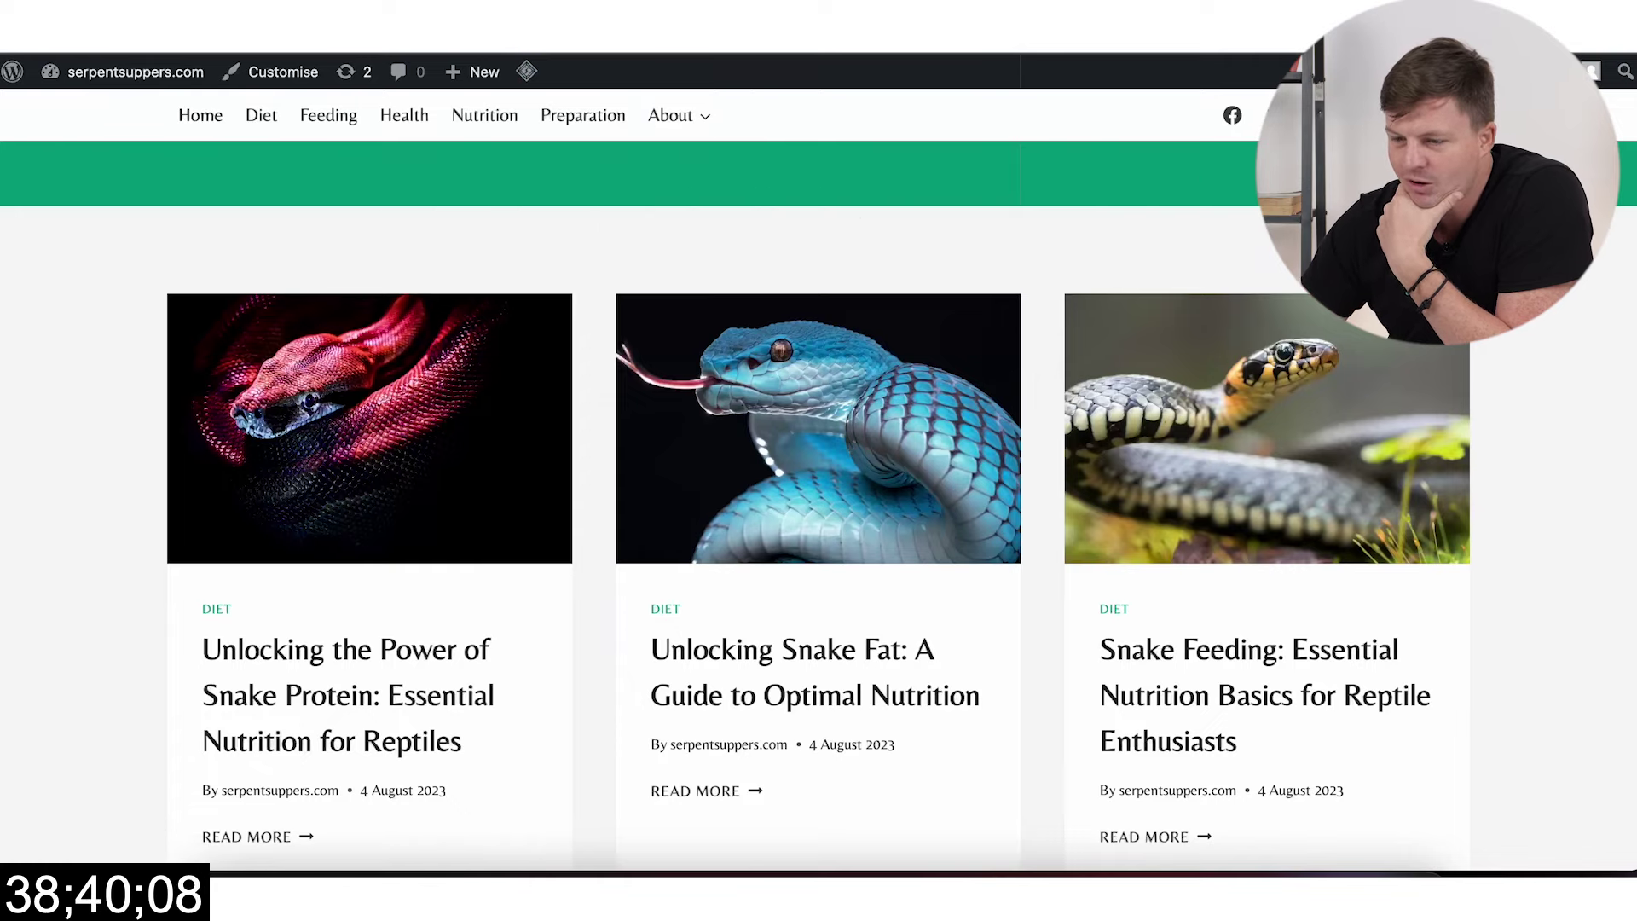
Step: Find the Logo Maker by searching 'logo' in the Hostinger dashboard and open it
click(526, 72)
scroll(256, 554, down, 1)
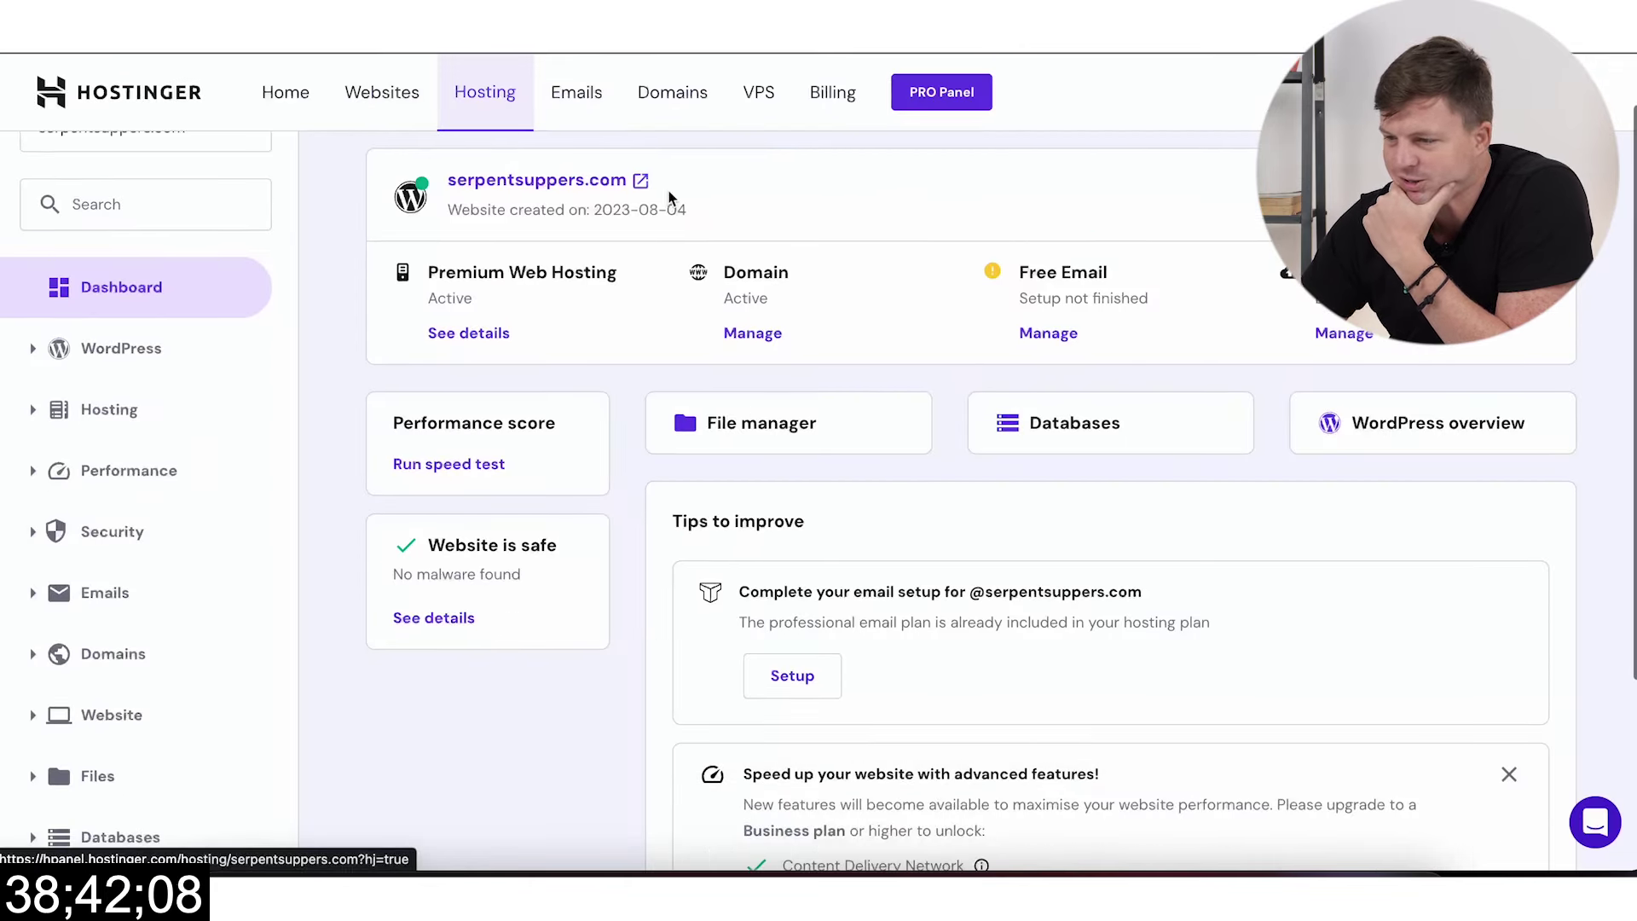
scroll(157, 286, up, 1)
click(201, 278)
text(logo)
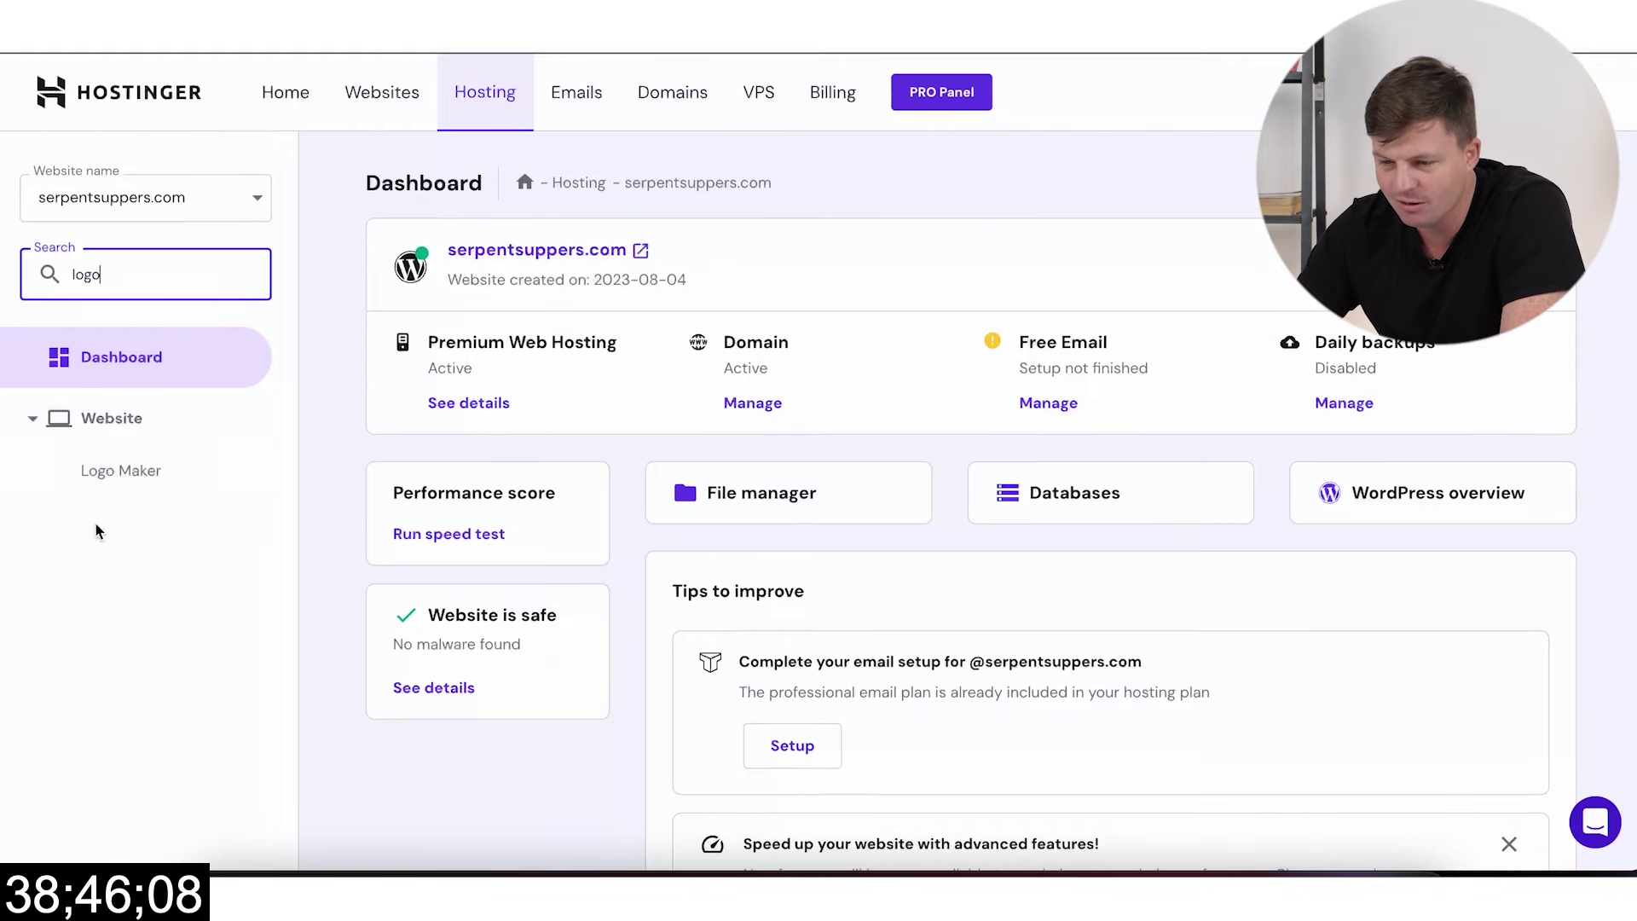
click(112, 470)
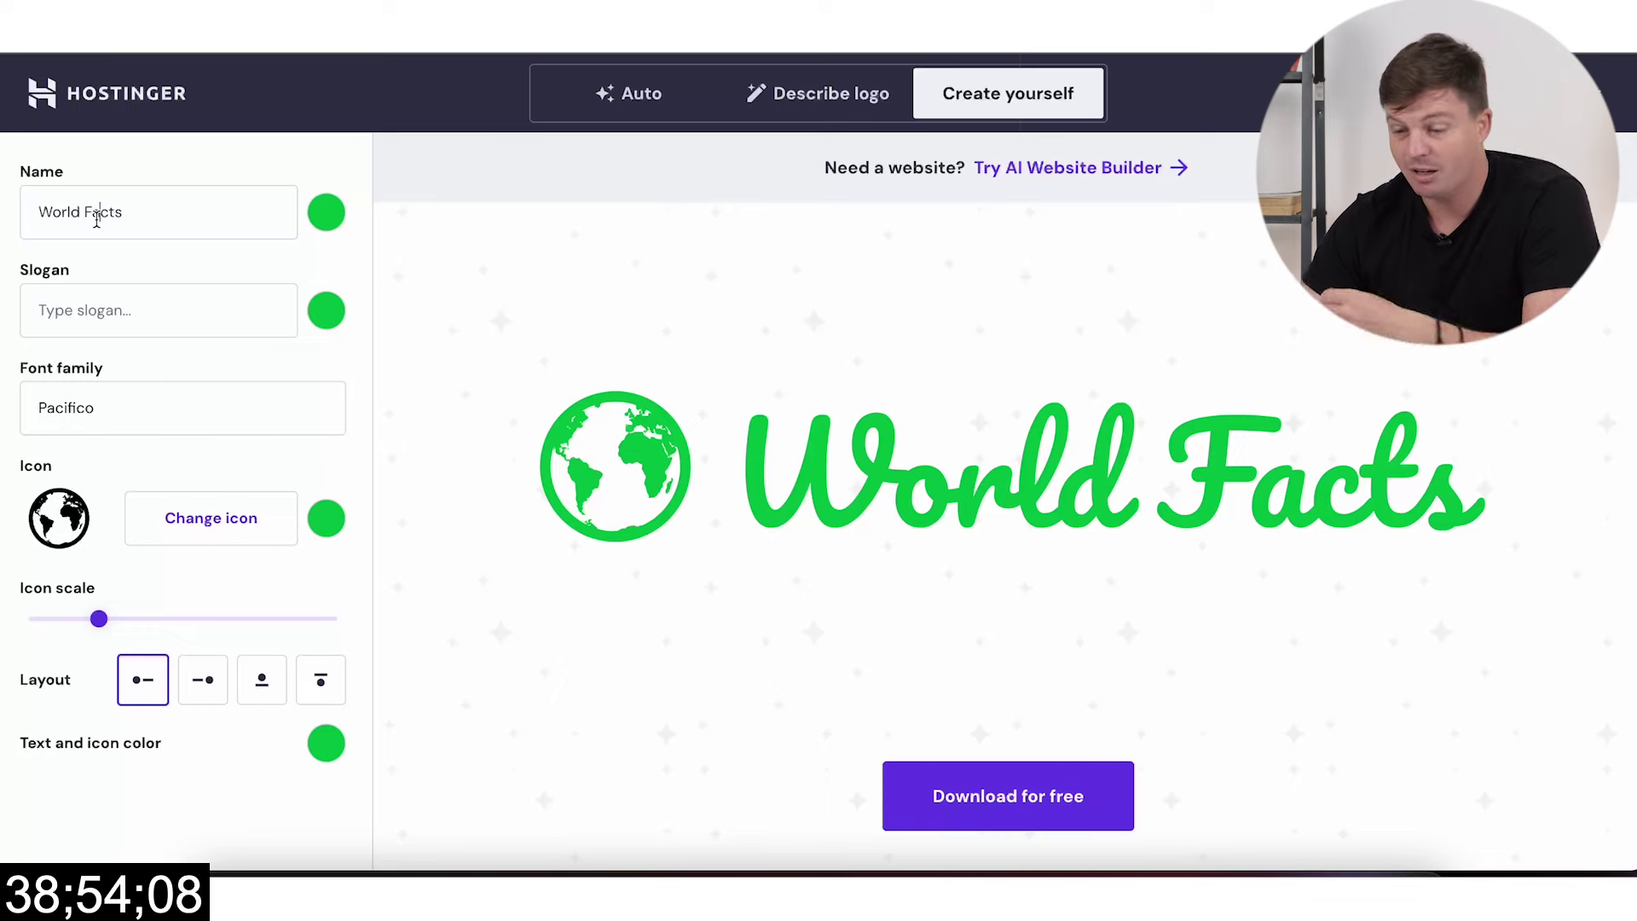
Step: Change the logo name to 'Serpent Suppers' and bring up the icon library
key(ctrl+a)
text(S)
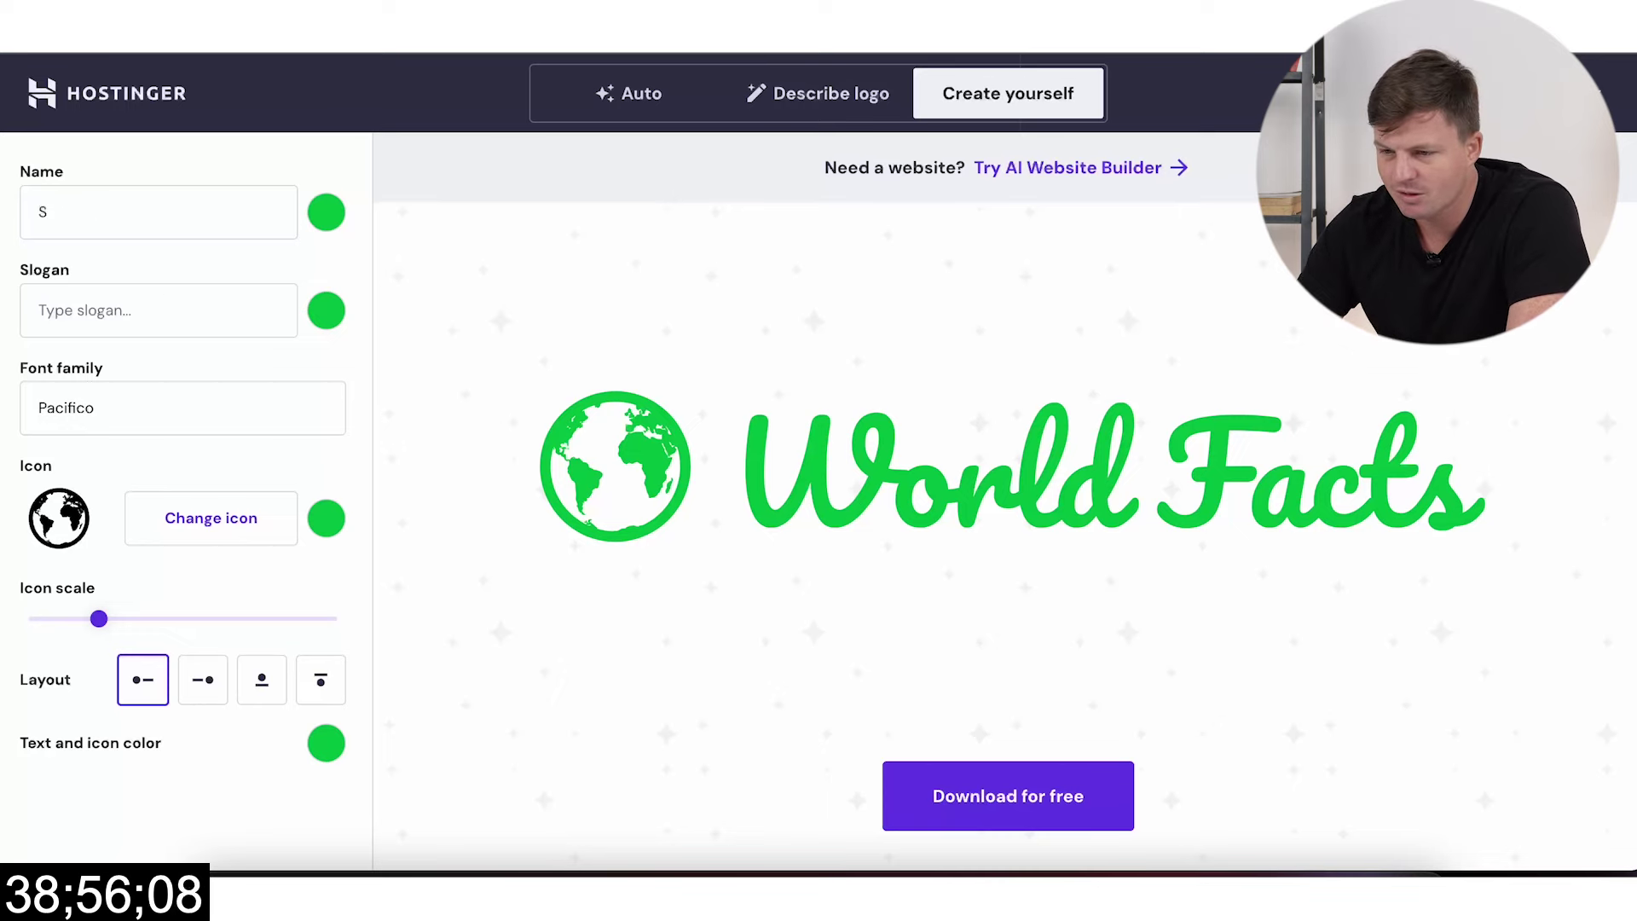
text(nrpe)
key(BackSpace)
key(BackSpace)
text(e)
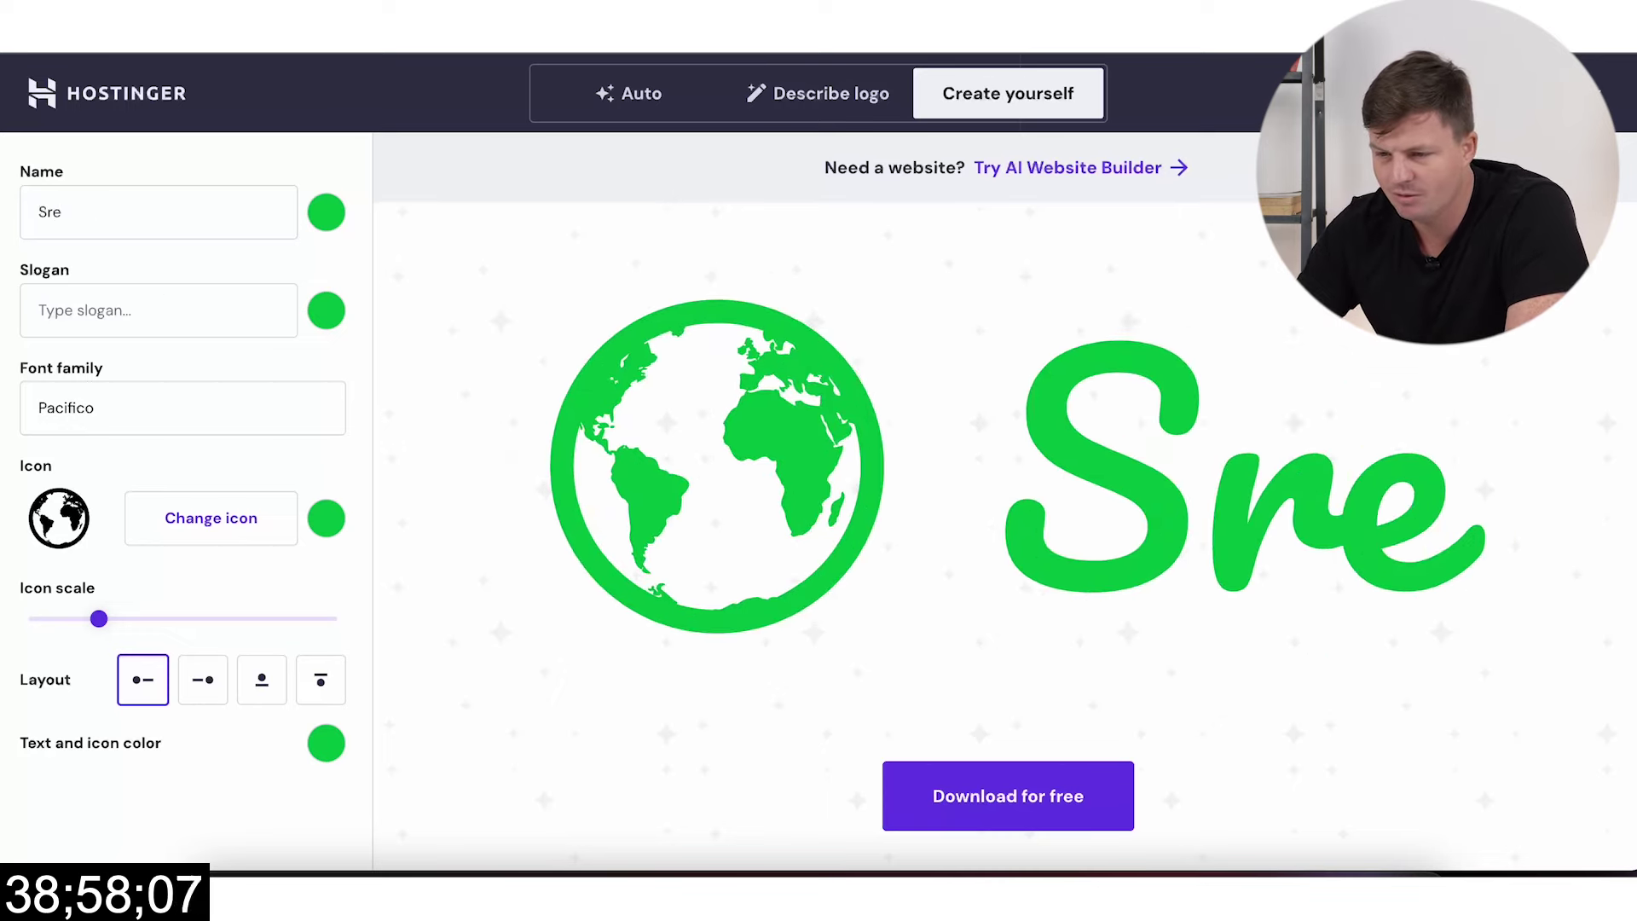
key(BackSpace)
key(BackSpace)
text(erpent su)
key(BackSpace)
text(Suppers)
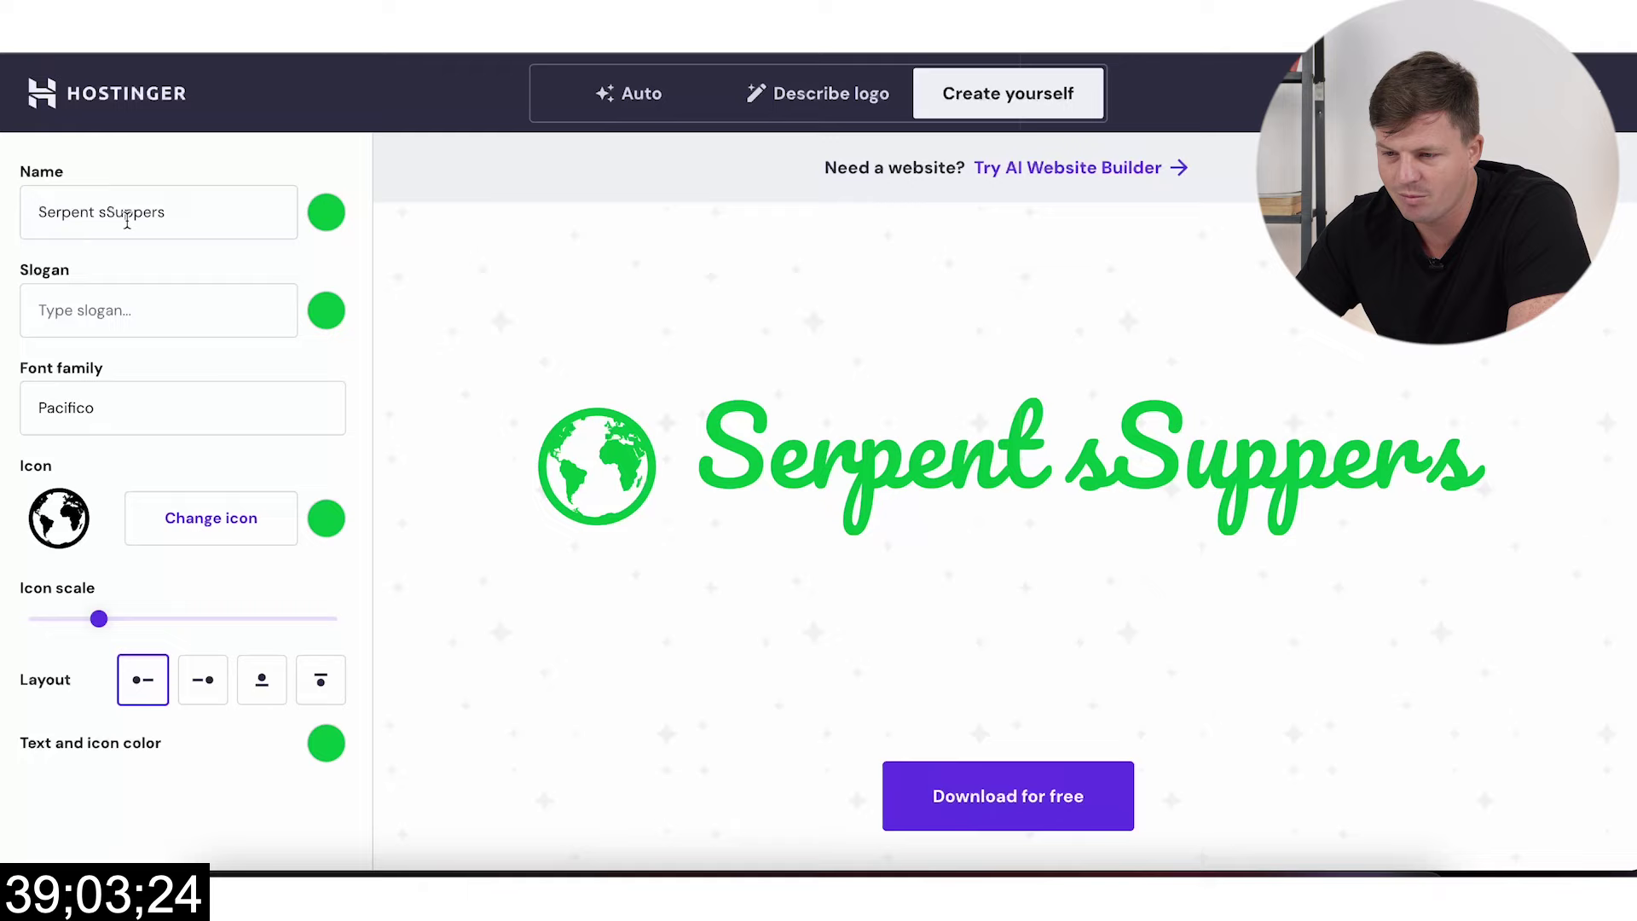
click(125, 219)
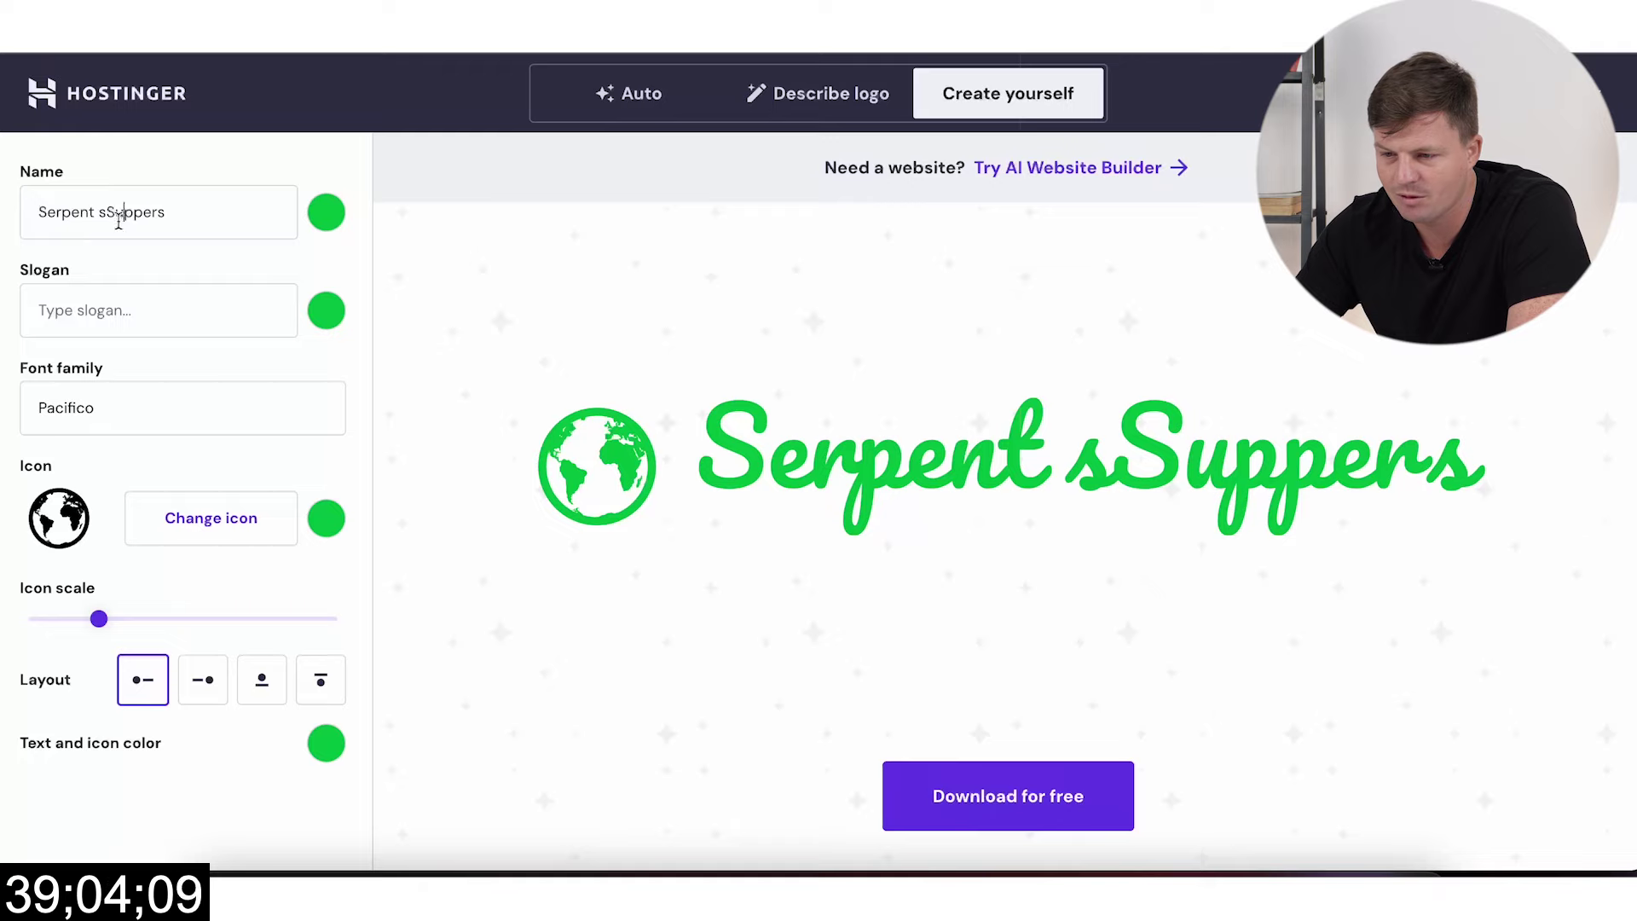
key(BackSpace)
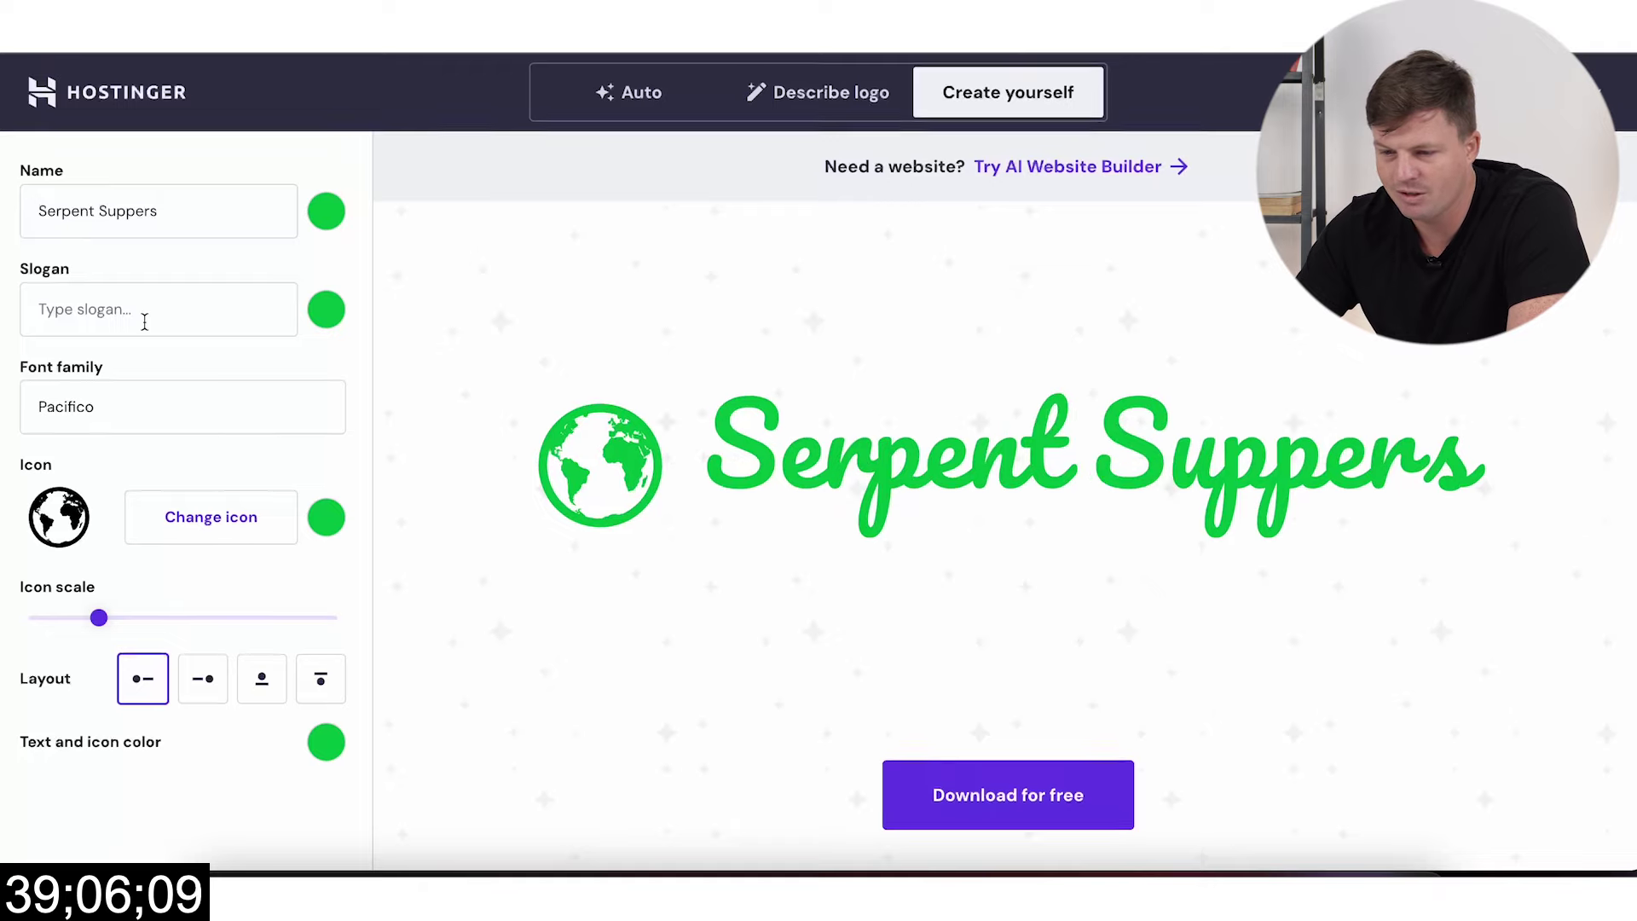
click(173, 531)
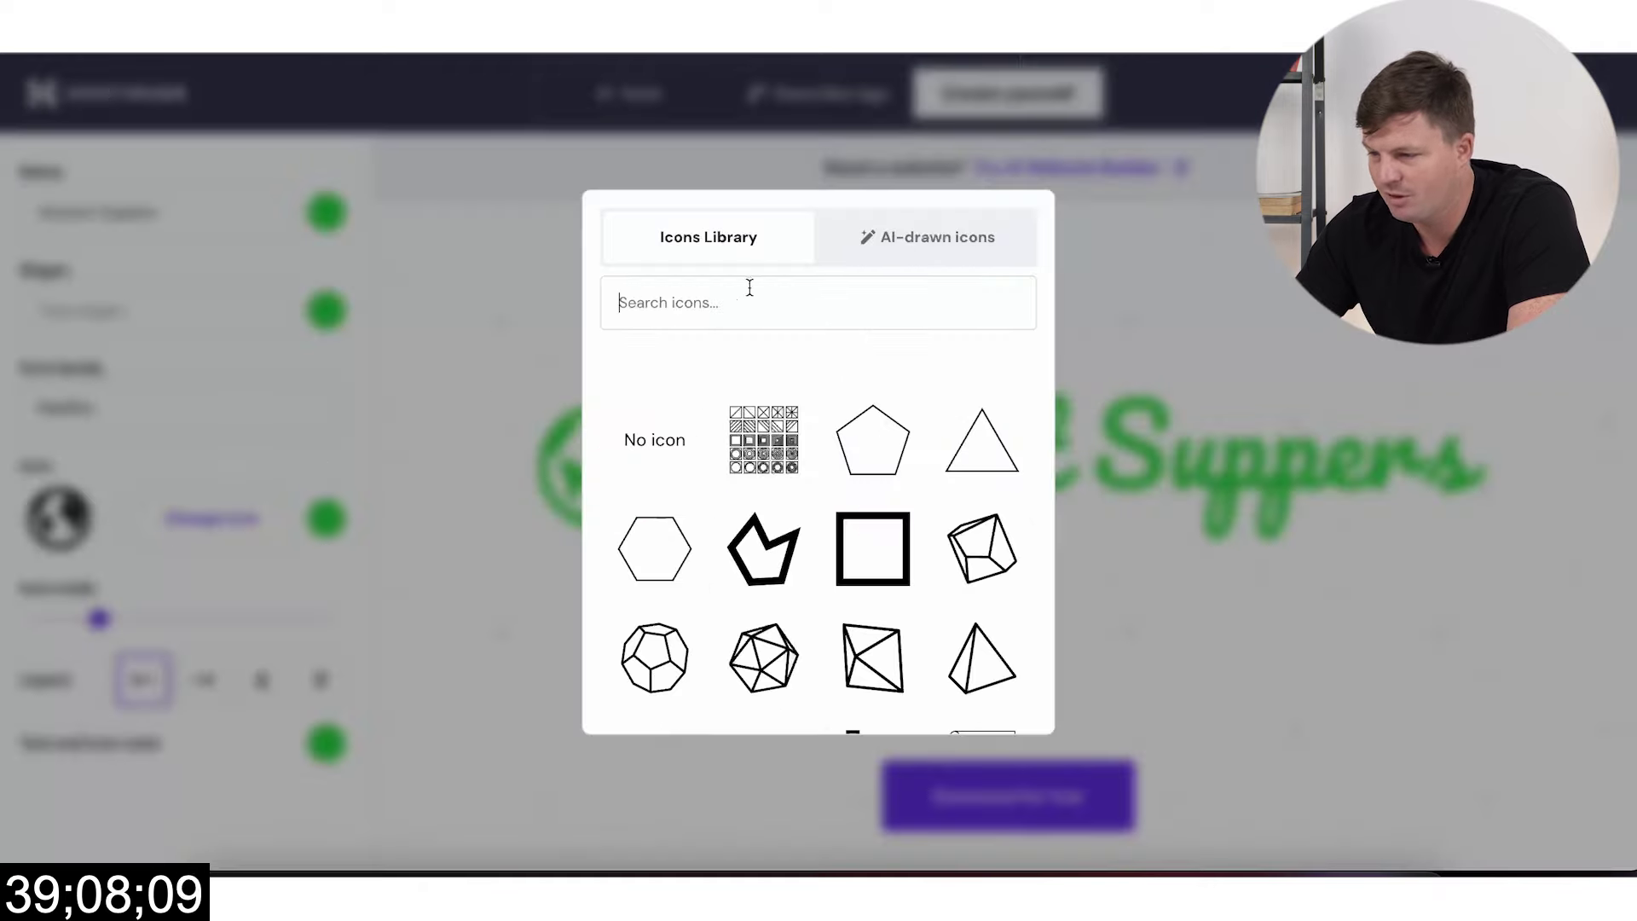
Step: Generate AI-drawn logo icons from the prompt 'snake'
click(896, 236)
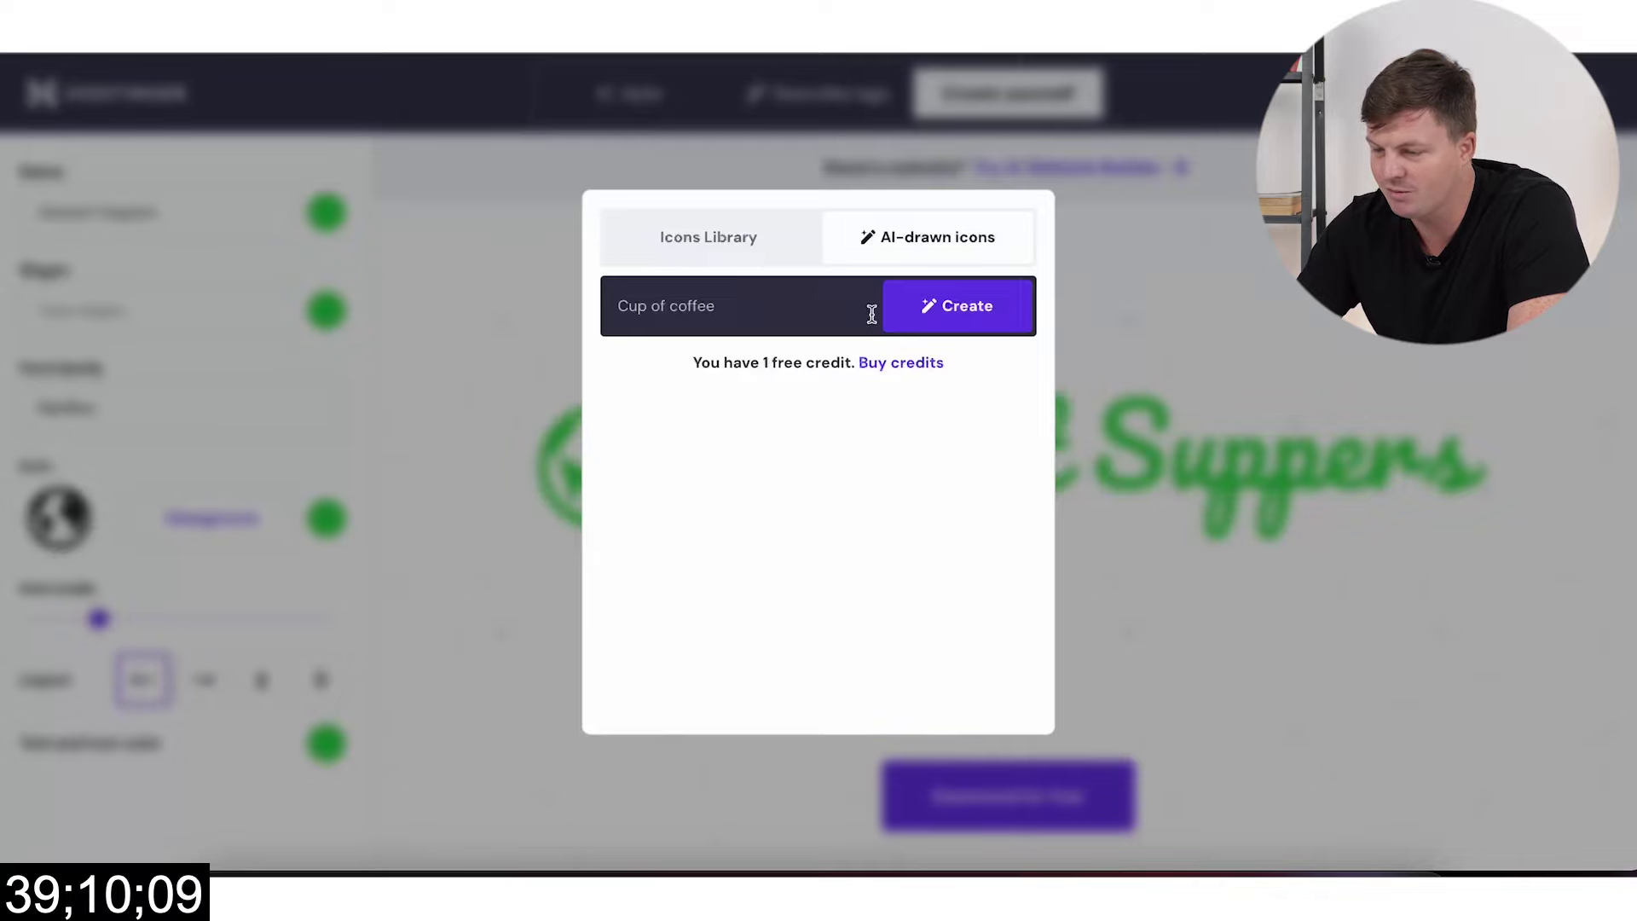
text(snake)
click(957, 309)
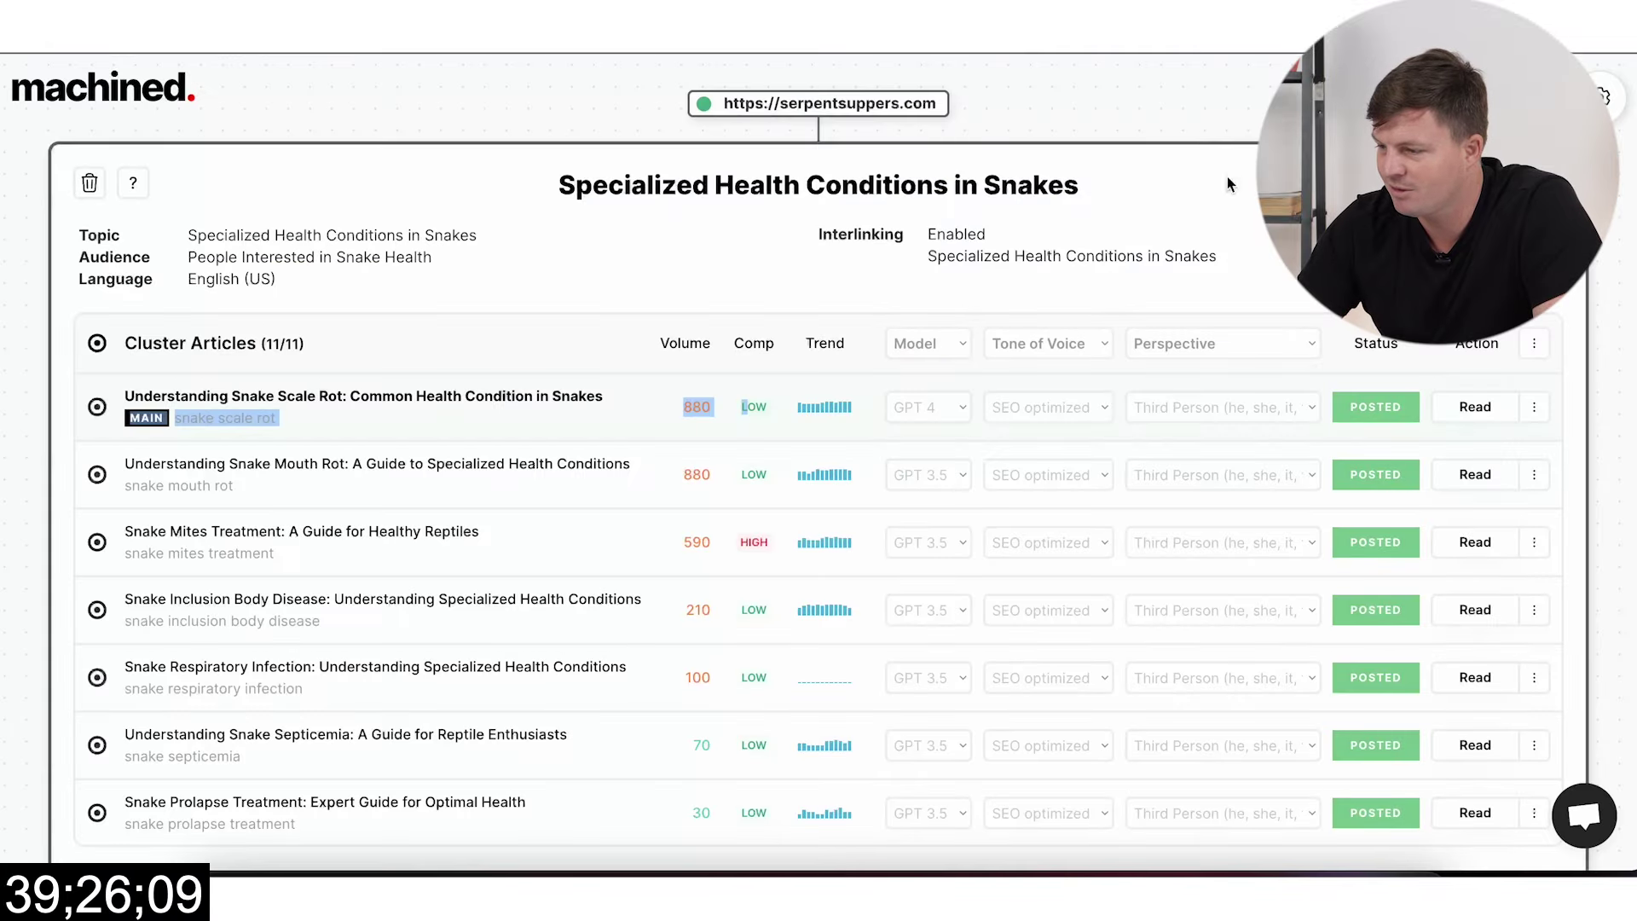
Step: Start a new cluster with target topic 'Snake Food Preparation' copied from ChatGPT
scroll(1262, 588, down, 5)
scroll(1261, 426, up, 4)
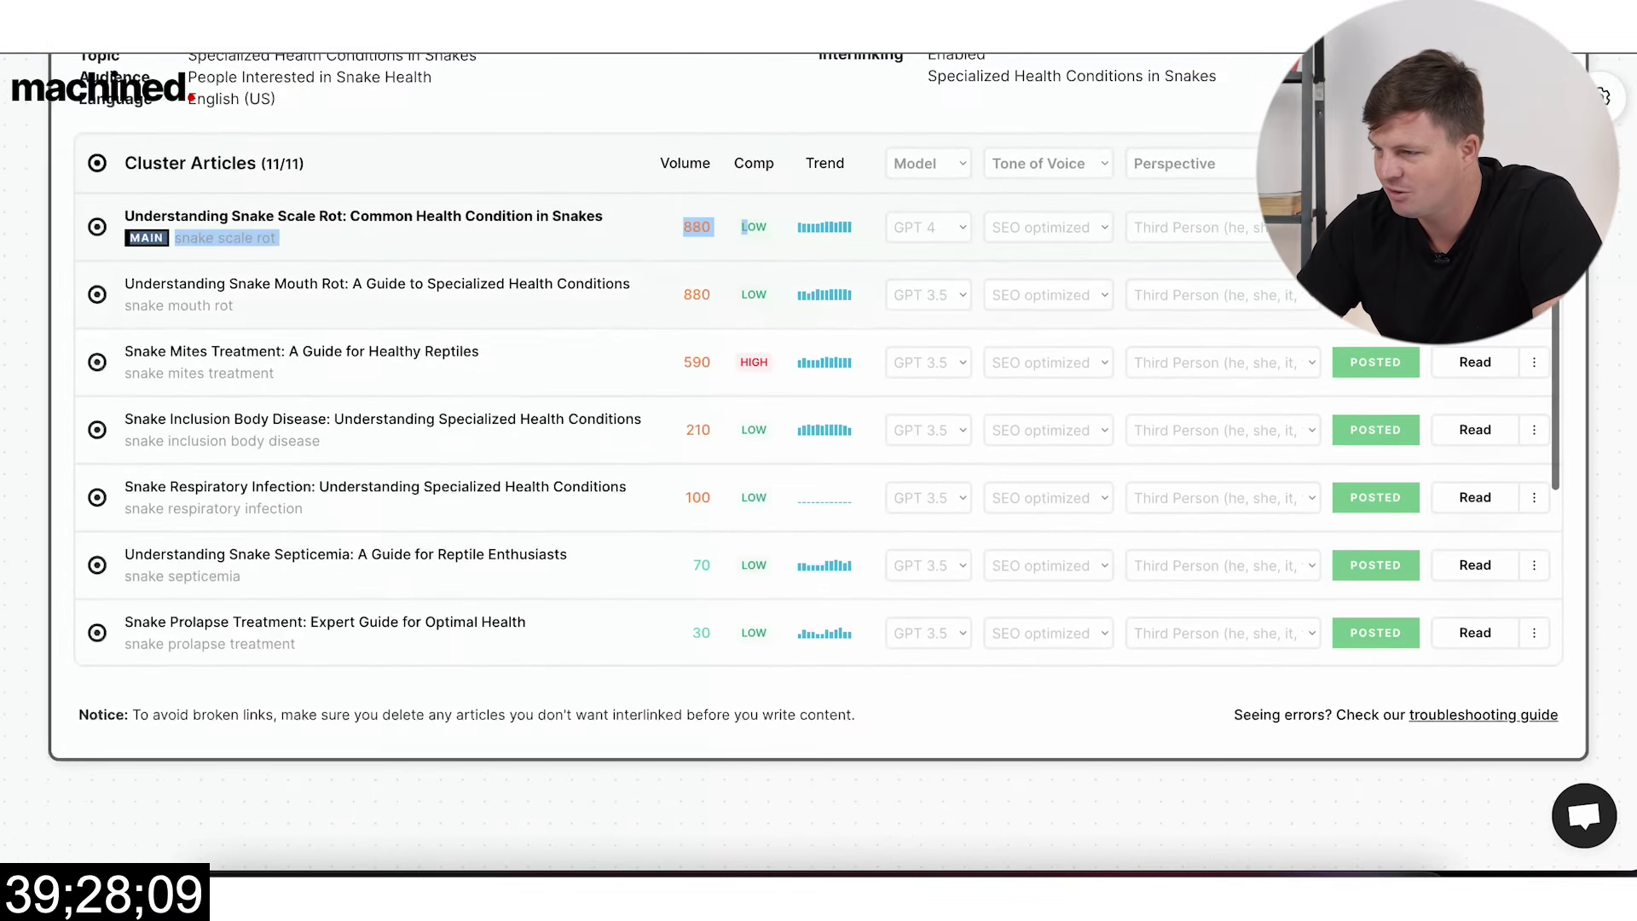
scroll(1100, 489, up, 3)
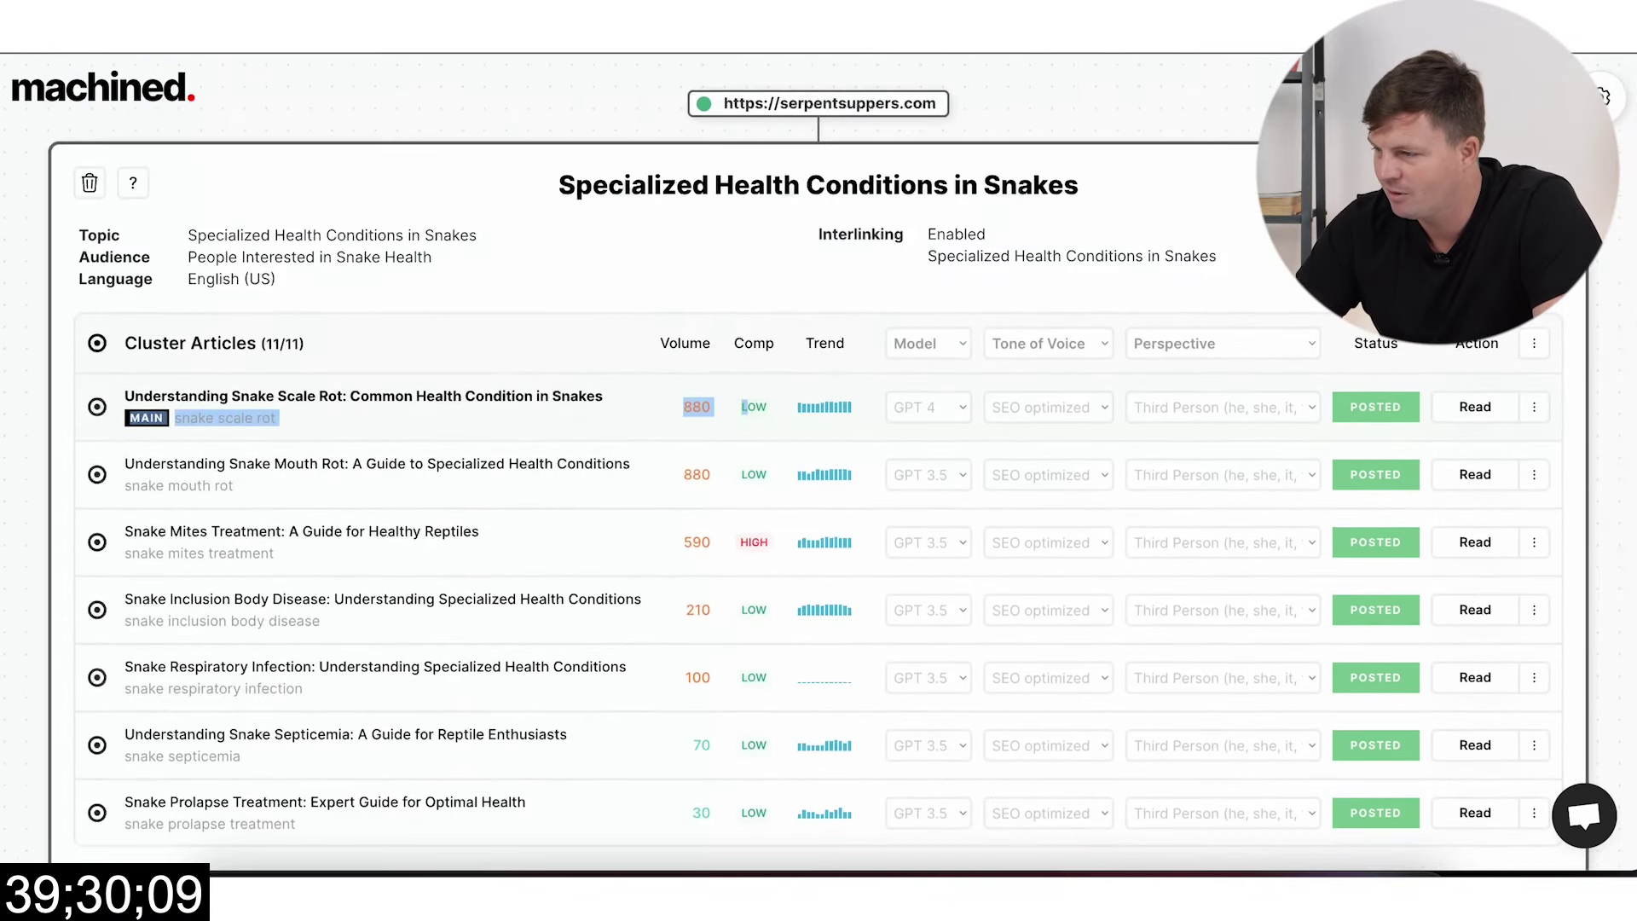
key(Escape)
click(844, 170)
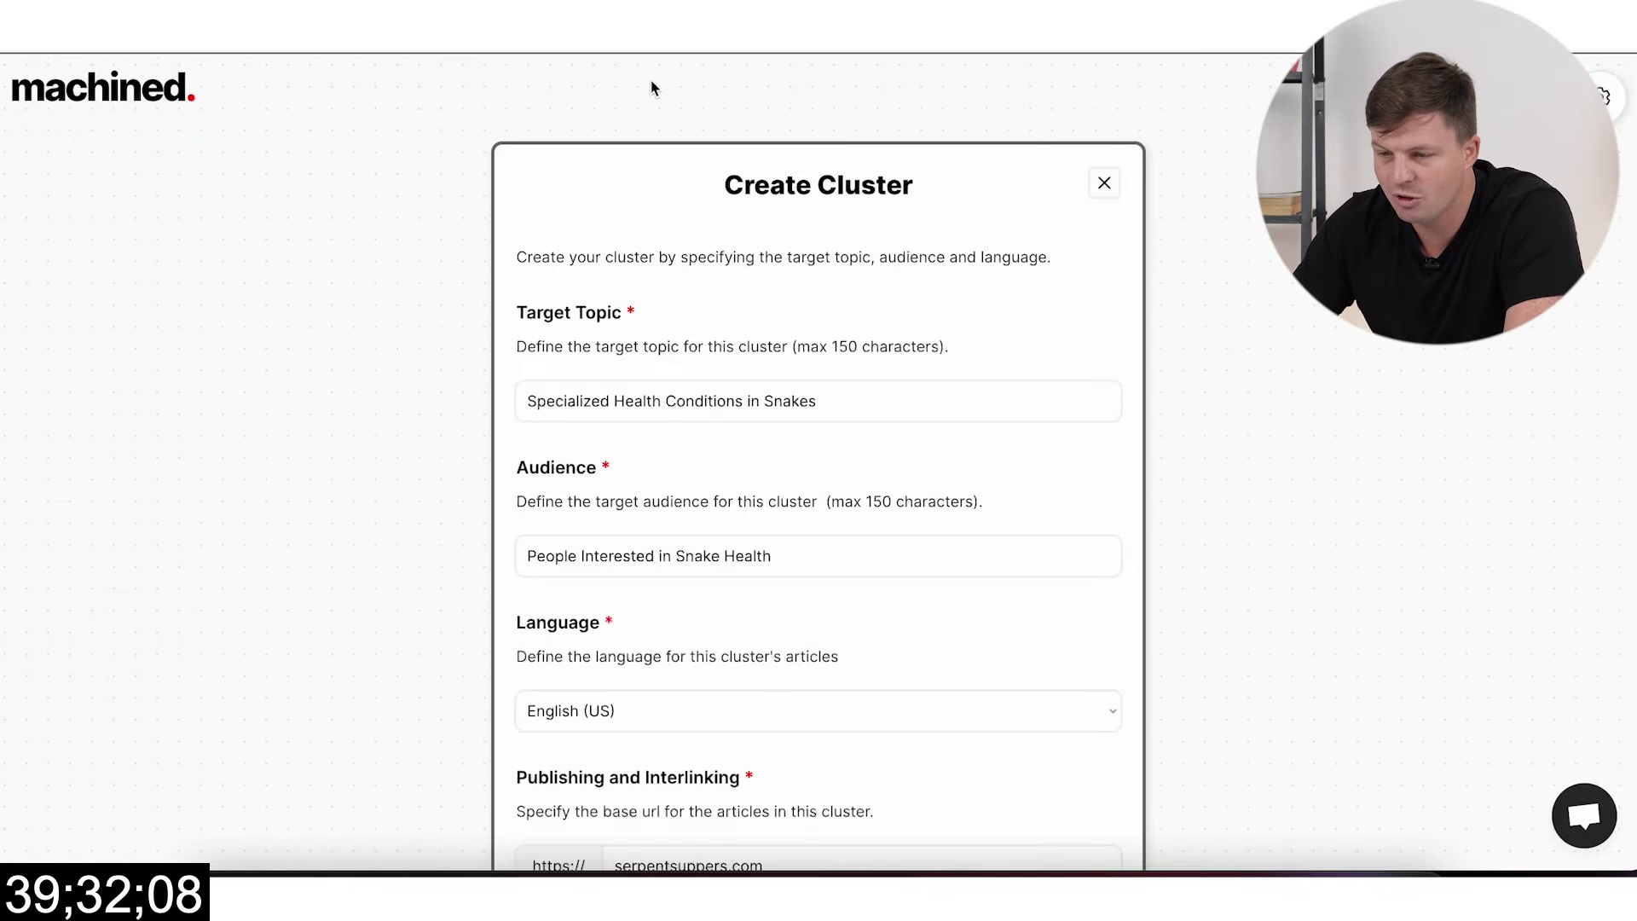
key(alt+Tab)
scroll(878, 436, down, 3)
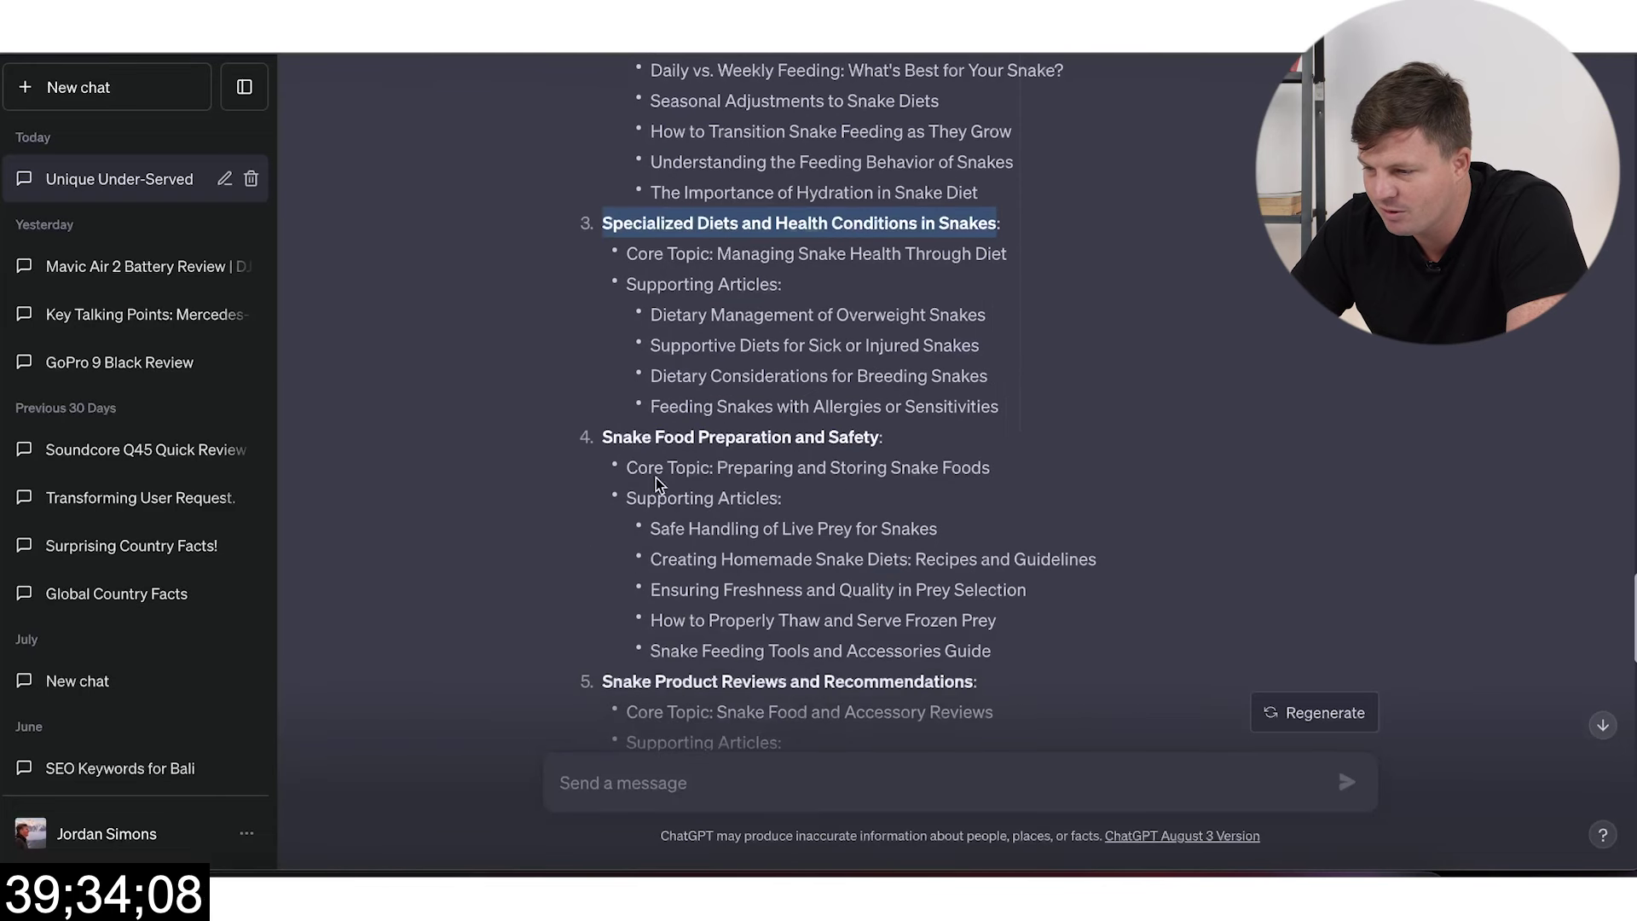
drag(792, 438, 599, 452)
key(ctrl+c)
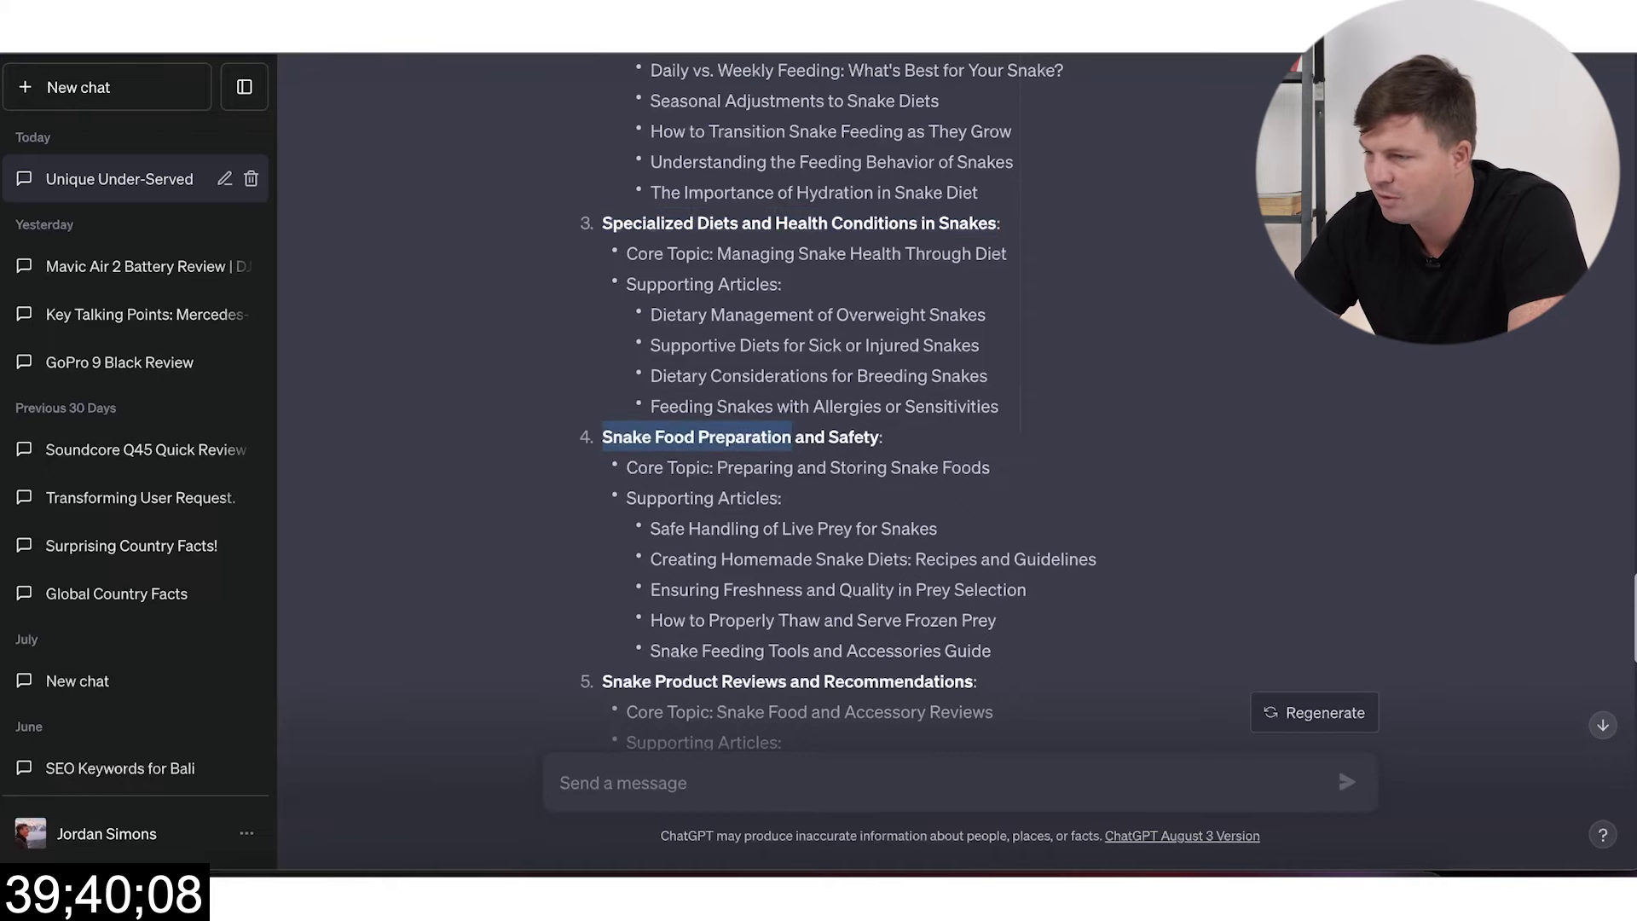
key(alt+Tab)
click(672, 397)
key(ctrl+a)
key(ctrl+v)
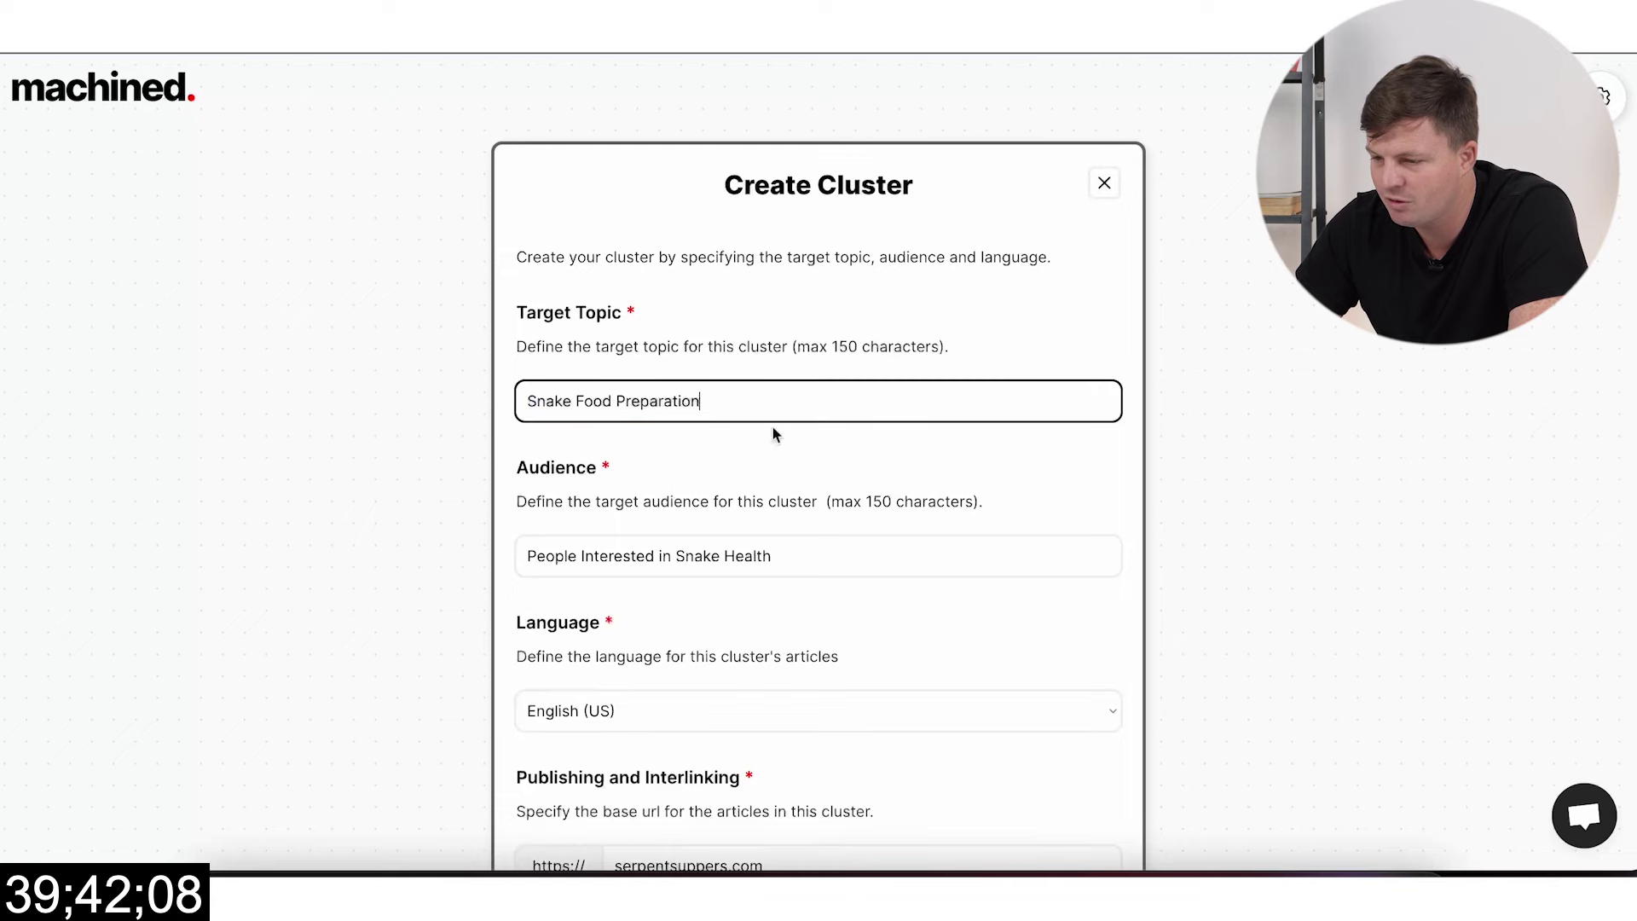
Step: Set audience to 'People Interested in Snake Food Preparation' and choose Auto-Pilot with 10 articles
click(769, 565)
double_click(749, 556)
text(Food pre)
text(Per)
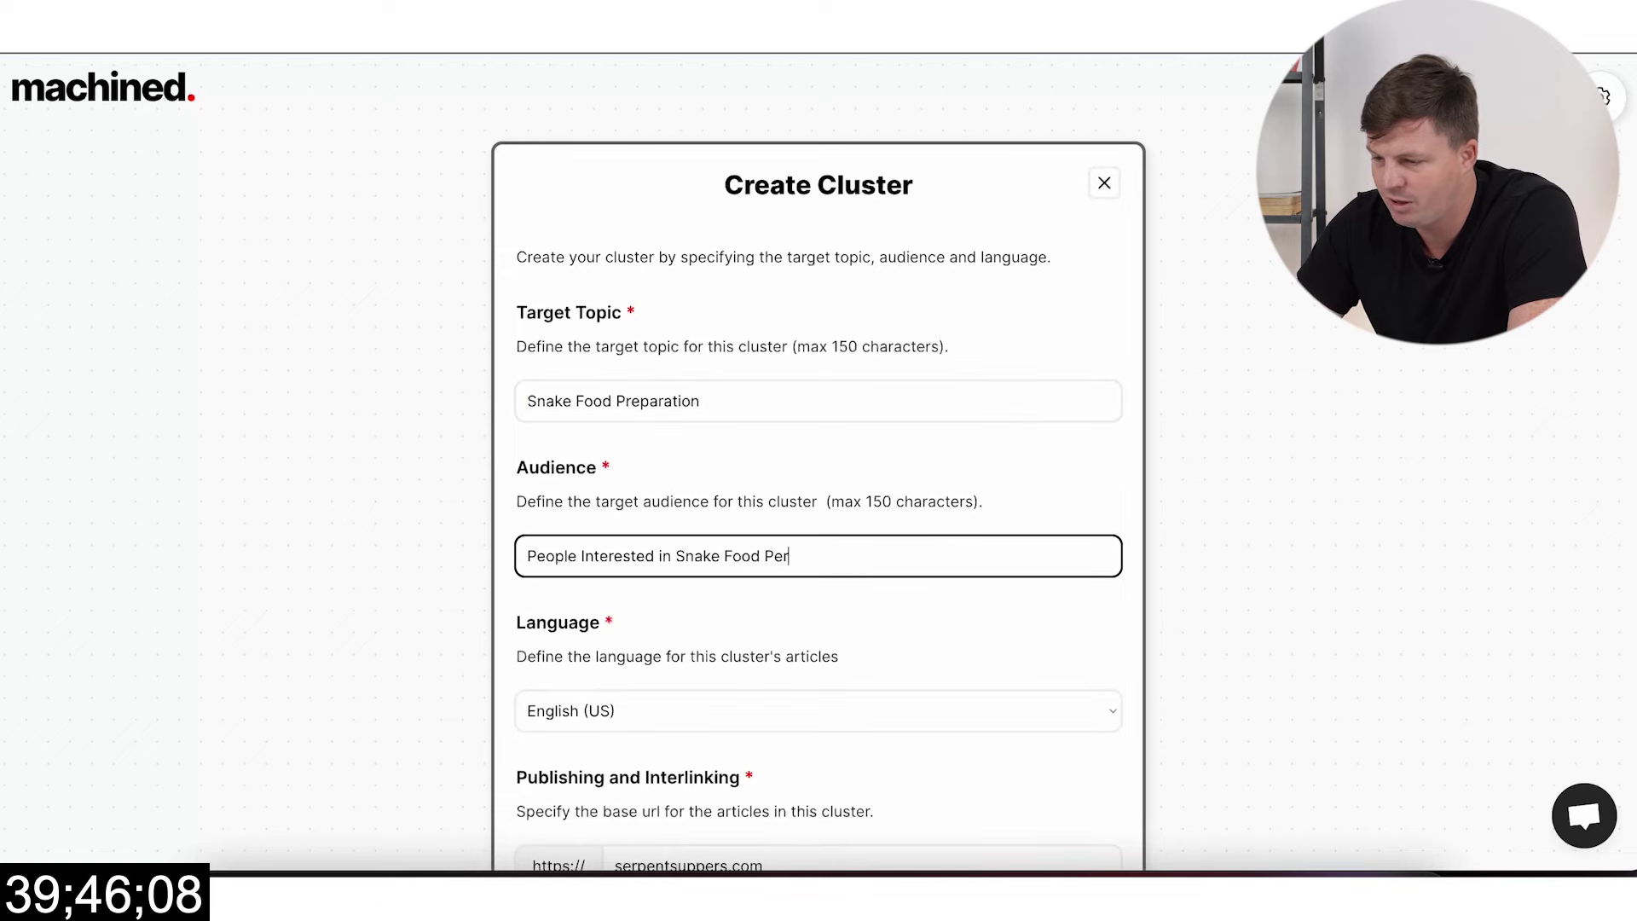
key(BackSpace)
key(BackSpace)
text(reparation)
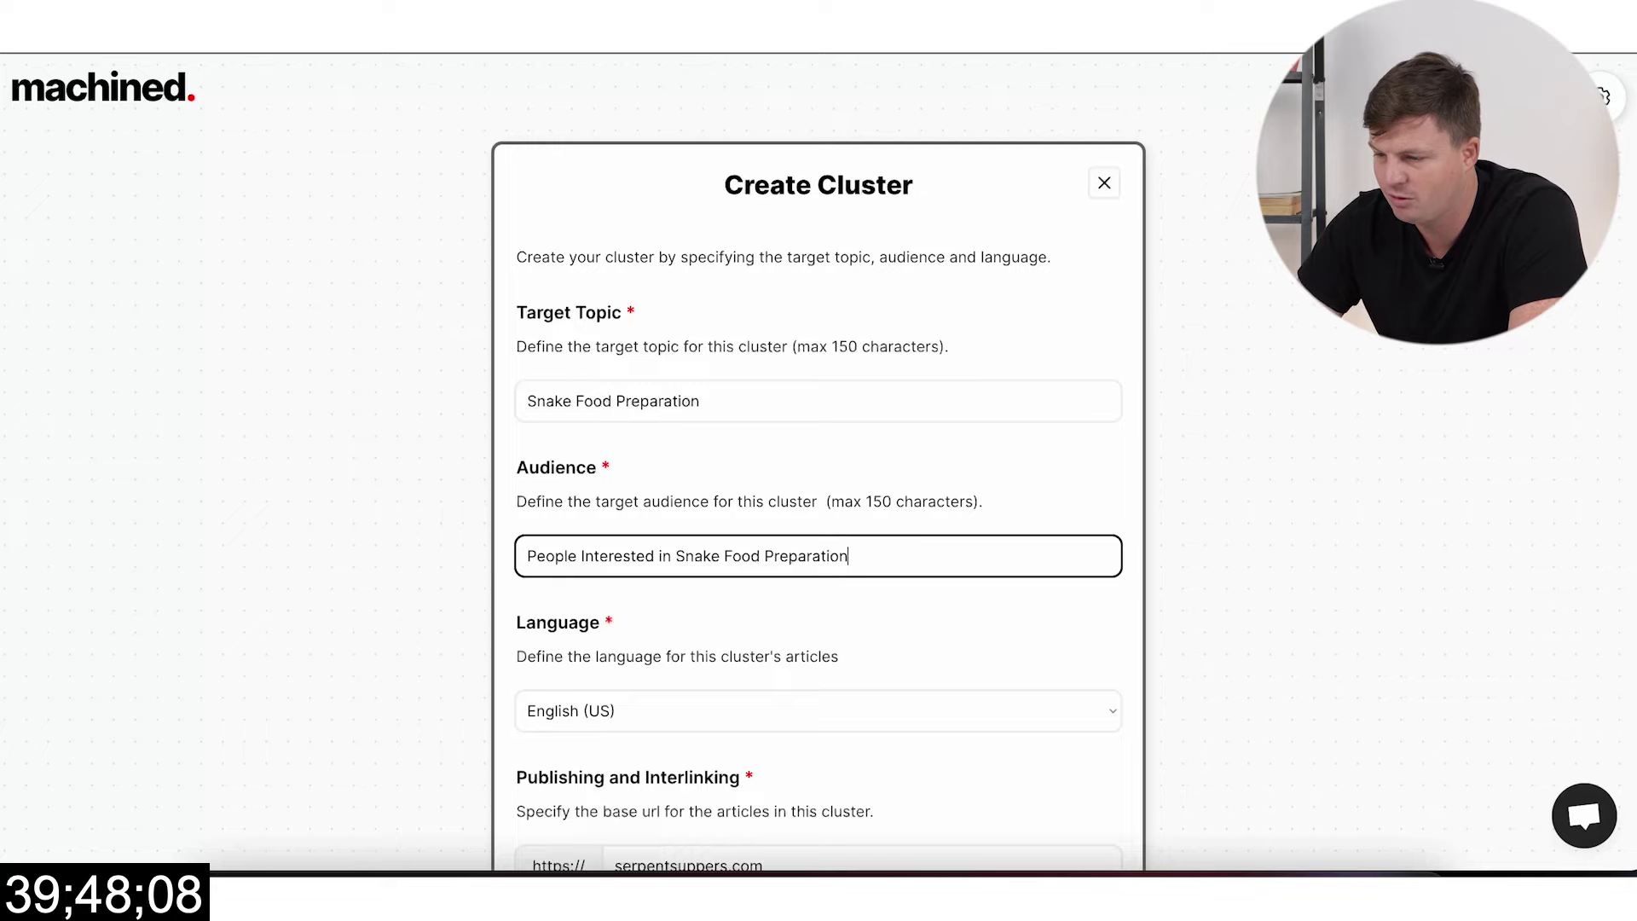
scroll(874, 679, down, 4)
click(661, 701)
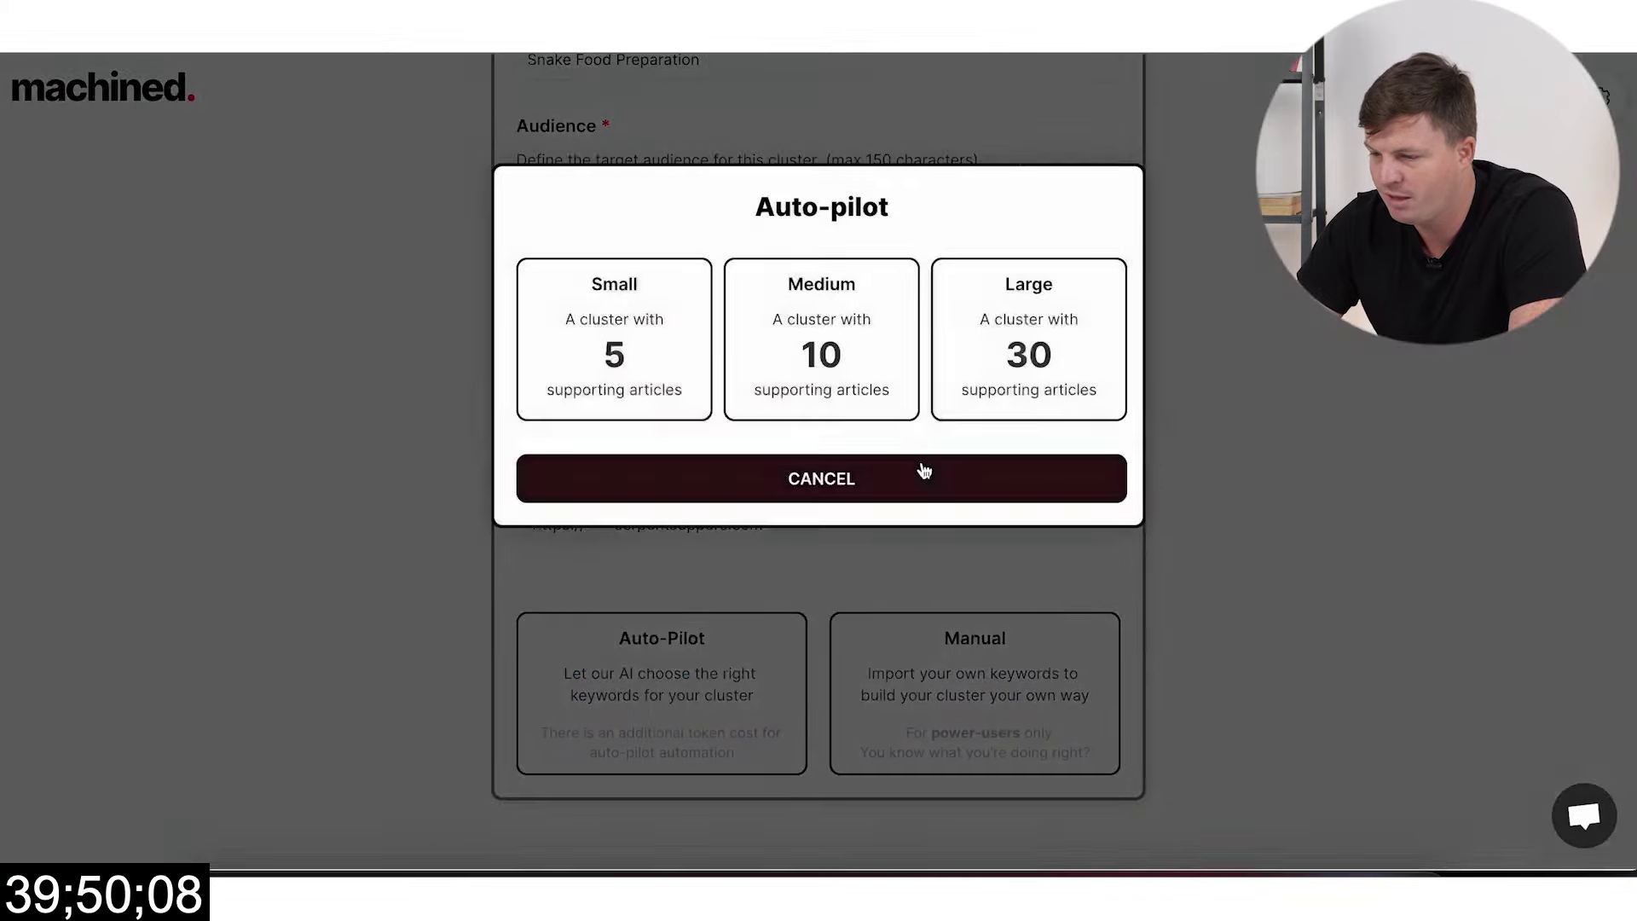
click(821, 341)
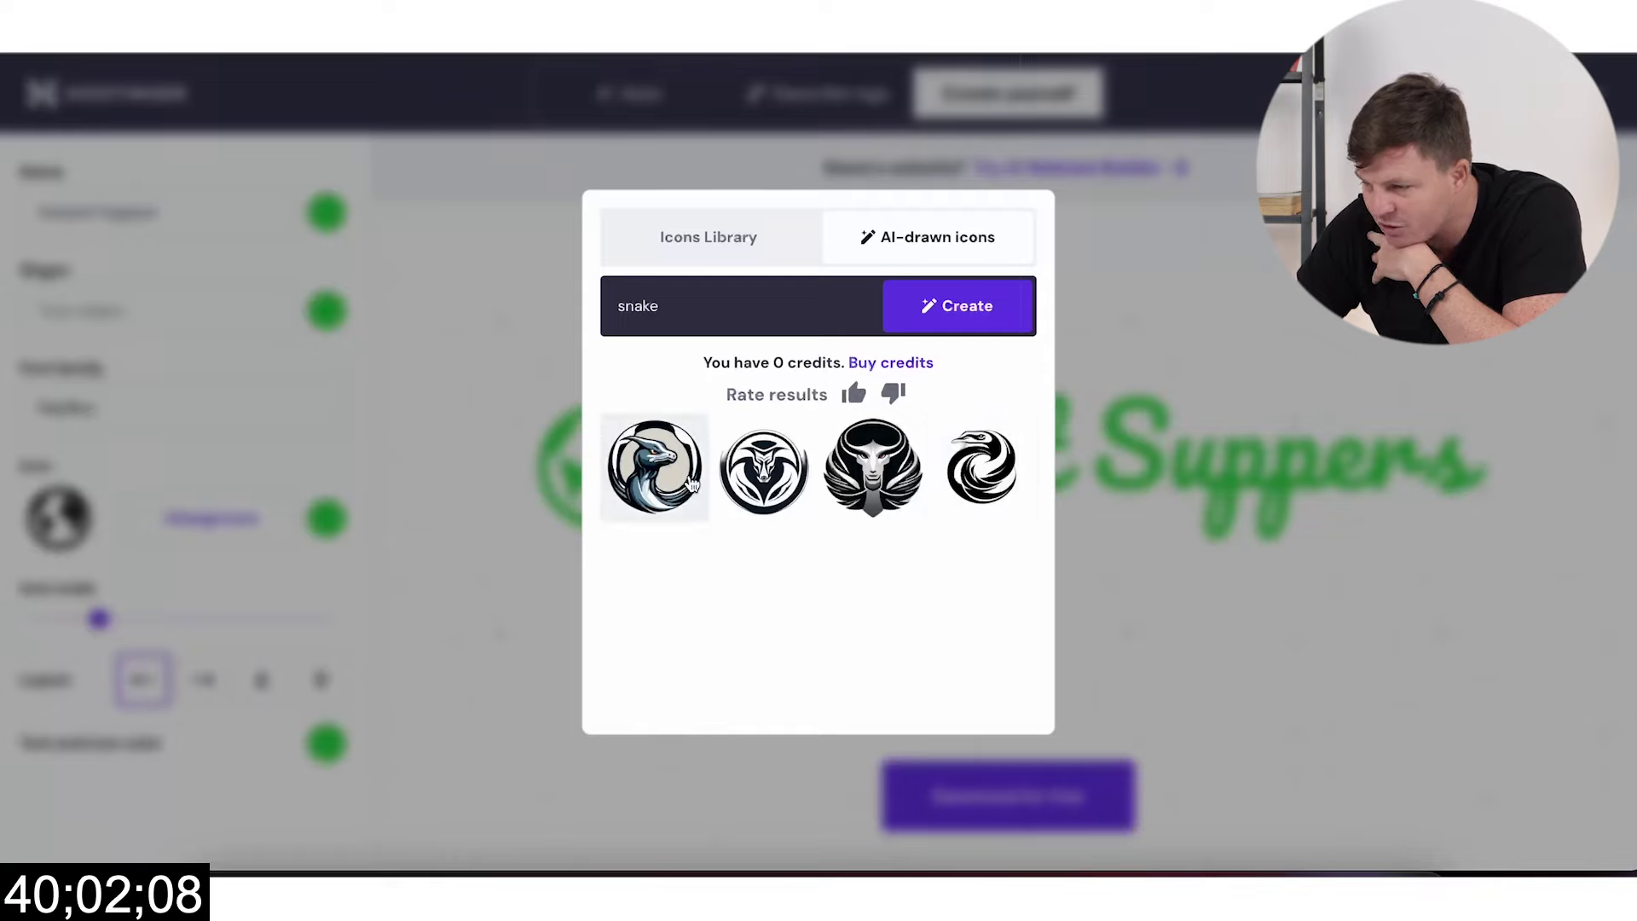
Step: Use the fourth snake icon in the logo and make the name text black (#000000)
click(980, 469)
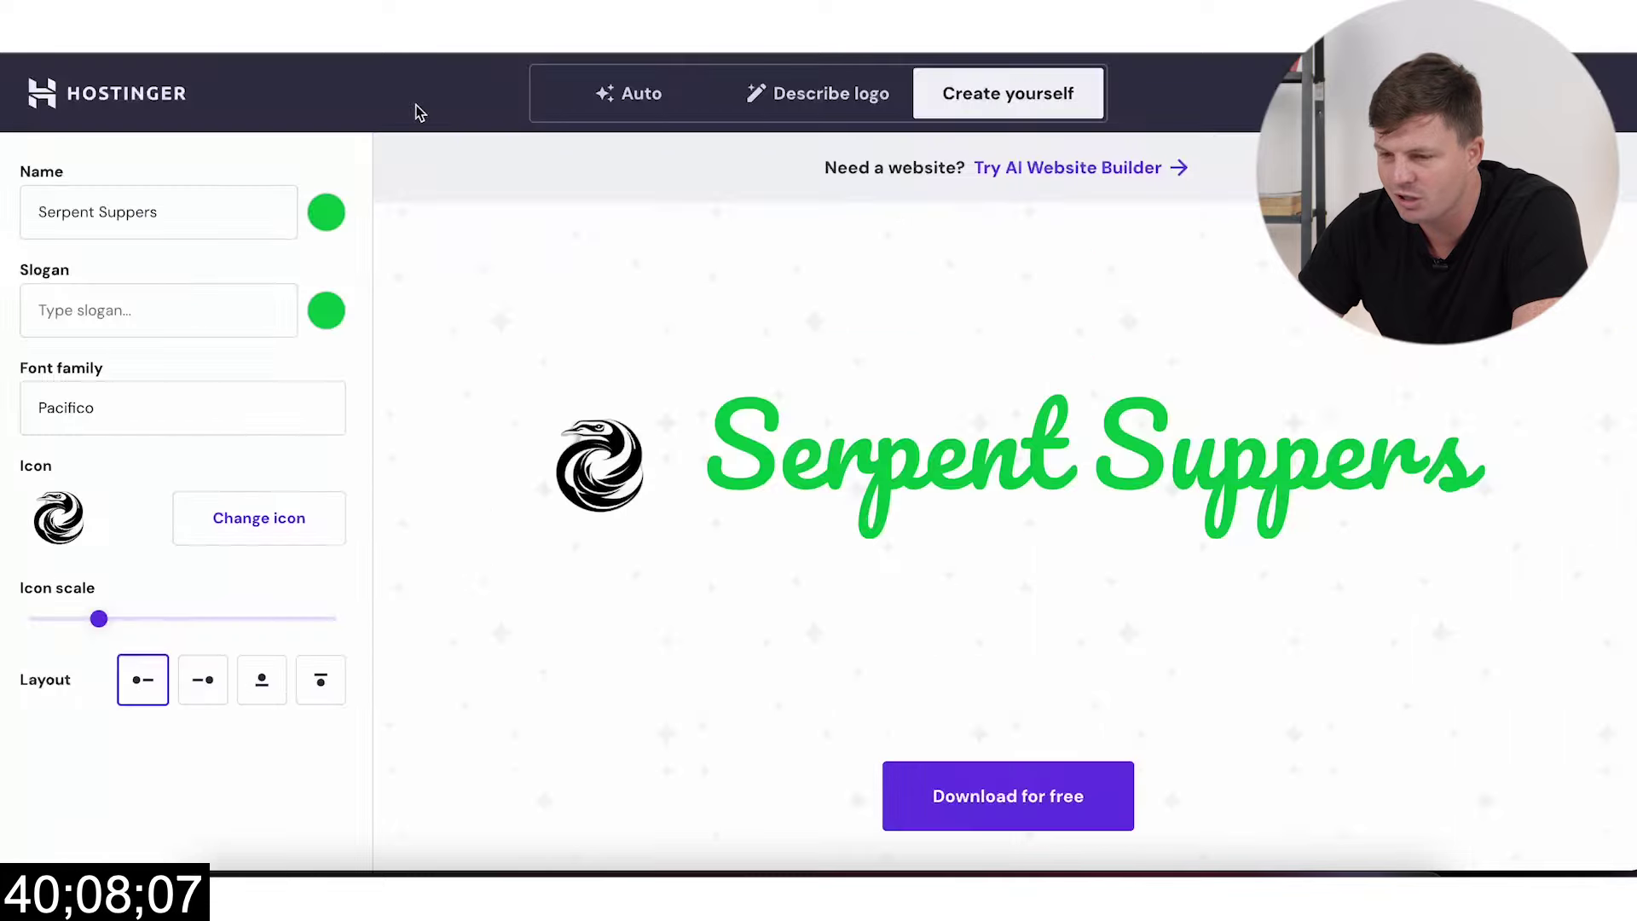
click(328, 217)
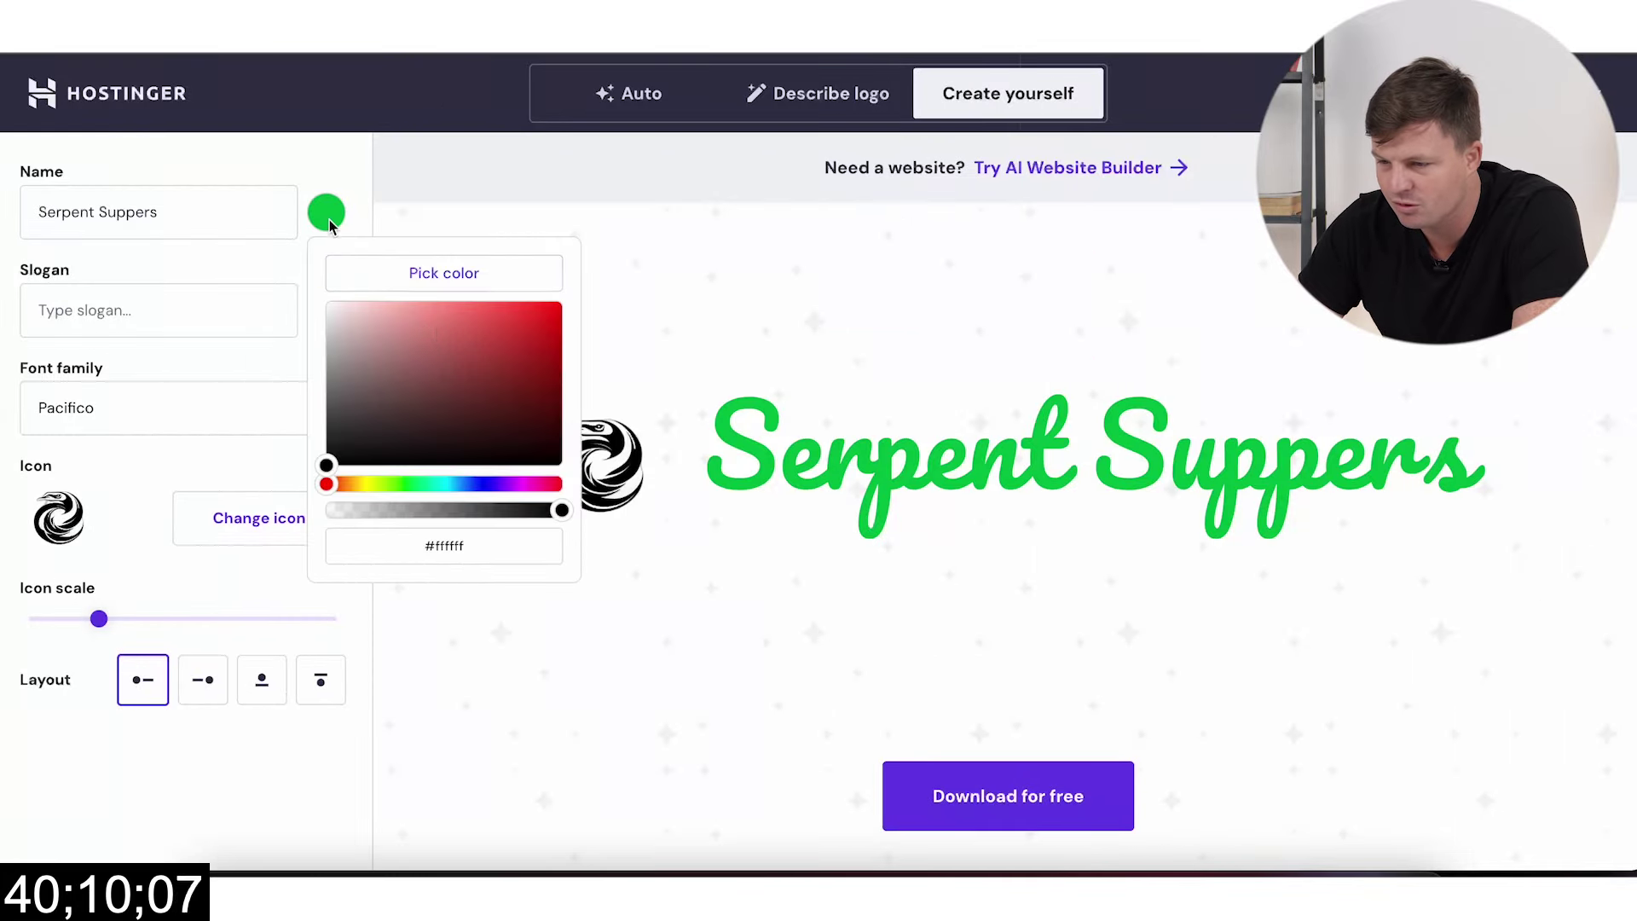
drag(391, 369, 256, 278)
click(434, 559)
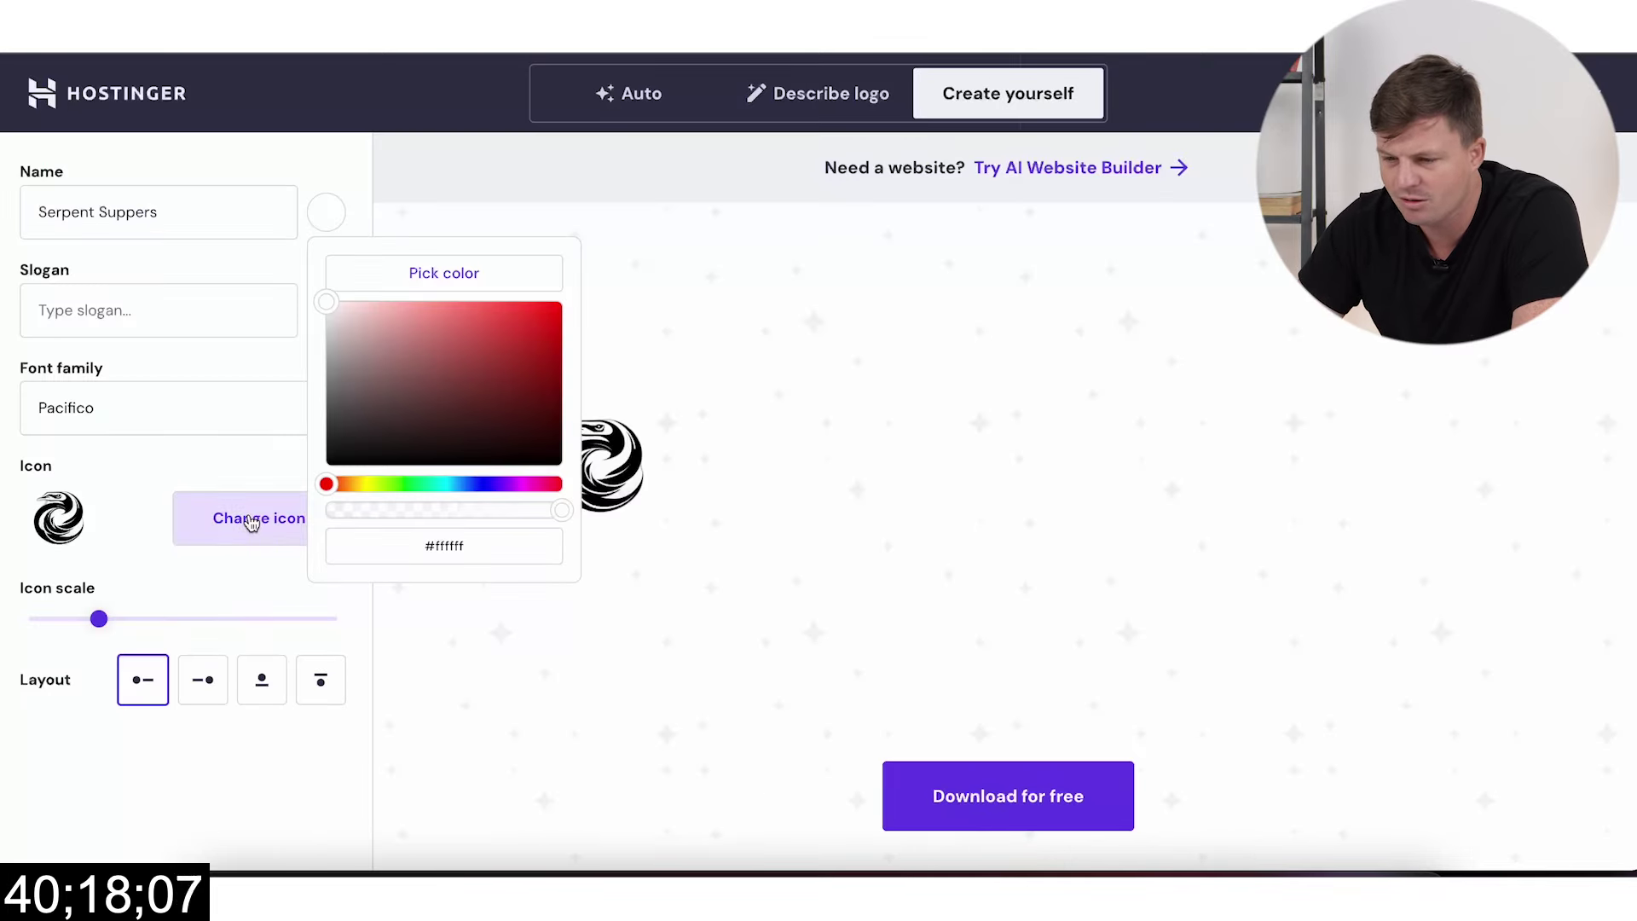
drag(345, 444, 293, 474)
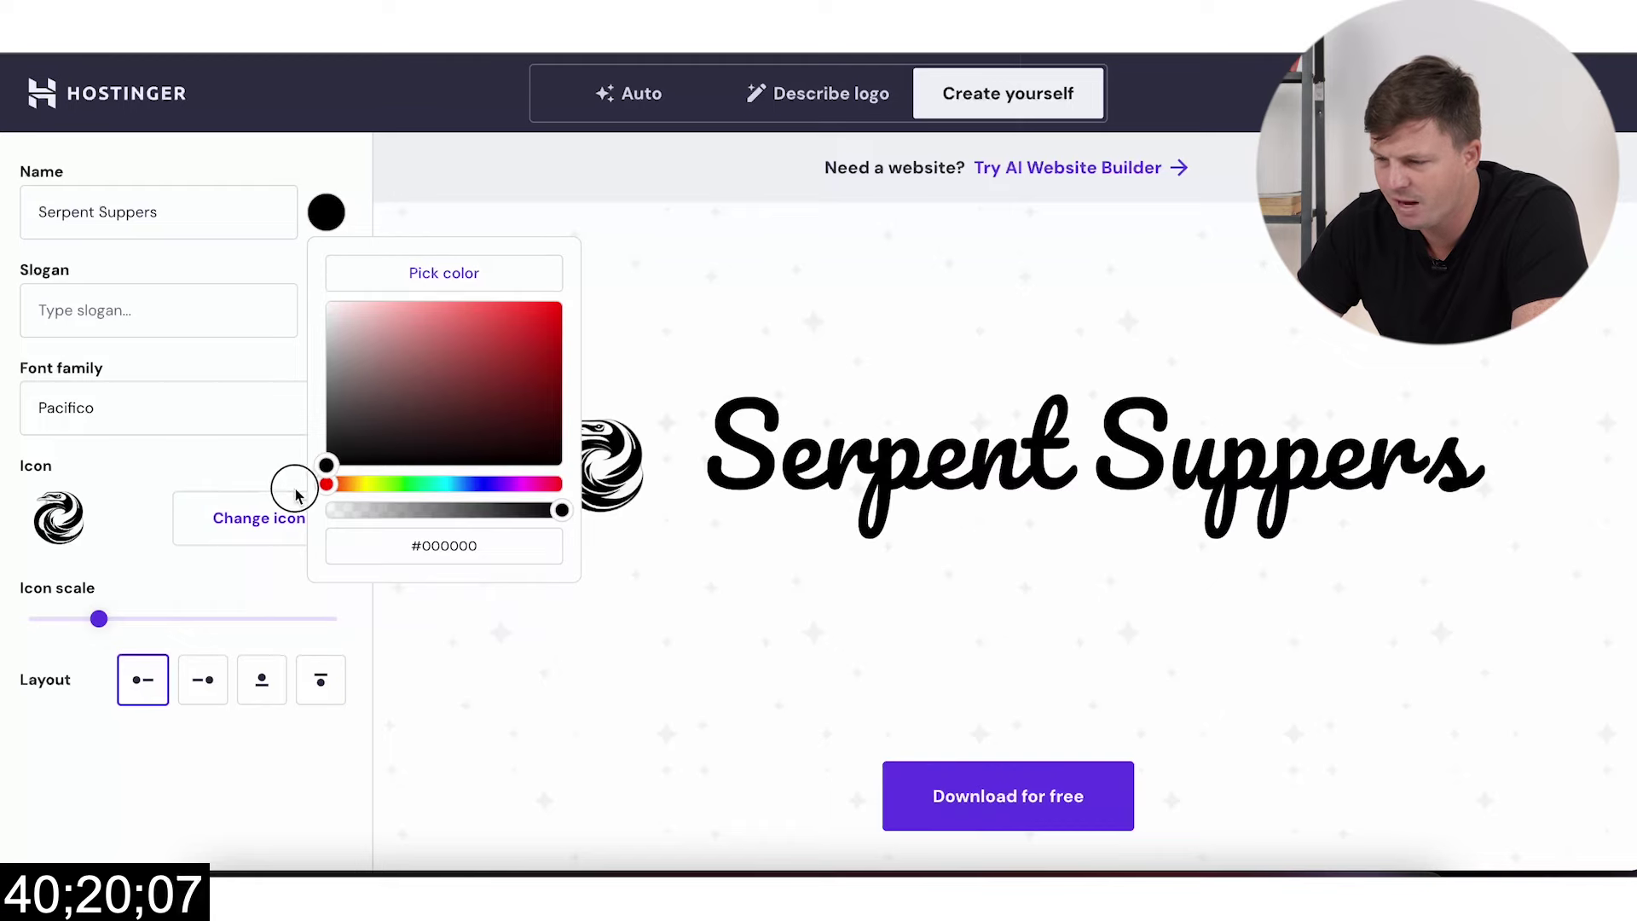
Step: Set the logo font to Amatic SC, download the logo files and open the zip
click(155, 406)
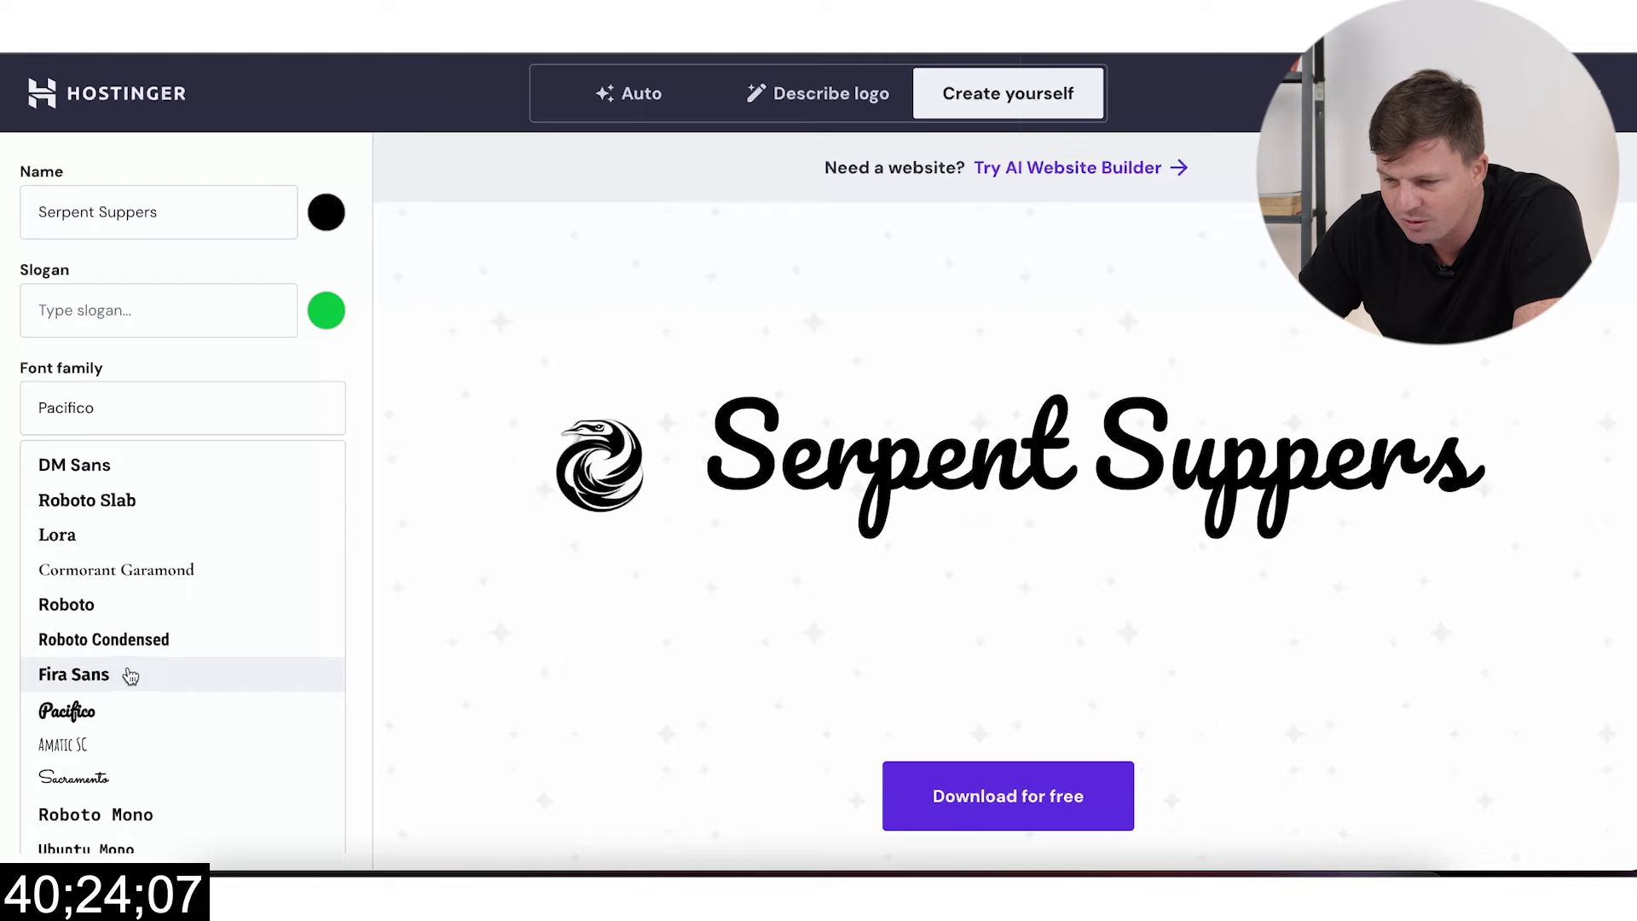
click(125, 741)
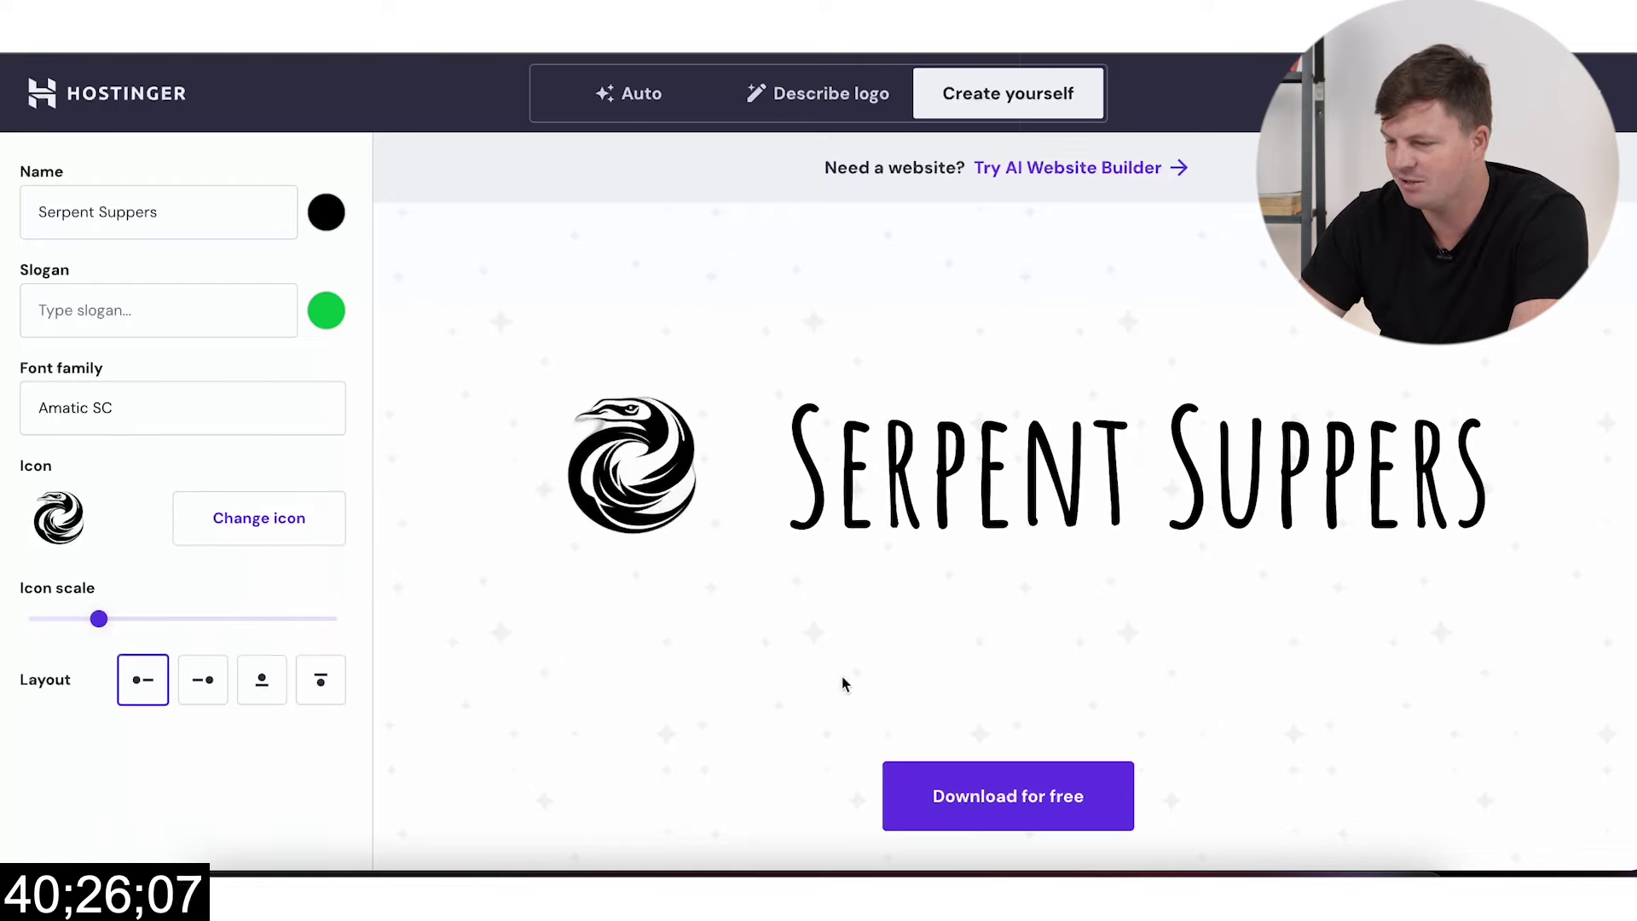
click(1008, 801)
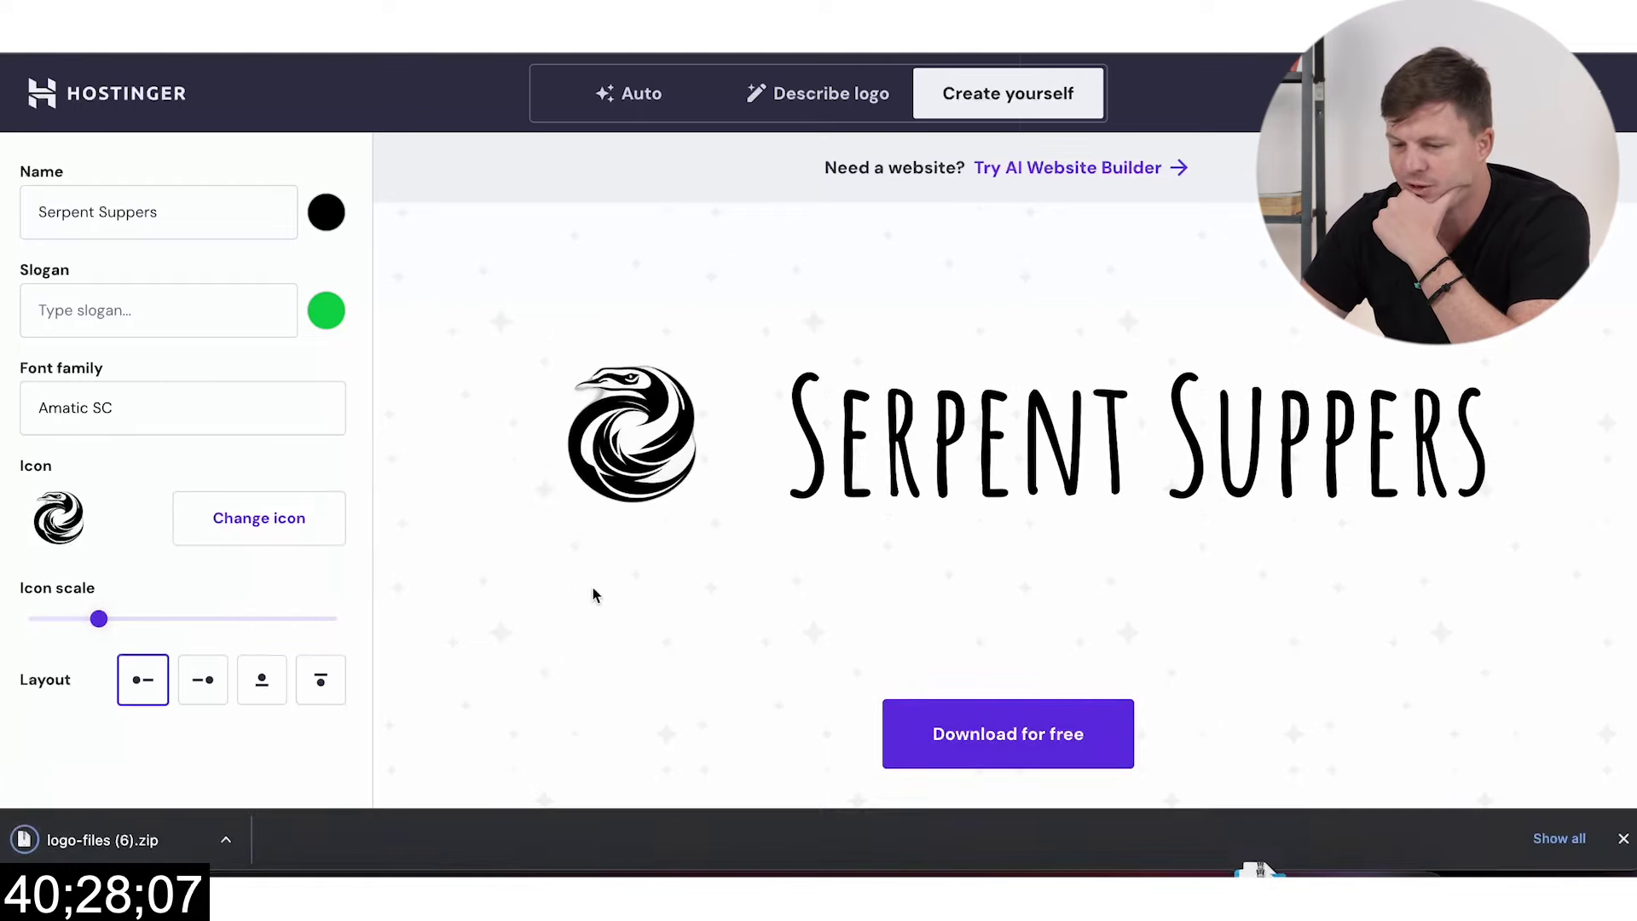
click(167, 847)
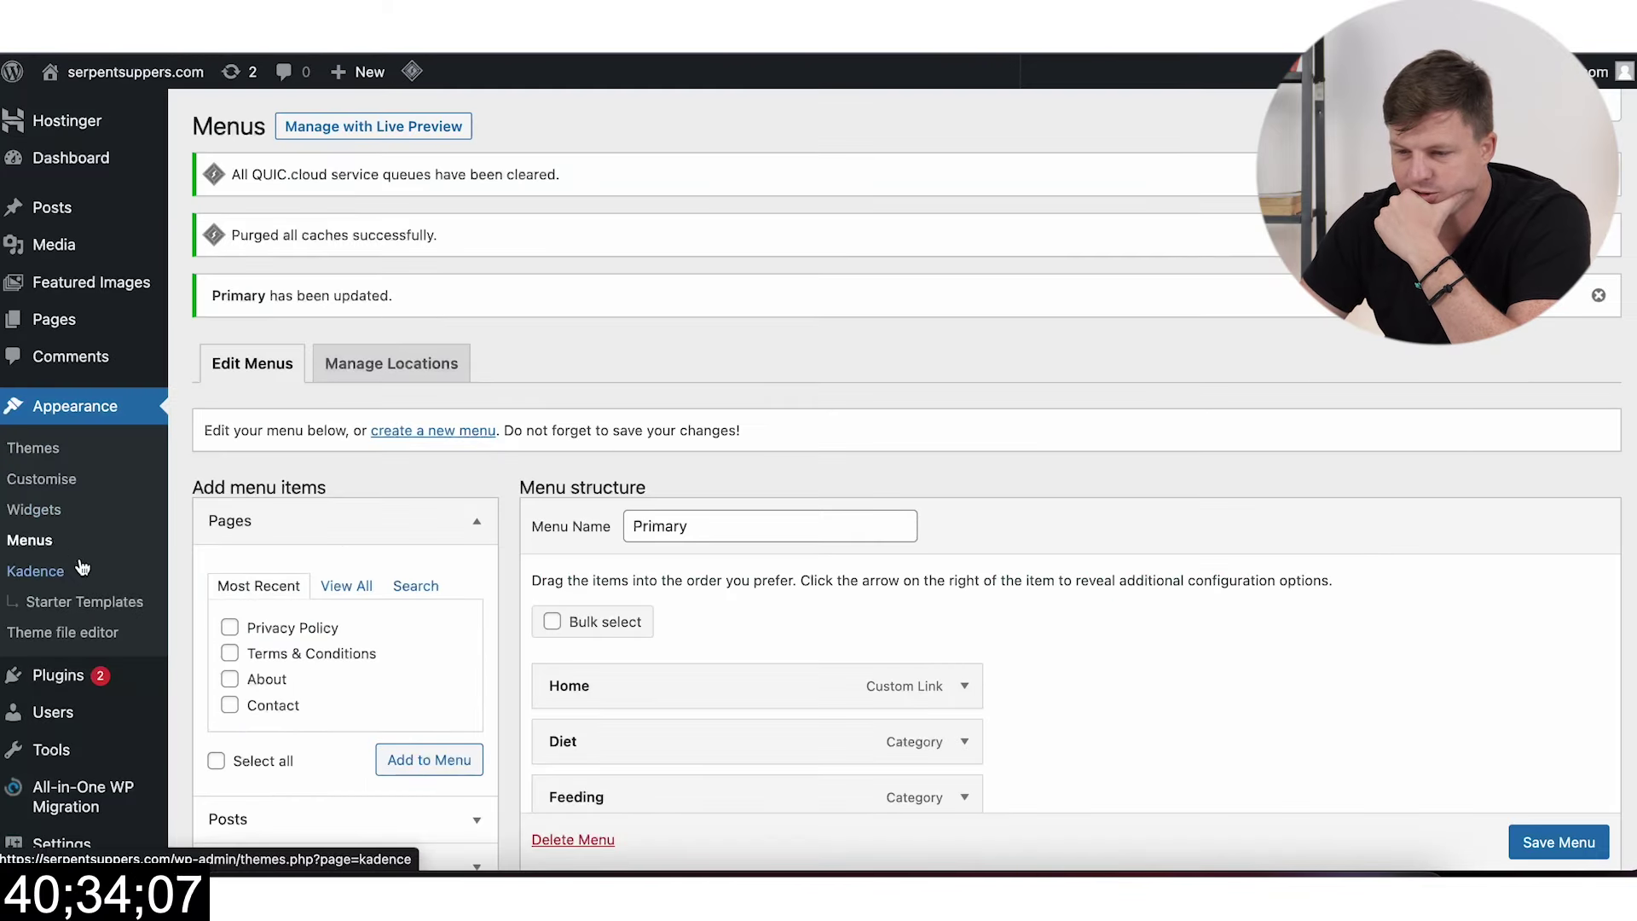
Step: Leave the Menus page for Appearance > Customise
scroll(673, 615, down, 4)
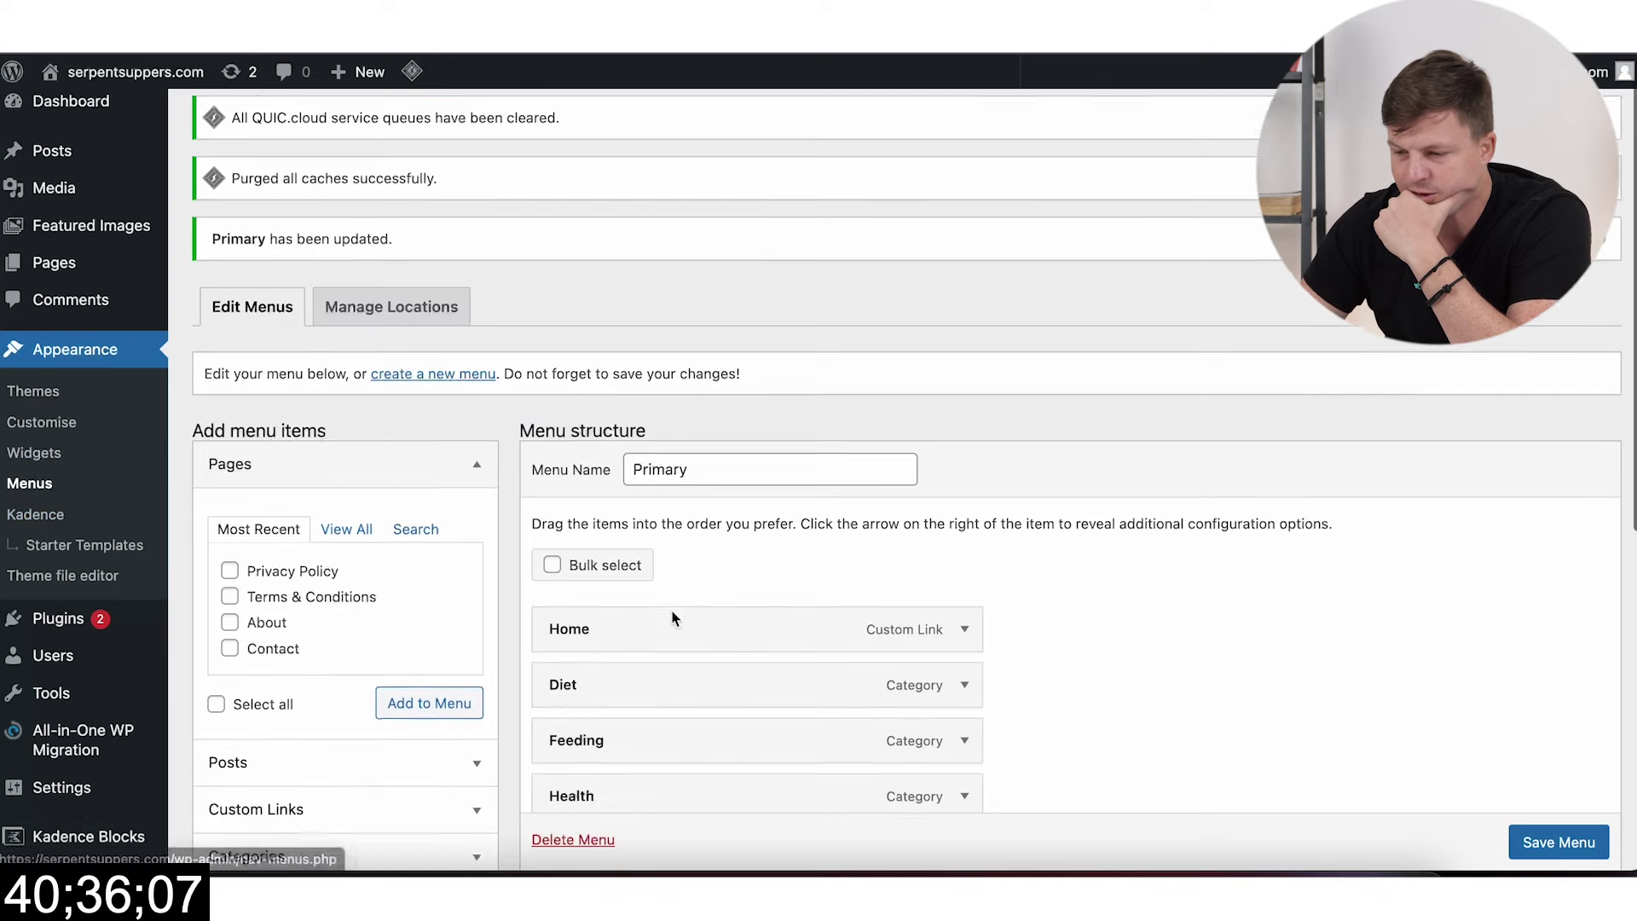
scroll(672, 610, up, 2)
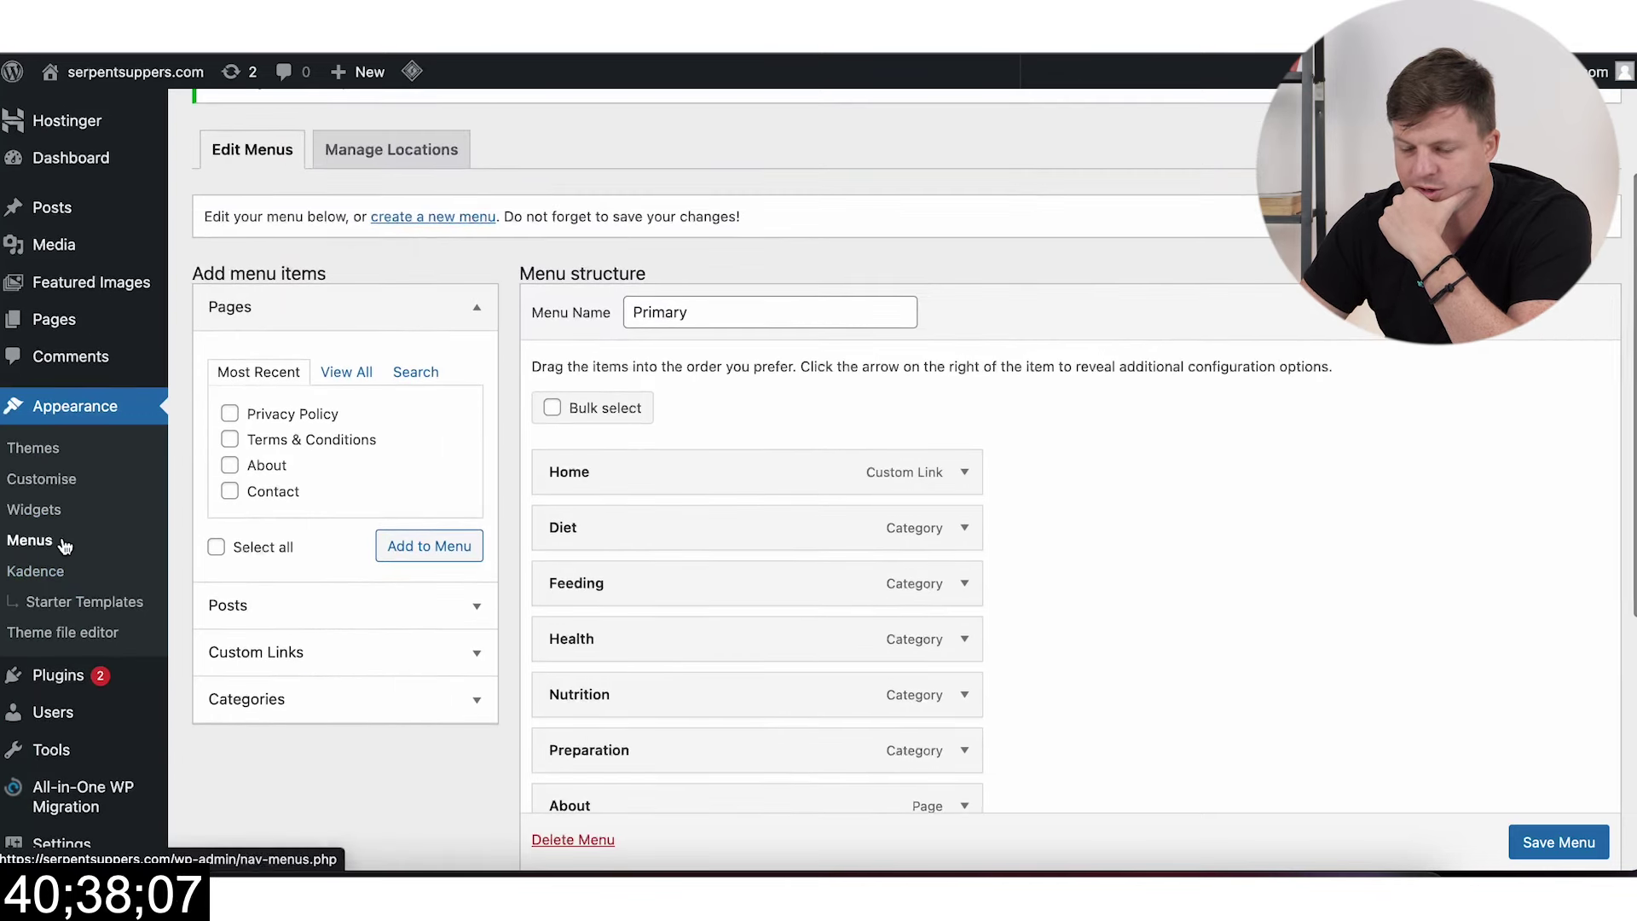
click(74, 489)
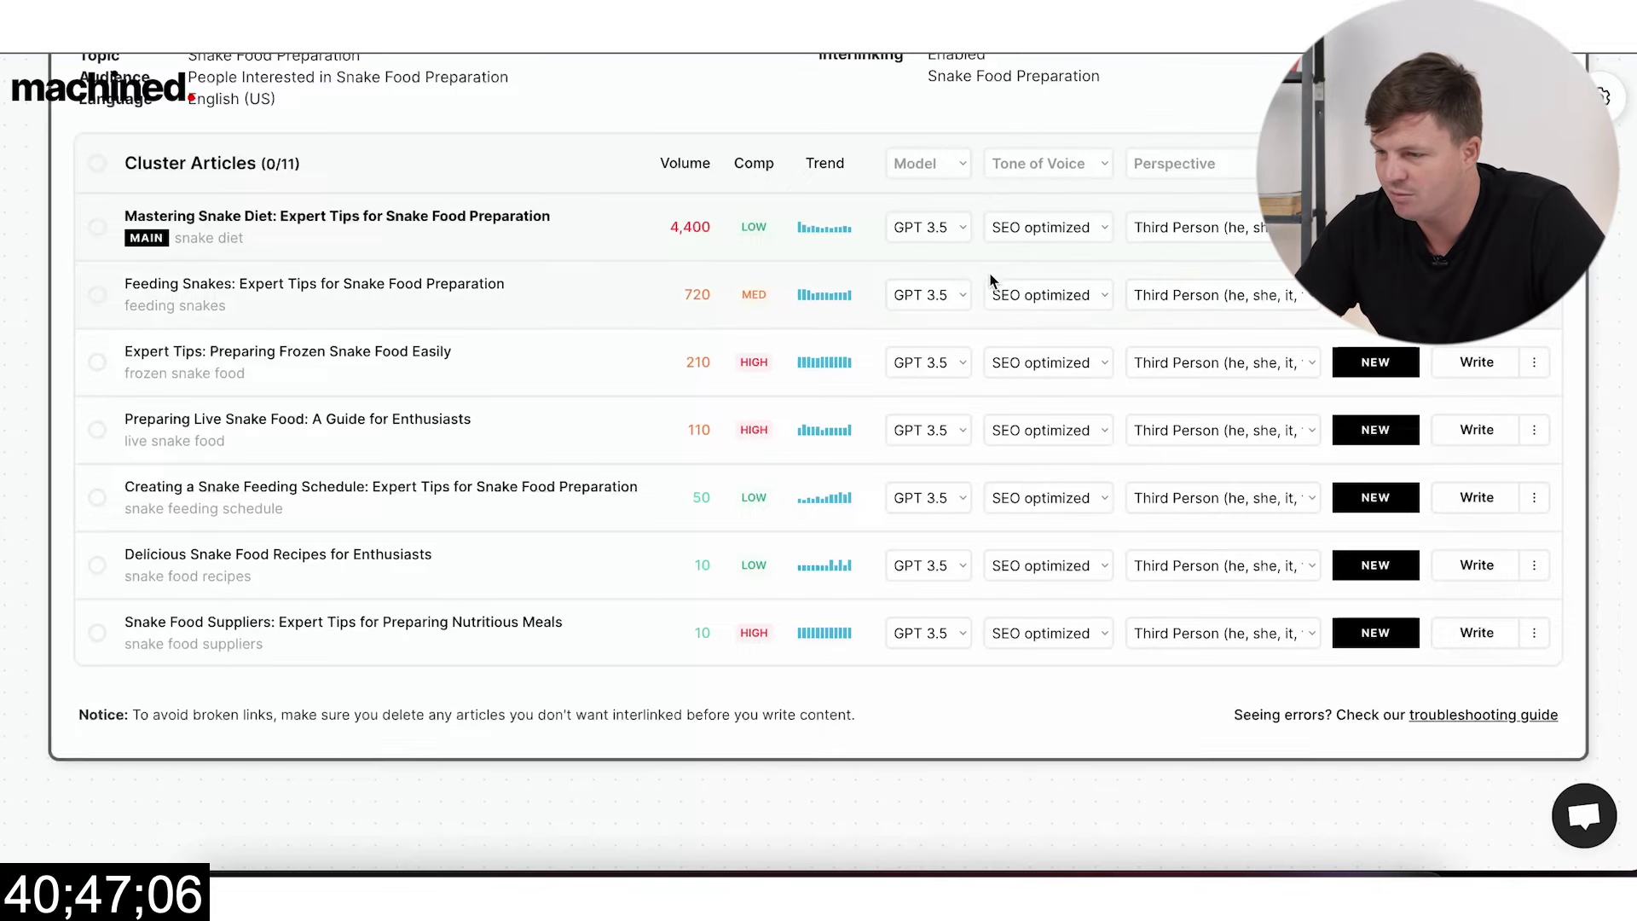
Step: Write the main article, Mastering Snake Diet, with the GPT 4 model
scroll(1001, 288, up, 2)
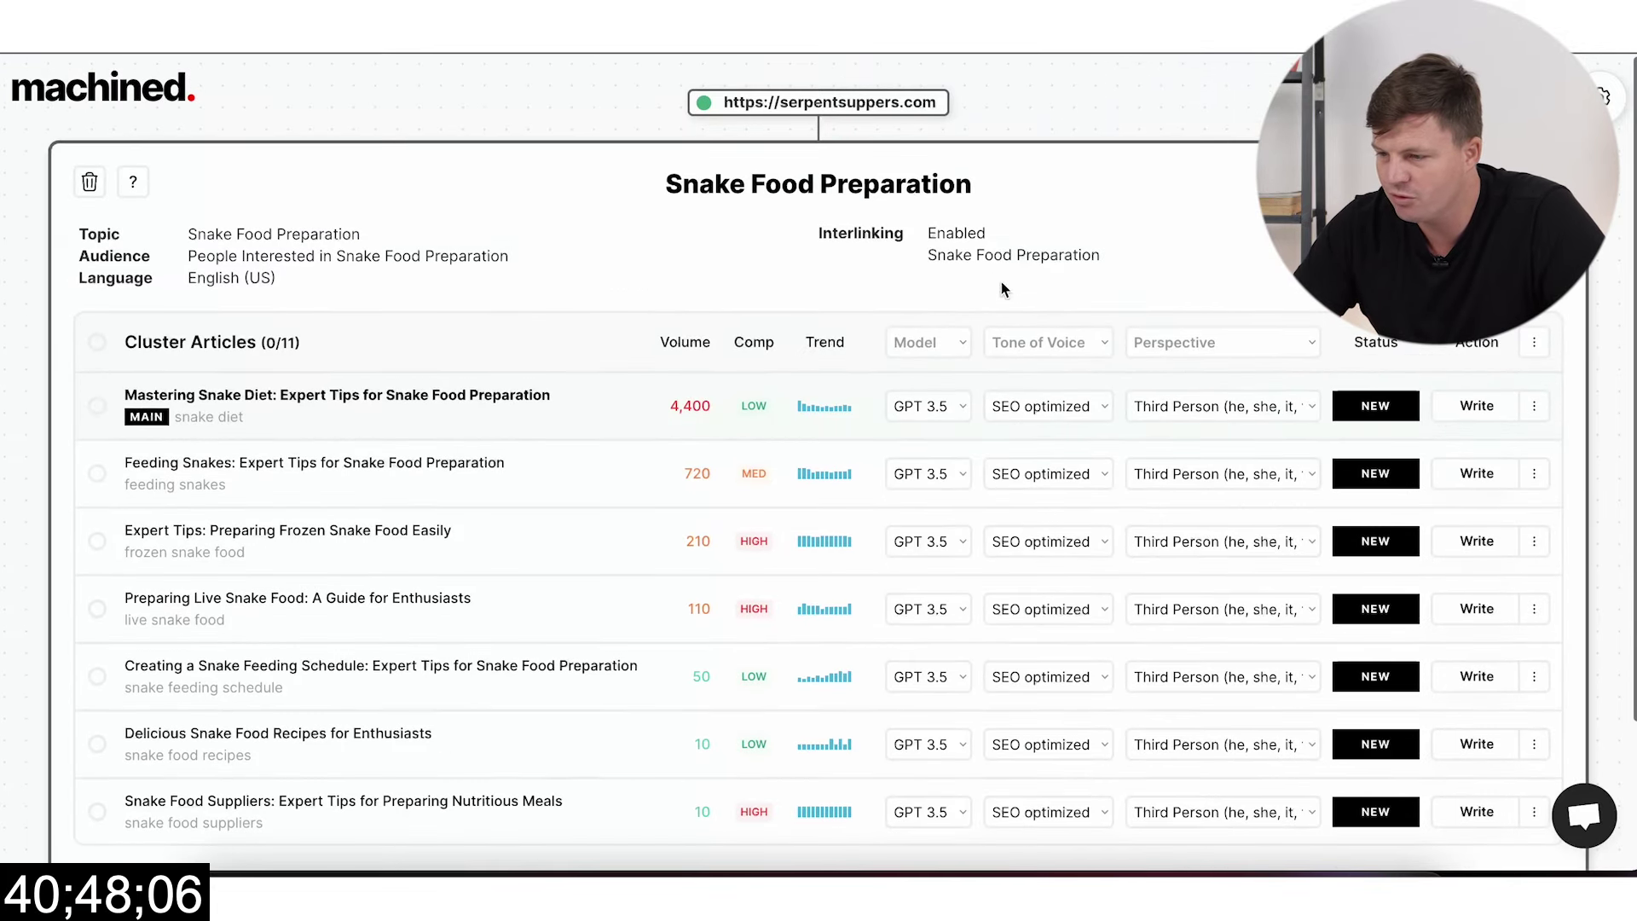
click(938, 407)
click(922, 430)
click(1476, 406)
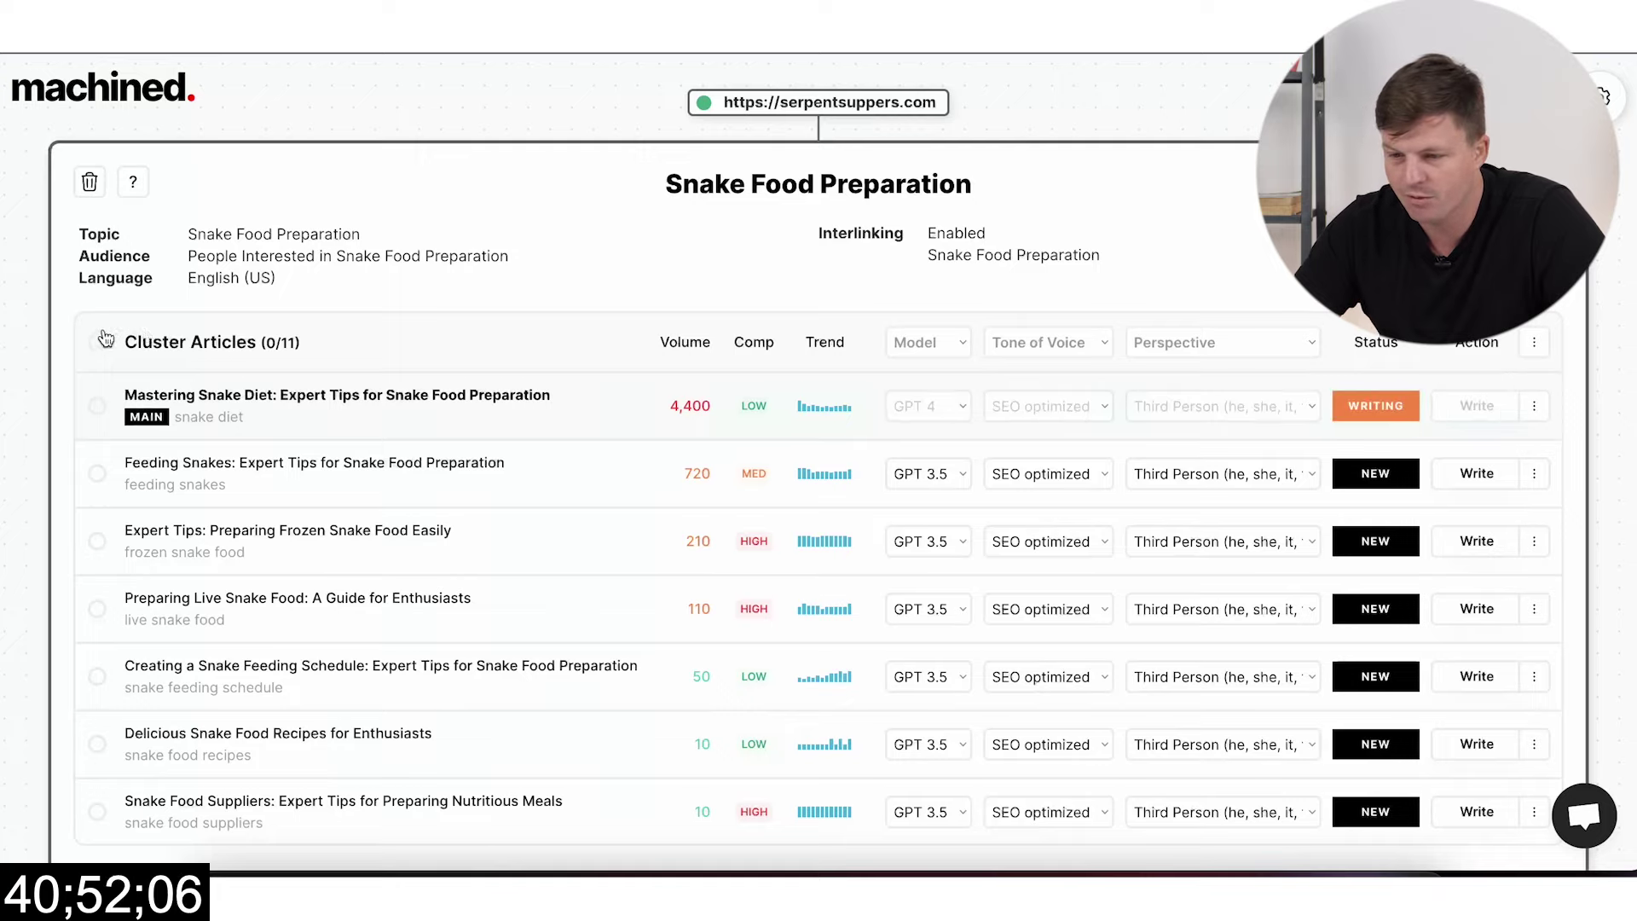
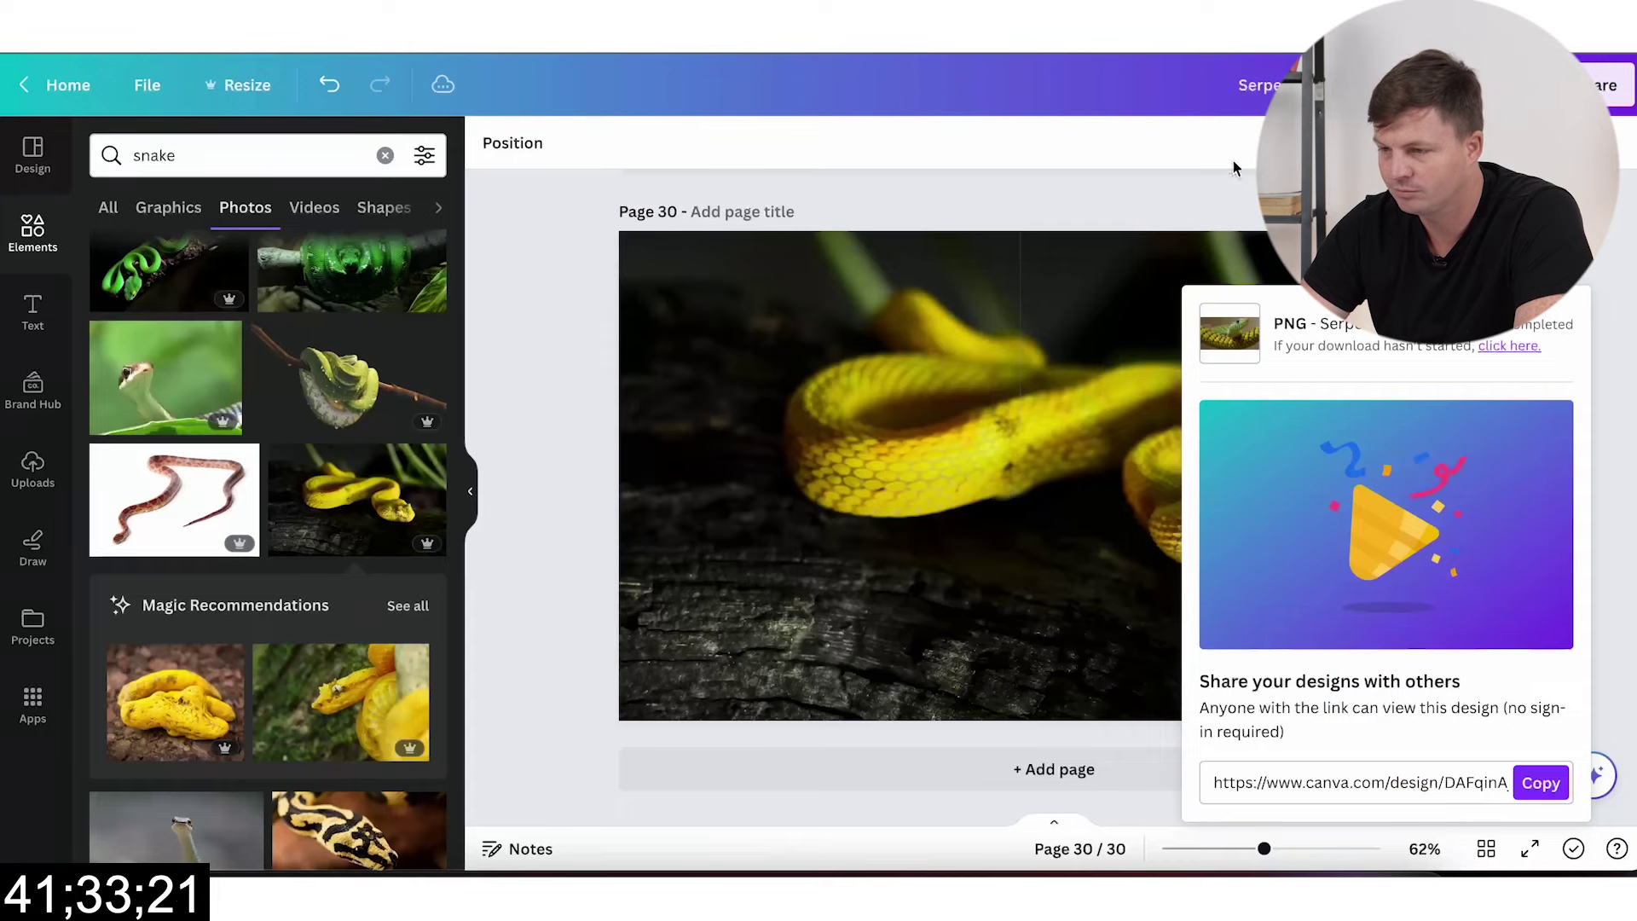
Step: Set snake photos as backgrounds on pages 1–4: yellow python, orange snake, banded snake, beaded necklace
click(699, 558)
scroll(724, 528, up, 15)
scroll(725, 523, up, 20)
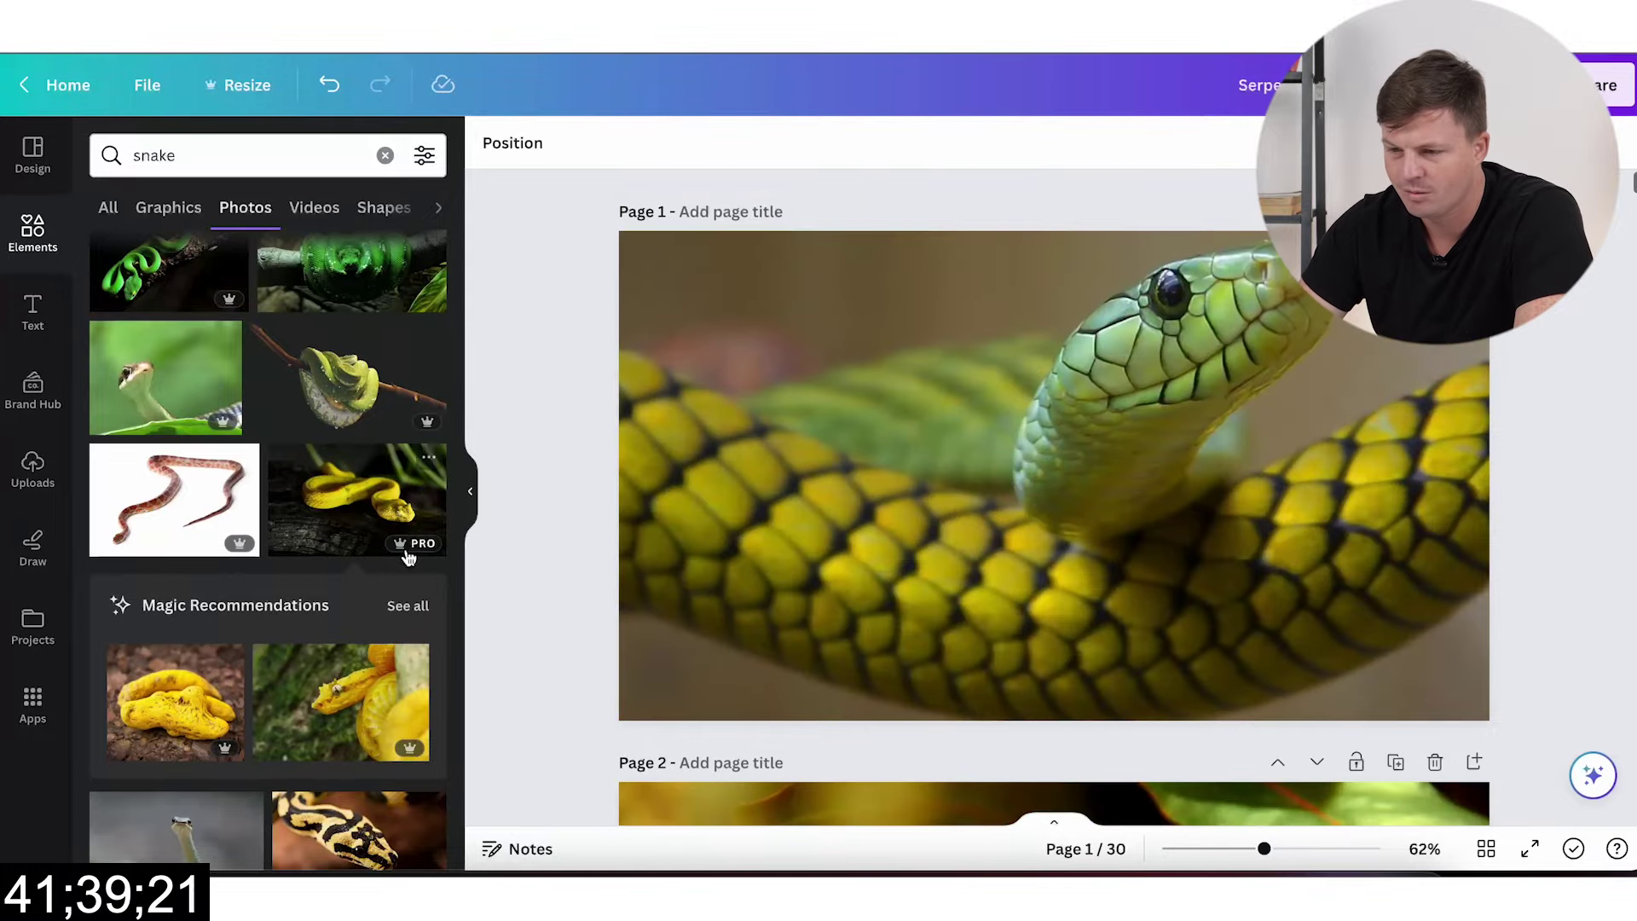
scroll(213, 542, down, 5)
click(358, 495)
drag(834, 469, 855, 486)
scroll(749, 728, down, 5)
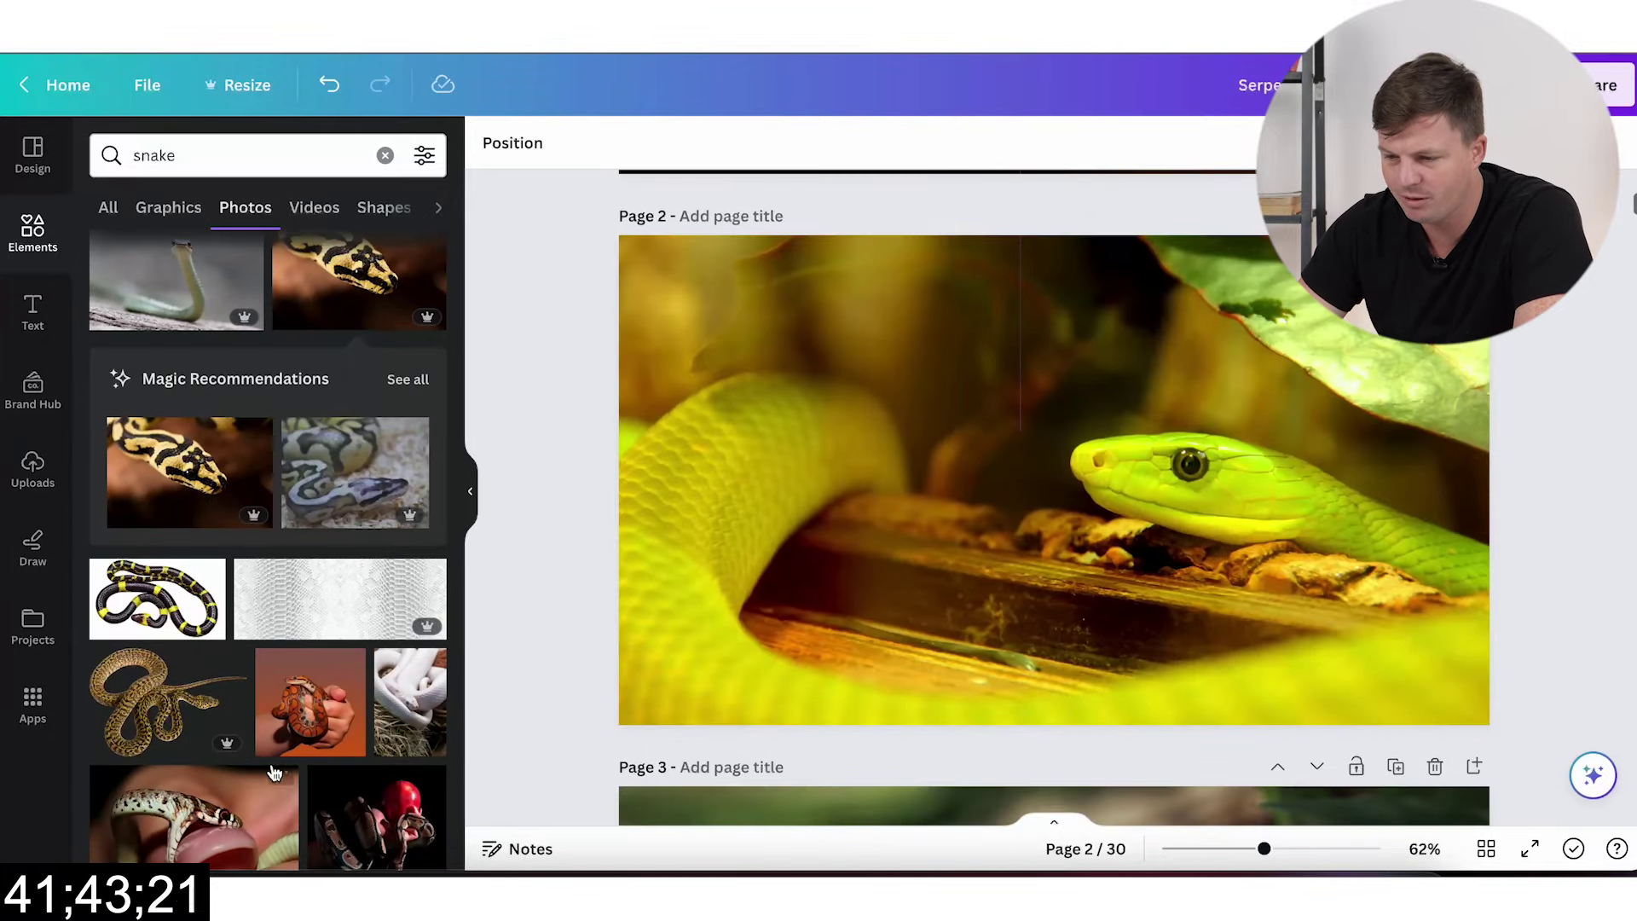
click(309, 715)
drag(1054, 479, 1052, 541)
scroll(1052, 540, down, 5)
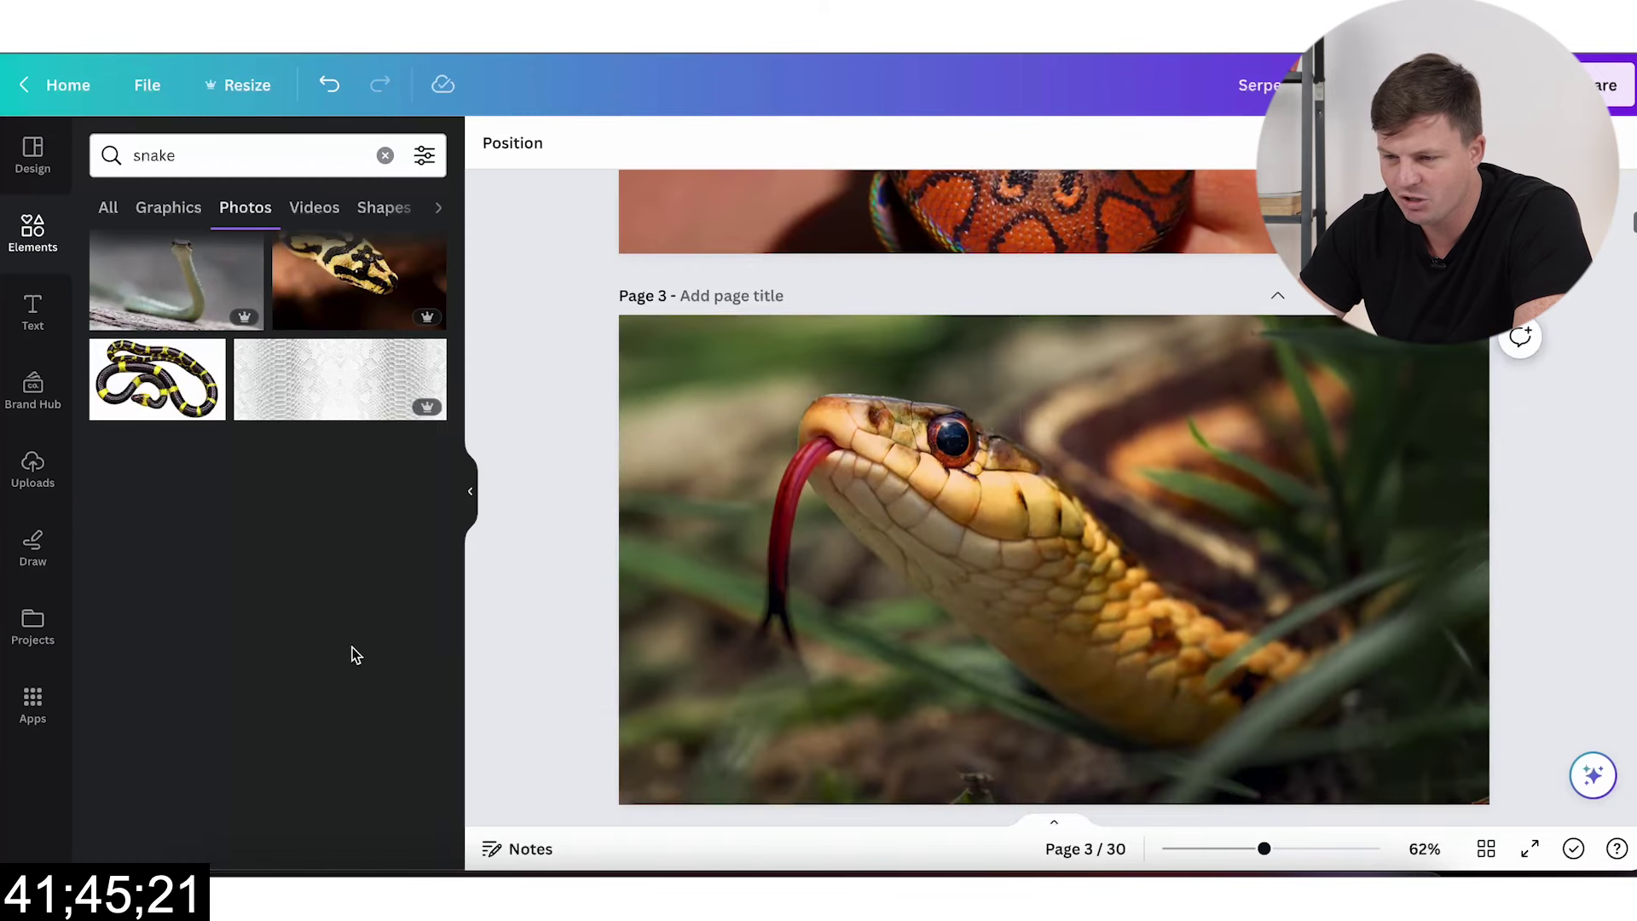
click(157, 324)
drag(1075, 477, 1078, 512)
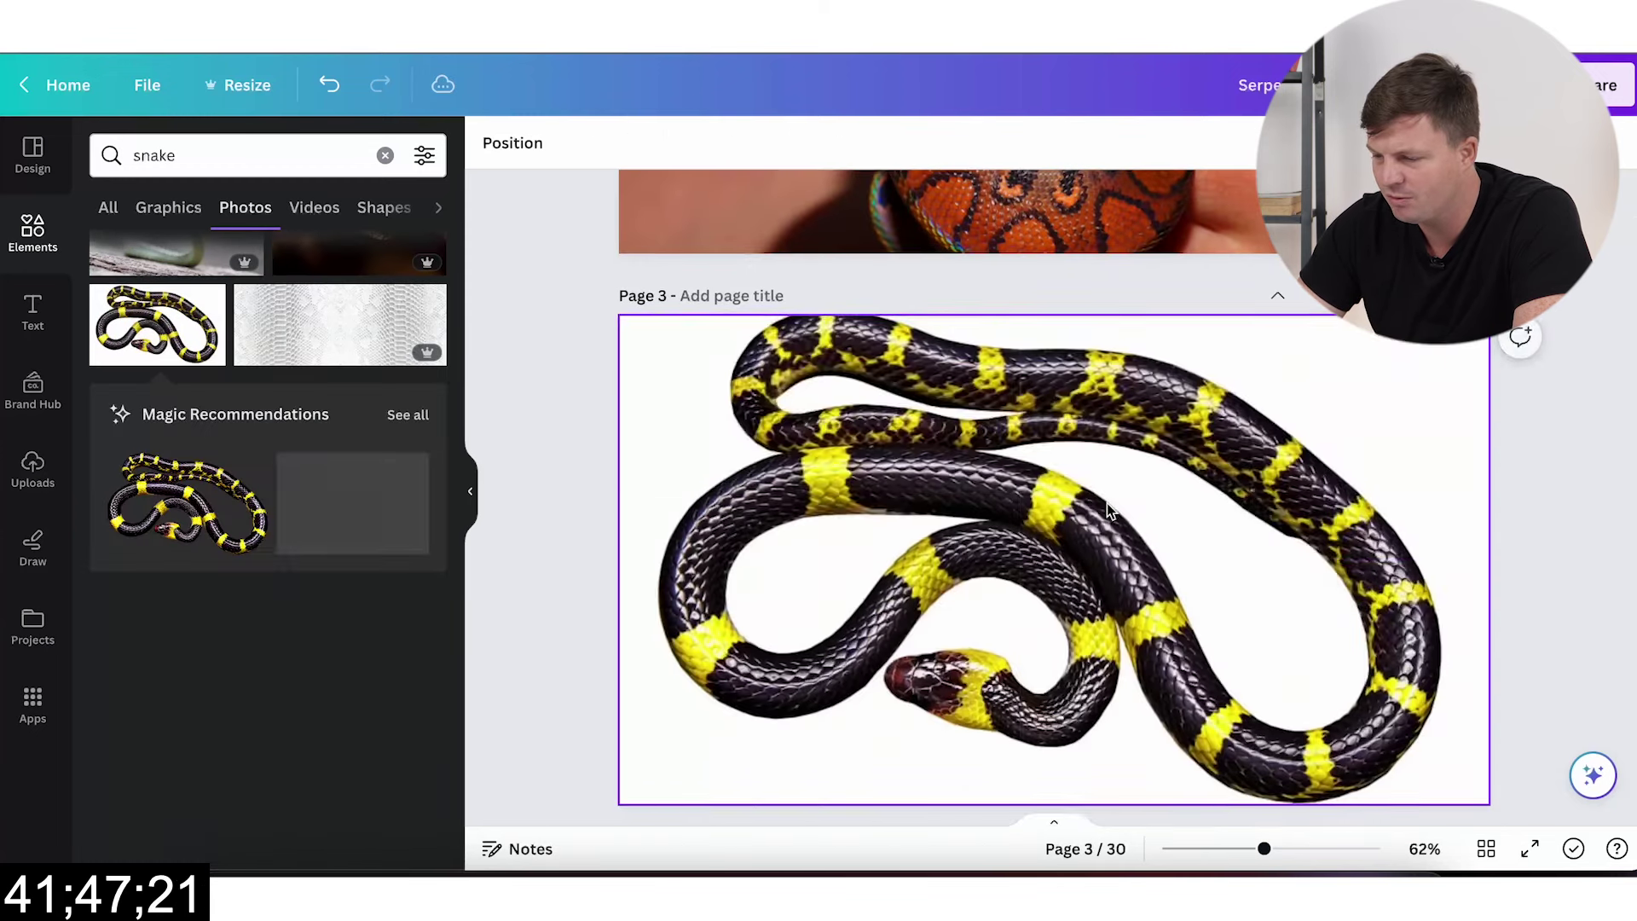
scroll(1109, 509, down, 5)
click(362, 508)
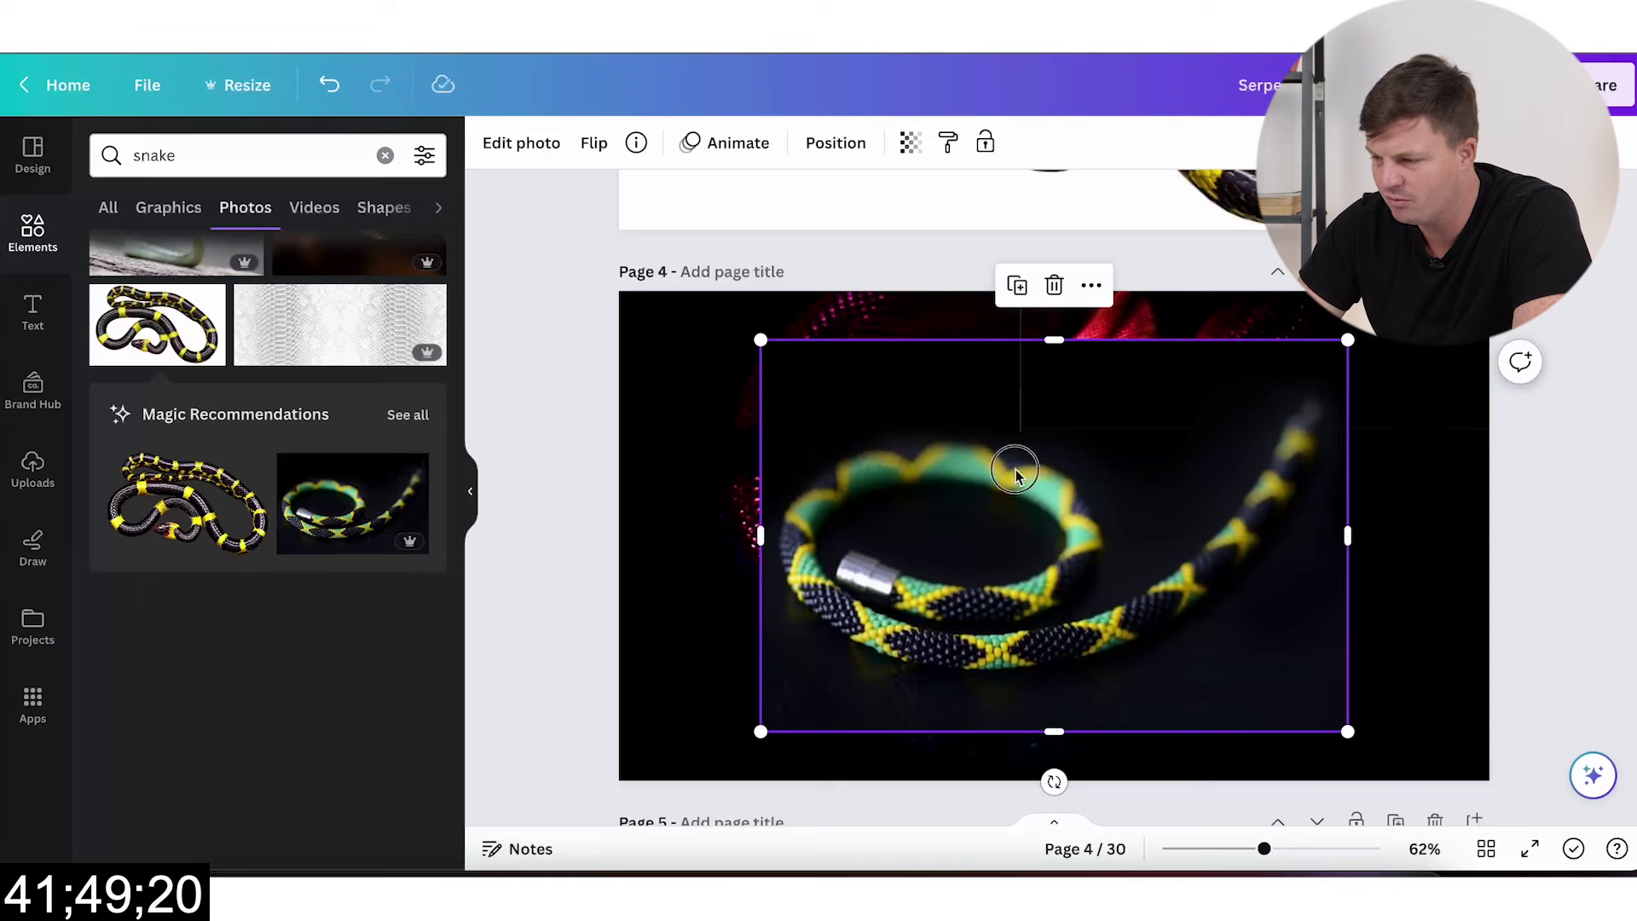
drag(1015, 473, 957, 475)
Step: Set page 5–8 backgrounds: a new snake photo, snake-in-hand, green tree python, blue viper
scroll(899, 497, down, 5)
scroll(241, 554, down, 5)
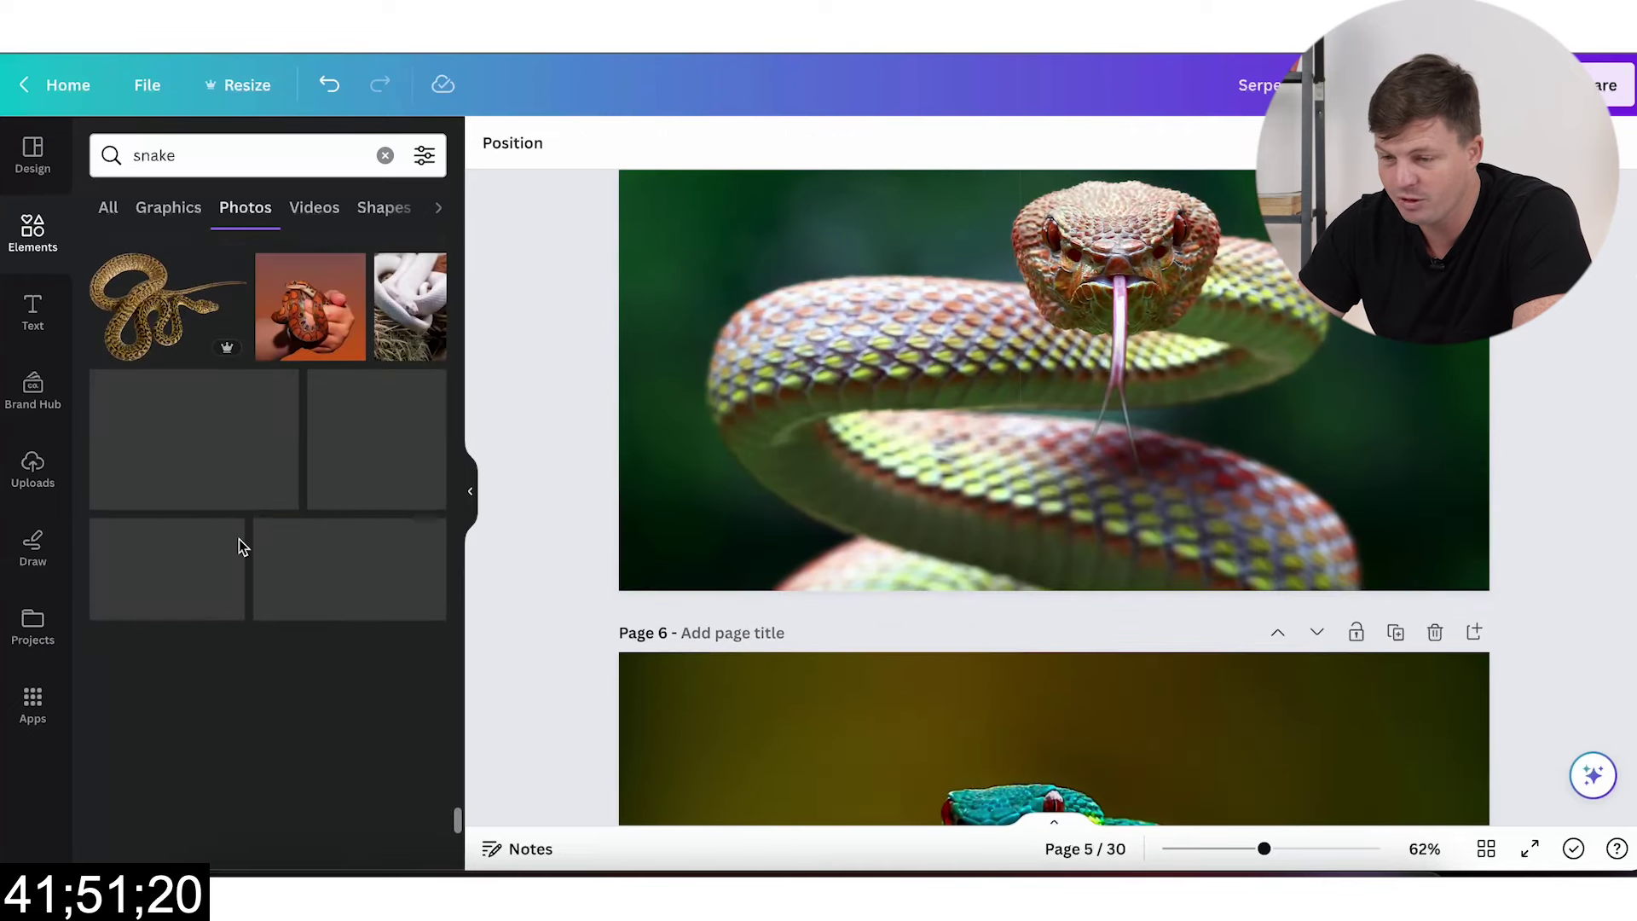
click(310, 307)
drag(1055, 354, 972, 375)
scroll(1005, 475, down, 5)
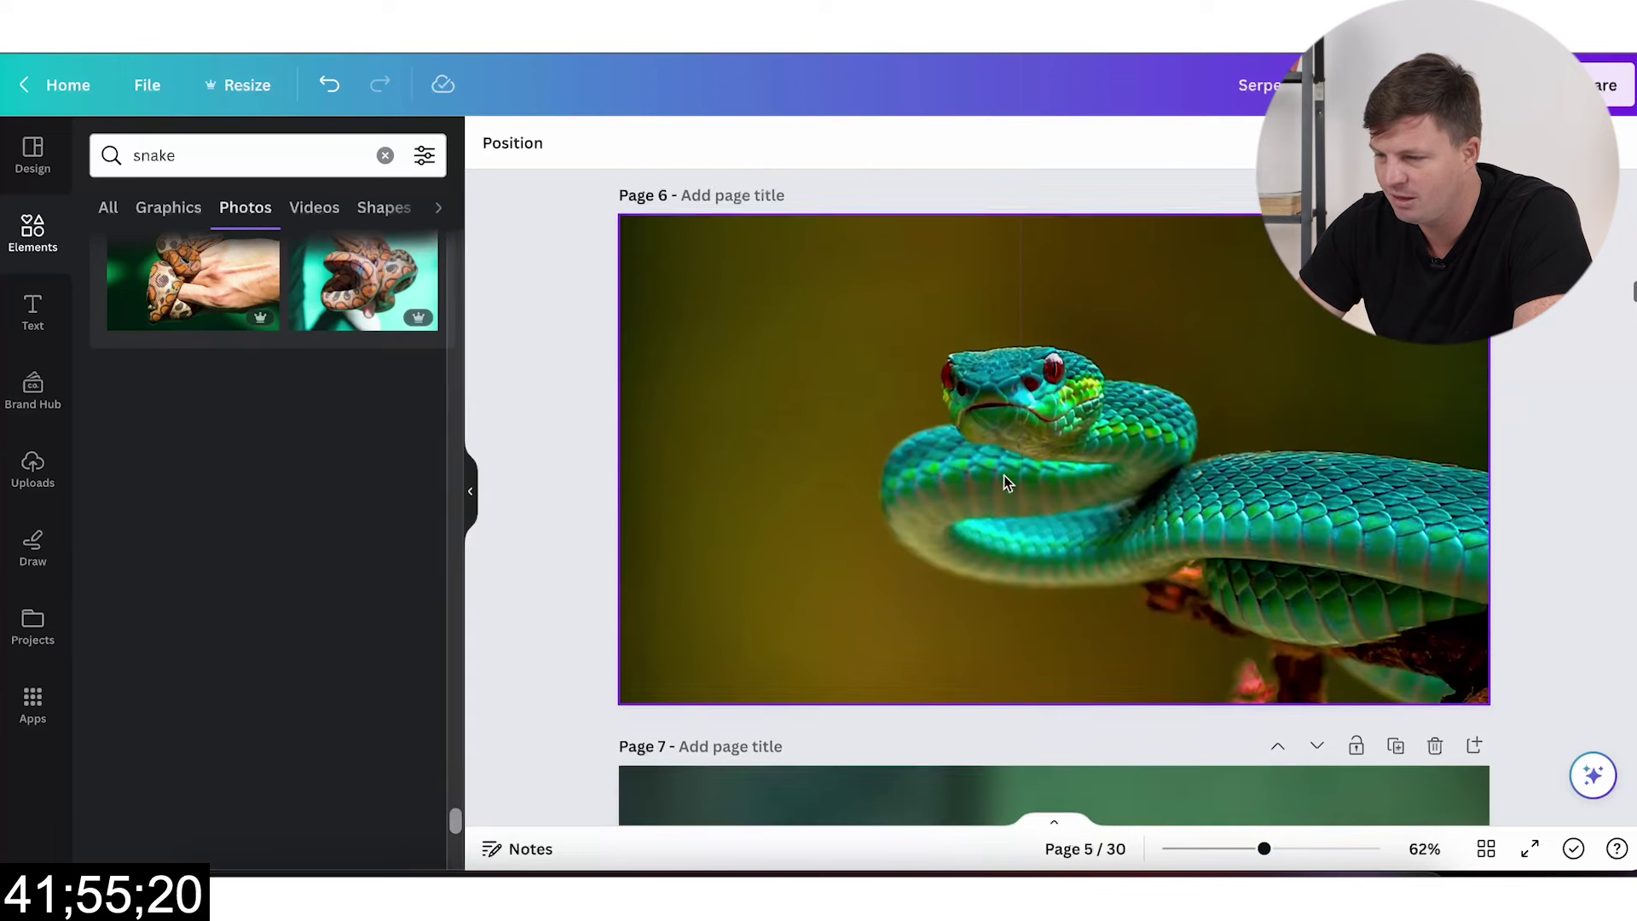
click(365, 281)
drag(1013, 412, 996, 411)
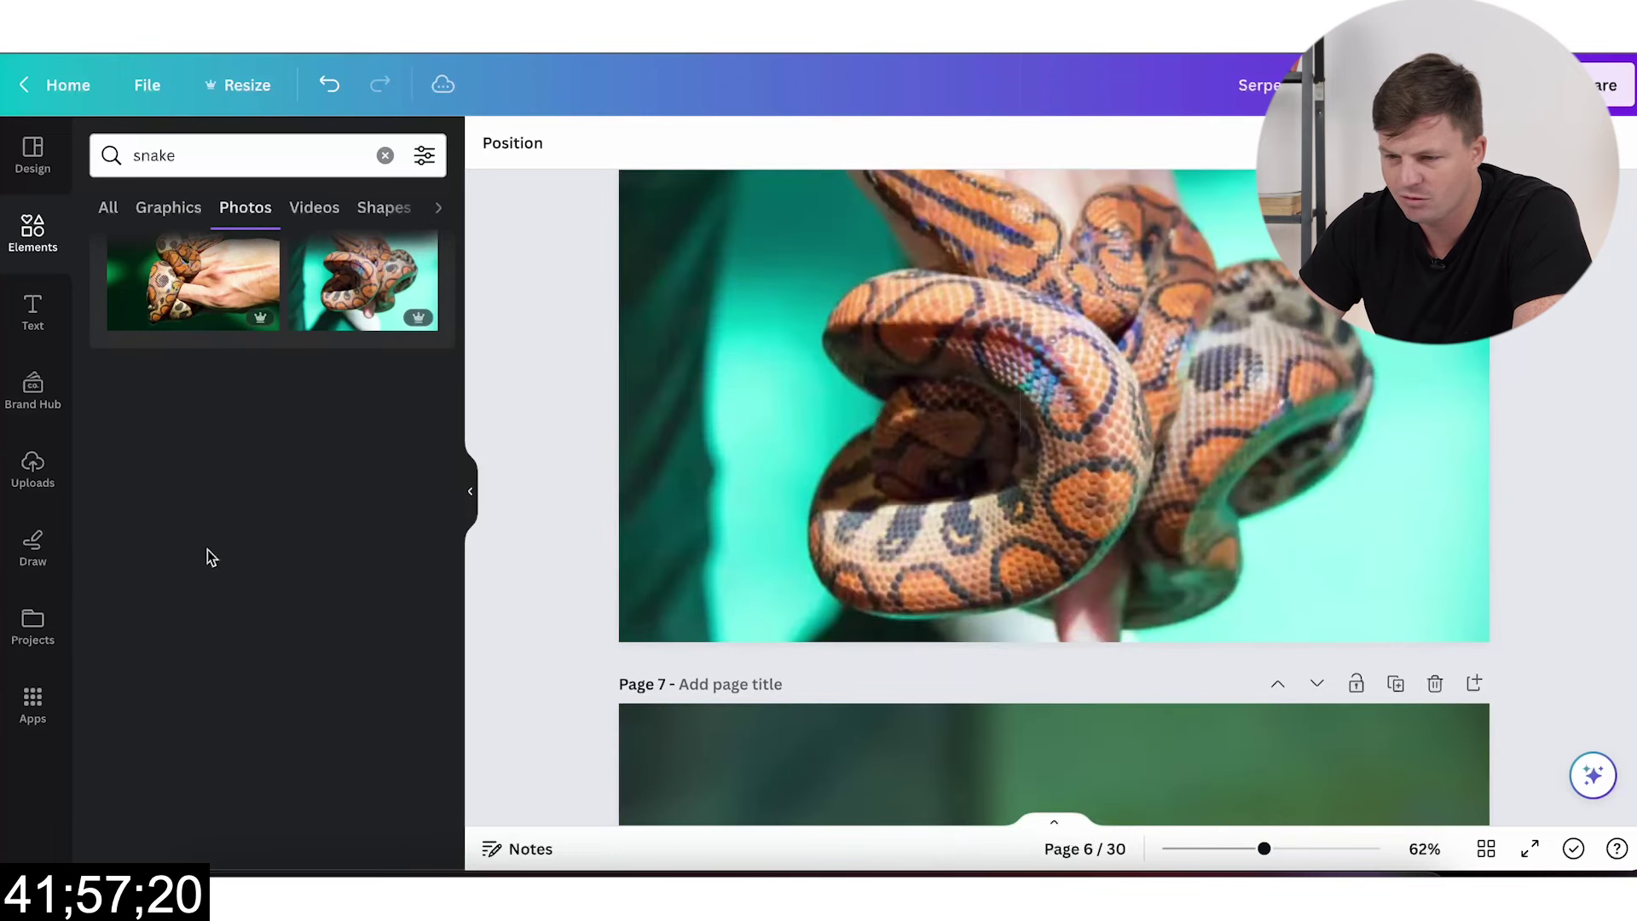
scroll(208, 555, down, 5)
scroll(1104, 567, down, 5)
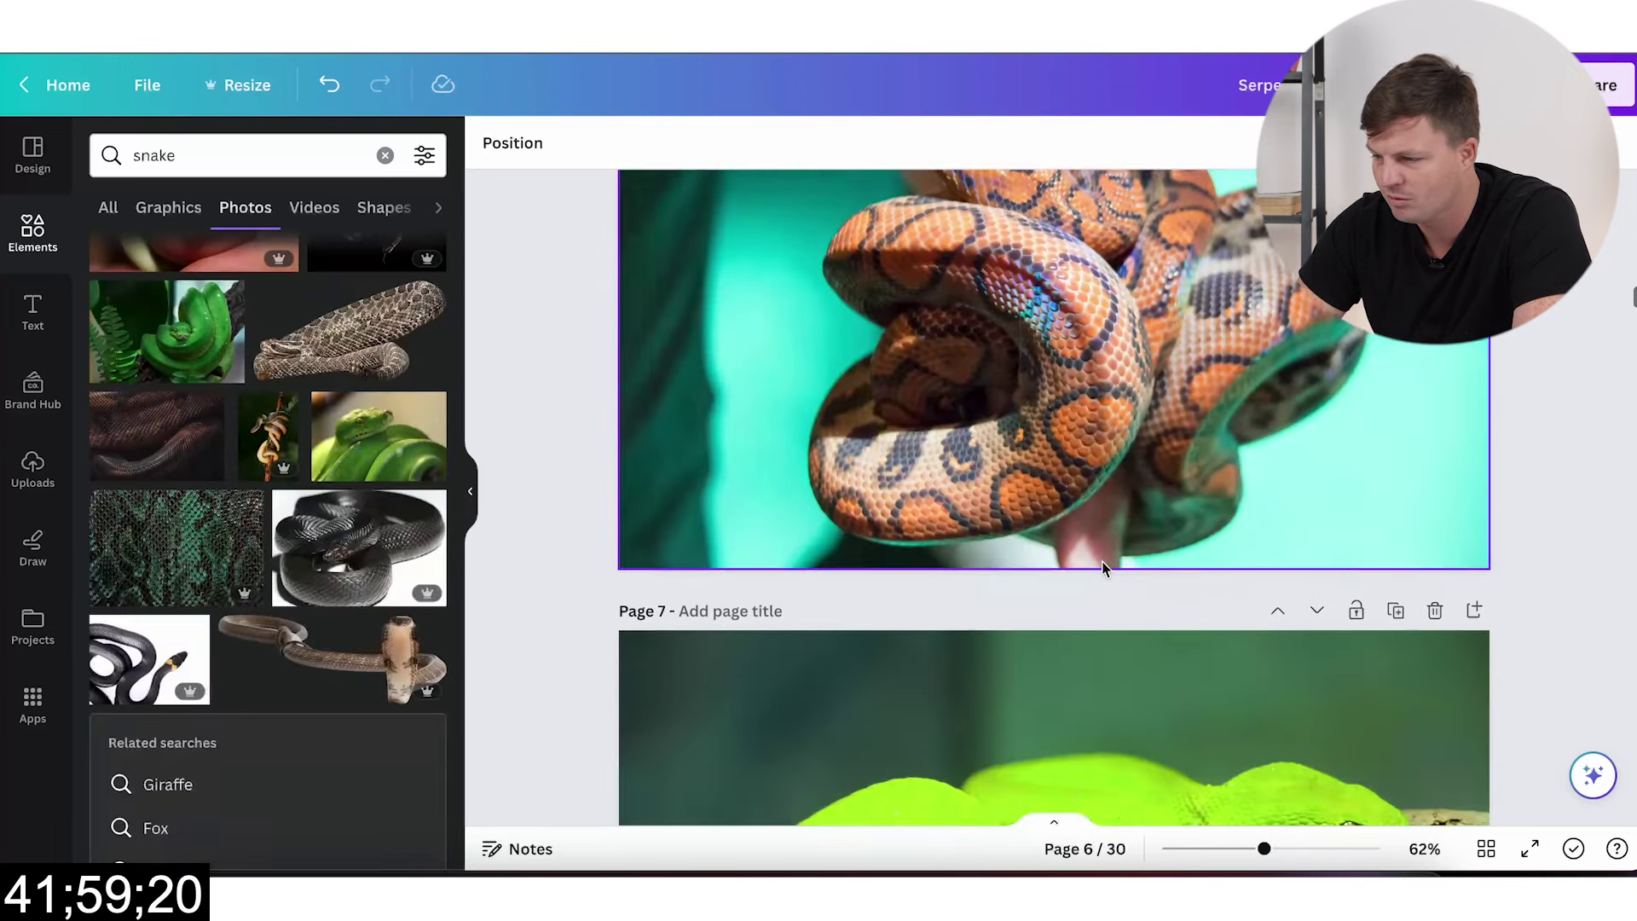
click(171, 333)
drag(988, 494, 906, 494)
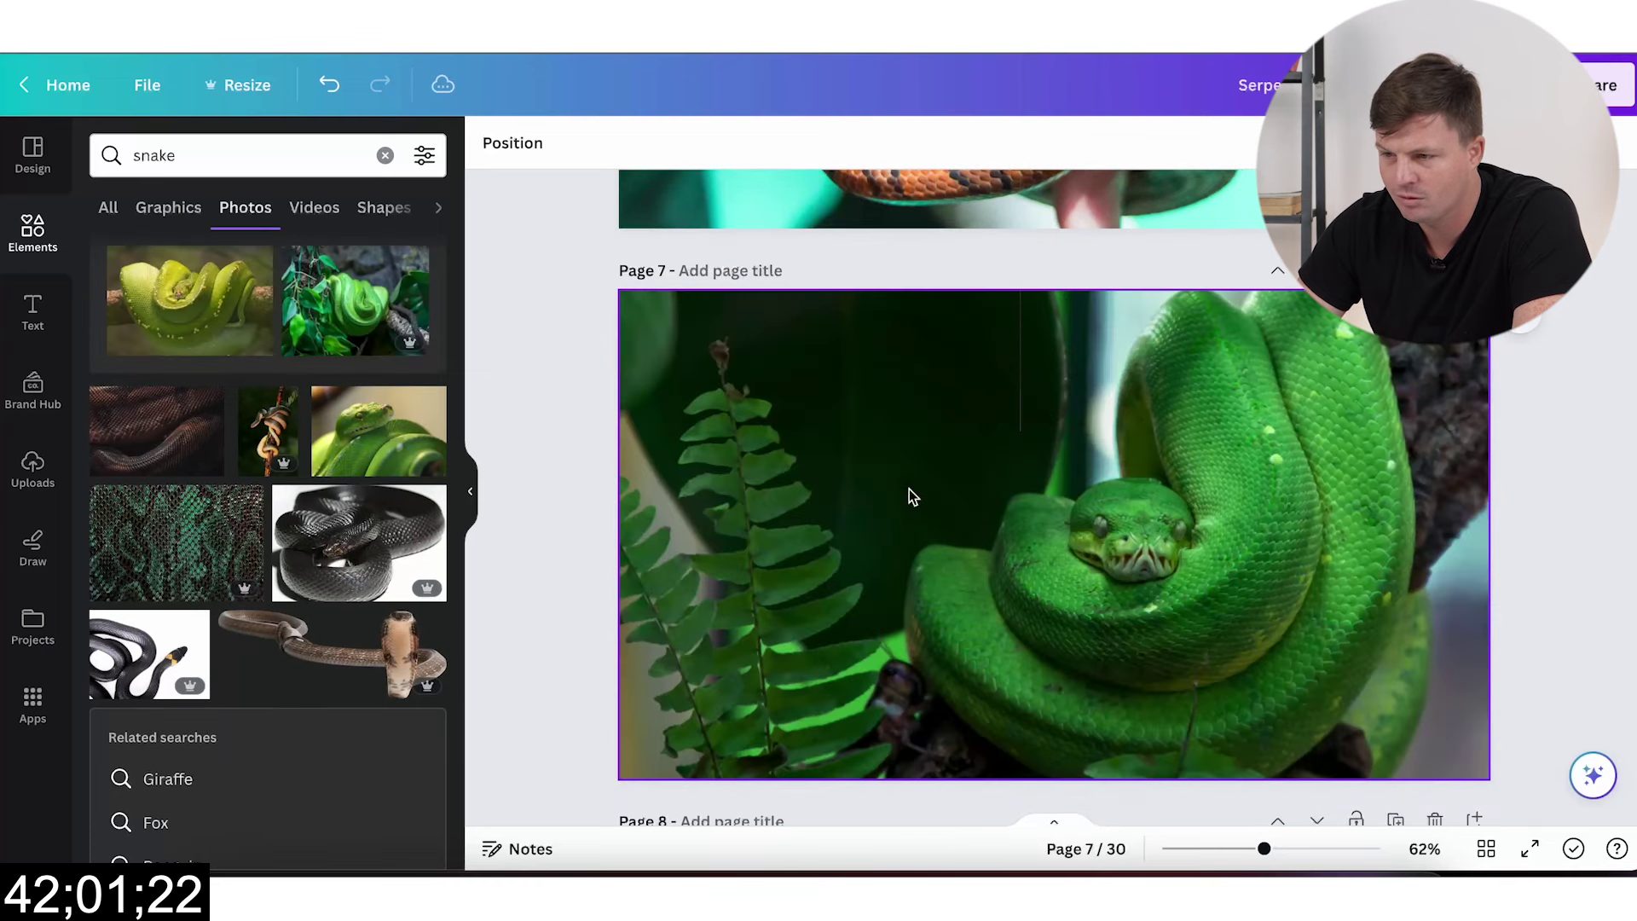
scroll(321, 457, down, 3)
scroll(715, 546, down, 3)
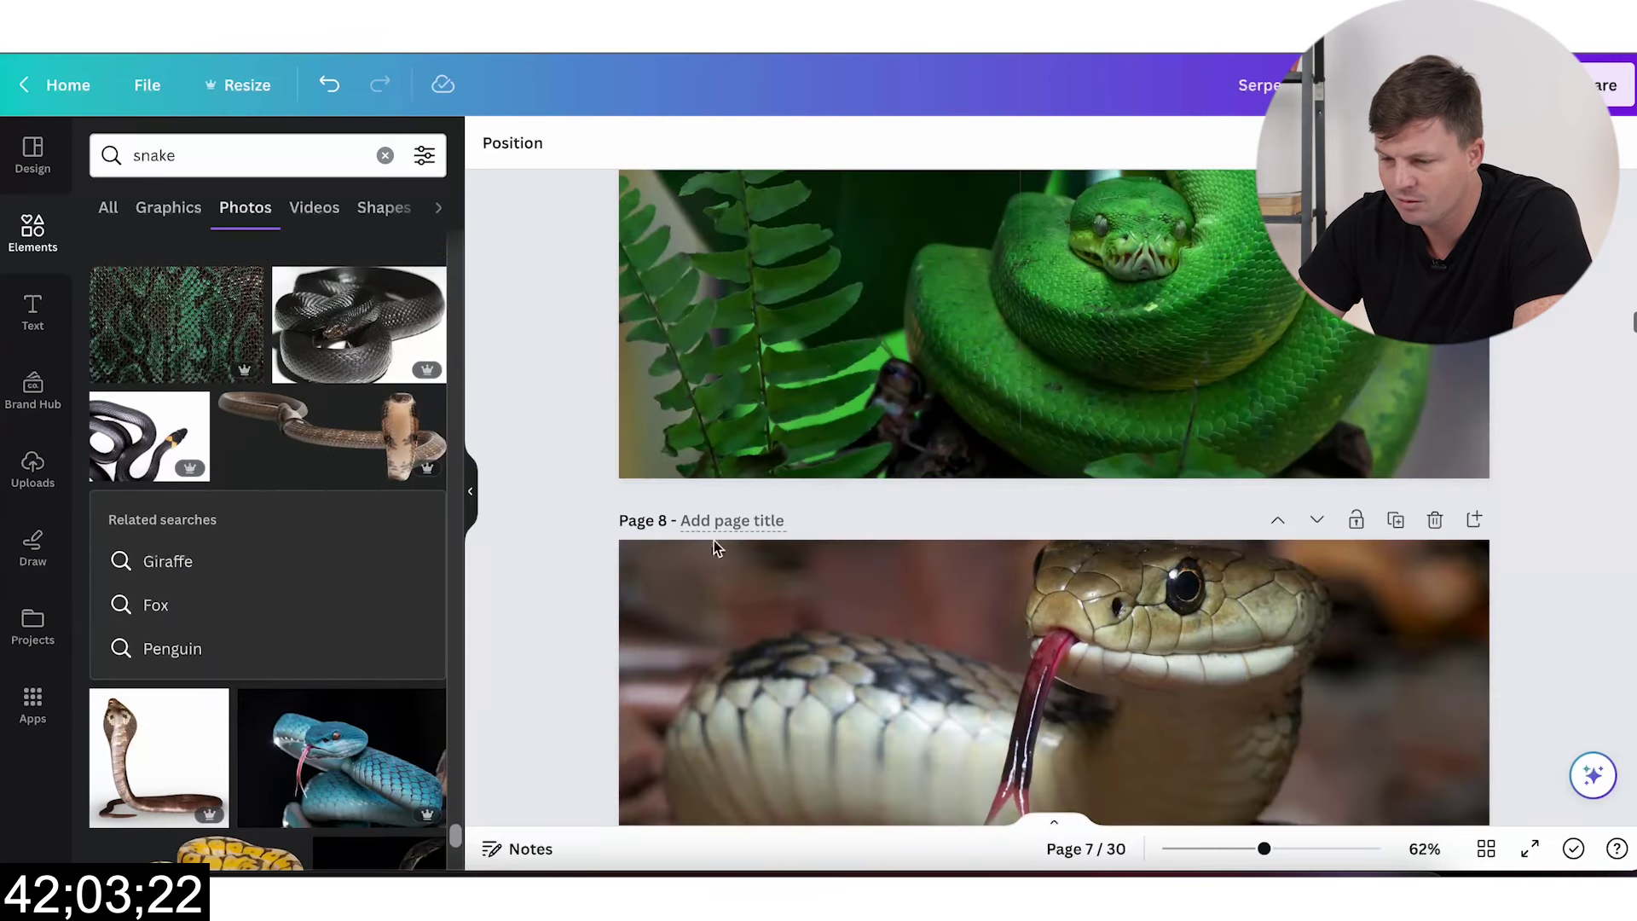
click(309, 786)
drag(1049, 365, 961, 780)
Step: Set page 9–11 backgrounds to the grass snake, cobra and banded milk snake photos
scroll(959, 780, down, 8)
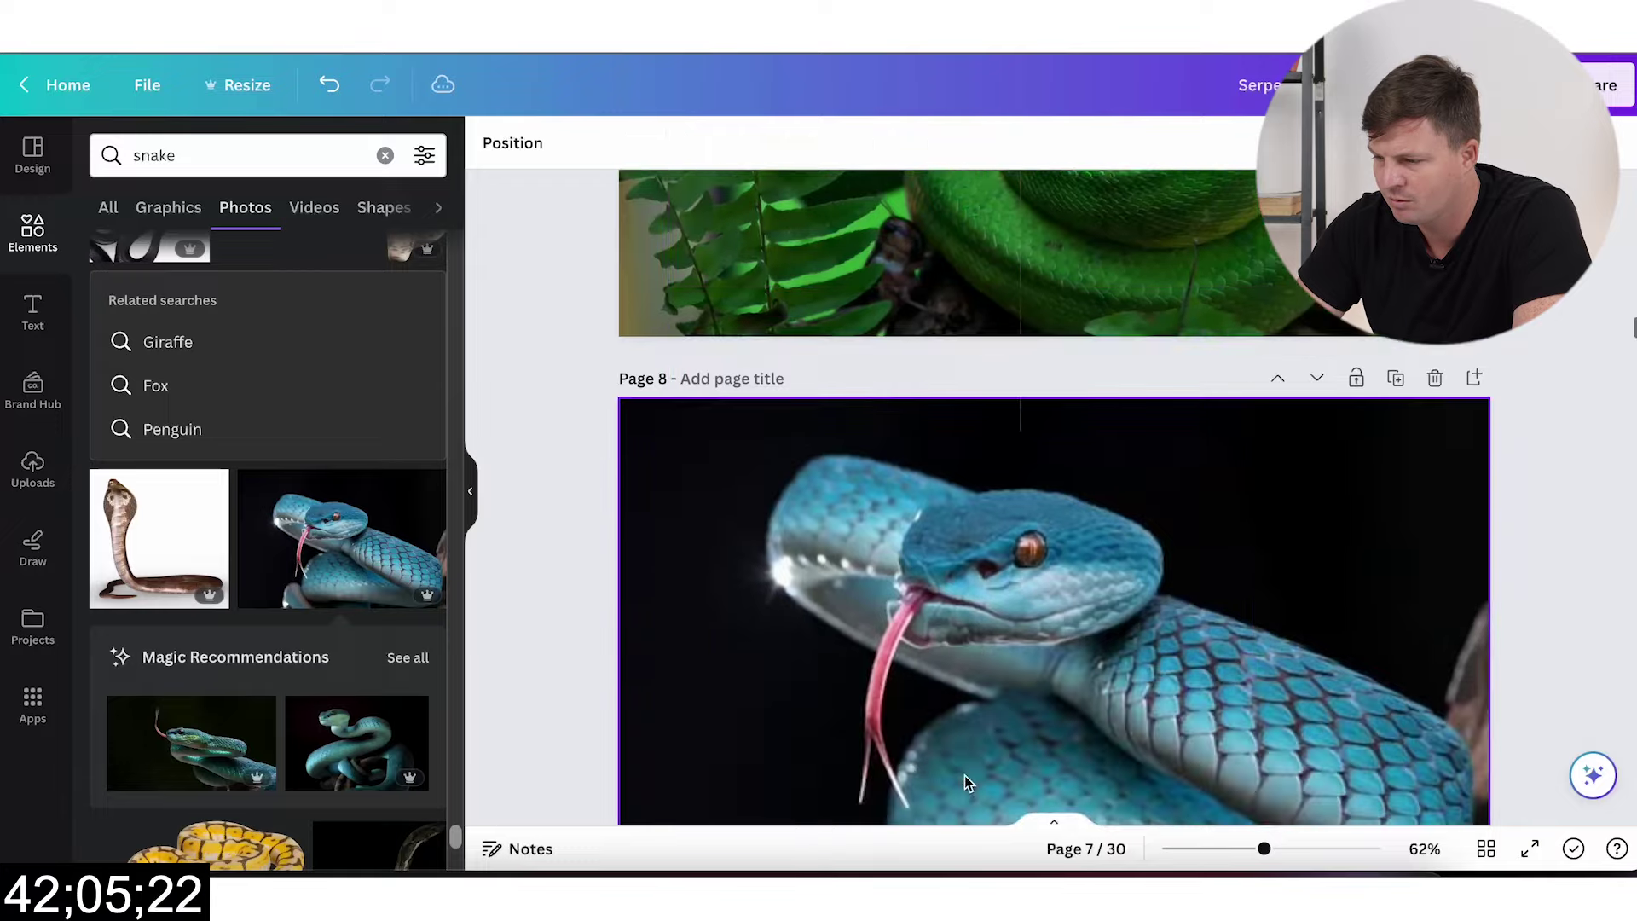
scroll(355, 743, down, 7)
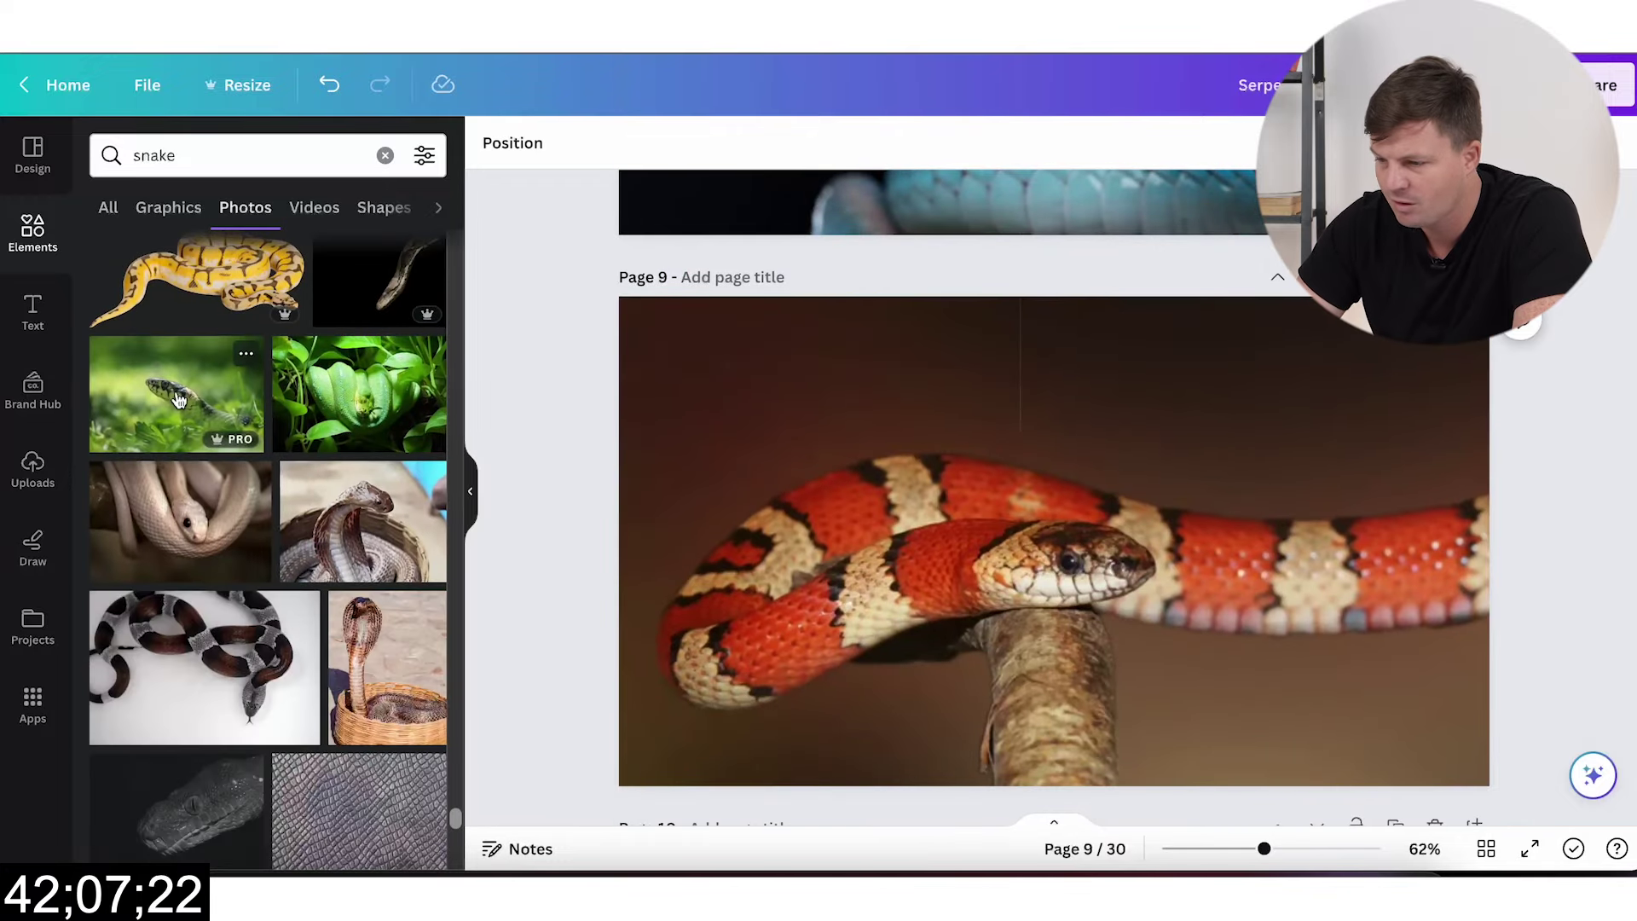
click(177, 392)
drag(987, 463, 929, 487)
scroll(972, 588, down, 6)
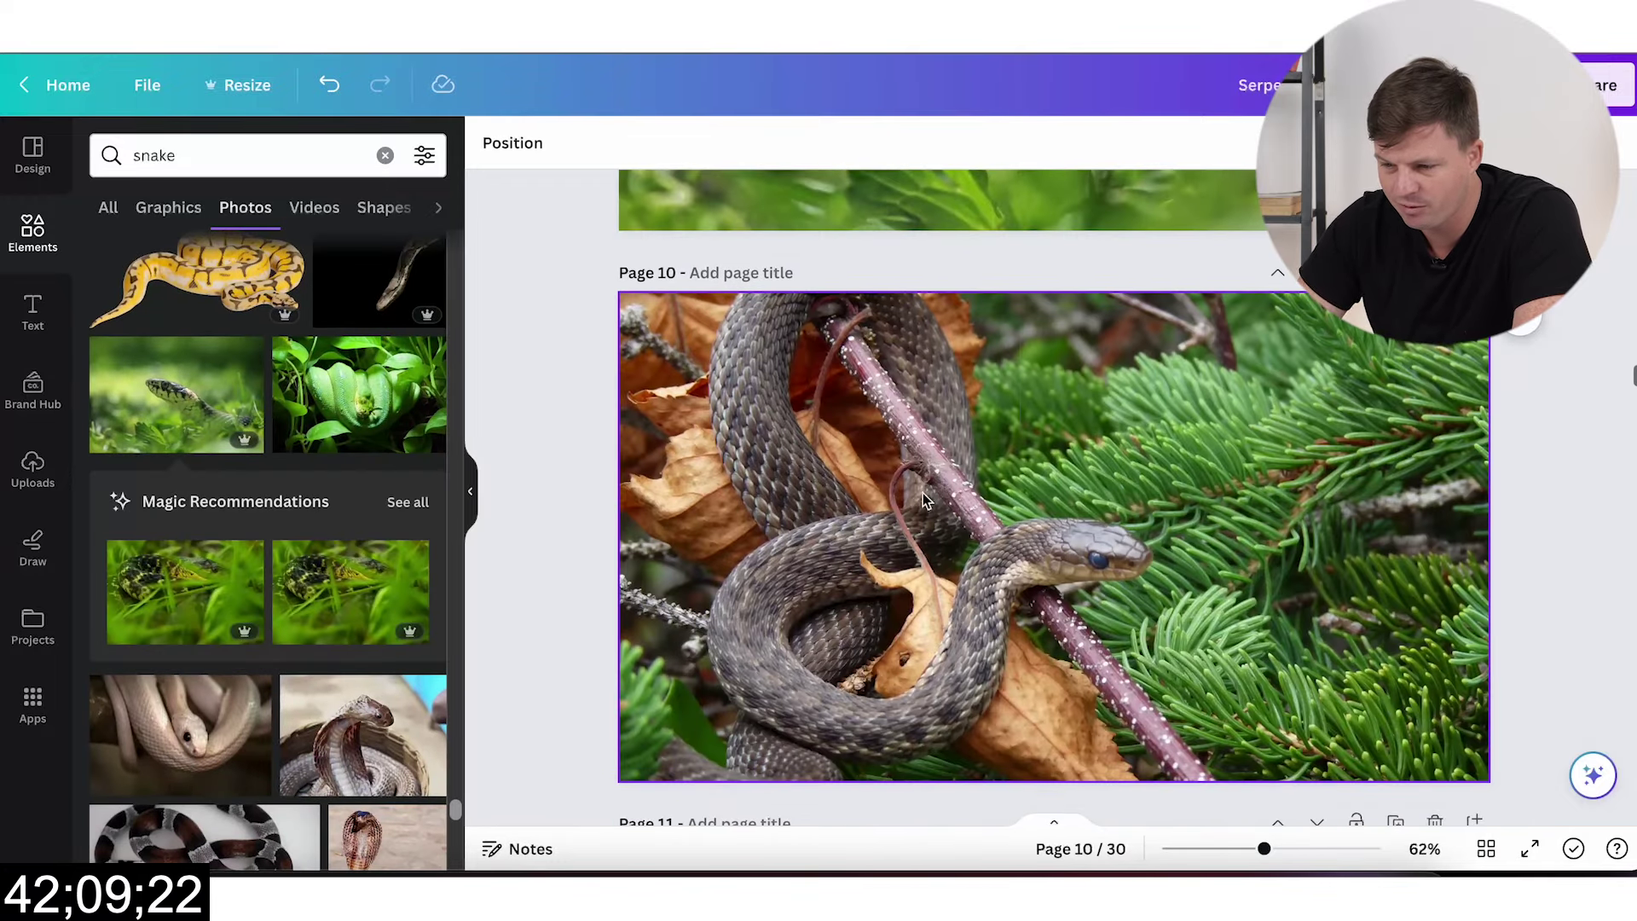
click(362, 750)
drag(1065, 546, 1112, 611)
scroll(1113, 611, down, 6)
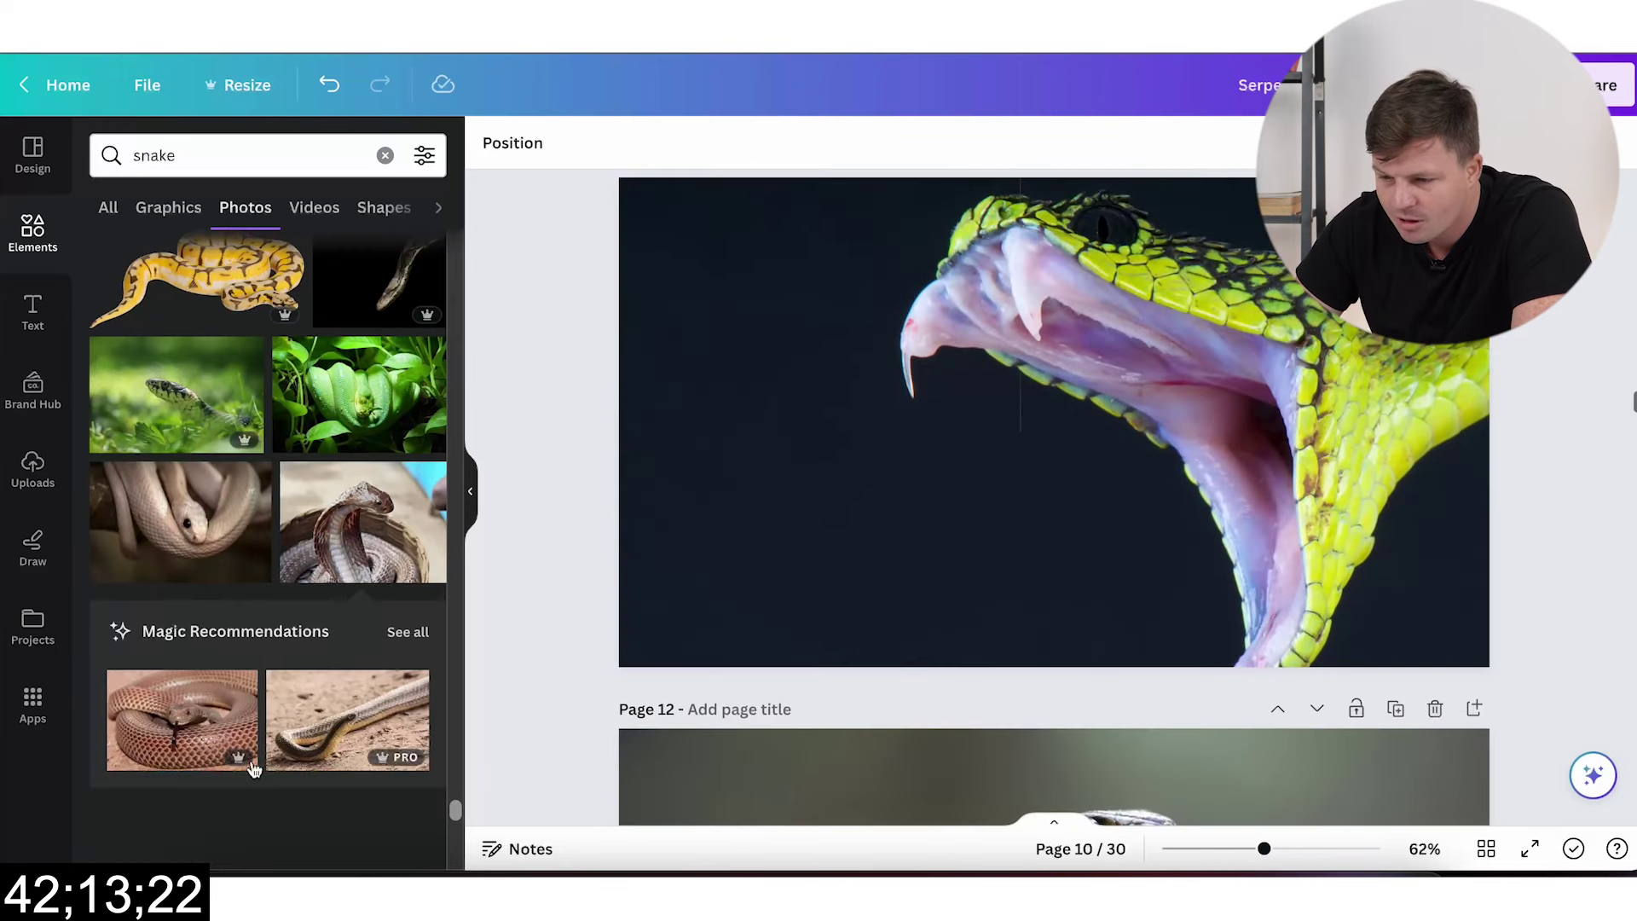
scroll(179, 770, down, 3)
click(185, 458)
drag(1052, 421, 961, 452)
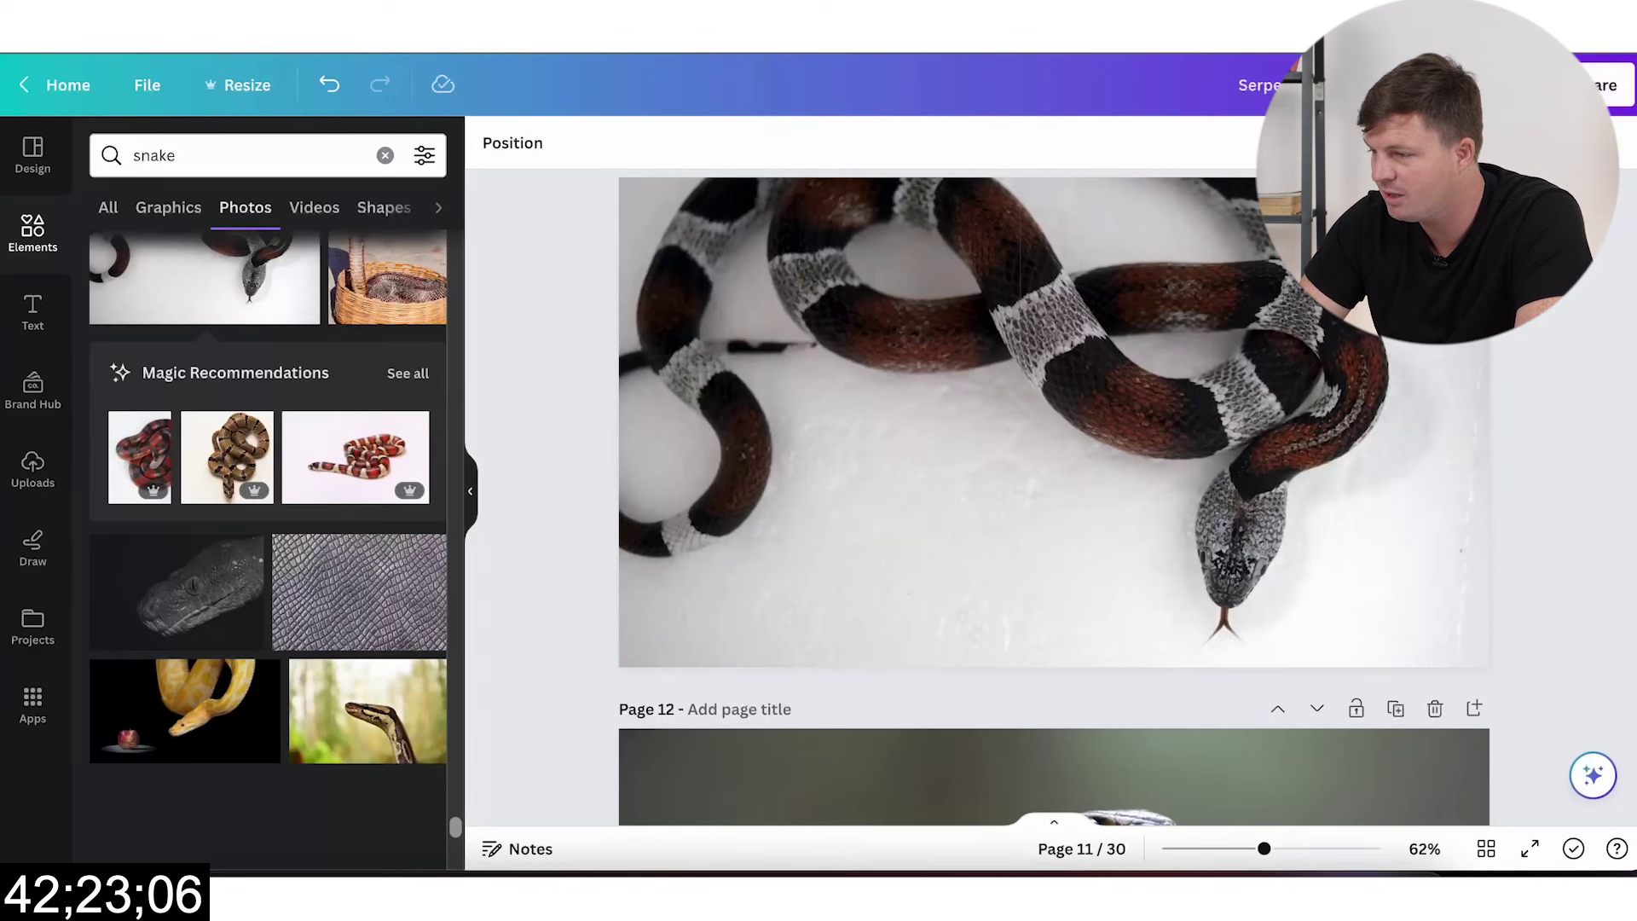
Step: Download all 30 pages of the design as PNG images
click(1607, 85)
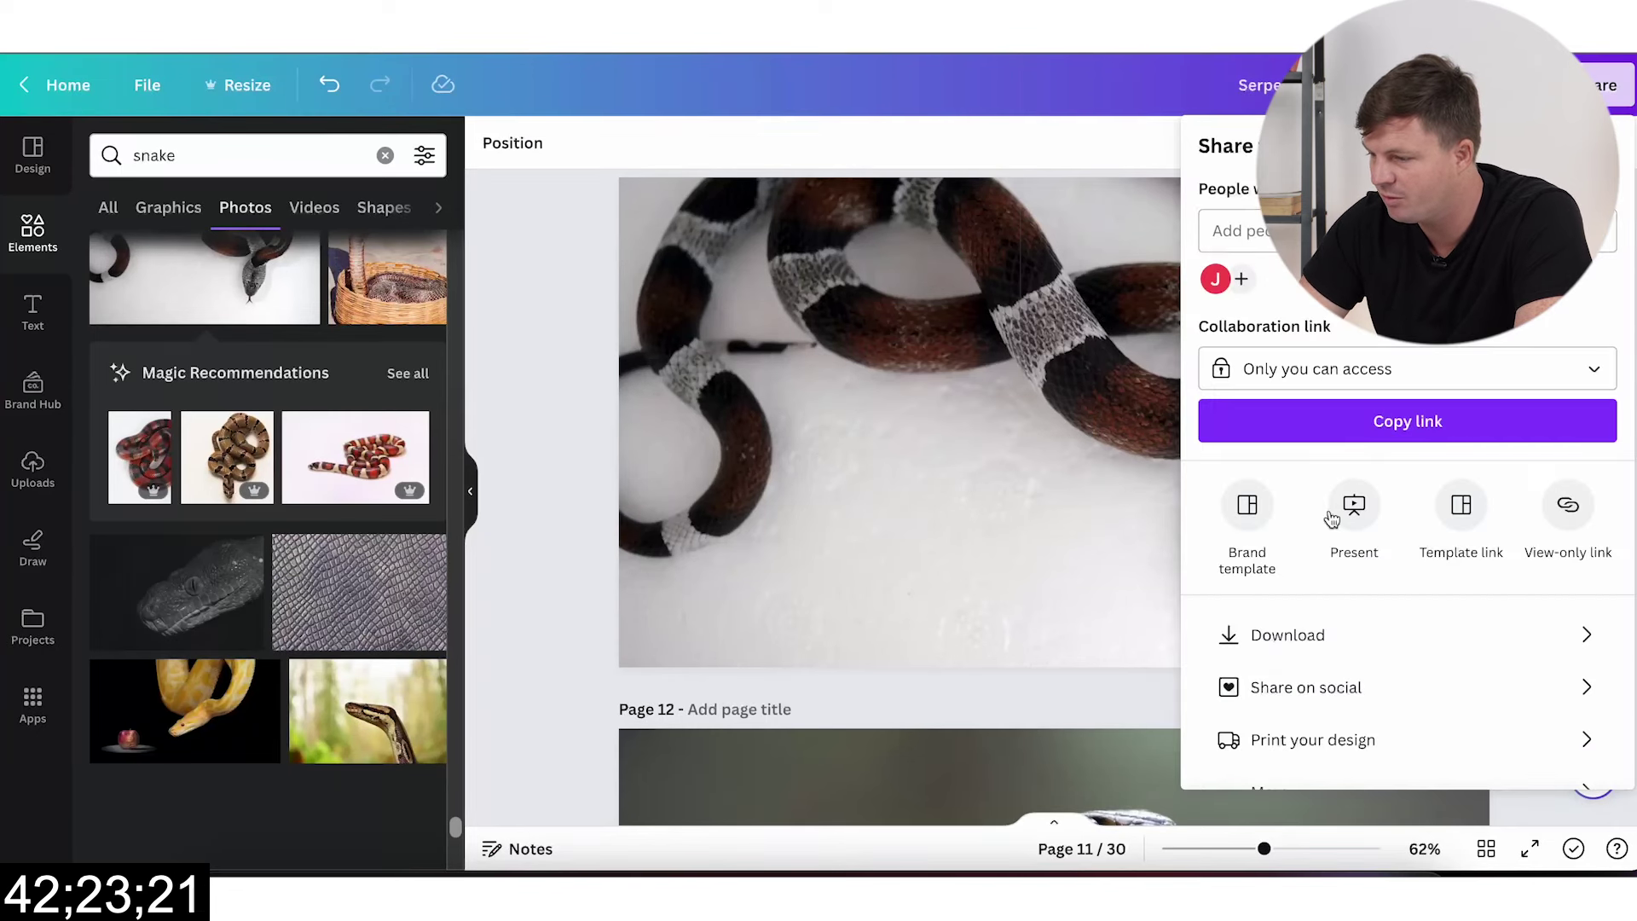
click(1352, 631)
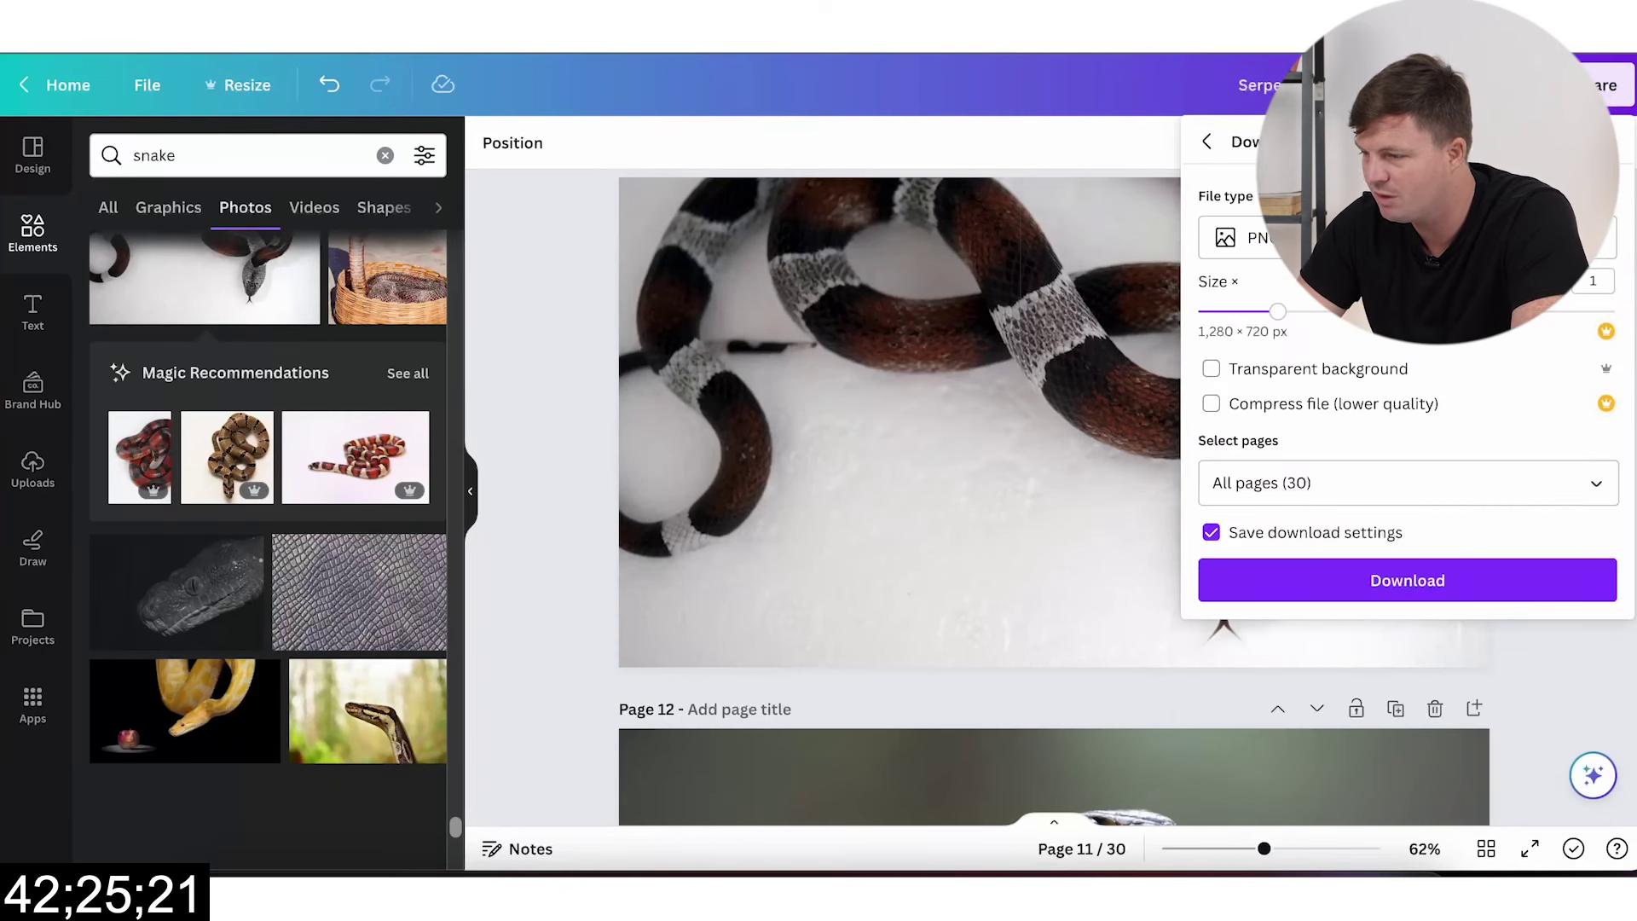
click(1381, 583)
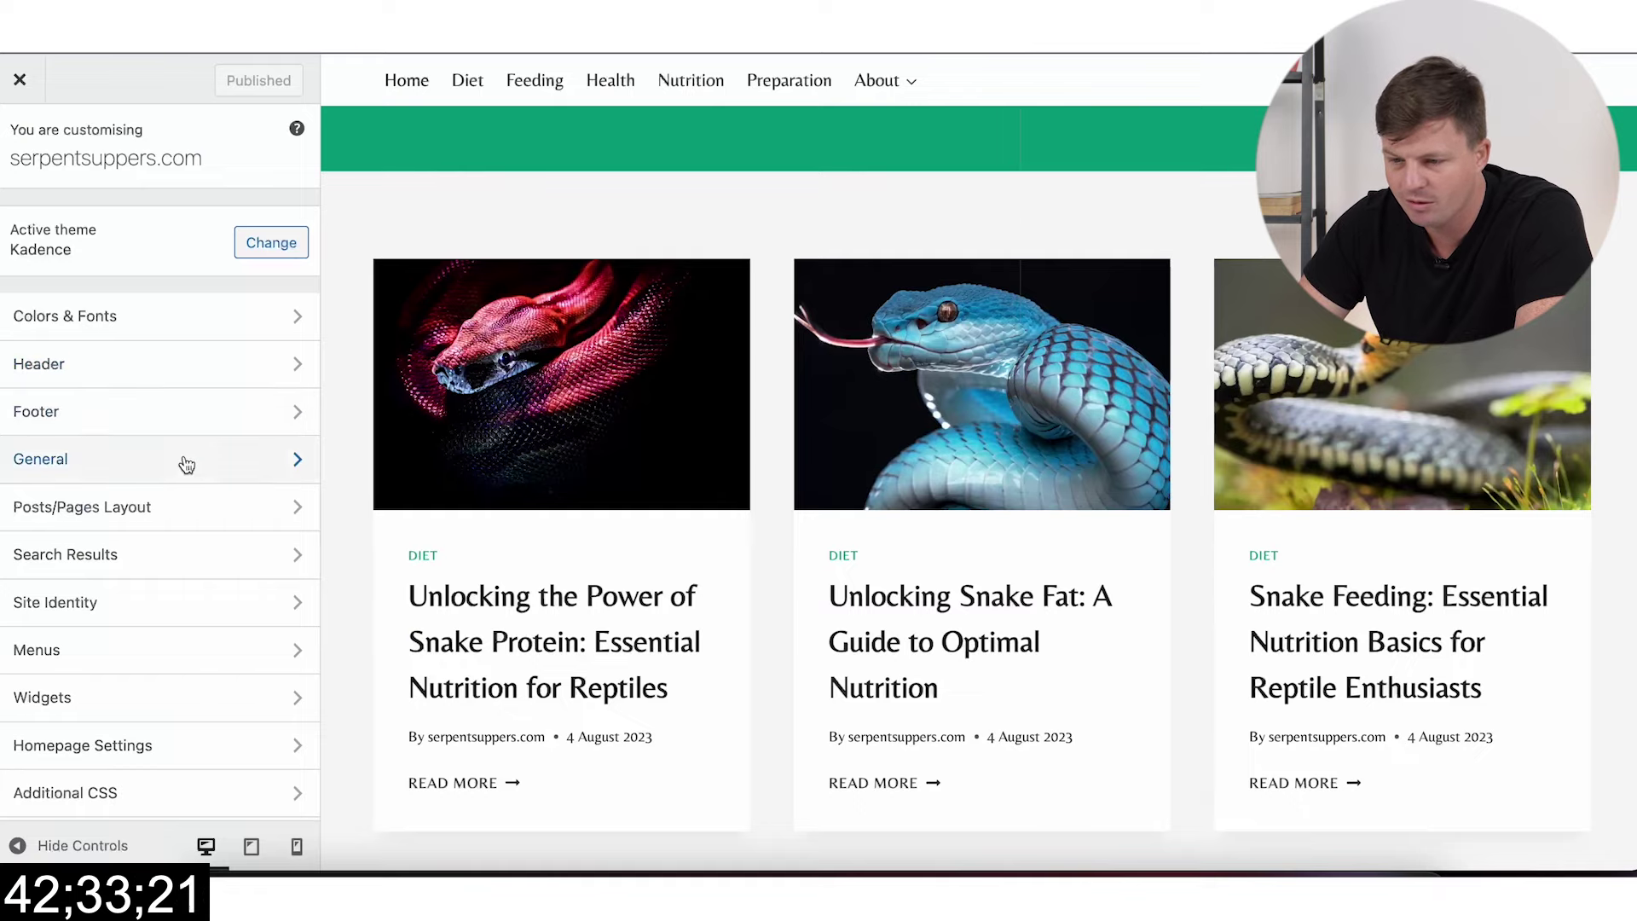
Step: Upload logo.png and set it as the site logo without cropping
click(172, 602)
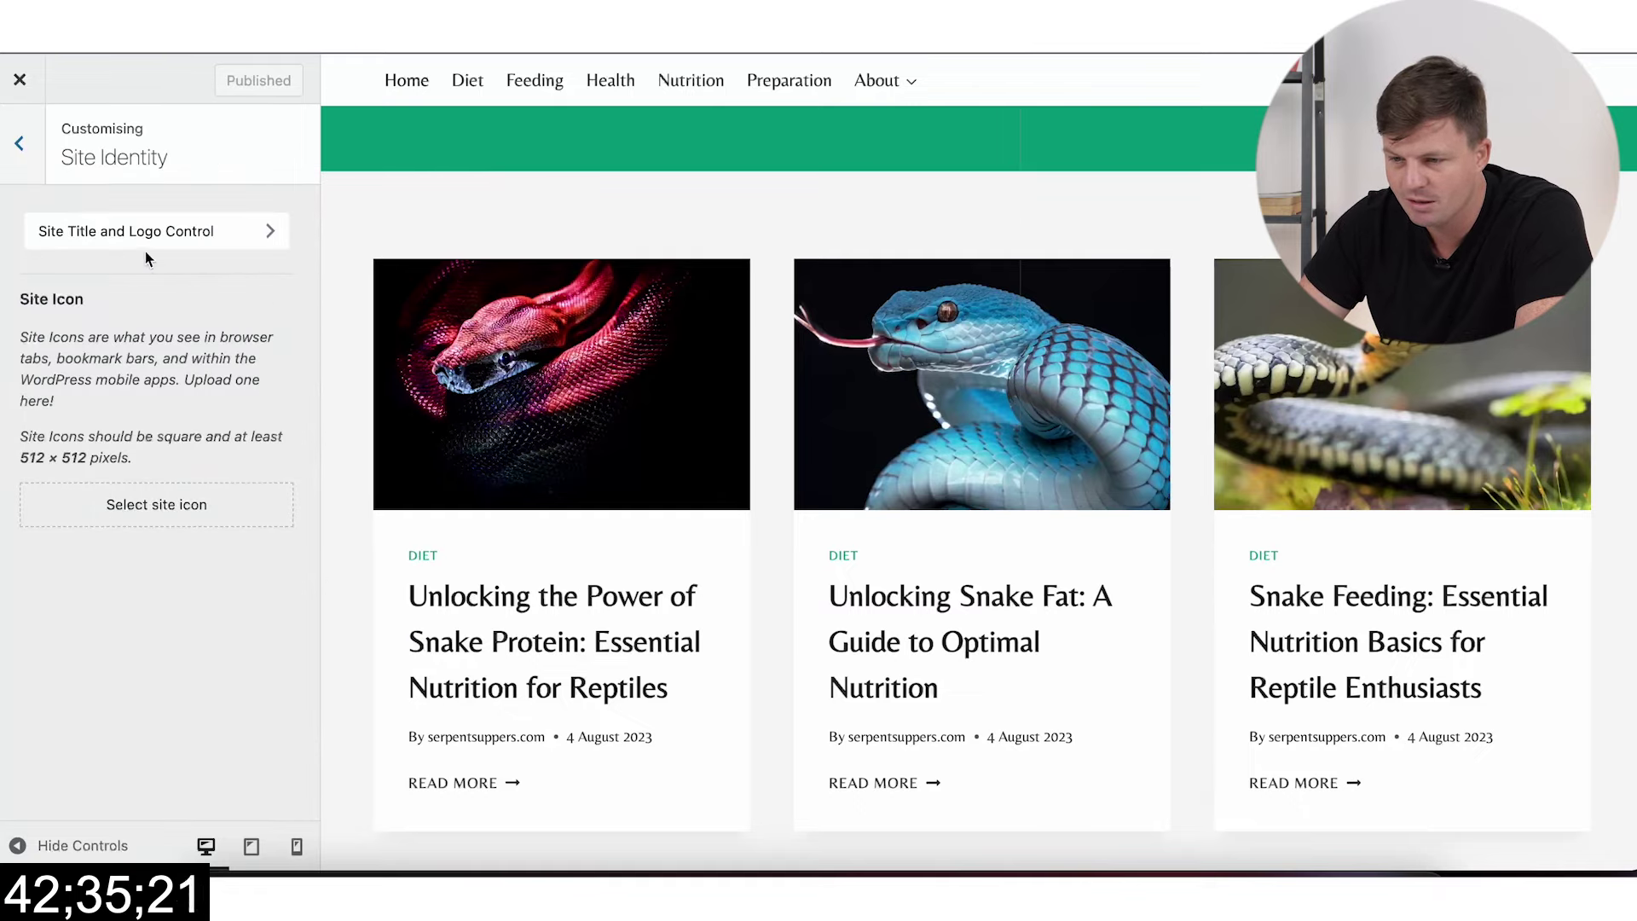
click(198, 228)
click(175, 306)
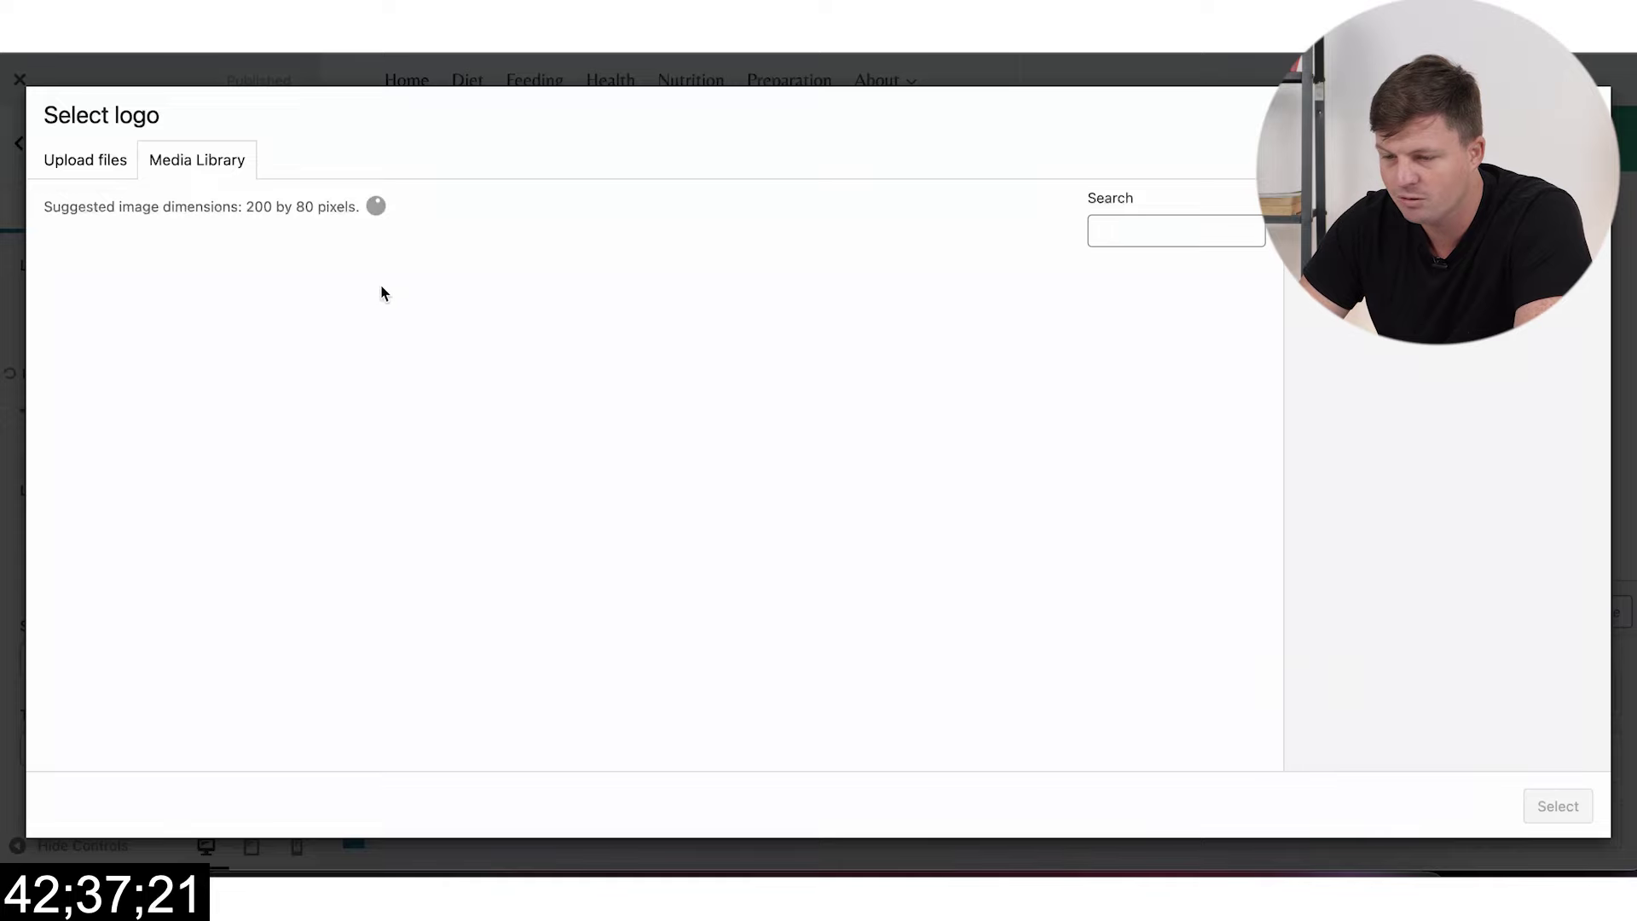
click(228, 870)
drag(703, 290, 587, 354)
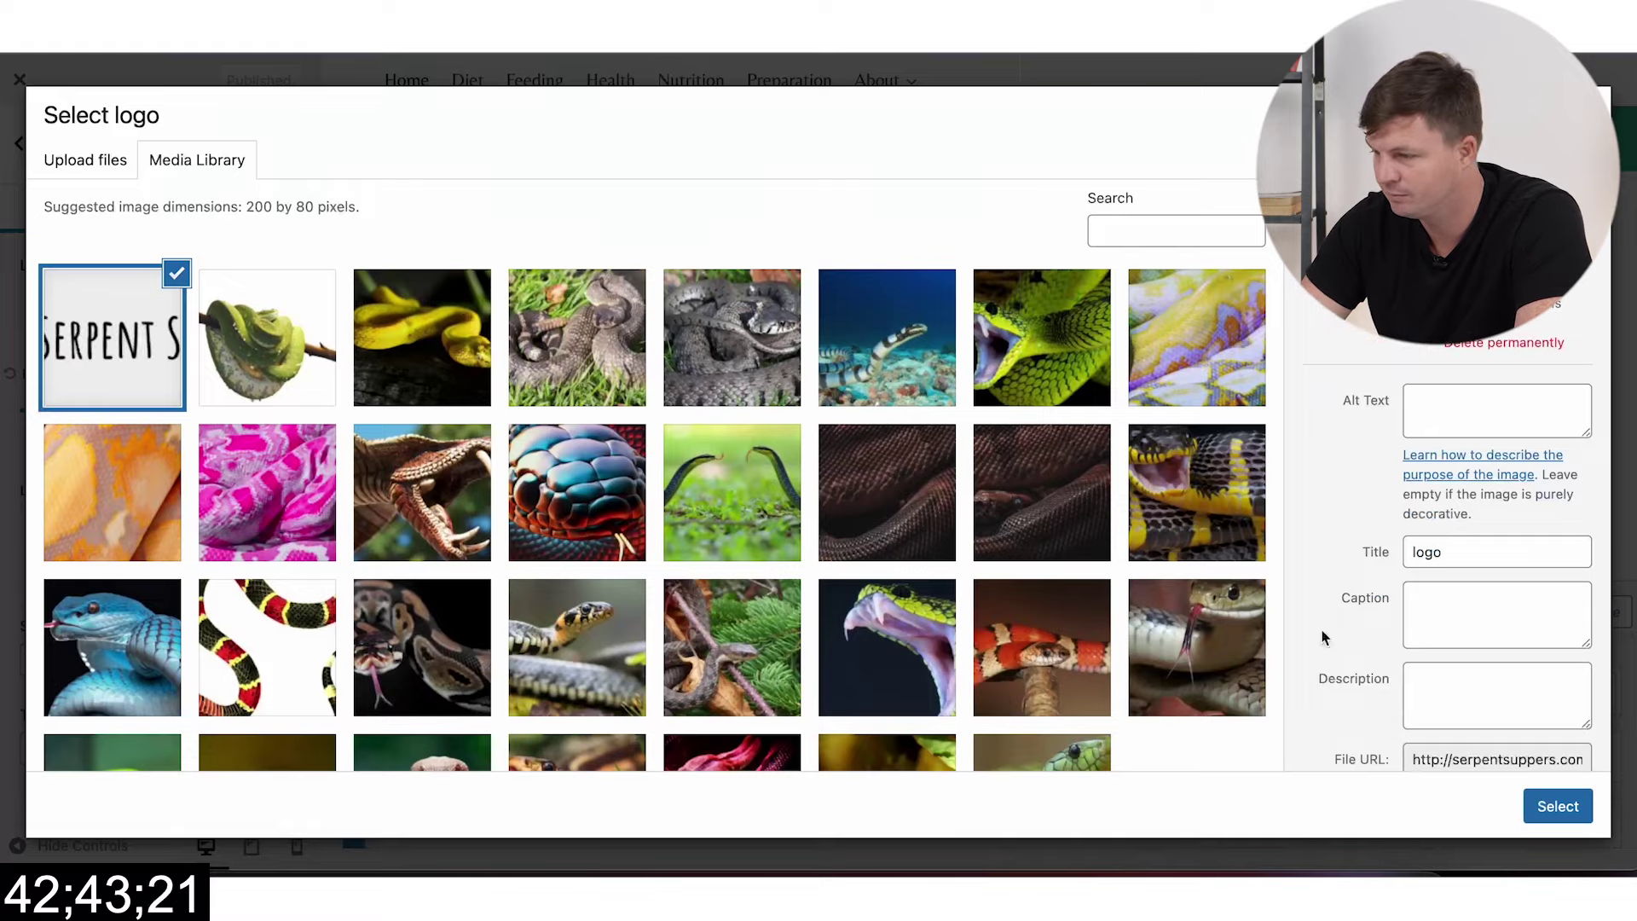
click(1557, 812)
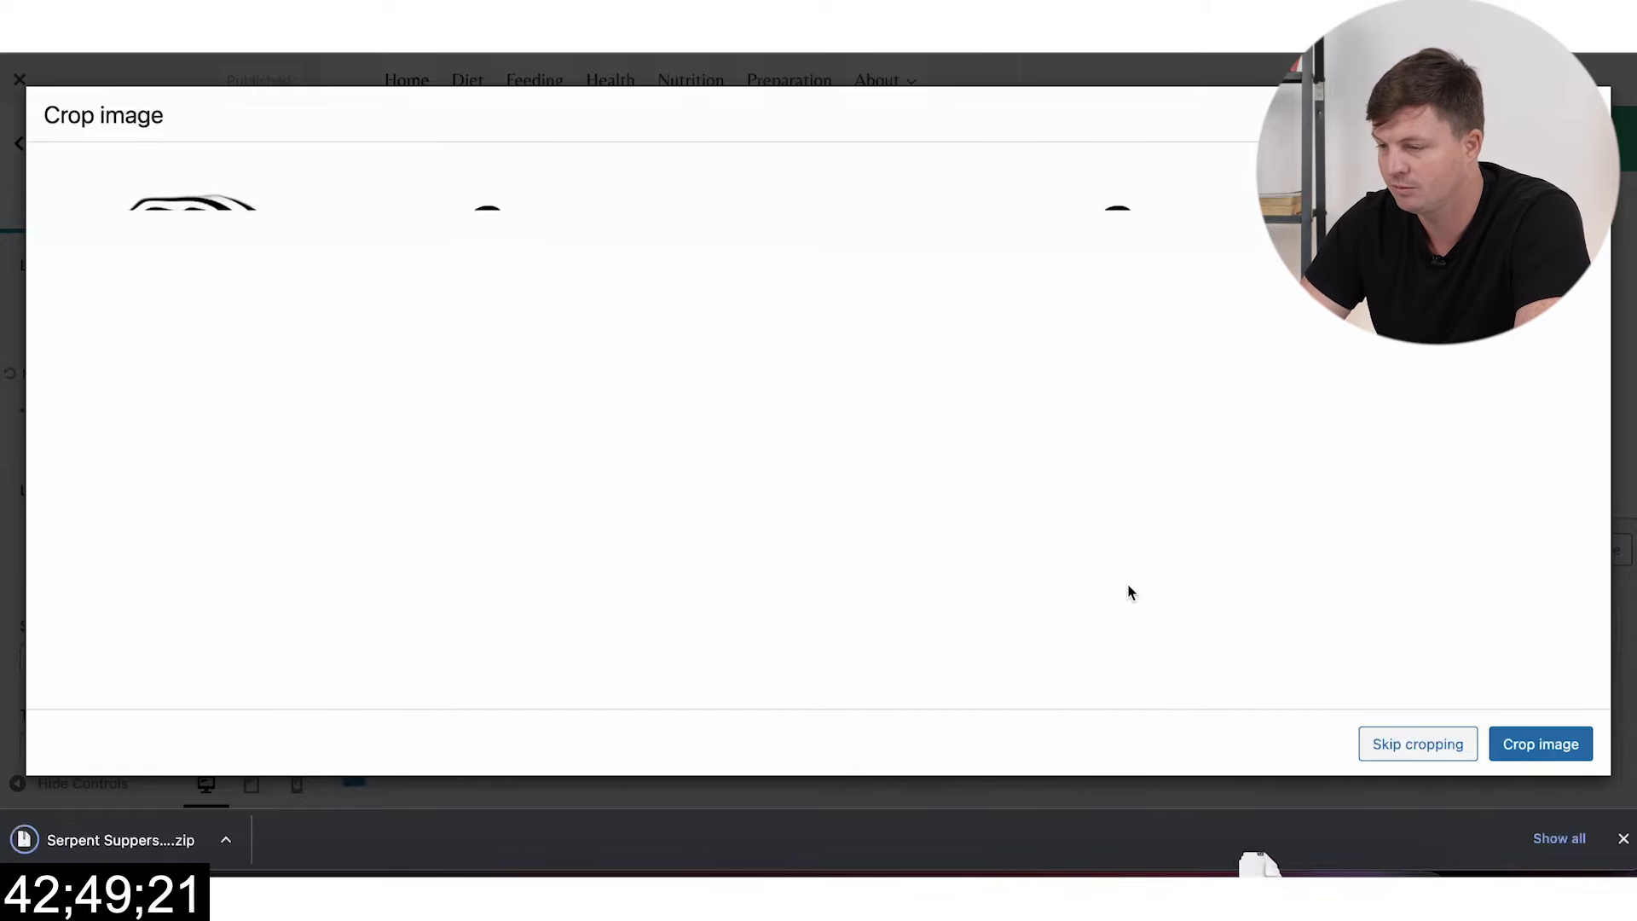
click(1419, 747)
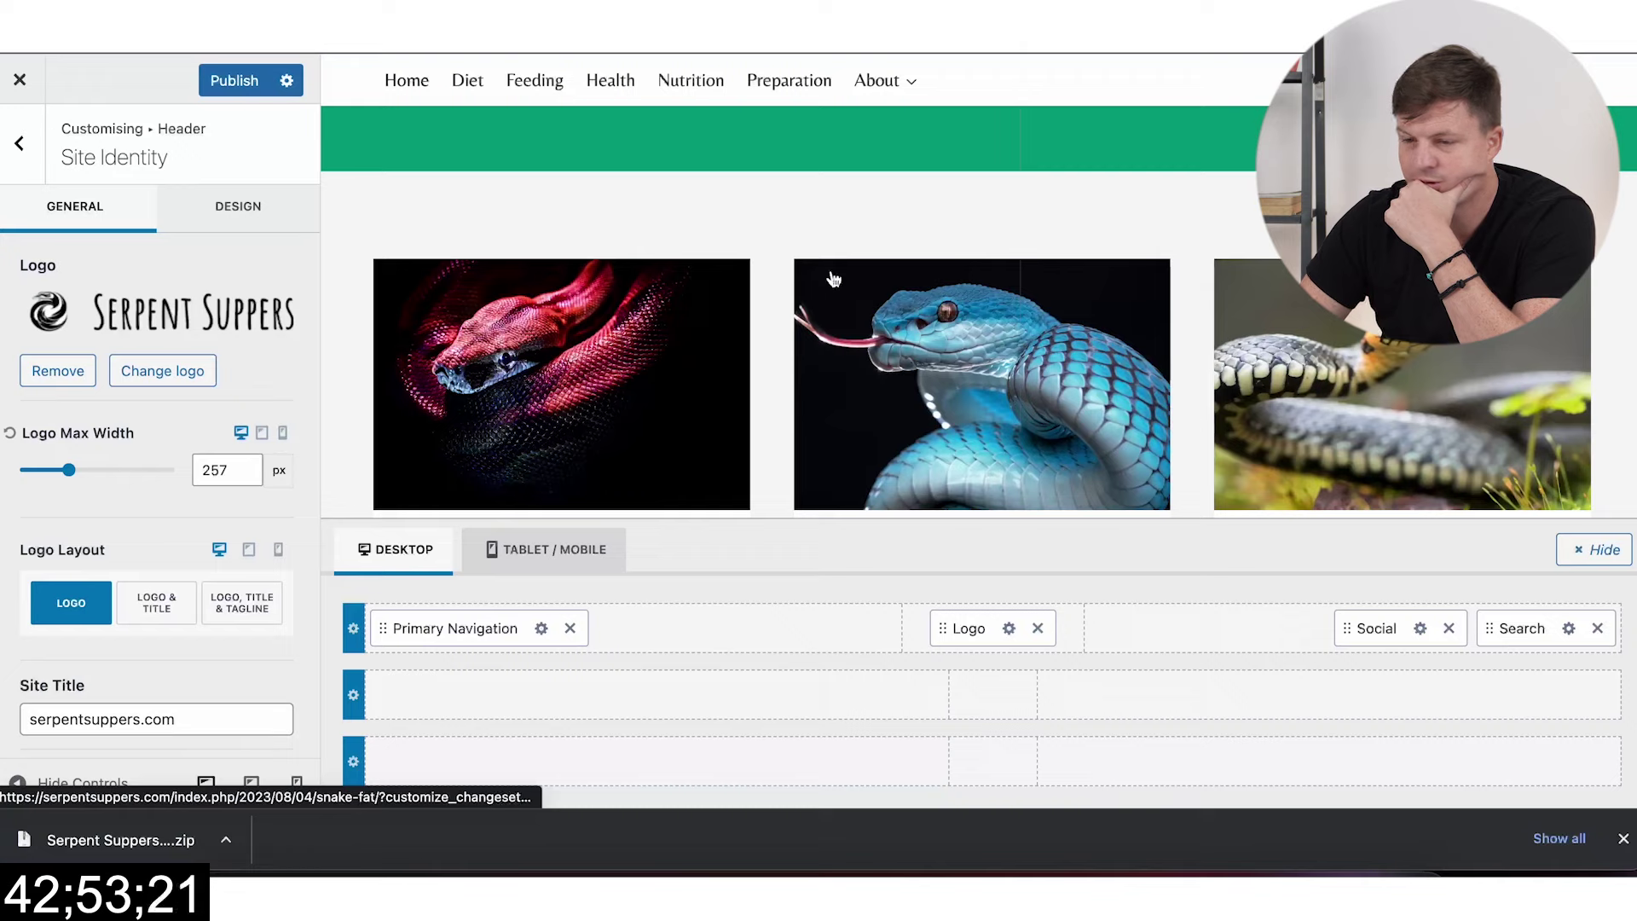
Step: Review the logo's design and general settings in the Customizer
scroll(161, 549, down, 2)
scroll(166, 597, up, 2)
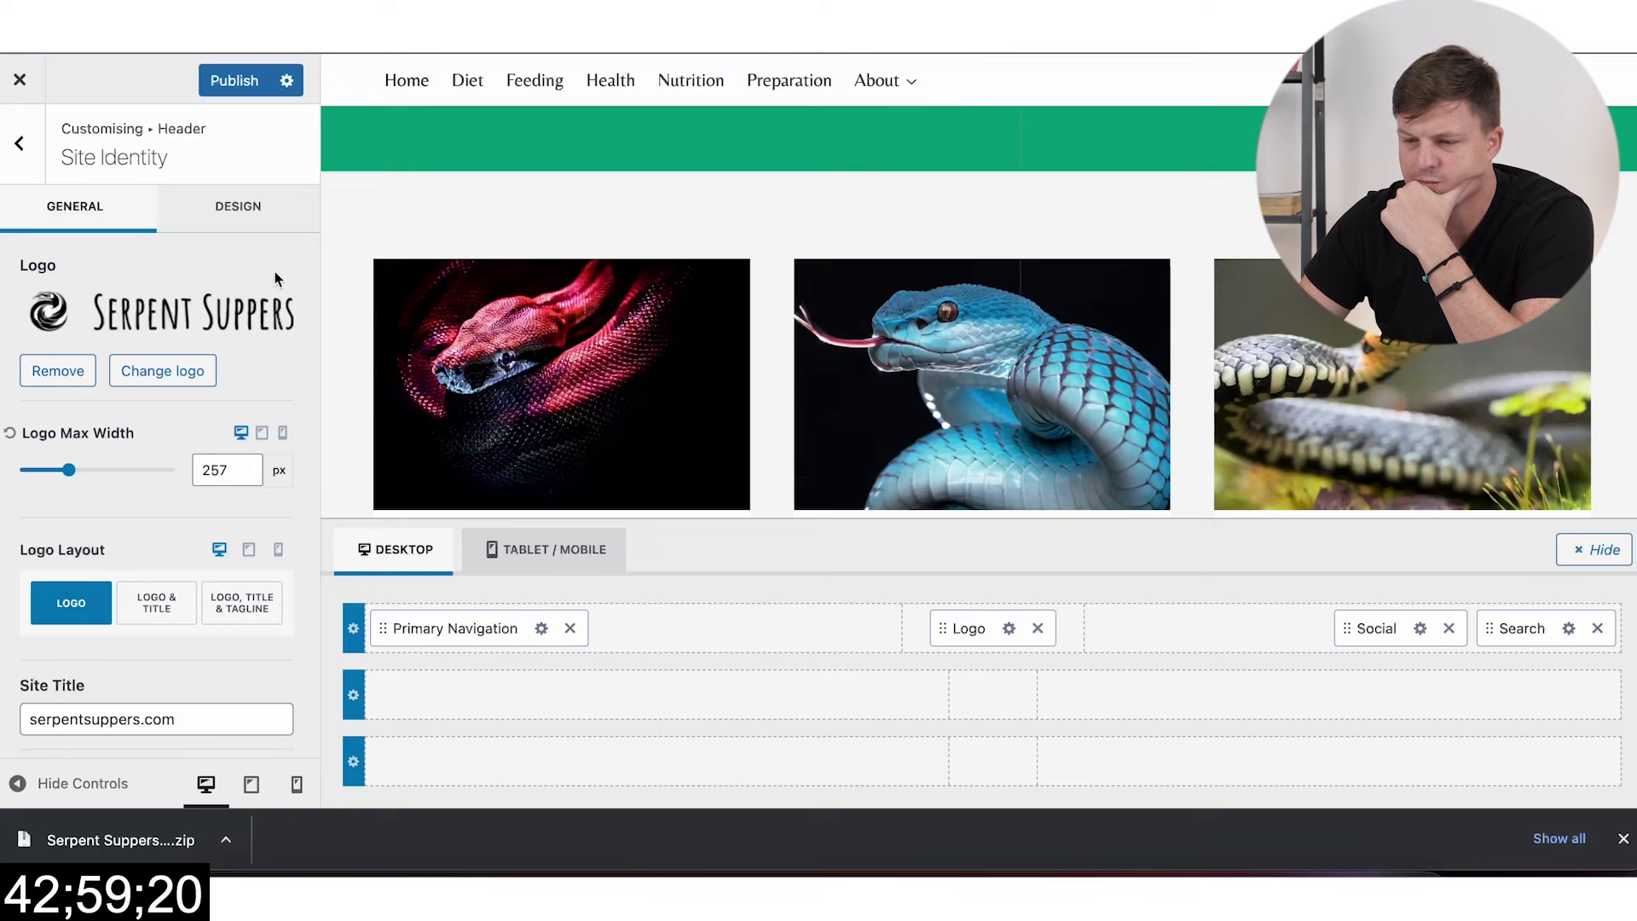
click(221, 225)
click(38, 227)
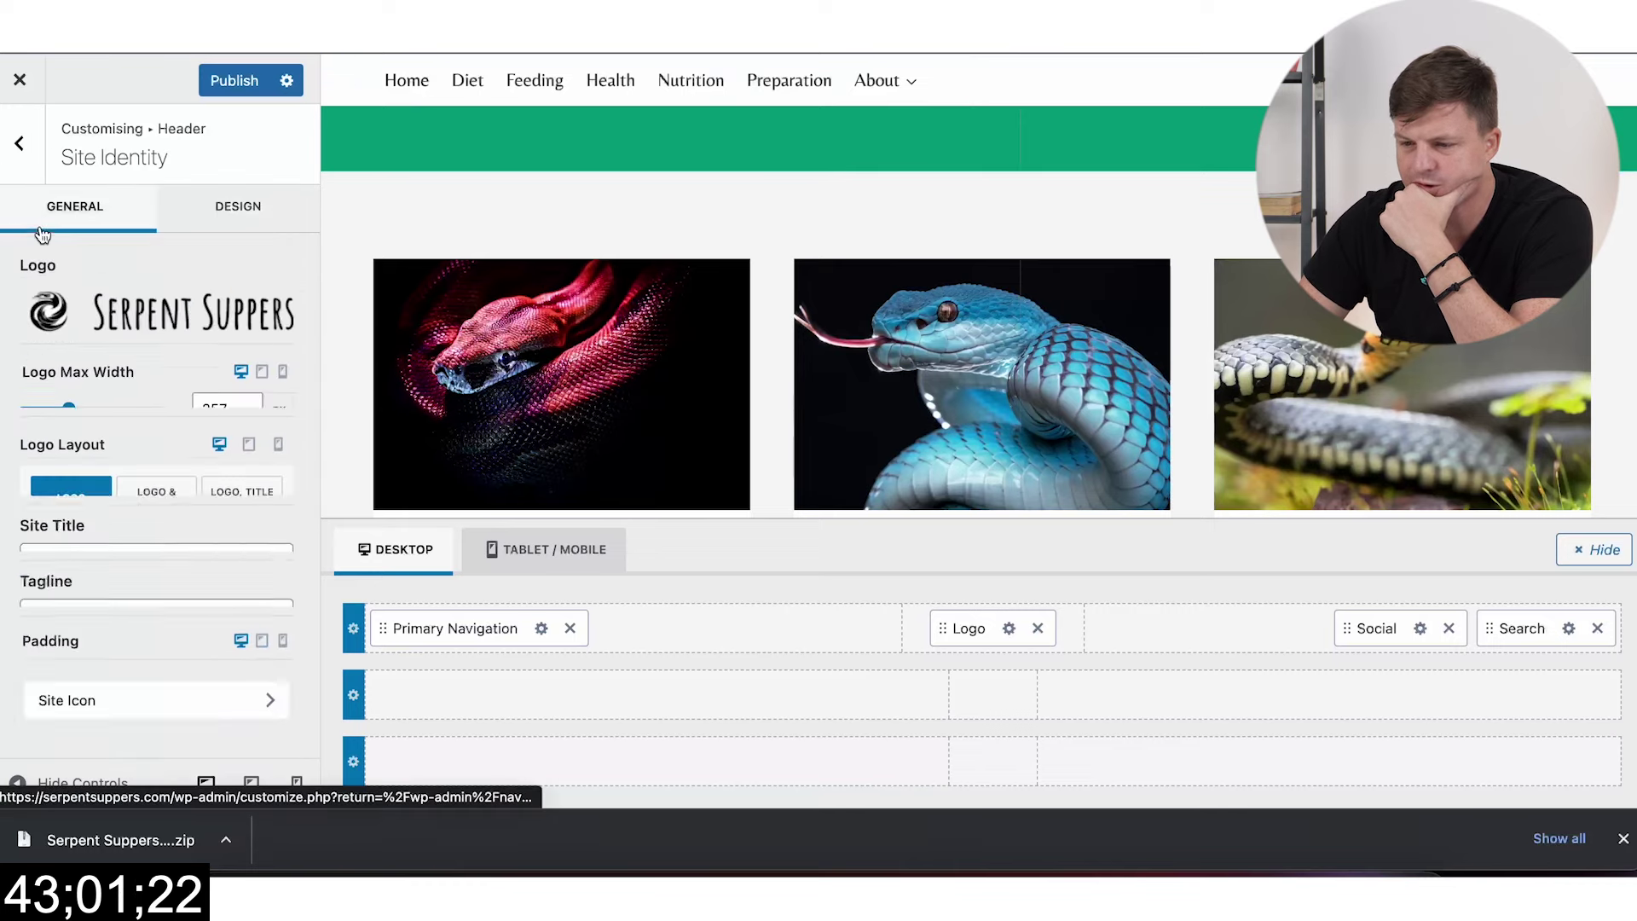
scroll(208, 489, down, 1)
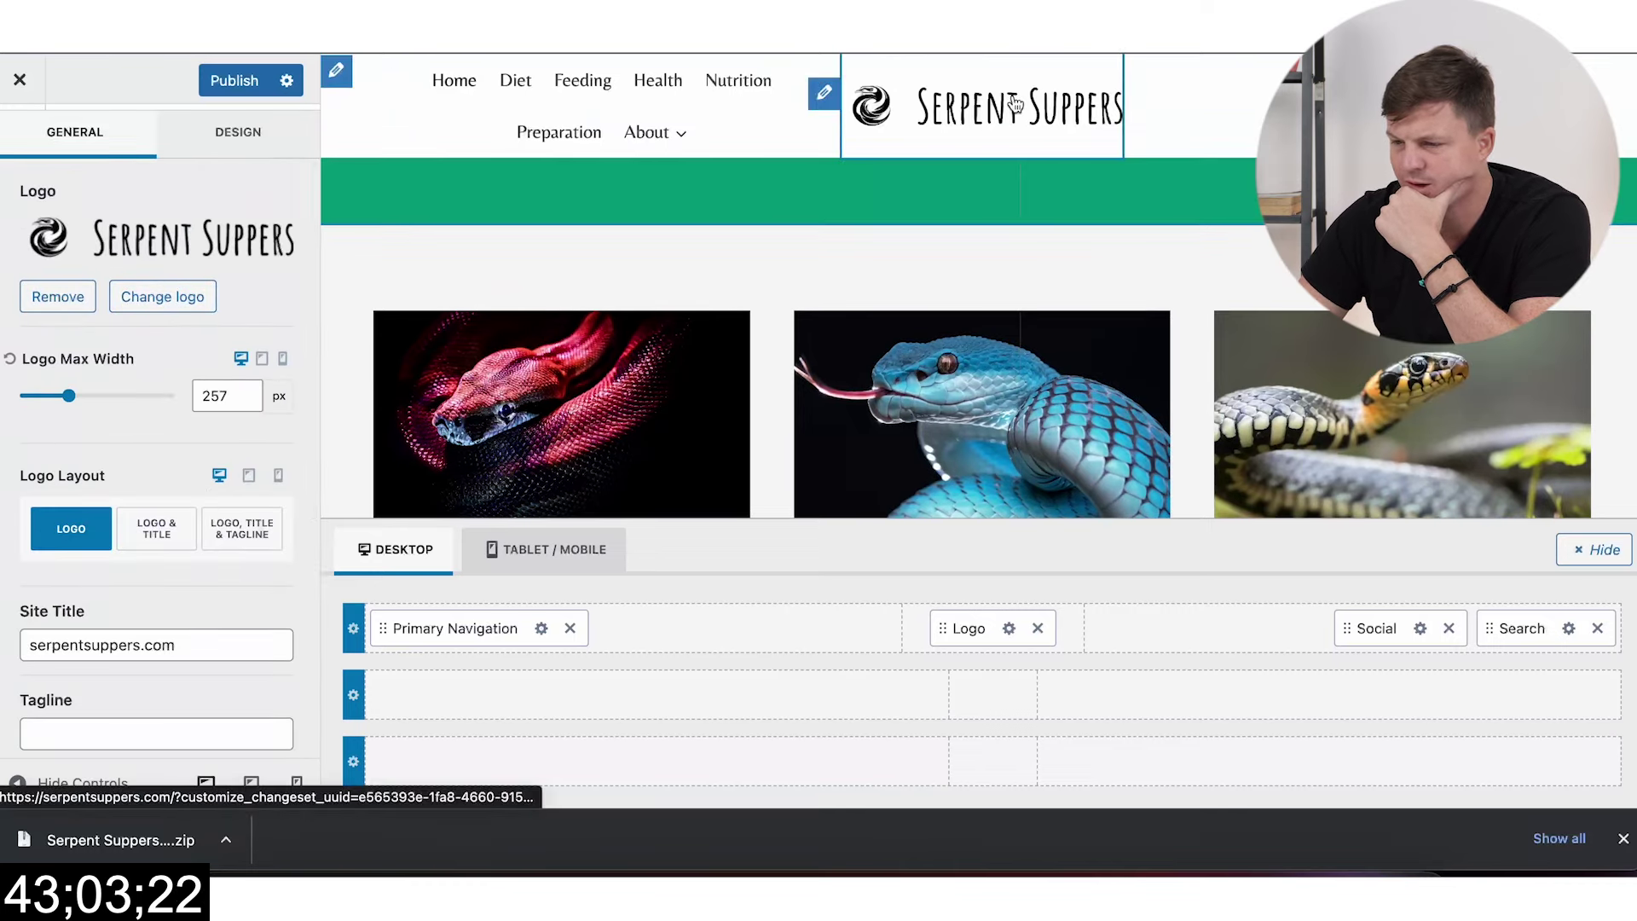
click(928, 204)
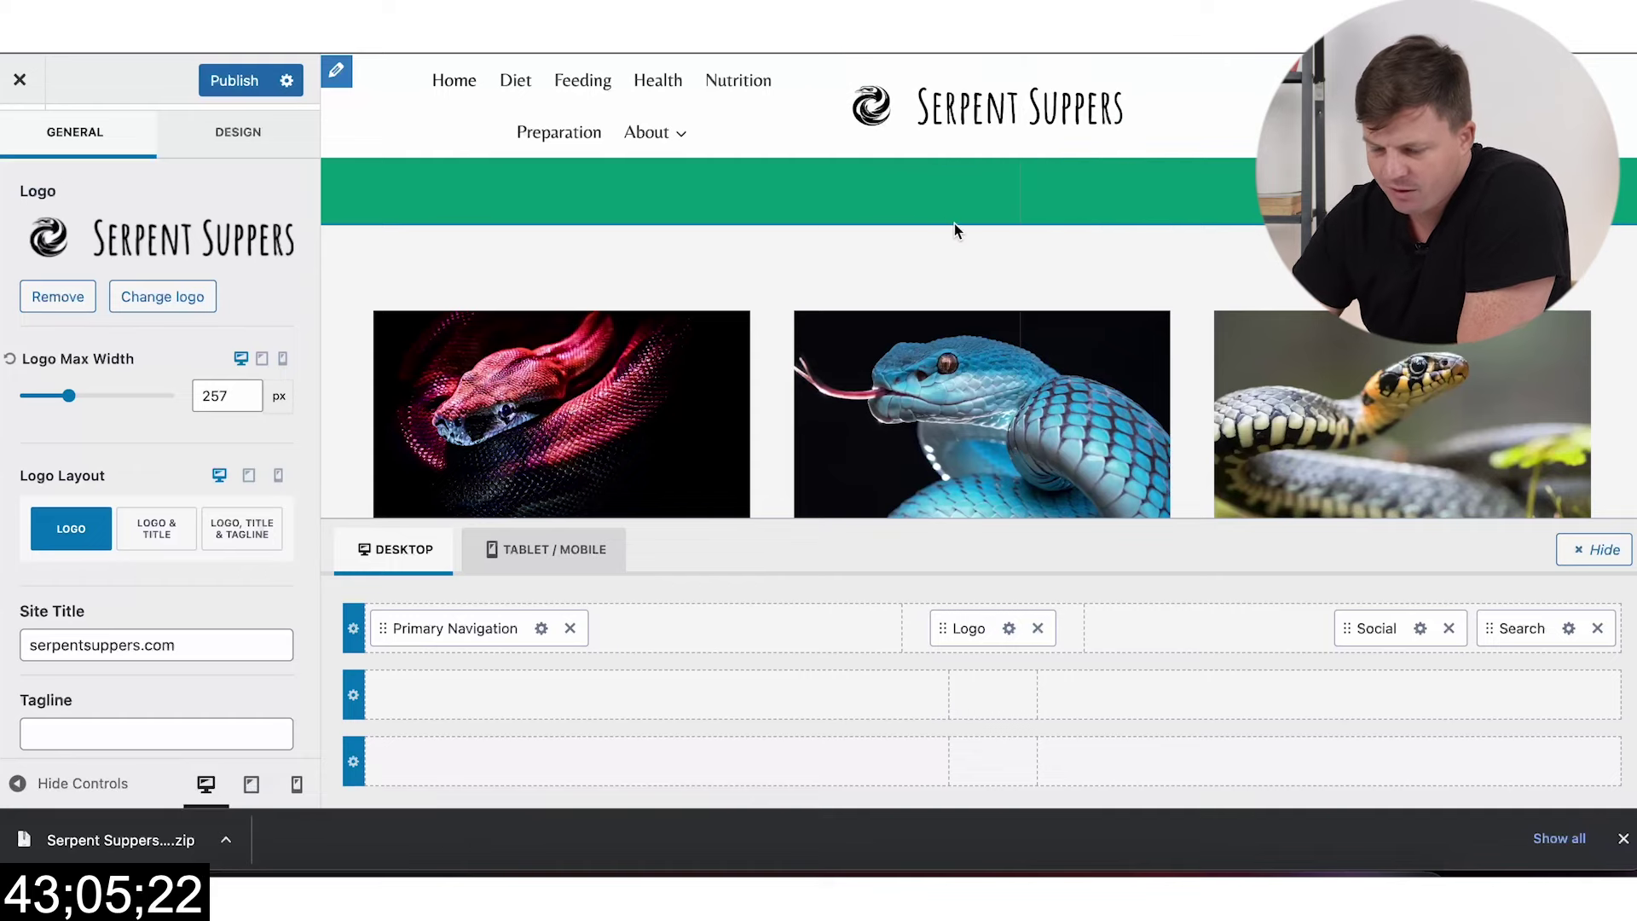
scroll(954, 223, down, 1)
scroll(954, 227, up, 1)
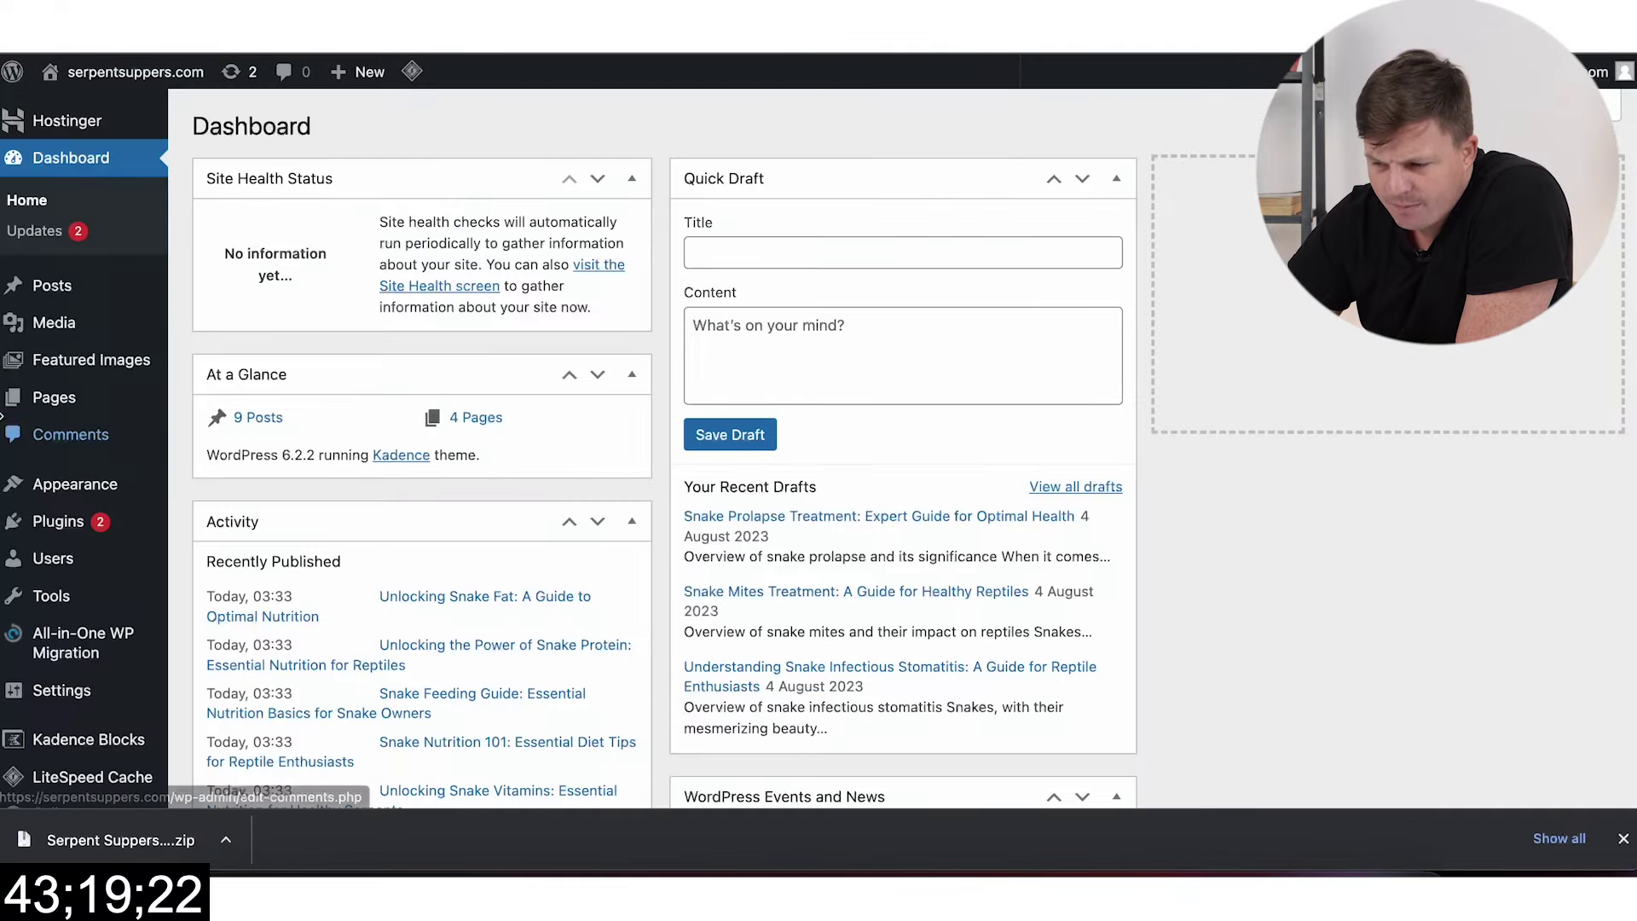
Step: In the header builder, place the Logo in the centre of the top row
mouse_move(117, 495)
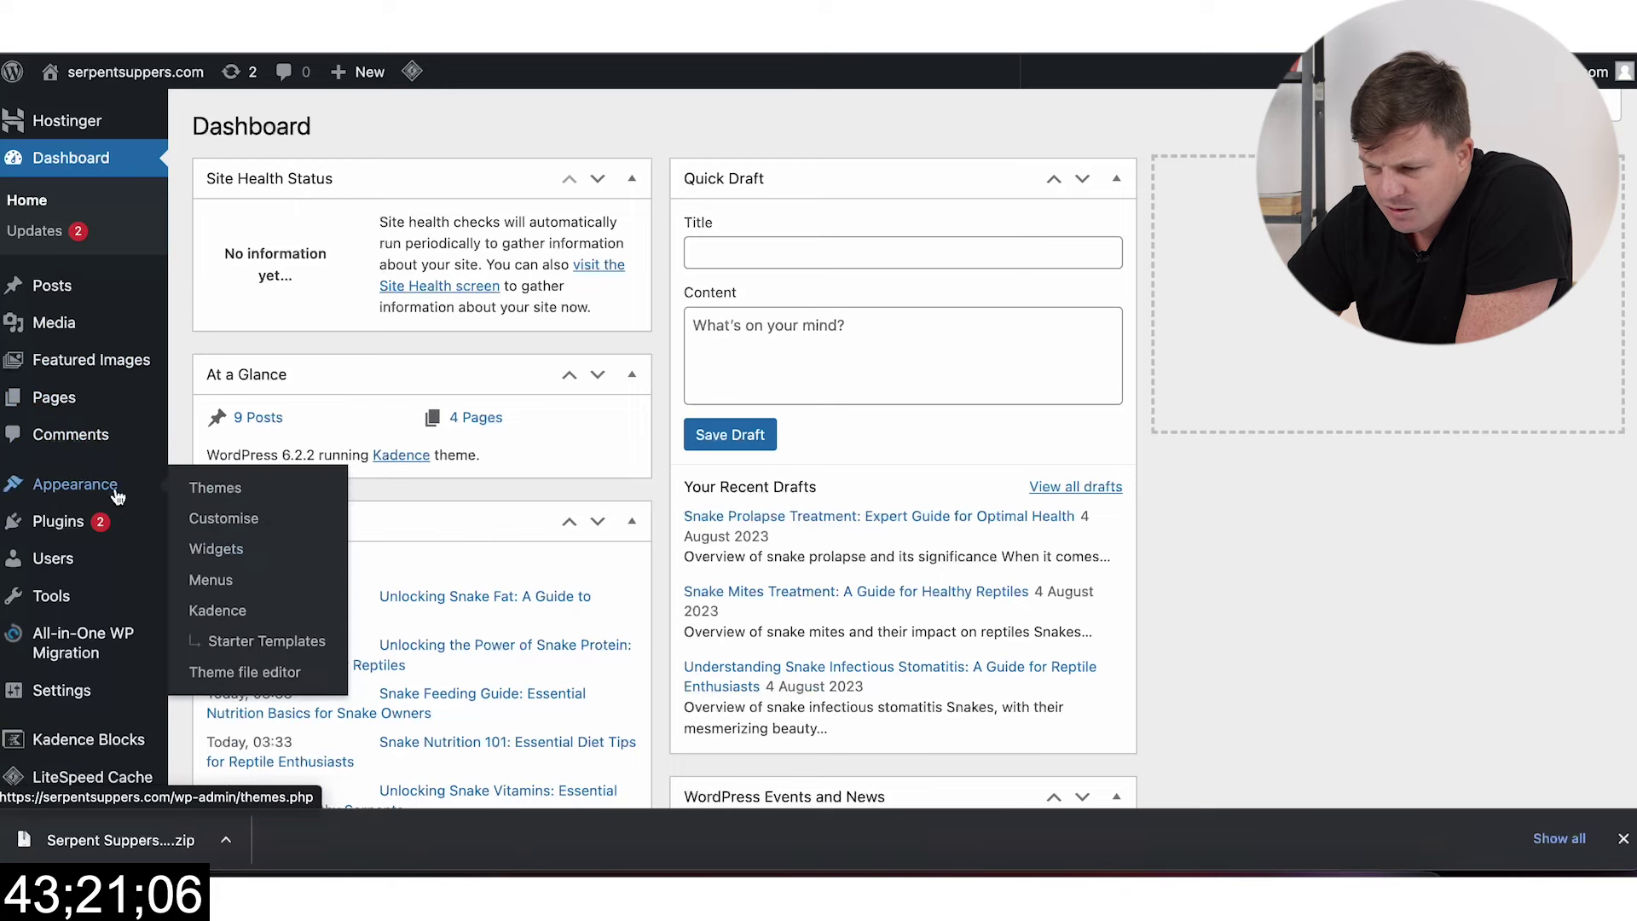
right_click(211, 584)
click(223, 518)
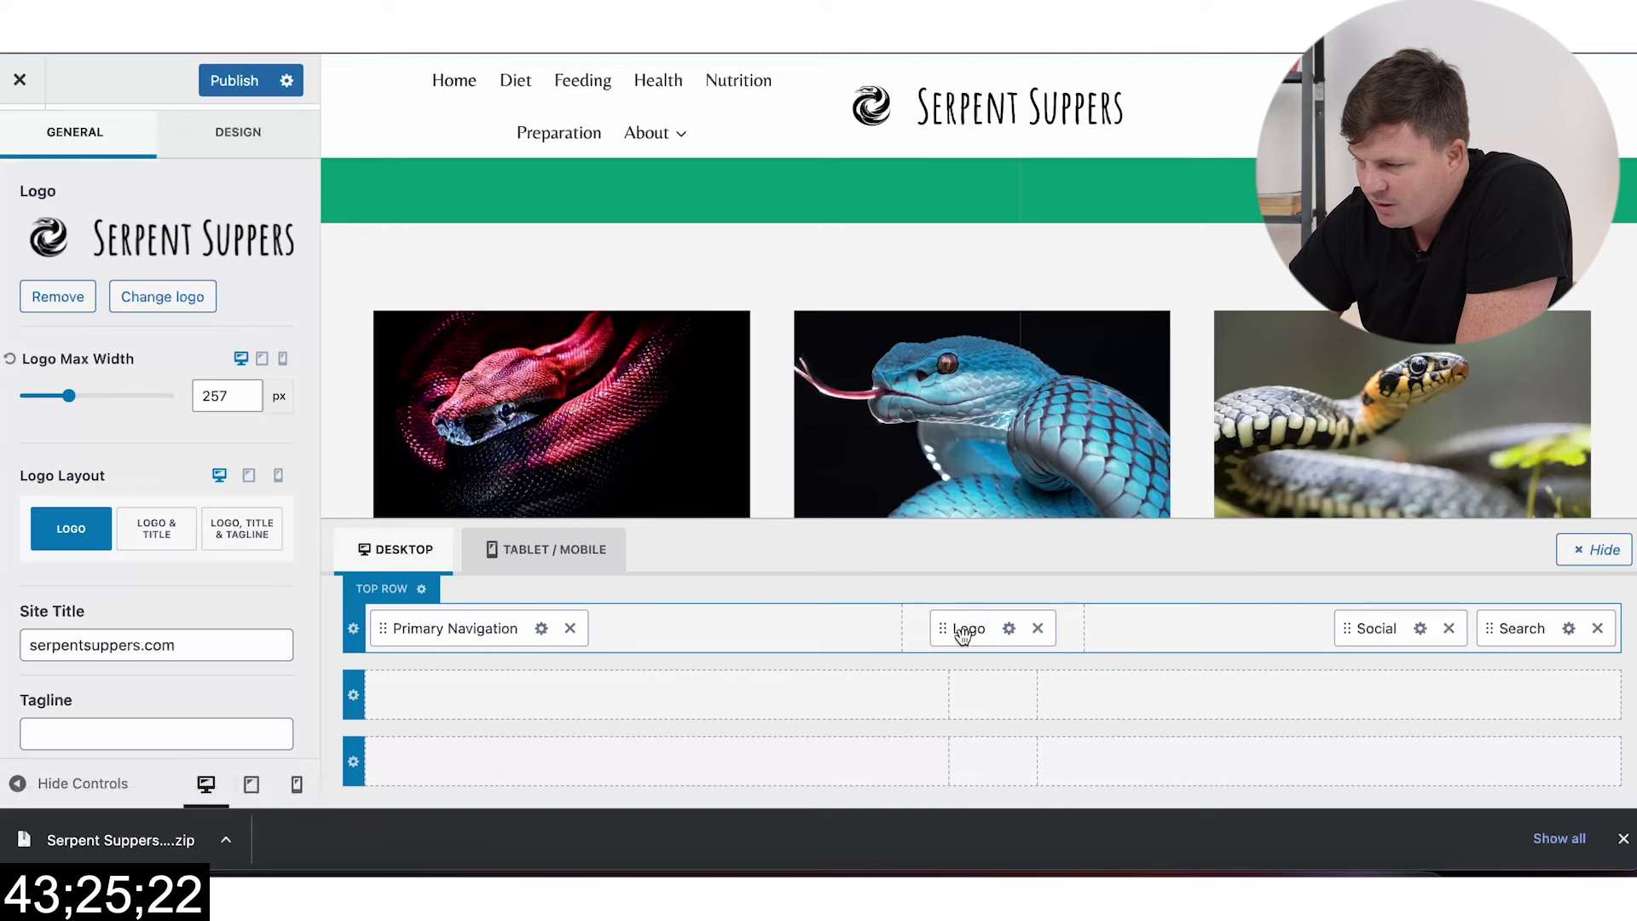
drag(960, 630, 963, 687)
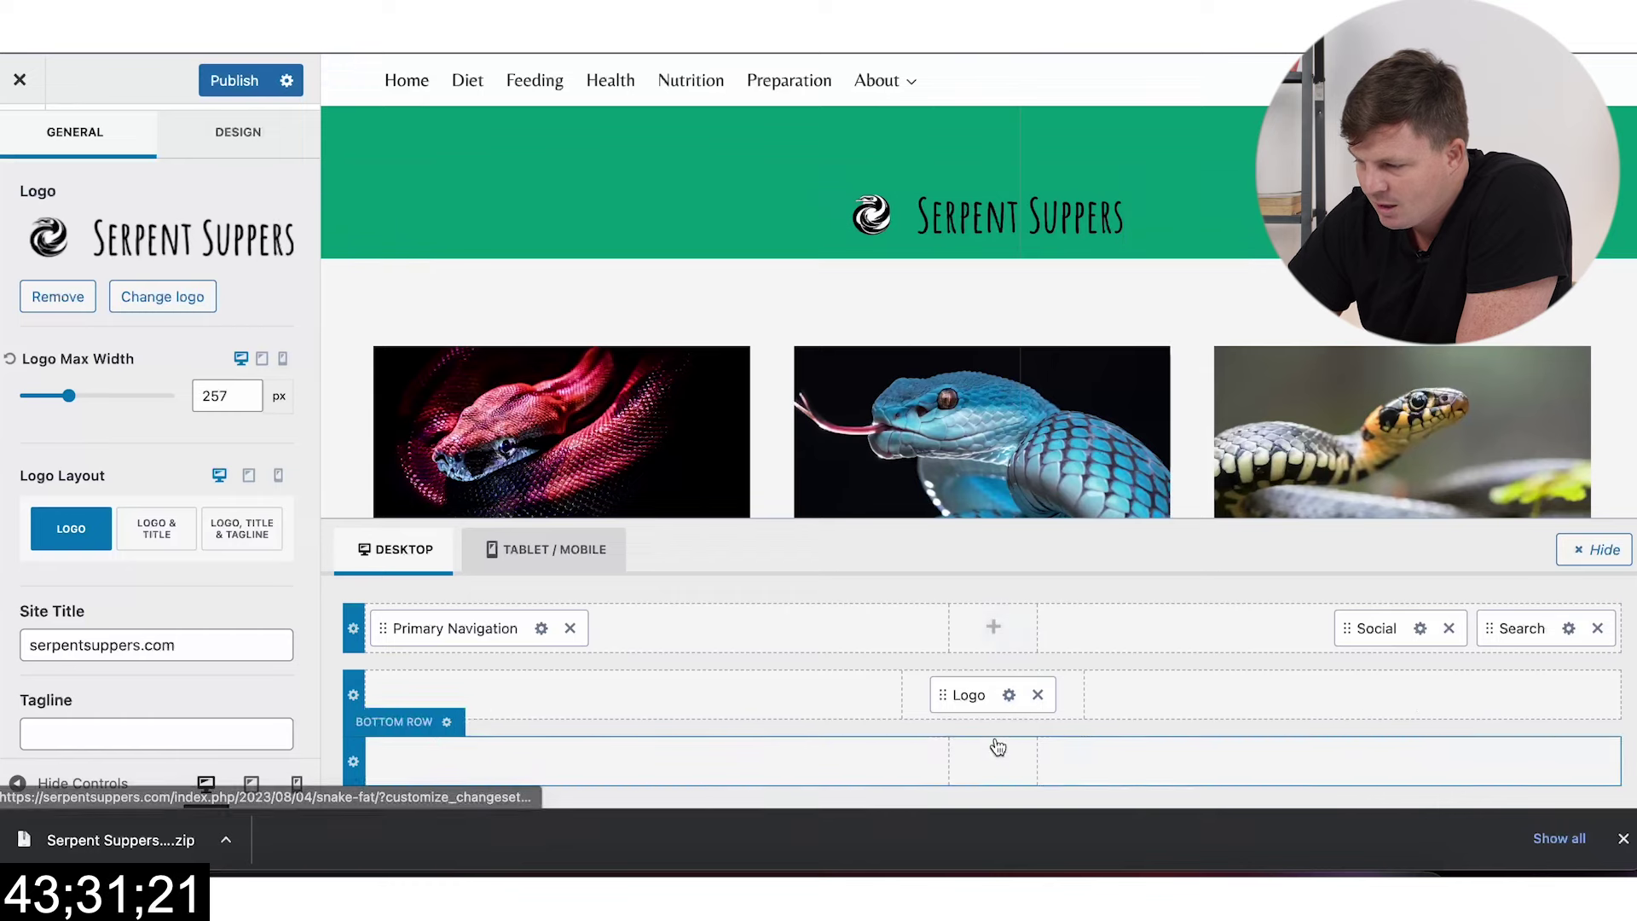
drag(993, 697, 983, 641)
drag(431, 628, 983, 689)
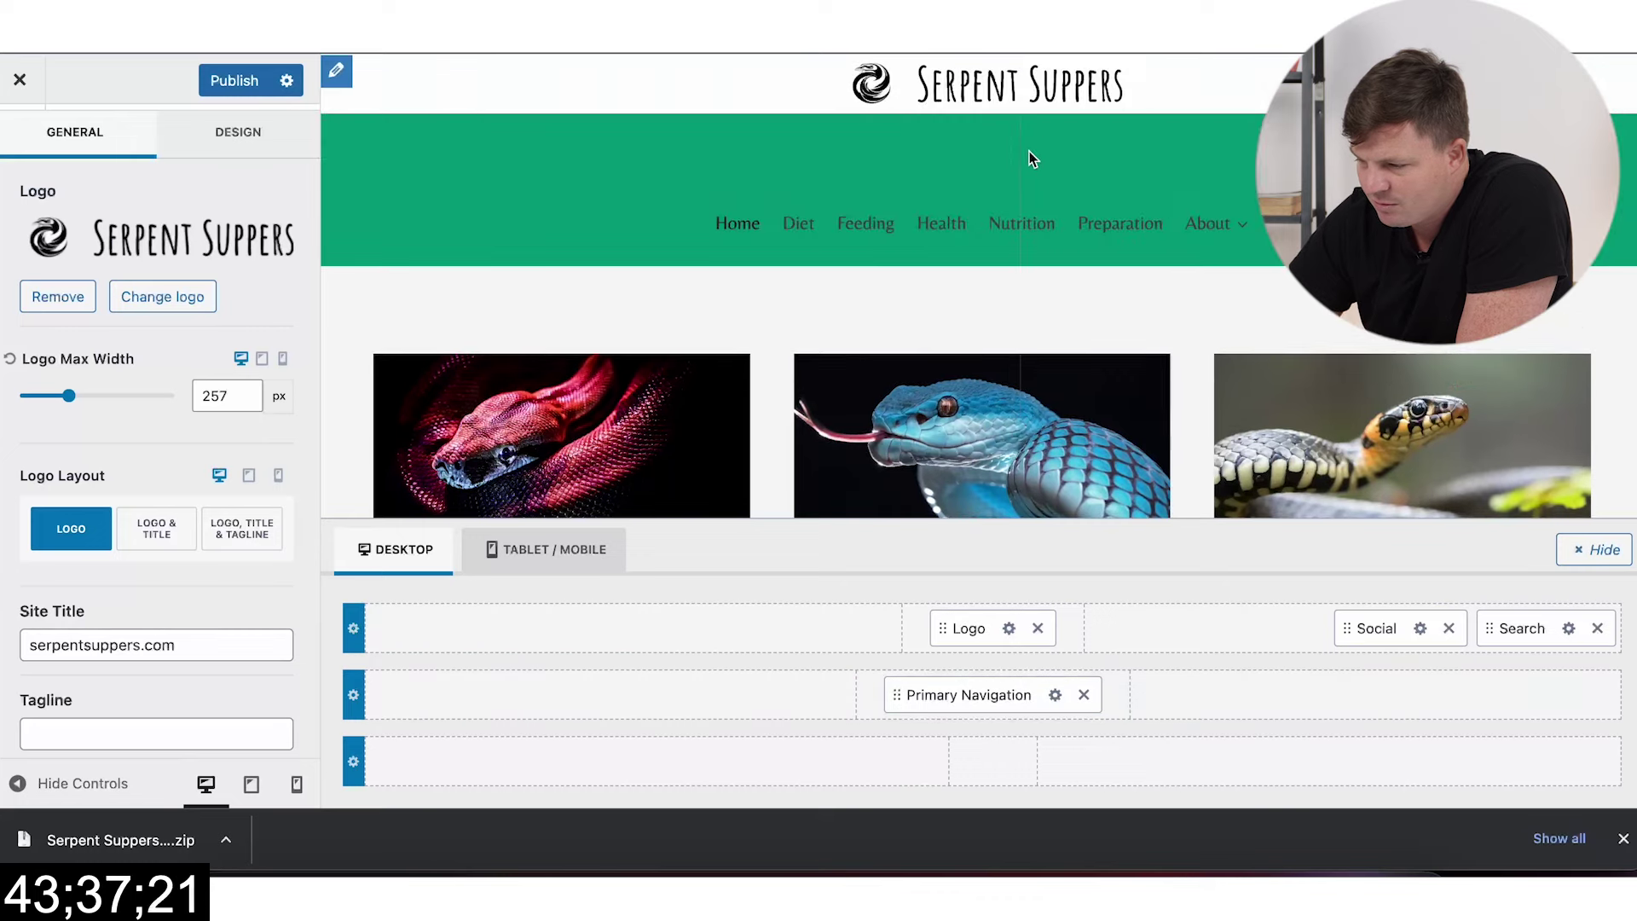
Step: Move Primary Navigation to the top row, left of the logo
drag(986, 691, 990, 759)
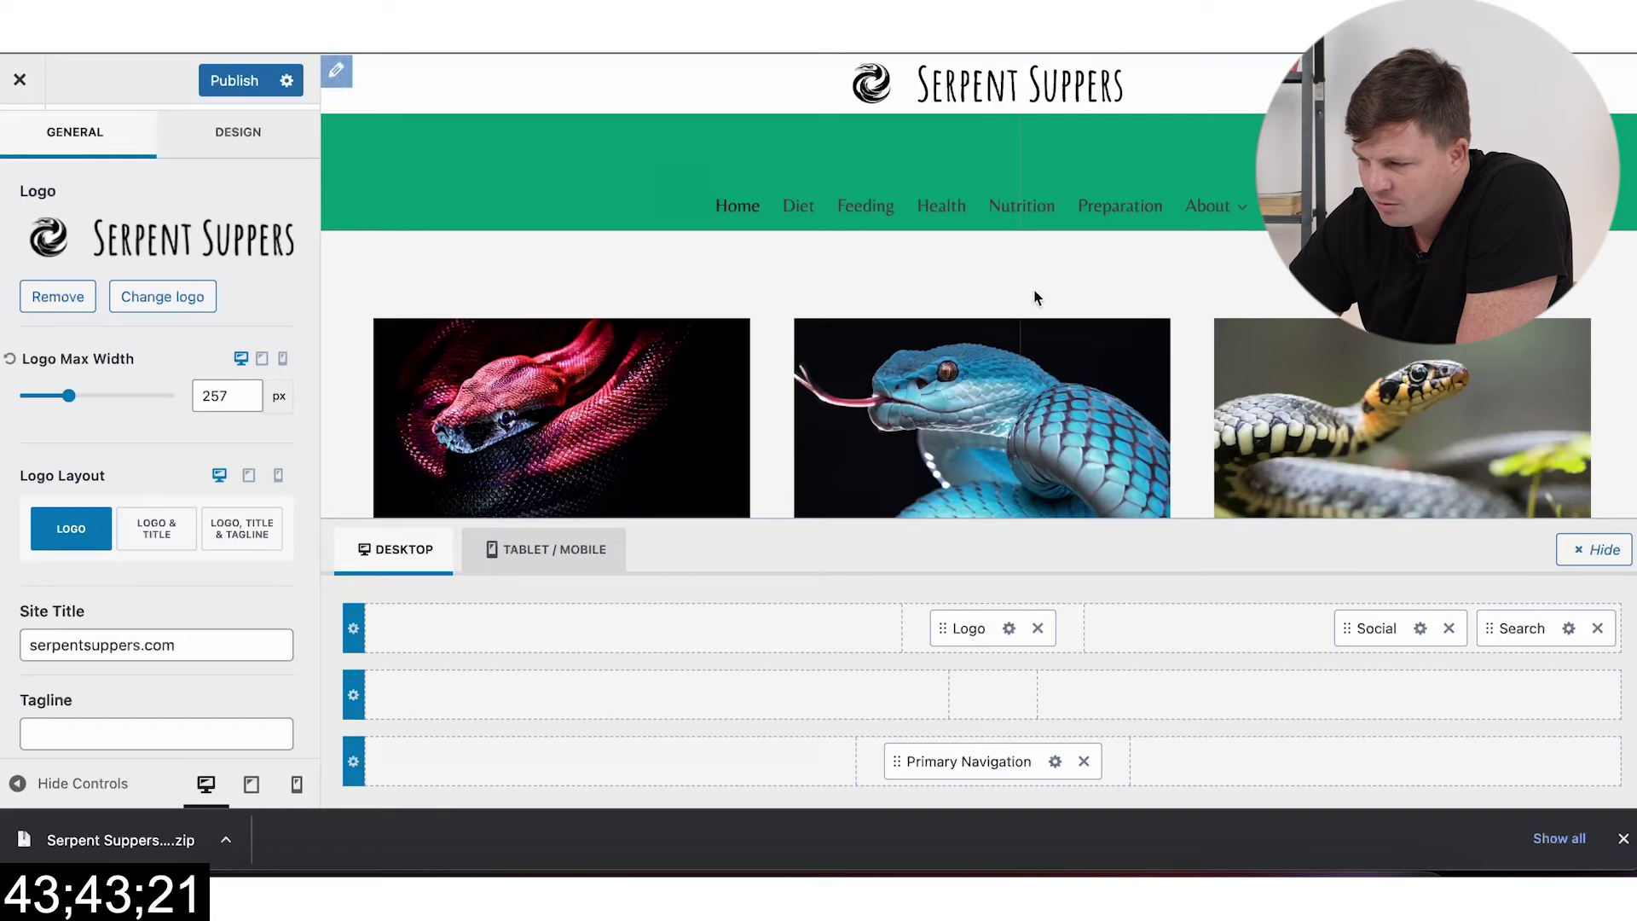
drag(1009, 765, 1012, 713)
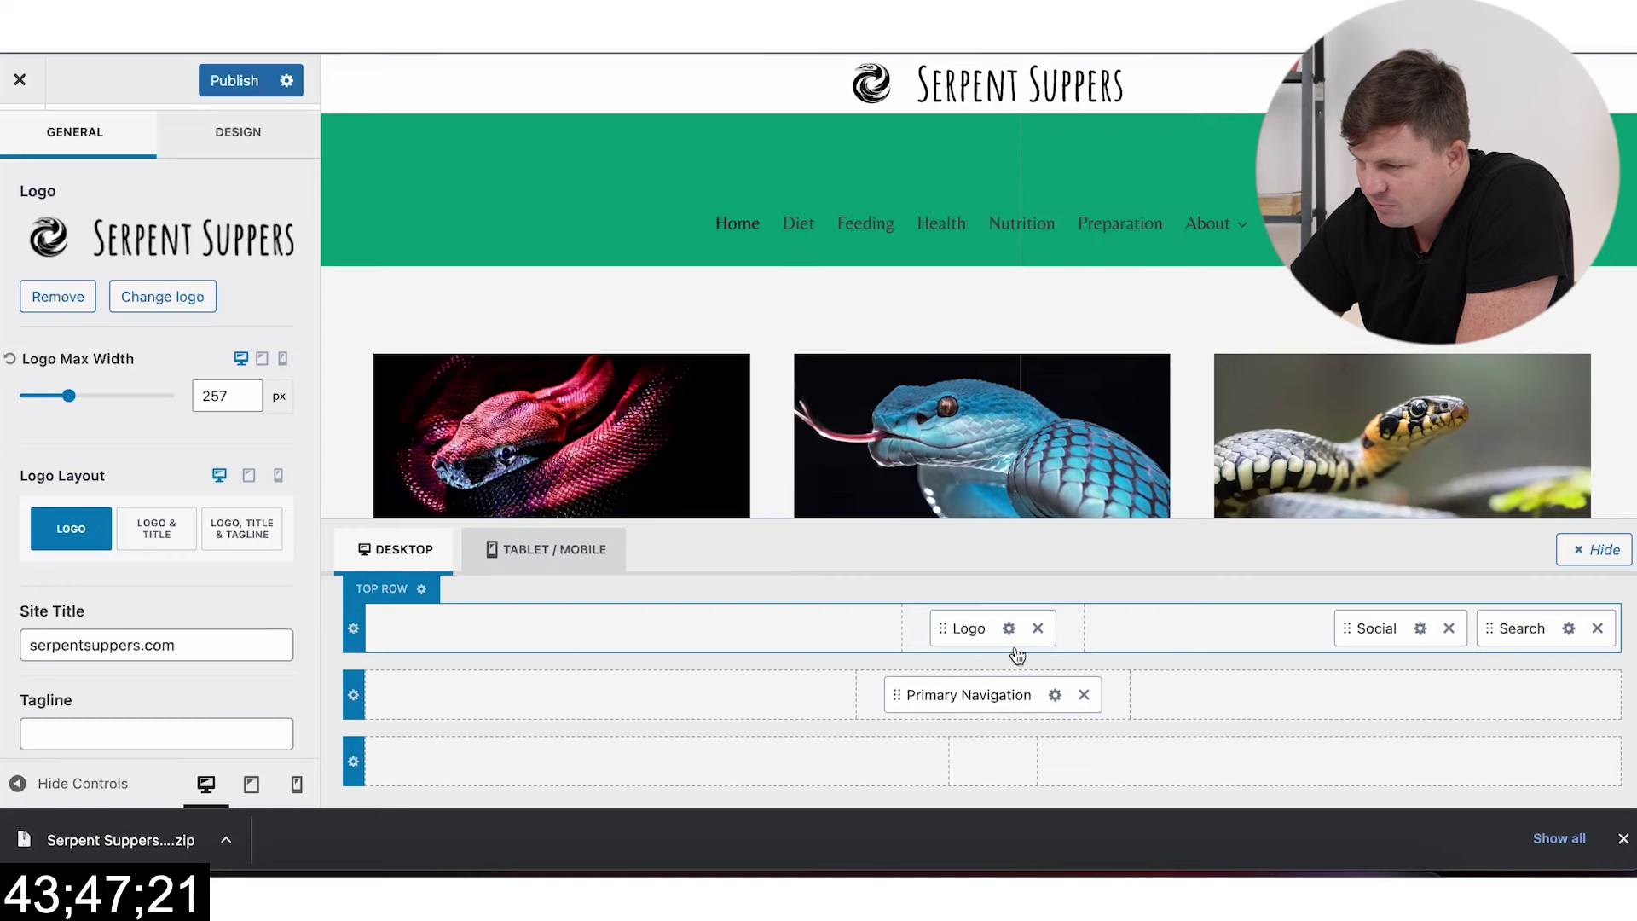
click(969, 722)
drag(970, 694, 733, 701)
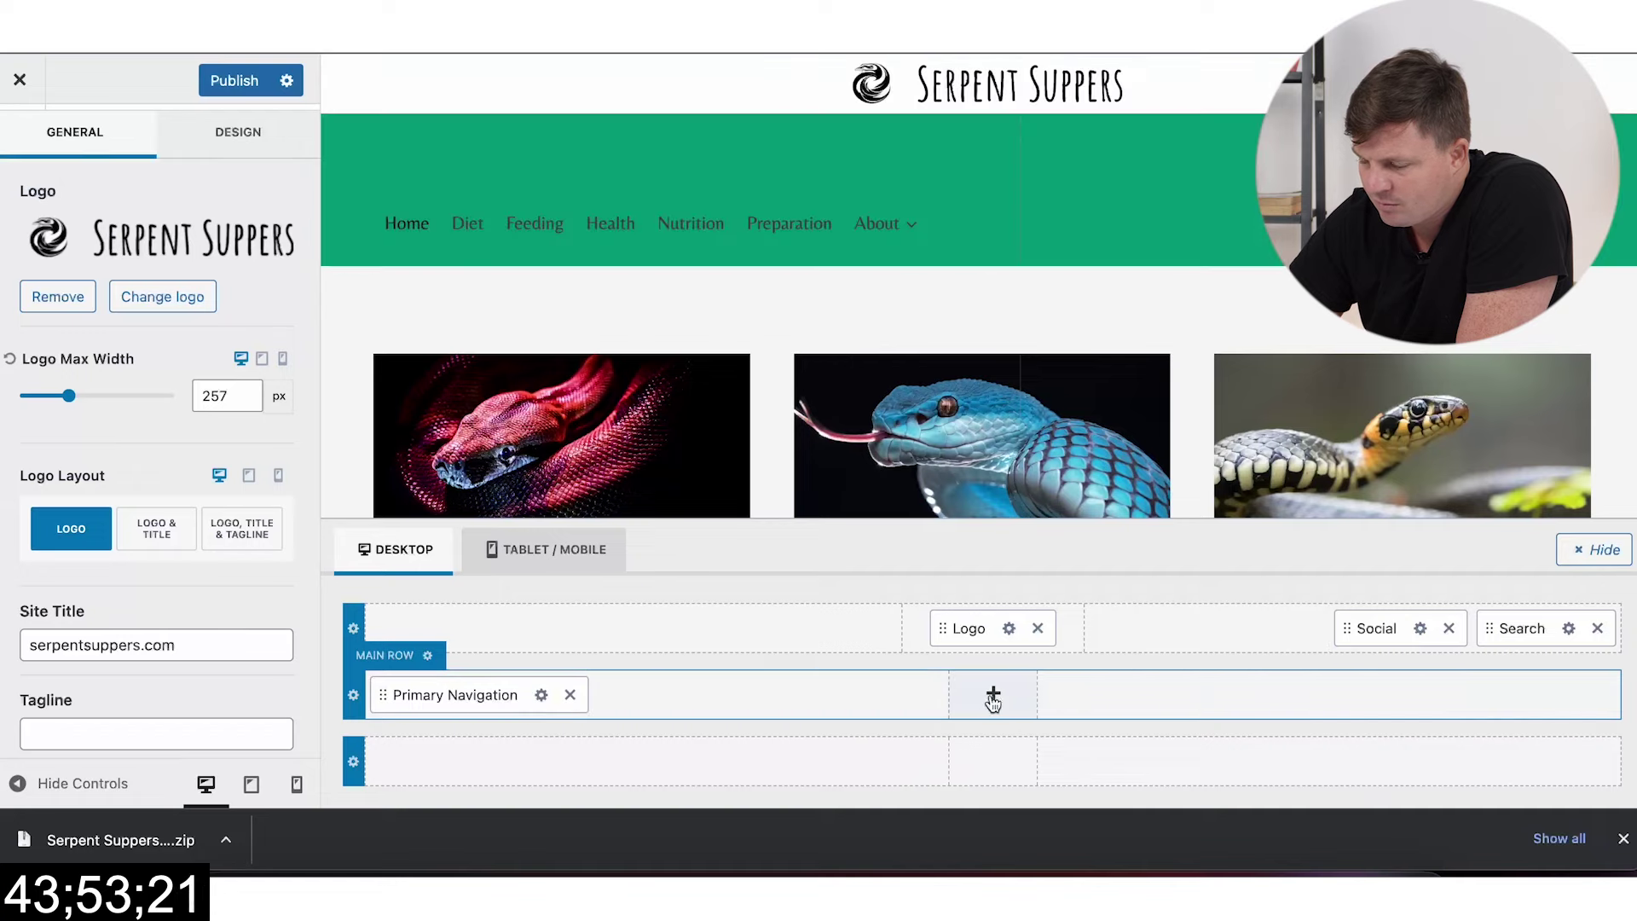
drag(522, 701, 512, 630)
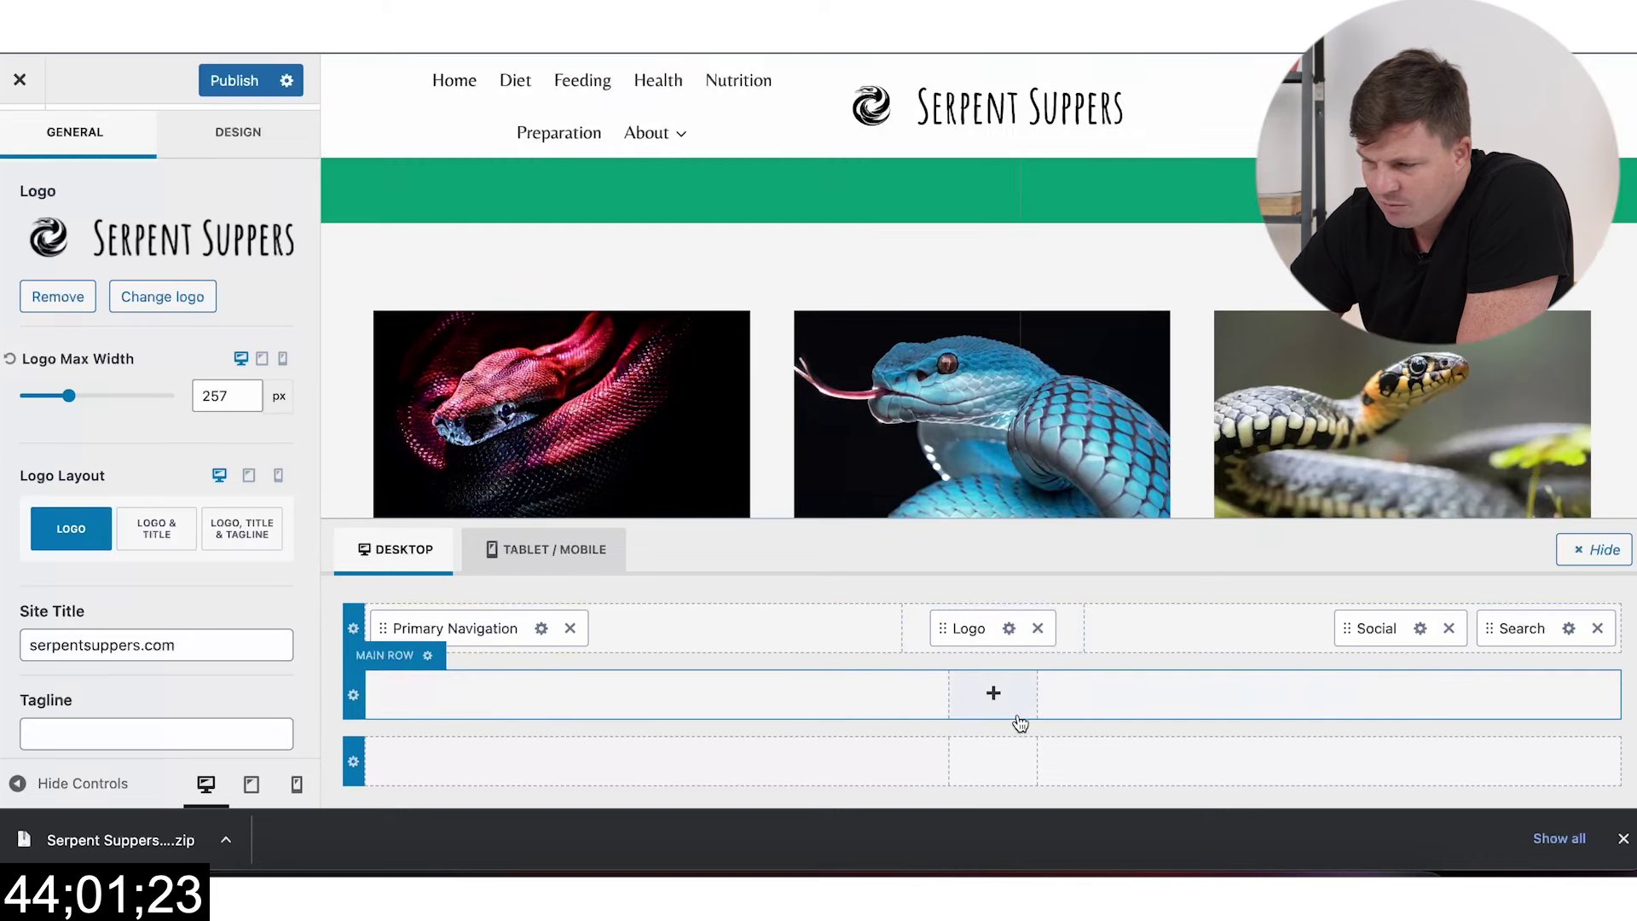
Step: Change the site title to 'Serpent Suppers' and publish the changes
scroll(1066, 387, down, 5)
scroll(1067, 387, up, 5)
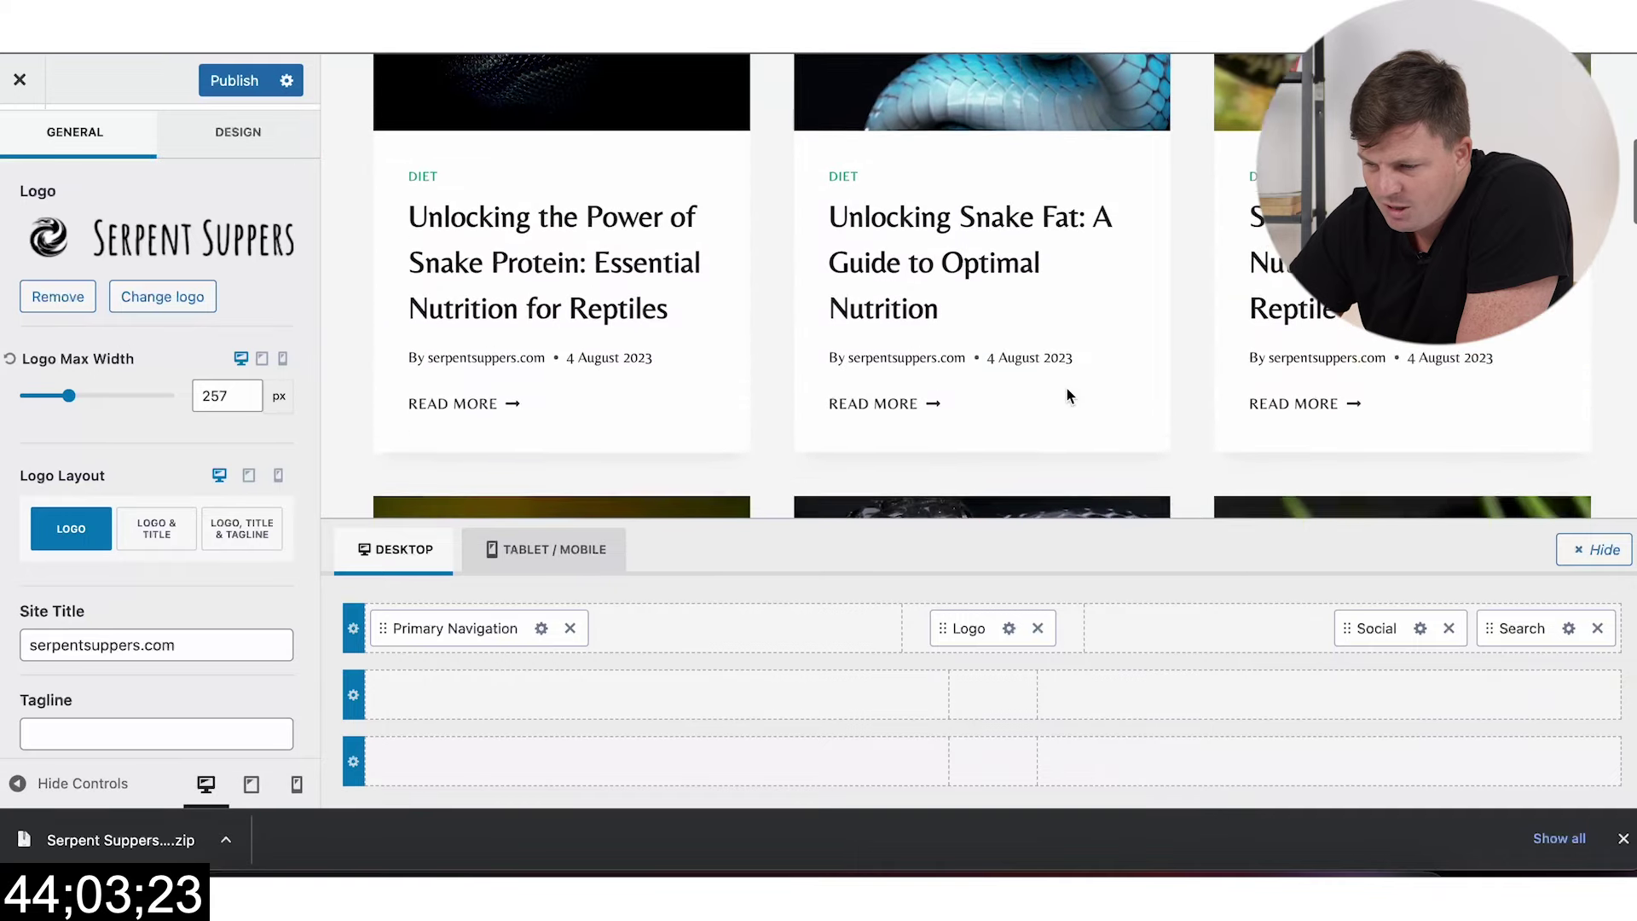
click(162, 644)
key(ctrl+a)
text(S)
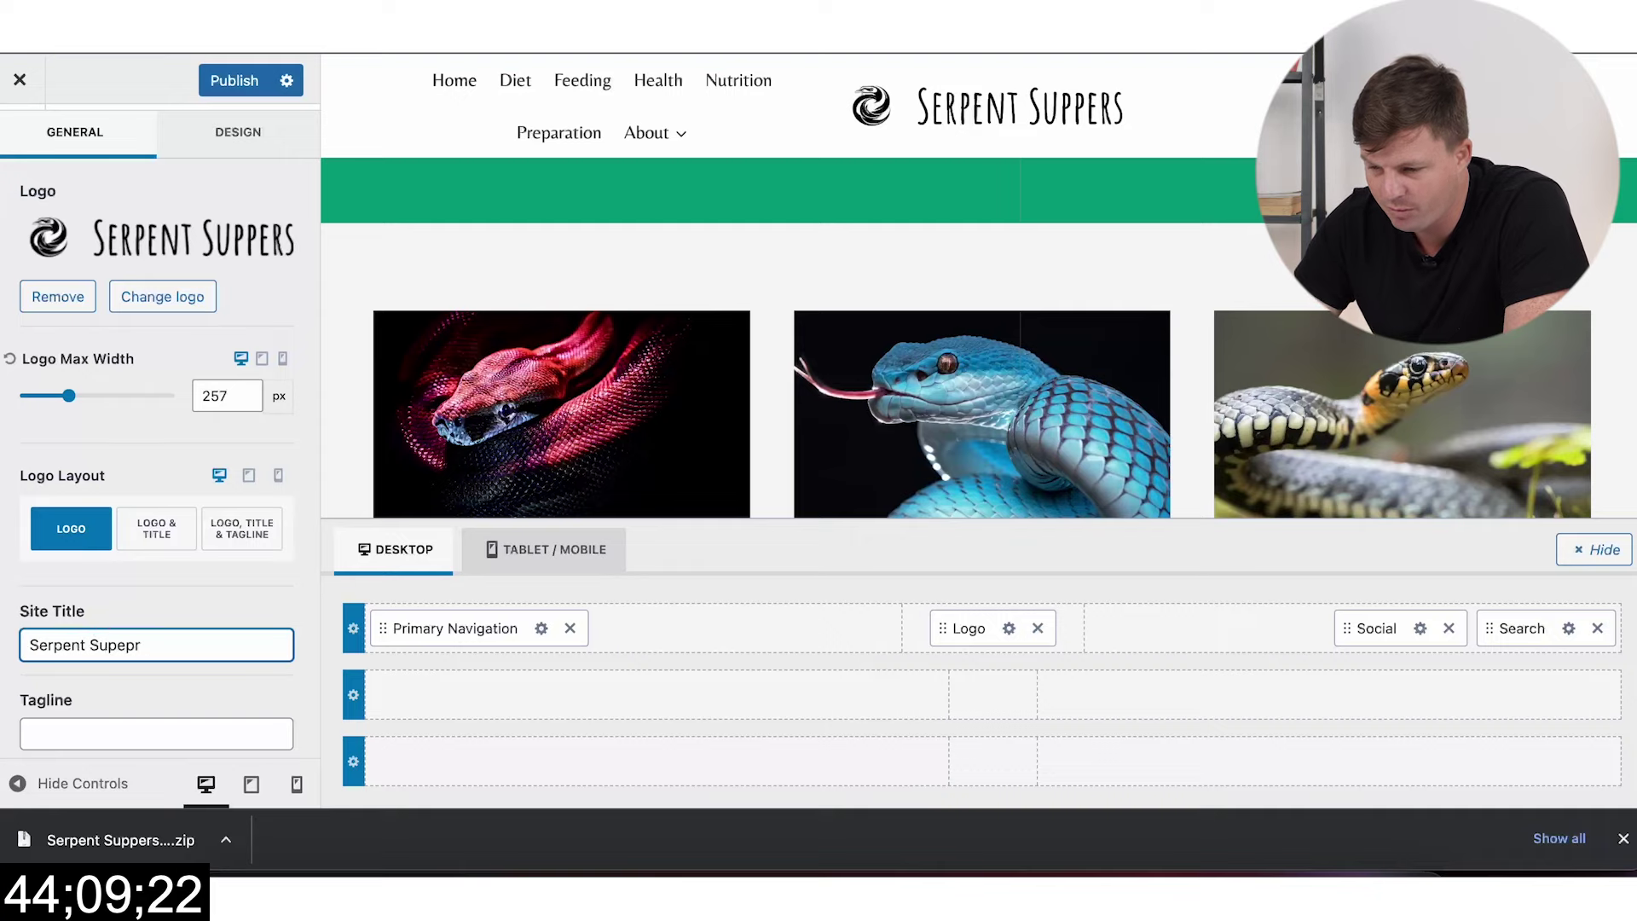
text(erpent Suppers)
scroll(293, 585, down, 2)
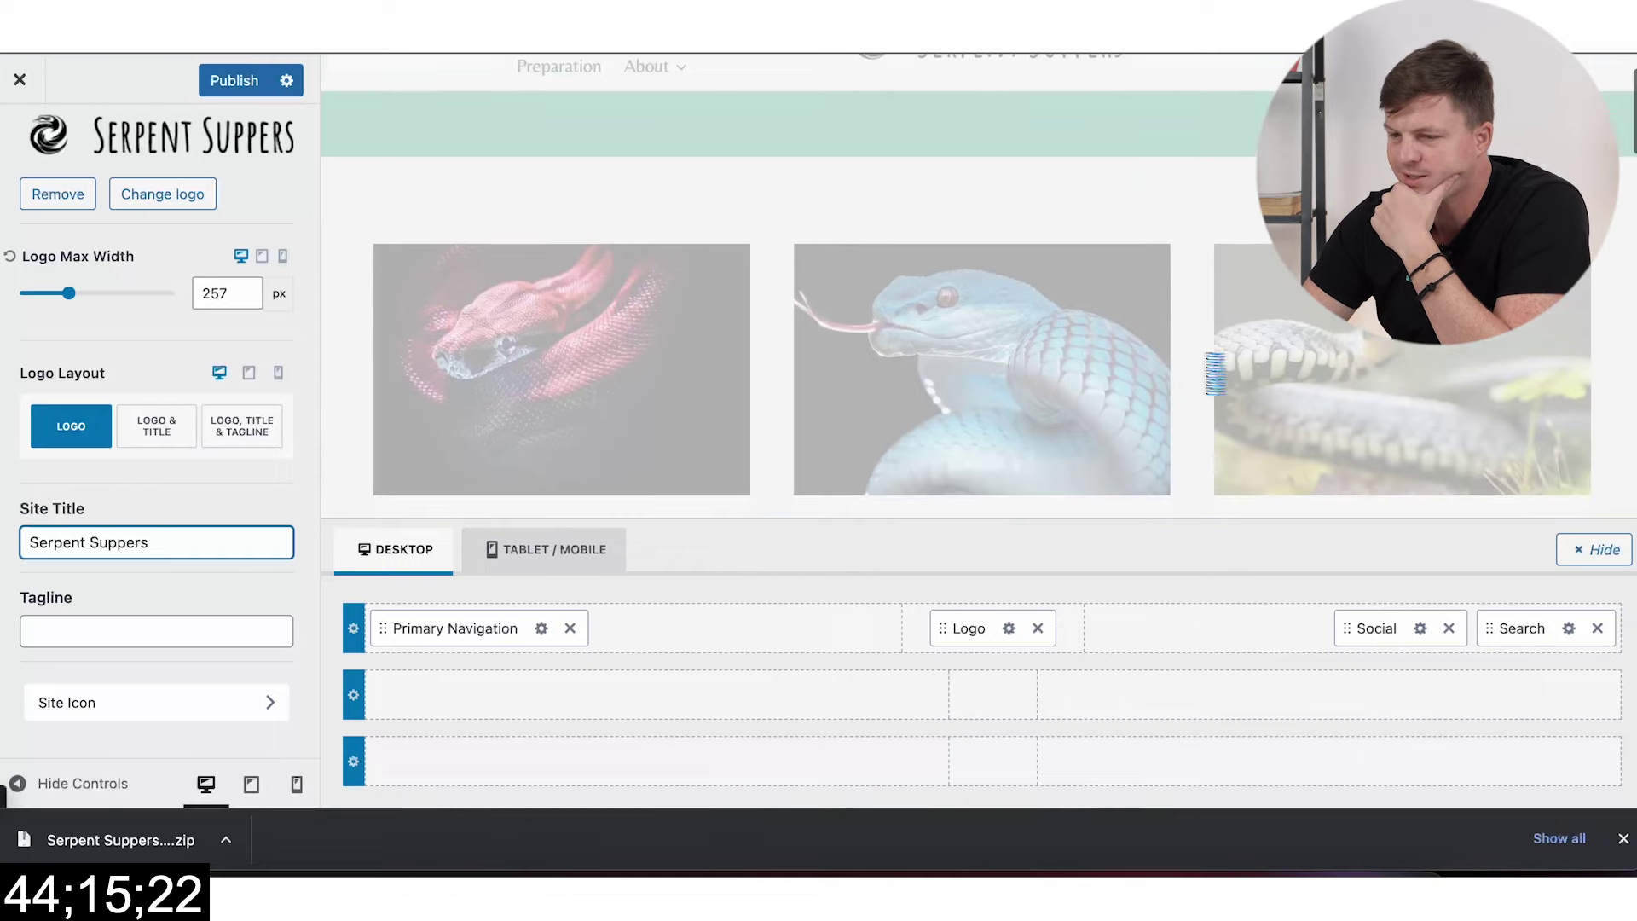
click(254, 88)
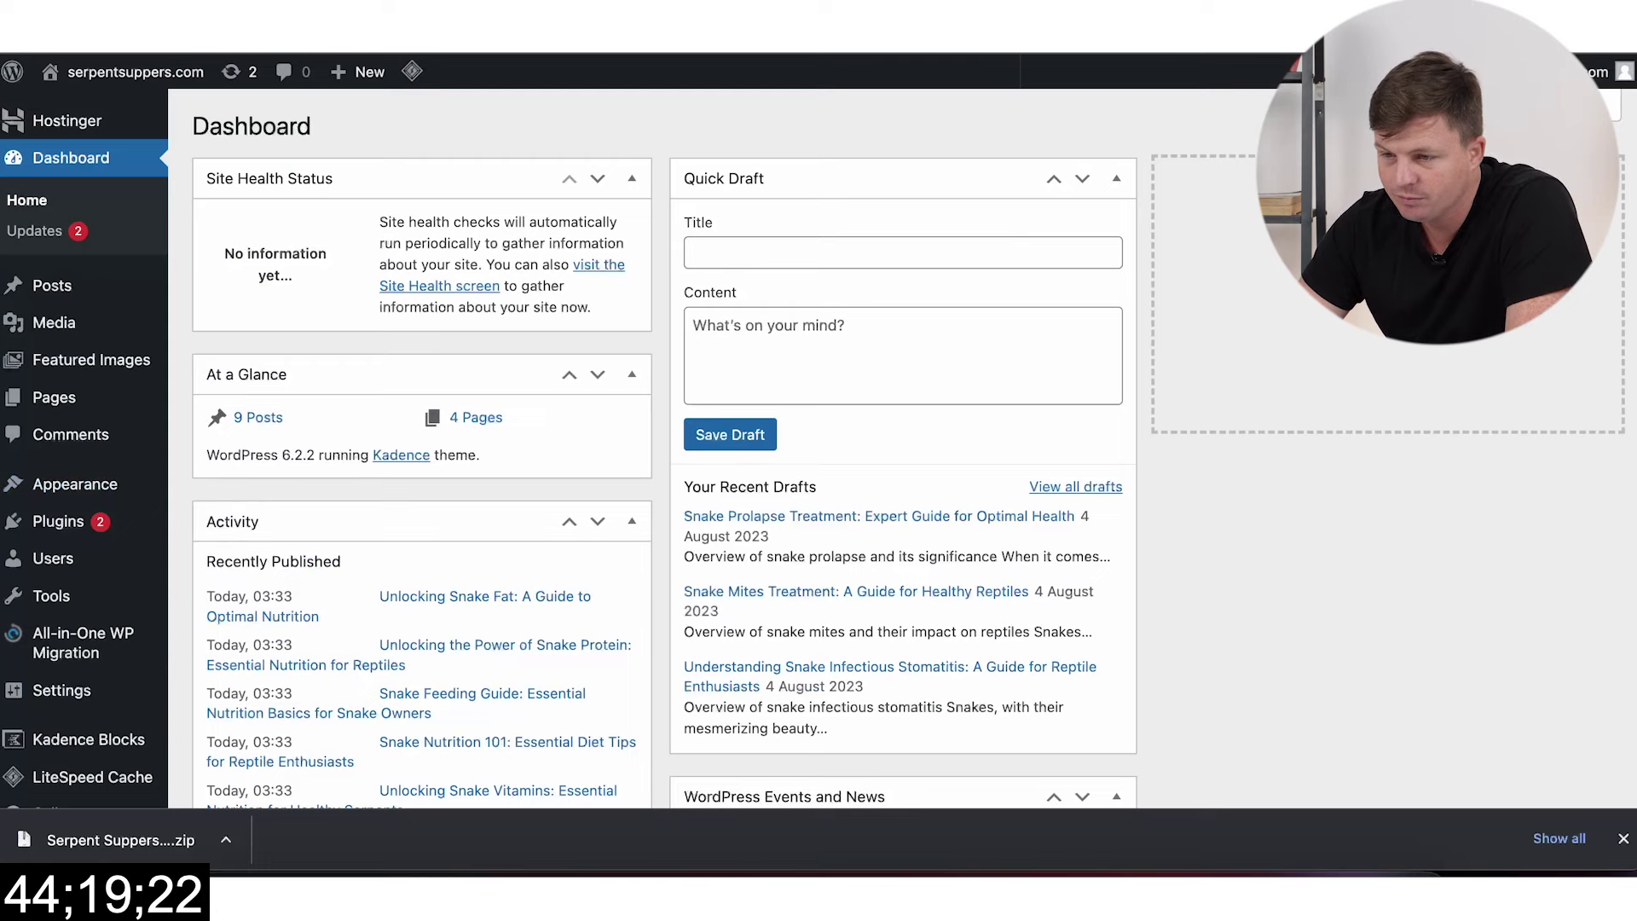
Step: Load the live site's home page and glance at the Machined article cluster
key(super+l)
key(BackSpace)
key(BackSpace)
key(BackSpace)
key(BackSpace)
key(BackSpace)
key(BackSpace)
key(BackSpace)
key(BackSpace)
key(BackSpace)
key(BackSpace)
key(Return)
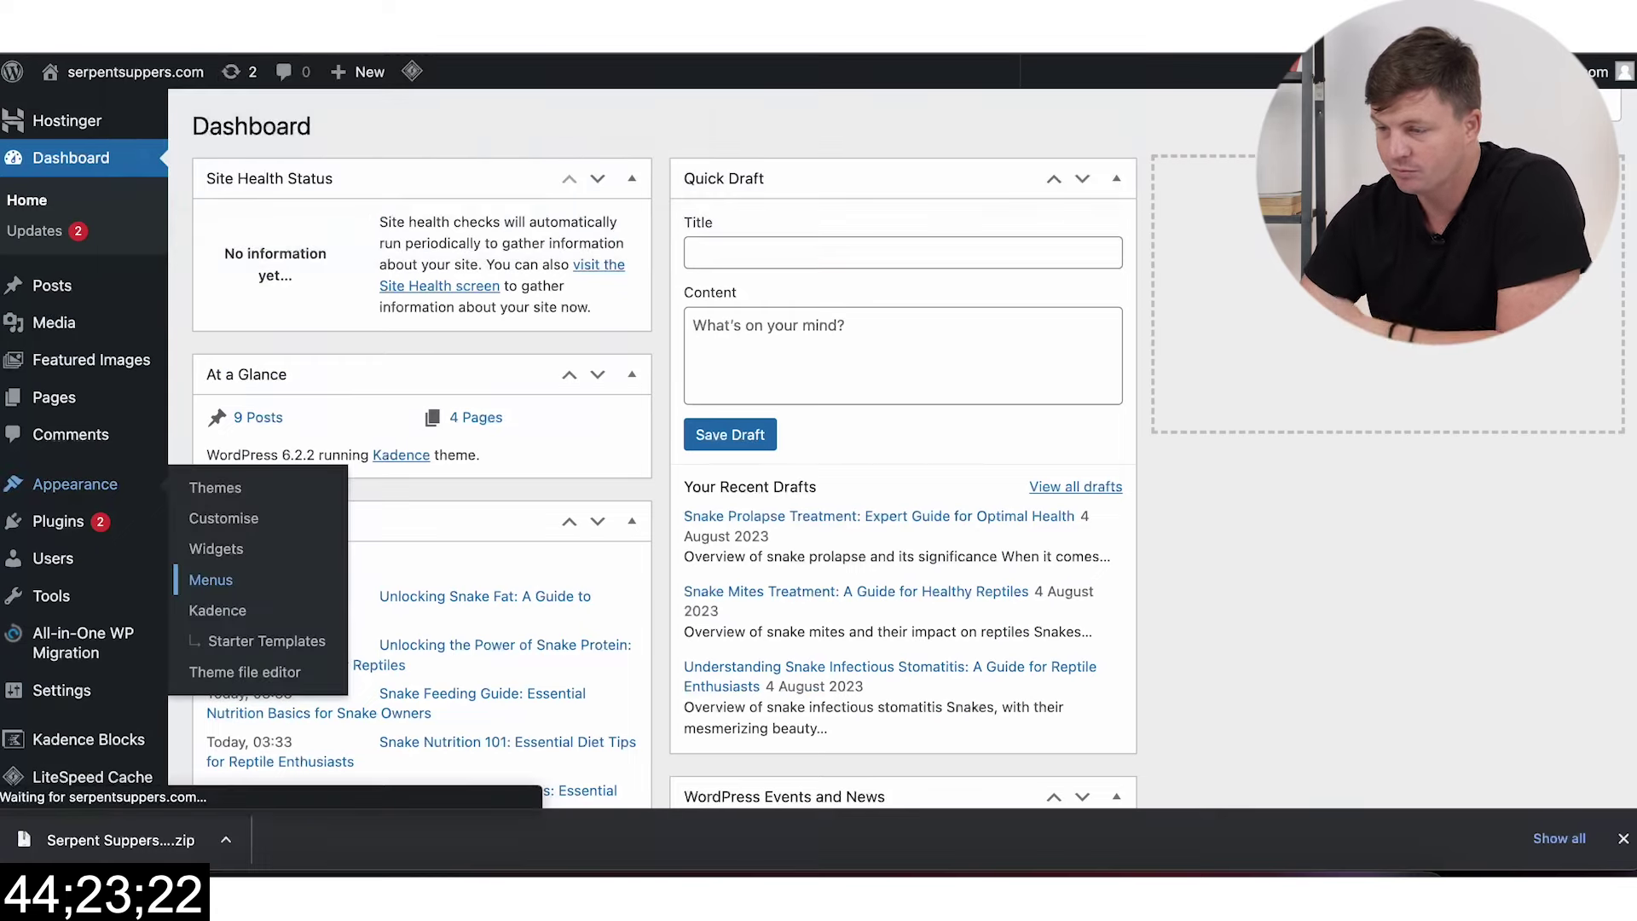
click(1159, 67)
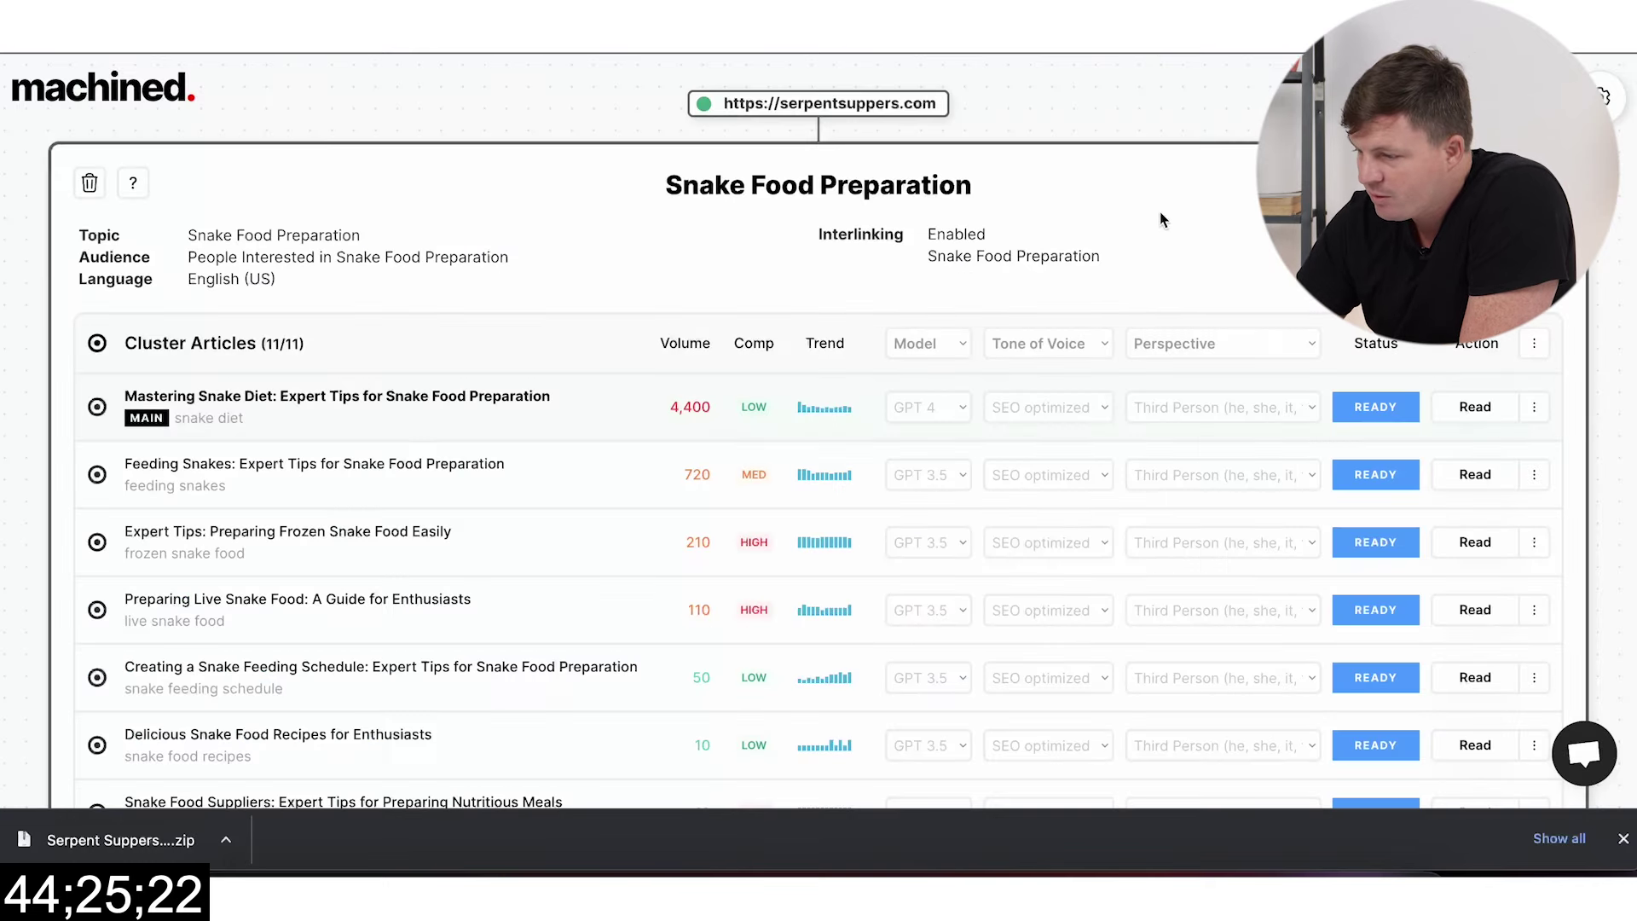
scroll(1181, 501, down, 8)
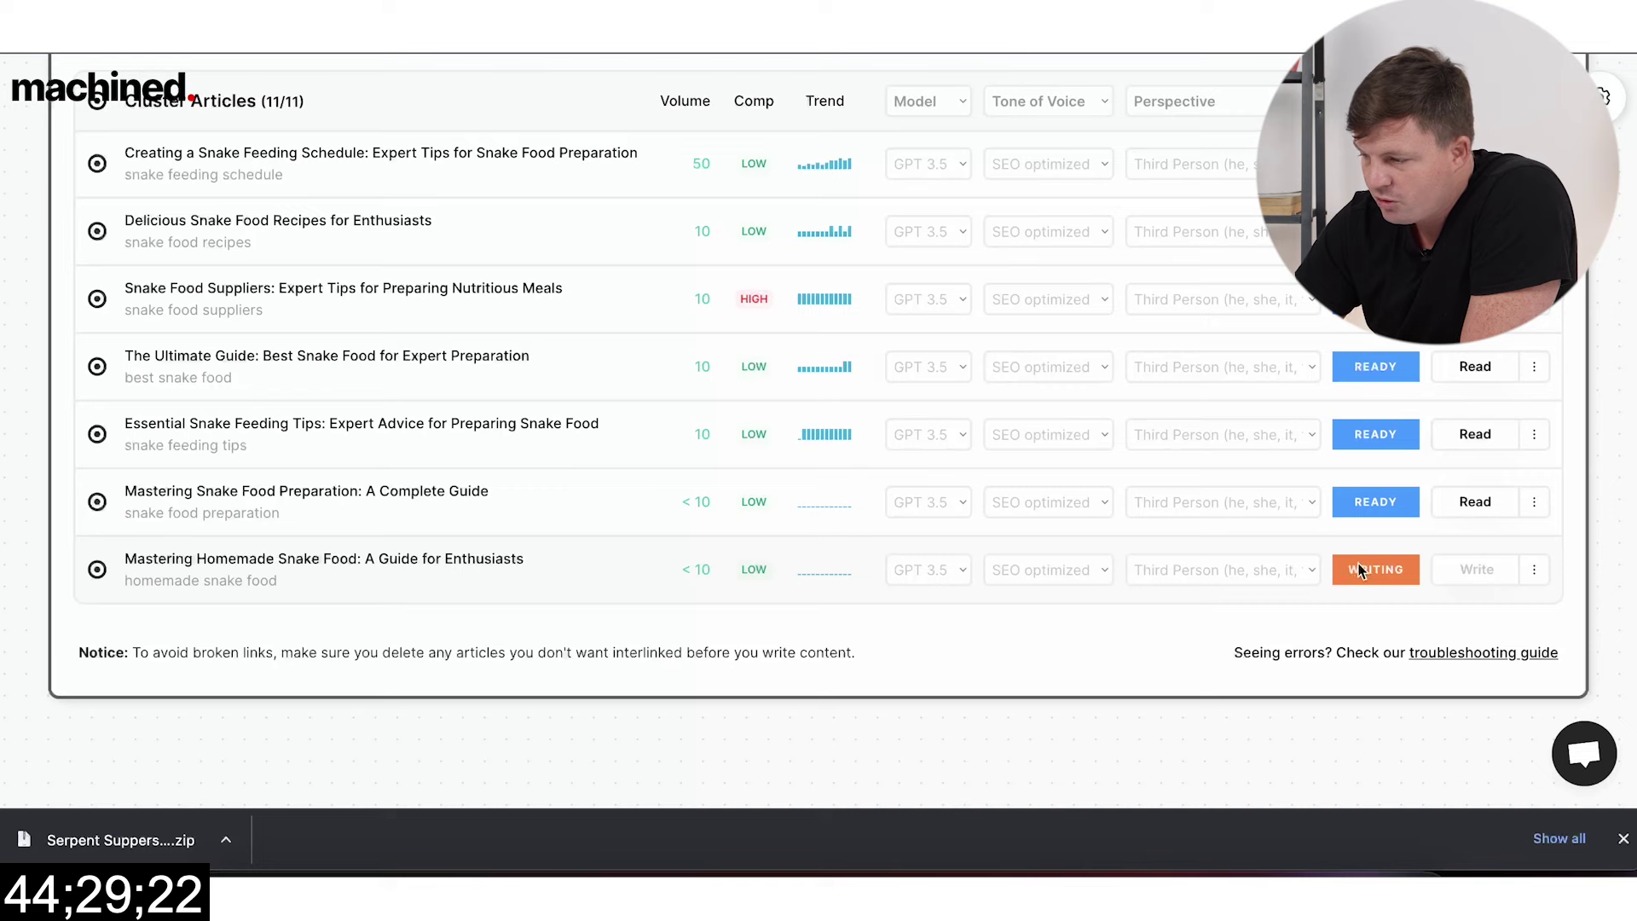
key(ctrl+Tab)
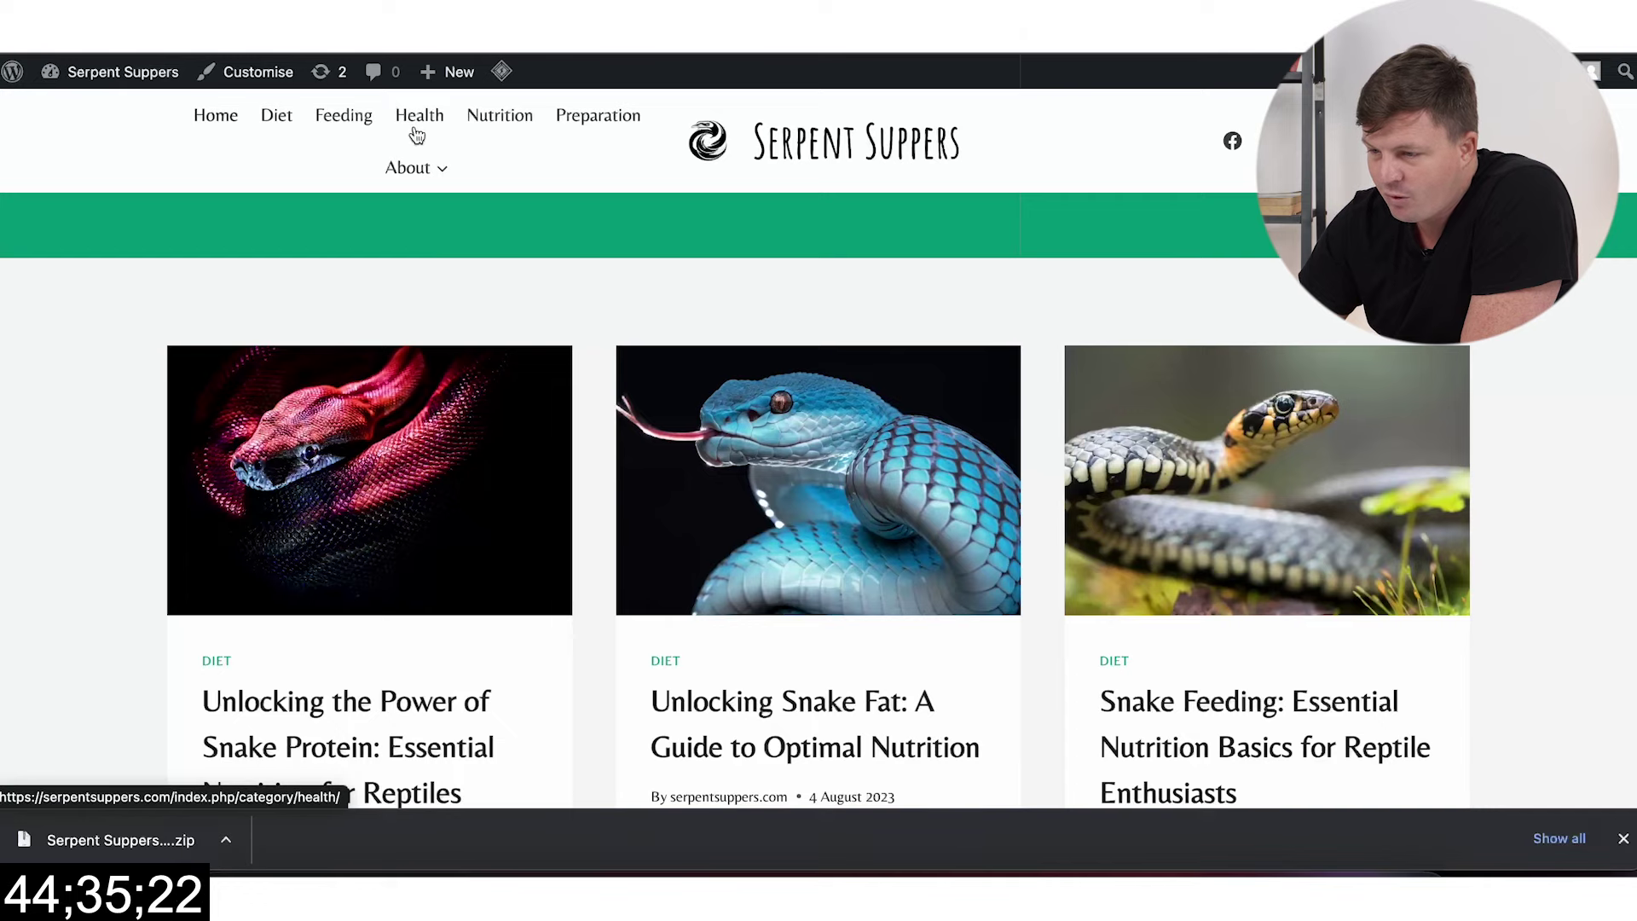
Step: Check the Primary menu's items, then view the live homepage with its new header
key(ctrl+Tab)
scroll(694, 312, down, 2)
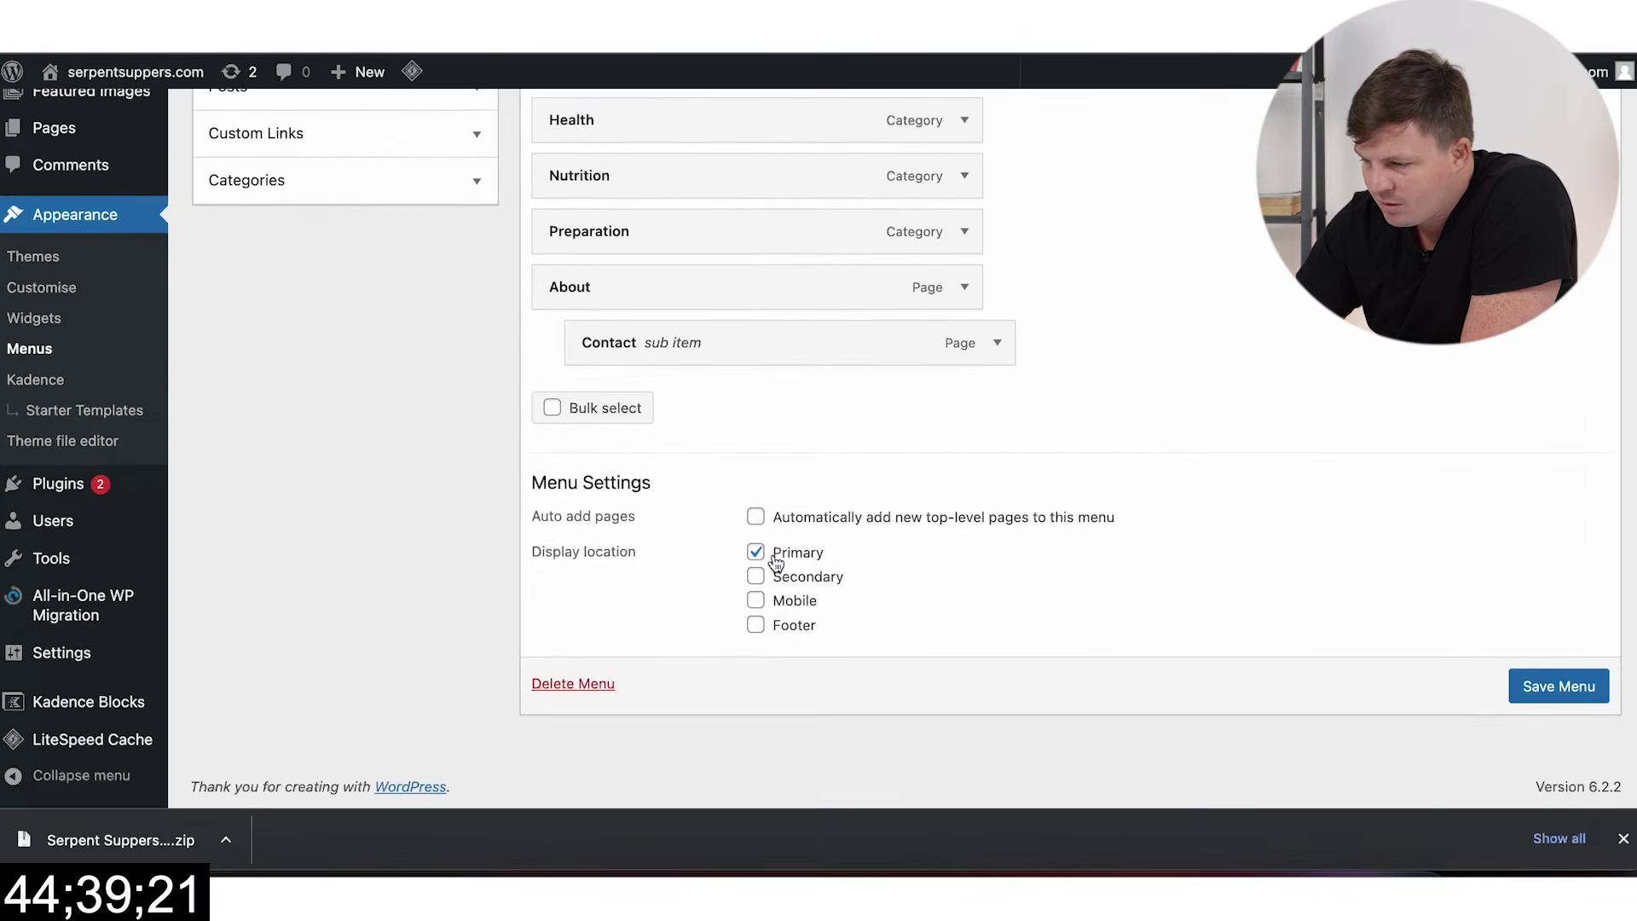
scroll(850, 546, up, 5)
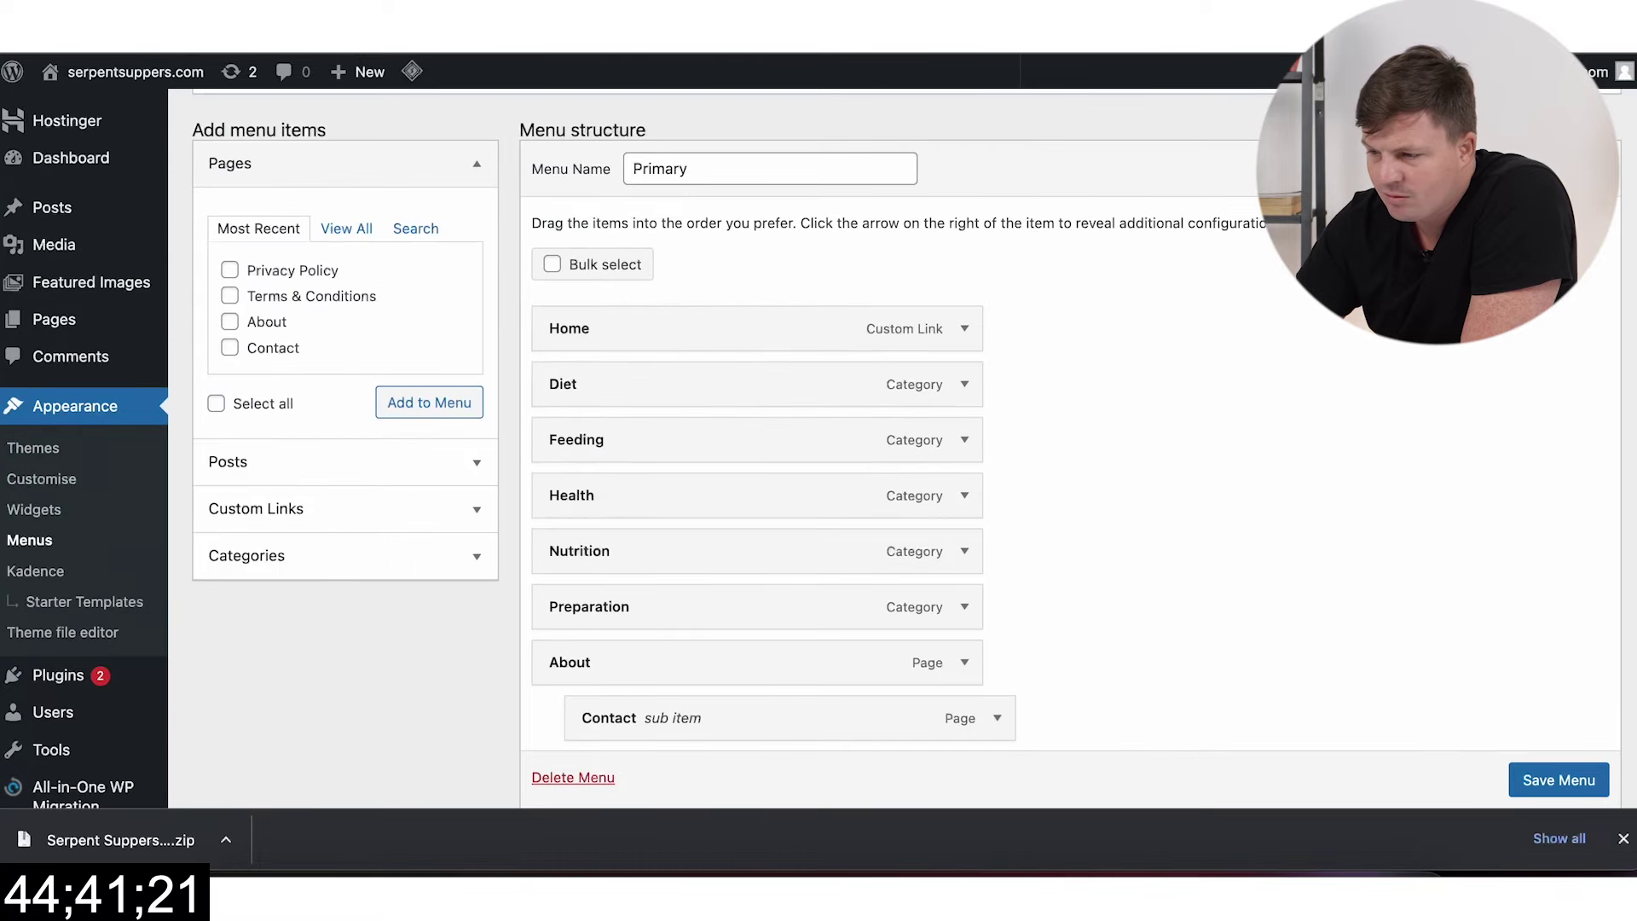
key(ctrl+Tab)
key(ctrl+shift+Tab)
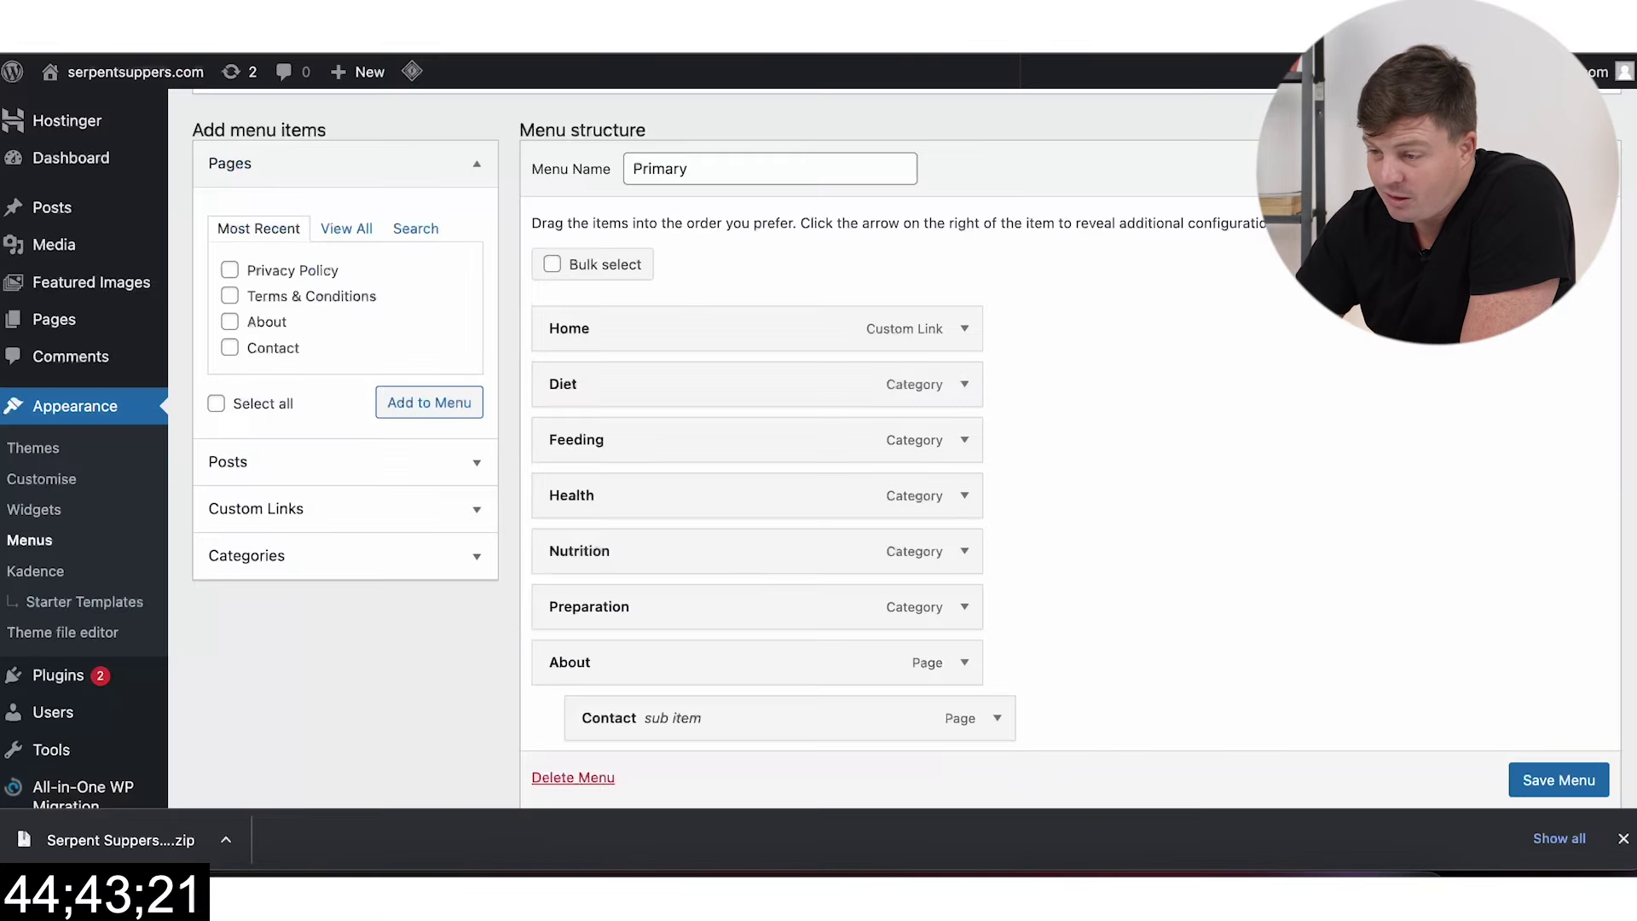
key(ctrl+Tab)
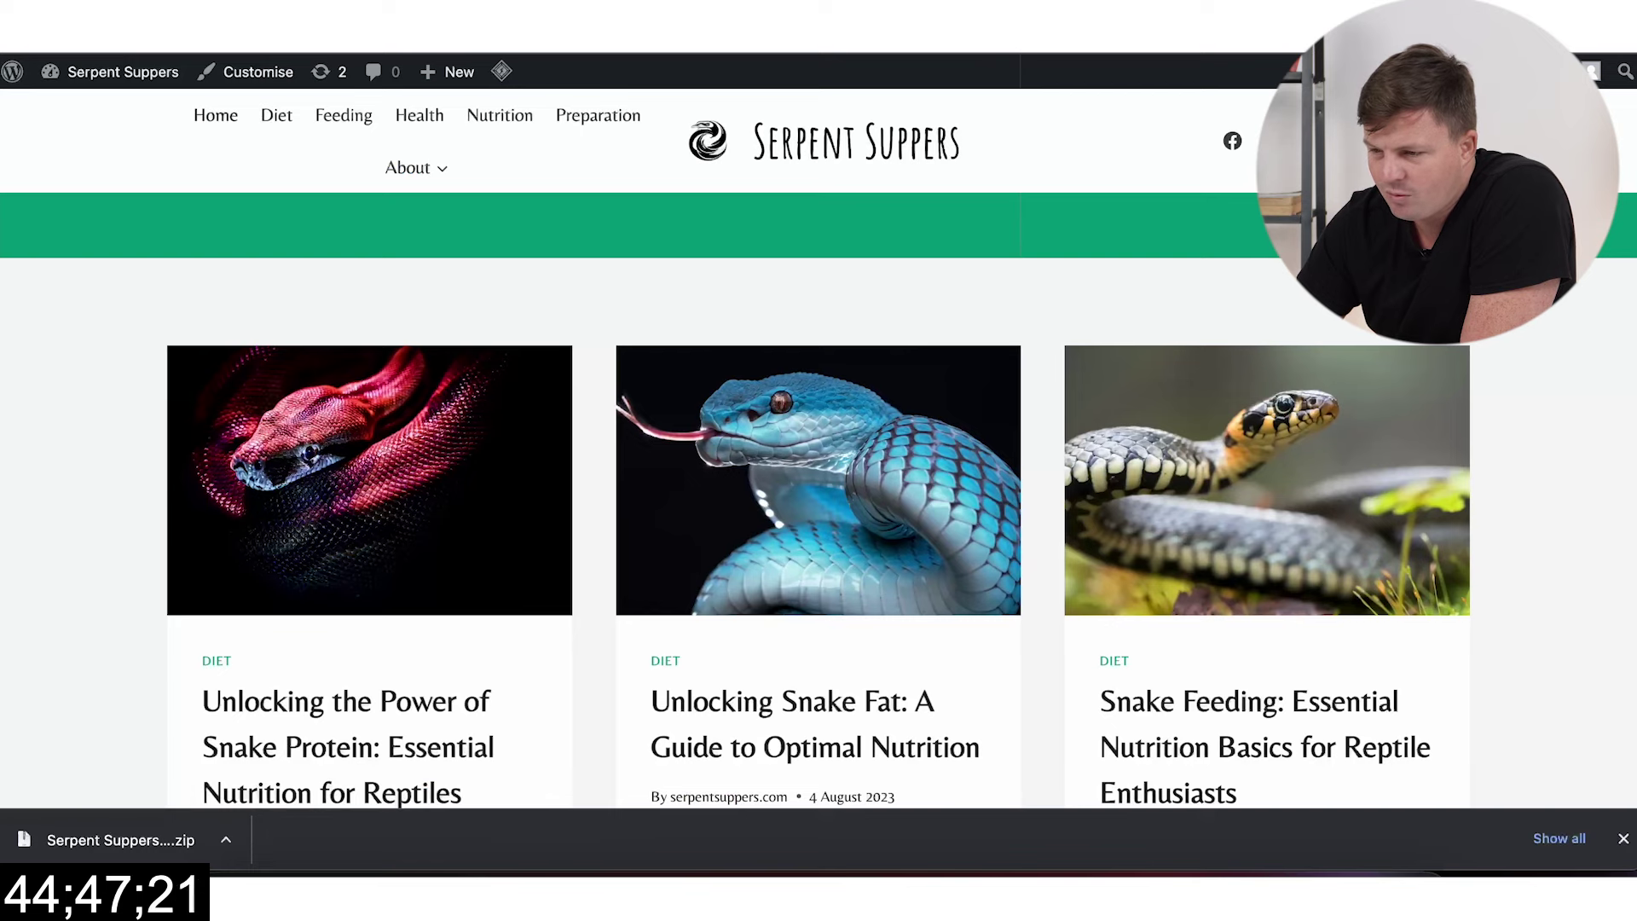
Step: Move Primary Navigation to the Main Row centre below the logo, keep Standard layout, and publish
key(ctrl+Tab)
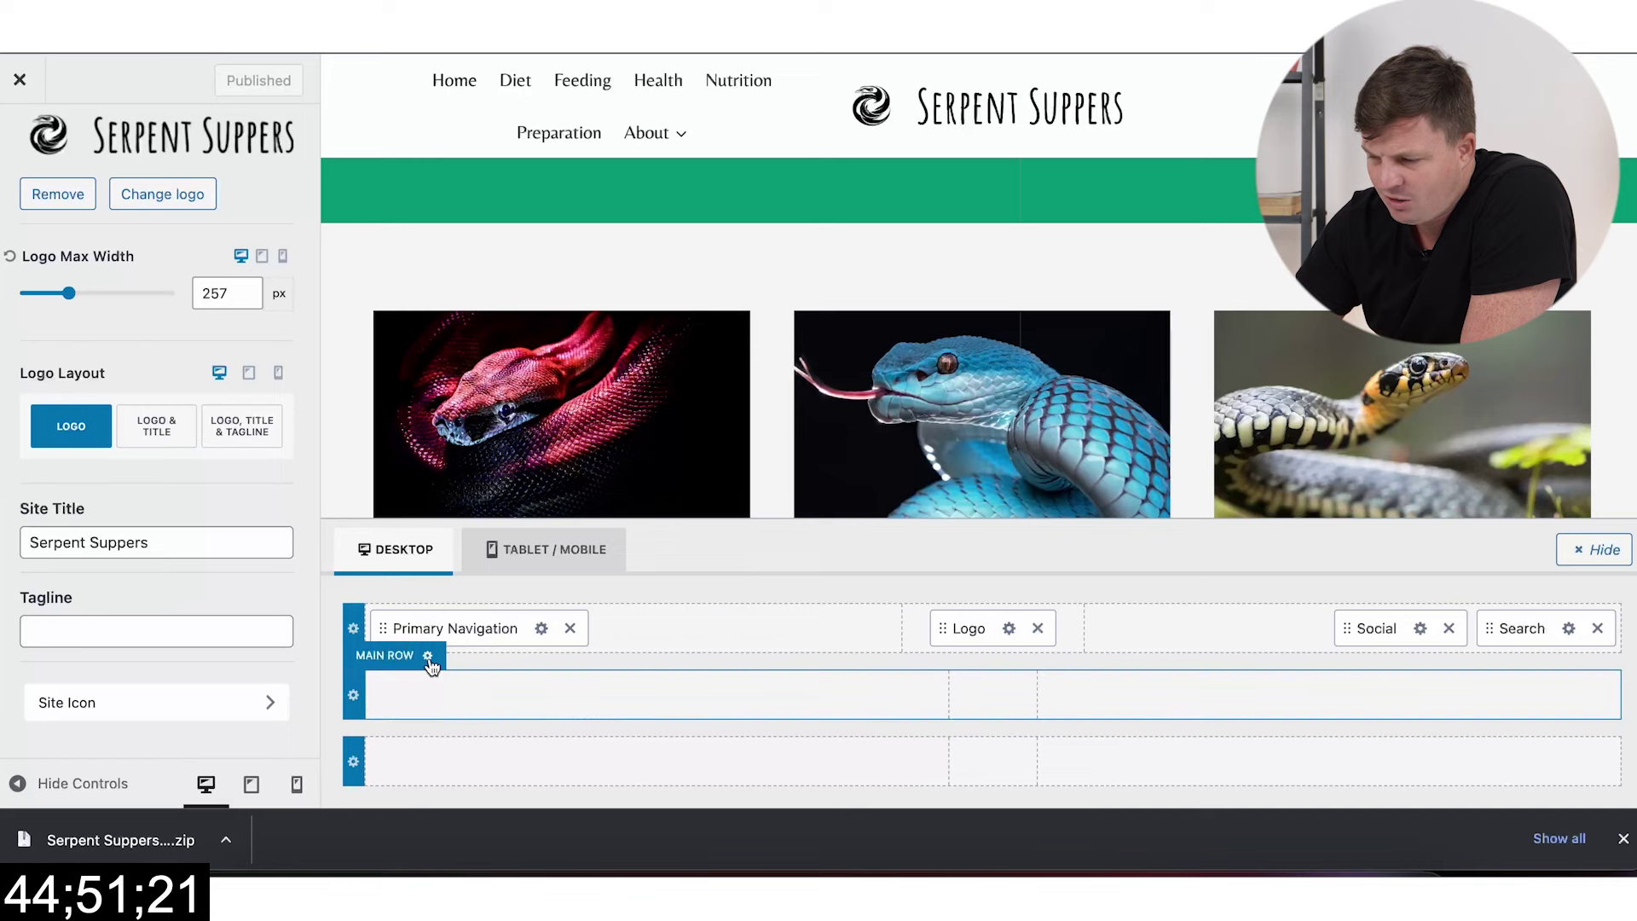
click(428, 657)
click(180, 330)
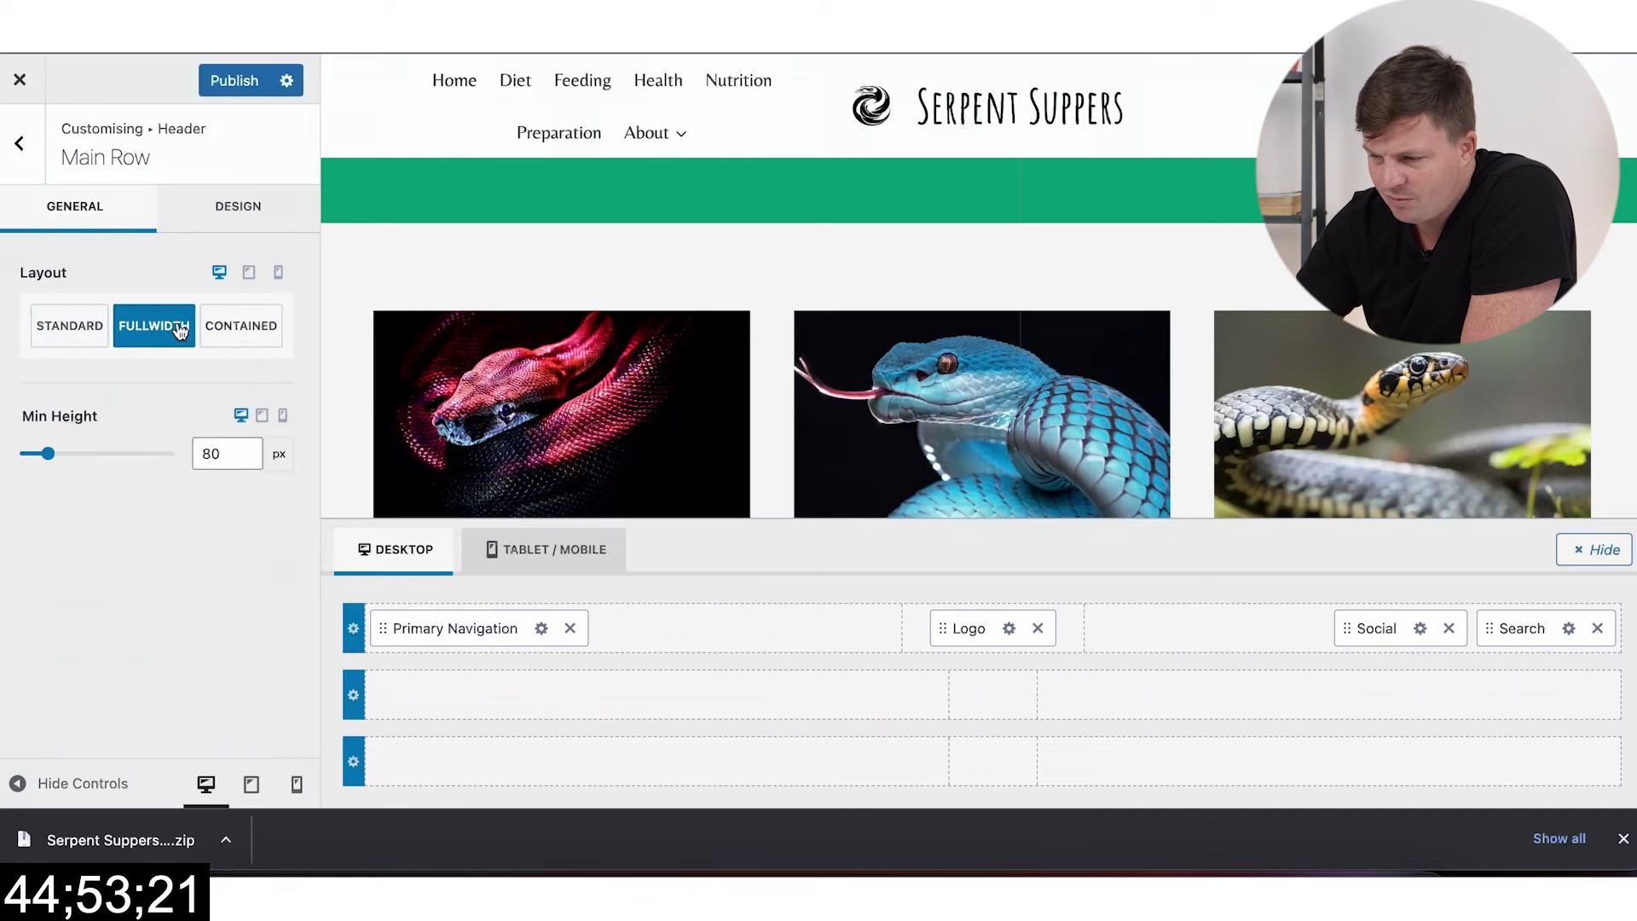
click(66, 332)
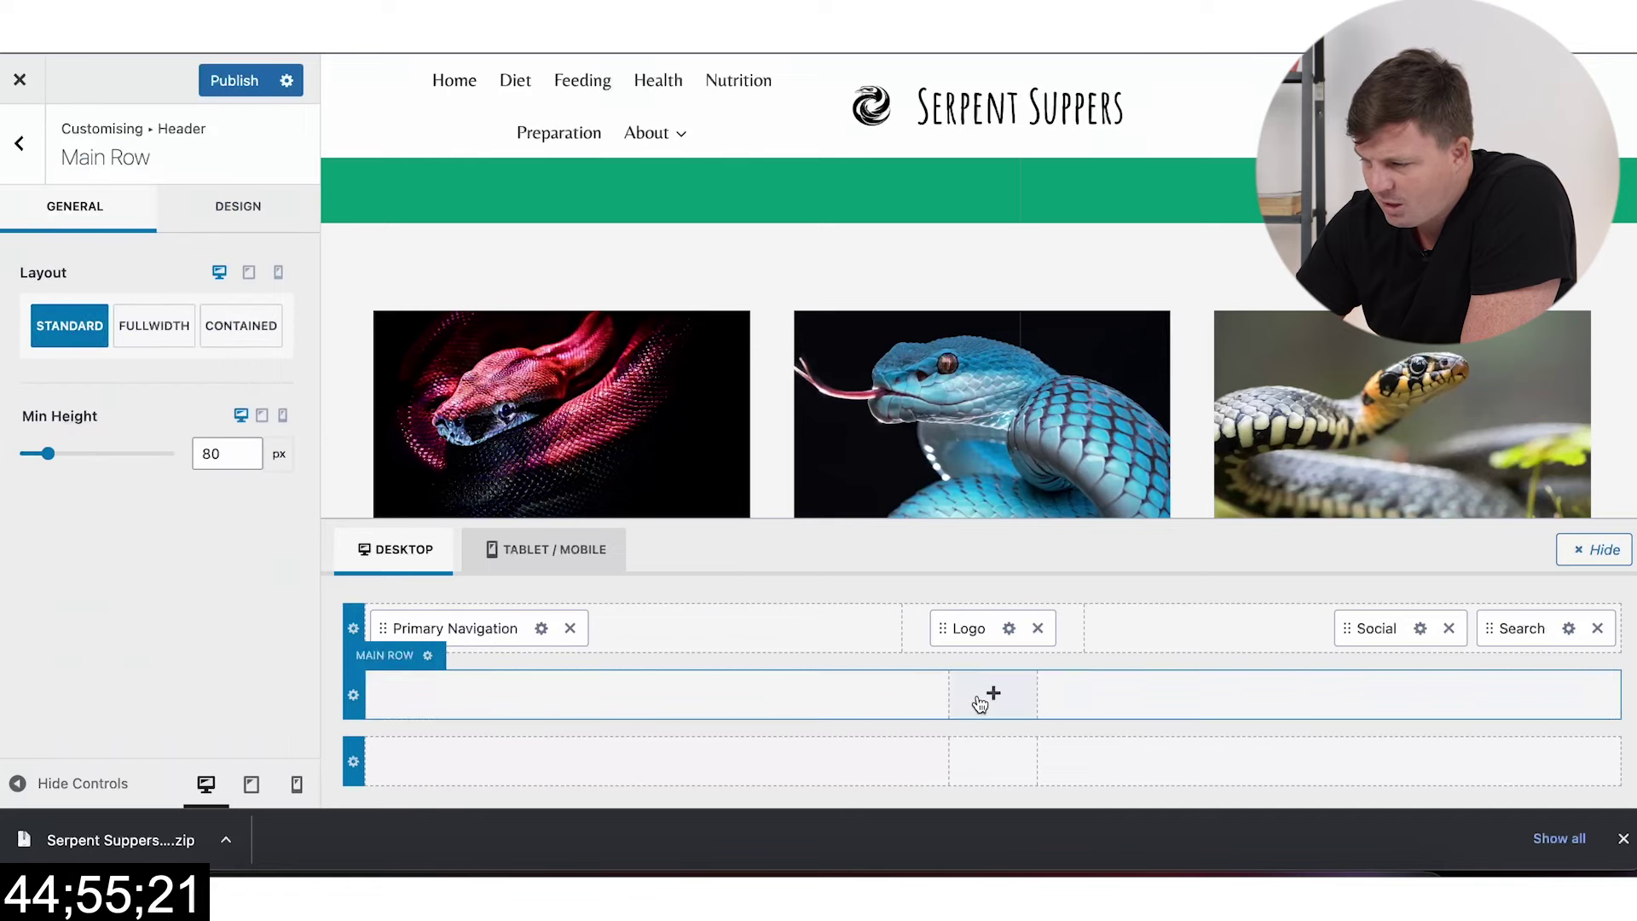
drag(460, 628, 998, 707)
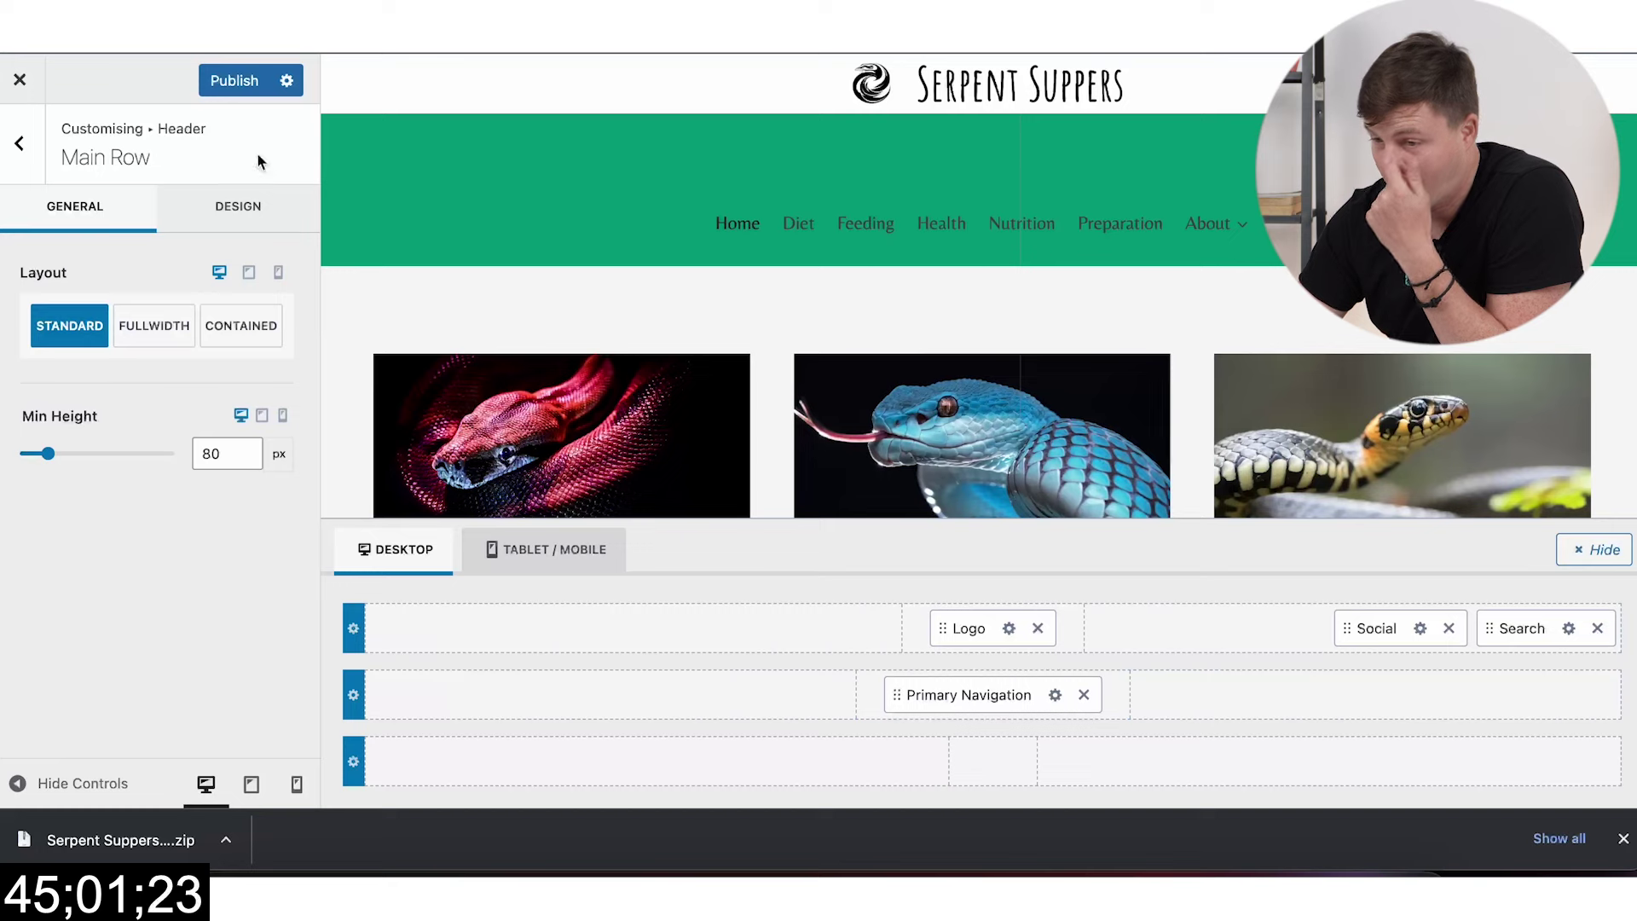
click(238, 80)
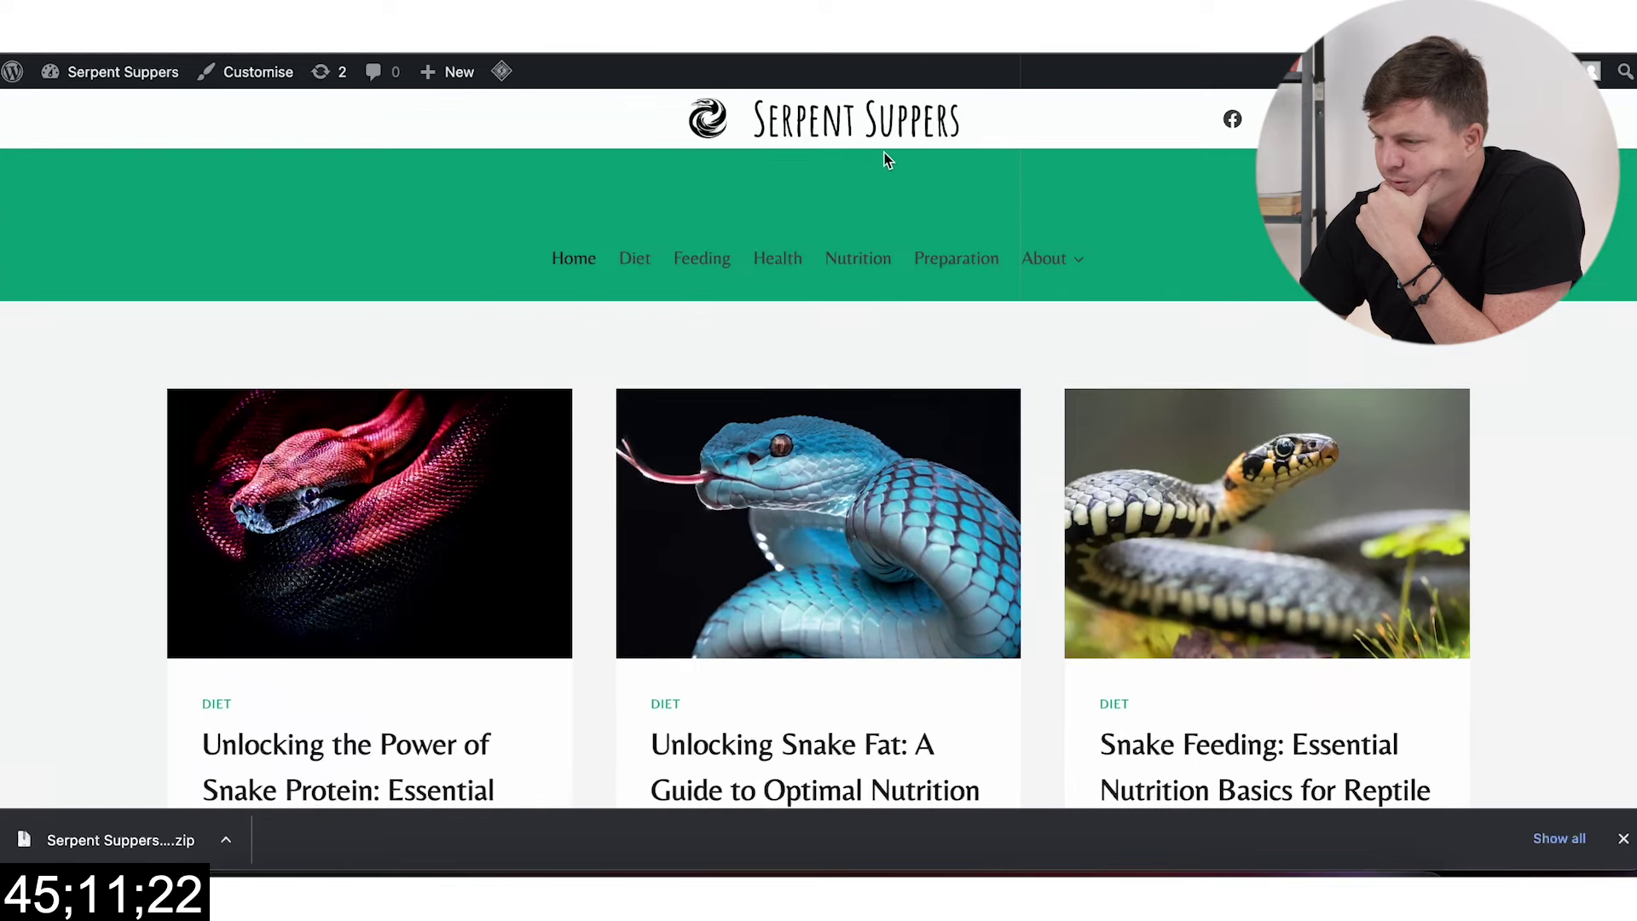
Step: Inspect the navigation's dropdown options and the header's design settings
scroll(883, 293, down, 1)
key(ctrl+Tab)
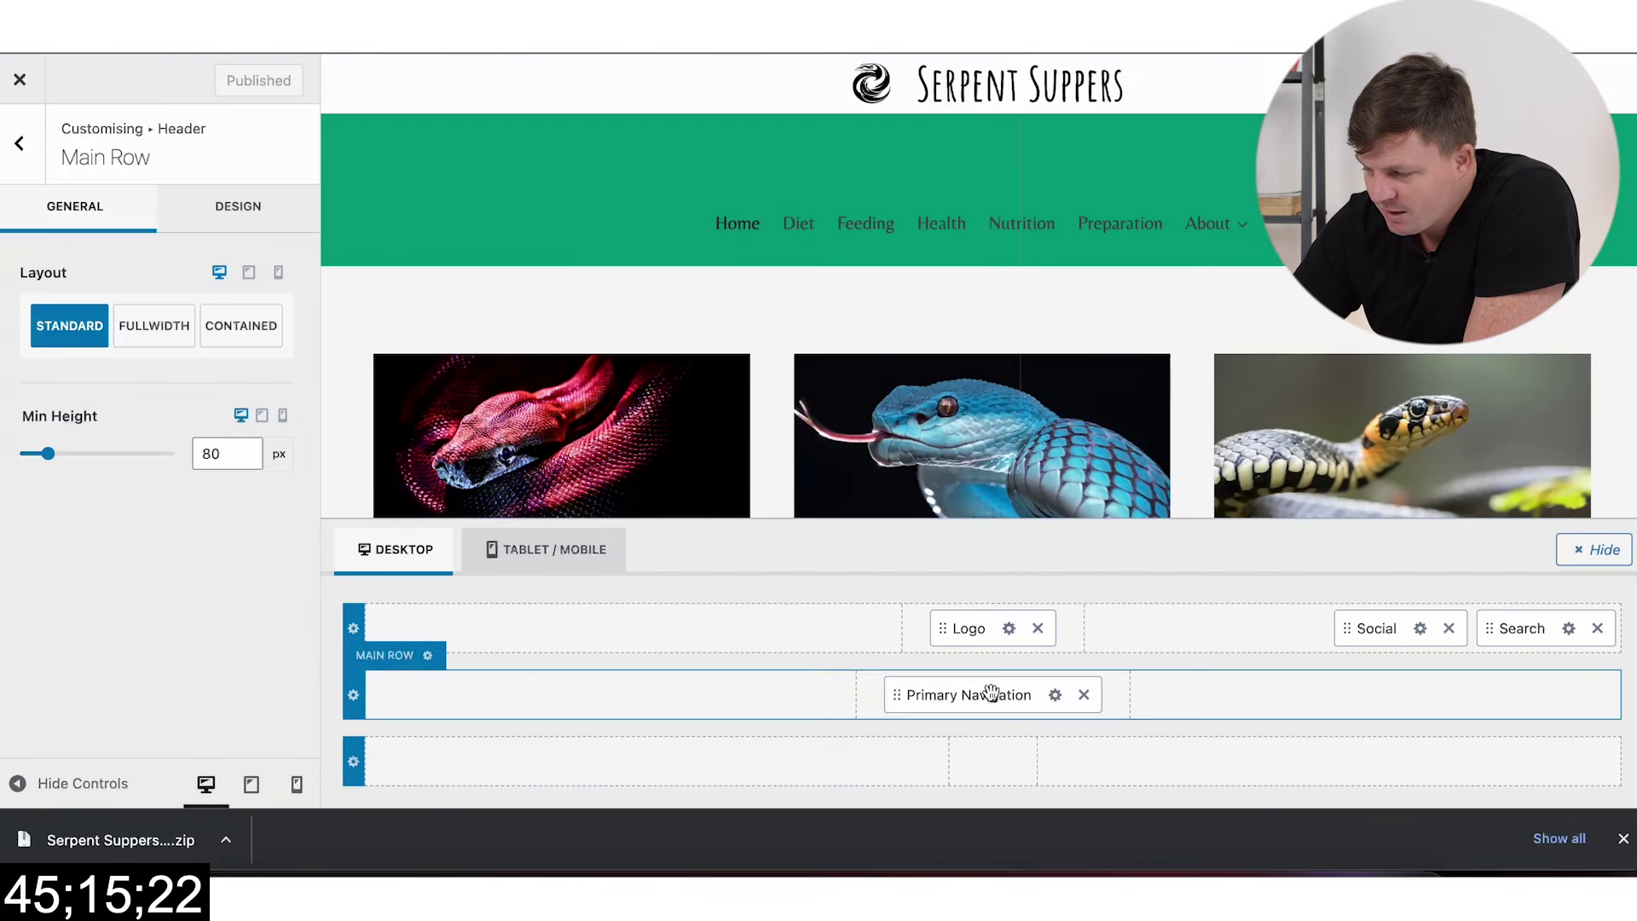
click(1055, 695)
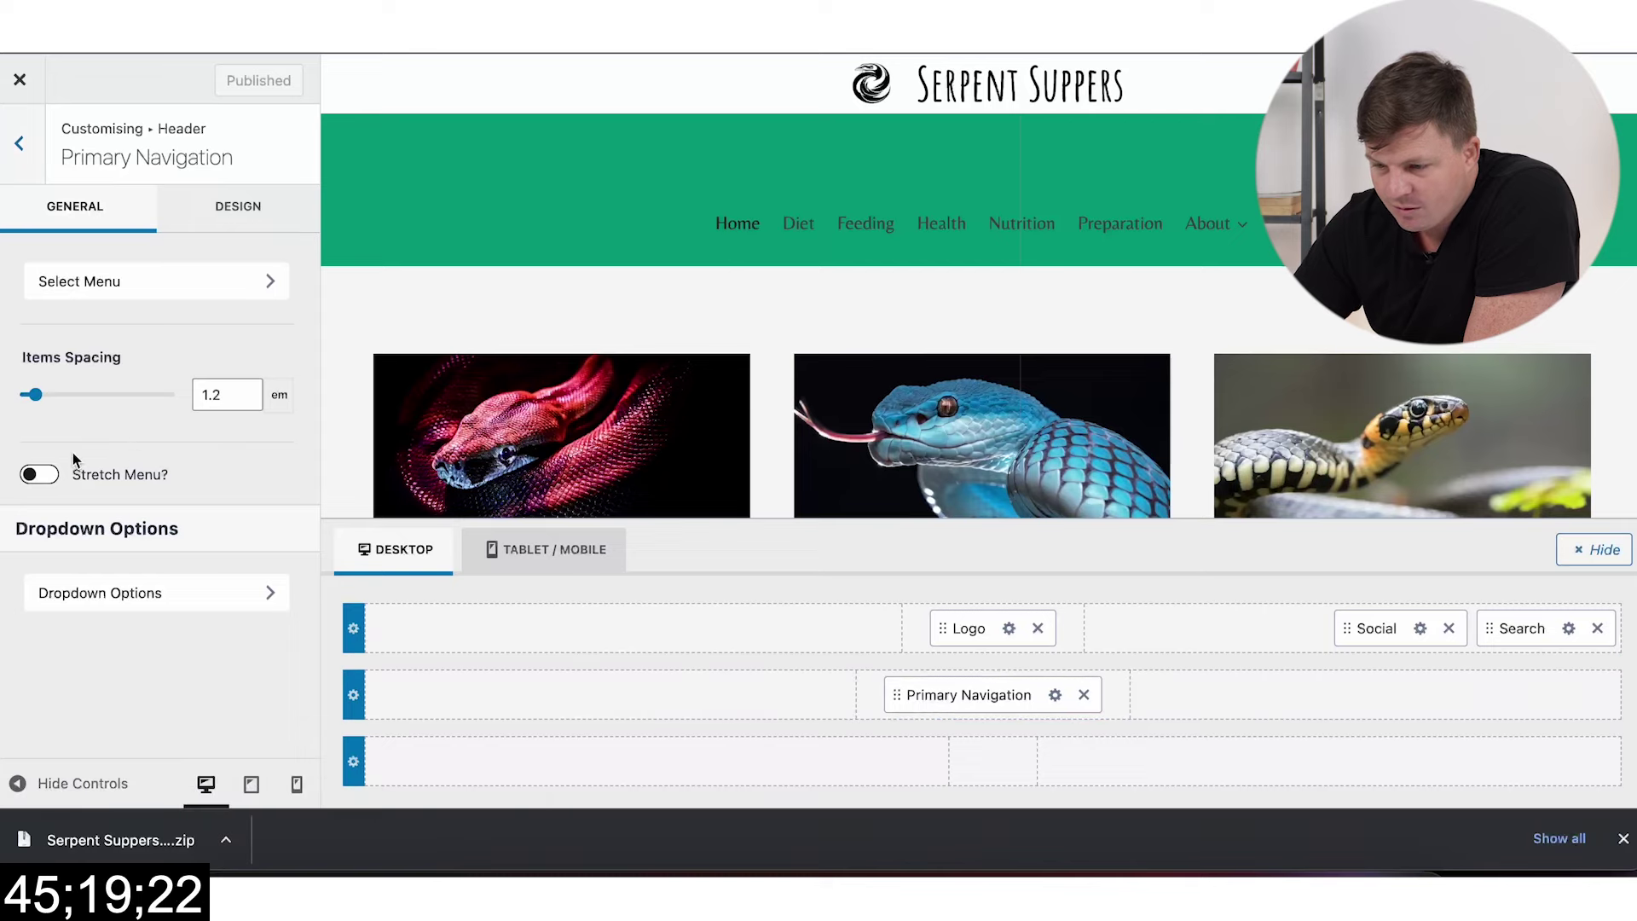
click(204, 594)
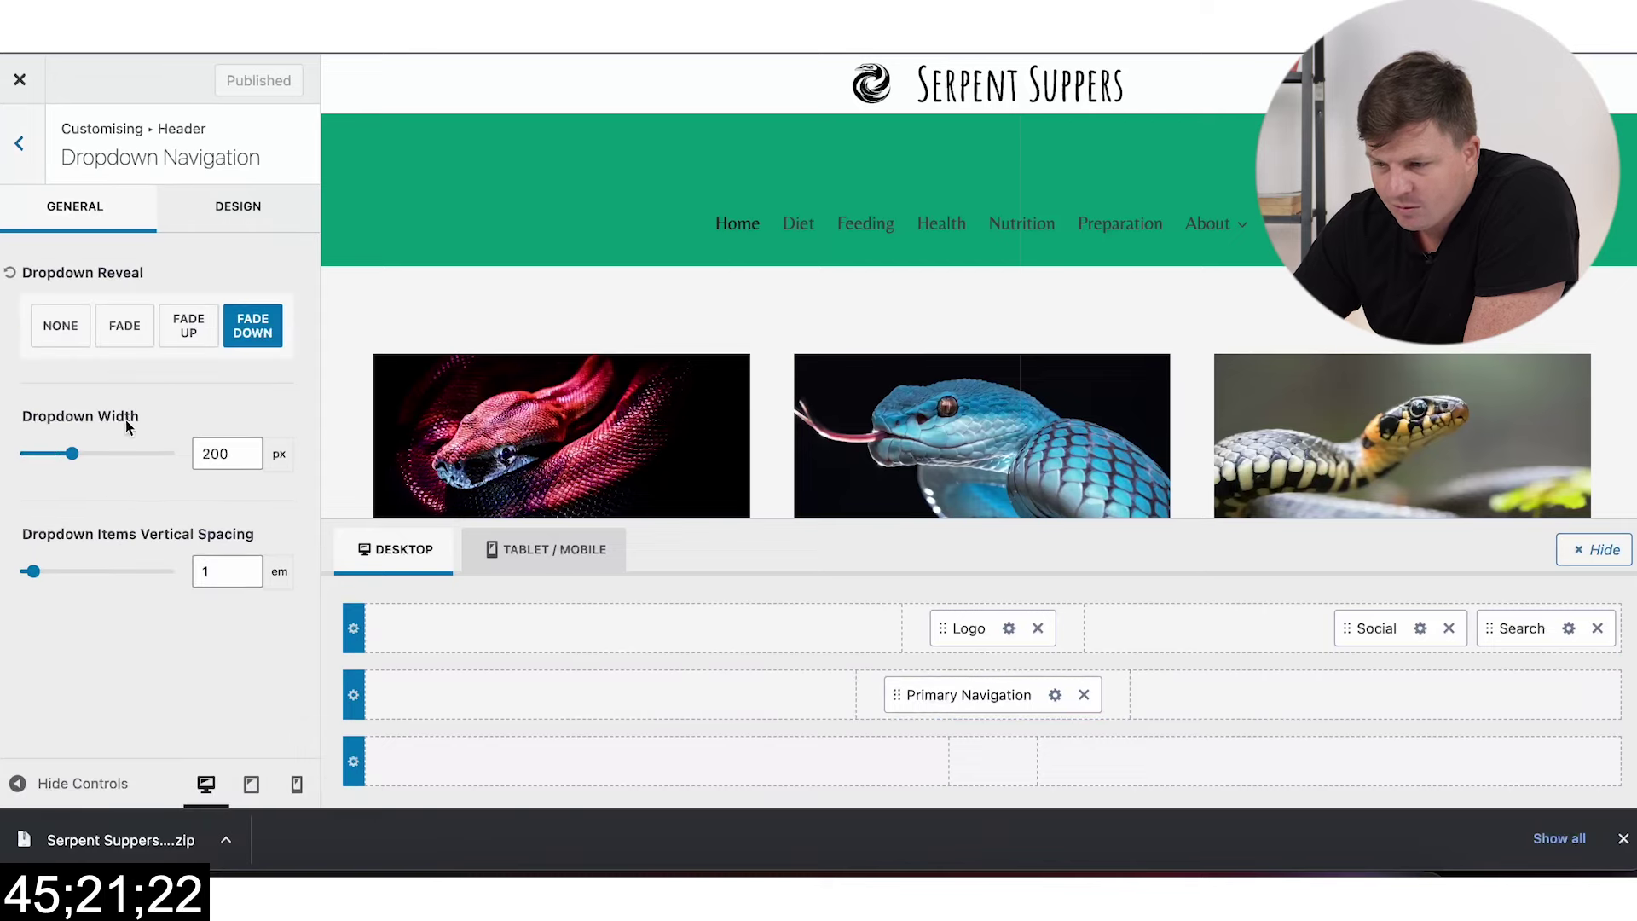
click(36, 173)
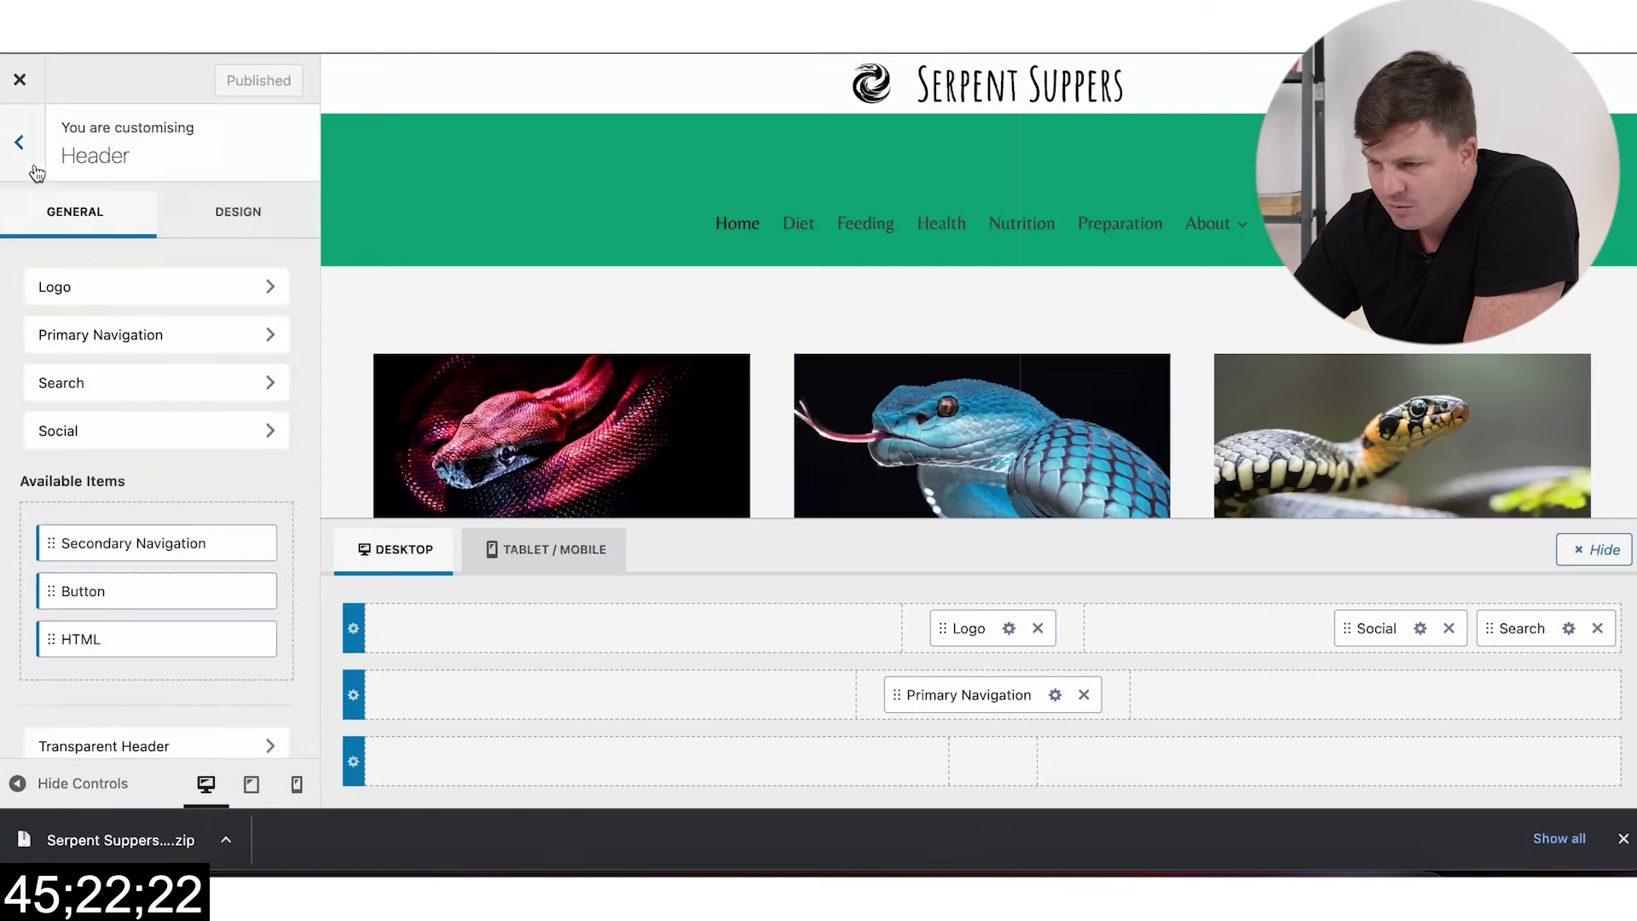
click(238, 215)
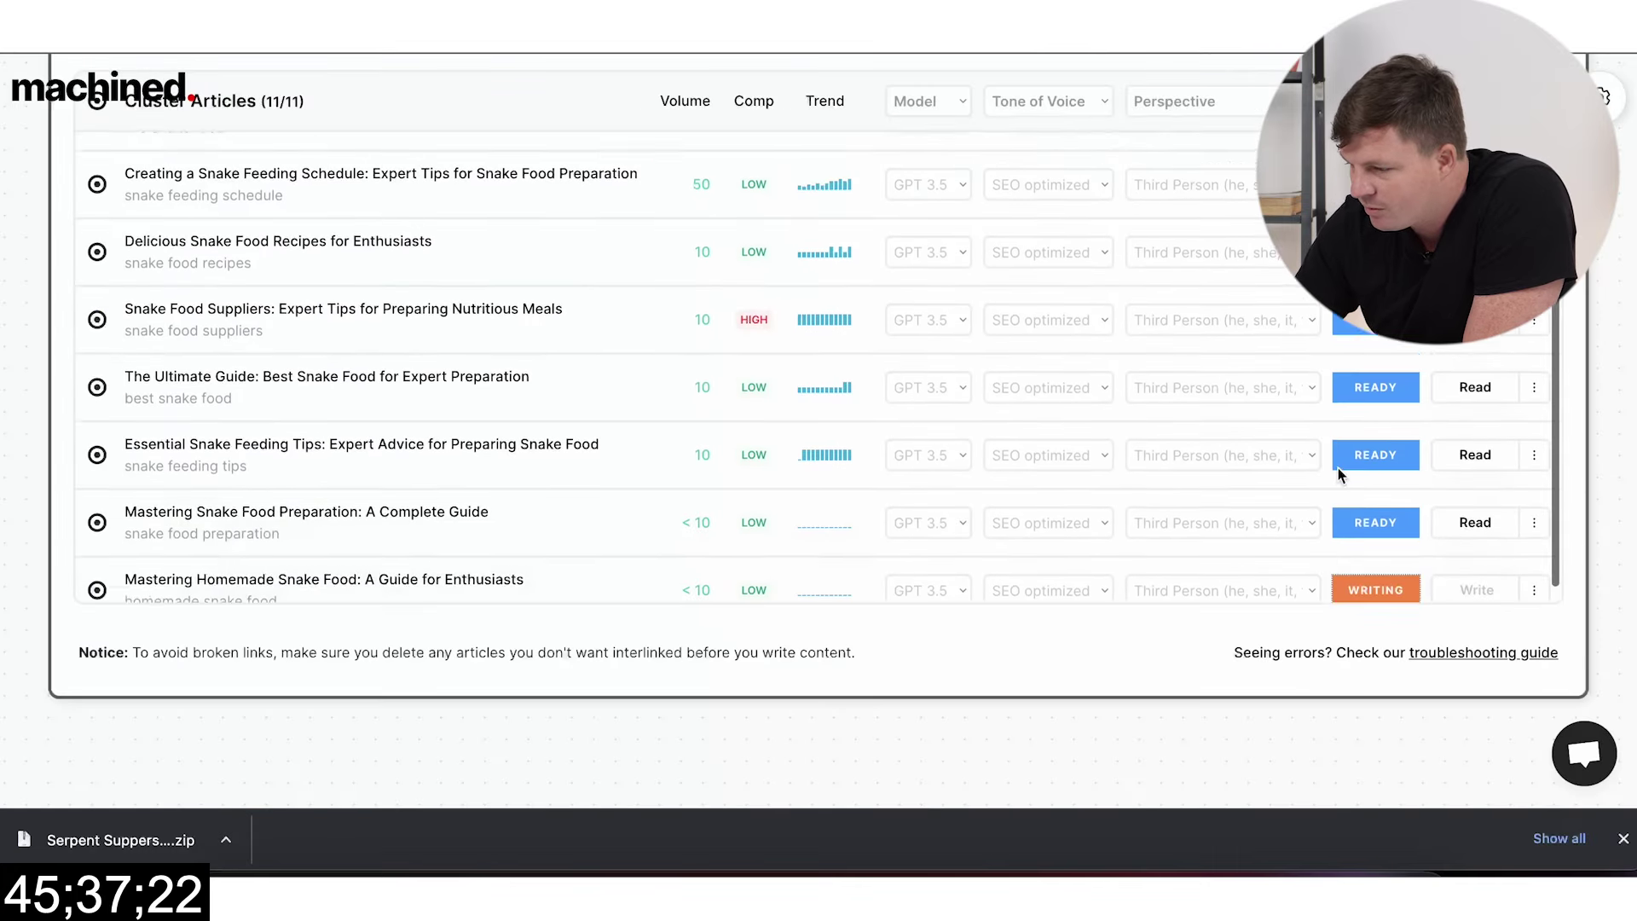
Step: Post the cluster's ready articles to WordPress as drafts via bulk actions
scroll(1256, 575, up, 10)
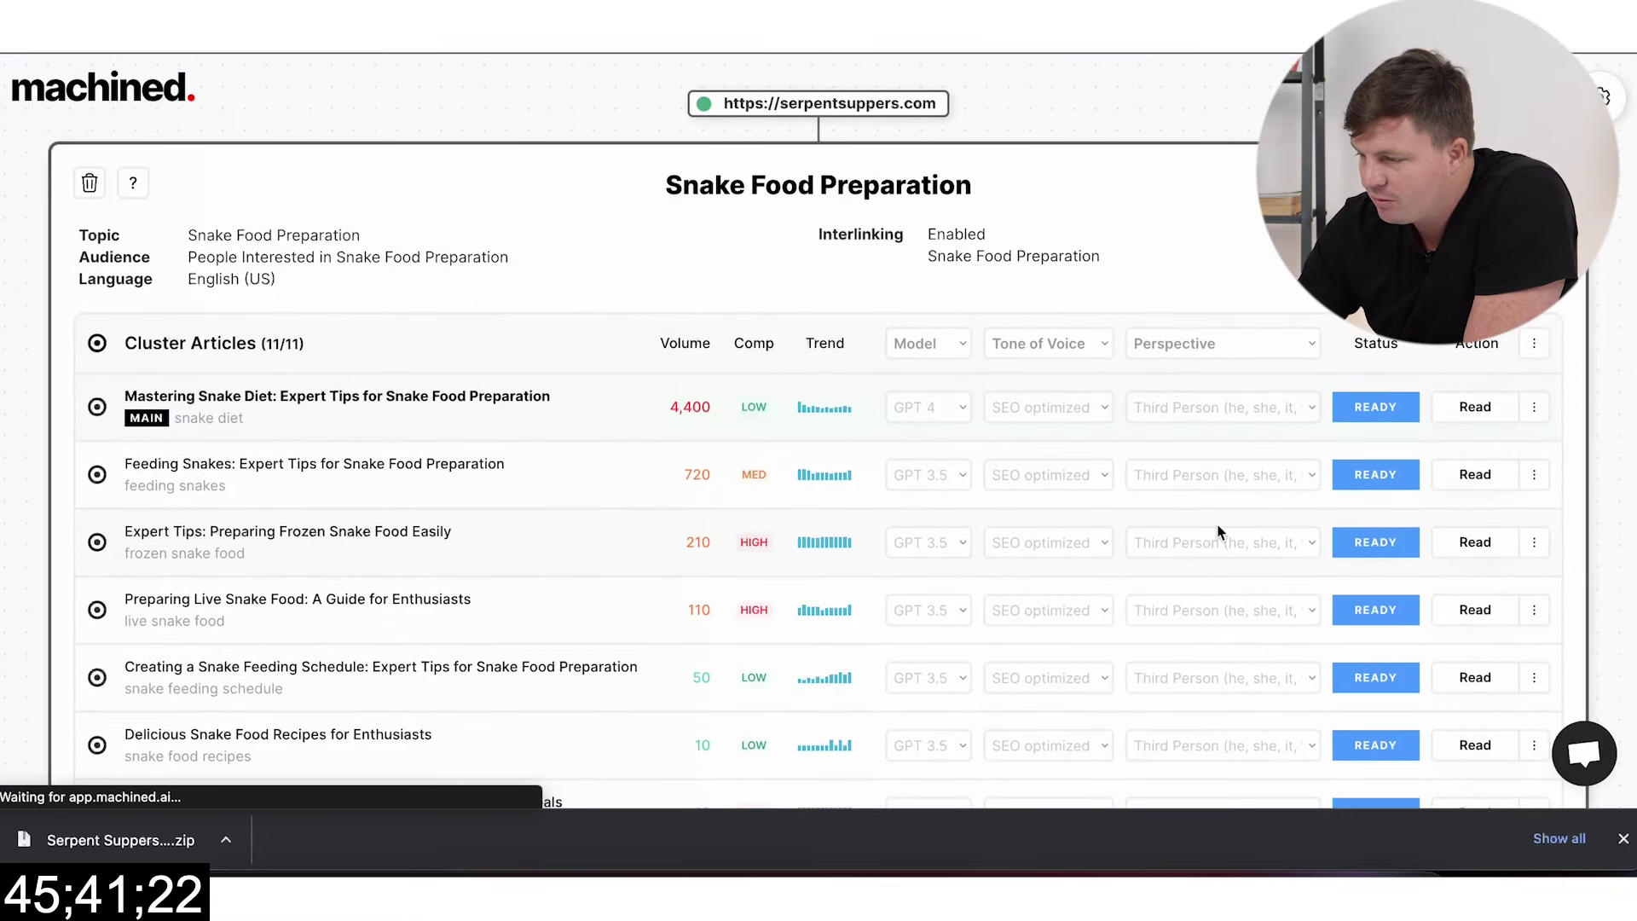
scroll(1151, 541, down, 10)
scroll(1347, 557, up, 10)
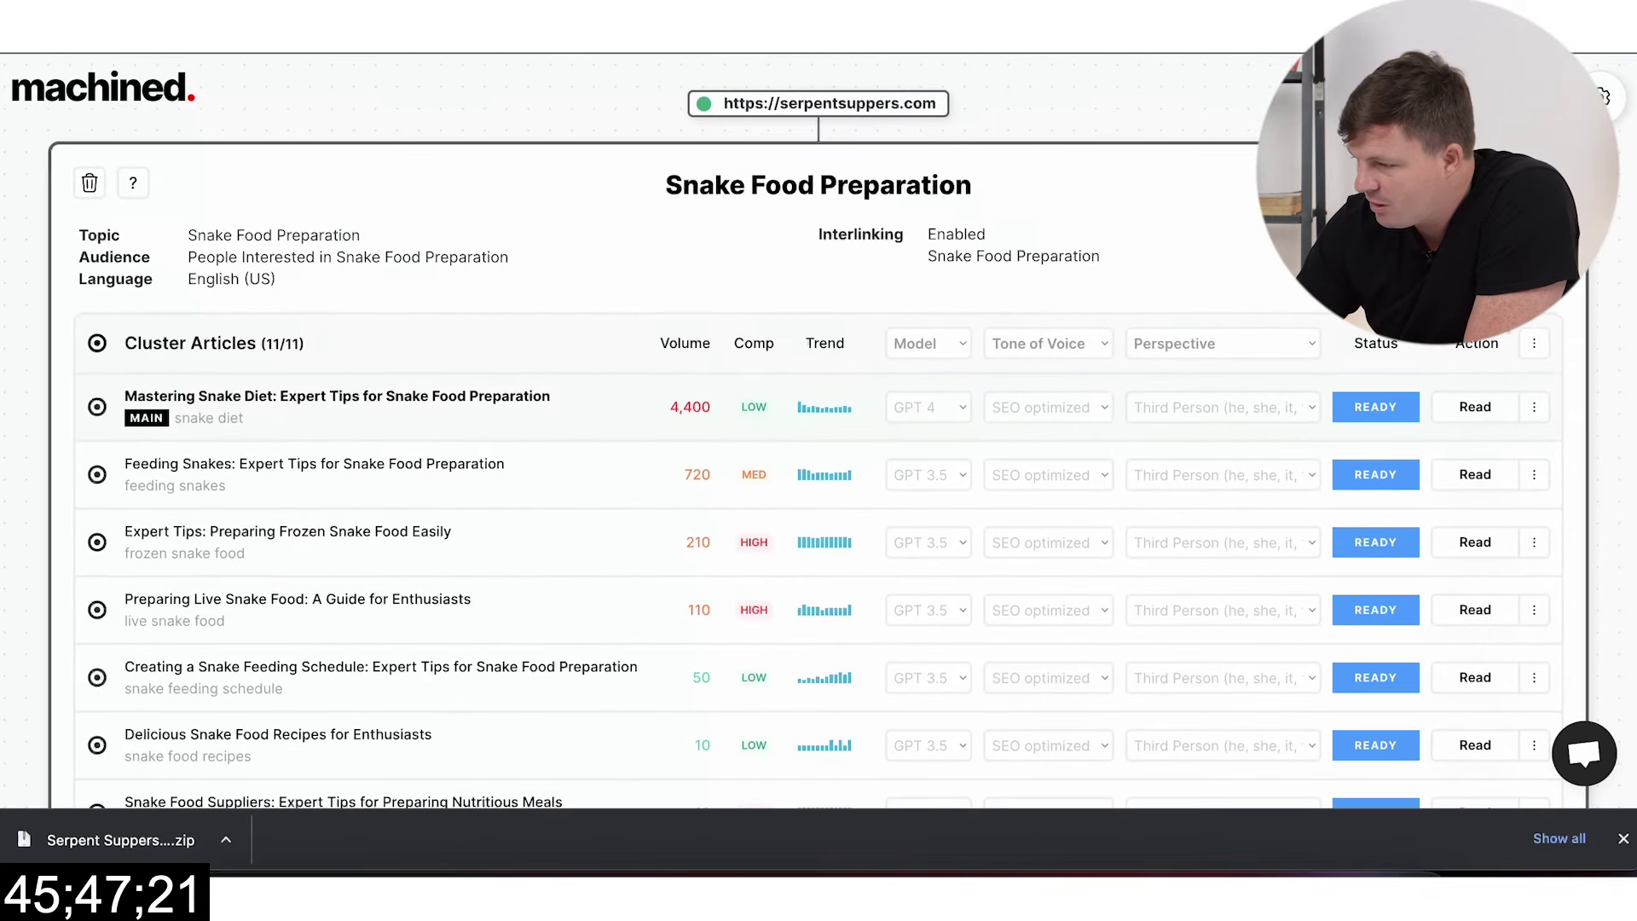
click(1534, 346)
click(1419, 402)
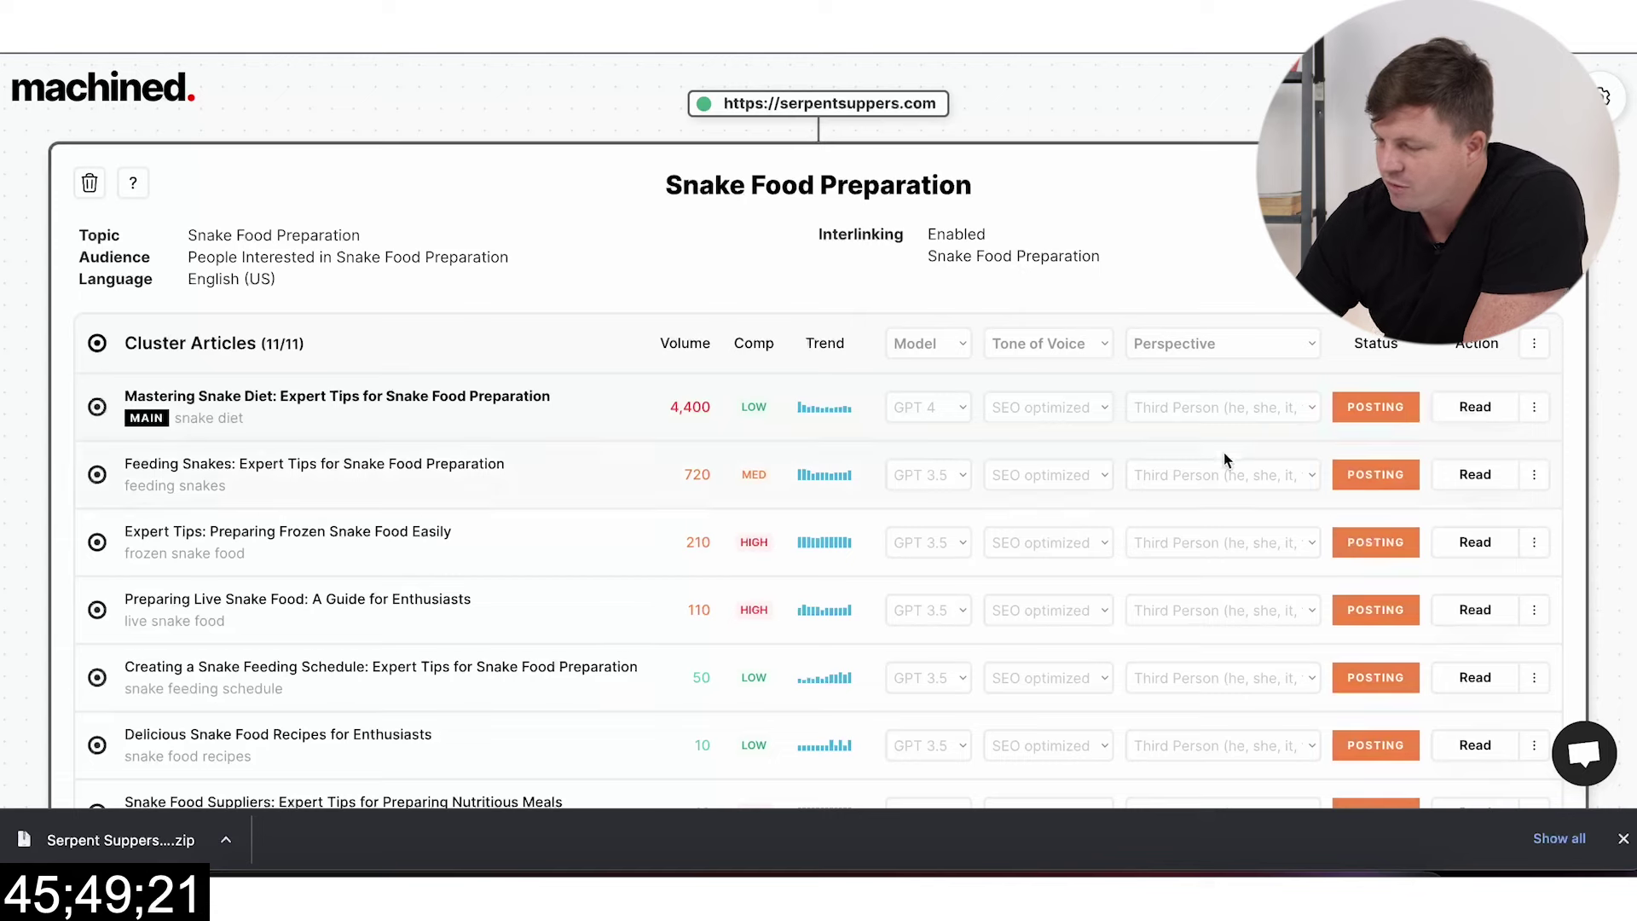
Step: Check the Status column until all articles show POSTED, then close the article details
scroll(1066, 500, down, 6)
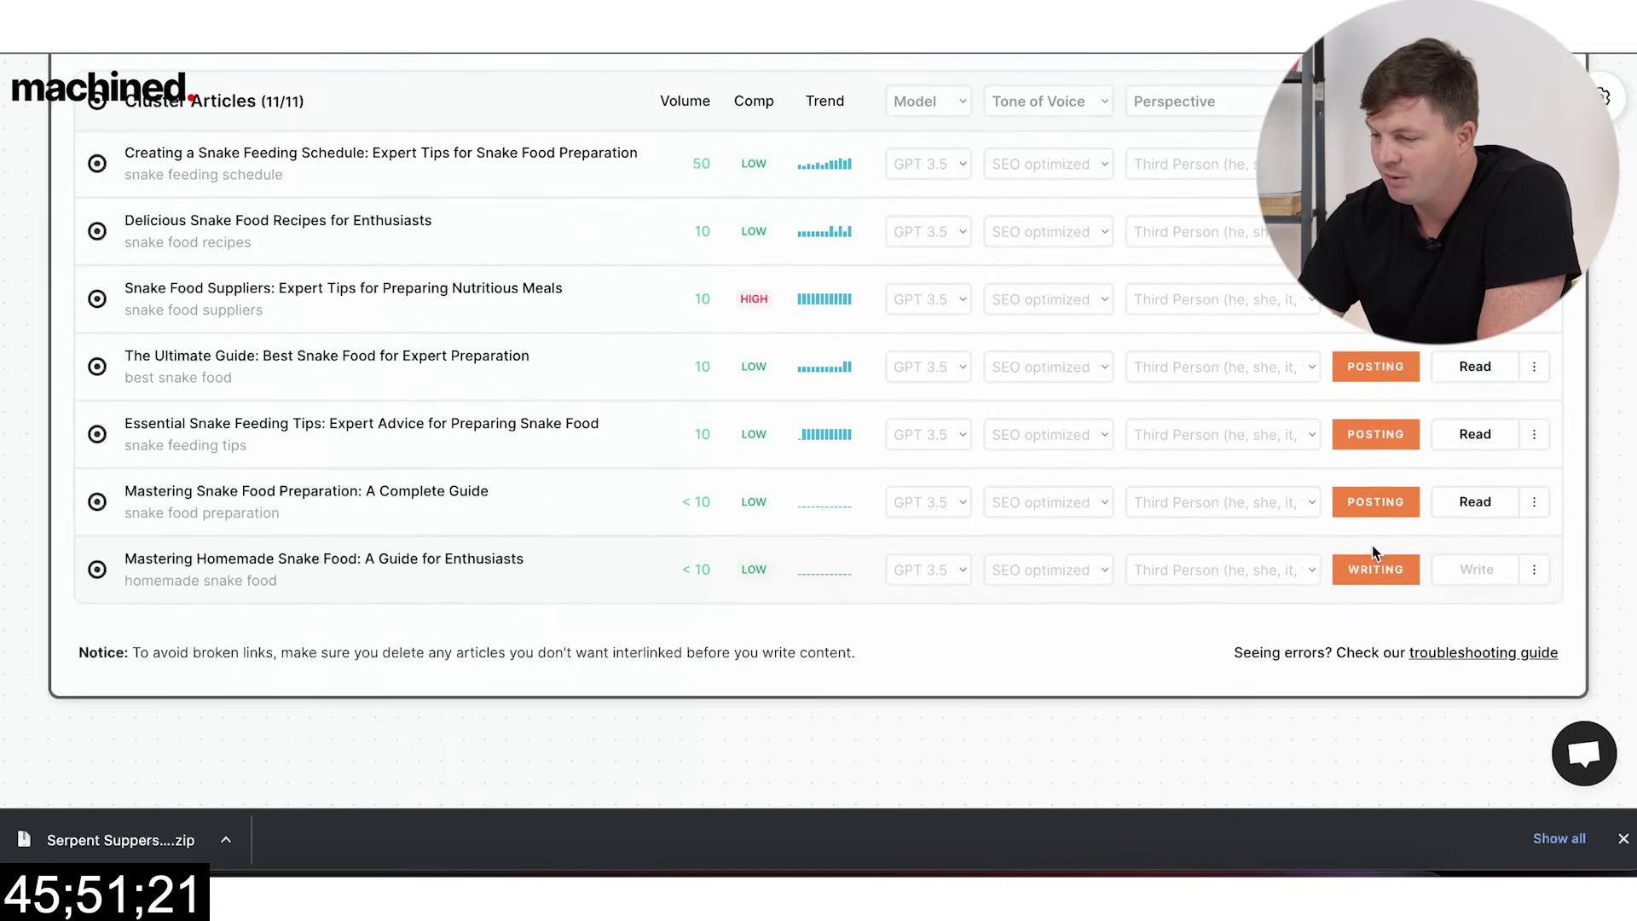
click(1365, 576)
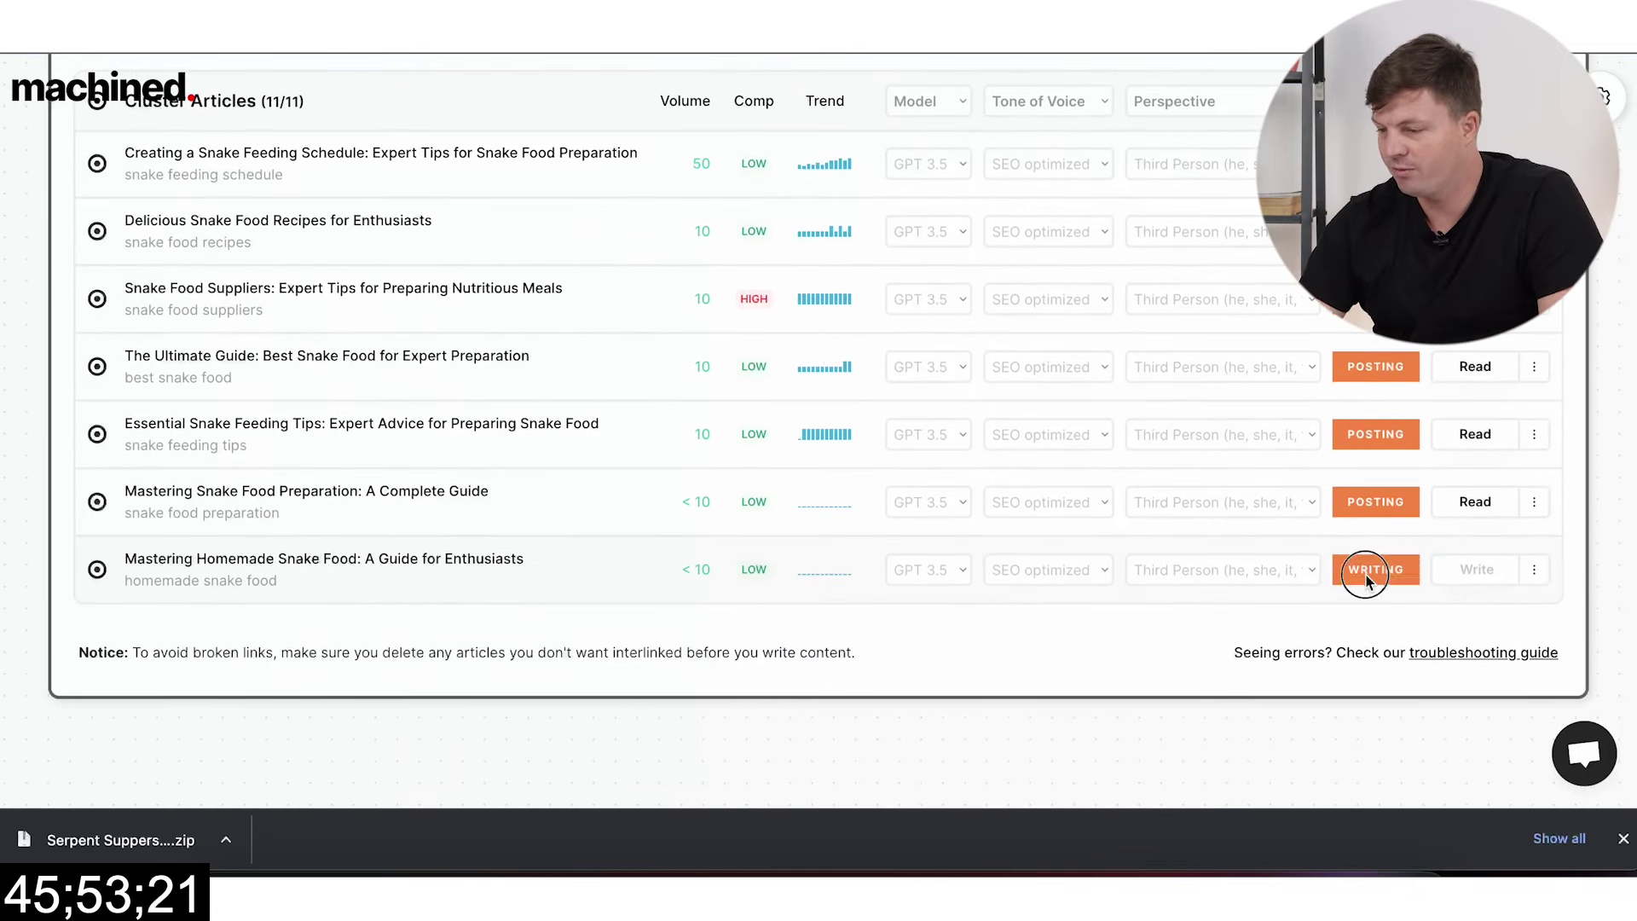
scroll(1159, 569, up, 4)
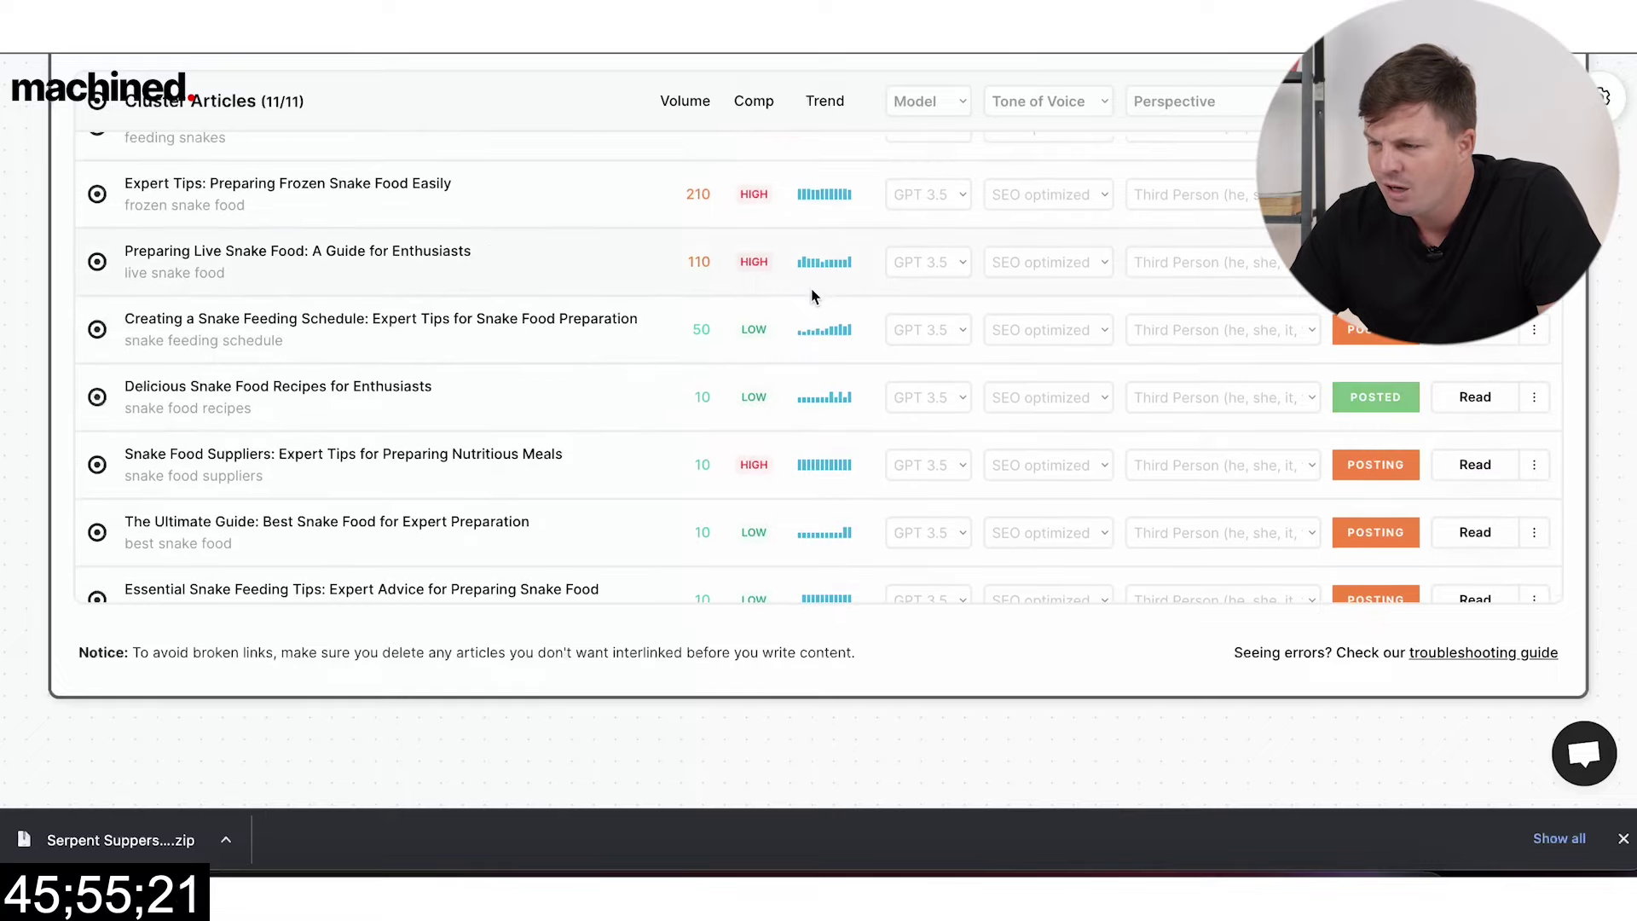
scroll(1233, 478, up, 3)
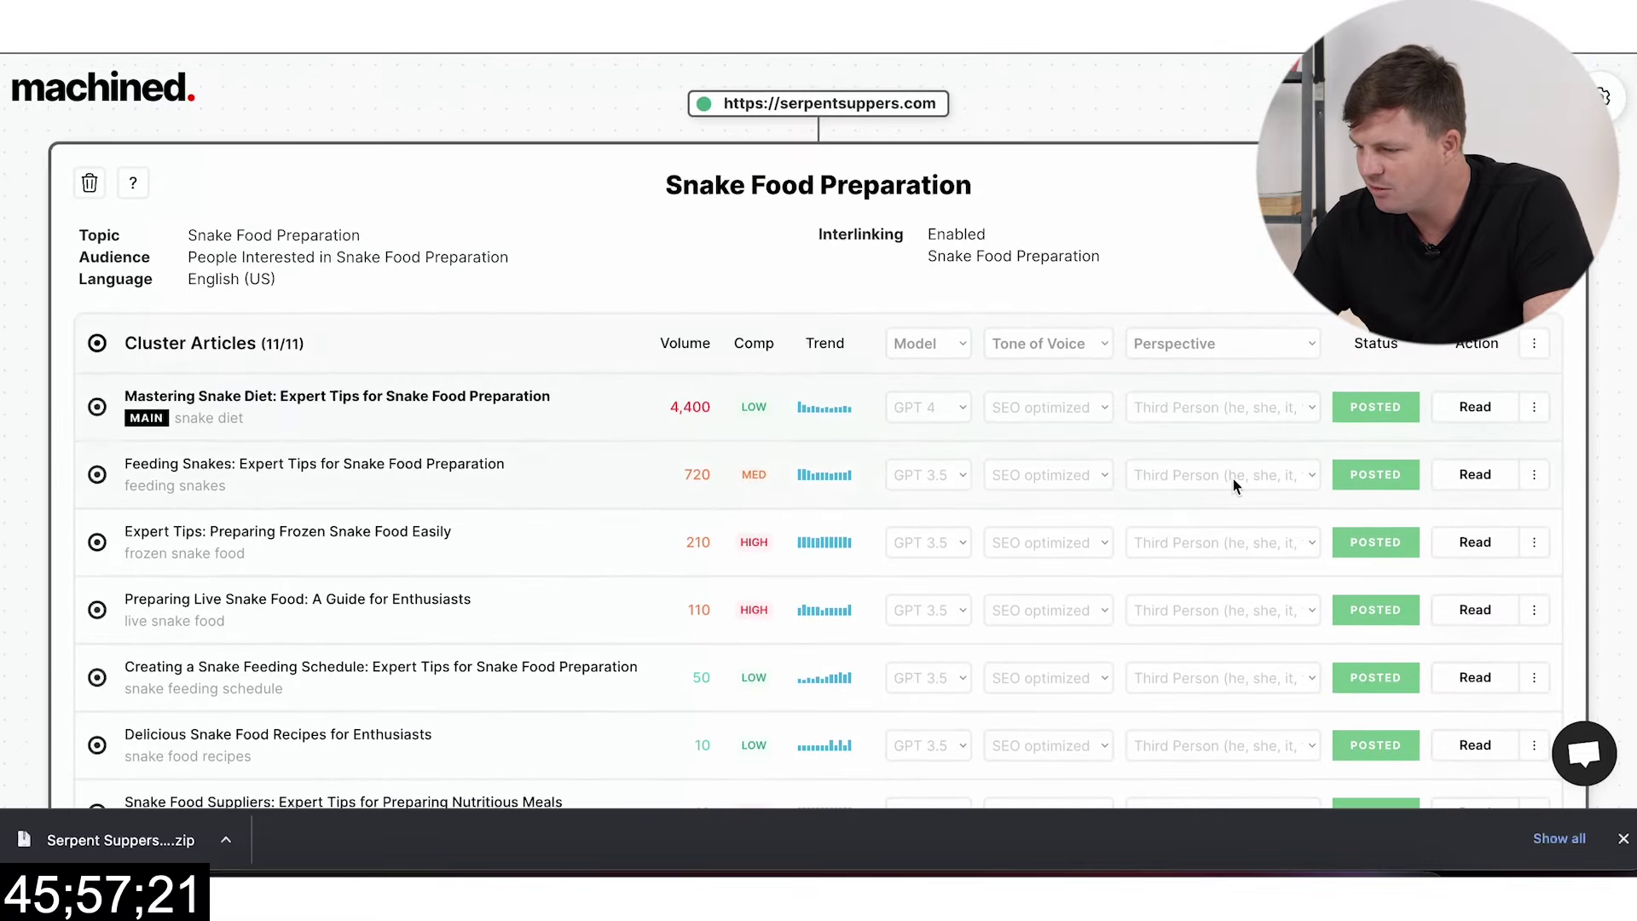
scroll(1233, 479, down, 5)
scroll(1328, 473, down, 2)
scroll(1328, 473, up, 6)
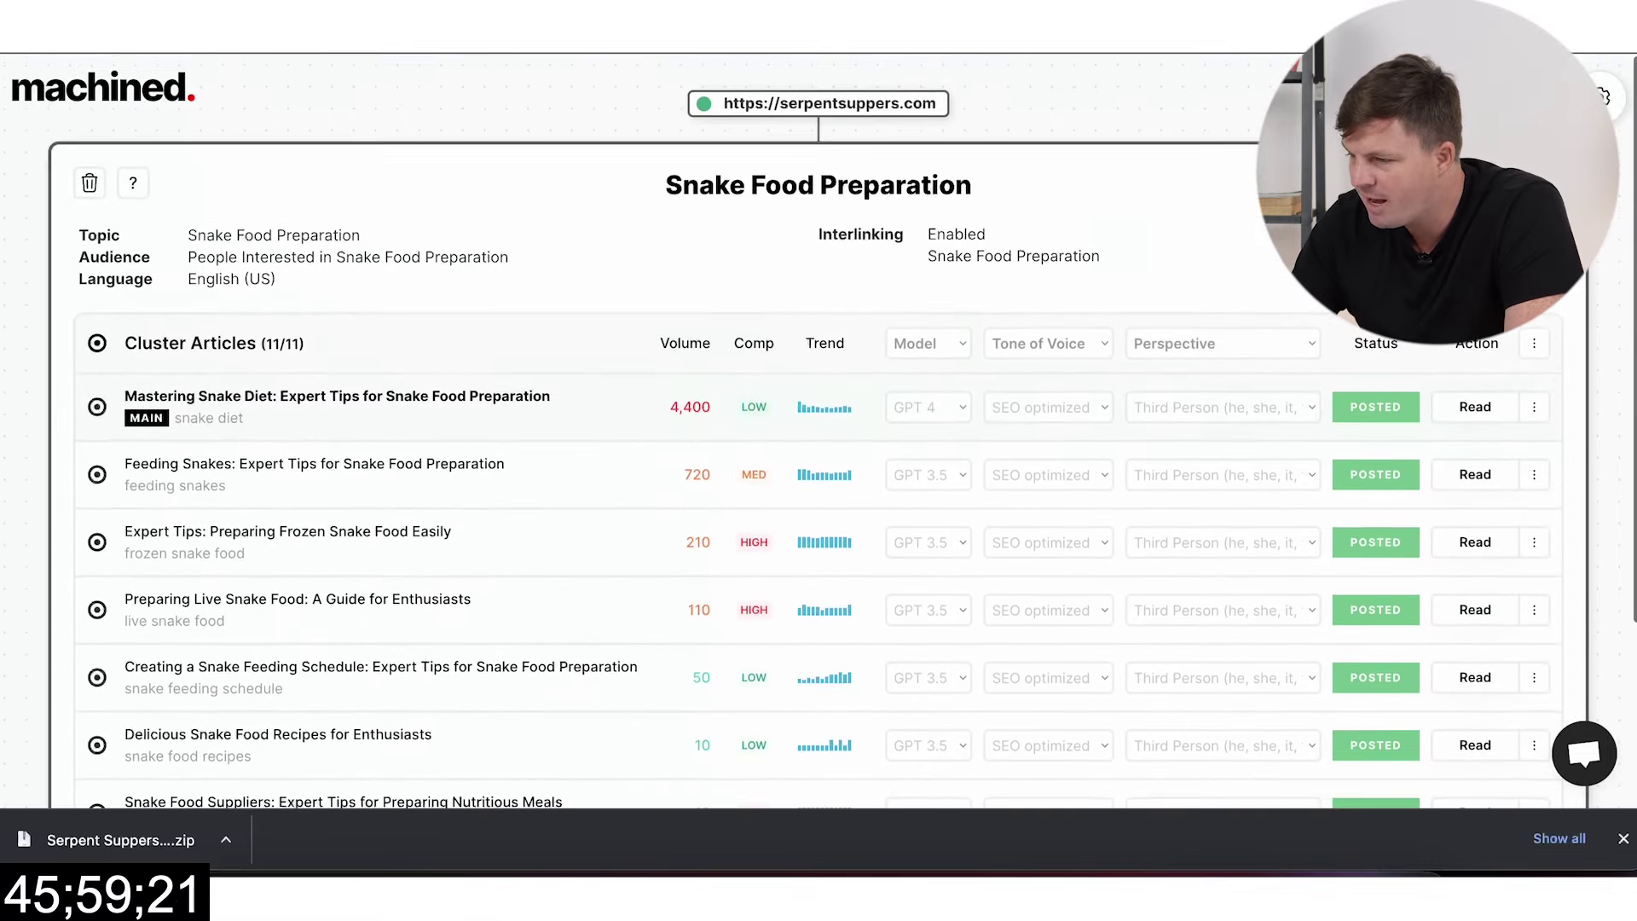
key(Escape)
Step: Start a new cluster with target topic 'Snake Product Reviews and Recommendations' copied from ChatGPT
click(833, 178)
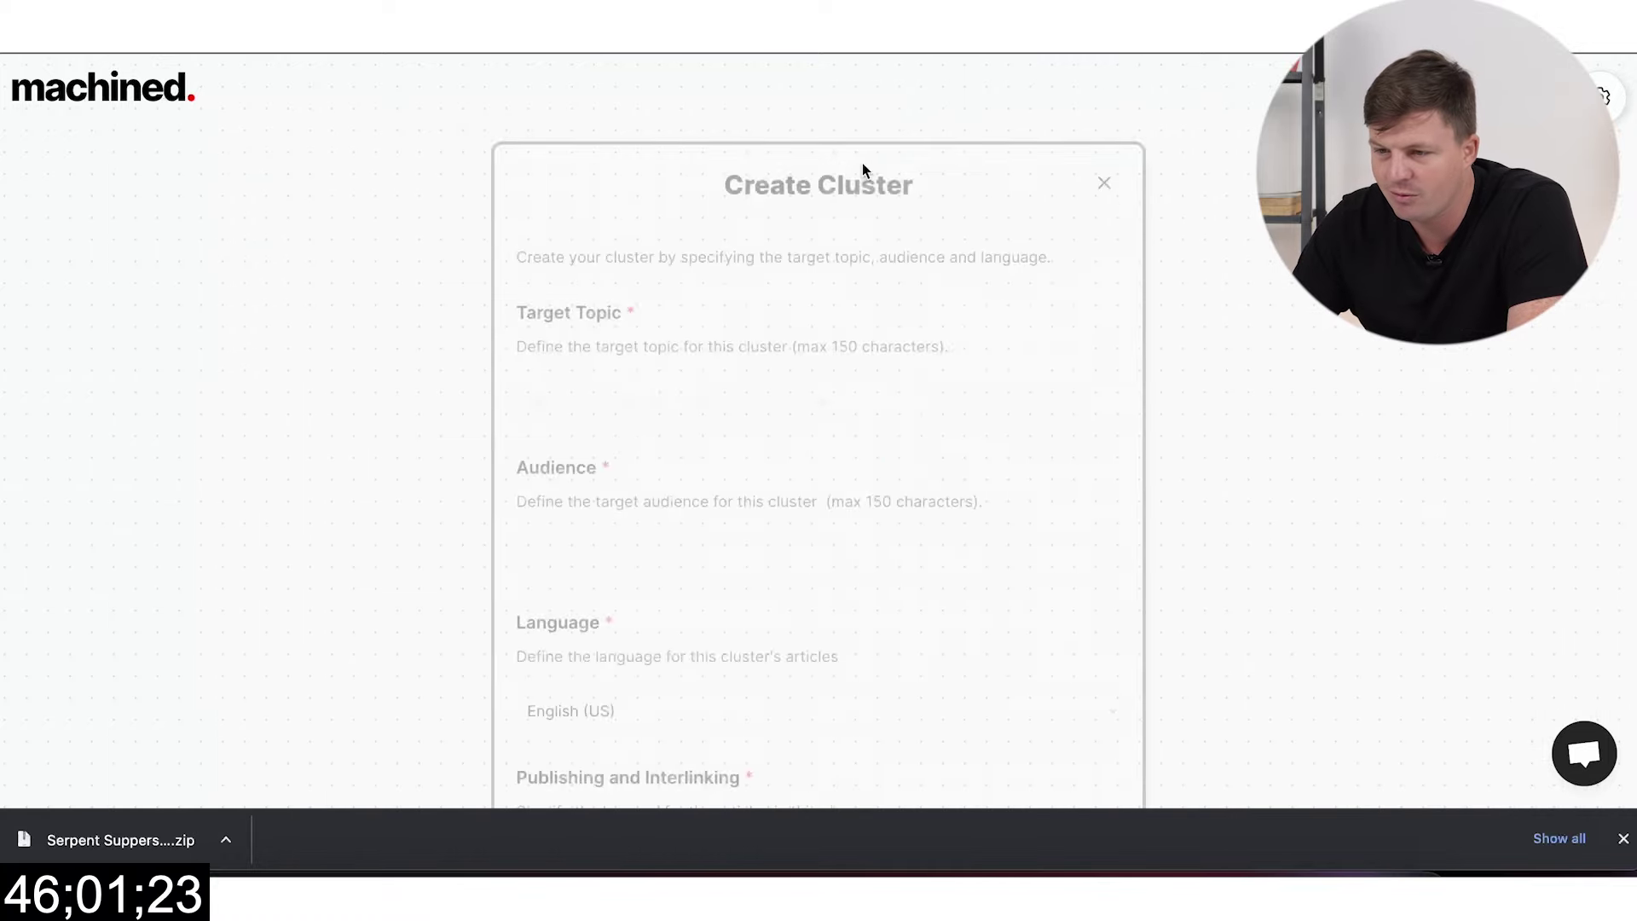
key(ctrl+Tab)
scroll(474, 345, down, 5)
click(602, 202)
drag(602, 202, 977, 203)
key(ctrl+c)
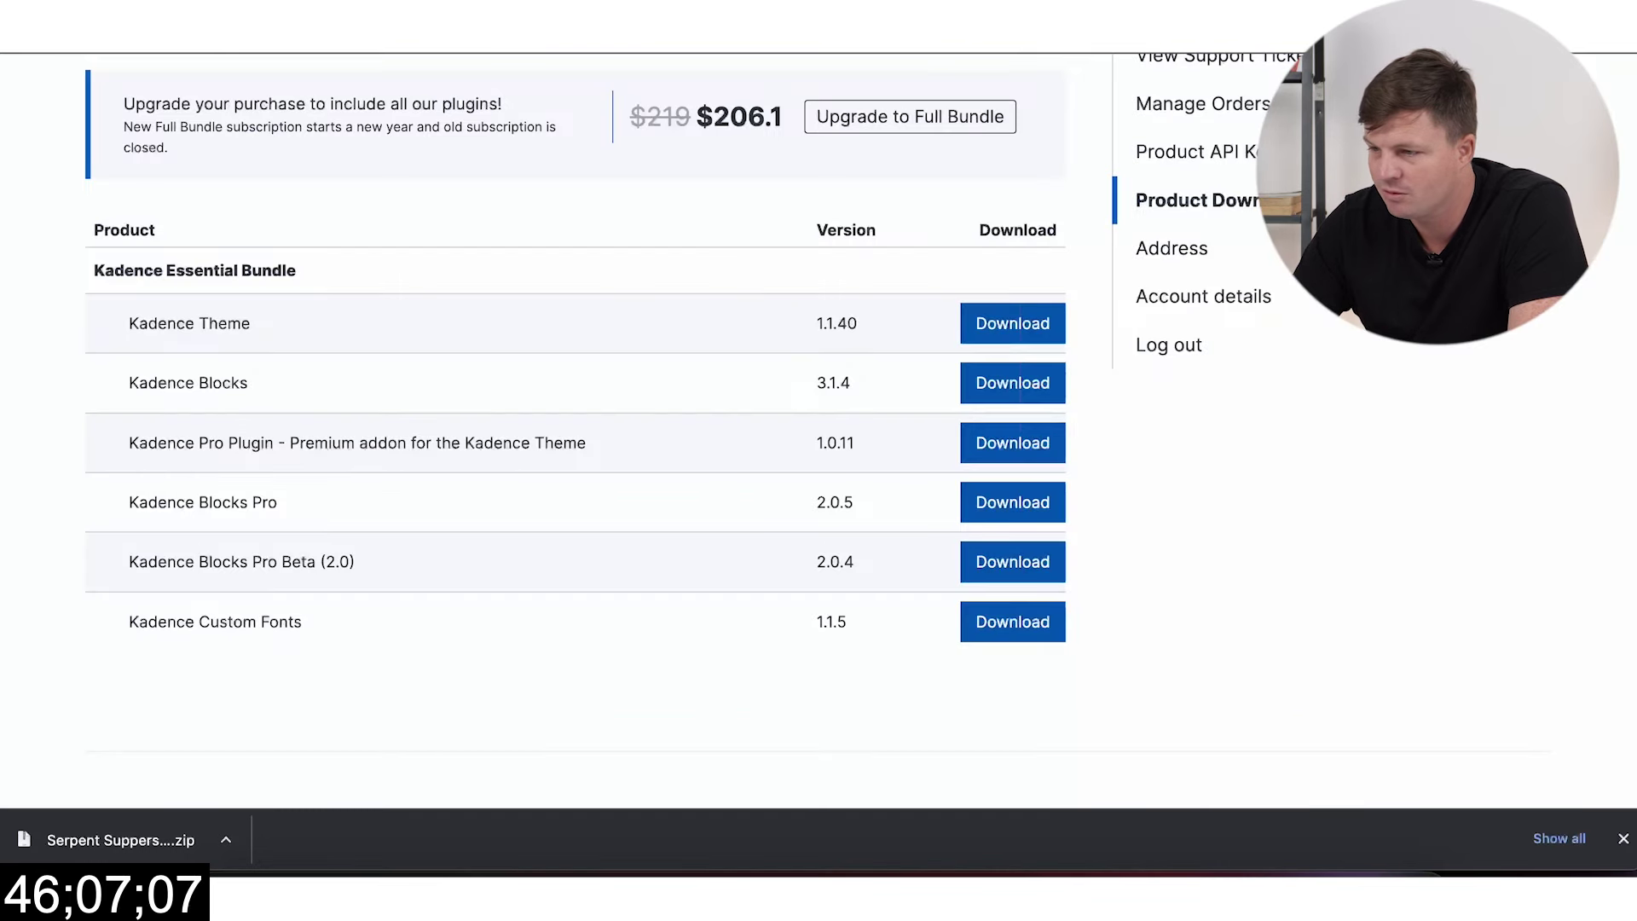
key(ctrl+shift+Tab)
click(793, 403)
key(ctrl+v)
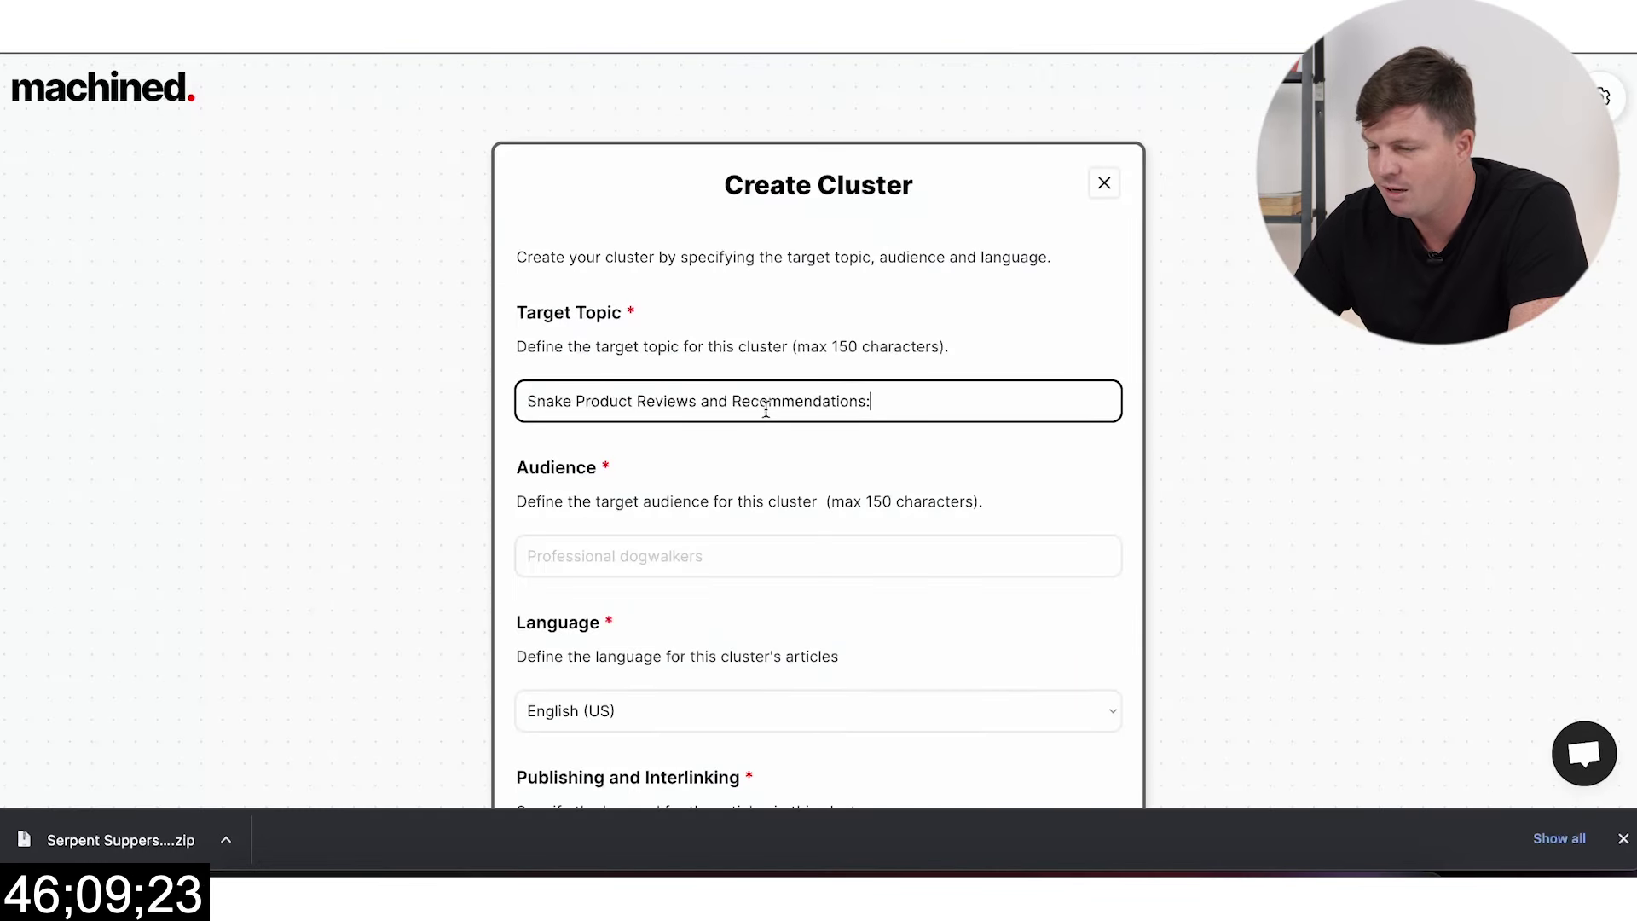
click(729, 400)
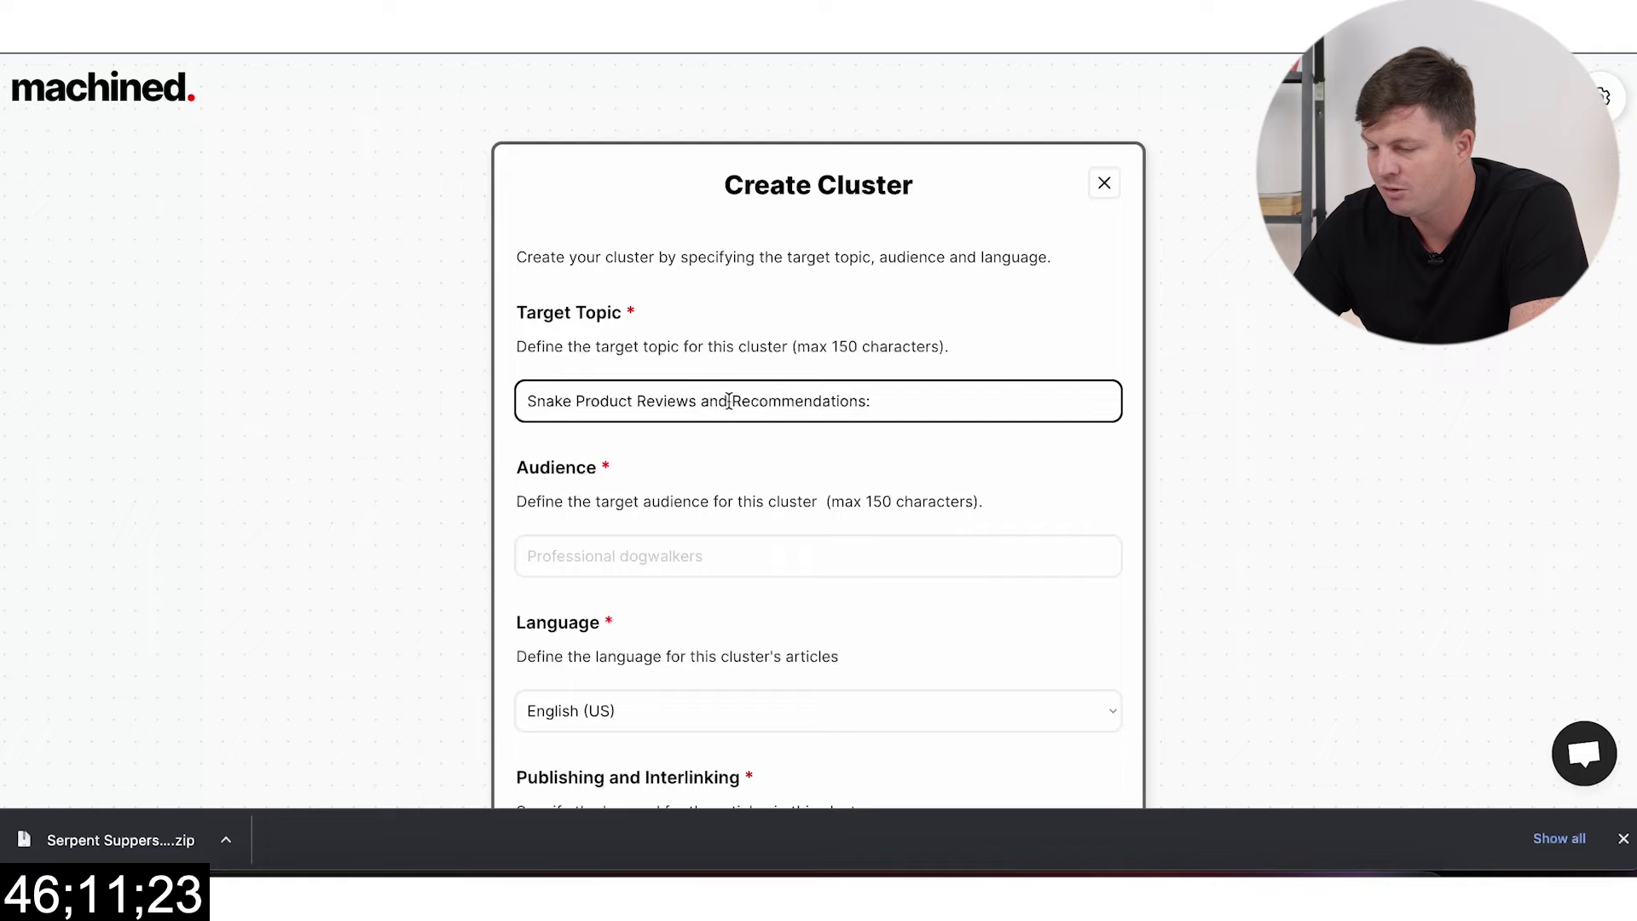
scroll(811, 432, down, 1)
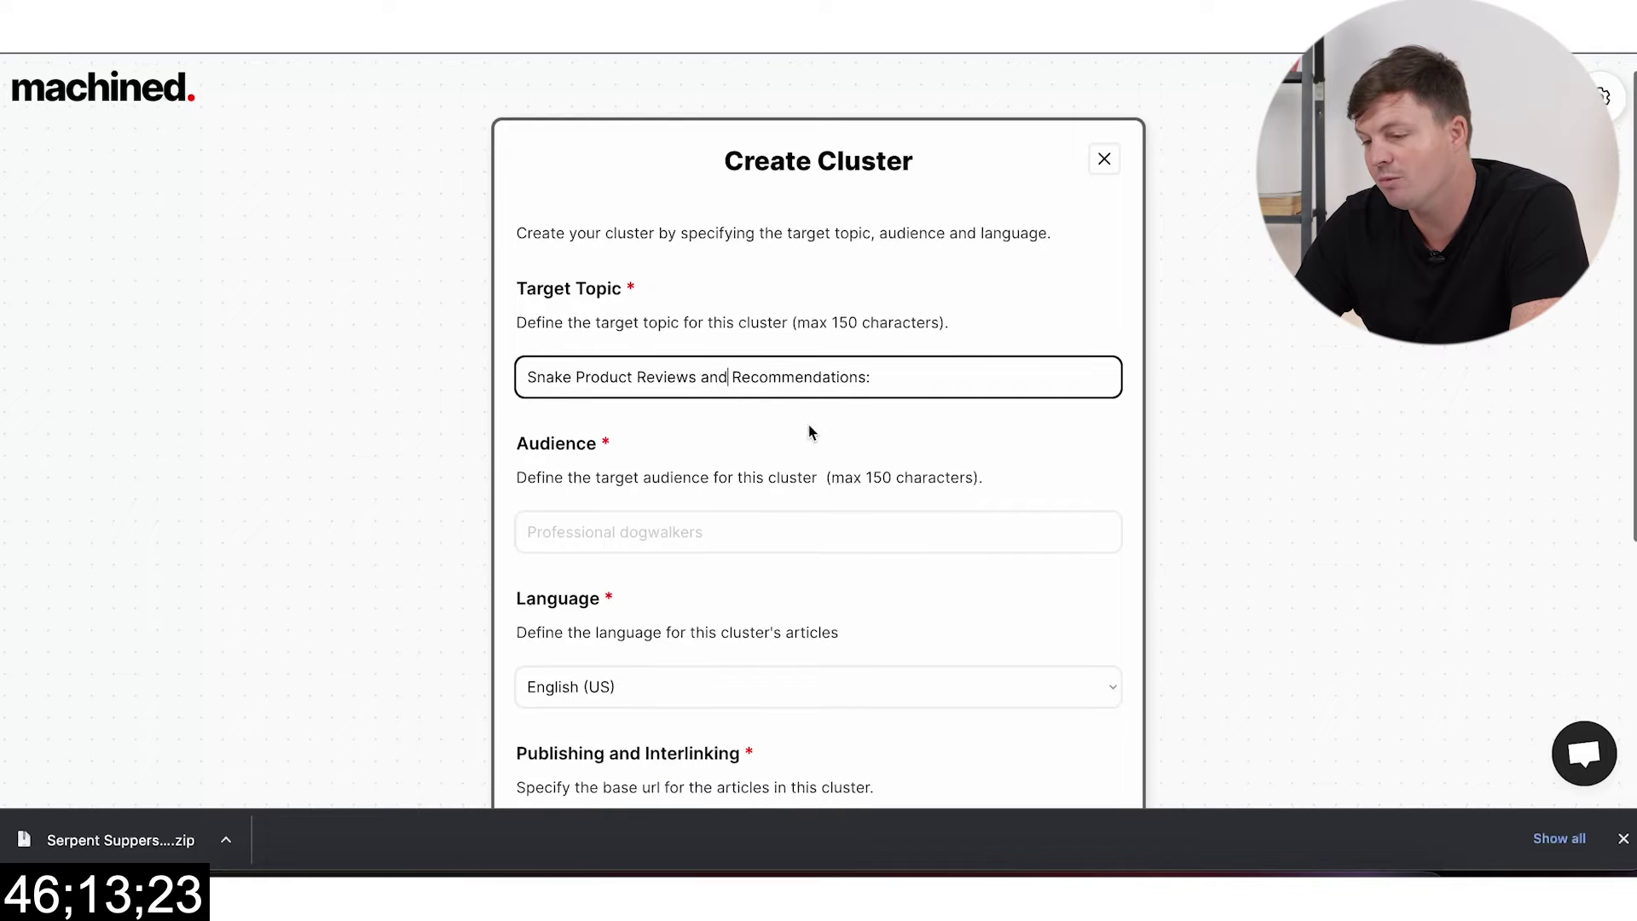
key(End)
key(BackSpace)
click(895, 394)
Step: Set the audience to 'People Interested in Snake Products' and base URL to the serpentsuppers.com address
click(760, 524)
text(Pe)
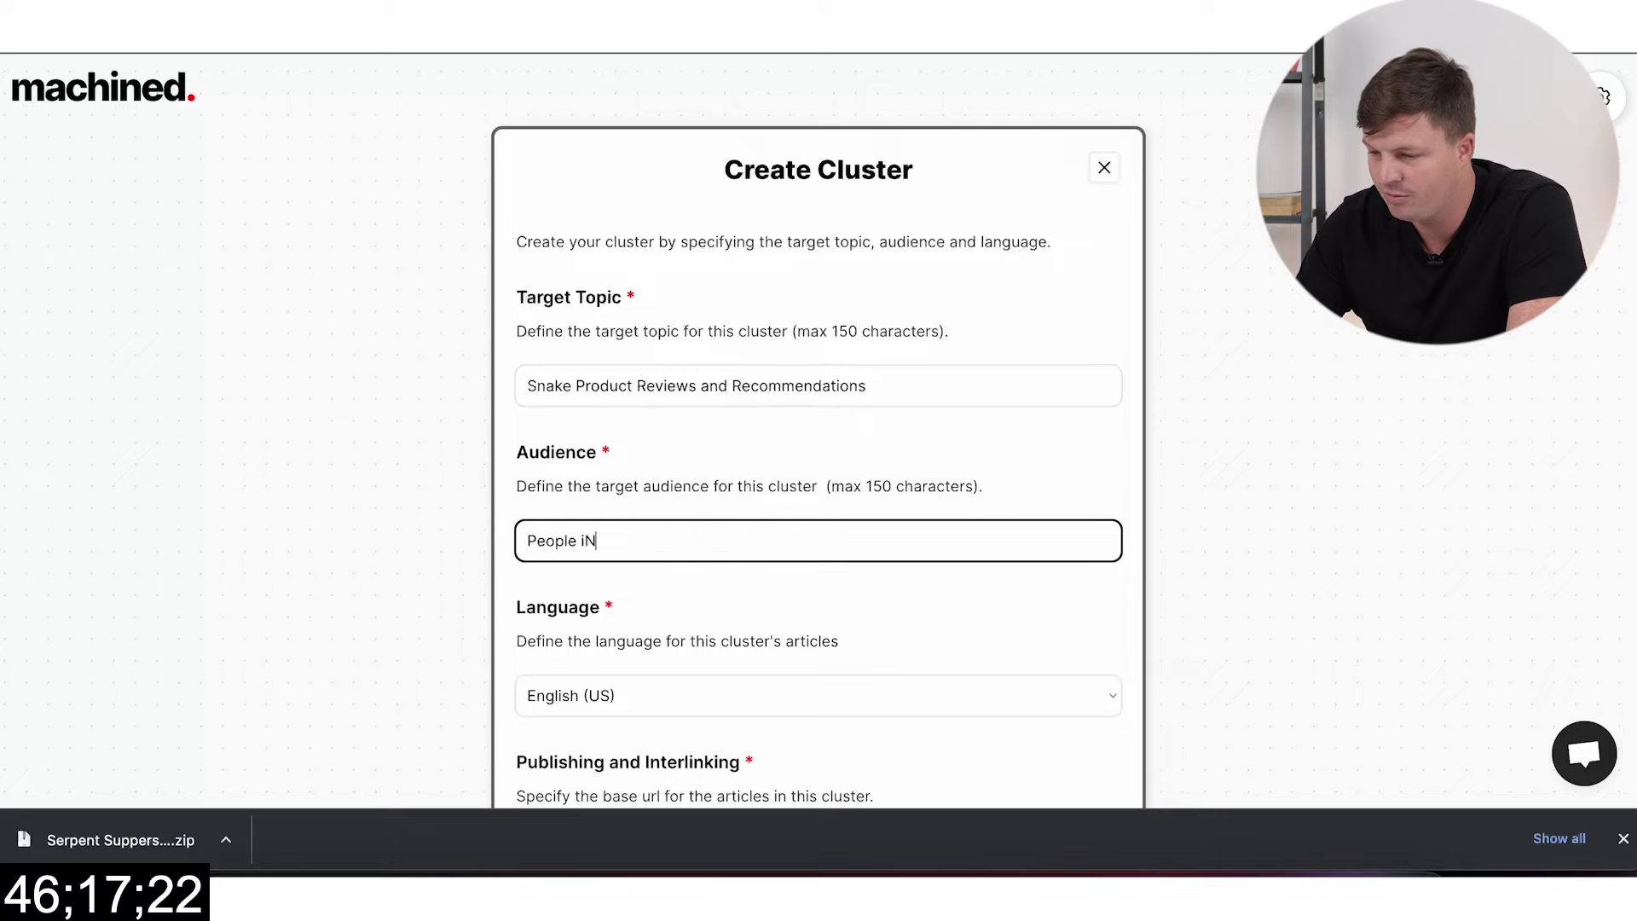
text(ople Interested in Snake)
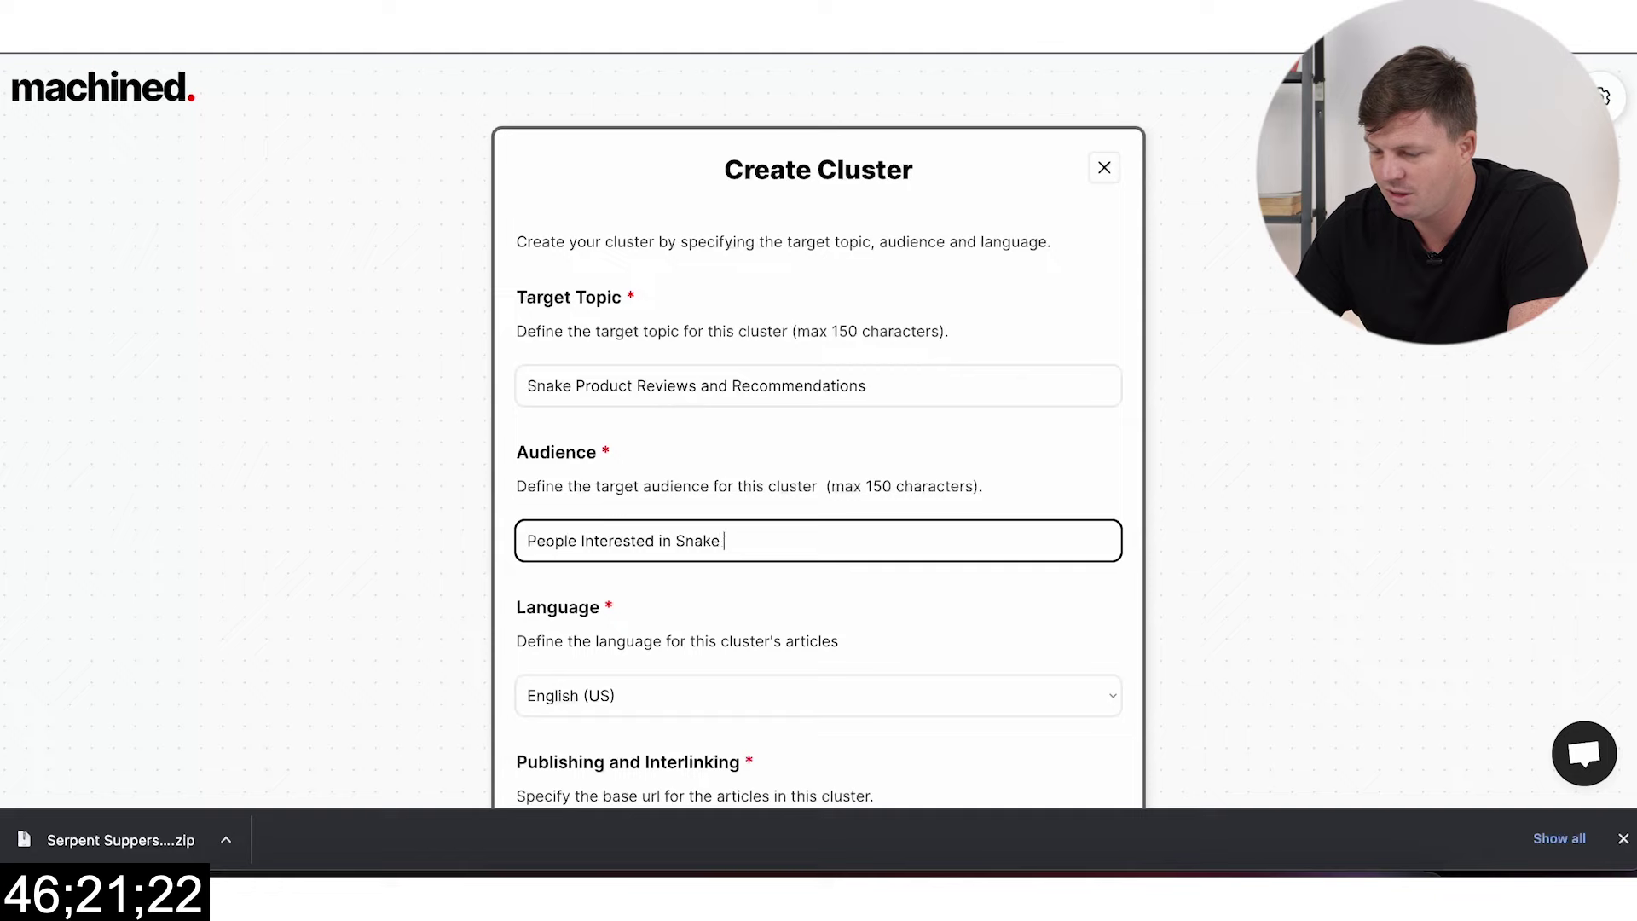
text( Products)
scroll(760, 636, down, 5)
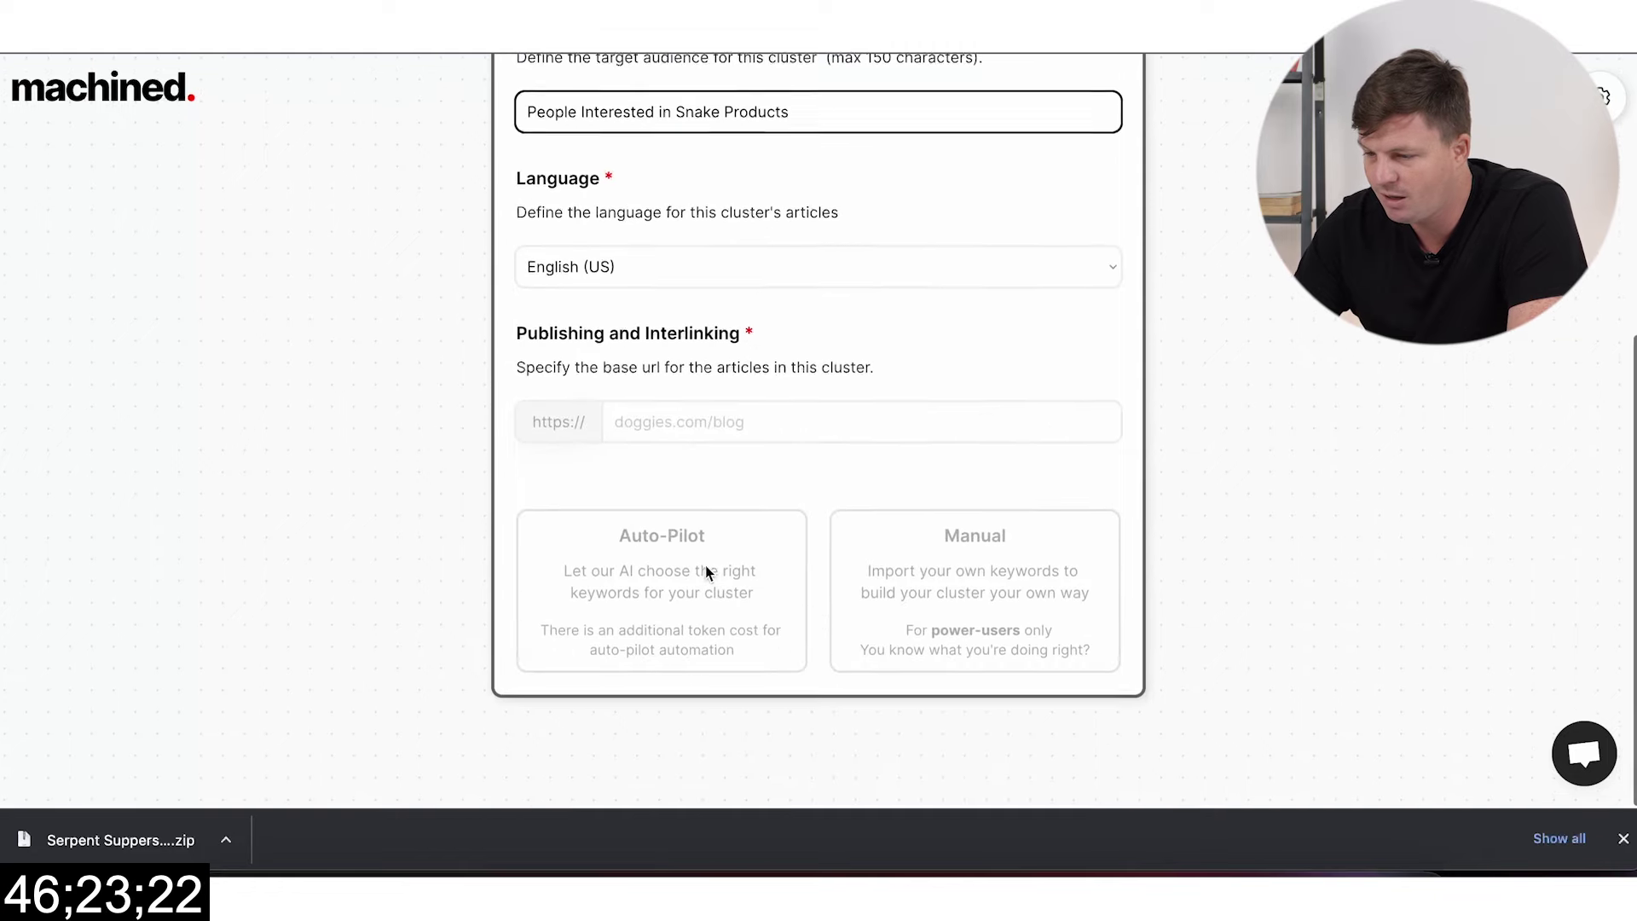
click(730, 424)
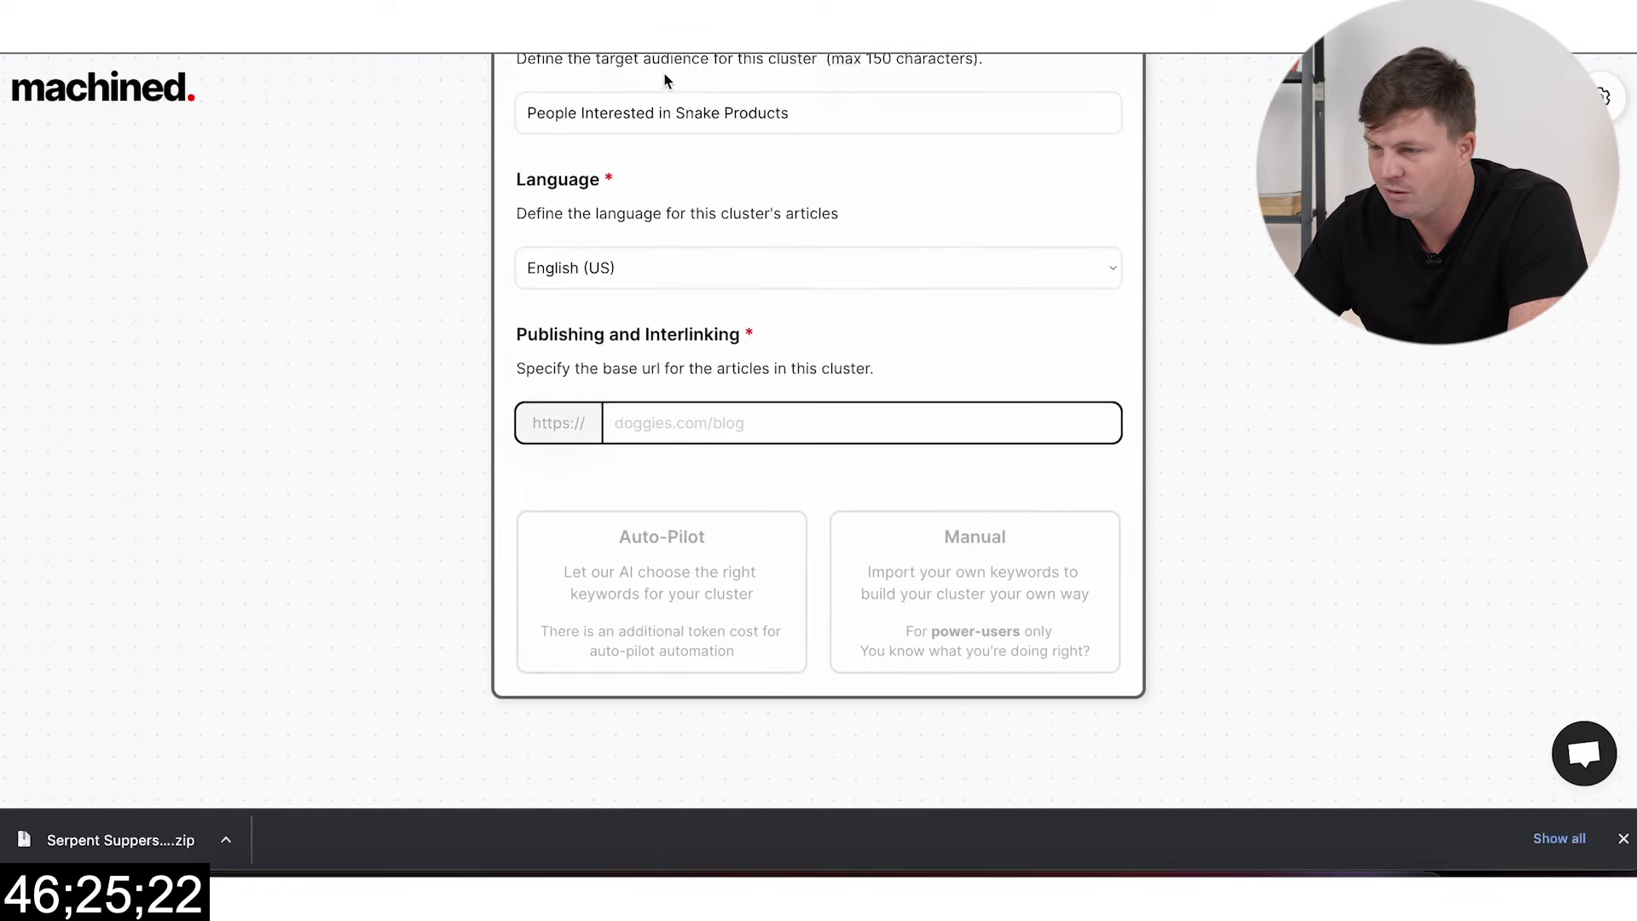
key(ctrl+Tab)
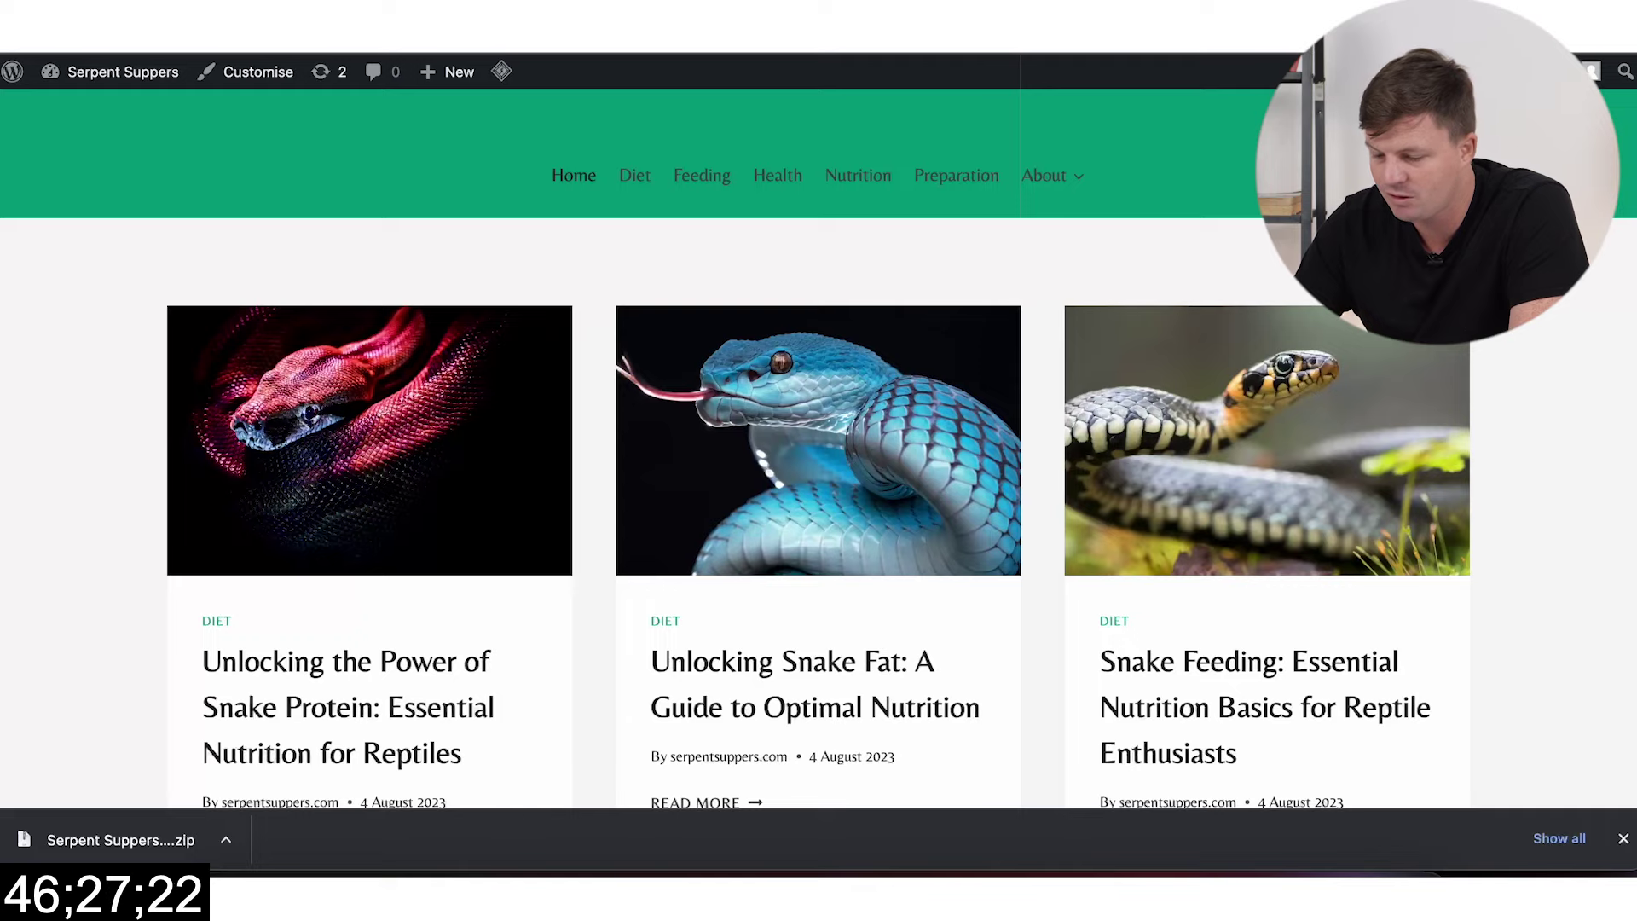
key(ctrl+shift+Tab)
text(https://serpentsuppers.com/)
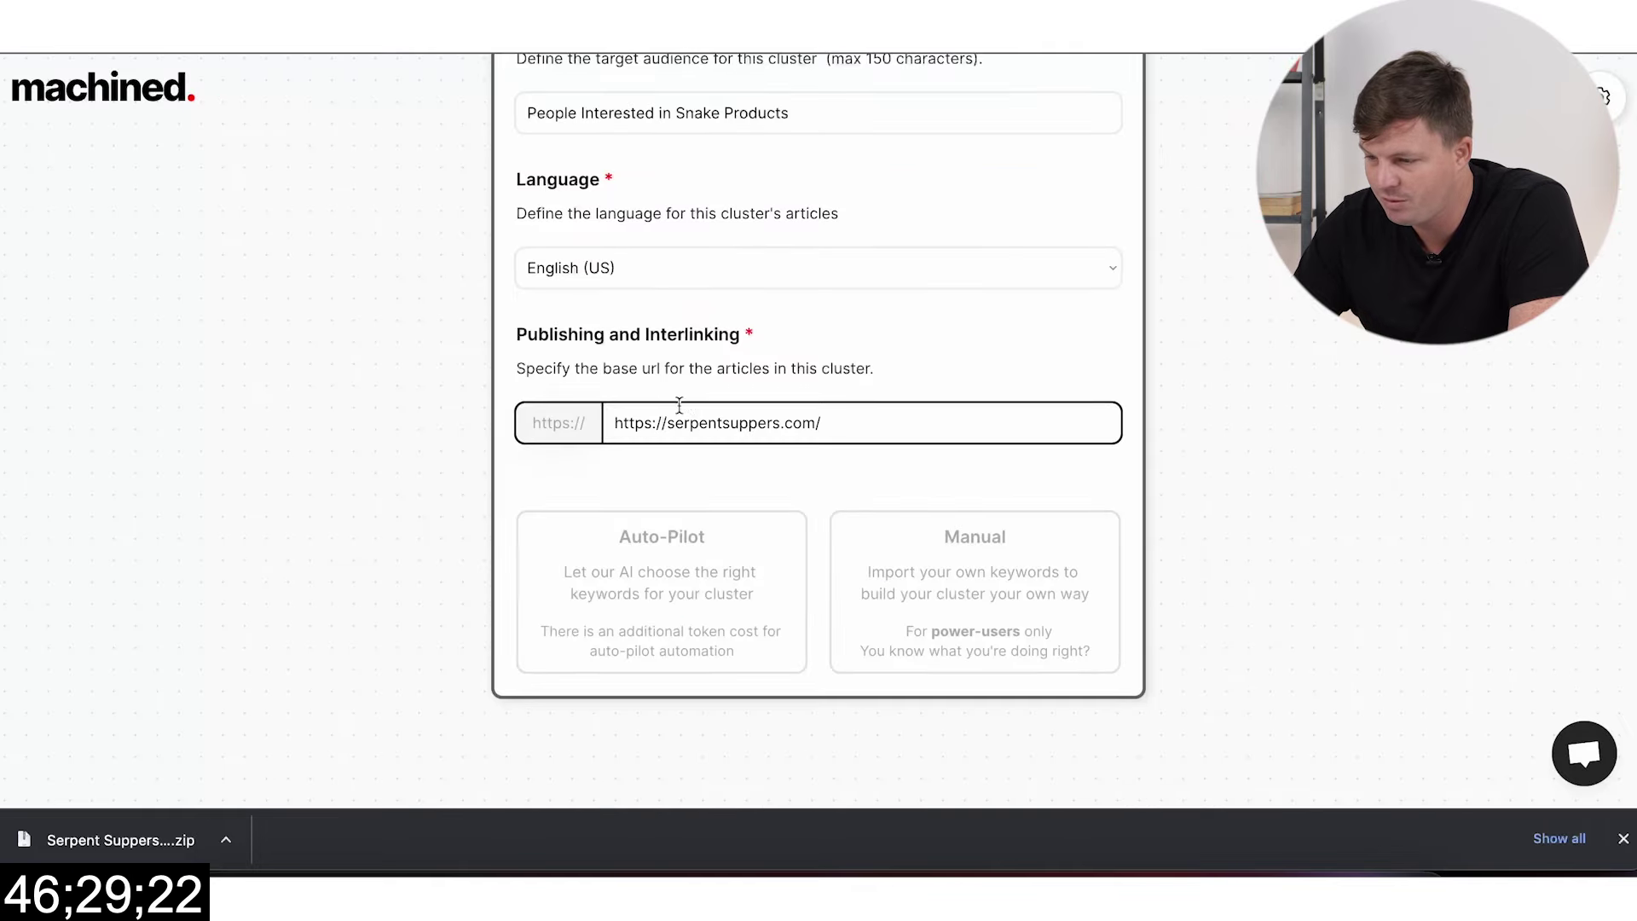
drag(658, 421, 614, 423)
key(BackSpace)
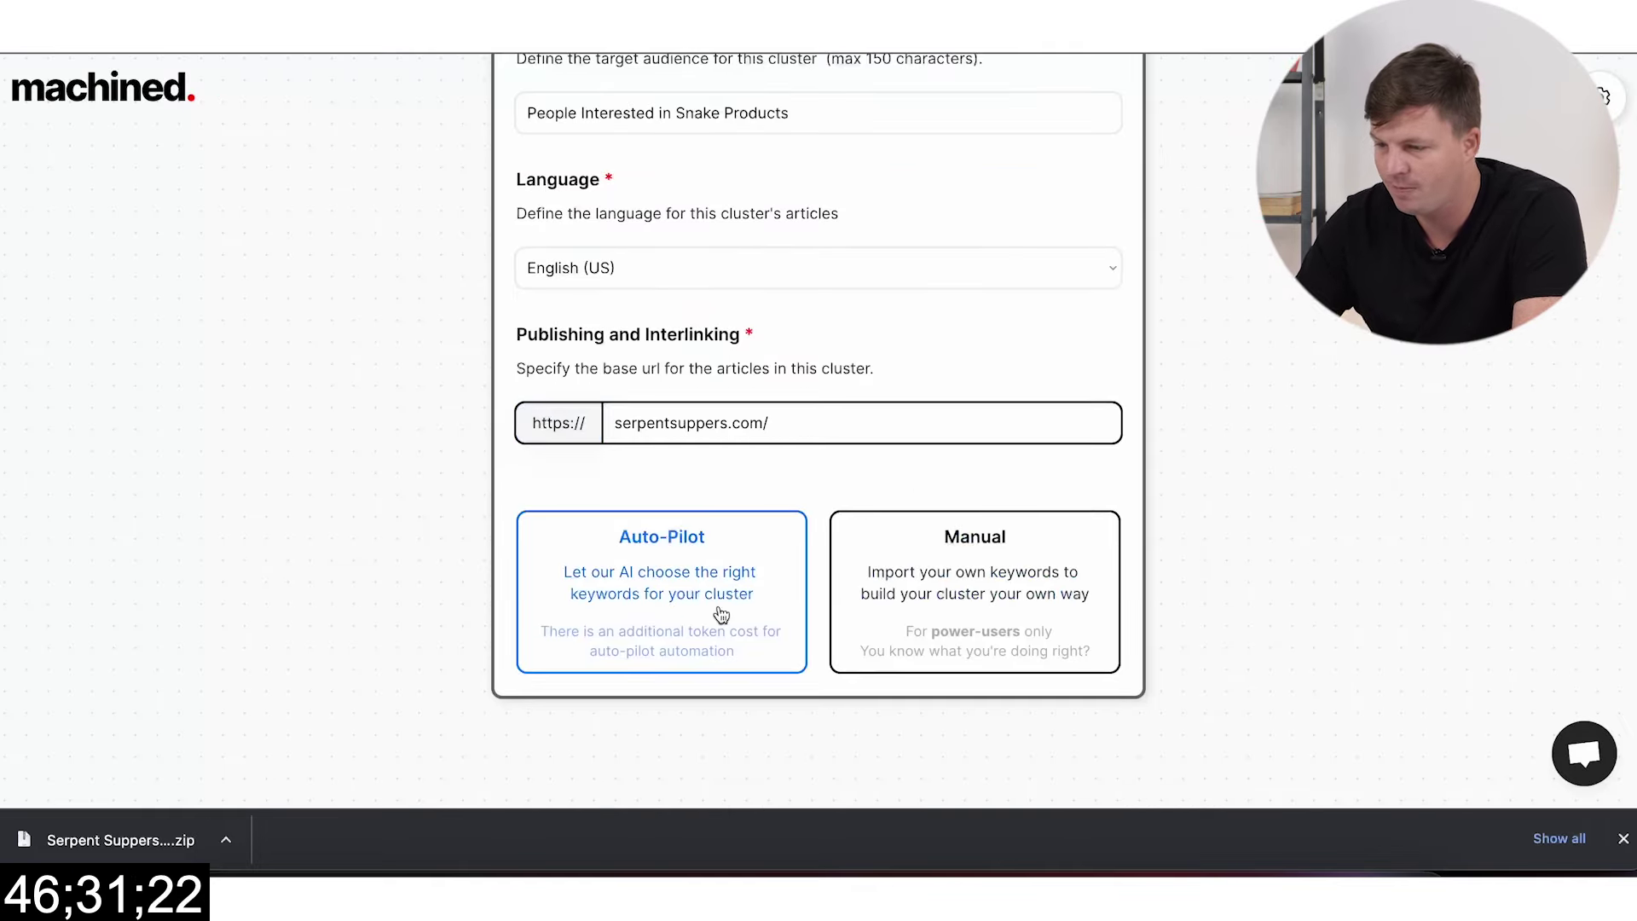
Step: Run the cluster on Auto-Pilot with Medium size
click(719, 614)
click(847, 345)
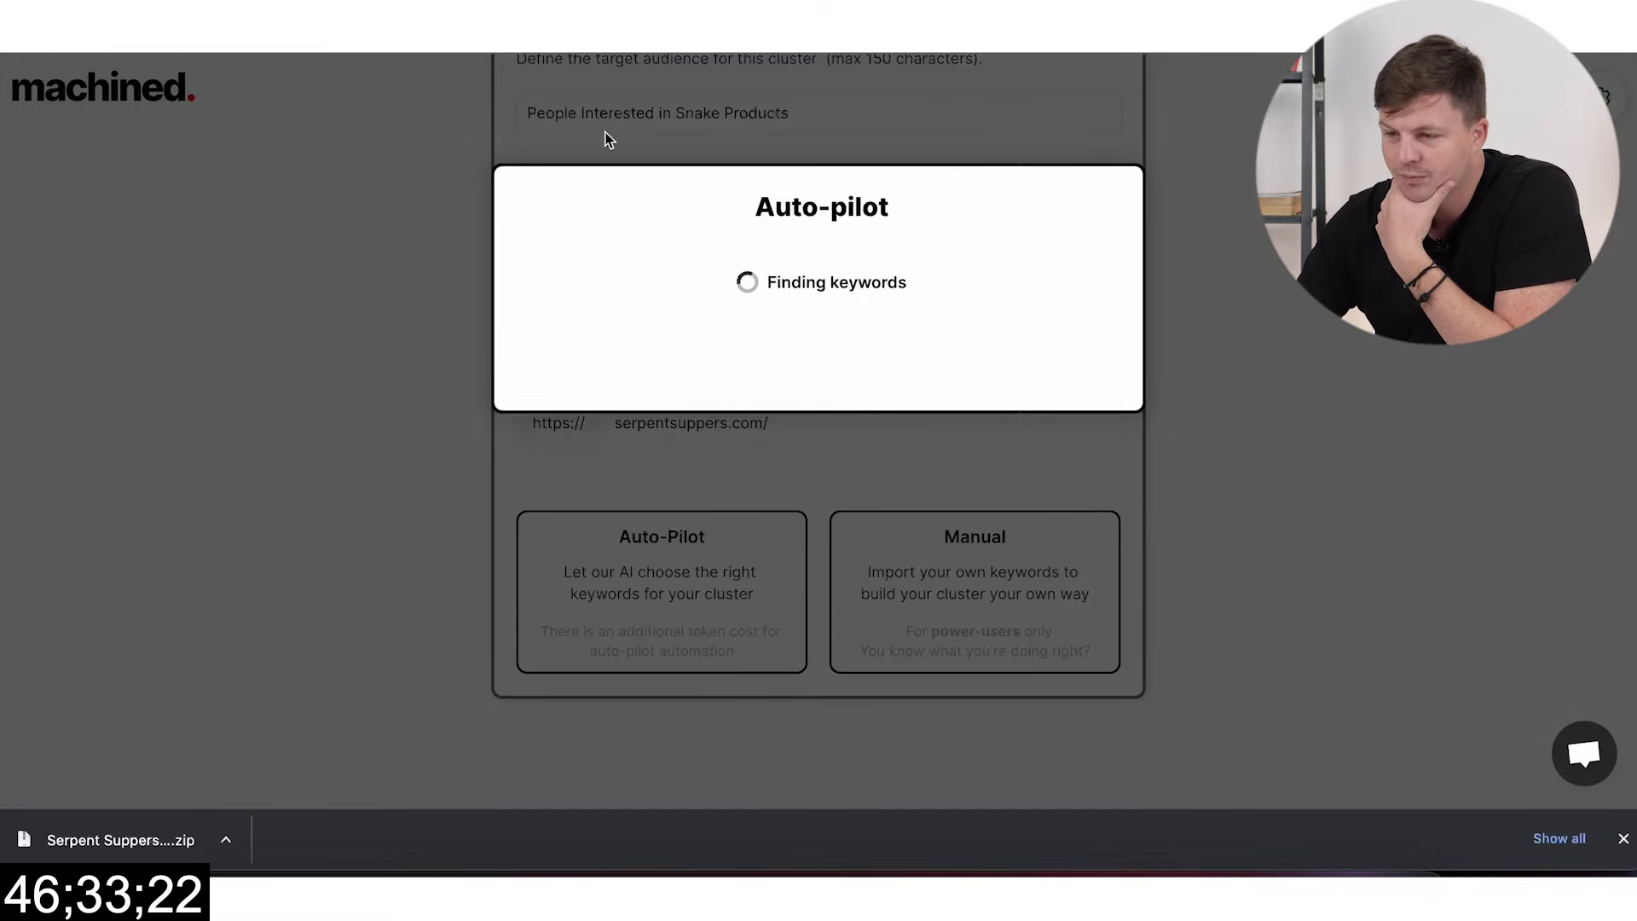
key(ctrl+Tab)
Step: Scroll the Serpent Suppers customizer preview down to the footer copyright line
scroll(657, 307, down, 4)
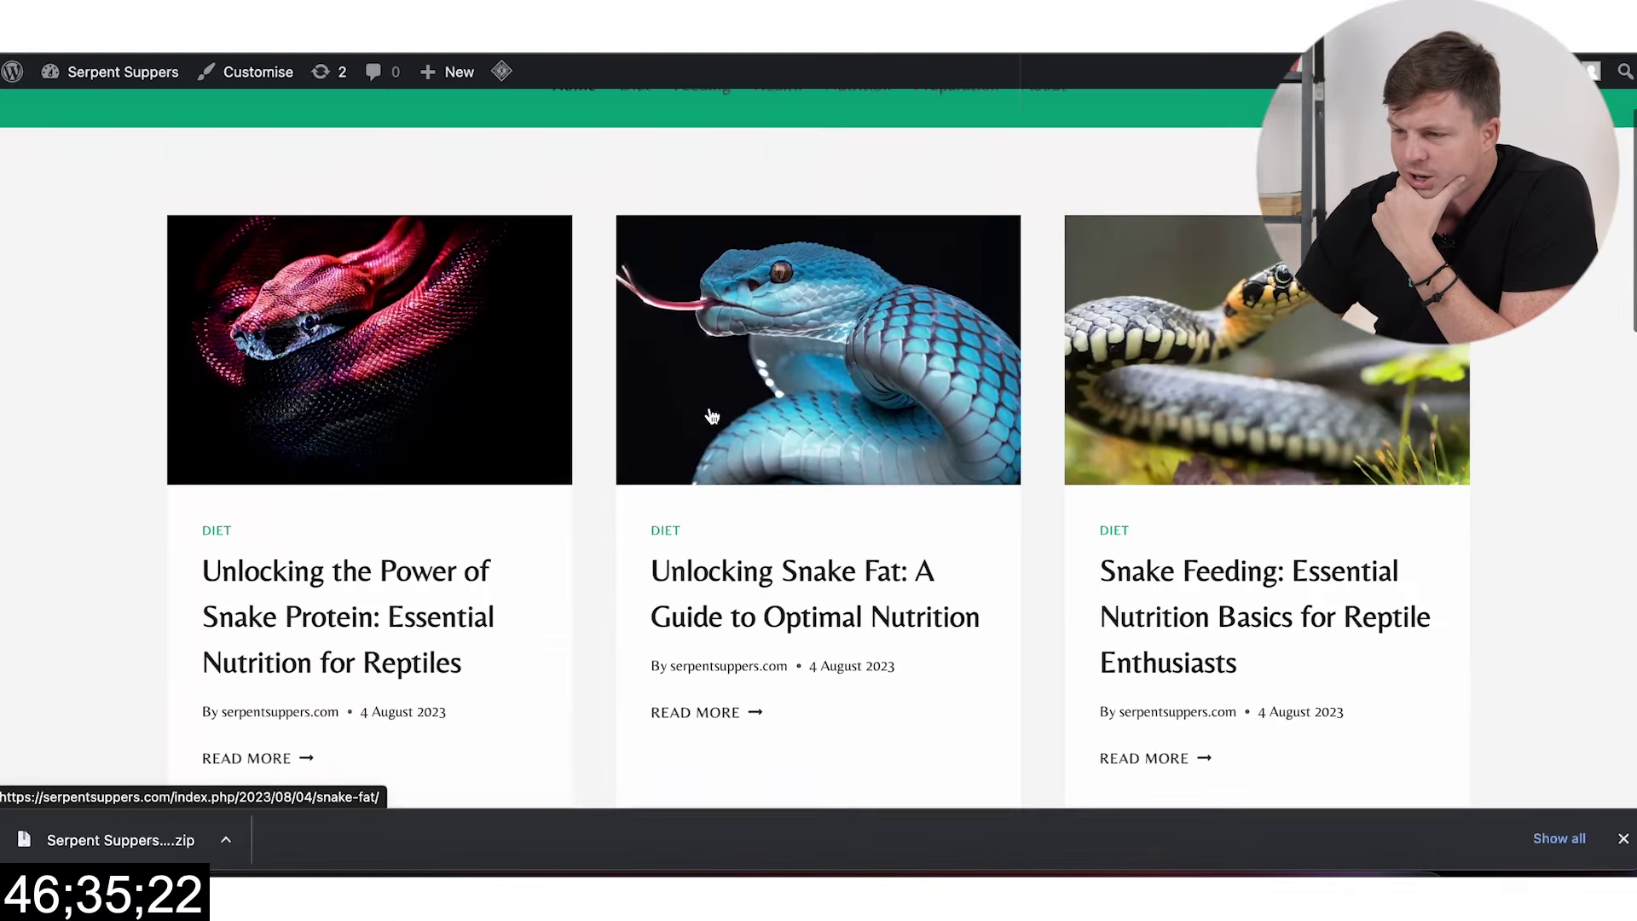
scroll(663, 299, up, 5)
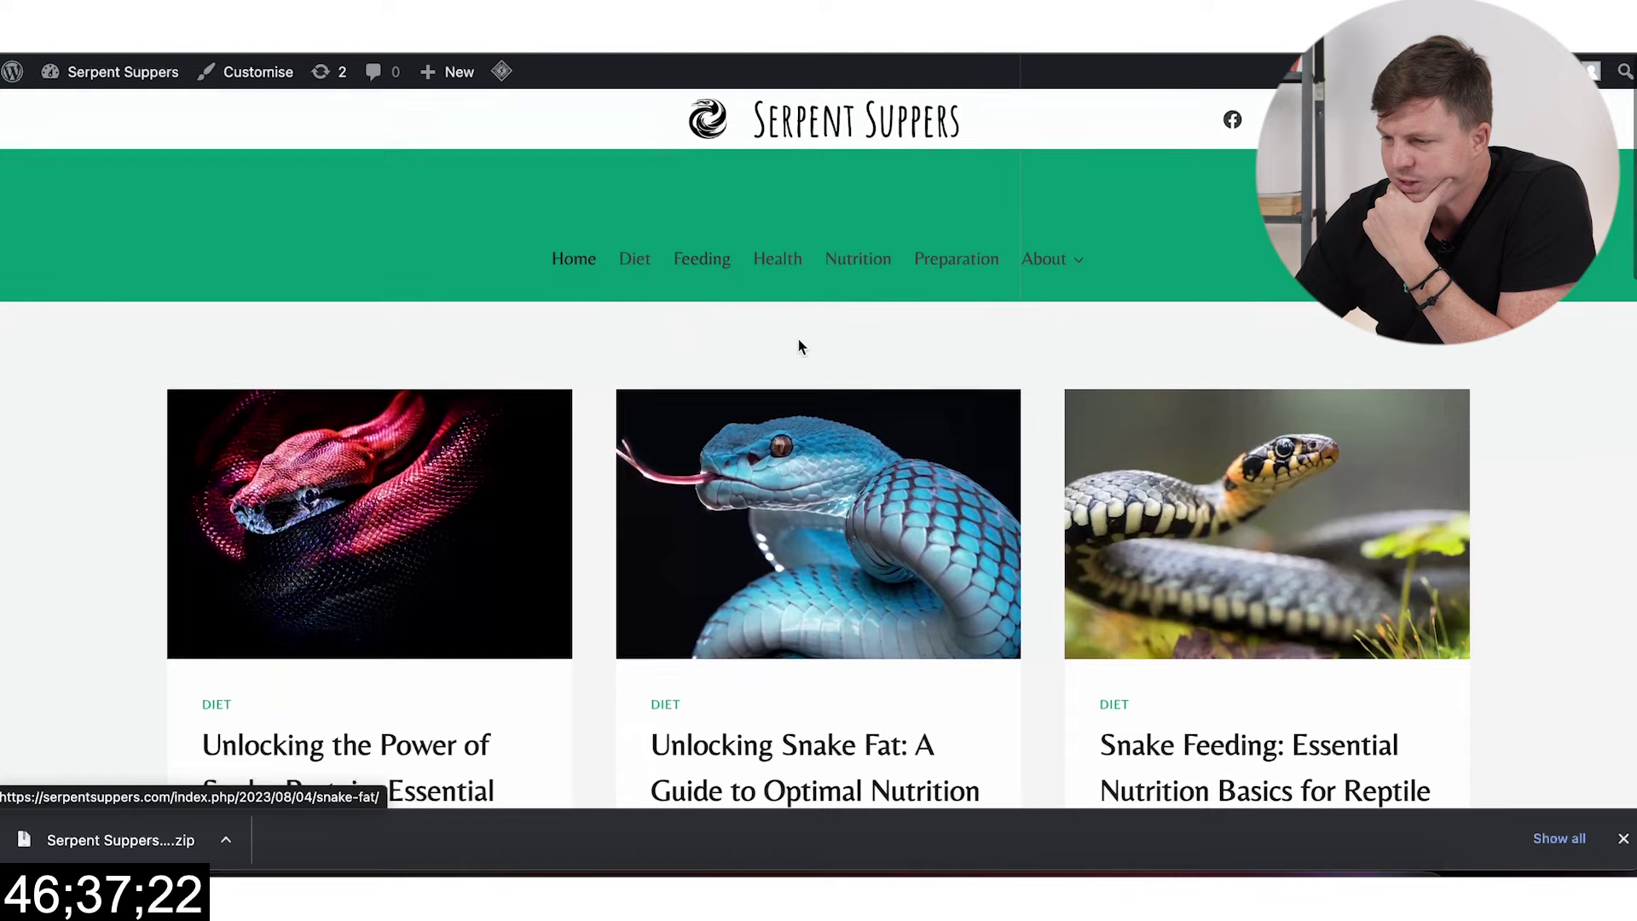
mouse_move(1088, 259)
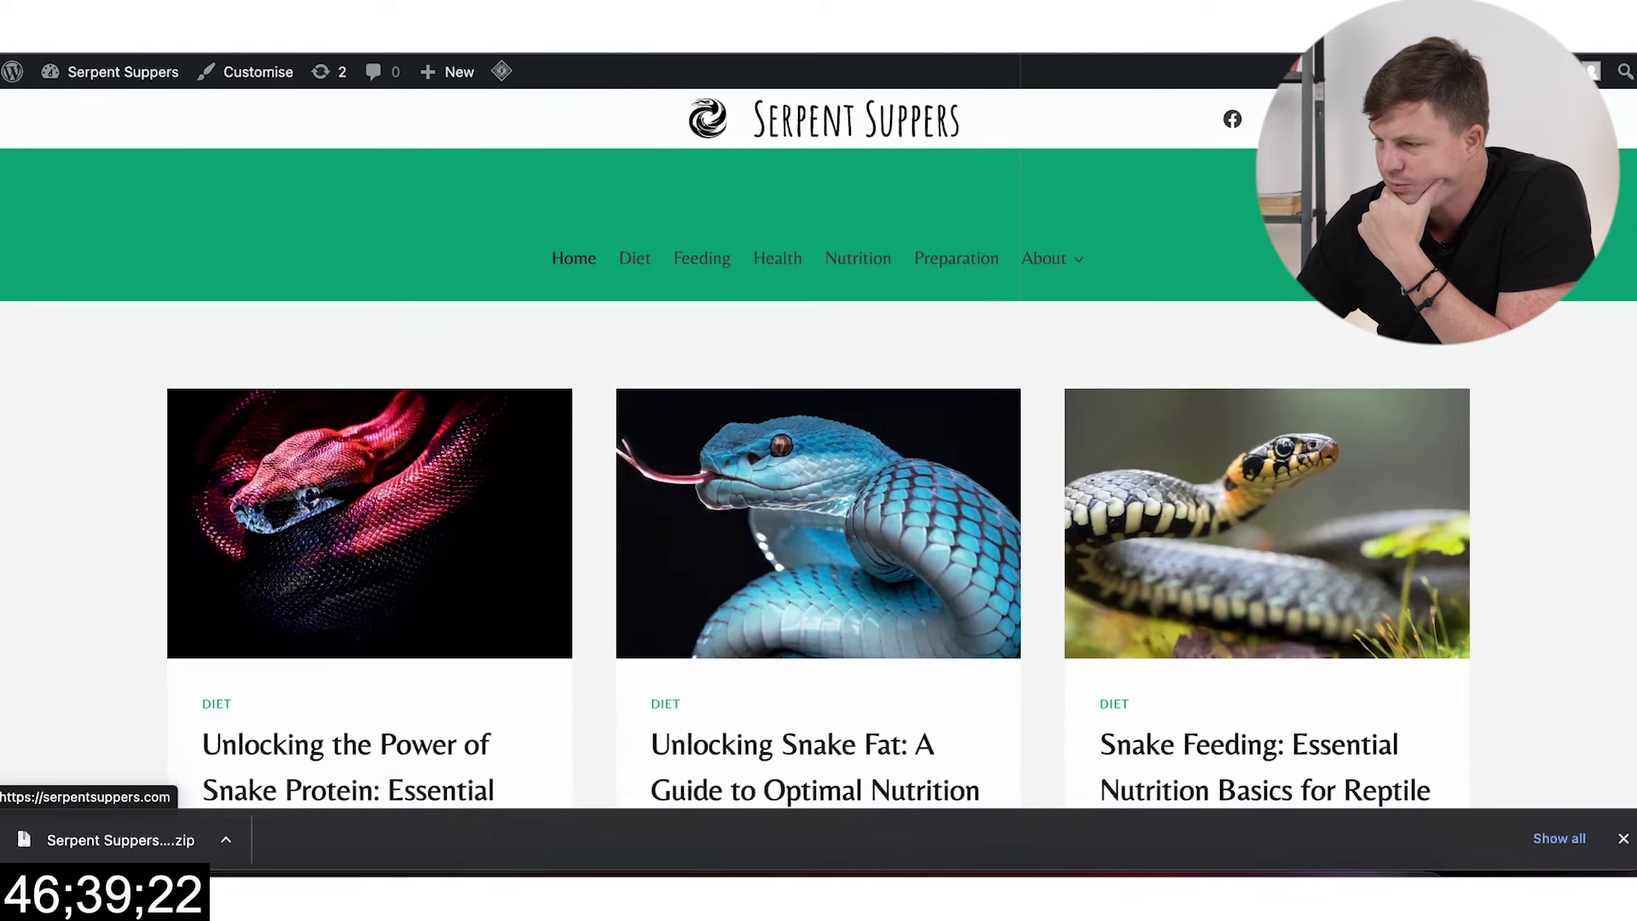
scroll(818, 443, down, 10)
scroll(818, 444, down, 9)
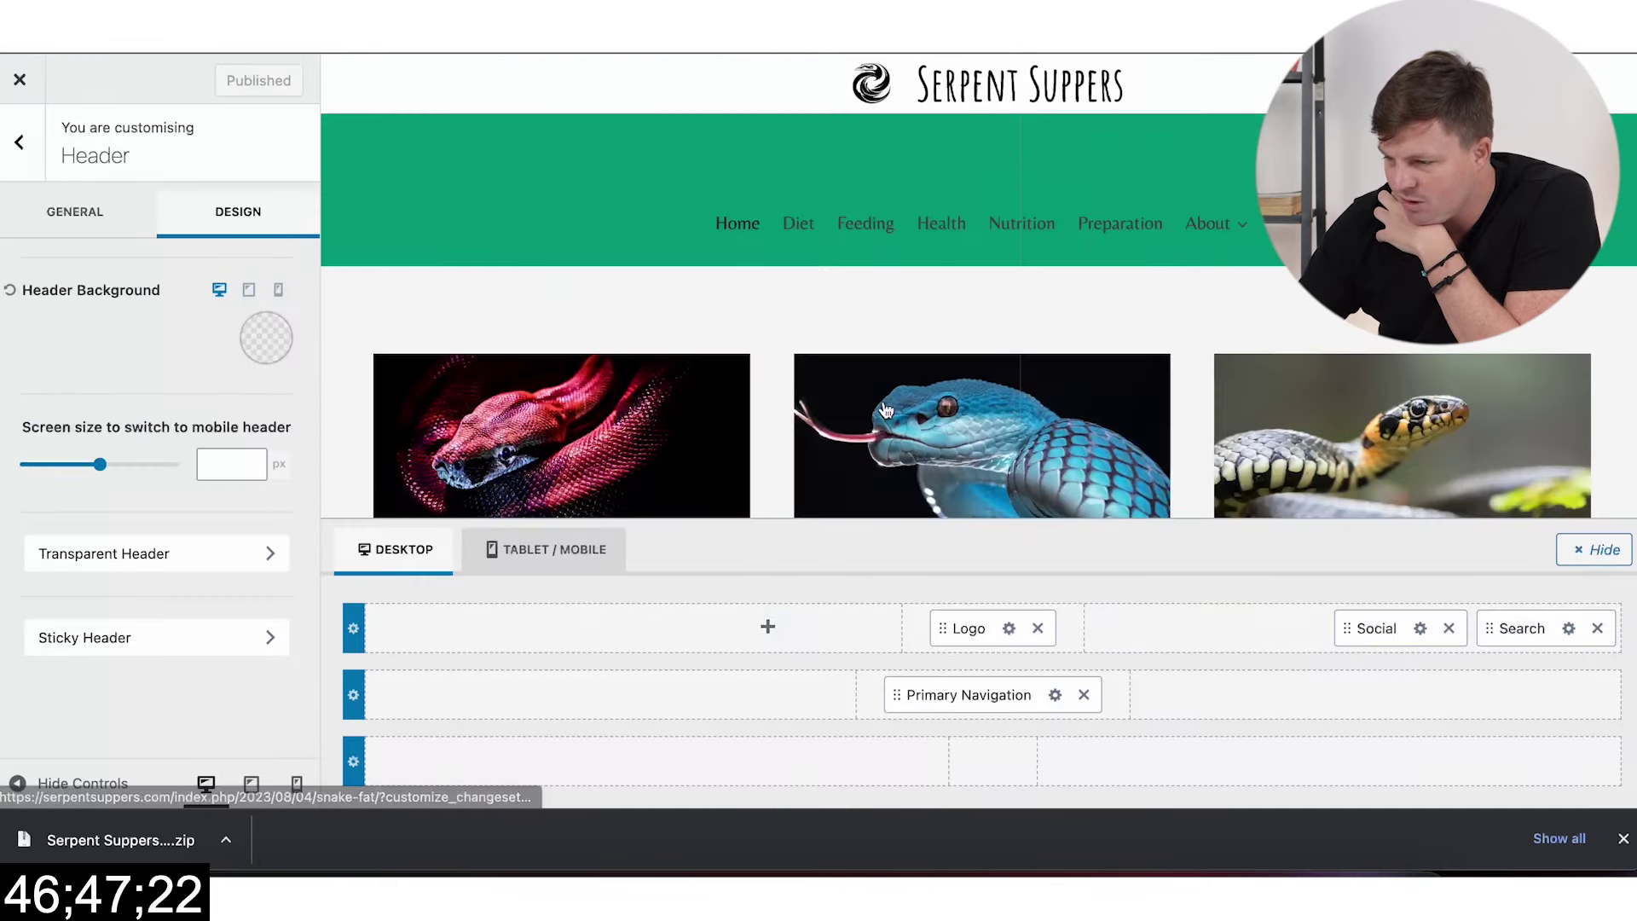
scroll(884, 406, down, 15)
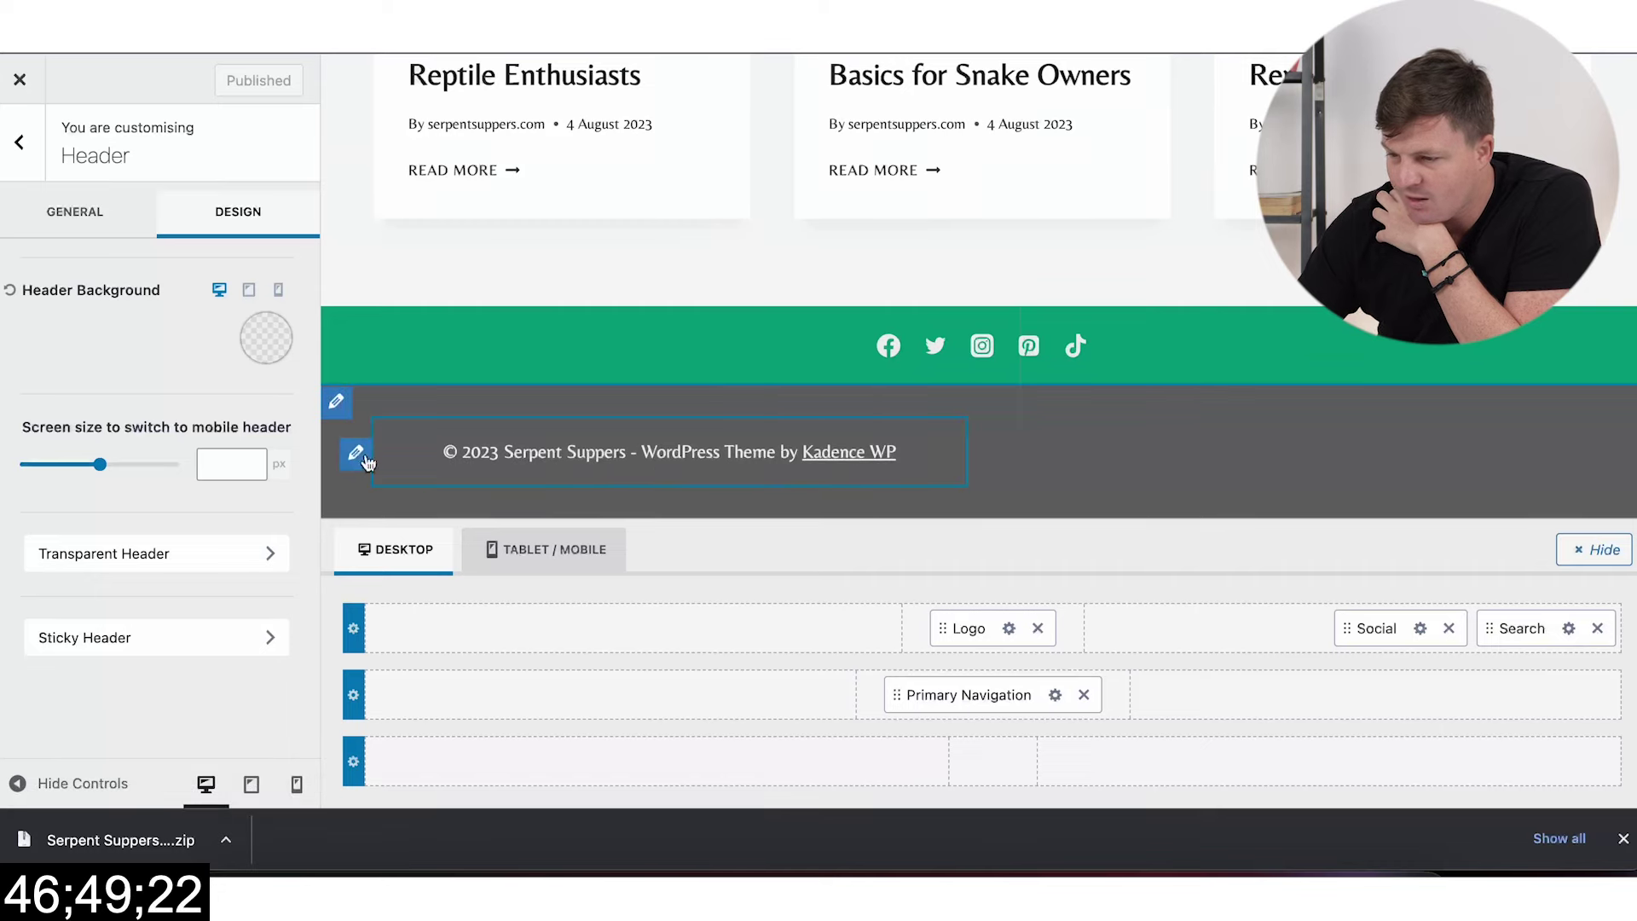
Step: Delete {theme-credit} from the footer copyright text, publish, and remove the footer's Social icons item
click(372, 460)
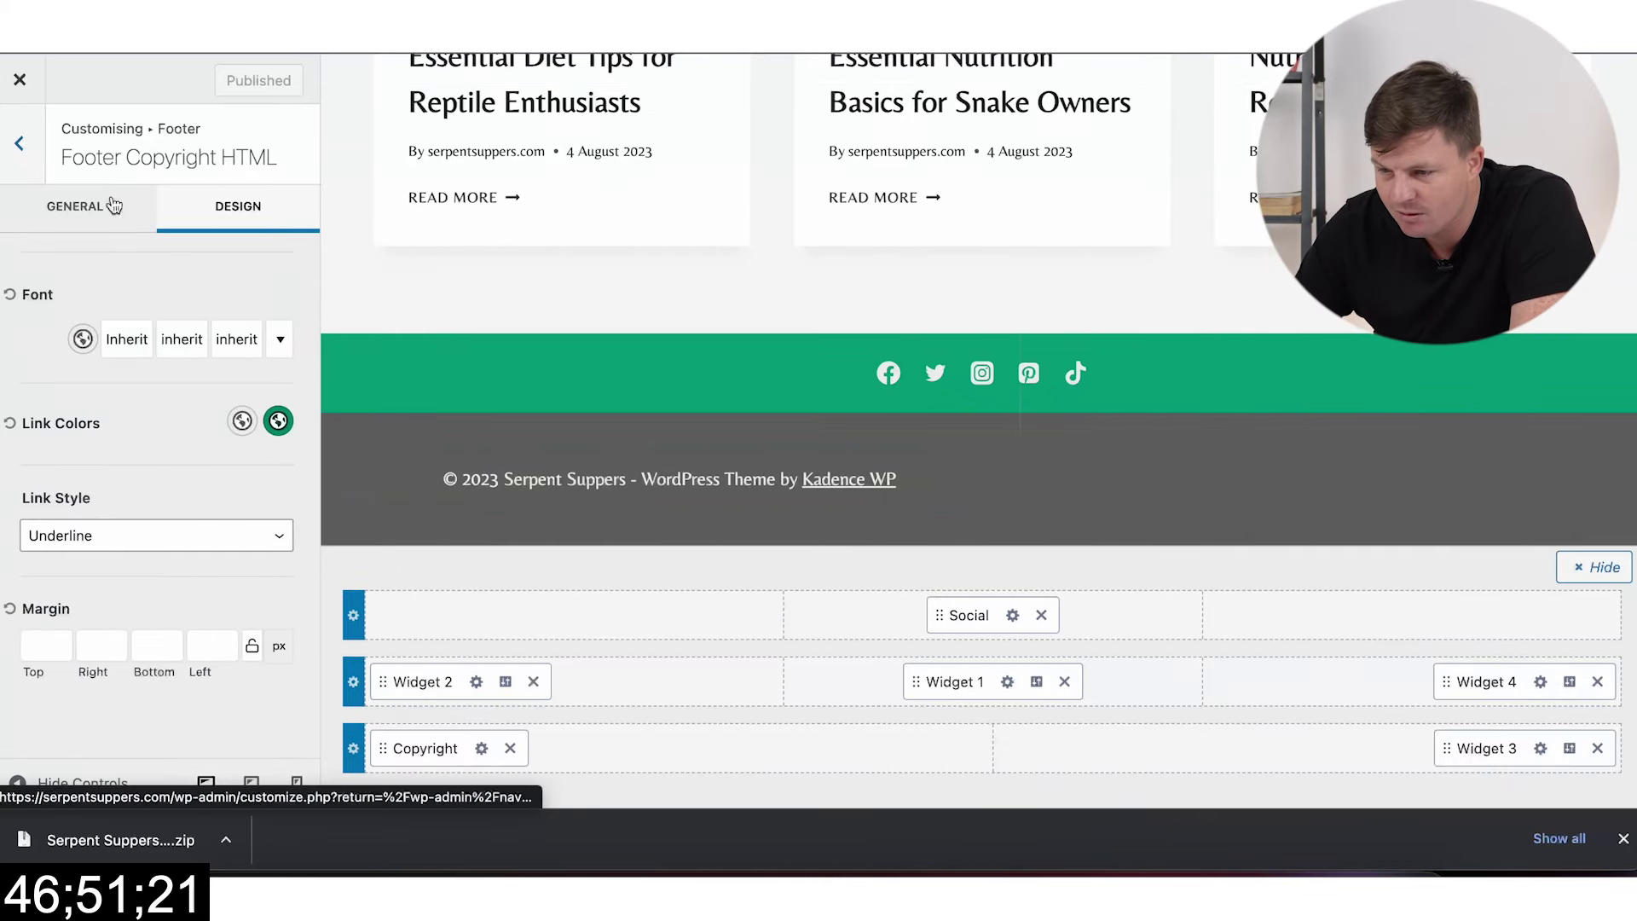
click(114, 205)
click(166, 400)
key(BackSpace)
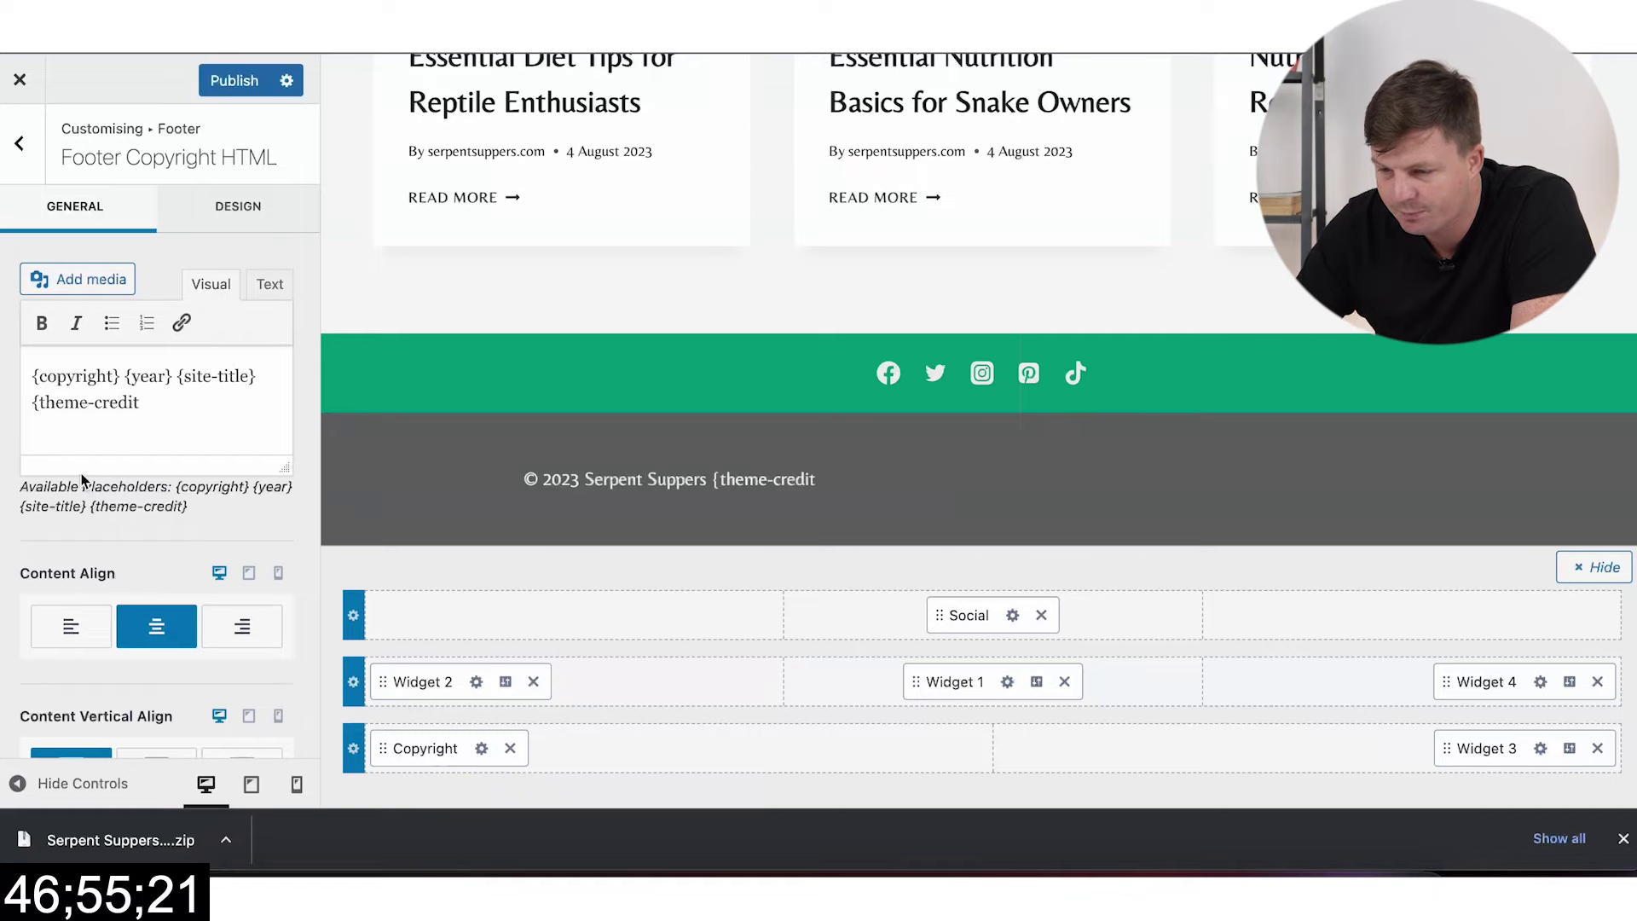
triple_click(118, 413)
drag(140, 408, 54, 412)
key(BackSpace)
key(BackSpace)
key(BackSpace)
key(BackSpace)
key(BackSpace)
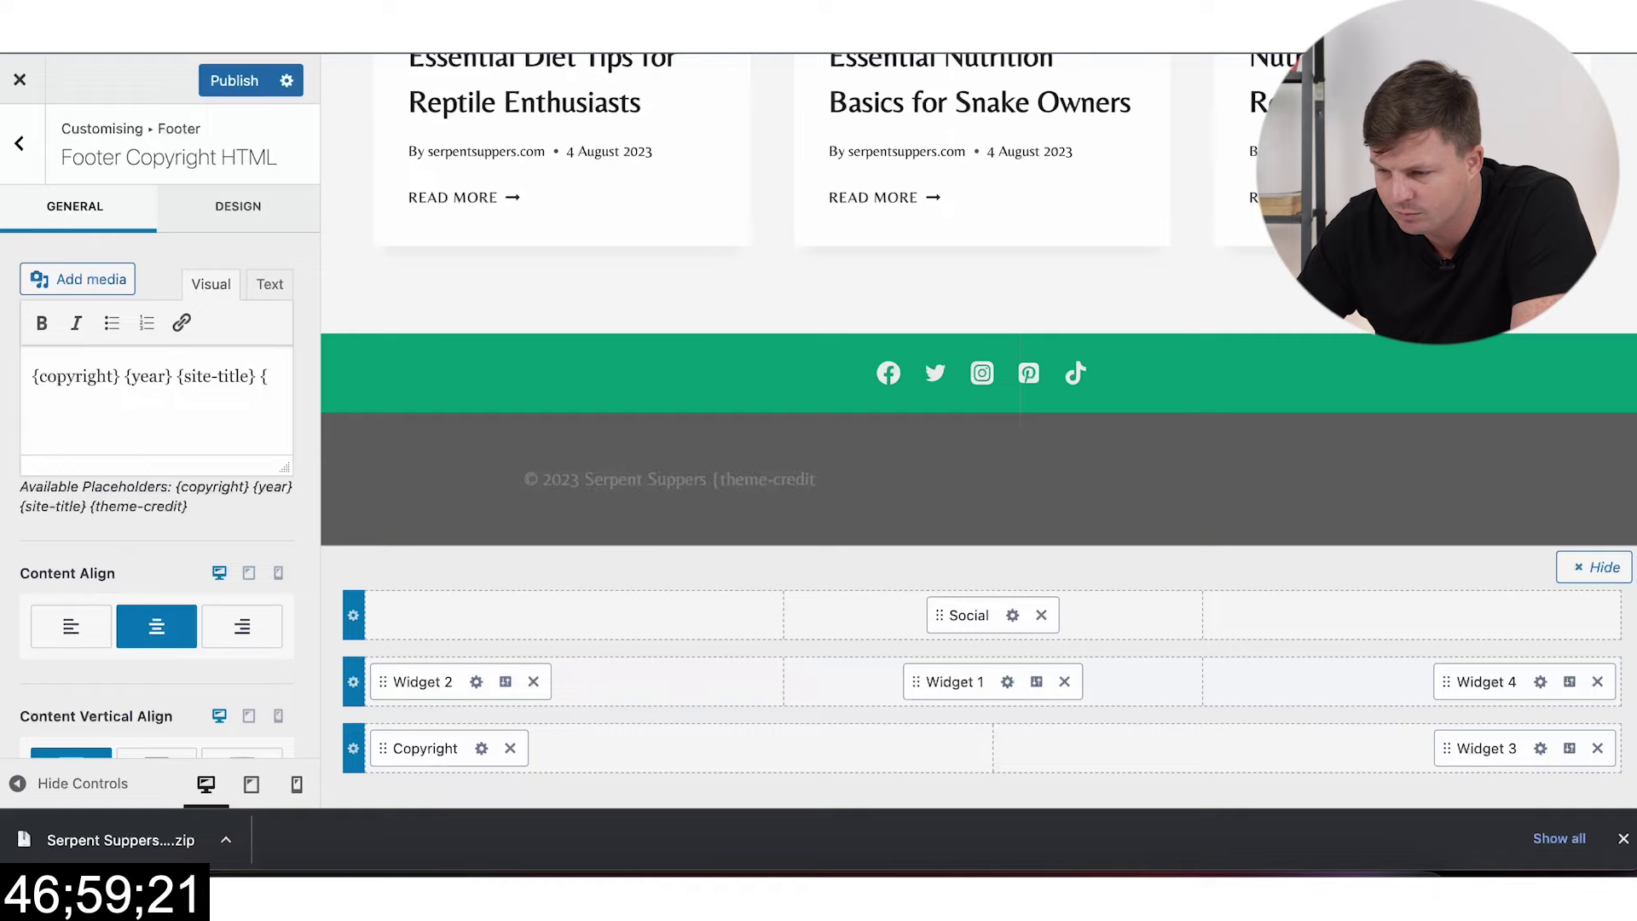
click(235, 80)
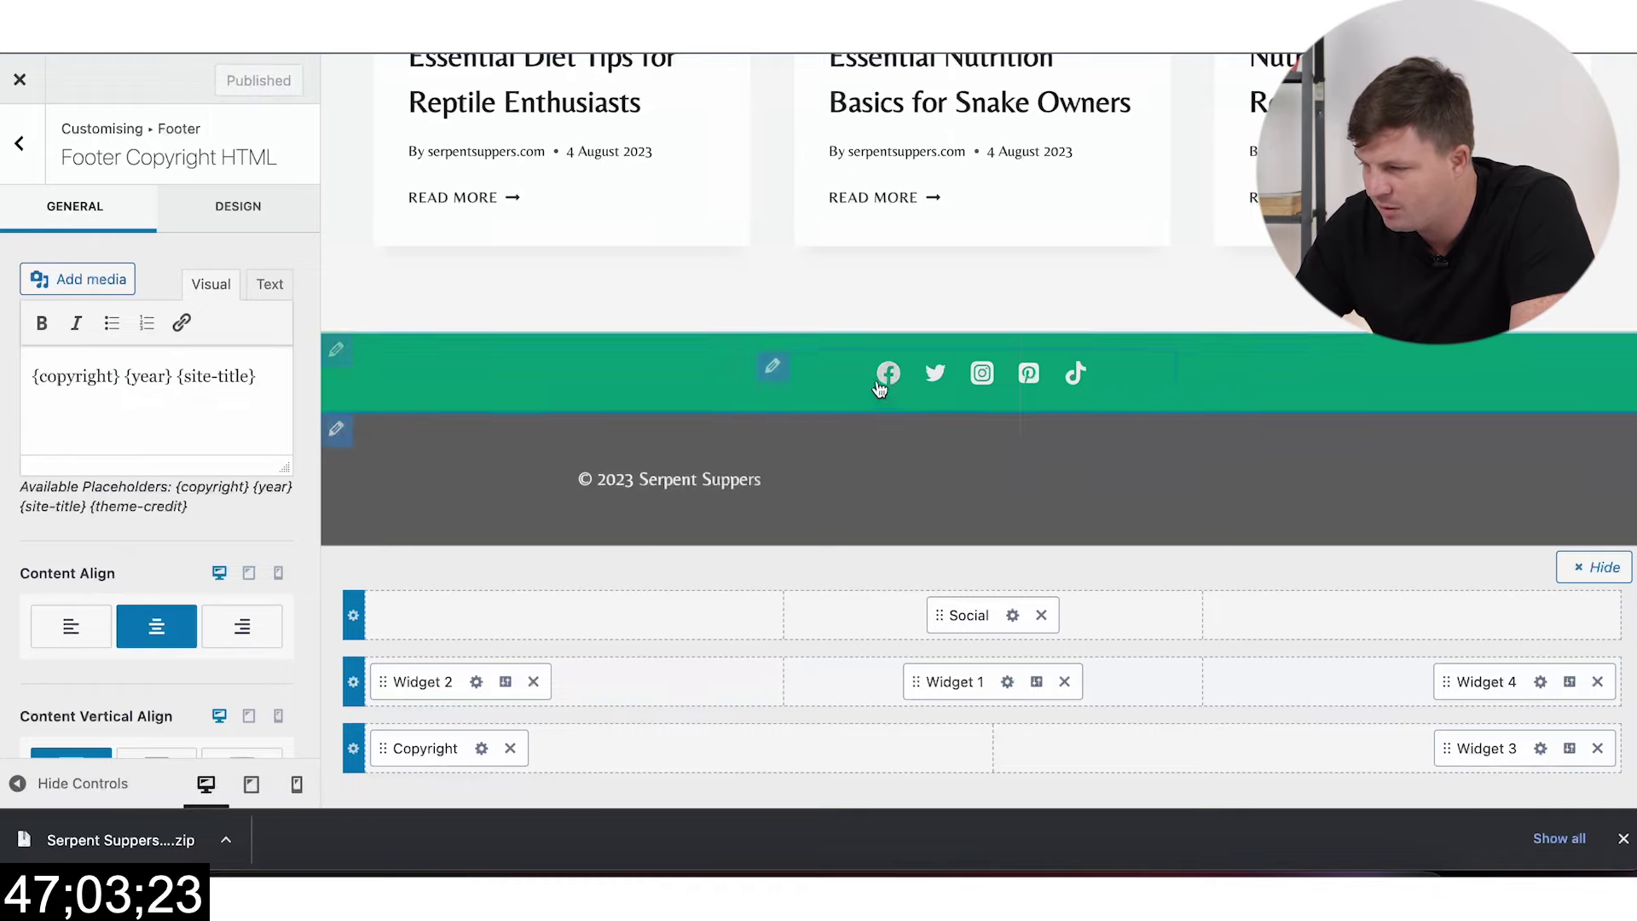
click(1041, 616)
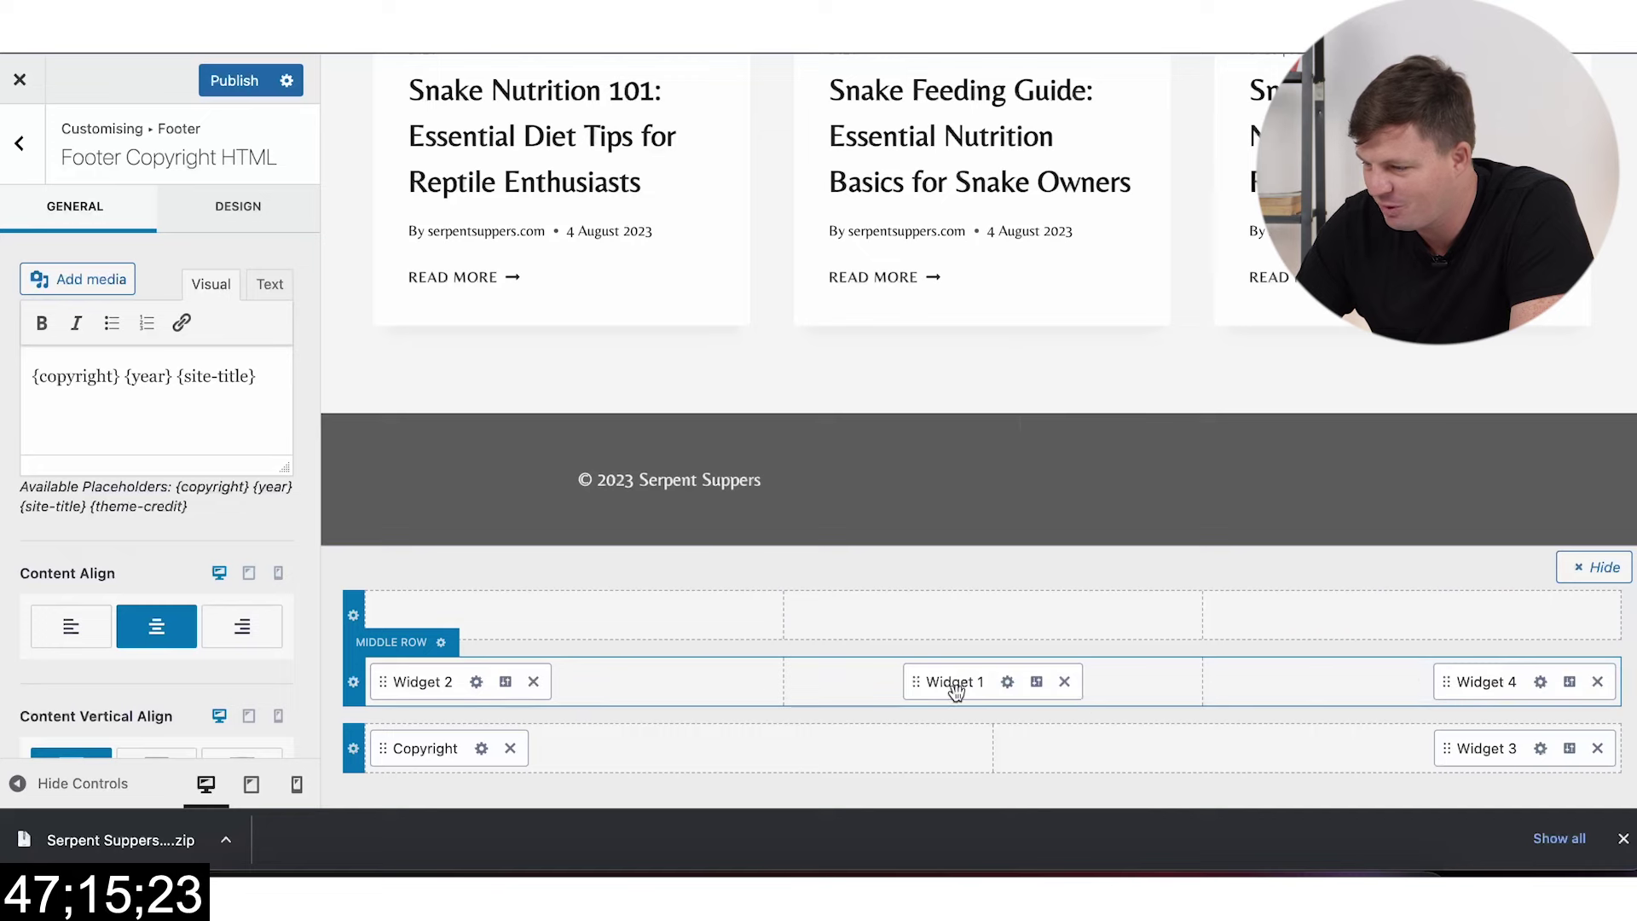
Step: Add a Navigation Menu block to footer Widget 4 and check its Select Menu choices
click(1540, 682)
click(186, 693)
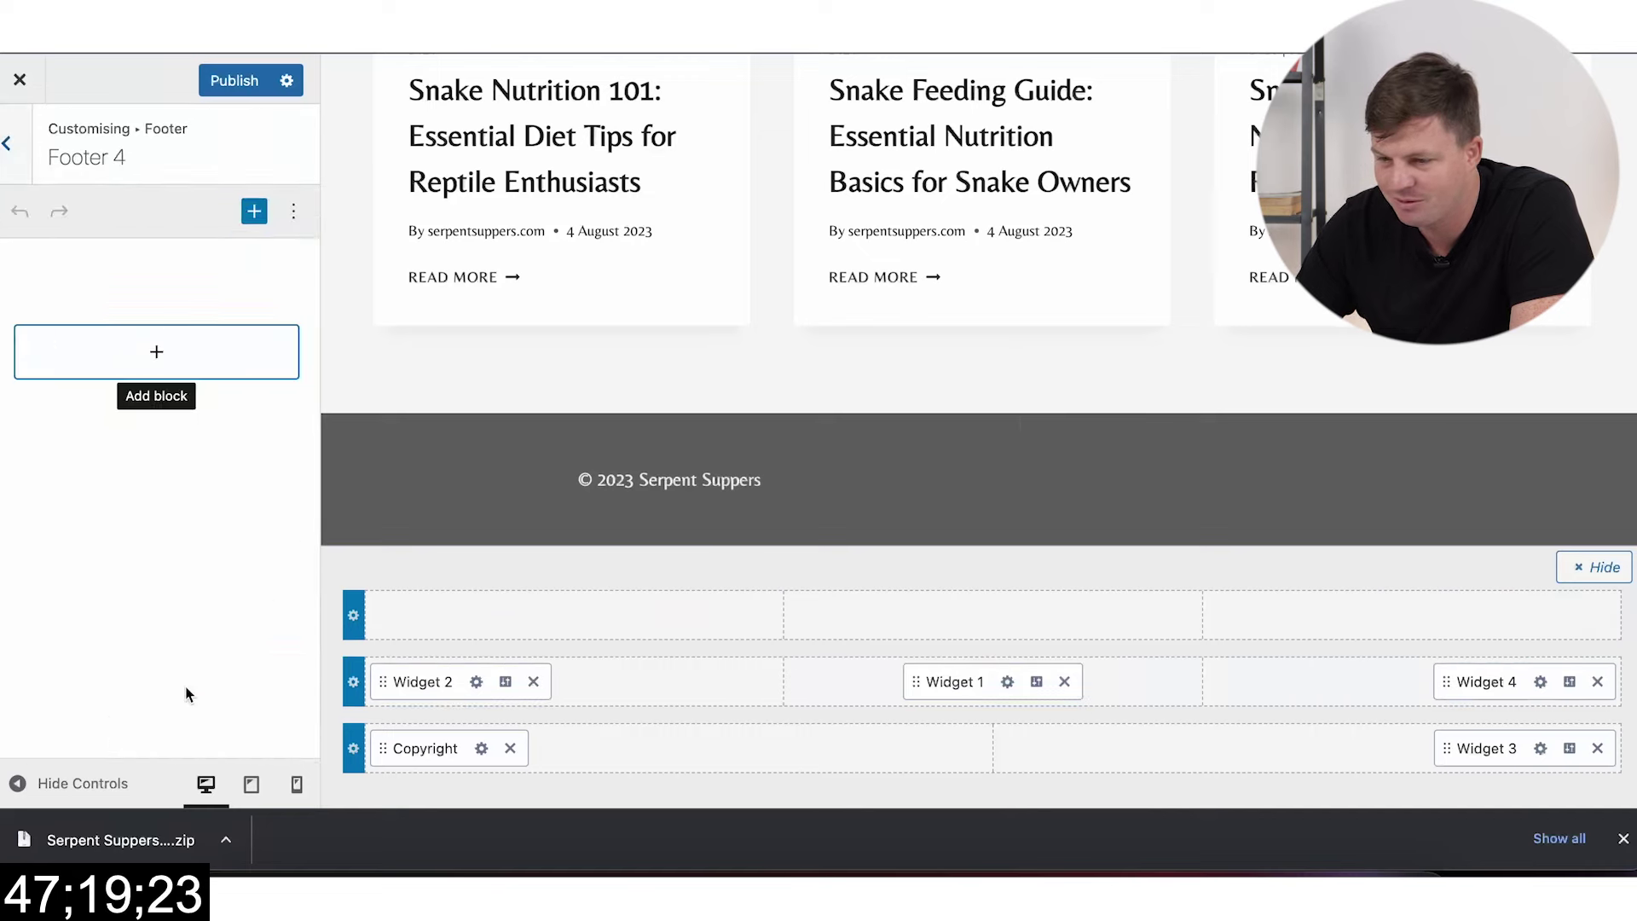
click(177, 345)
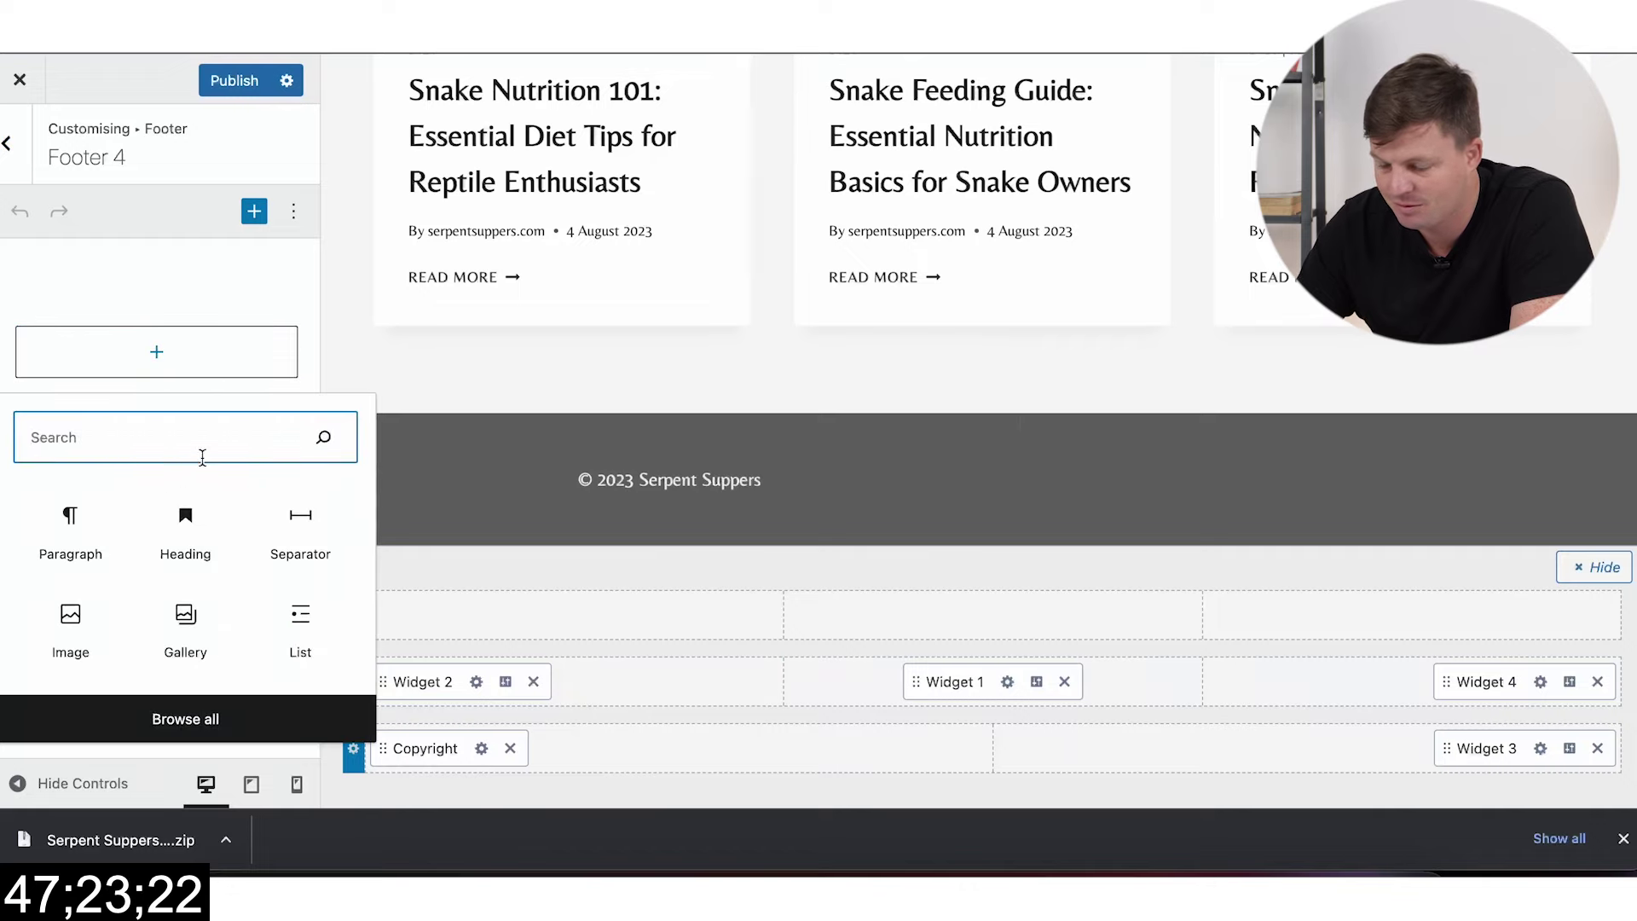
text(Menu)
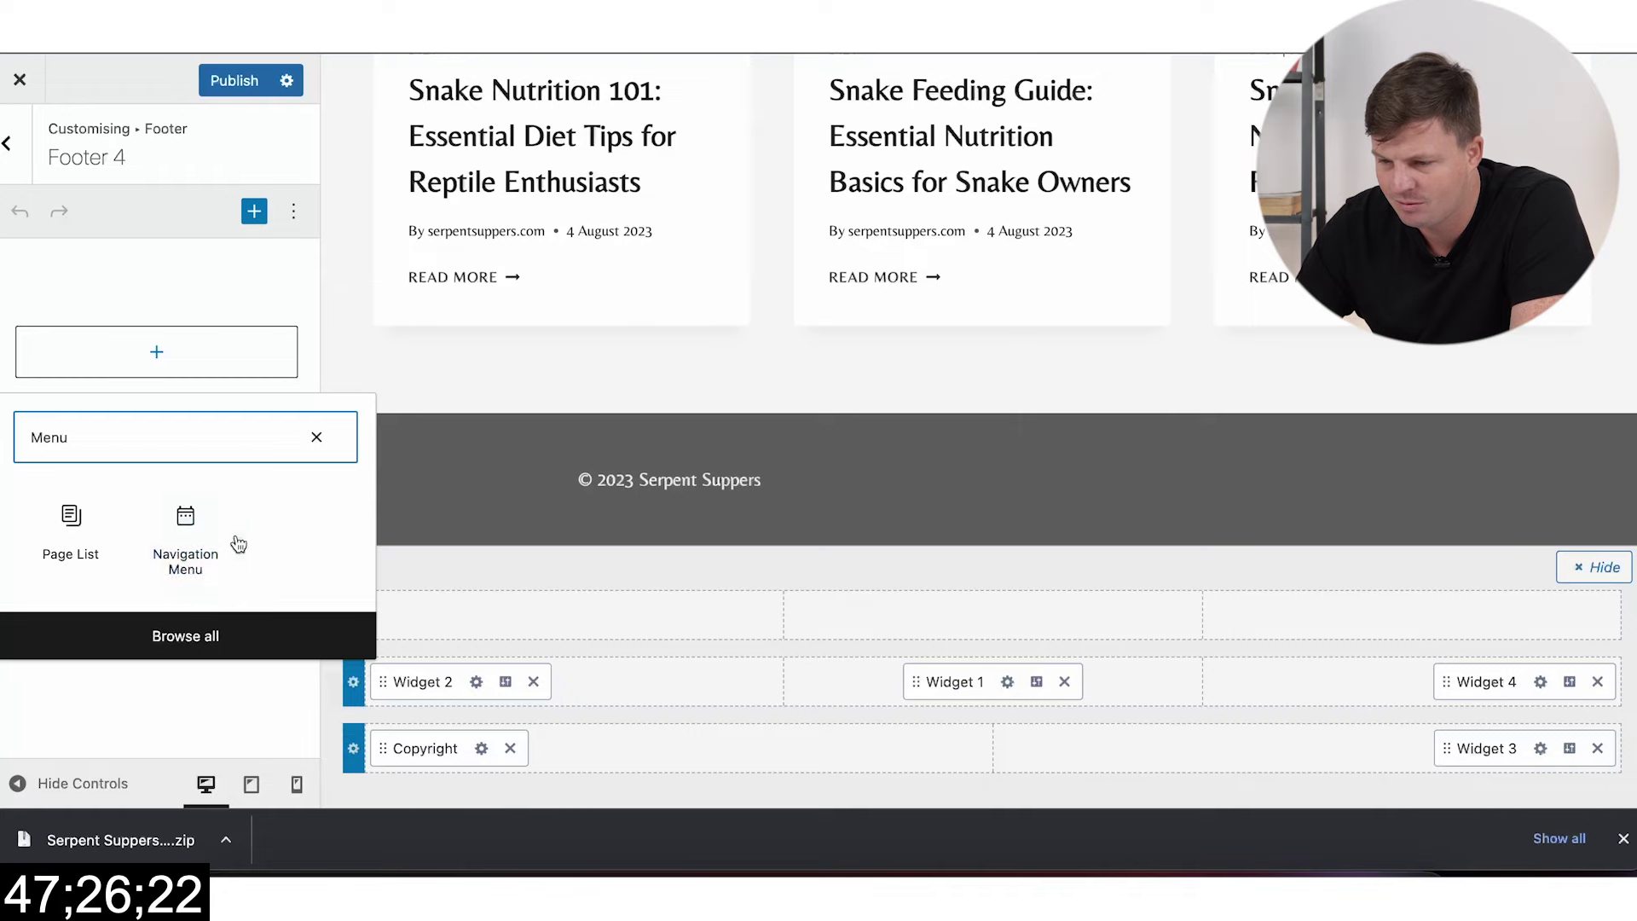
click(217, 542)
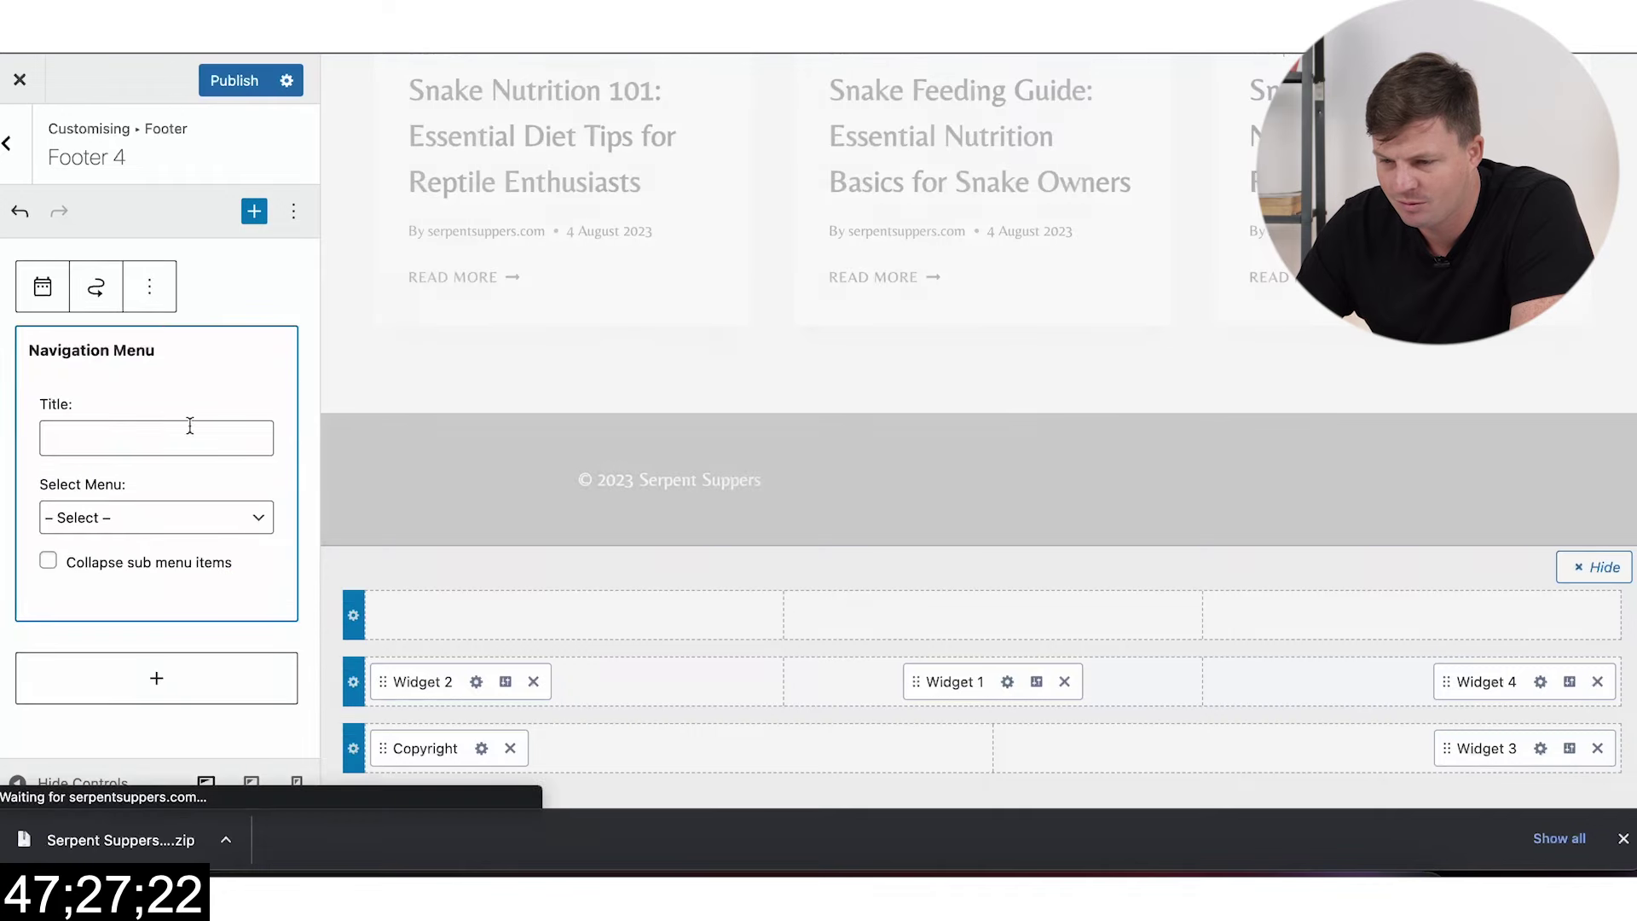
click(151, 527)
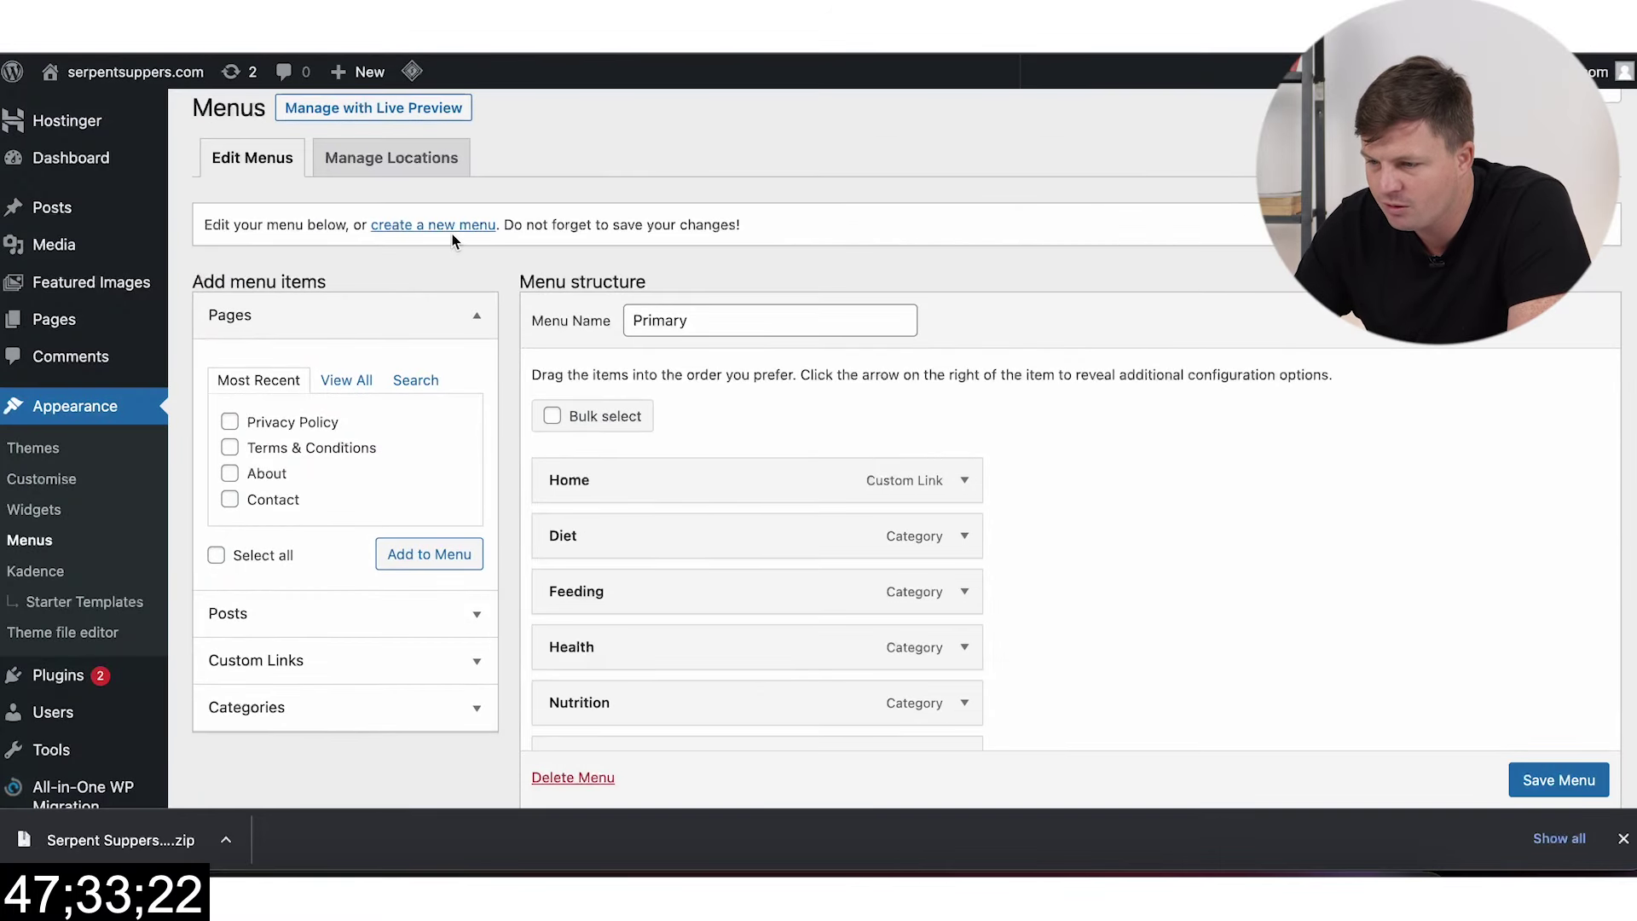
Step: Create a new menu named Footer assigned to the Footer display location
click(473, 225)
click(738, 339)
text(Se)
key(BackSpace)
text(Footer)
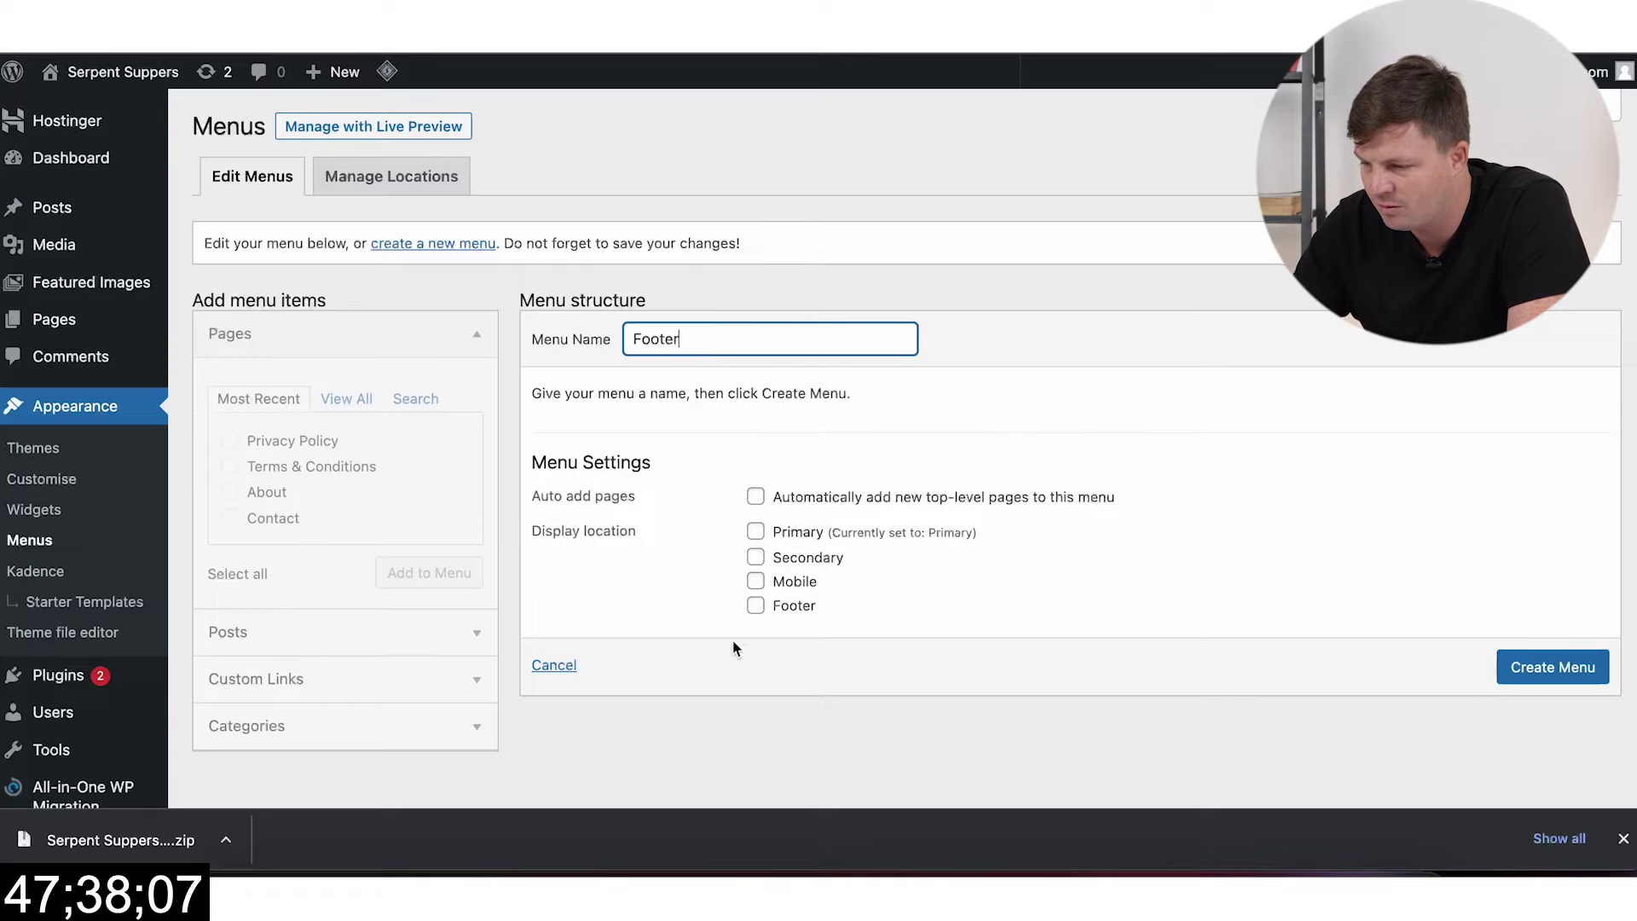
click(761, 619)
click(757, 606)
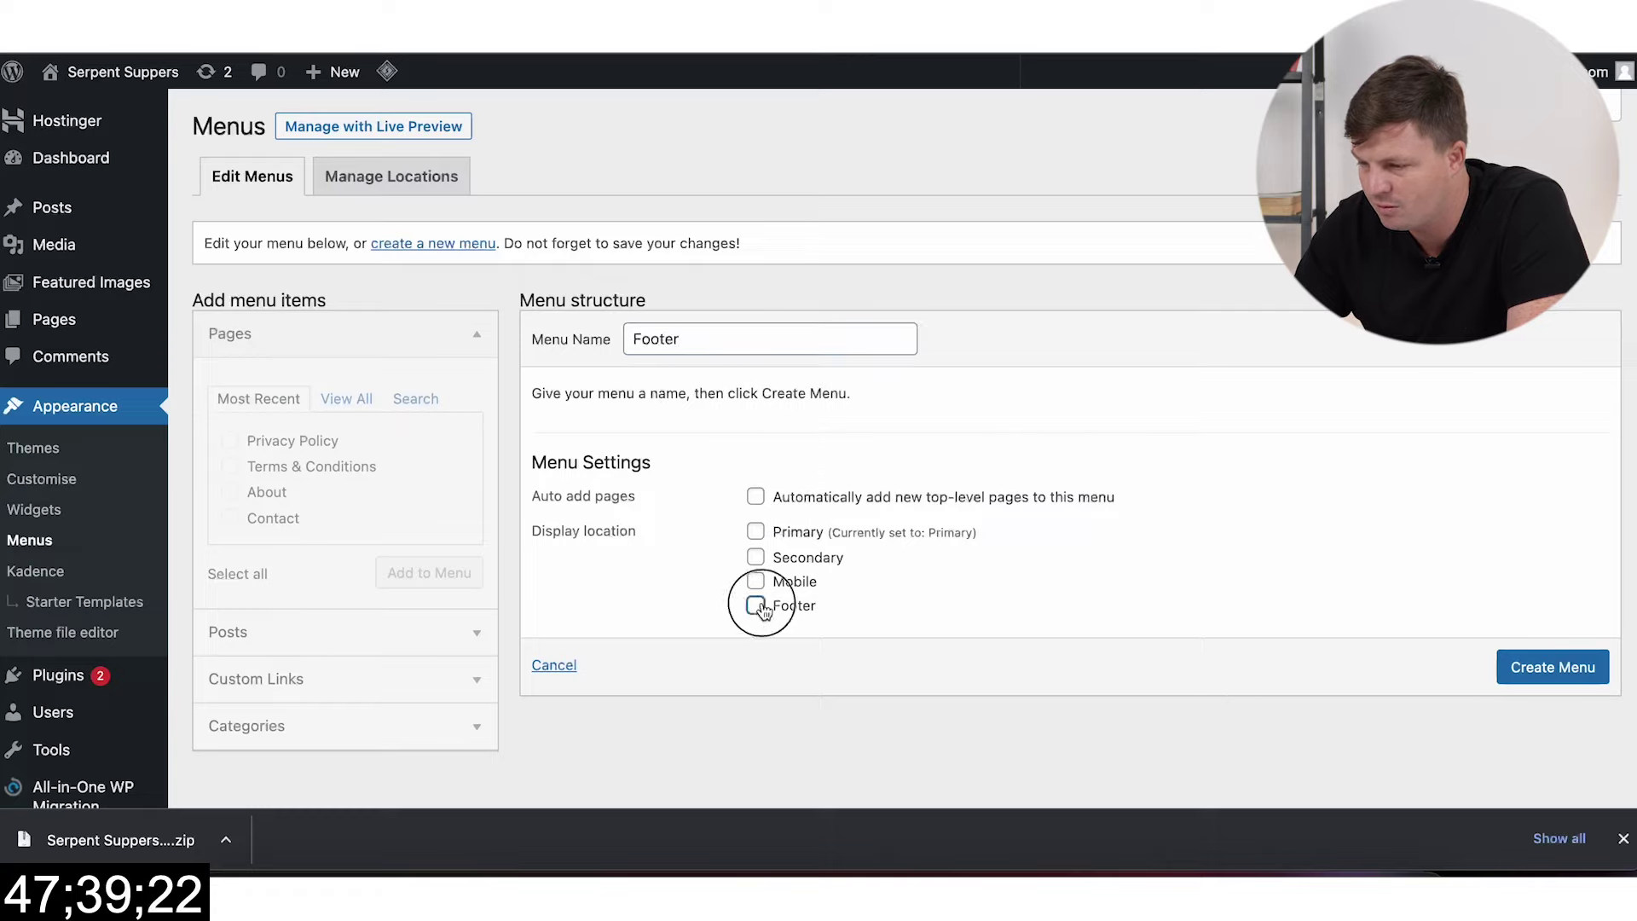
click(1564, 666)
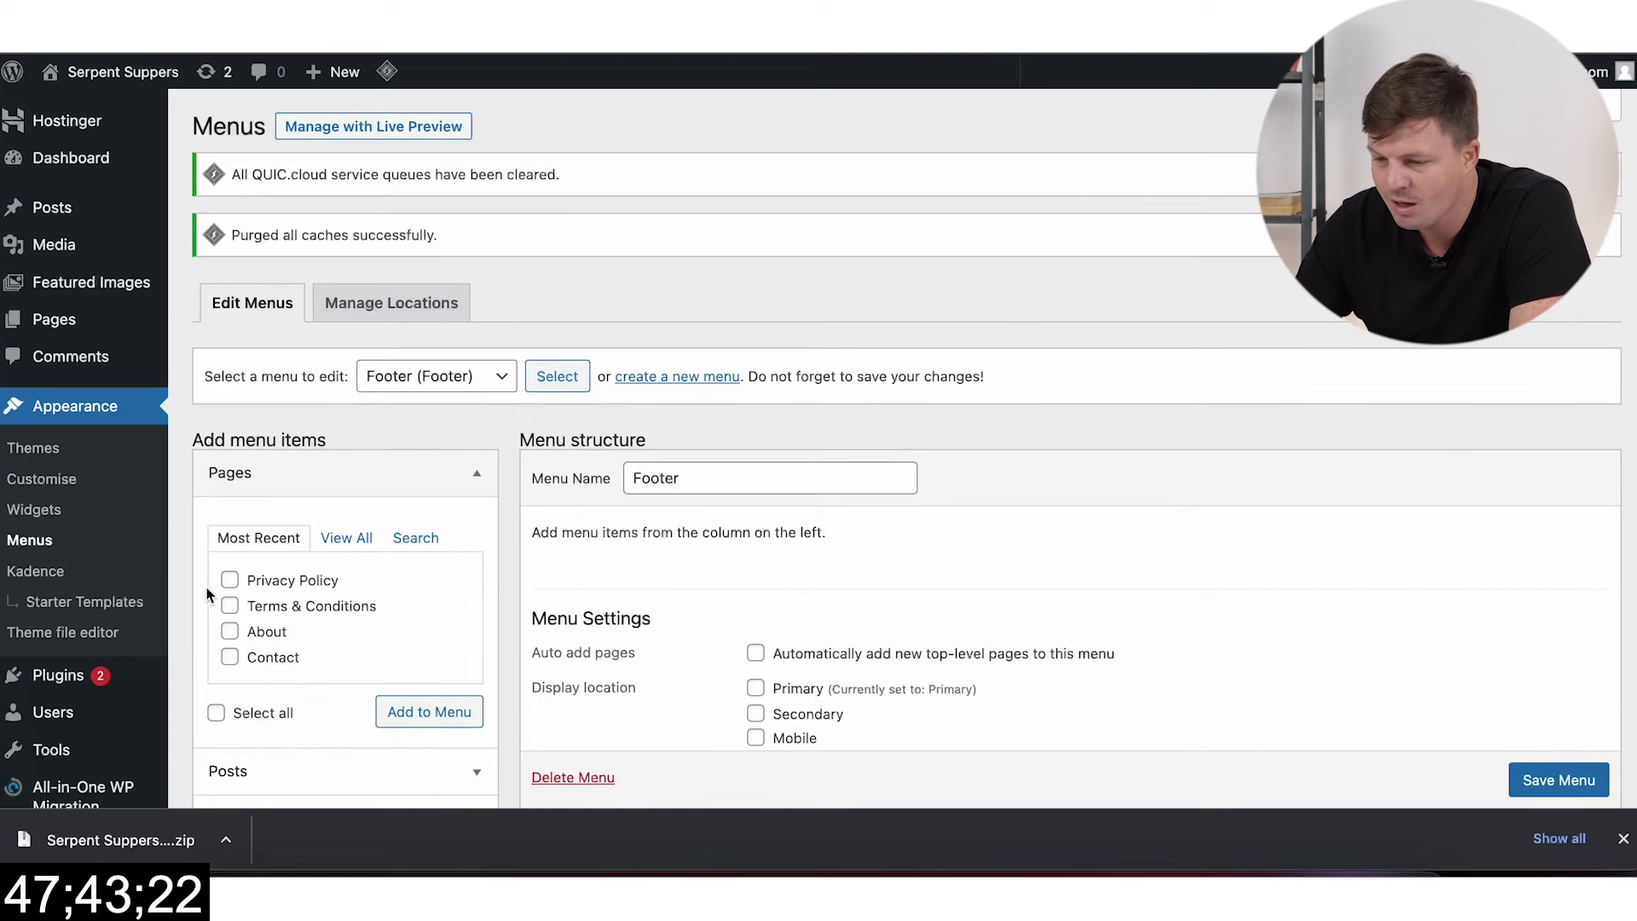
Step: Add the Privacy Policy and Terms & Conditions pages to the Footer menu
click(229, 579)
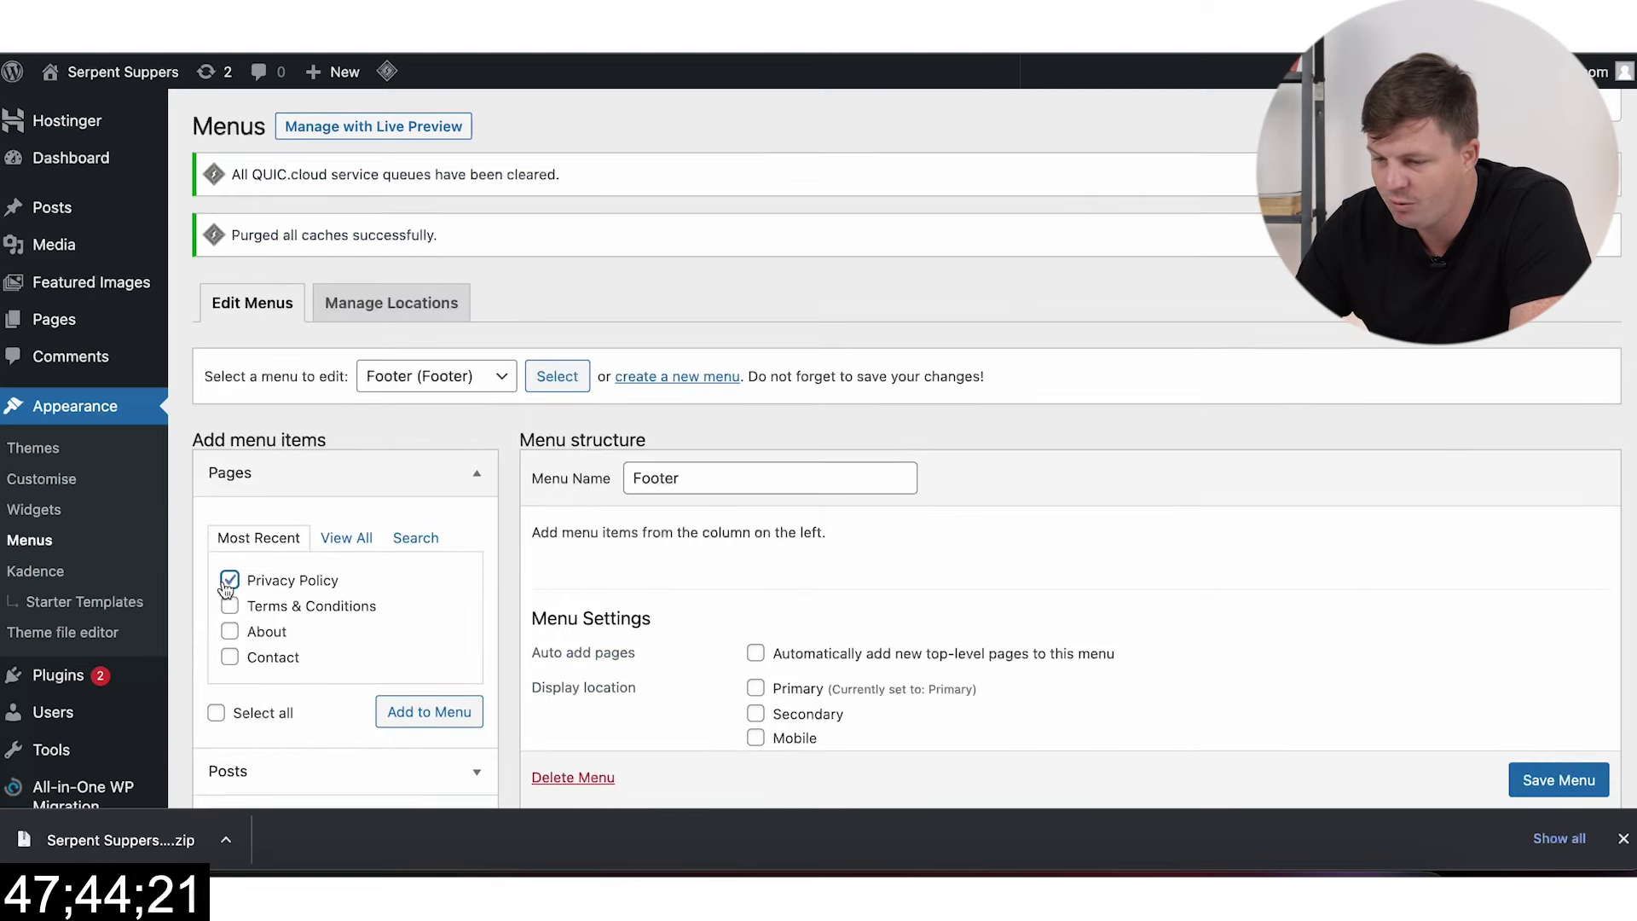
click(434, 708)
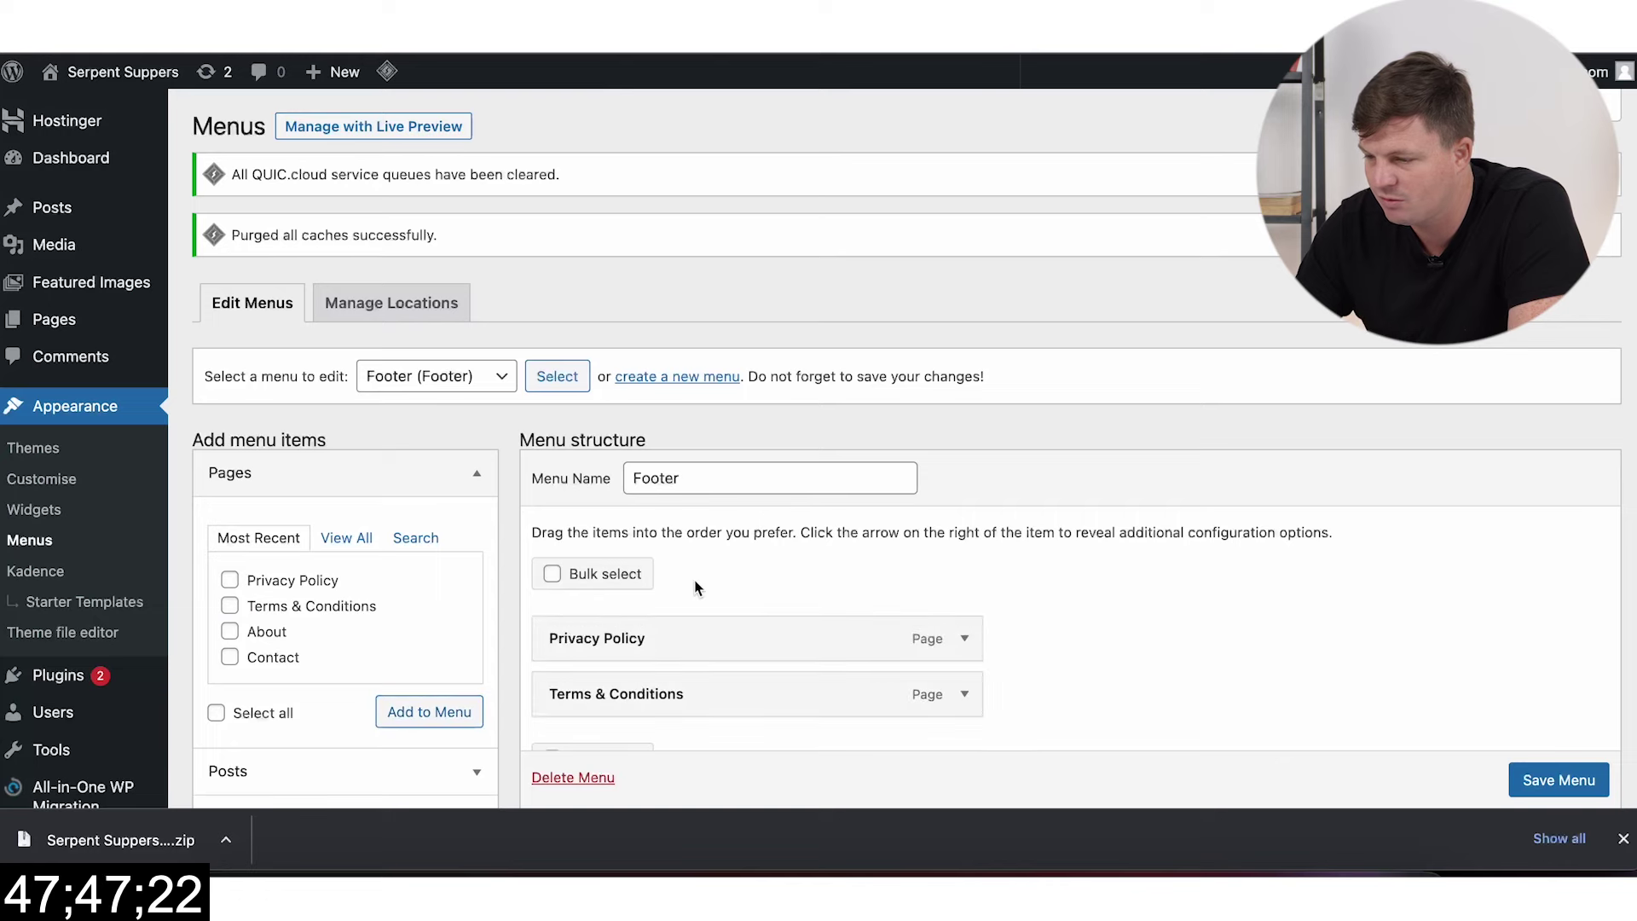
scroll(694, 585, down, 3)
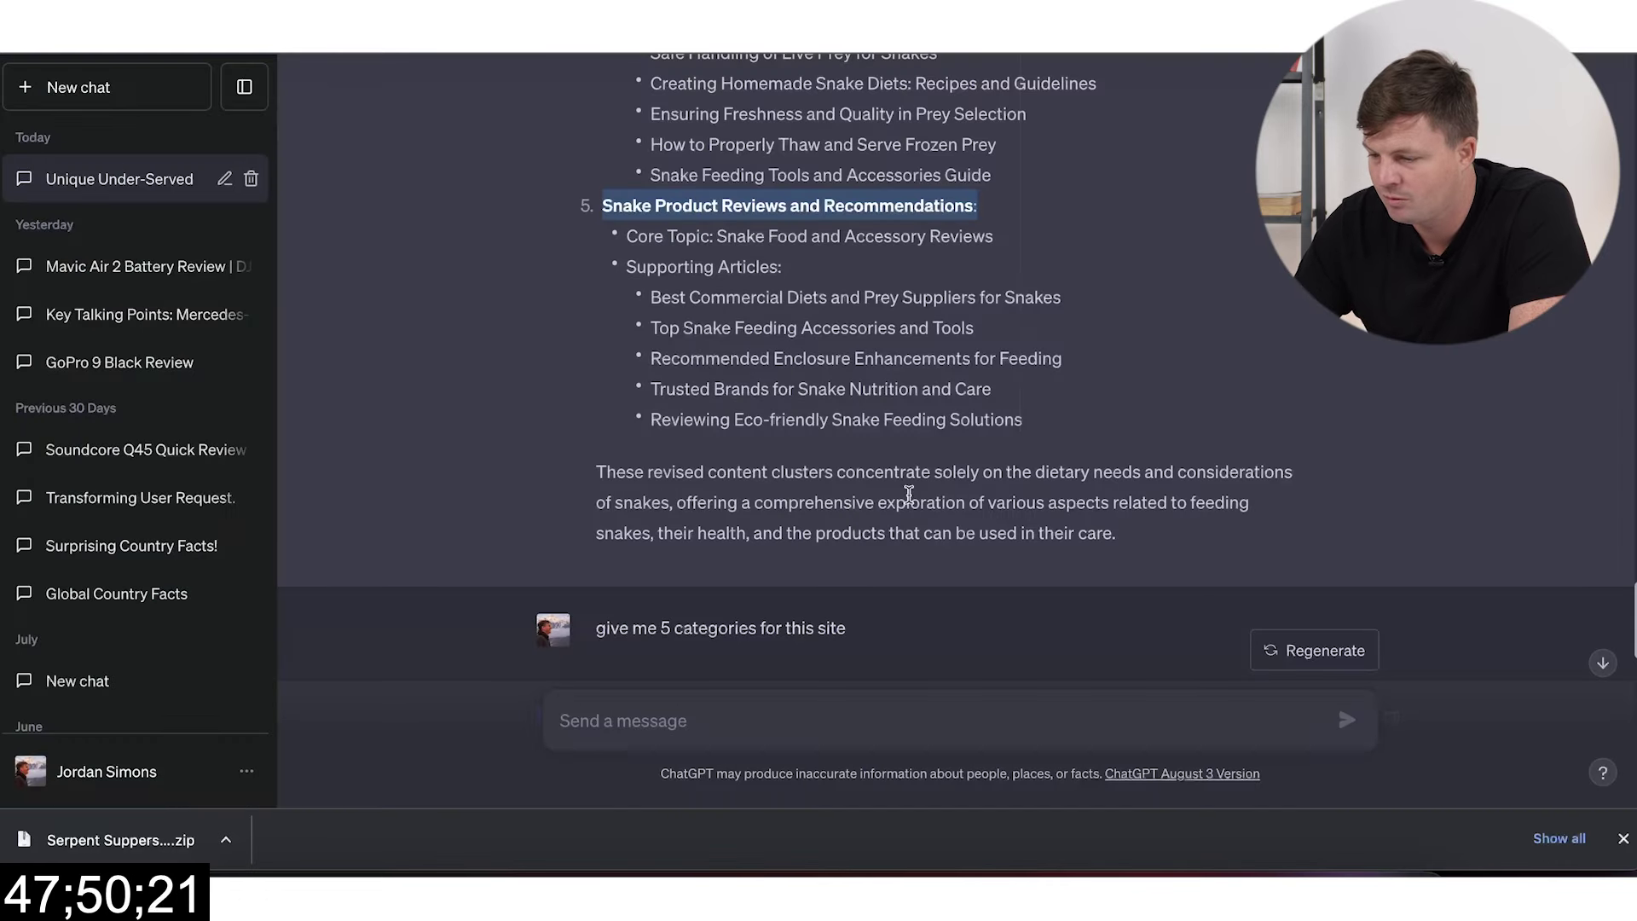
click(783, 738)
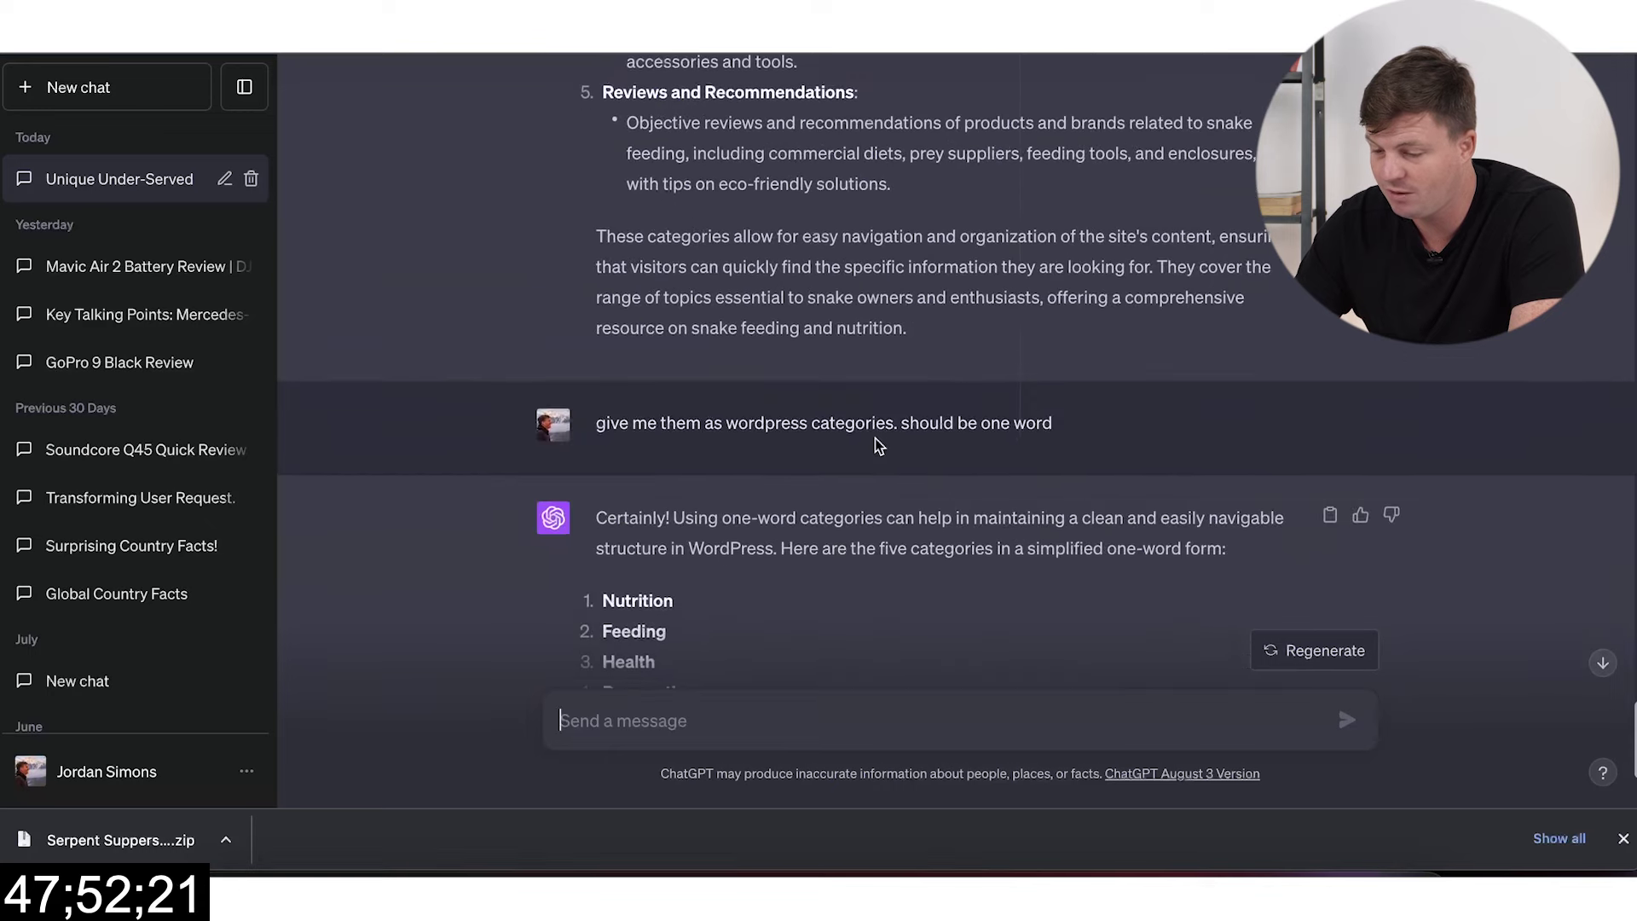
Step: Ask ChatGPT to 'write me a privacy policy for the site Serpent Suppers'
scroll(879, 445, down, 1)
text(write me a privacy policy for the site)
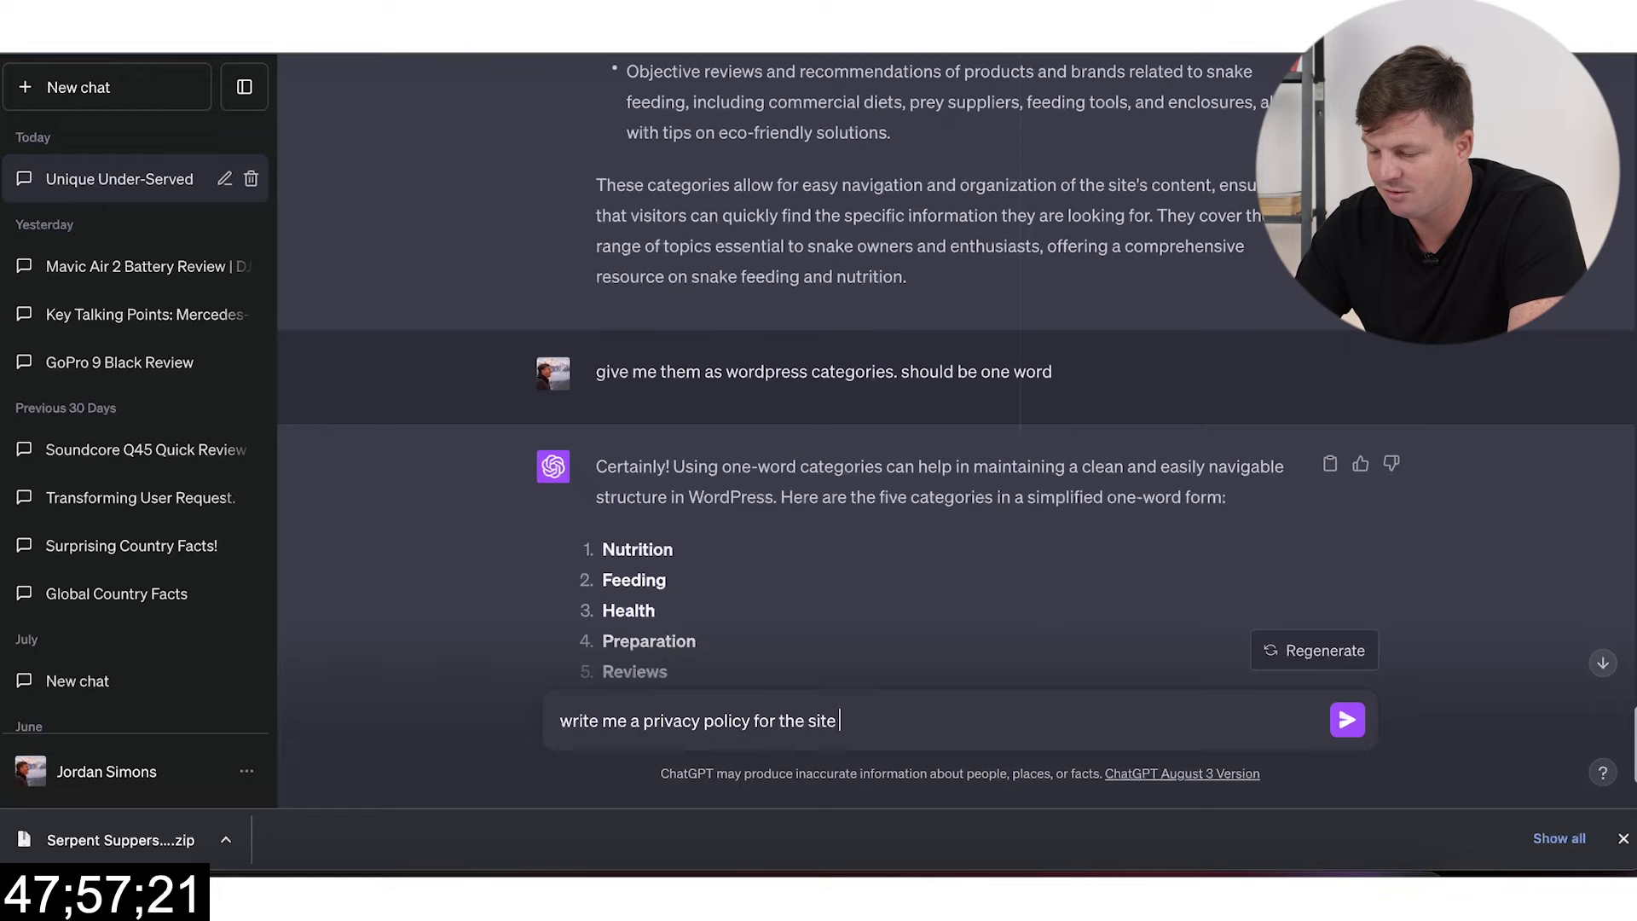
text(Serpent Supper)
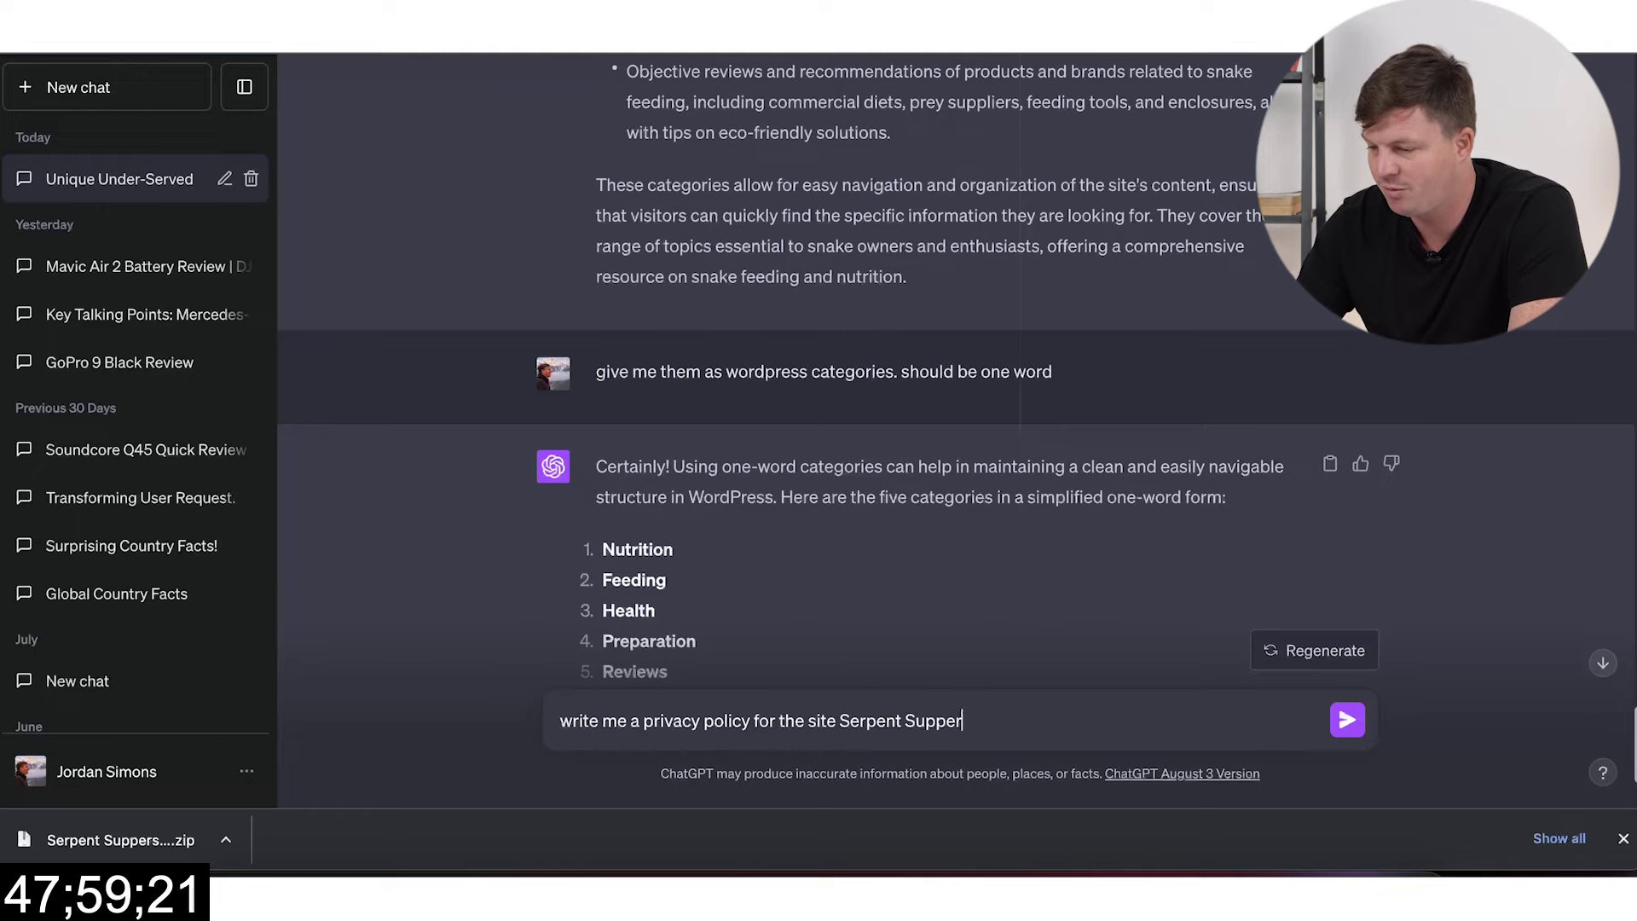
text(s)
key(Return)
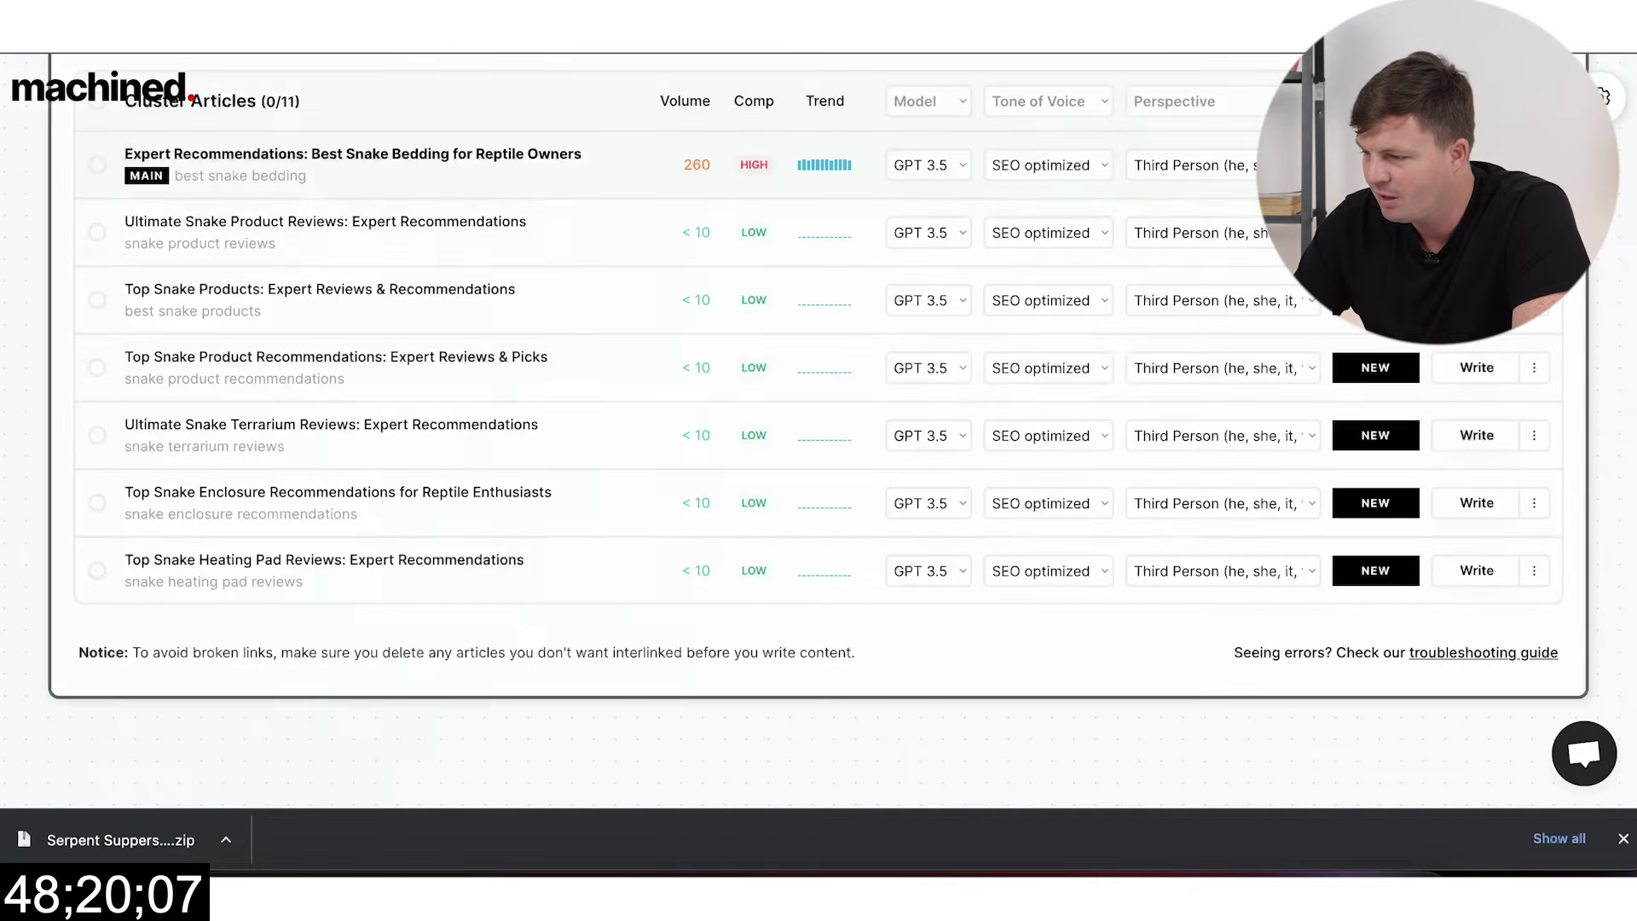
Step: Switch the main bedding article's model to GPT 4
scroll(1206, 339, down, 2)
scroll(1207, 348, up, 2)
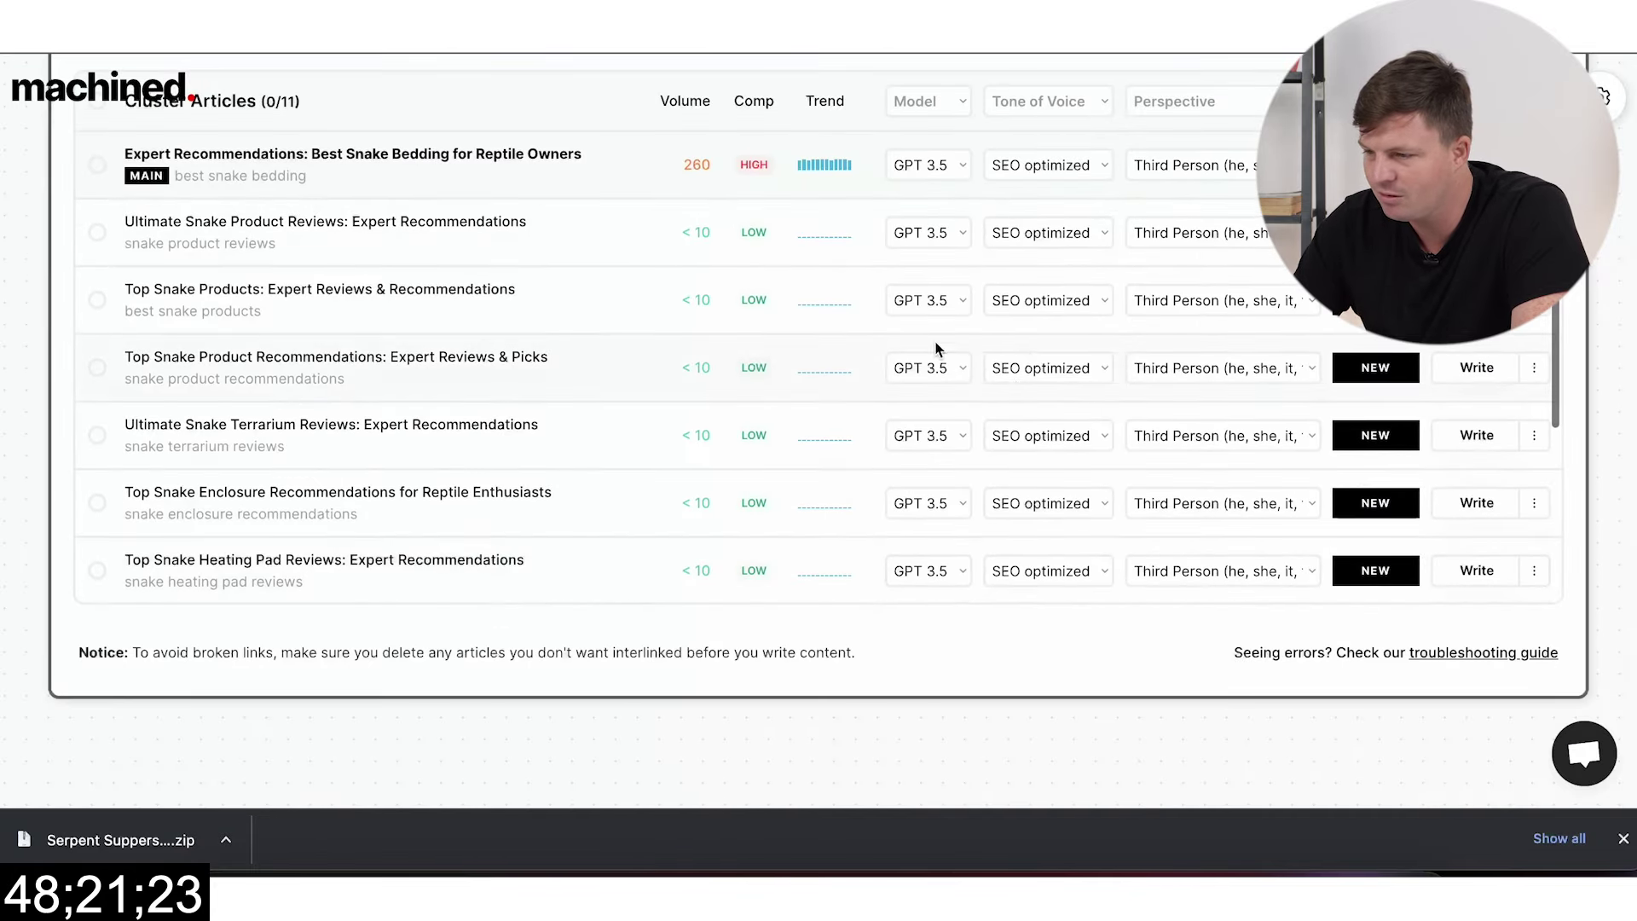
scroll(936, 348, up, 3)
click(949, 403)
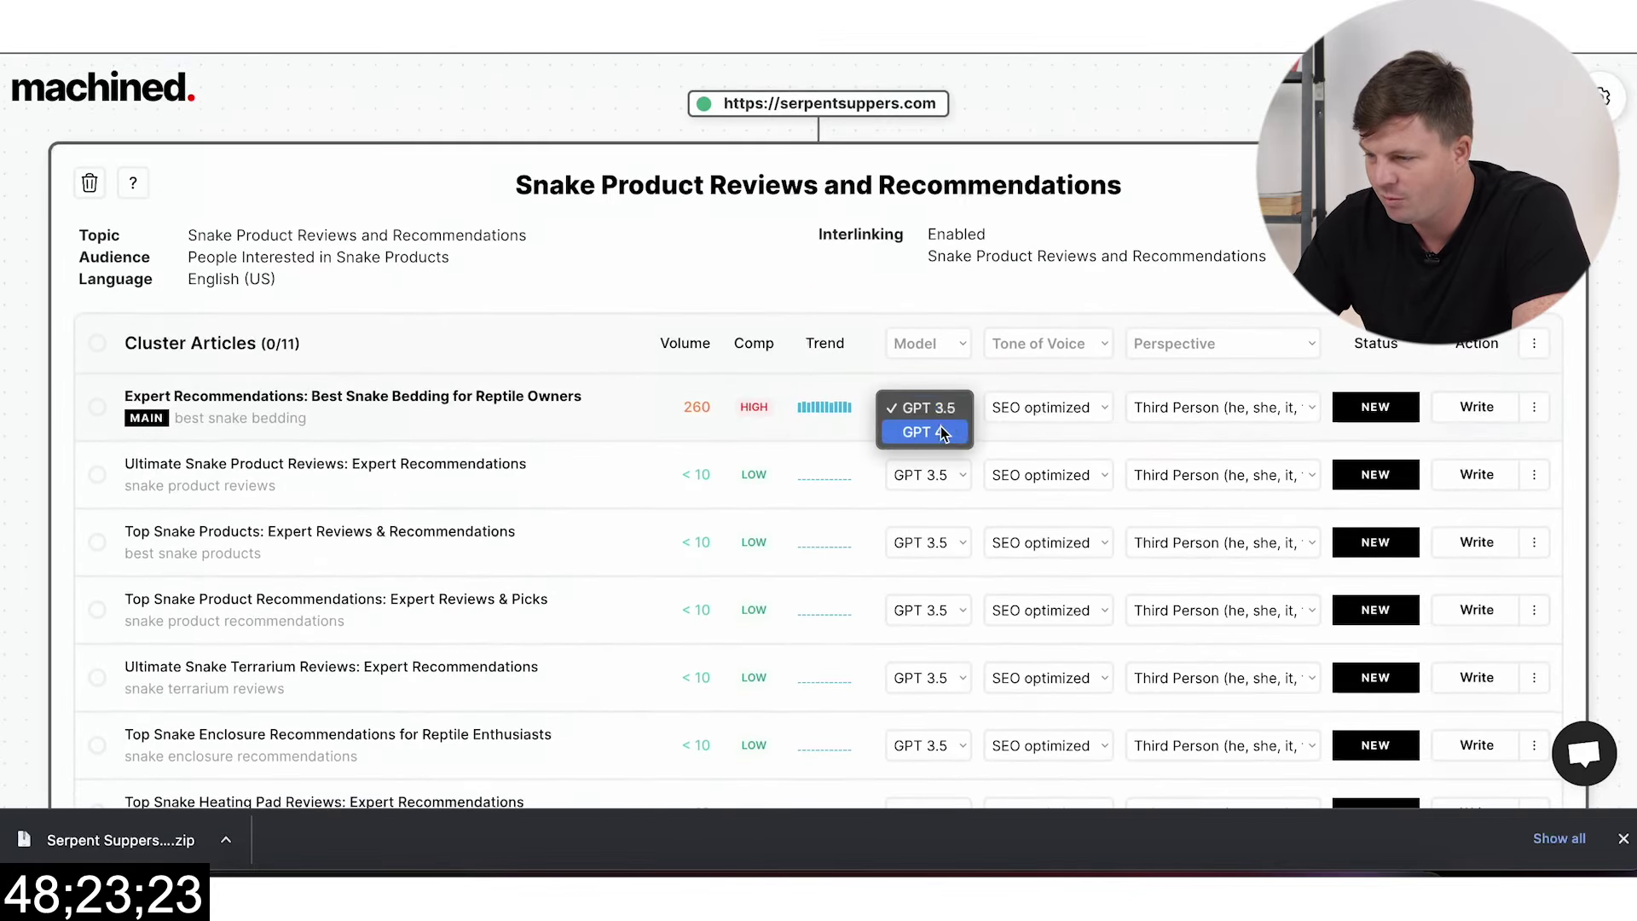
click(919, 433)
Step: Select all 11 cluster articles and run Write Articles (11)
click(100, 346)
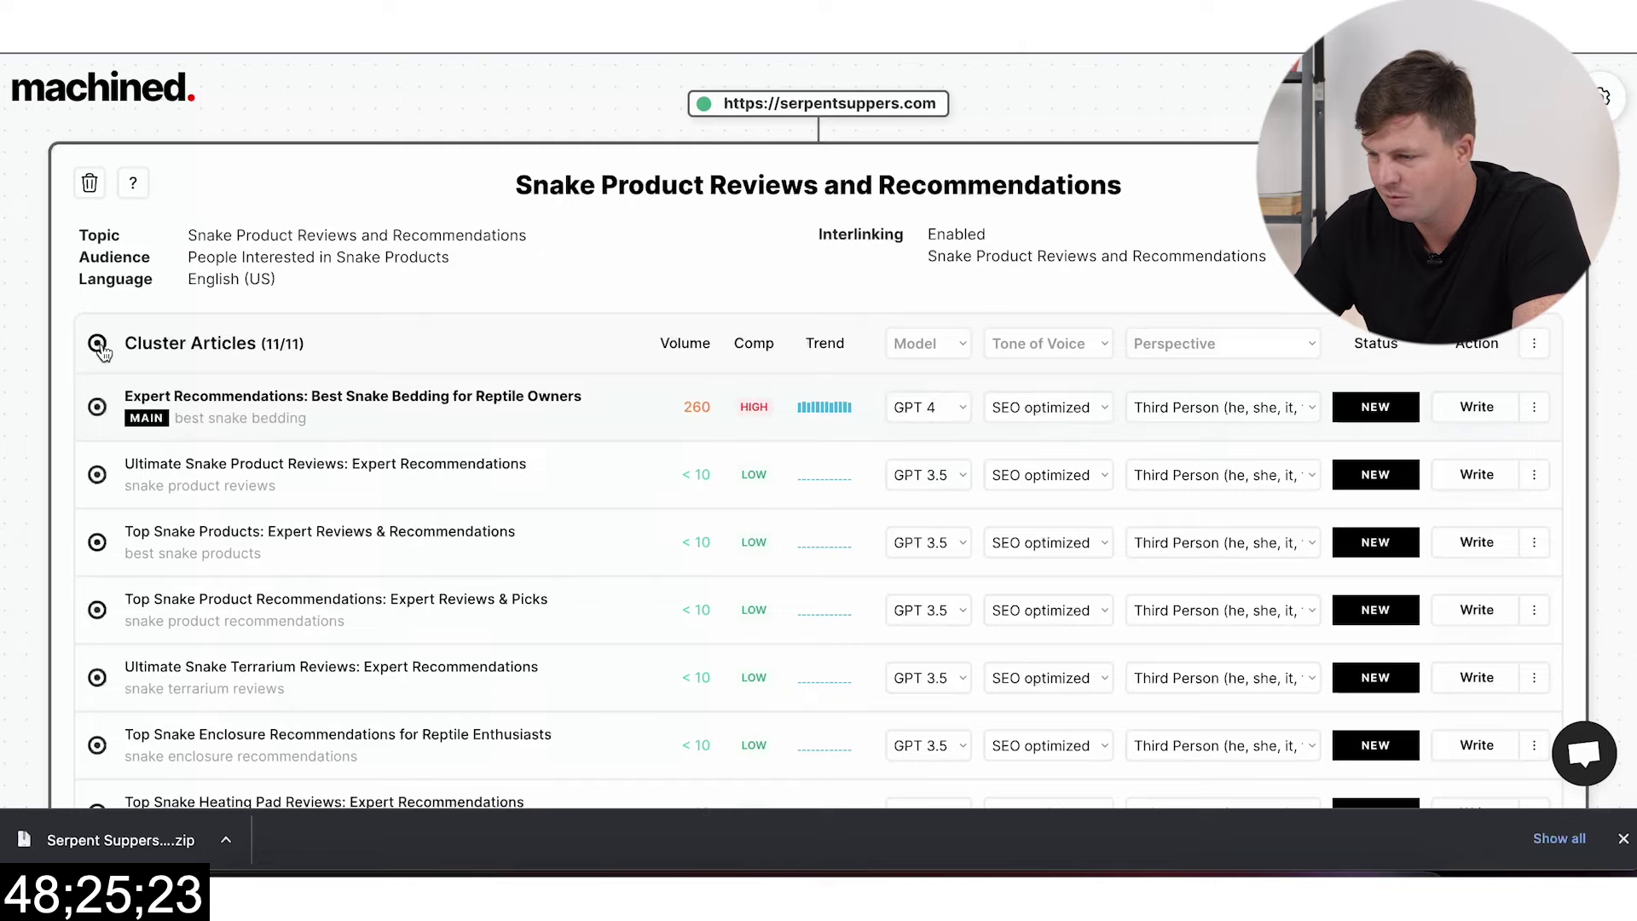
click(1535, 343)
click(1385, 448)
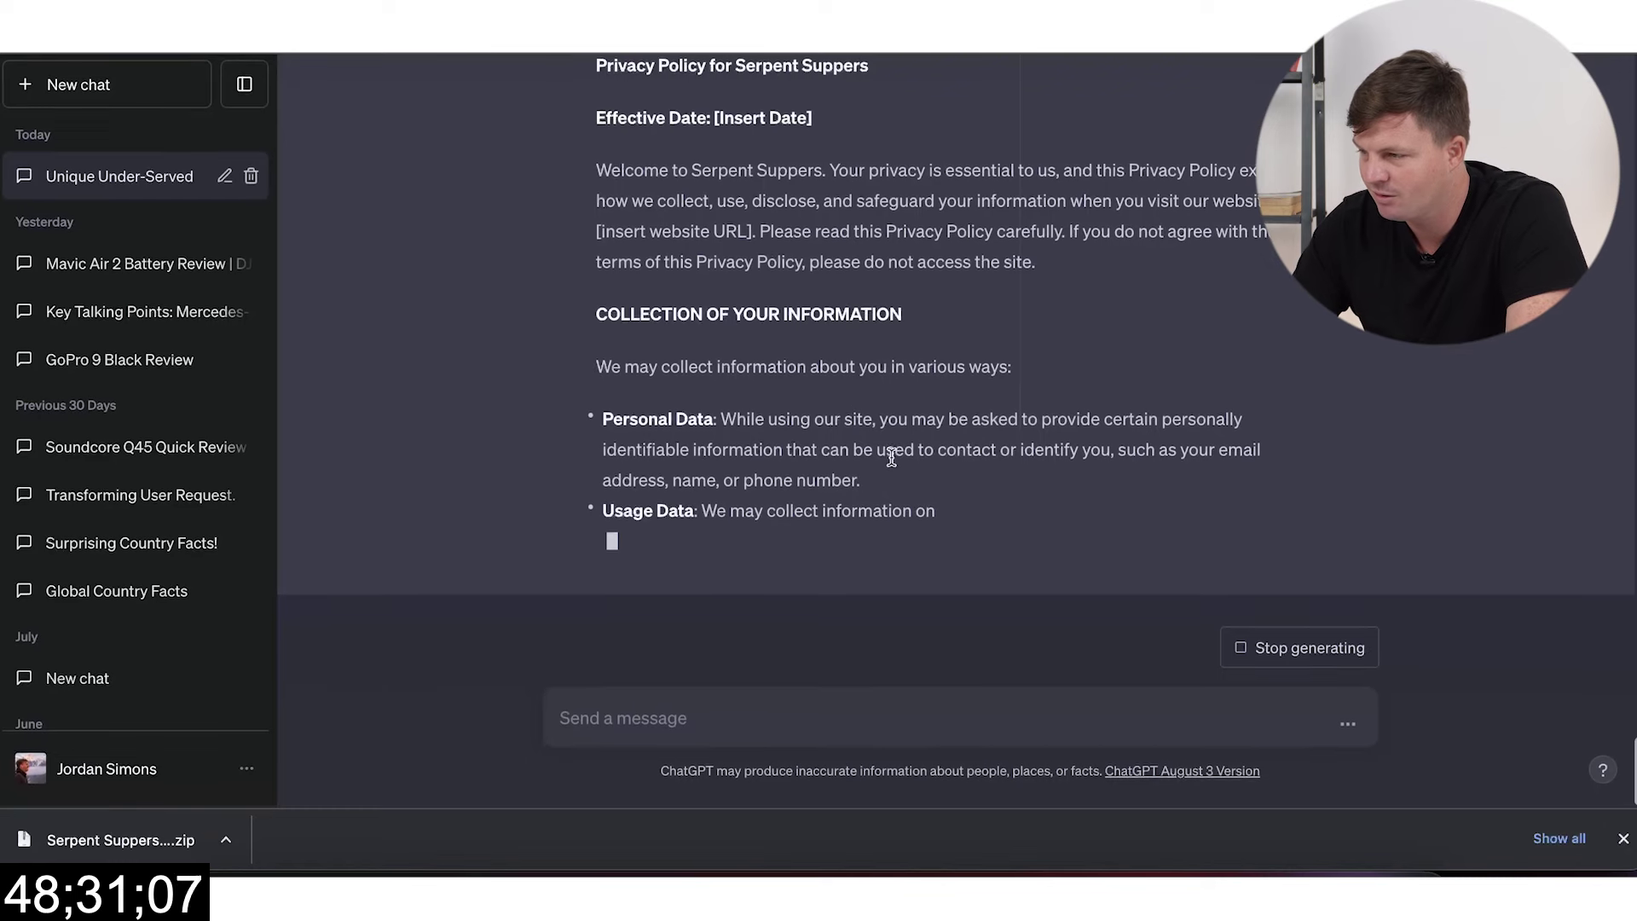
Step: Read through the Serpent Suppers privacy policy as ChatGPT generates it
scroll(892, 456, up, 6)
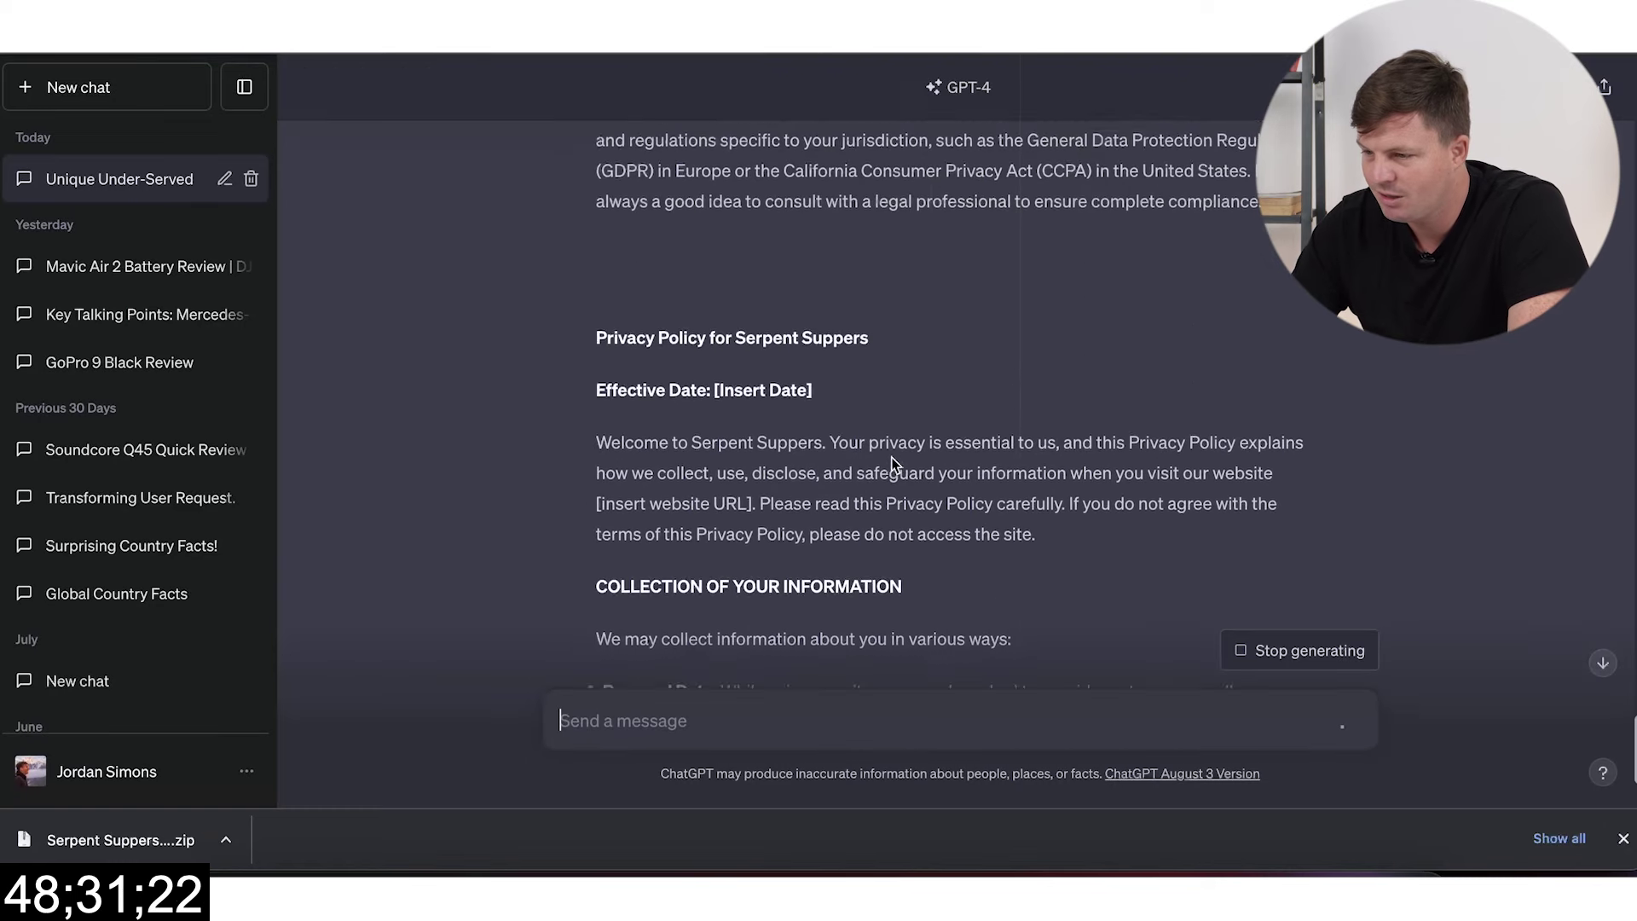
scroll(891, 457, down, 4)
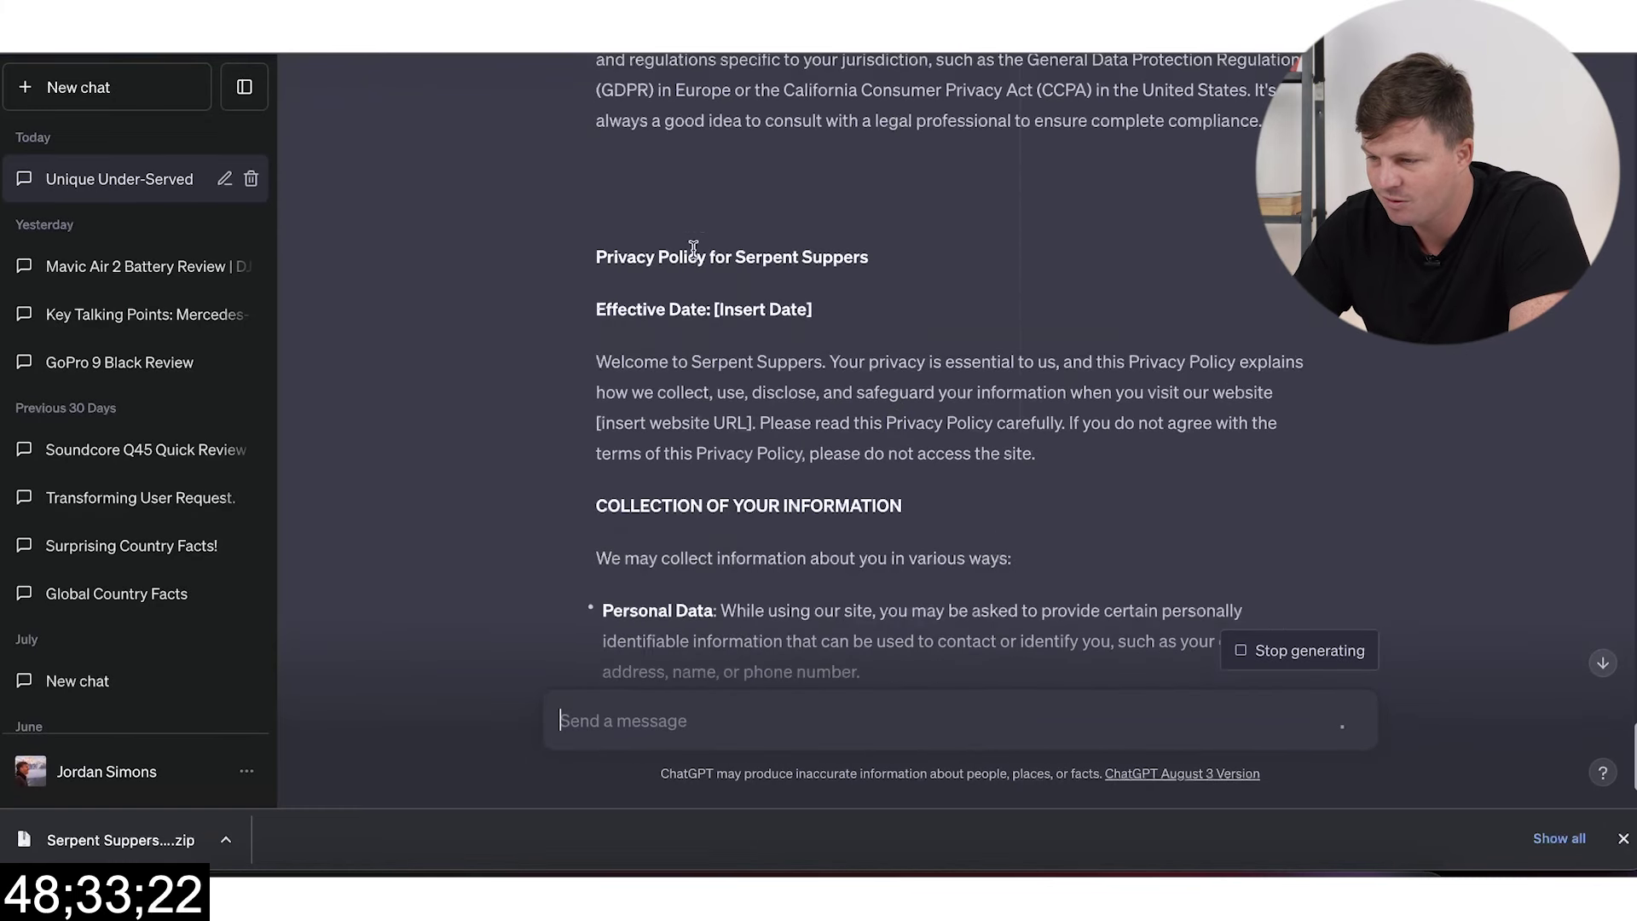
drag(596, 257, 846, 505)
scroll(844, 504, down, 2)
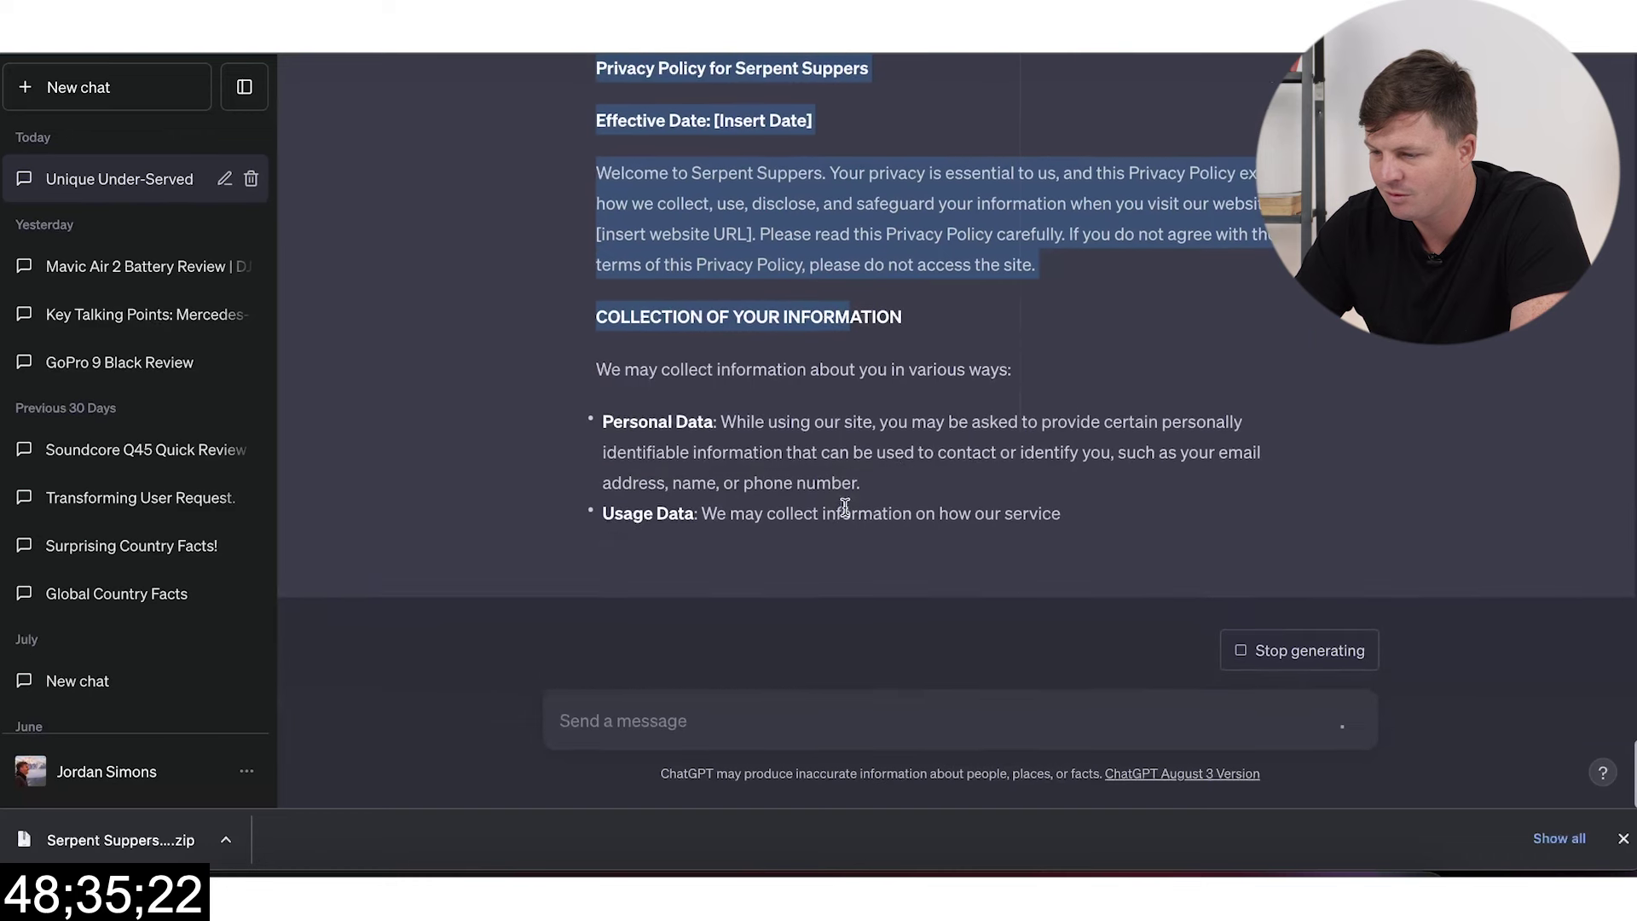
click(955, 489)
Step: Finish reviewing the policy and open the Serpent Suppers zip from Chrome's downloads
scroll(895, 474, up, 1)
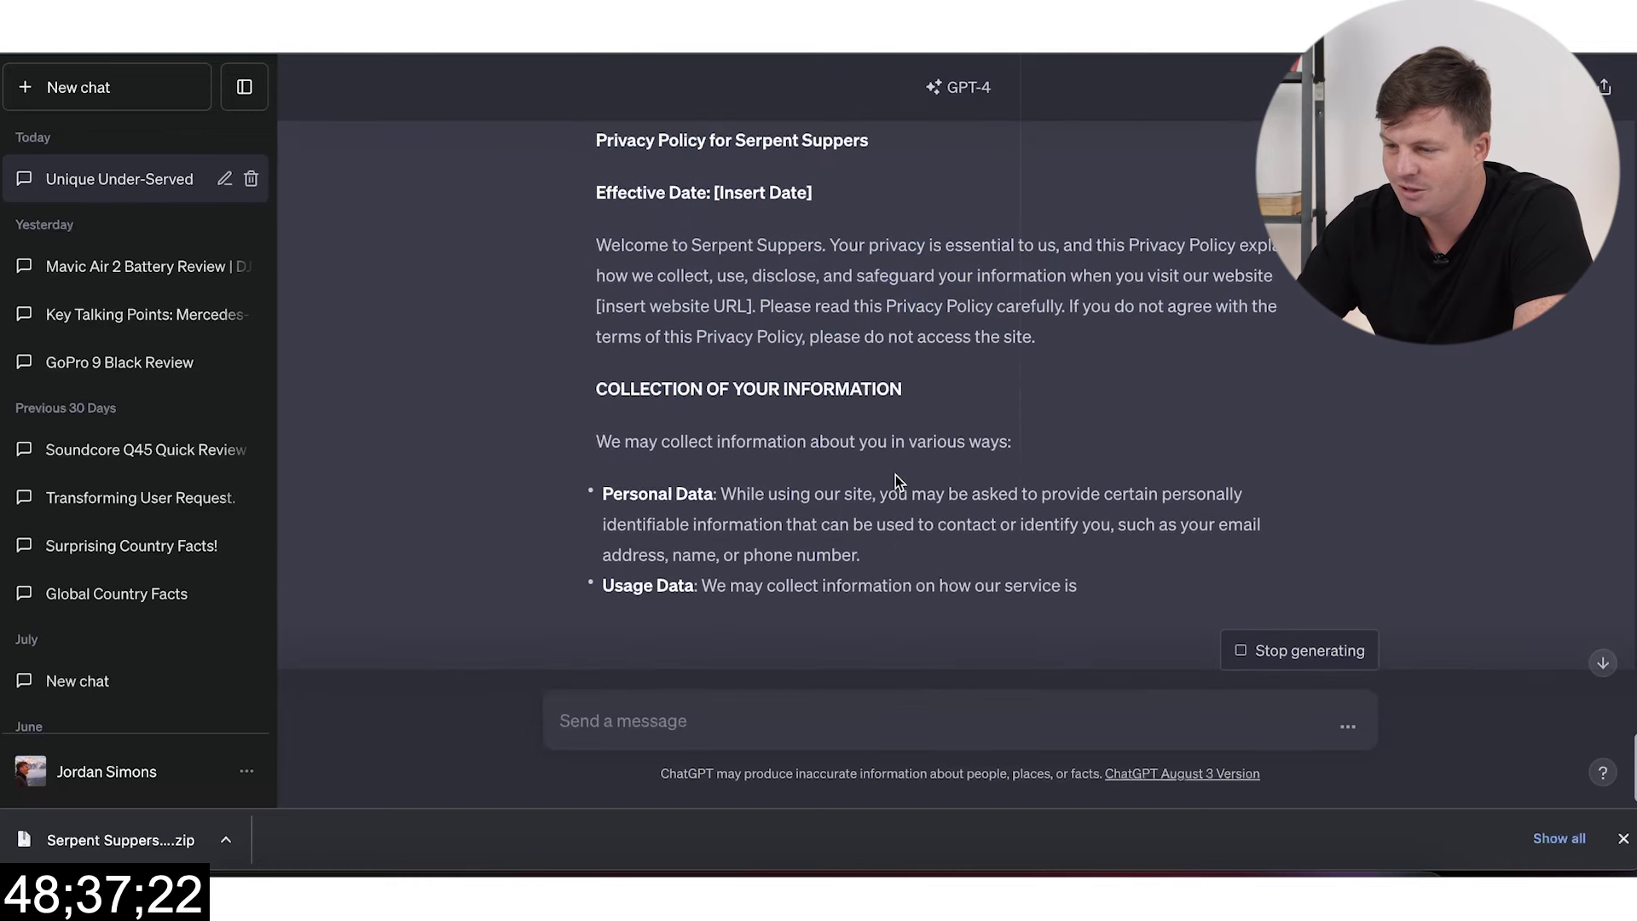
scroll(896, 474, down, 4)
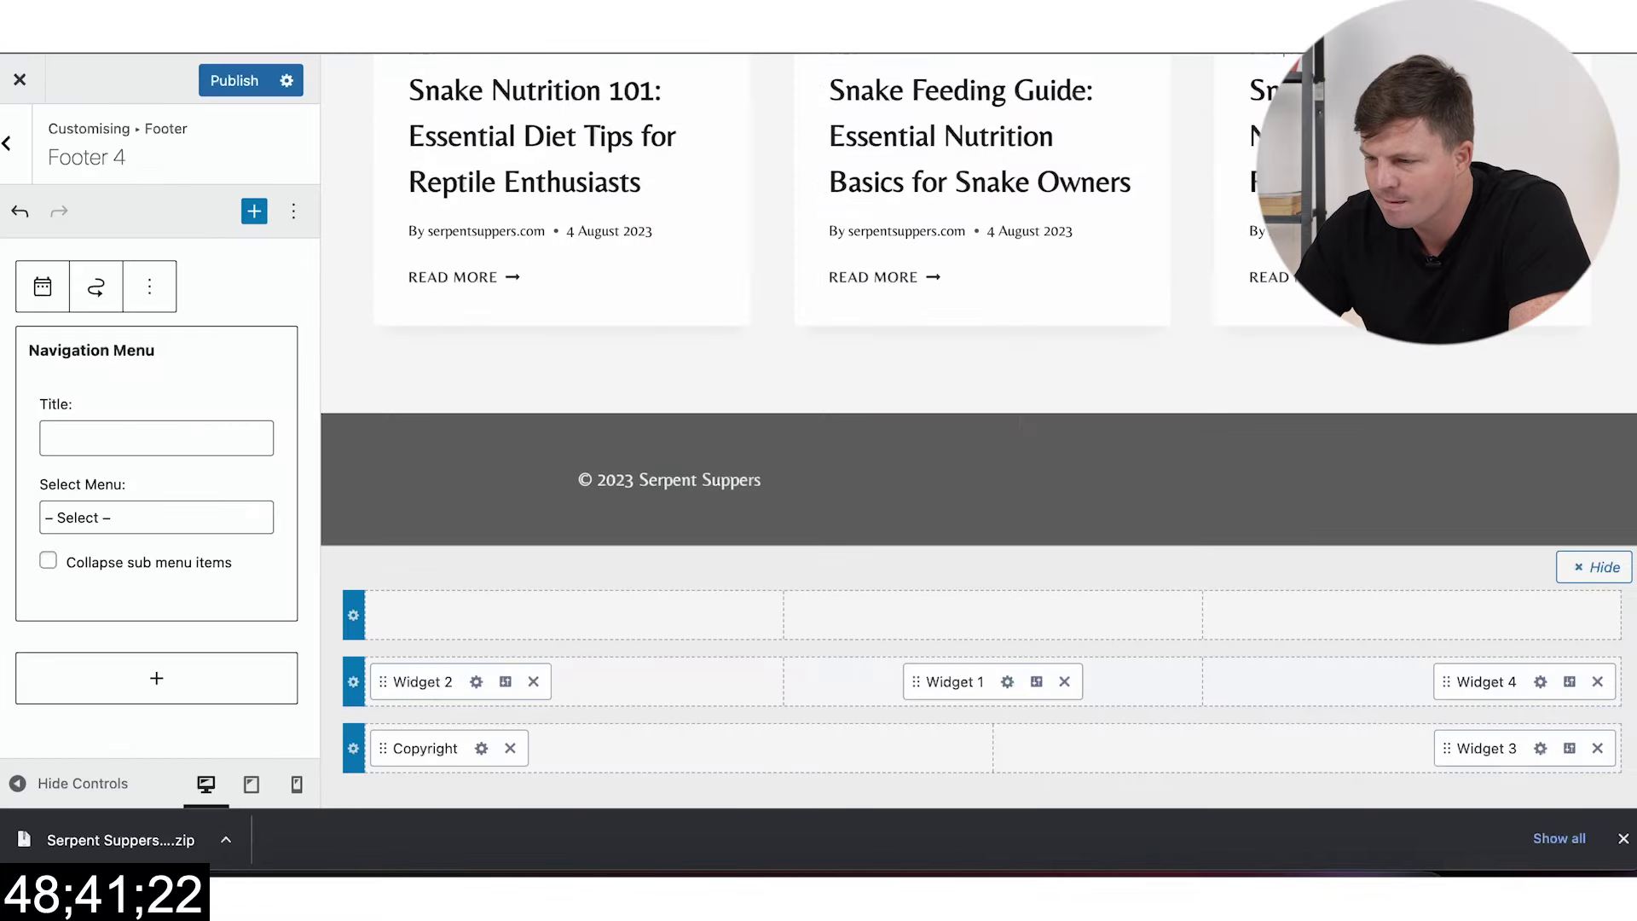
scroll(710, 385, up, 15)
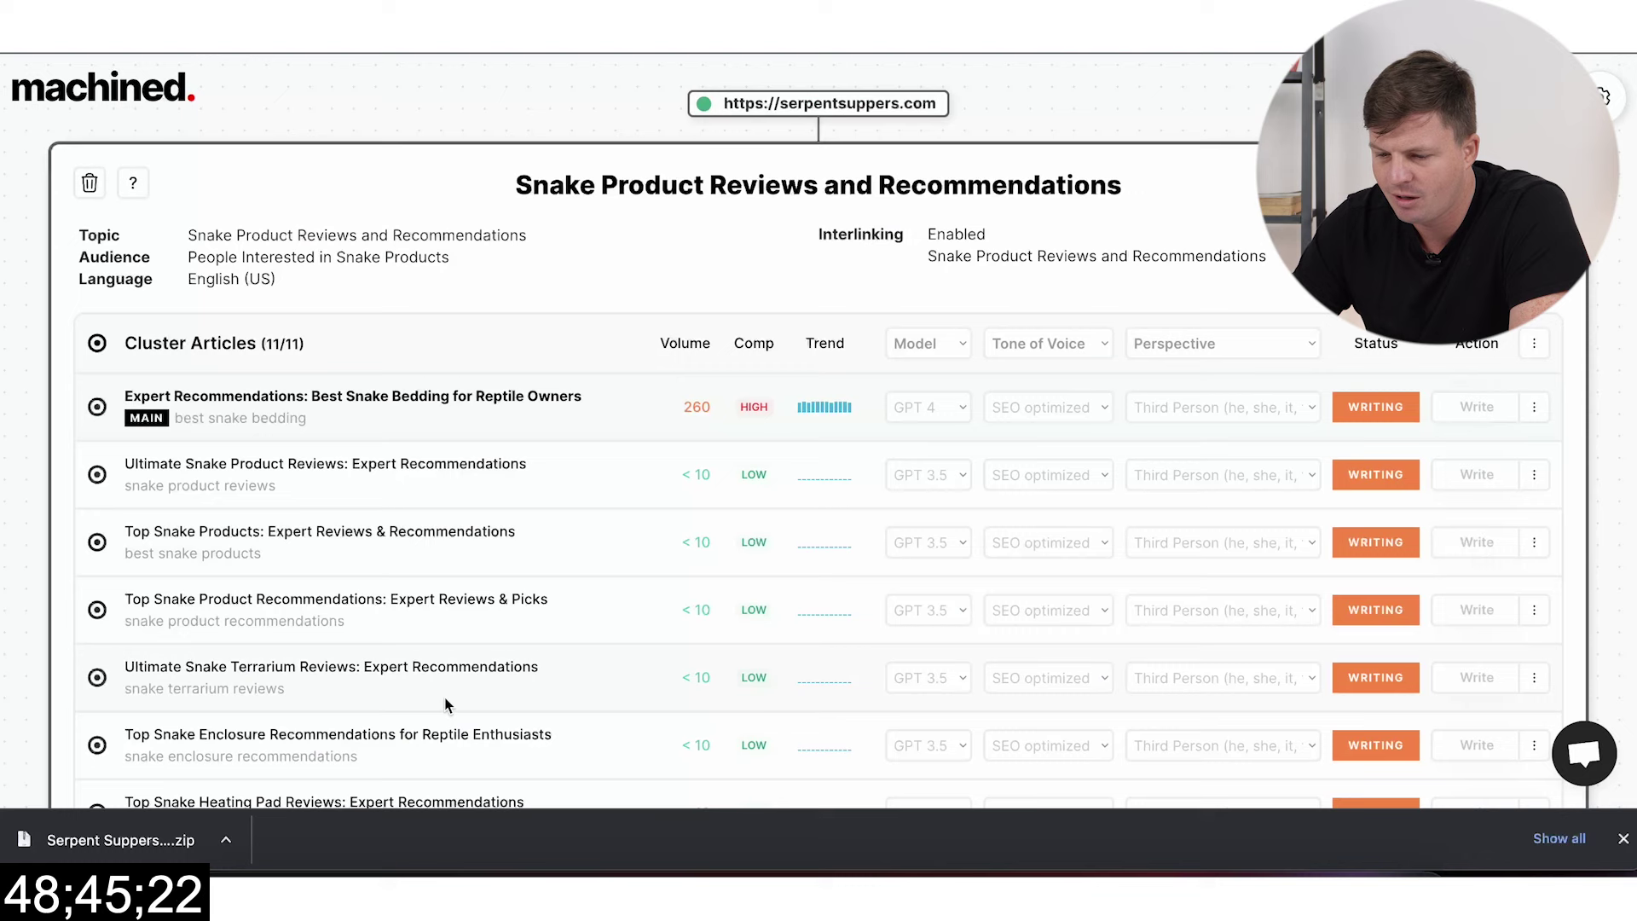
click(147, 841)
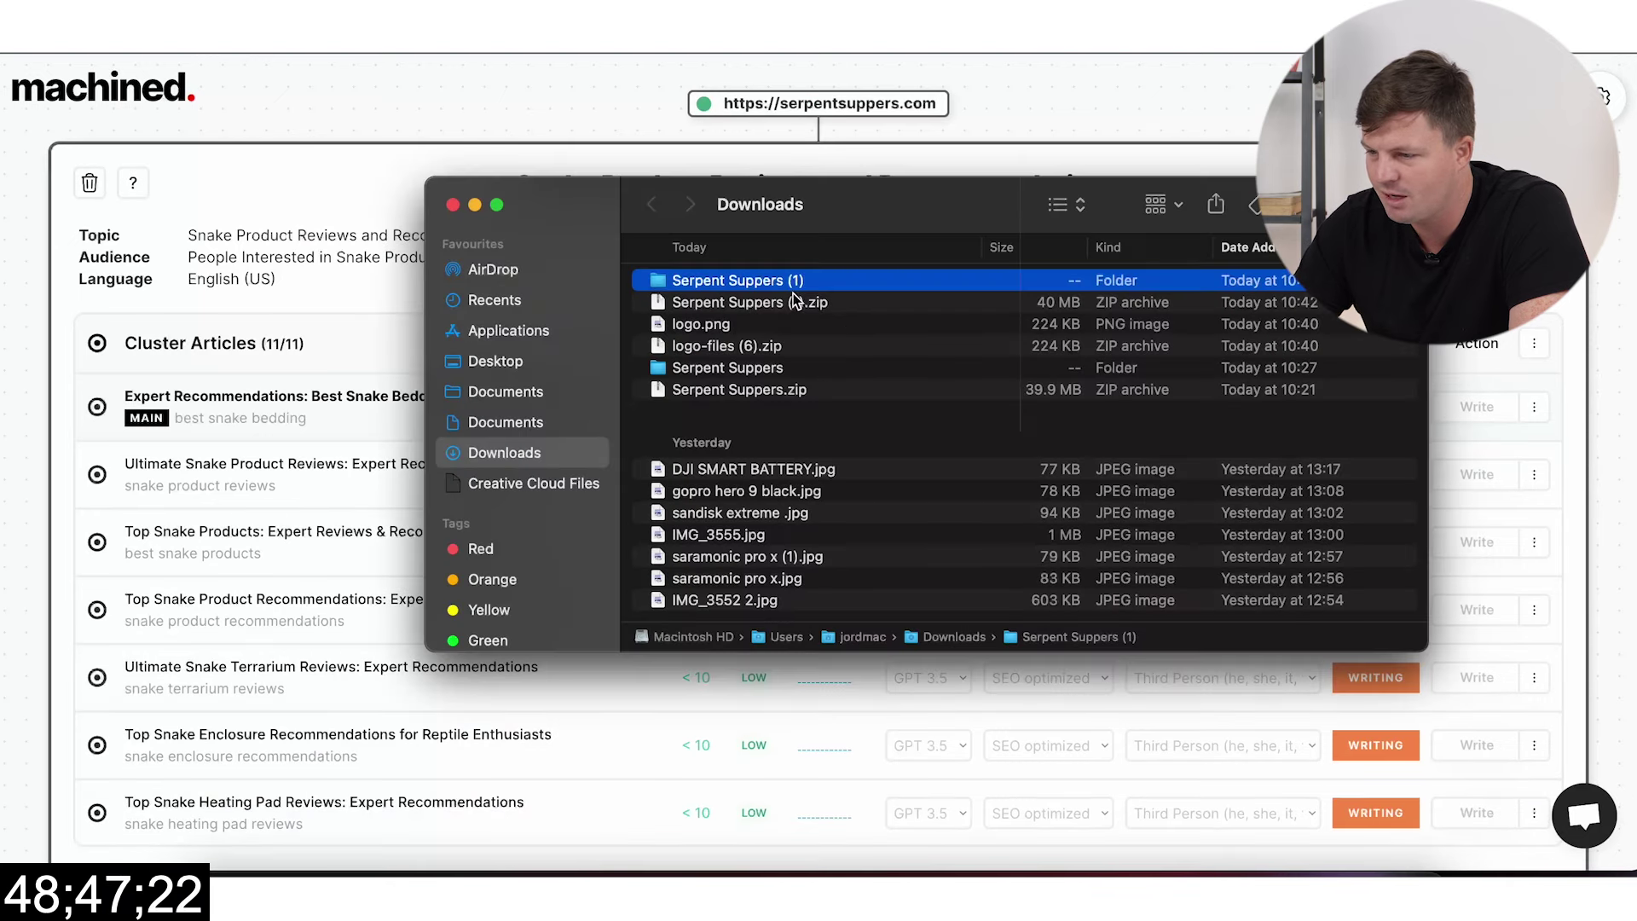
Step: Convert all 30 PNGs in Serpent Suppers (1) to Large JPEGs without preserving metadata
key(super+Down)
key(super+a)
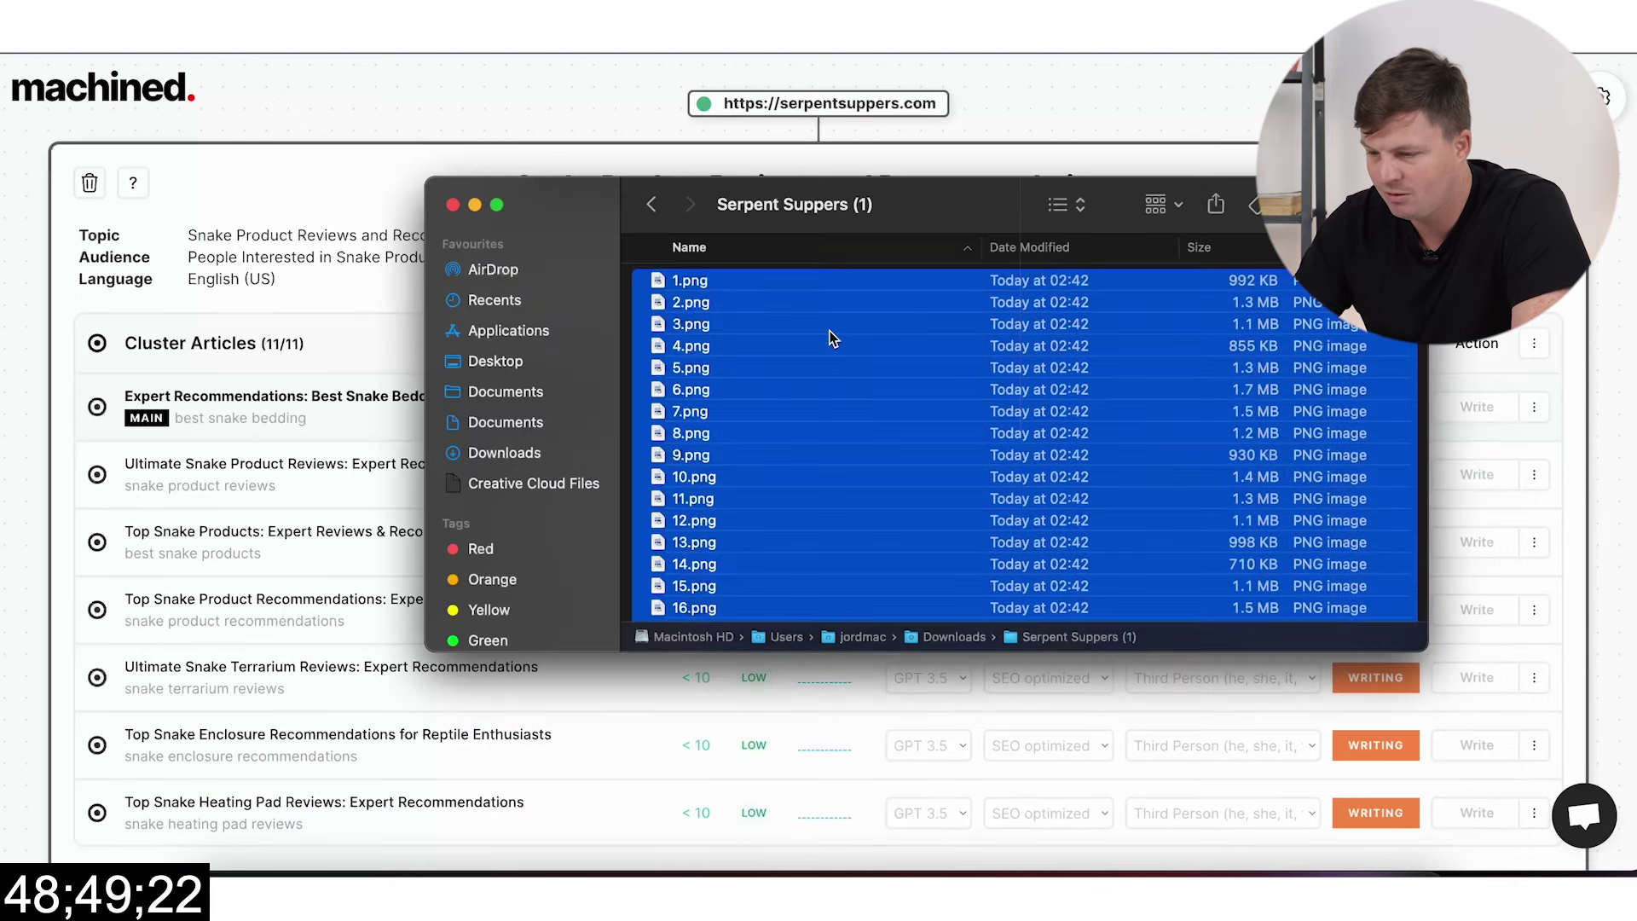
right_click(831, 339)
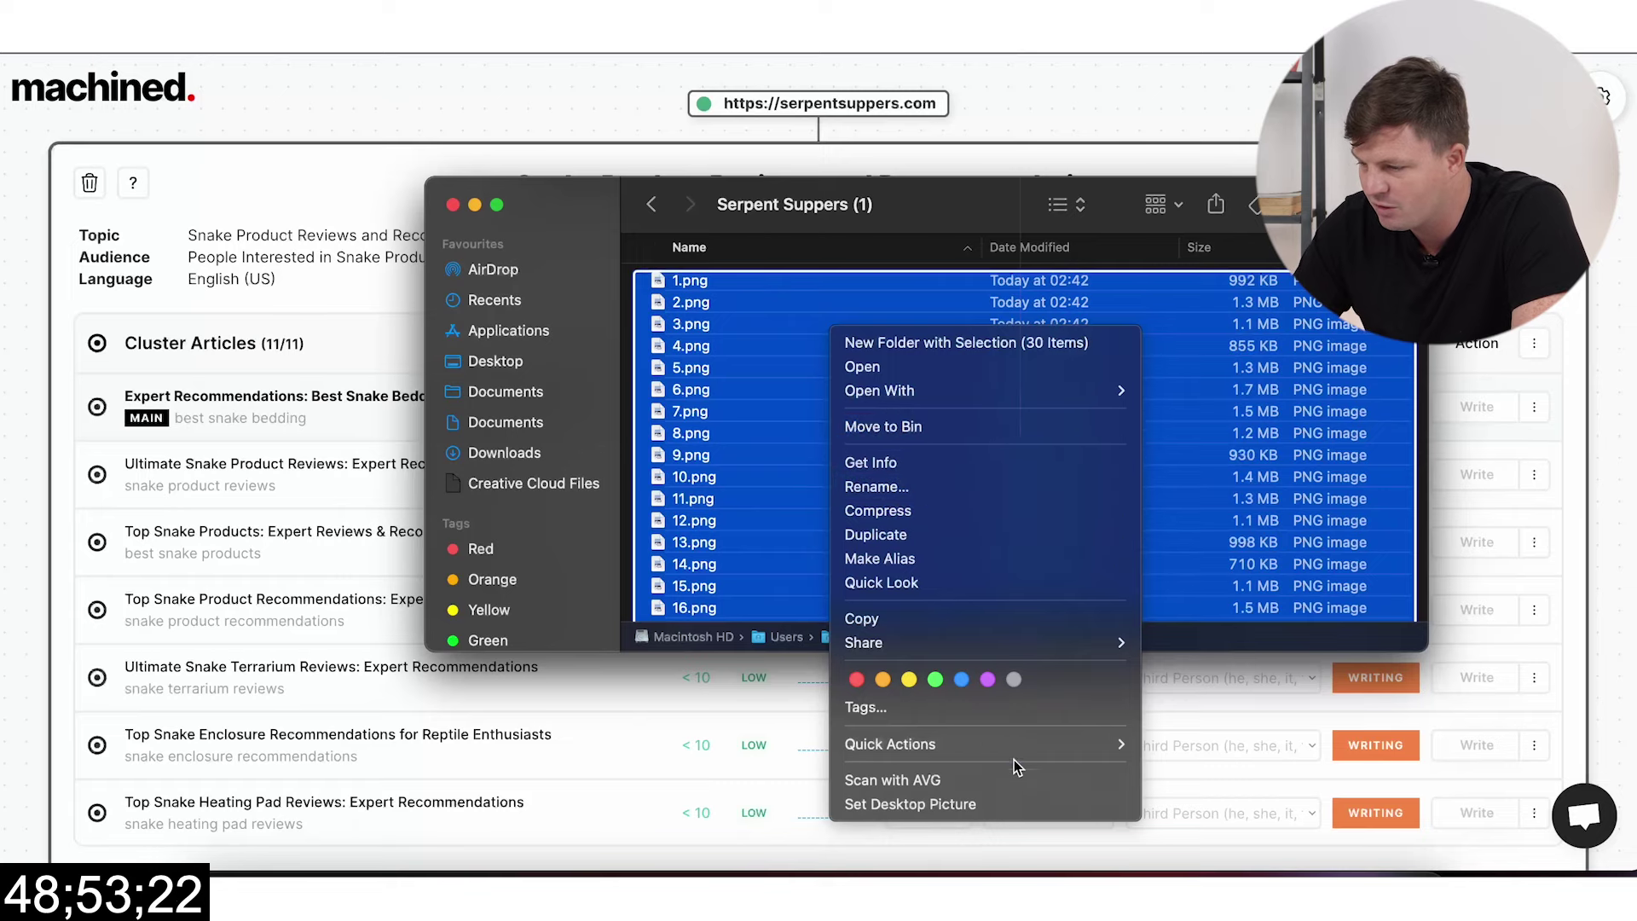
mouse_move(1050, 755)
click(1227, 790)
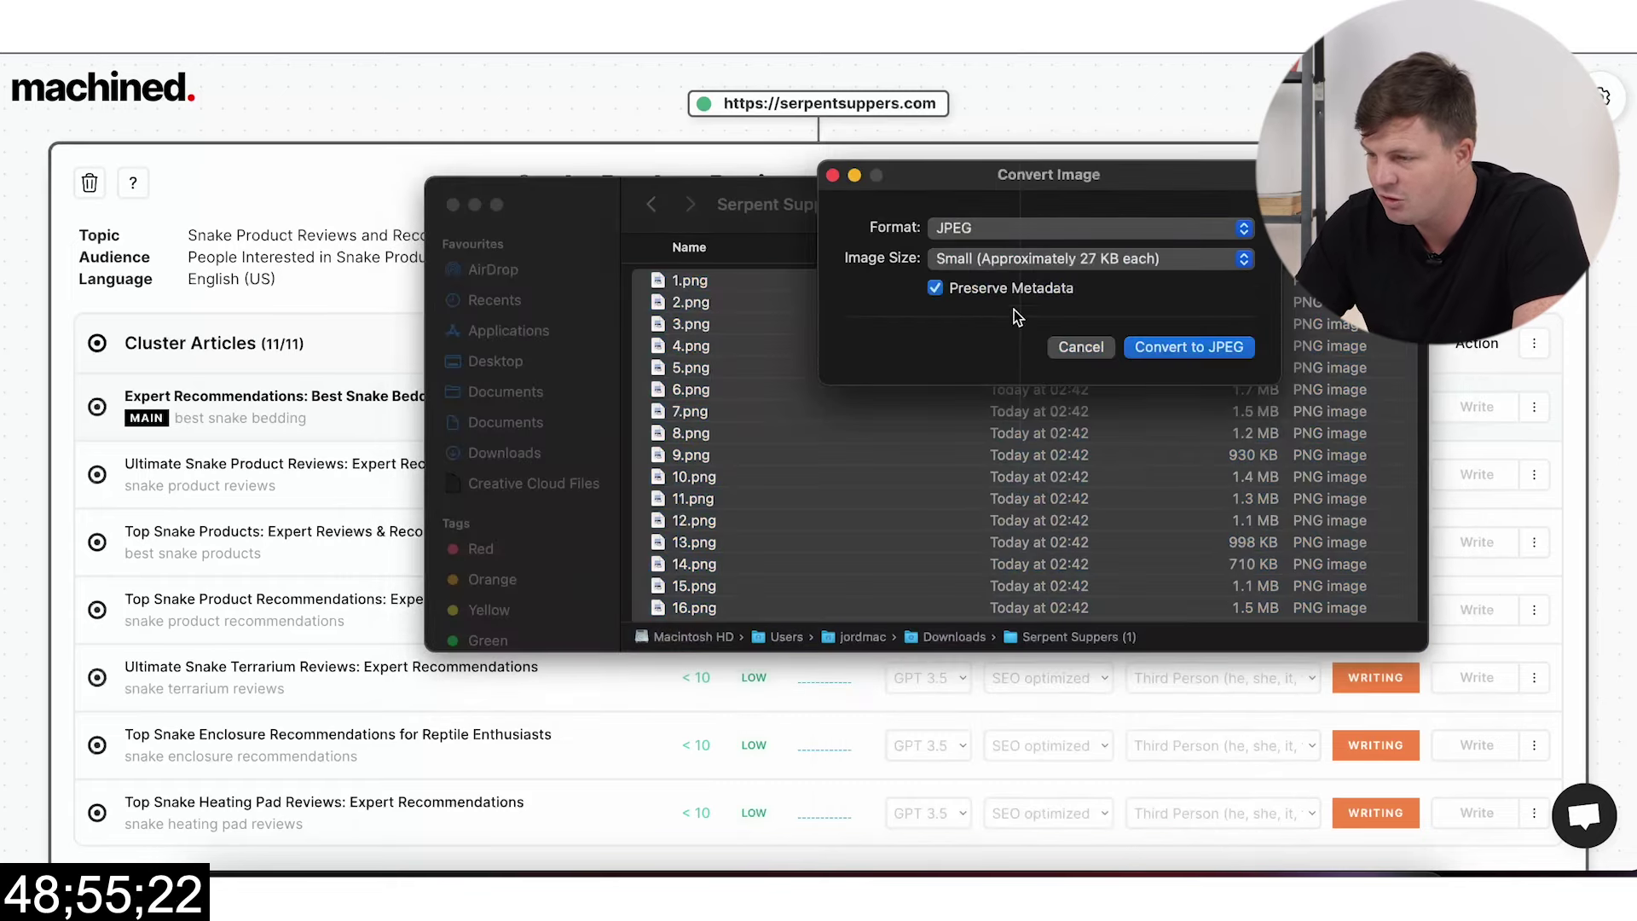
click(1066, 258)
click(1023, 307)
click(936, 288)
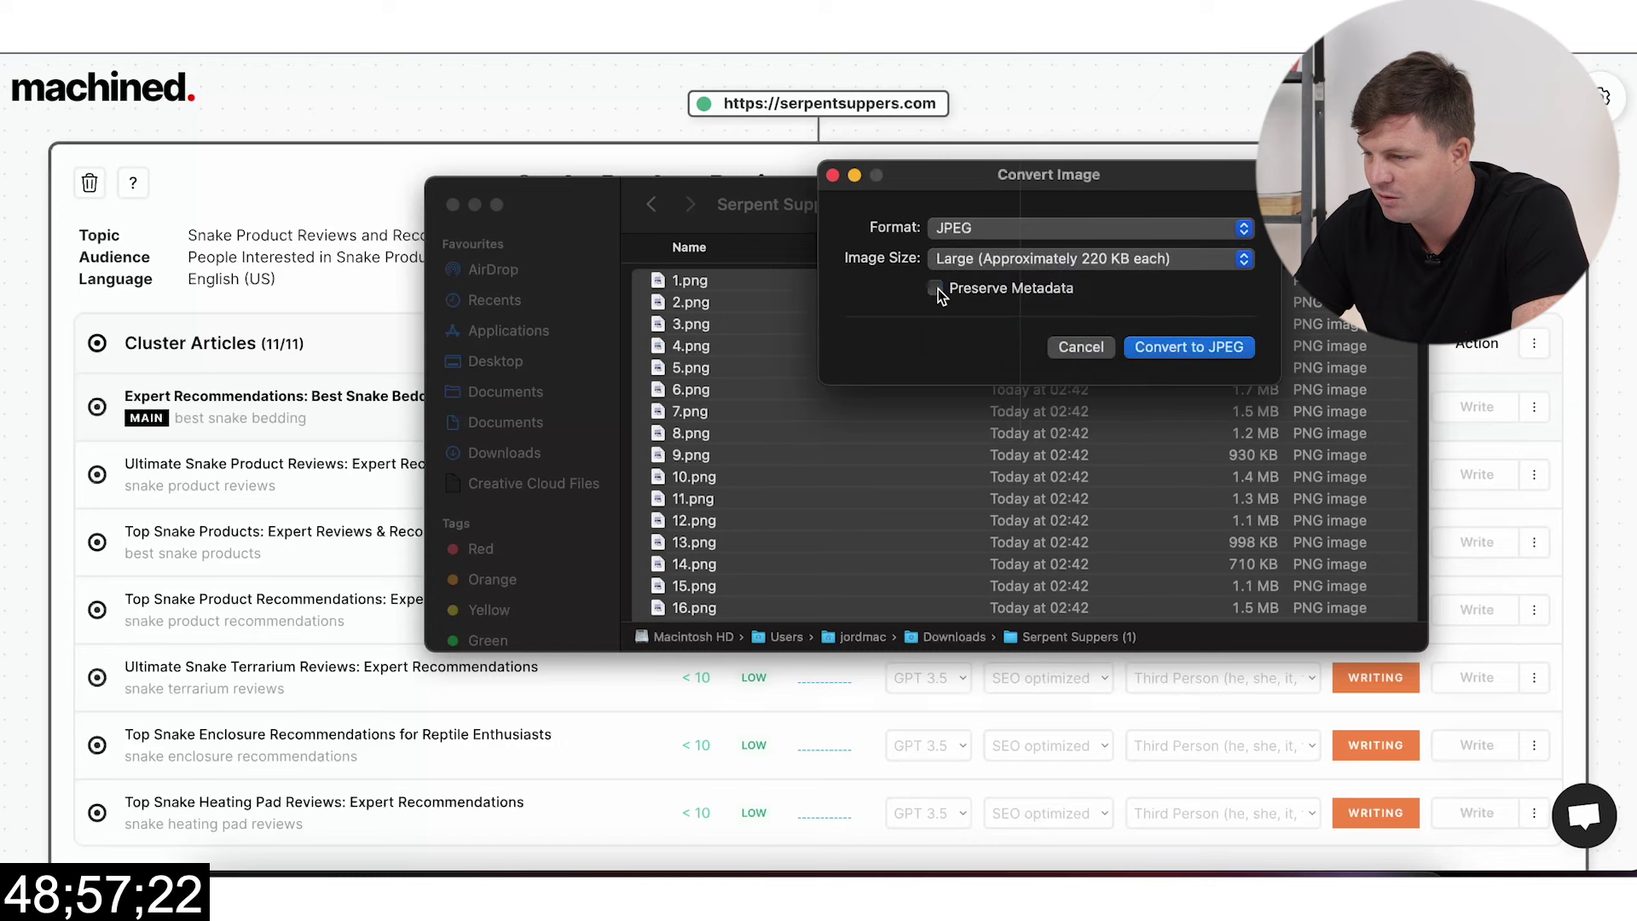
click(1176, 346)
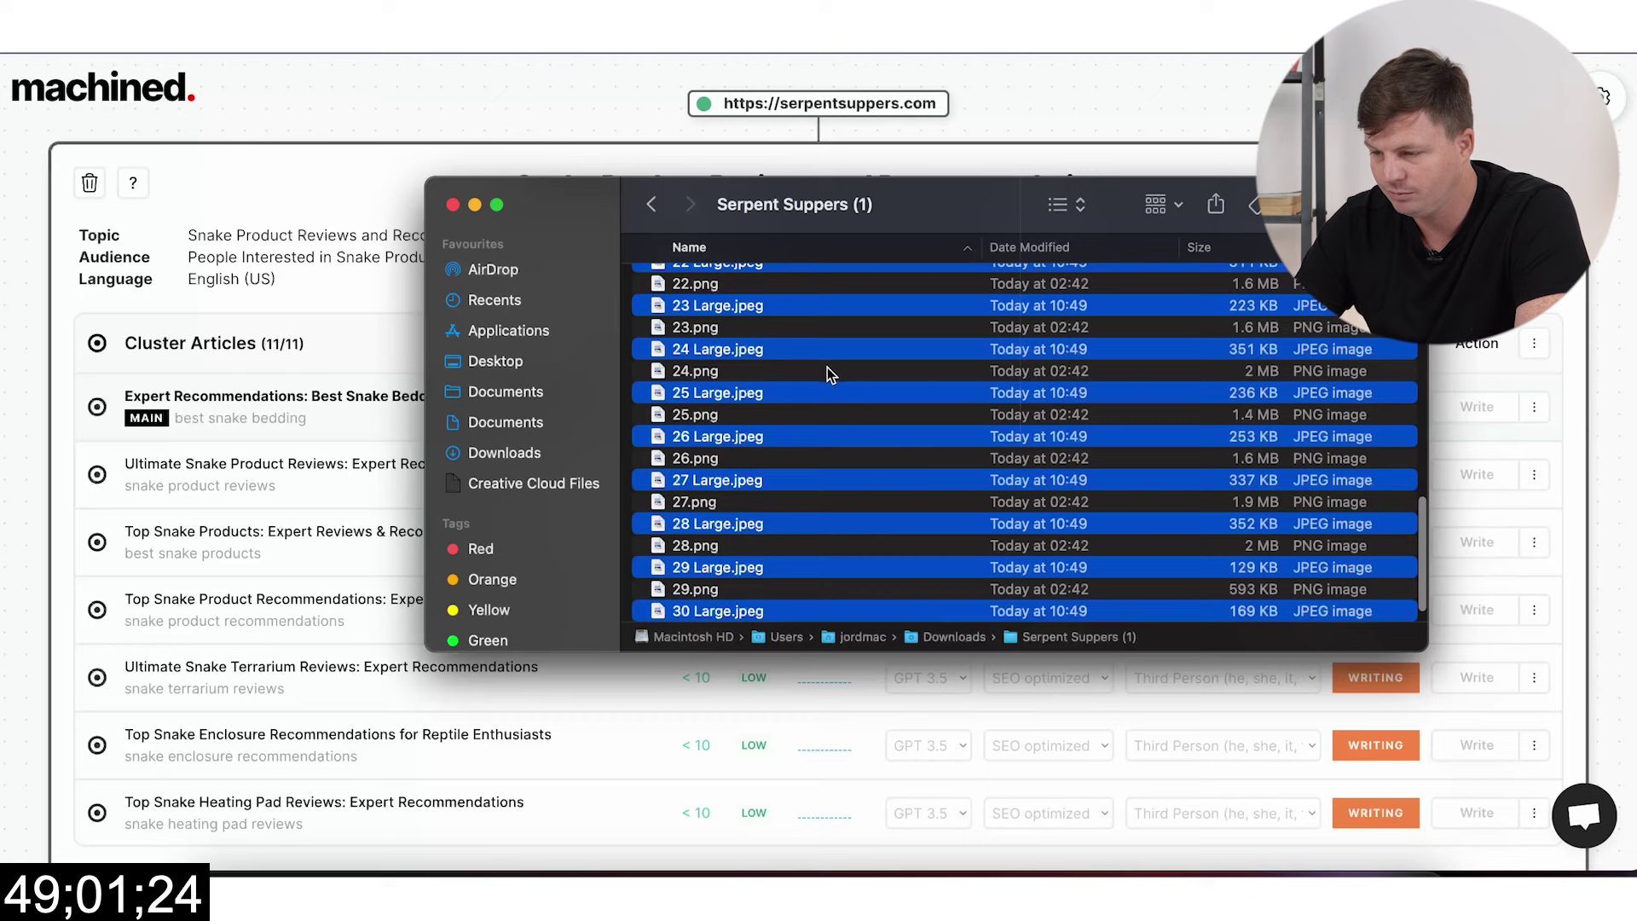
Step: Bulk-rename the converted JPEGs to 'serpent suppers' with numbered indexes
right_click(831, 353)
click(894, 508)
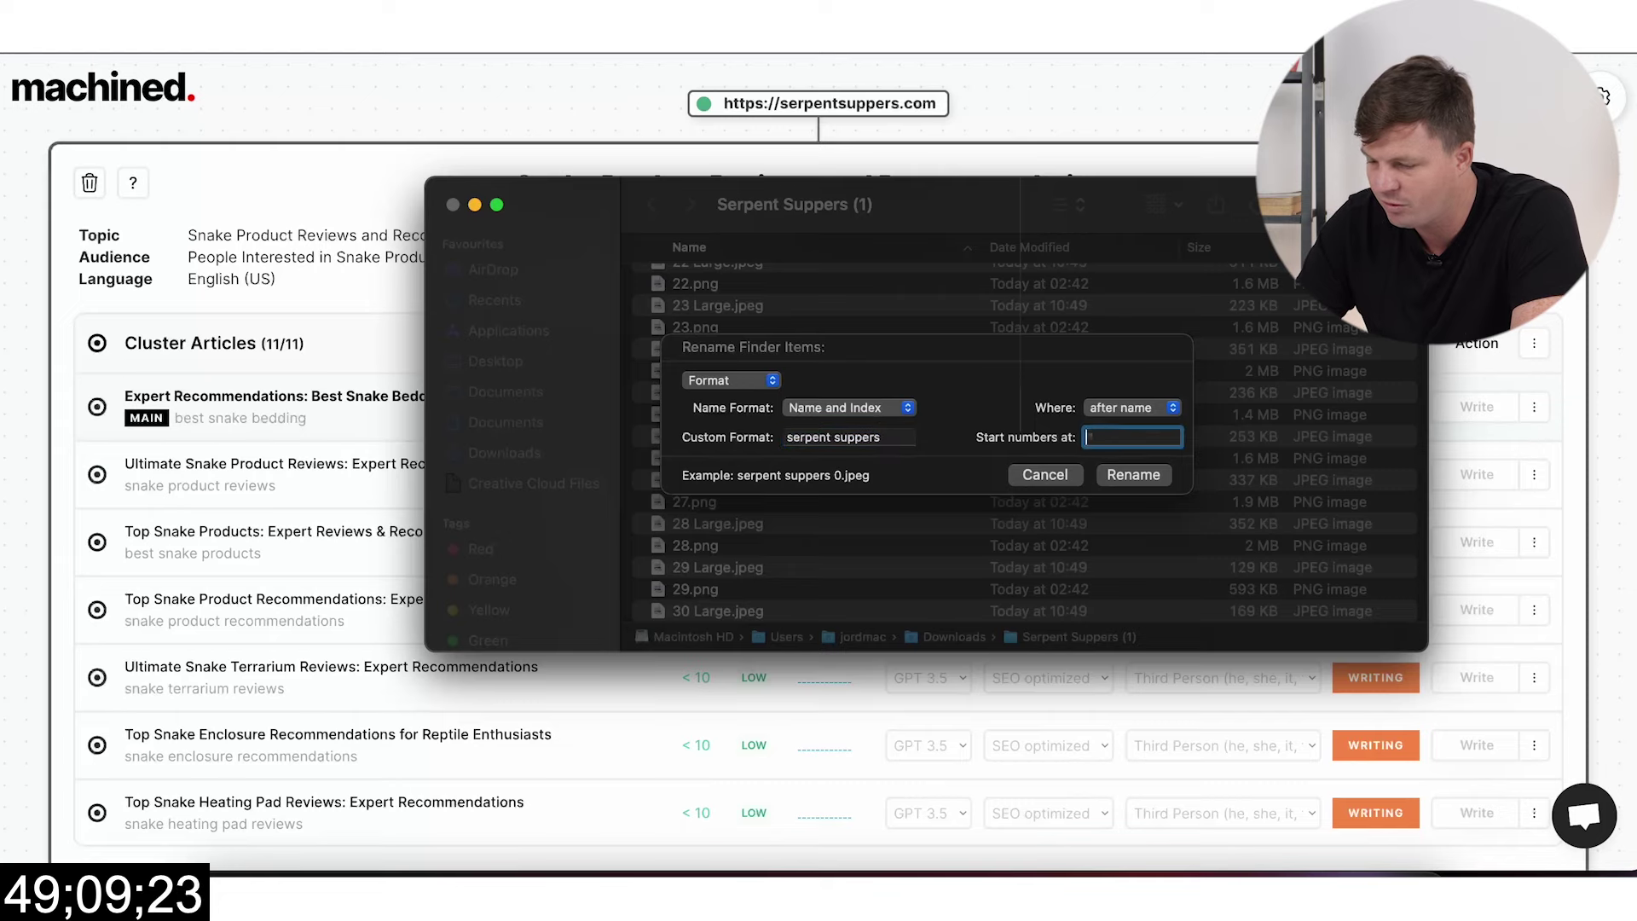
click(1133, 475)
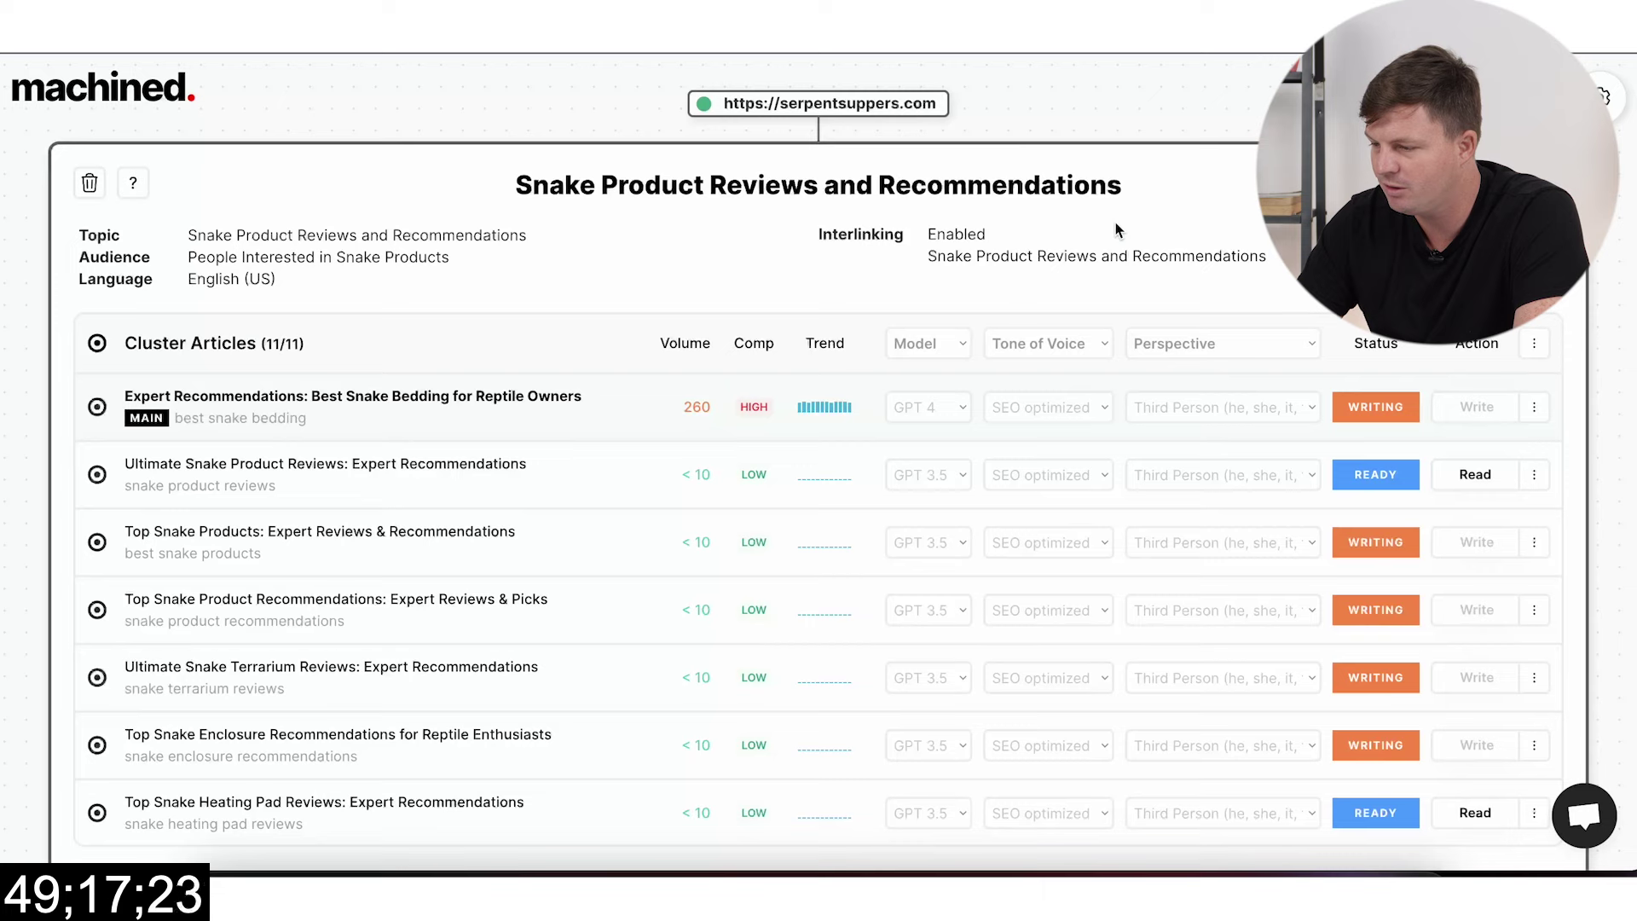
scroll(1145, 492, down, 4)
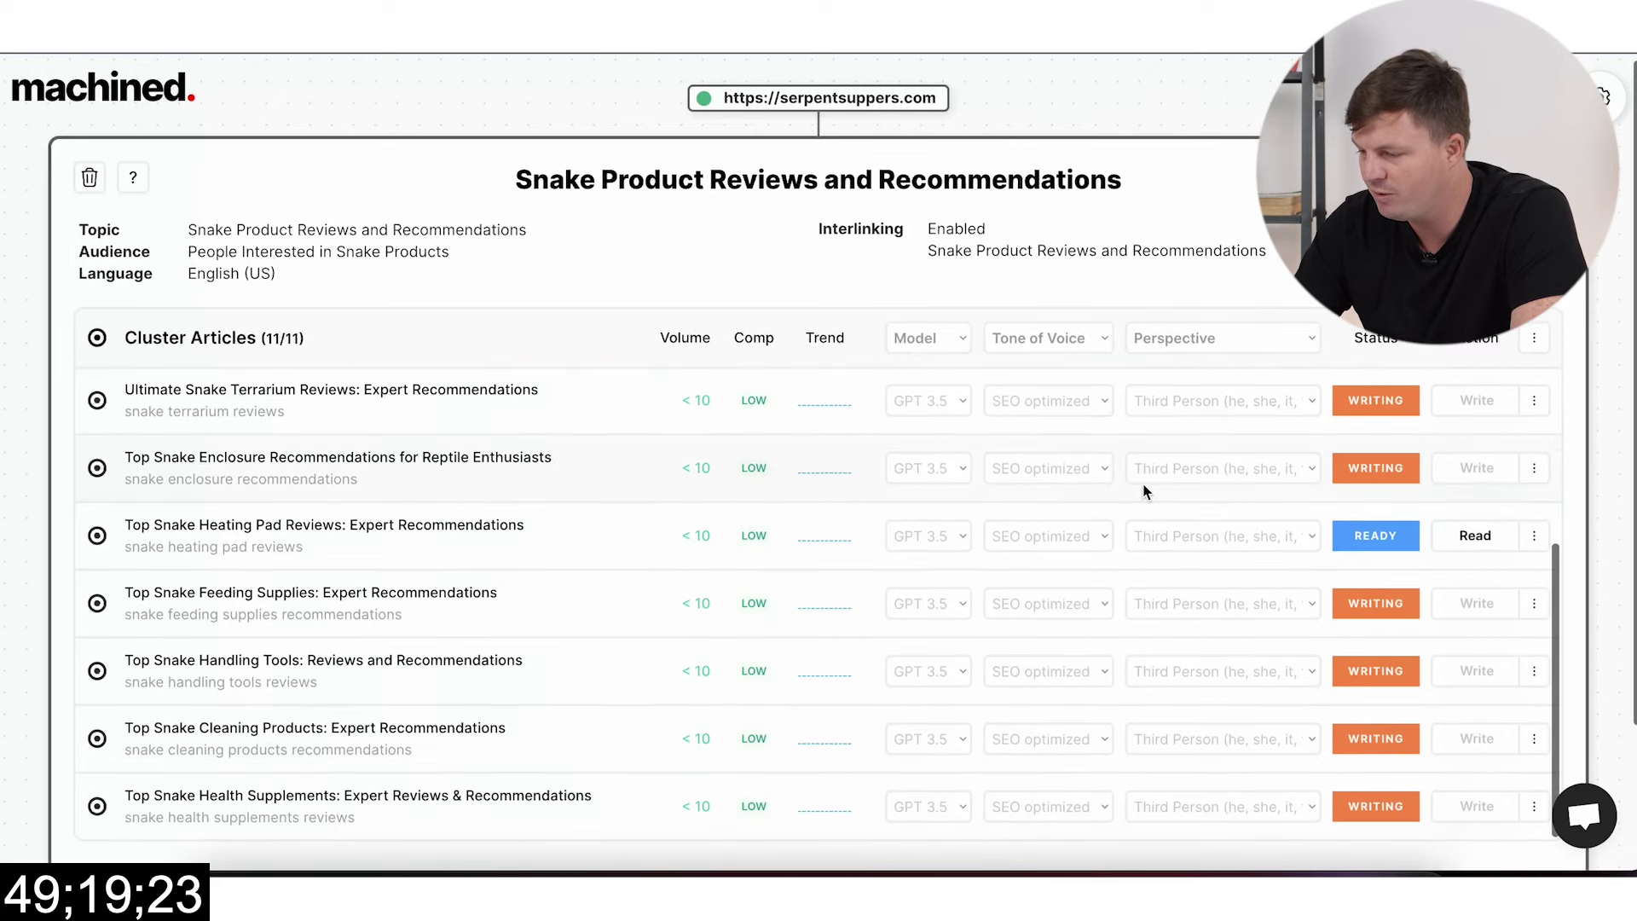
scroll(1145, 492, up, 4)
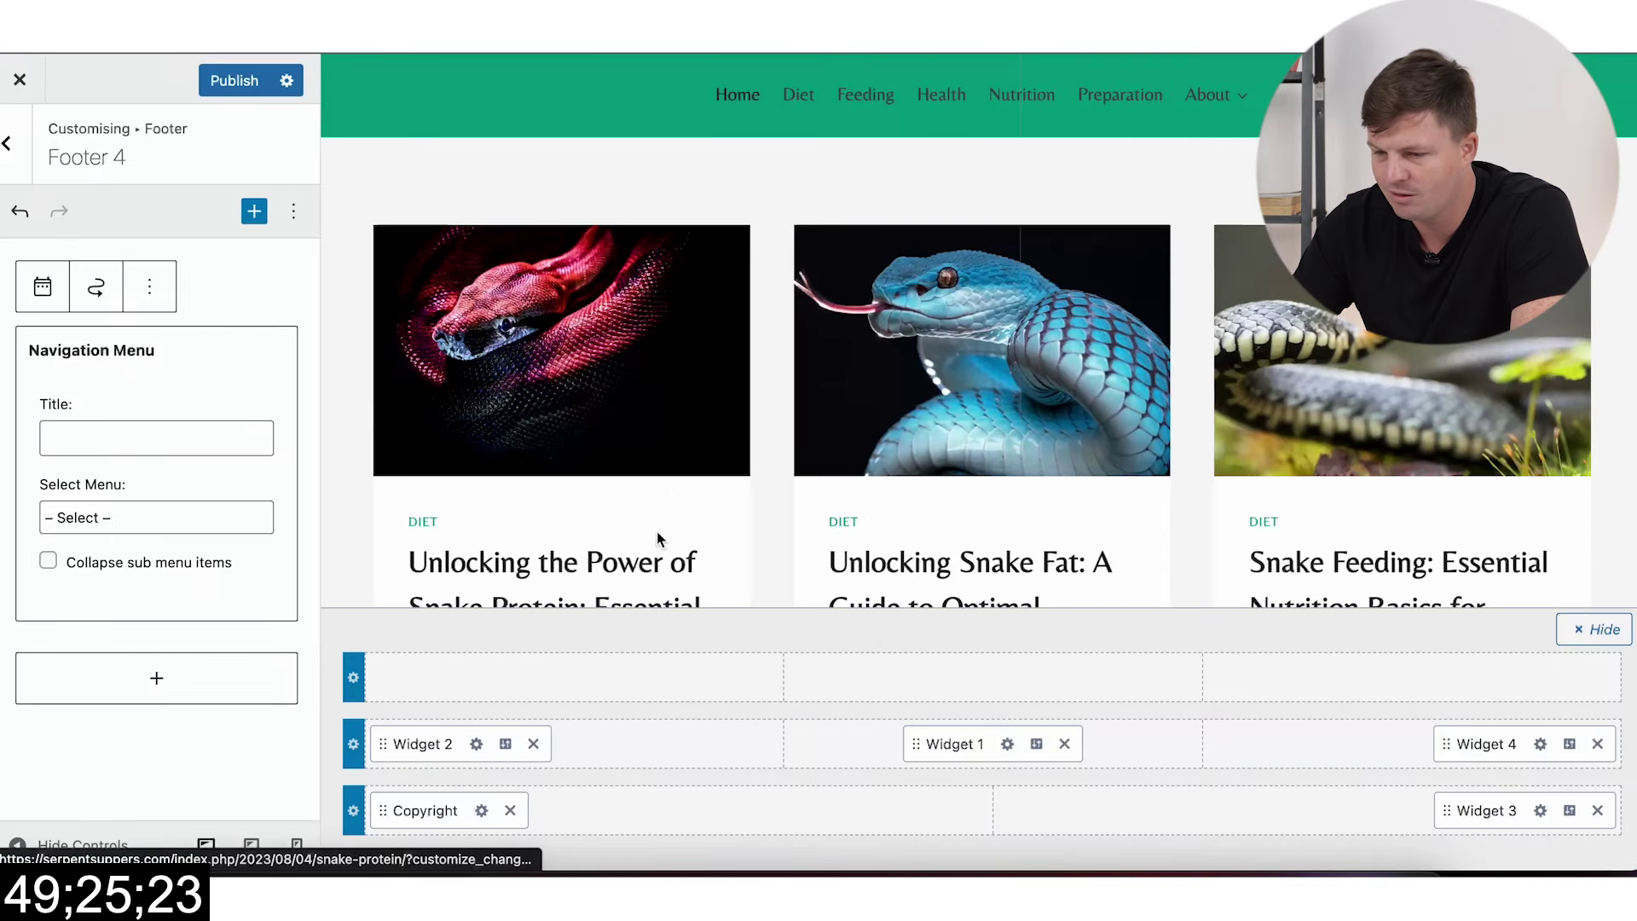
Step: Pick the footer widget's menu and reload the site preview
click(157, 511)
click(160, 516)
key(super+r)
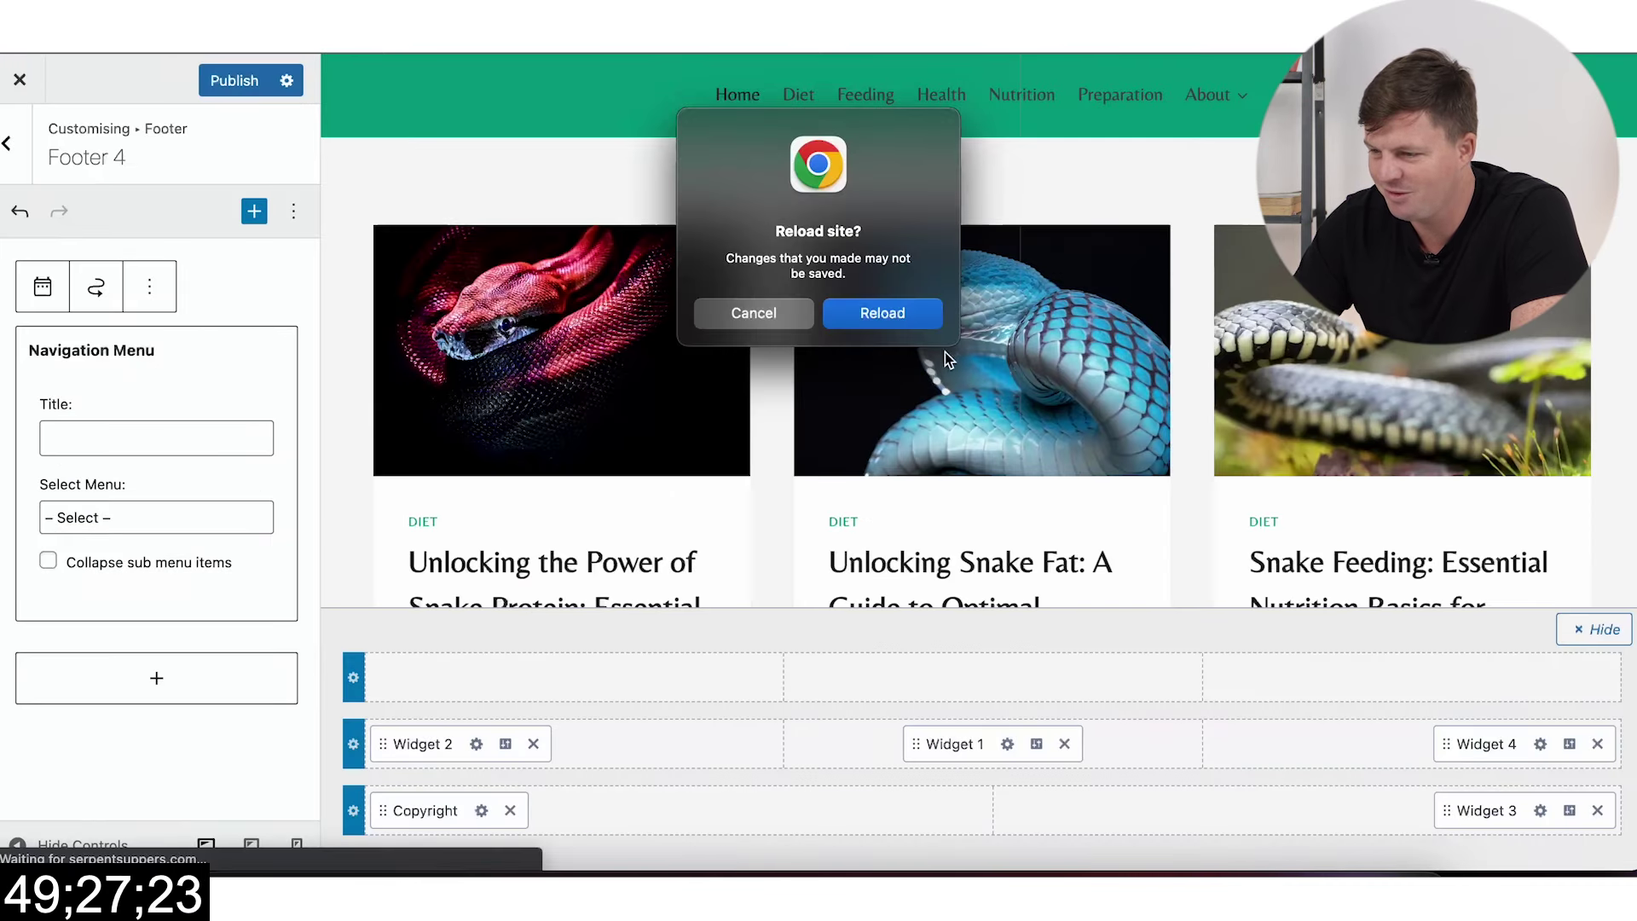
click(855, 329)
click(234, 80)
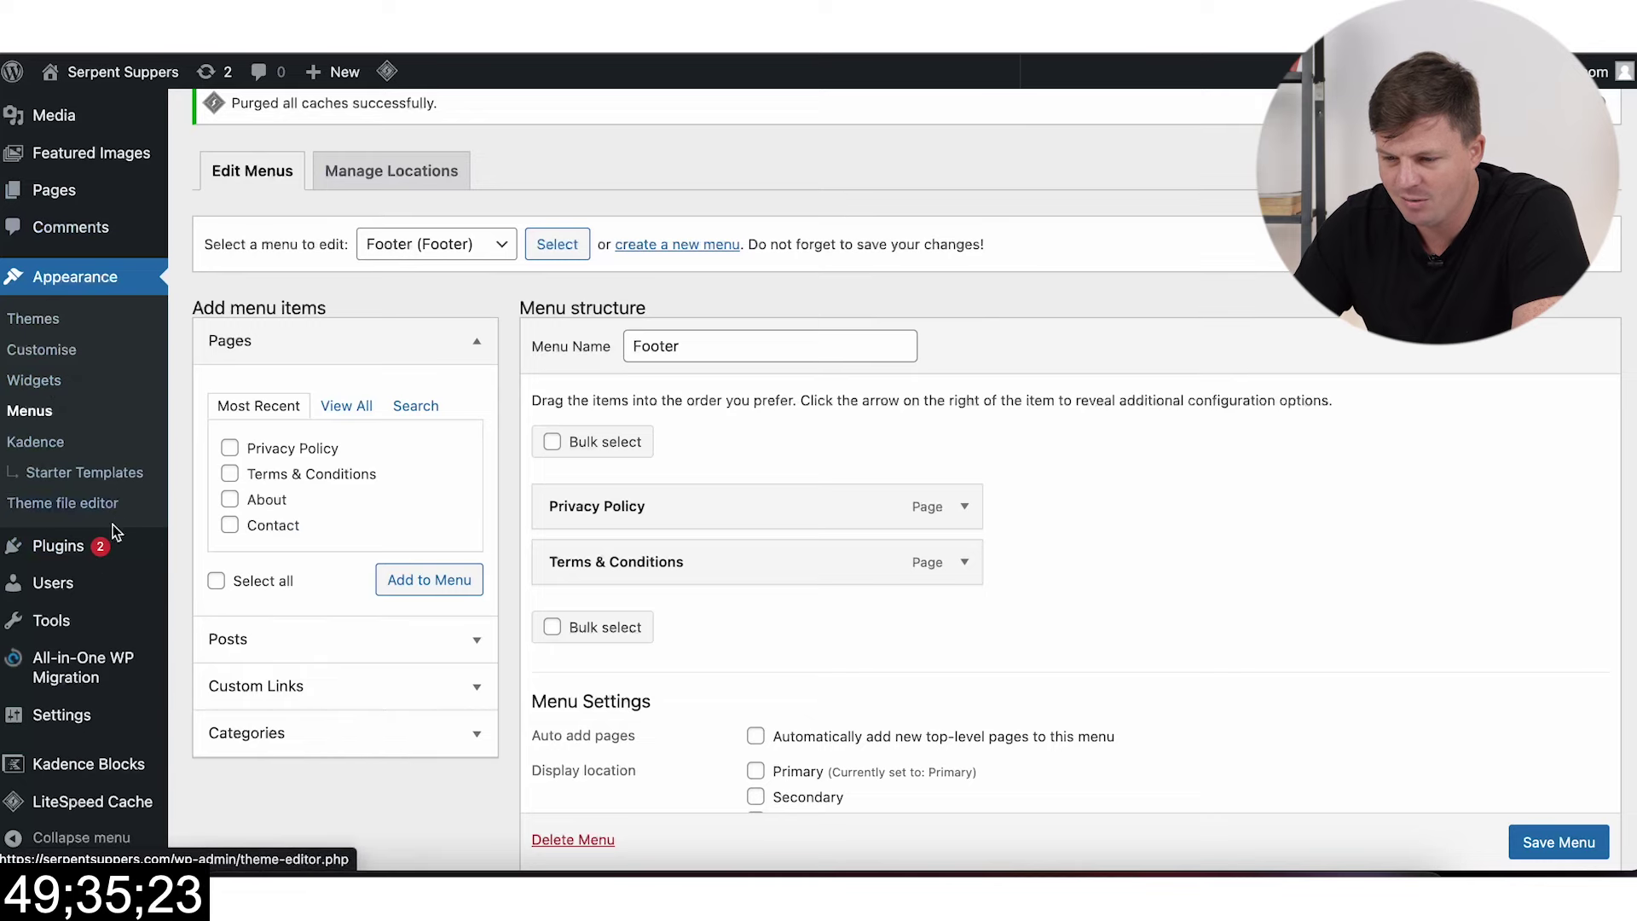
Step: Cancel the Leave site prompt and save the Footer menu
scroll(111, 545, up, 3)
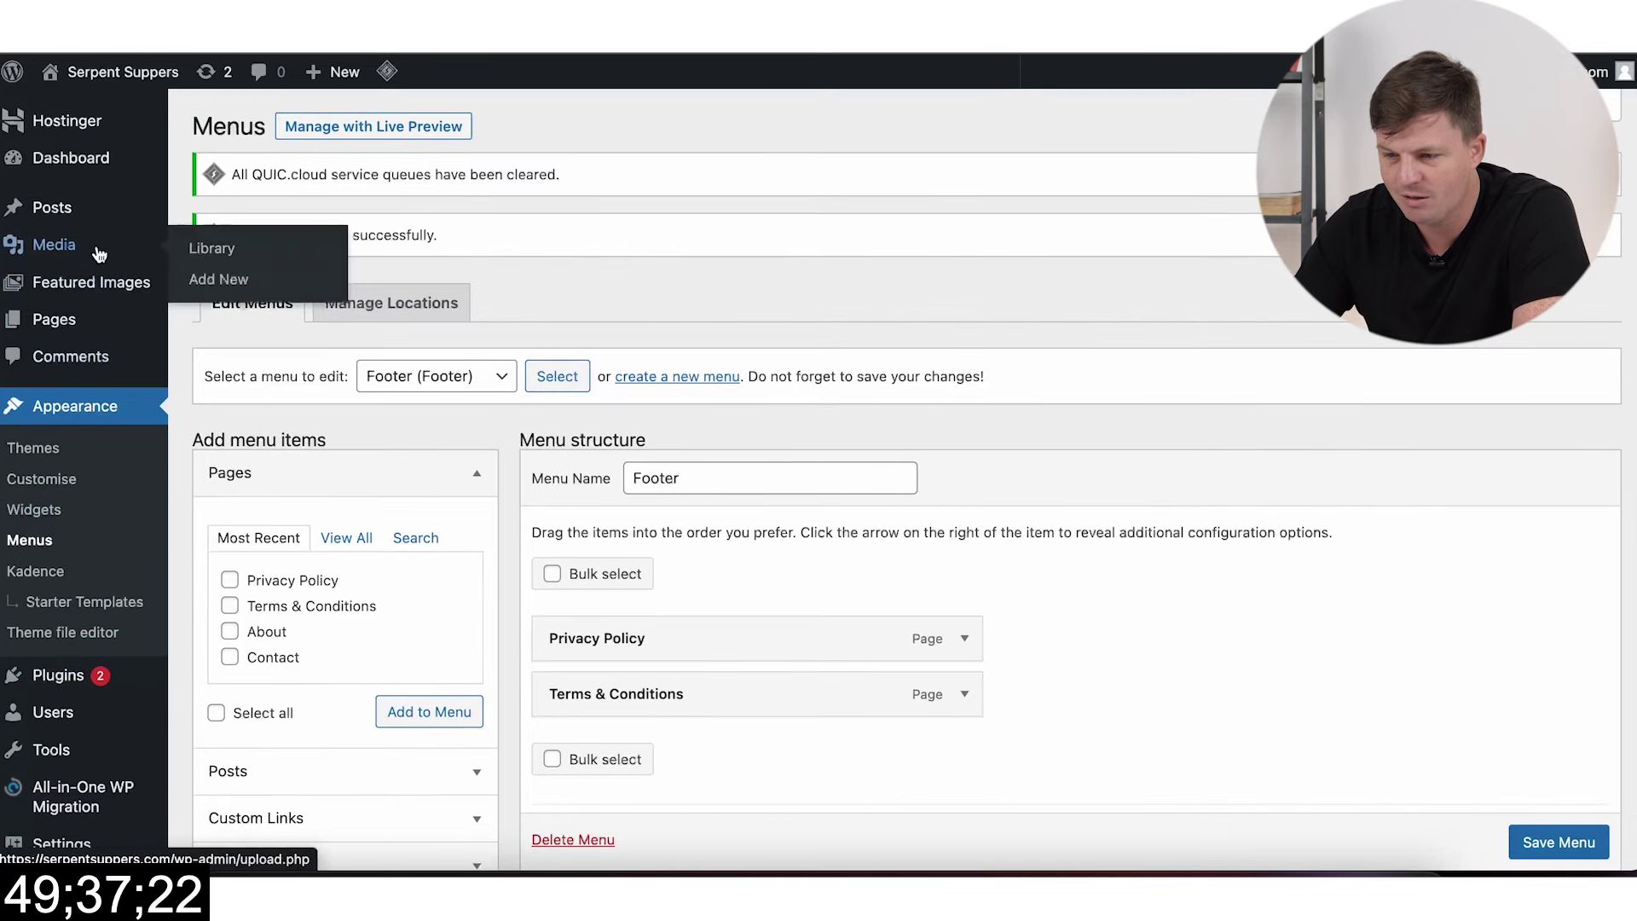
click(100, 252)
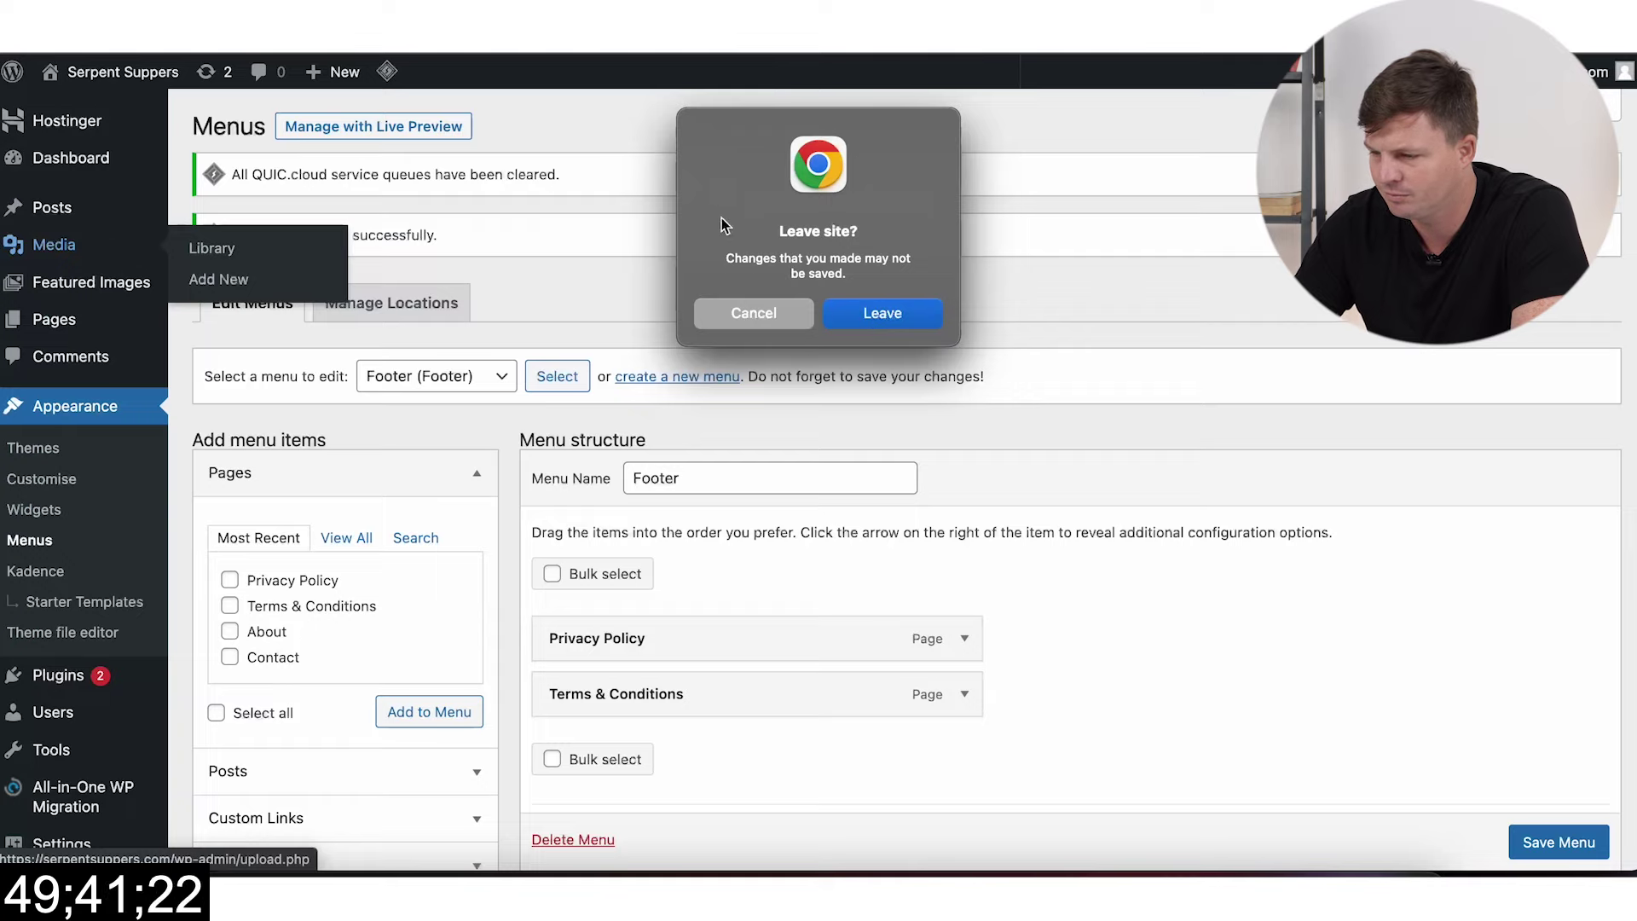
click(742, 315)
click(1532, 840)
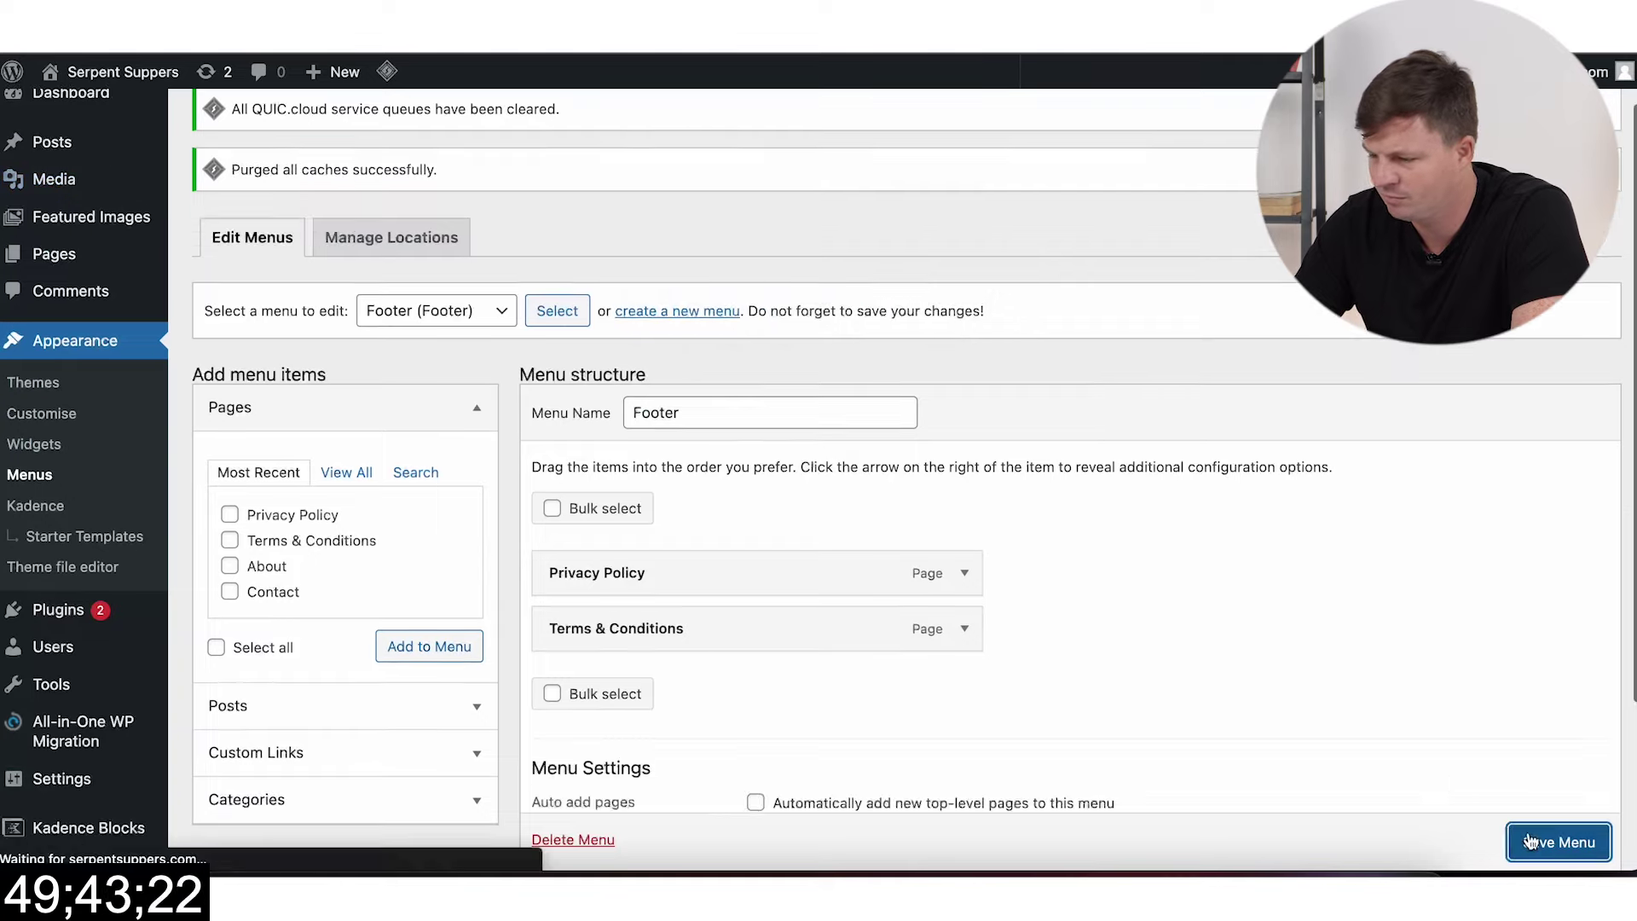
Step: Drag the serpent suppers snake photos into the Media Library to upload them
mouse_move(68, 262)
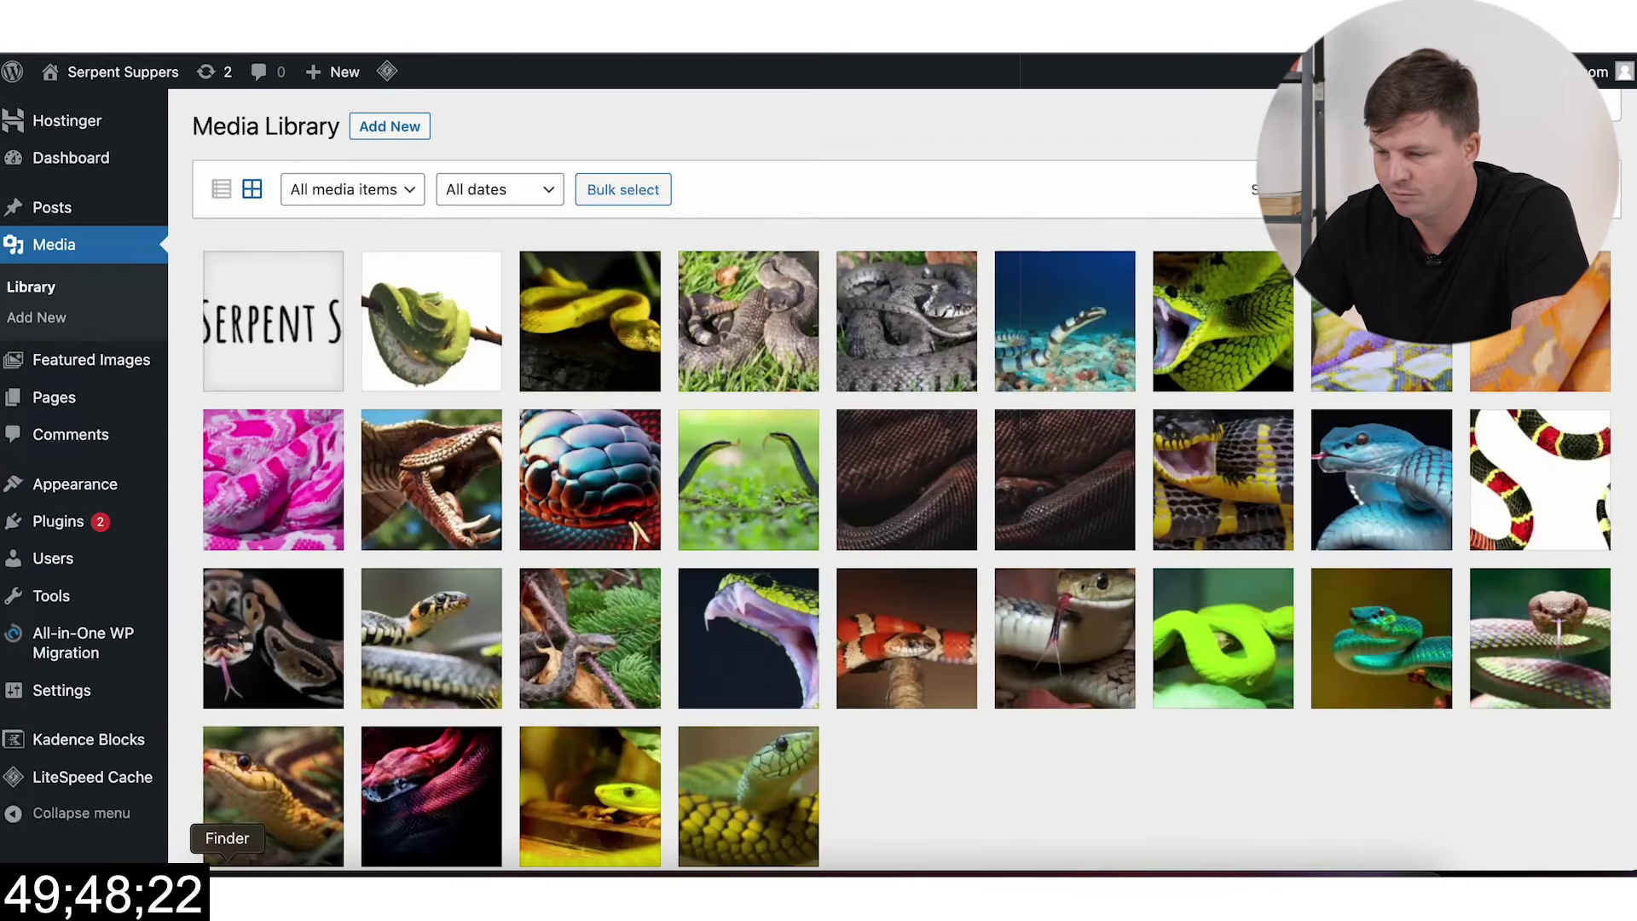
click(227, 868)
drag(841, 454, 556, 519)
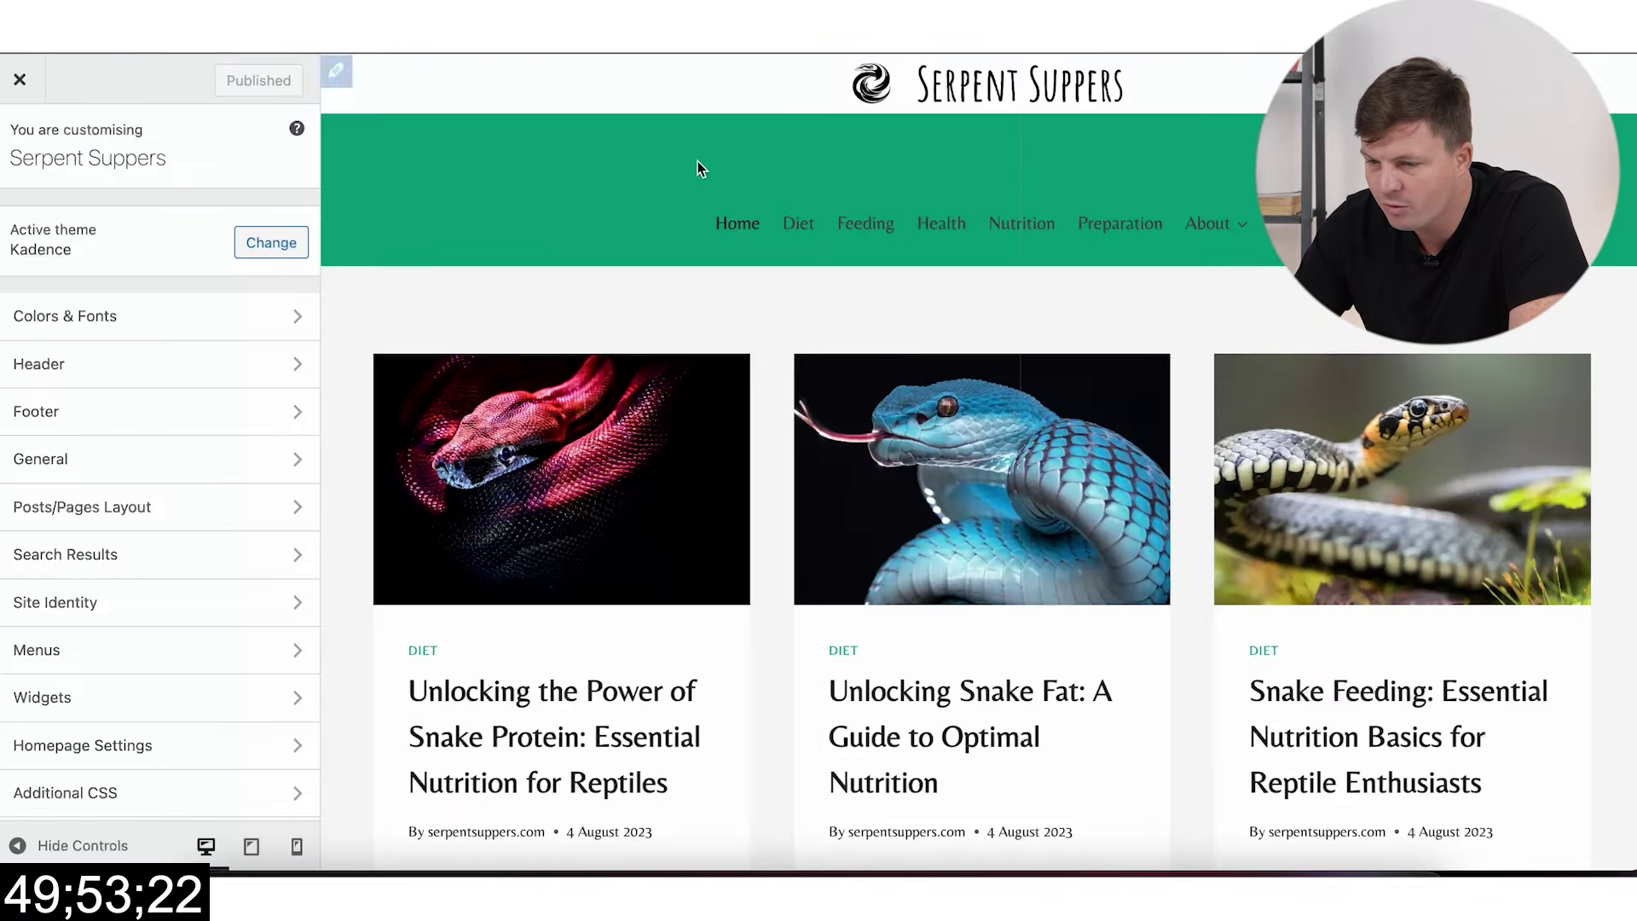
Step: Set Widget 4's Navigation Menu block to the Footer menu and publish
scroll(687, 585, down, 10)
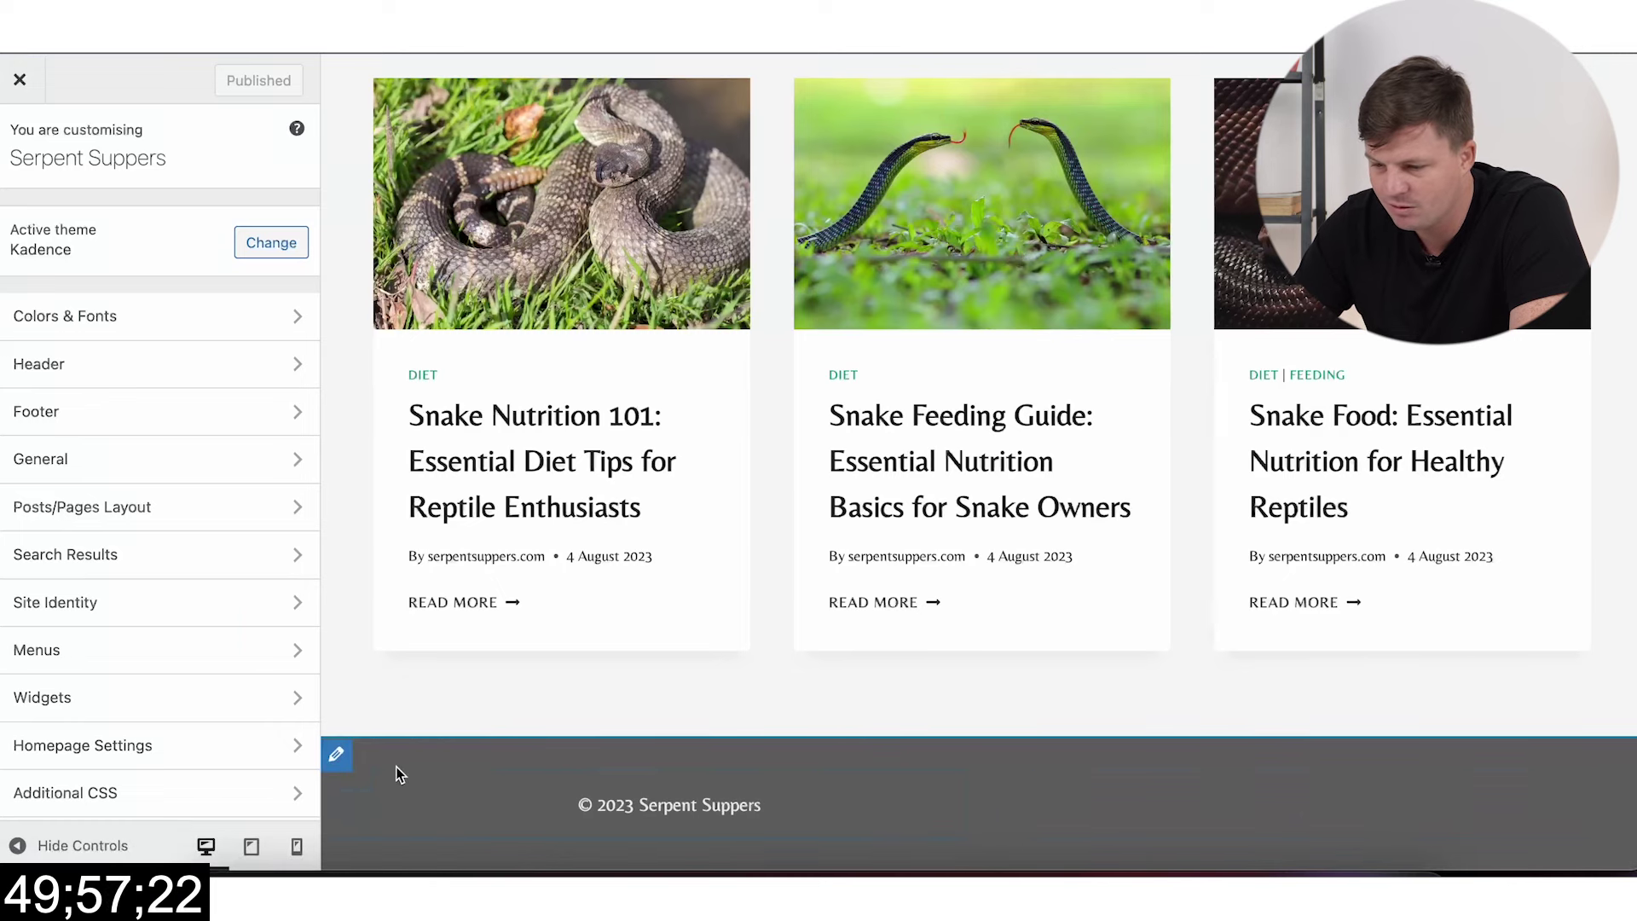
click(356, 805)
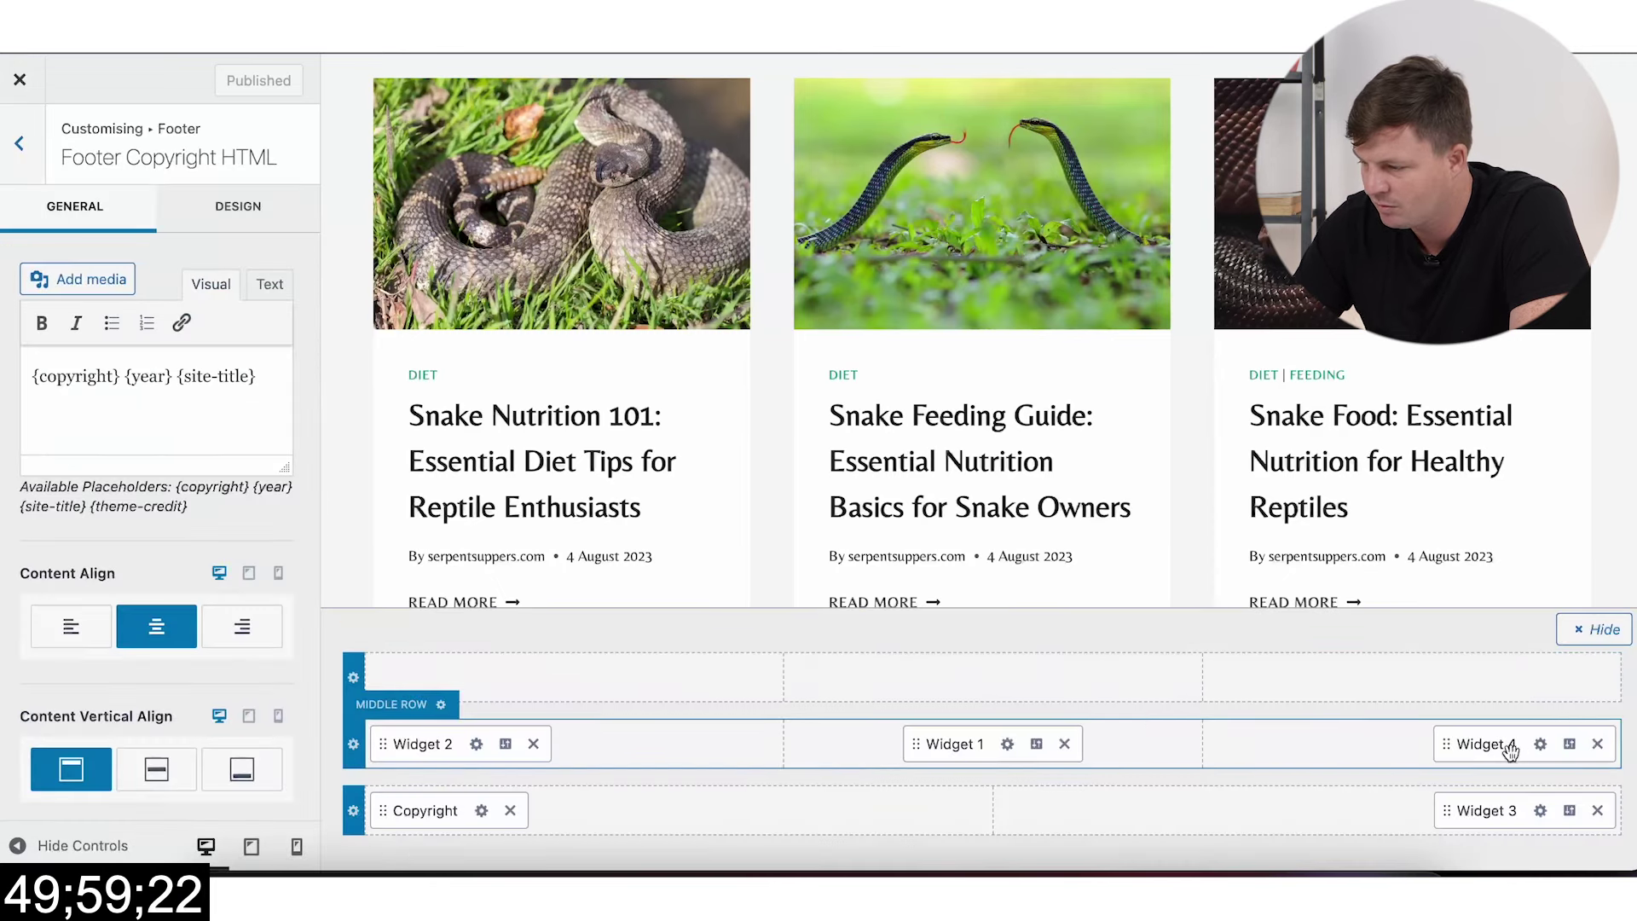
click(1539, 743)
click(137, 484)
click(122, 381)
click(137, 526)
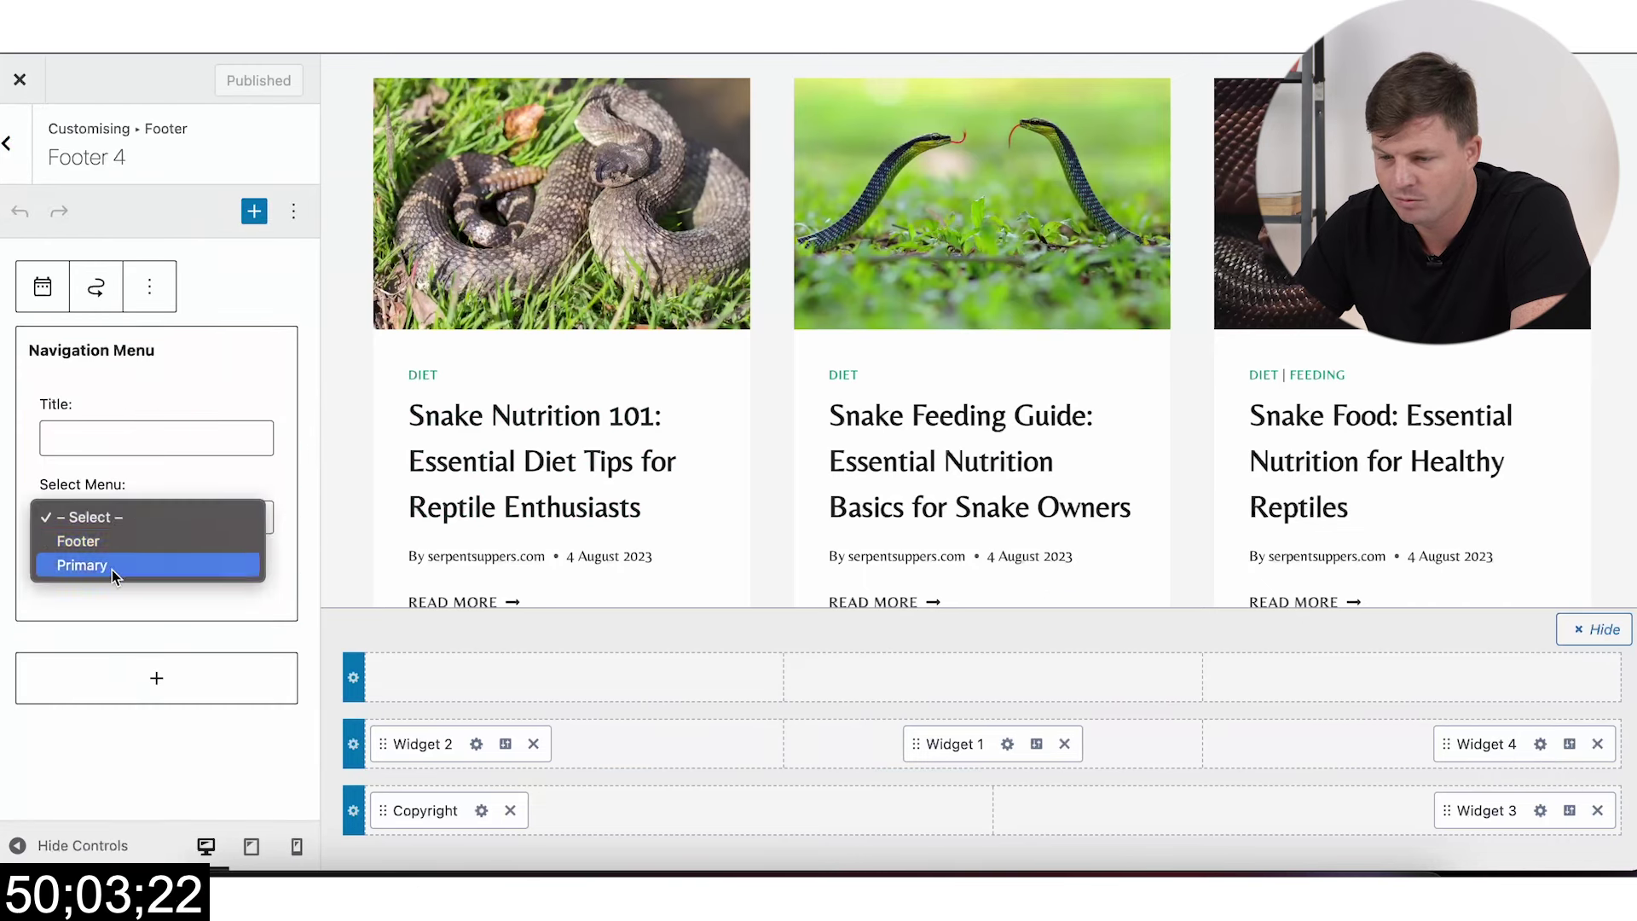
click(121, 540)
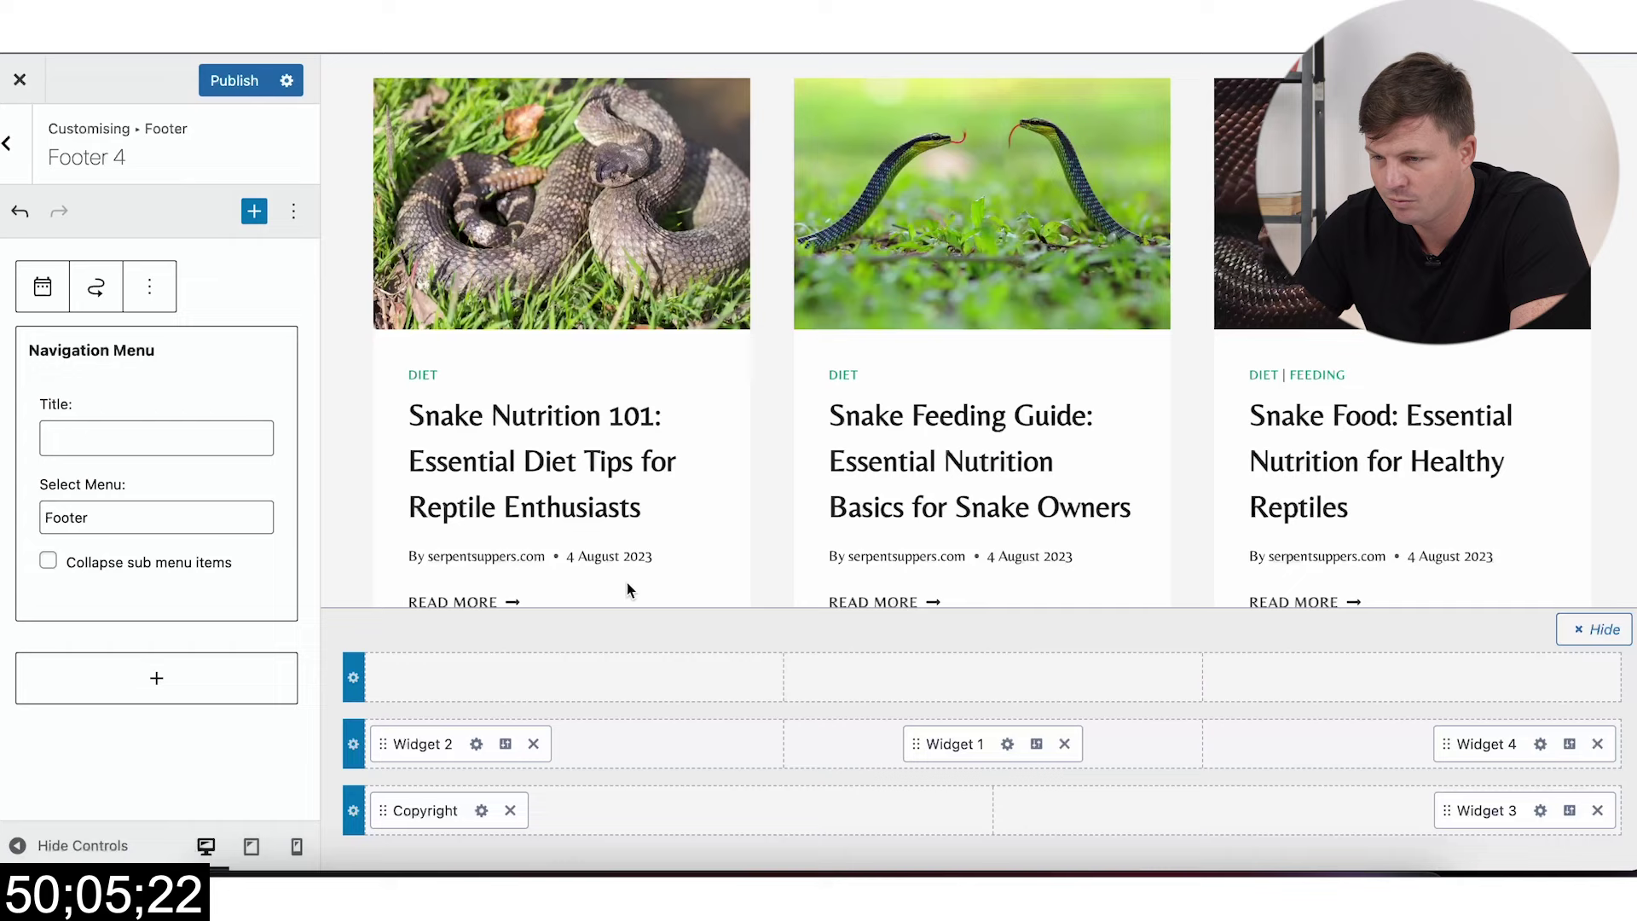
click(230, 80)
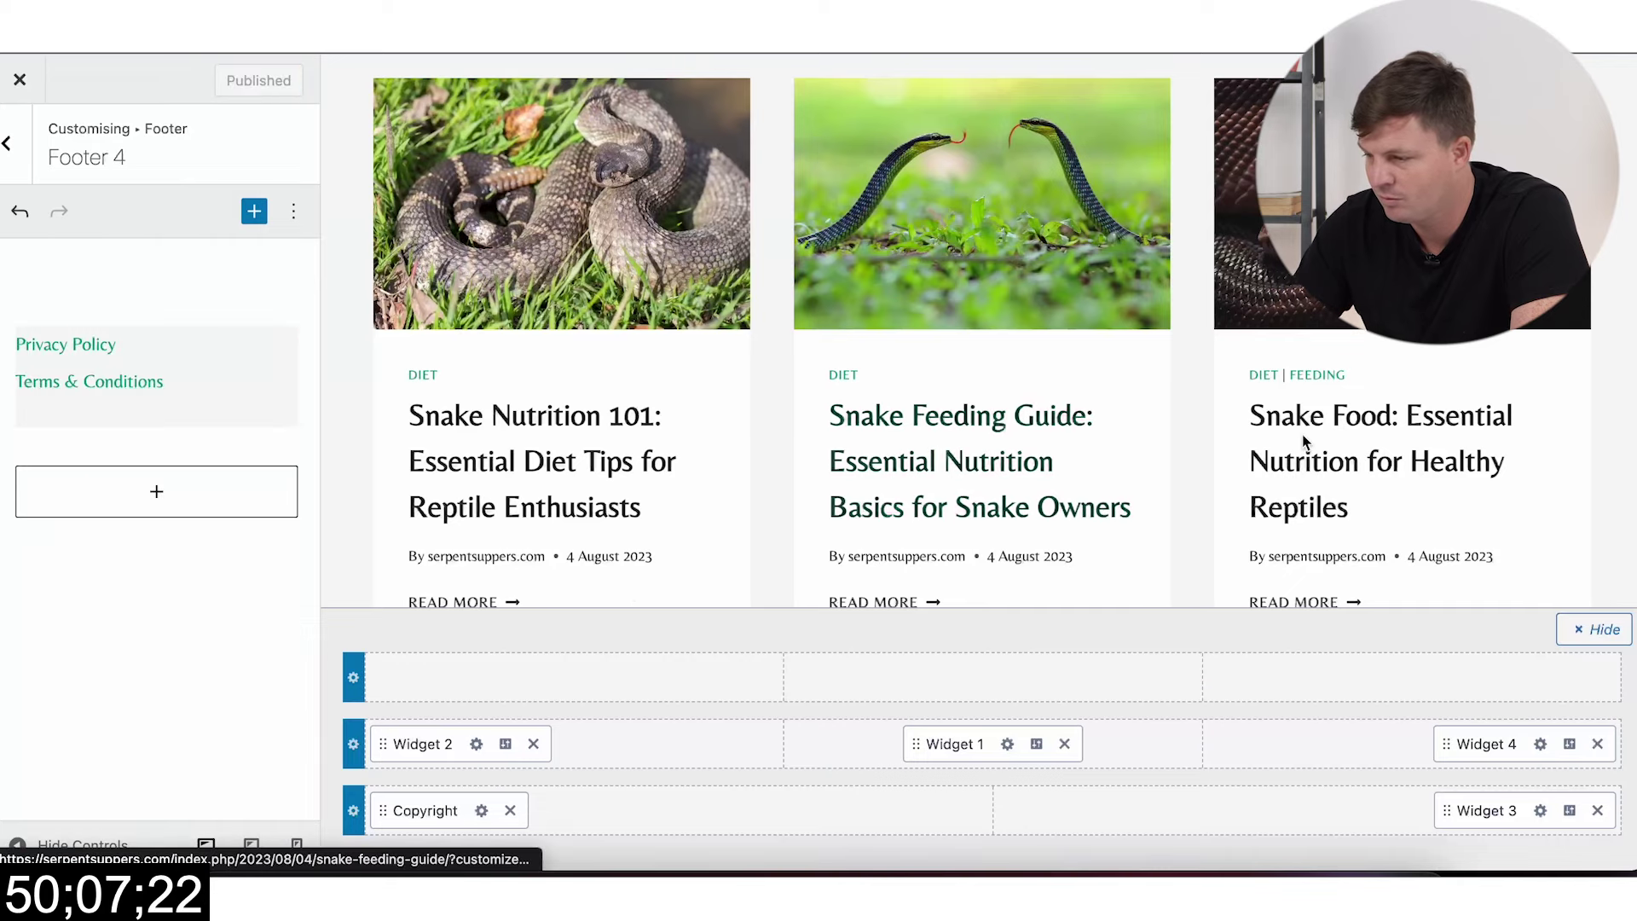
Step: Move Widget 4 into the footer's bottom row, remove Widget 3, and publish
scroll(1302, 433, down, 4)
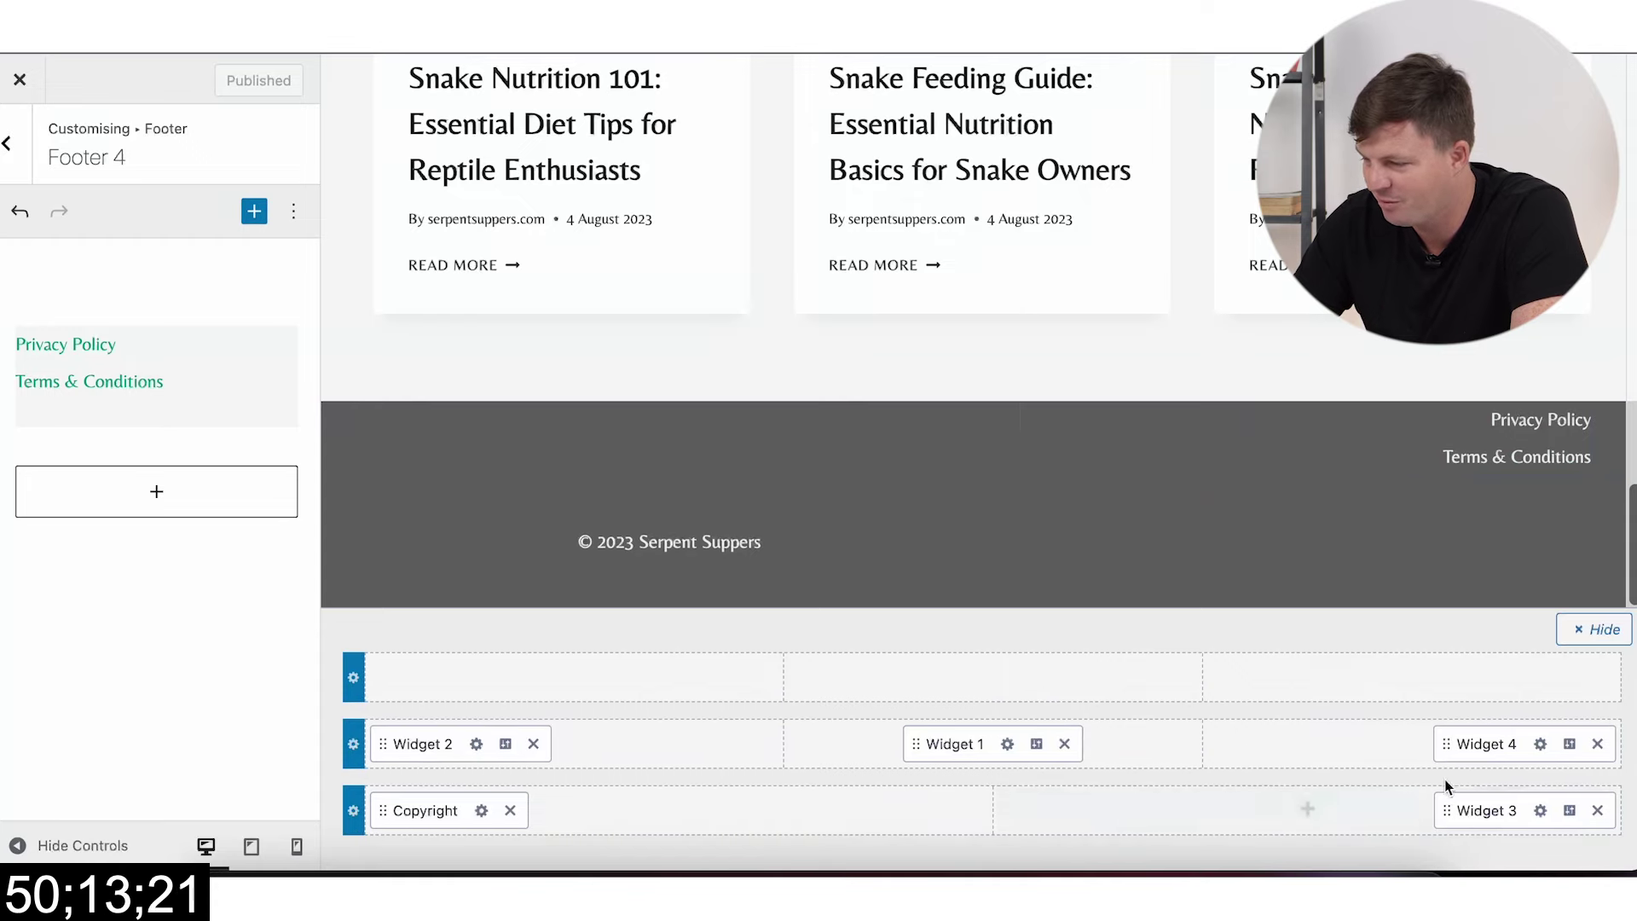
drag(1437, 762, 1358, 810)
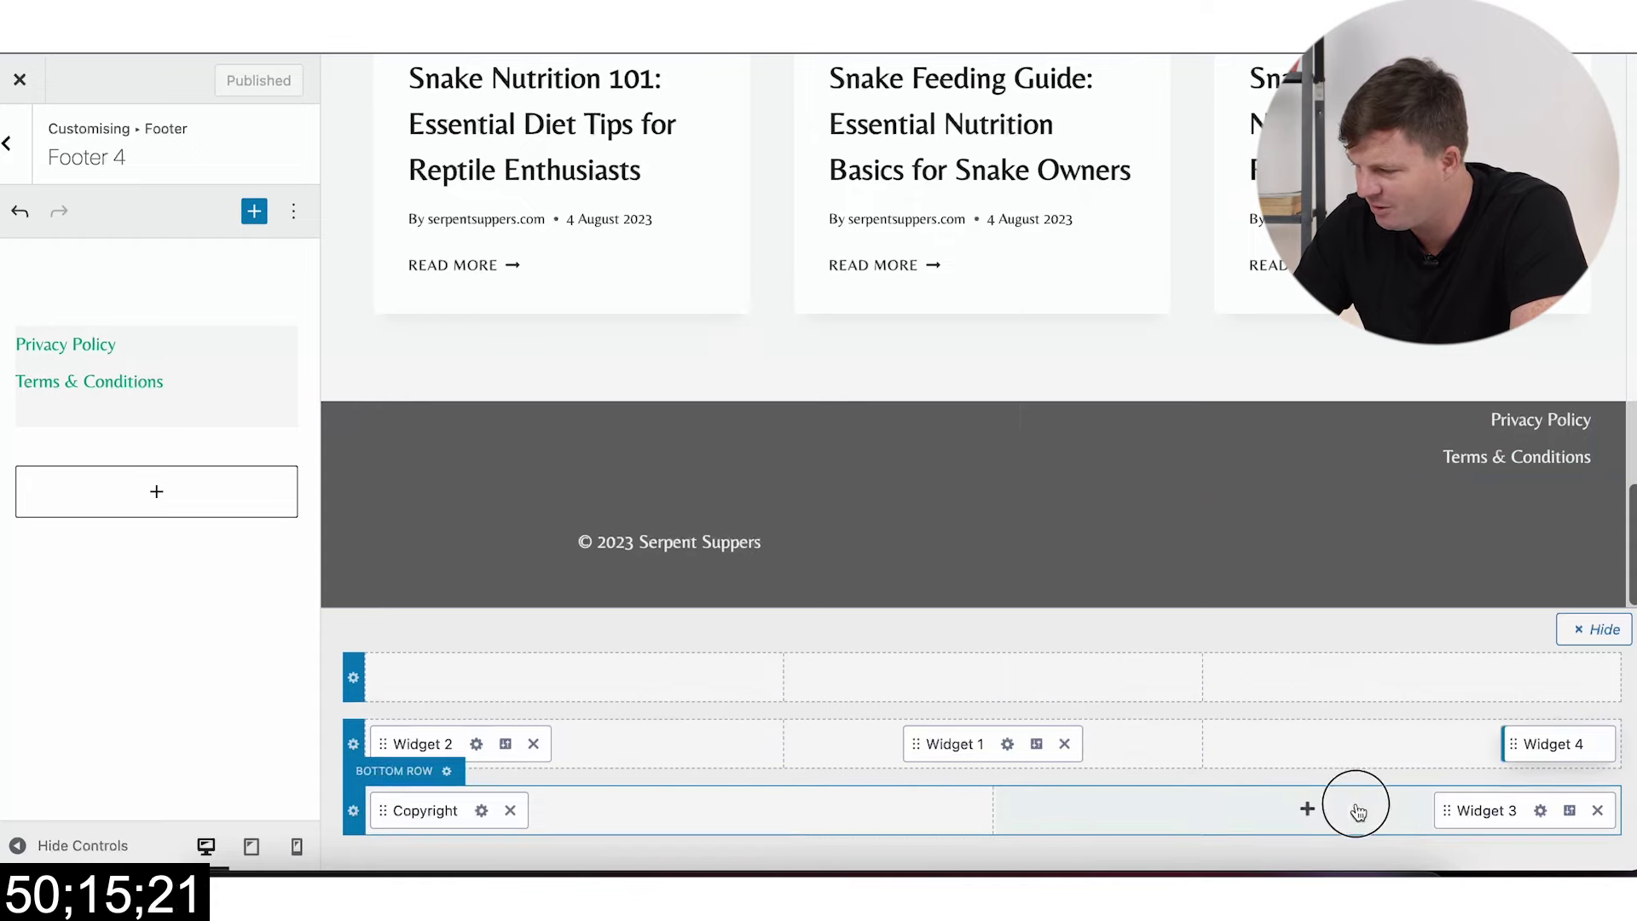
drag(1523, 742, 1475, 815)
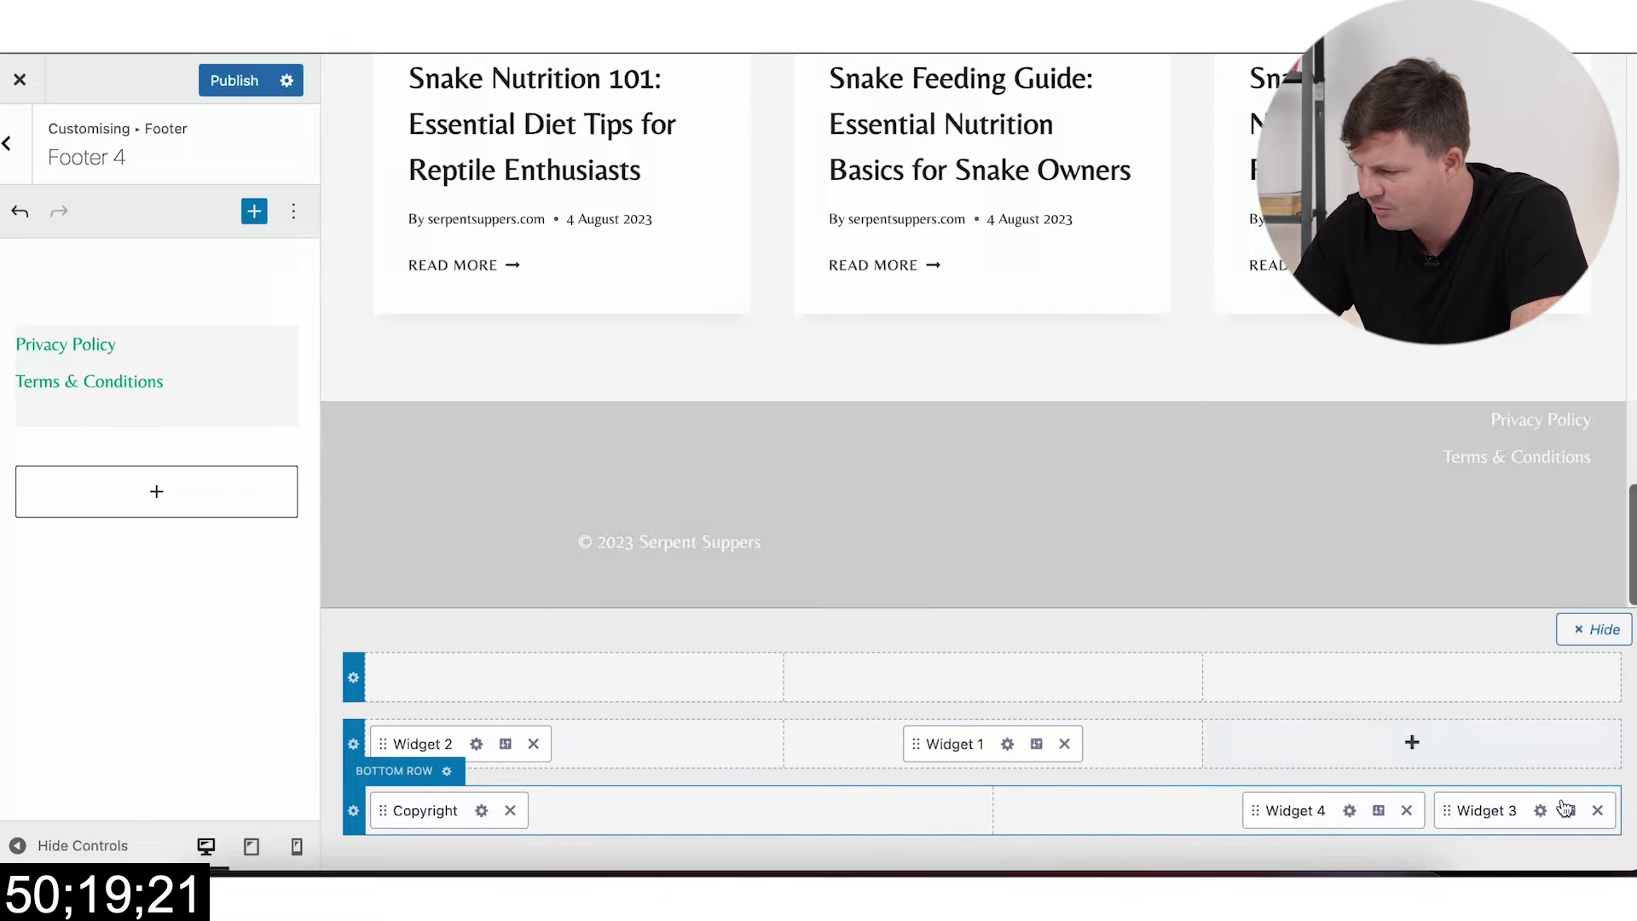
click(1598, 812)
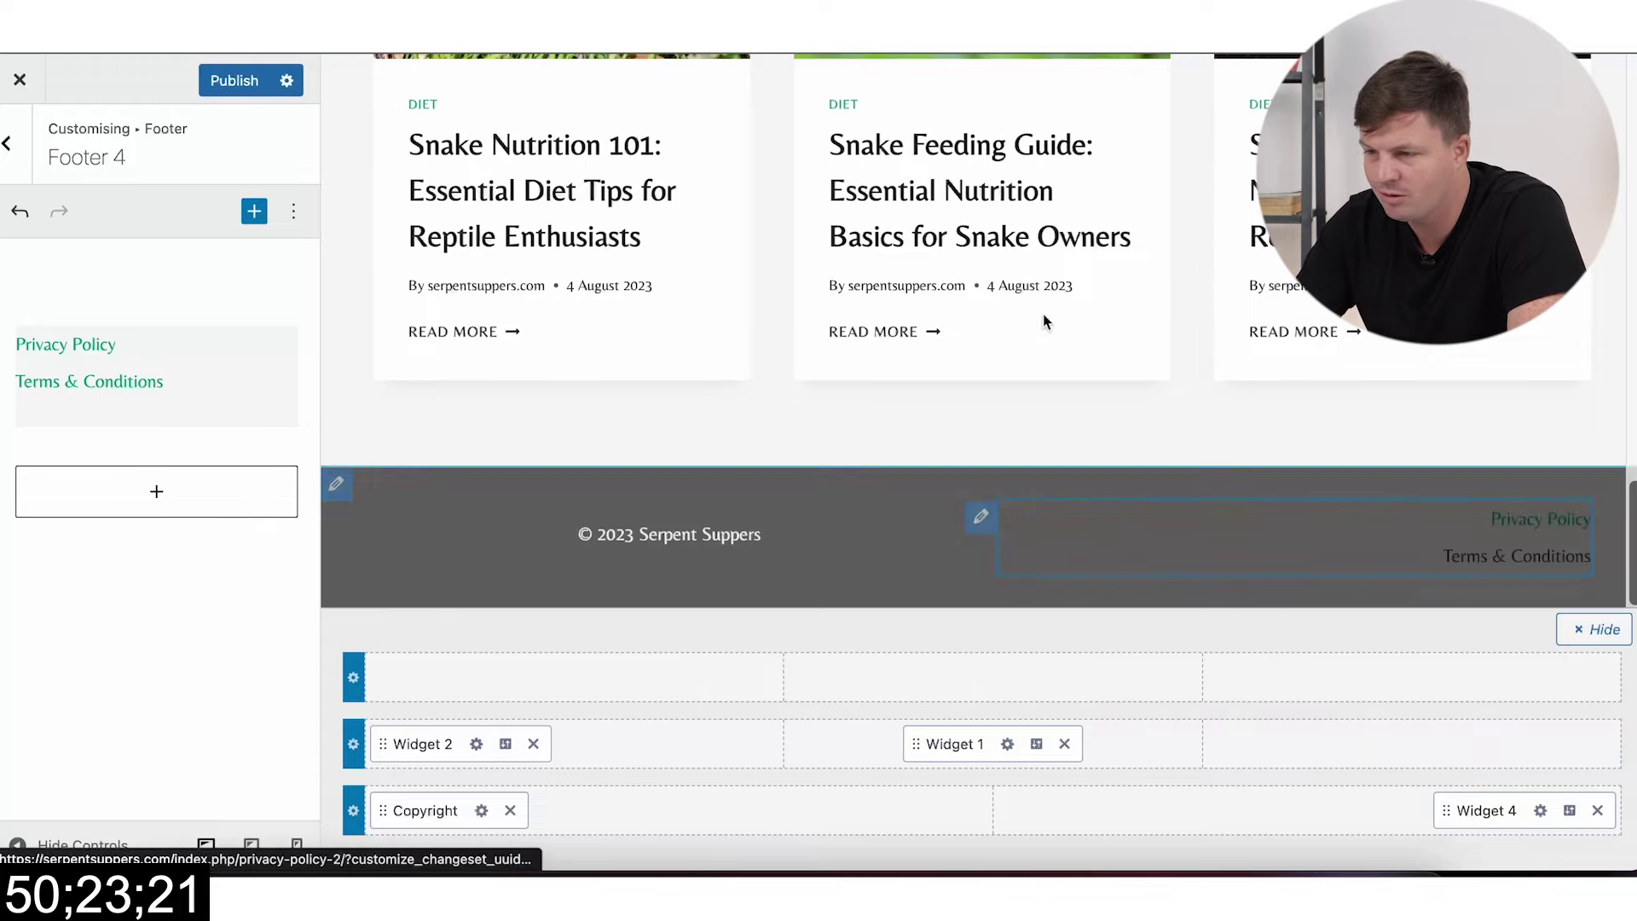
scroll(1008, 320, up, 5)
click(220, 79)
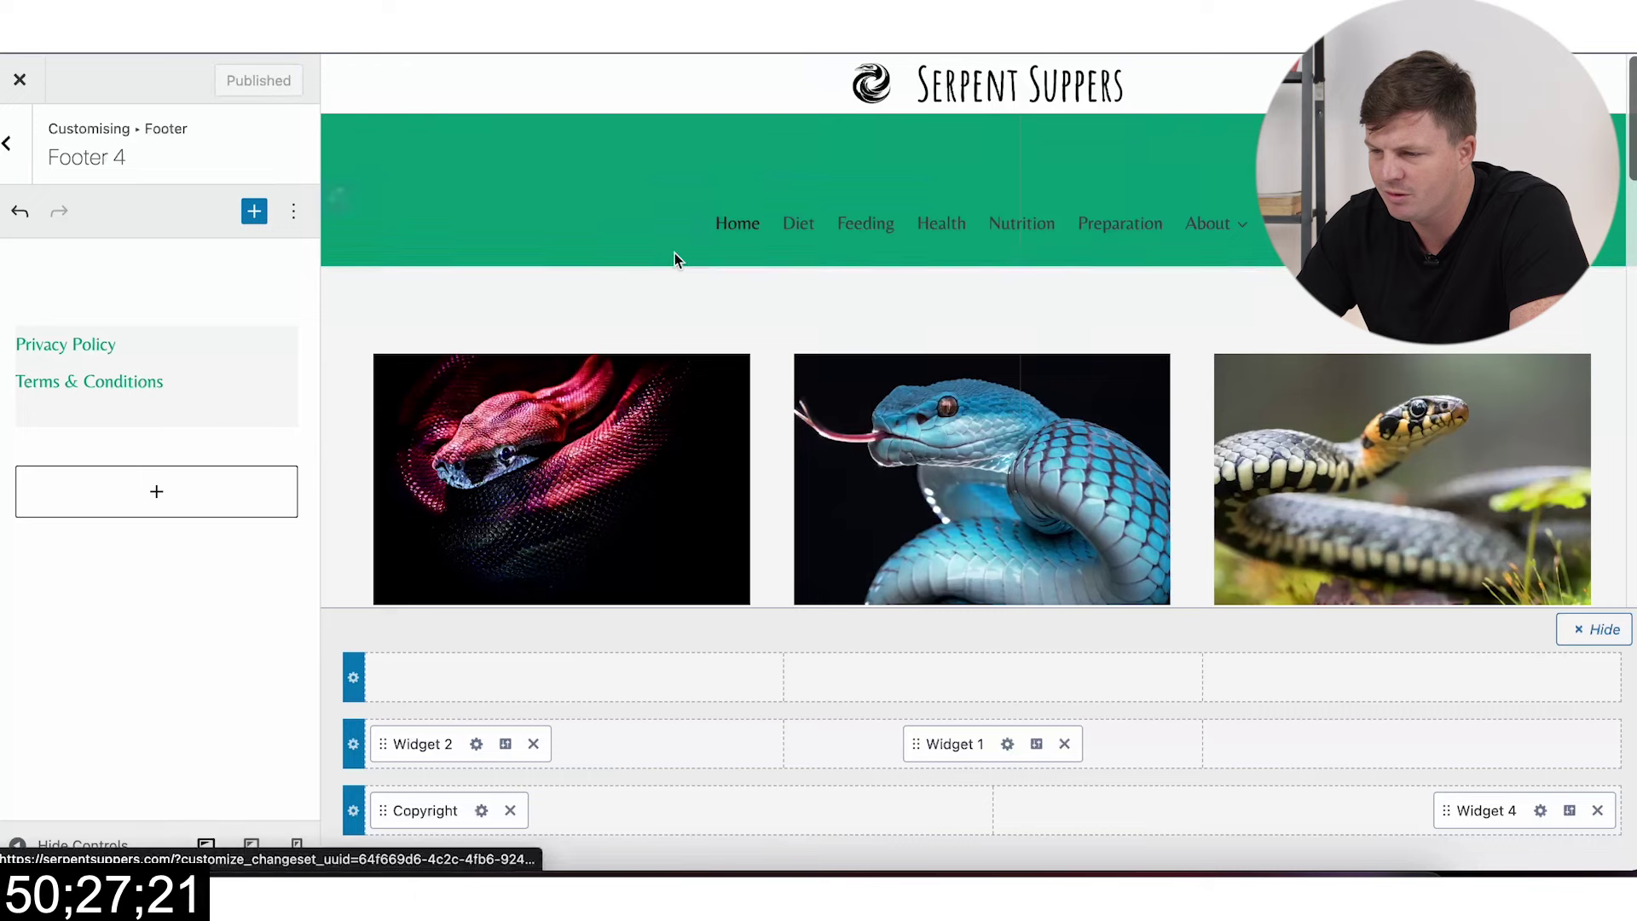
click(687, 212)
Step: Move the Primary Navigation from the header's main row into its bottom row and review menu locations
click(627, 217)
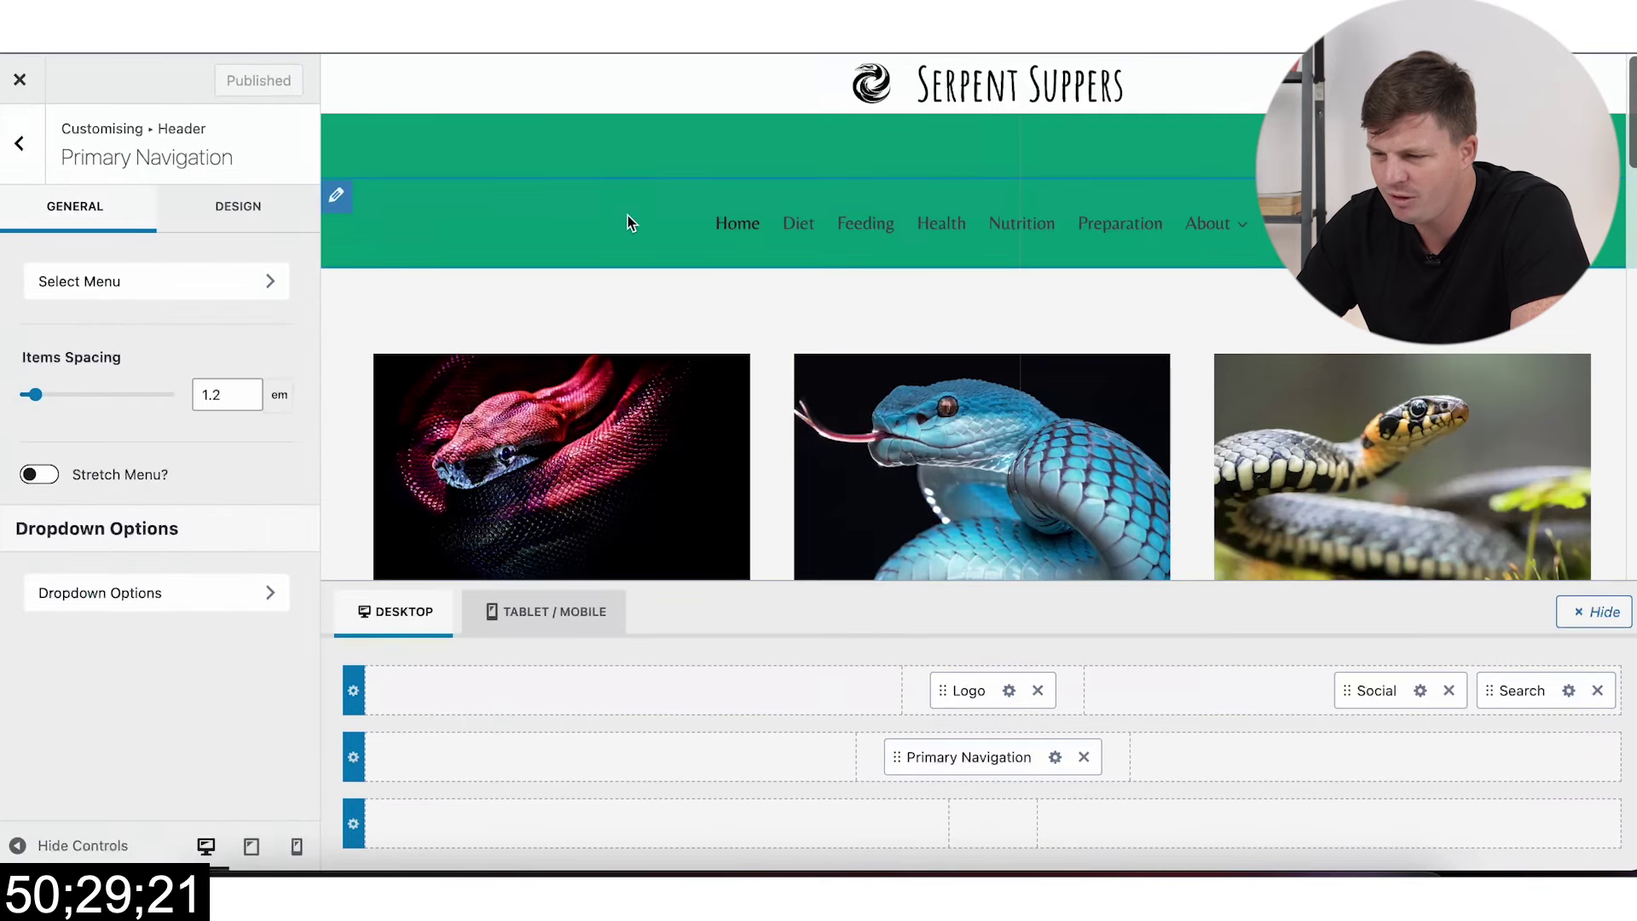
drag(974, 759, 970, 796)
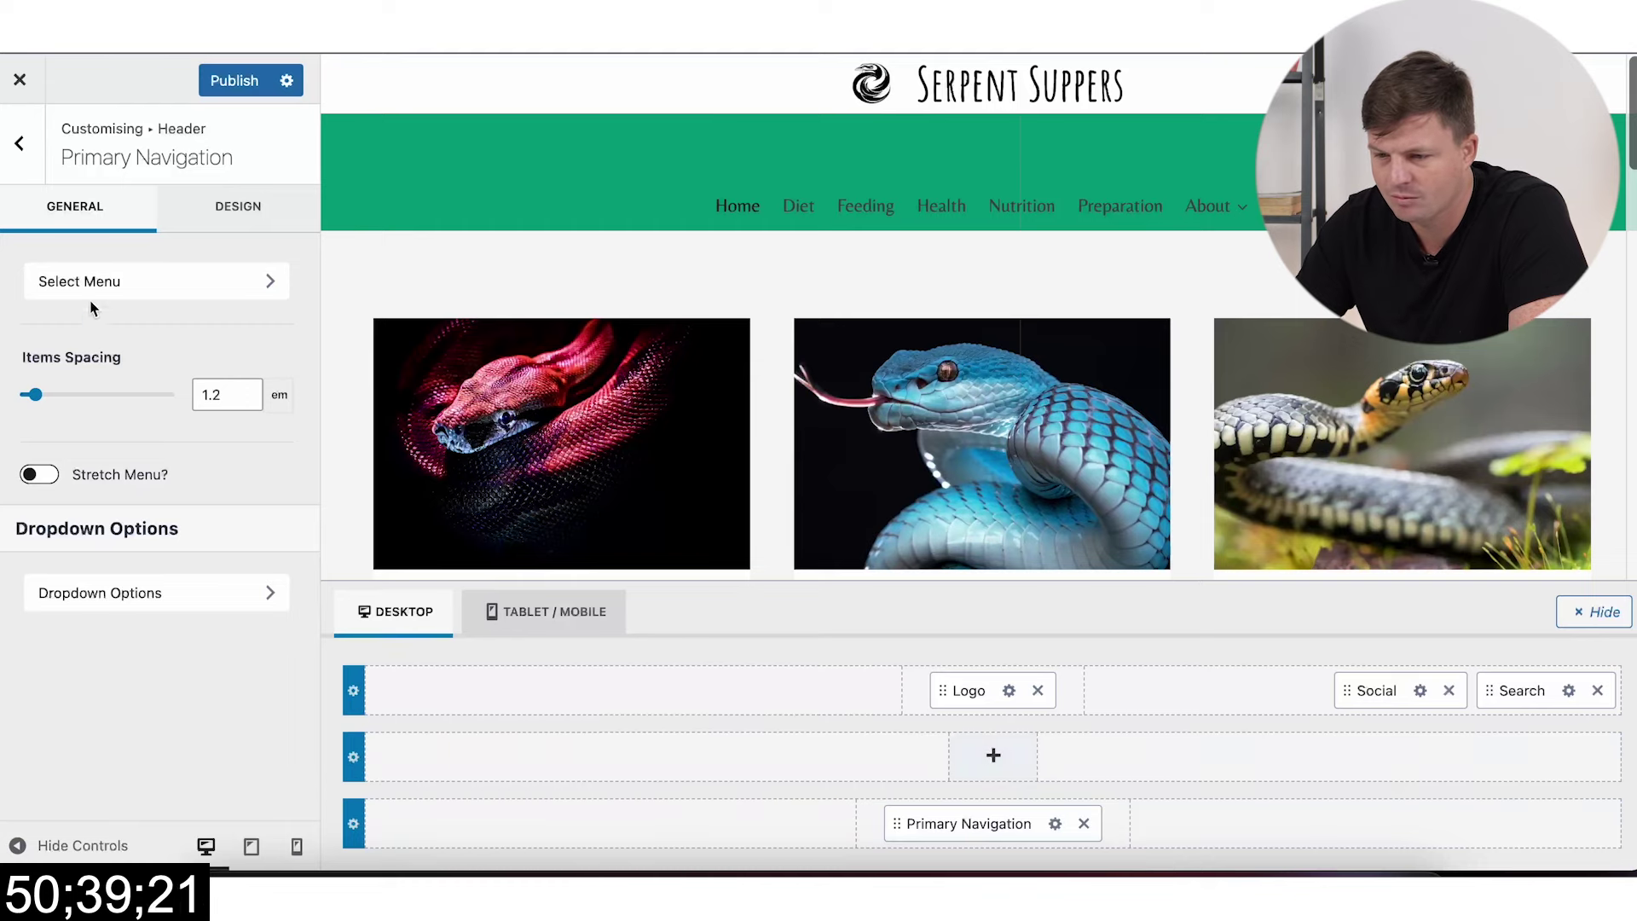
click(149, 256)
click(127, 284)
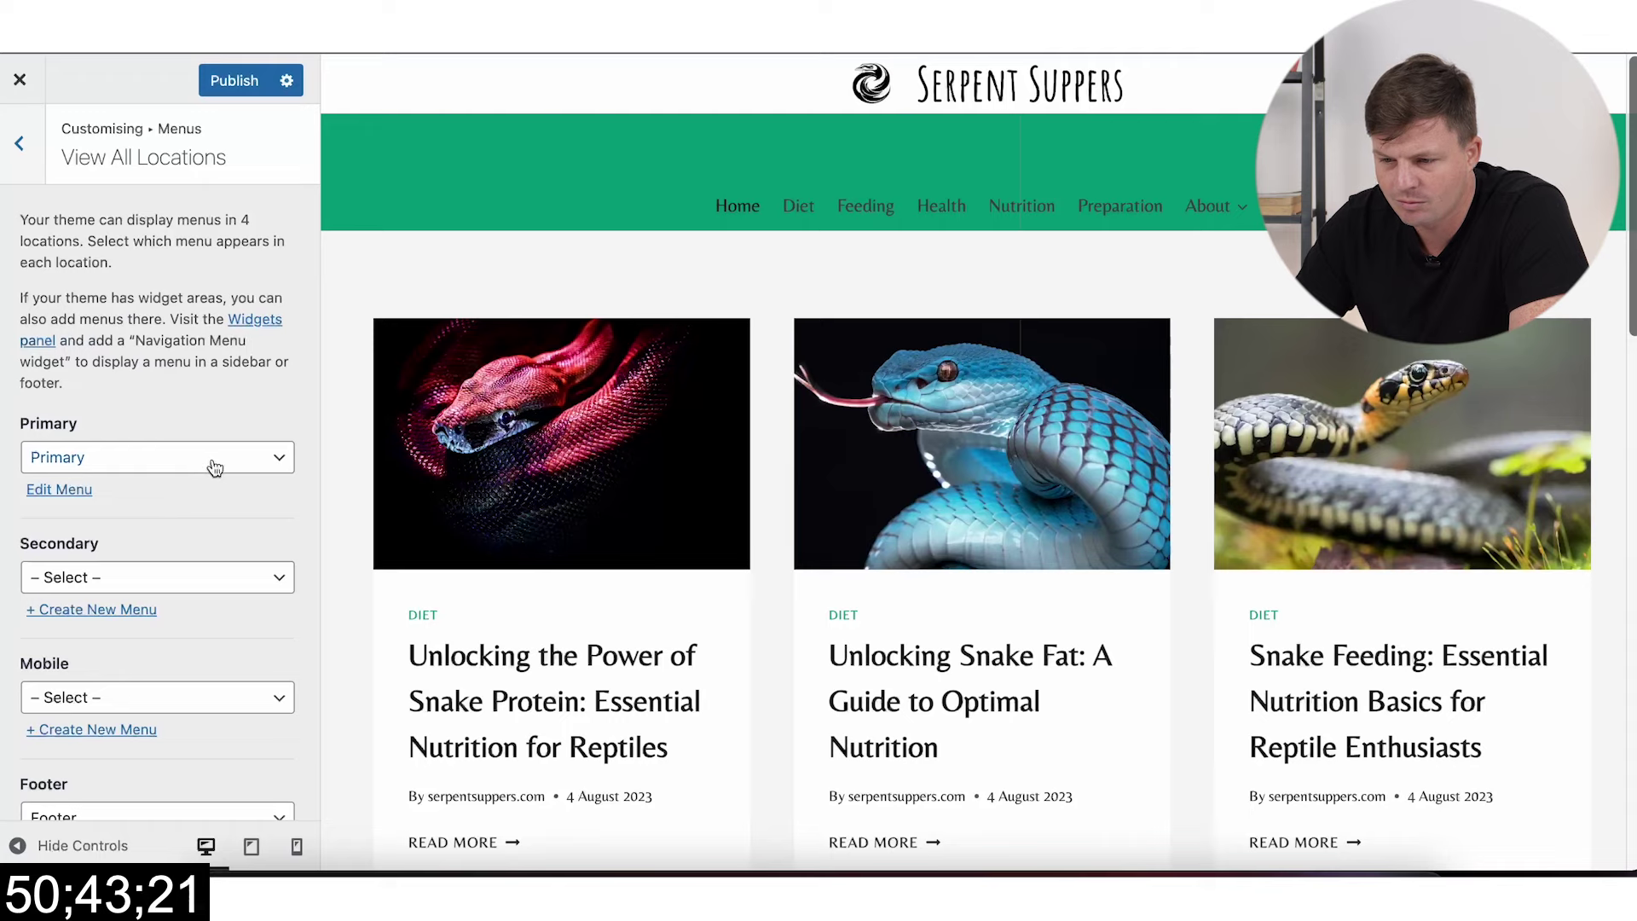
scroll(213, 564, down, 1)
scroll(213, 563, up, 1)
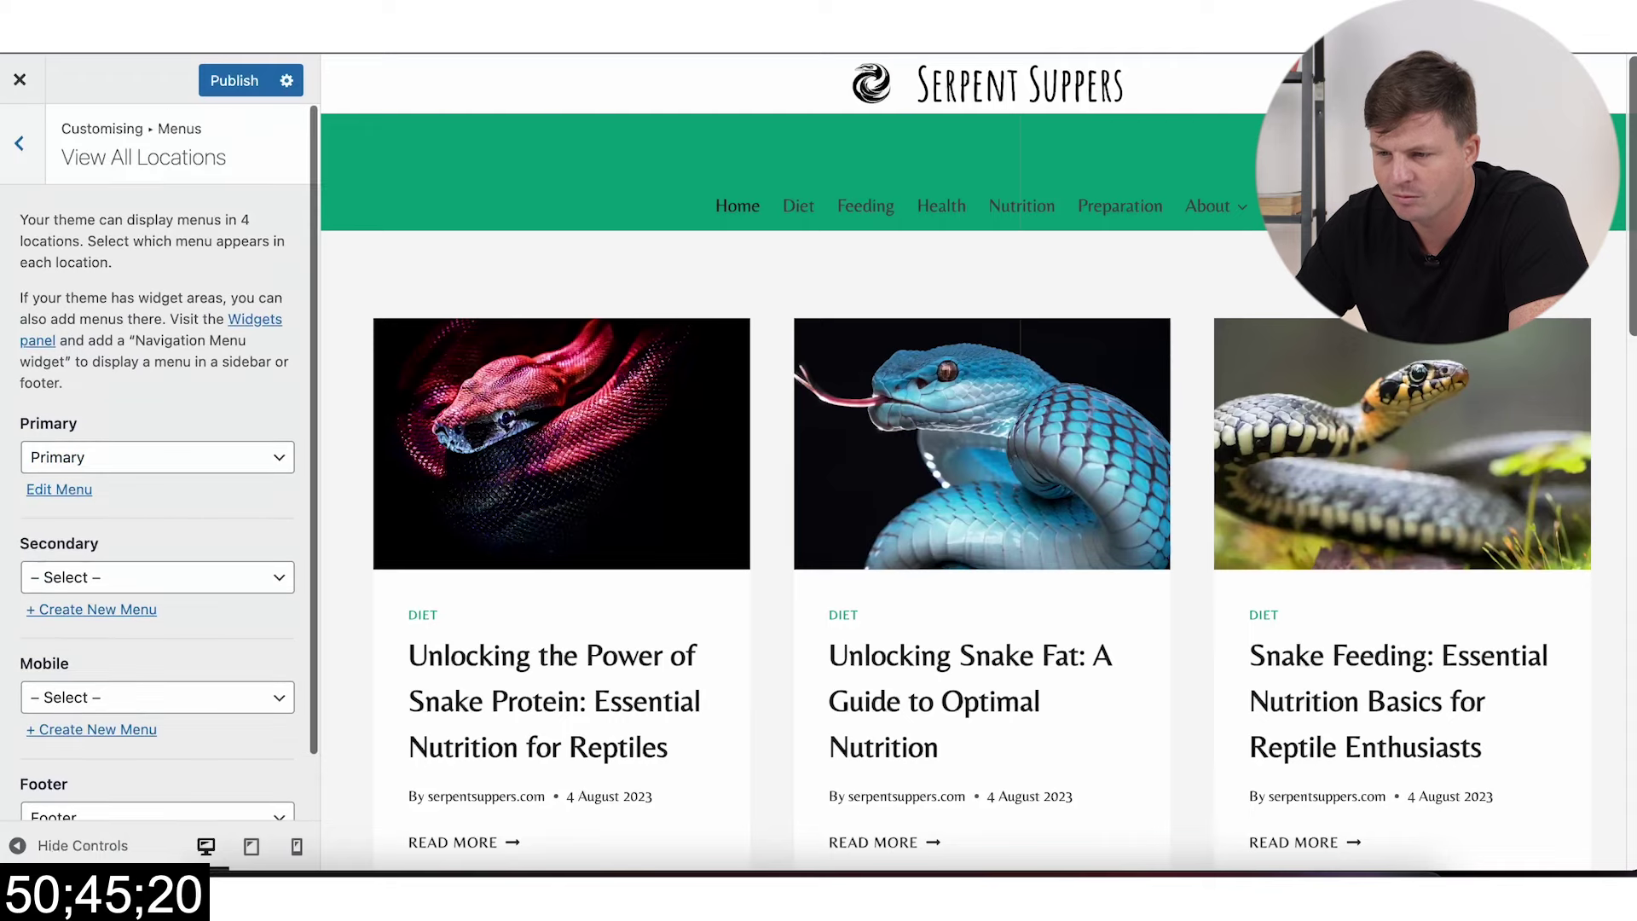
Step: Publish the header change, then return to the header's bottom row settings
click(220, 82)
click(876, 148)
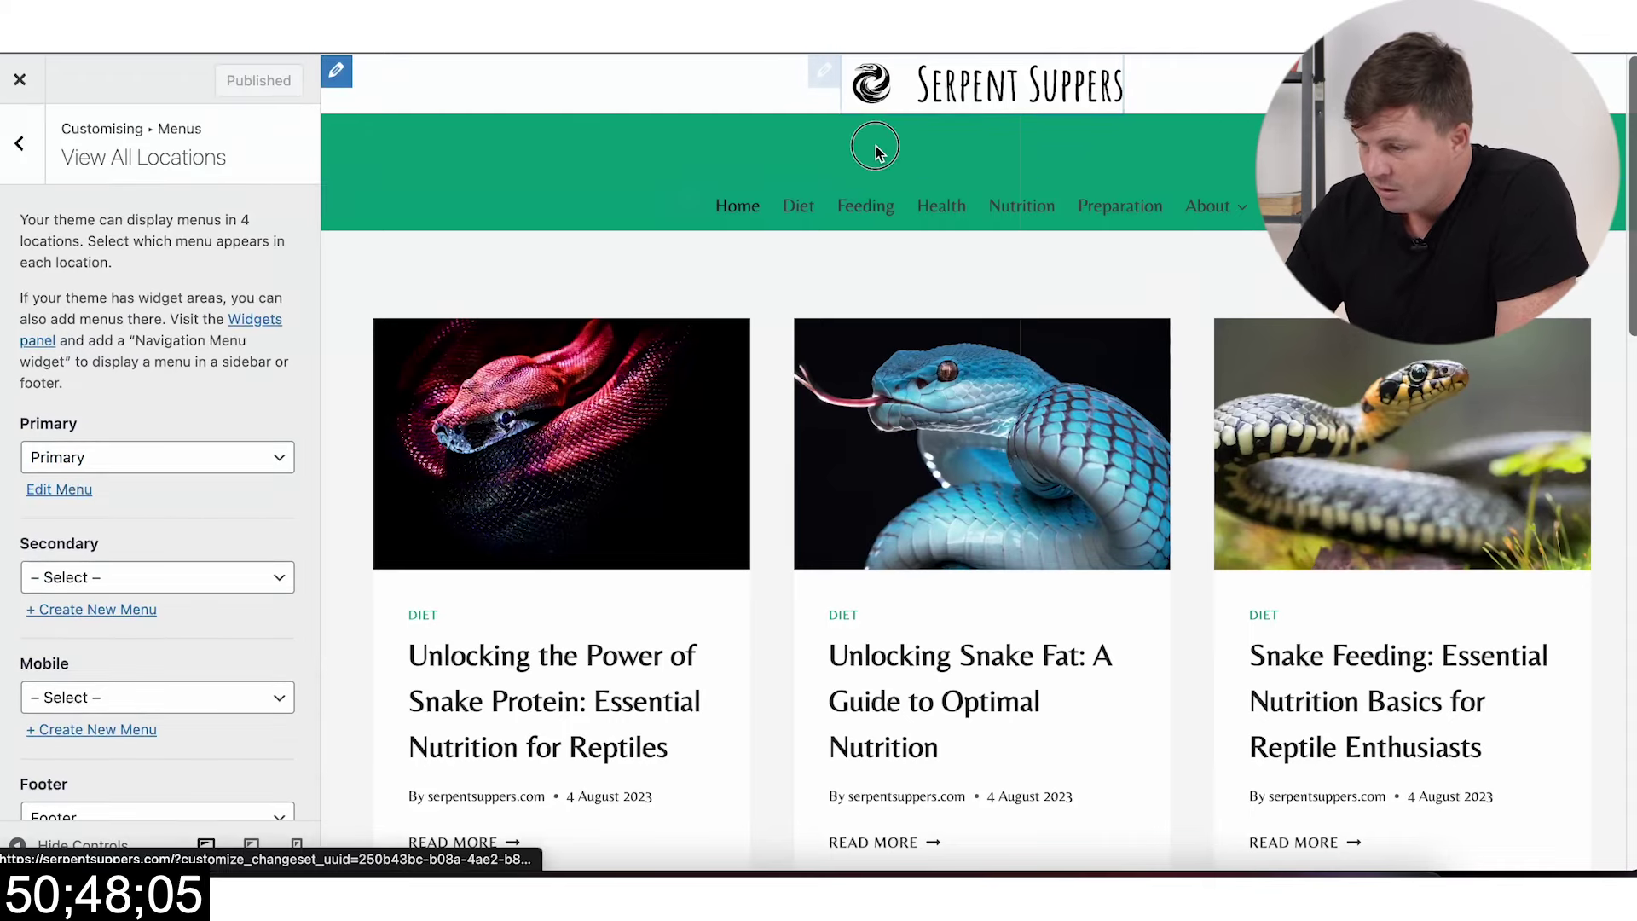
click(19, 143)
click(338, 203)
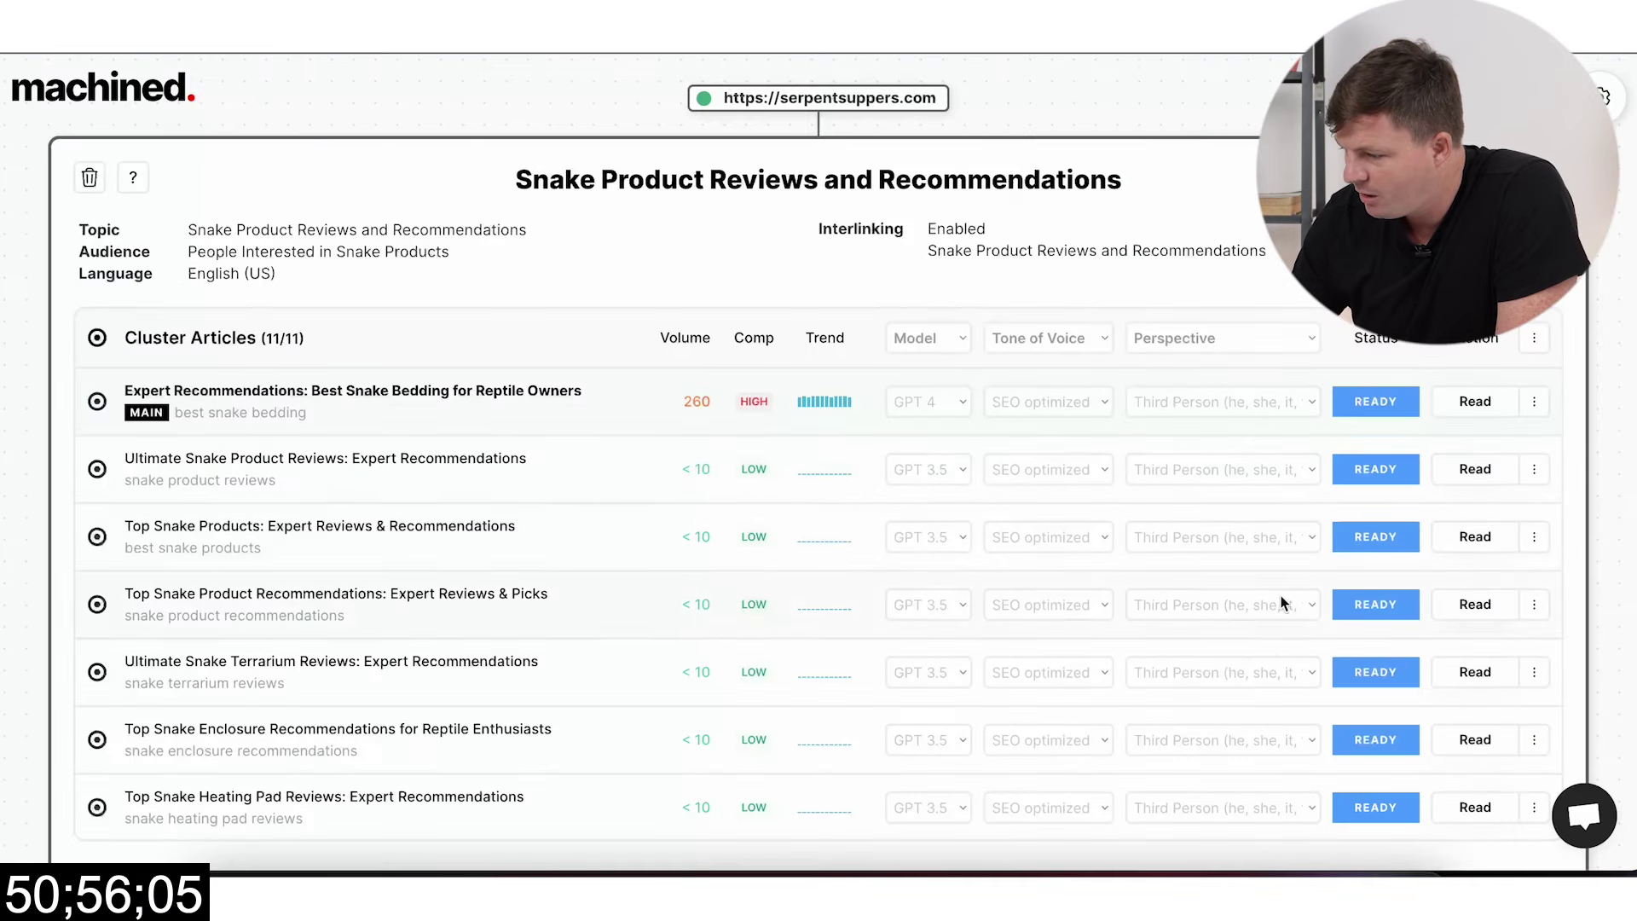
scroll(1286, 601, down, 5)
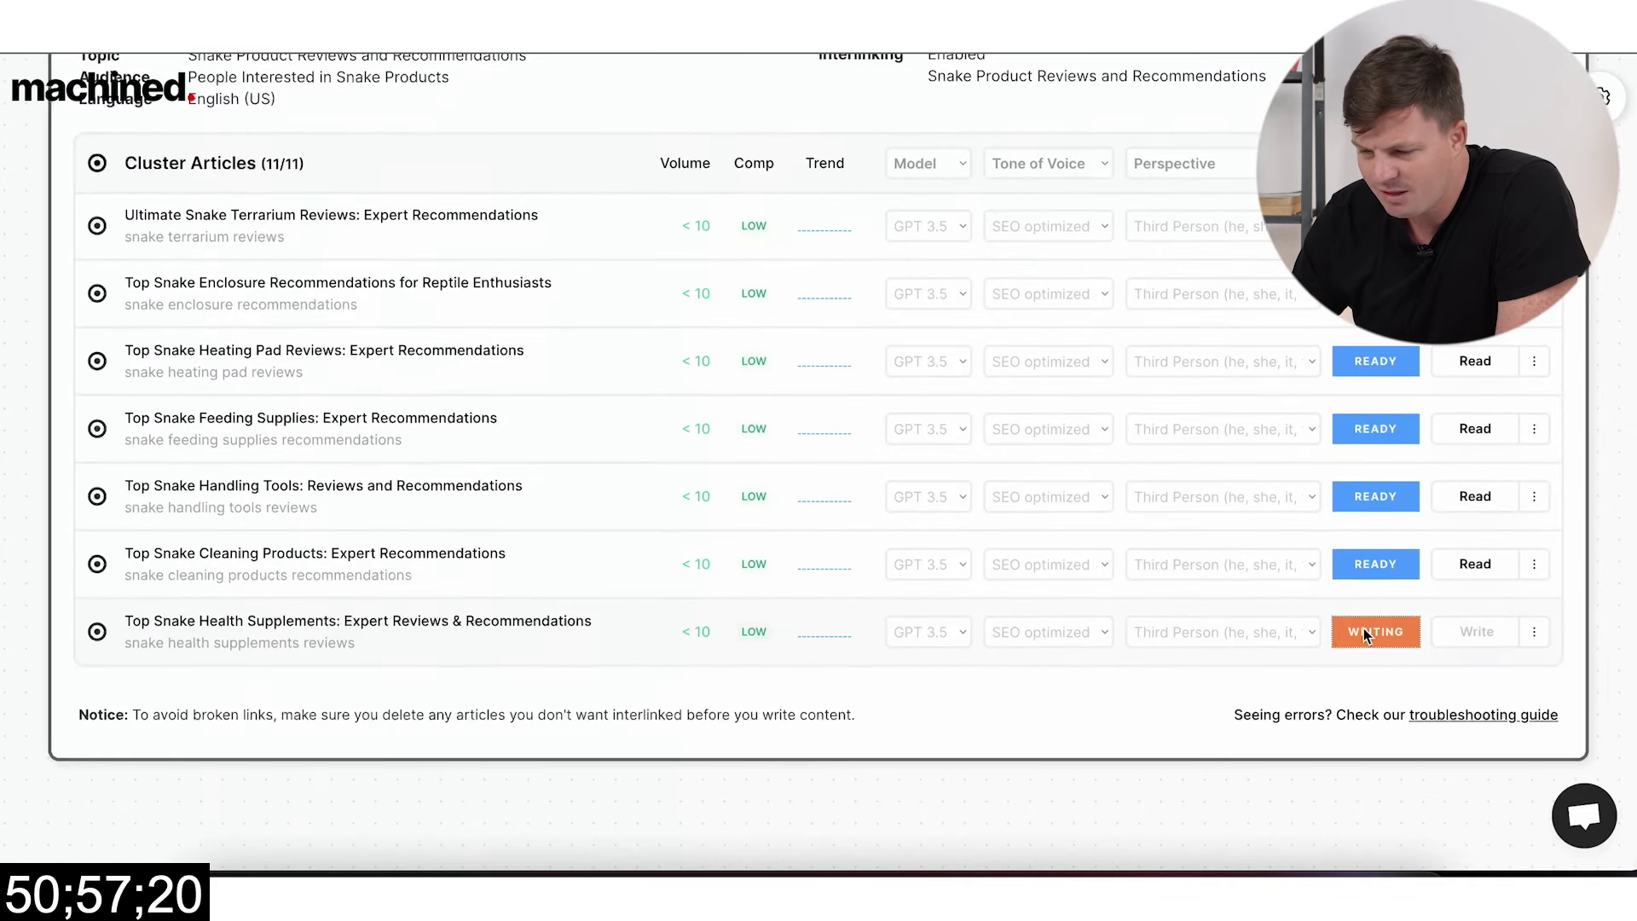
Step: Post all Snake Product Reviews and Recommendations cluster articles to WordPress as drafts
scroll(1220, 499, up, 4)
scroll(541, 322, up, 3)
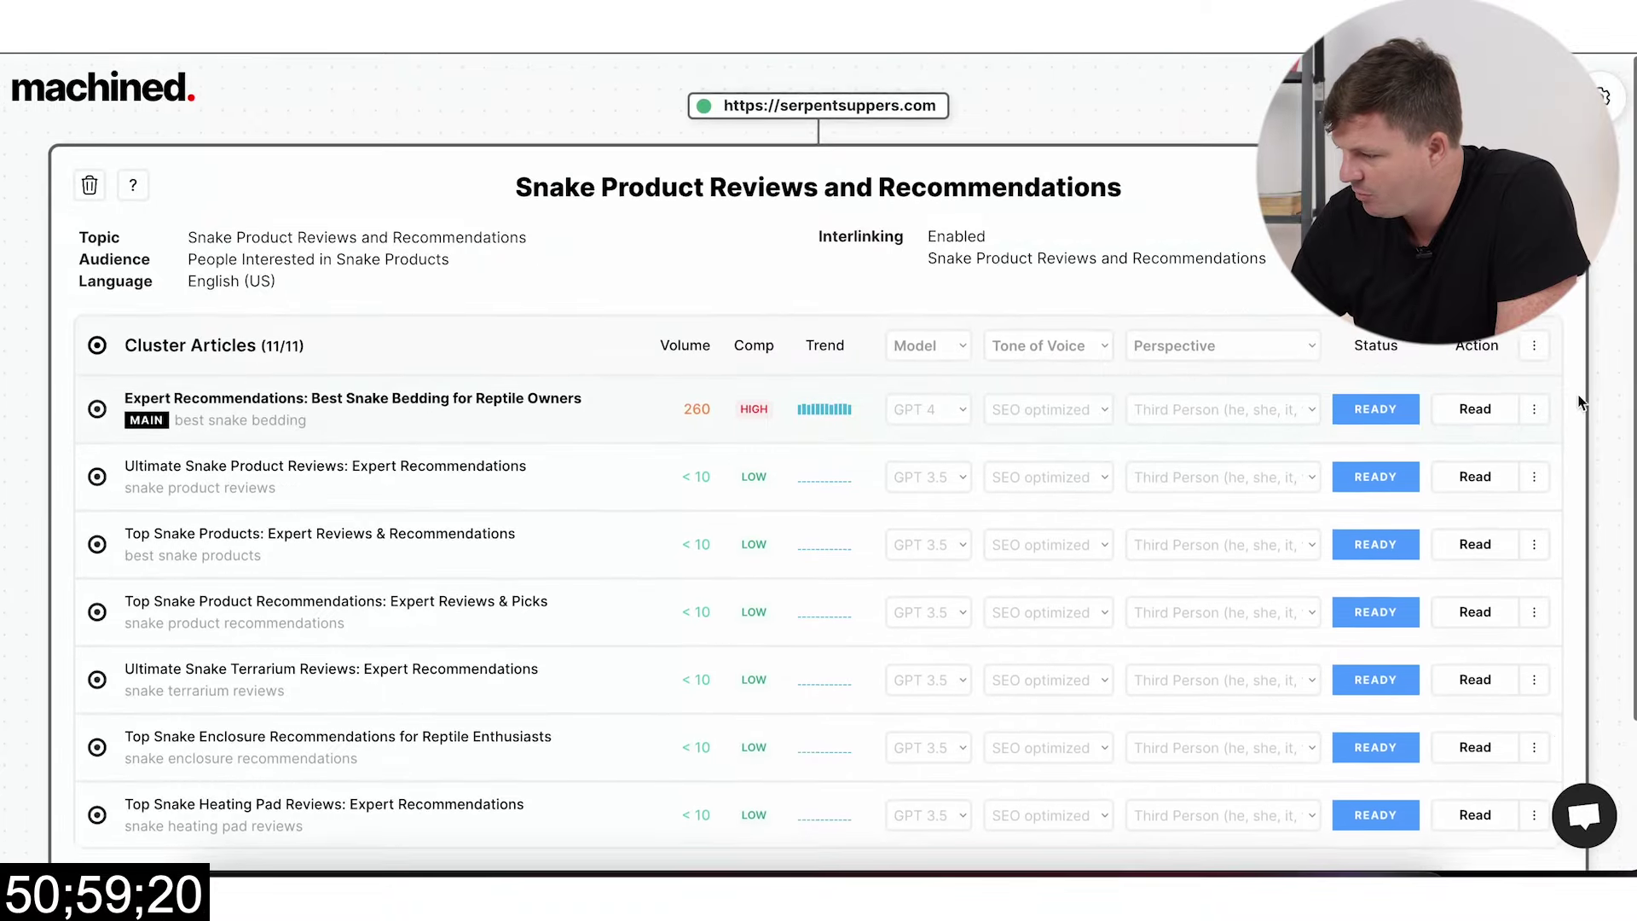
click(1533, 344)
click(1415, 399)
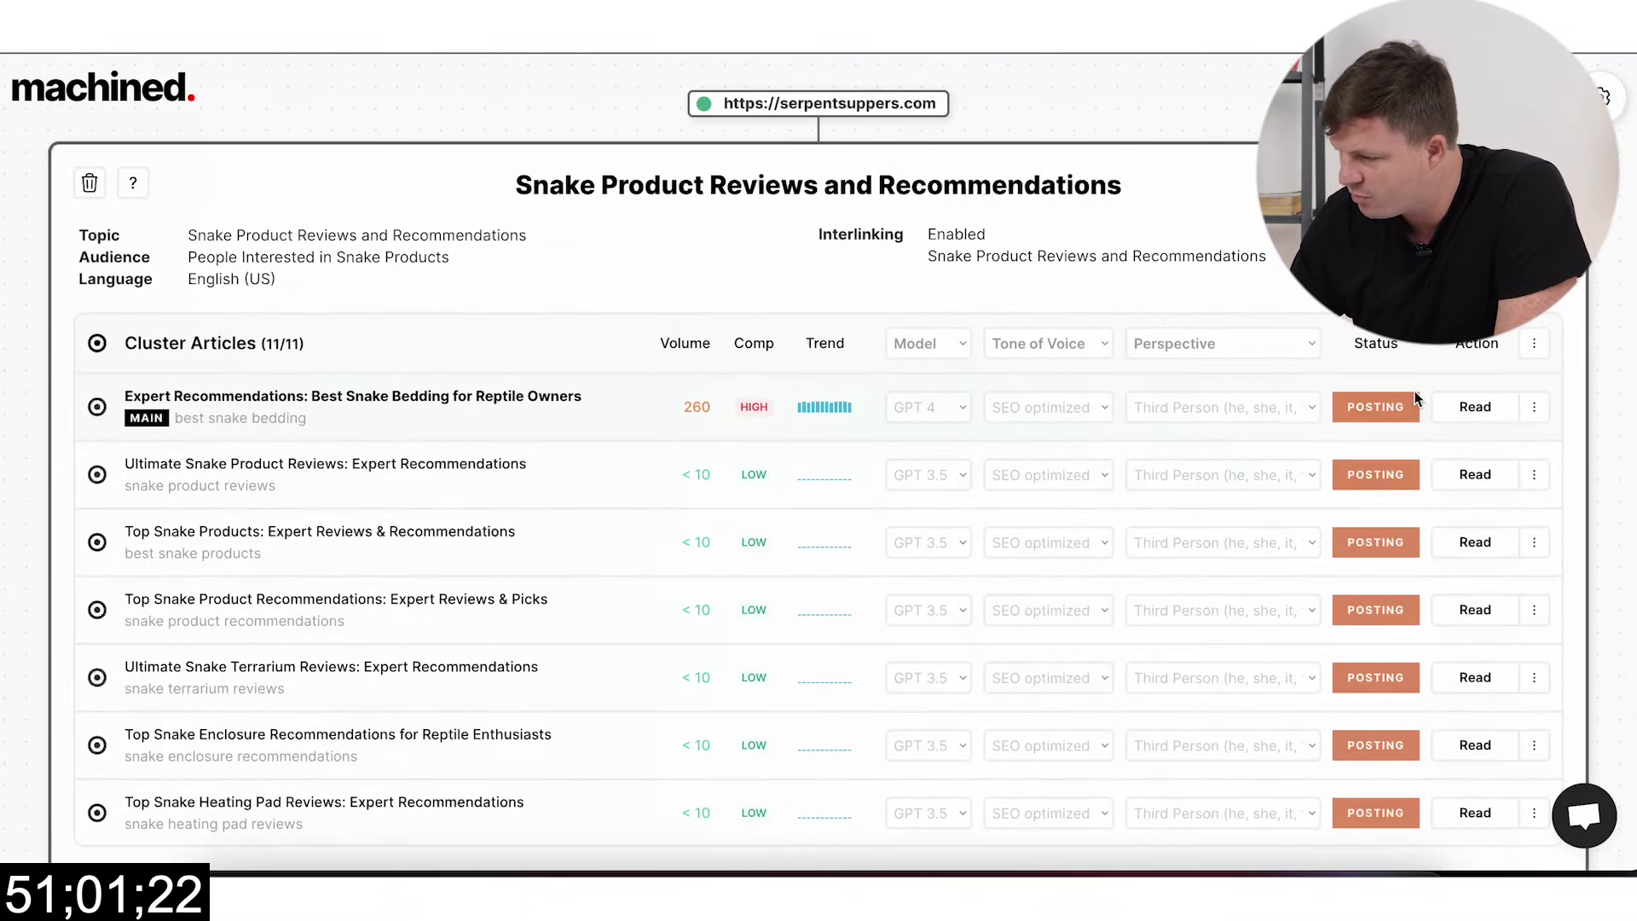
scroll(1297, 575, down, 7)
scroll(1103, 434, up, 5)
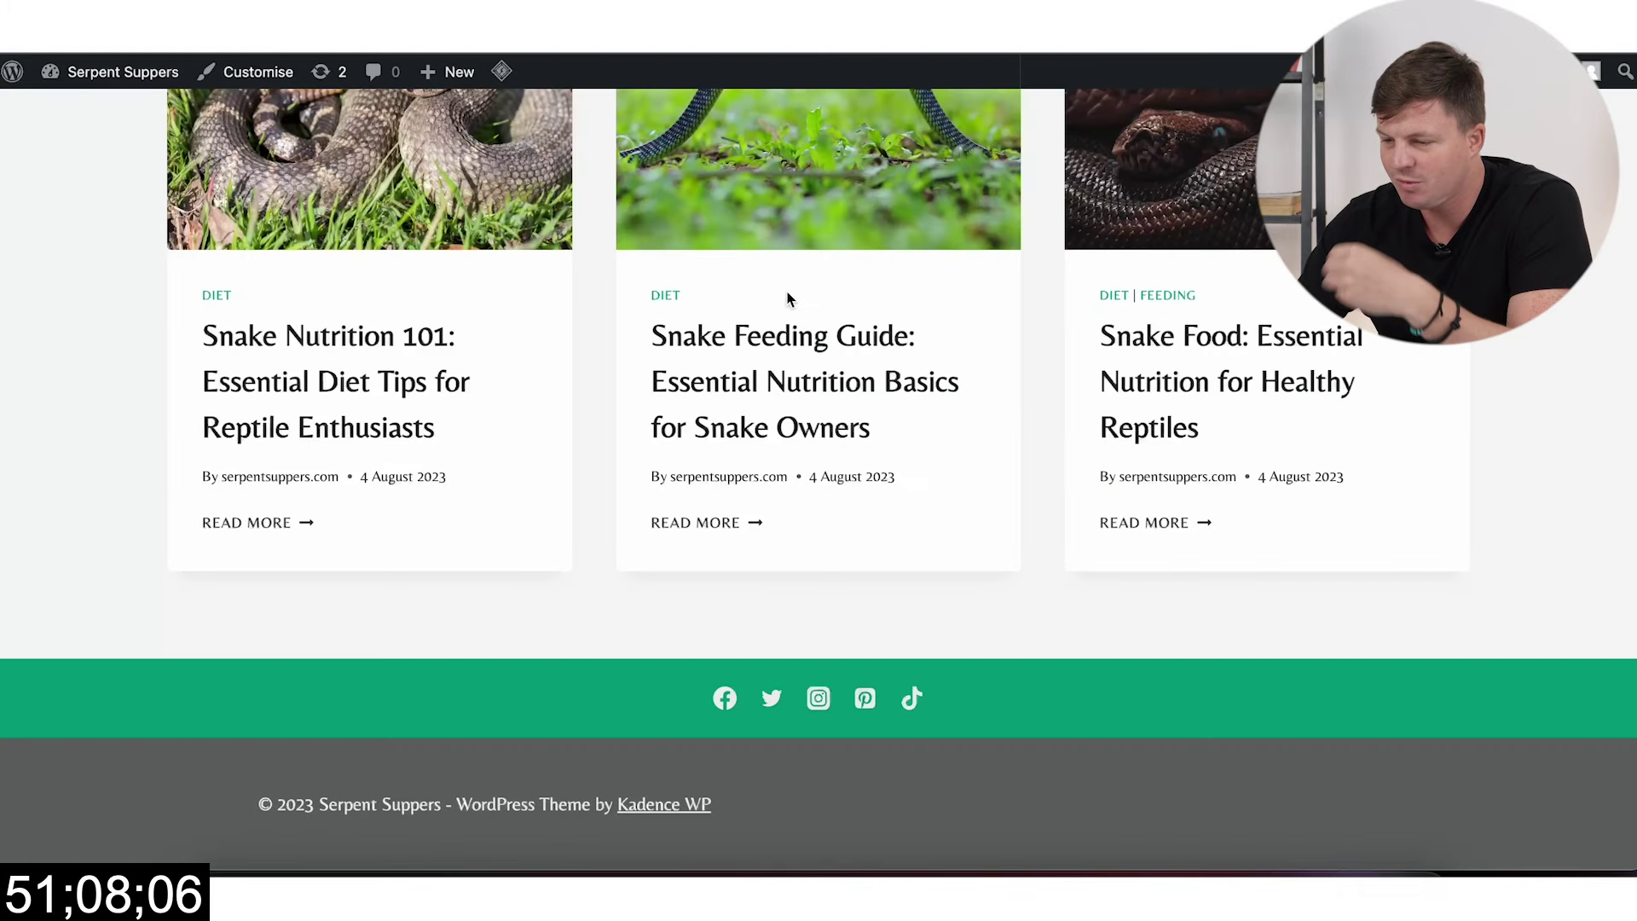
scroll(786, 294, up, 15)
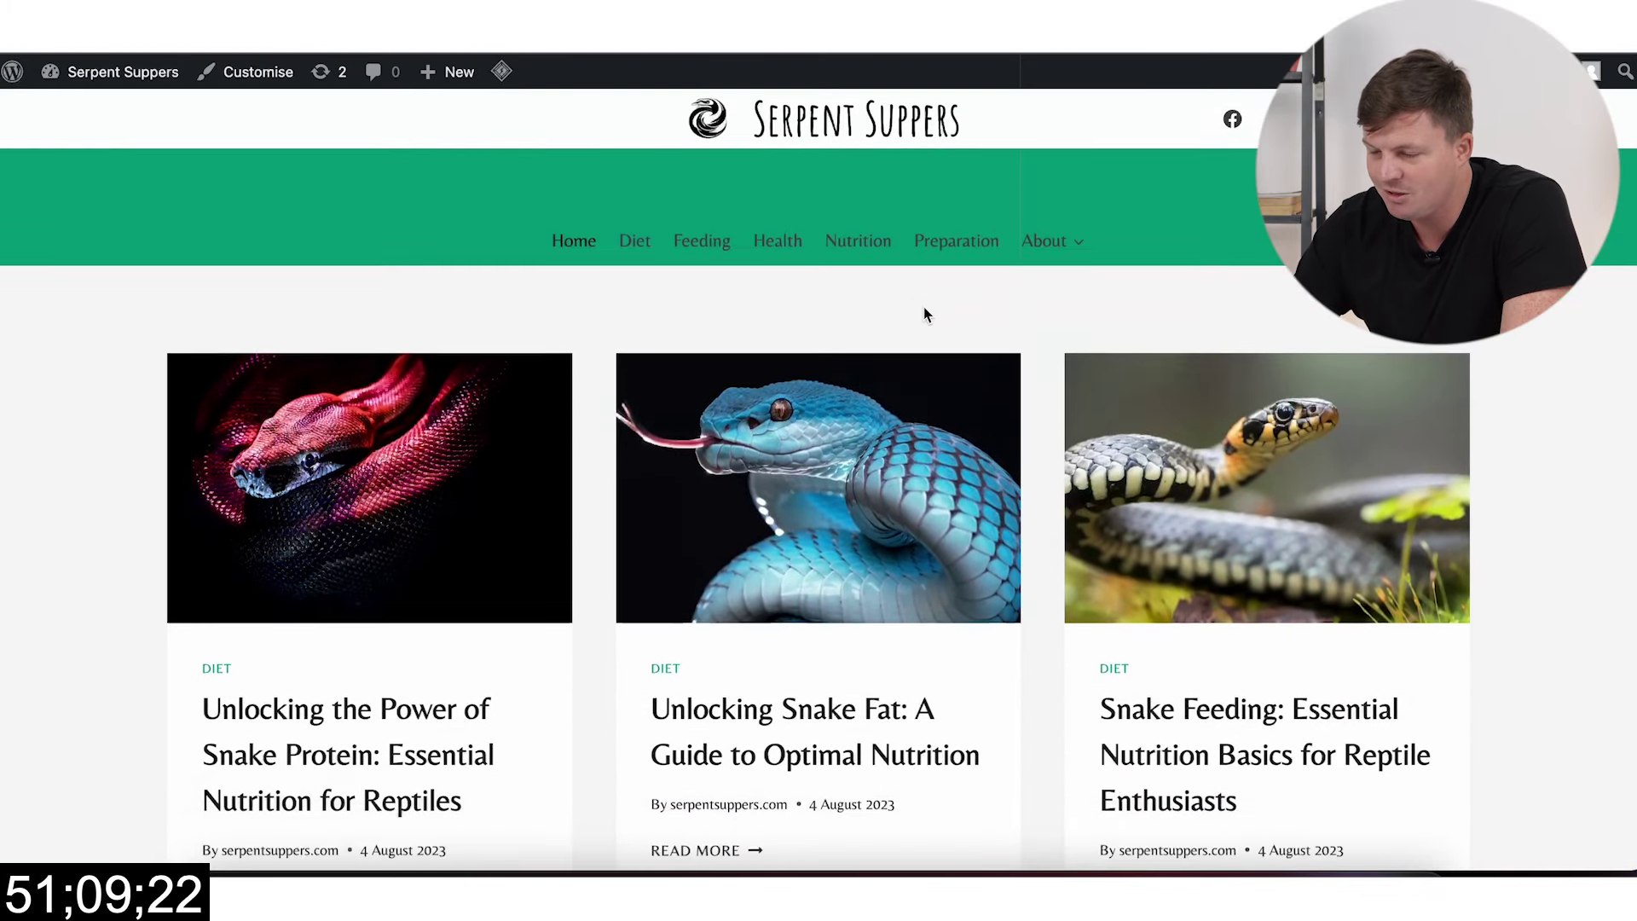
Step: Return to the WordPress admin dashboard and open the list of all posts
scroll(947, 384, down, 3)
scroll(657, 299, up, 3)
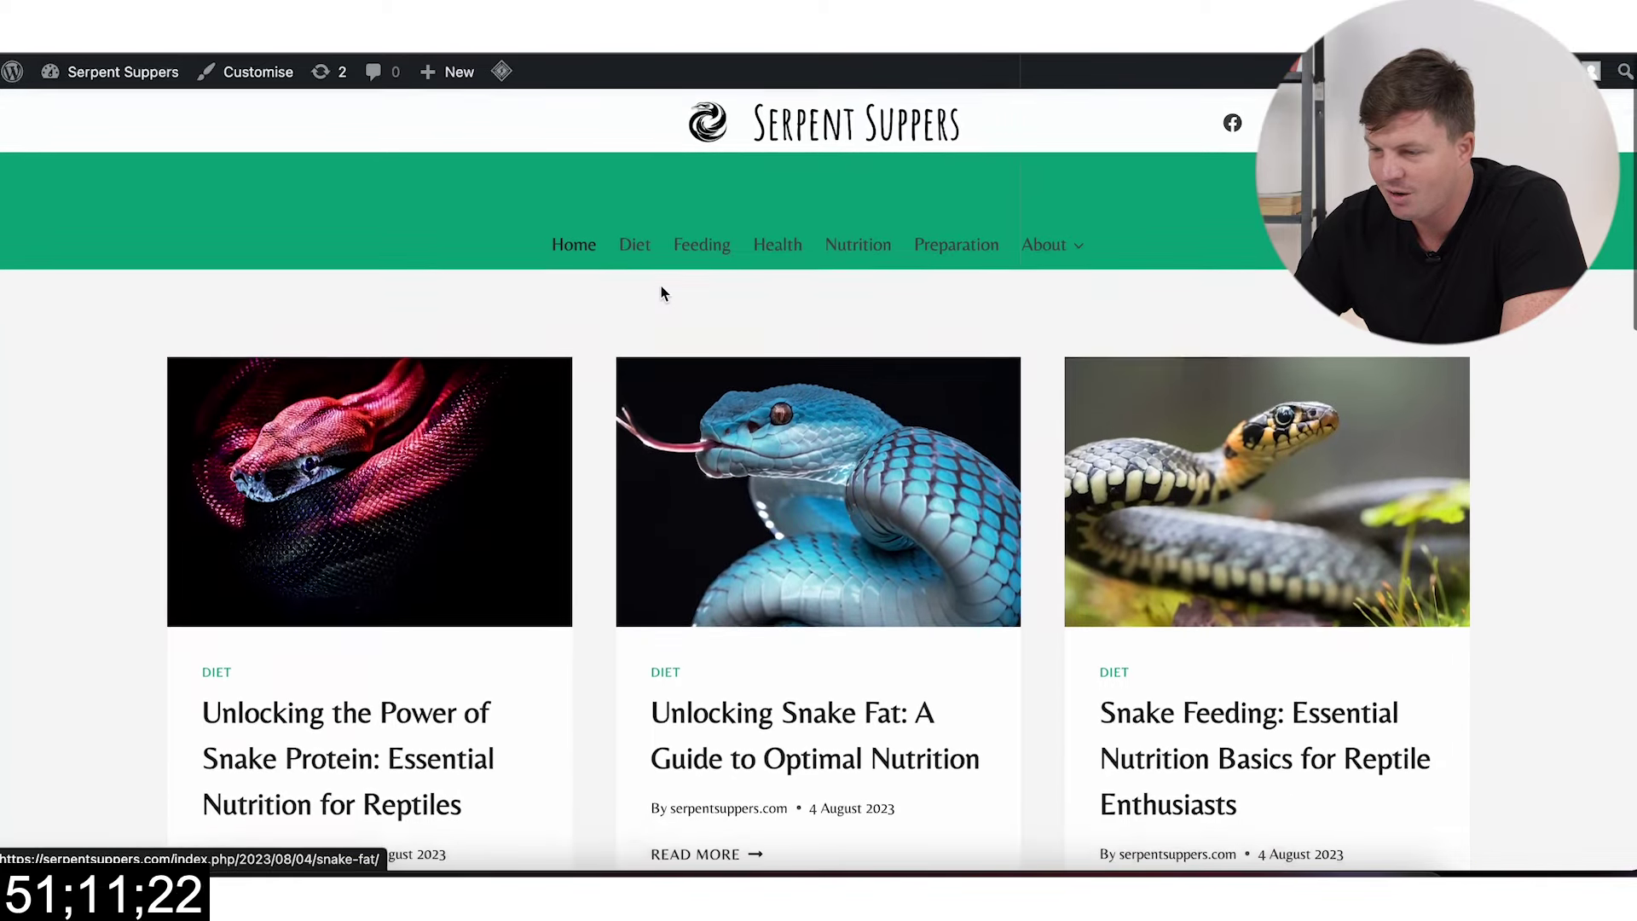
scroll(1014, 287, down, 15)
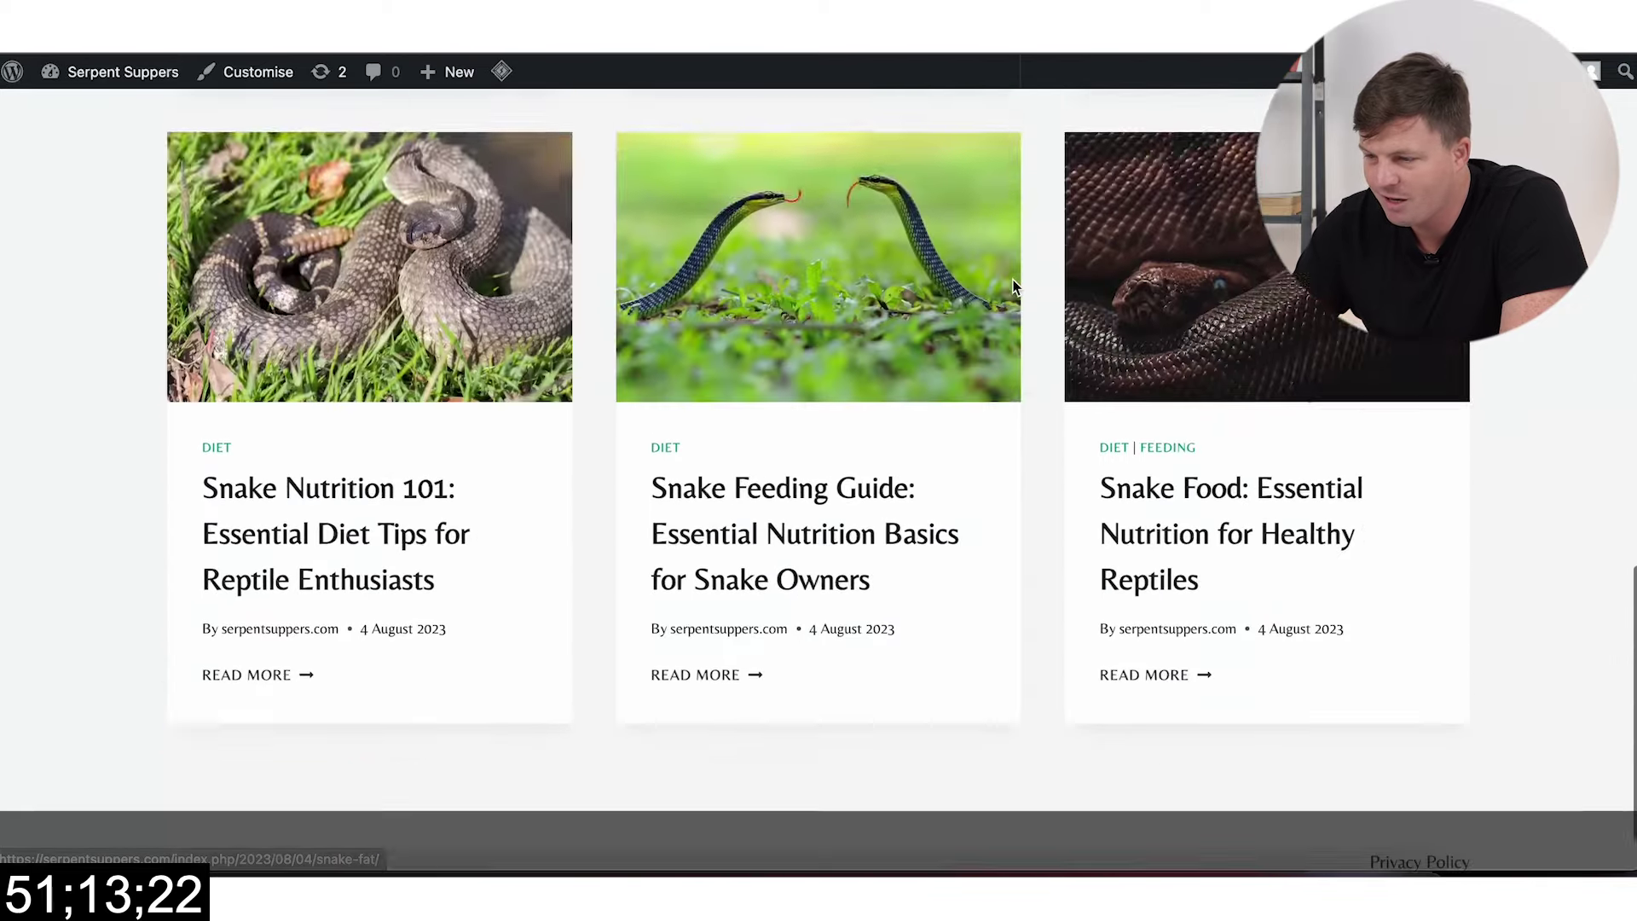
scroll(1015, 288, up, 4)
key(alt+Left)
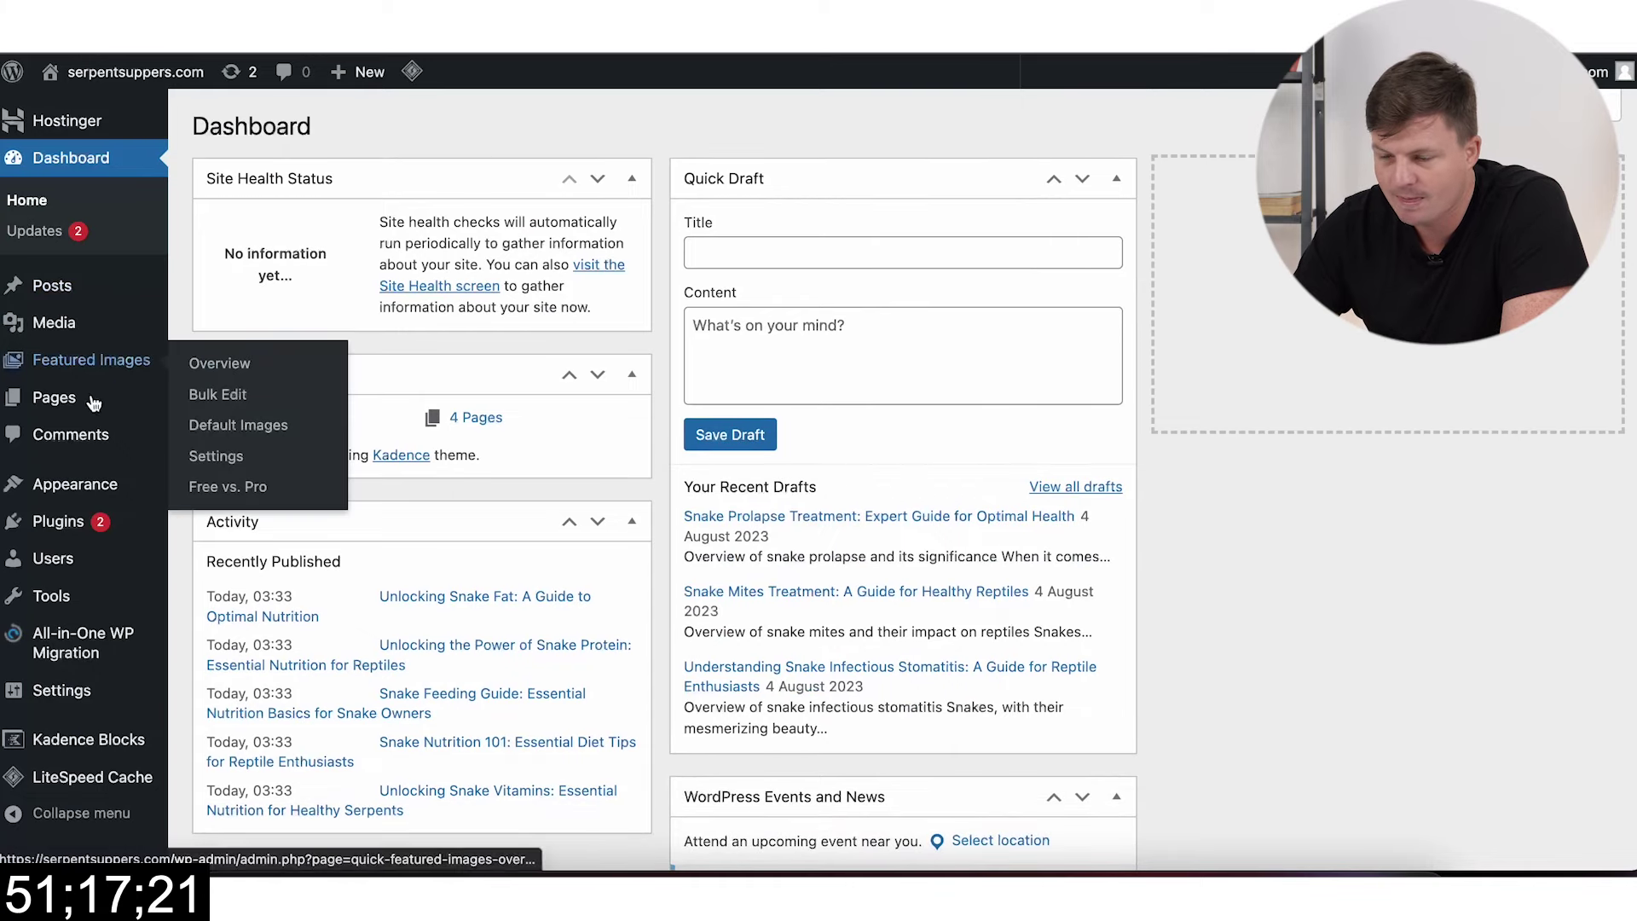
click(54, 322)
key(alt+Left)
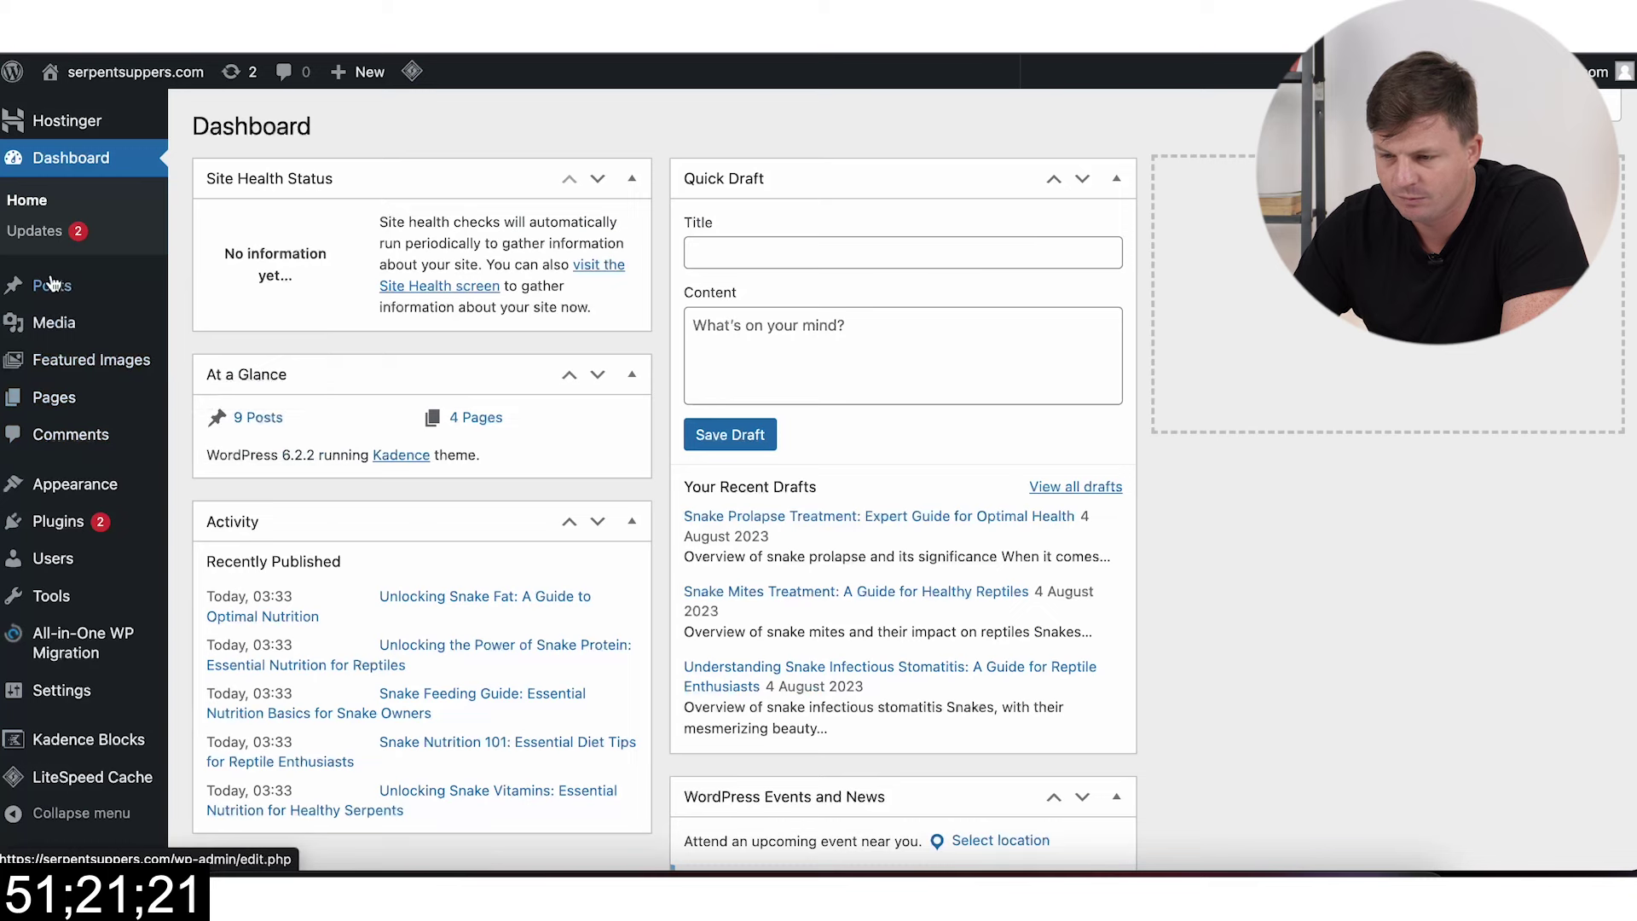
click(76, 281)
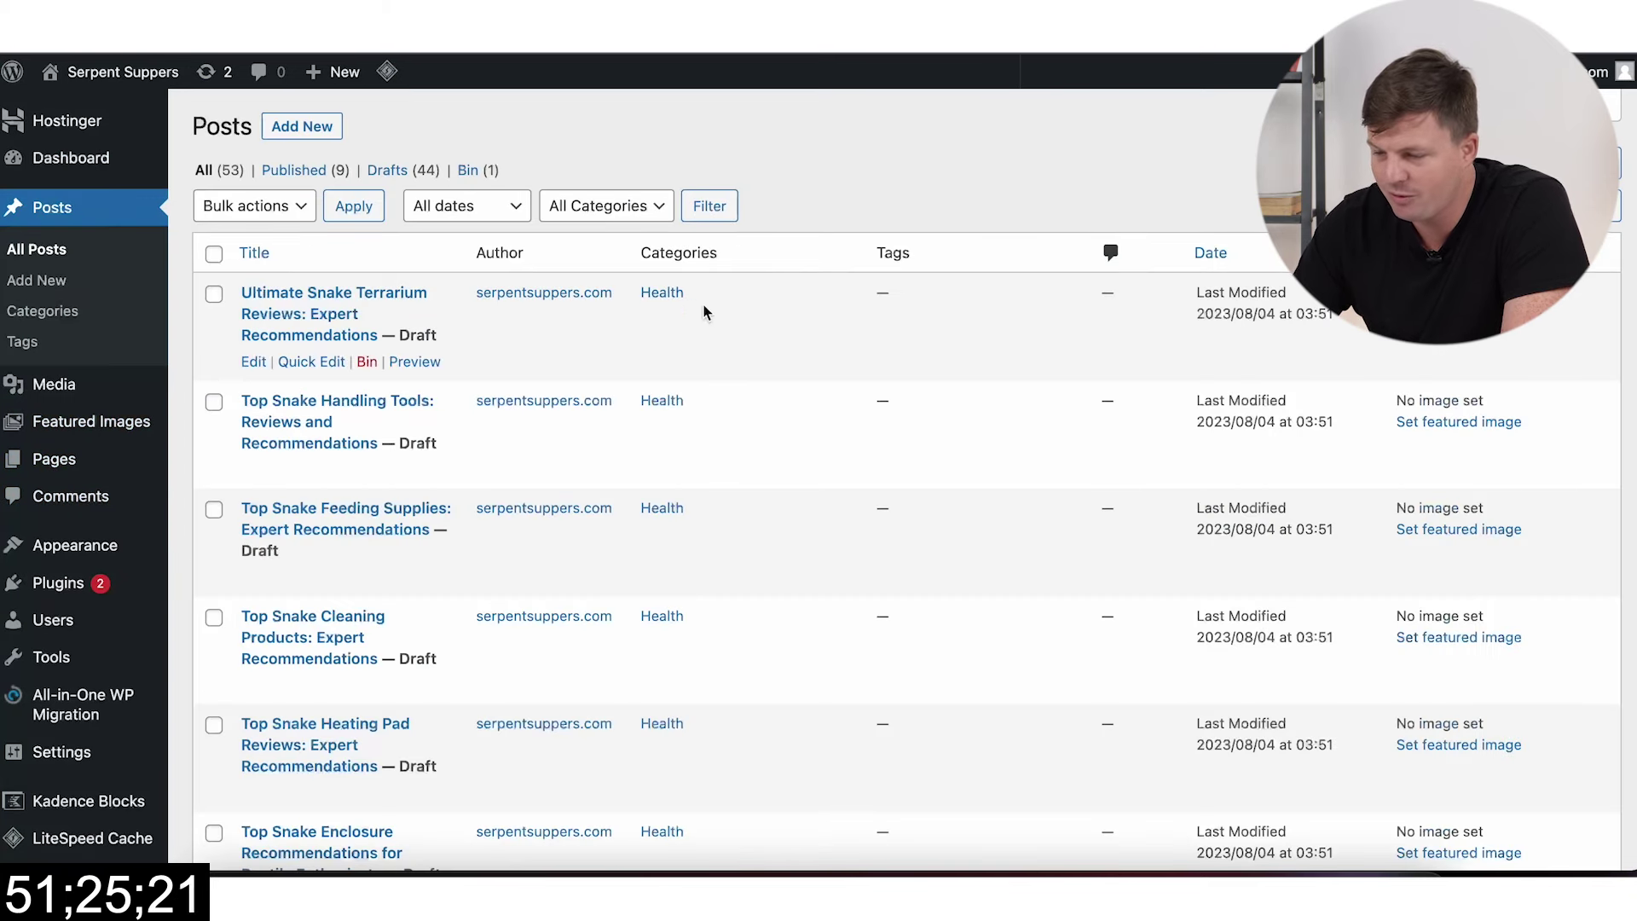
Step: Select the Ultimate Snake Terrarium draft and open Posts > Categories in a new browser tab
click(214, 293)
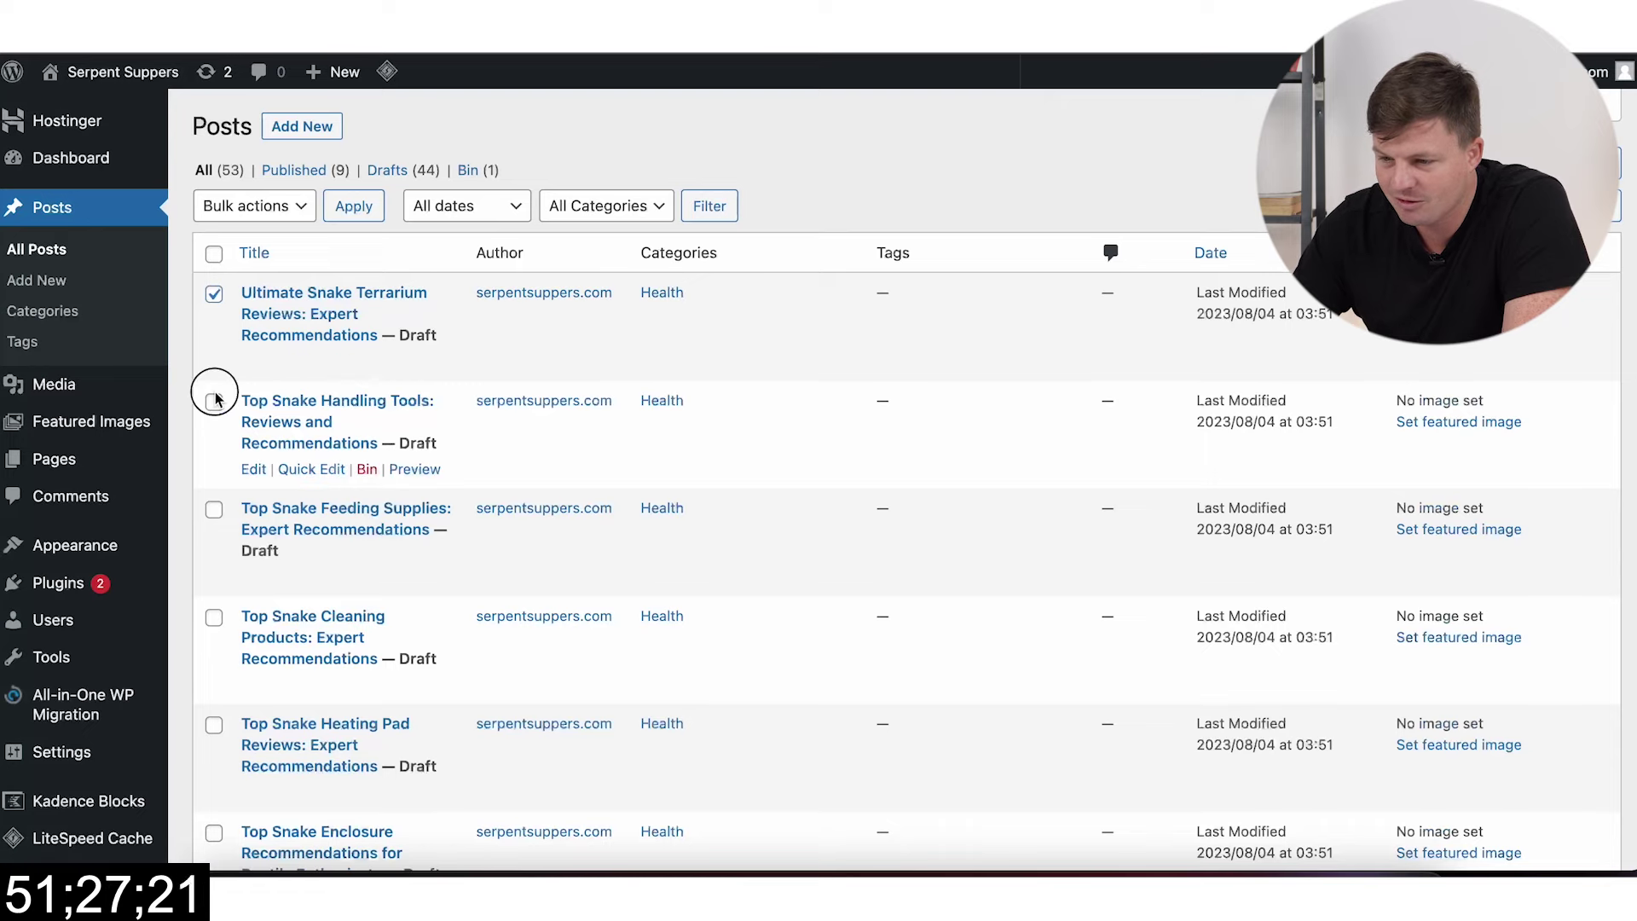
scroll(225, 631, down, 7)
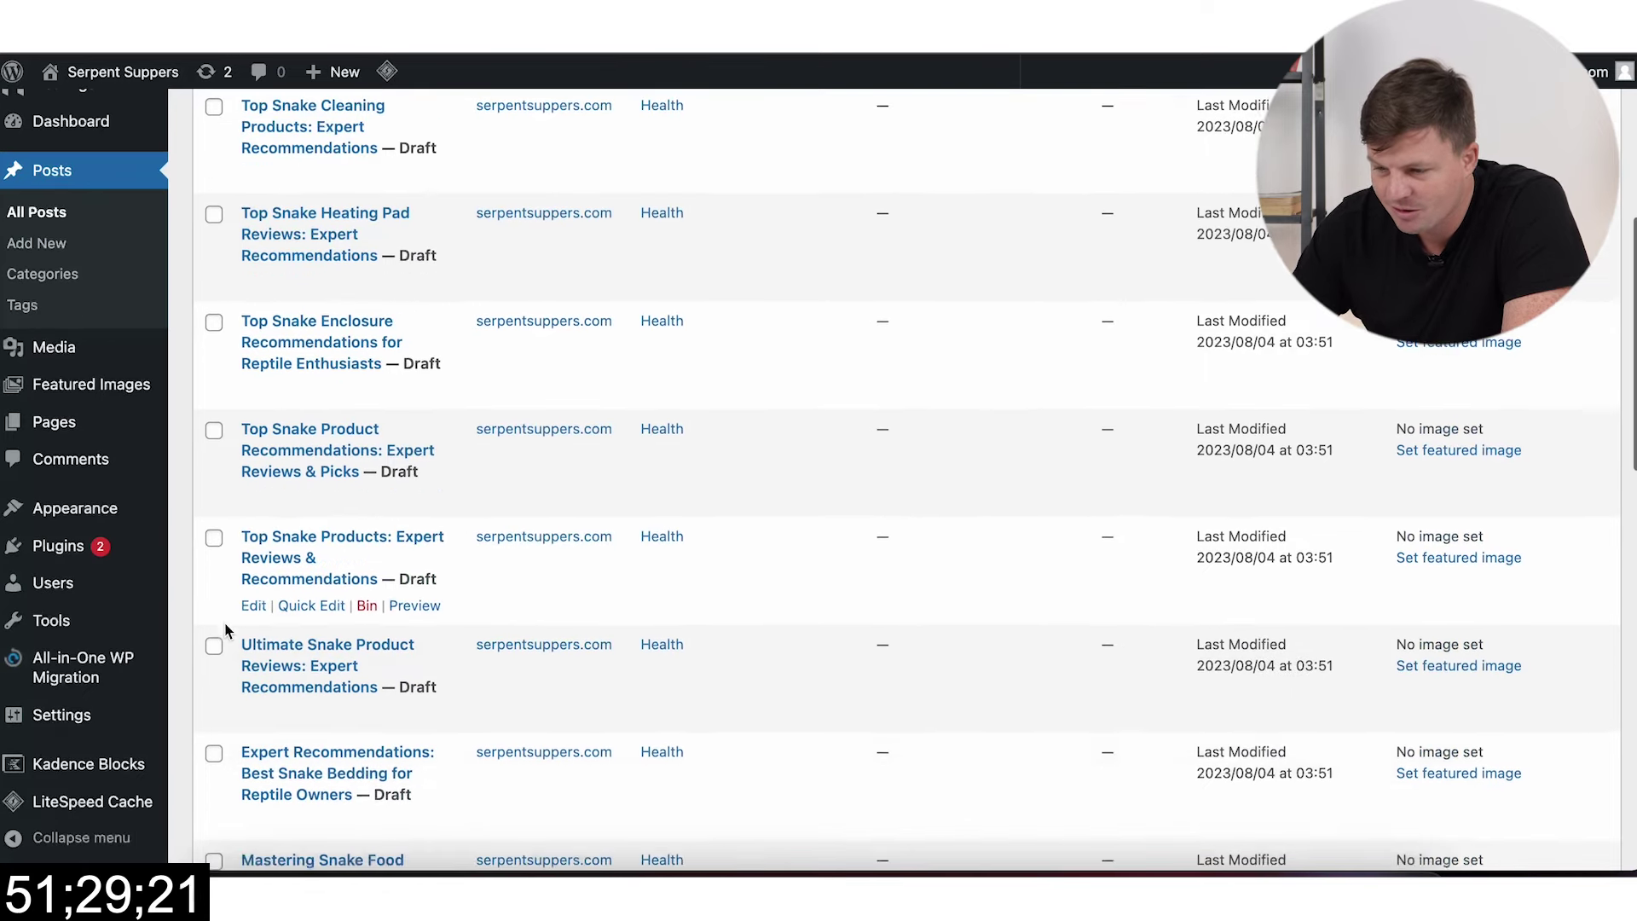
scroll(231, 579, down, 1)
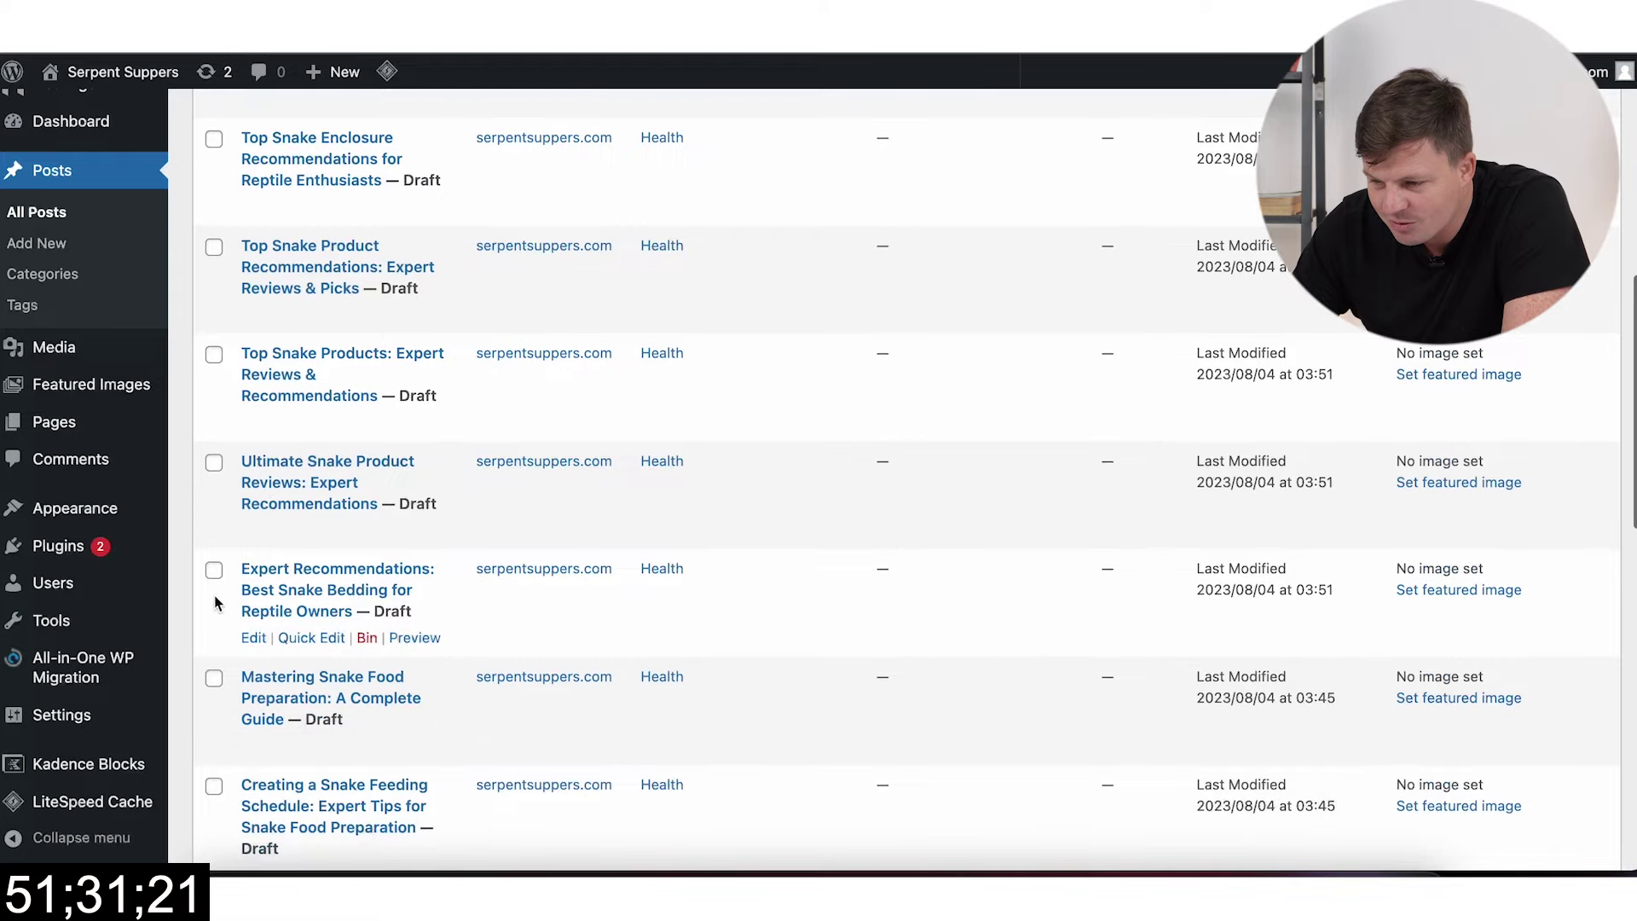
right_click(43, 273)
click(84, 288)
Step: Create a 'Products' category with slug 'products', then go back to the posts list
key(ctrl+Tab)
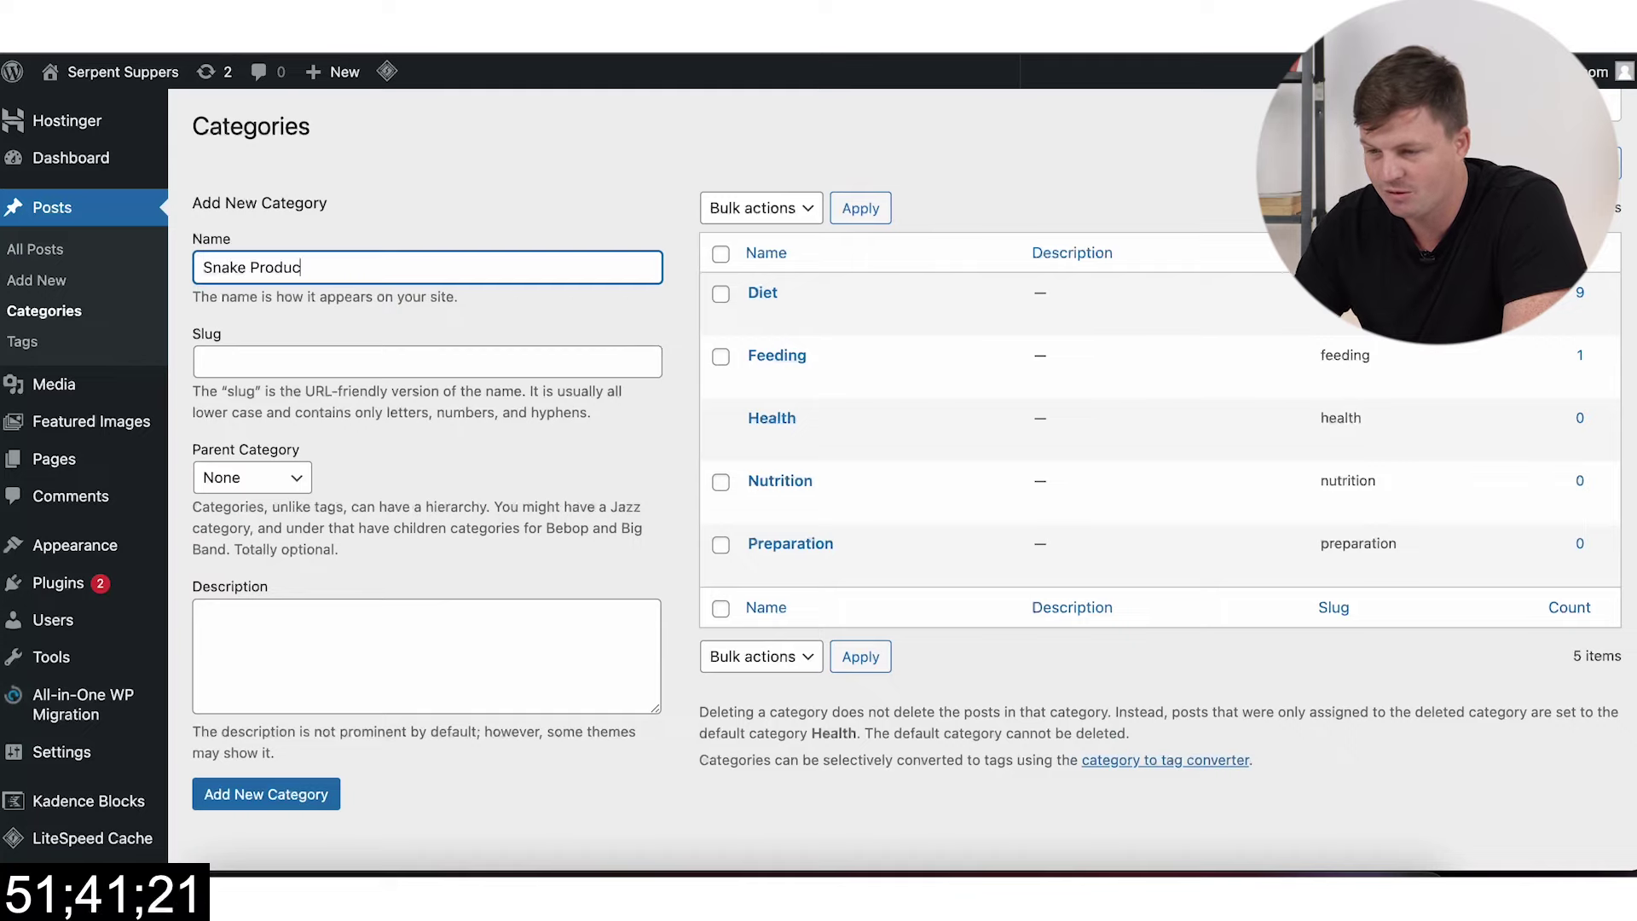
key(ctrl+a)
key(ctrl+c)
click(493, 355)
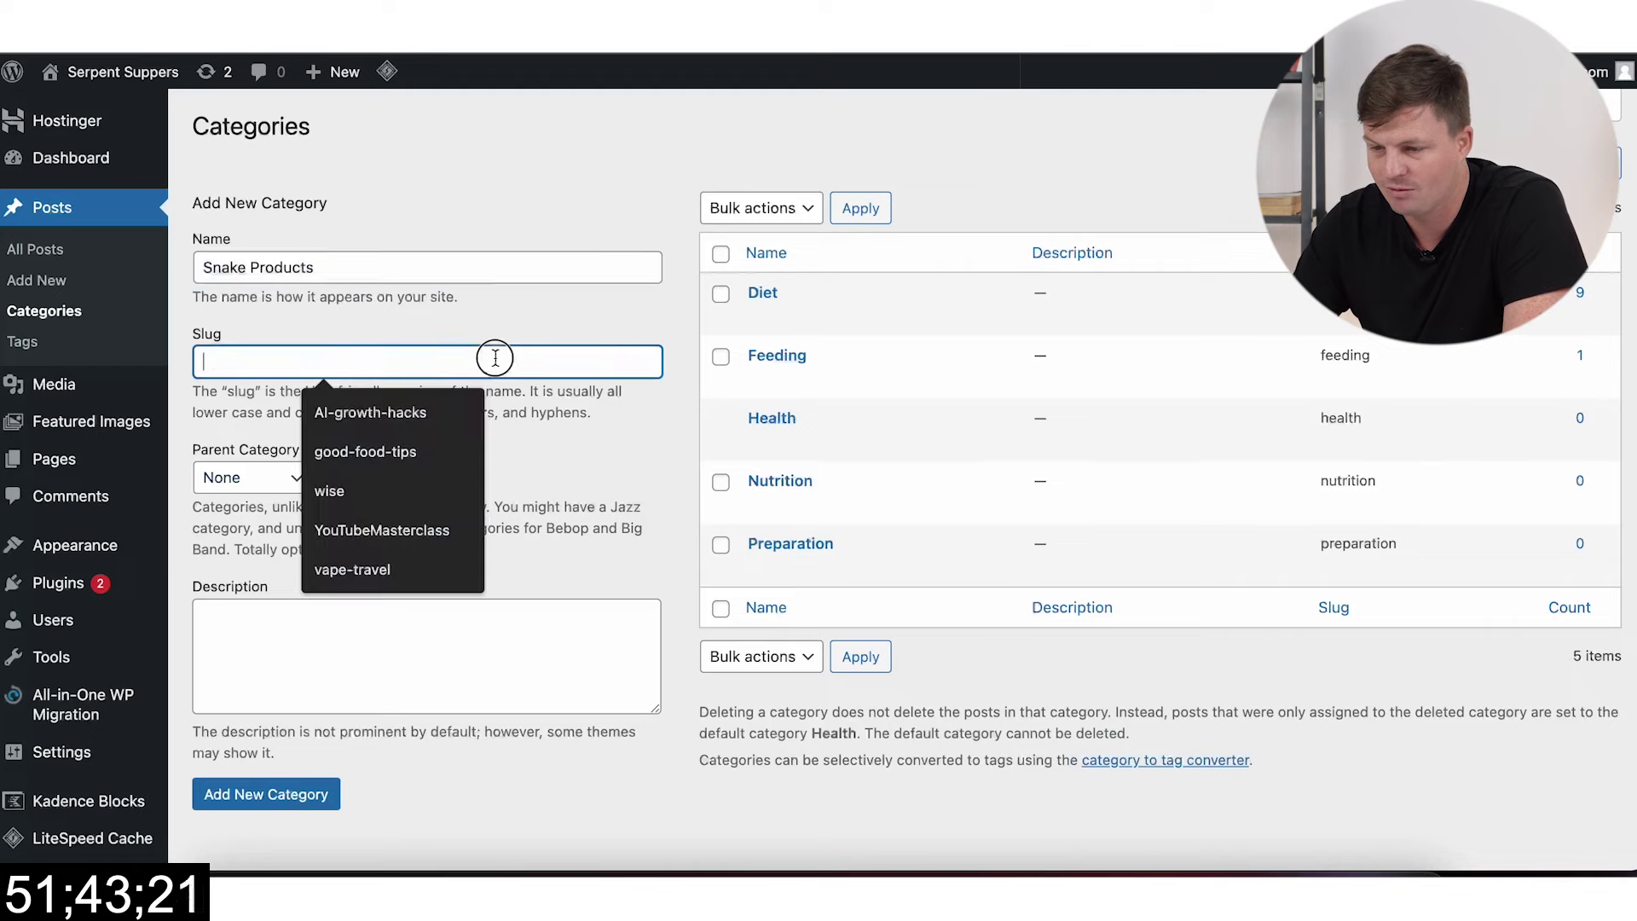
key(ctrl+v)
drag(250, 362, 203, 361)
key(BackSpace)
double_click(245, 267)
text(S)
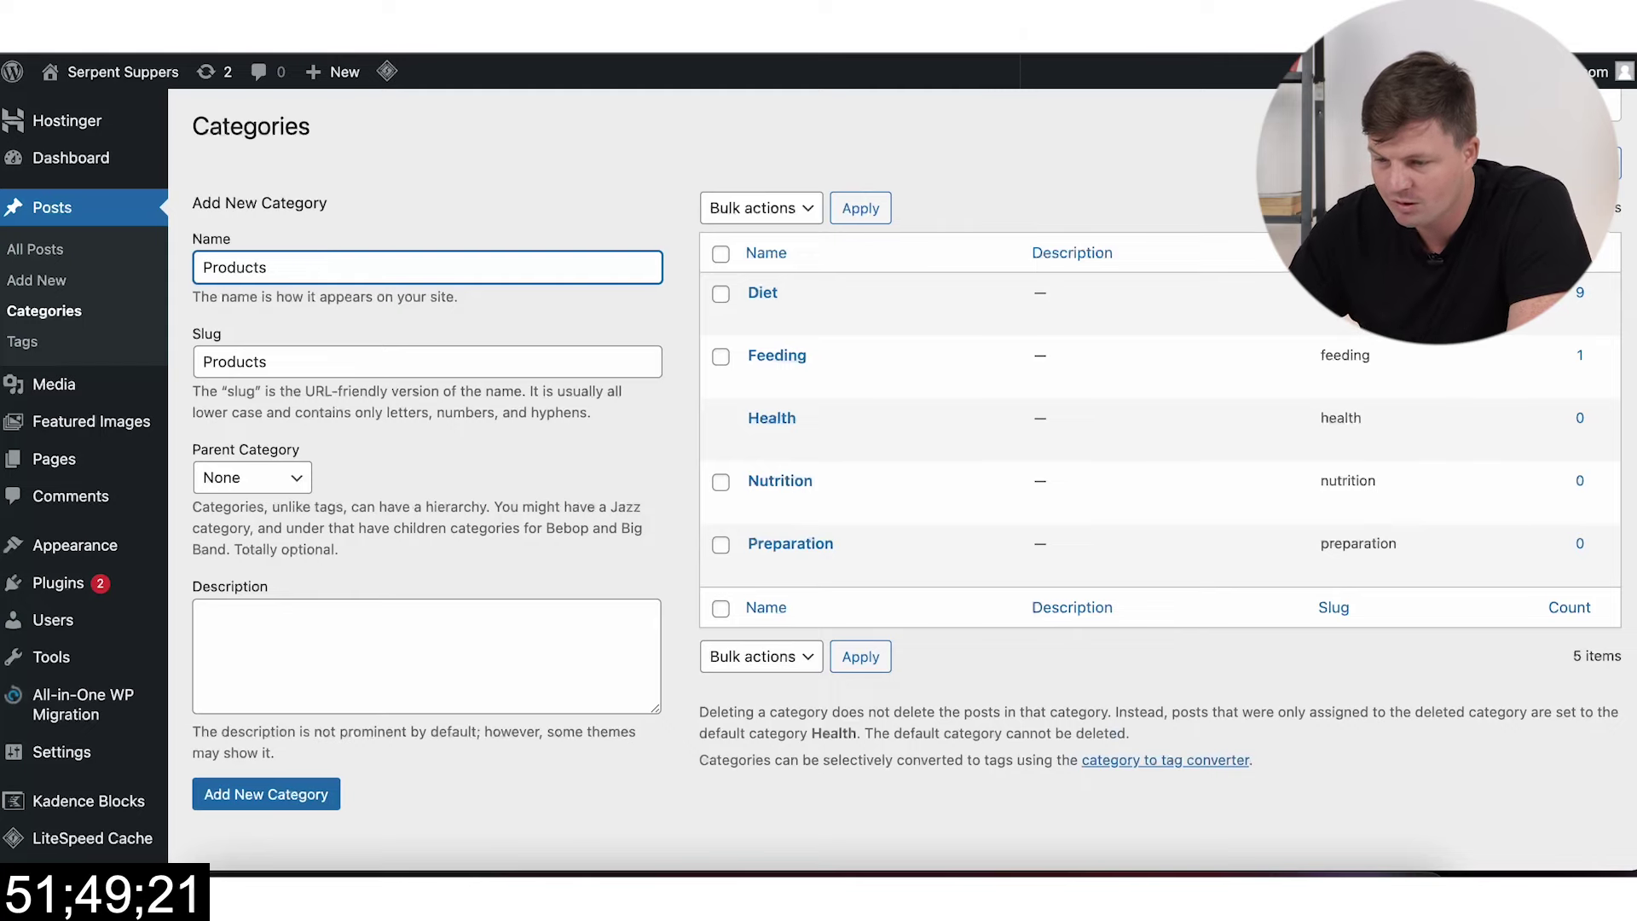
click(299, 801)
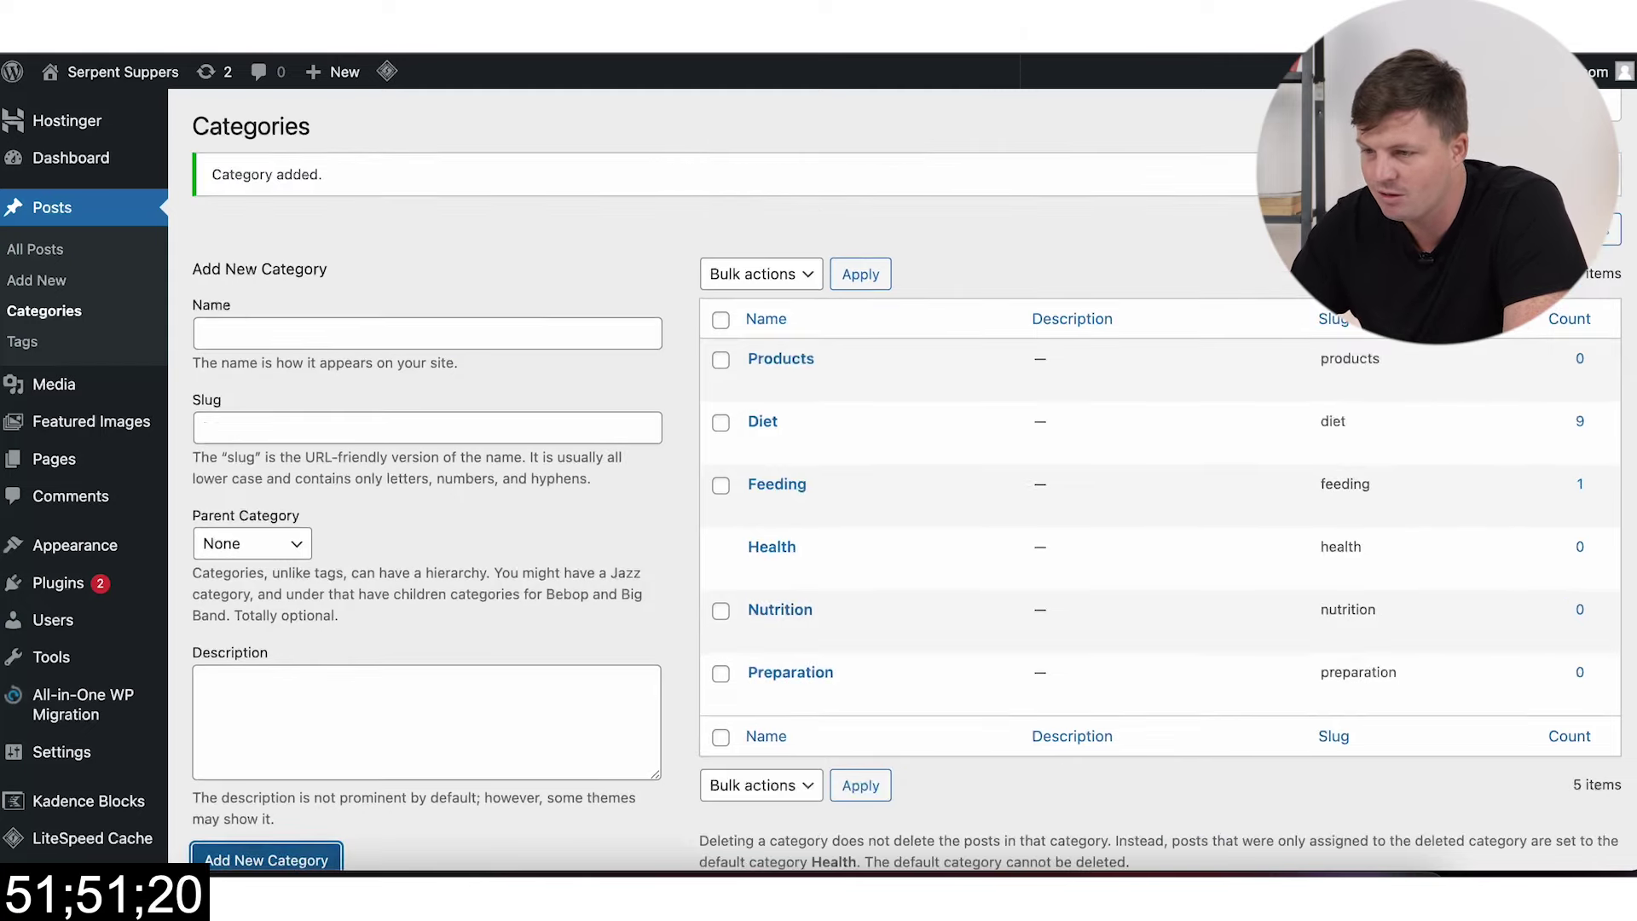
key(alt+Left)
Step: Select the range of snake product review drafts and try Bulk Edit, then cancel to adjust
scroll(439, 410, down, 4)
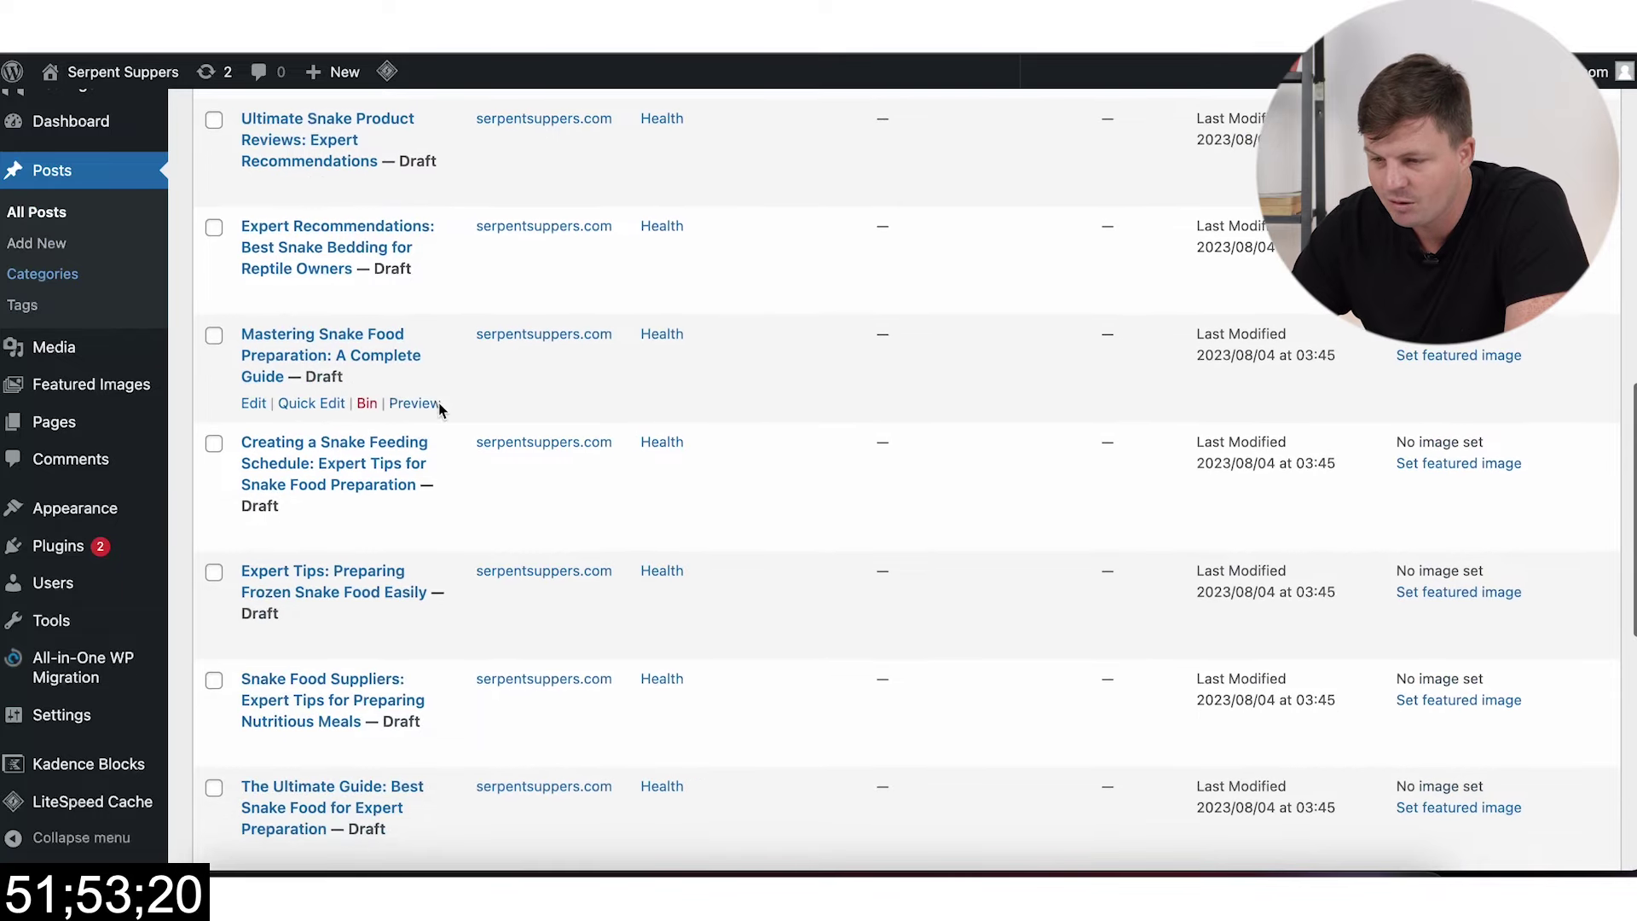
scroll(440, 410, up, 7)
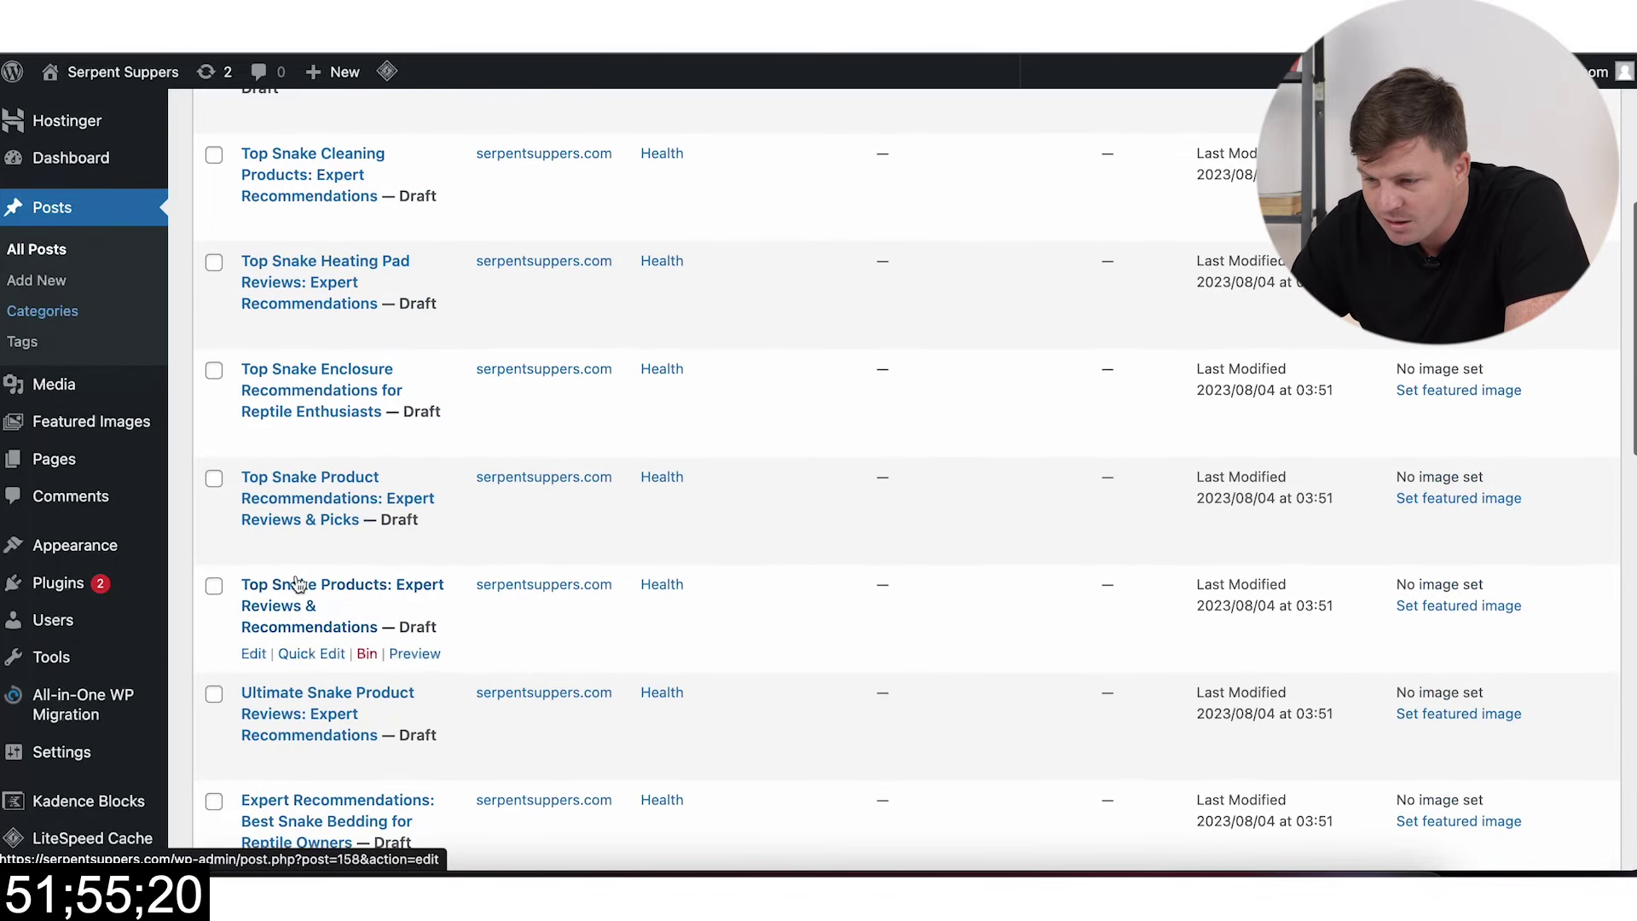
click(214, 585)
scroll(215, 588, up, 6)
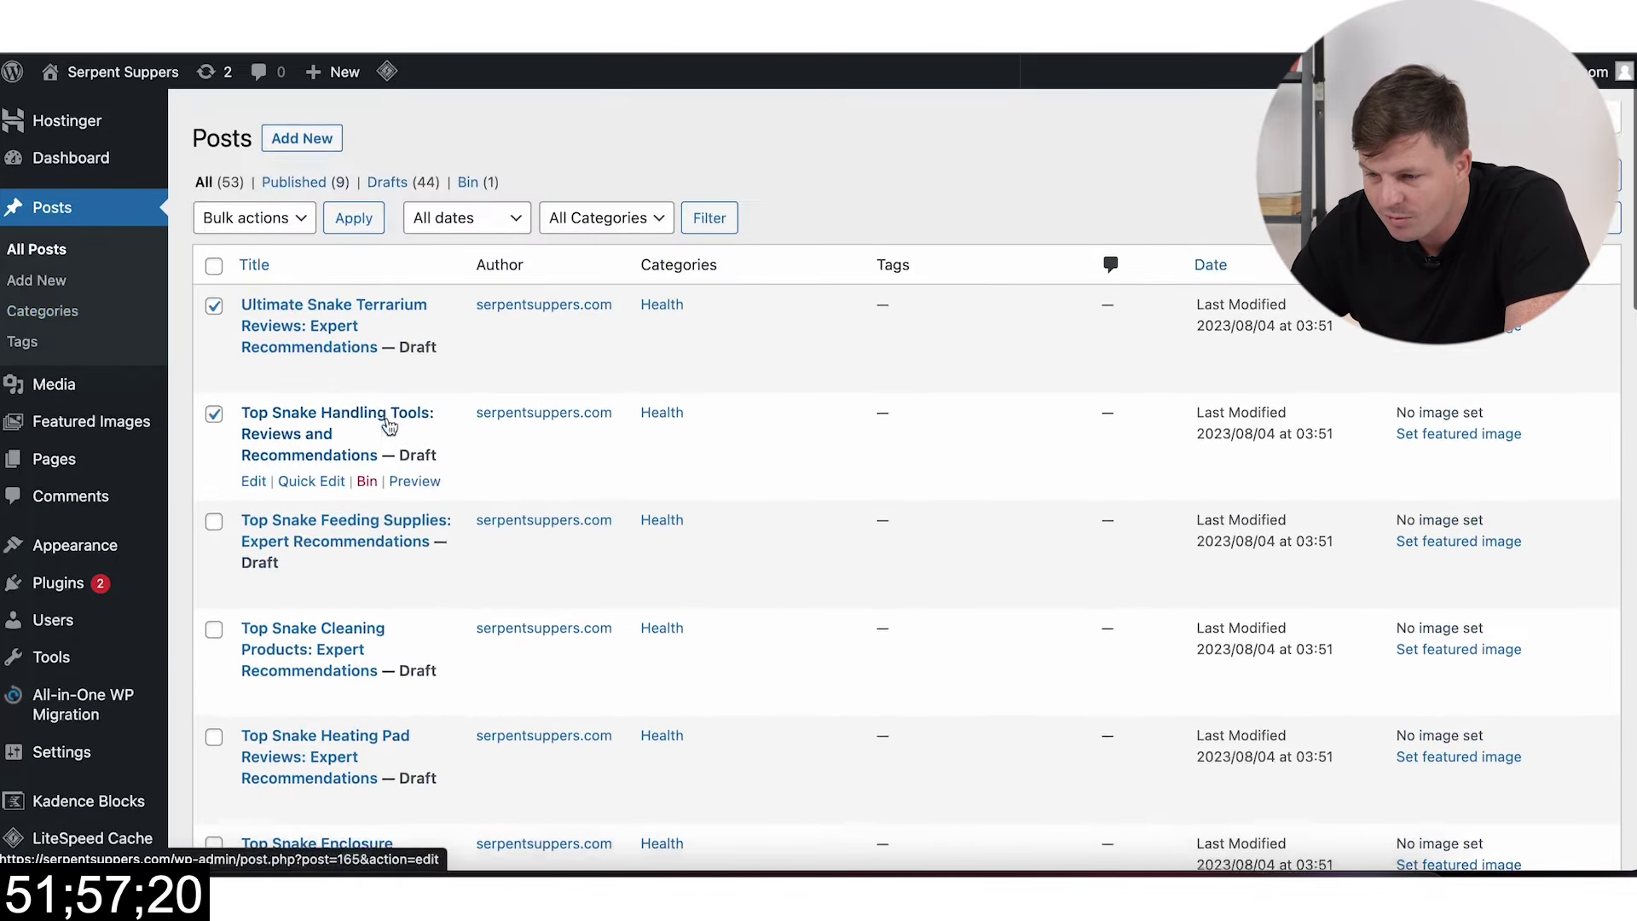
shift+click(214, 510)
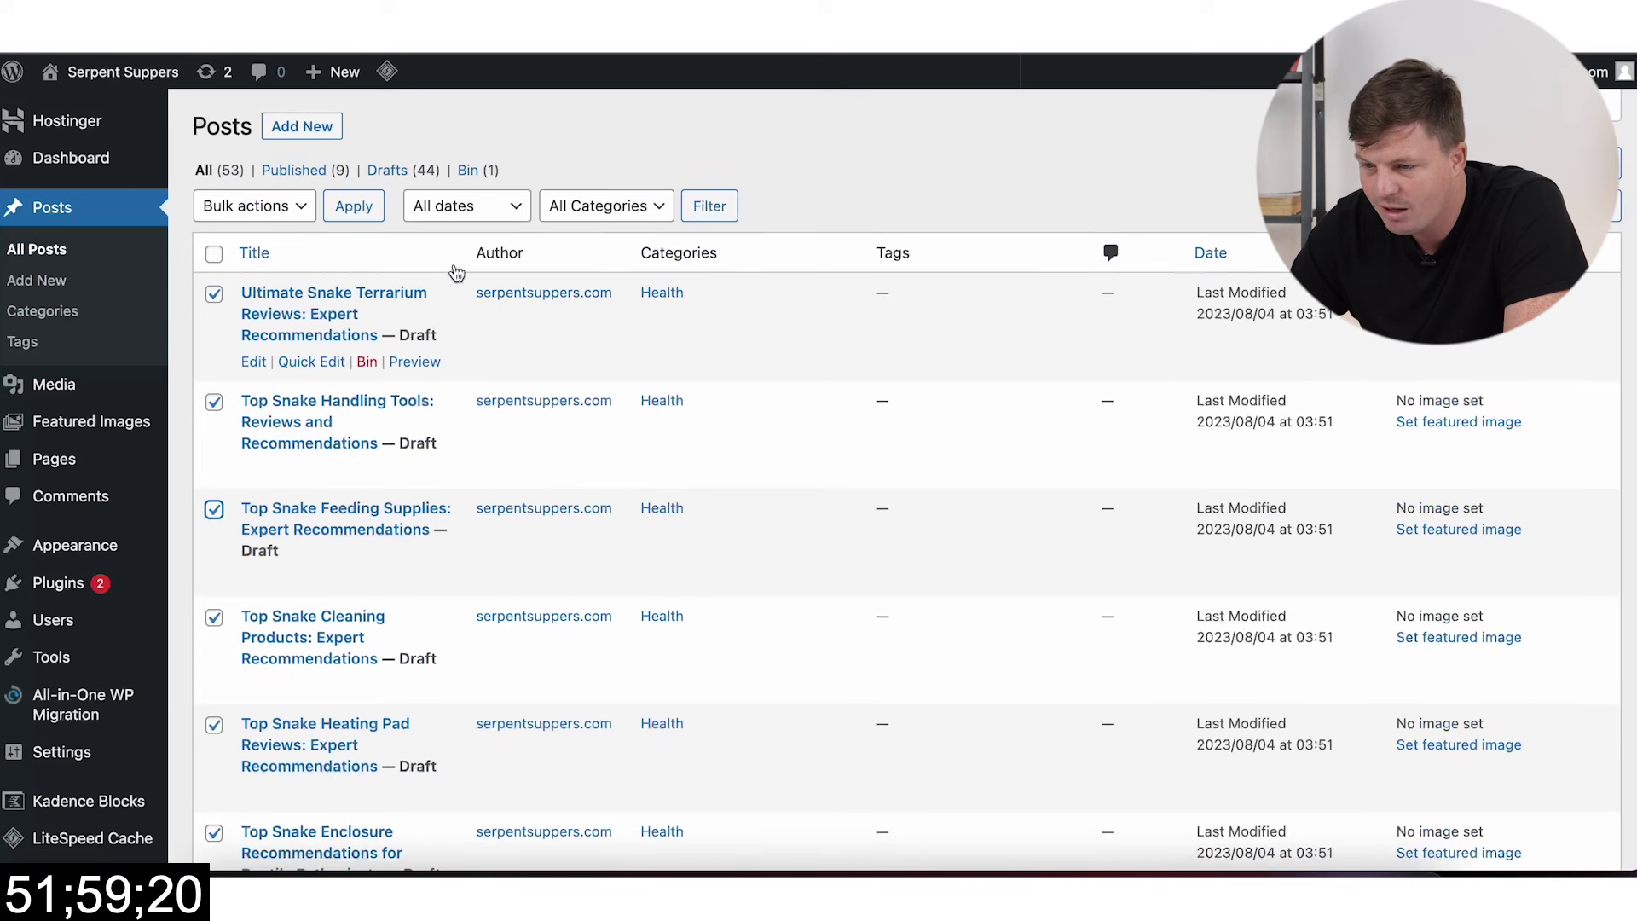
click(254, 205)
click(223, 232)
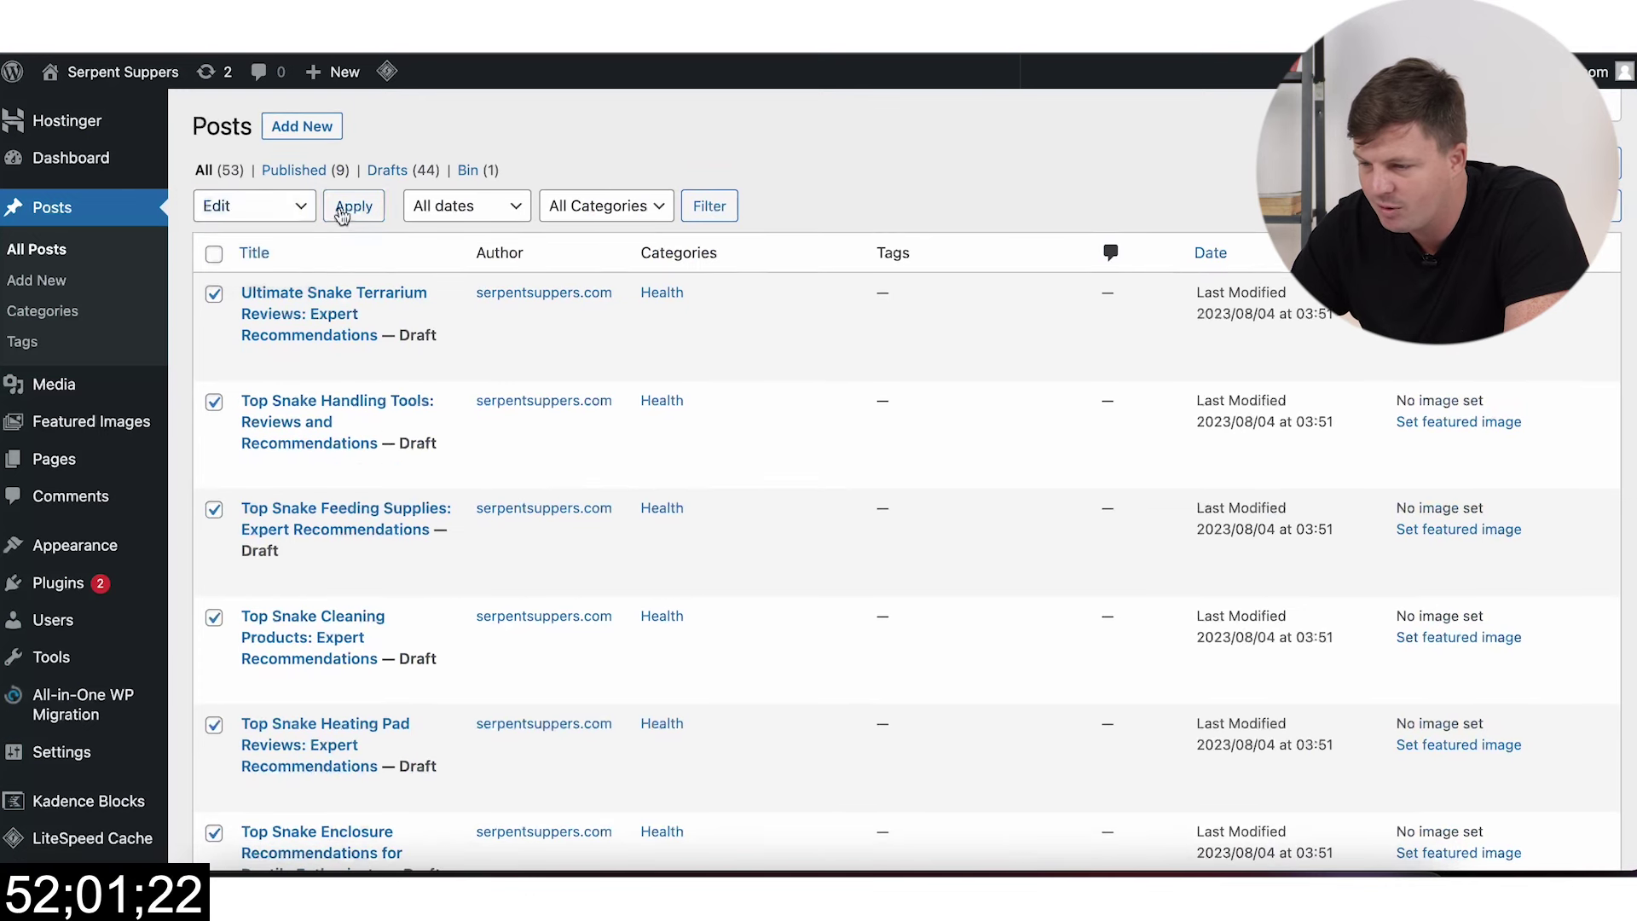
click(342, 212)
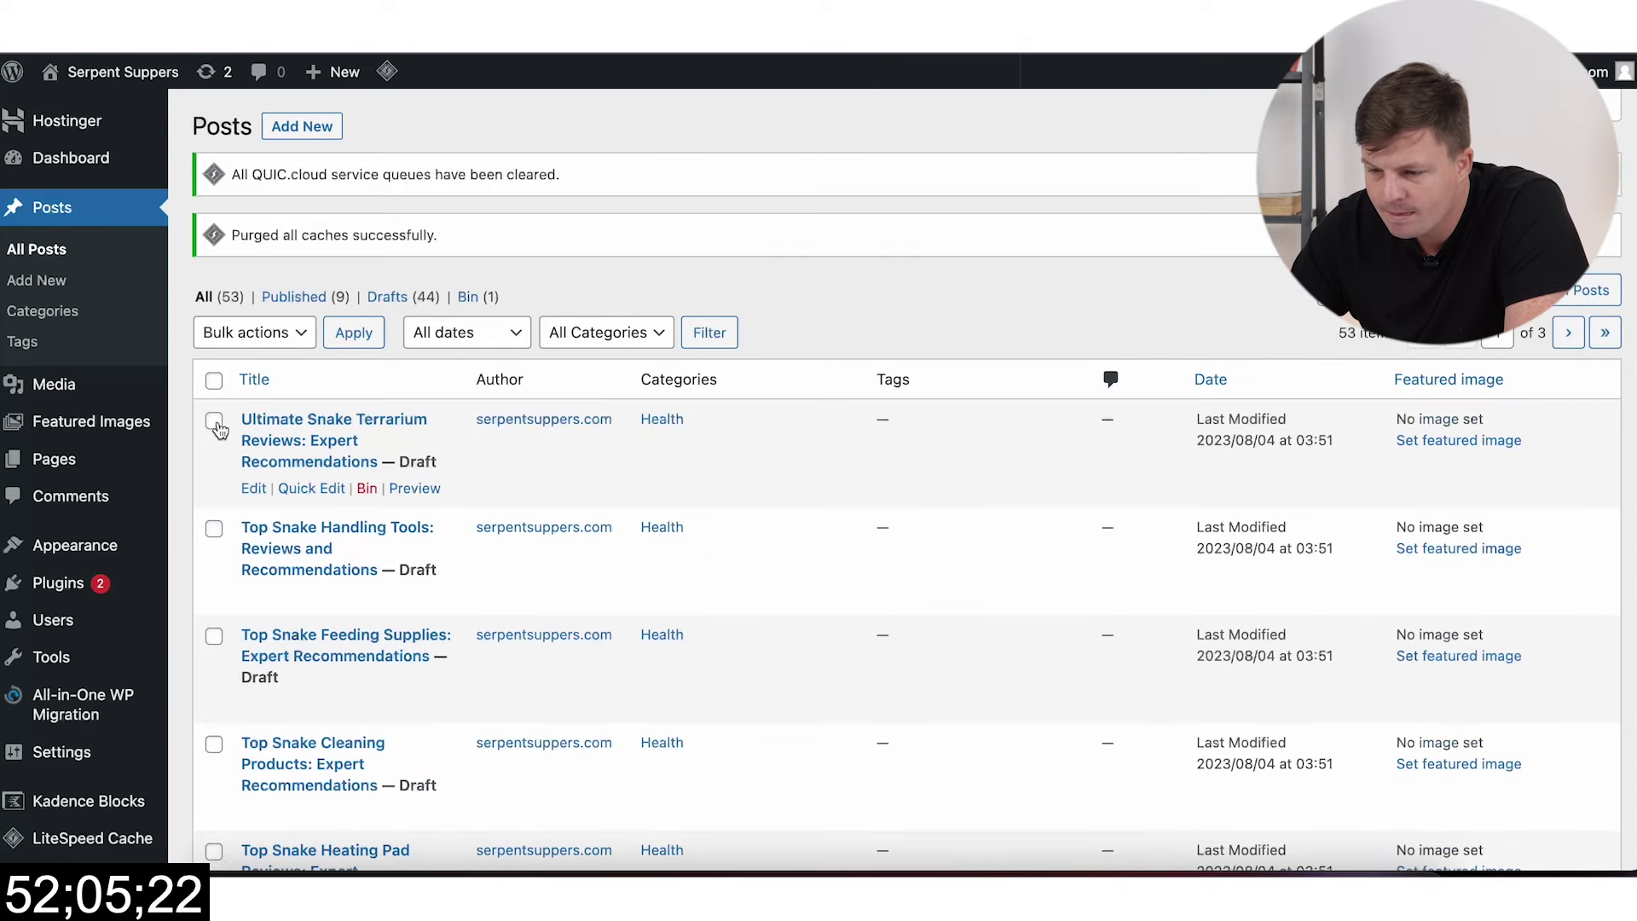
click(214, 422)
Step: Add Ultimate Snake Product Reviews, then bulk-edit the selection into Products with tag 'Snake Products'
scroll(219, 427, down, 10)
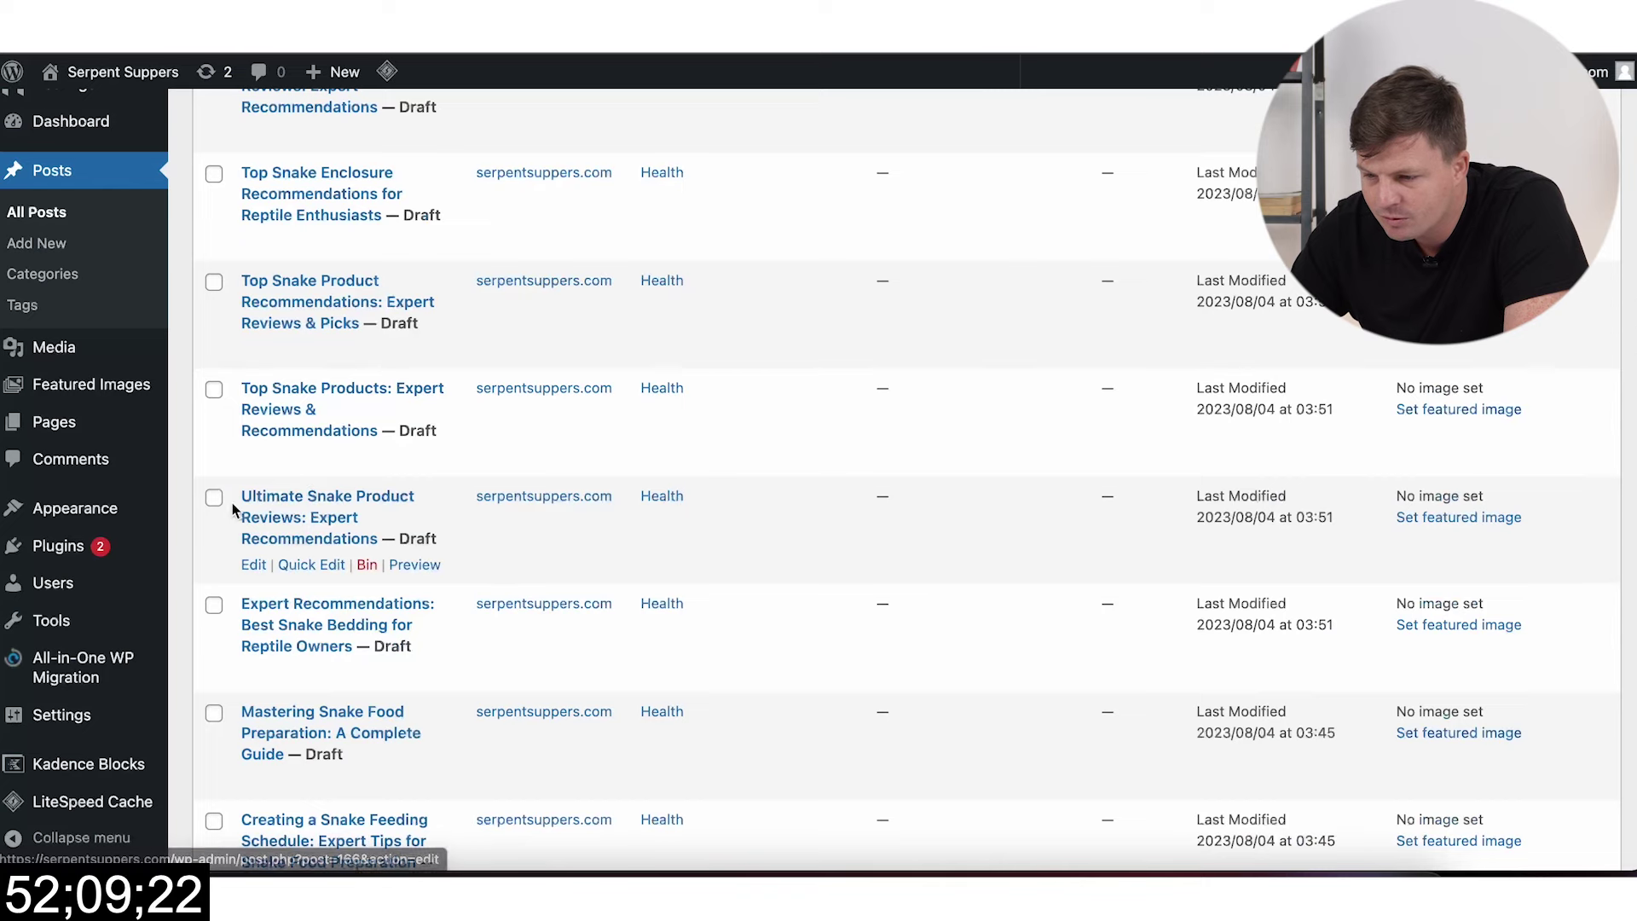
click(216, 503)
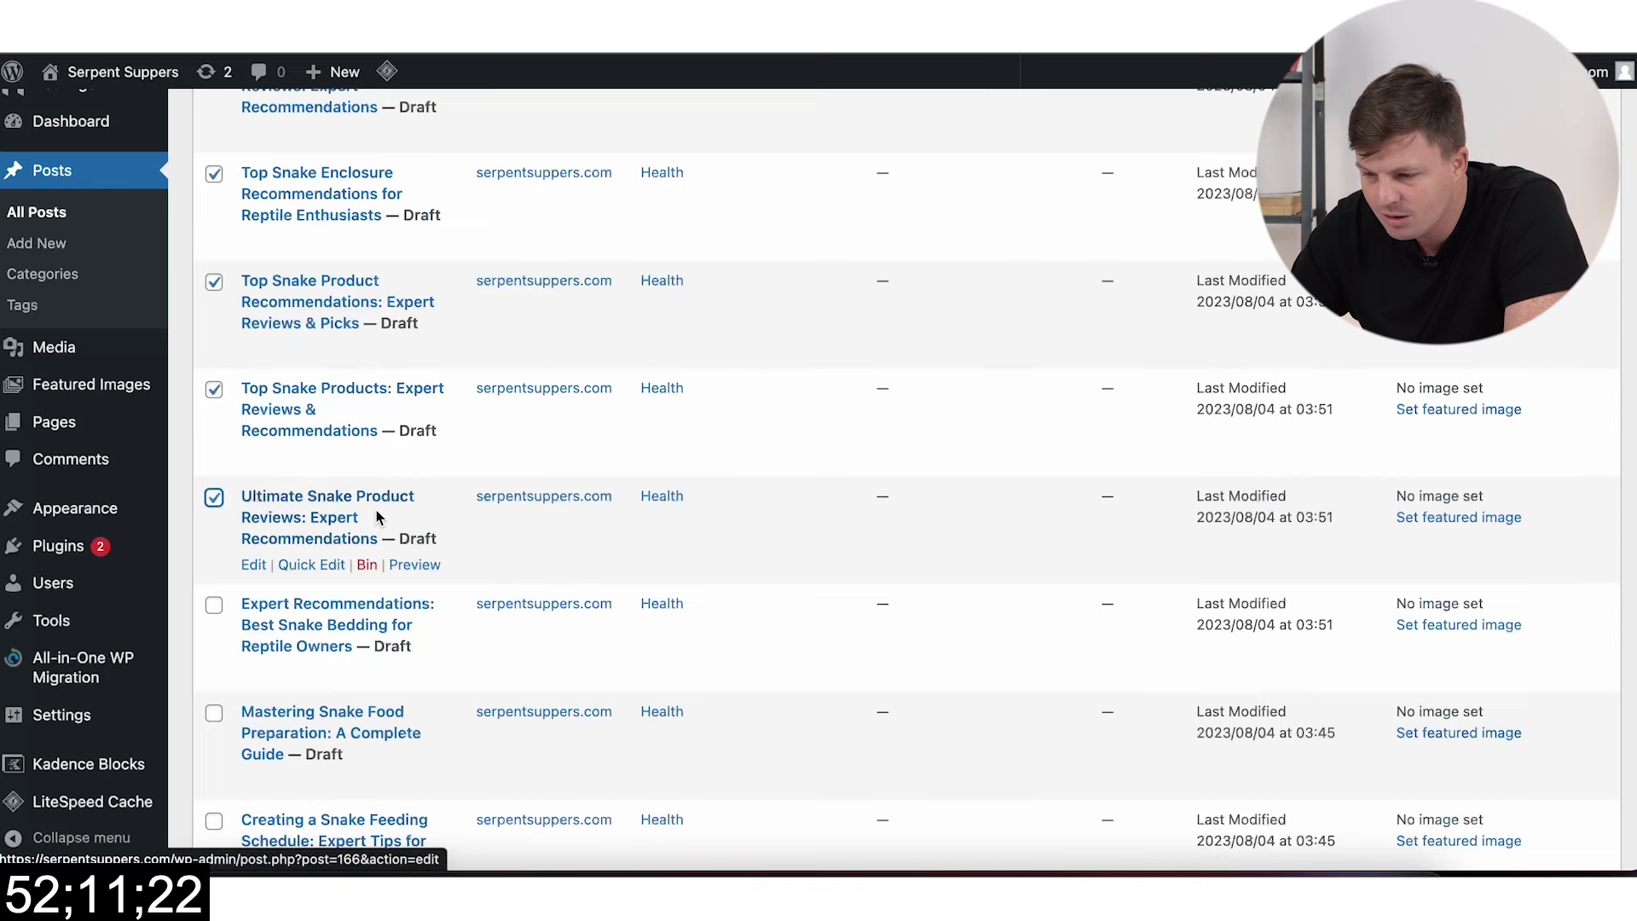
click(312, 566)
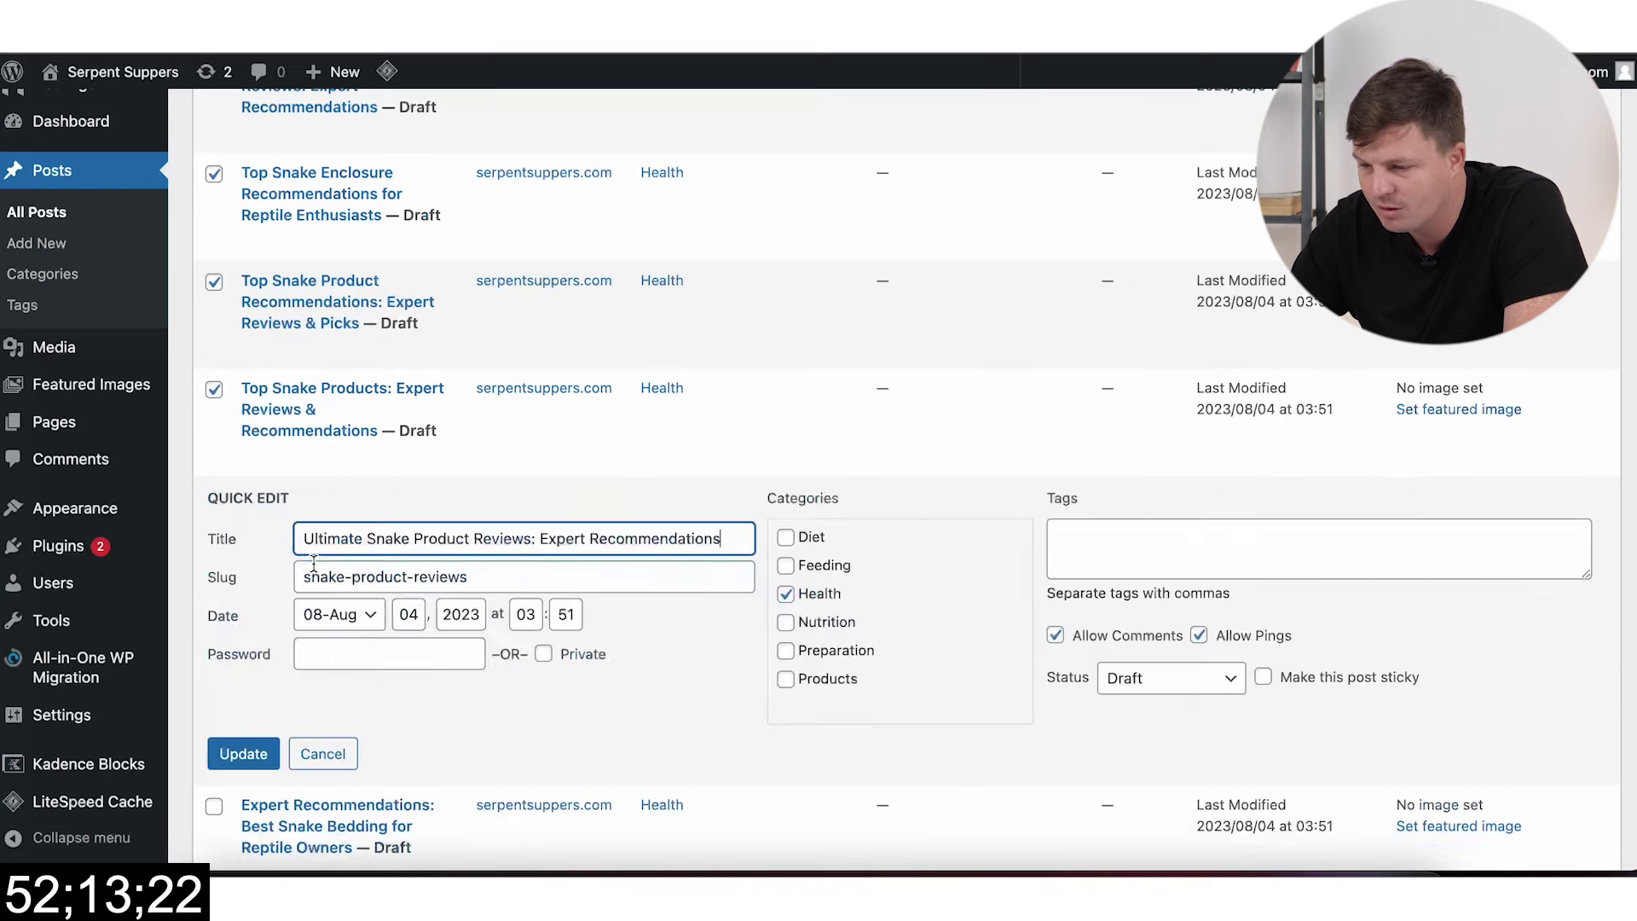
click(243, 753)
scroll(263, 355, up, 10)
click(271, 337)
click(271, 358)
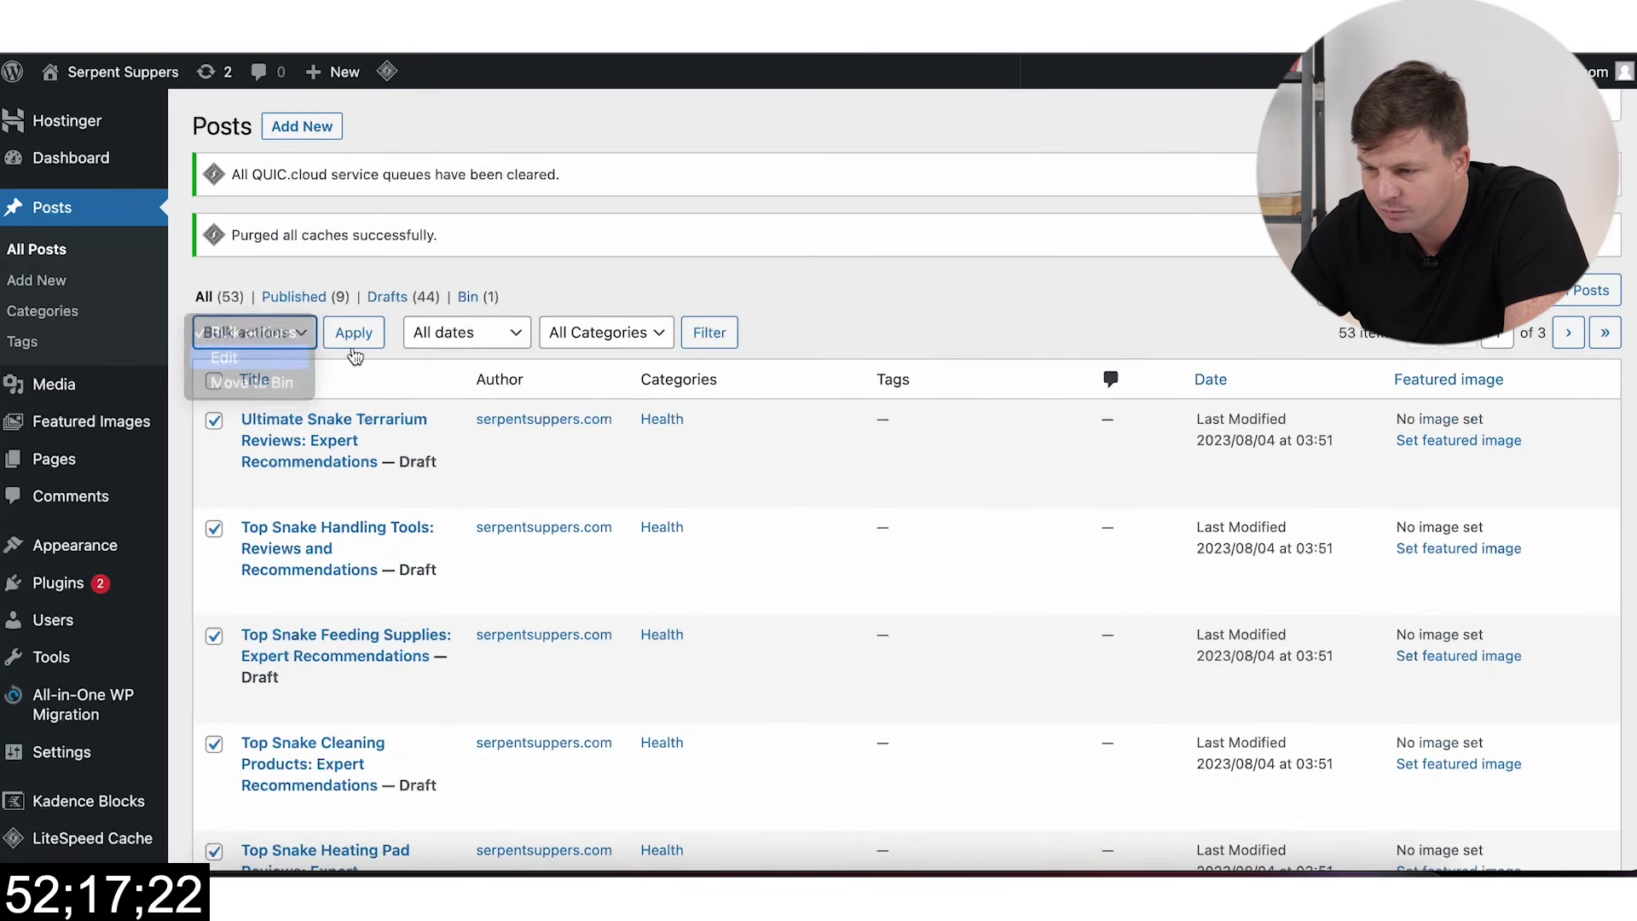
click(371, 350)
click(645, 602)
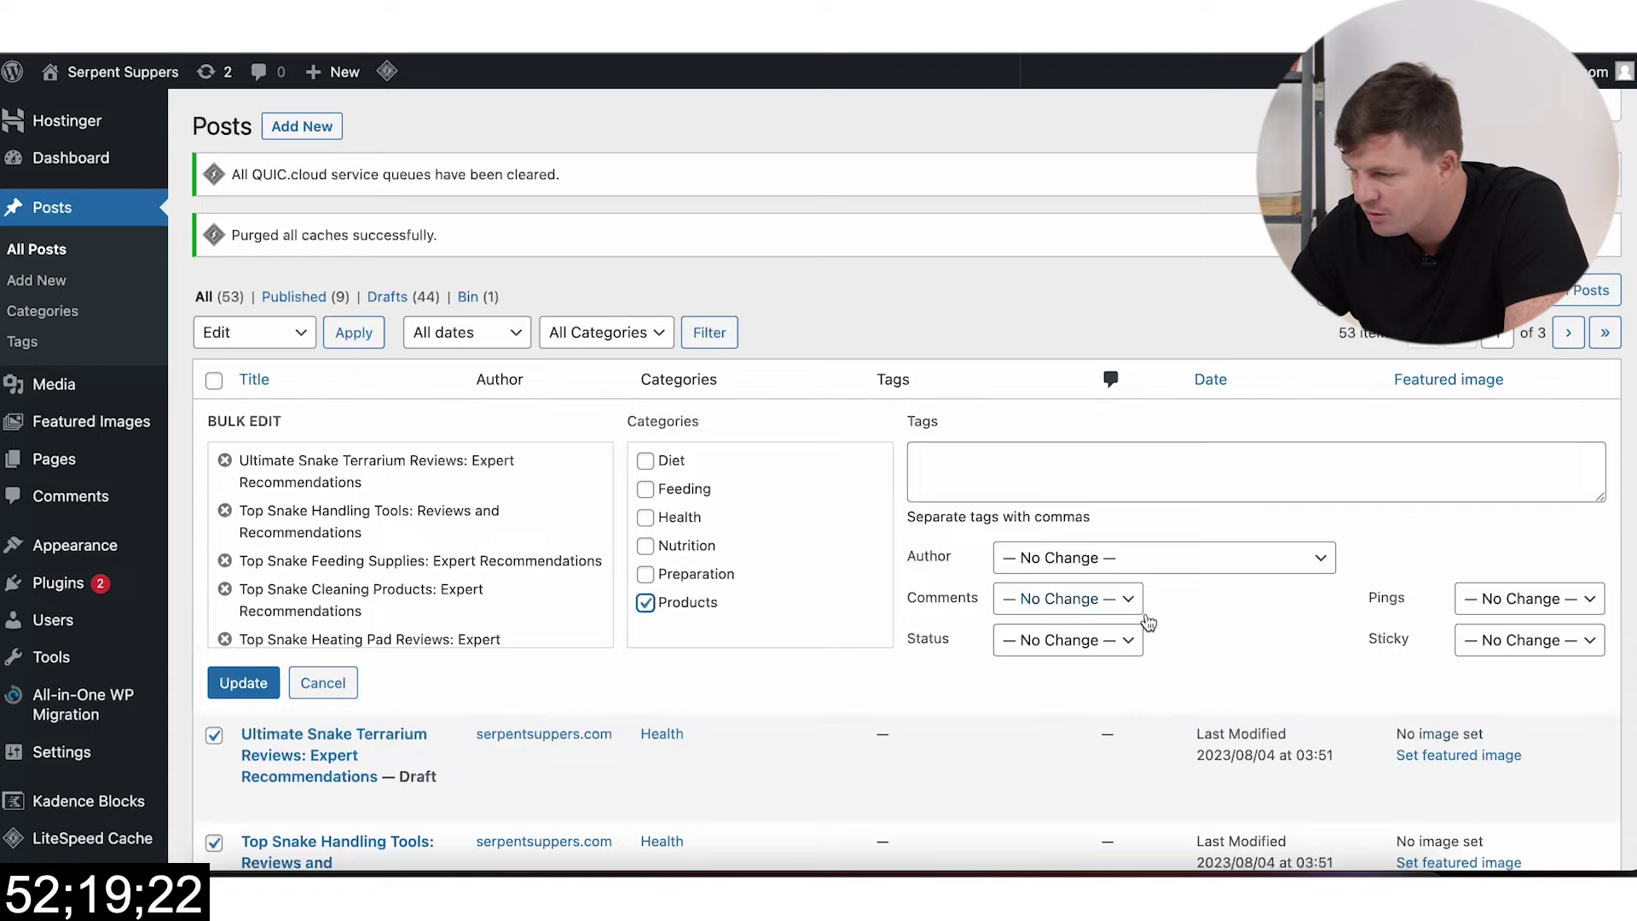
click(1140, 469)
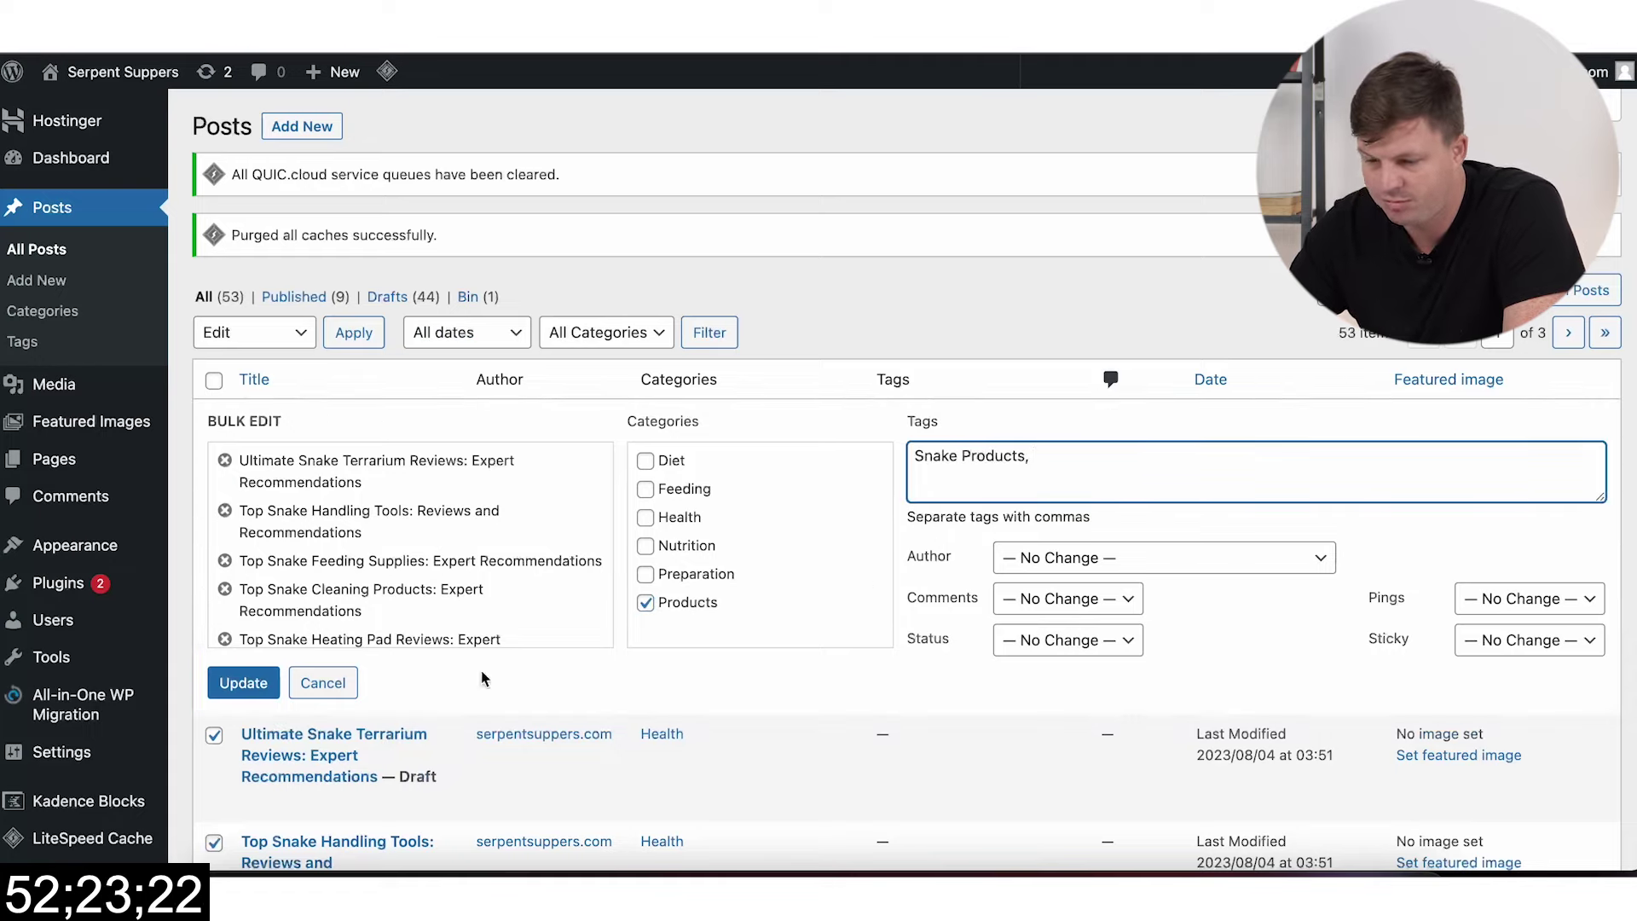
click(243, 682)
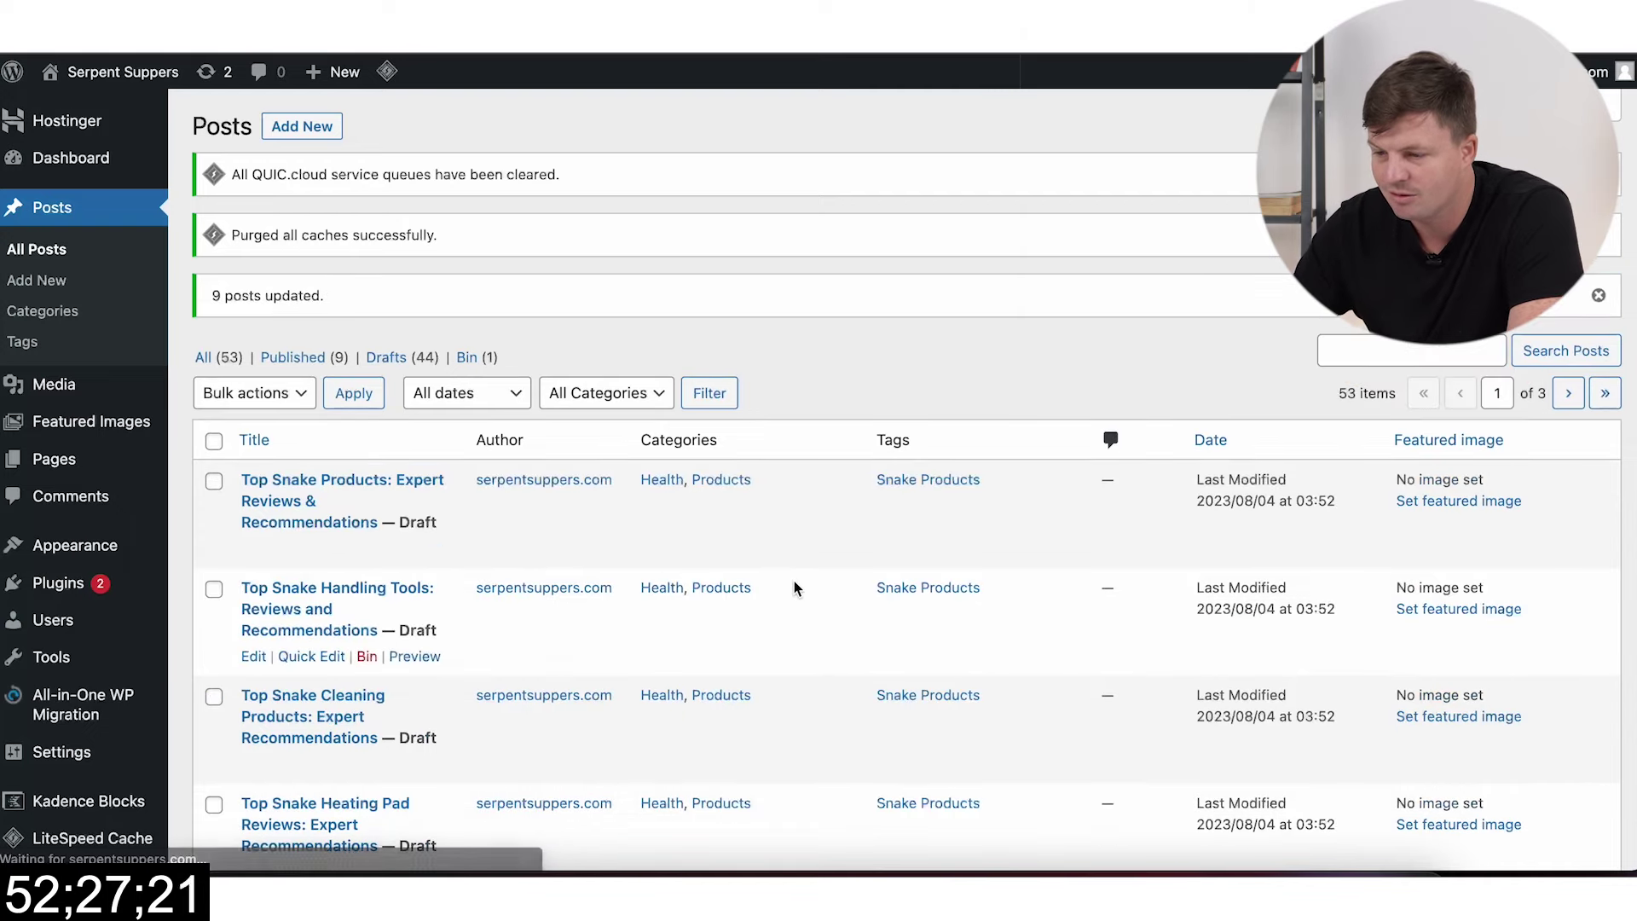
Step: Bulk-edit the eleven food preparation drafts to add the Preparation category
scroll(795, 581, down, 10)
scroll(794, 581, down, 3)
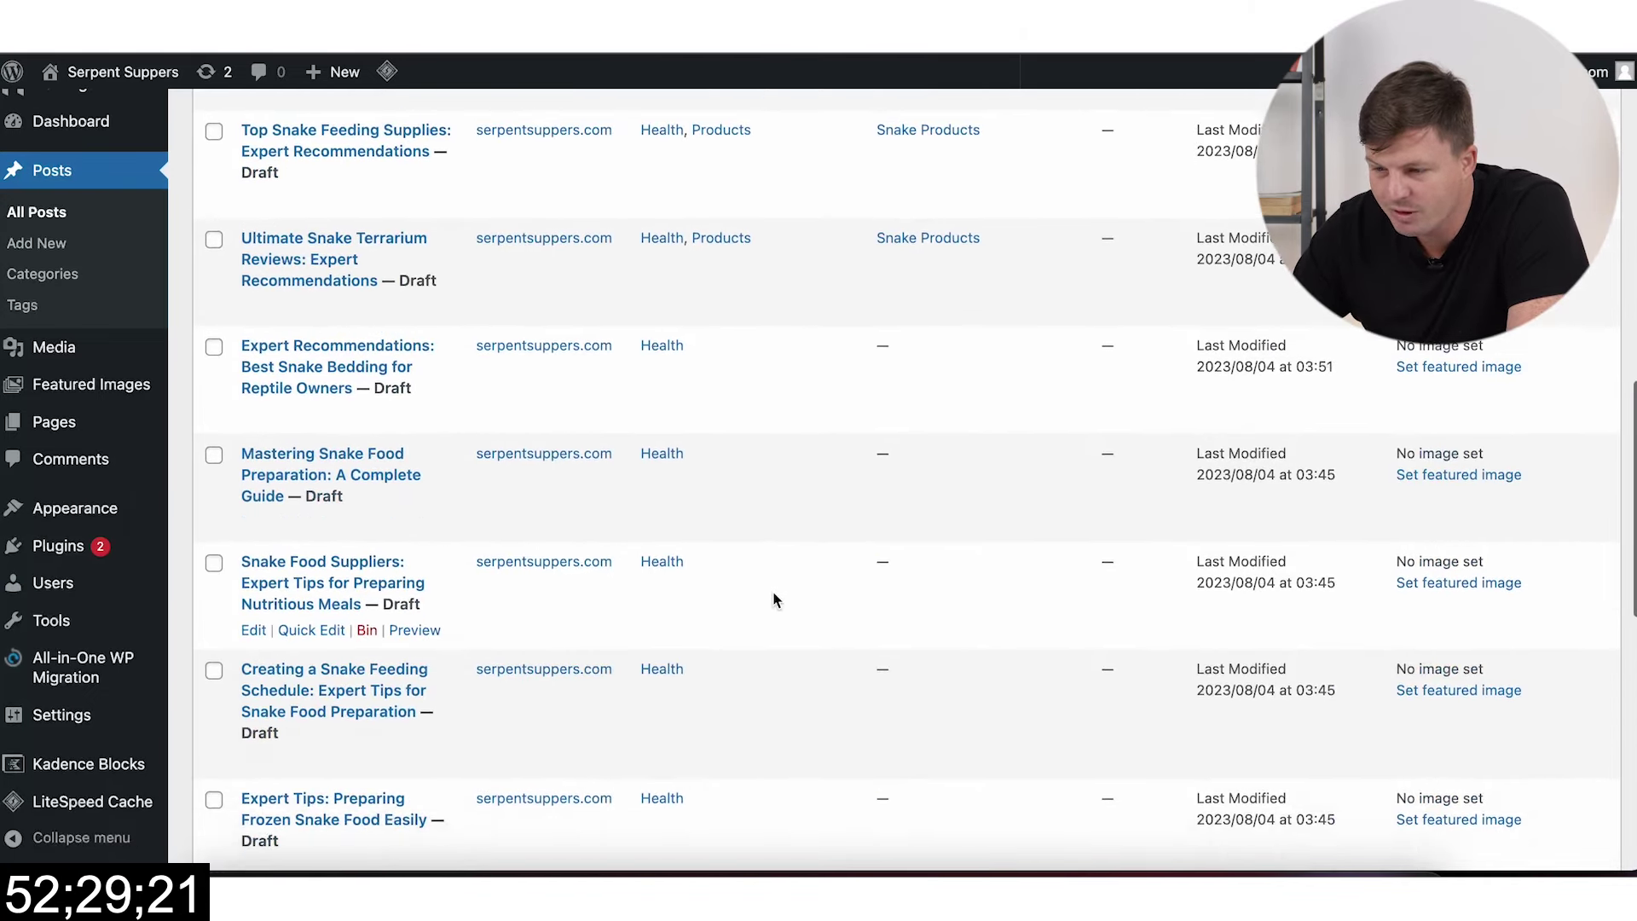
scroll(752, 594, down, 1)
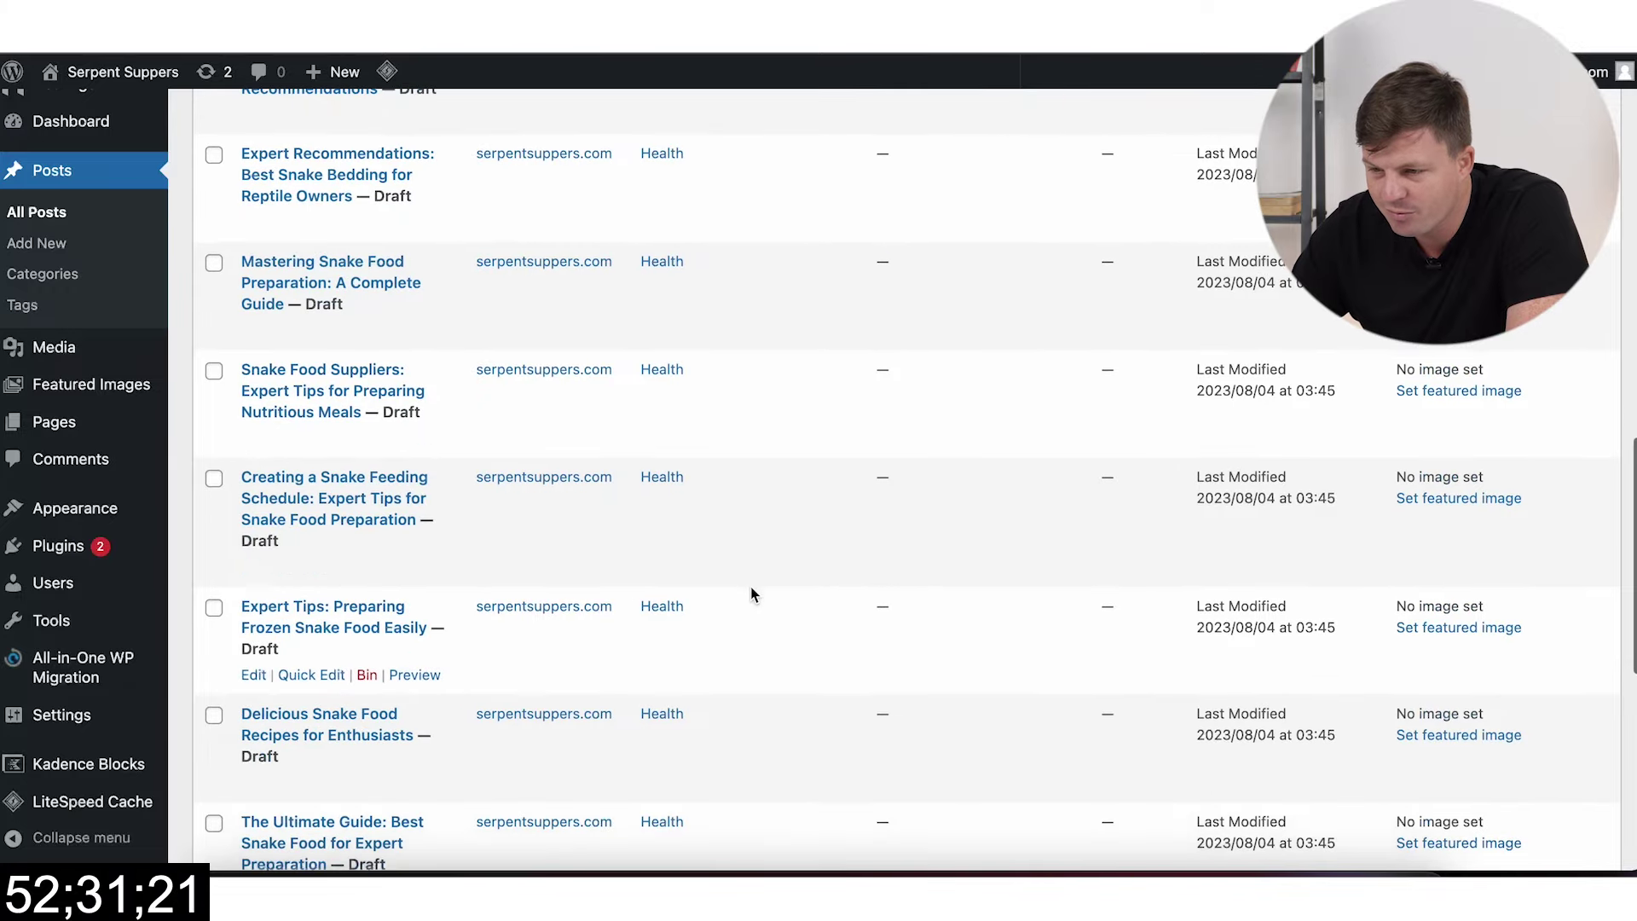
scroll(752, 594, up, 2)
scroll(426, 614, down, 7)
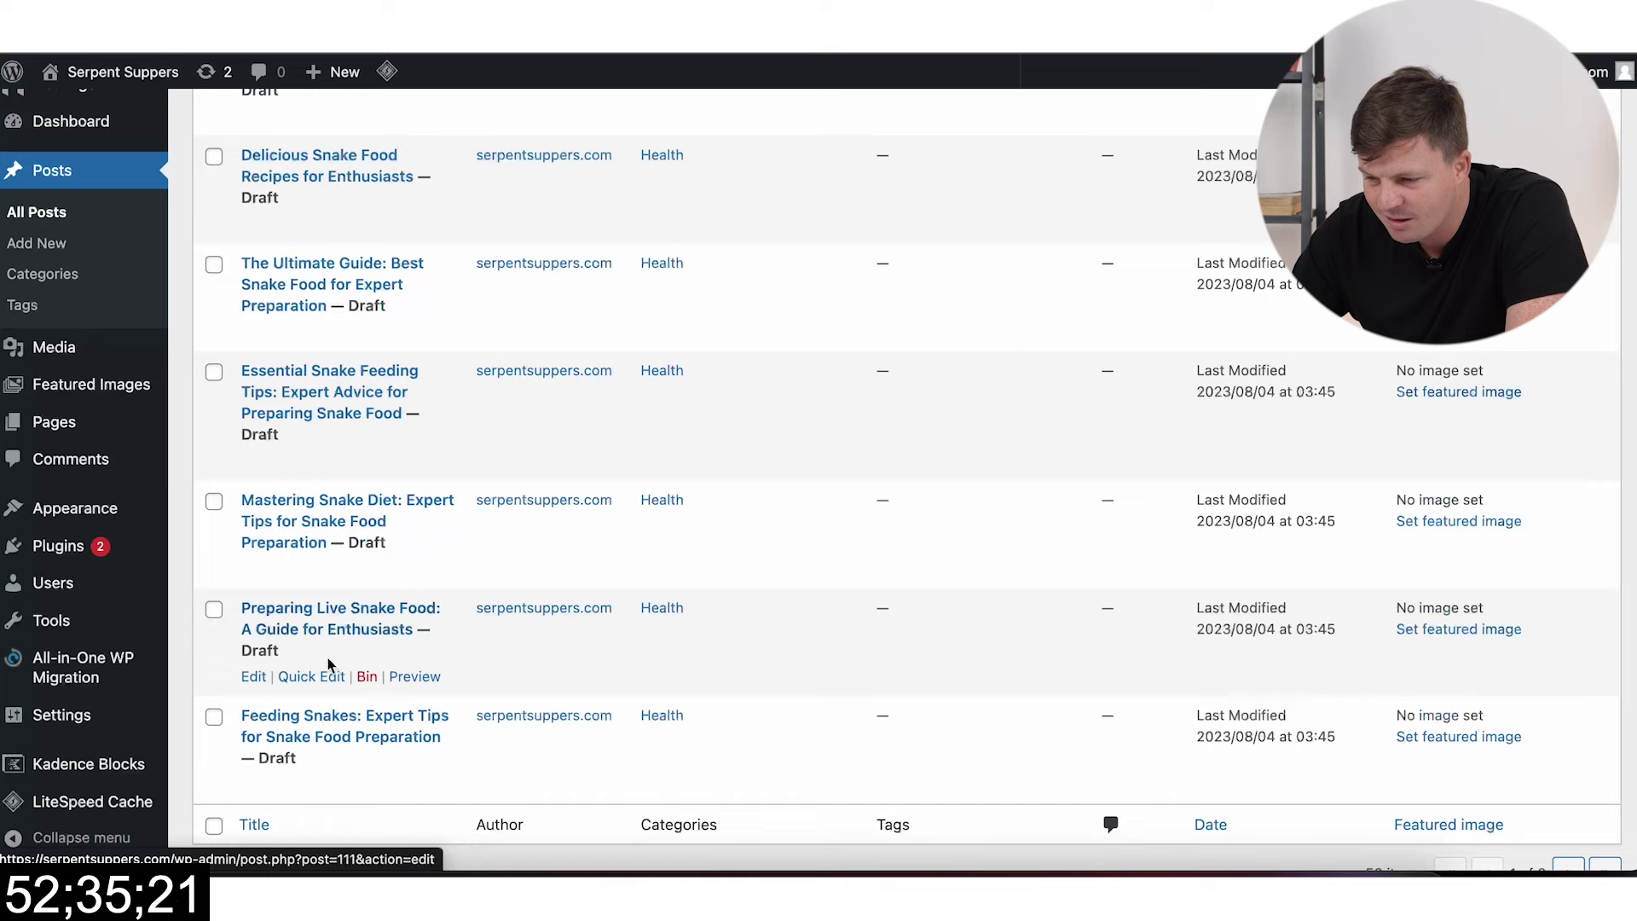
scroll(443, 626, up, 1)
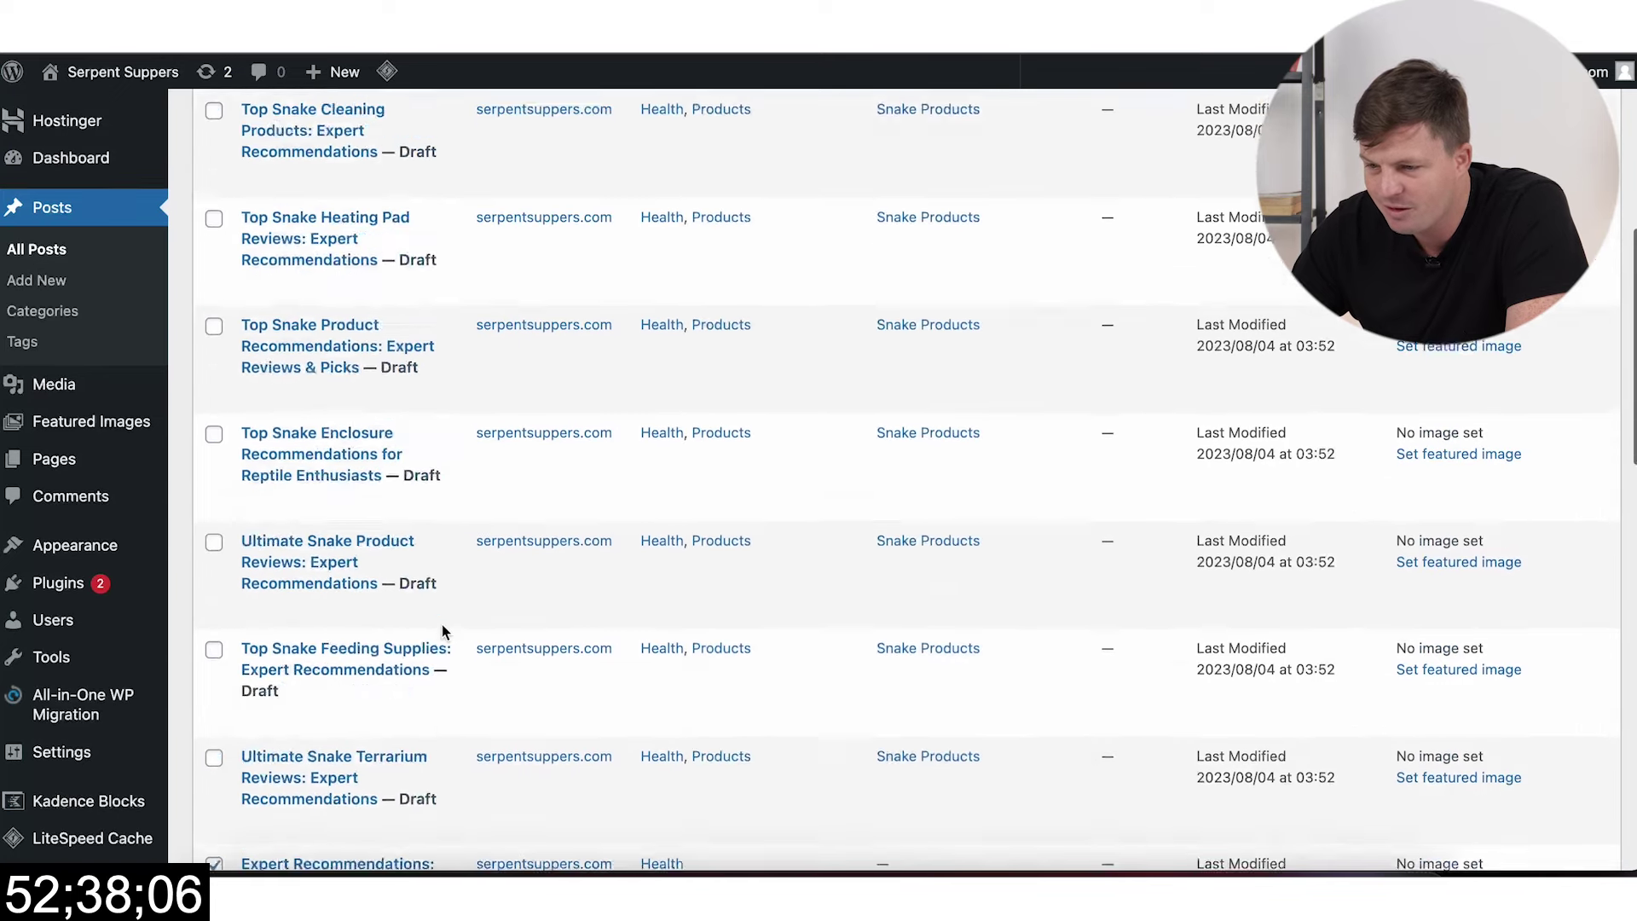
scroll(443, 626, up, 7)
click(249, 409)
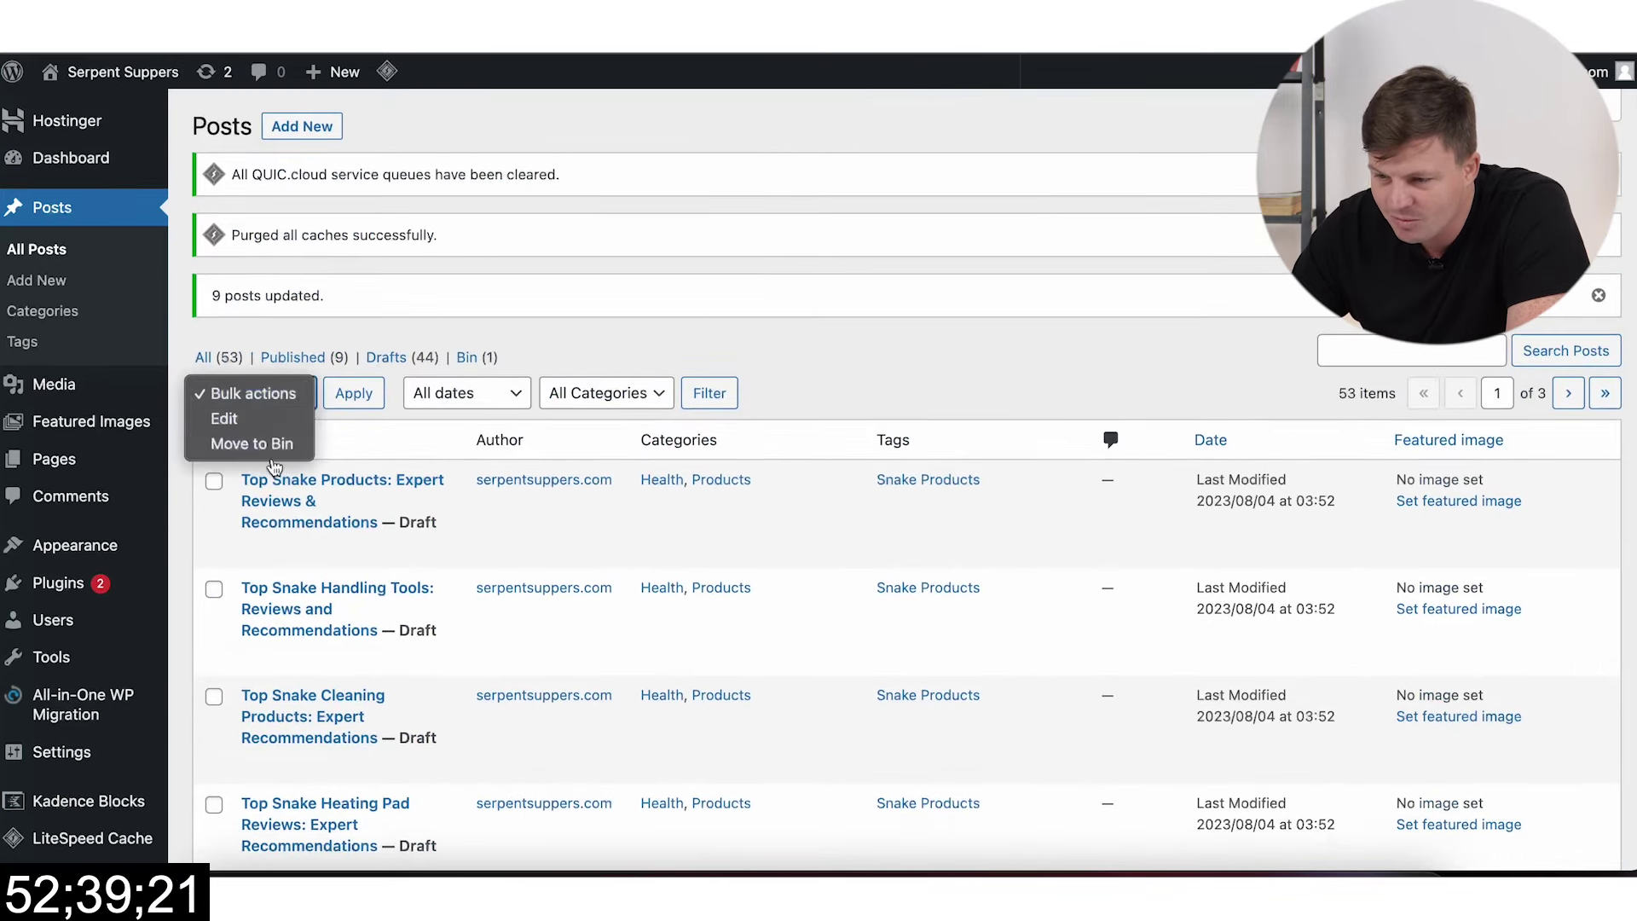
click(268, 416)
click(353, 394)
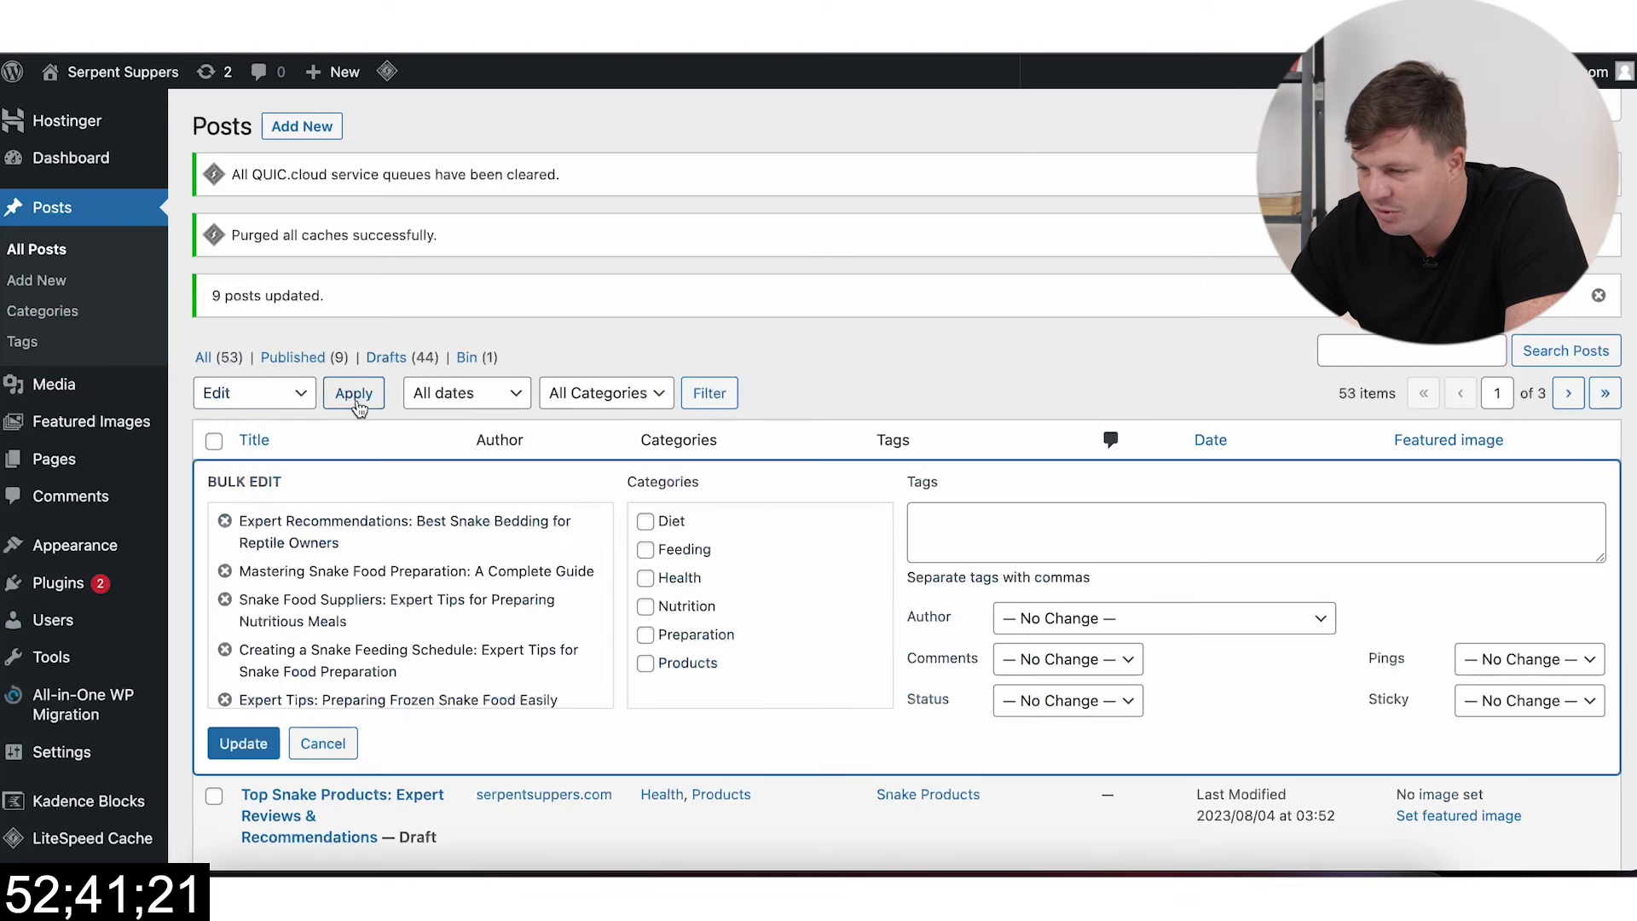
click(648, 633)
click(243, 743)
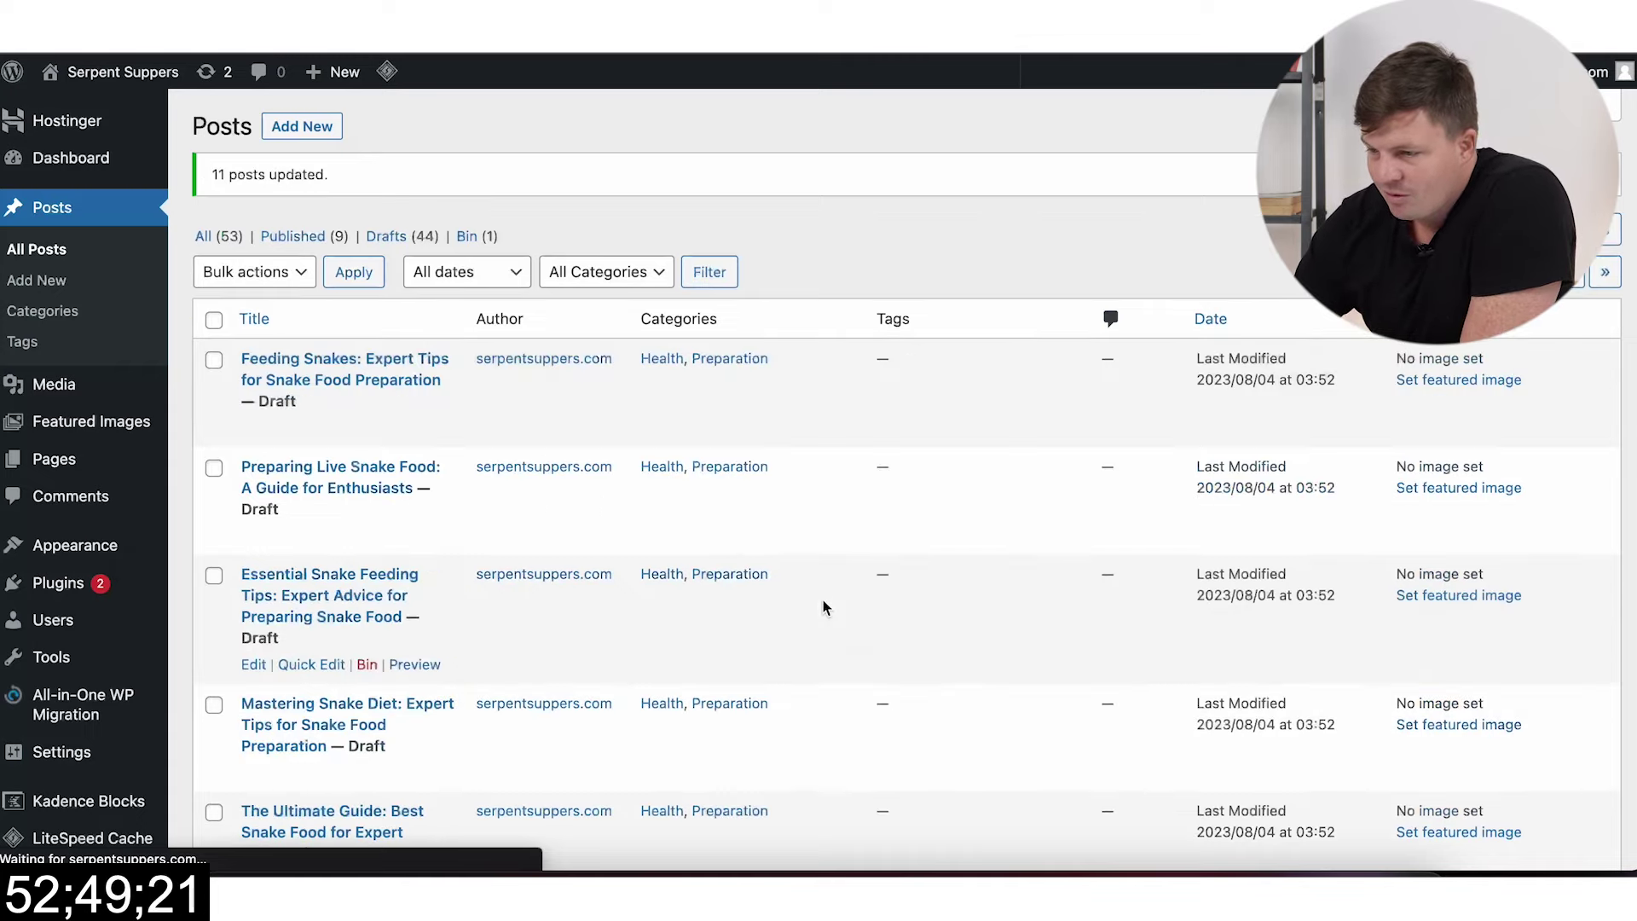
Step: Open the Quick Featured Images overview and start its bulk edit of featured images
scroll(796, 633, down, 15)
scroll(796, 641, up, 15)
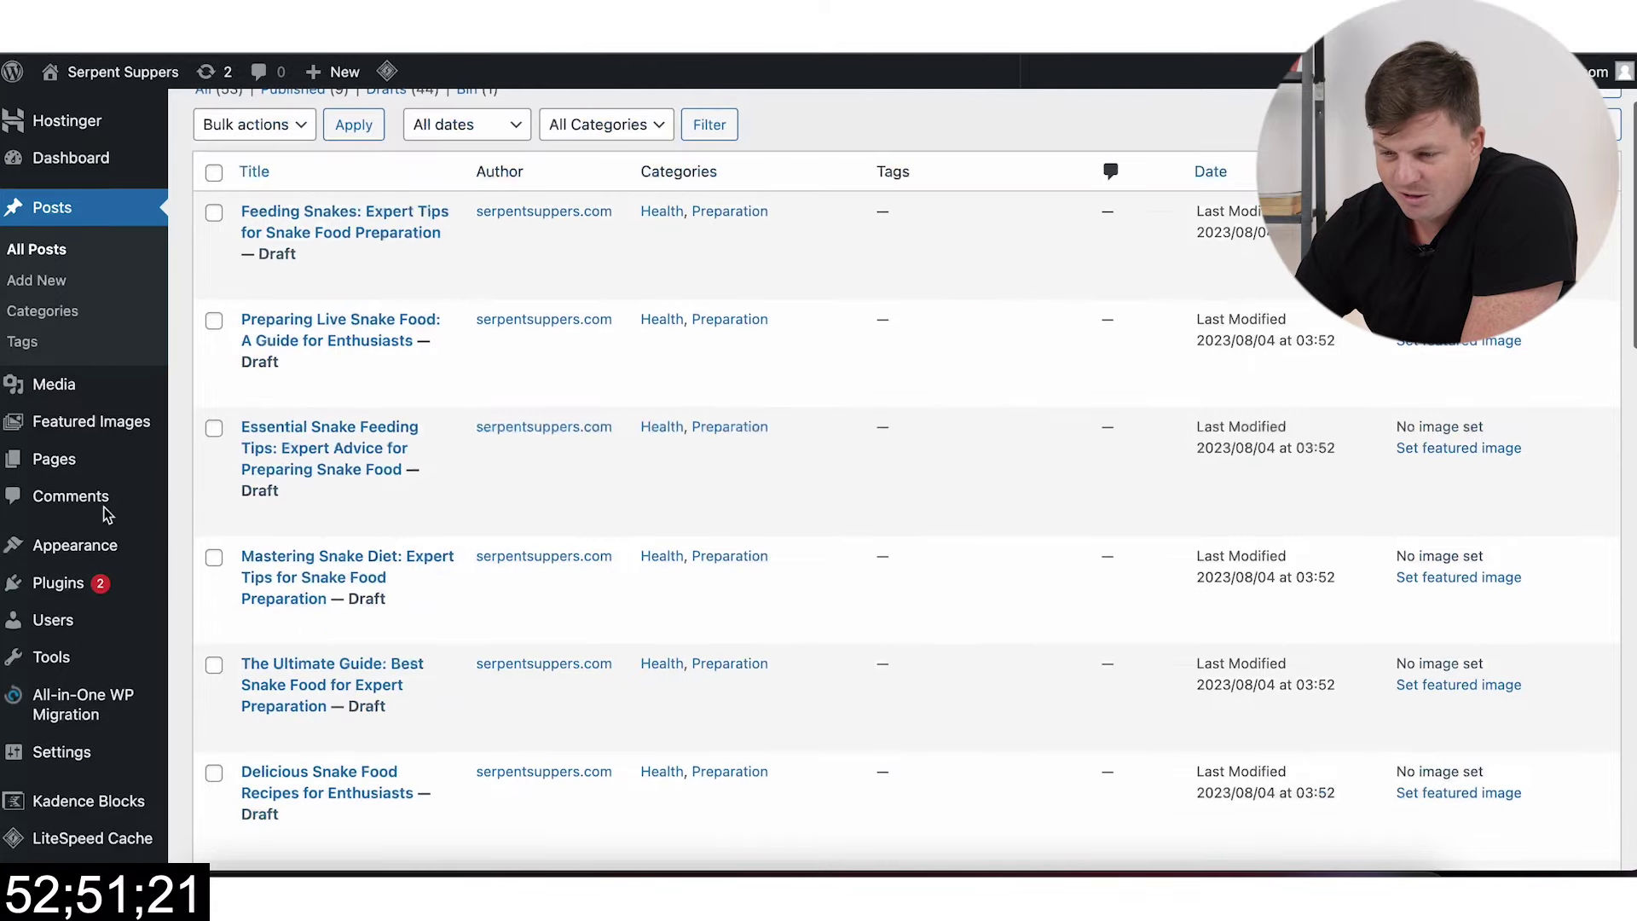
click(86, 426)
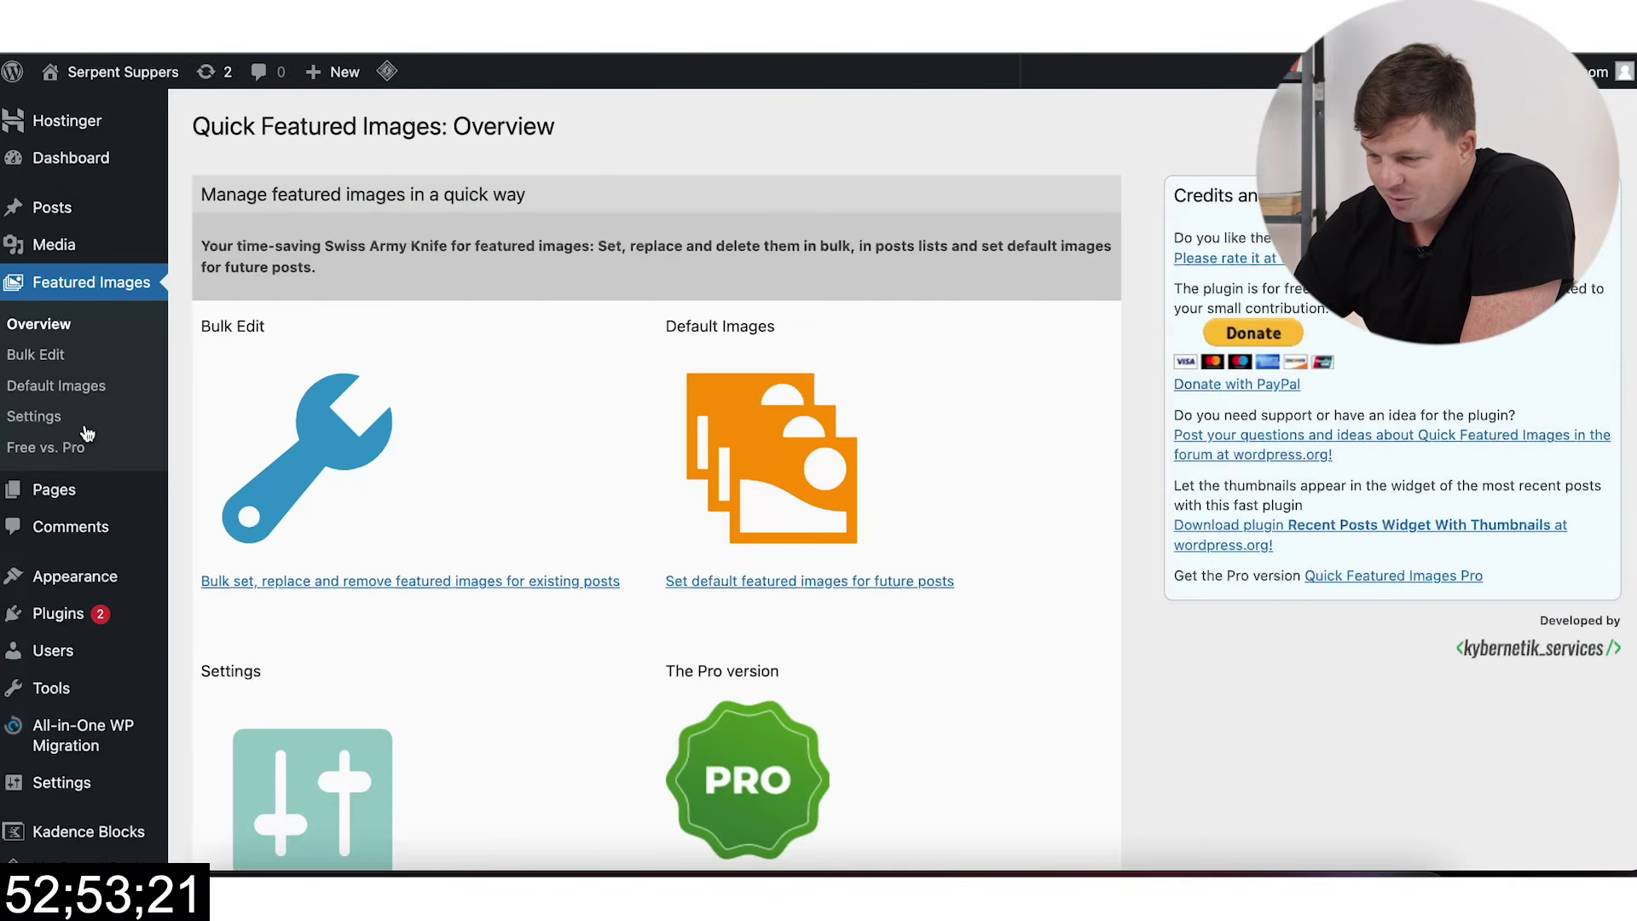
click(320, 578)
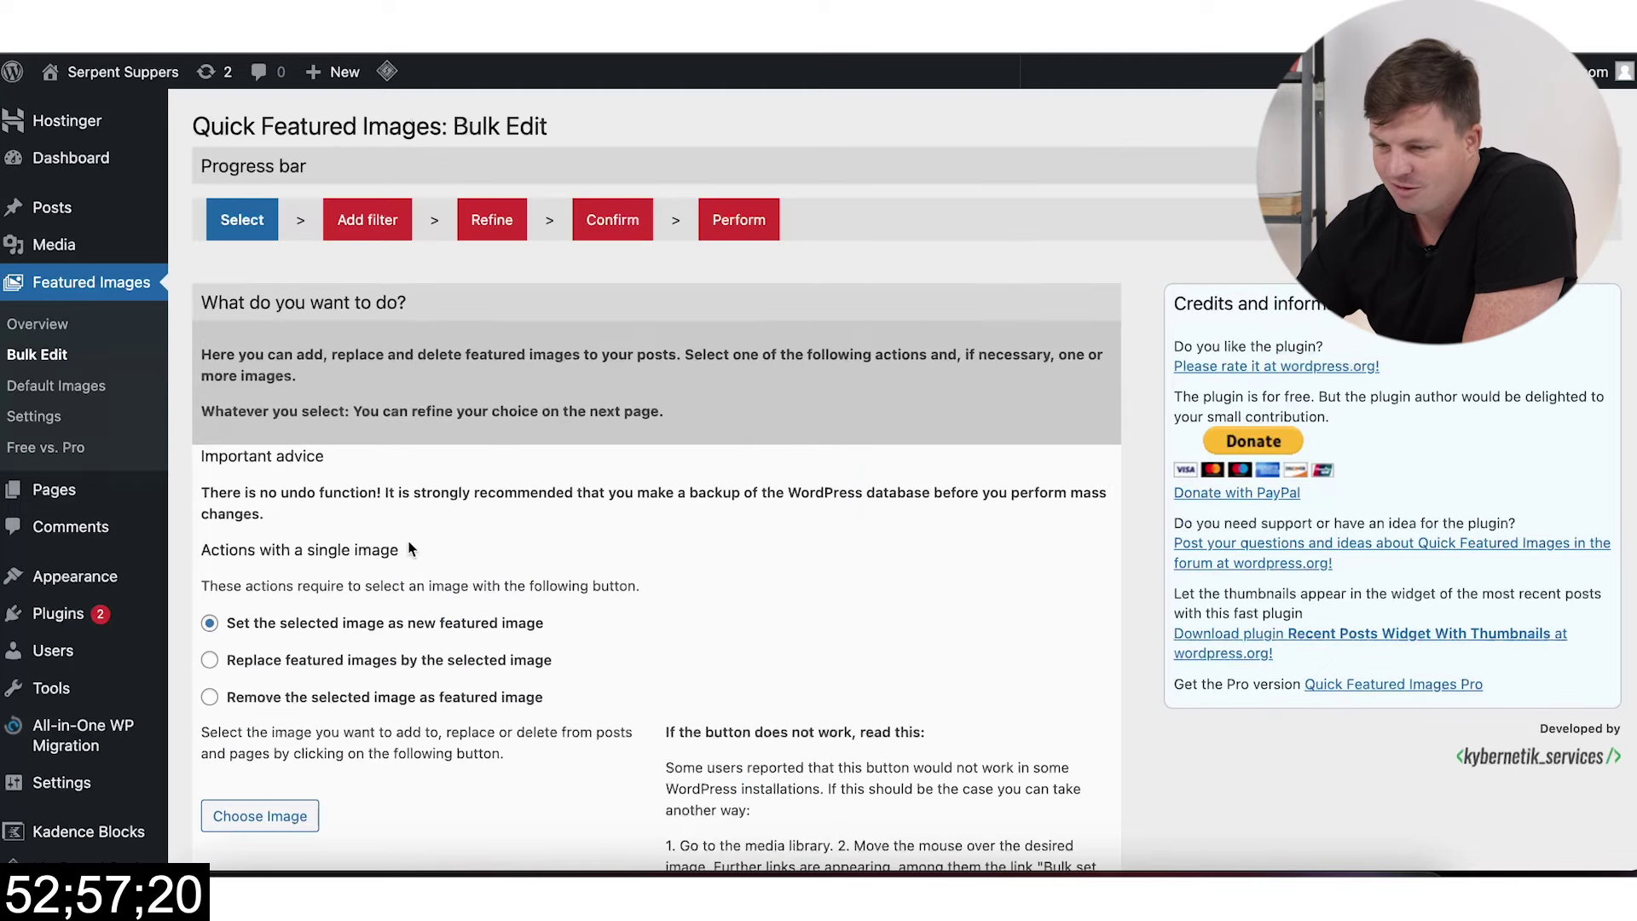
Step: Open the image picker for random featured images and begin selecting from the grey snake
scroll(675, 409, down, 2)
scroll(674, 409, down, 5)
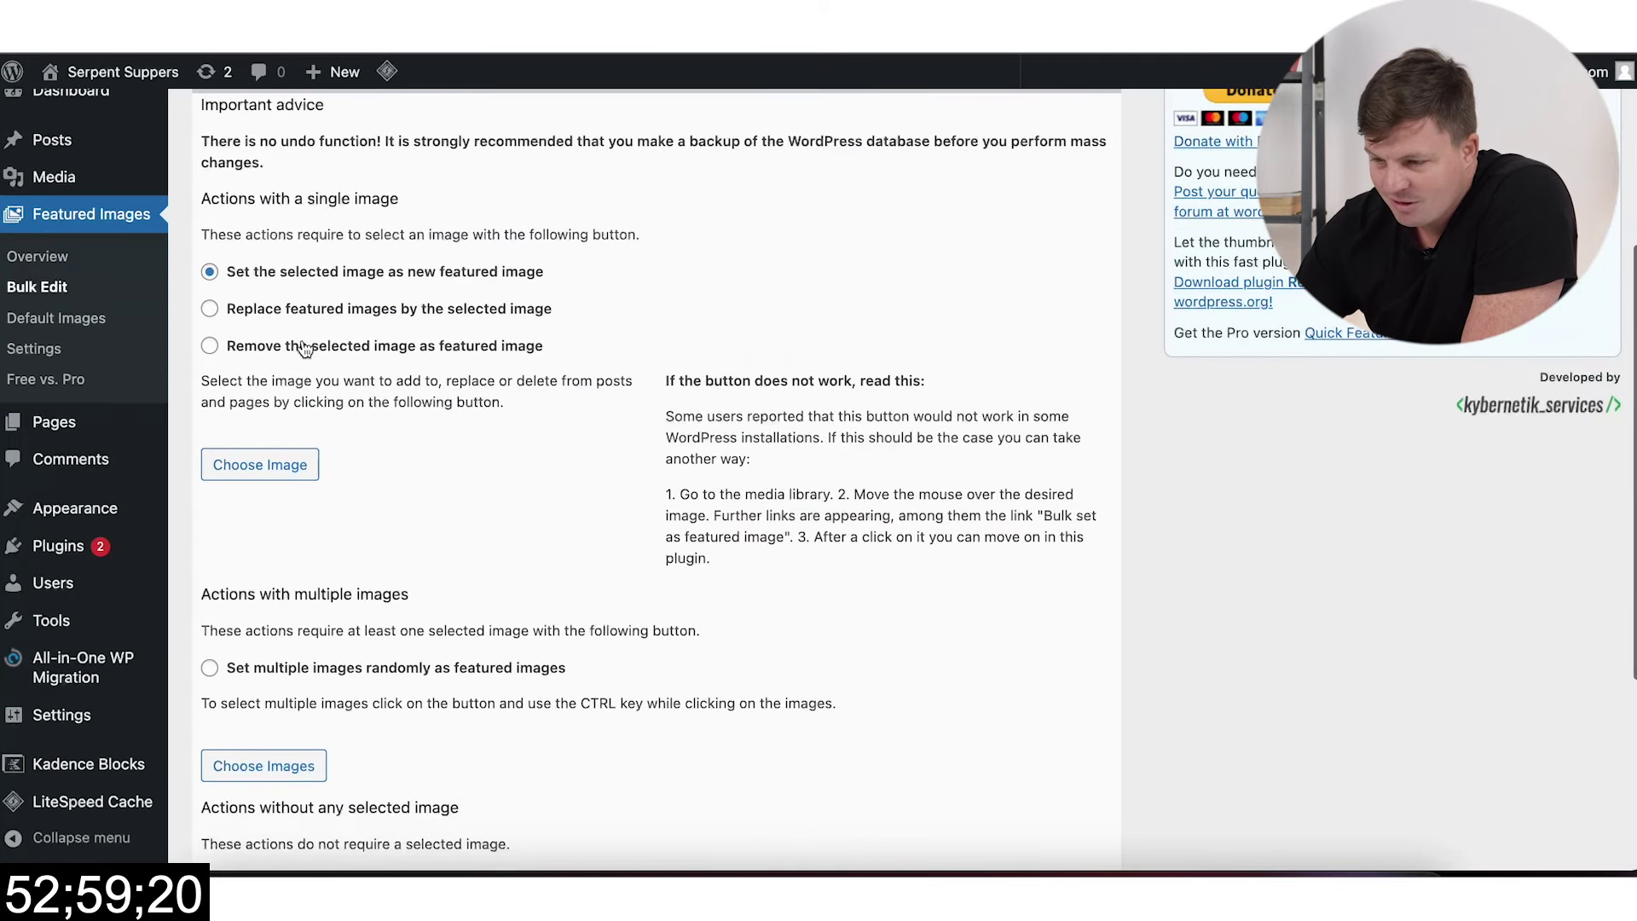
scroll(272, 365, down, 4)
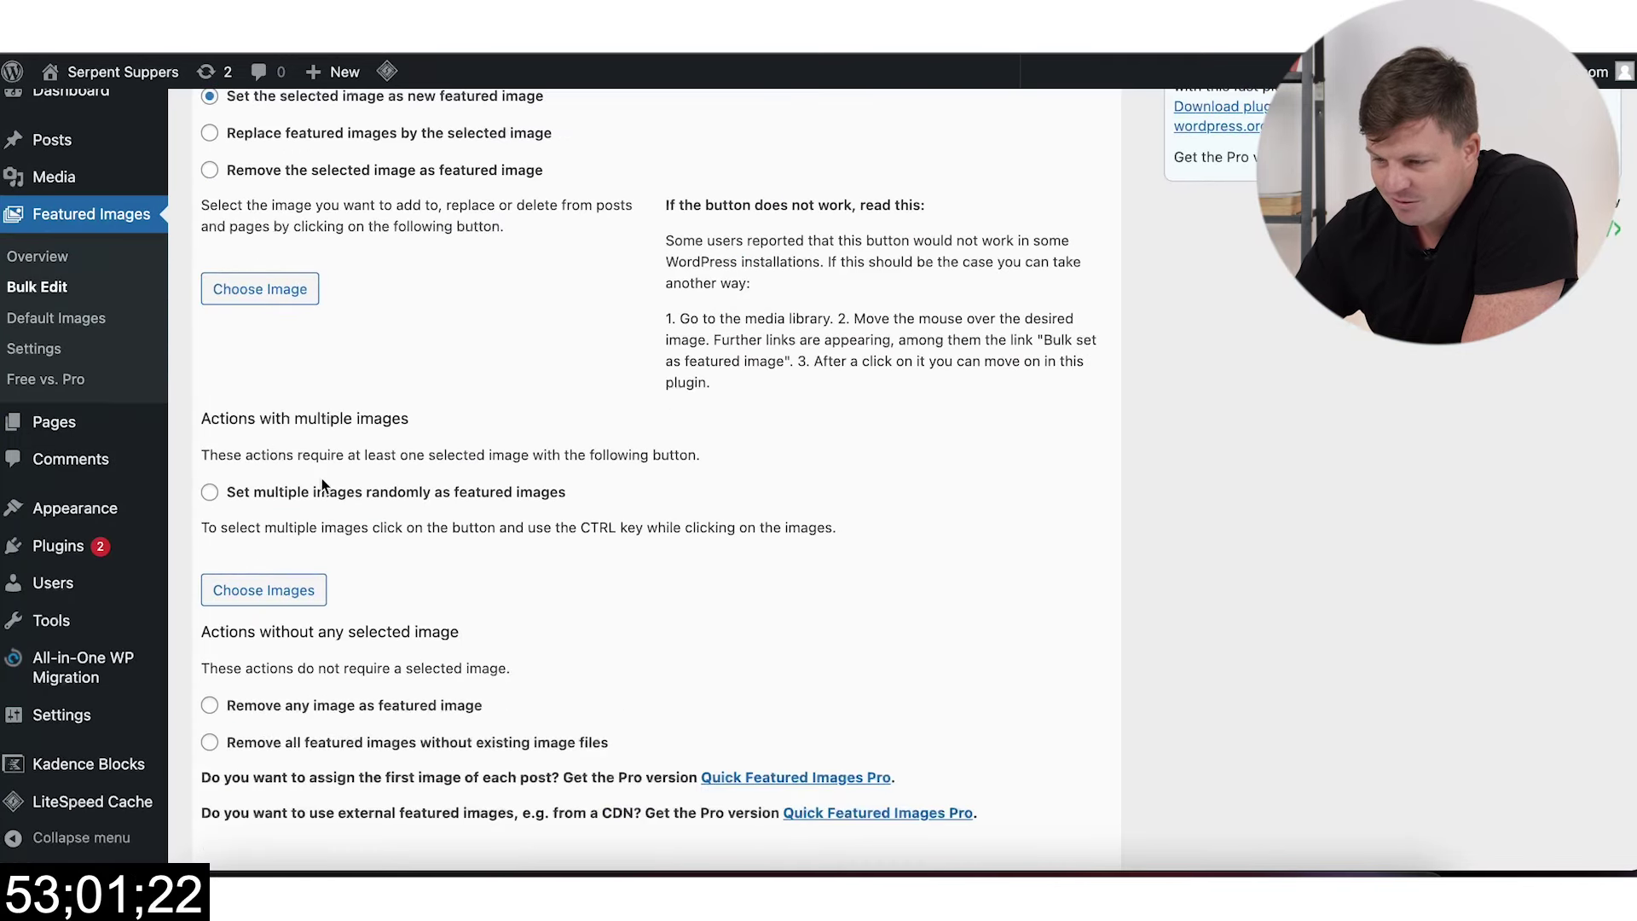
click(263, 588)
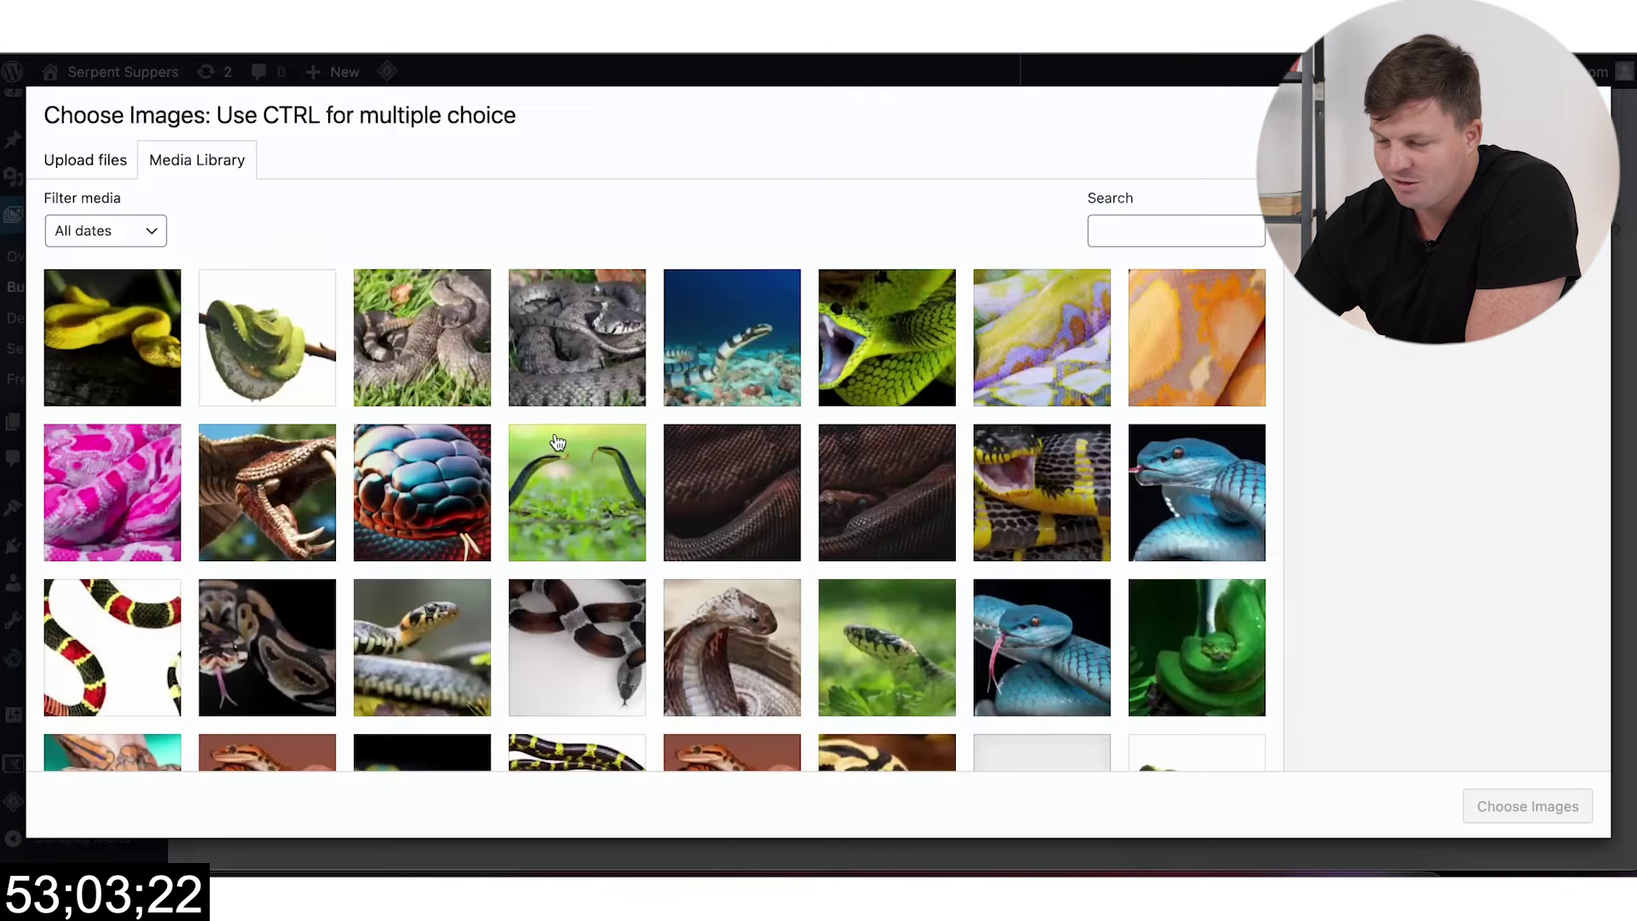
scroll(426, 422, down, 5)
scroll(367, 426, down, 3)
shift+click(375, 418)
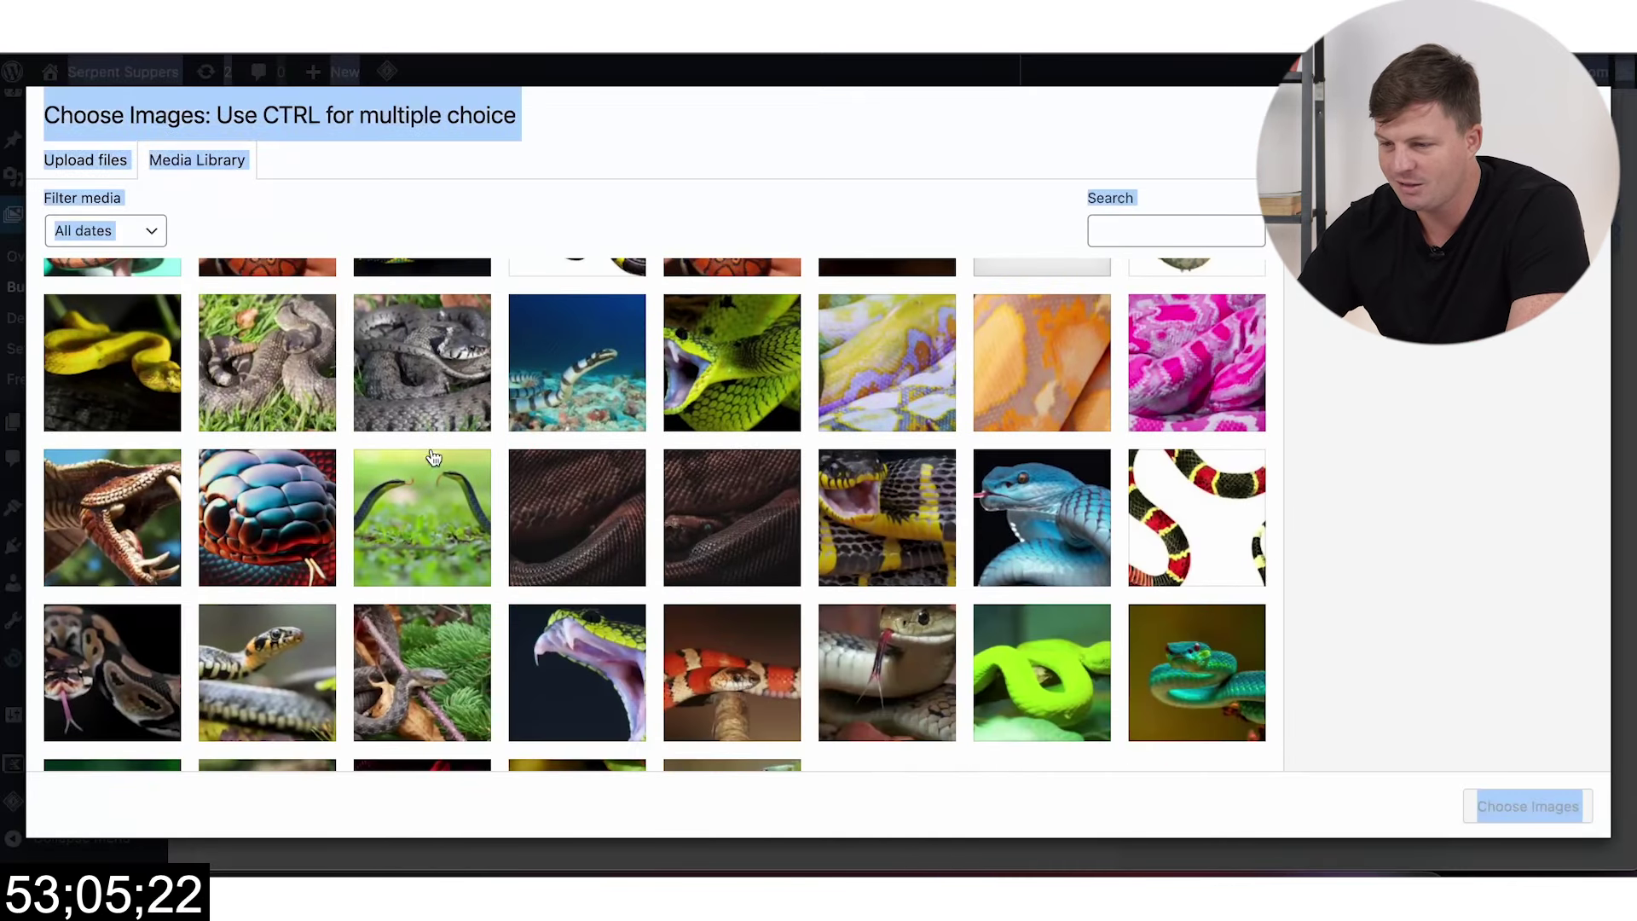
scroll(384, 431, up, 3)
scroll(397, 730, down, 2)
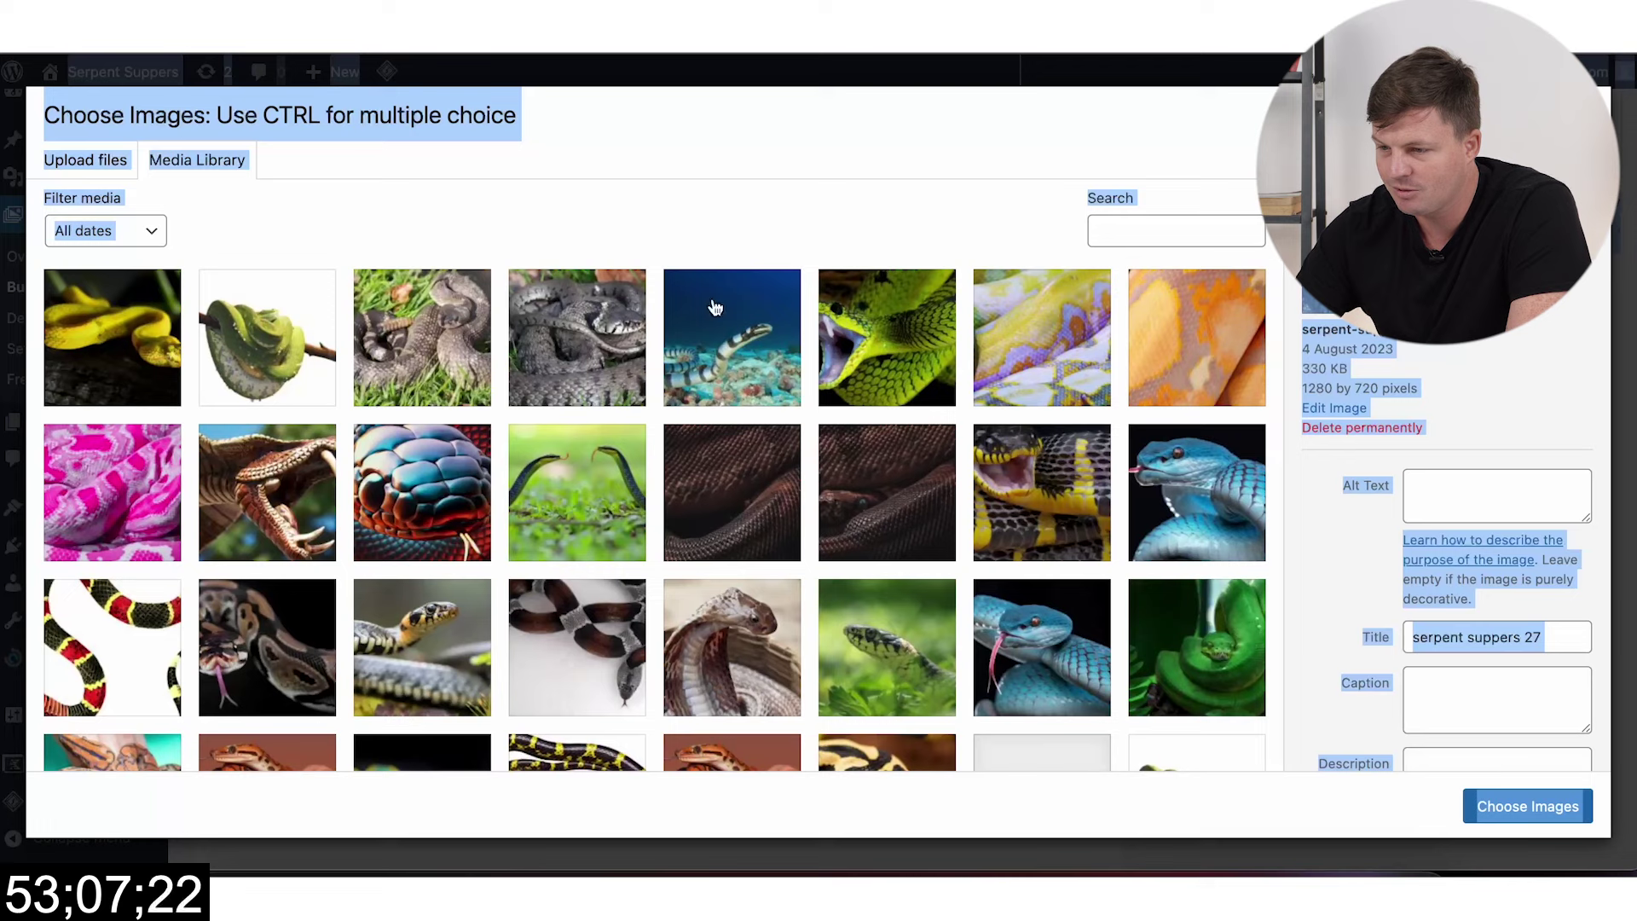
click(757, 210)
Step: Shift-select every snake image in the library and confirm them with Choose Images
click(126, 359)
scroll(596, 511, down, 10)
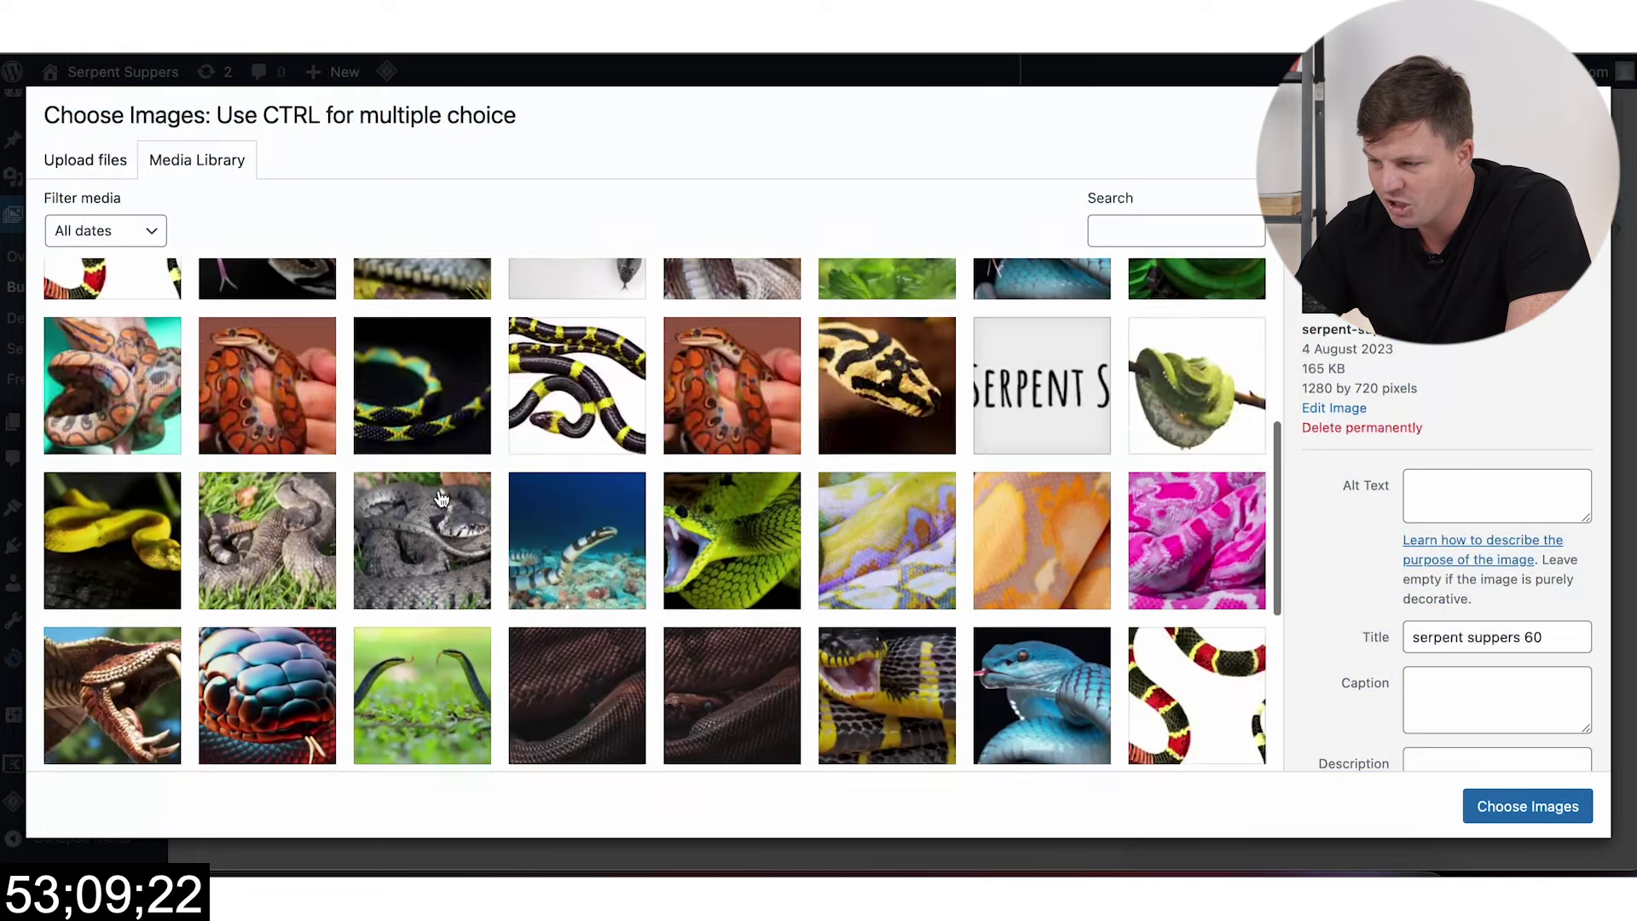
shift+click(744, 653)
scroll(938, 494, up, 5)
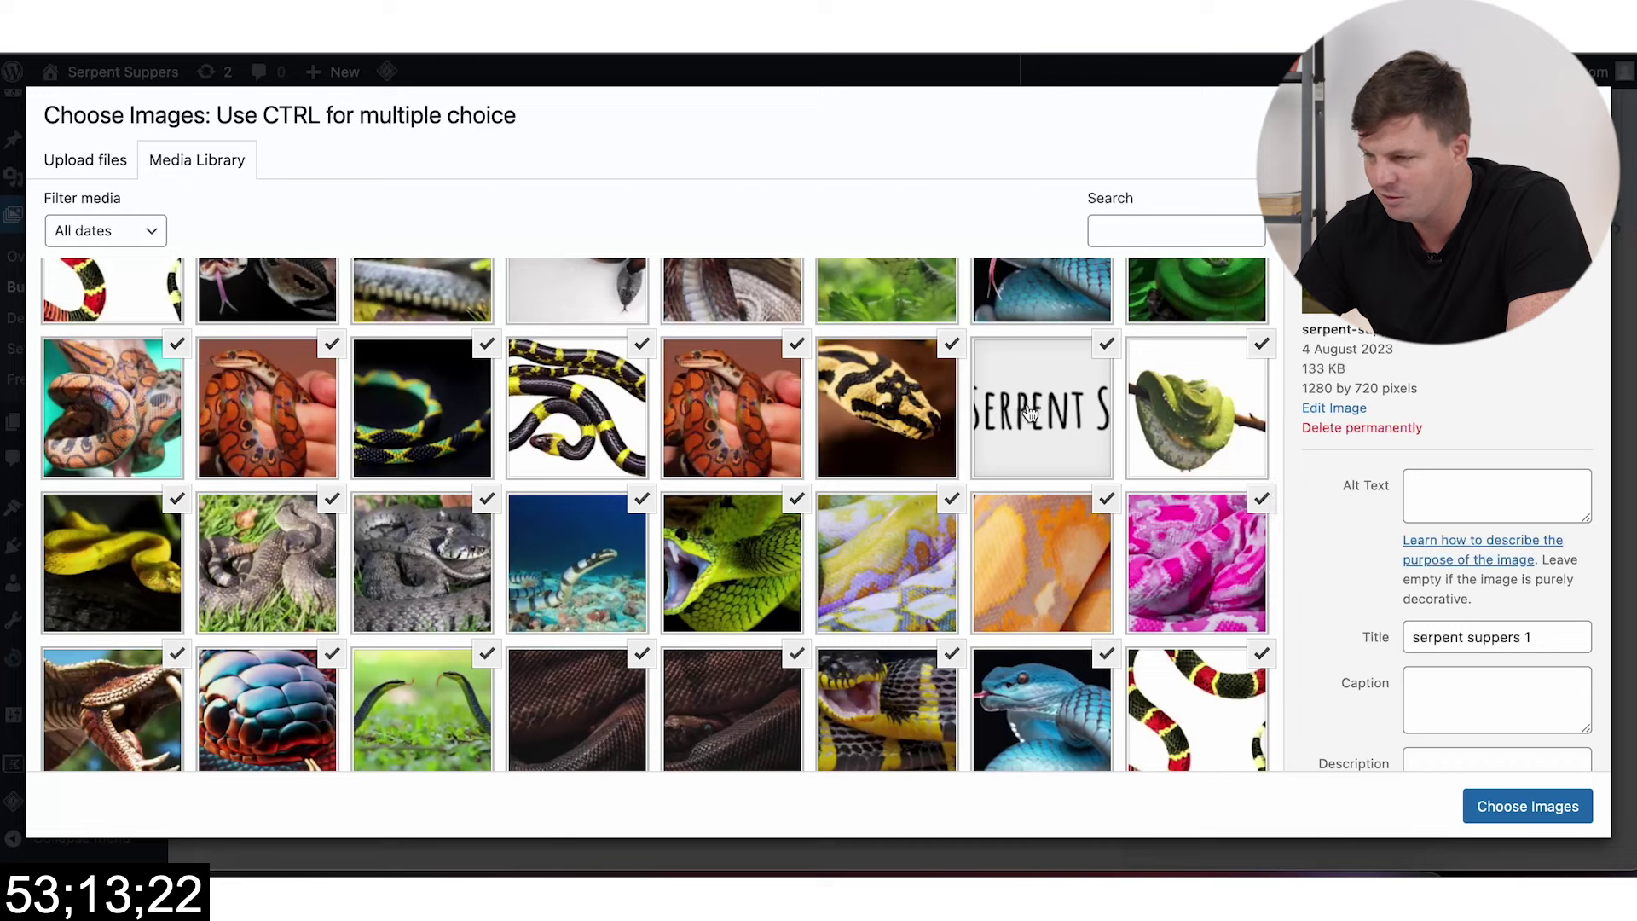
click(1029, 413)
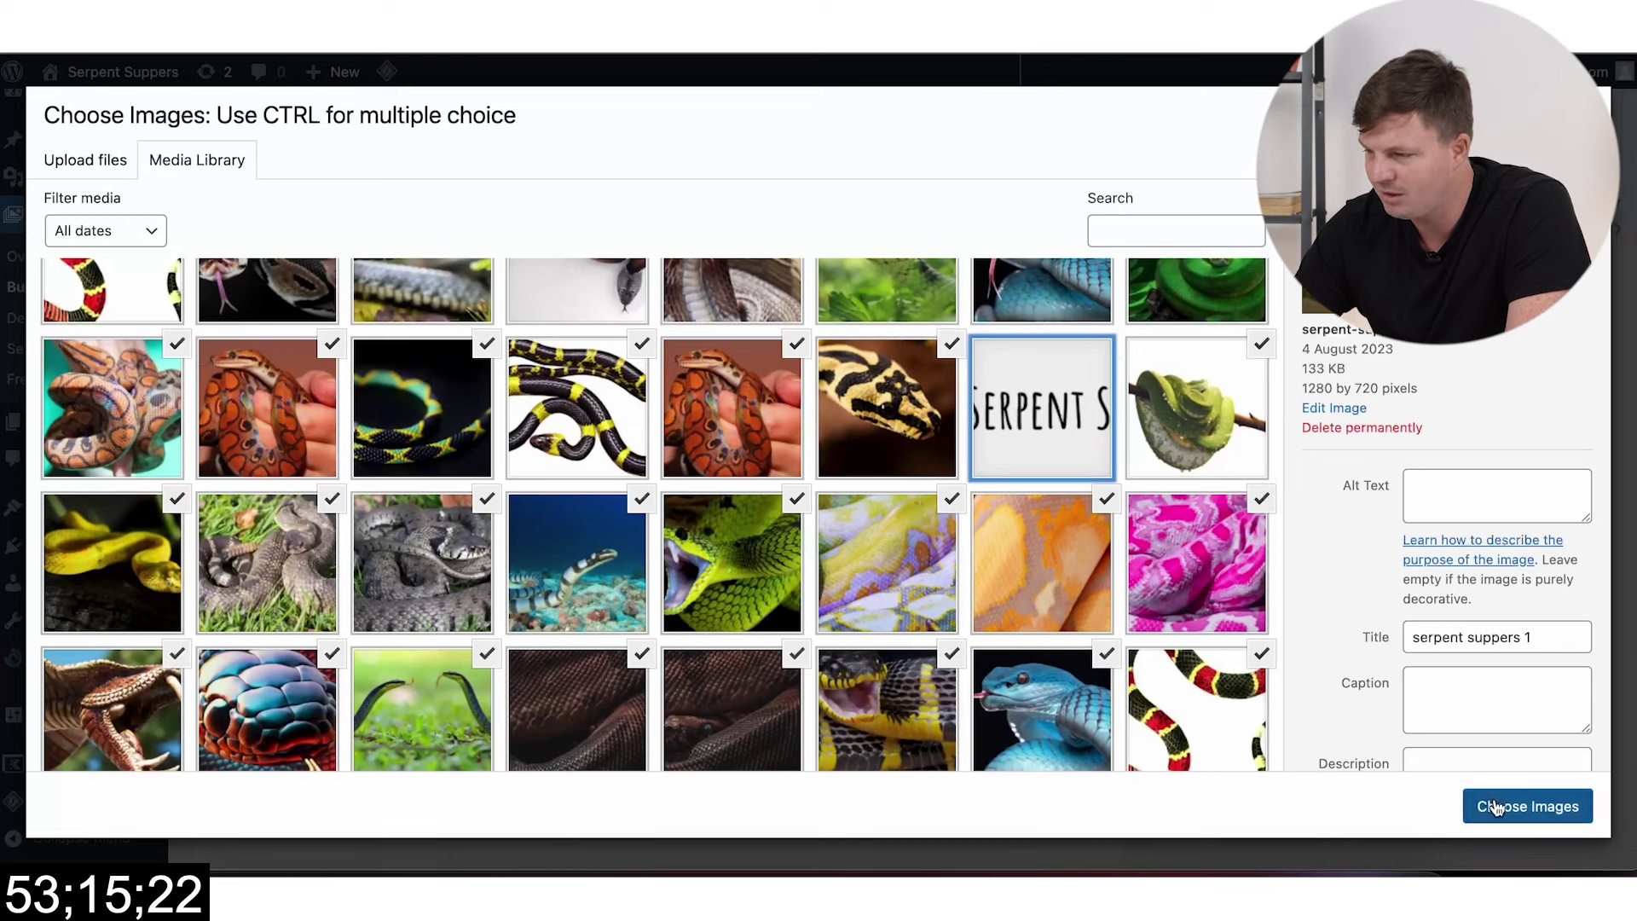
click(1494, 806)
scroll(946, 633, down, 5)
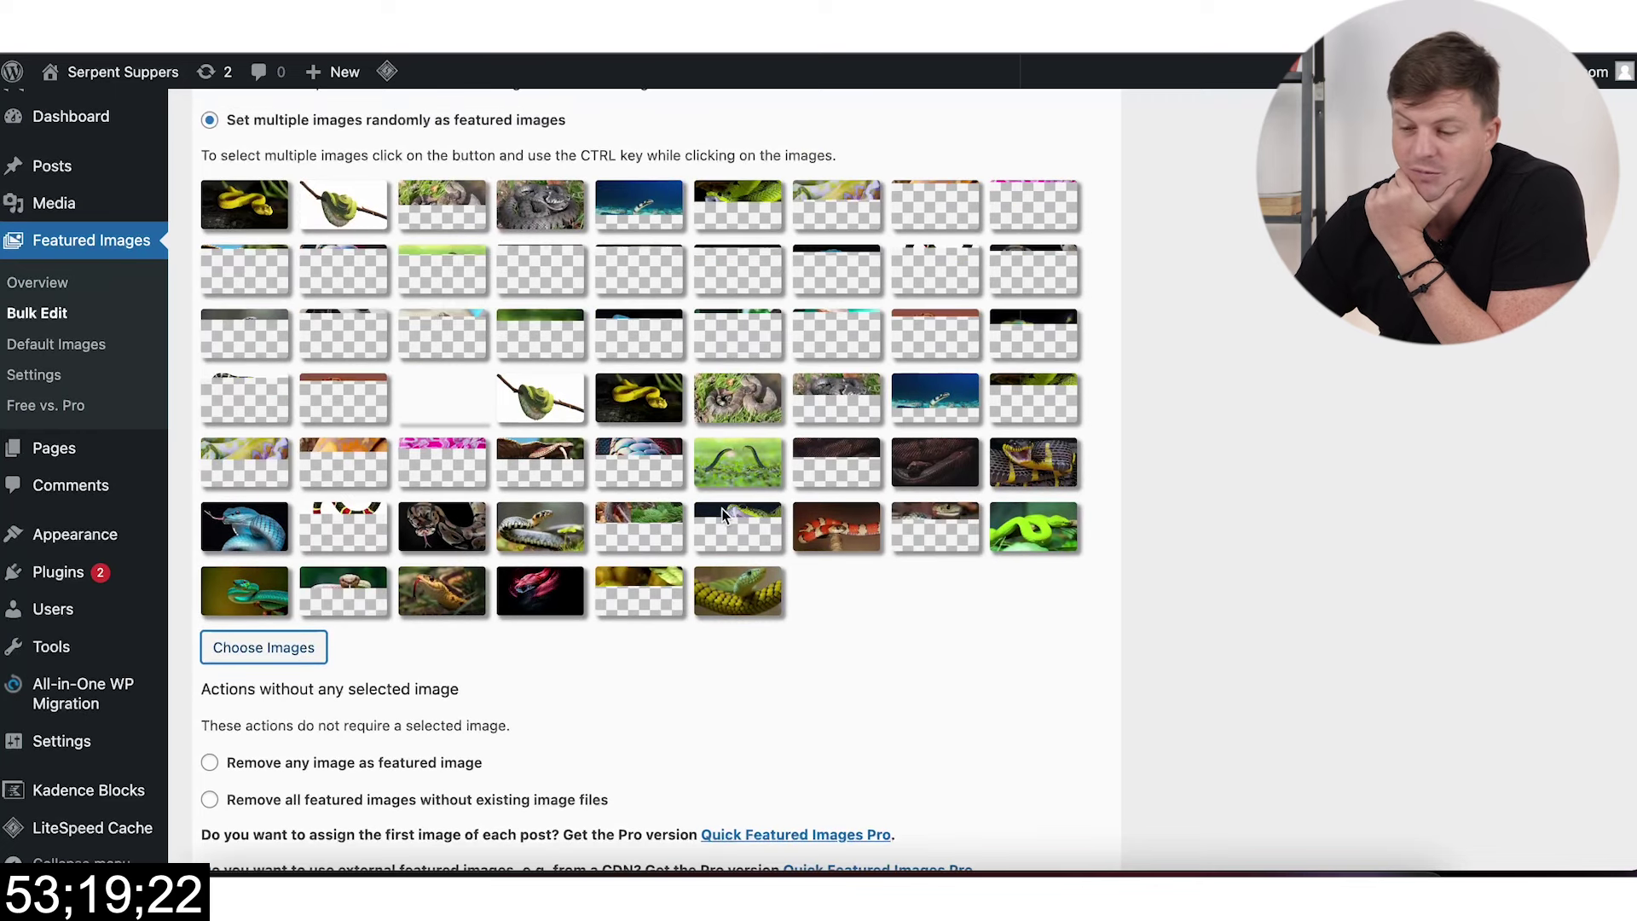
Step: Review the Quick Featured Images options and proceed to the preview of affected posts
scroll(725, 508, down, 5)
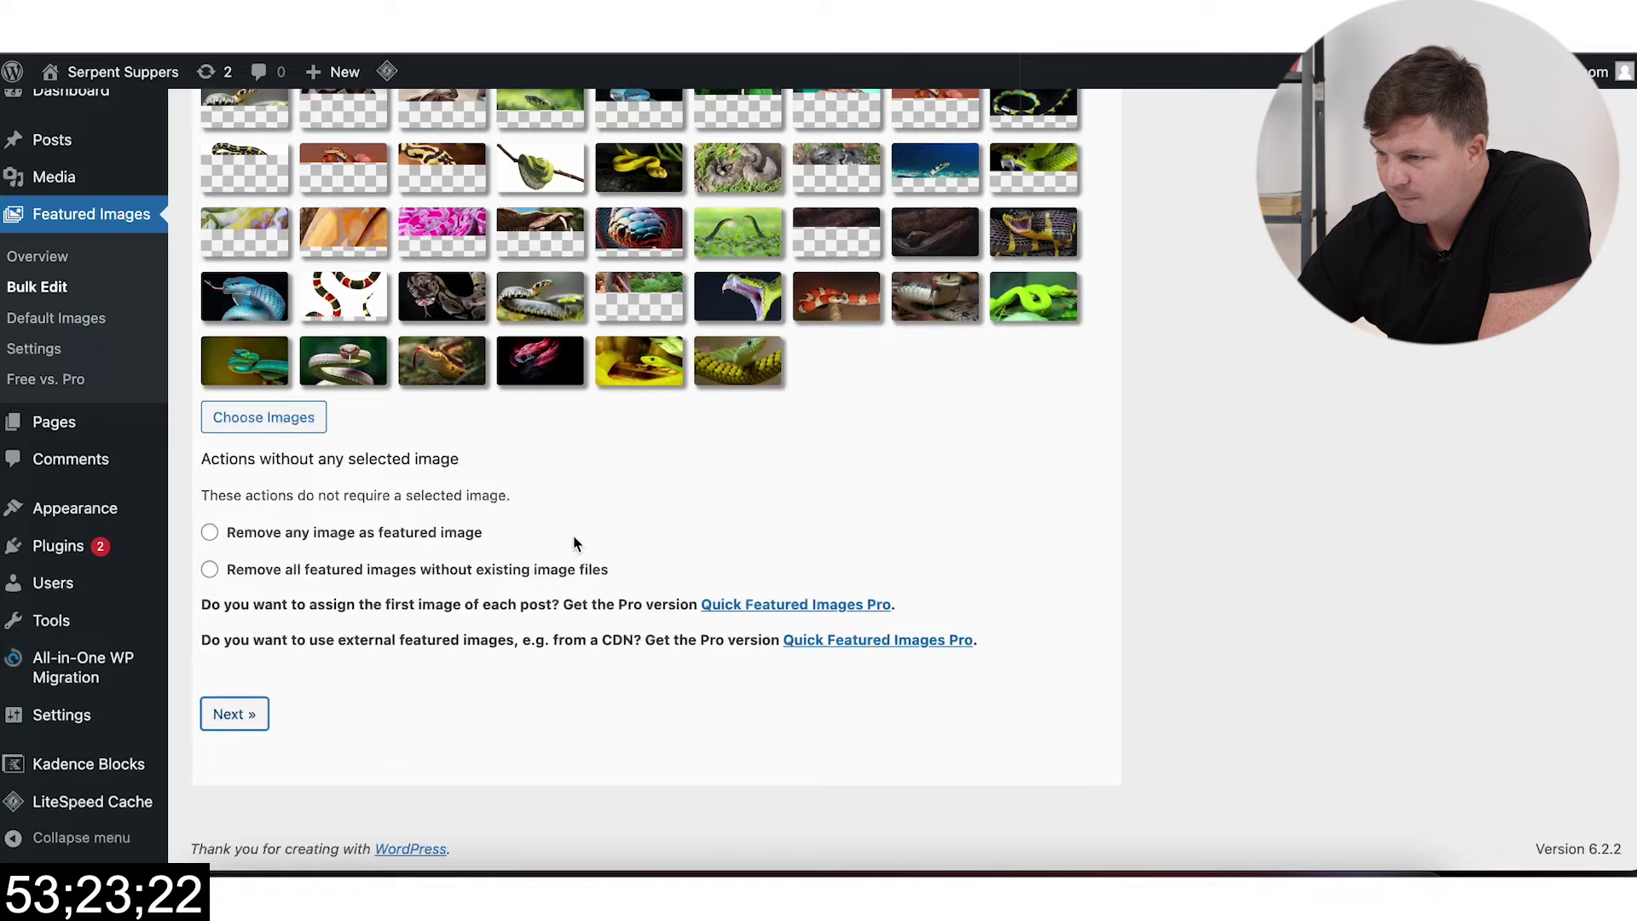
scroll(783, 544, down, 10)
scroll(781, 544, down, 3)
scroll(388, 508, down, 7)
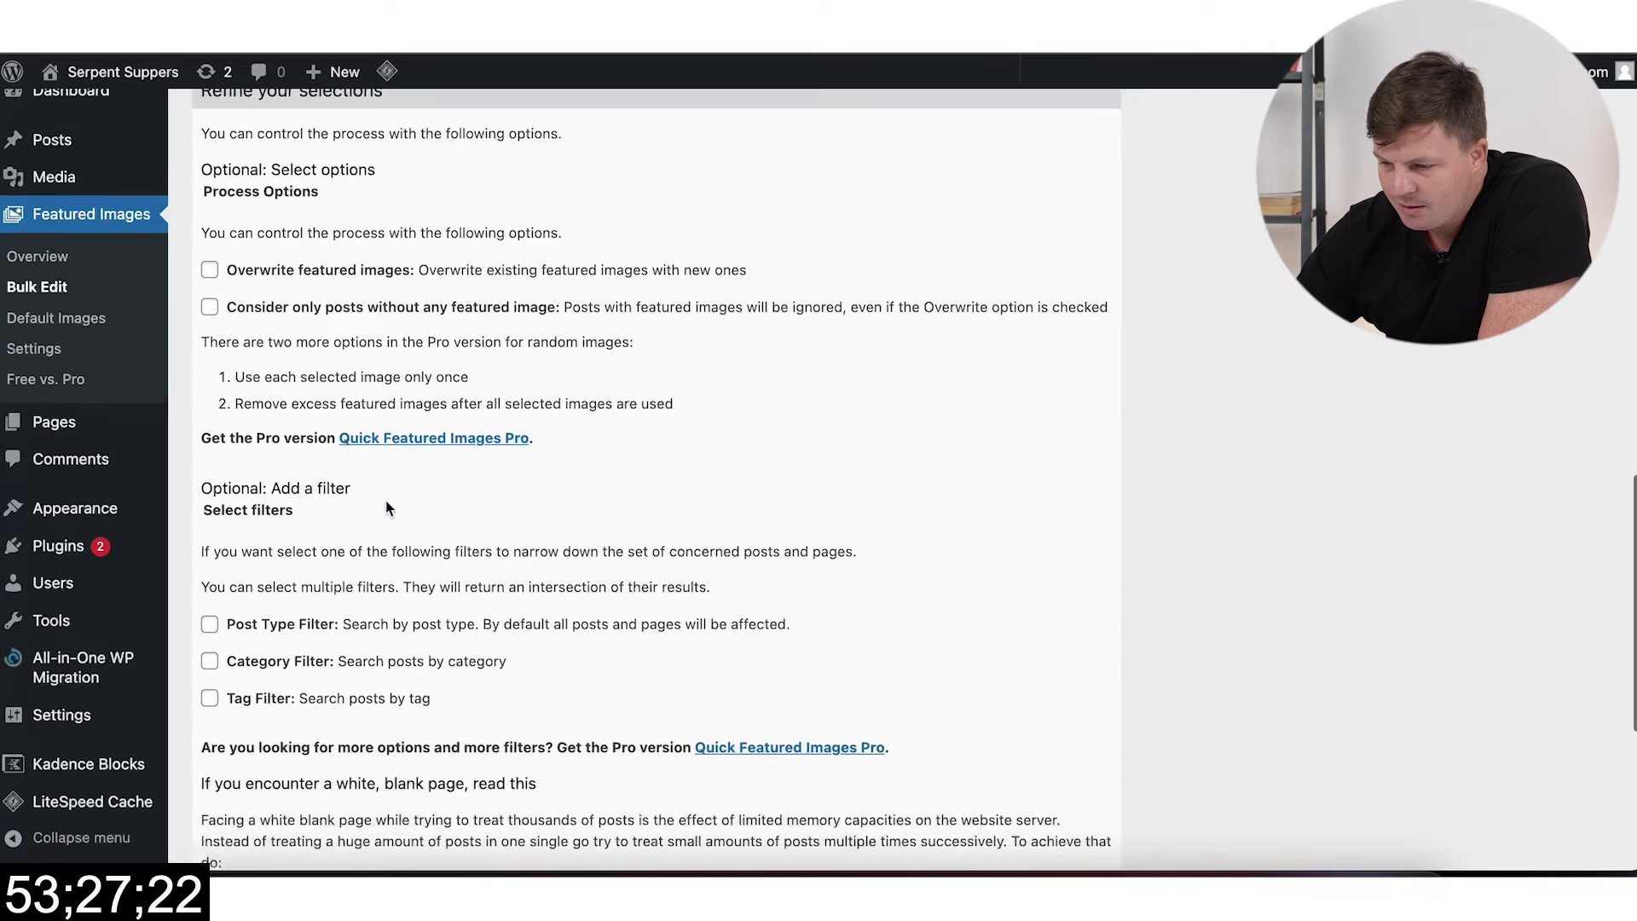
scroll(343, 273, up, 7)
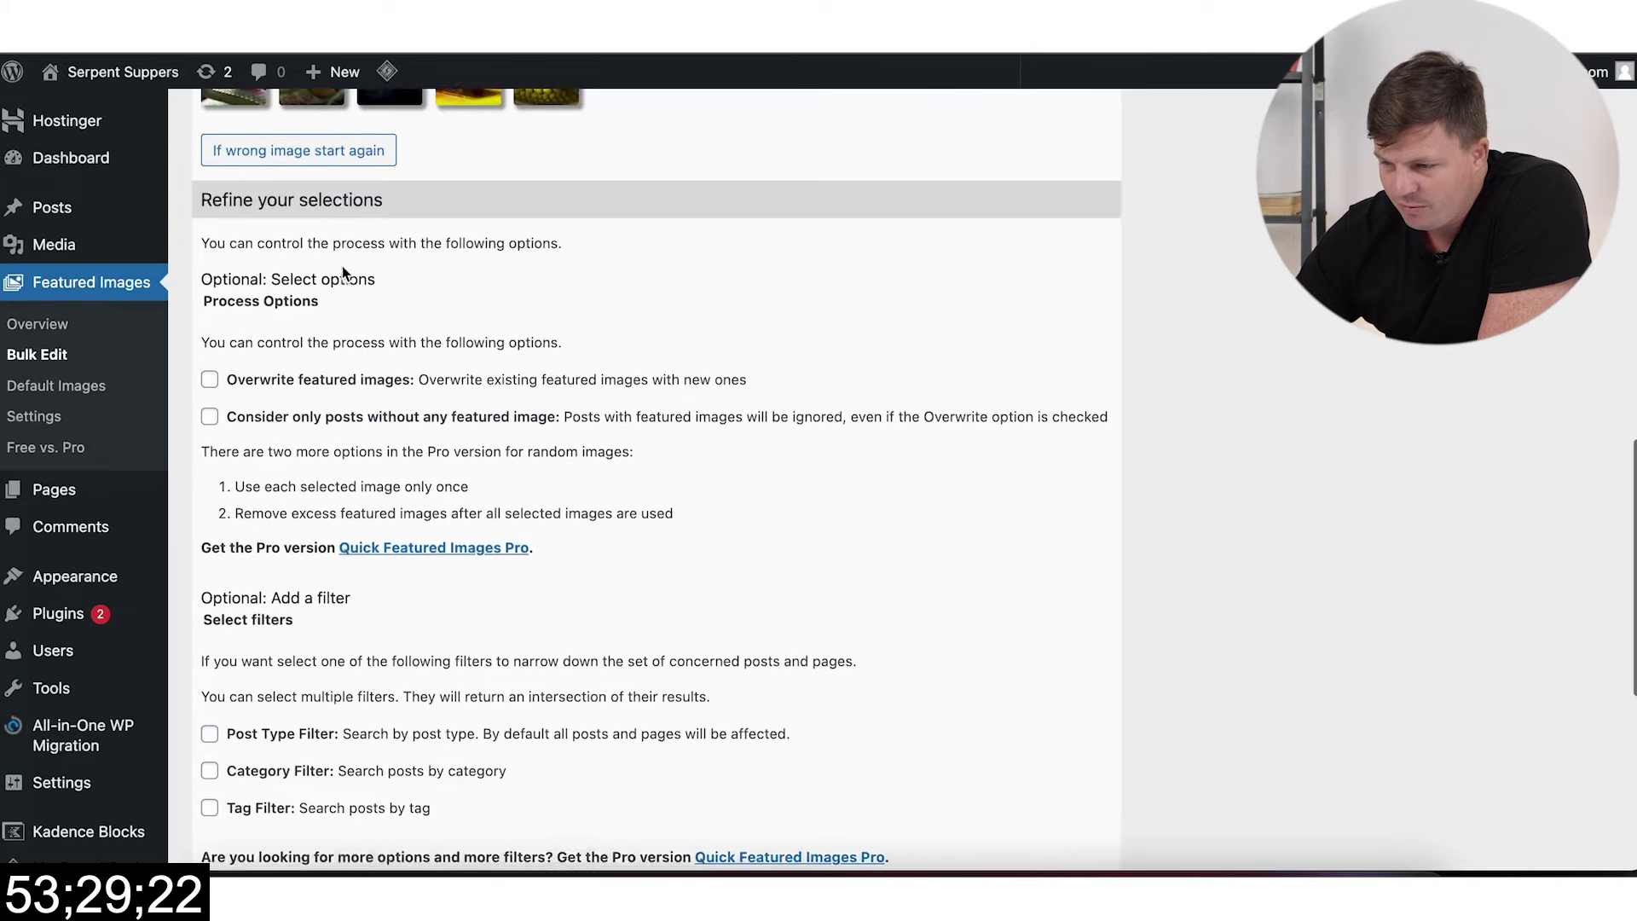
scroll(429, 522, down, 7)
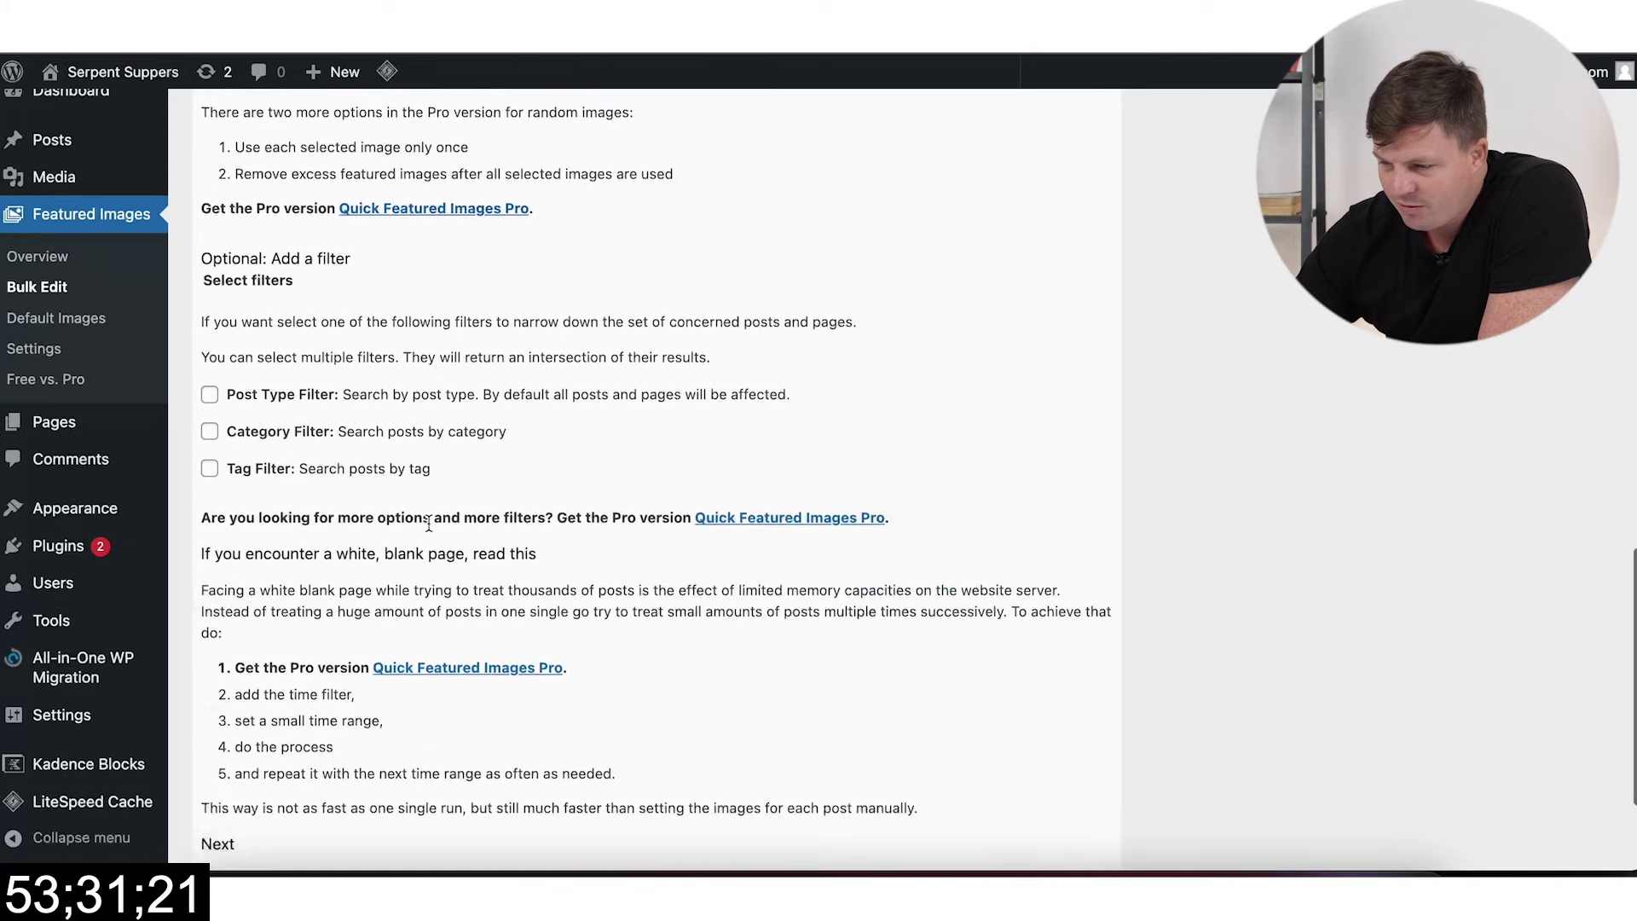
click(245, 736)
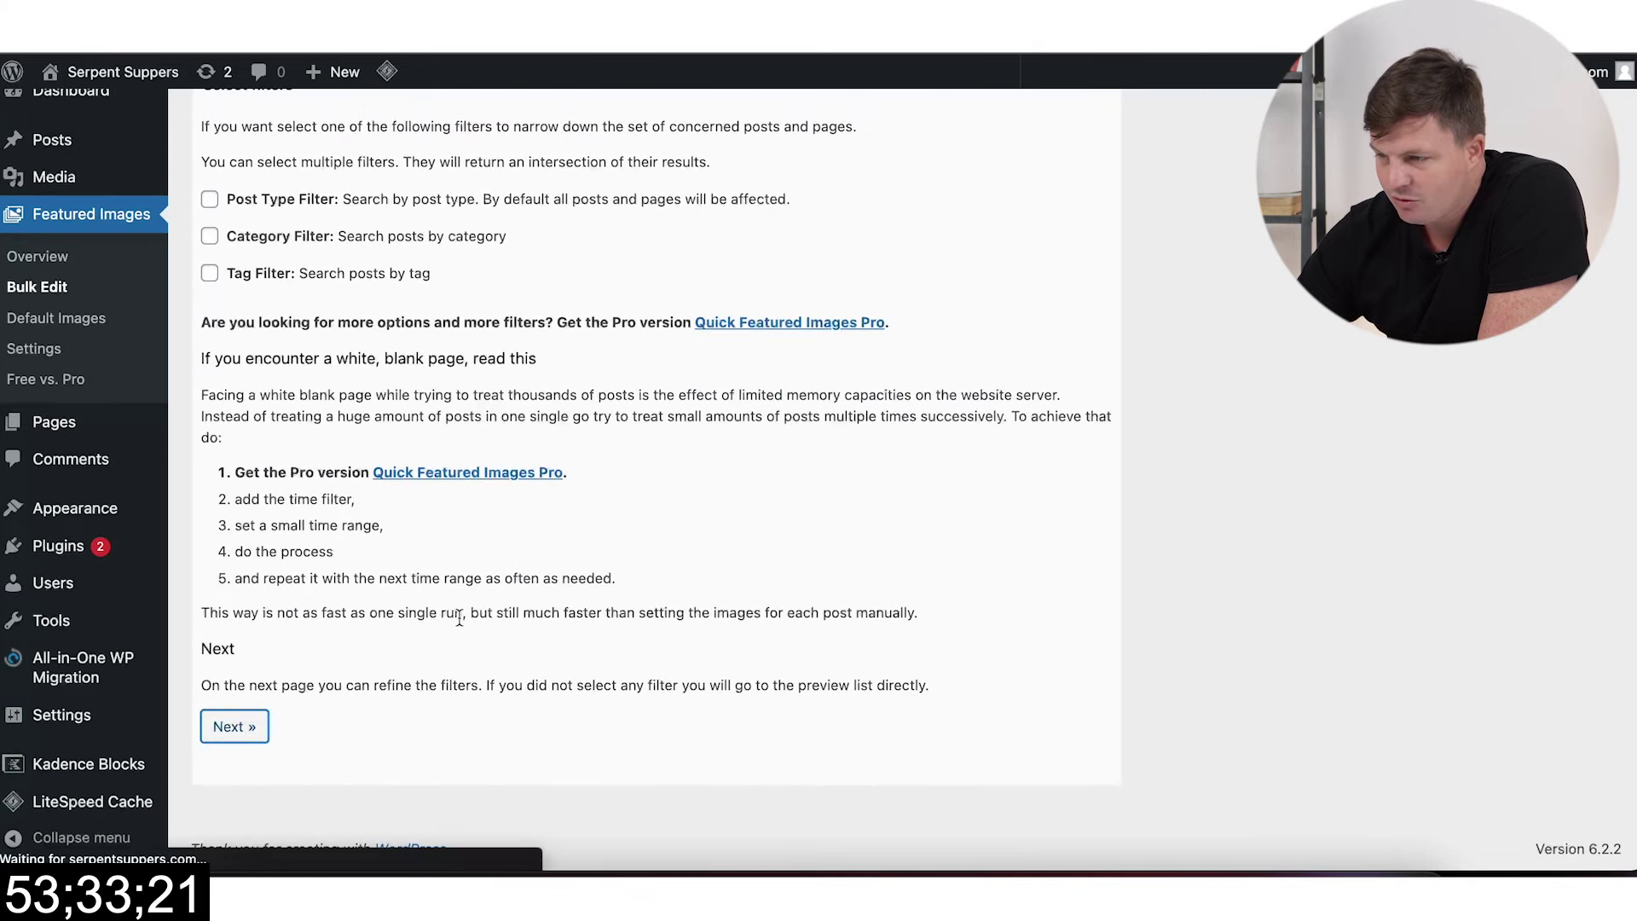
Step: Check the 47 affected posts and pages receiving random snake images, then return to all posts
scroll(546, 575, down, 15)
scroll(771, 283, down, 3)
scroll(771, 283, up, 7)
scroll(1012, 490, down, 7)
scroll(1011, 488, down, 20)
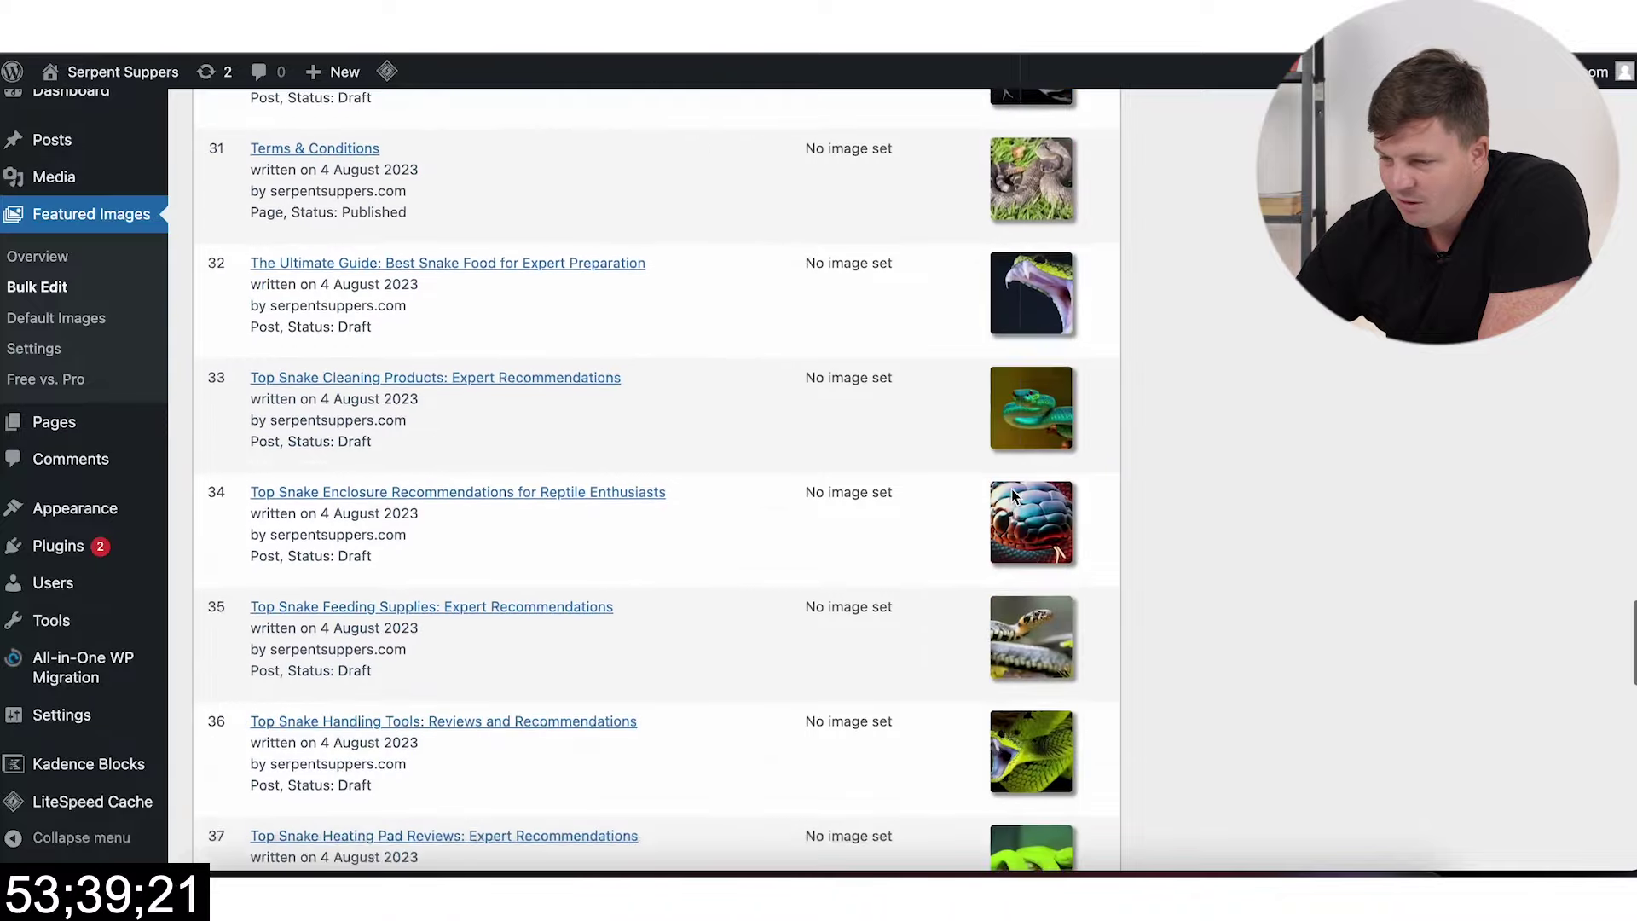
scroll(1011, 489, down, 18)
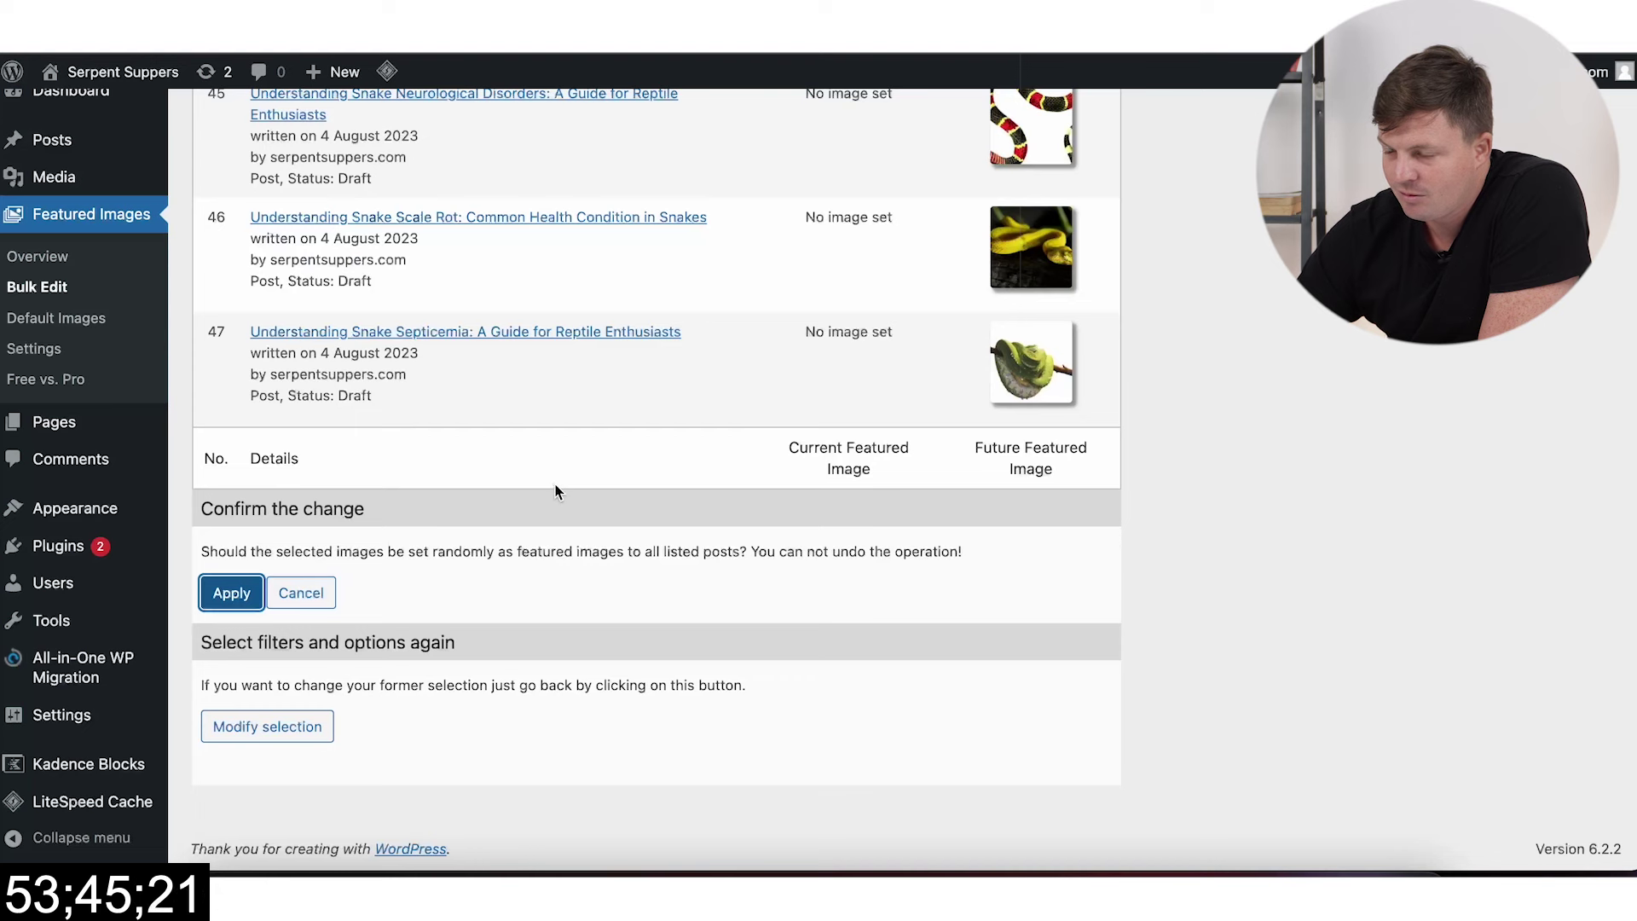
scroll(514, 501, down, 3)
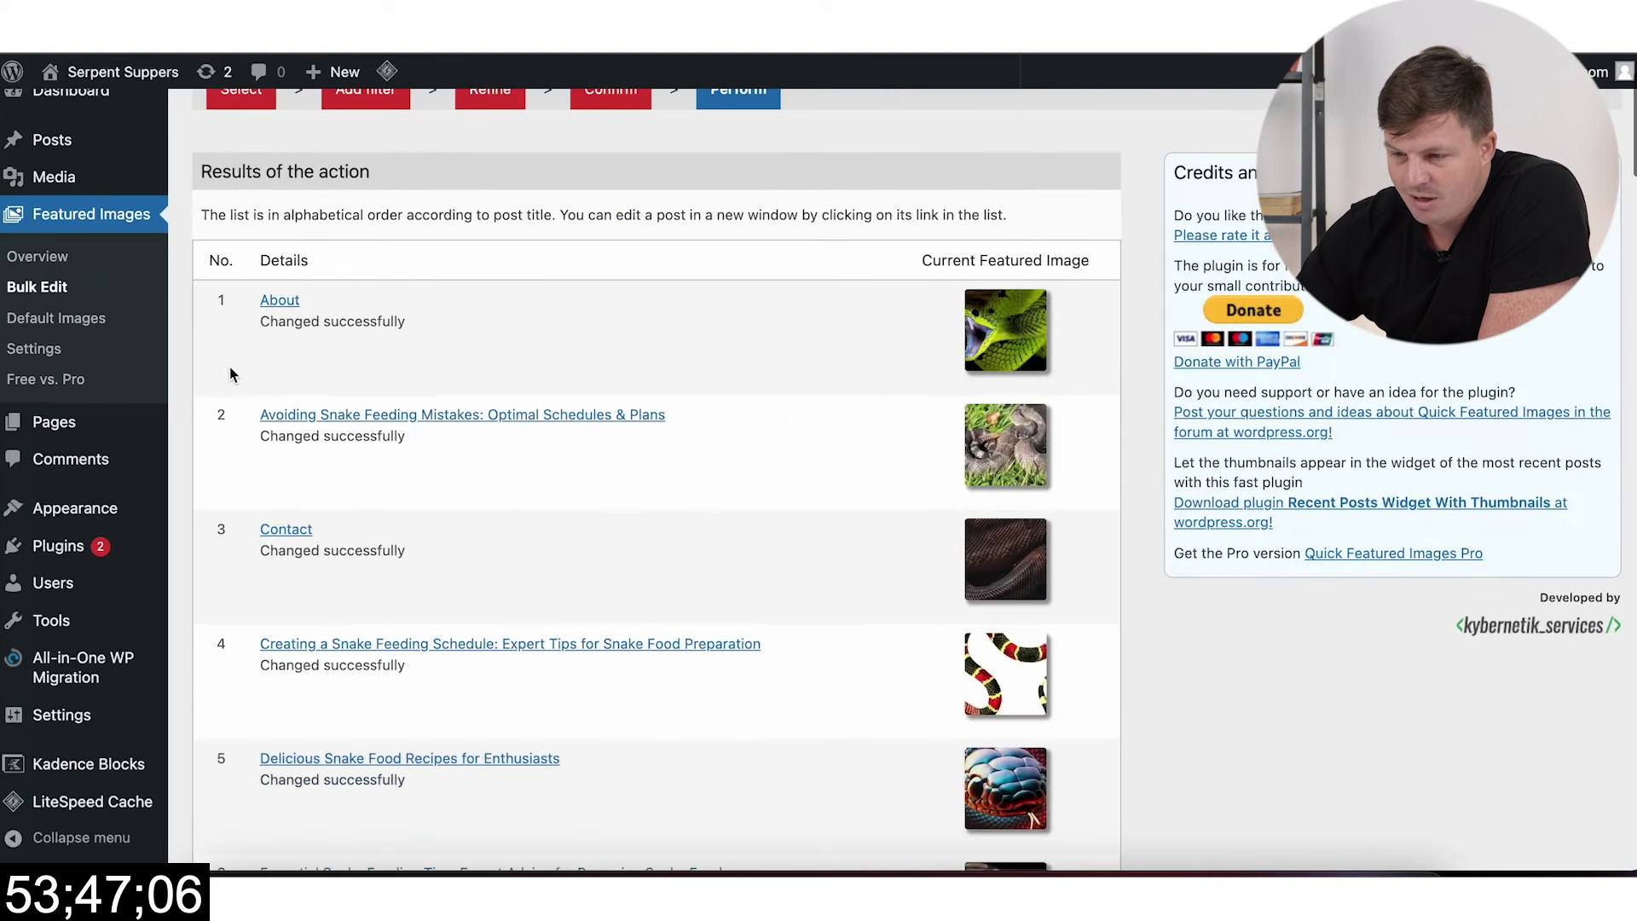
click(74, 137)
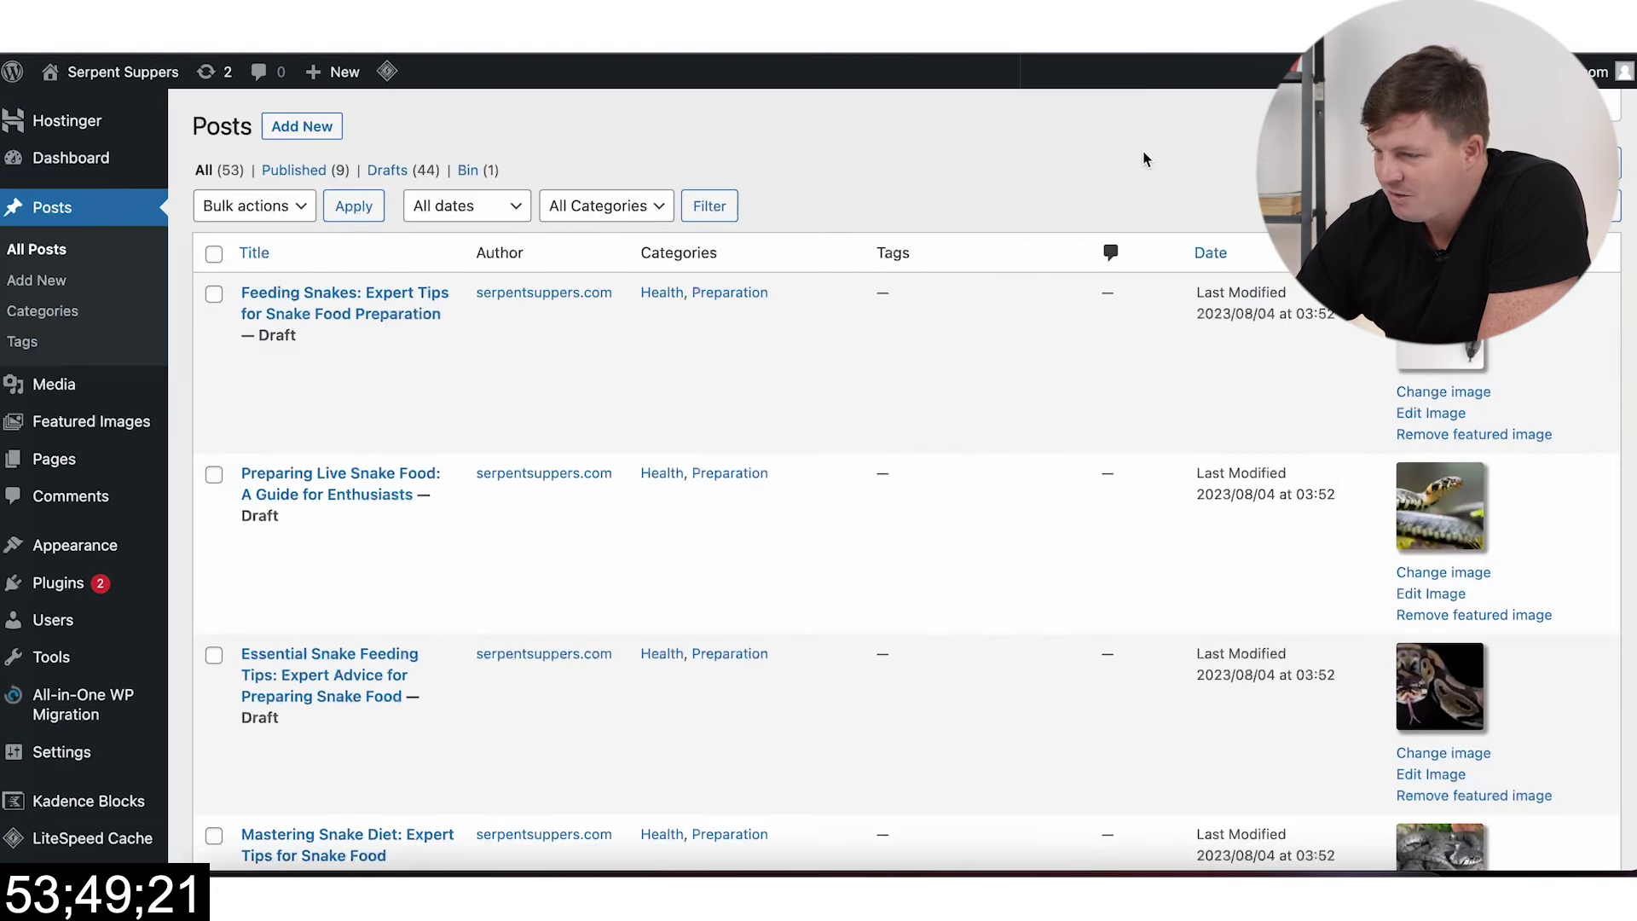
Step: Filter the posts list to Drafts and show 50 items per page
click(399, 171)
click(1453, 105)
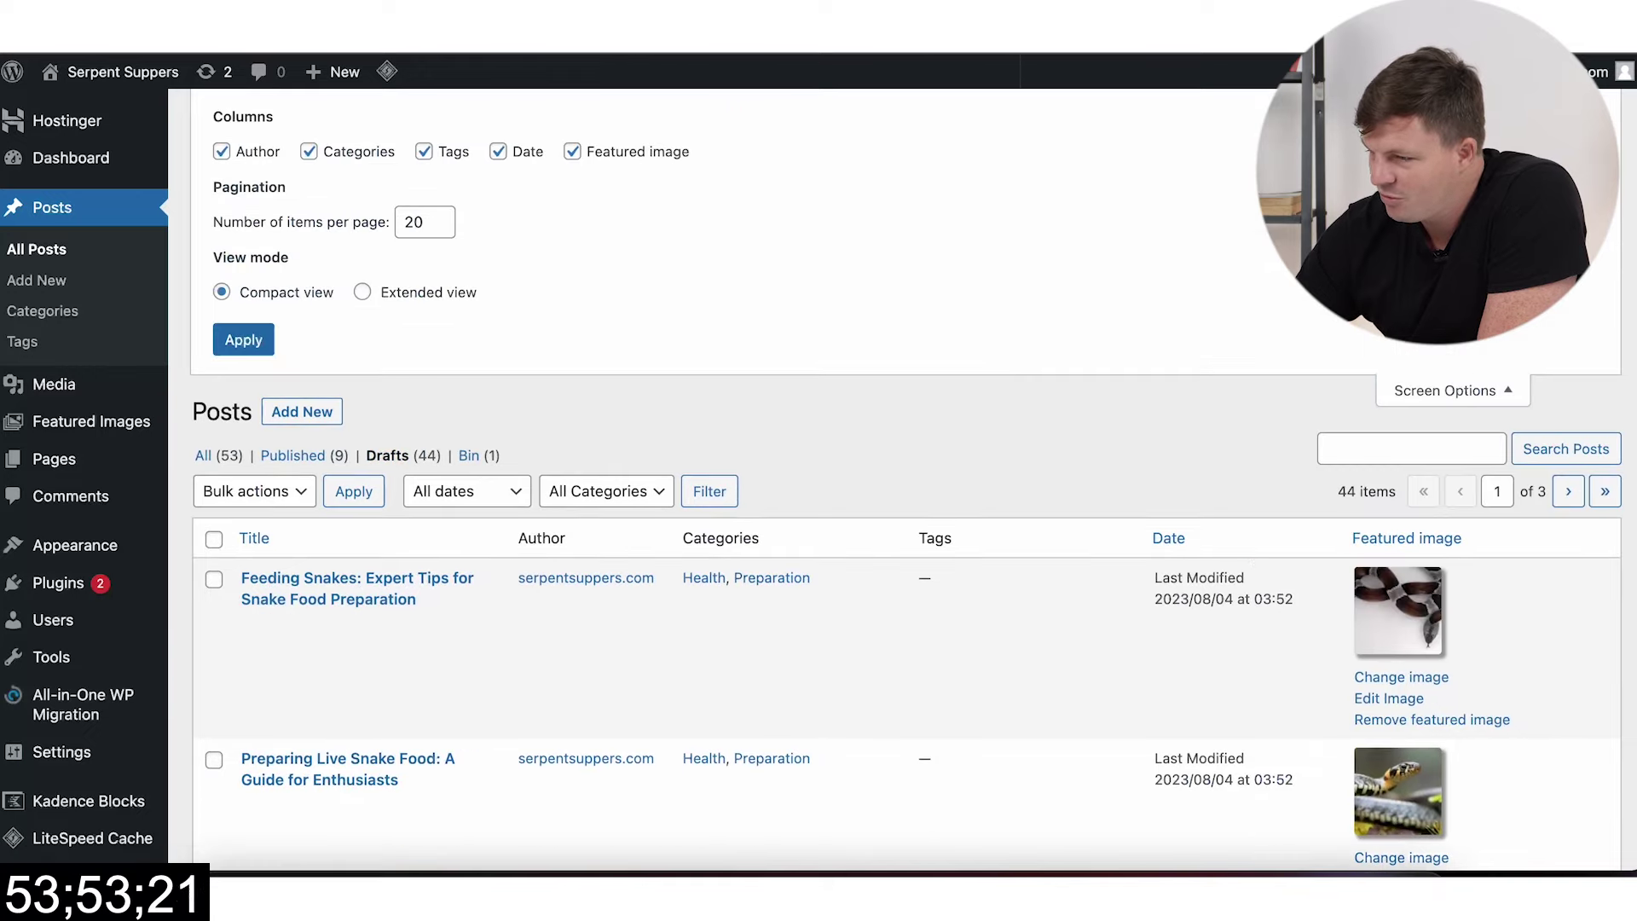
click(426, 219)
text(5)
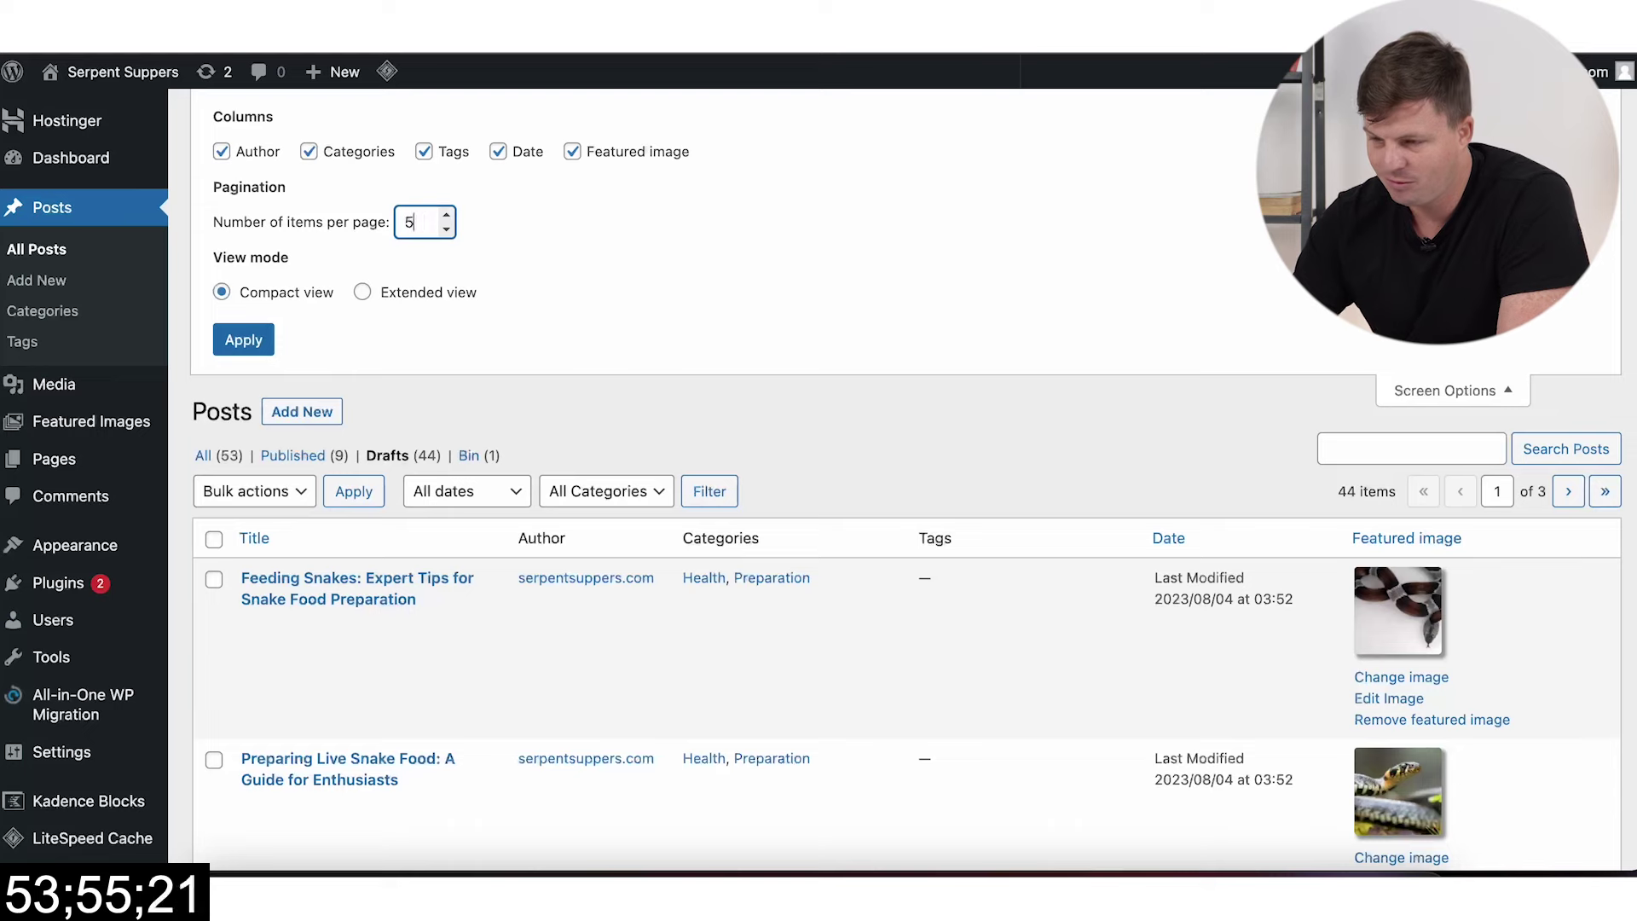
text(0)
click(247, 341)
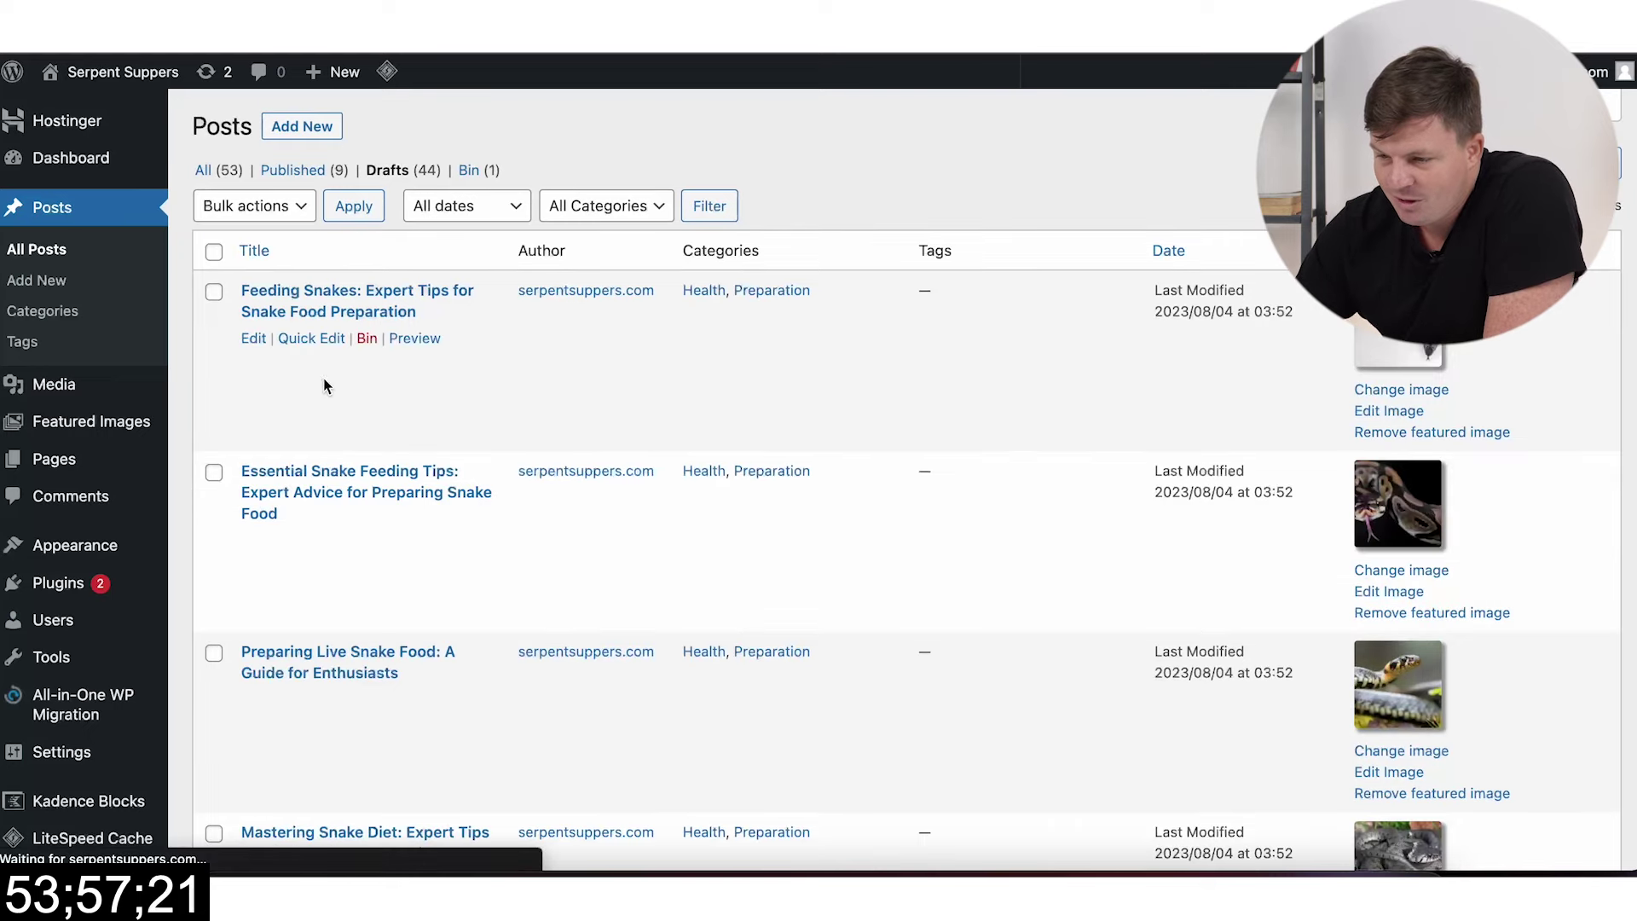
Step: Bulk-edit all 44 drafts to Published status
click(256, 205)
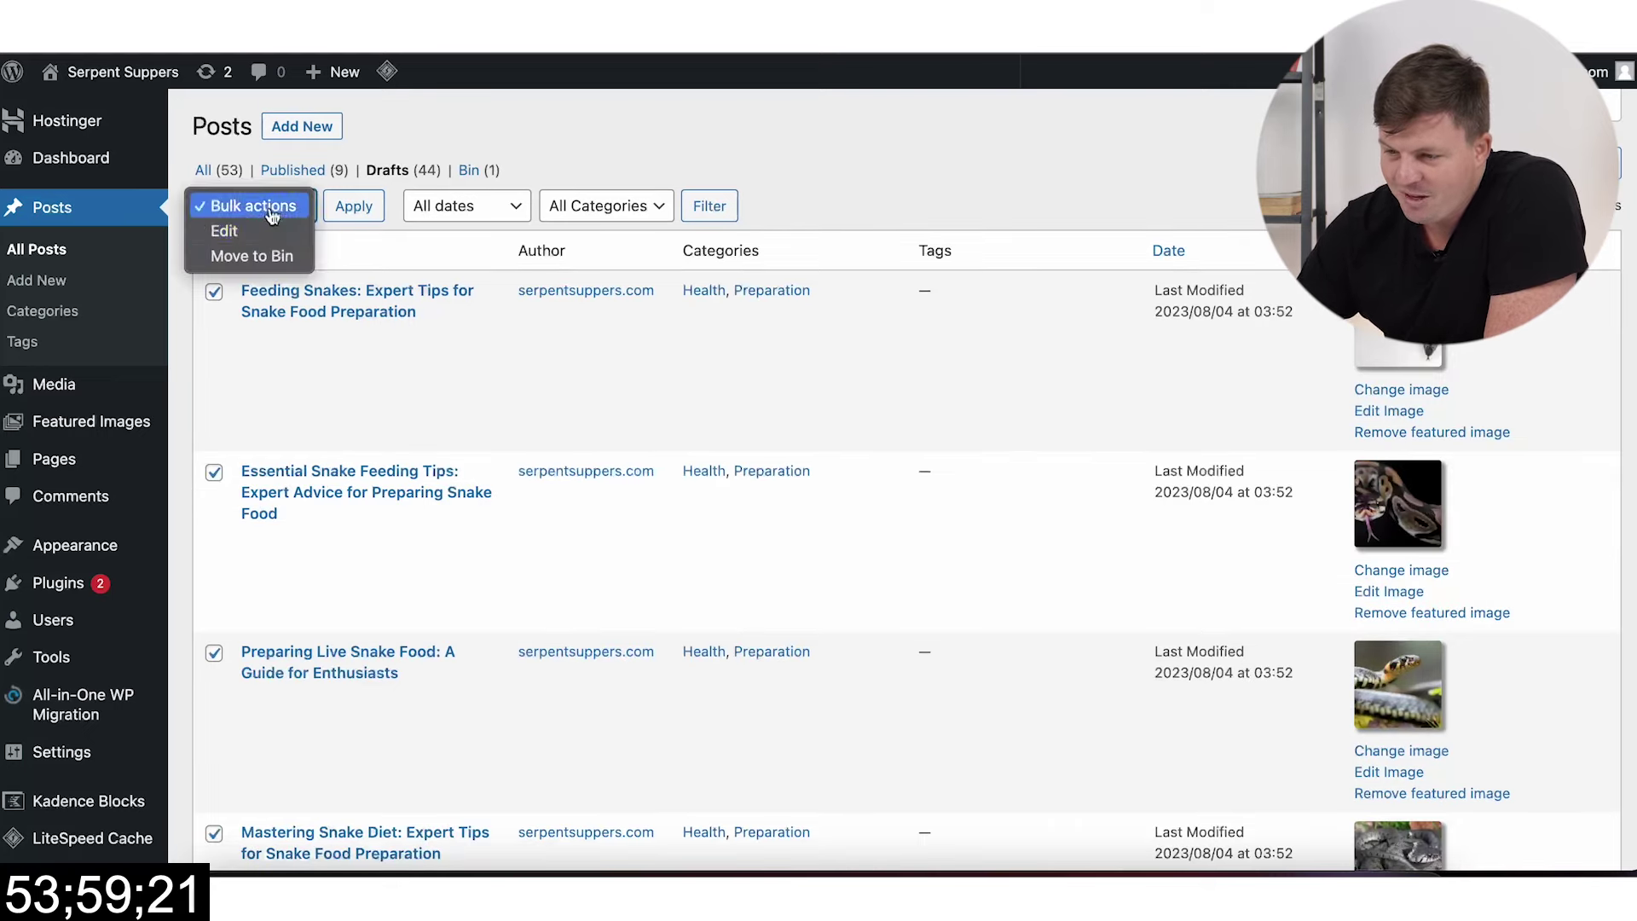
click(256, 230)
click(353, 207)
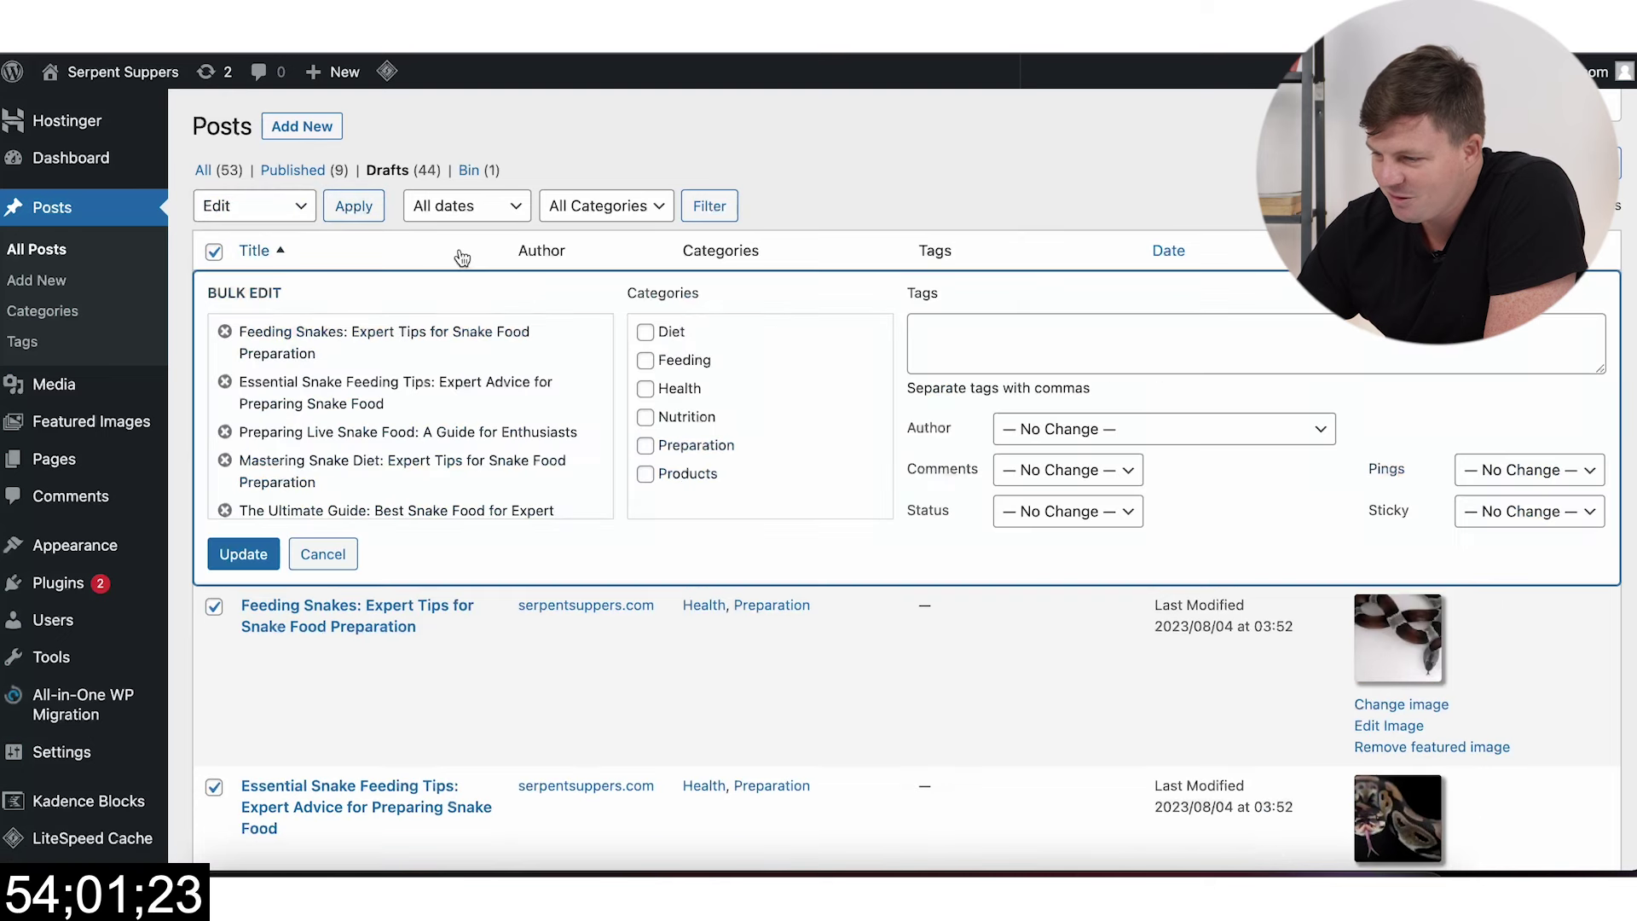
click(1068, 510)
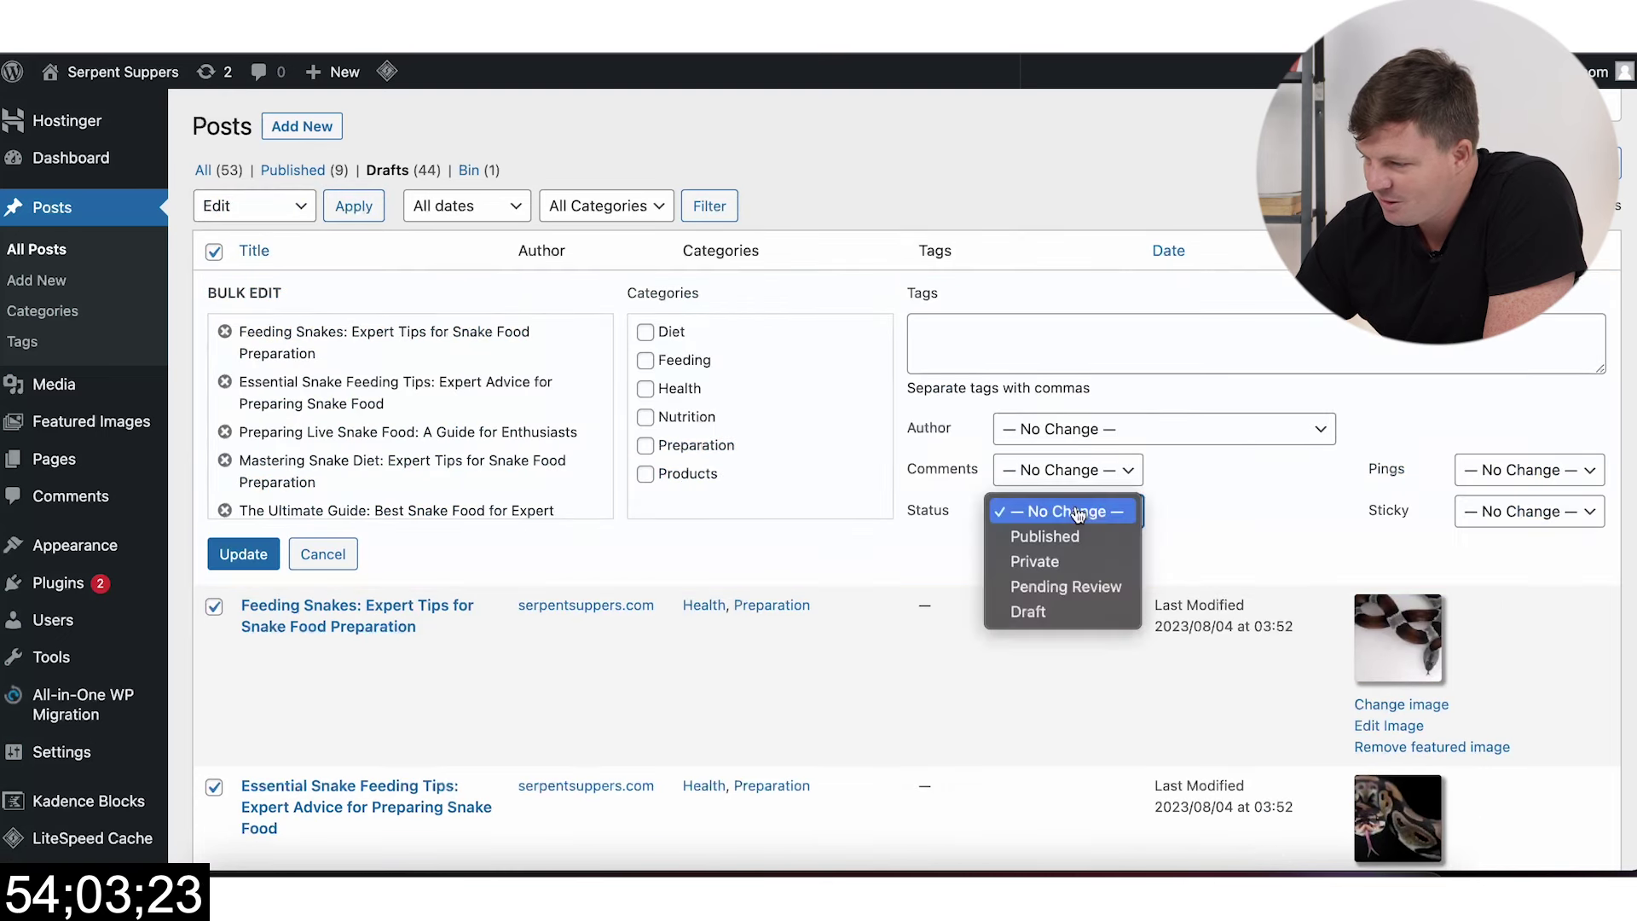
click(371, 580)
click(245, 556)
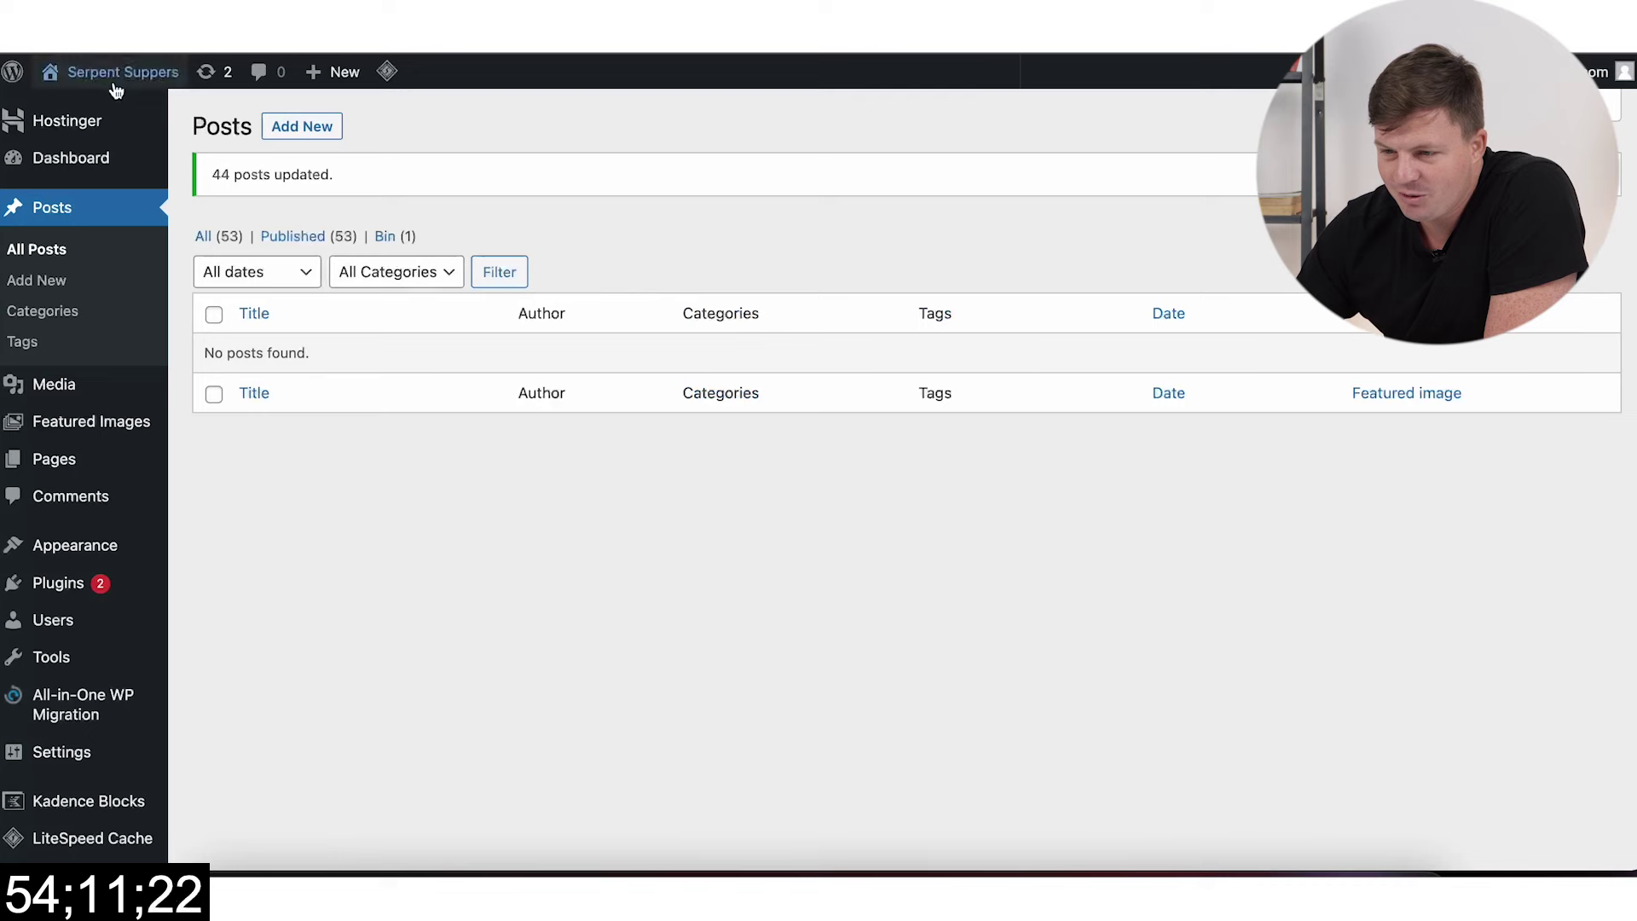
right_click(102, 109)
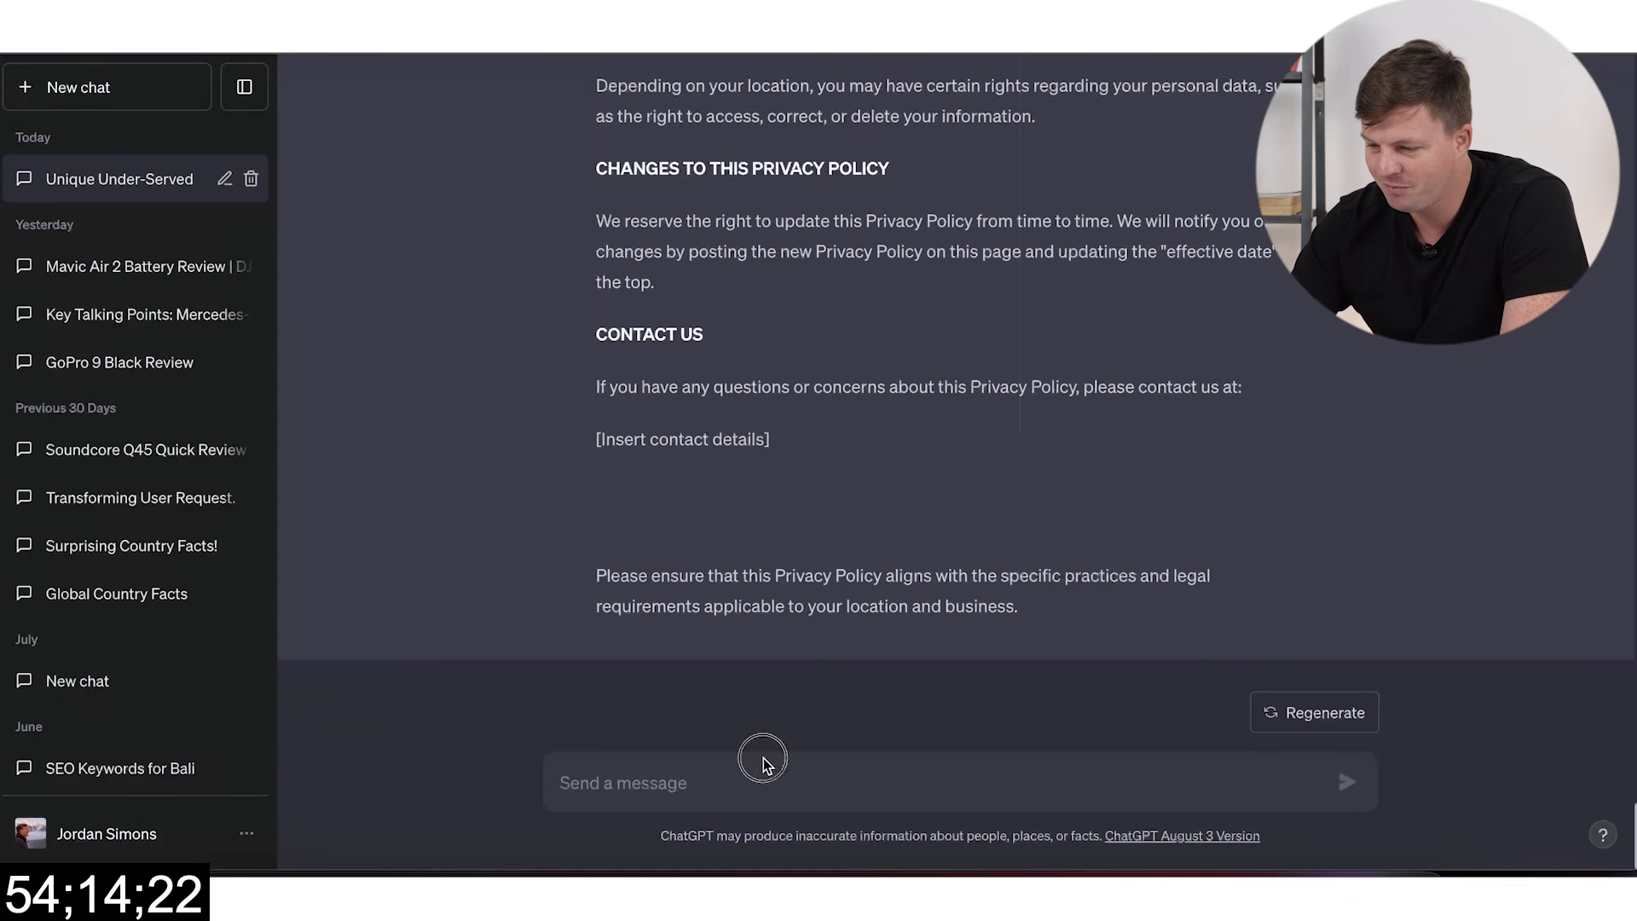
Step: Ask ChatGPT to write an About page for the Serpent Suppers website
click(734, 773)
text(wrote )
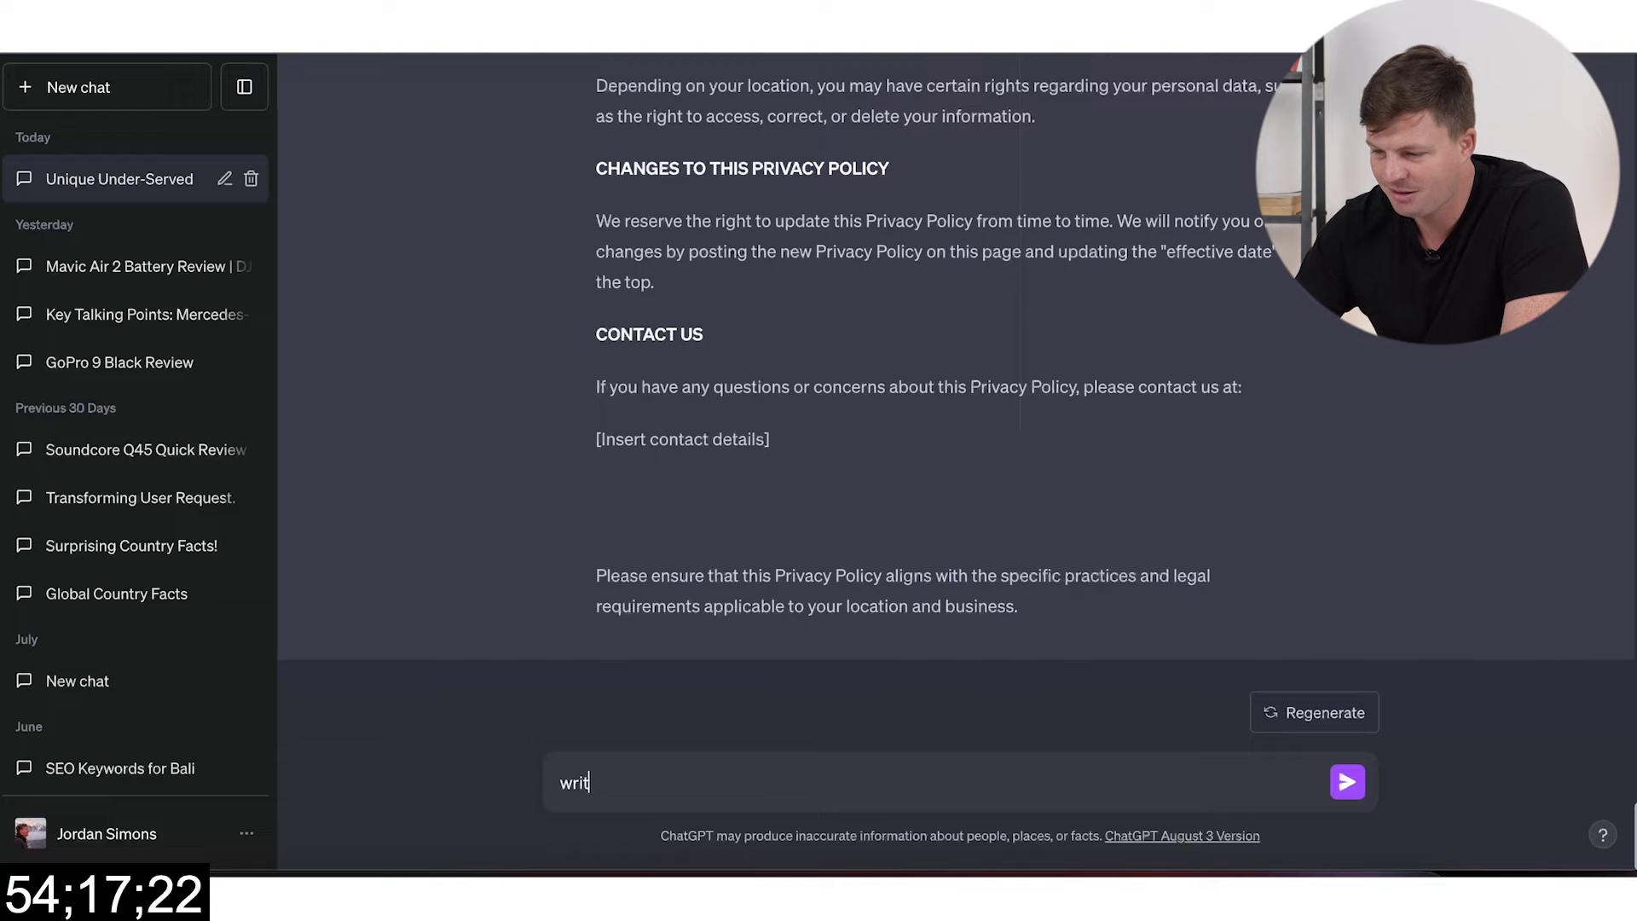
text(an about apg)
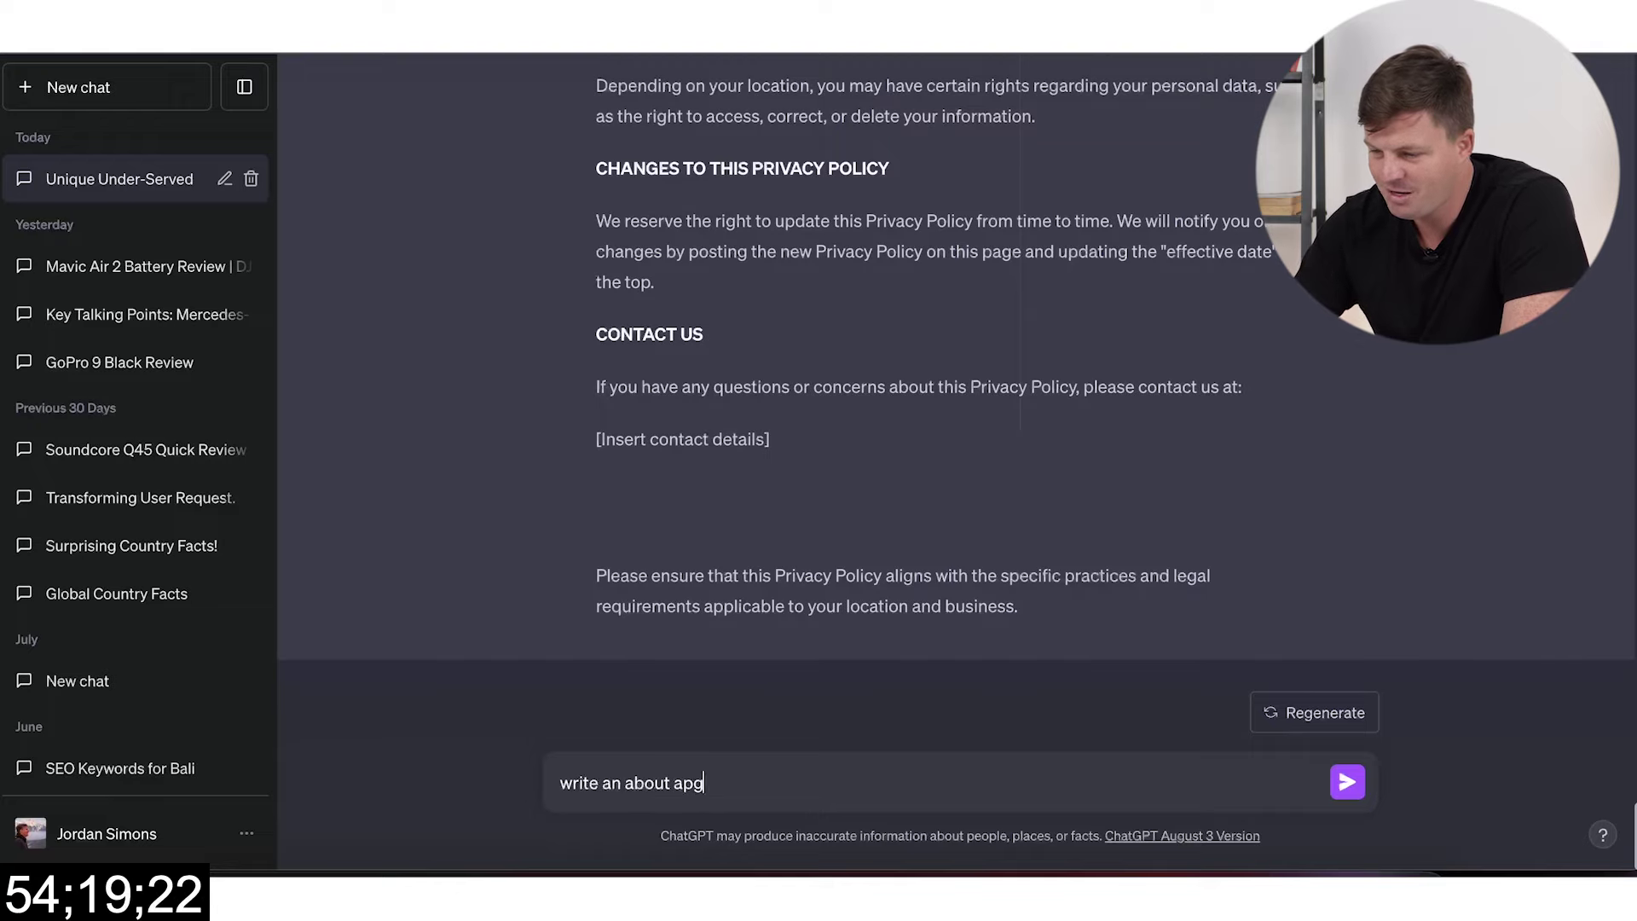
text(e for the above website Serpent Suppers)
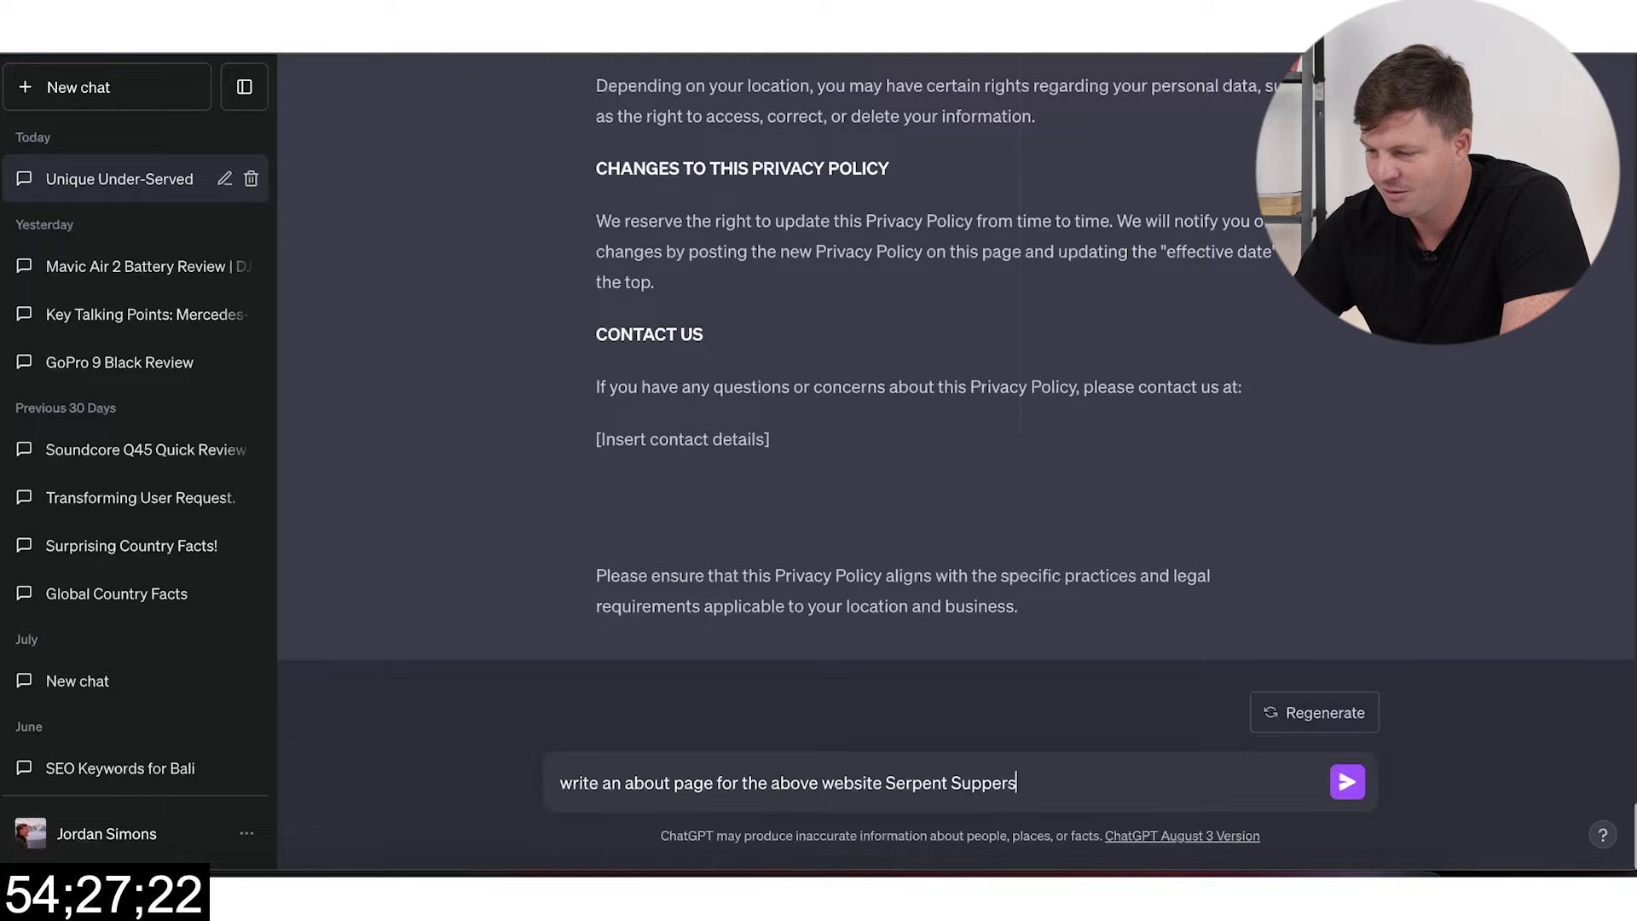
key(Return)
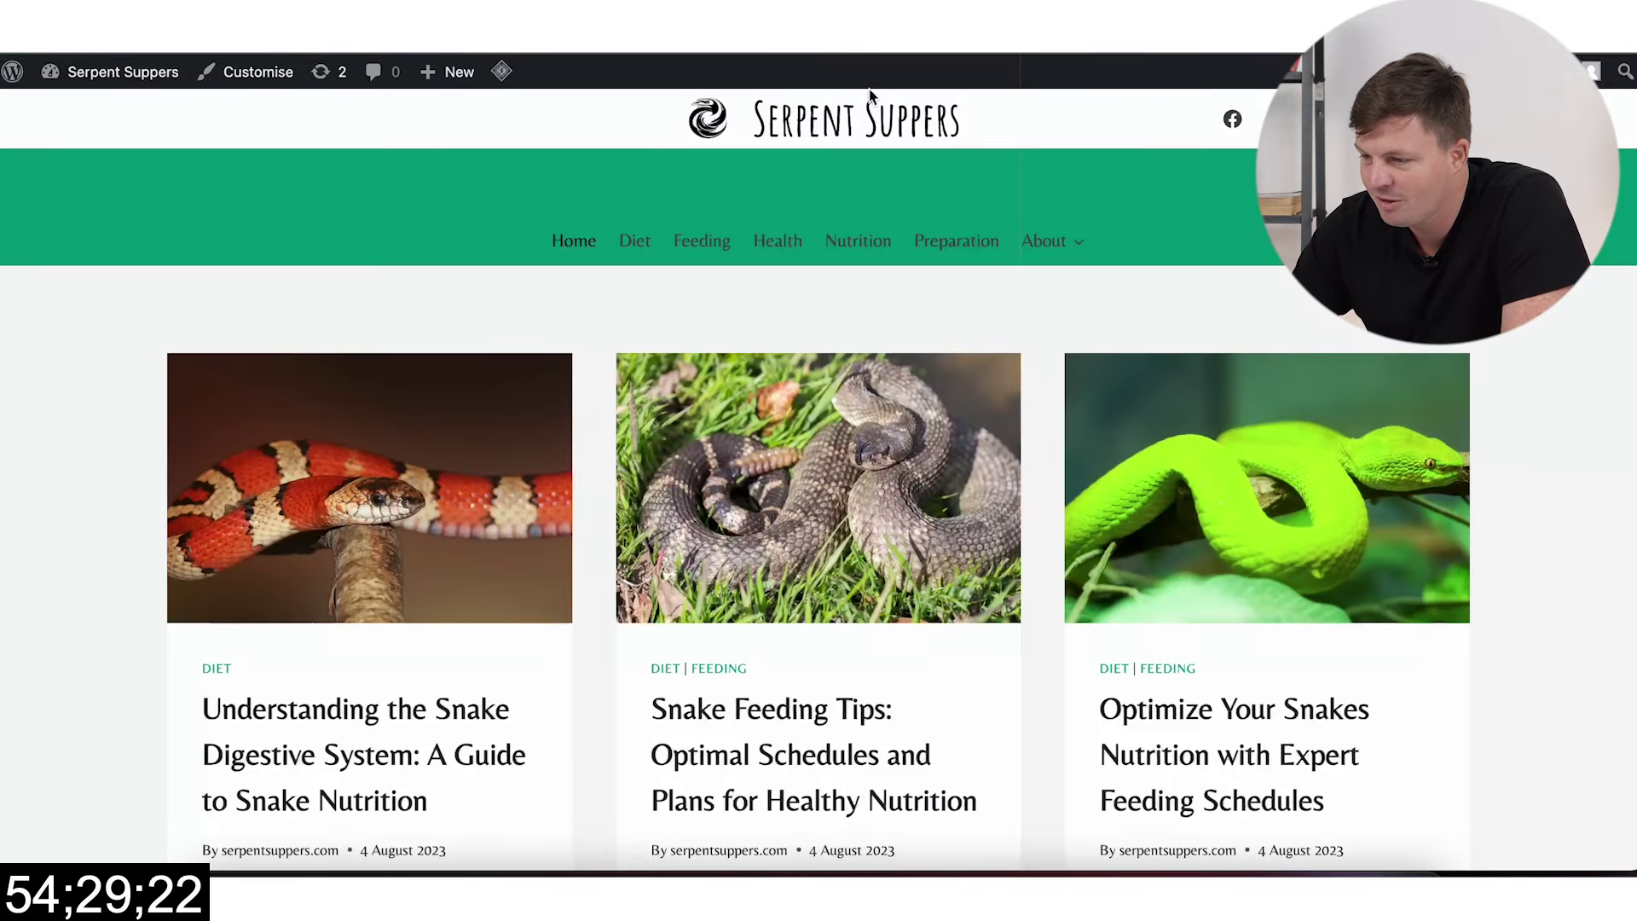
Step: Scroll the live Serpent Suppers homepage's featured-image posts down to the footer and back up
scroll(903, 410, down, 20)
scroll(903, 410, up, 5)
scroll(256, 610, down, 5)
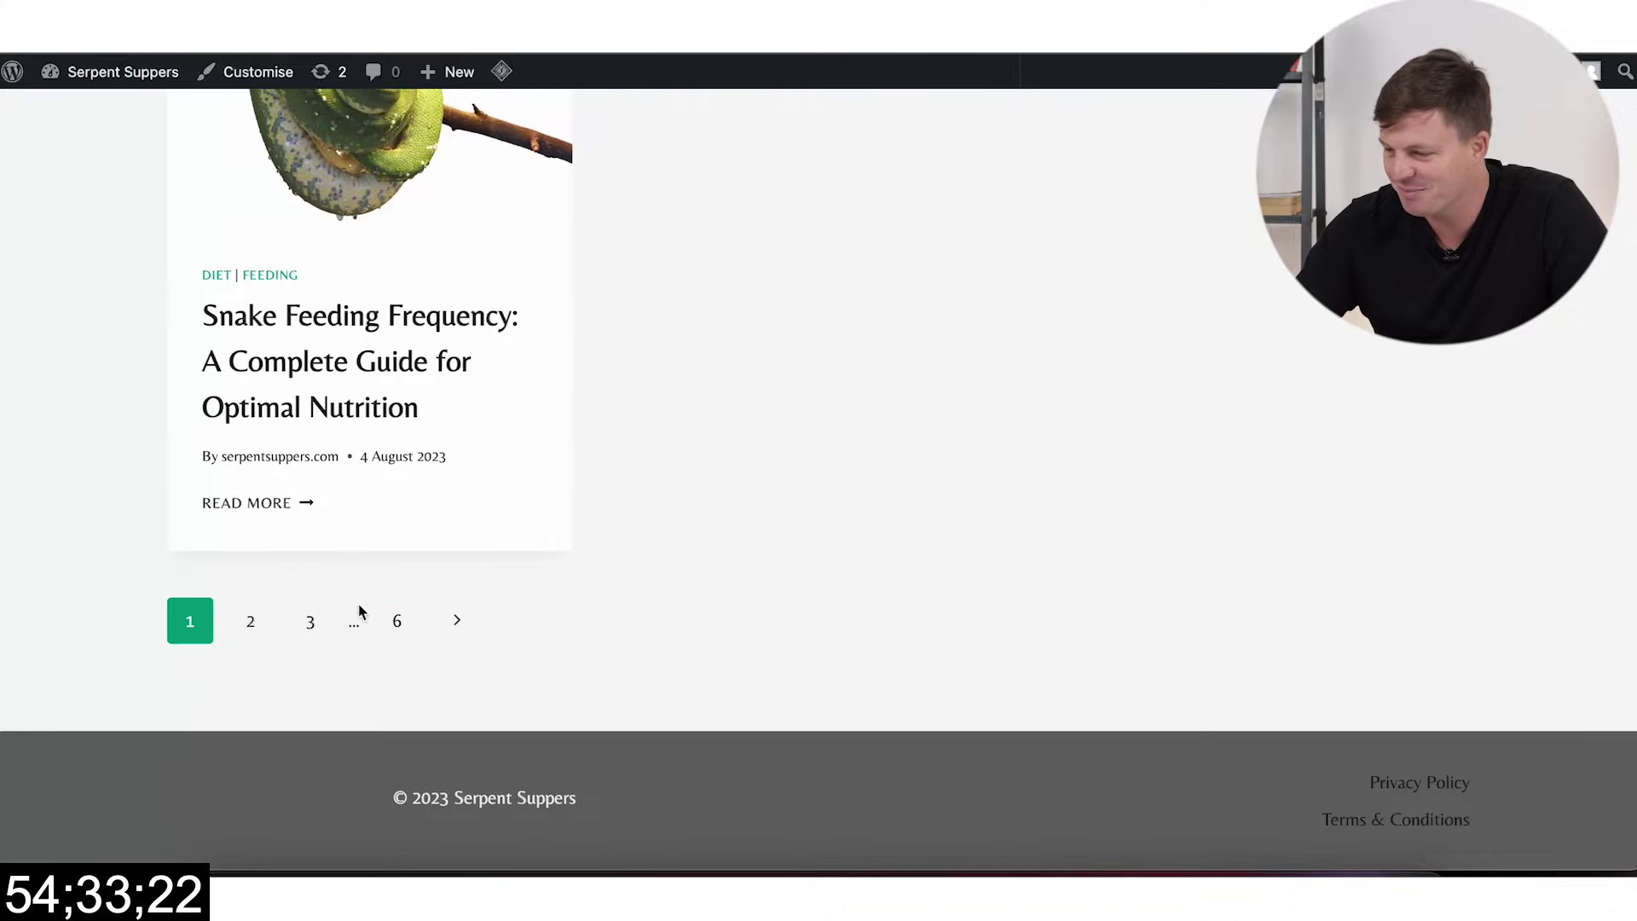
scroll(691, 515, up, 5)
scroll(690, 515, down, 5)
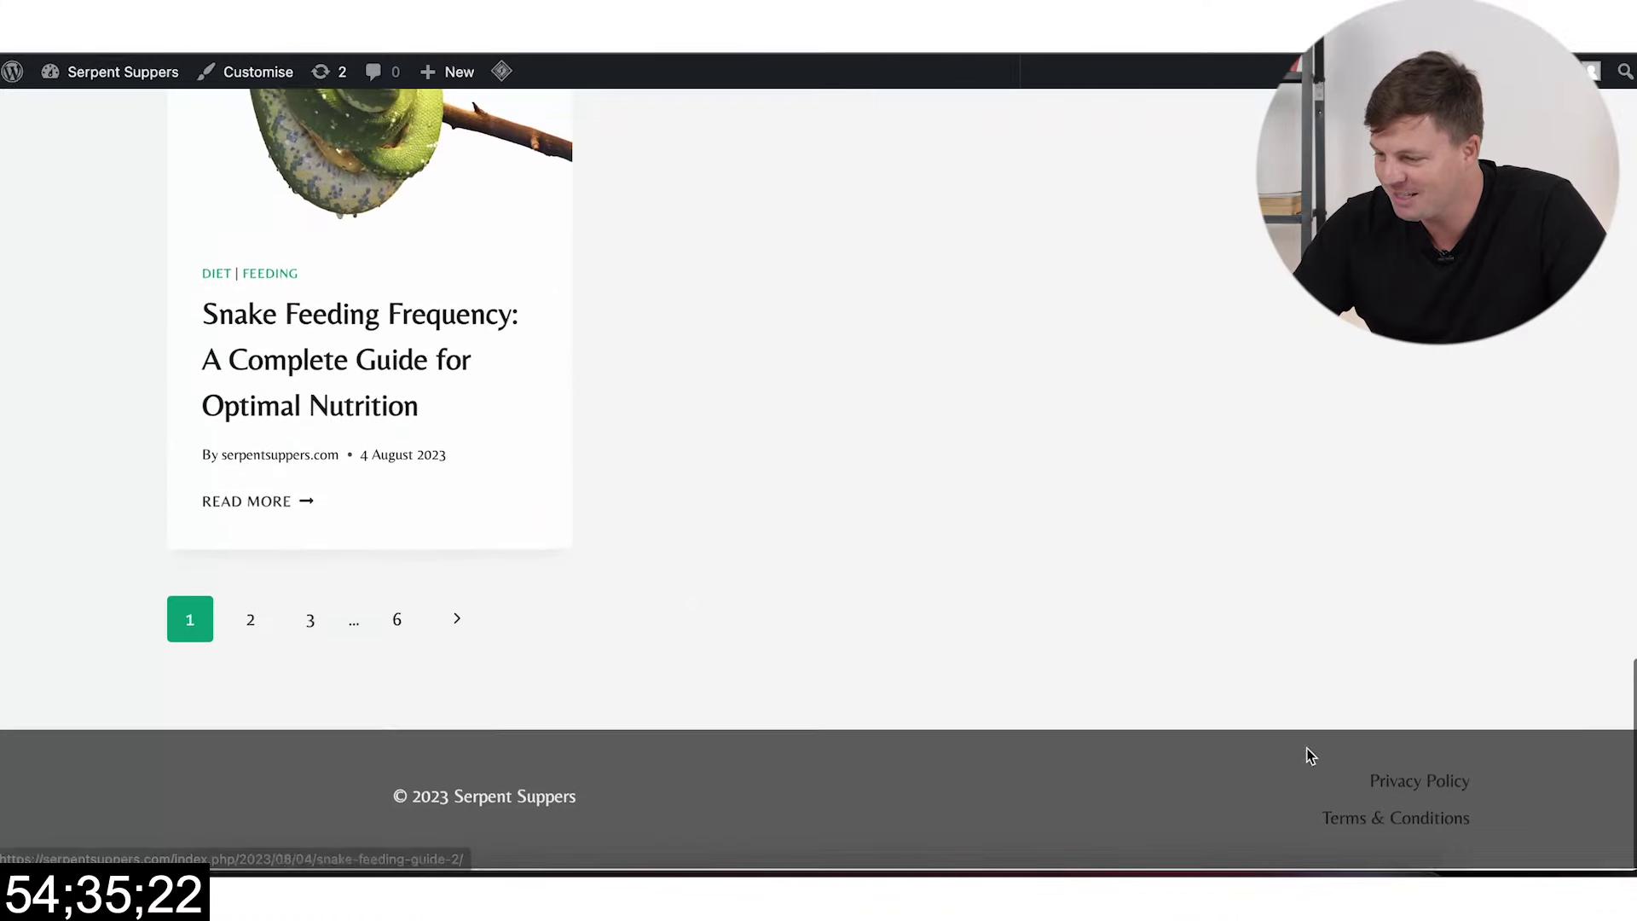
scroll(1451, 656, up, 1)
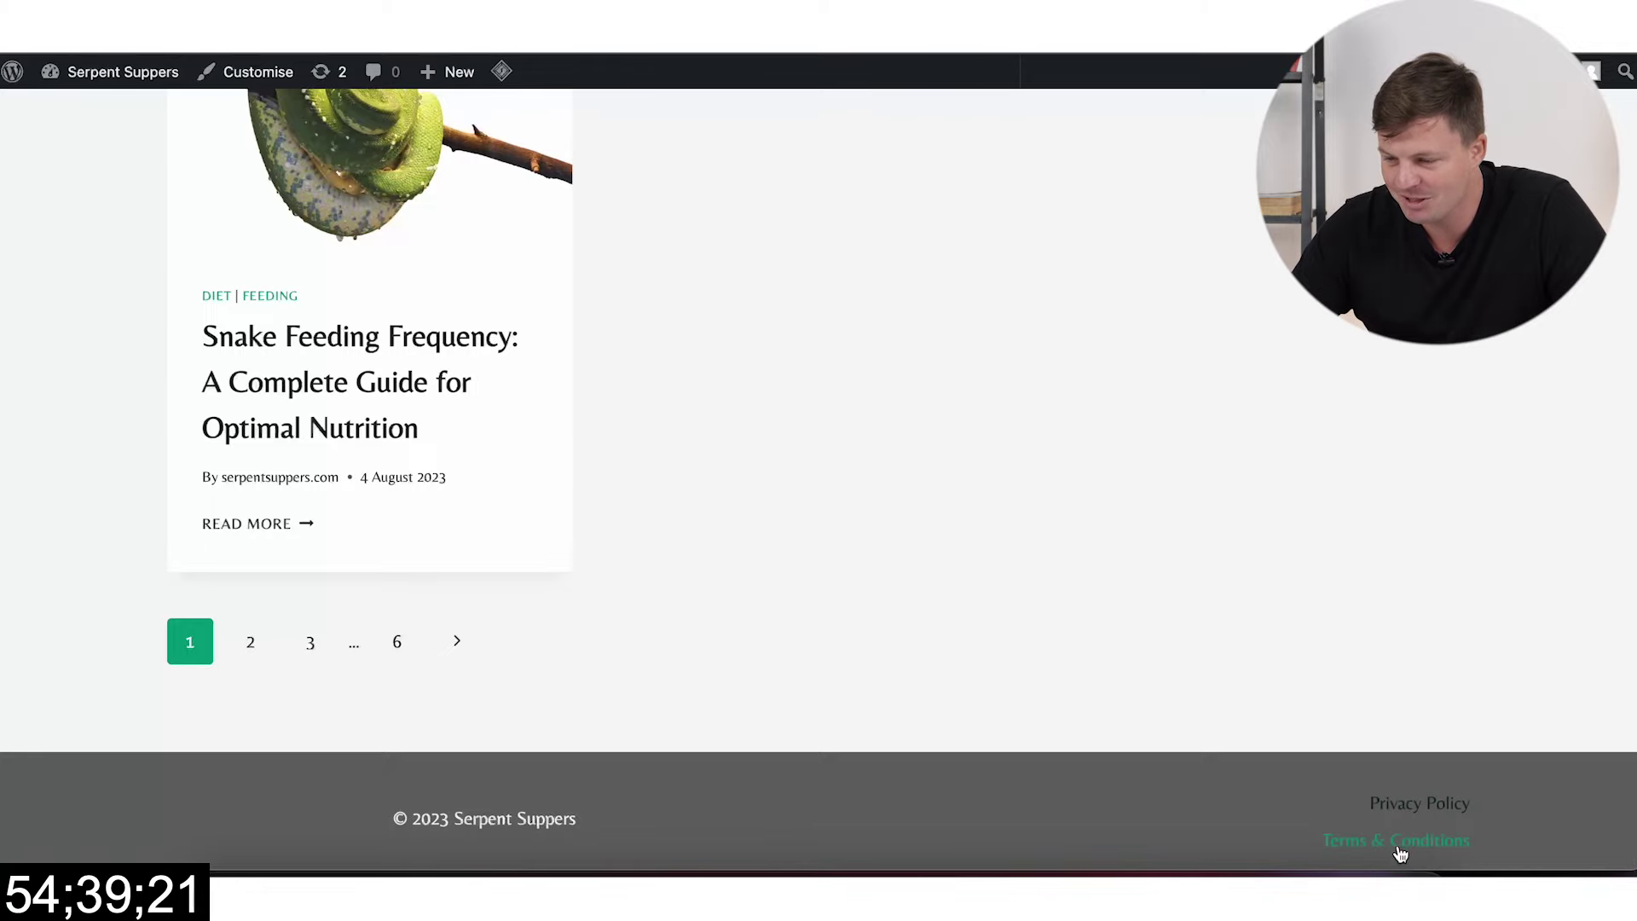
scroll(1400, 852, up, 15)
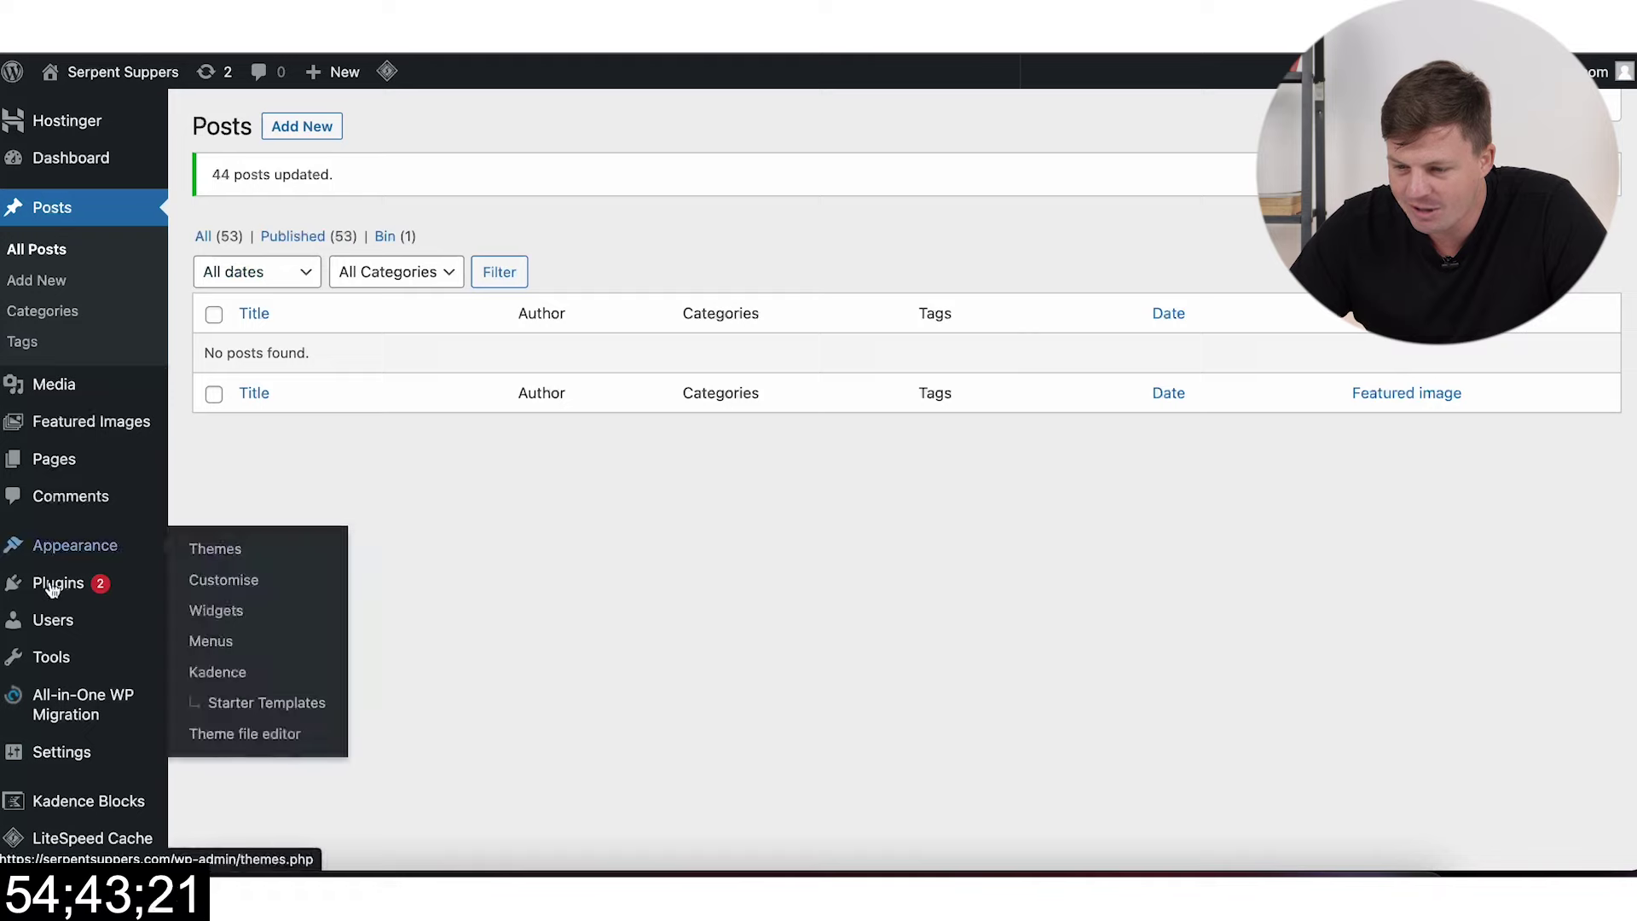
Step: Switch permalinks to the Post name structure (/%postname%/) and save the change
mouse_move(91, 549)
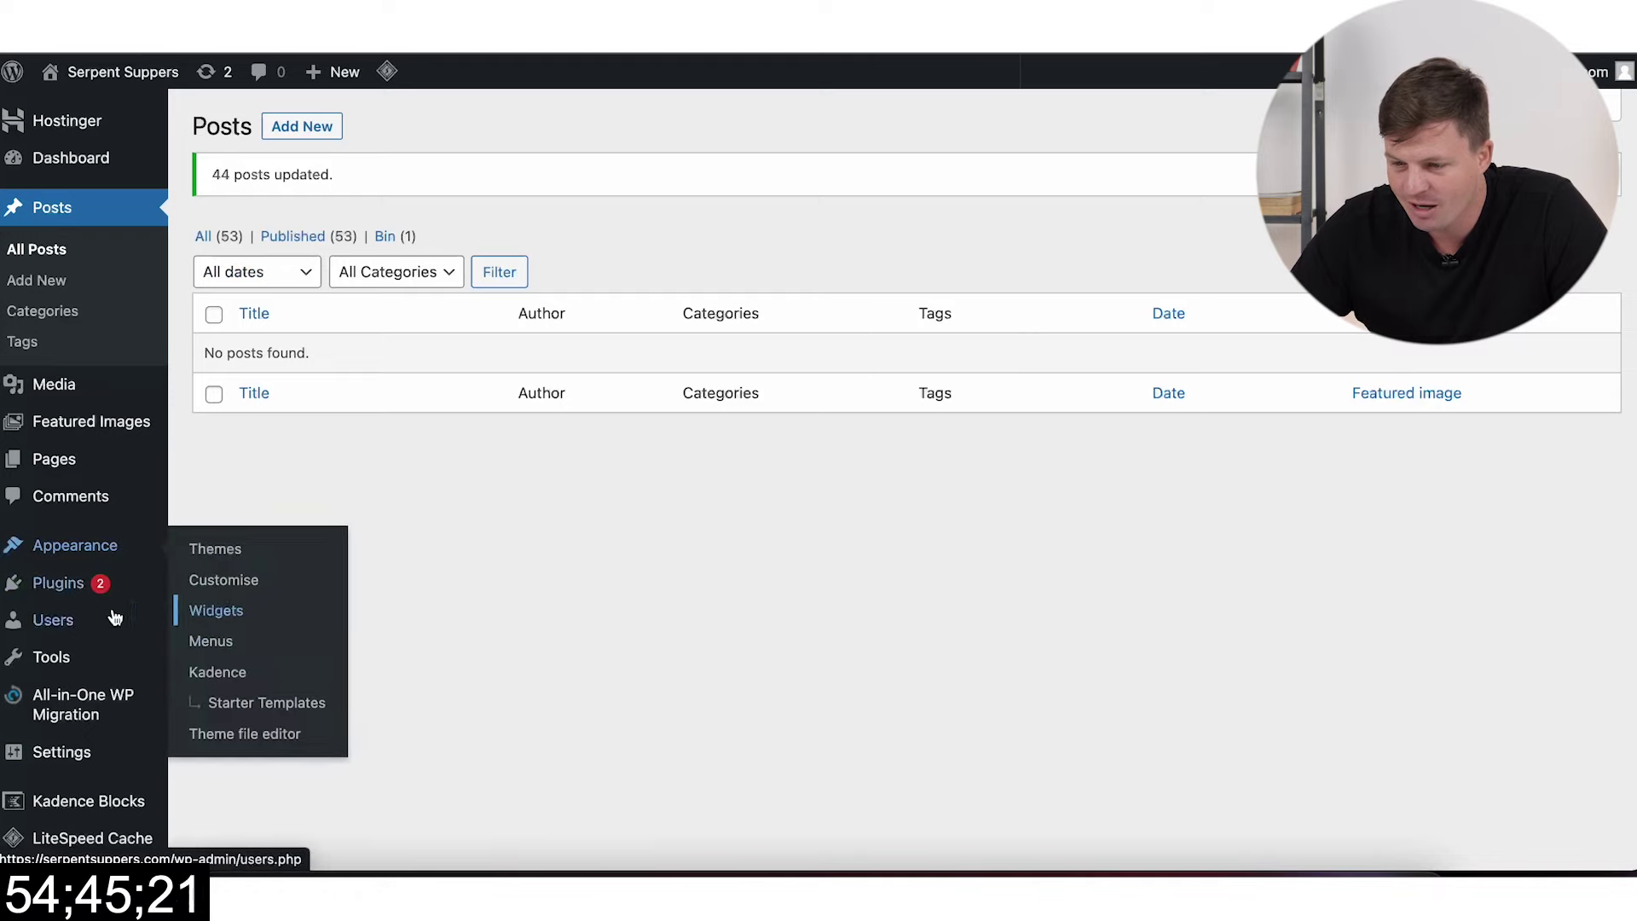
mouse_move(77, 751)
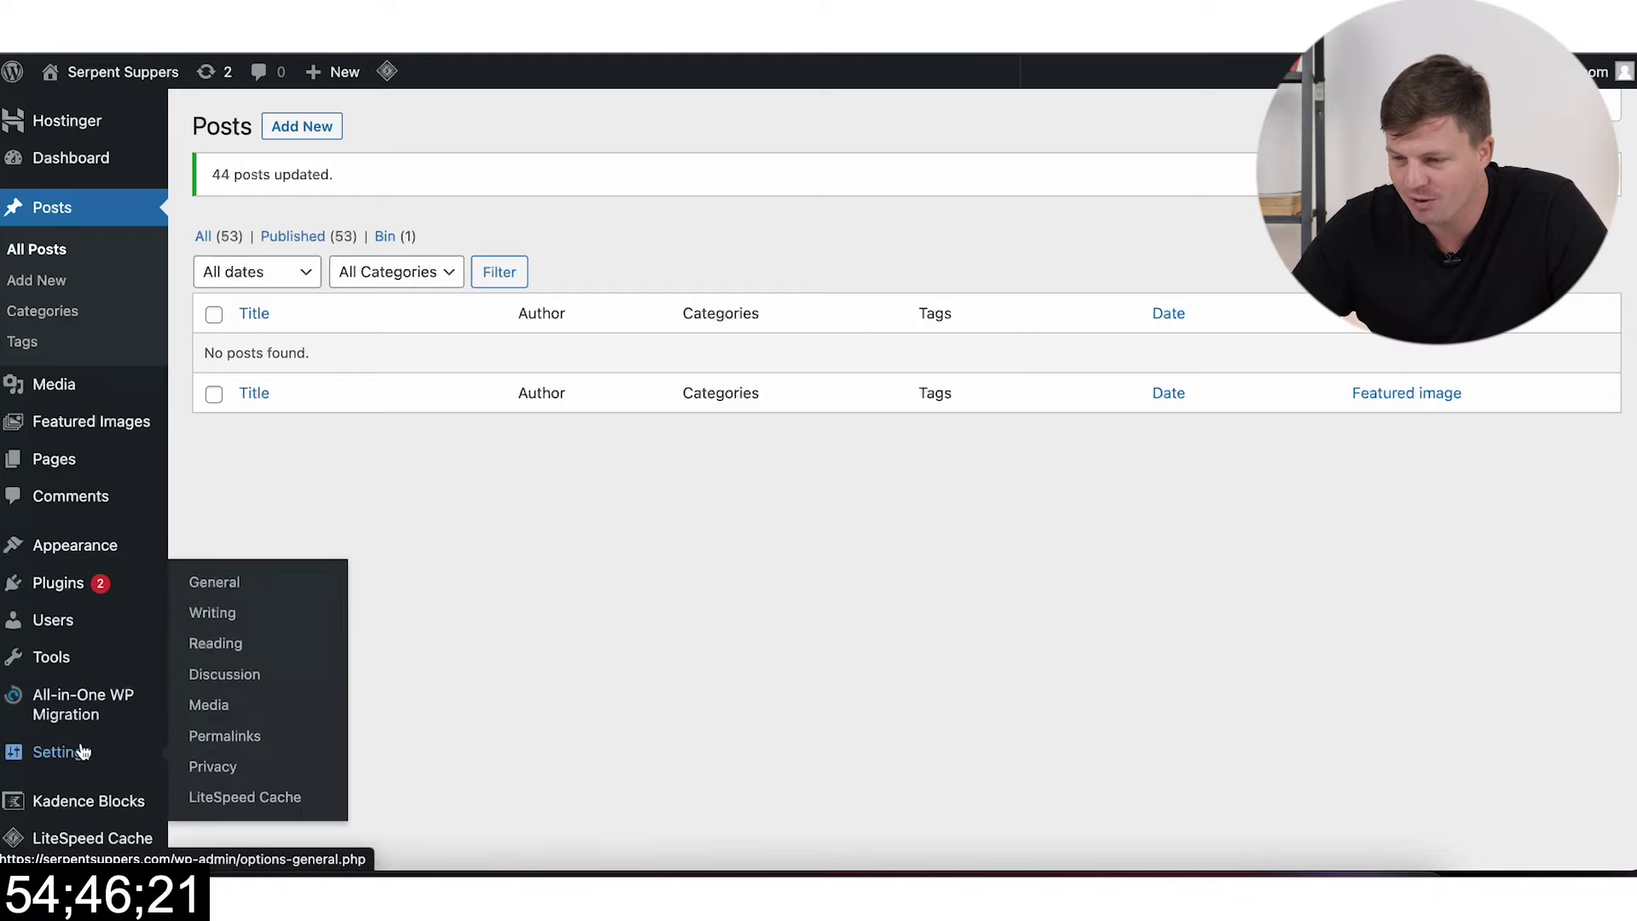
click(247, 738)
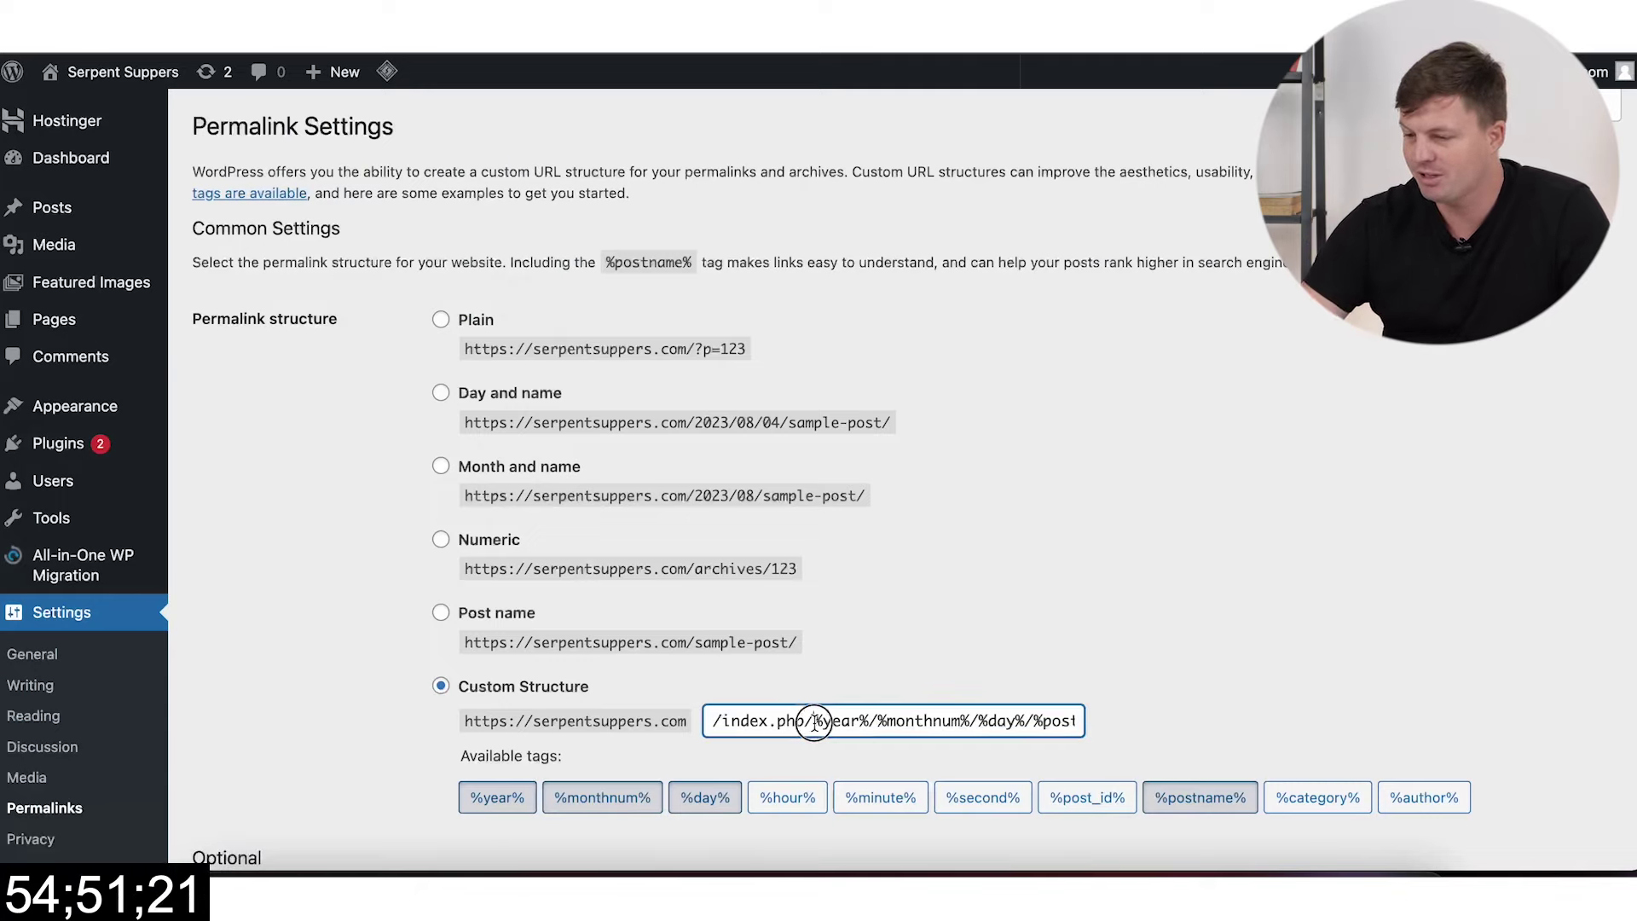
drag(813, 722, 847, 723)
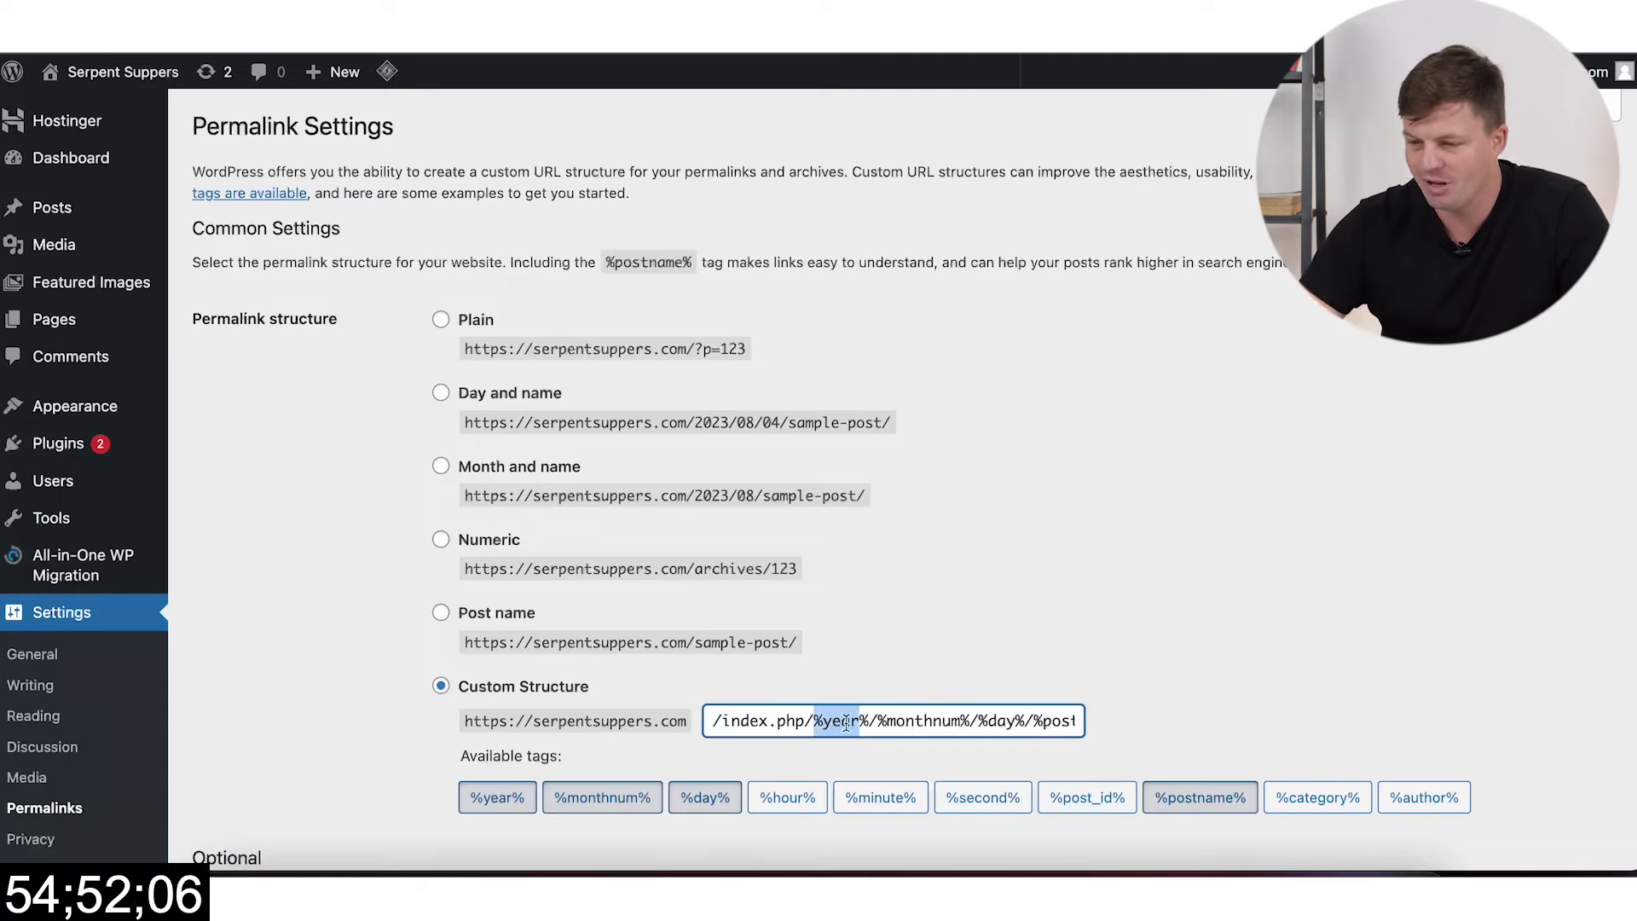
click(442, 614)
click(748, 653)
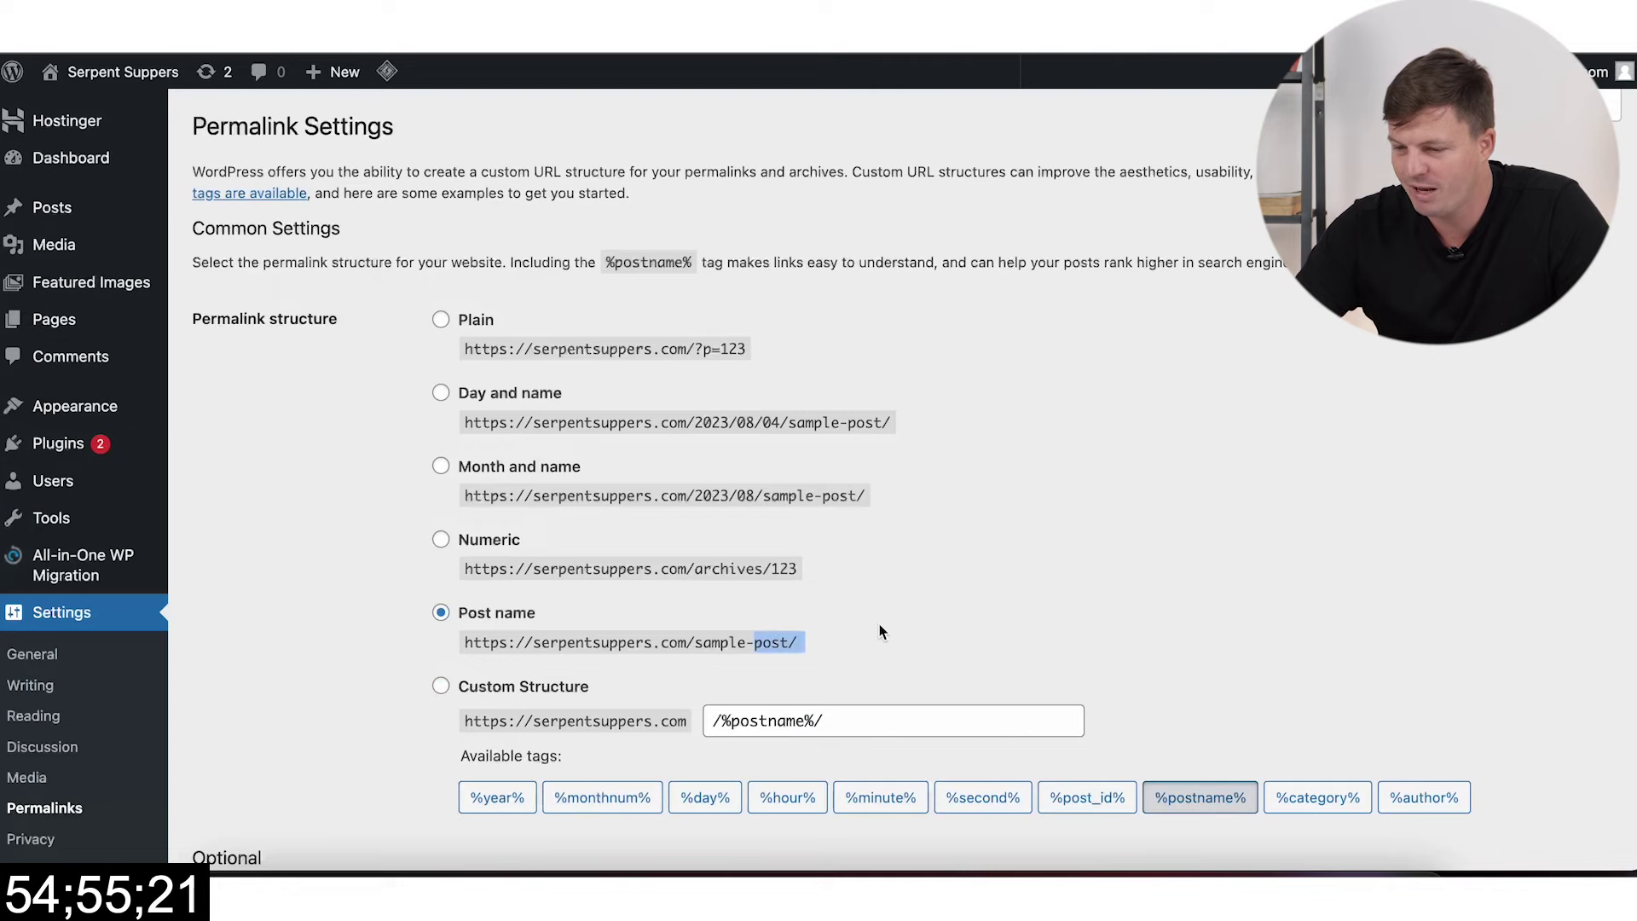
scroll(882, 631, down, 5)
click(278, 757)
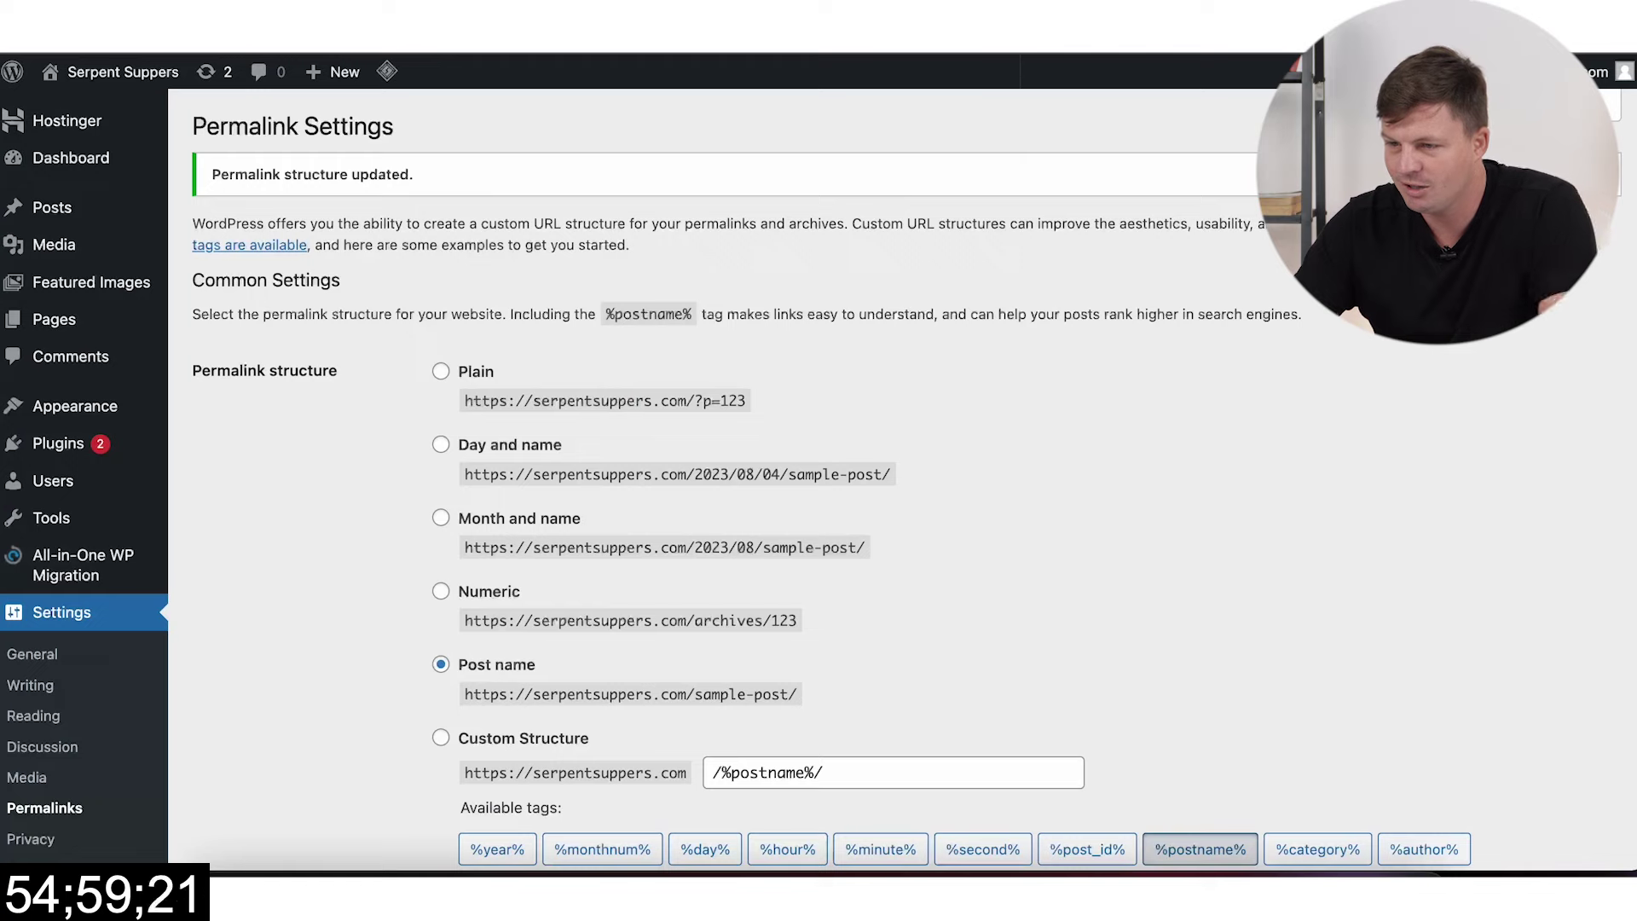
Step: Browse the live home page's post listing, then return to the ChatGPT About-page draft
key(ctrl+Tab)
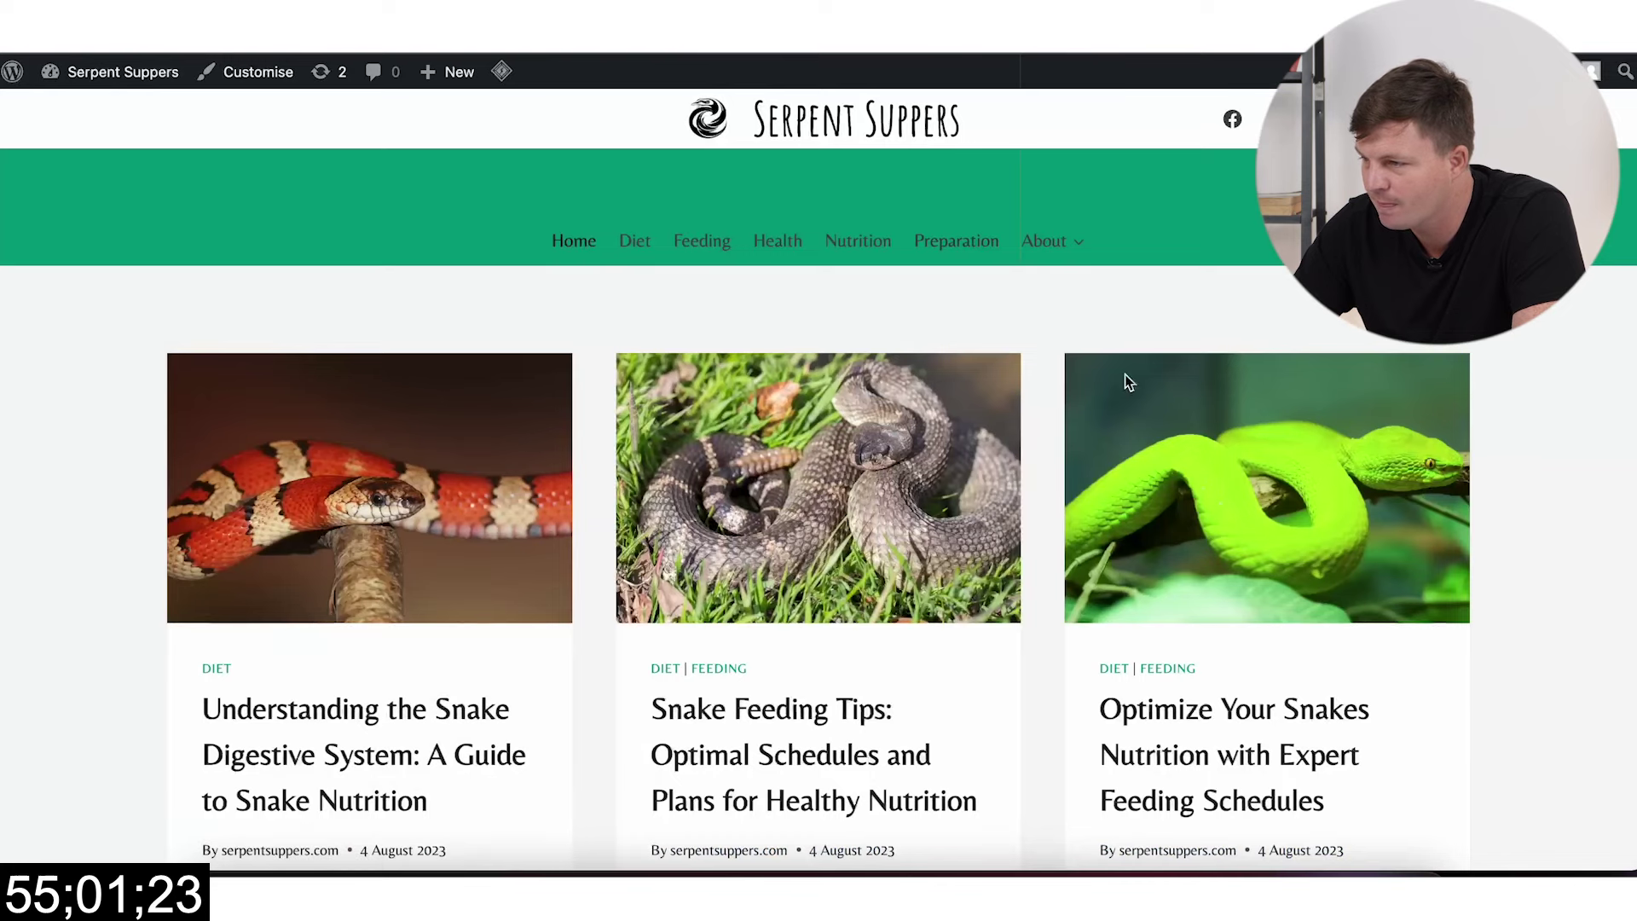
scroll(1289, 607, down, 8)
scroll(1289, 607, down, 10)
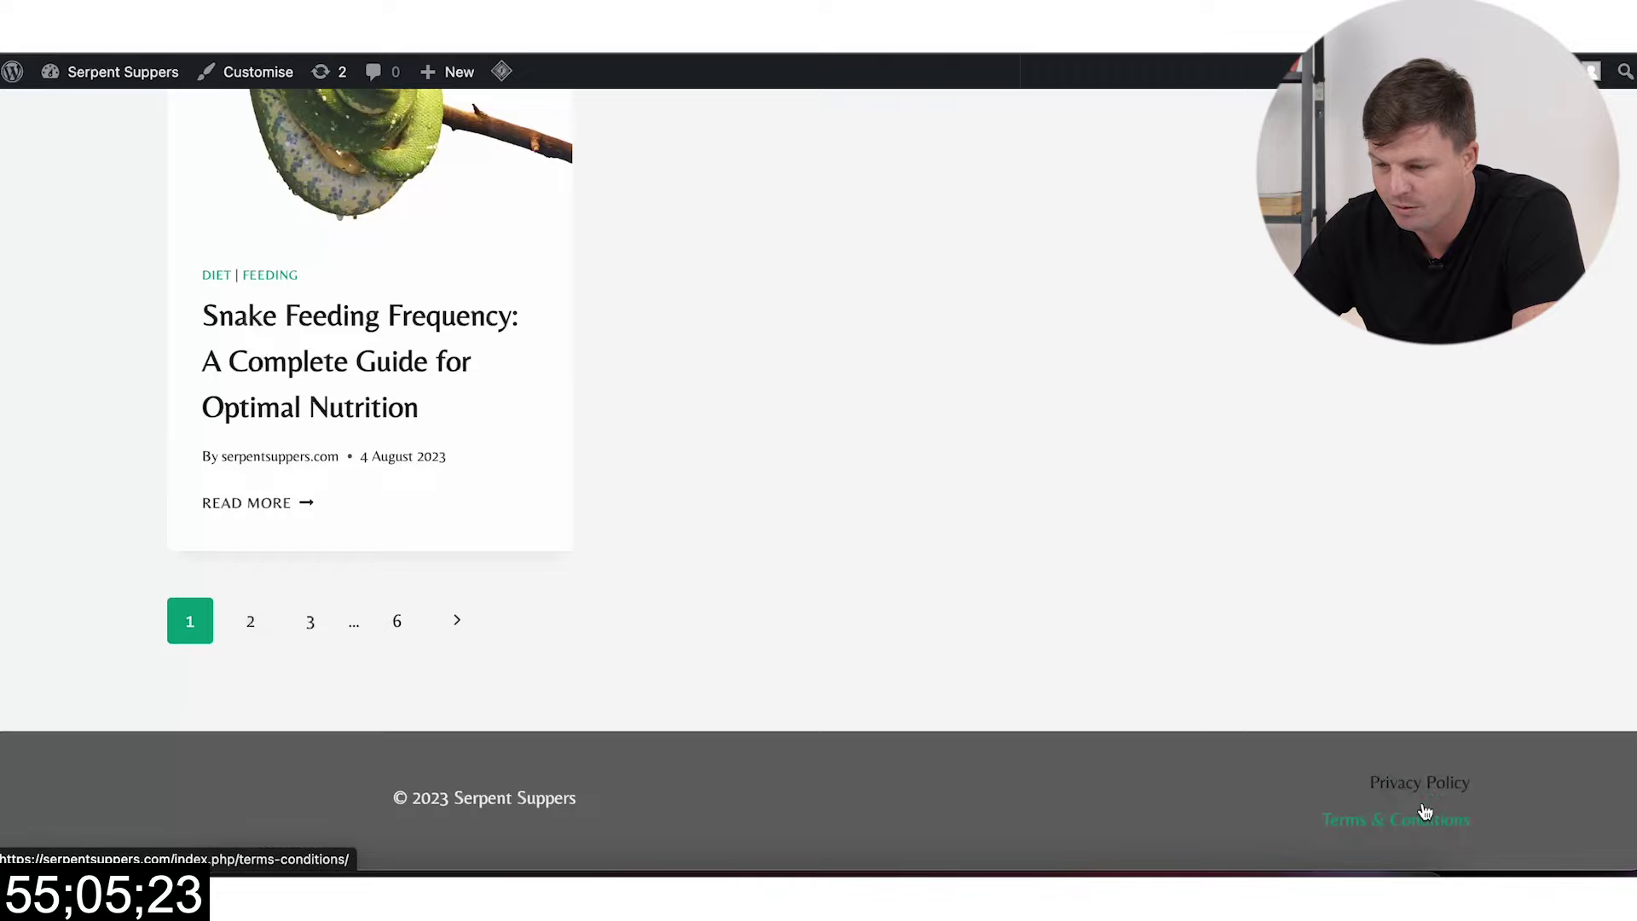
scroll(1311, 648, up, 6)
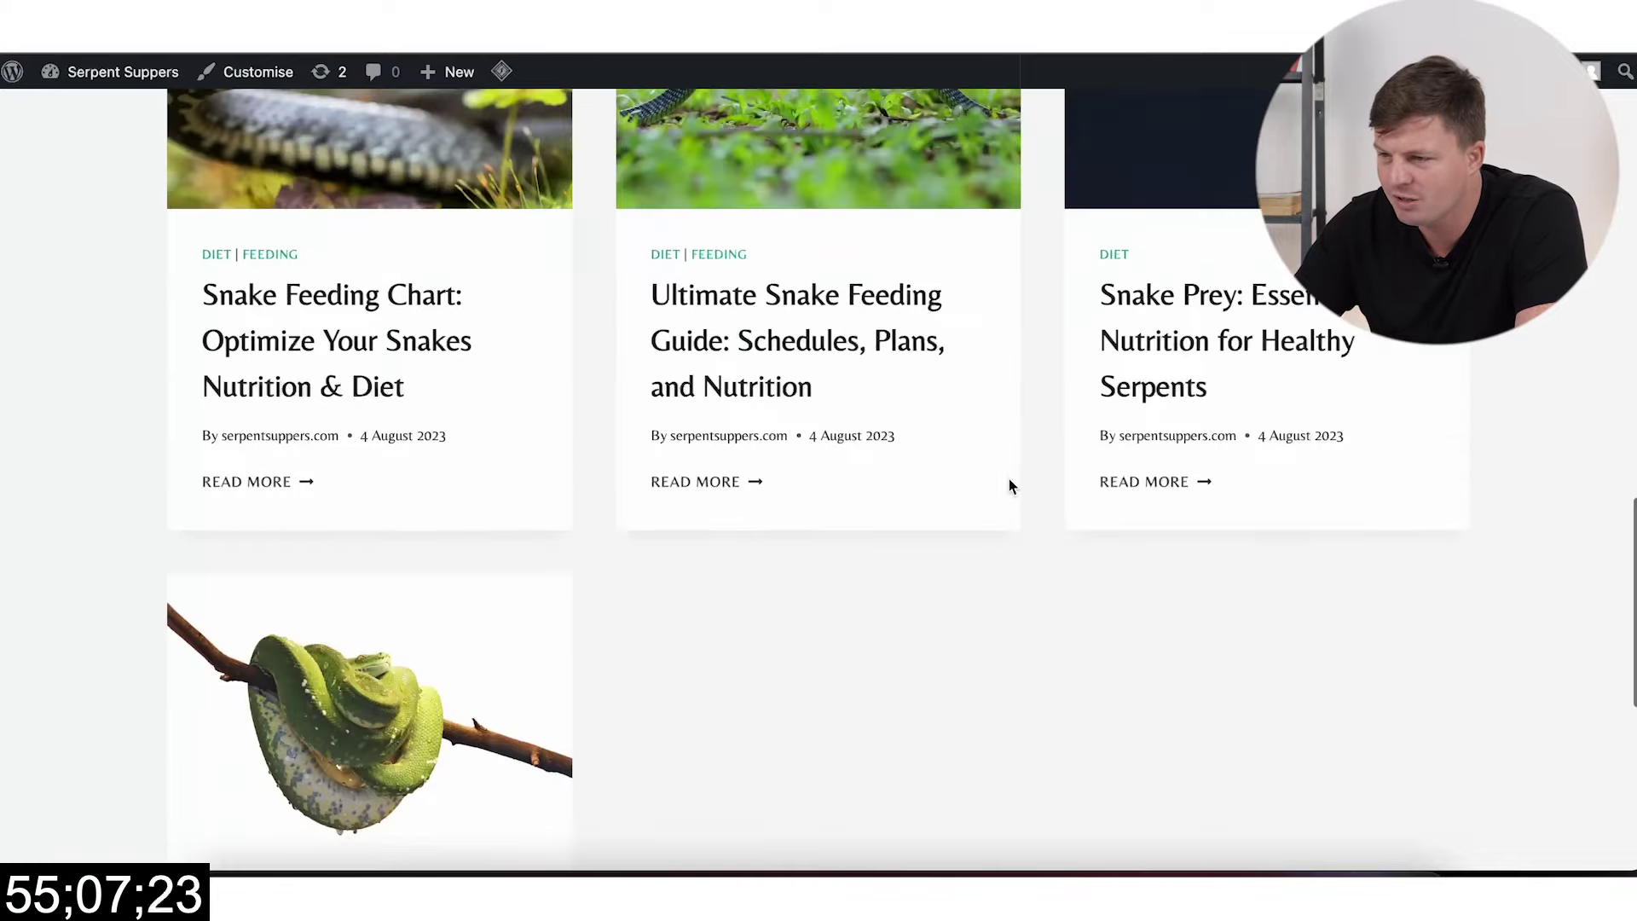
scroll(1134, 610, down, 6)
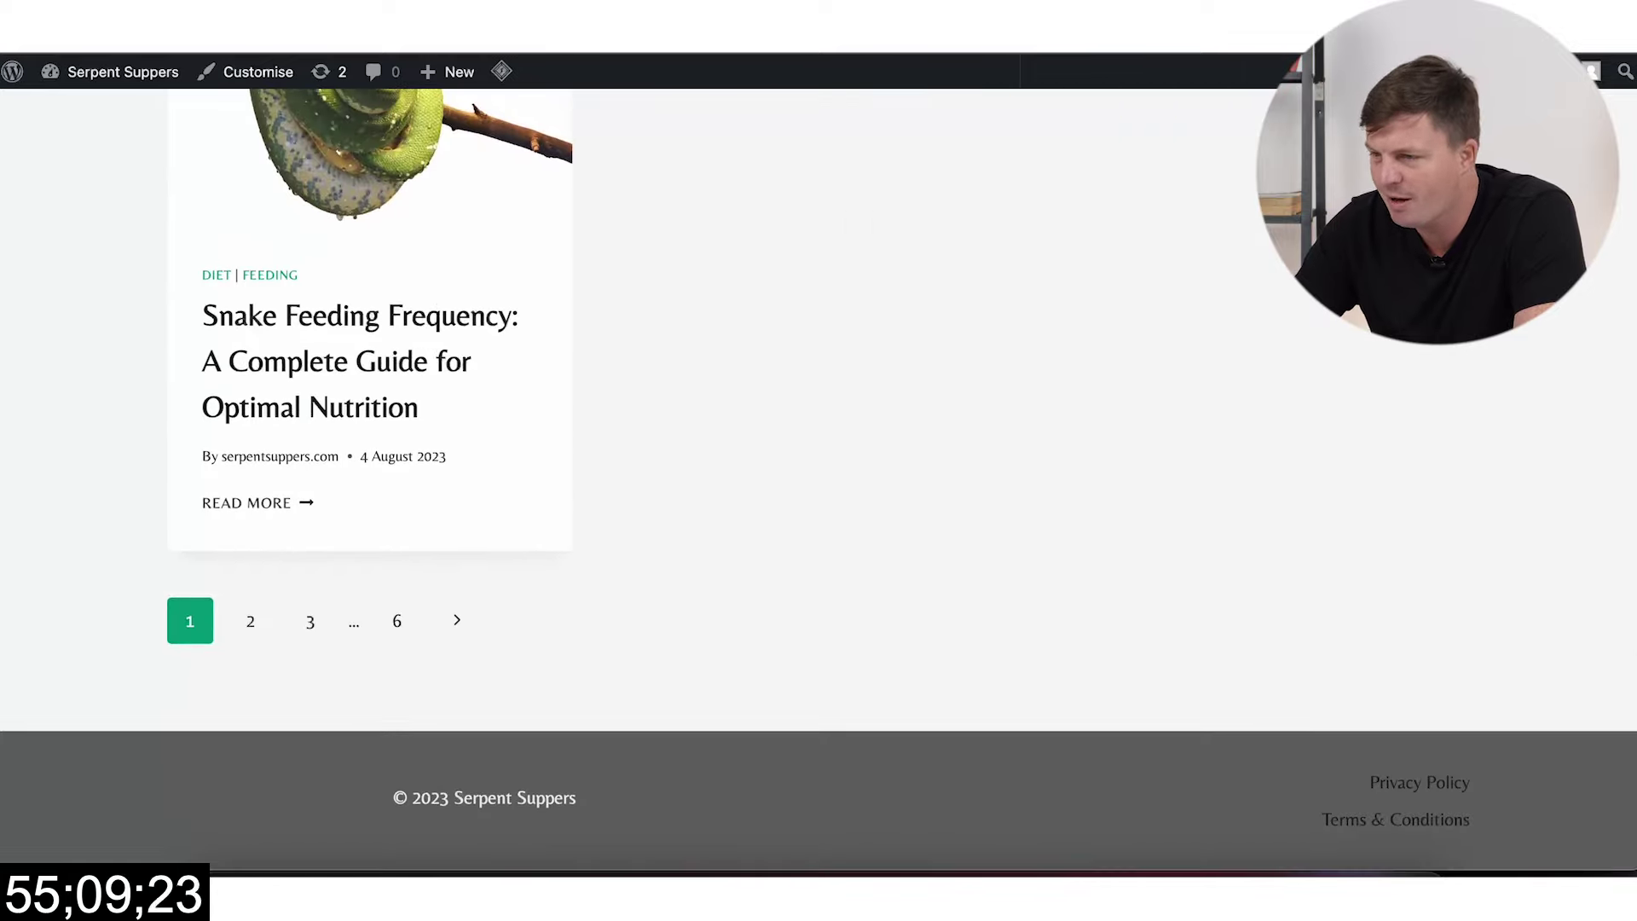
key(ctrl+Tab)
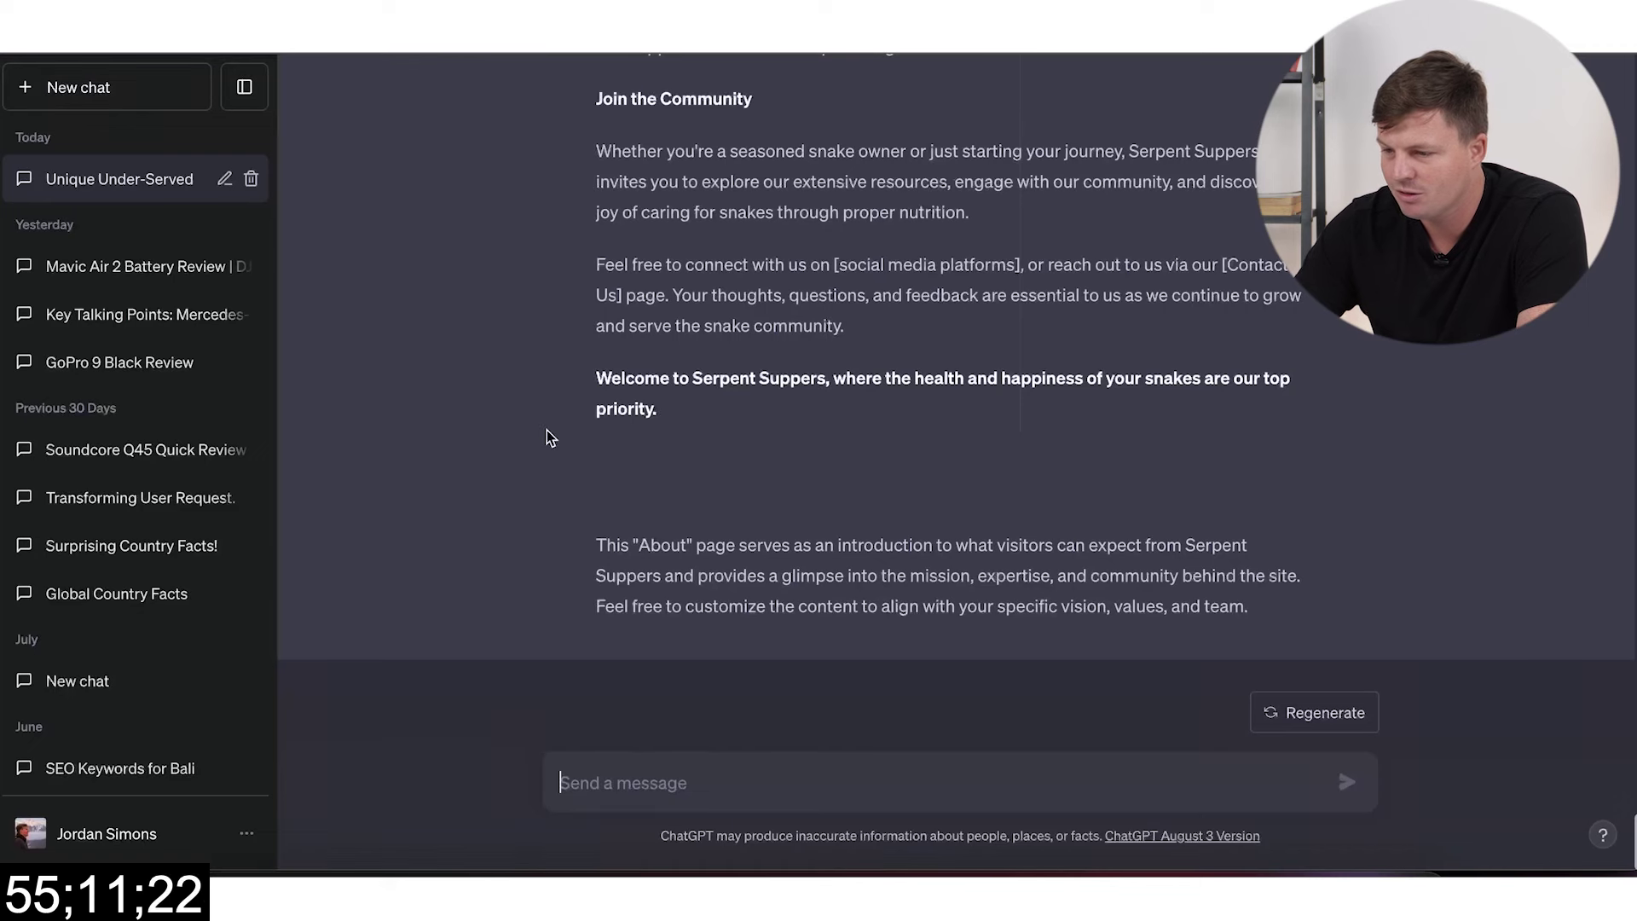
Step: Select the ChatGPT About-page response from its closing line up to the top
drag(1261, 612, 747, 275)
scroll(745, 273, up, 5)
scroll(744, 273, up, 5)
scroll(744, 273, up, 5)
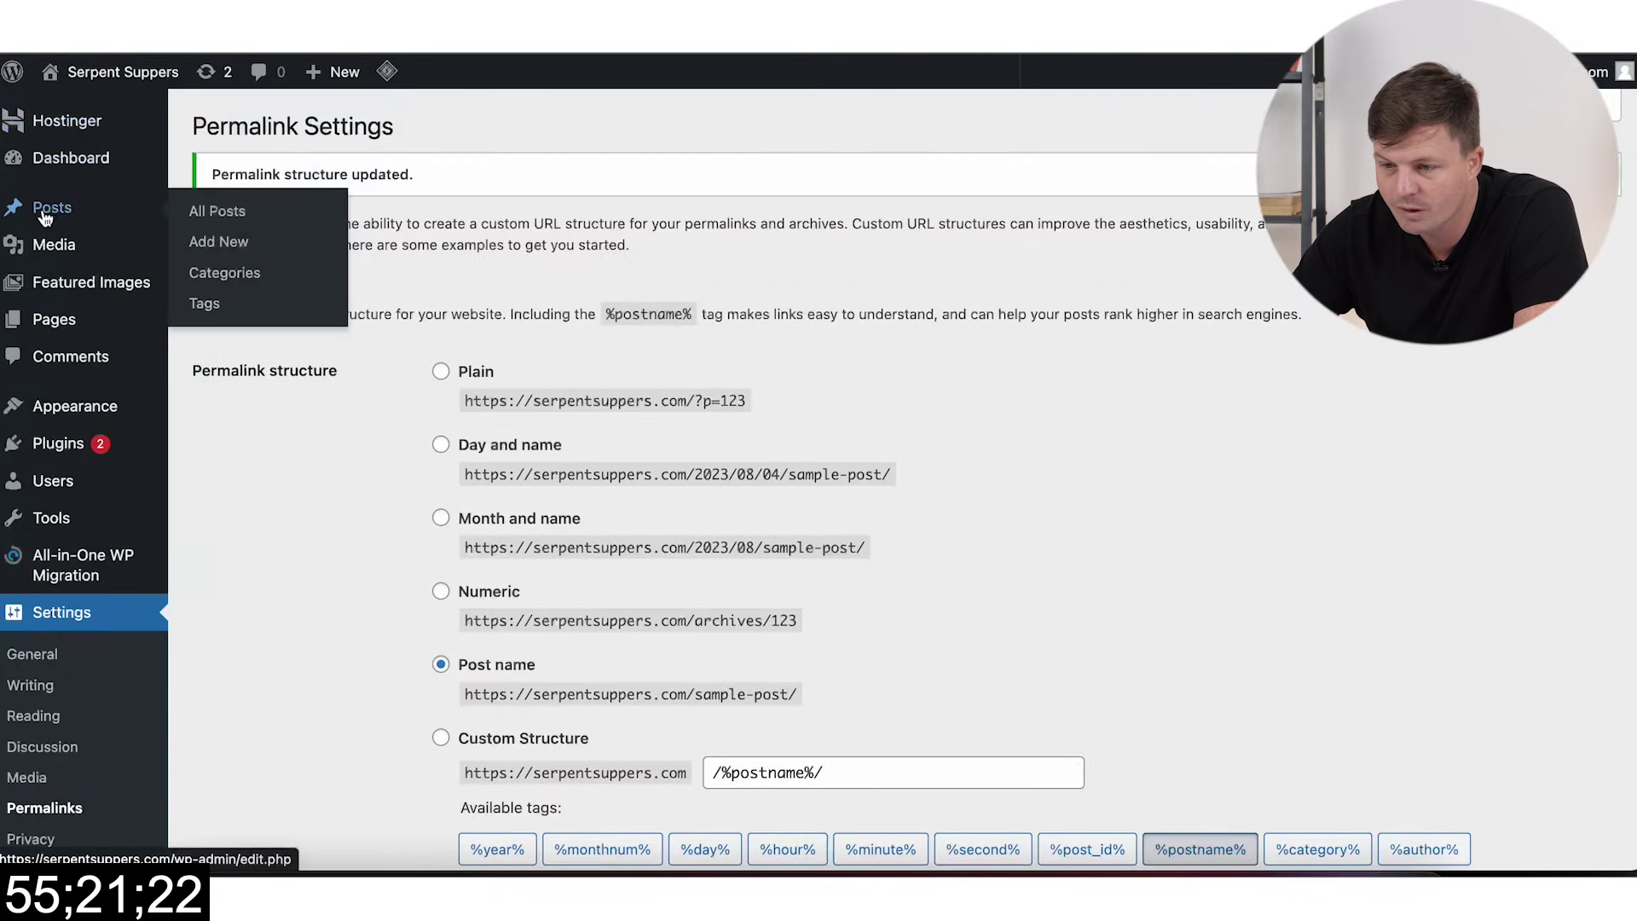
Step: Open the About page in the editor and paste the copied ChatGPT text into it
click(68, 329)
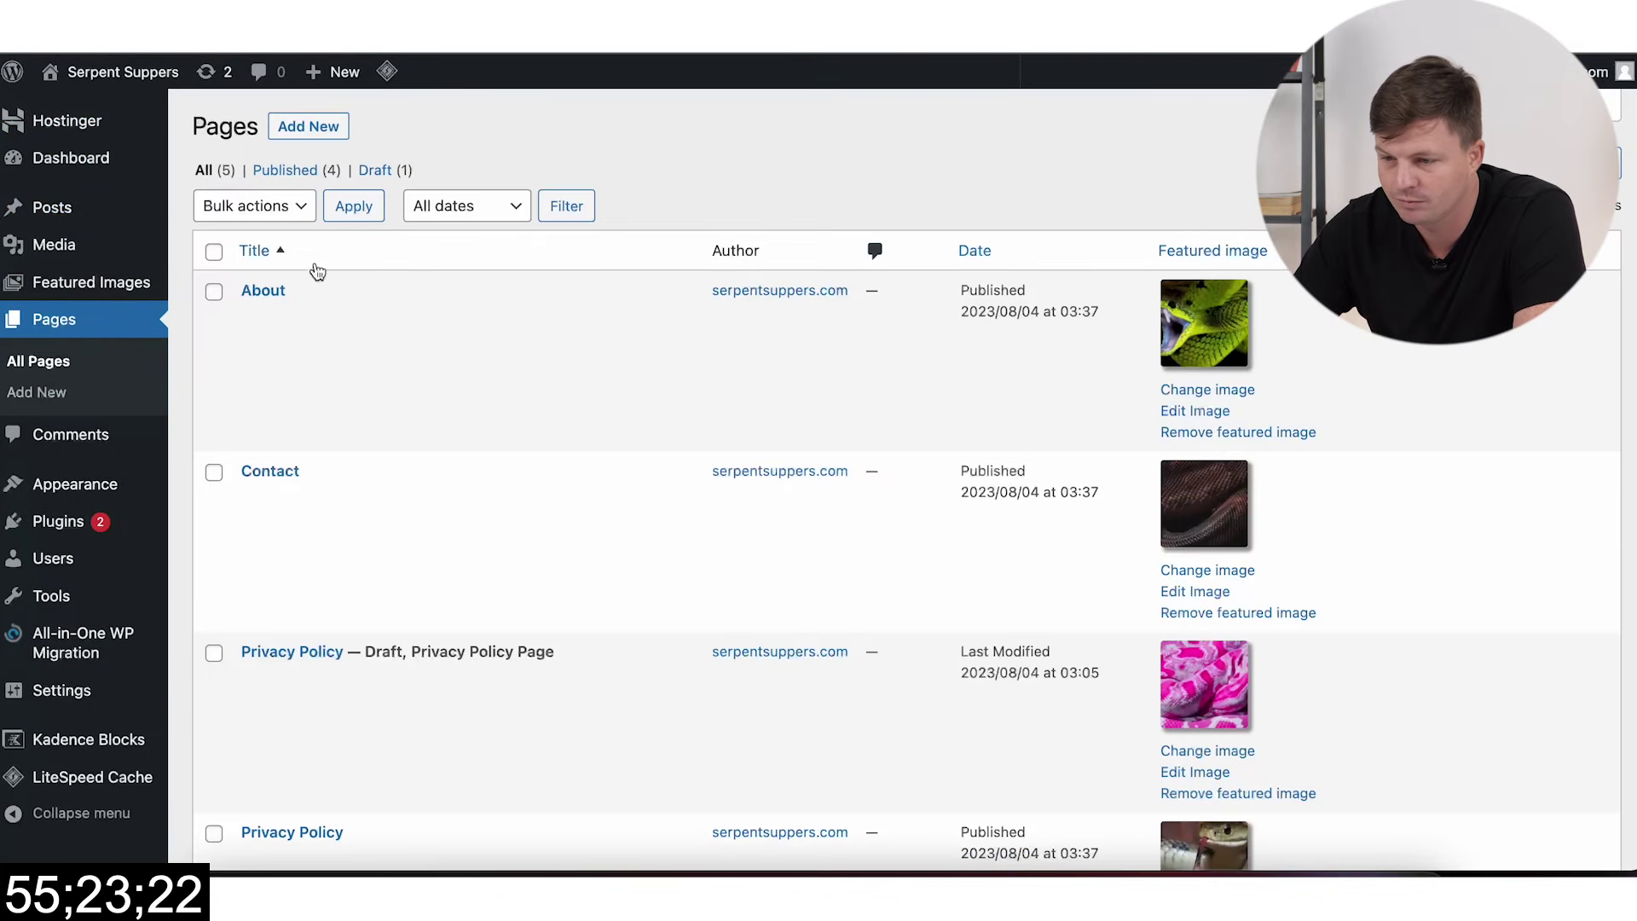
click(256, 319)
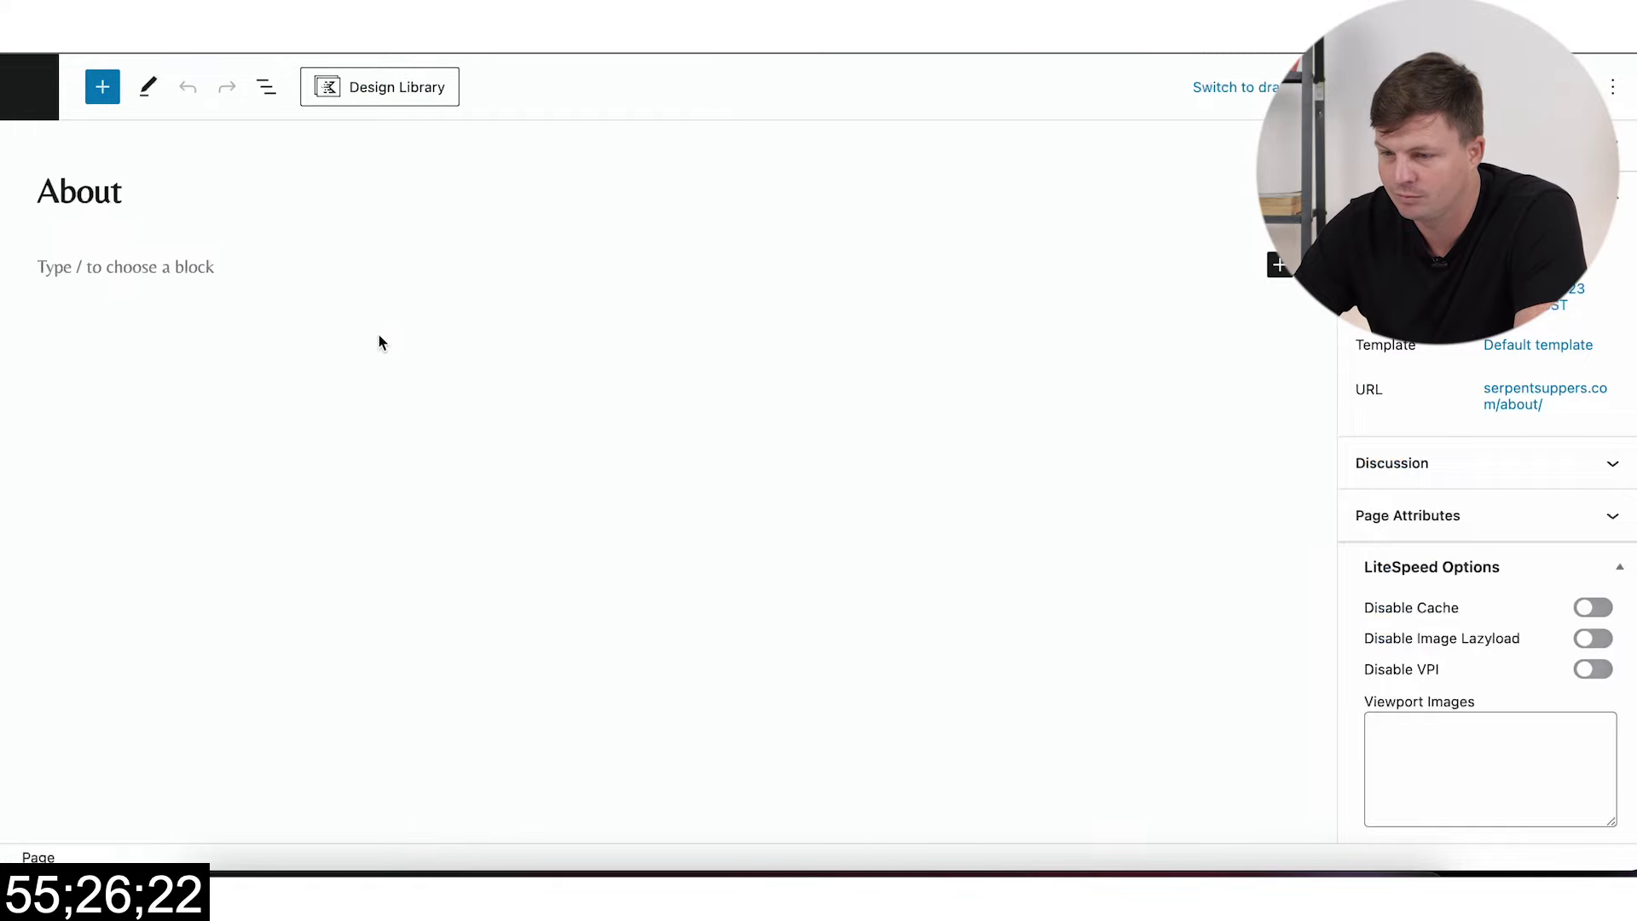
click(224, 264)
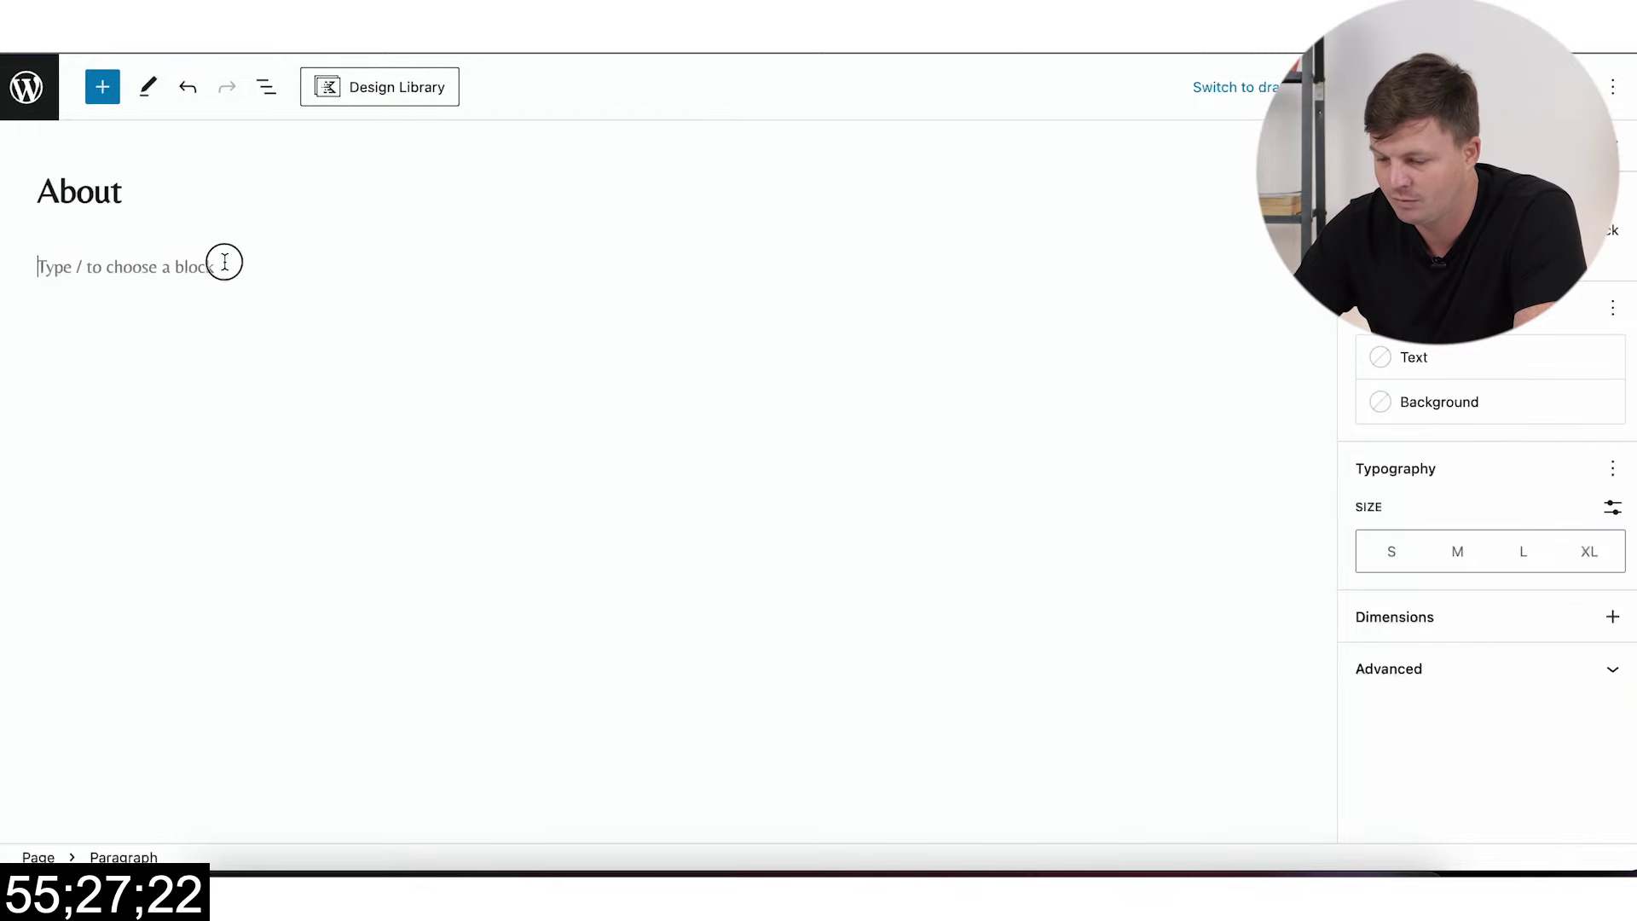
key(ctrl+v)
Step: Replace the placeholders with the founder's name, pronoun 'he' and degree field 'Snakes'
scroll(607, 395, up, 5)
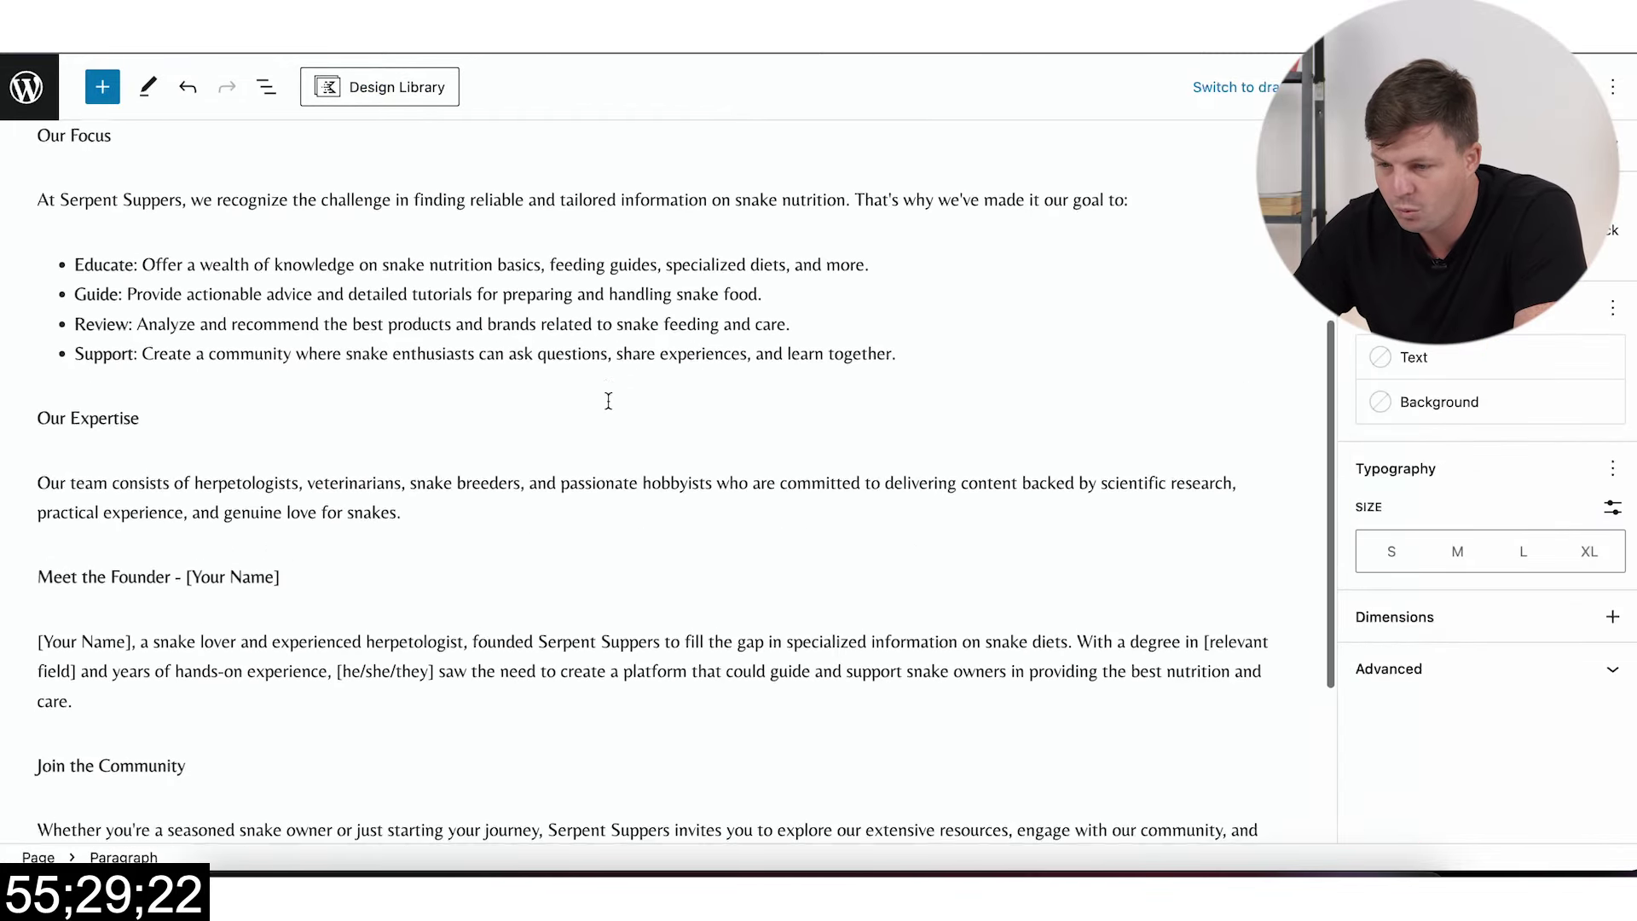
click(293, 597)
key(BackSpace)
key(BackSpace)
key(BackSpace)
key(BackSpace)
key(BackSpace)
key(BackSpace)
key(BackSpace)
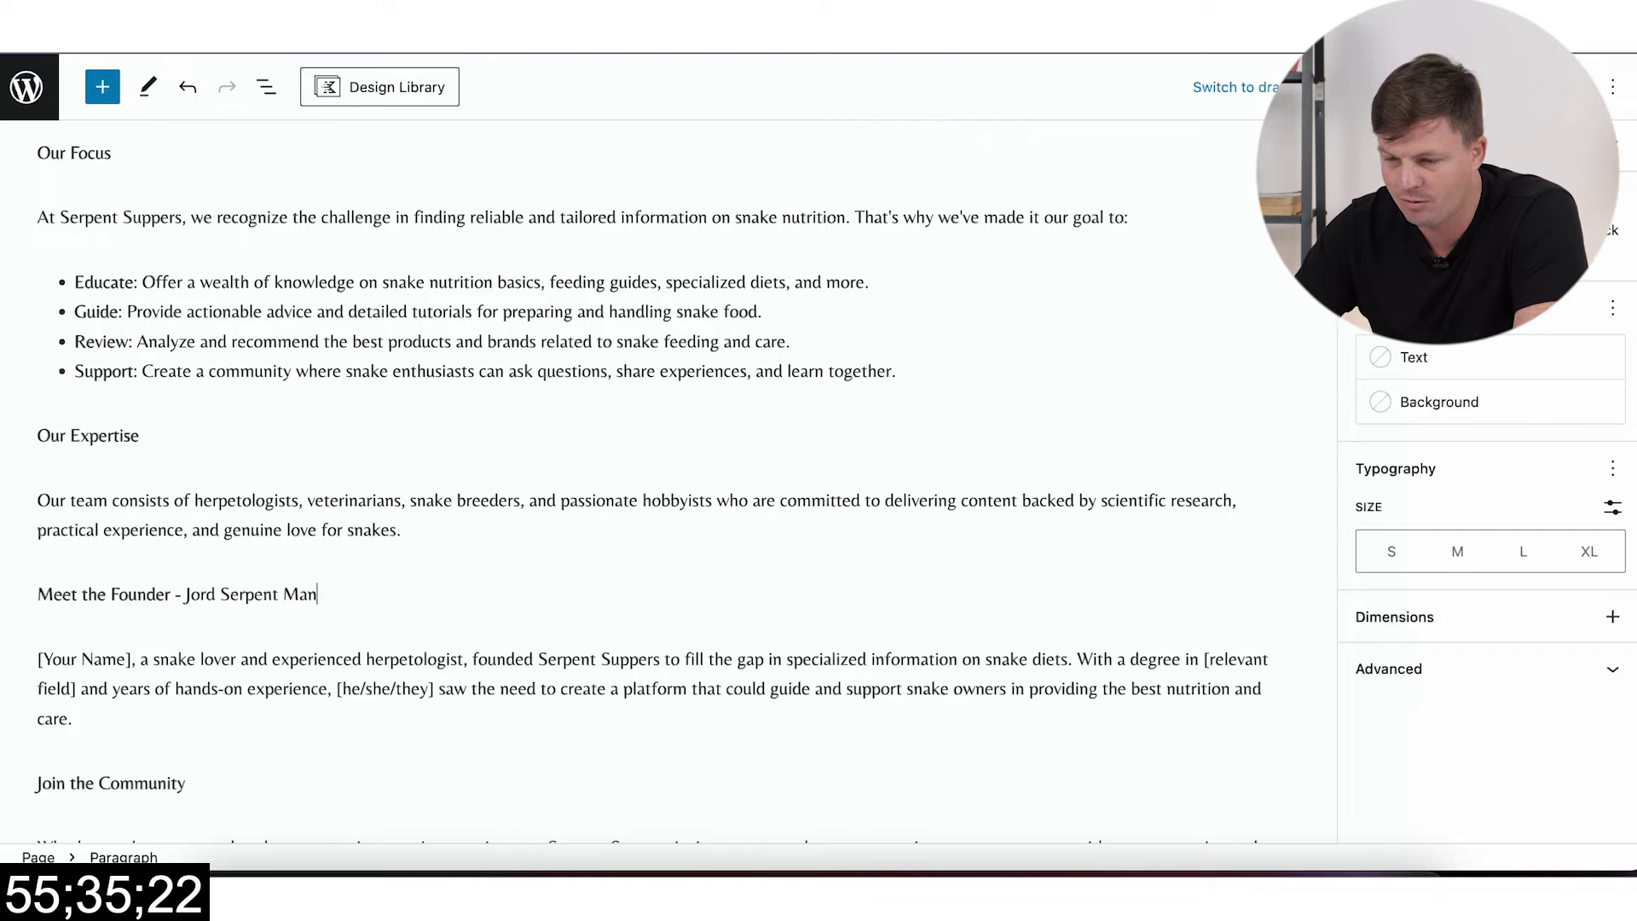
click(133, 659)
key(BackSpace)
key(BackSpace)
key(BackSpace)
key(BackSpace)
key(BackSpace)
key(BackSpace)
key(BackSpace)
key(BackSpace)
key(BackSpace)
key(BackSpace)
key(BackSpace)
text(Jord)
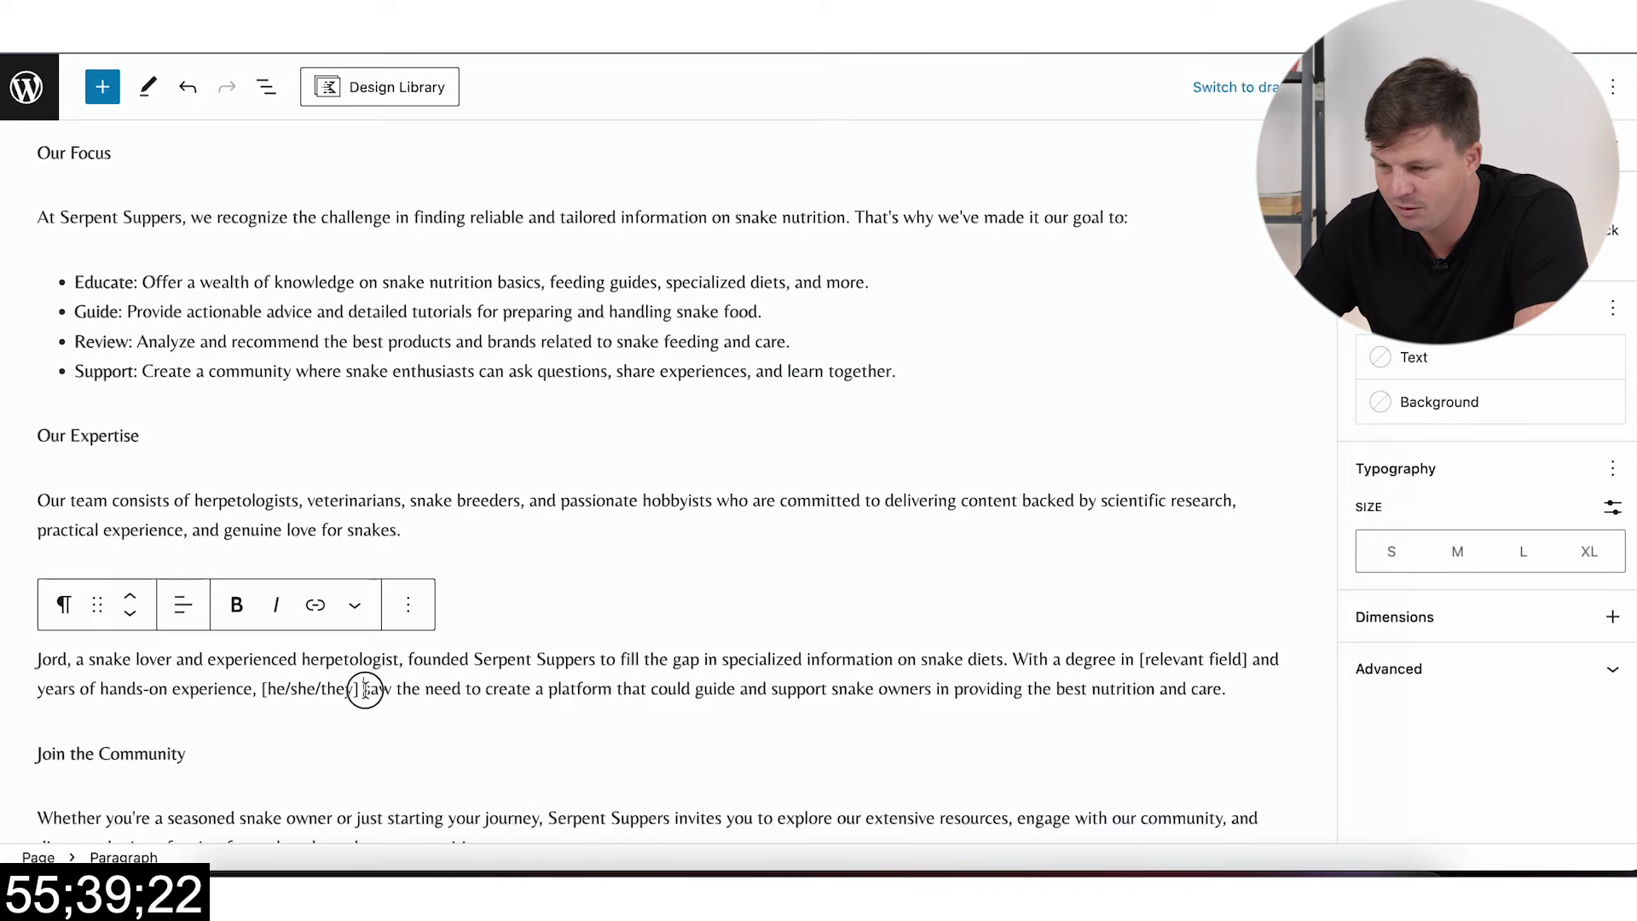
drag(365, 690, 263, 689)
key(BackSpace)
text(he)
drag(1277, 659, 1139, 659)
text(Snak)
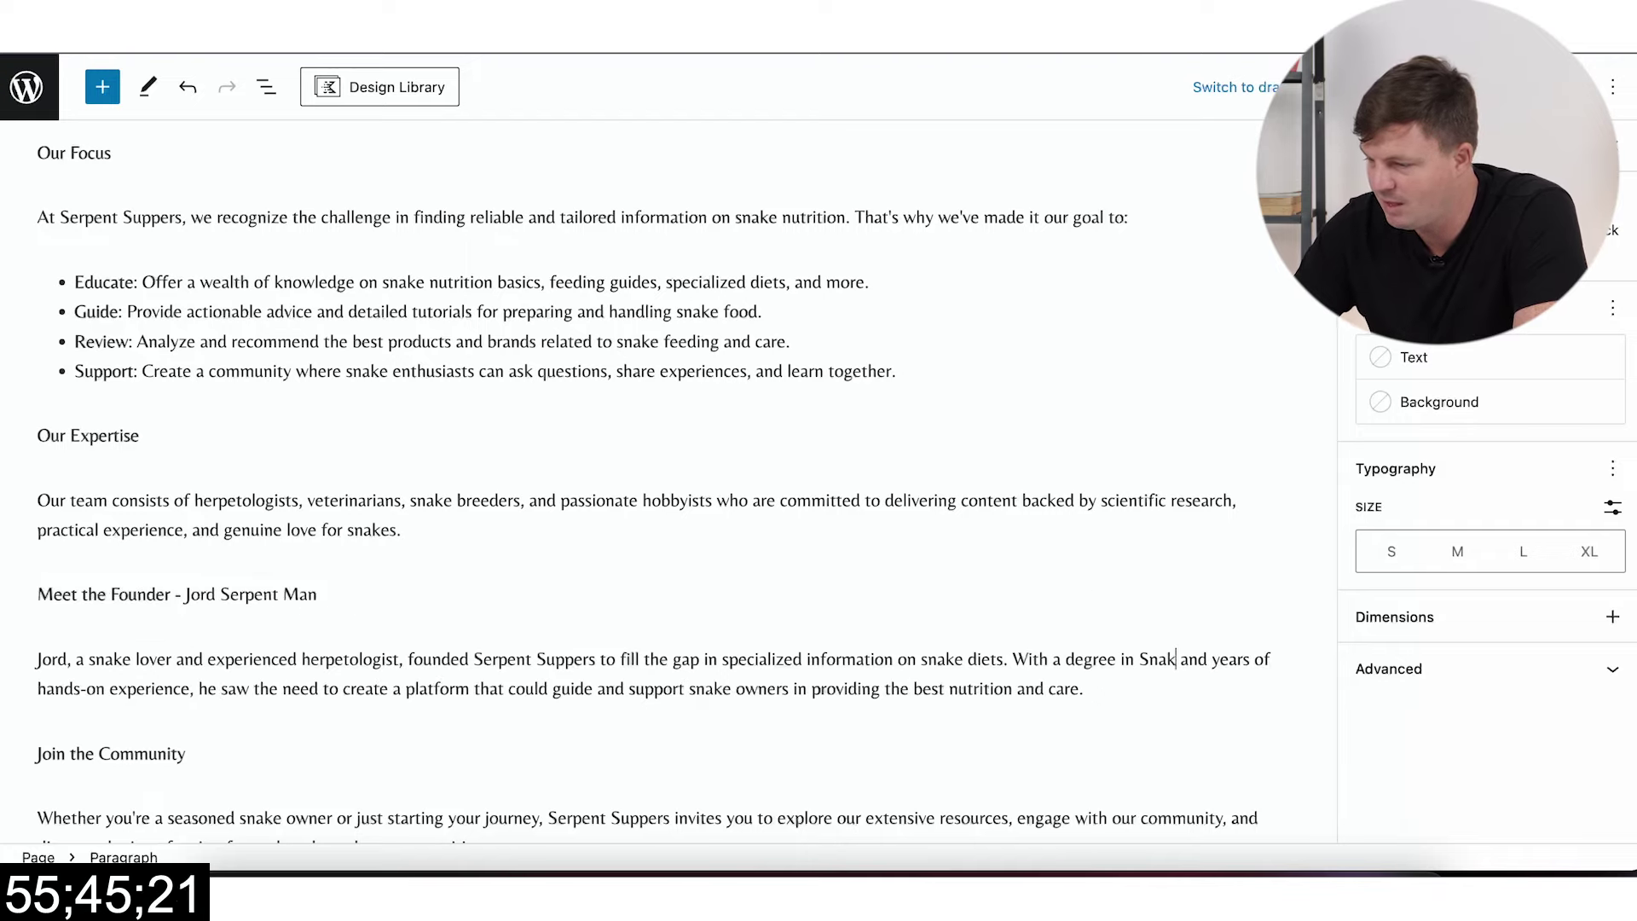
text(es)
Step: Save the updated About page from the page settings view
scroll(1094, 434, down, 3)
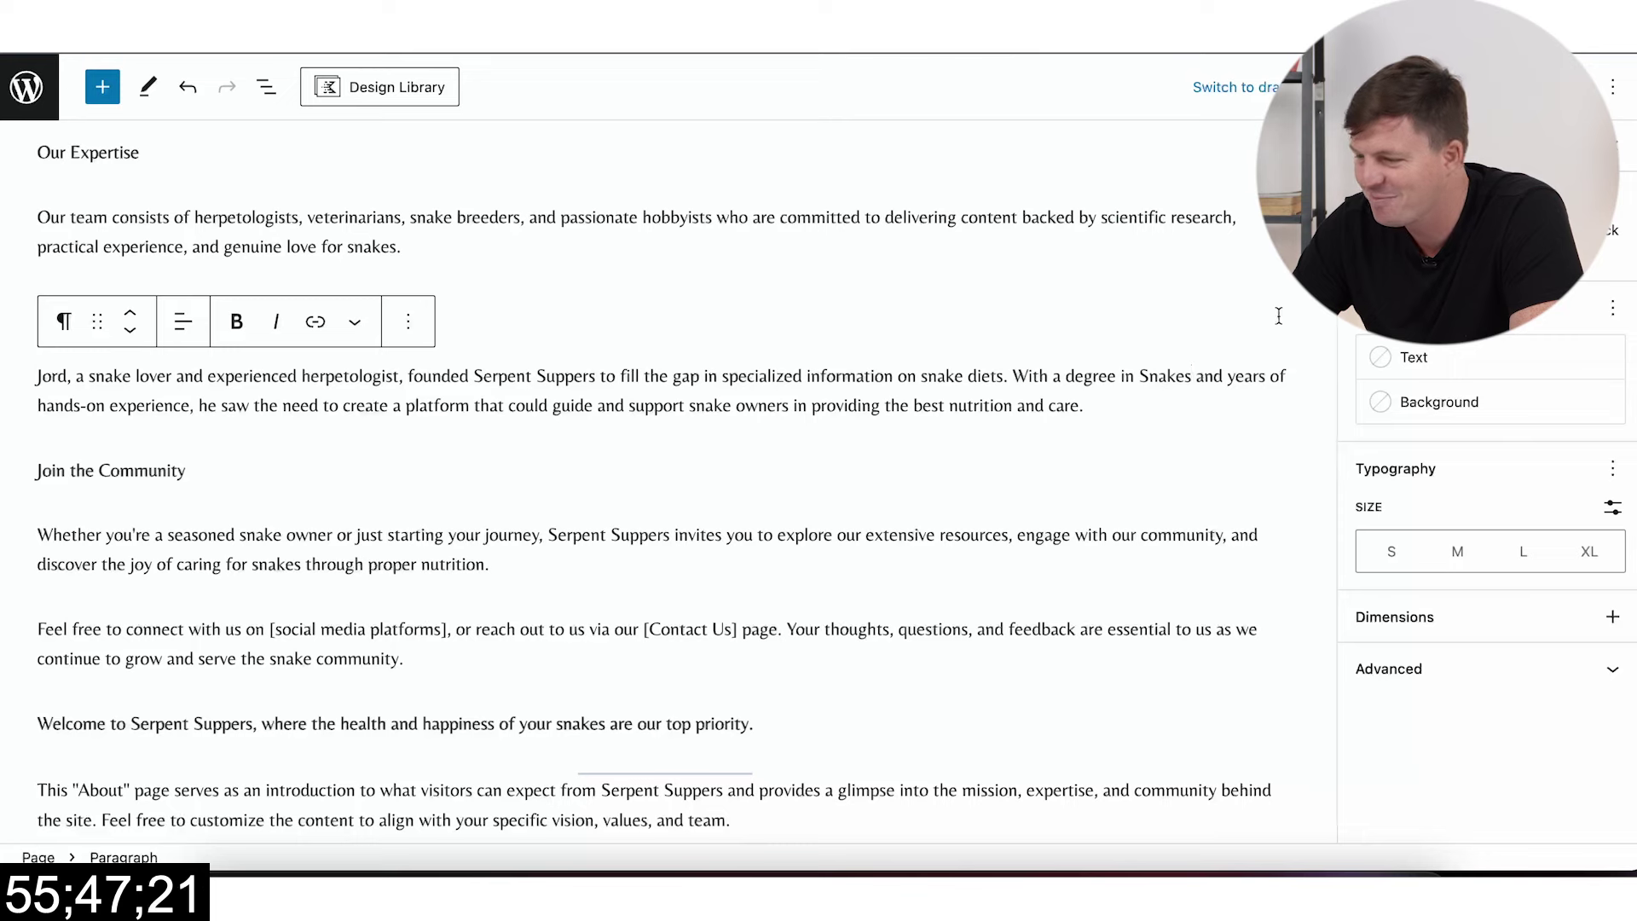
click(1368, 140)
scroll(1490, 554, down, 2)
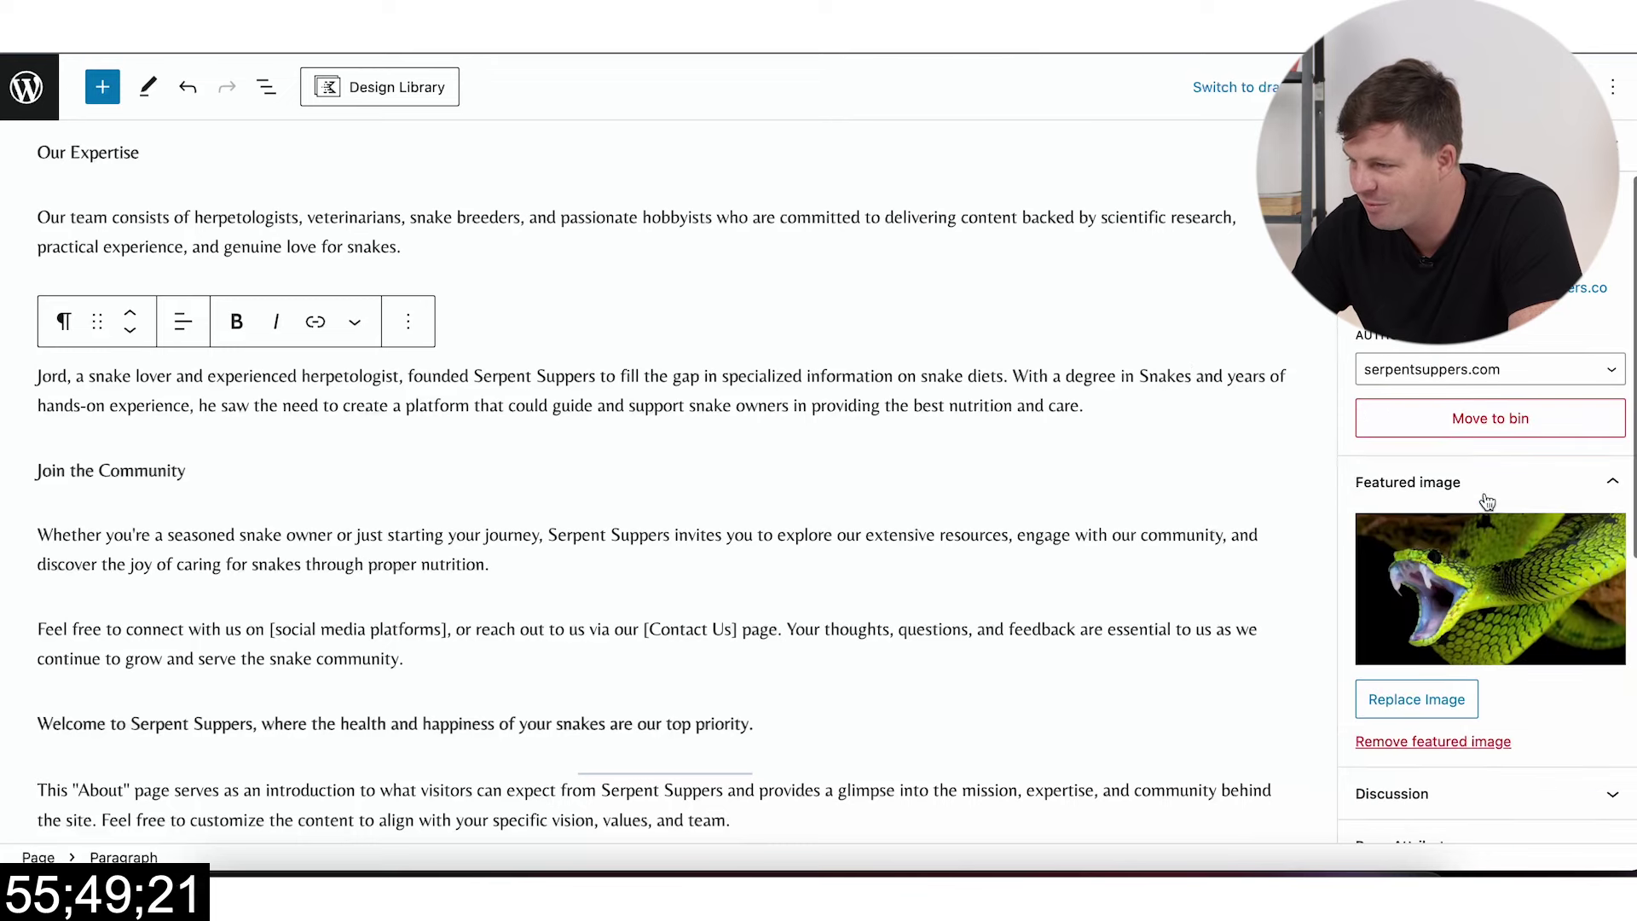
key(ctrl+s)
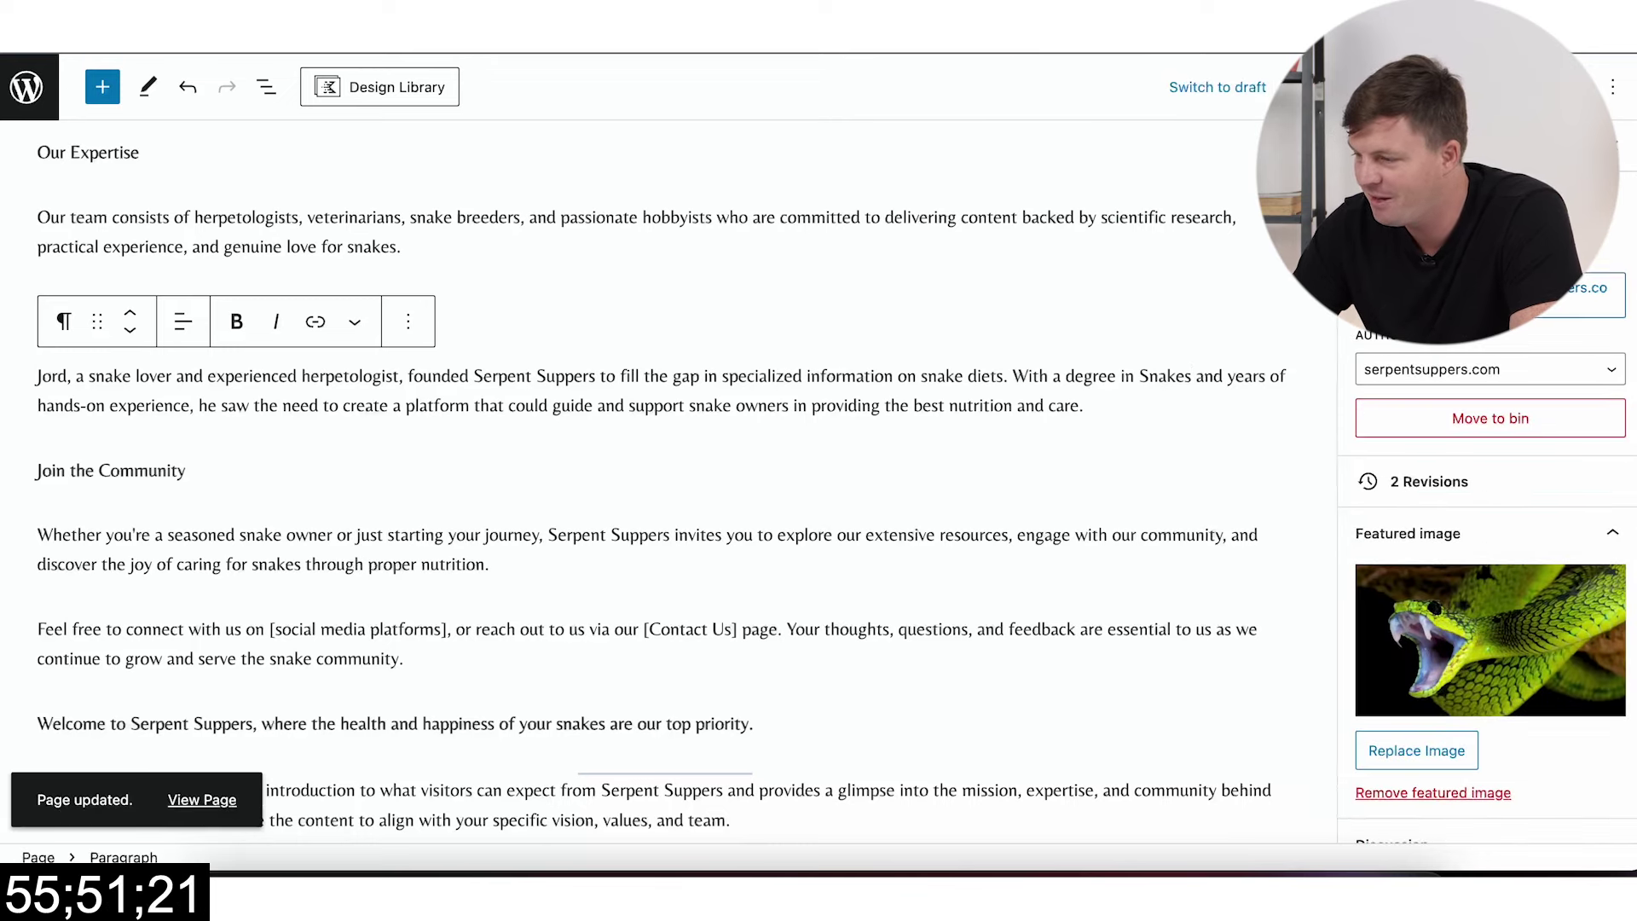
scroll(1123, 229, up, 4)
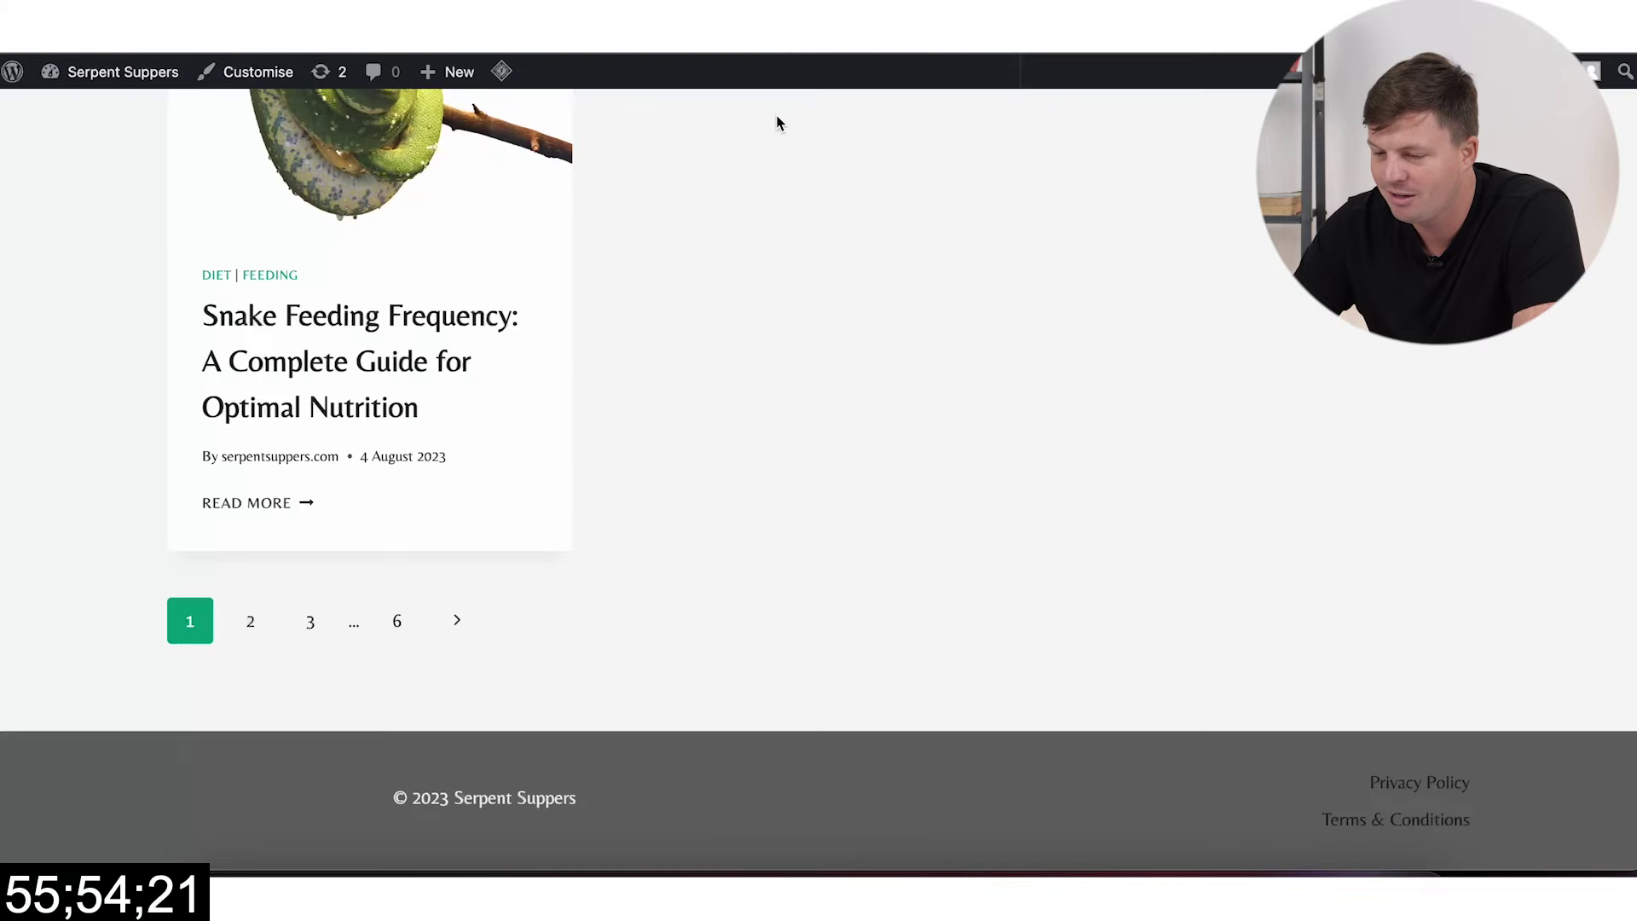
Step: View the About page on the live site, then go back to ChatGPT's prompt box
scroll(776, 123, up, 15)
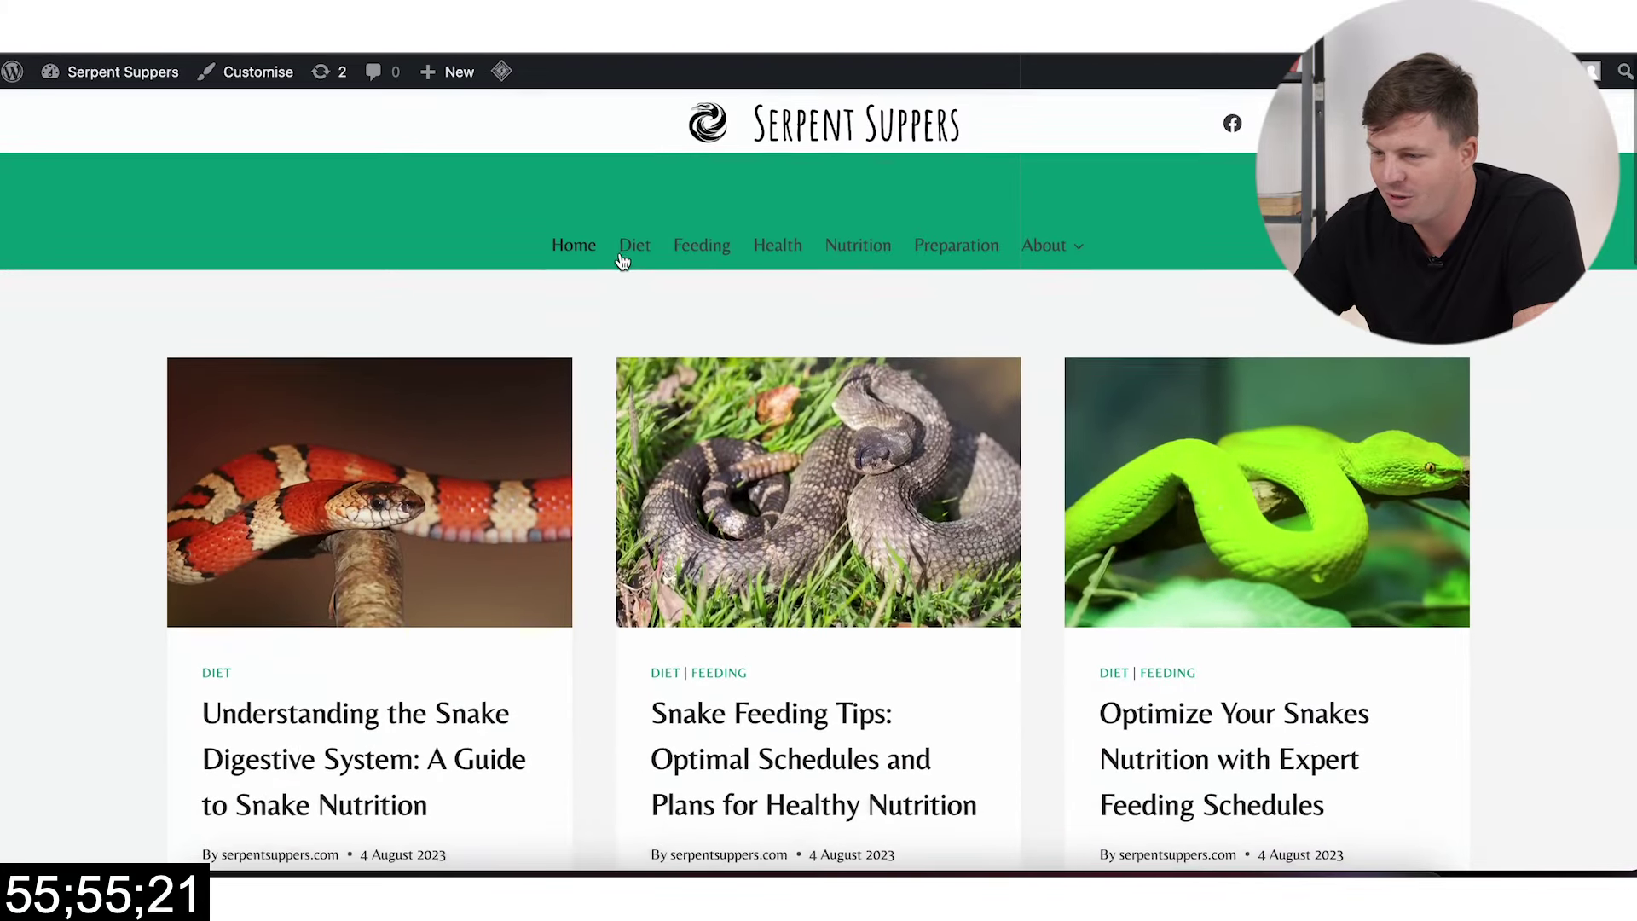
click(1041, 244)
scroll(781, 464, down, 10)
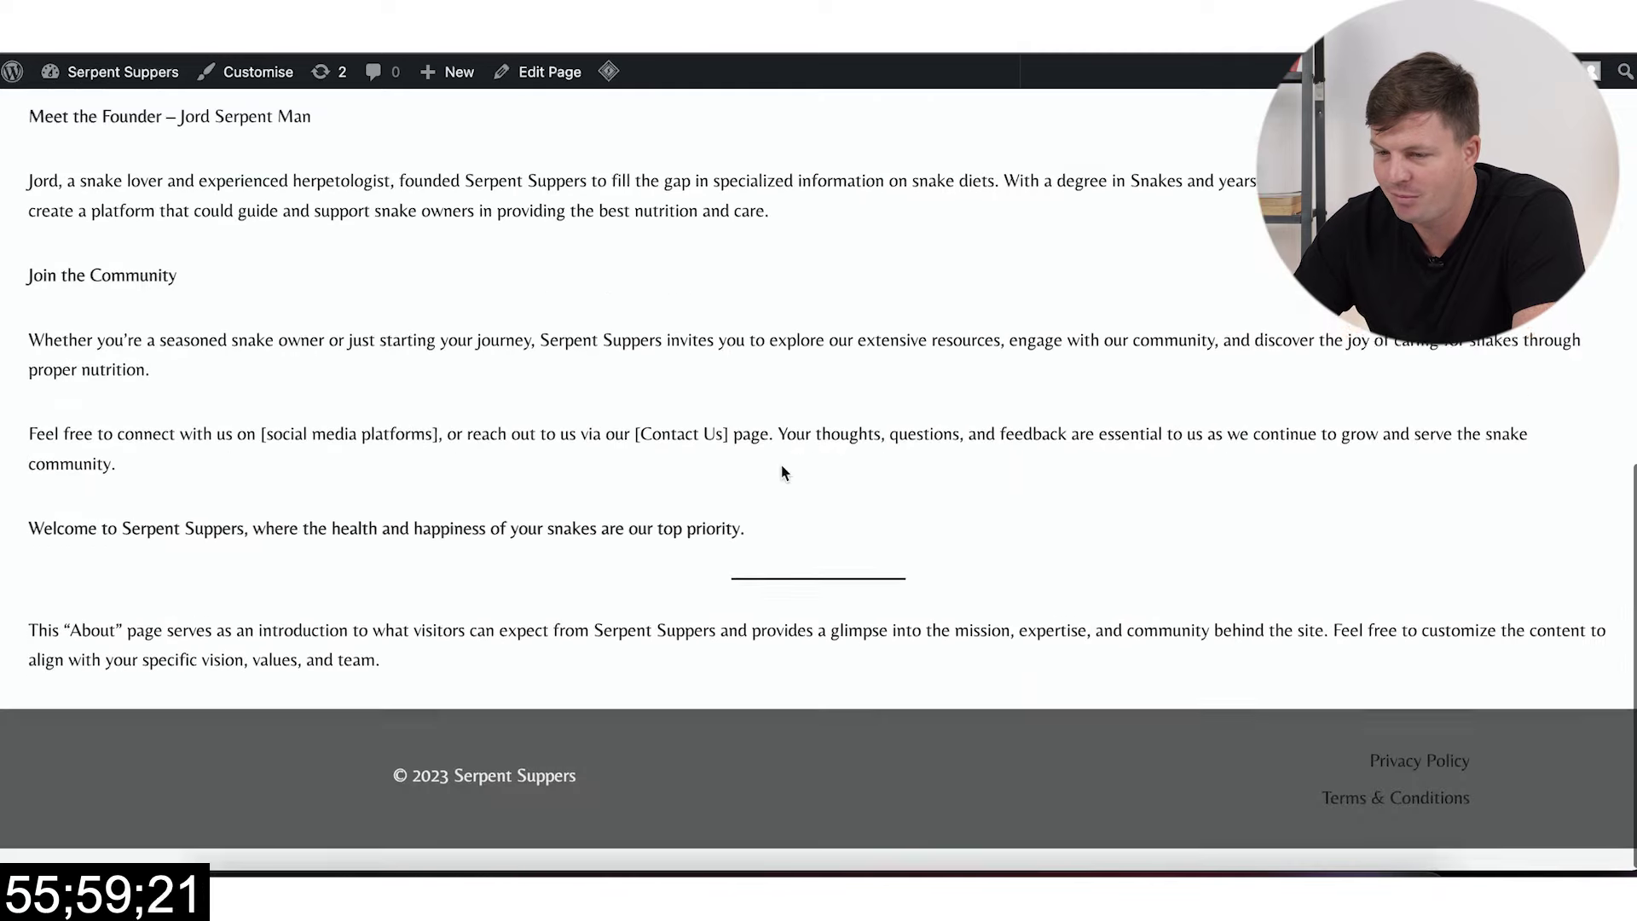
scroll(781, 464, up, 10)
key(super+Tab)
click(749, 754)
Step: Start a contact-page prompt, select ChatGPT's Get in Touch paragraphs, and open the empty Contact editor
text(write a co)
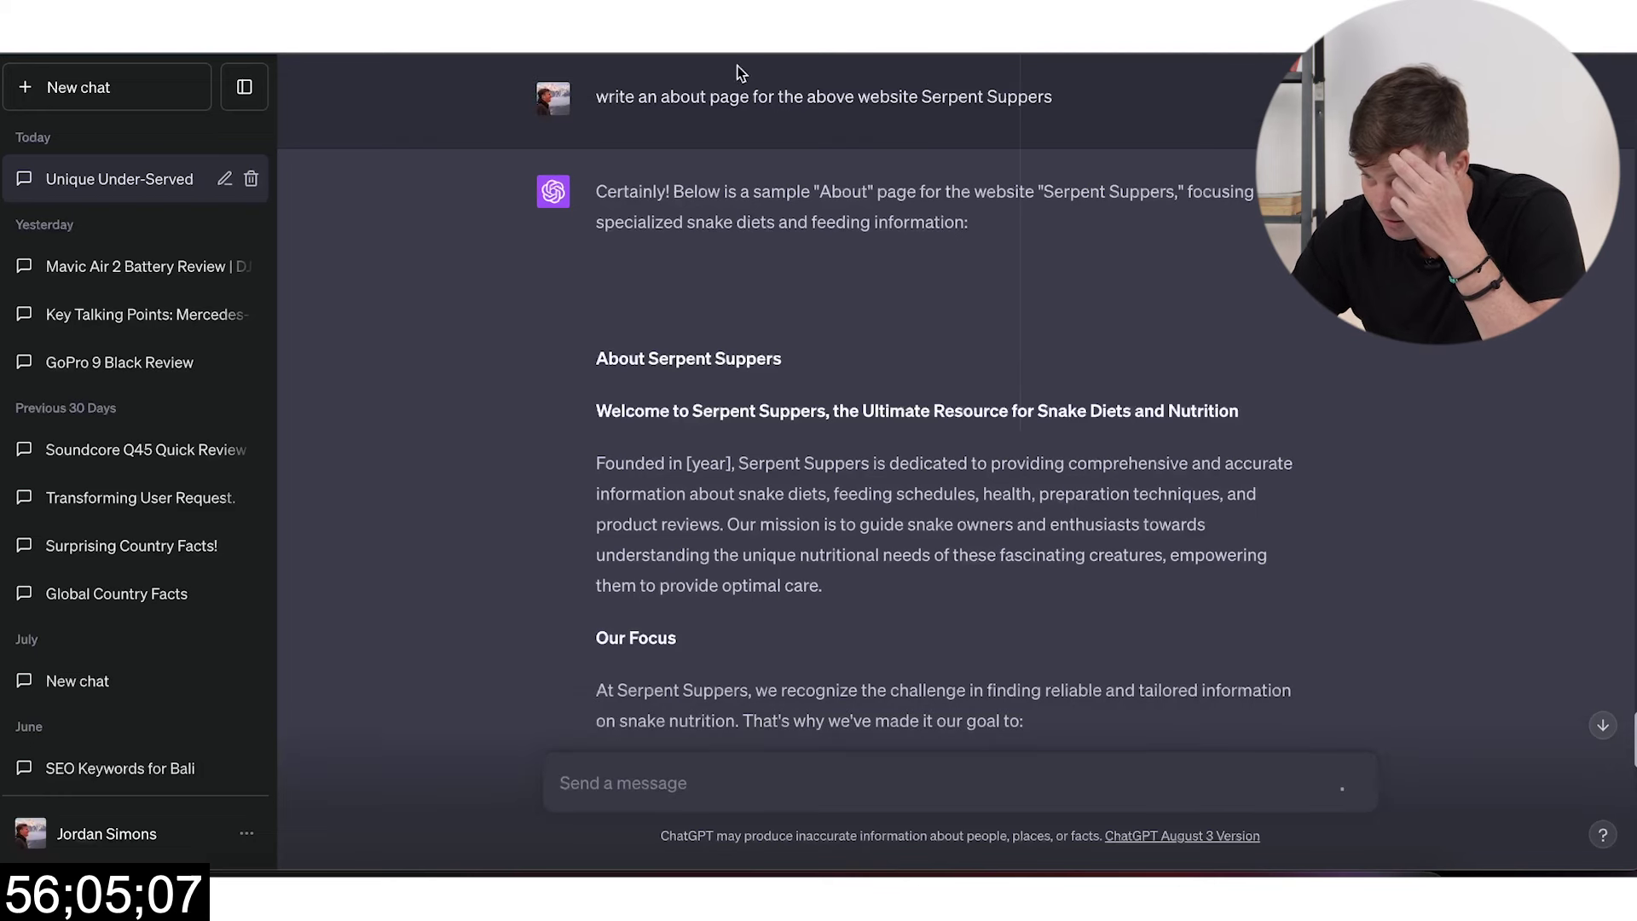
click(734, 66)
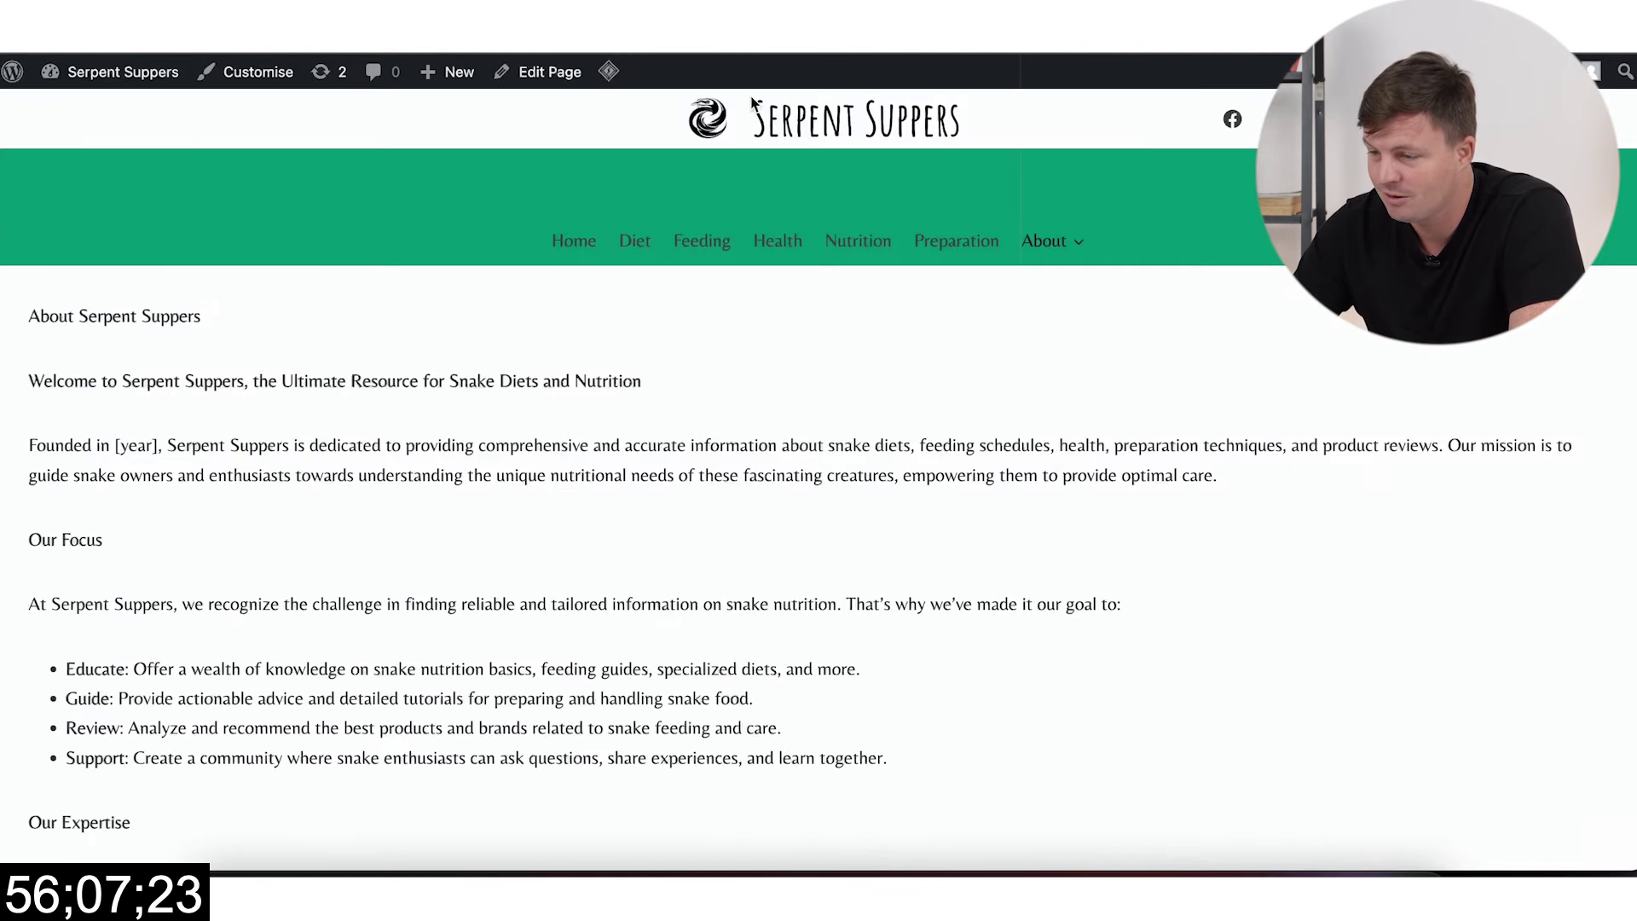
mouse_move(1041, 255)
click(1041, 288)
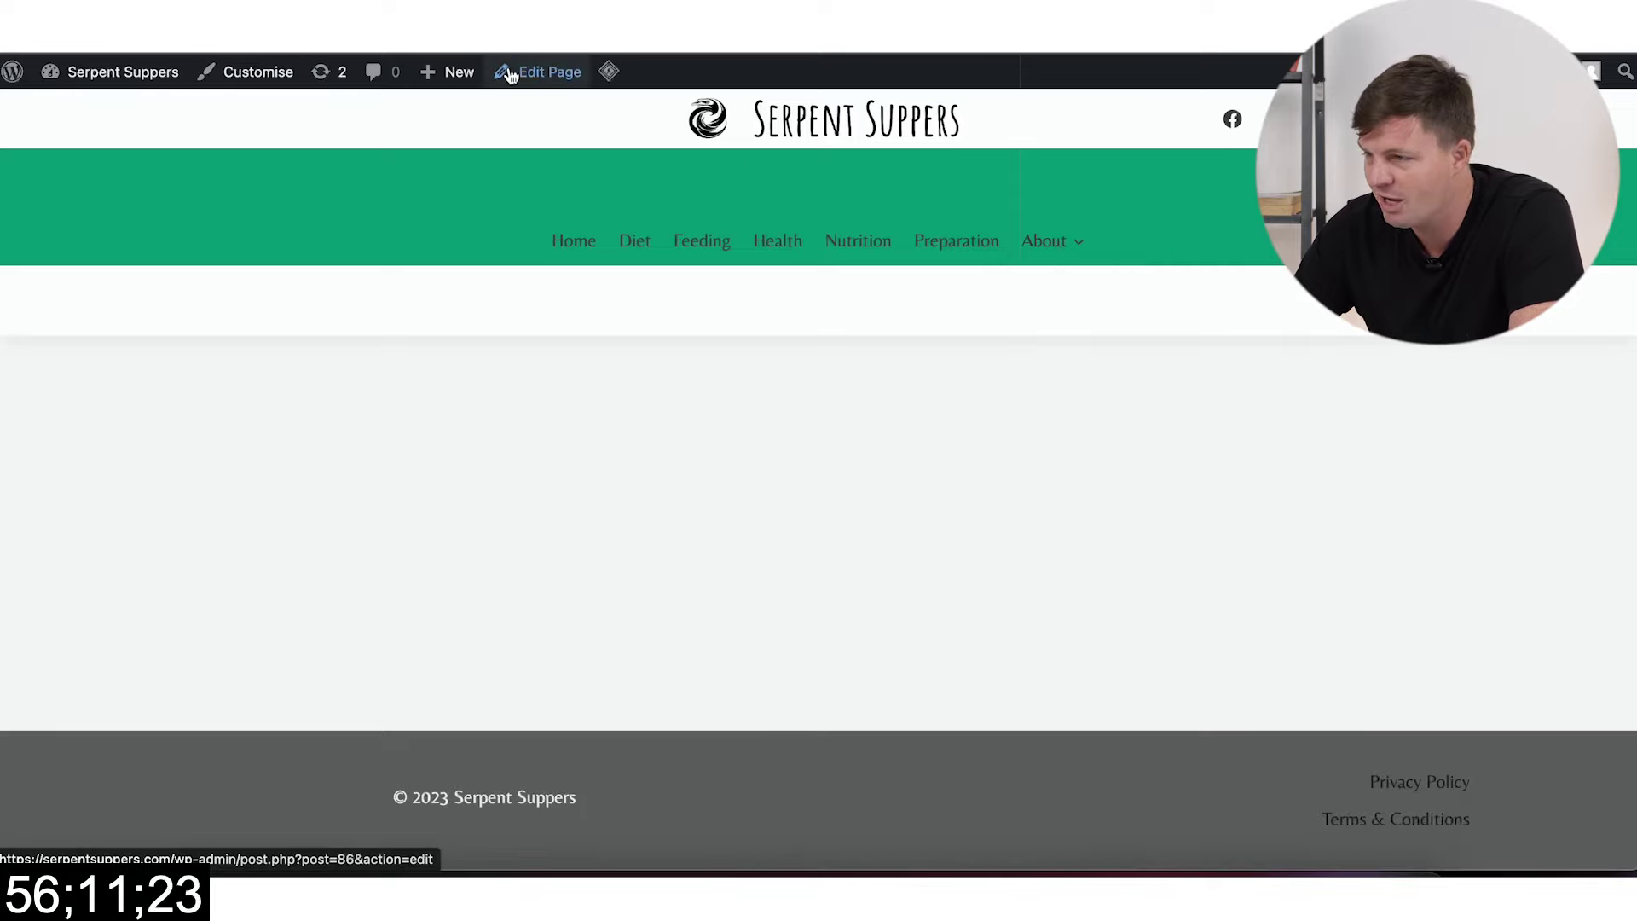
click(549, 74)
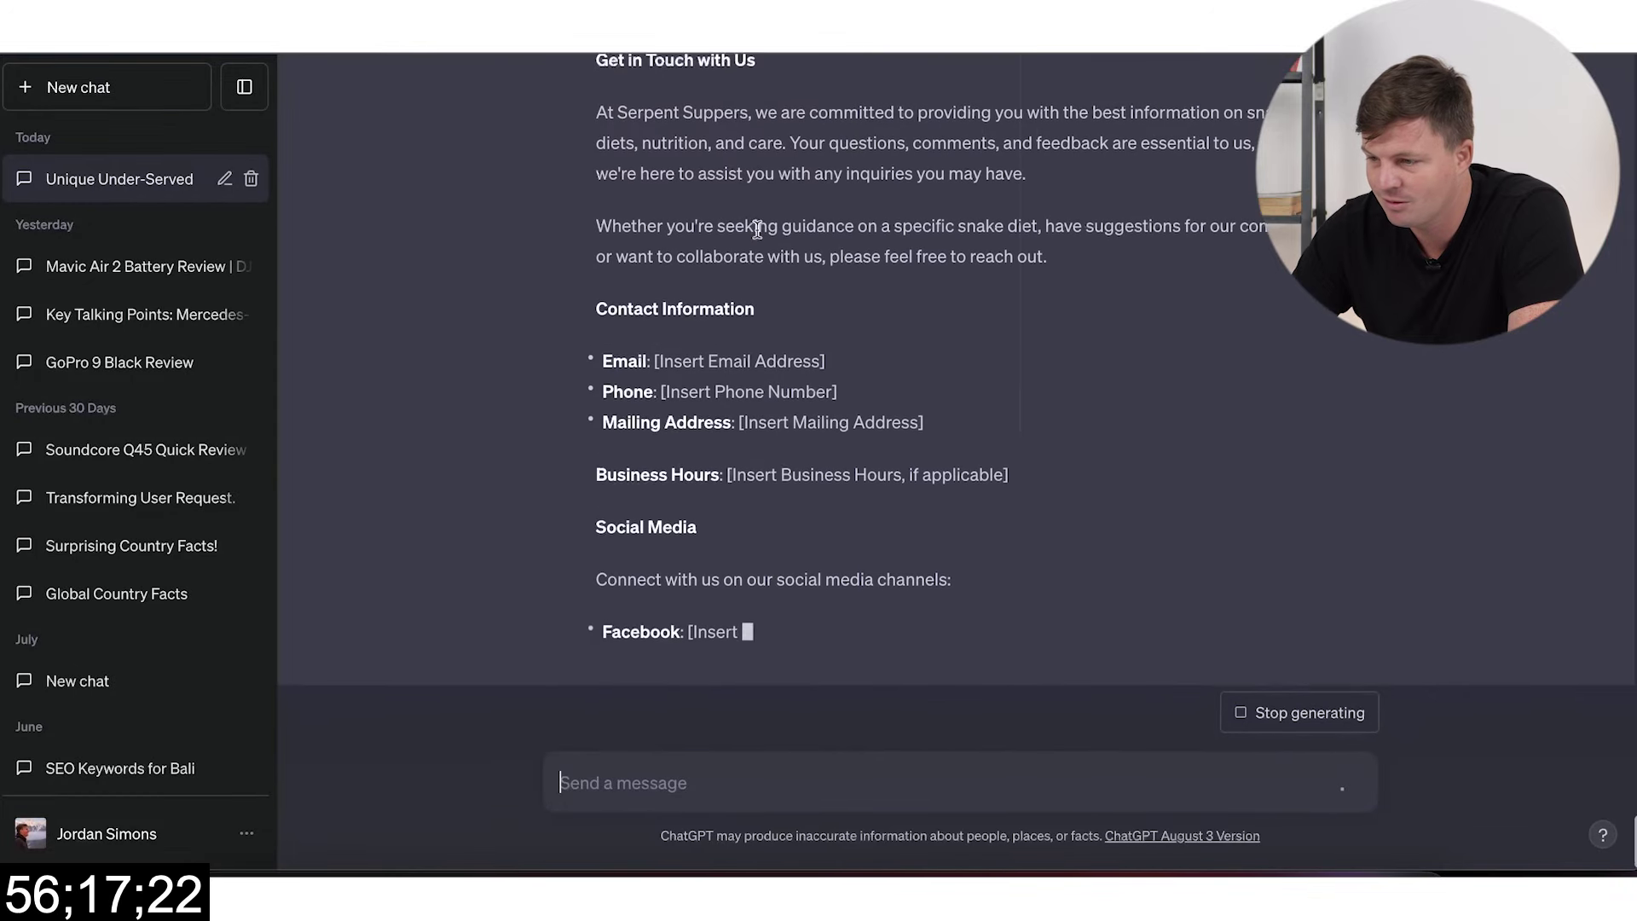
drag(1049, 336, 595, 146)
key(super+c)
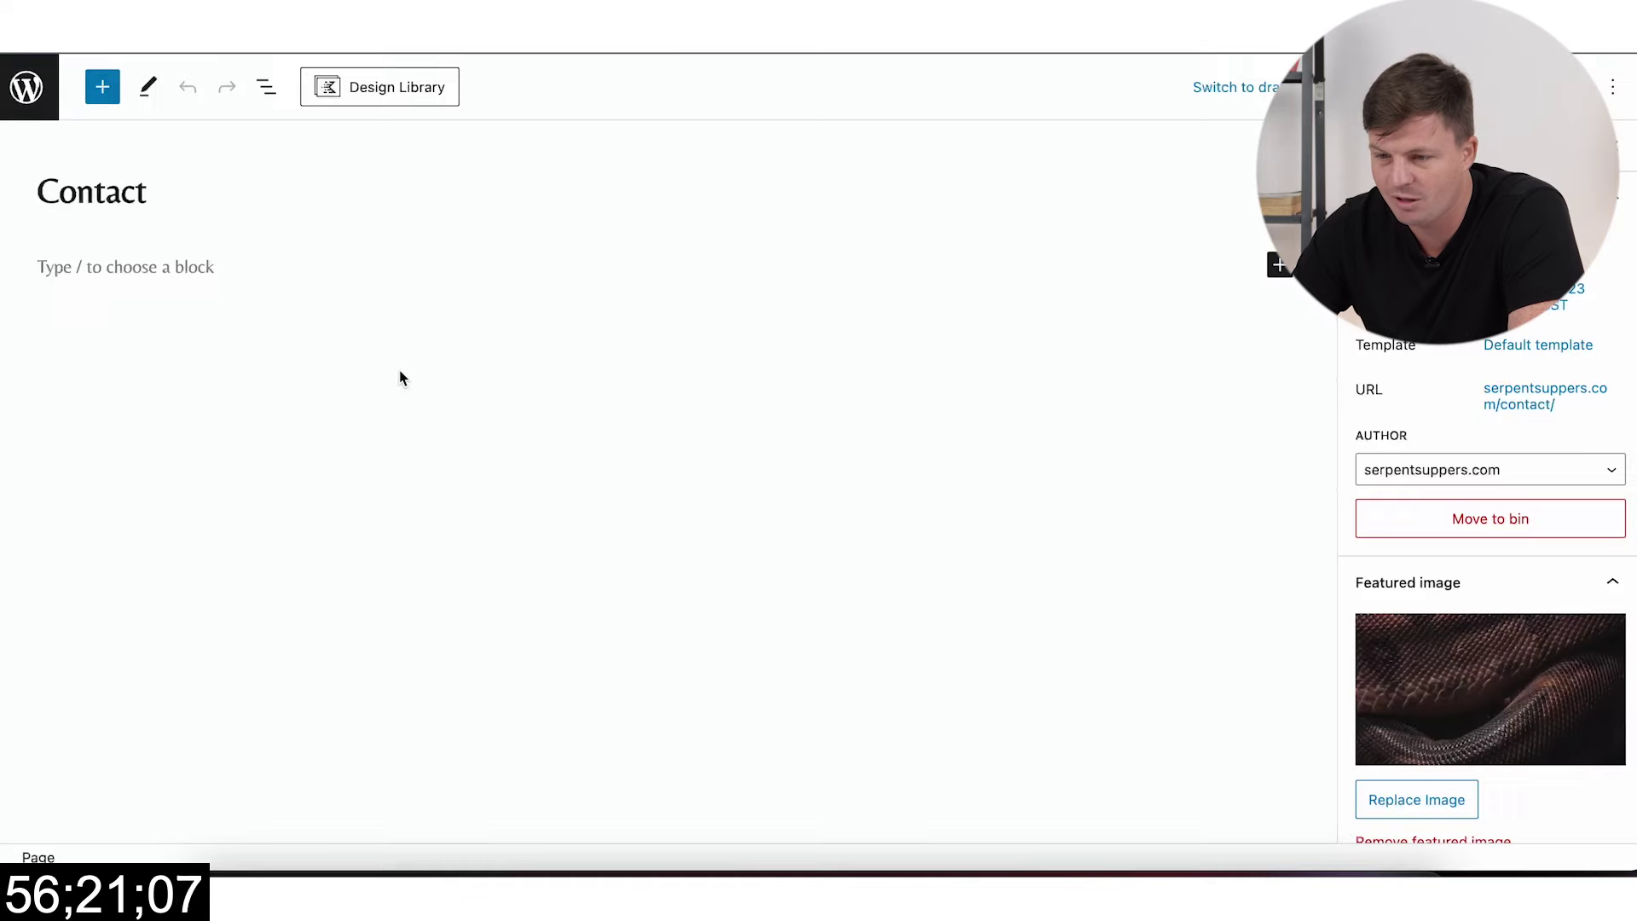
click(171, 264)
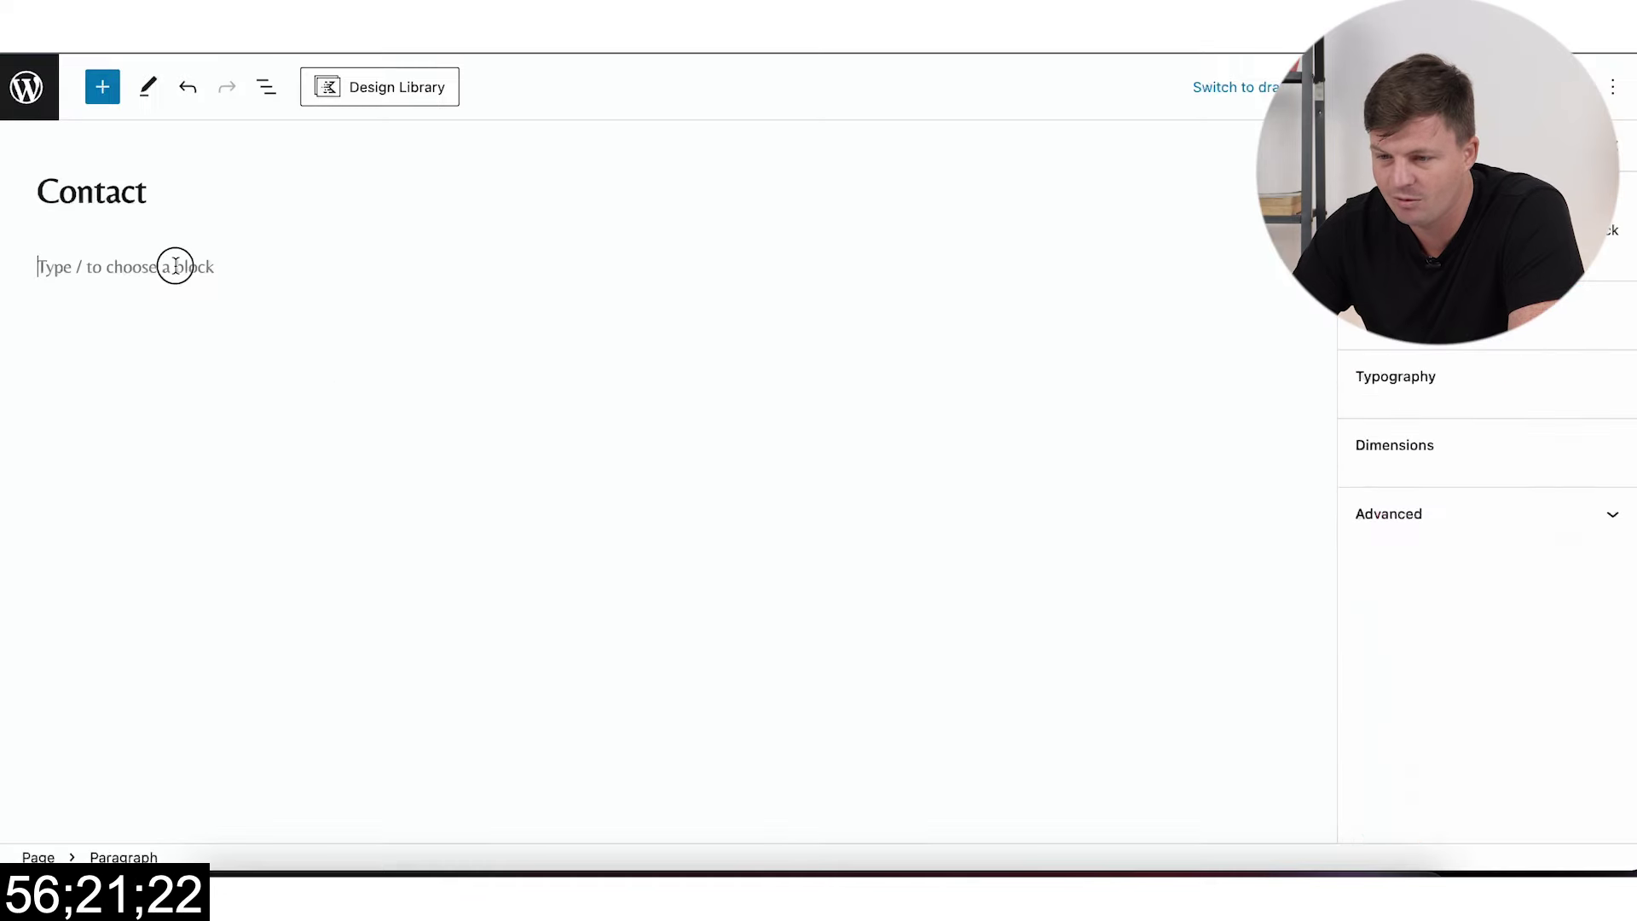
Step: Paste the Get in Touch text, add a contact e-mail line, and update the Contact page
key(super+v)
key(Return)
key(Return)
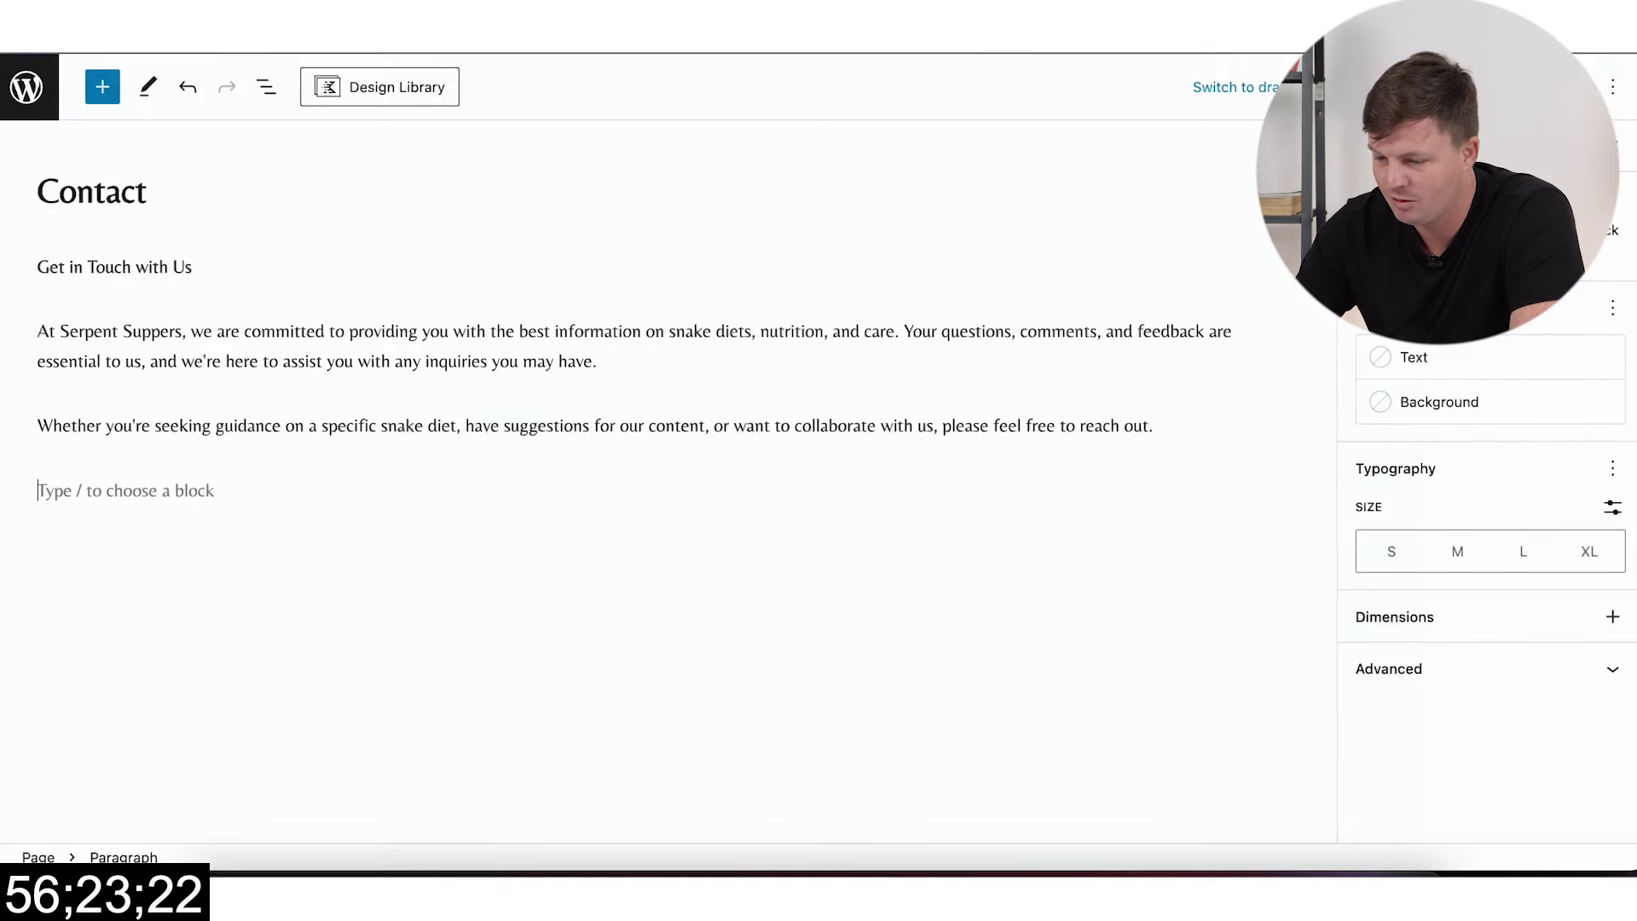
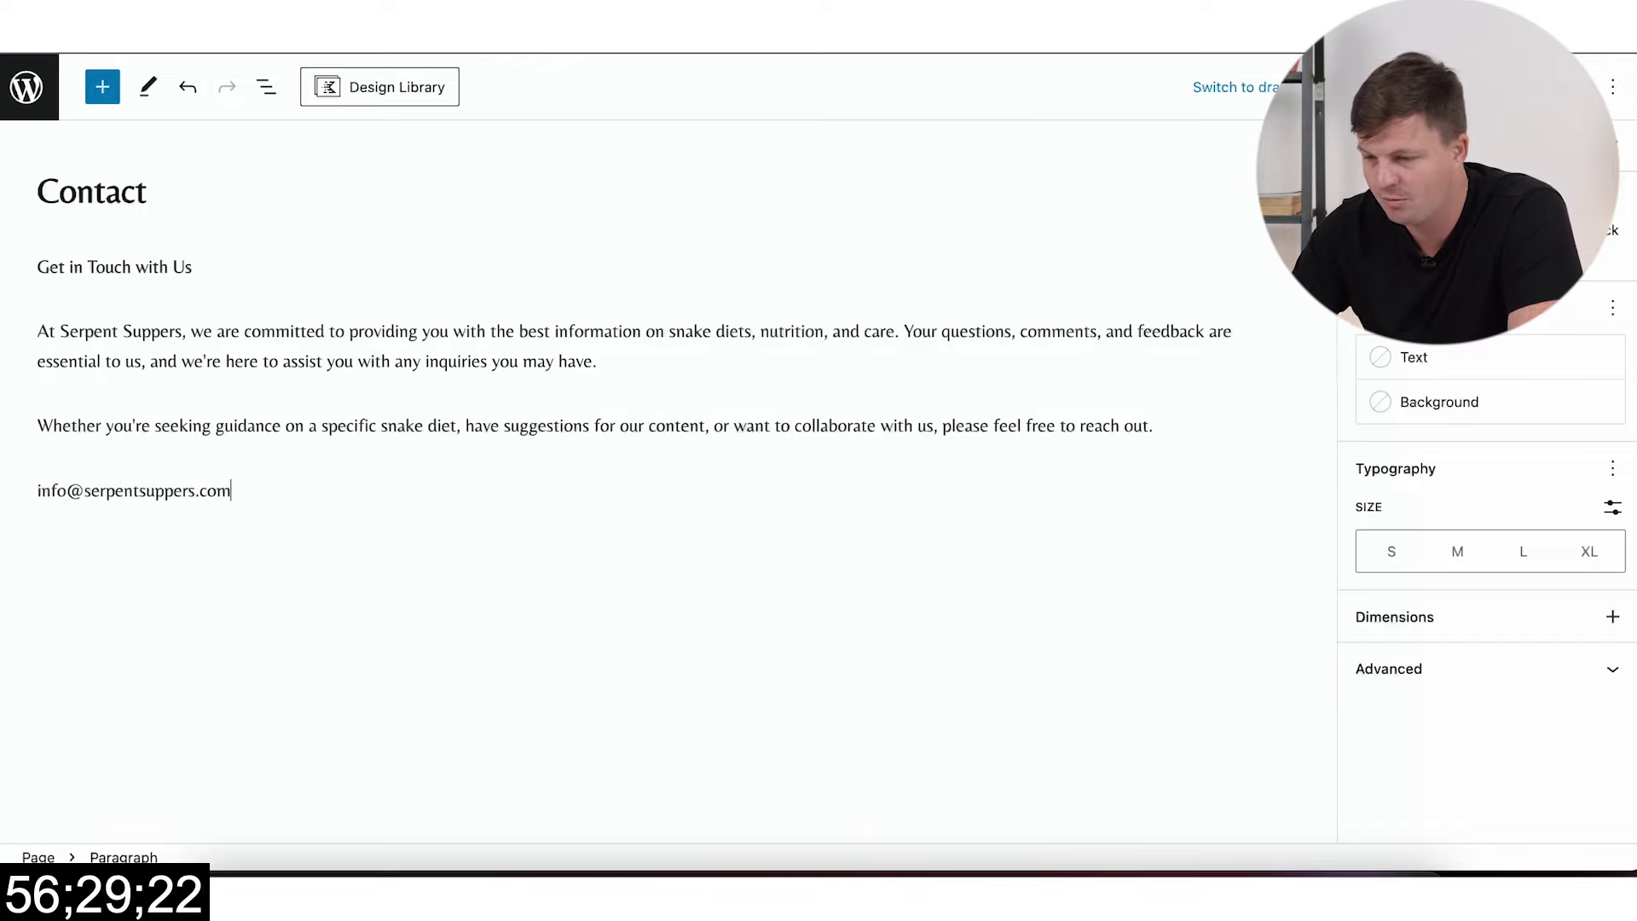
click(327, 549)
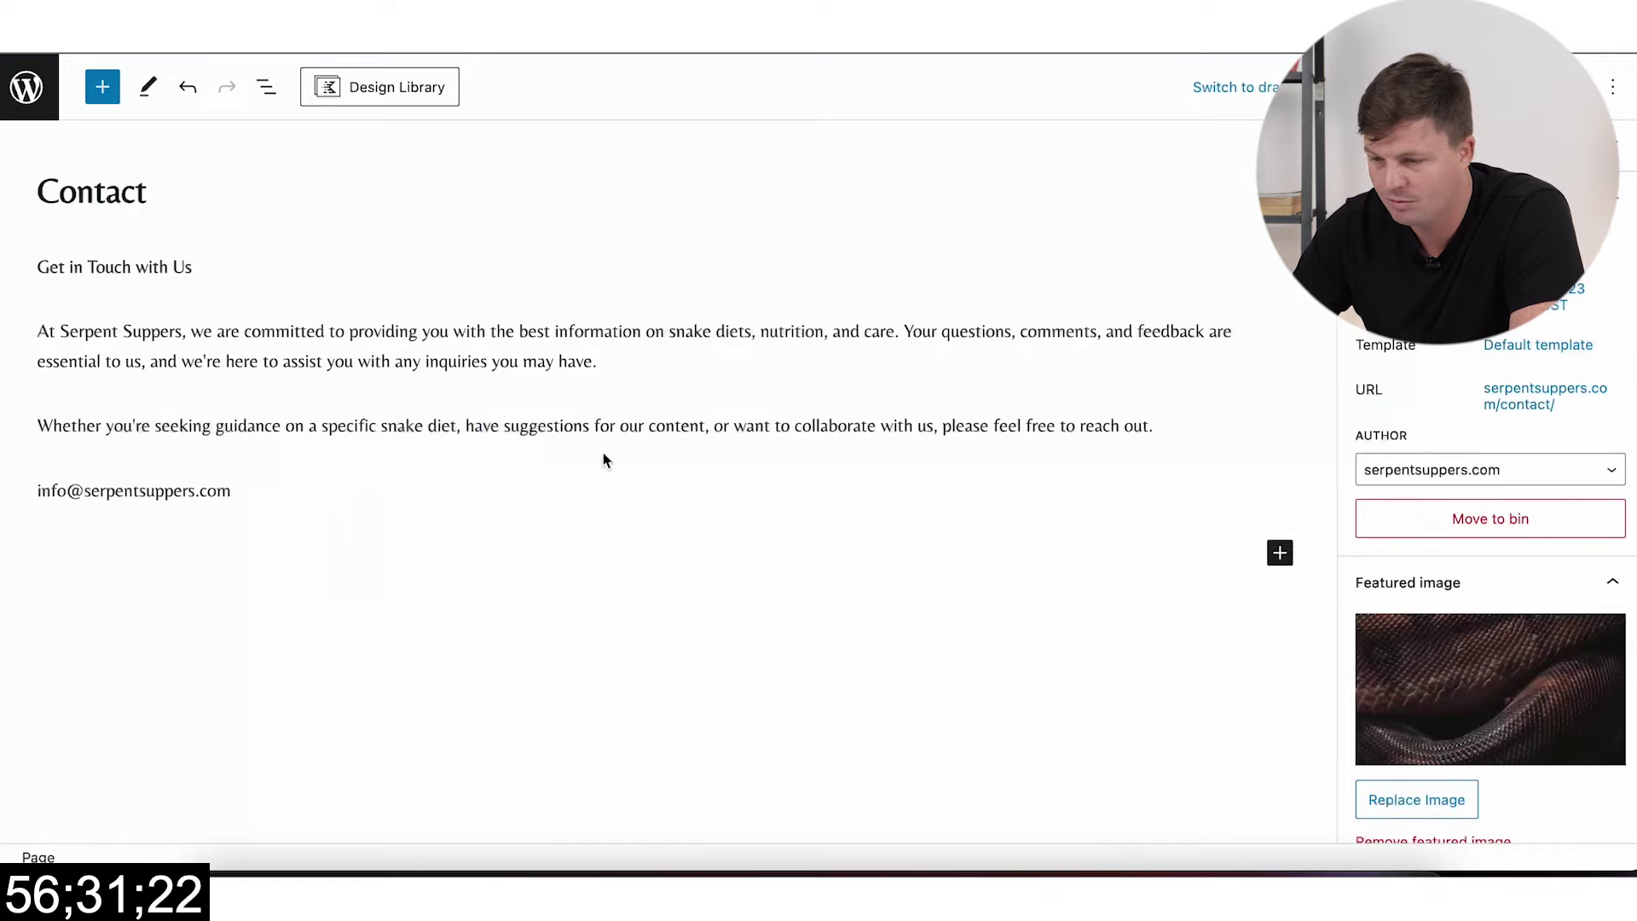
triple_click(217, 492)
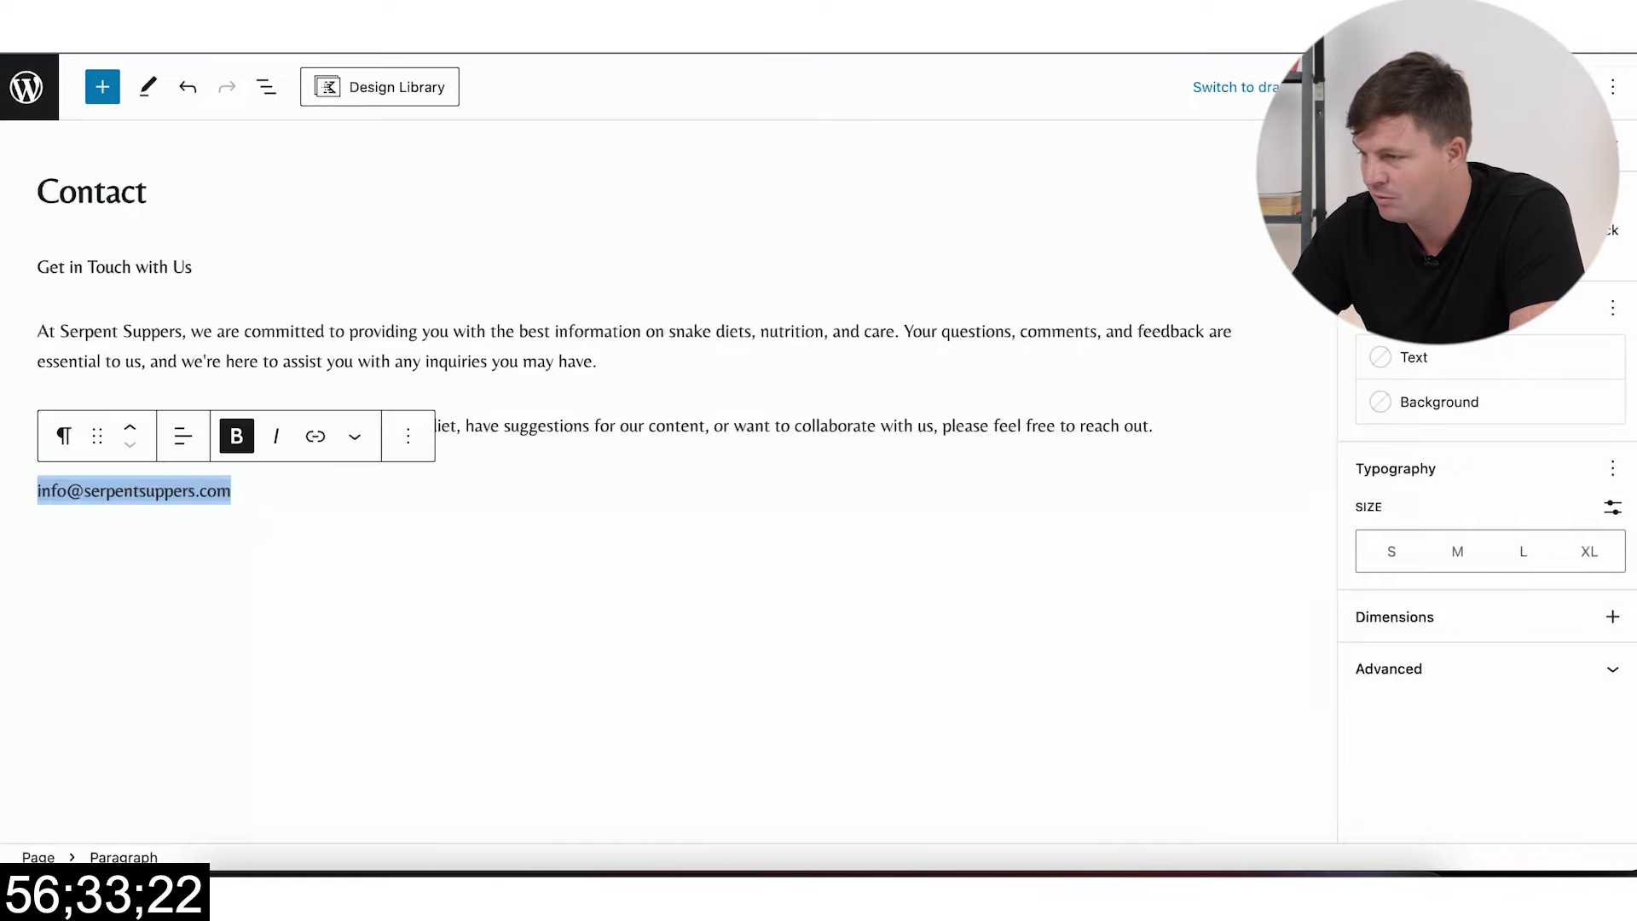
click(1334, 86)
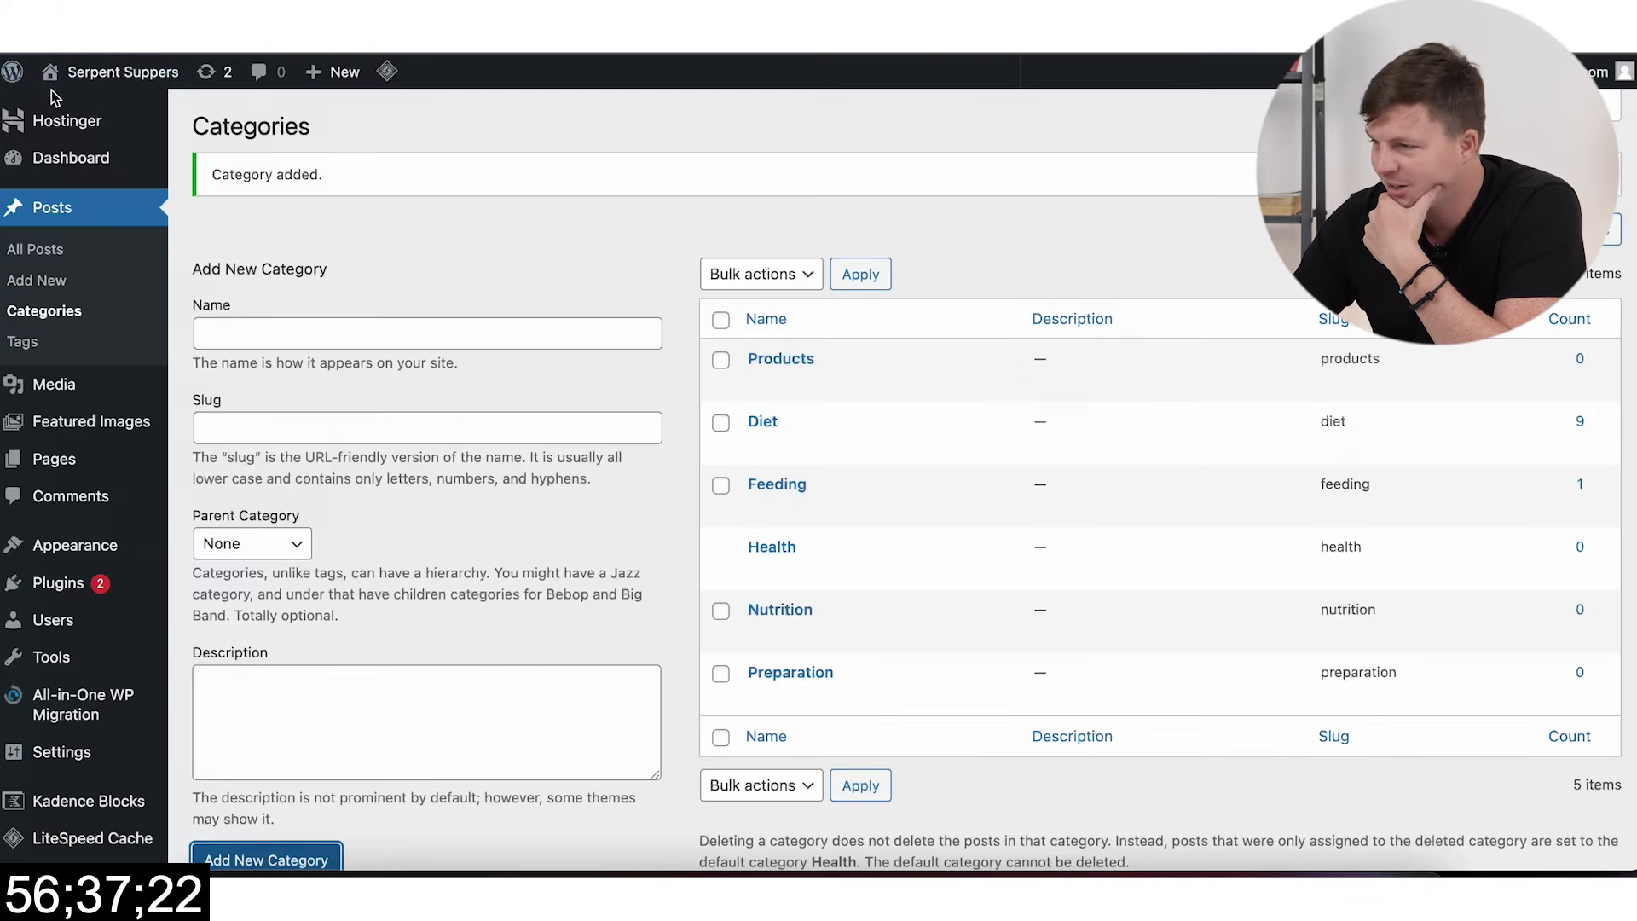
Step: Open the live Serpent Suppers site from the admin bar and browse its homepage
mouse_move(94, 75)
right_click(92, 114)
click(128, 124)
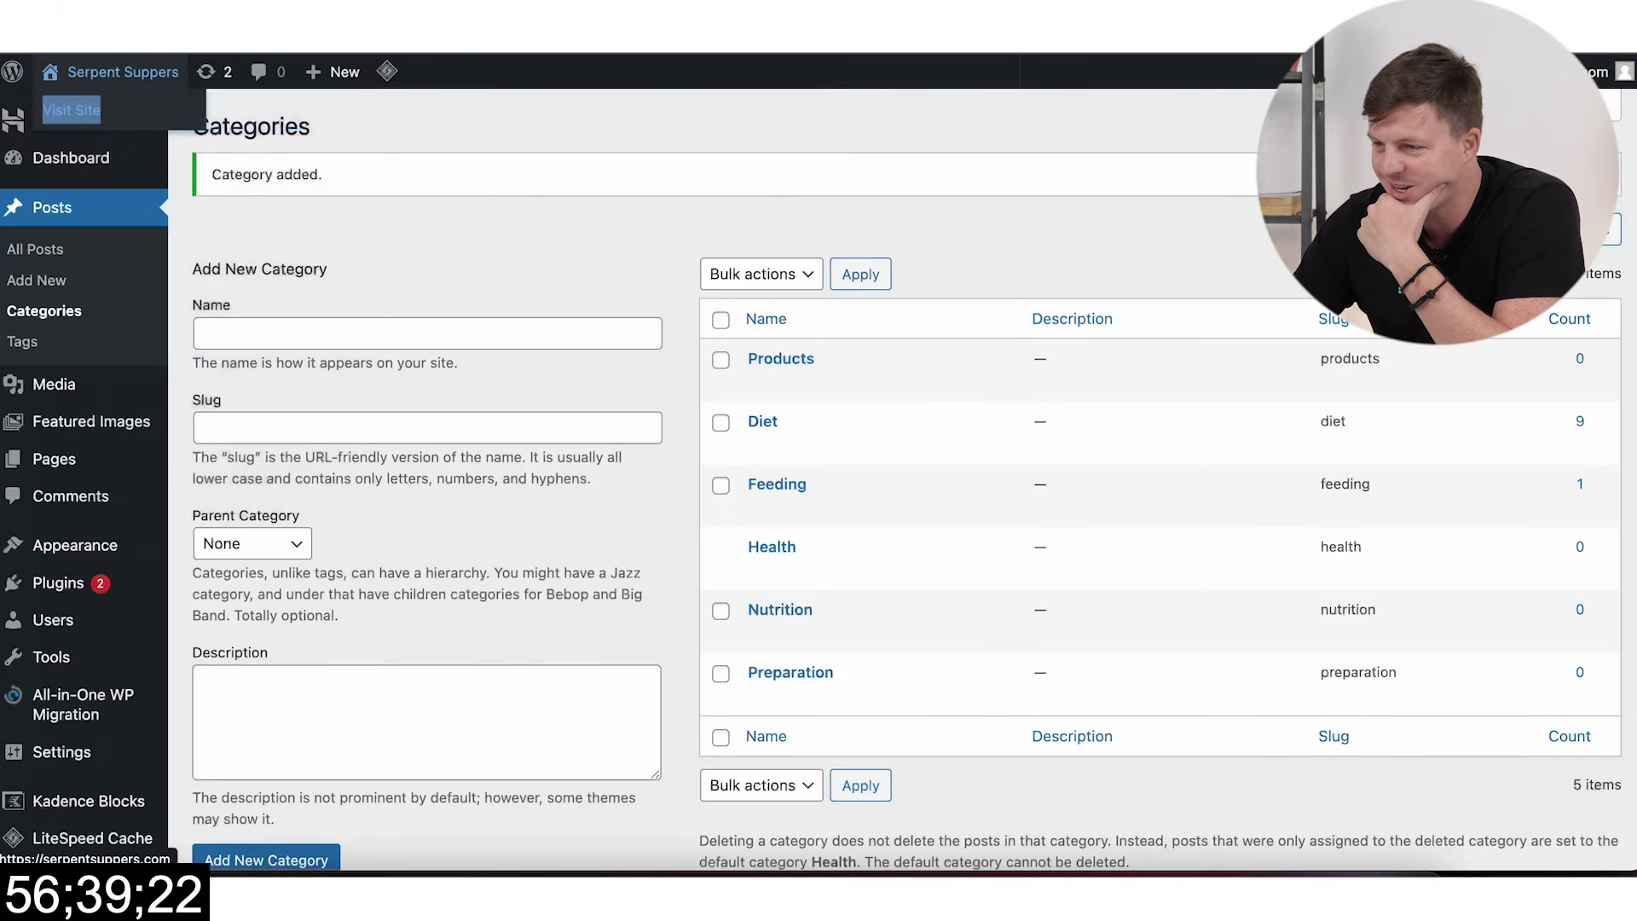
key(ctrl+Tab)
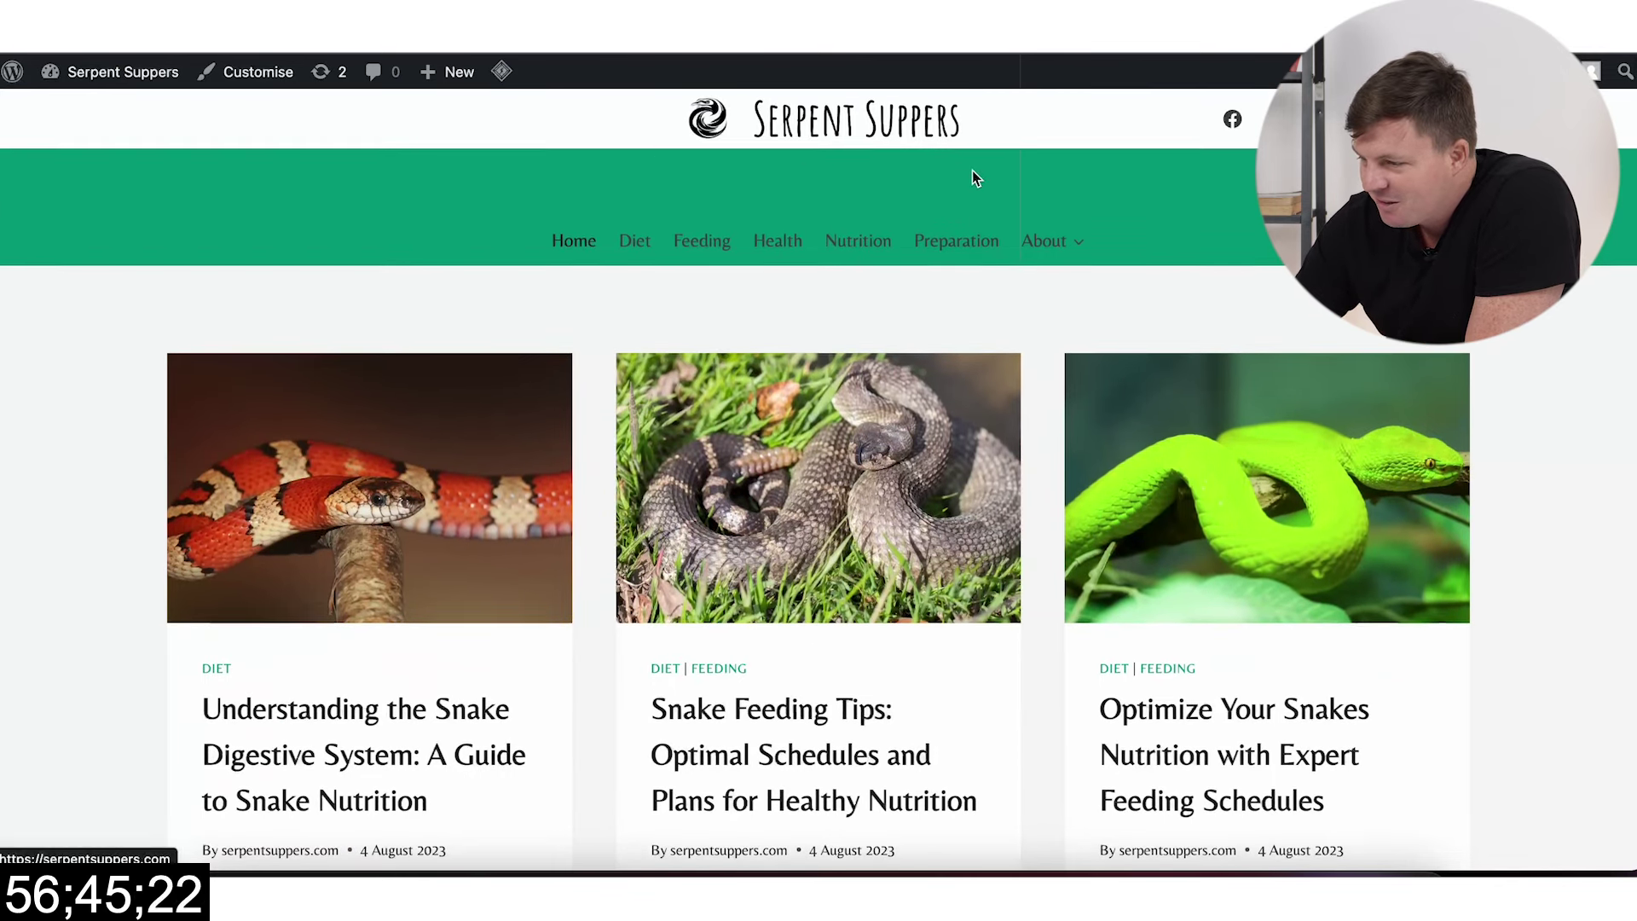
scroll(972, 177, down, 15)
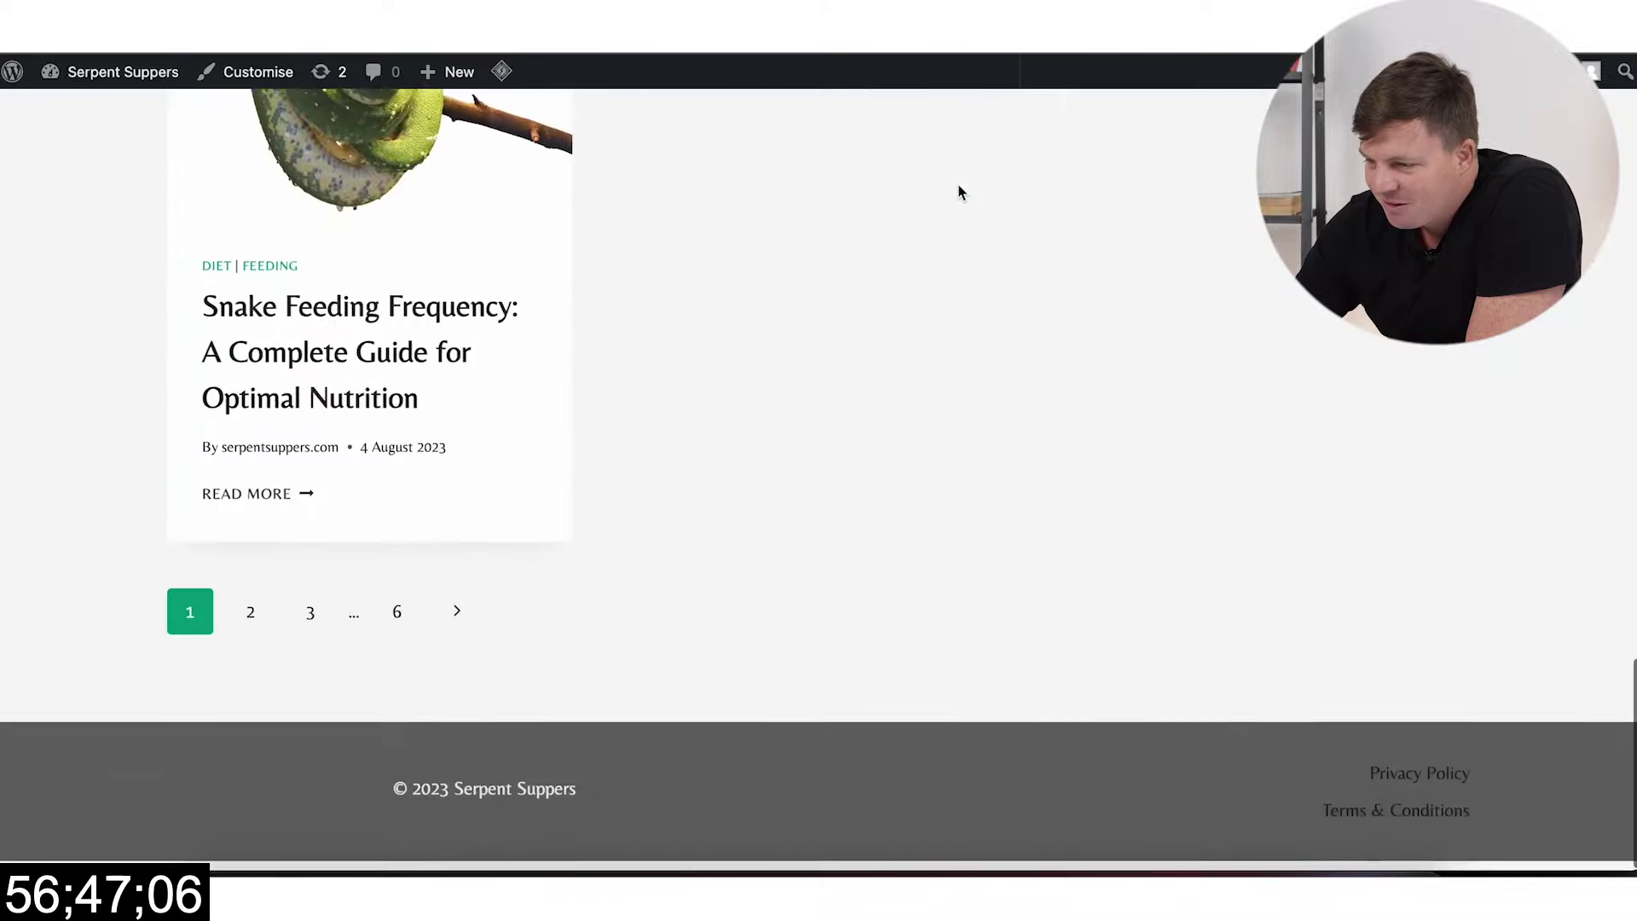
scroll(959, 191, up, 10)
scroll(962, 192, up, 10)
Step: Read through the Snake Feeding Tips post on the live site
click(919, 512)
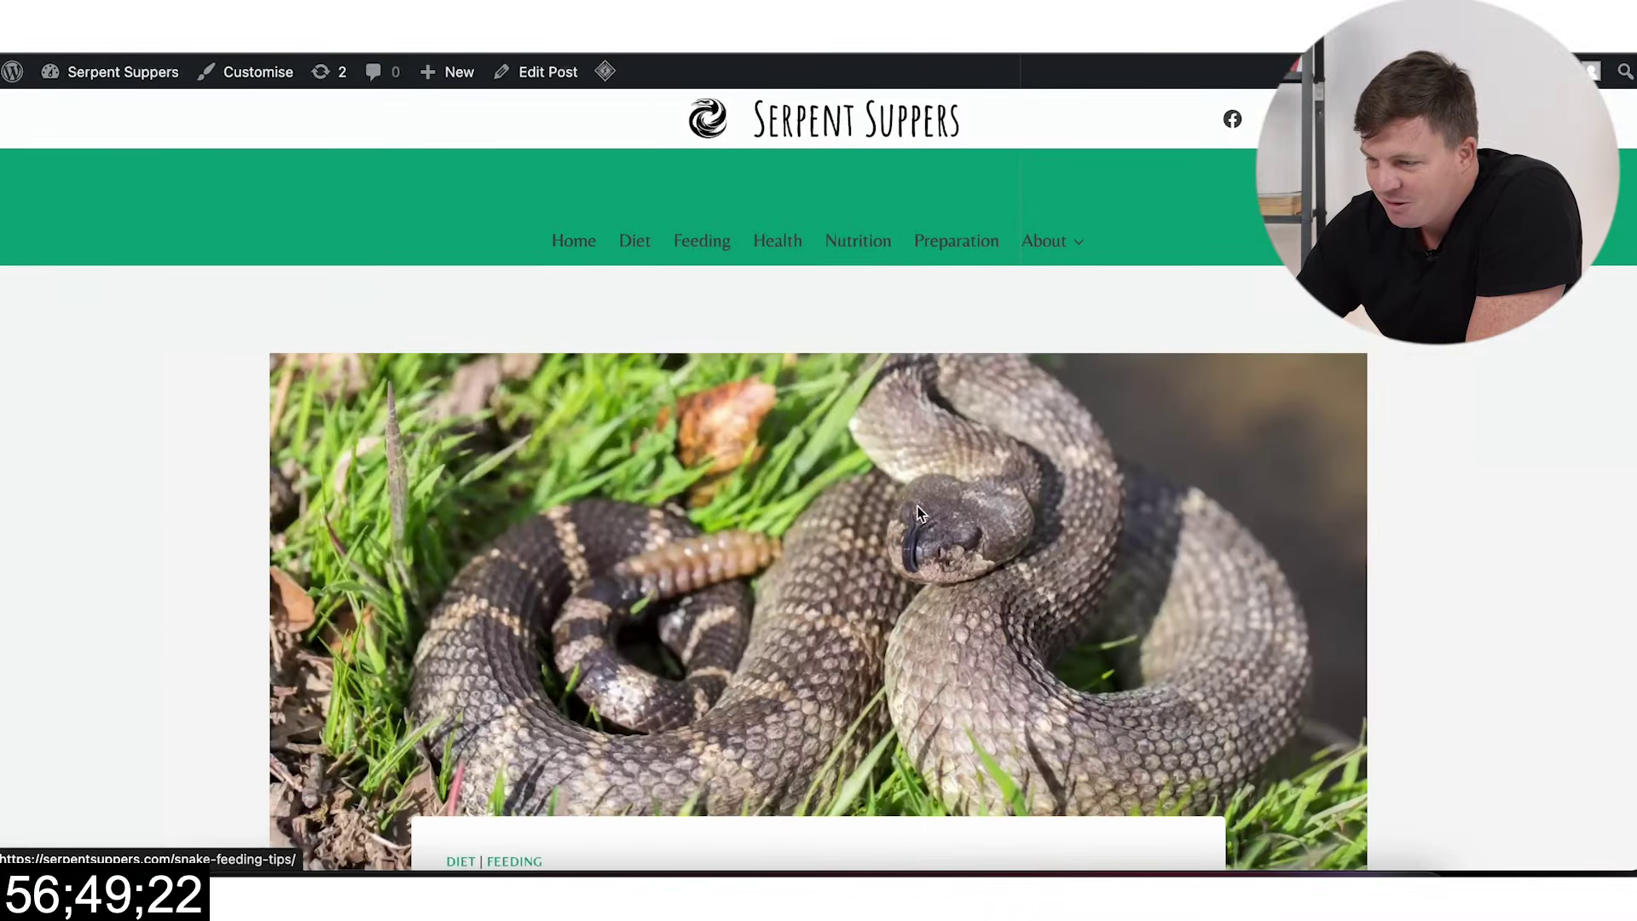
scroll(1005, 545, down, 20)
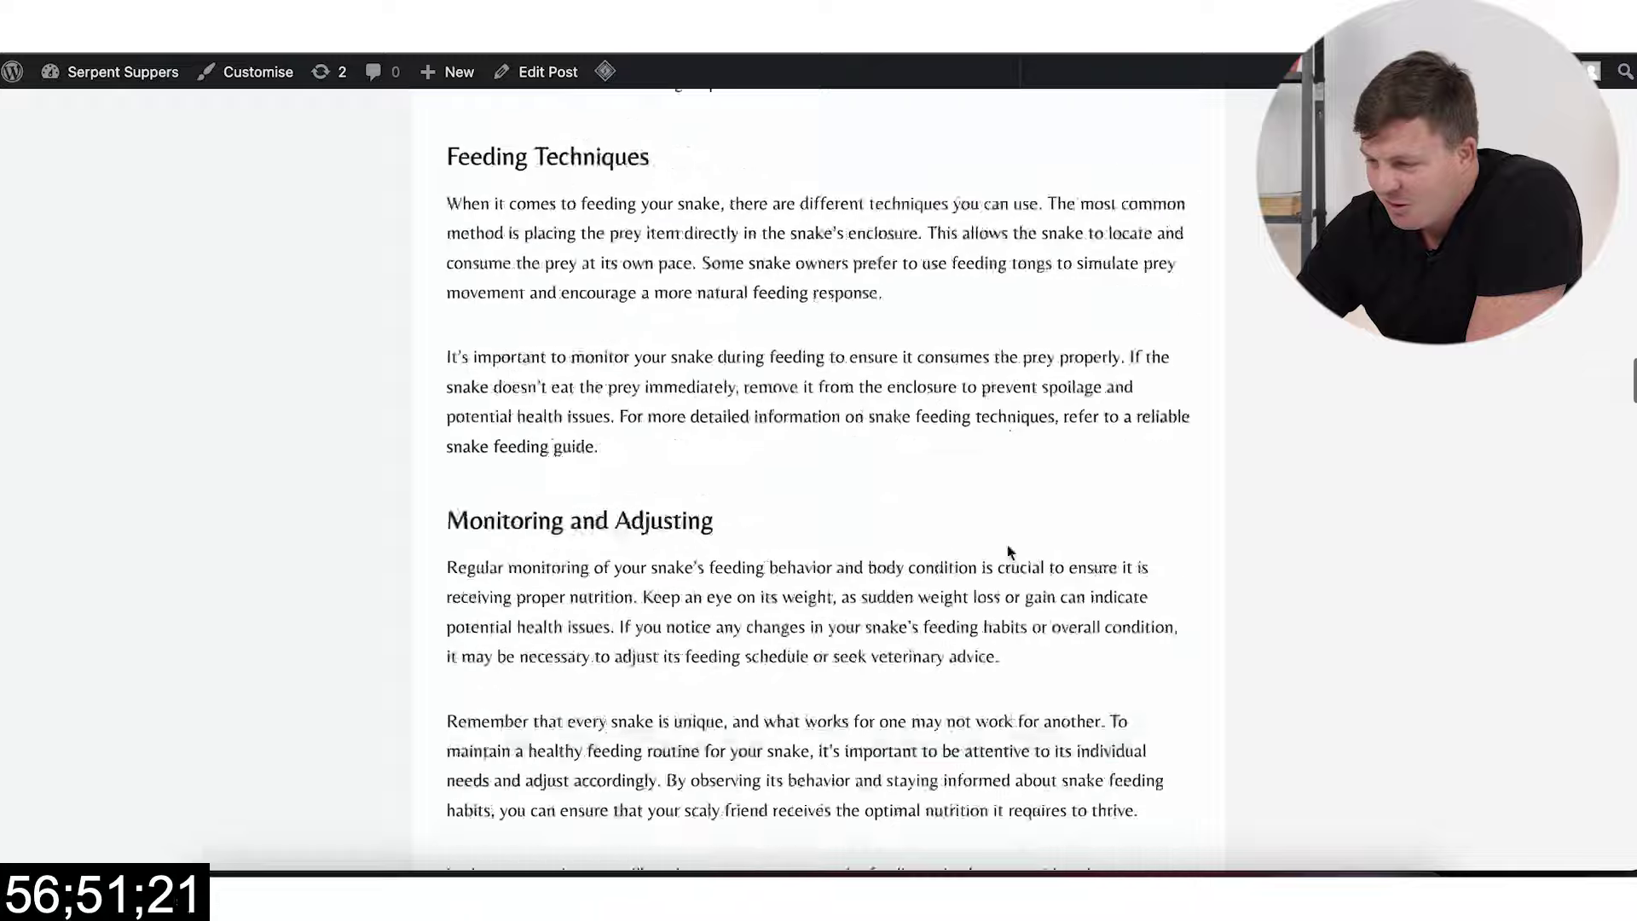
scroll(1007, 553, down, 20)
scroll(1006, 546, up, 6)
scroll(1006, 544, up, 20)
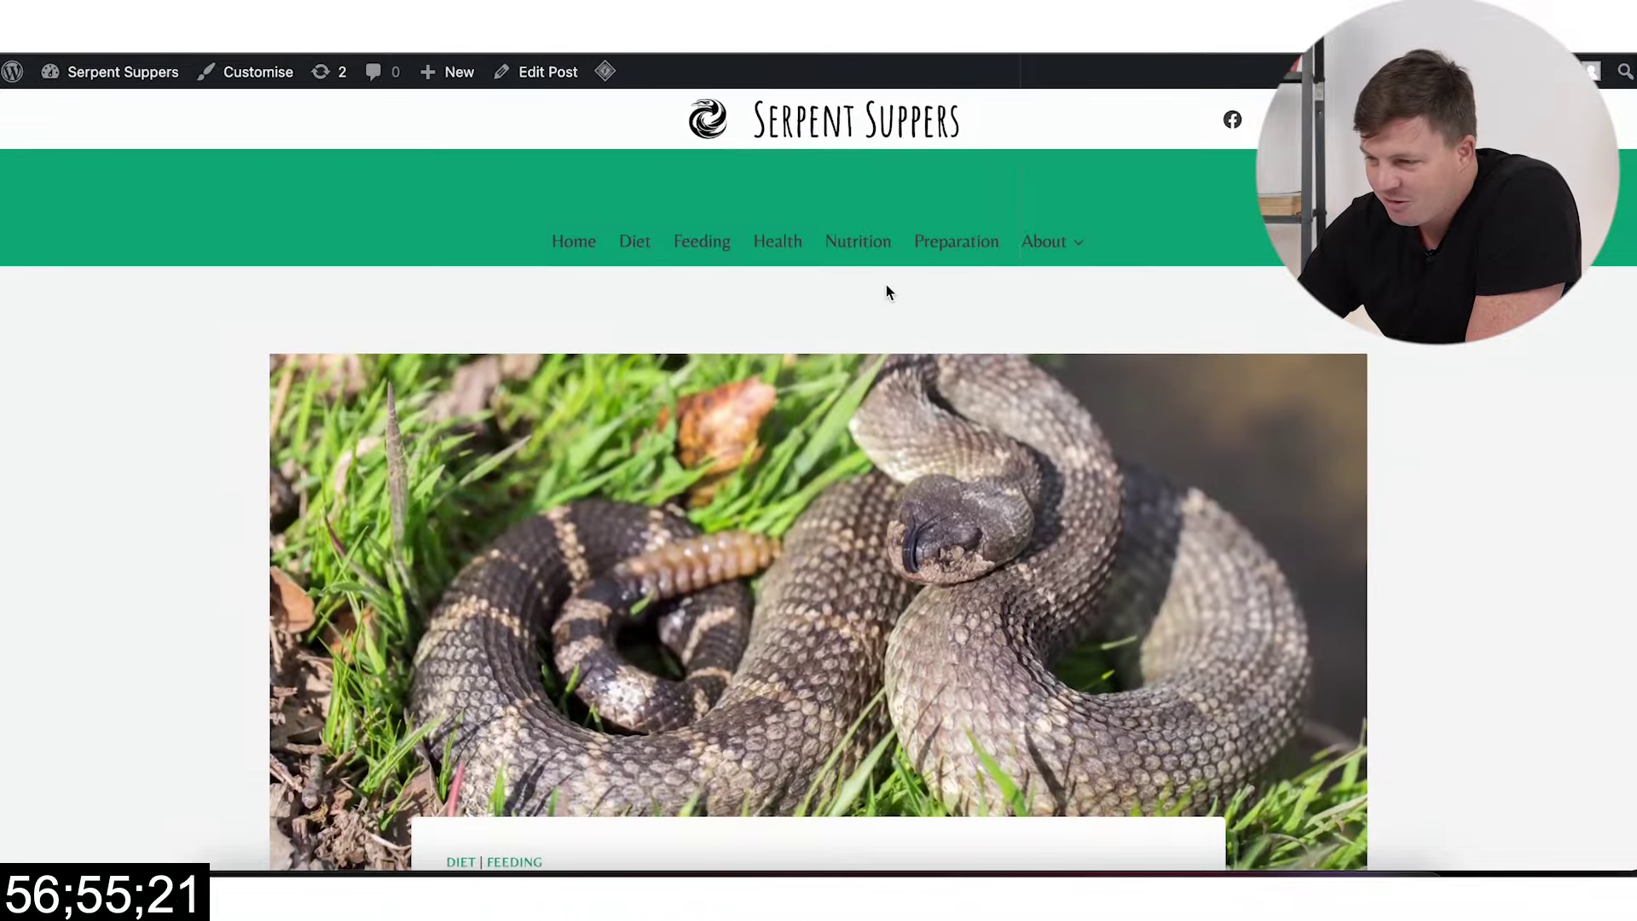
Step: Return to the homepage, scroll its posts, and switch back to the ChatGPT Contact draft
click(571, 242)
scroll(659, 503, down, 1)
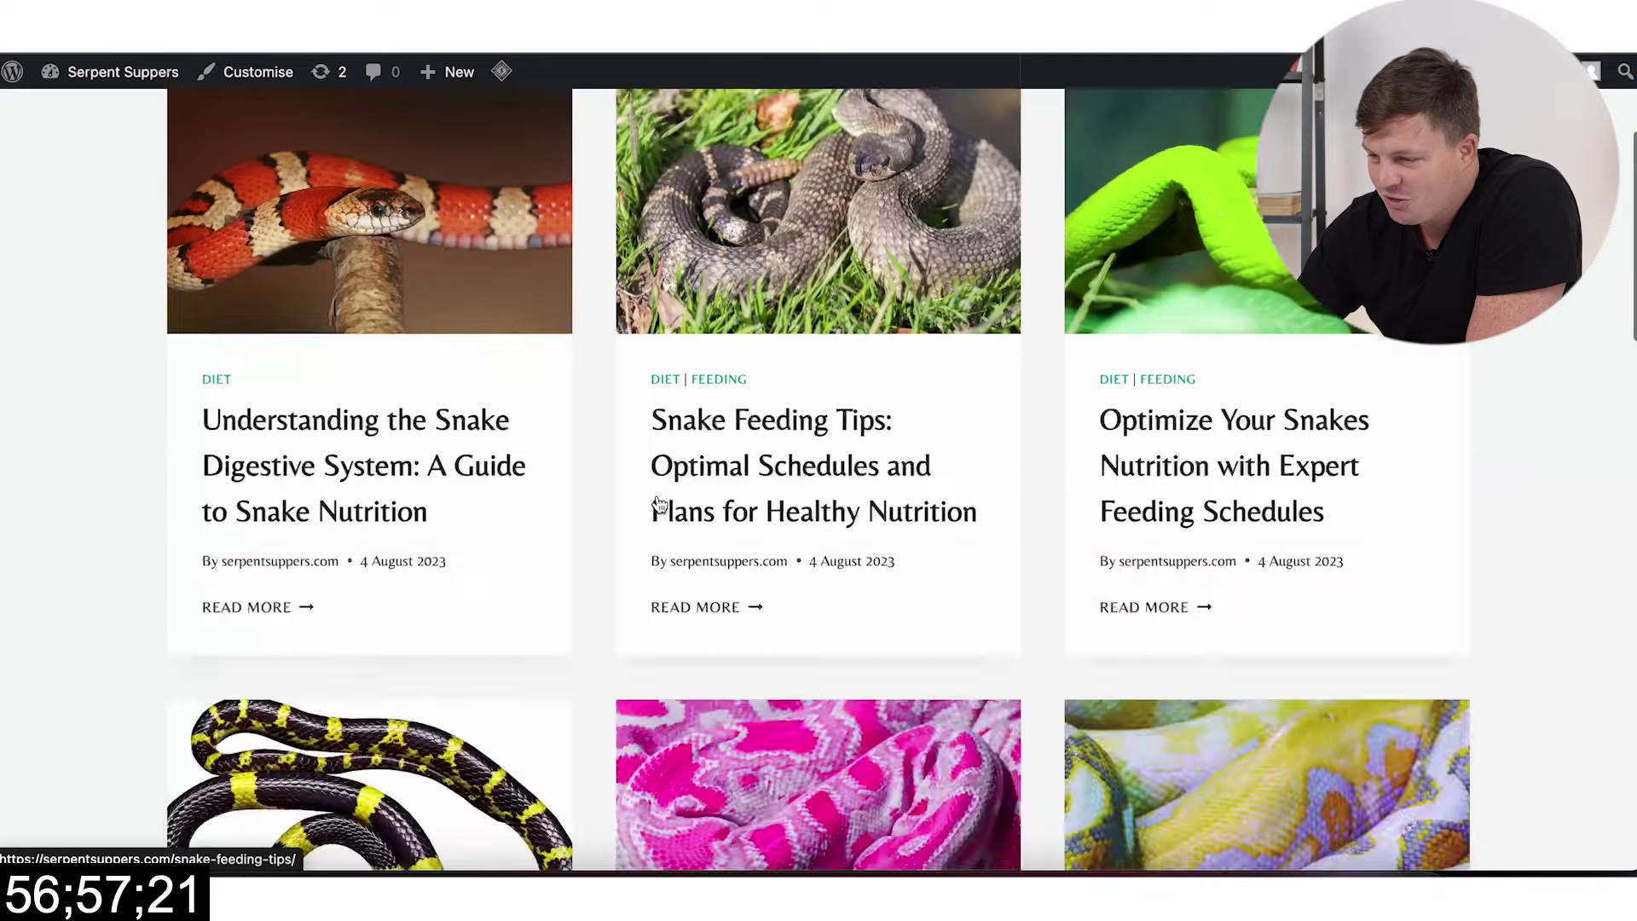
scroll(658, 500, down, 10)
scroll(658, 500, up, 15)
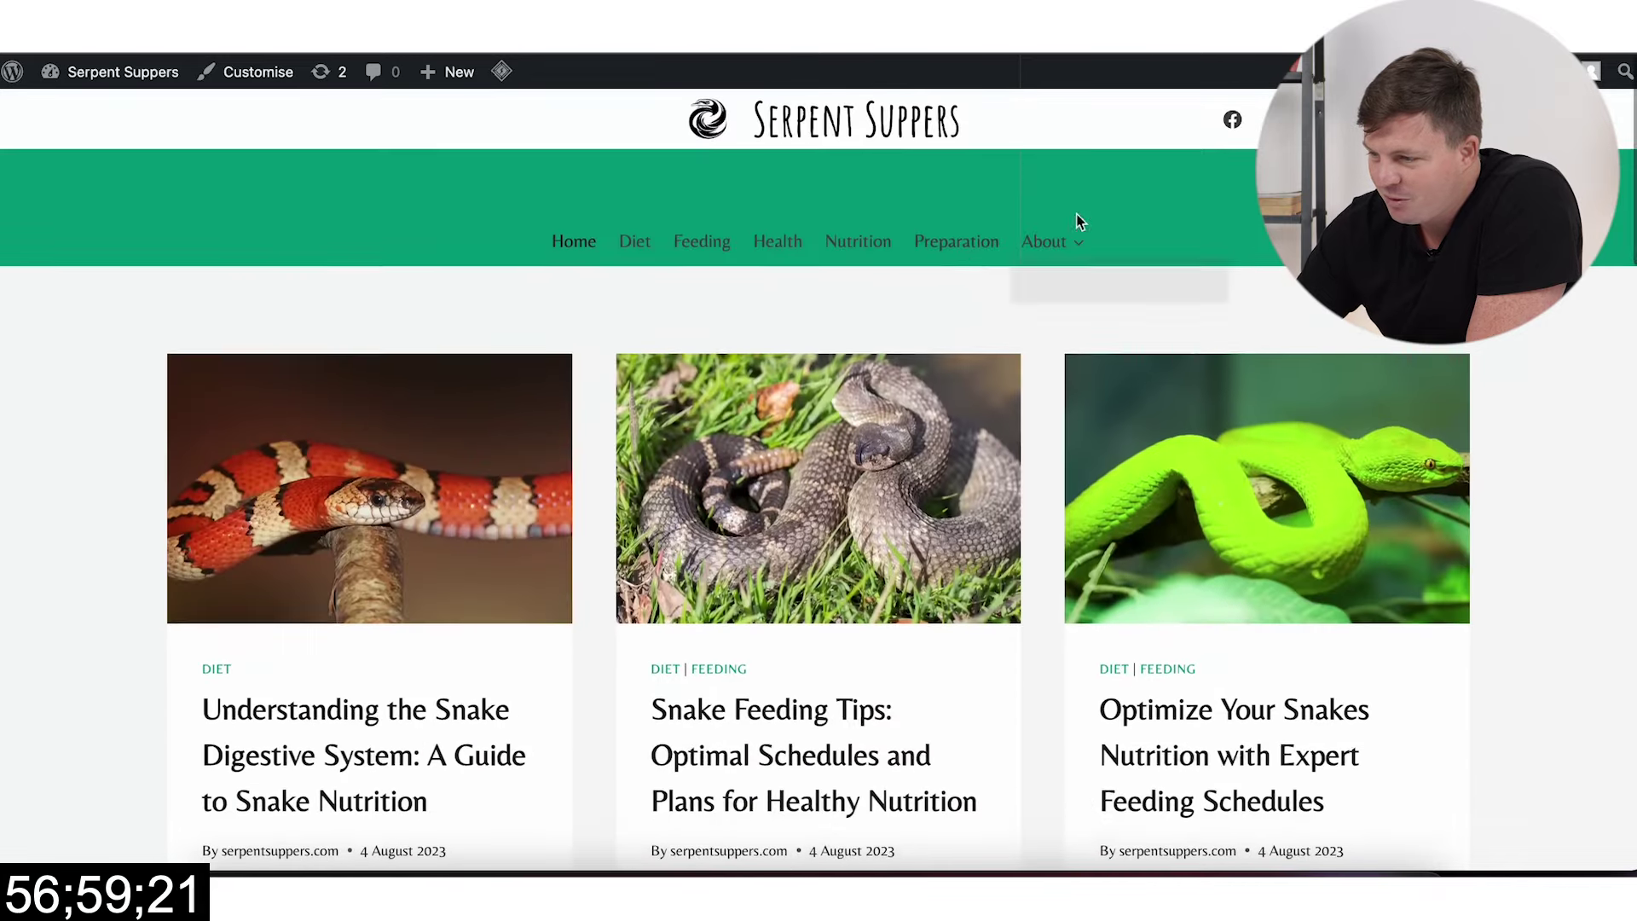
key(ctrl+Tab)
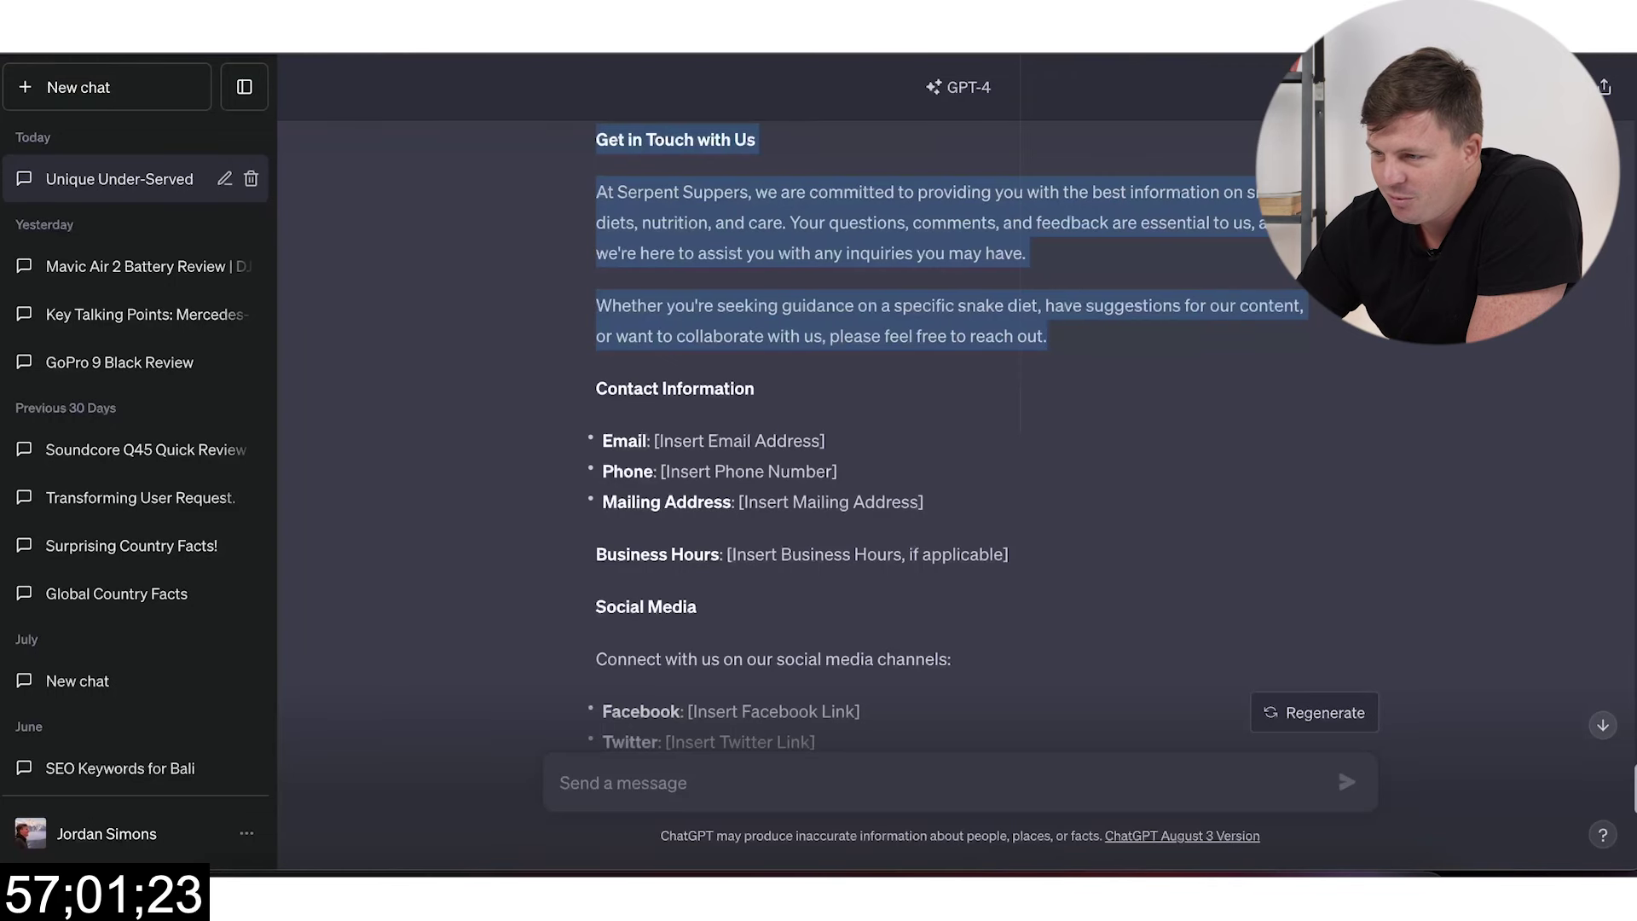
Step: Ask ChatGPT to 'write a terms and conditions' page for the site
key(ctrl+shift+Tab)
key(ctrl+shift+Tab)
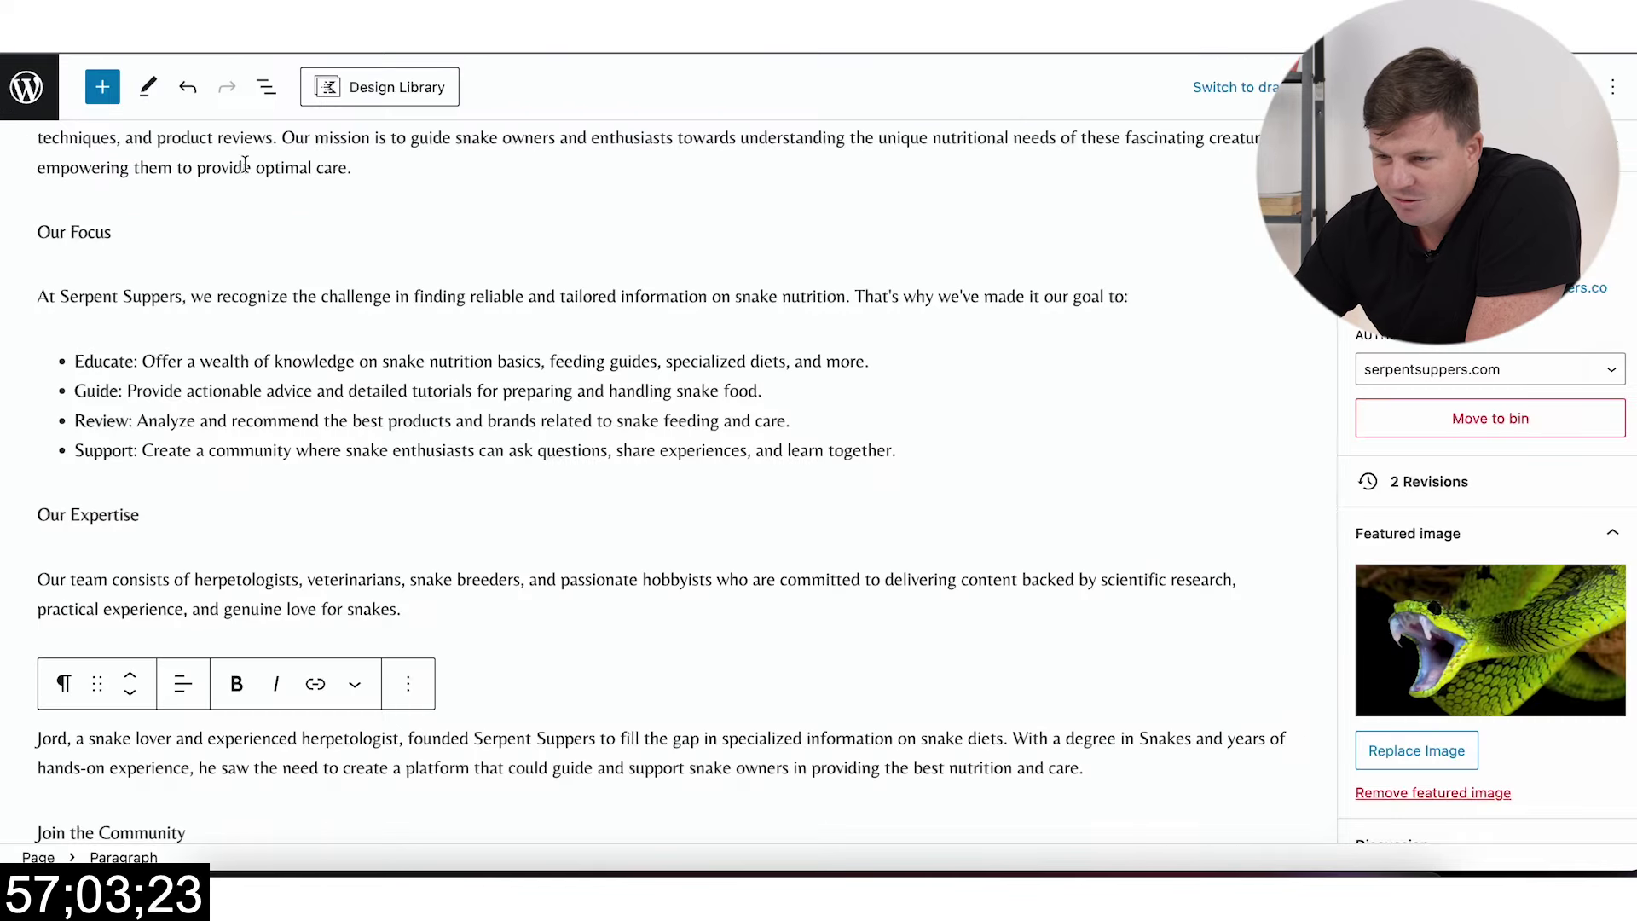
key(ctrl+Tab)
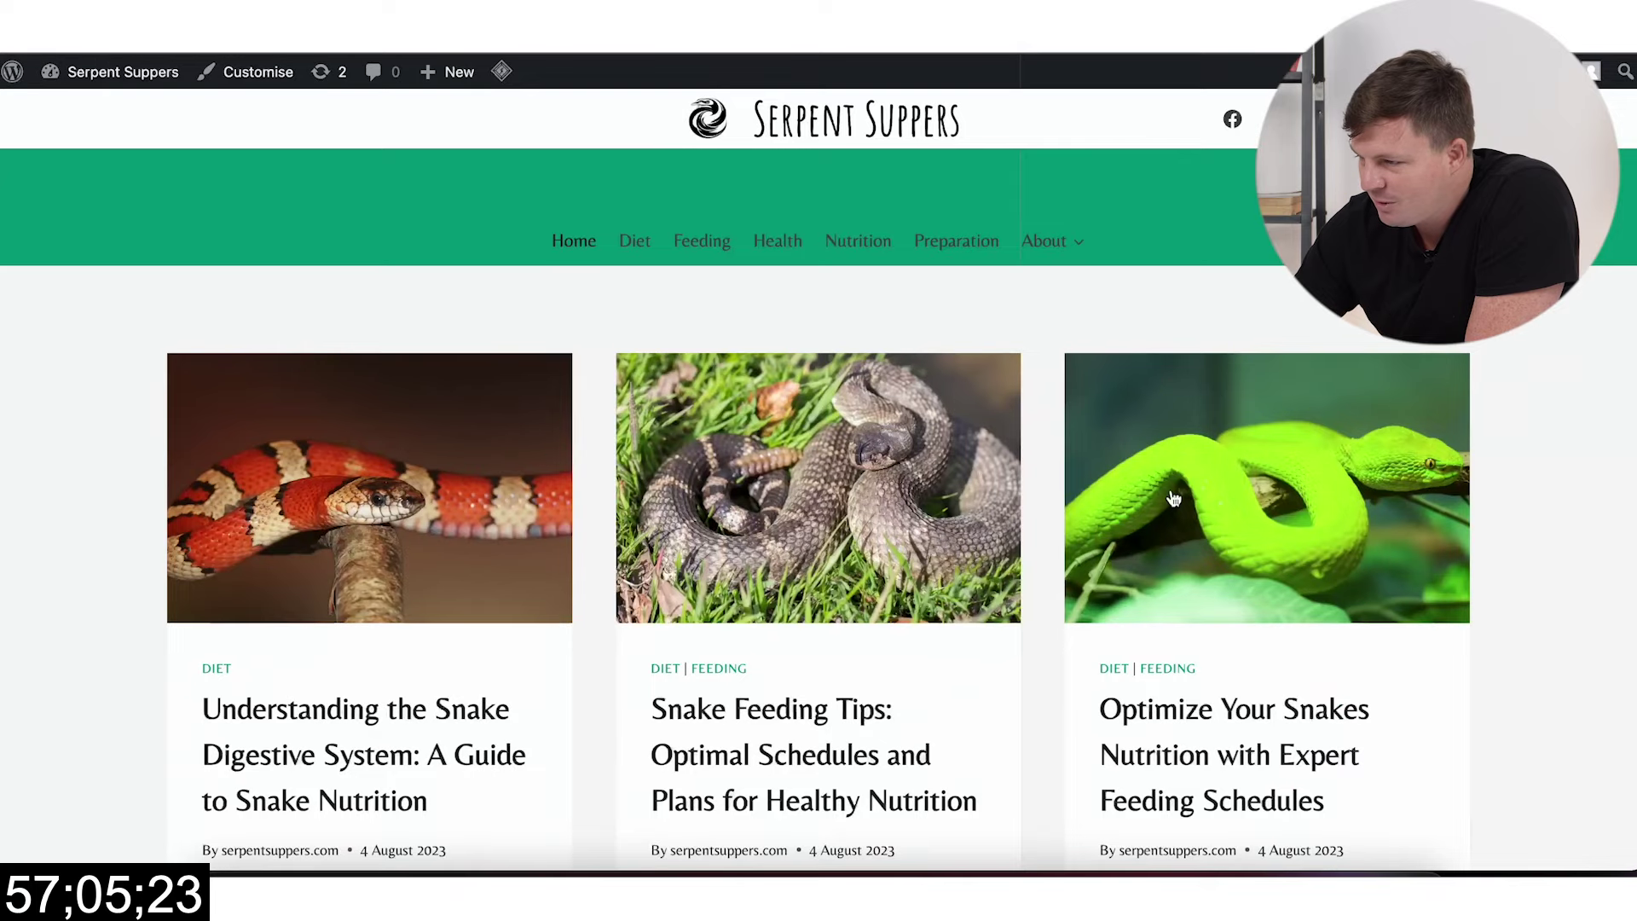
scroll(1168, 493, down, 15)
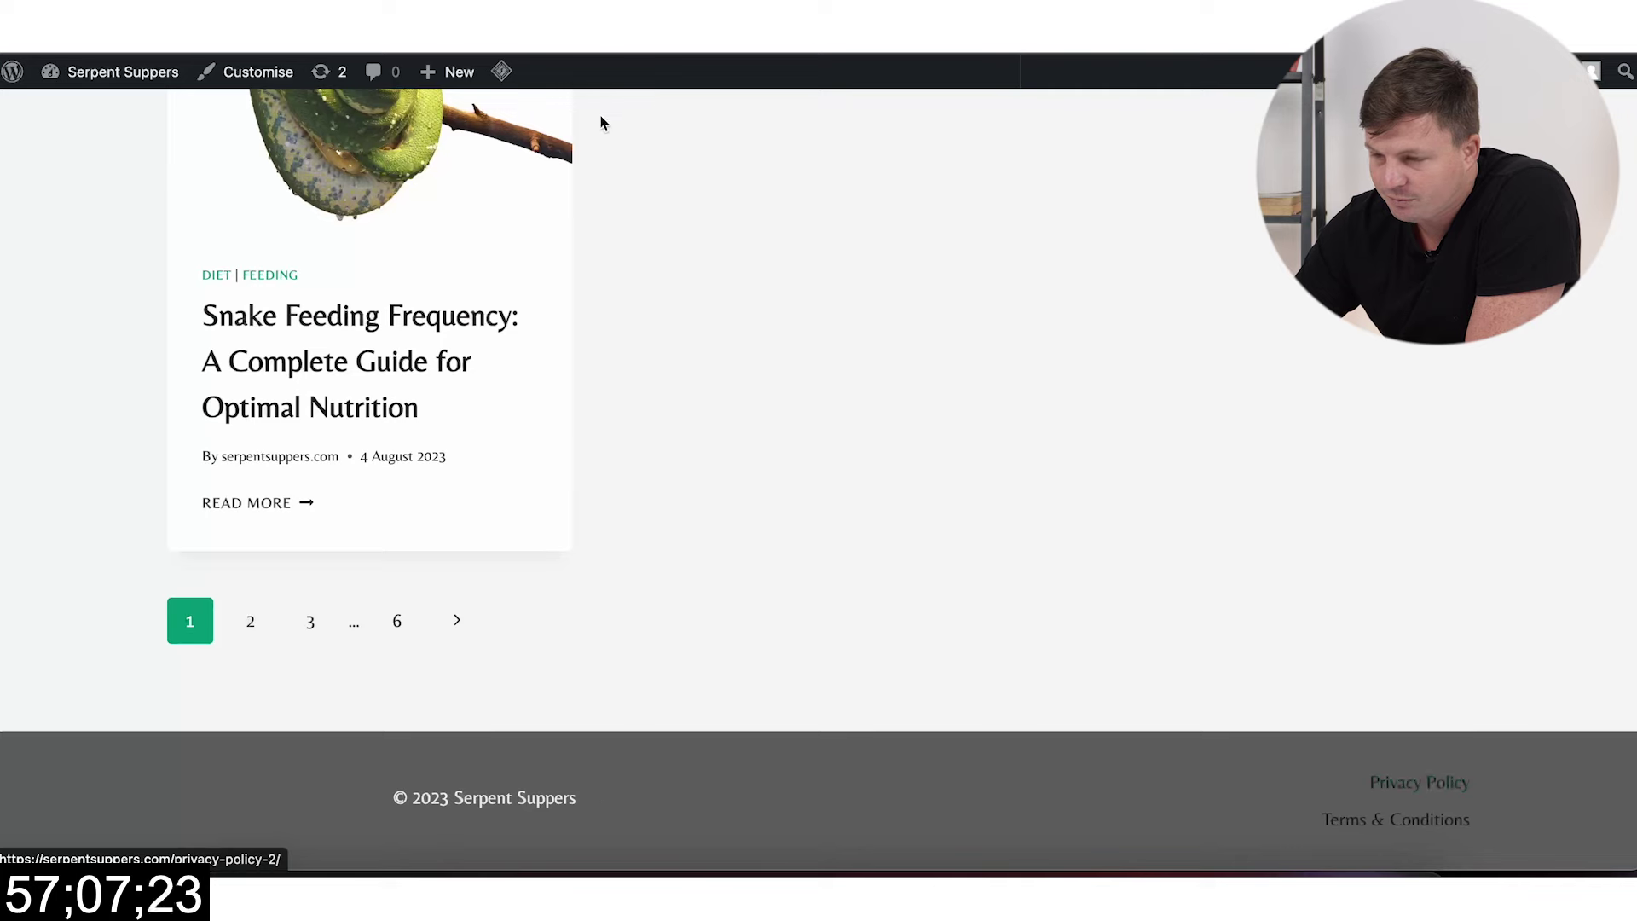
key(ctrl+Tab)
scroll(734, 630, down, 10)
click(661, 778)
text(write a temr)
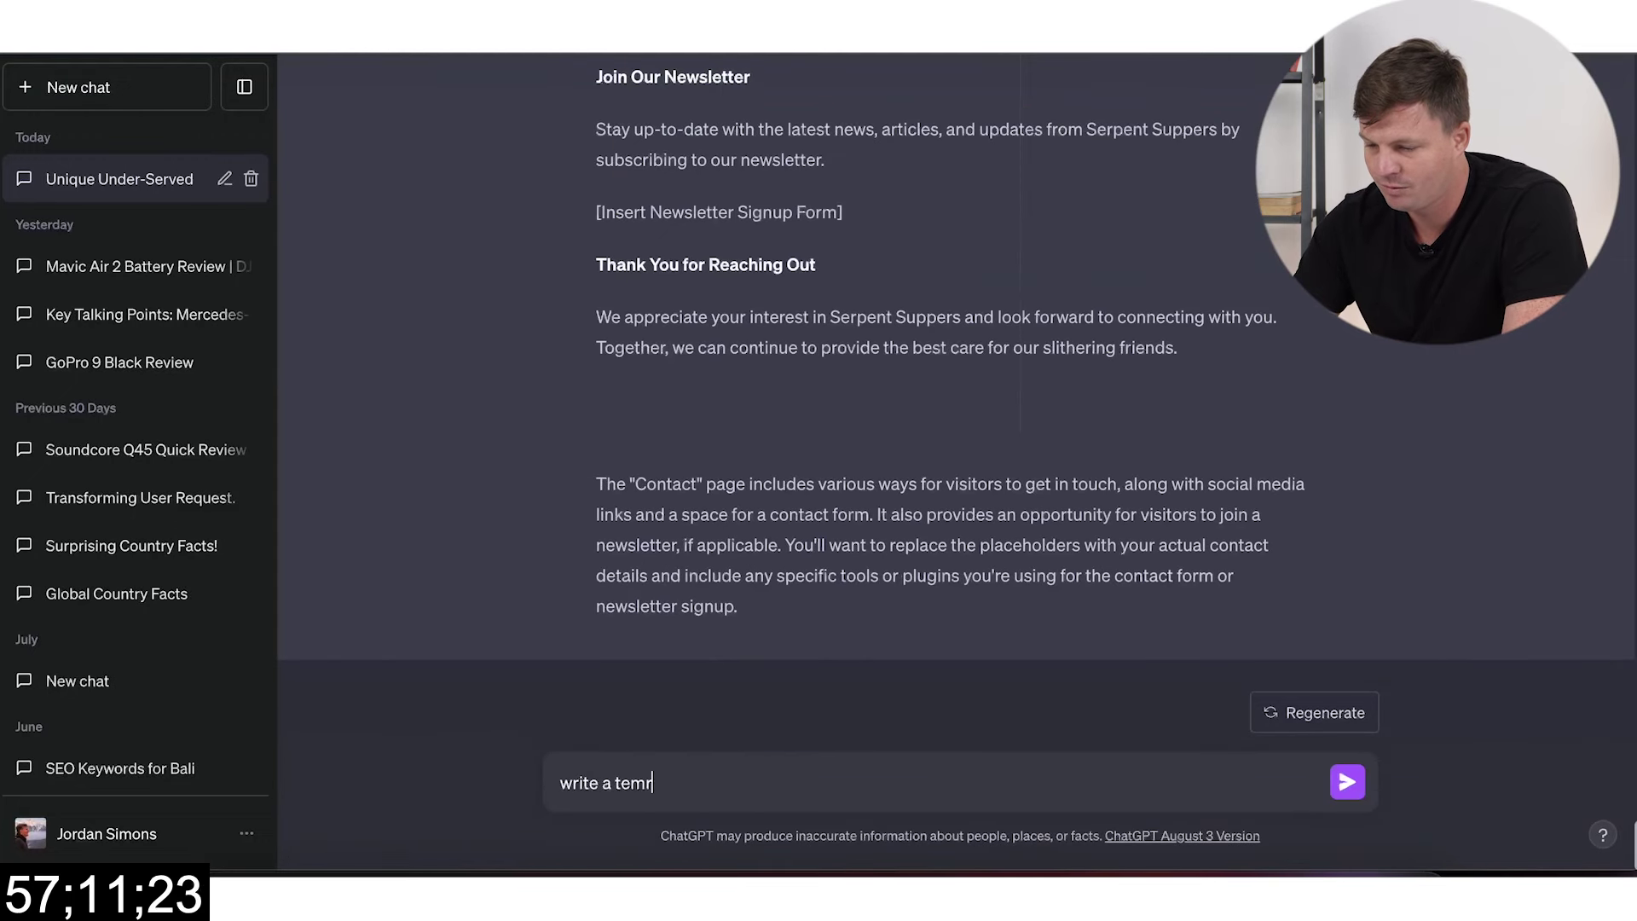
key(BackSpace)
key(BackSpace)
text(rms and conditi)
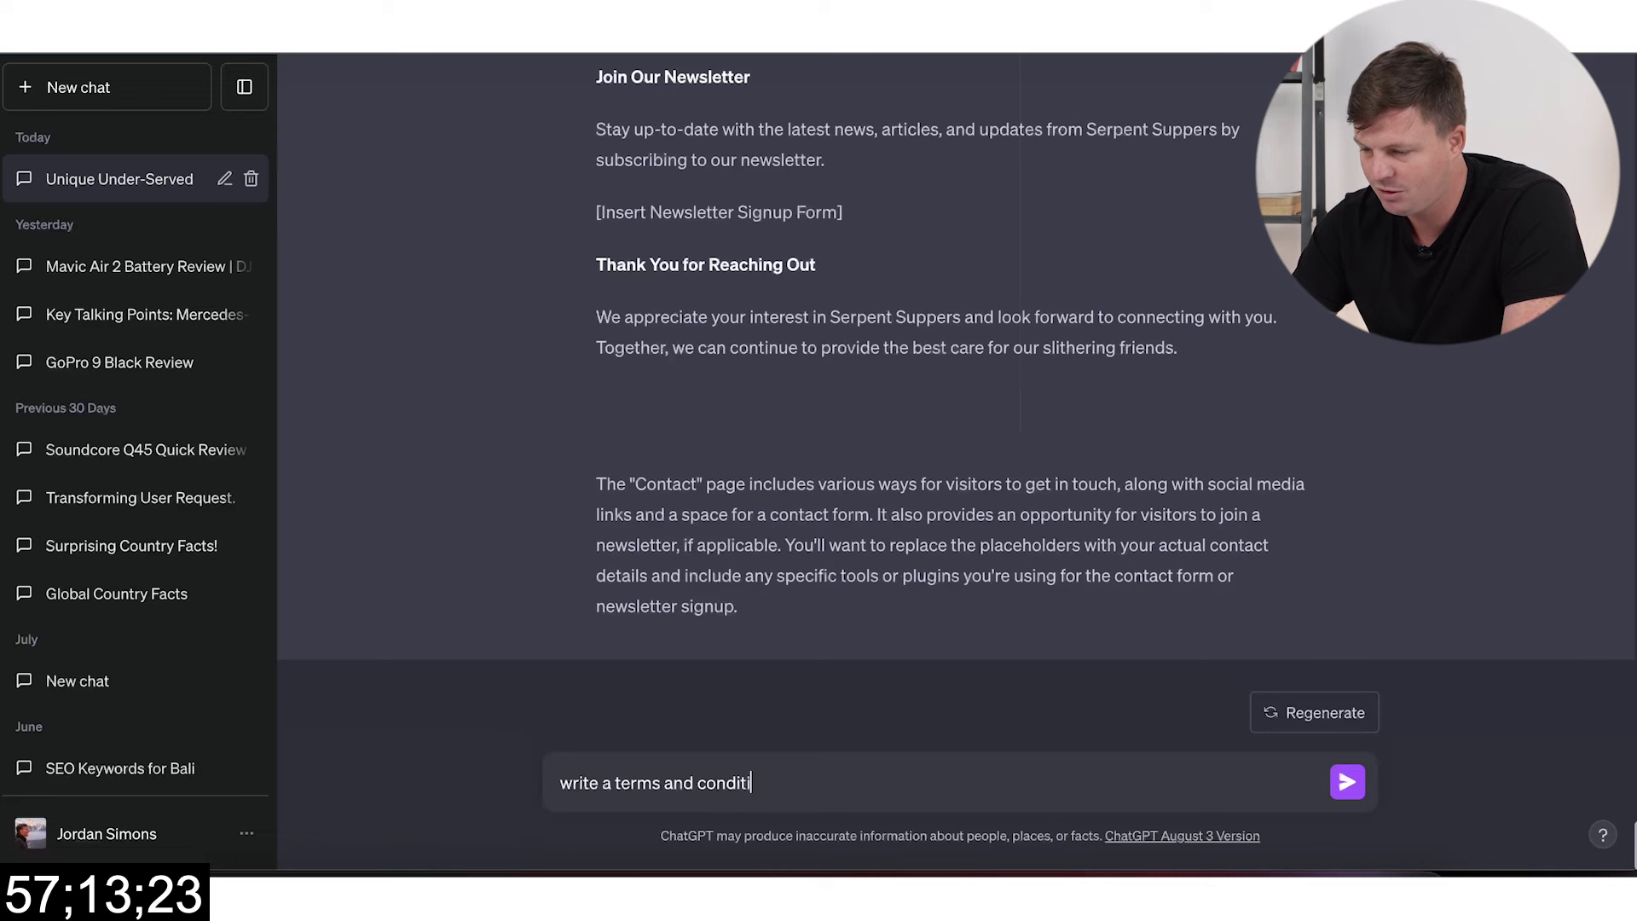
text(ons)
key(Return)
Step: Check the Categories, Contact editor and live site tabs, then scan ChatGPT's replies
key(ctrl+shift+Tab)
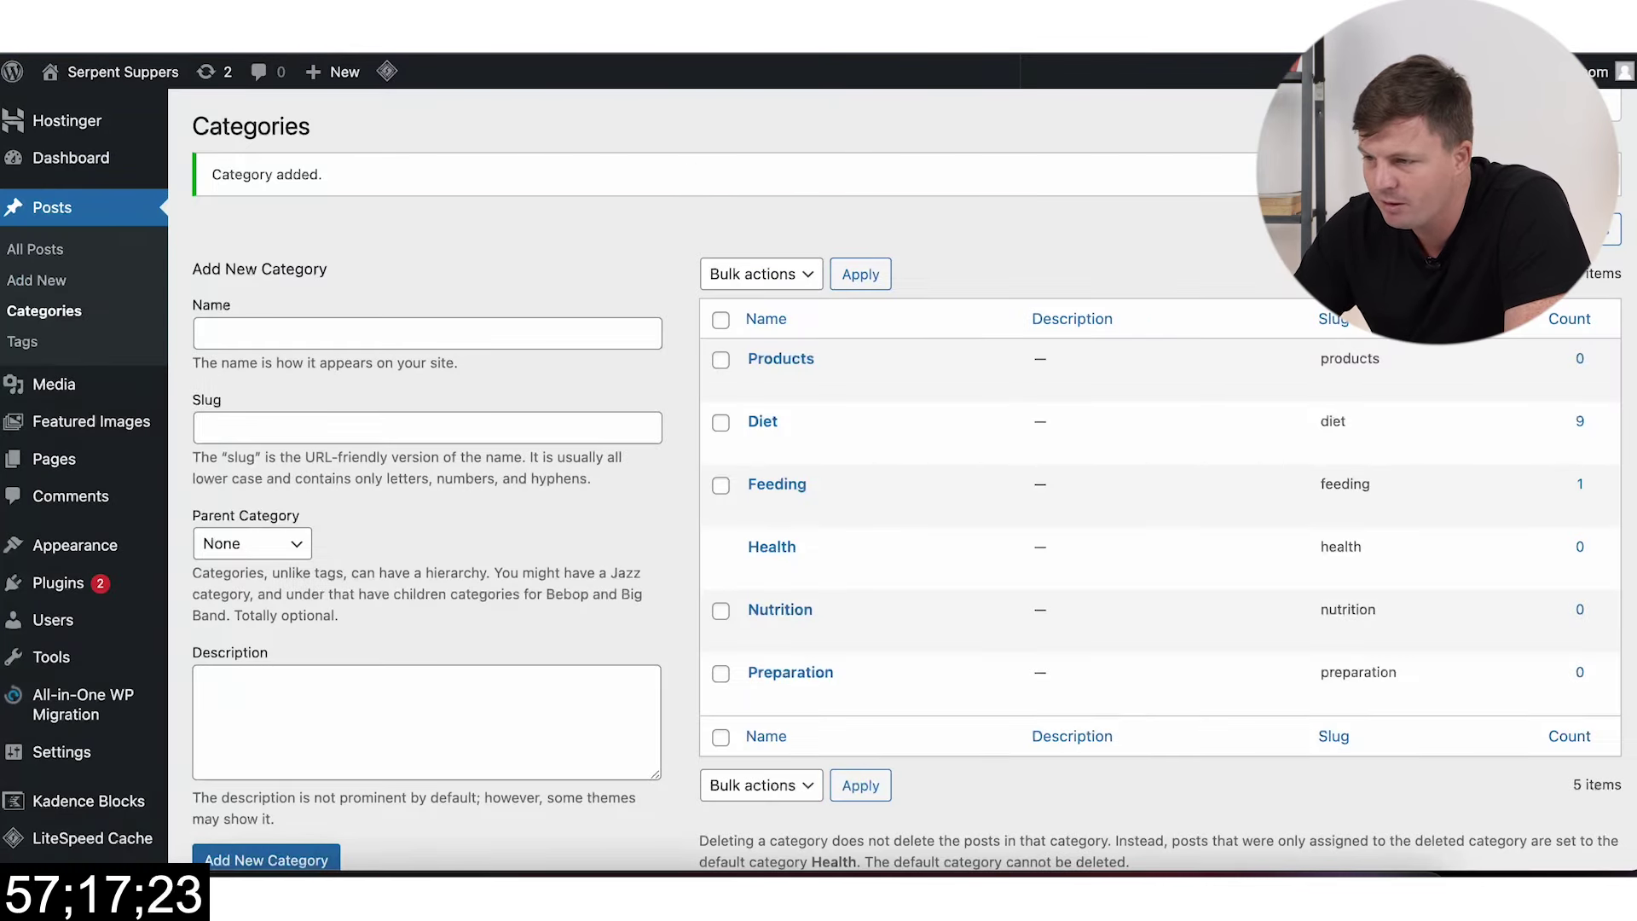
key(ctrl+shift+Tab)
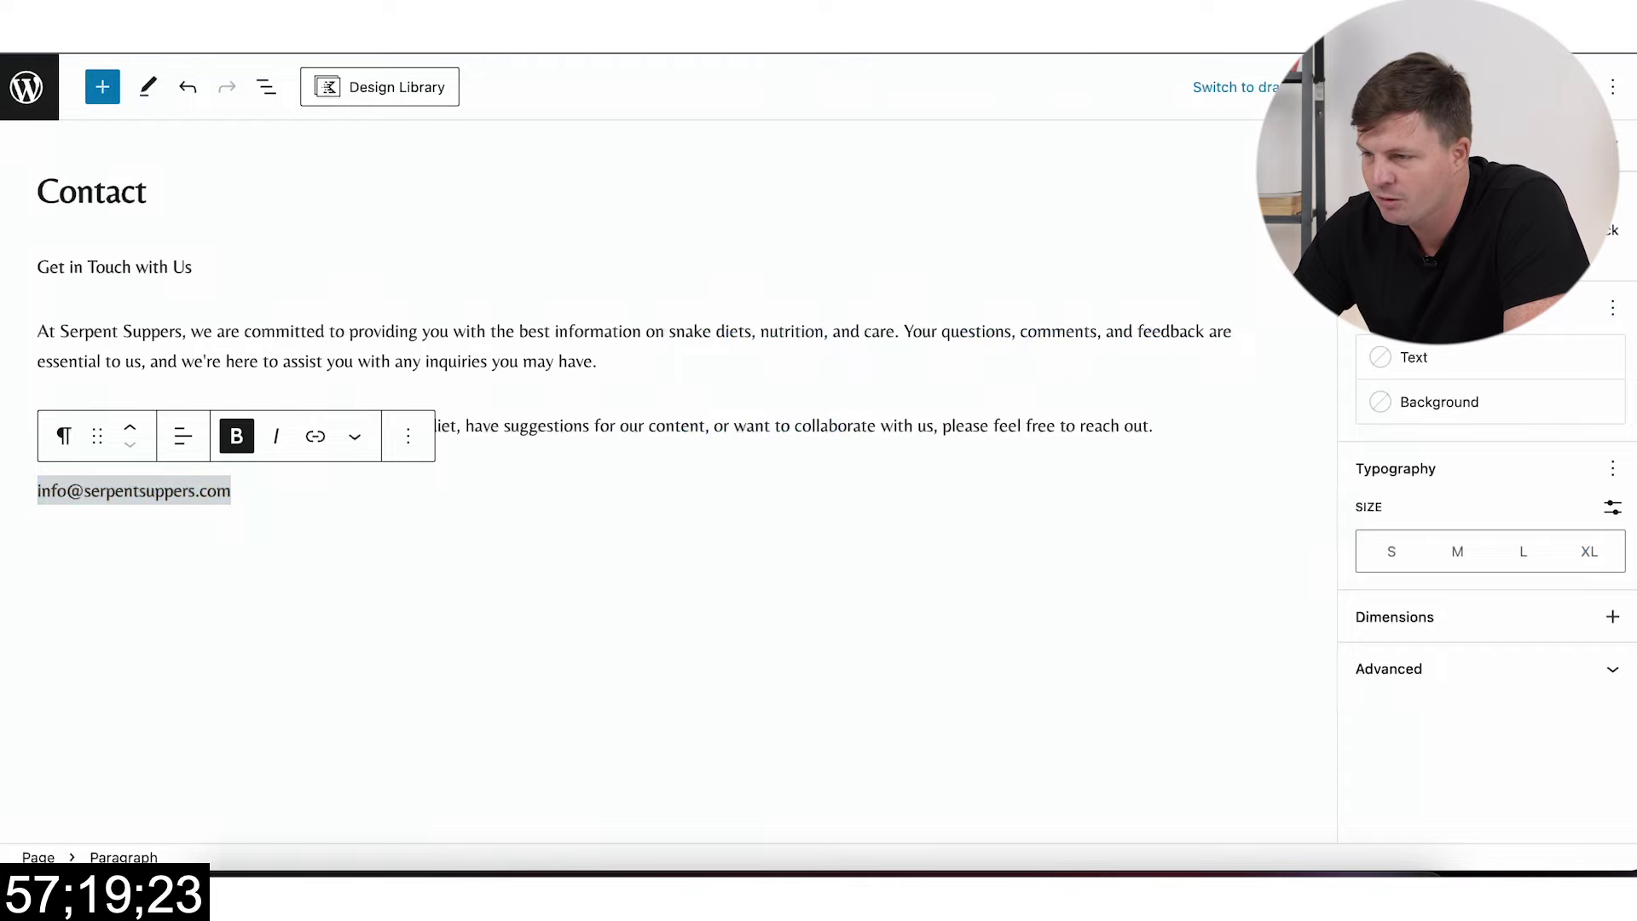
key(ctrl+shift+Tab)
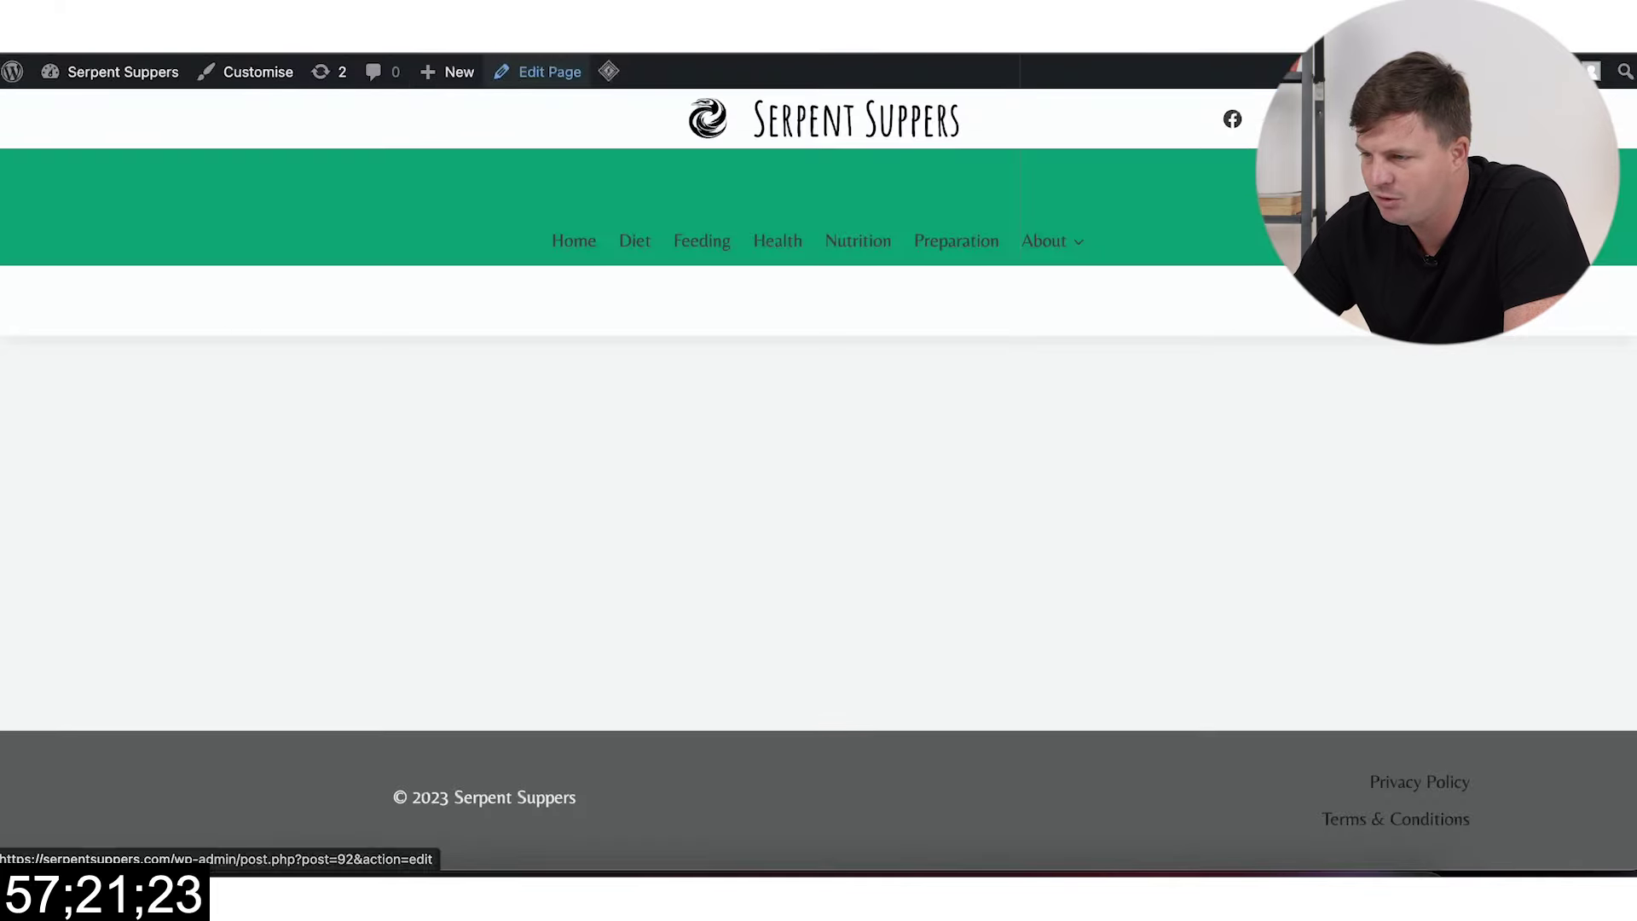
key(ctrl+shift+Tab)
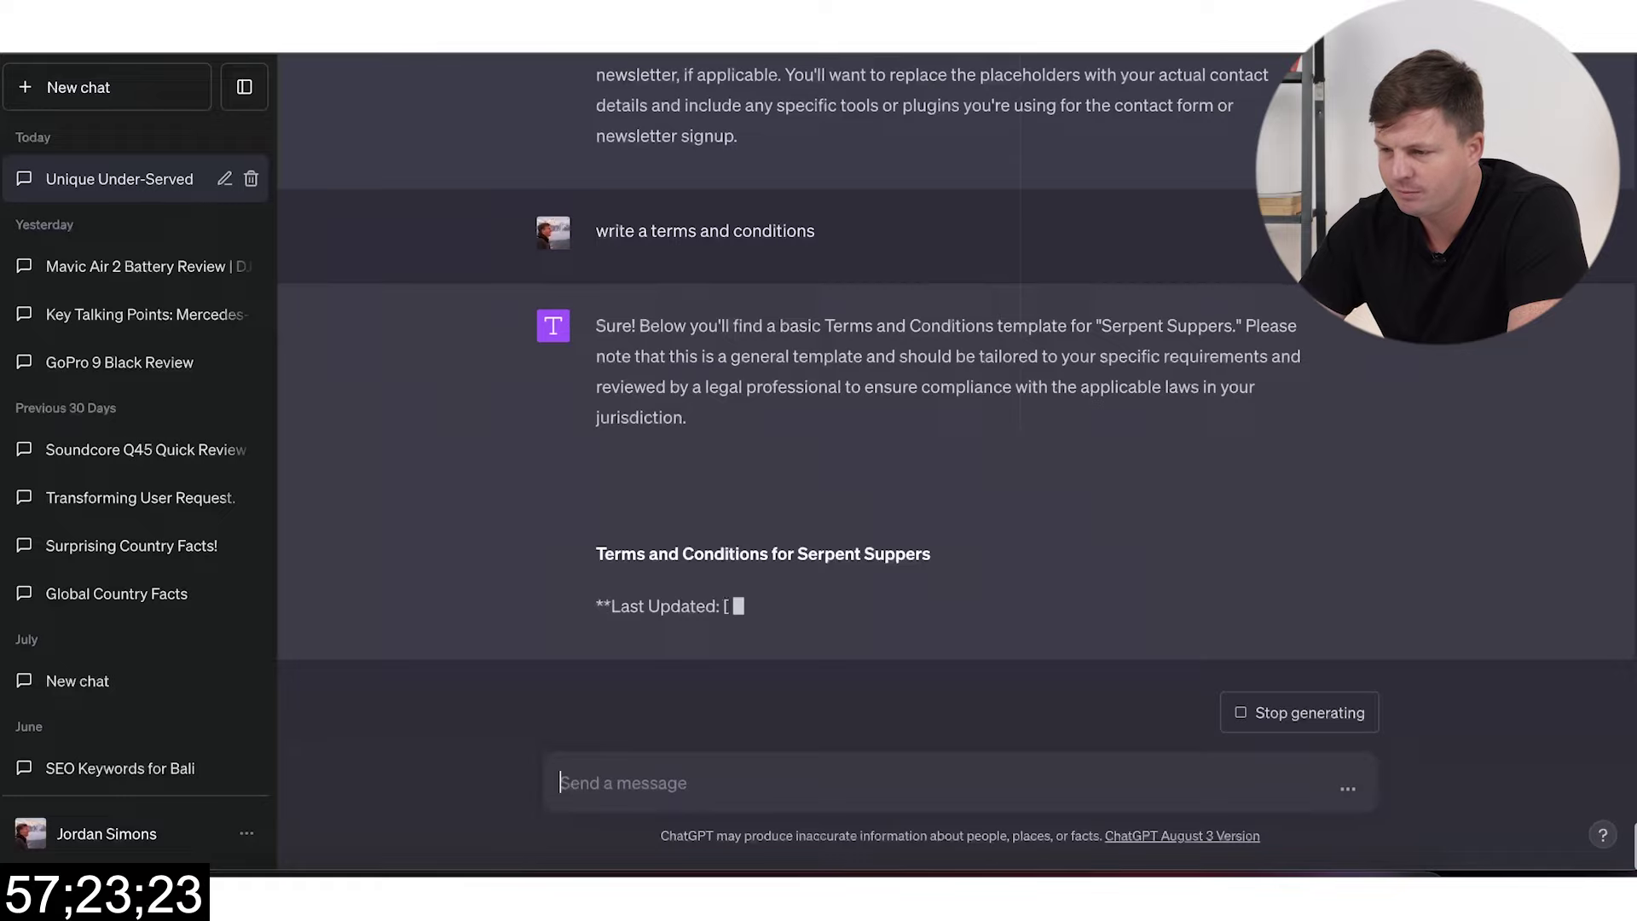
scroll(665, 383, up, 5)
scroll(665, 384, up, 10)
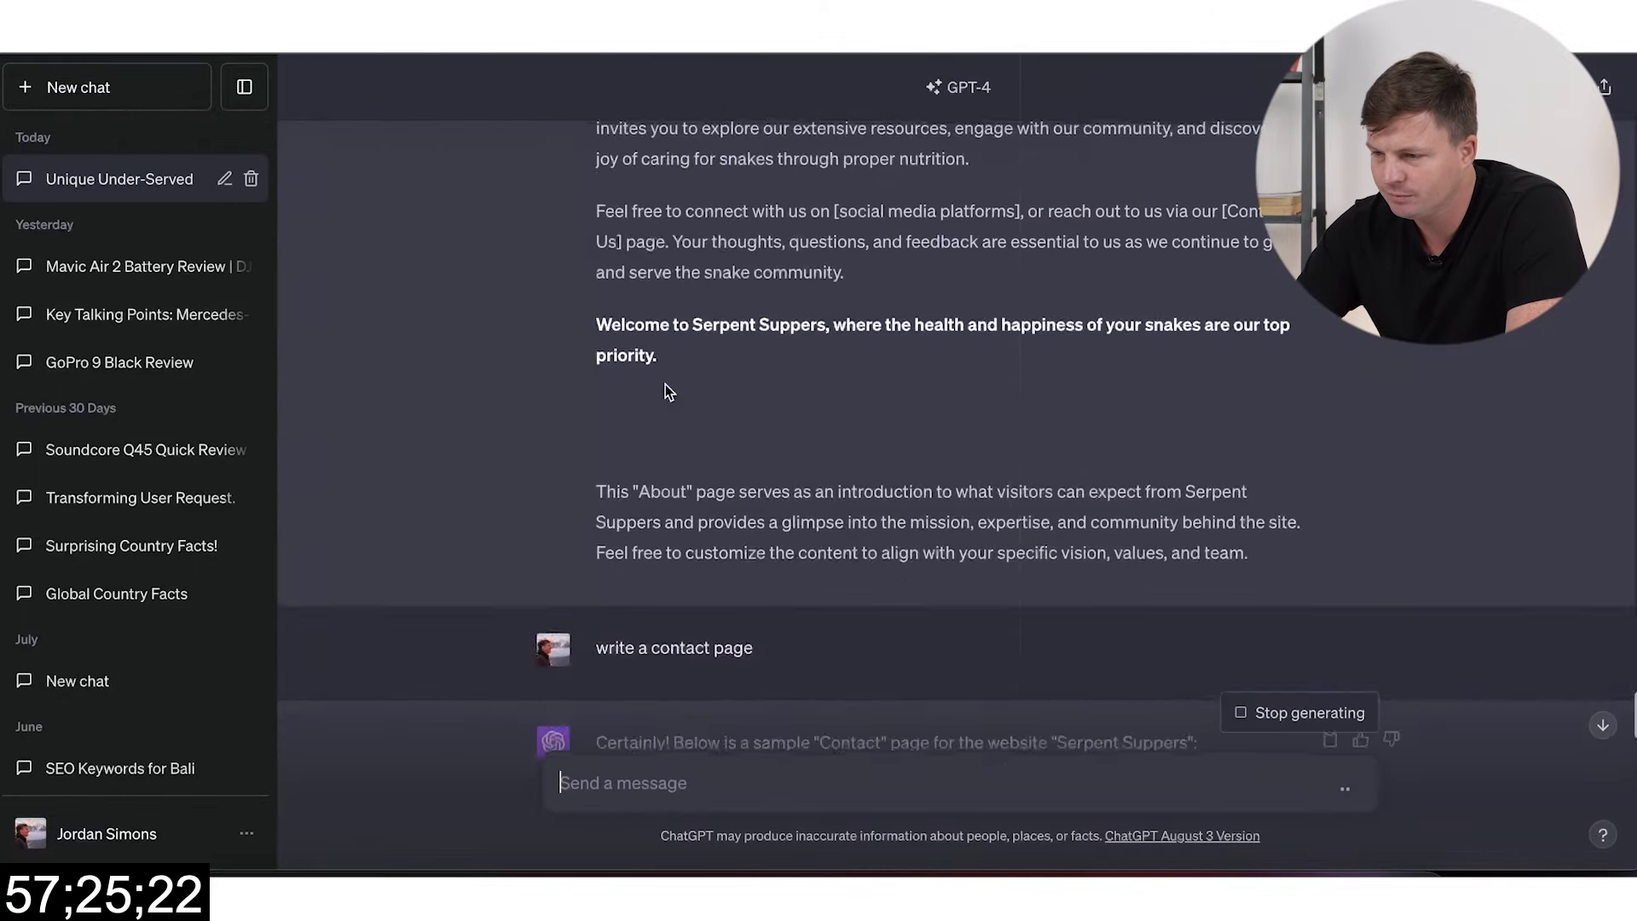
scroll(665, 384, down, 3)
scroll(665, 384, up, 5)
scroll(665, 384, up, 12)
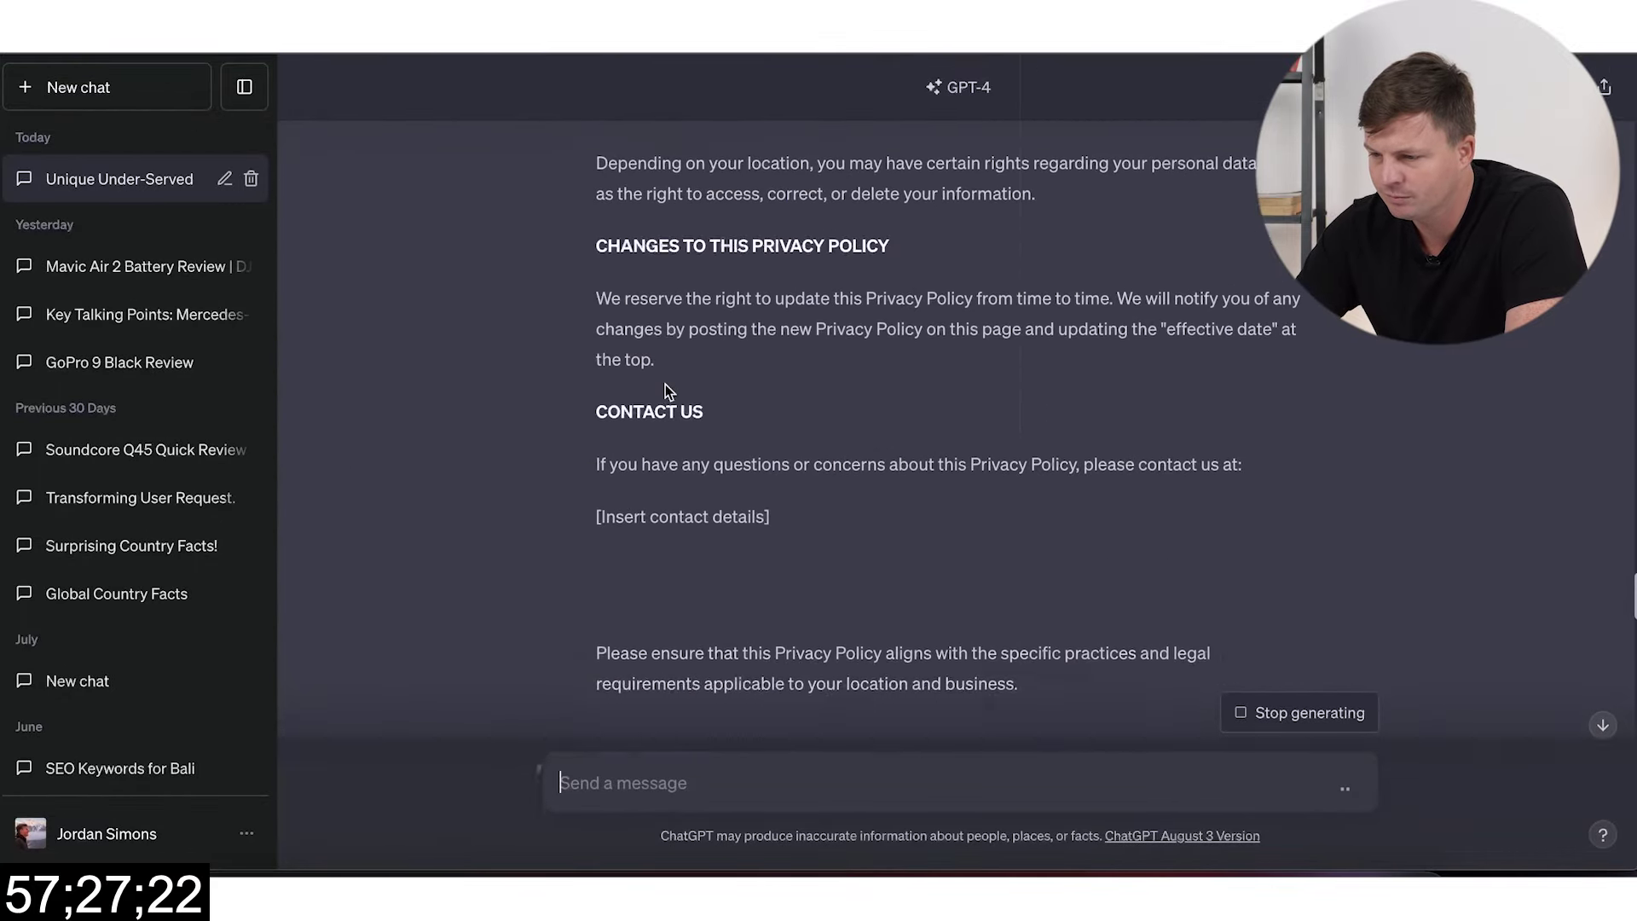
scroll(950, 629, down, 5)
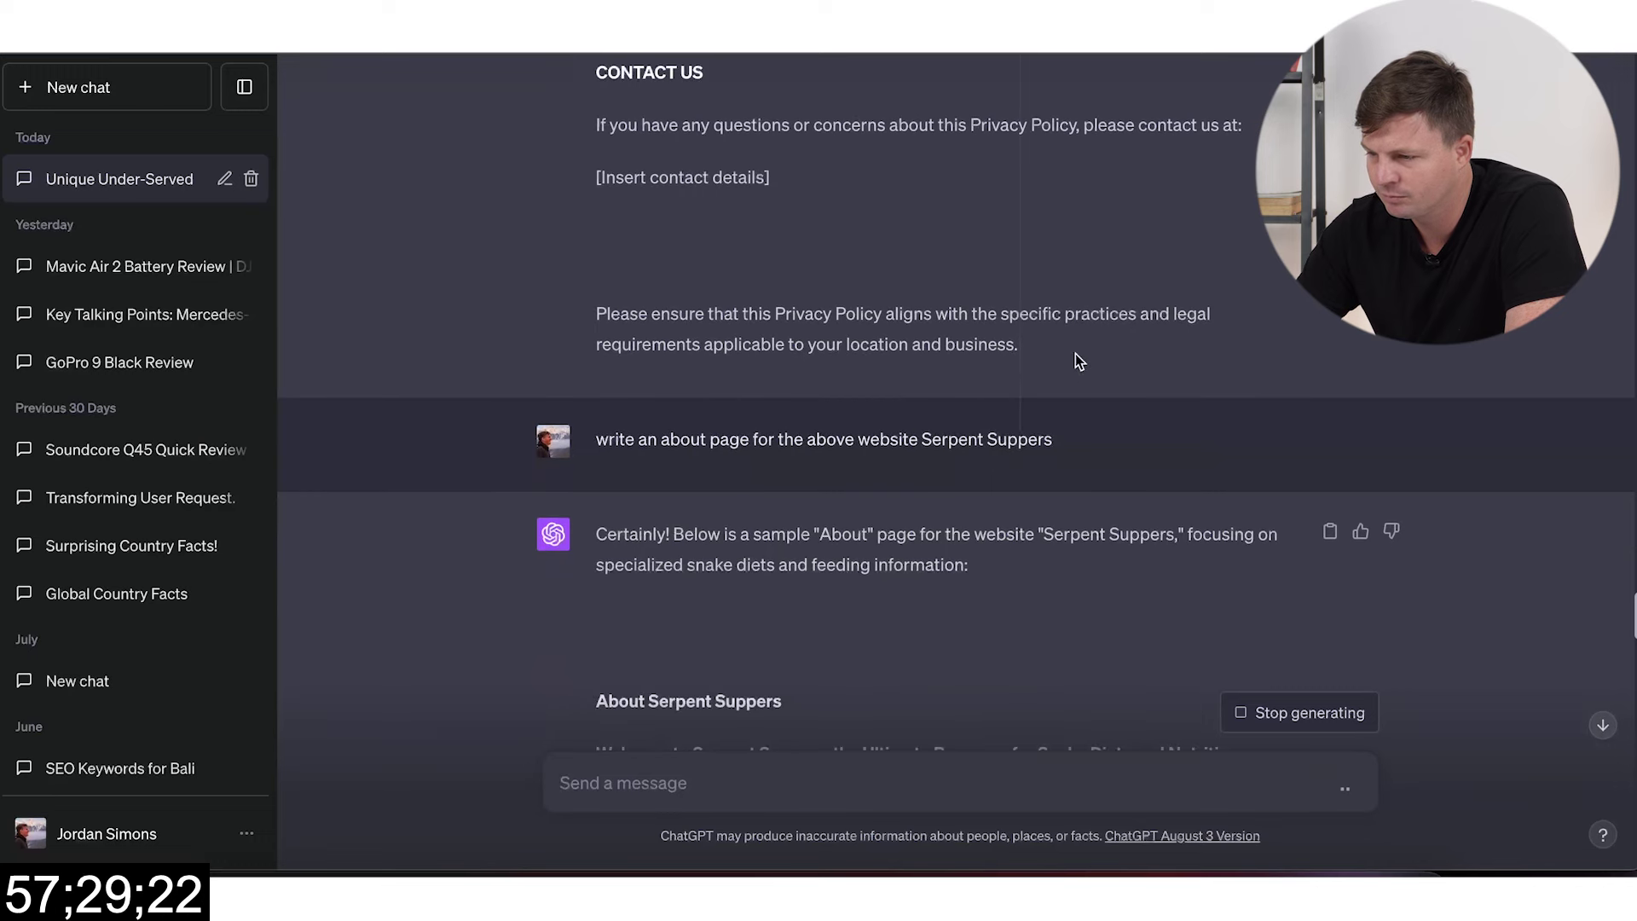
Step: Select and copy ChatGPT's Privacy Policy reply, then exit the About page editor
drag(1015, 357, 738, 131)
scroll(738, 129, up, 5)
scroll(738, 130, up, 5)
scroll(738, 130, up, 5)
scroll(738, 131, up, 5)
key(ctrl+Tab)
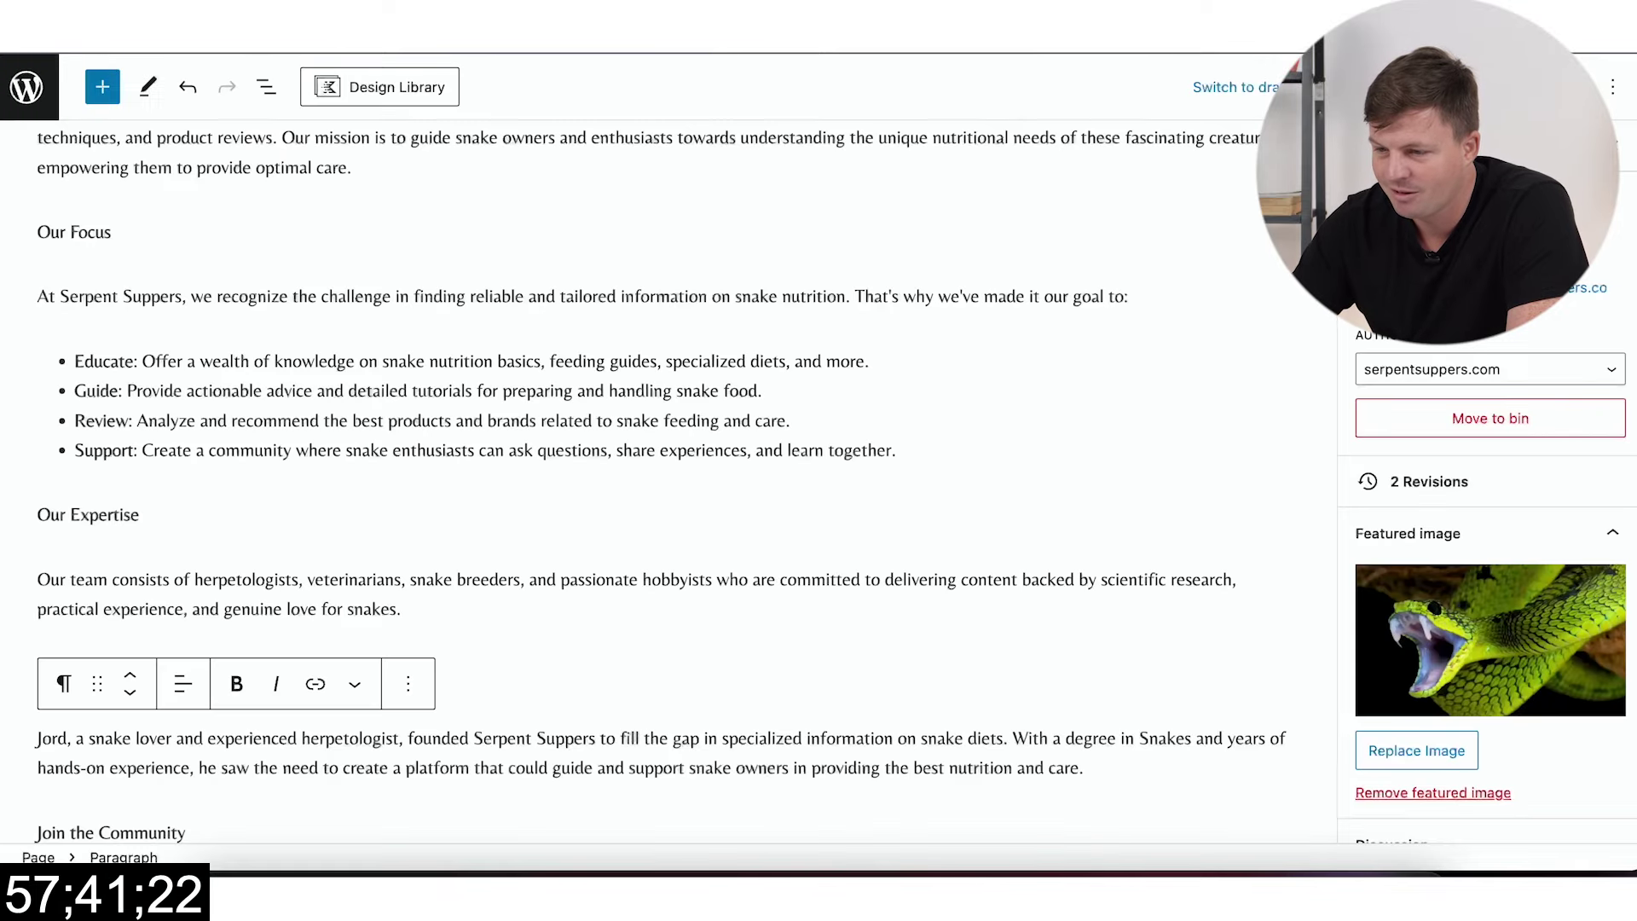
click(27, 86)
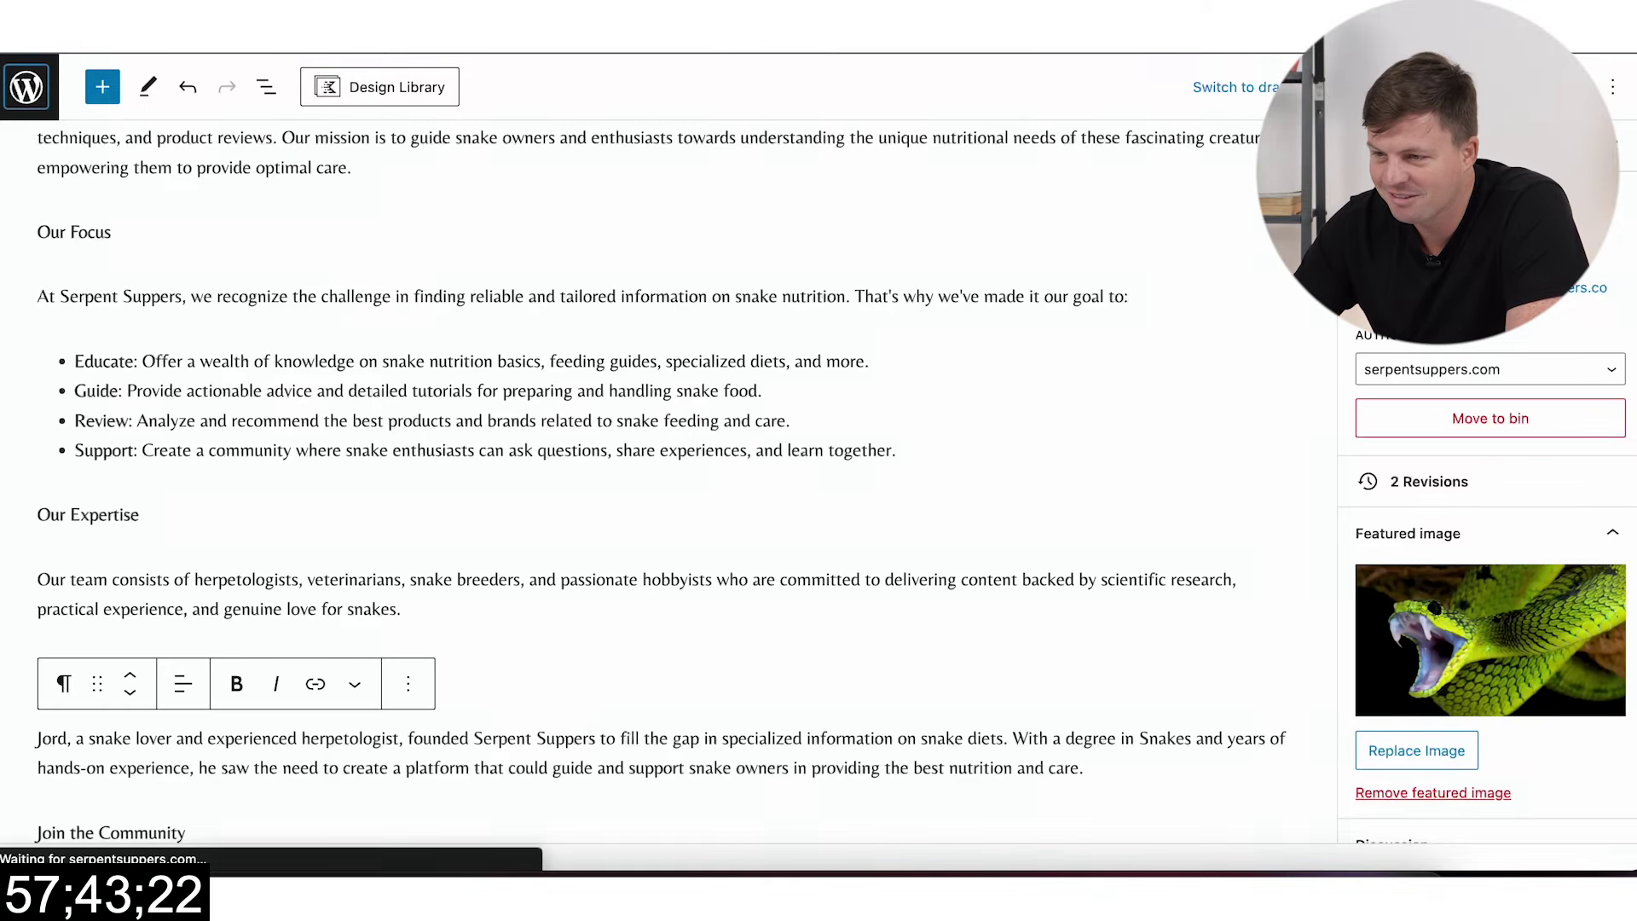
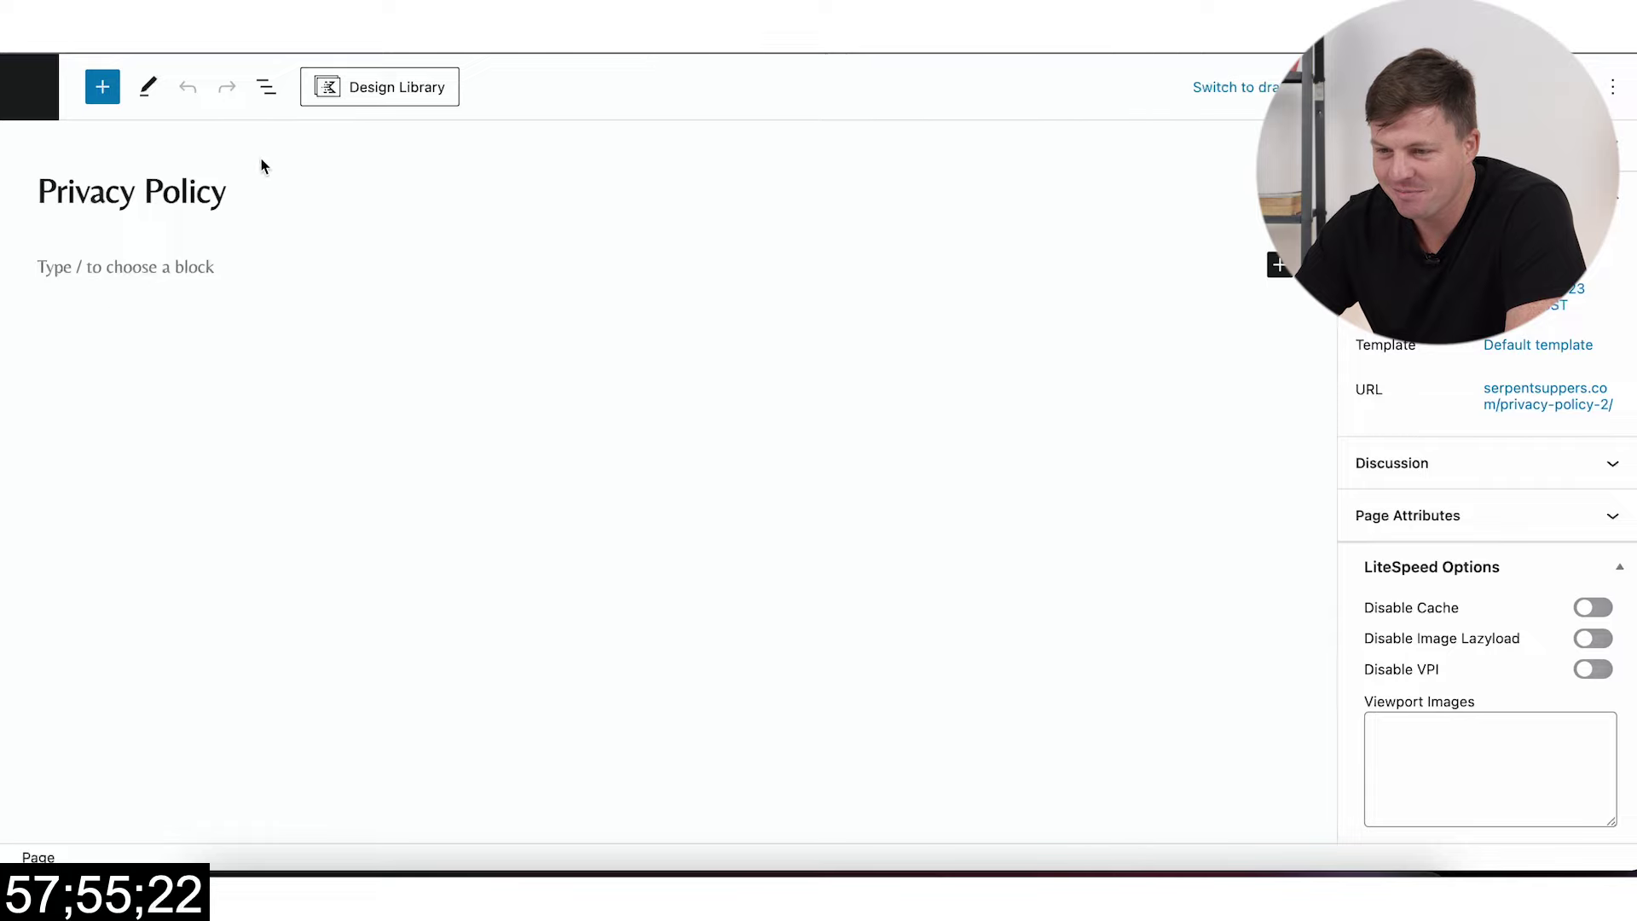
Step: Paste the generated privacy policy into the Privacy Policy page, then run a plugin search
key(ctrl+v)
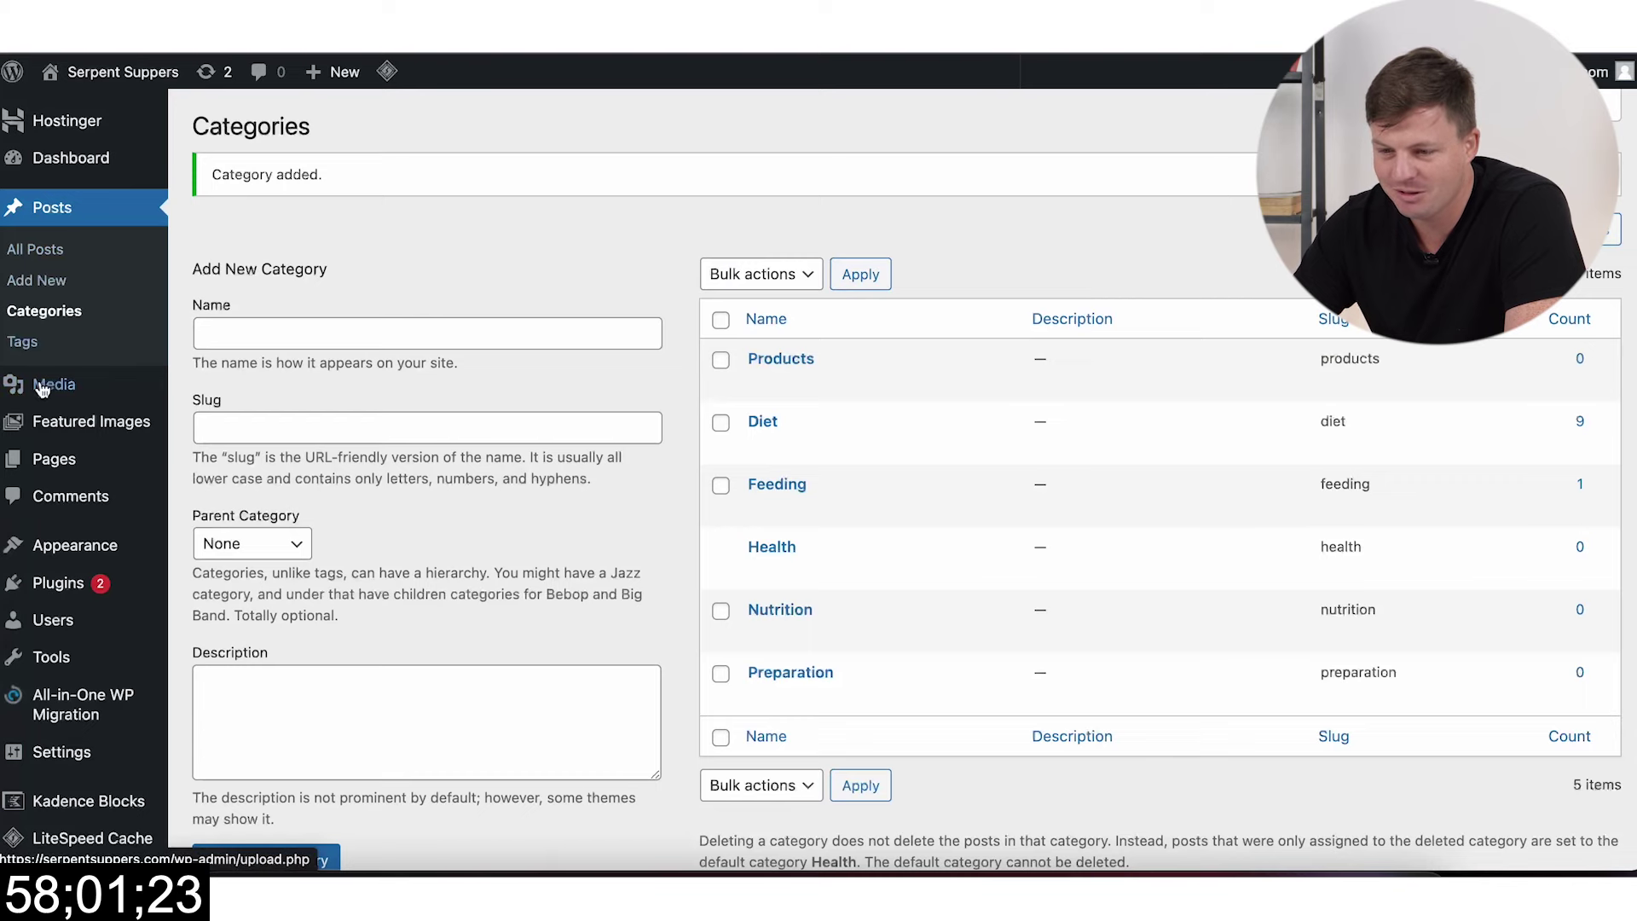
click(62, 452)
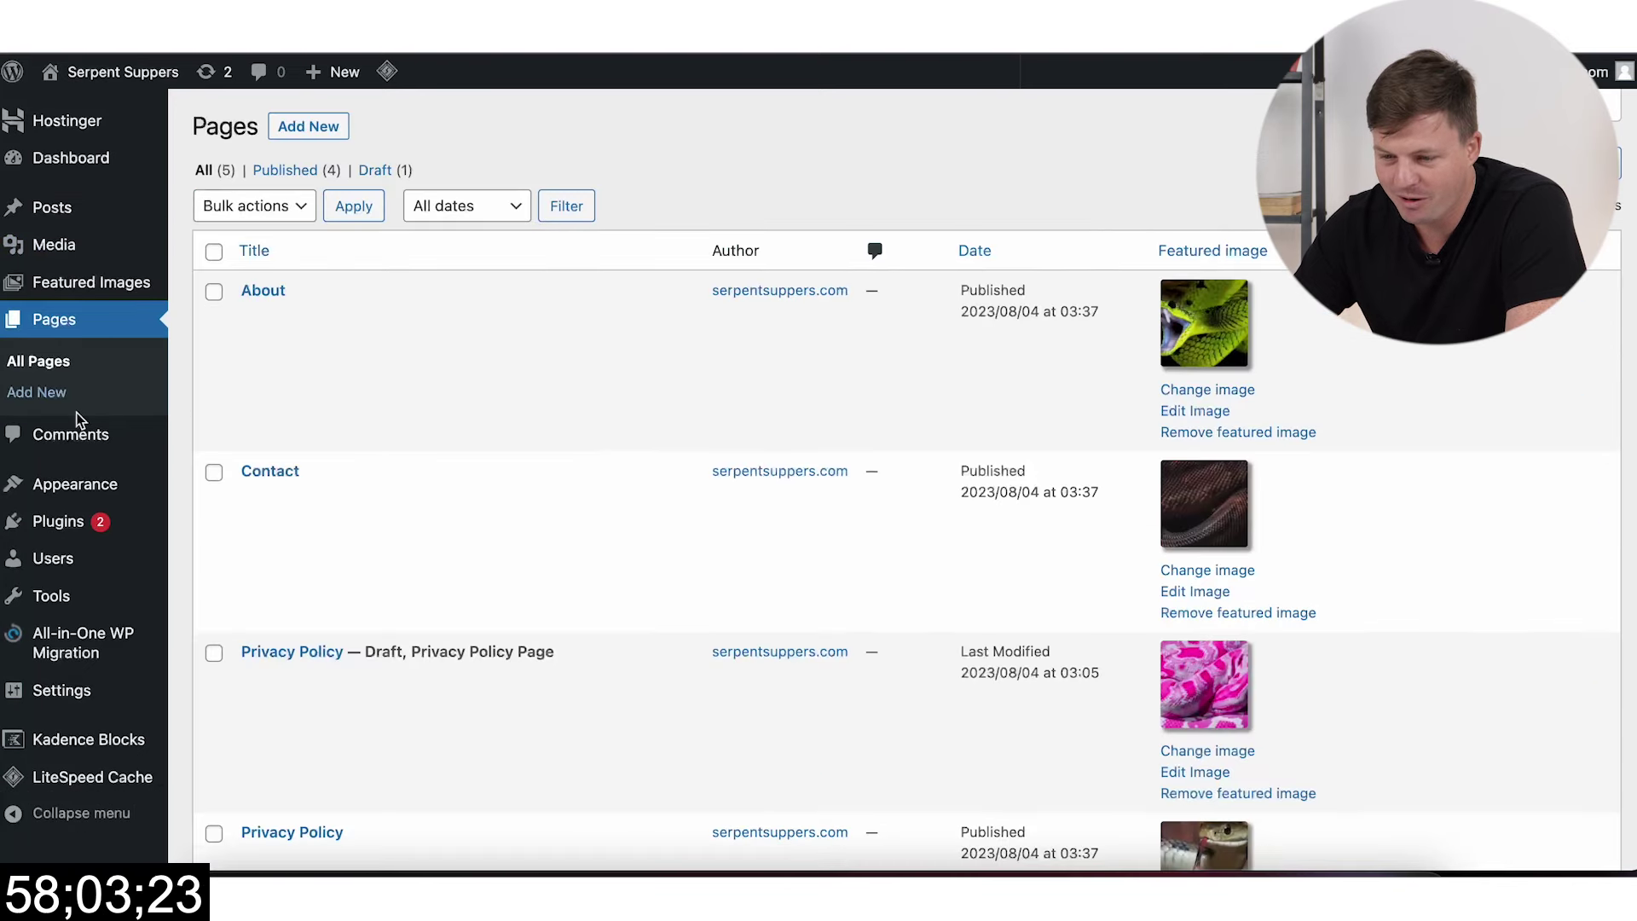
click(214, 552)
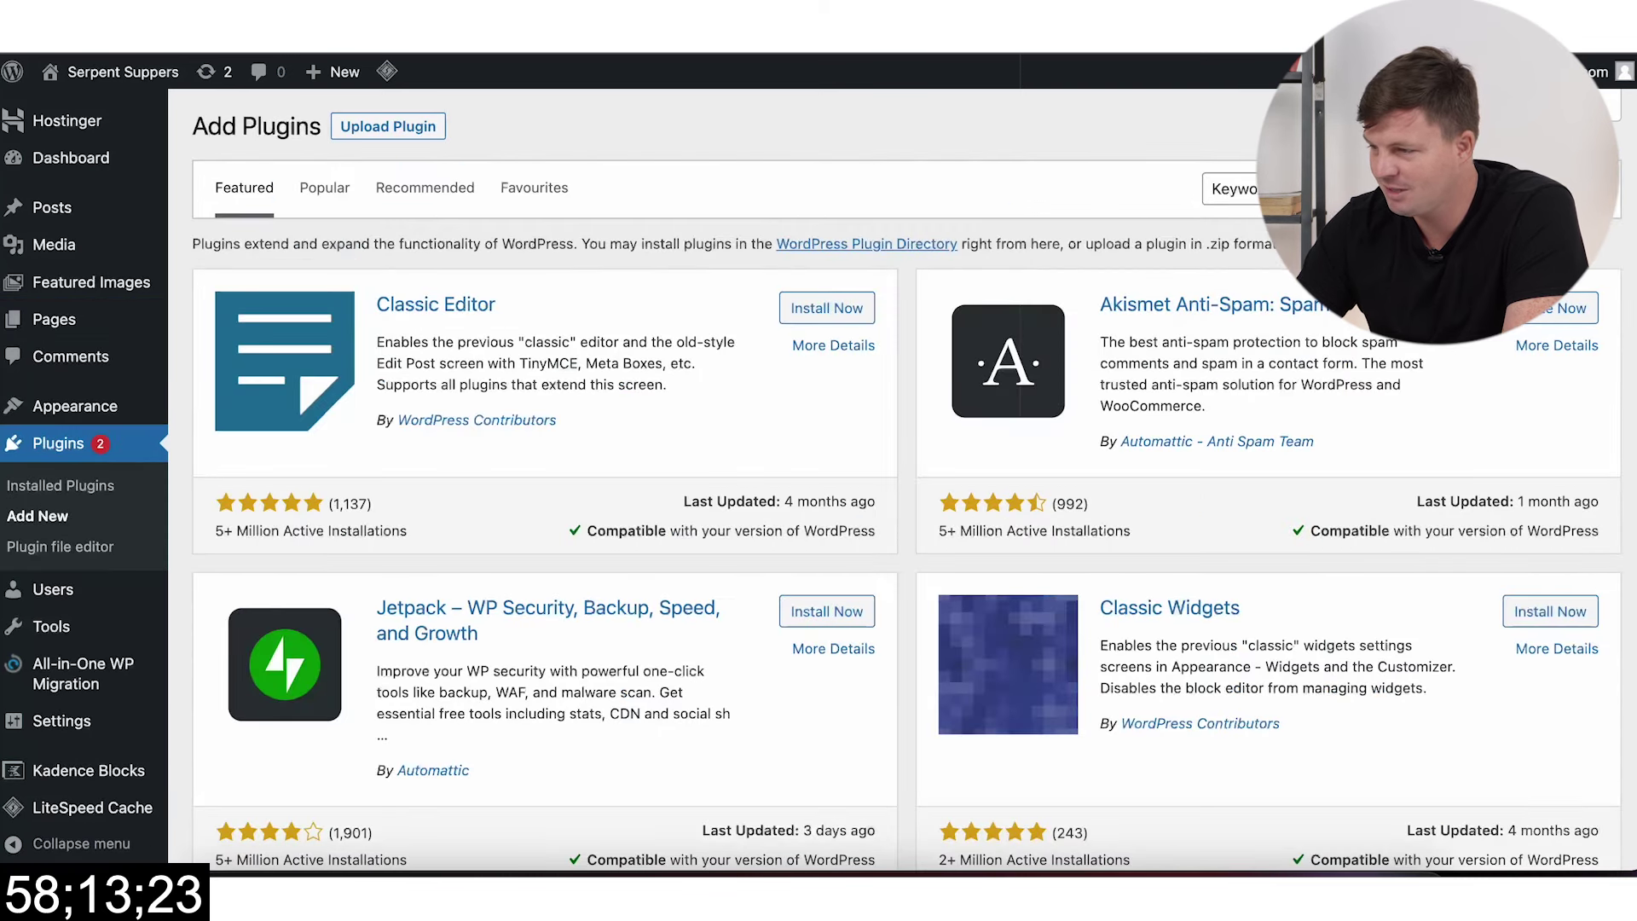
key(Return)
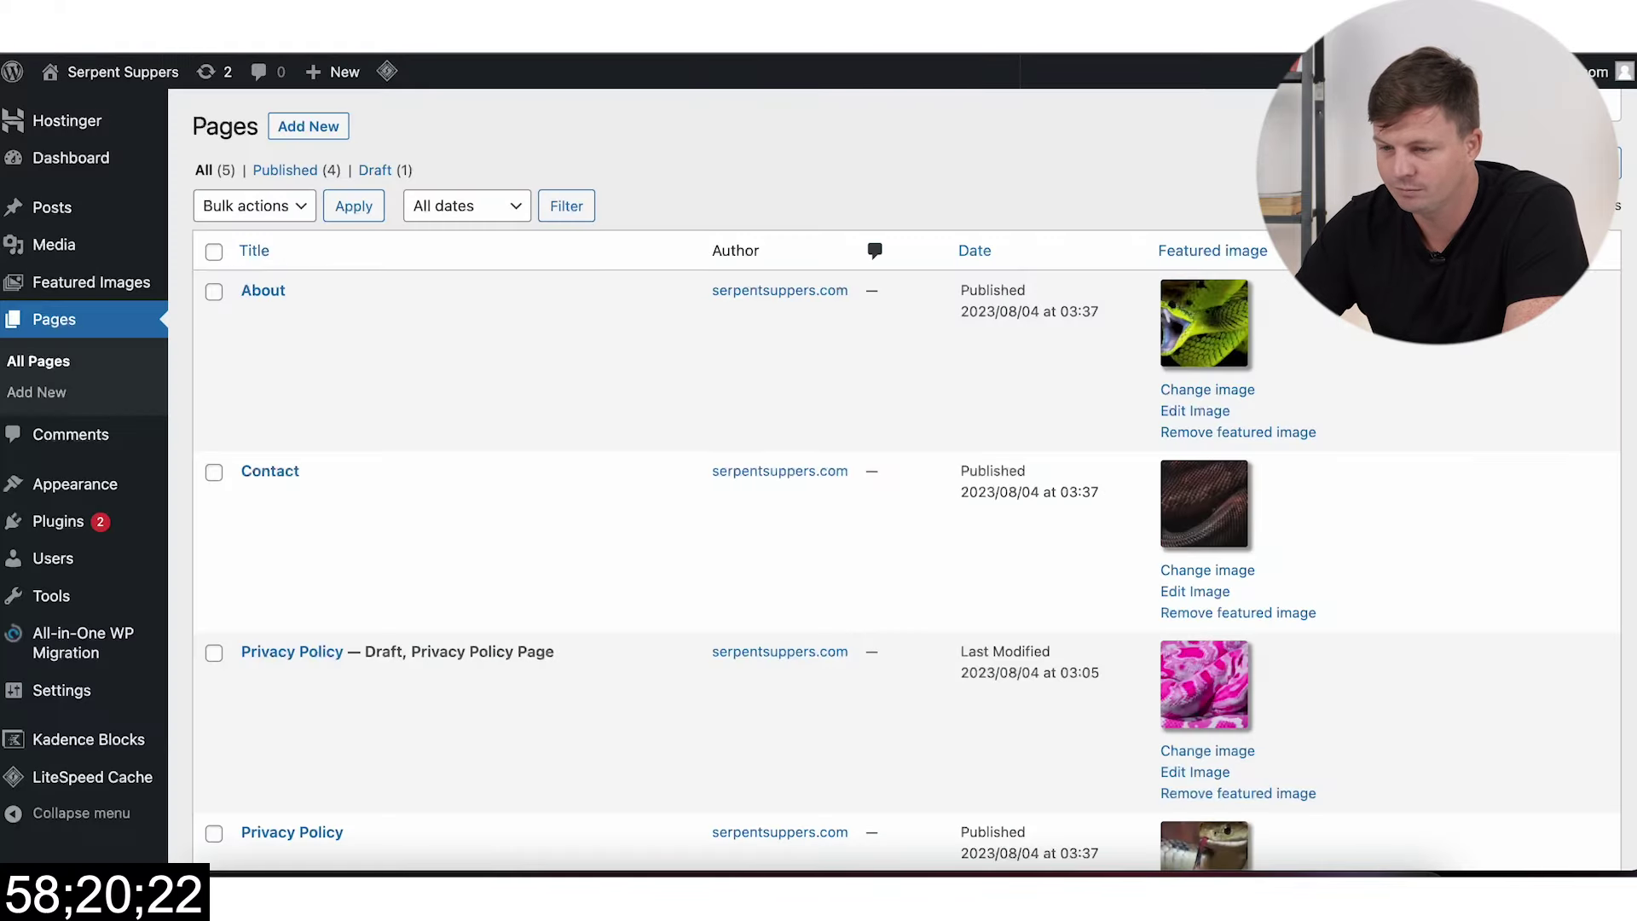
Step: Send the leftover draft Privacy Policy page to the bin
scroll(514, 388, down, 5)
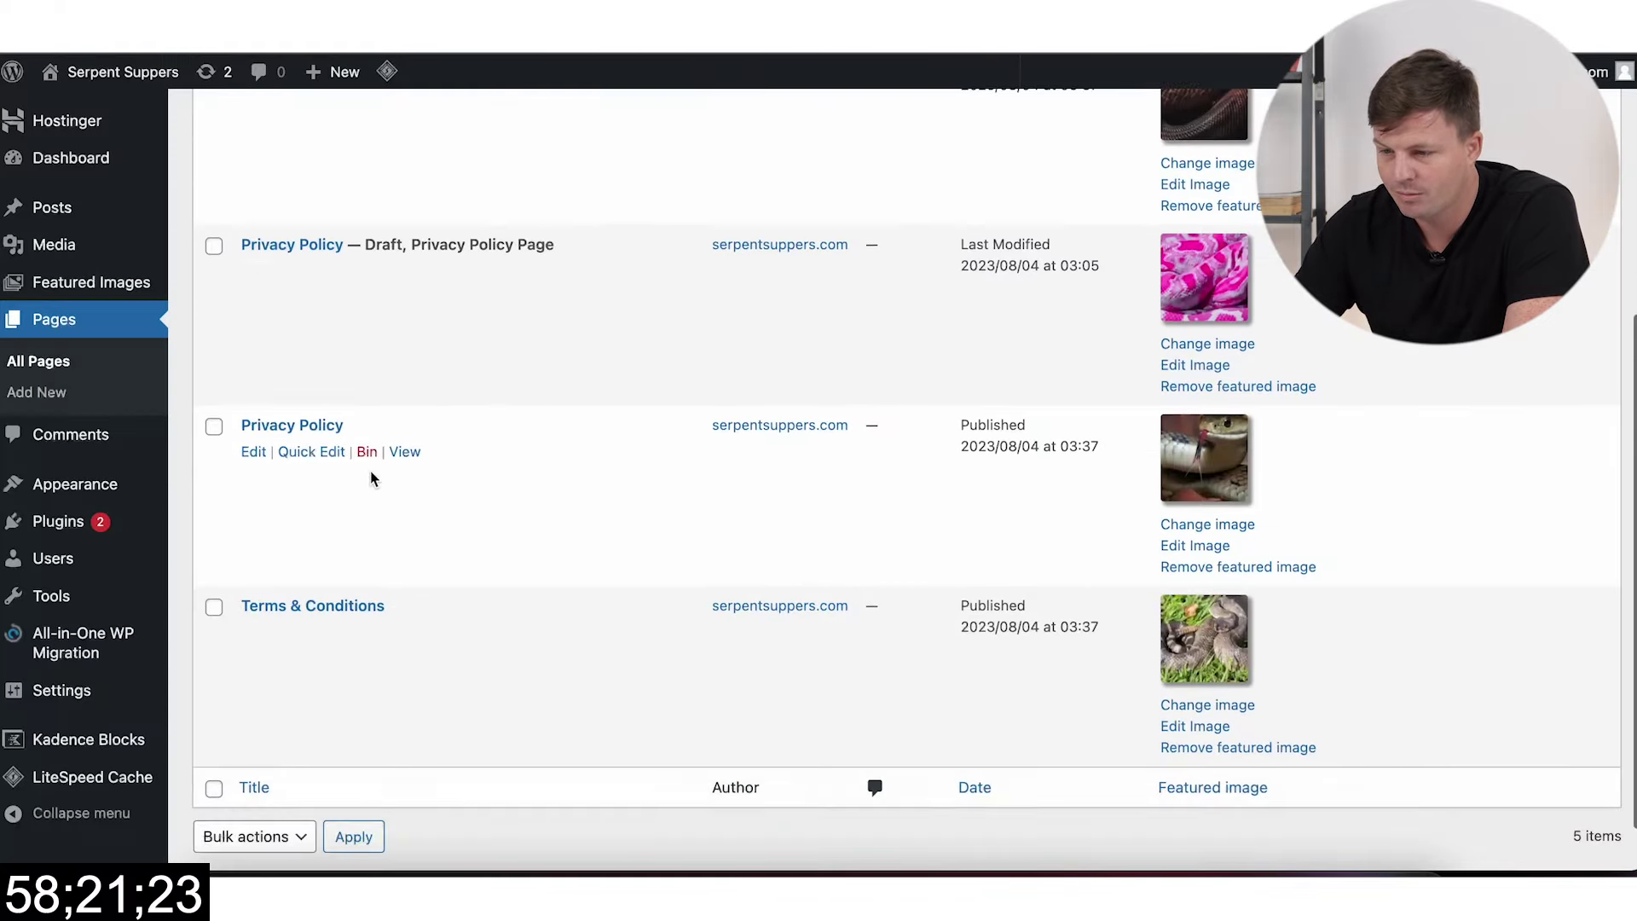
scroll(464, 431, down, 1)
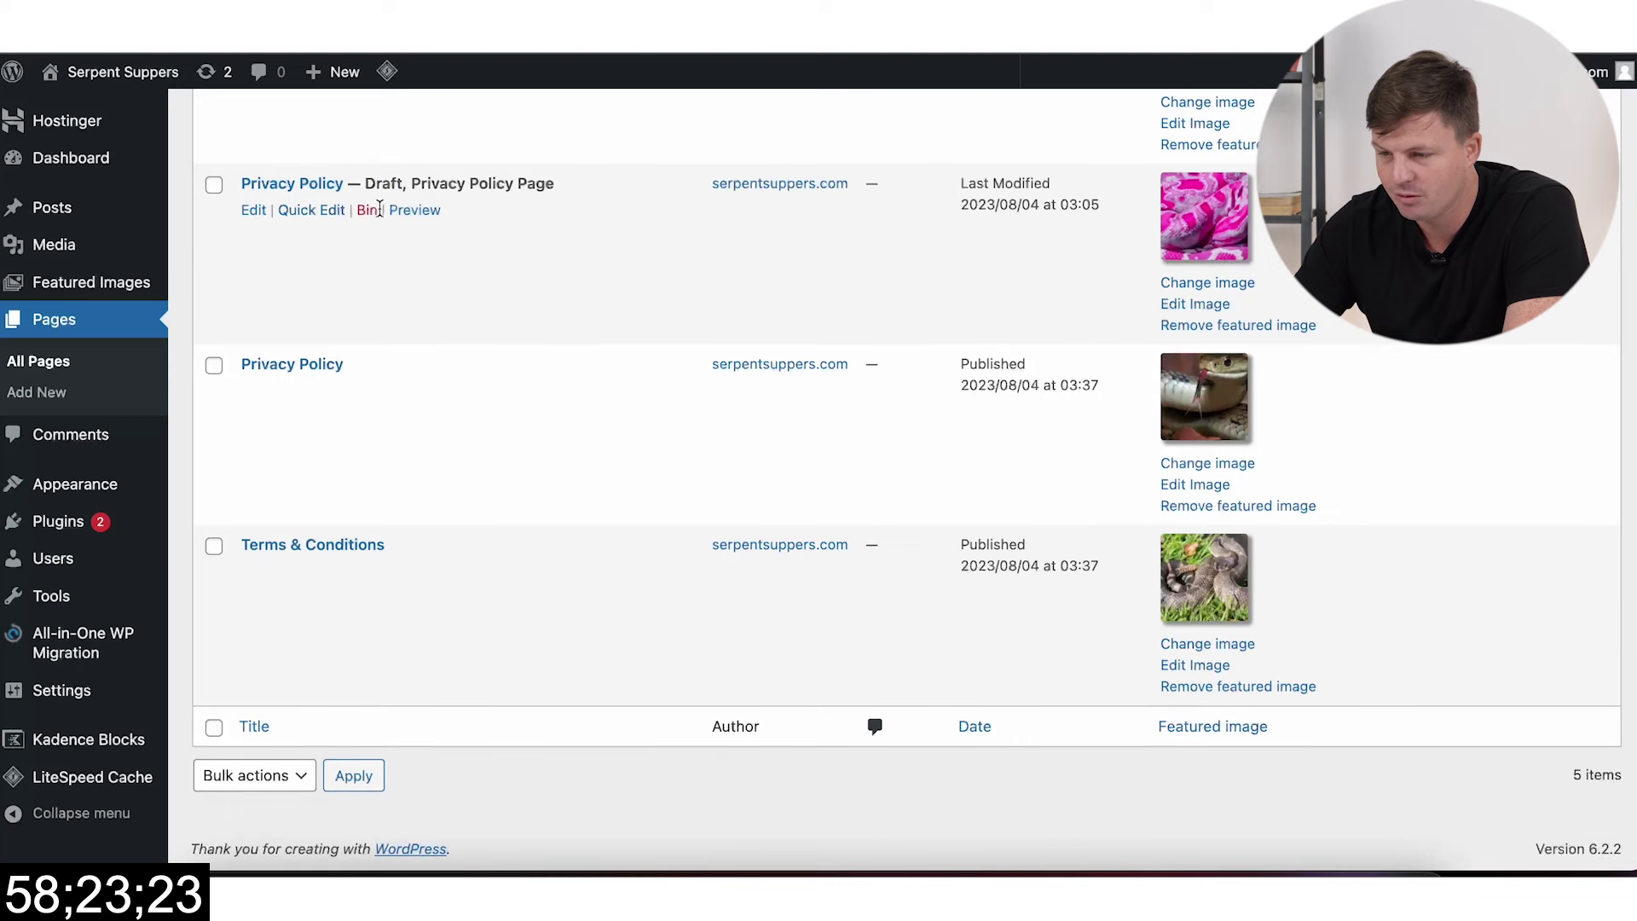
click(365, 210)
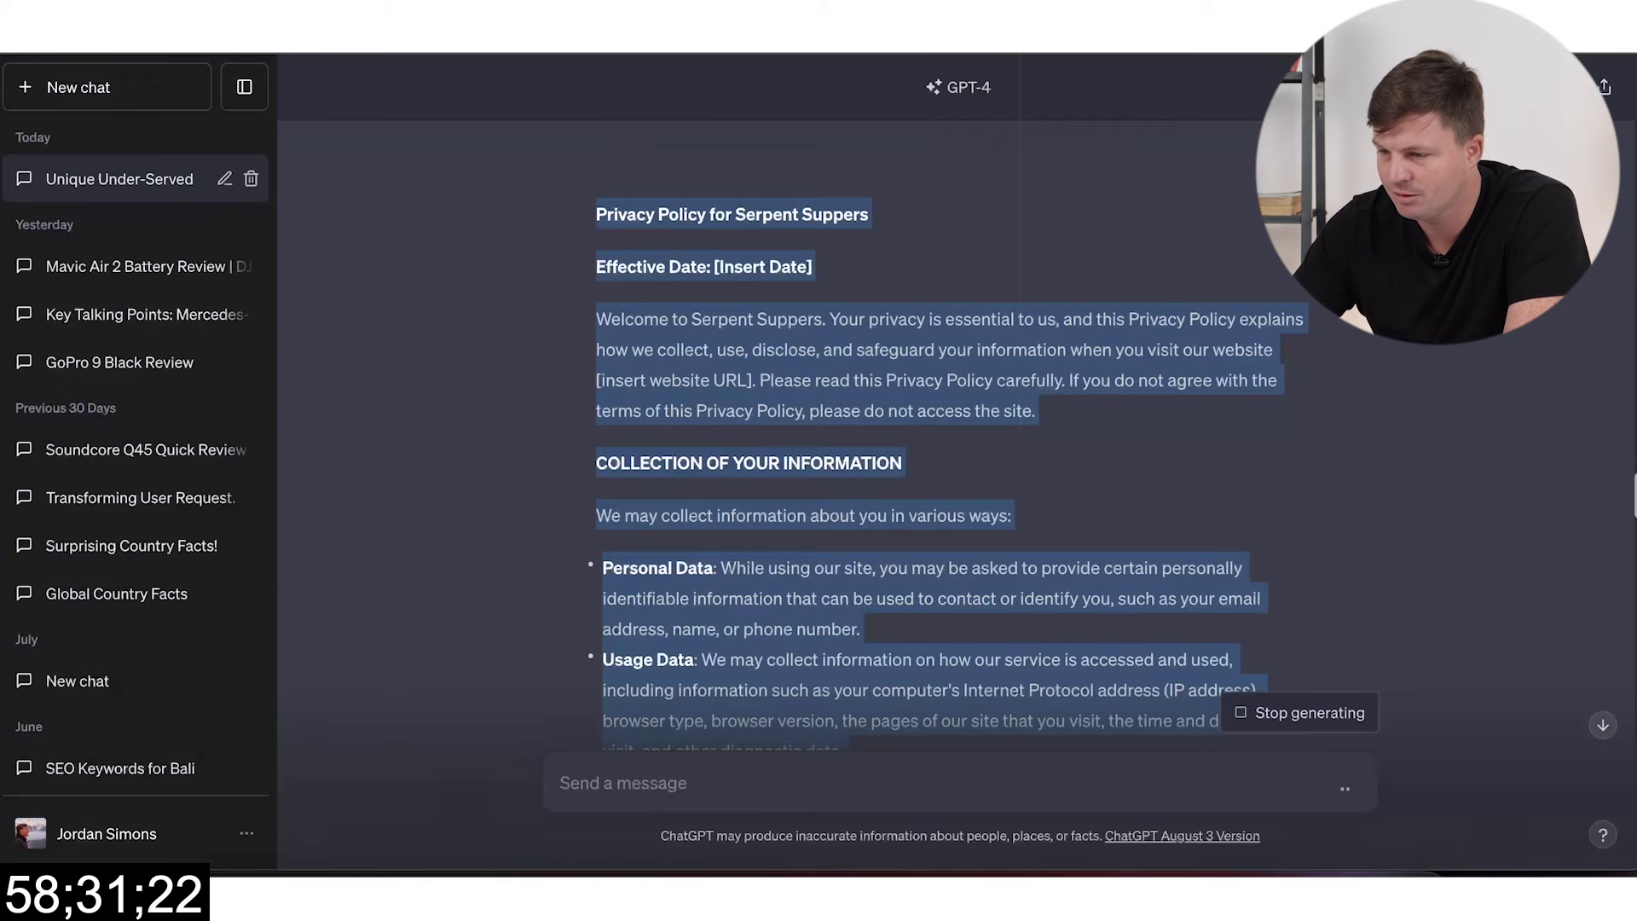
Step: Select the whole Serpent Suppers Terms and Conditions reply in ChatGPT and copy it
scroll(867, 426, down, 20)
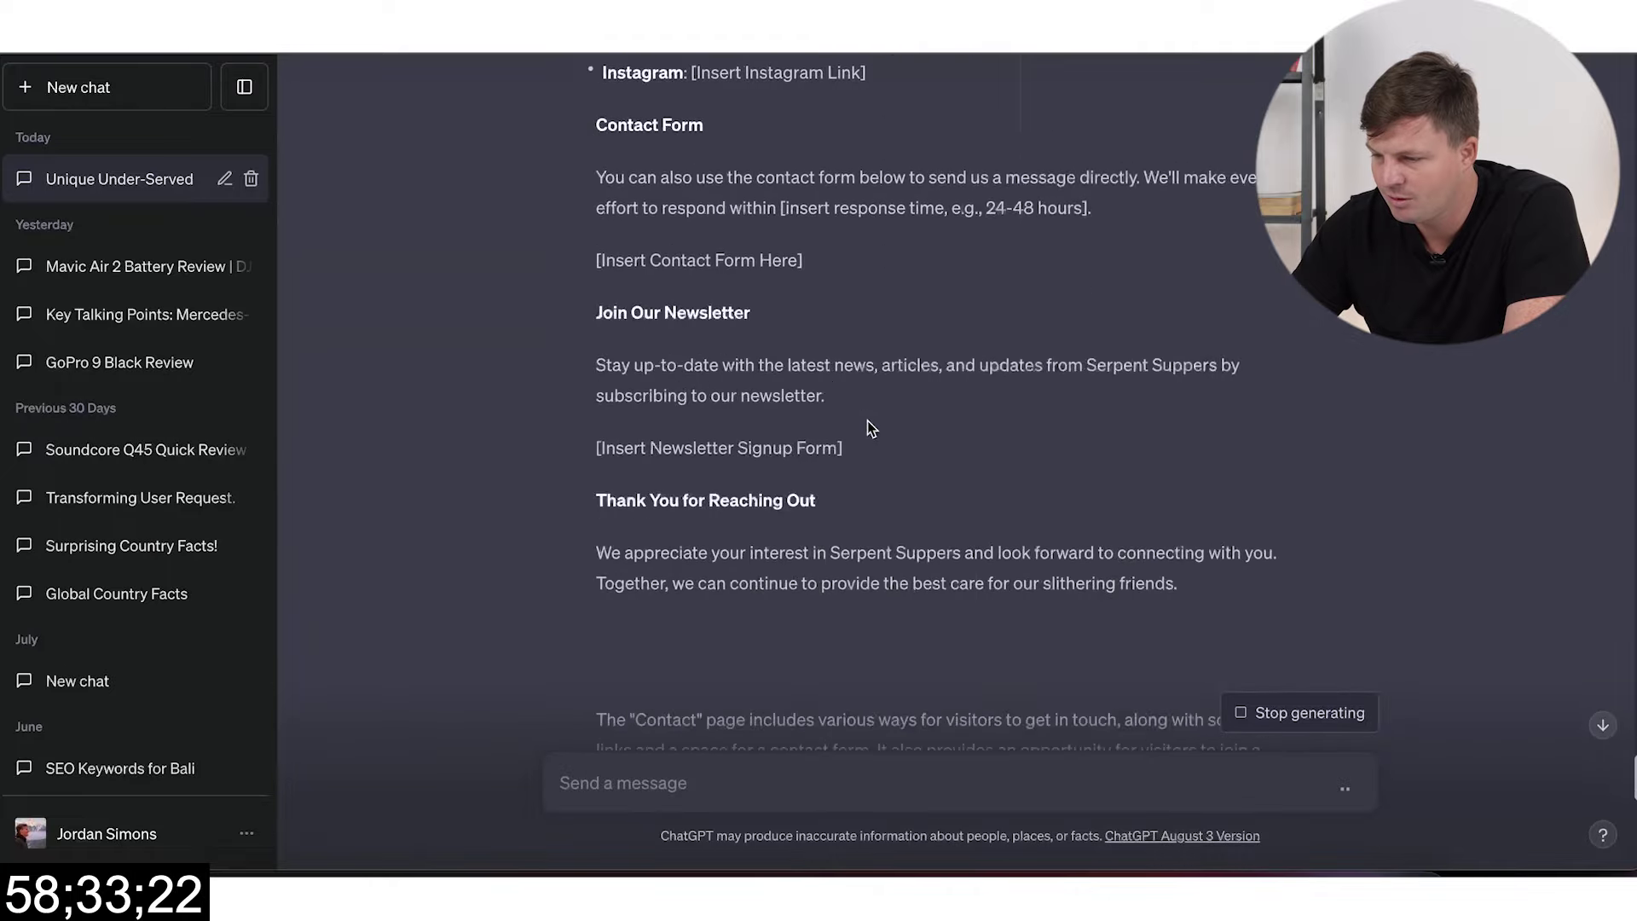
scroll(867, 426, down, 2)
drag(595, 220, 900, 663)
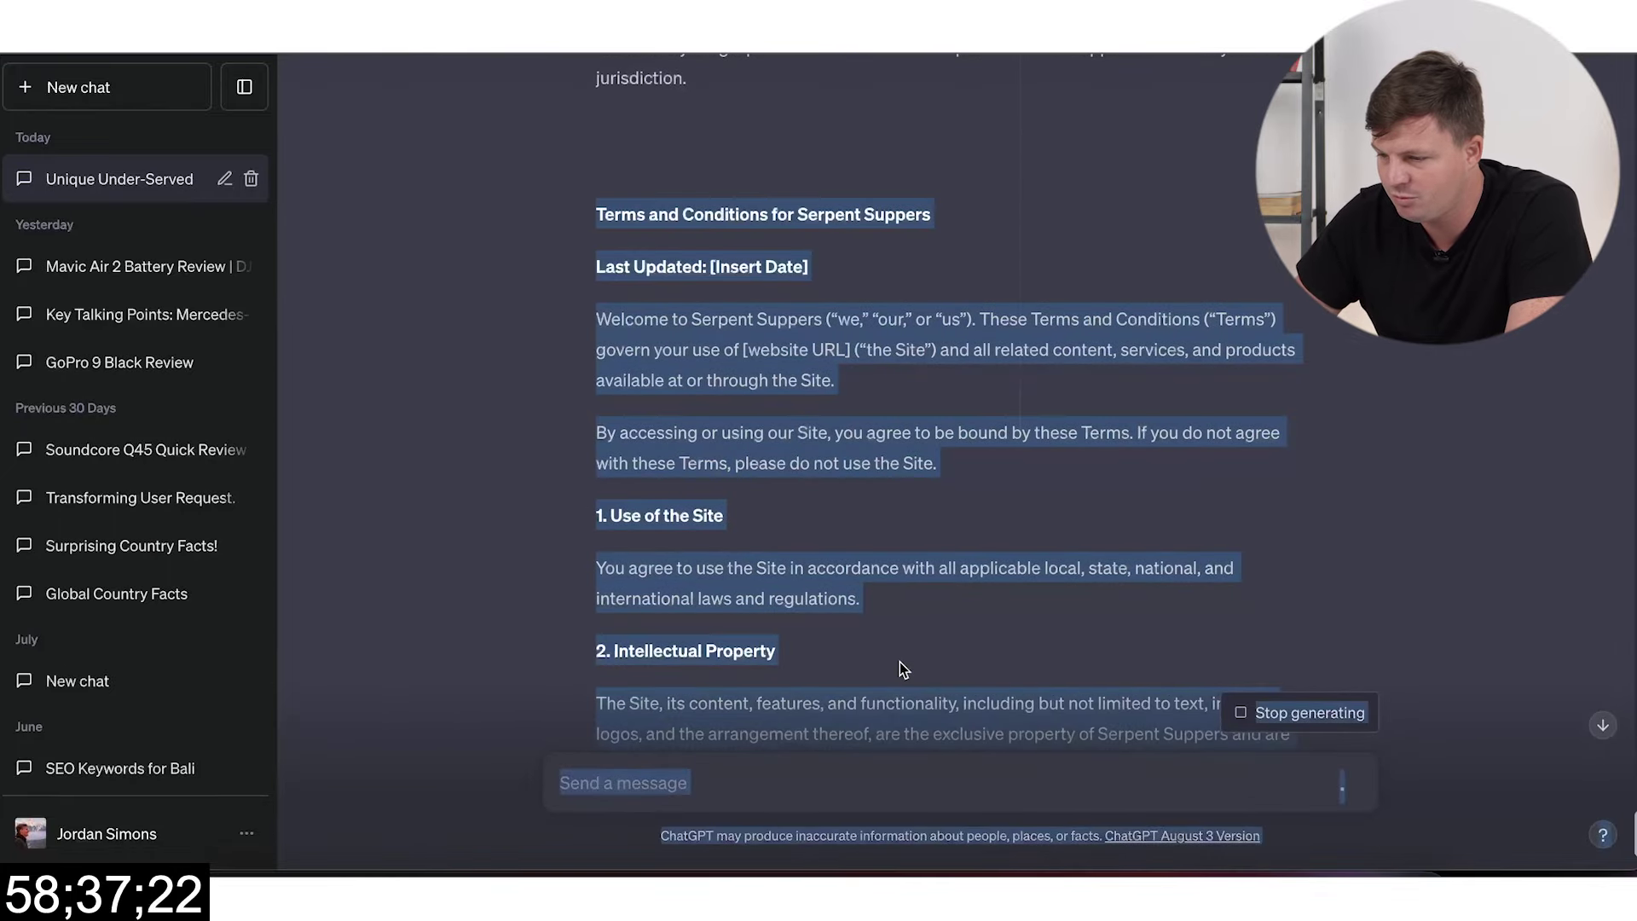
click(810, 331)
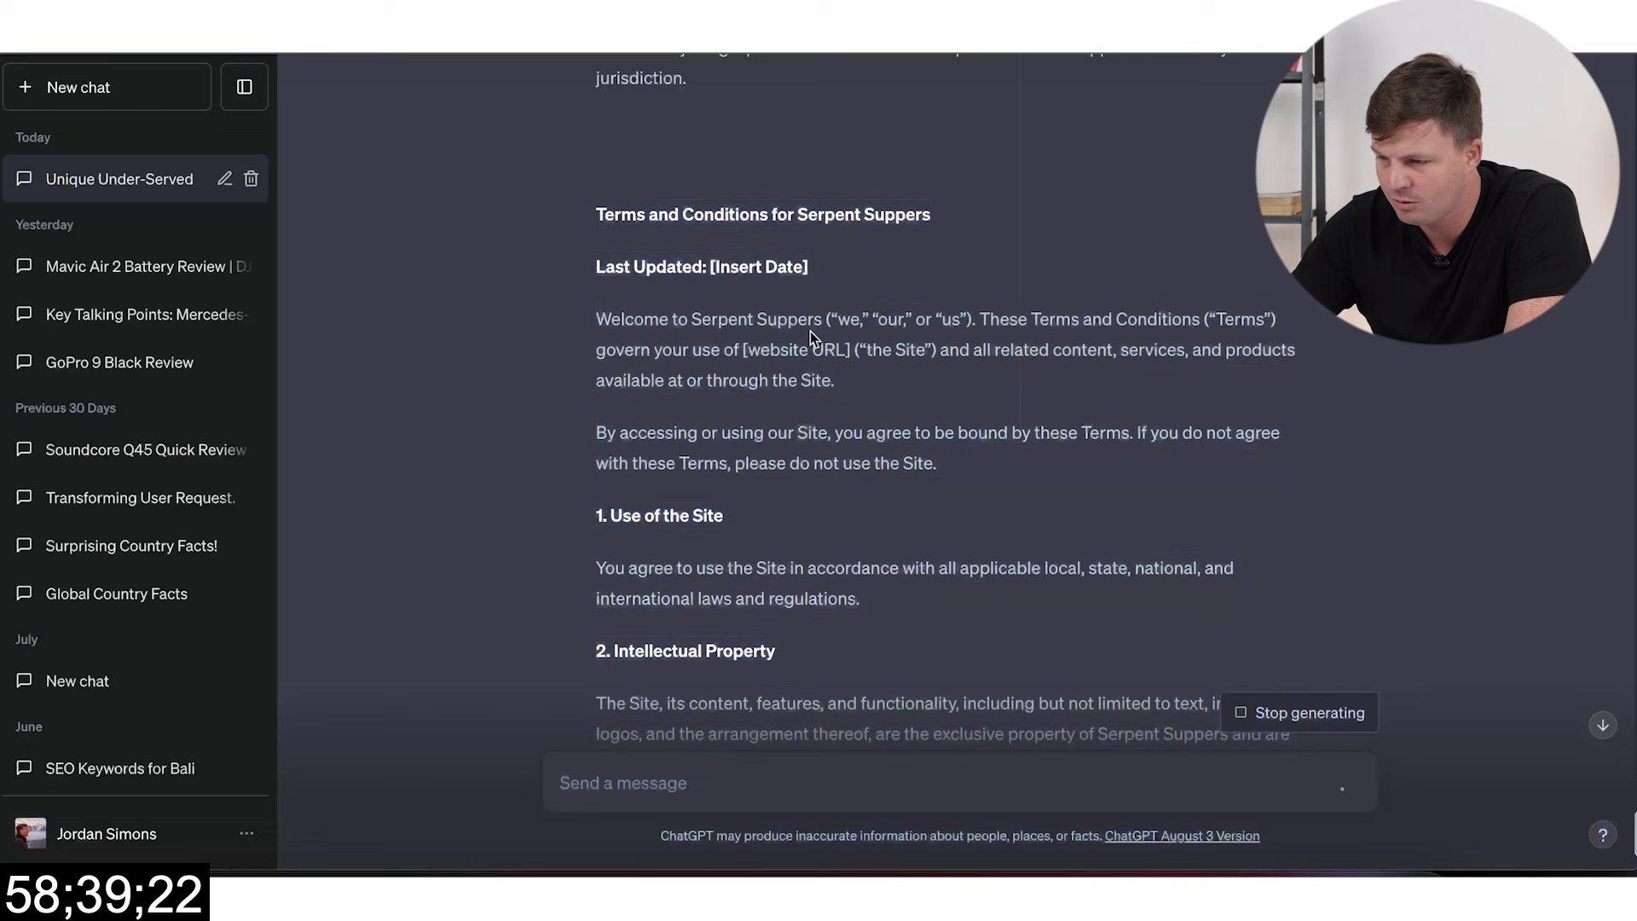
scroll(977, 589, down, 1)
scroll(976, 590, down, 3)
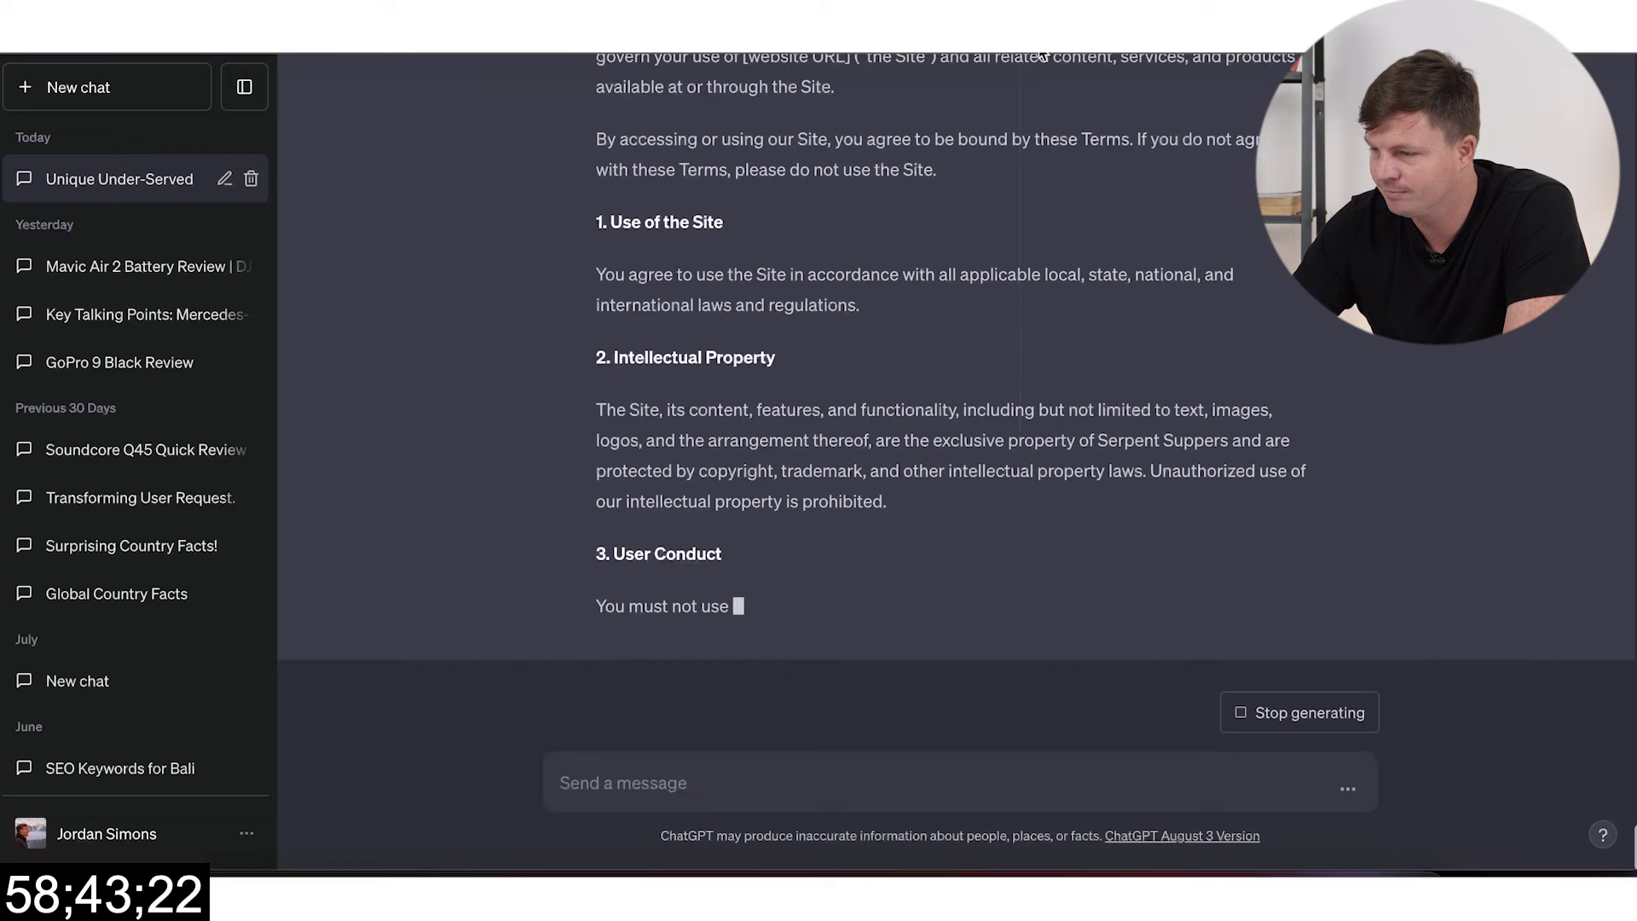
drag(899, 509, 607, 139)
scroll(606, 139, up, 5)
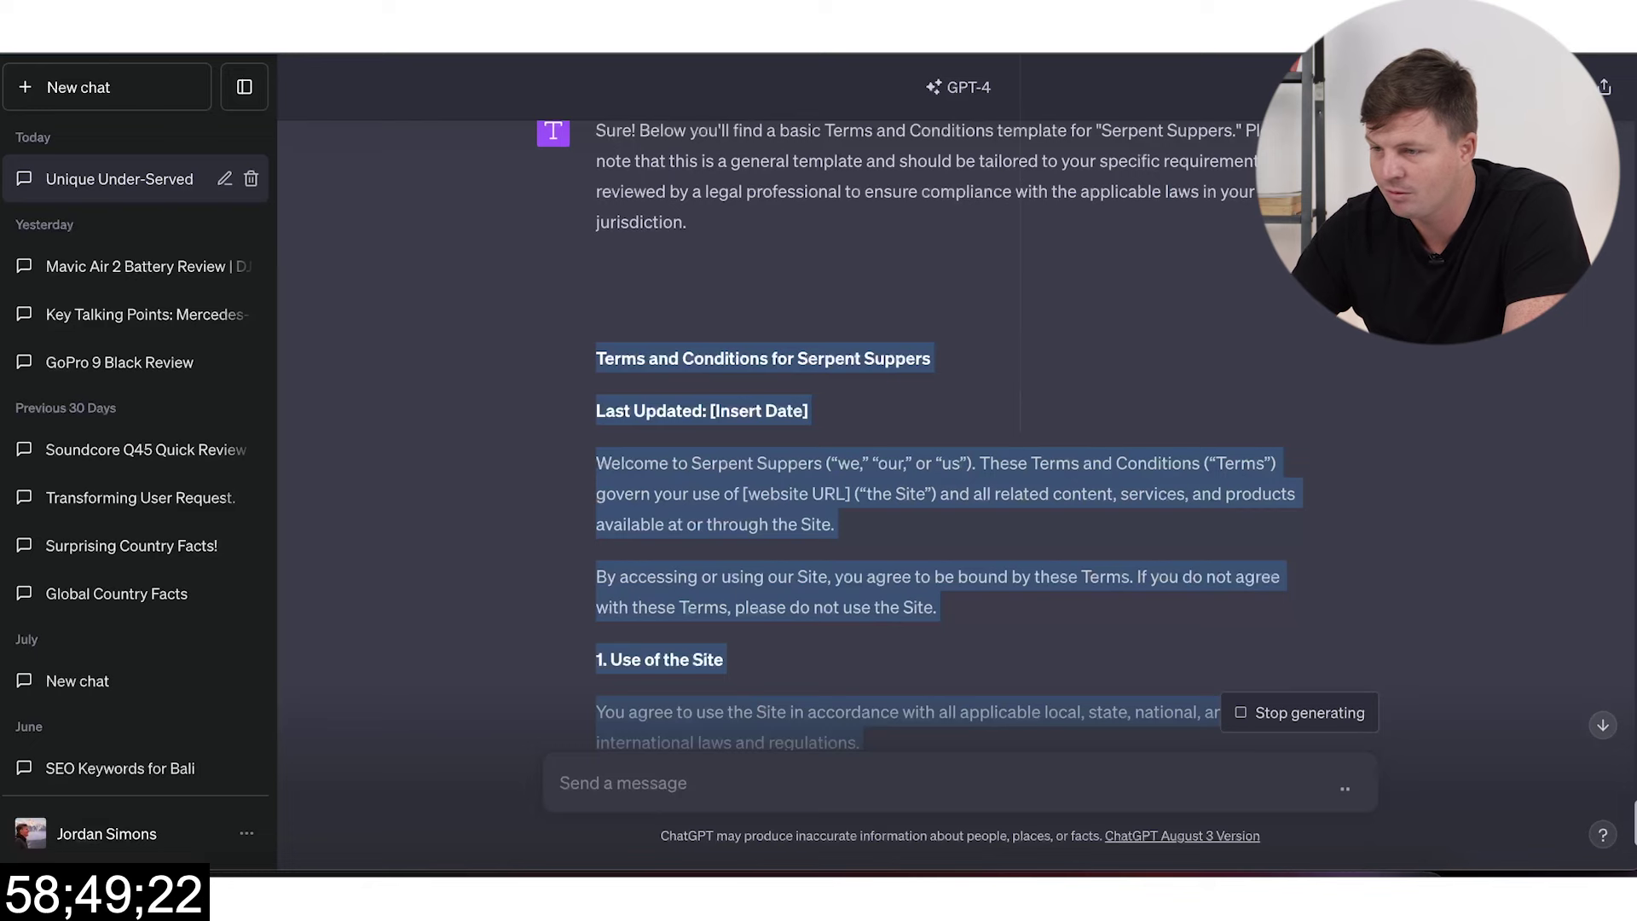
key(ctrl+c)
key(alt+Tab)
Step: Paste the copied terms into the Terms & Conditions page and delete the Last Updated line
click(380, 264)
key(ctrl+v)
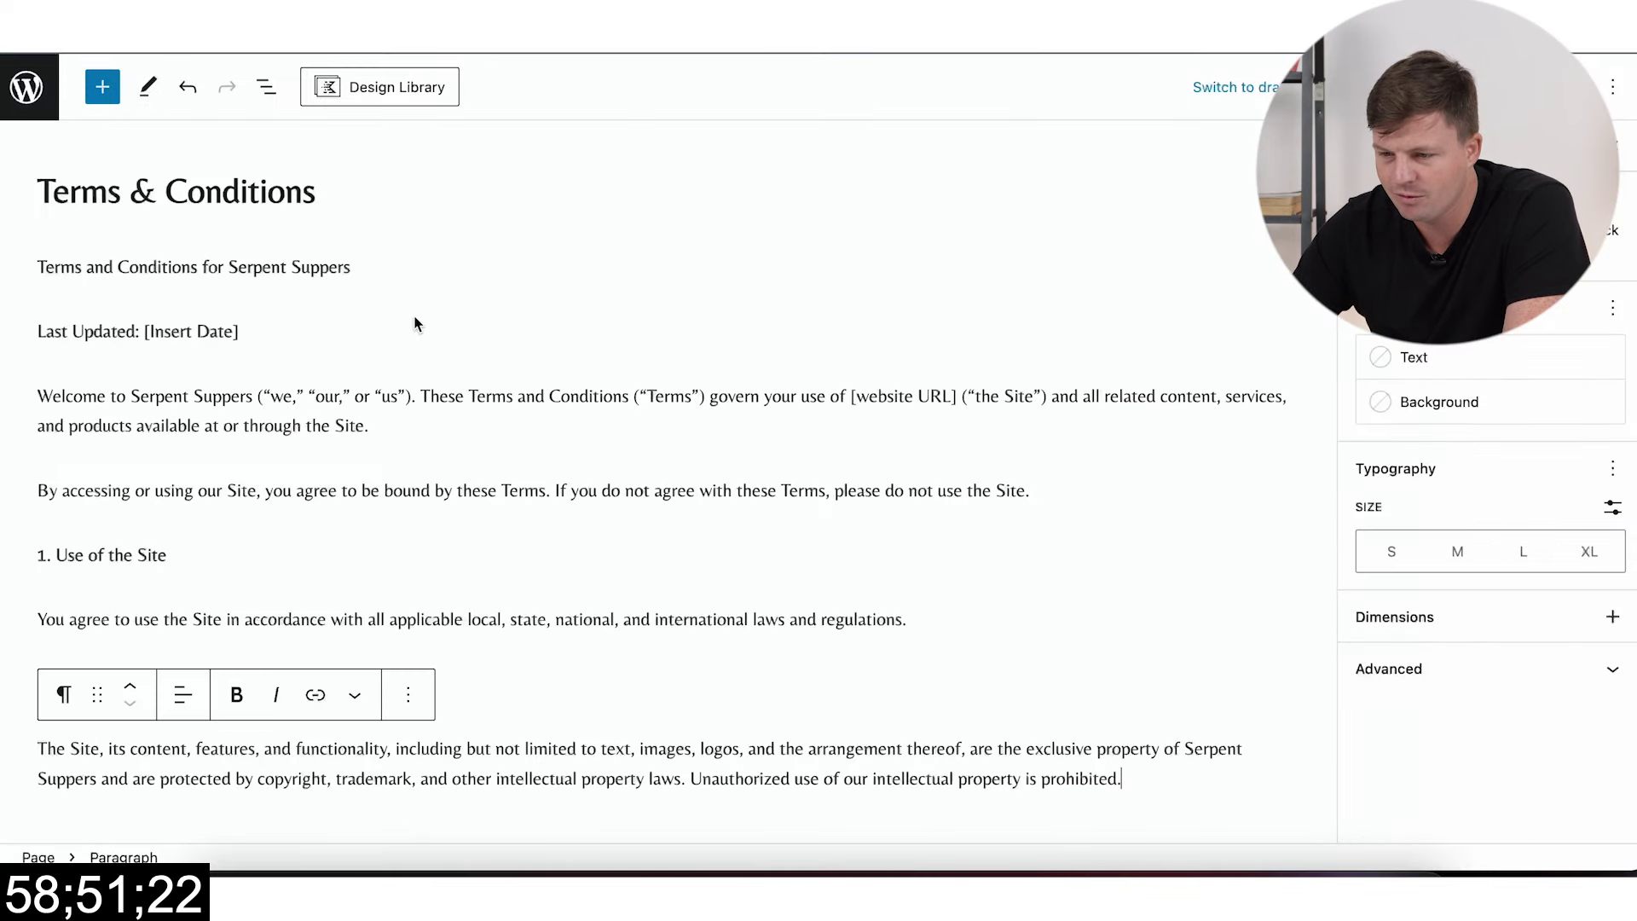
drag(256, 331, 30, 333)
key(BackSpace)
key(BackSpace)
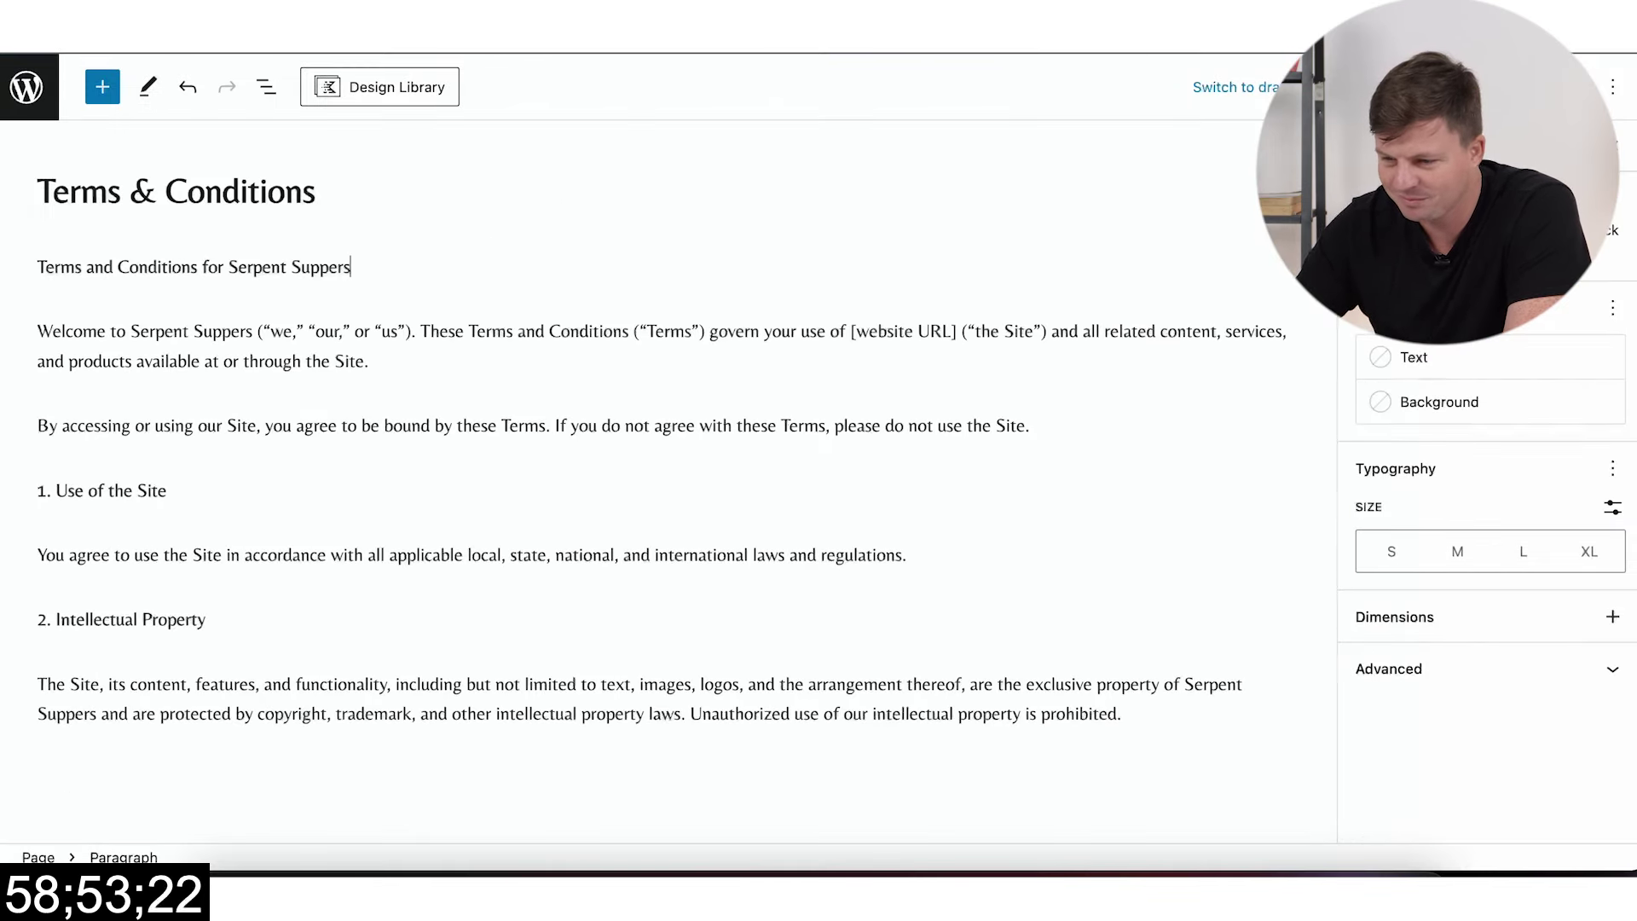
Step: Add the closing line 'and the rest...' after the last paragraph and check the ChatGPT reply
click(1151, 750)
text(and the re)
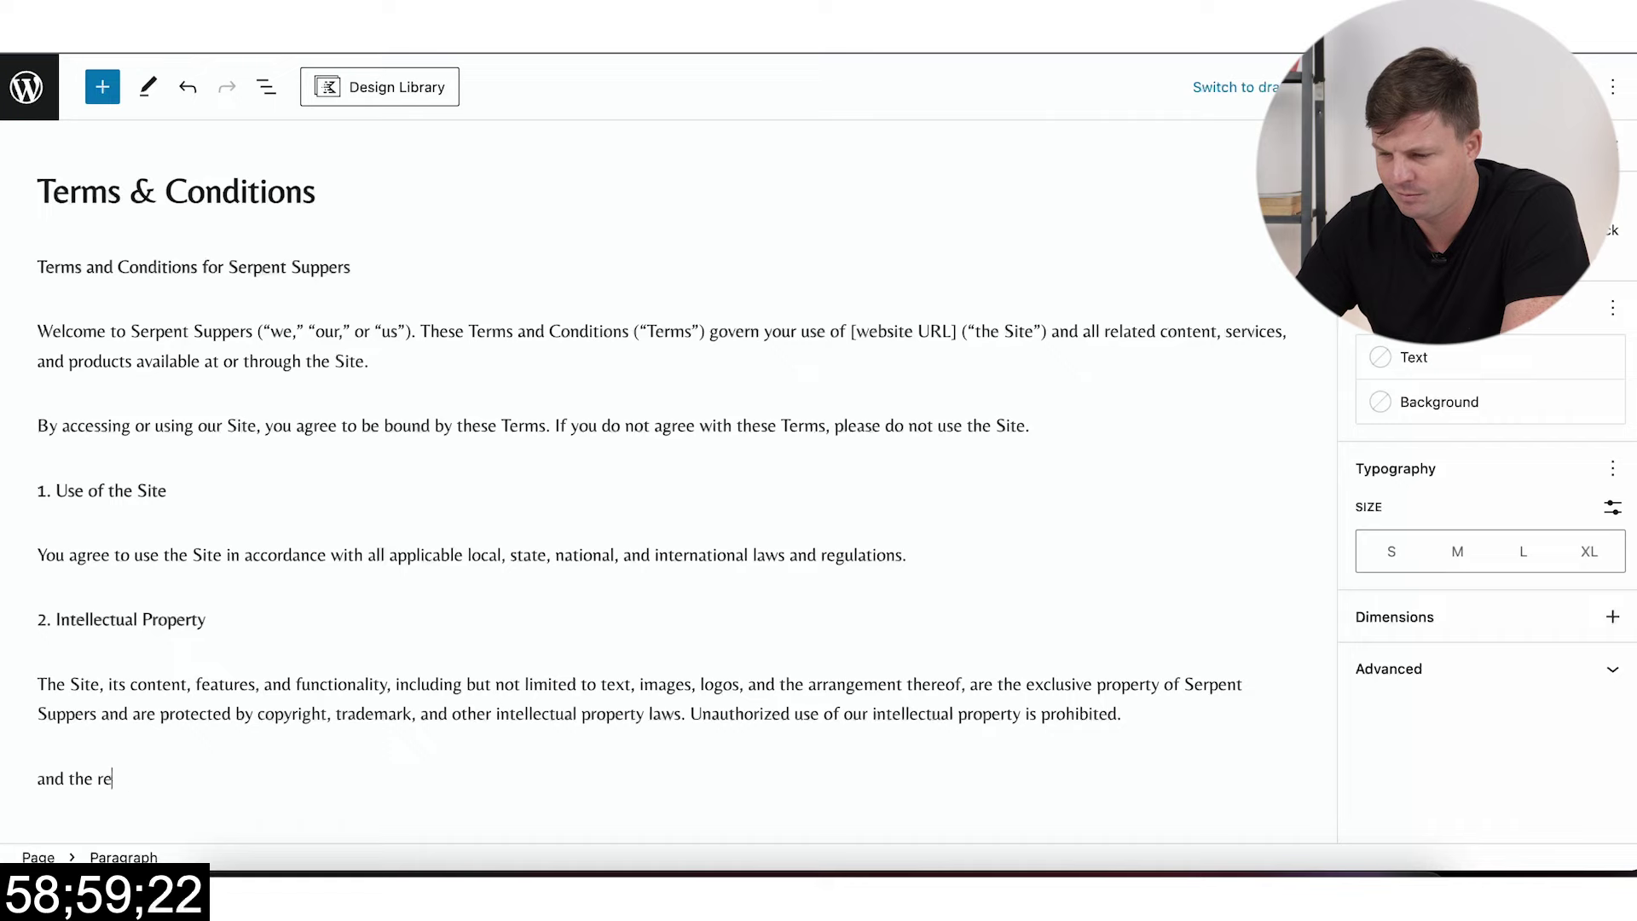
text(st...)
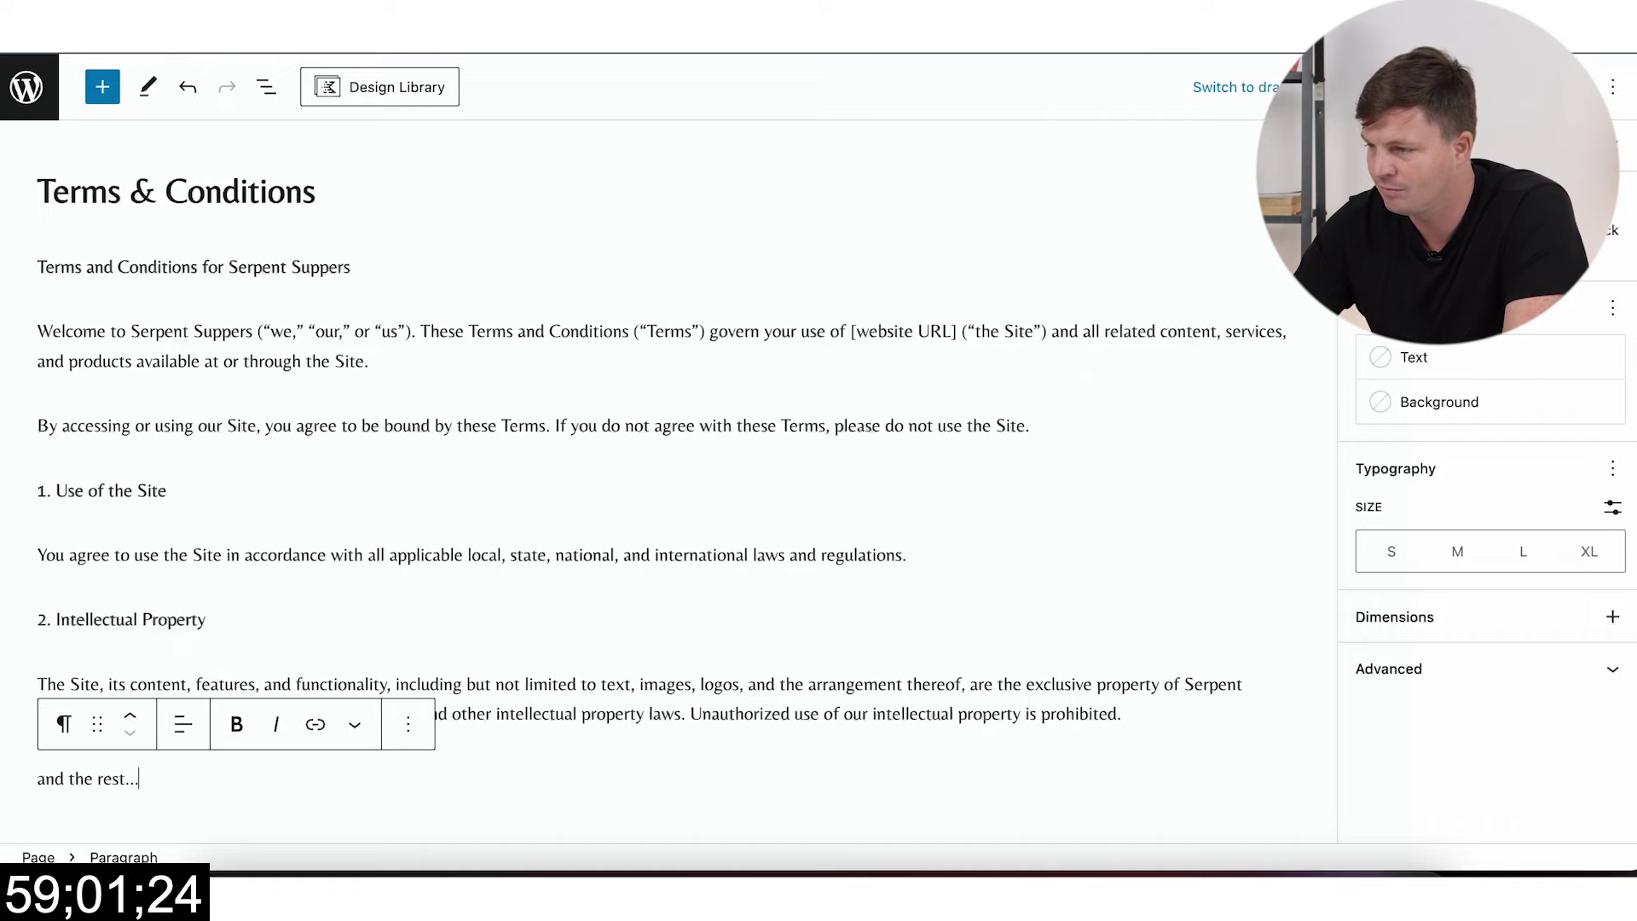
key(super+Tab)
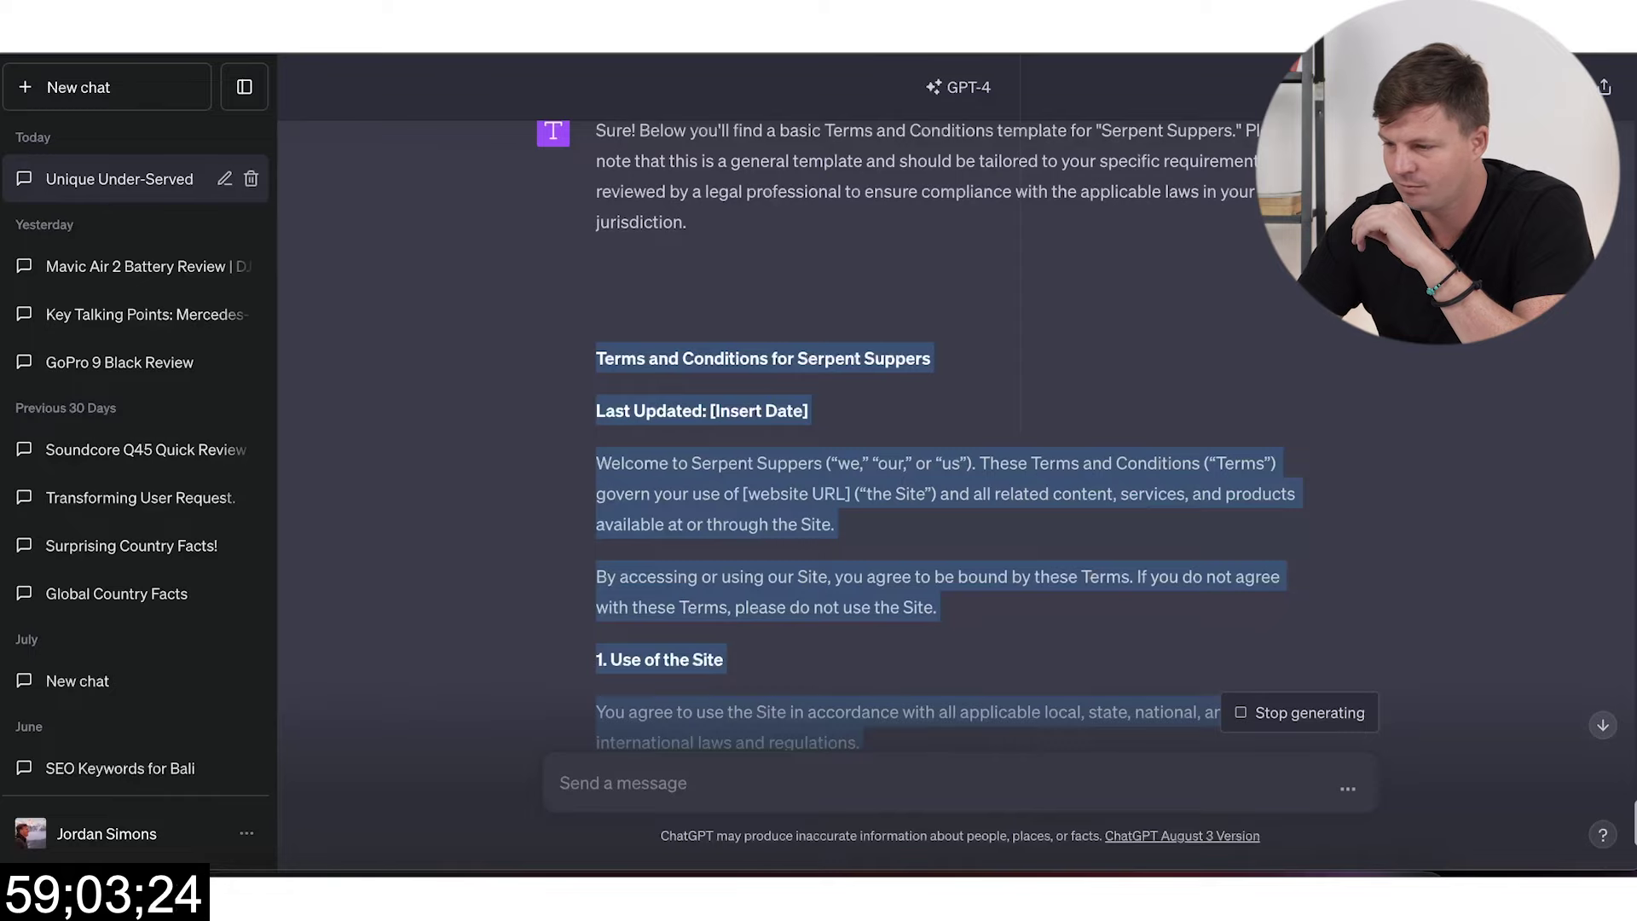
key(super+Tab)
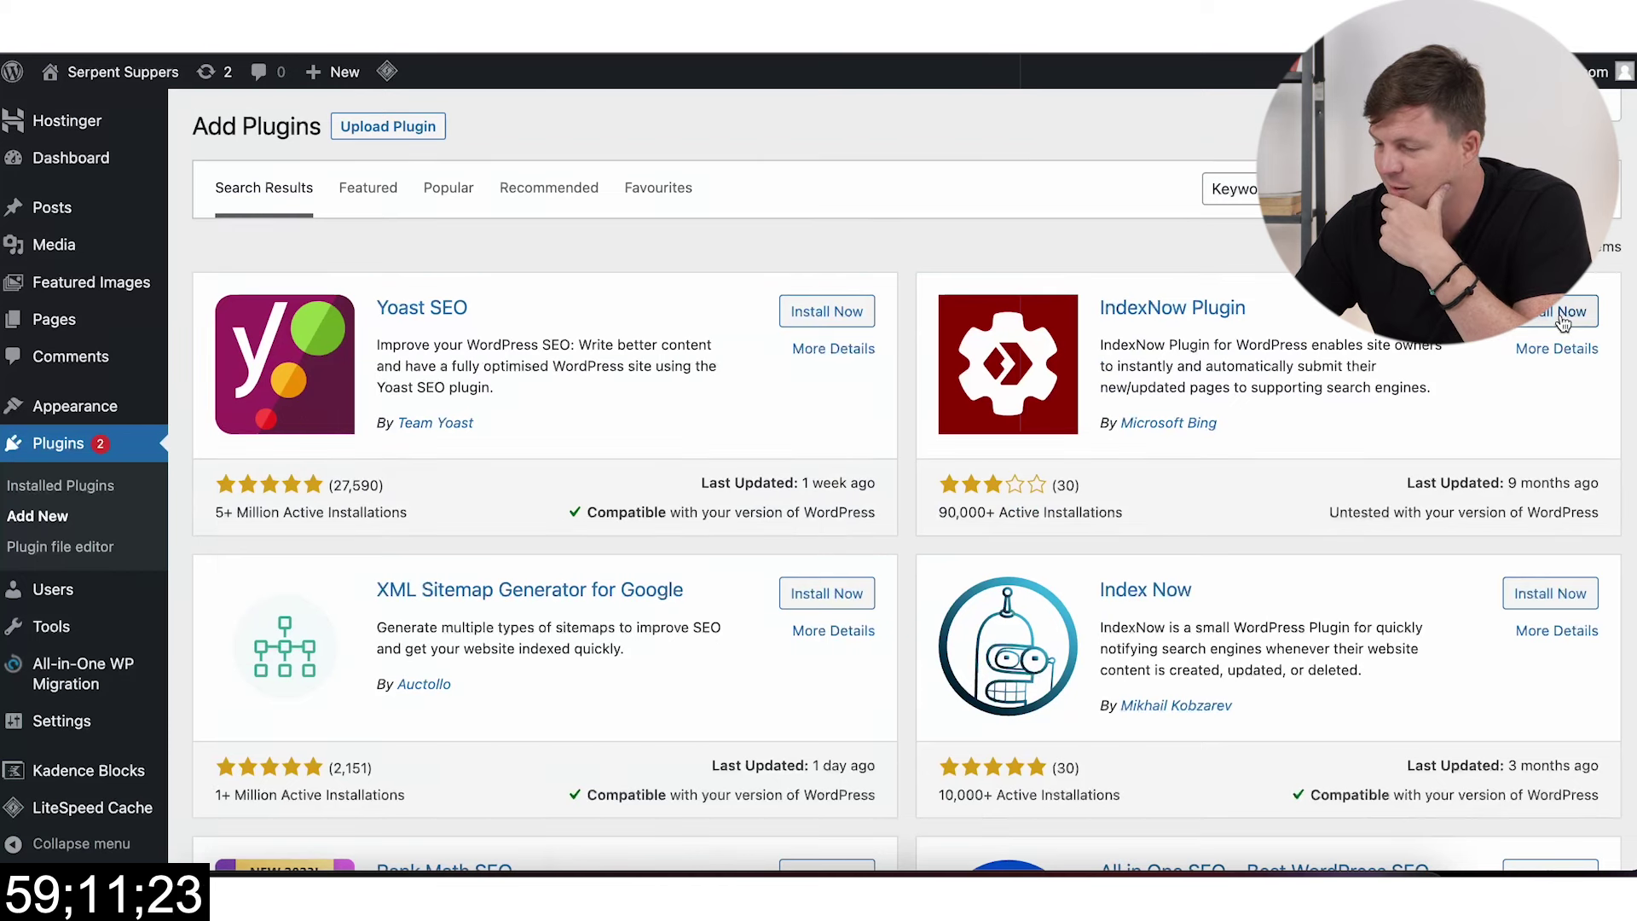
Step: Install and activate the IndexNow Plugin by Microsoft Bing
click(1543, 317)
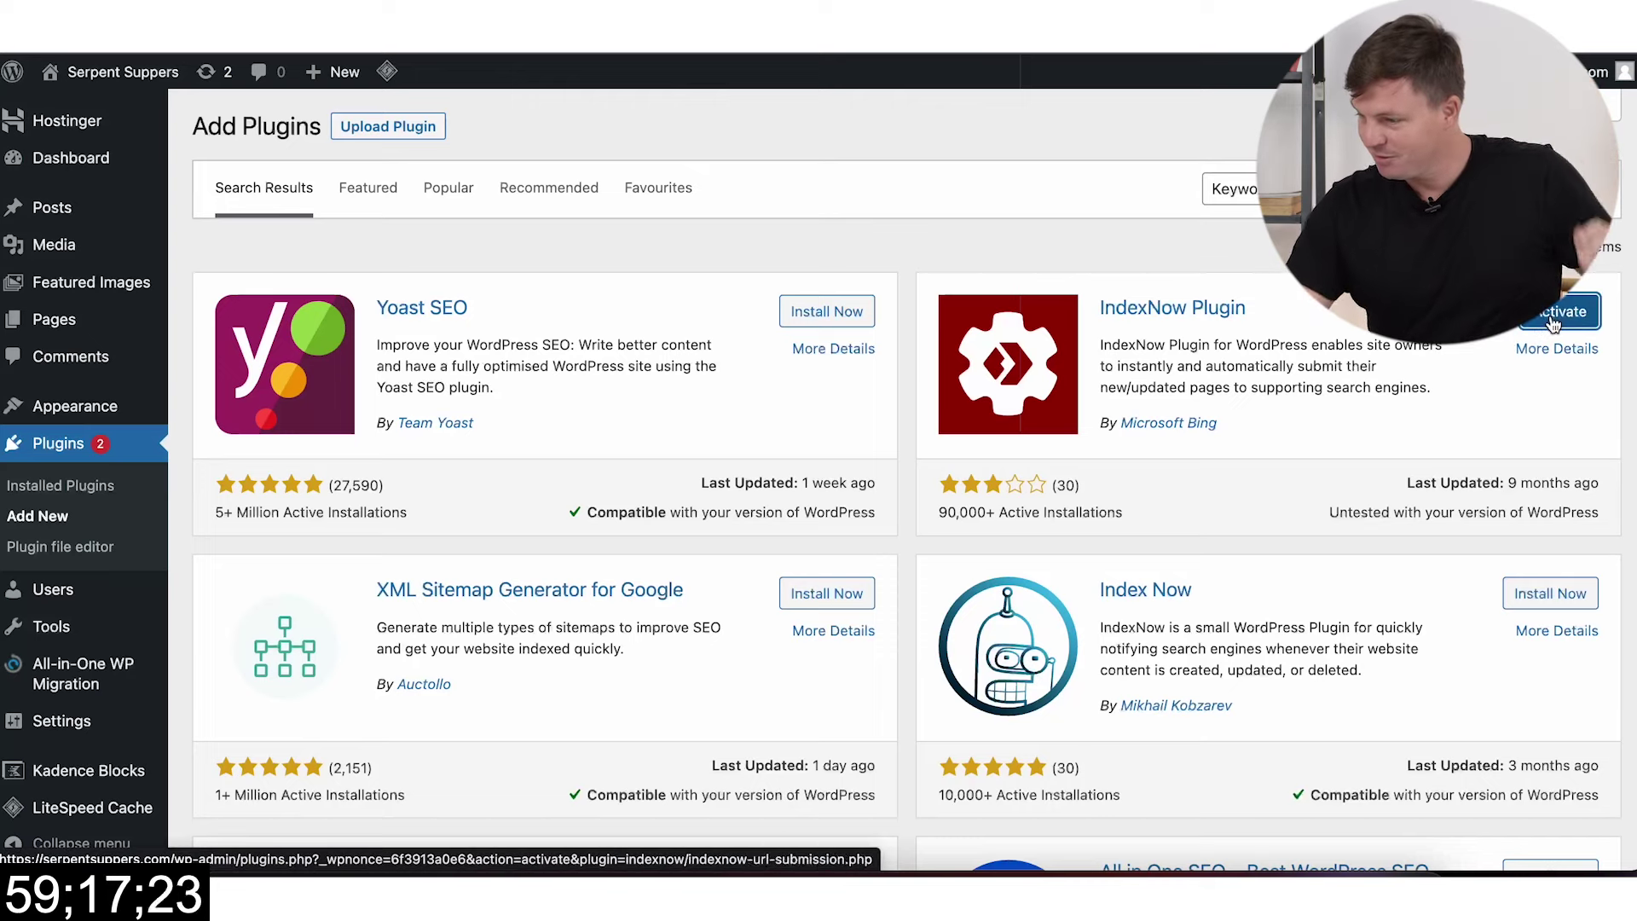
click(1556, 312)
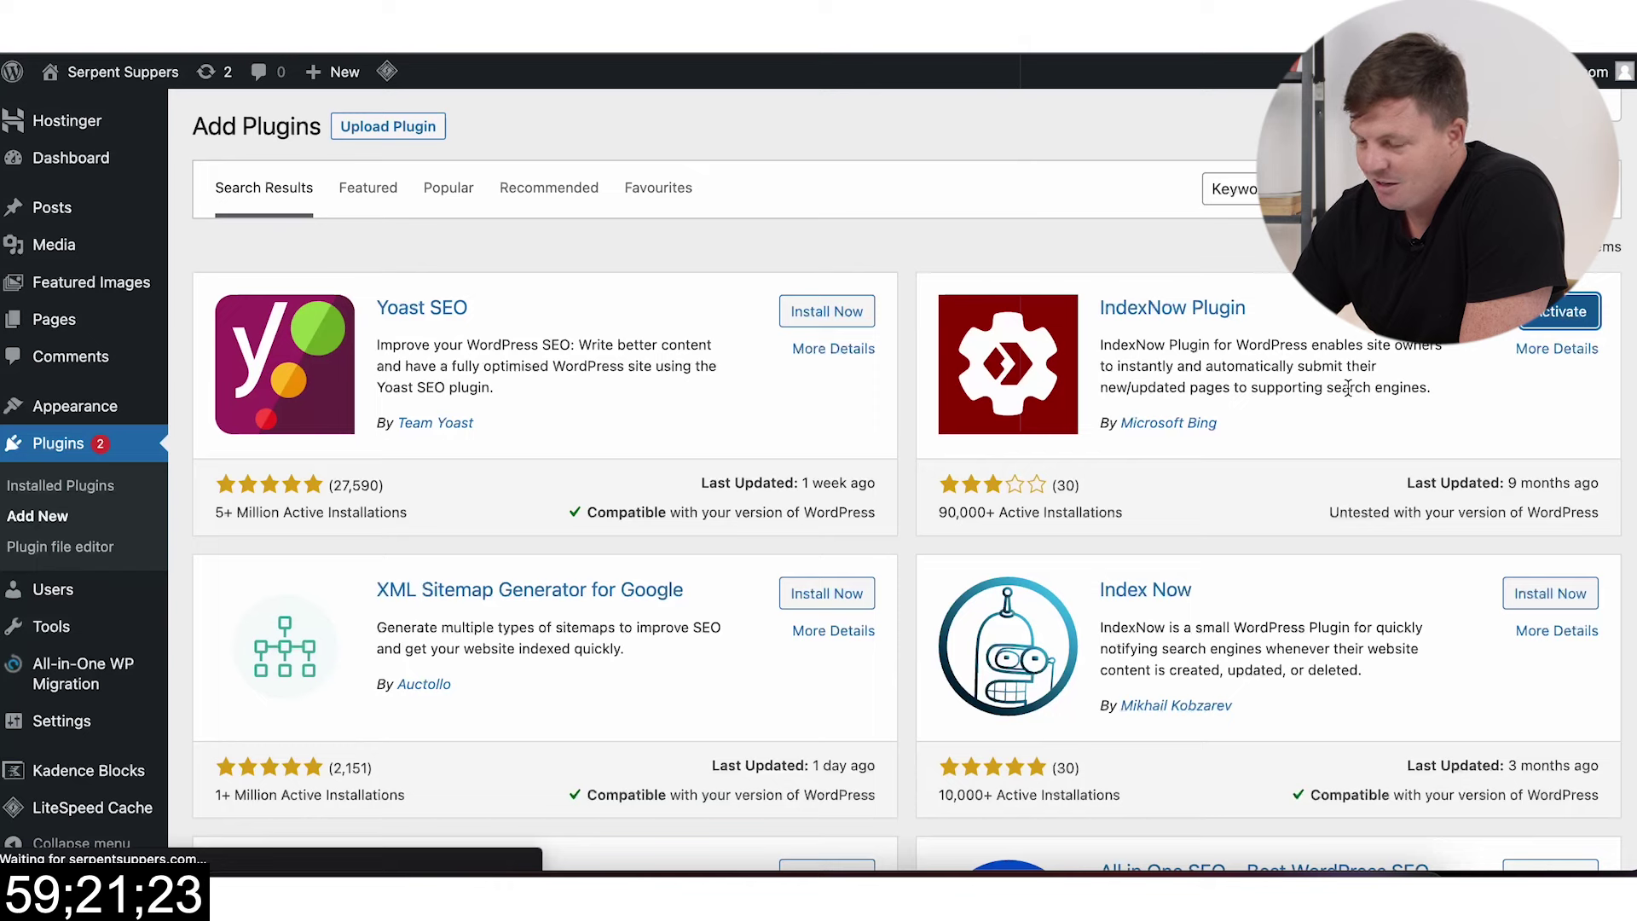
scroll(396, 715, down, 1)
key(alt+Left)
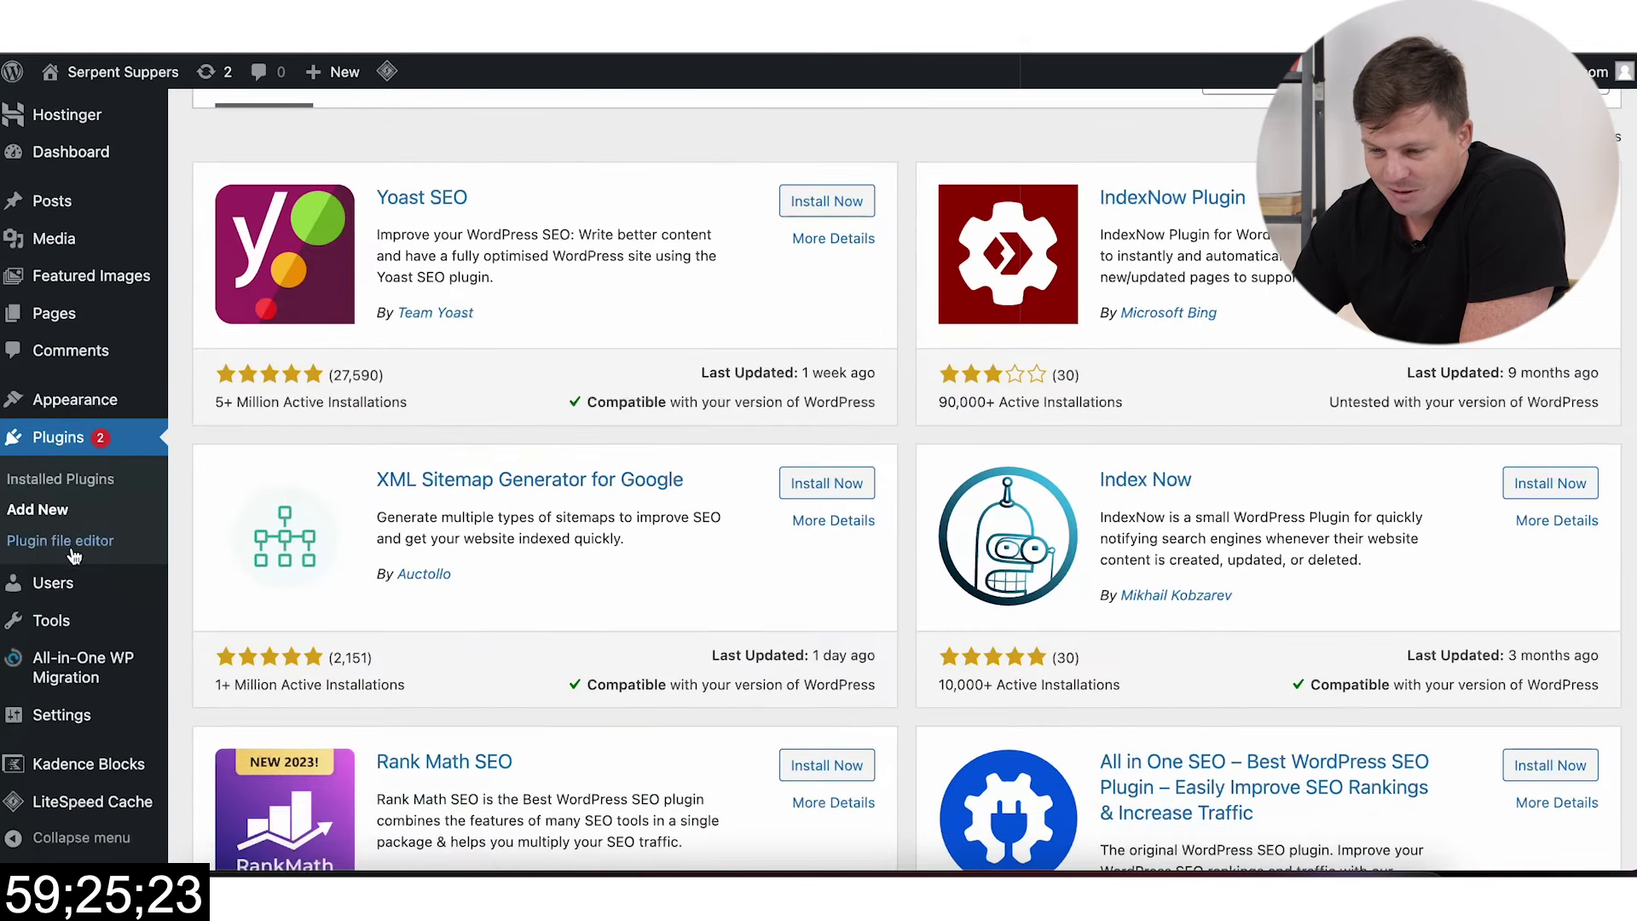
Step: Open the IndexNow settings and confirm automatic URL submission is enabled
mouse_move(79, 628)
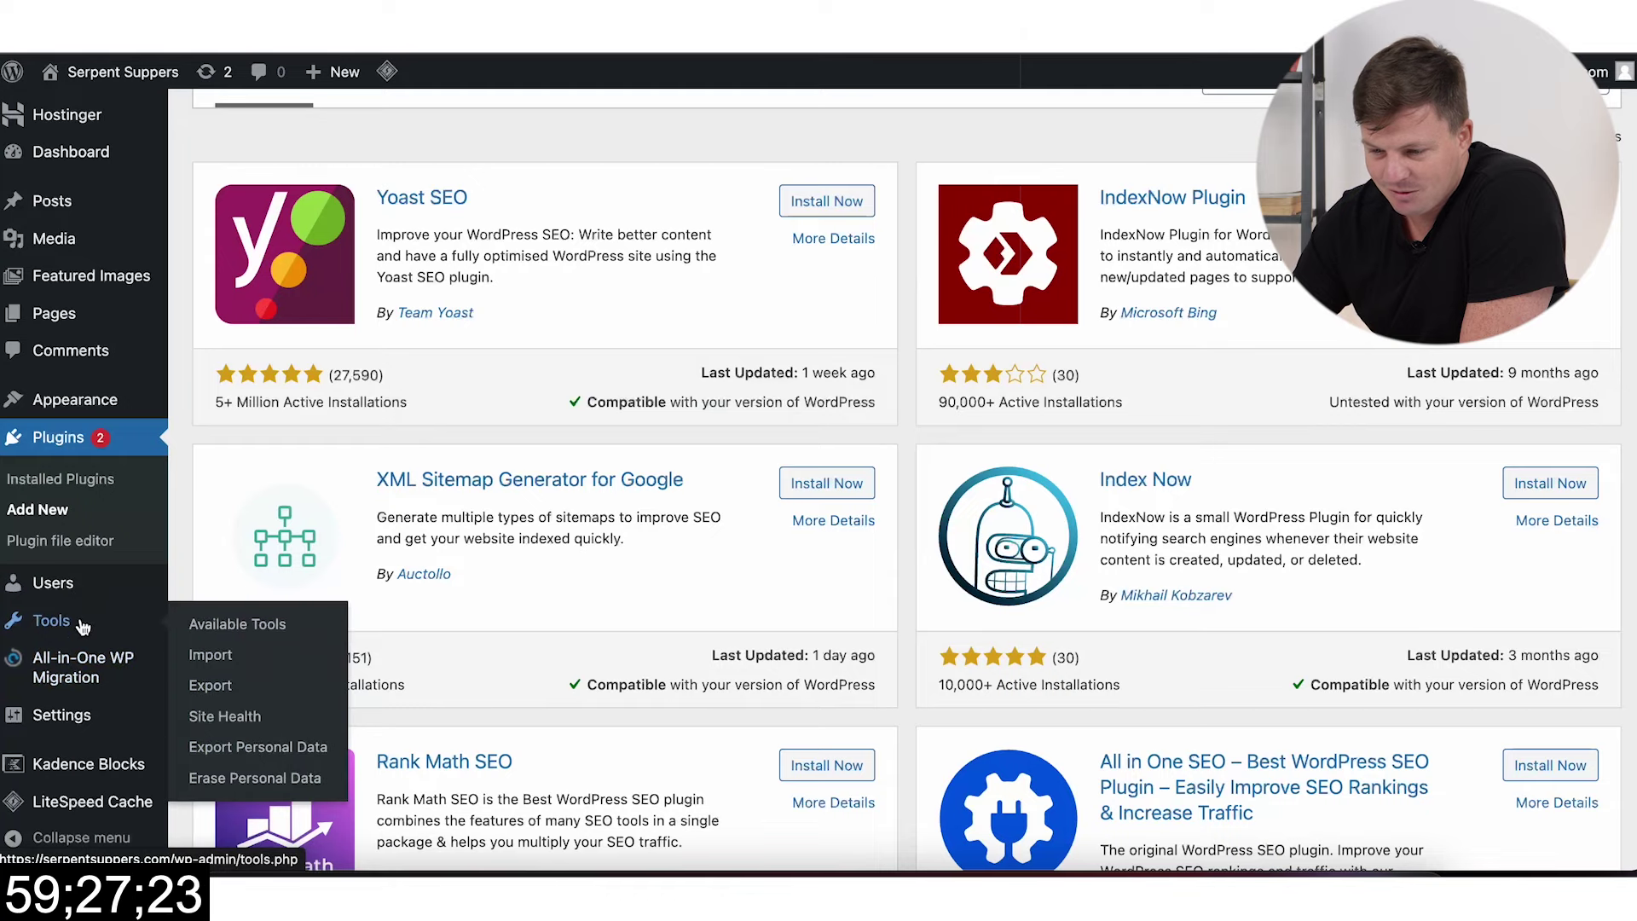
mouse_move(90, 723)
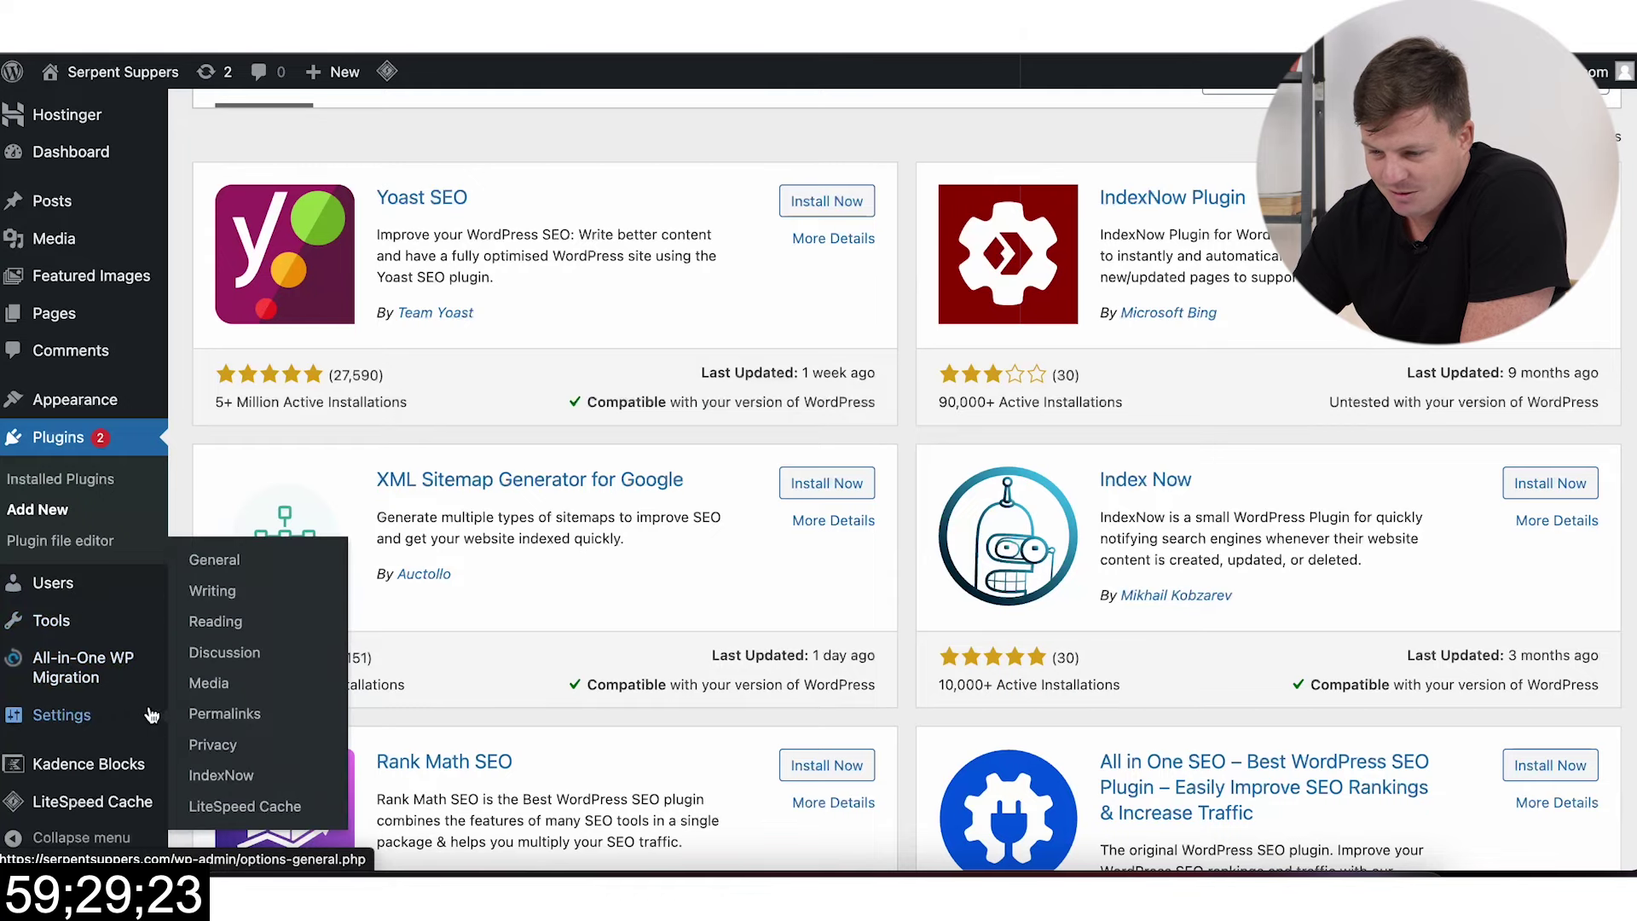
click(198, 783)
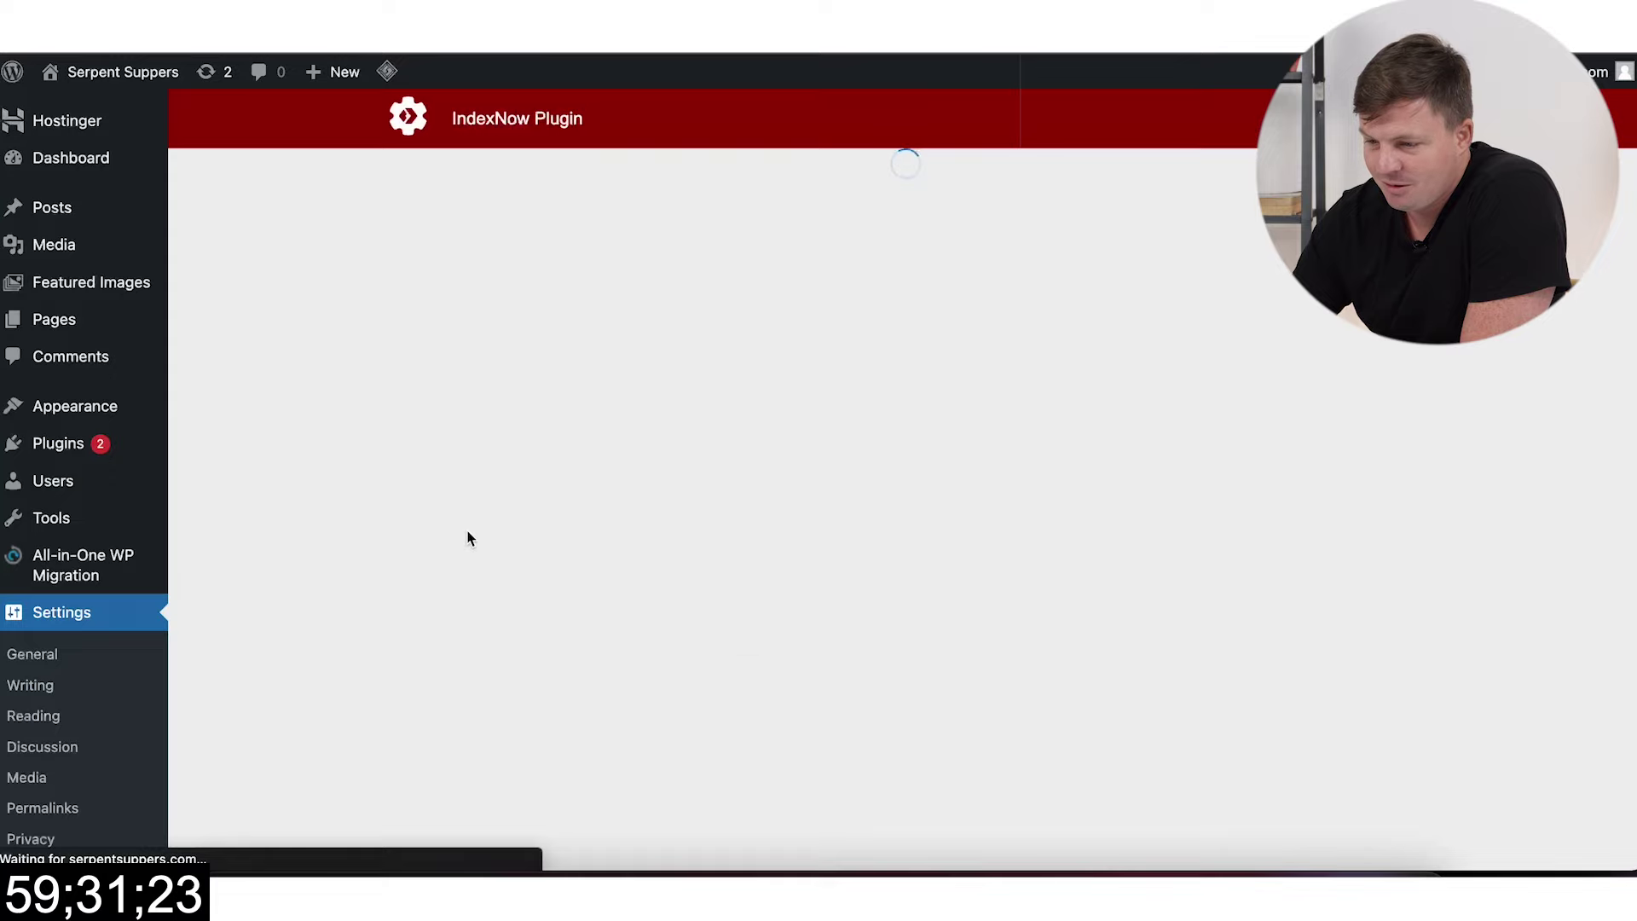
scroll(574, 449, down, 3)
click(870, 477)
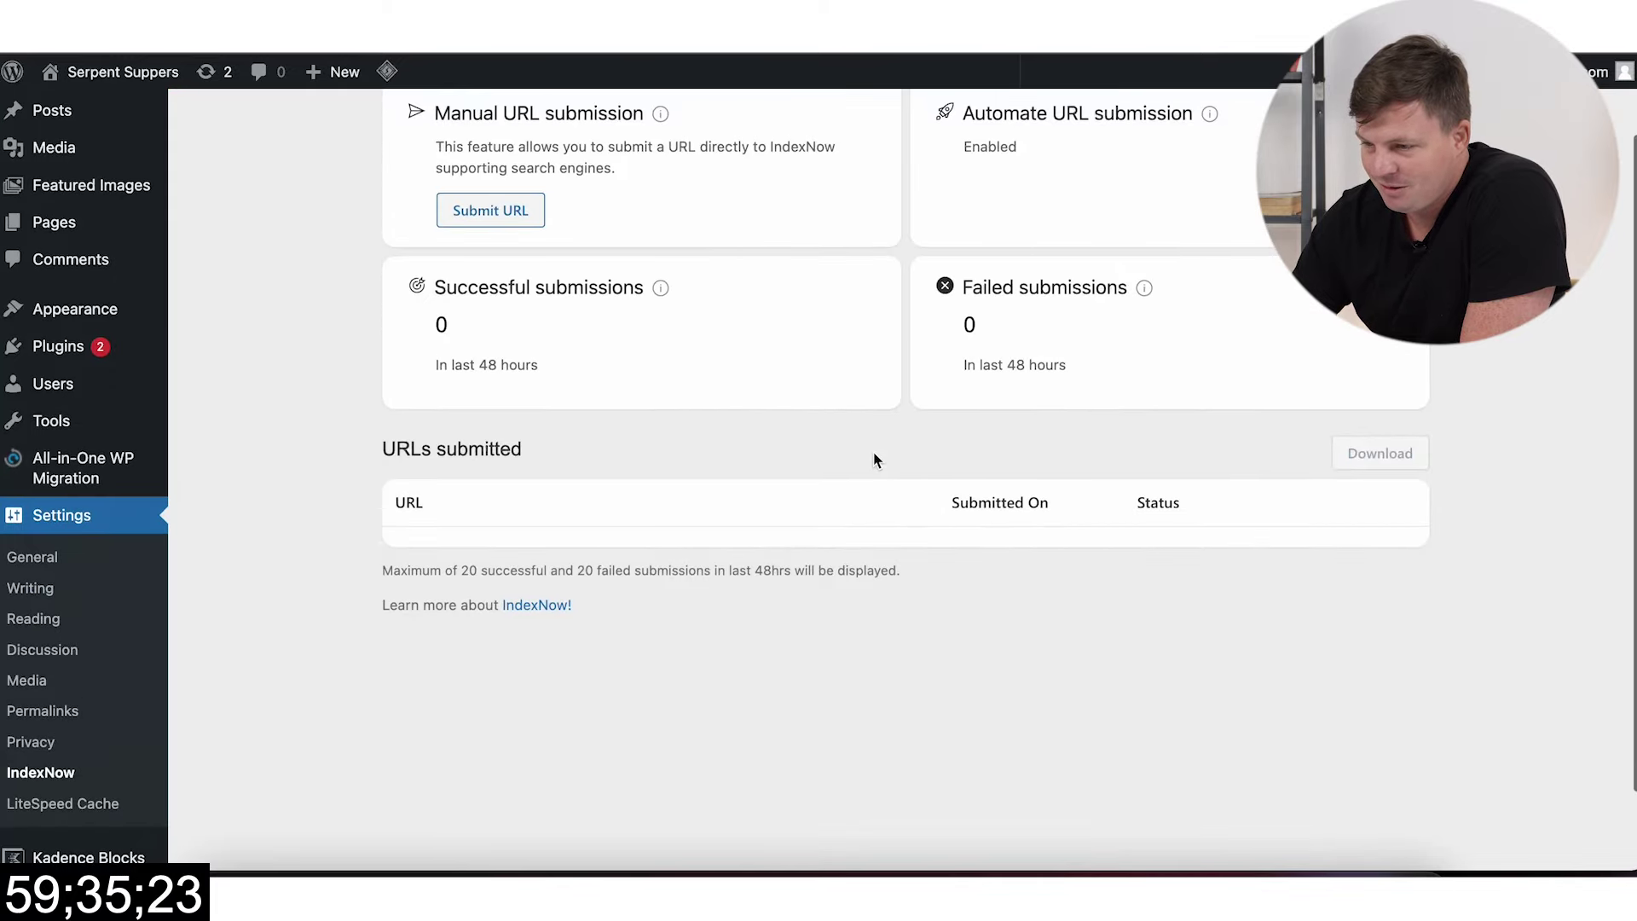
scroll(819, 443, up, 2)
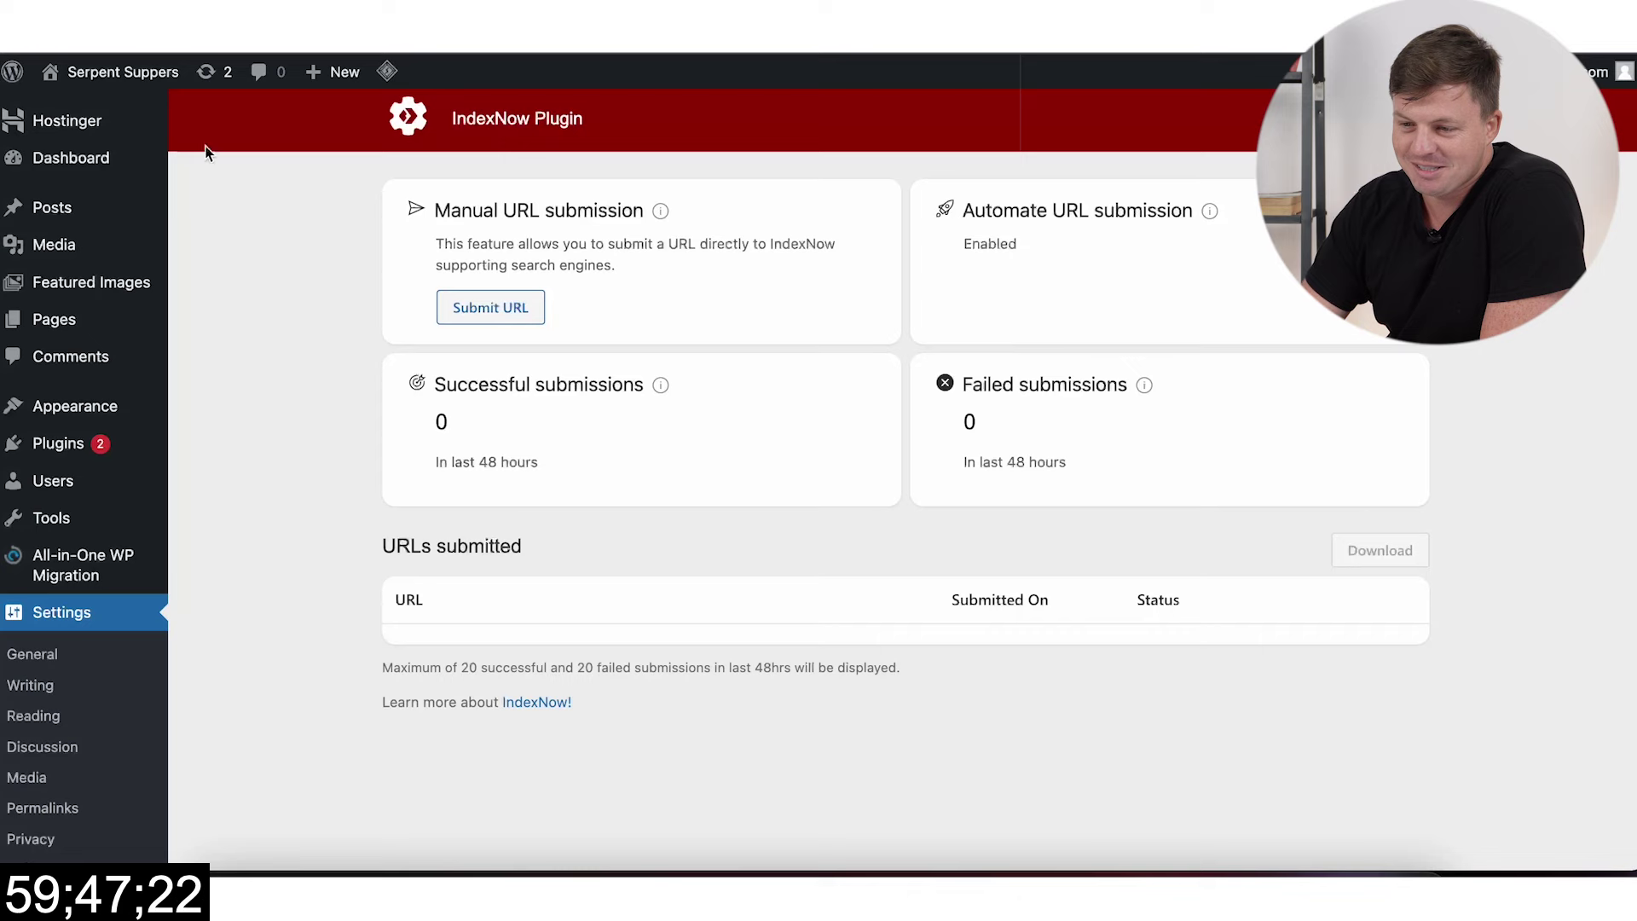
Step: Open the live Serpent Suppers site in a new tab and switch to it
mouse_move(132, 75)
right_click(118, 119)
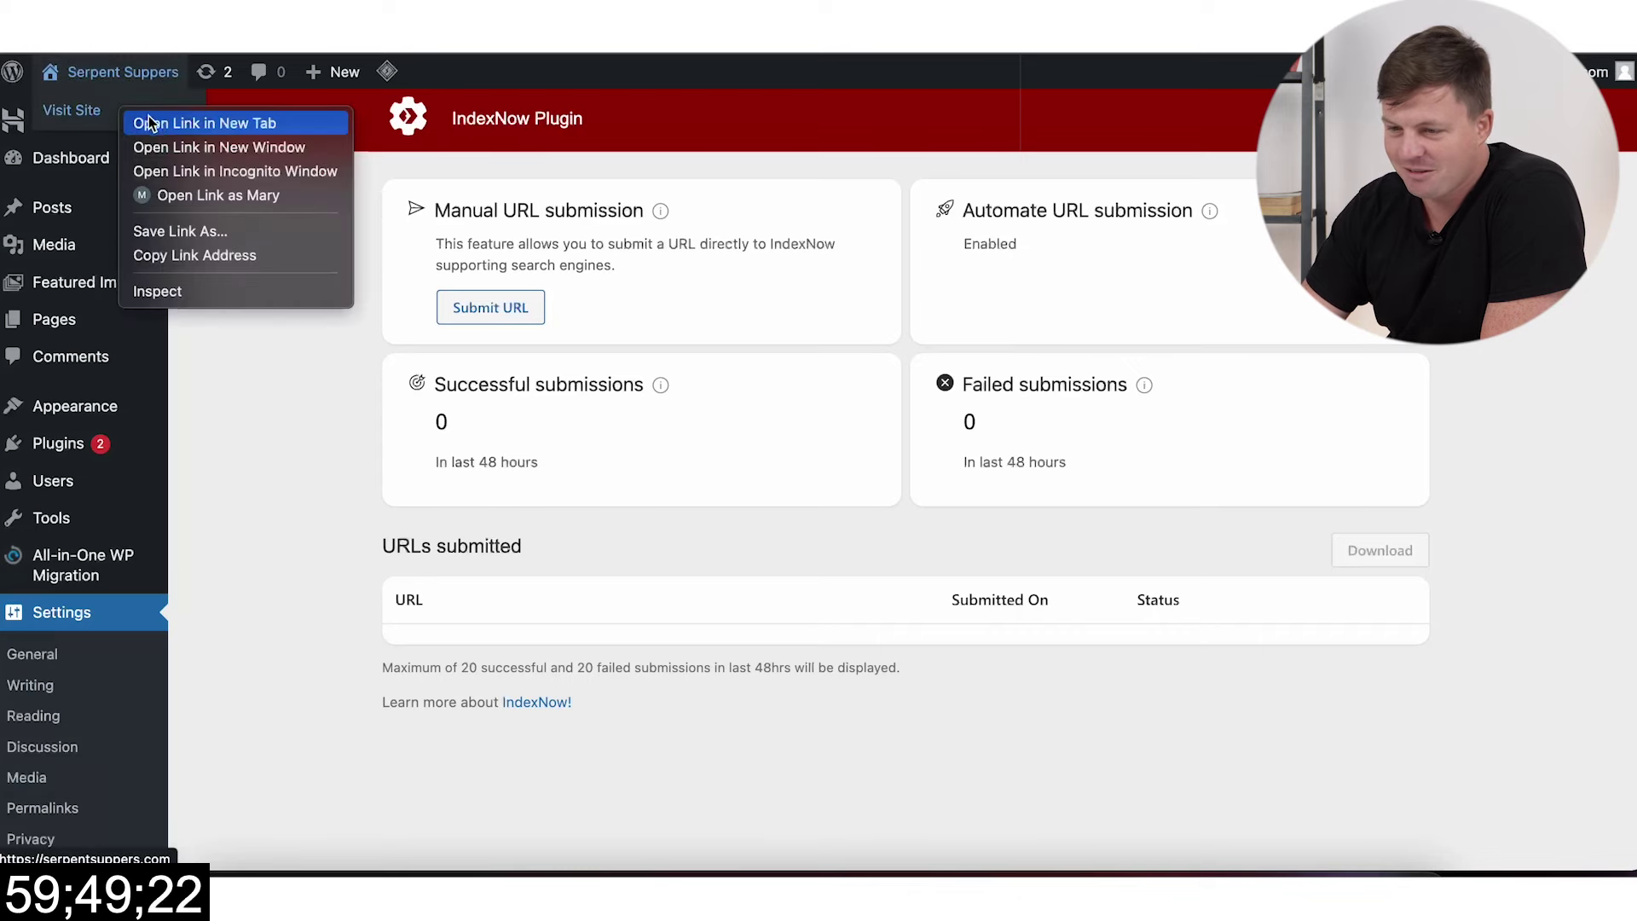
click(145, 120)
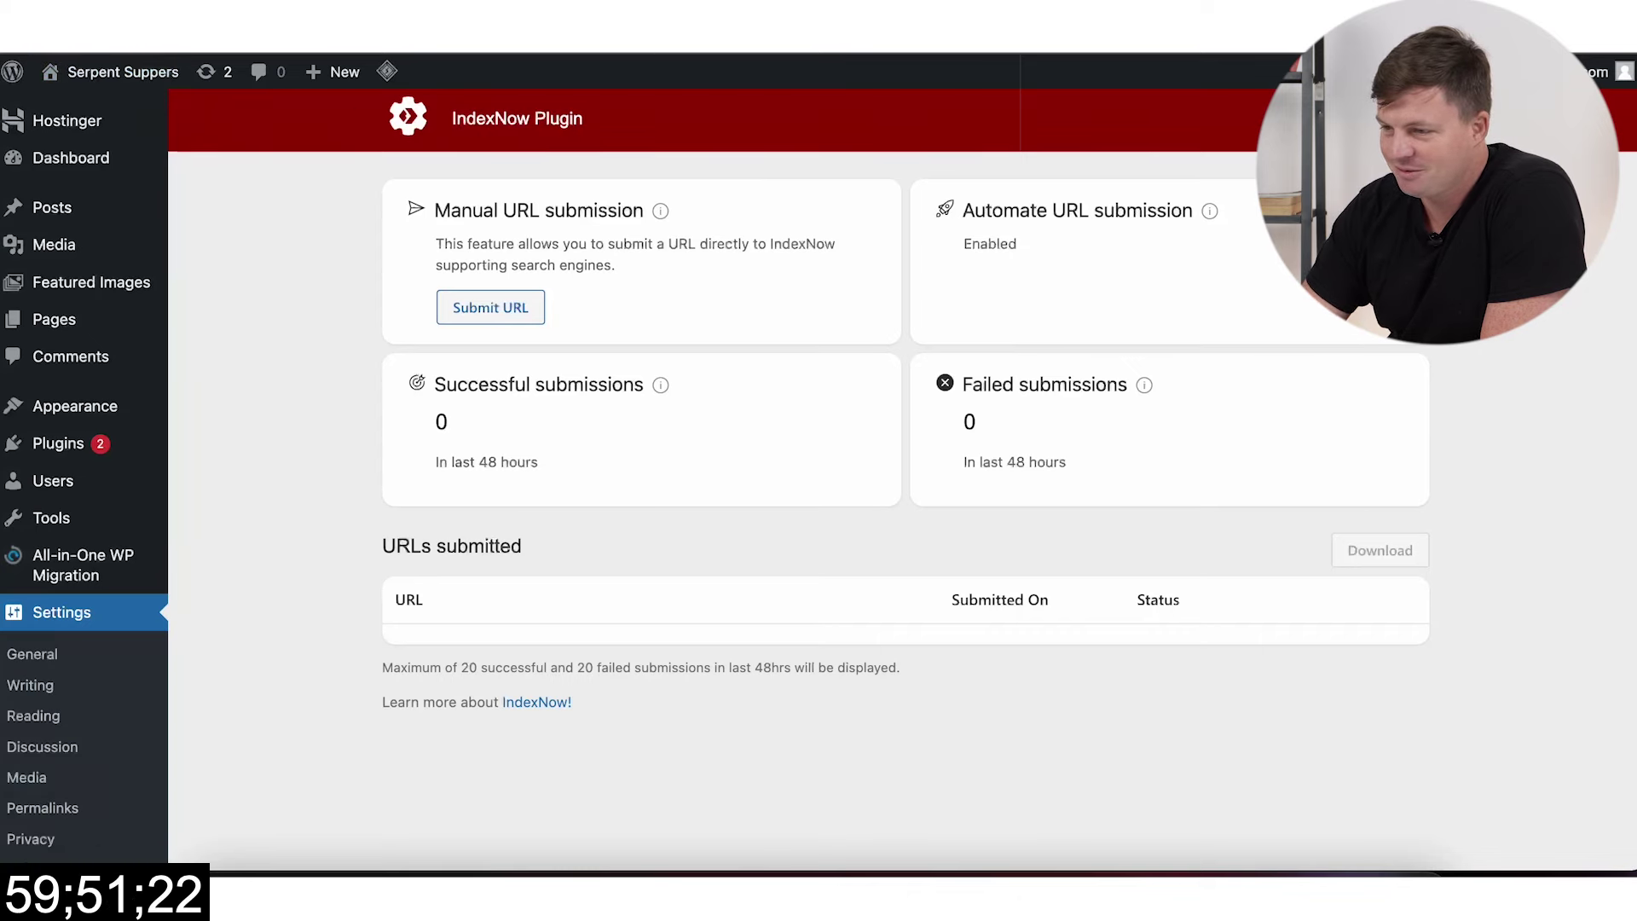
key(ctrl+Tab)
scroll(1145, 353, down, 15)
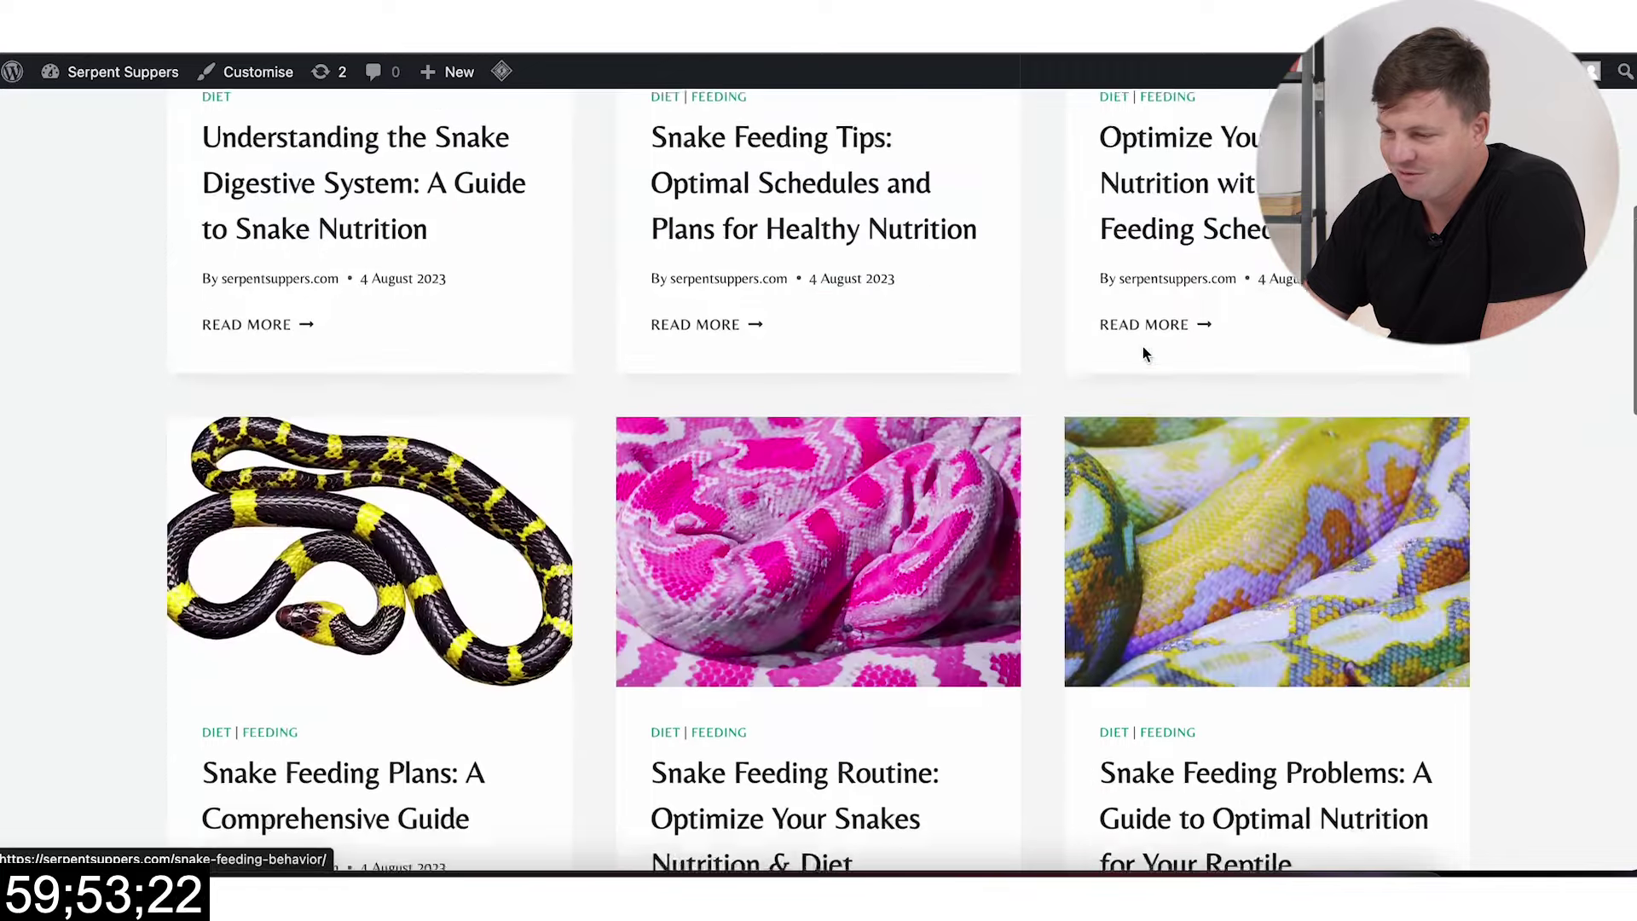
scroll(1142, 346, down, 5)
scroll(1143, 349, up, 20)
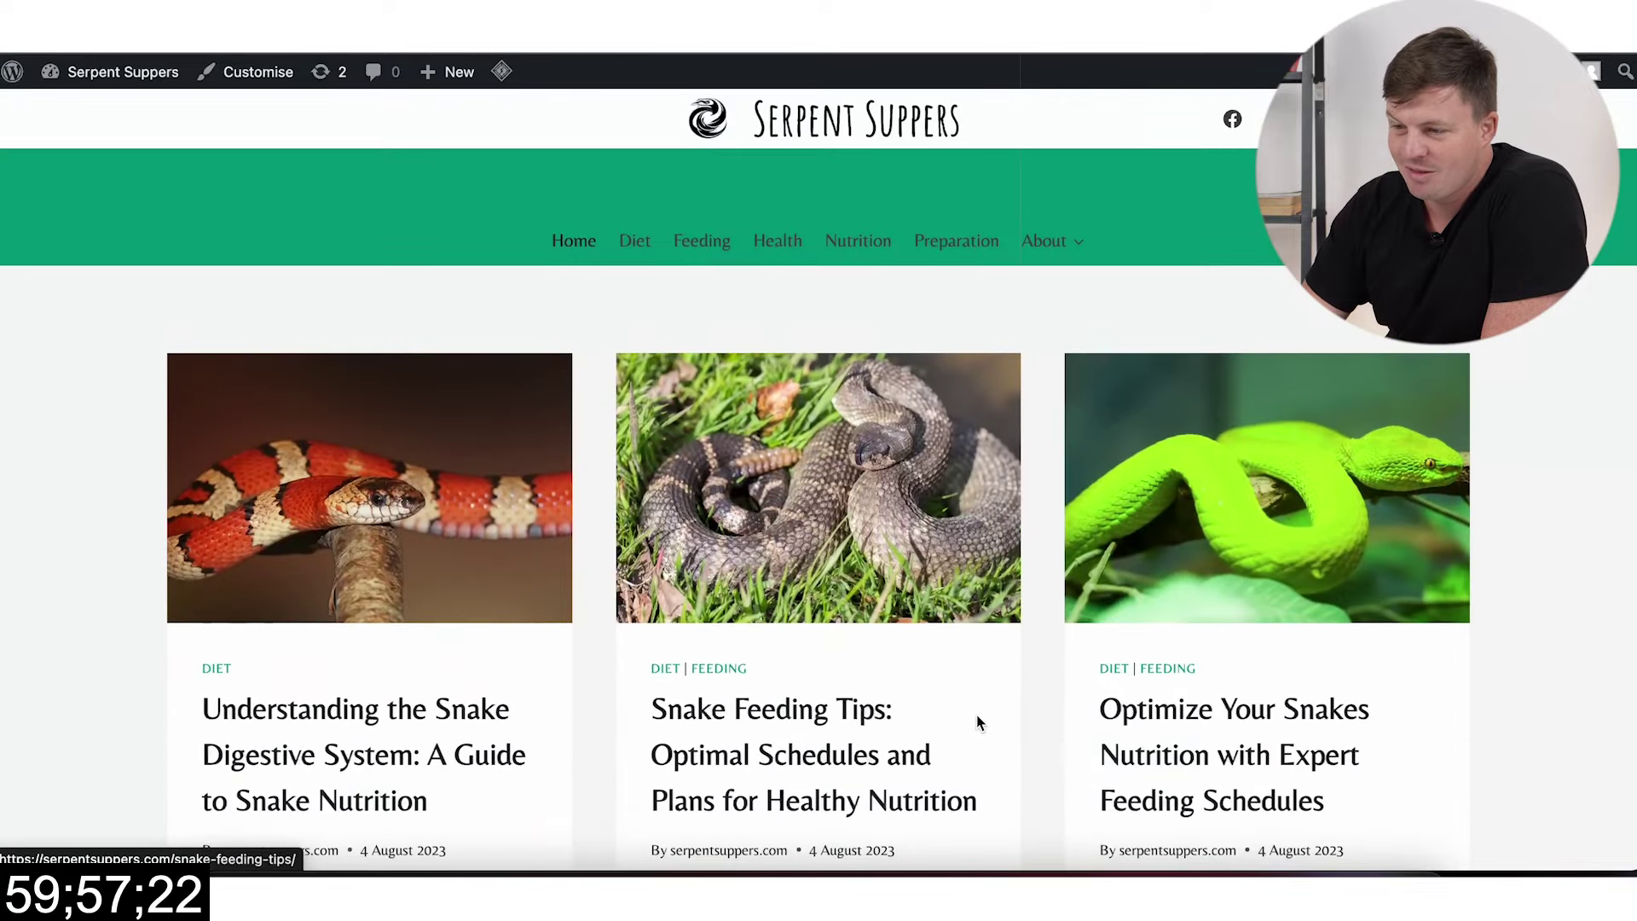
scroll(975, 716, down, 3)
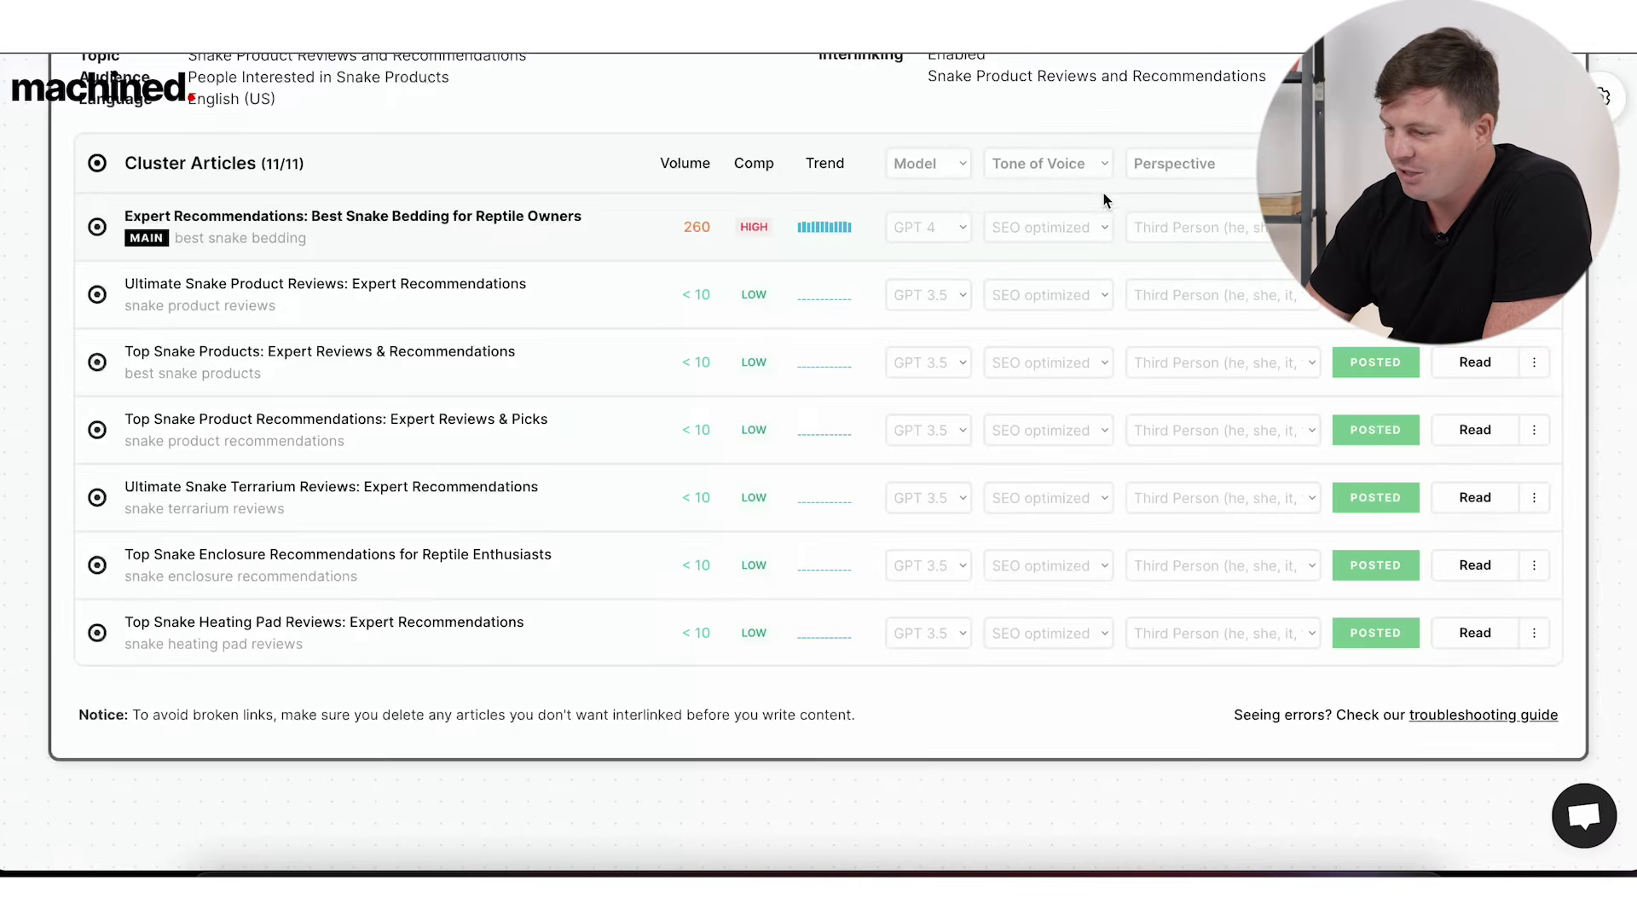
scroll(1151, 365, down, 5)
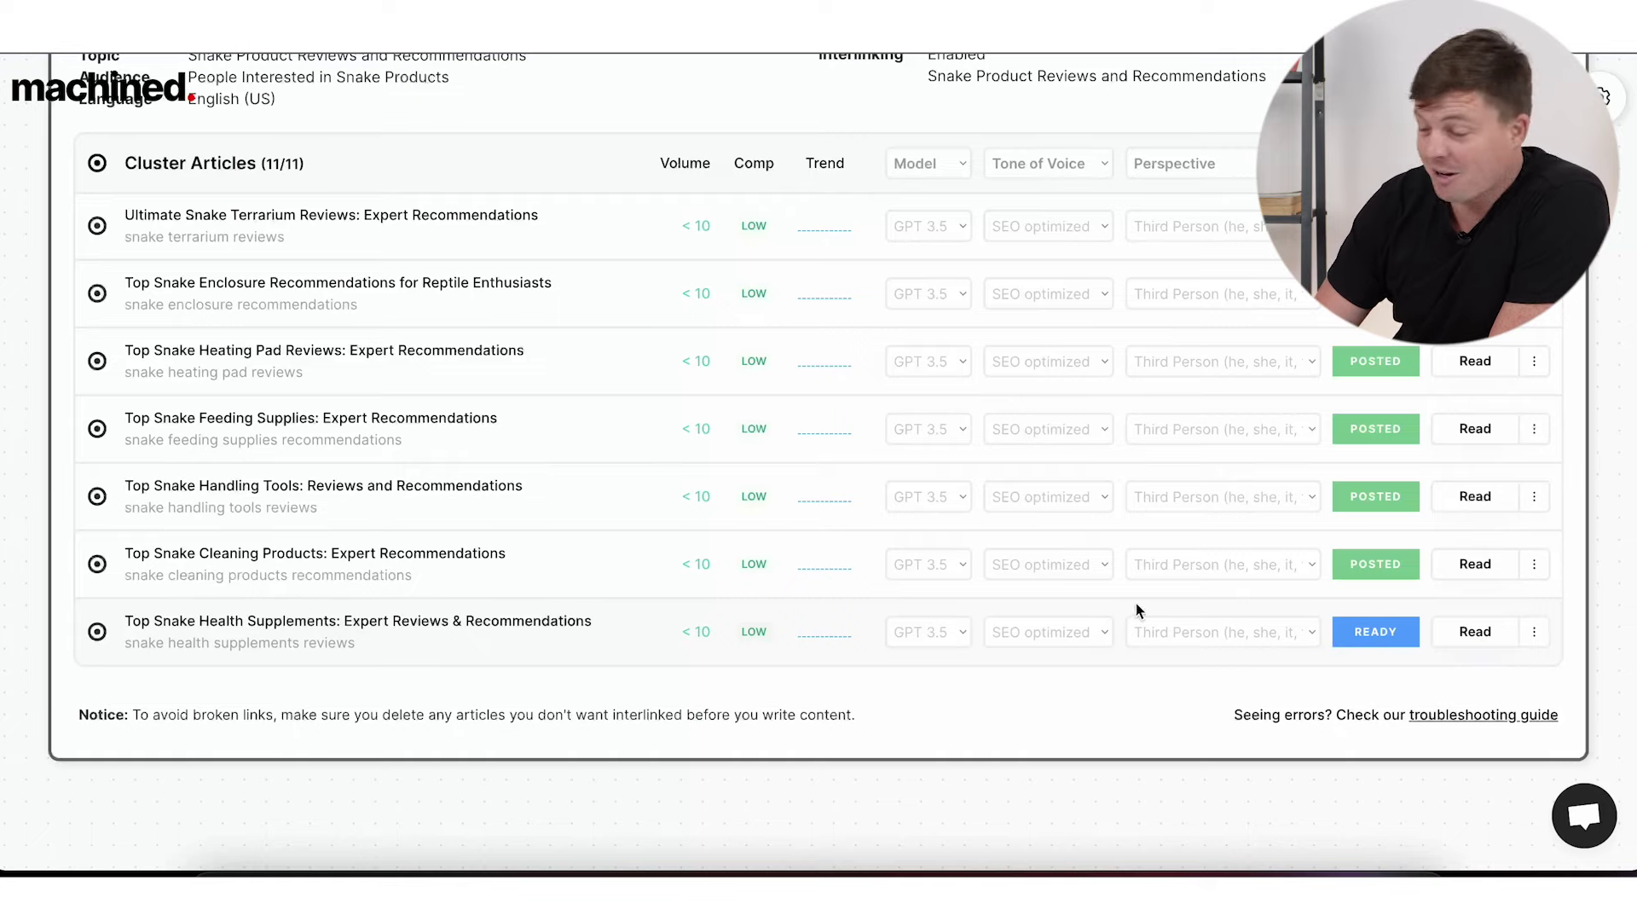
scroll(1071, 486, up, 5)
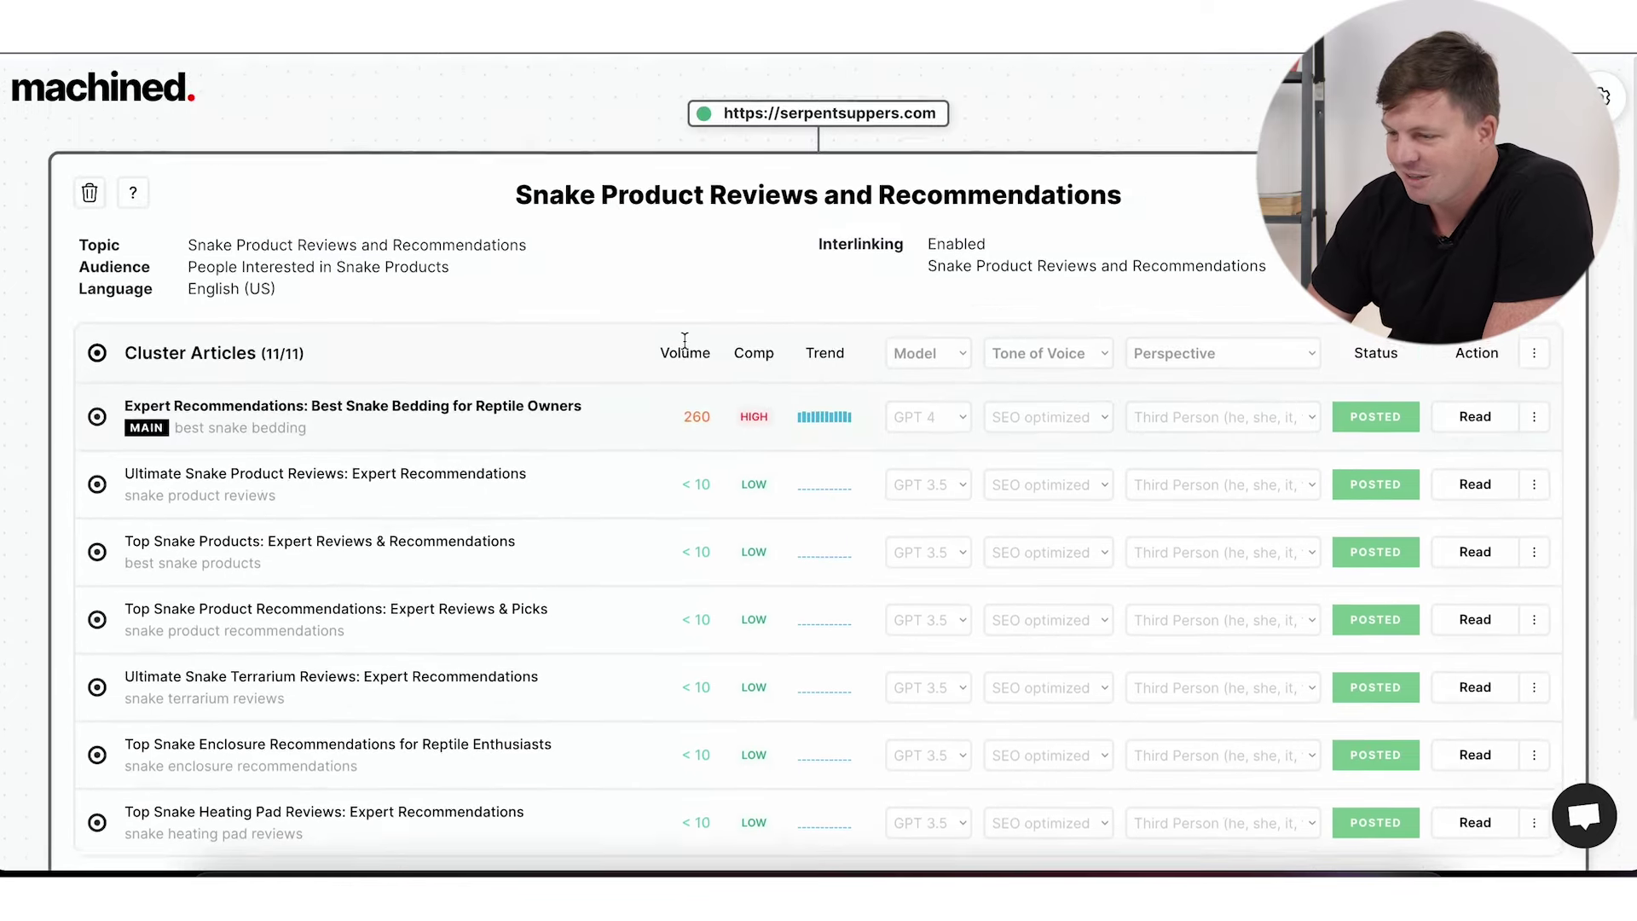
scroll(786, 441, down, 5)
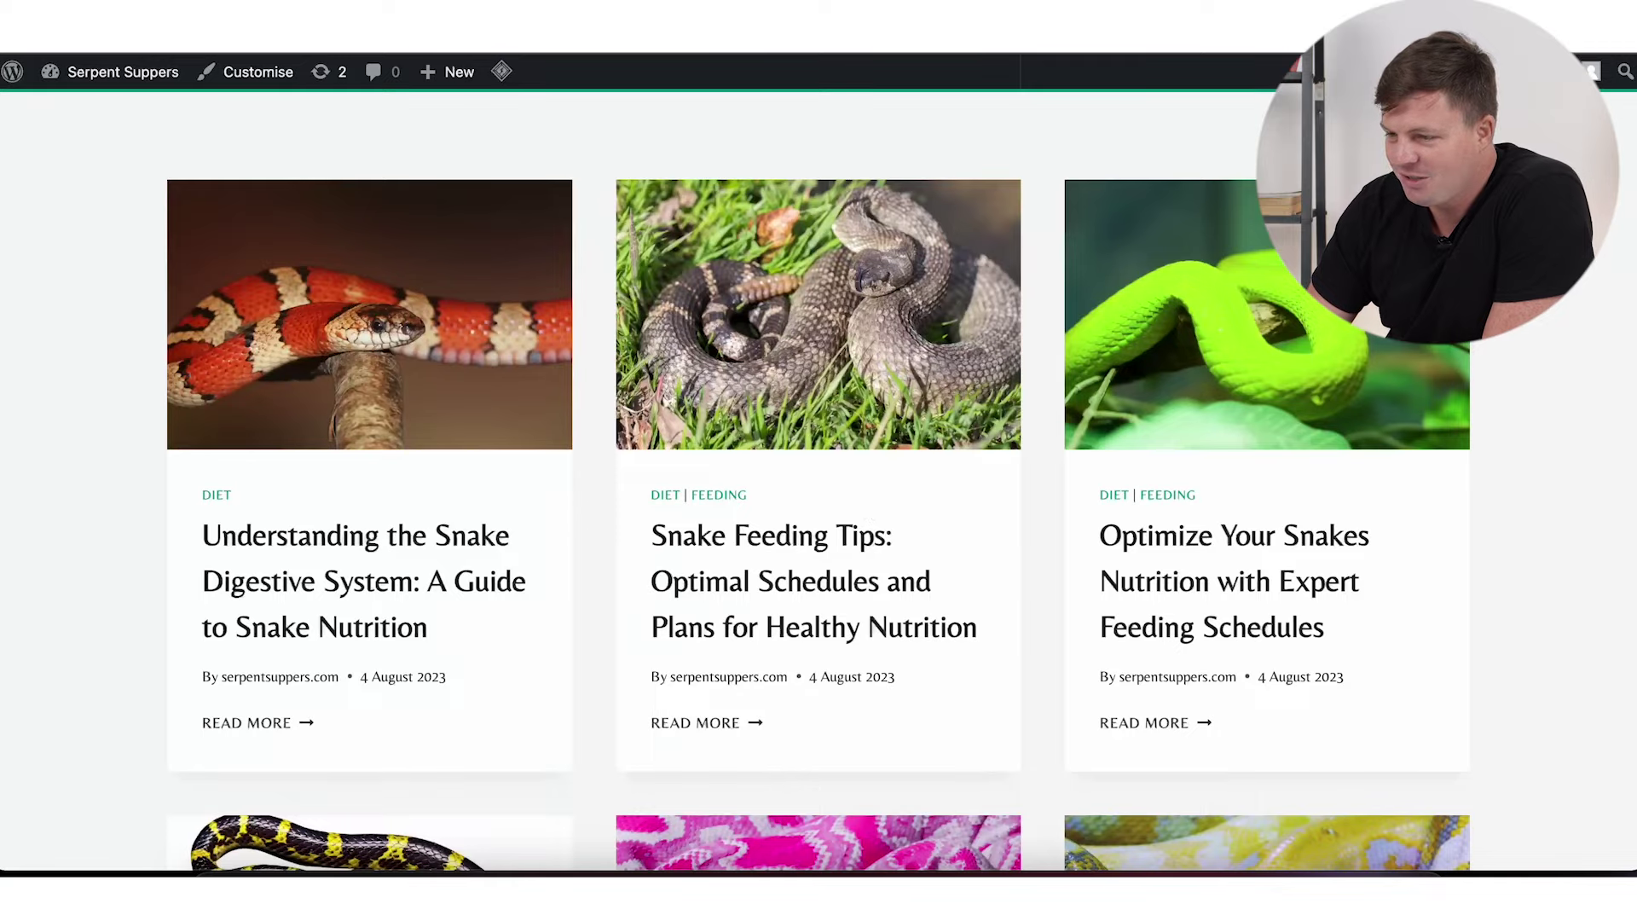
scroll(866, 504, down, 15)
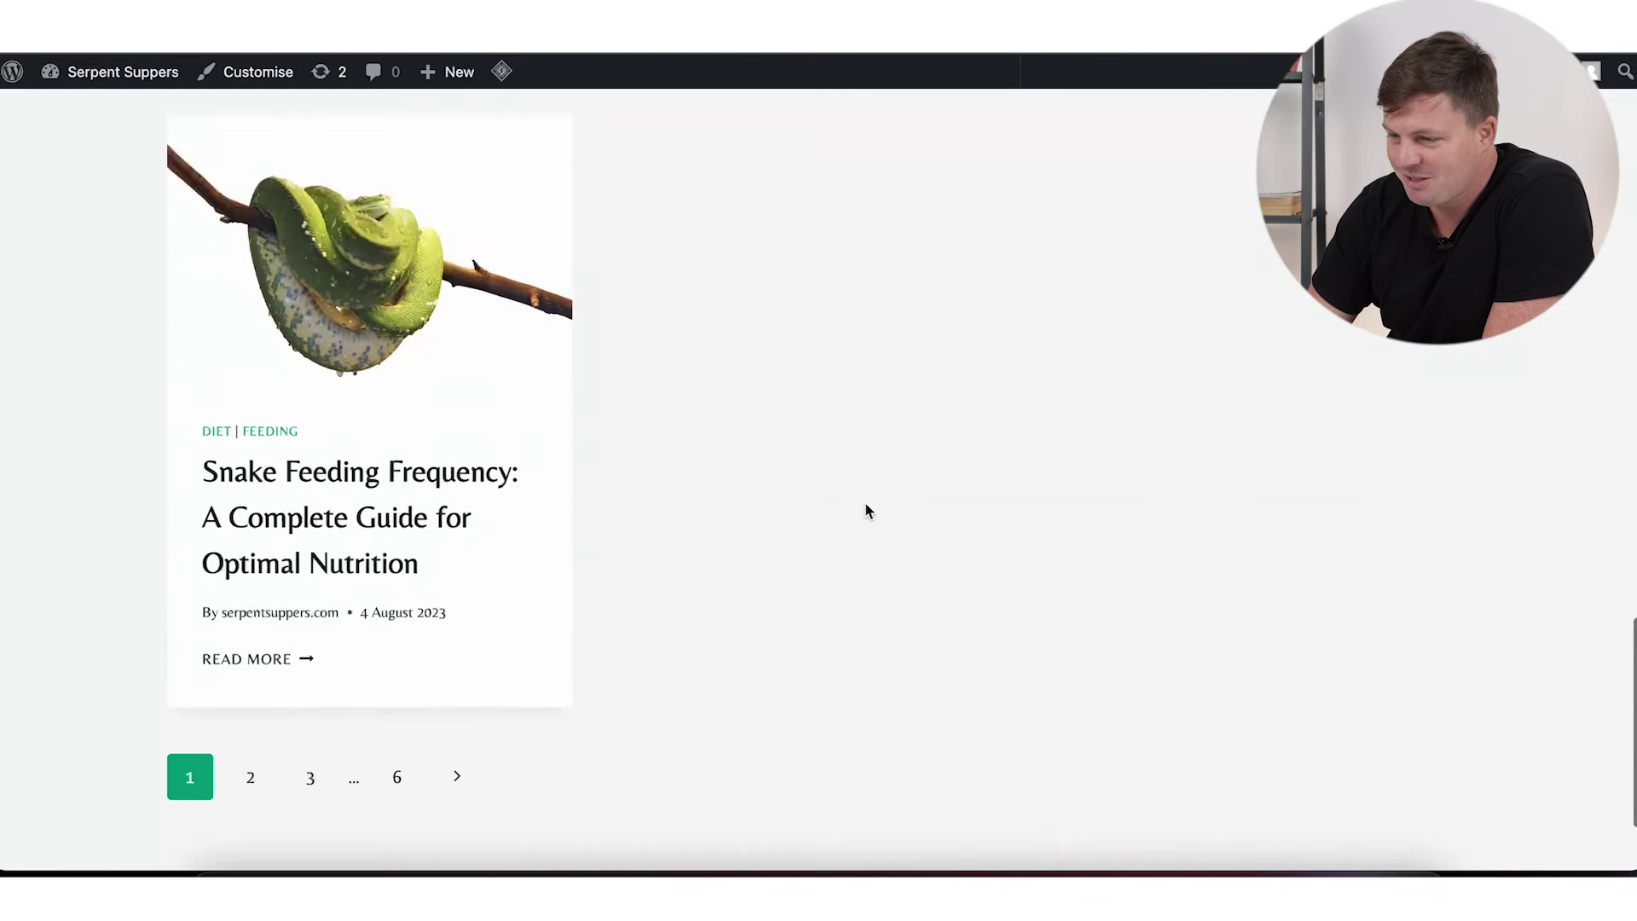
Step: Browse the live site's Diet and Preparation category pages
scroll(866, 510, up, 15)
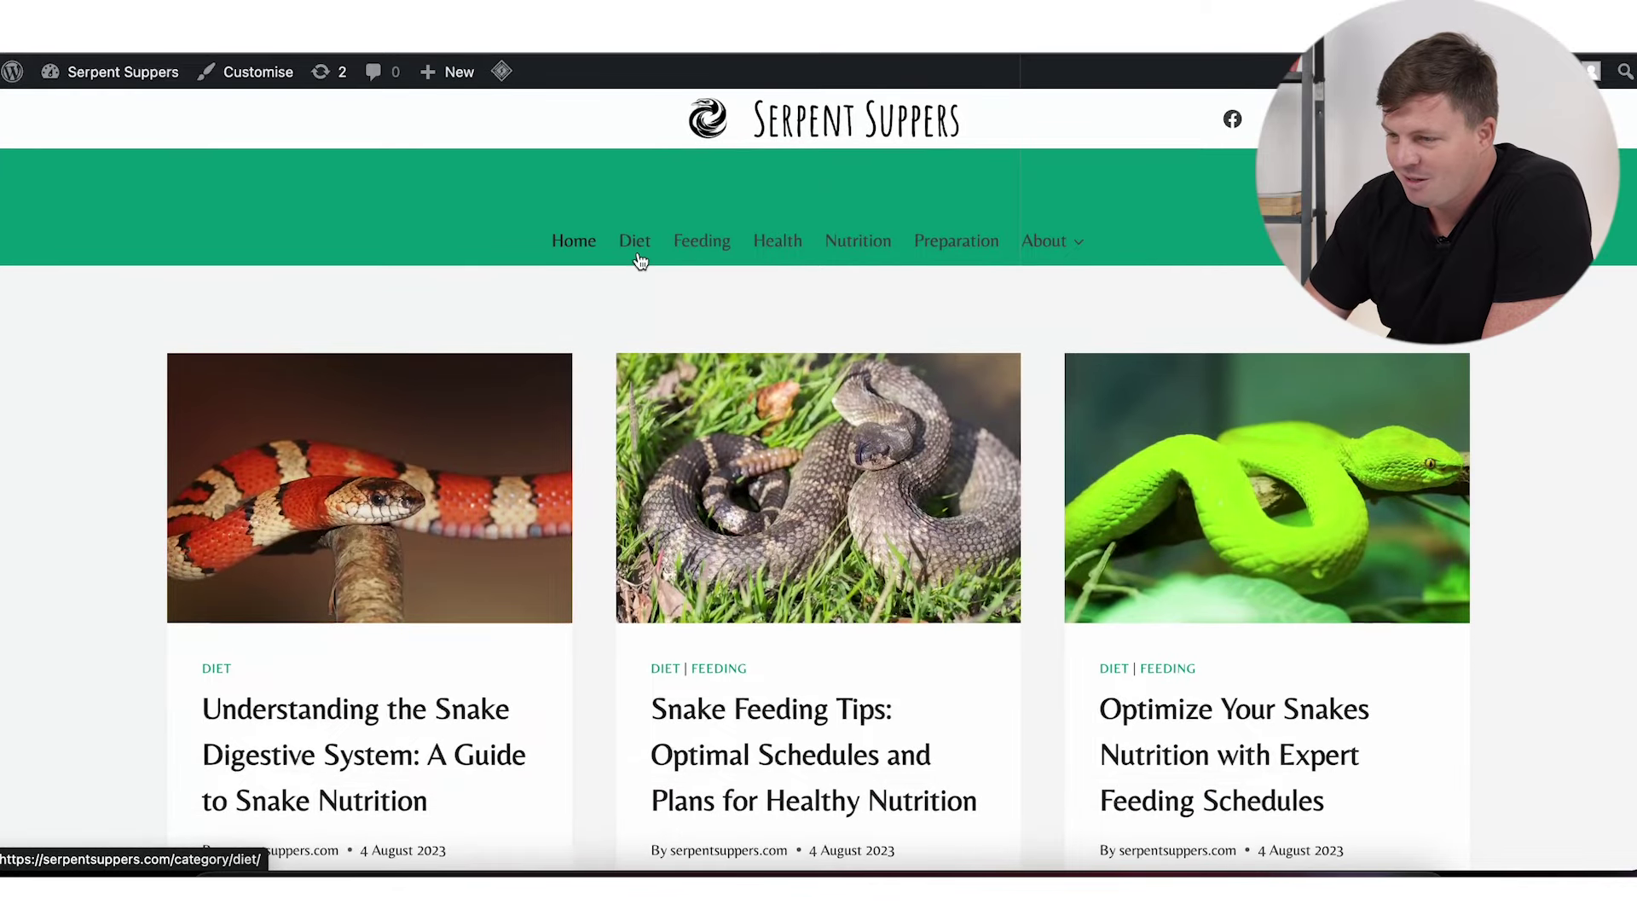
click(712, 260)
scroll(1030, 340, down, 15)
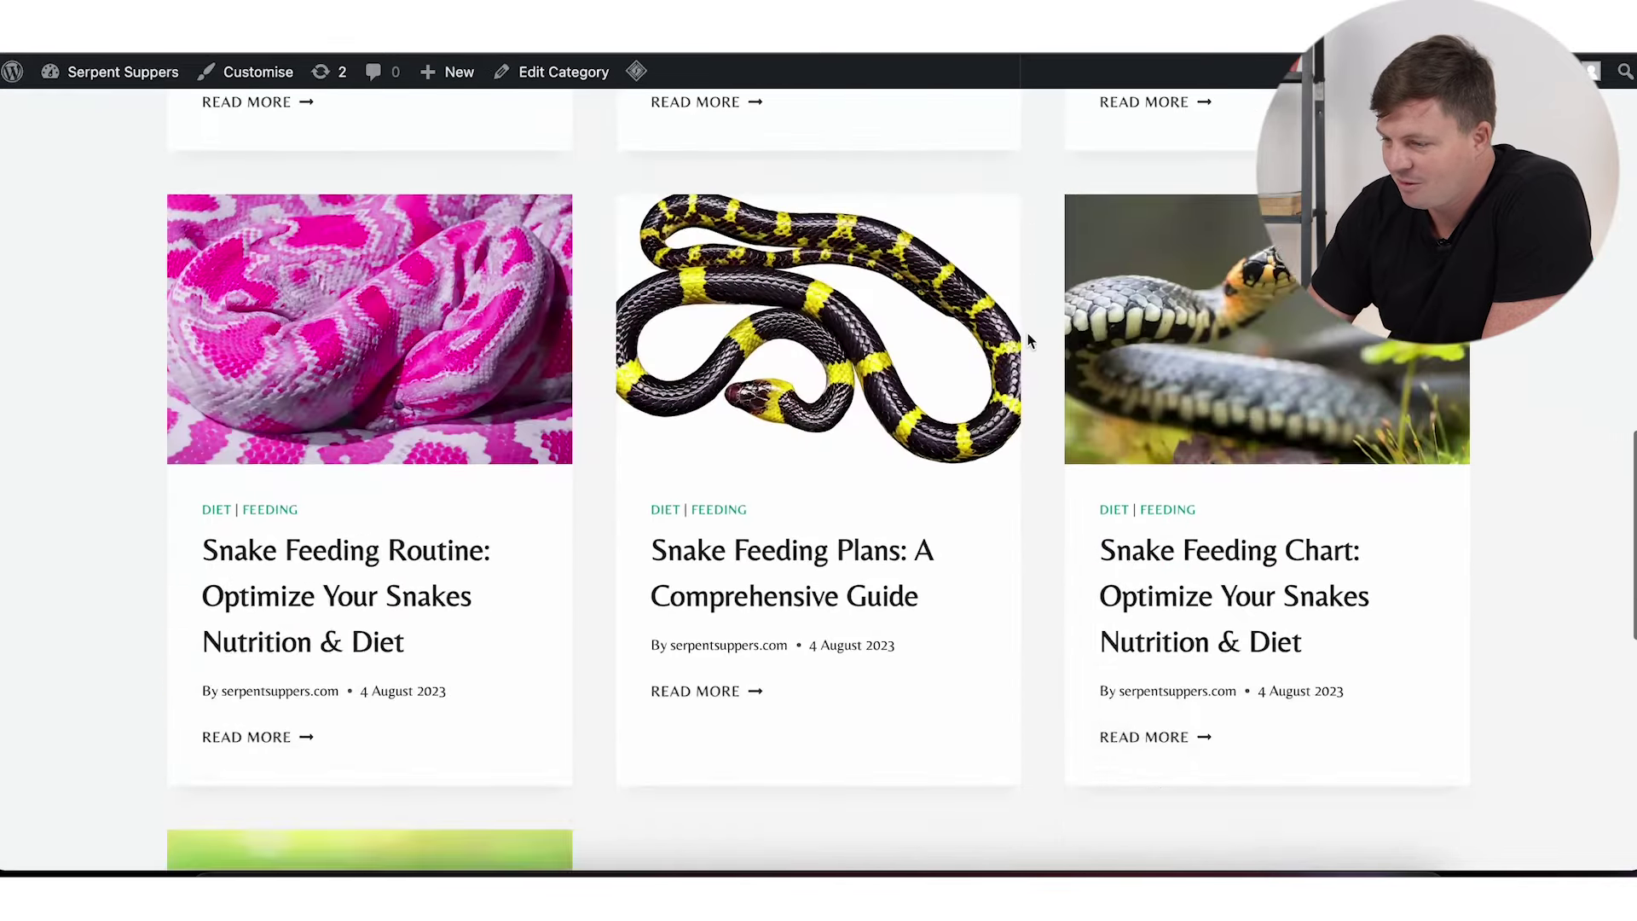
scroll(1029, 339, up, 15)
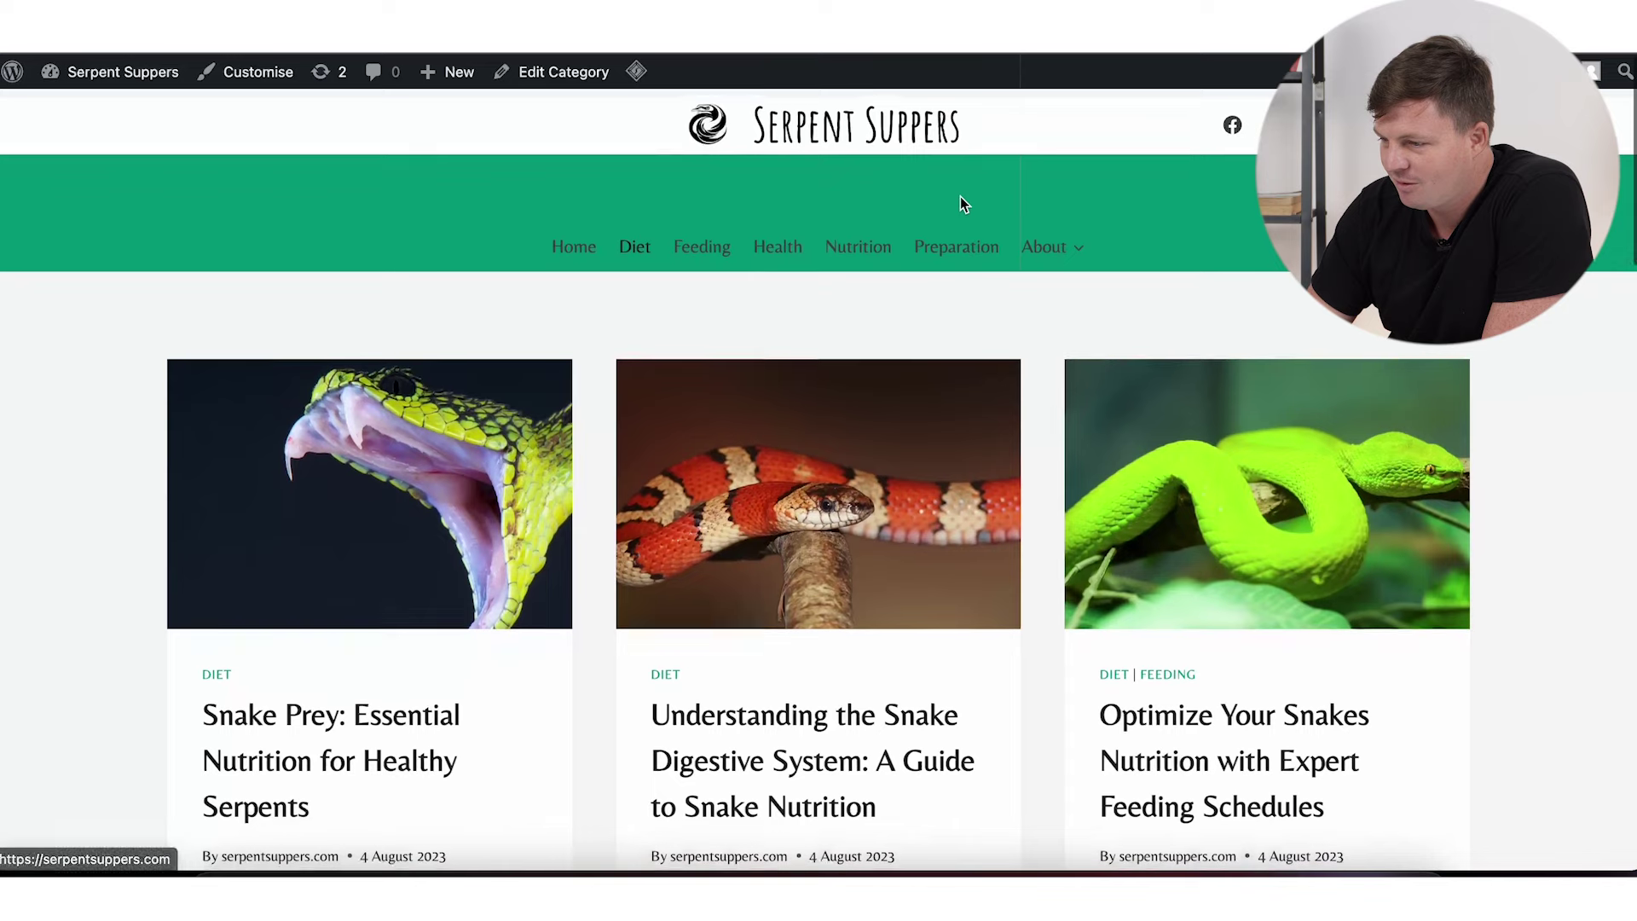
click(924, 245)
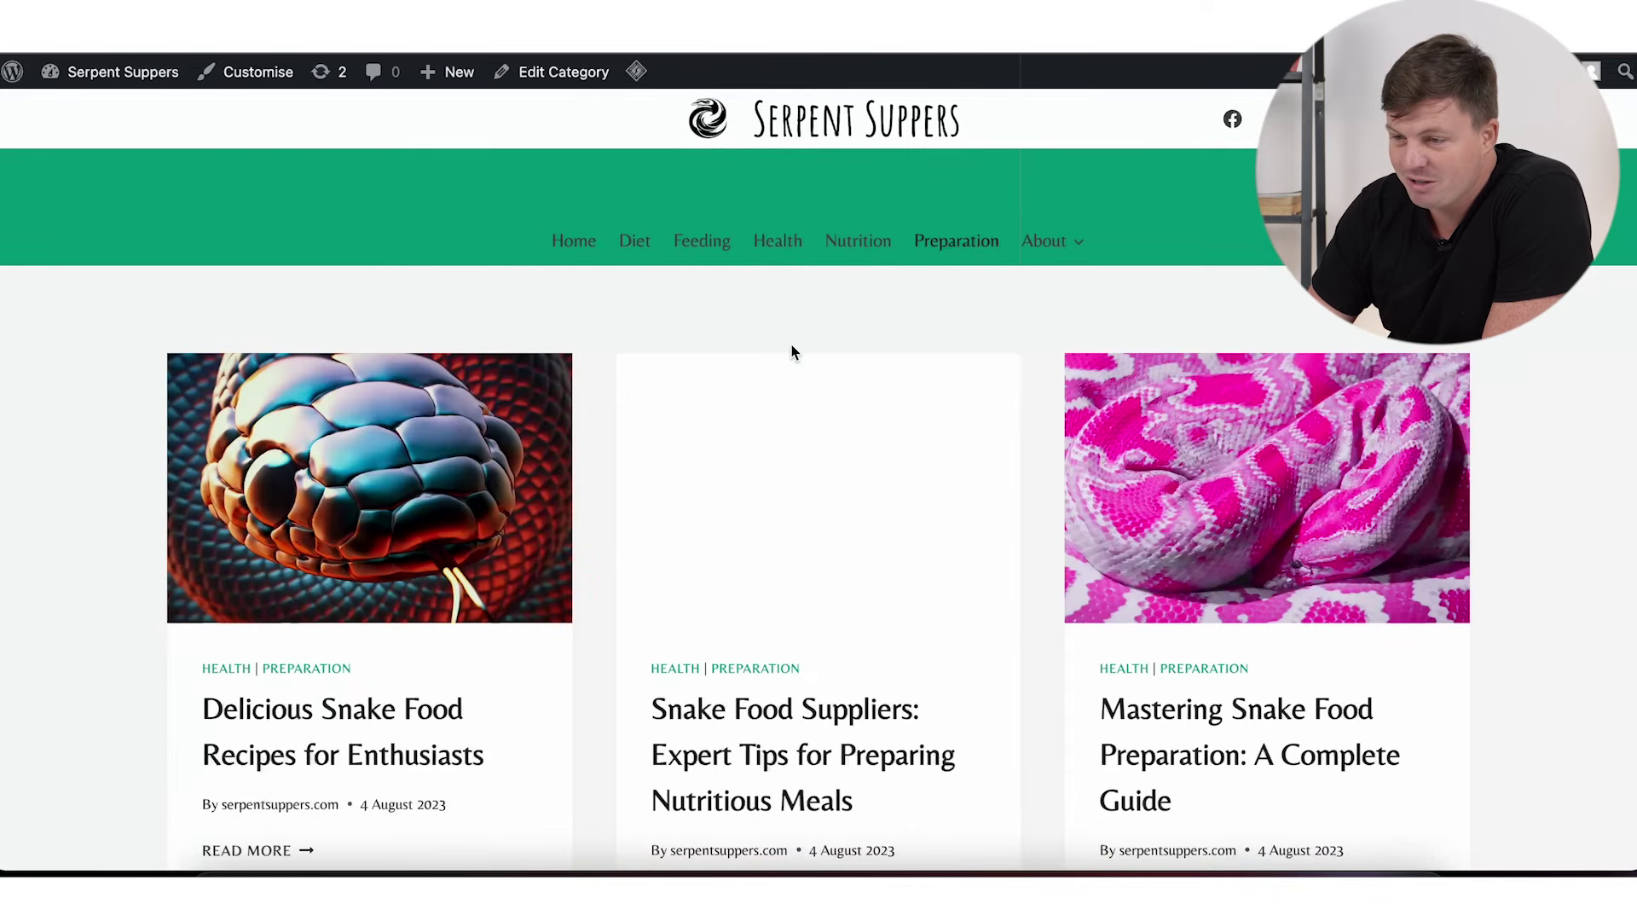
Step: Open the Snake Food Suppliers post and read through it
scroll(810, 398, down, 1)
scroll(810, 398, down, 5)
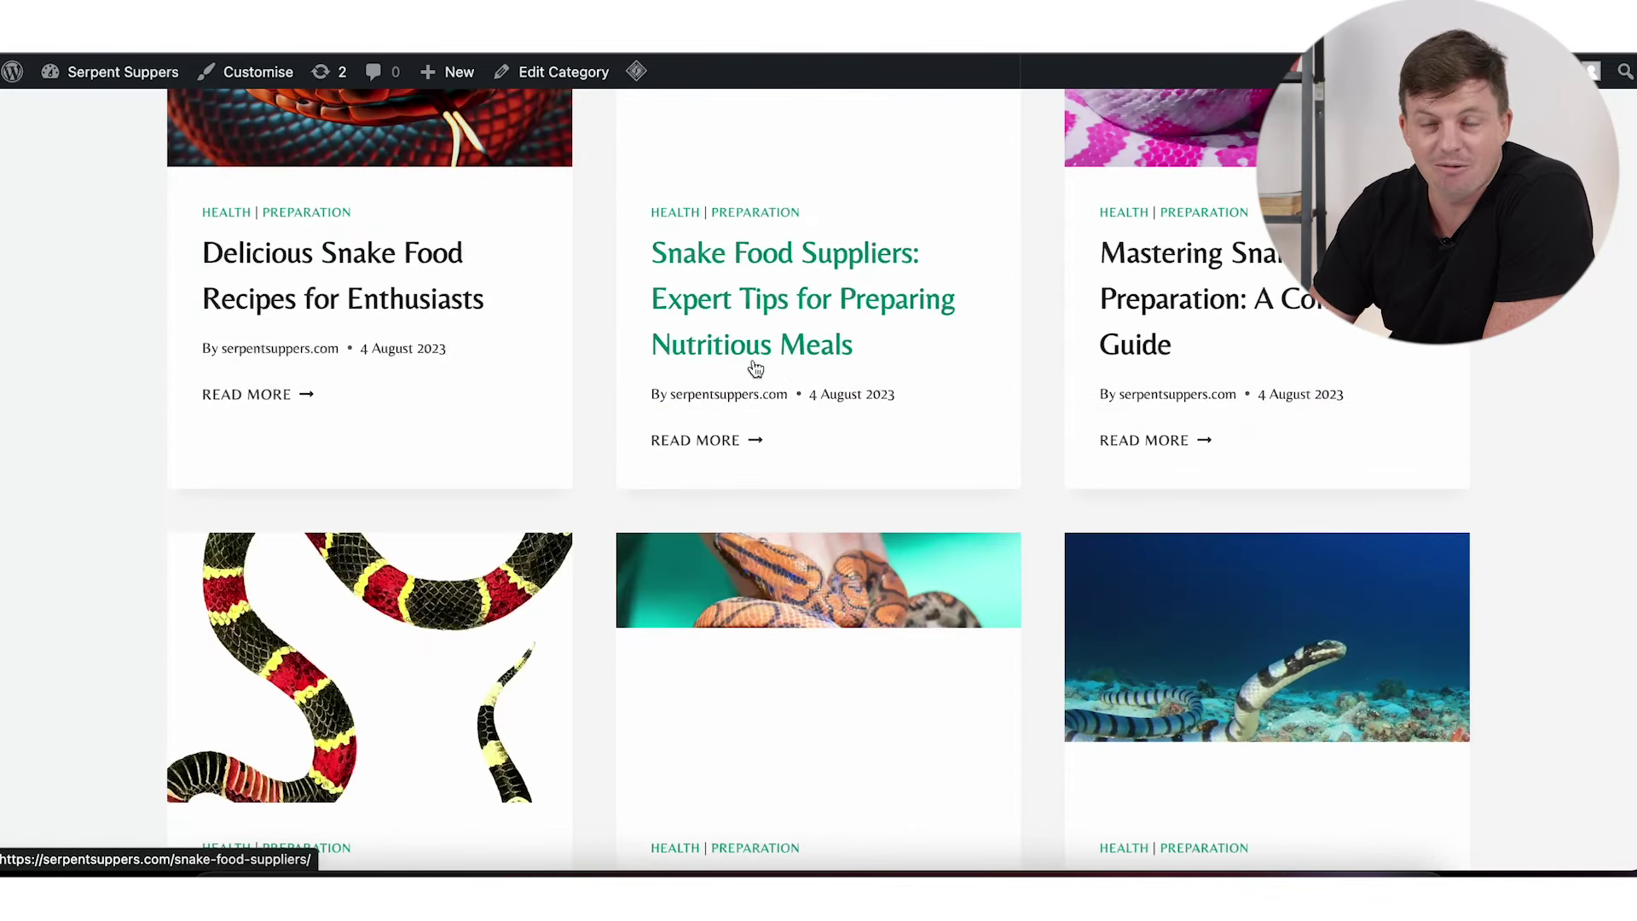
scroll(842, 438, down, 15)
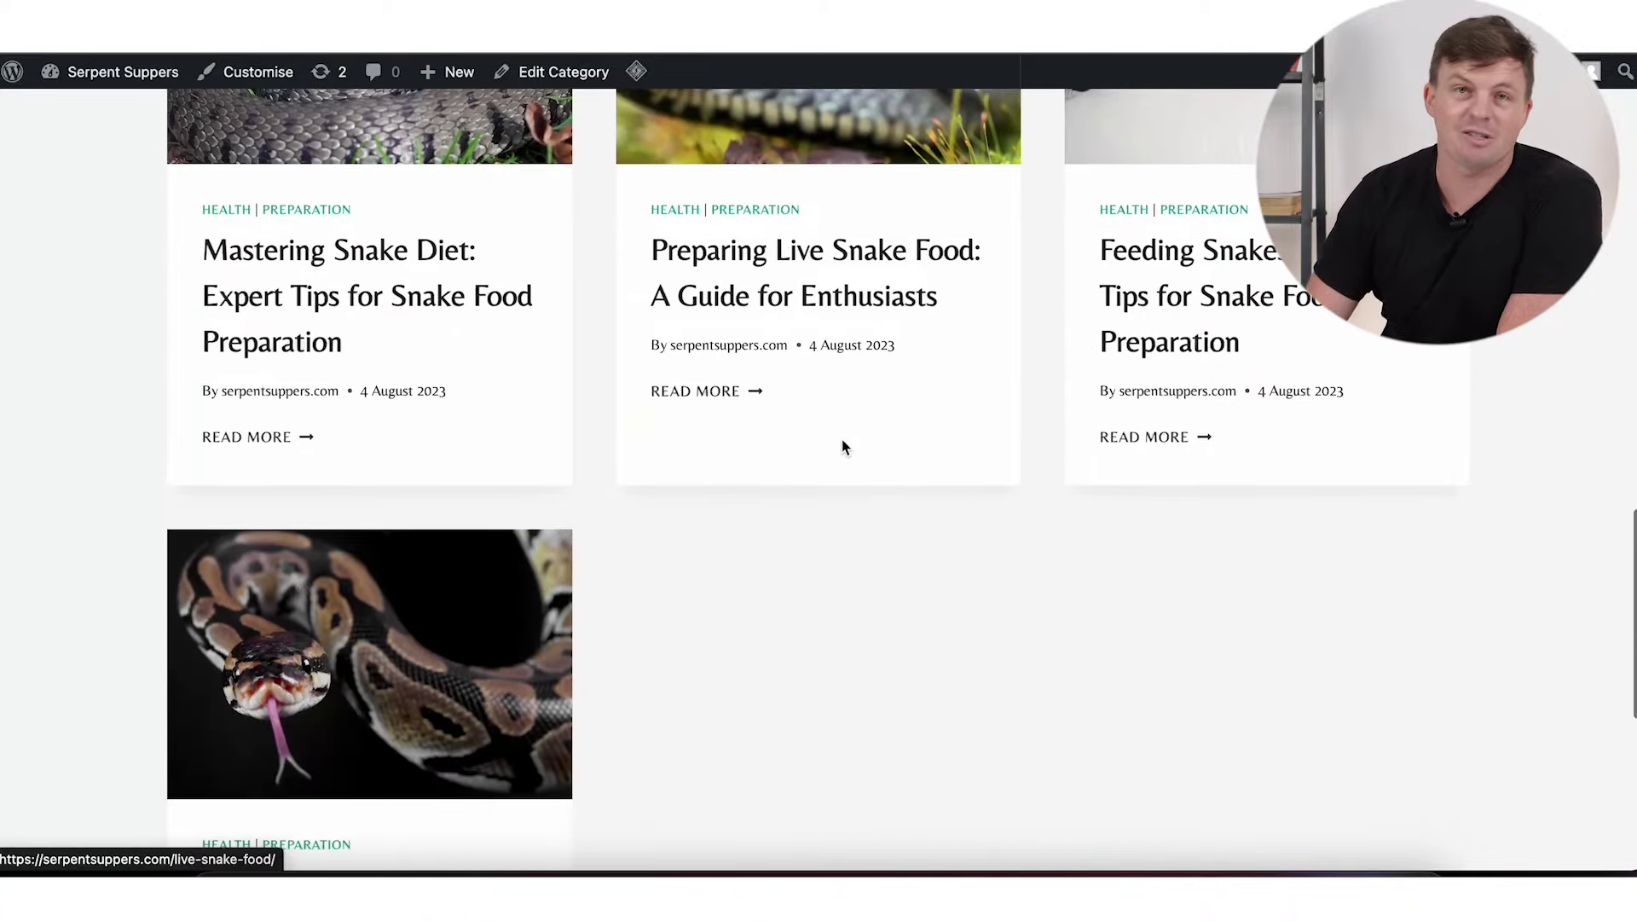
click(843, 442)
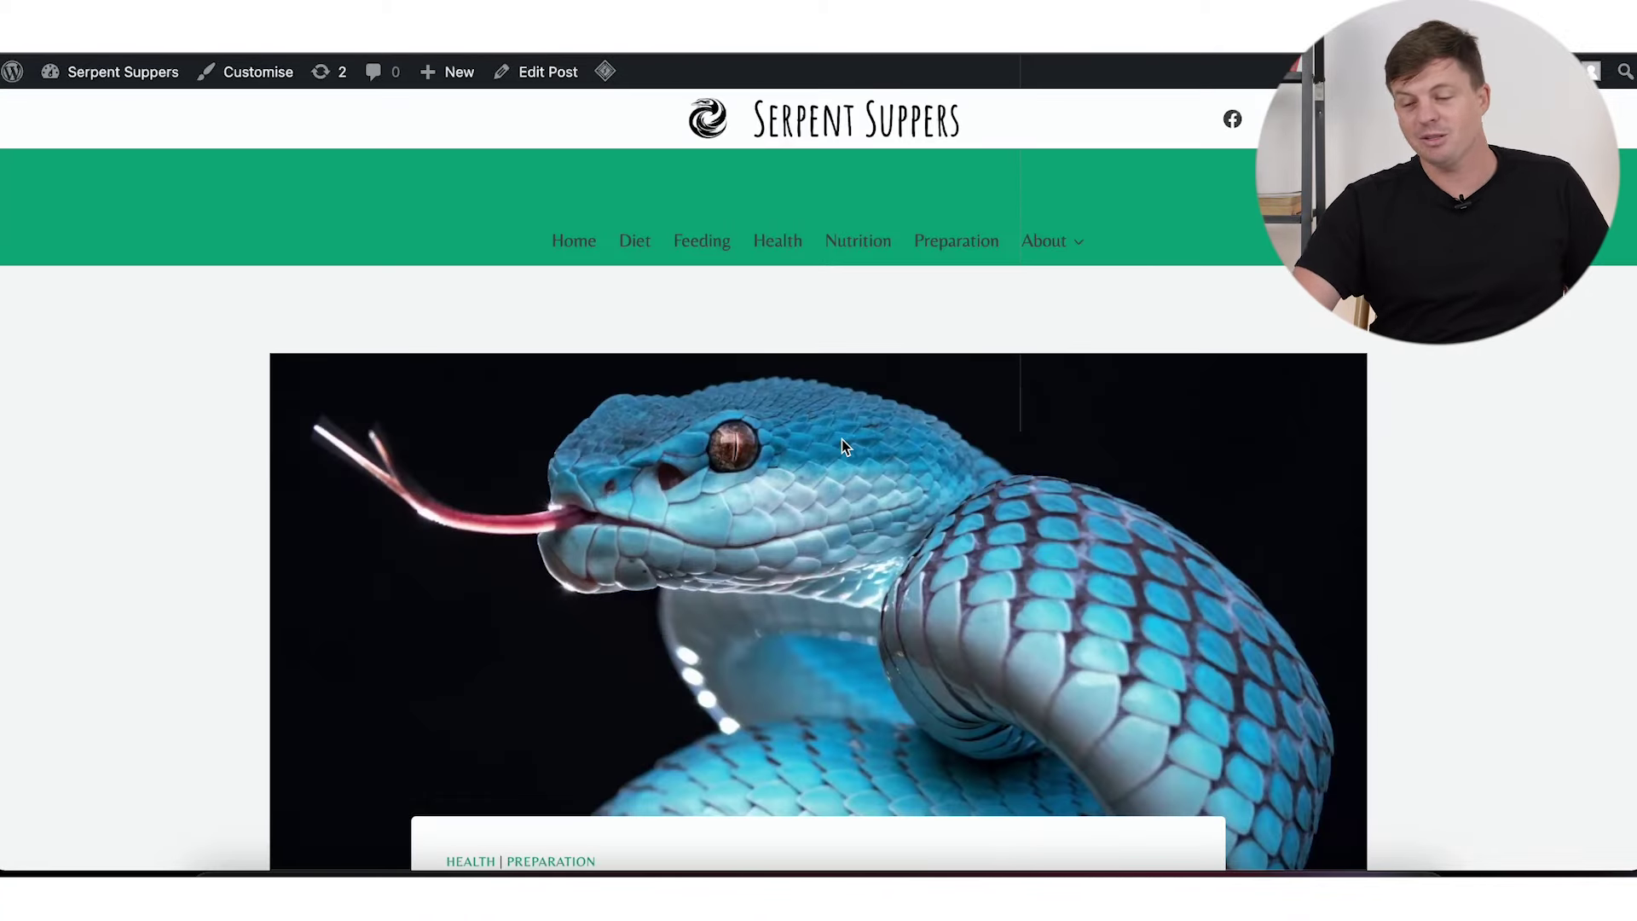
scroll(841, 438, down, 5)
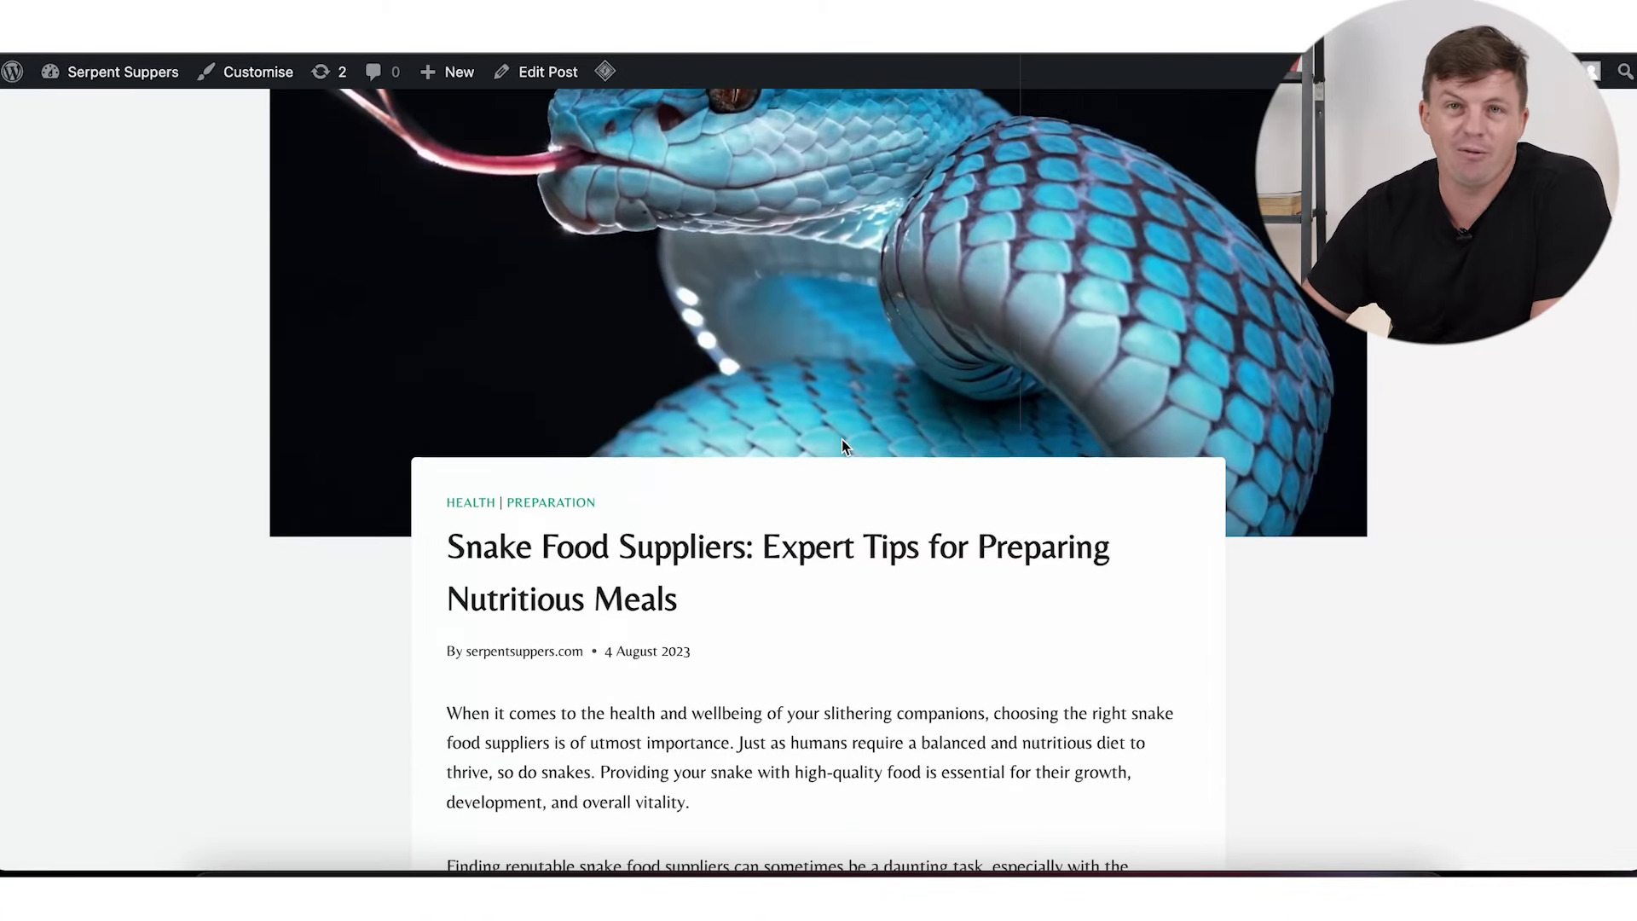
scroll(833, 591, down, 8)
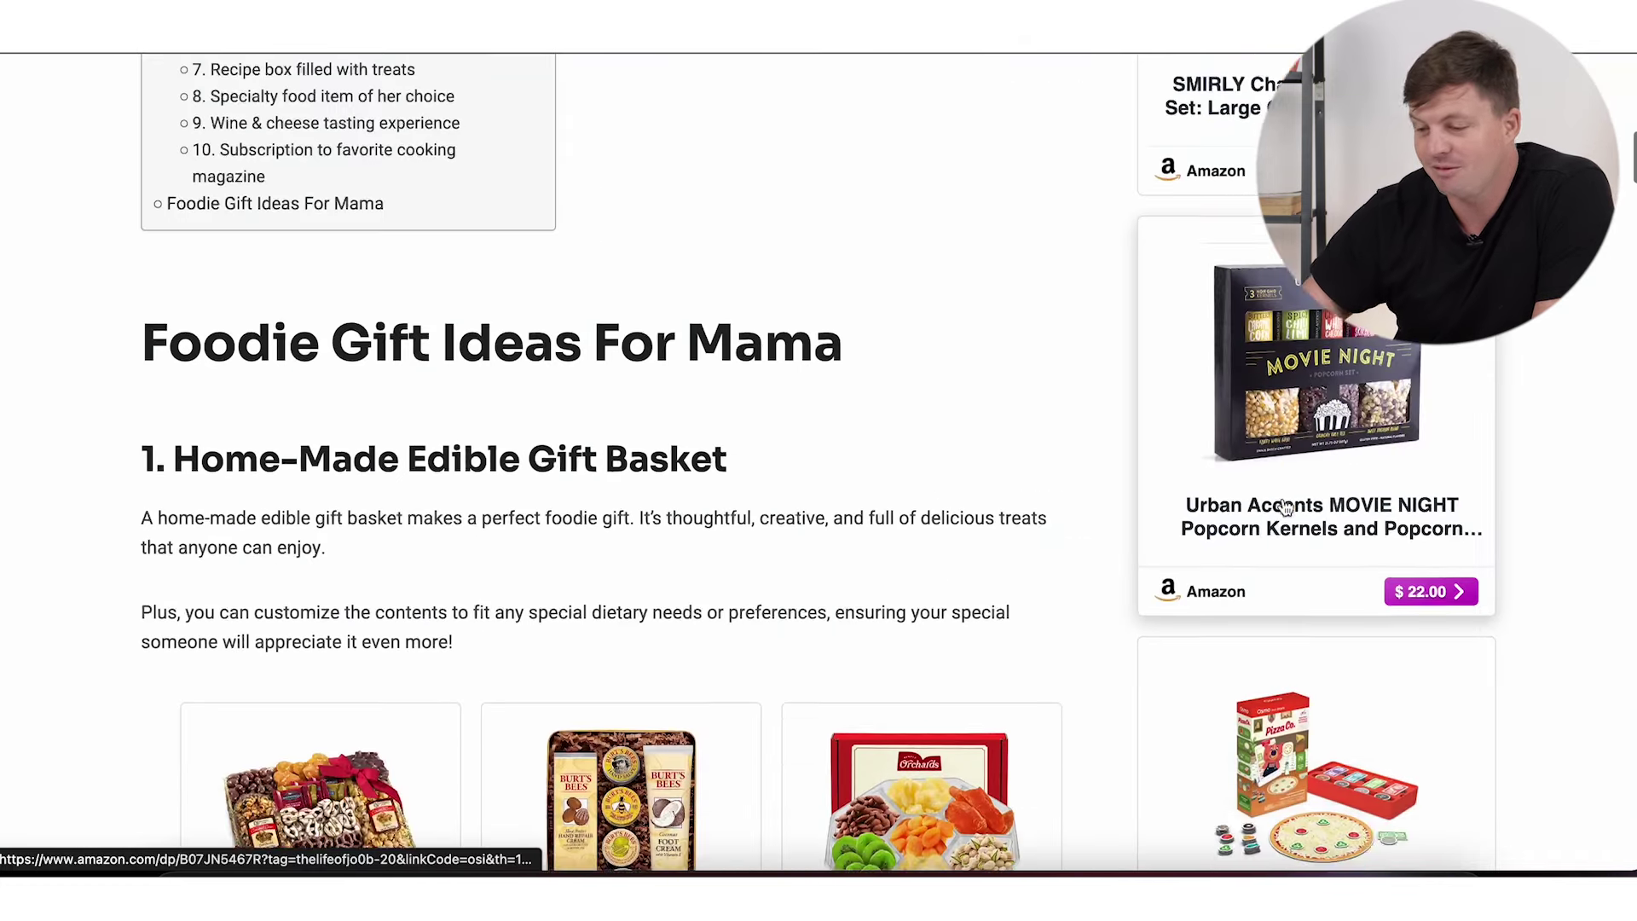
Step: Scroll through the Foodie Gift Ideas For Mama article's Amazon product boxes ($42.95, $25.00, $19.95)
scroll(1279, 509, down, 4)
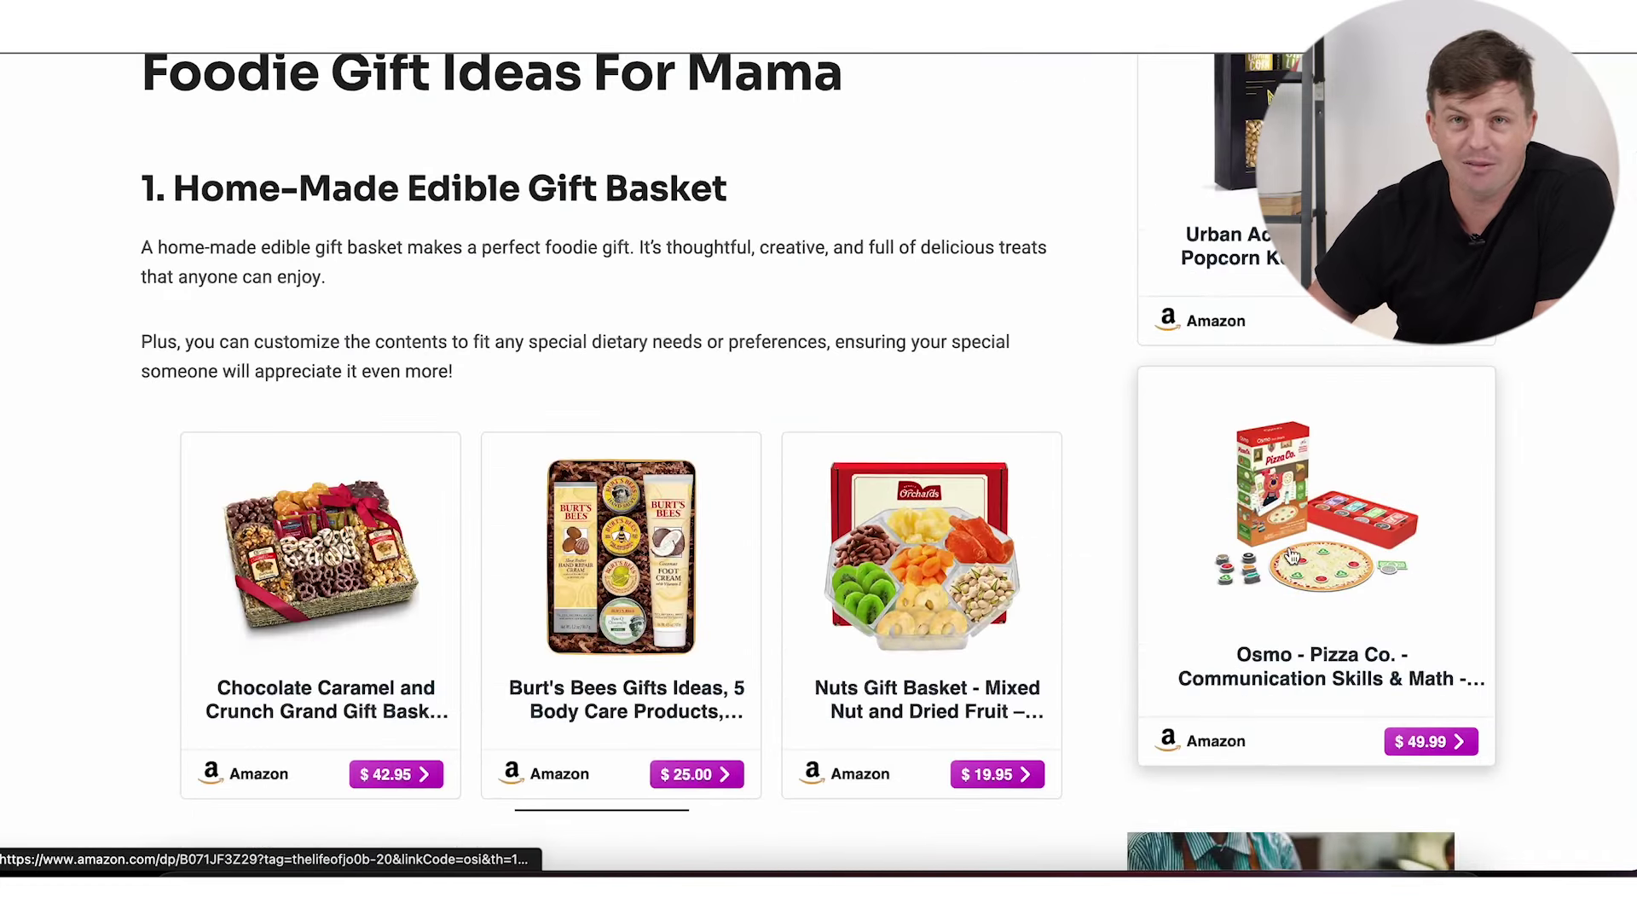
scroll(1288, 558, down, 3)
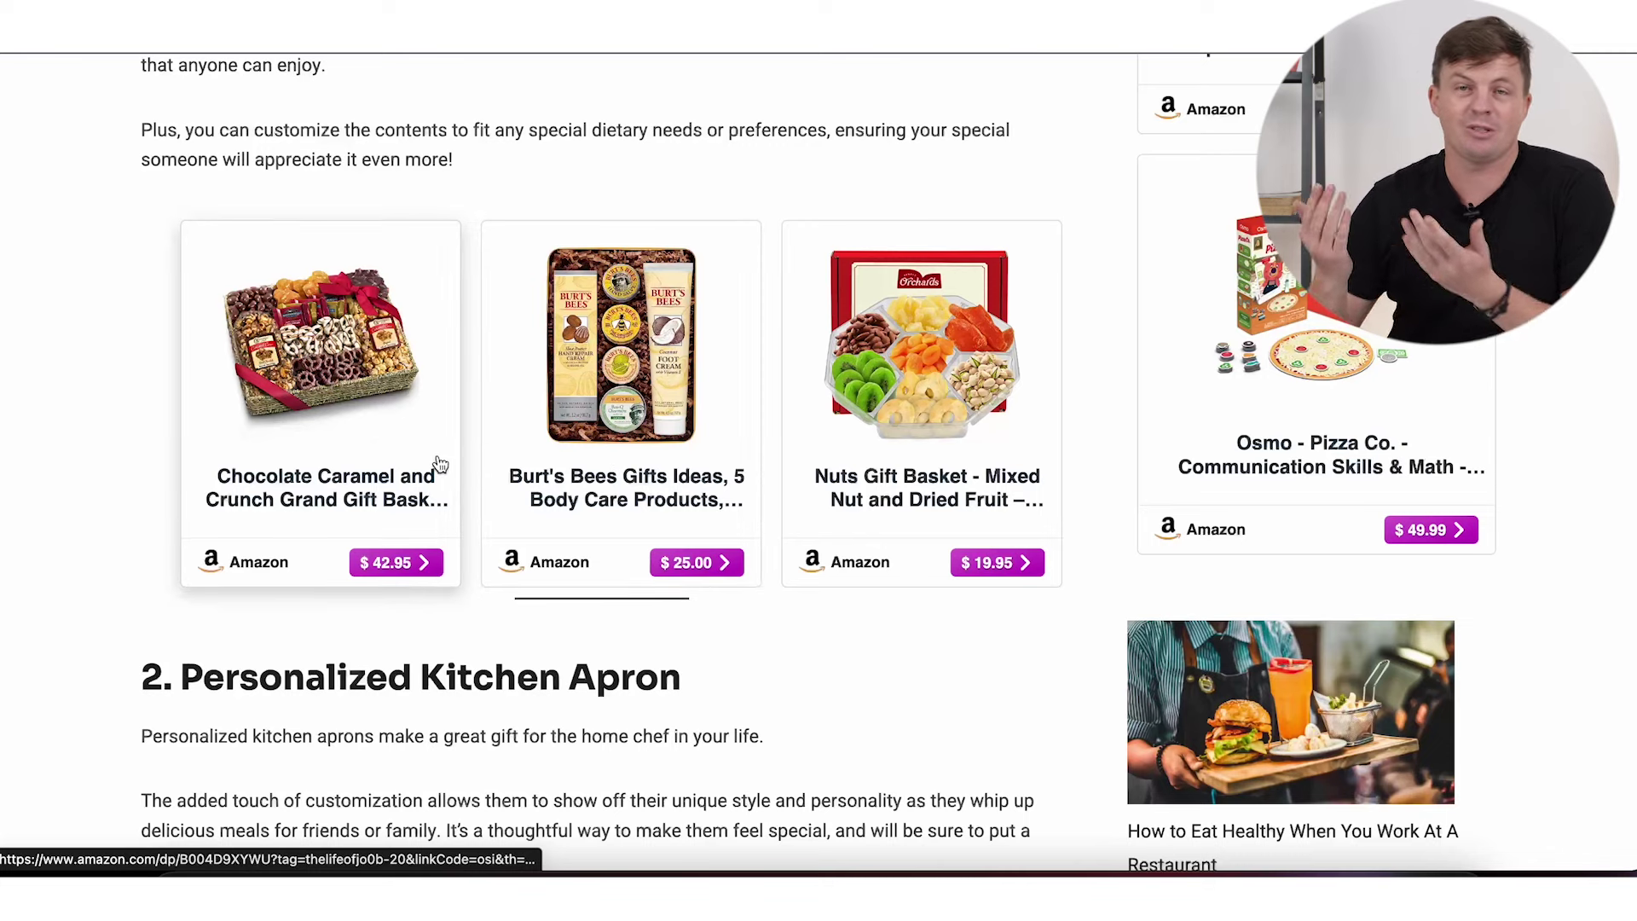
scroll(471, 460, up, 4)
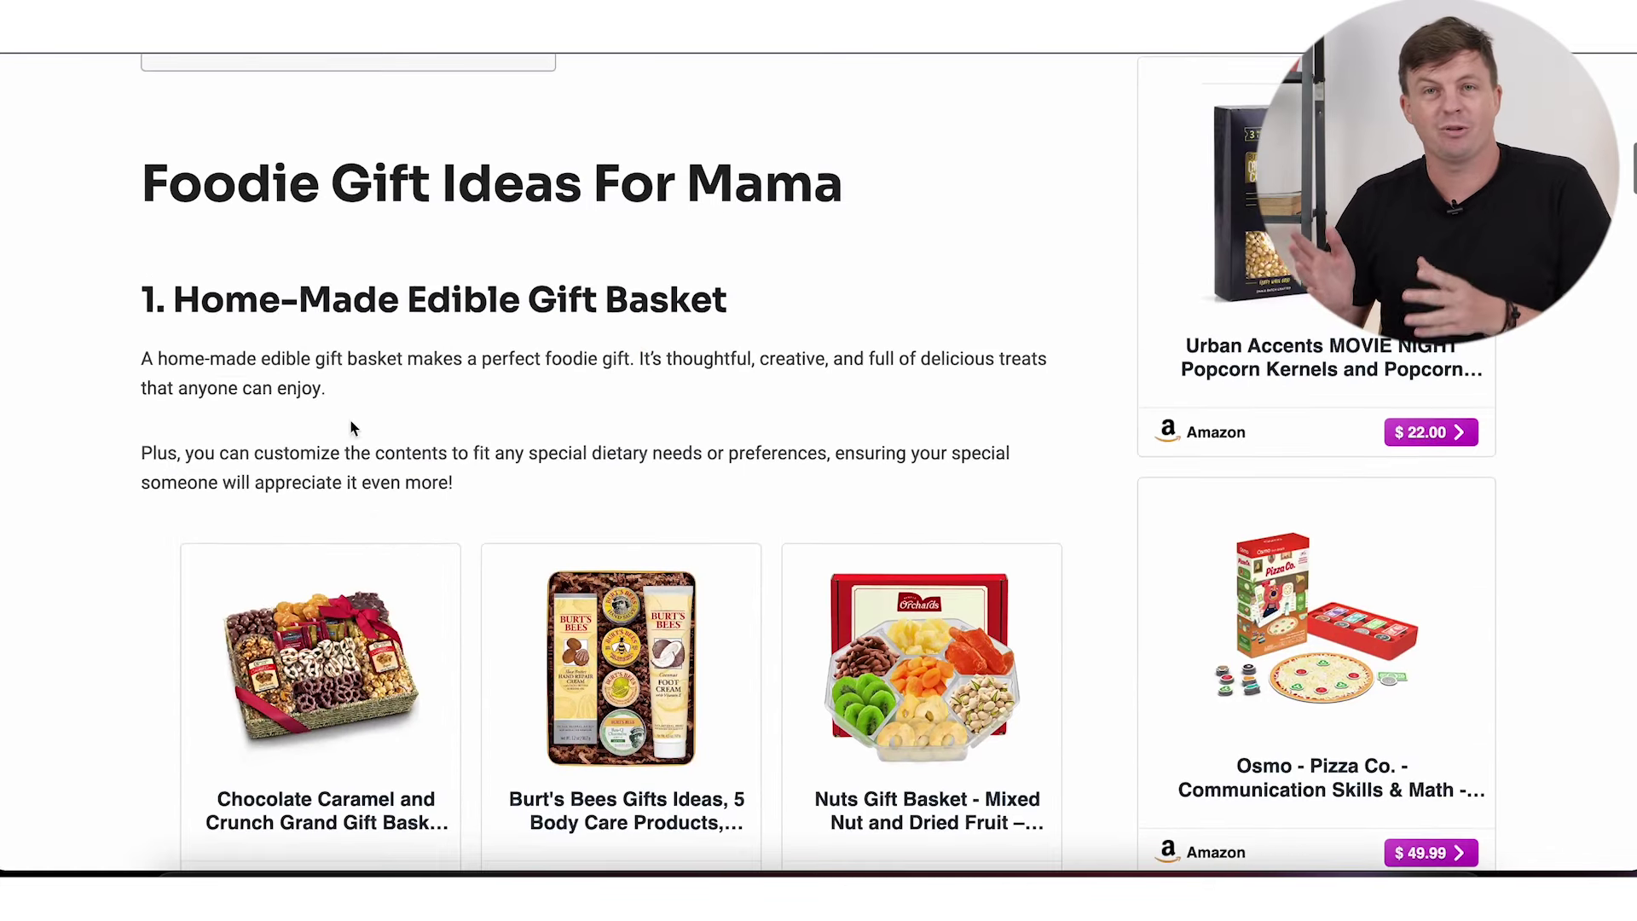
scroll(575, 394, down, 4)
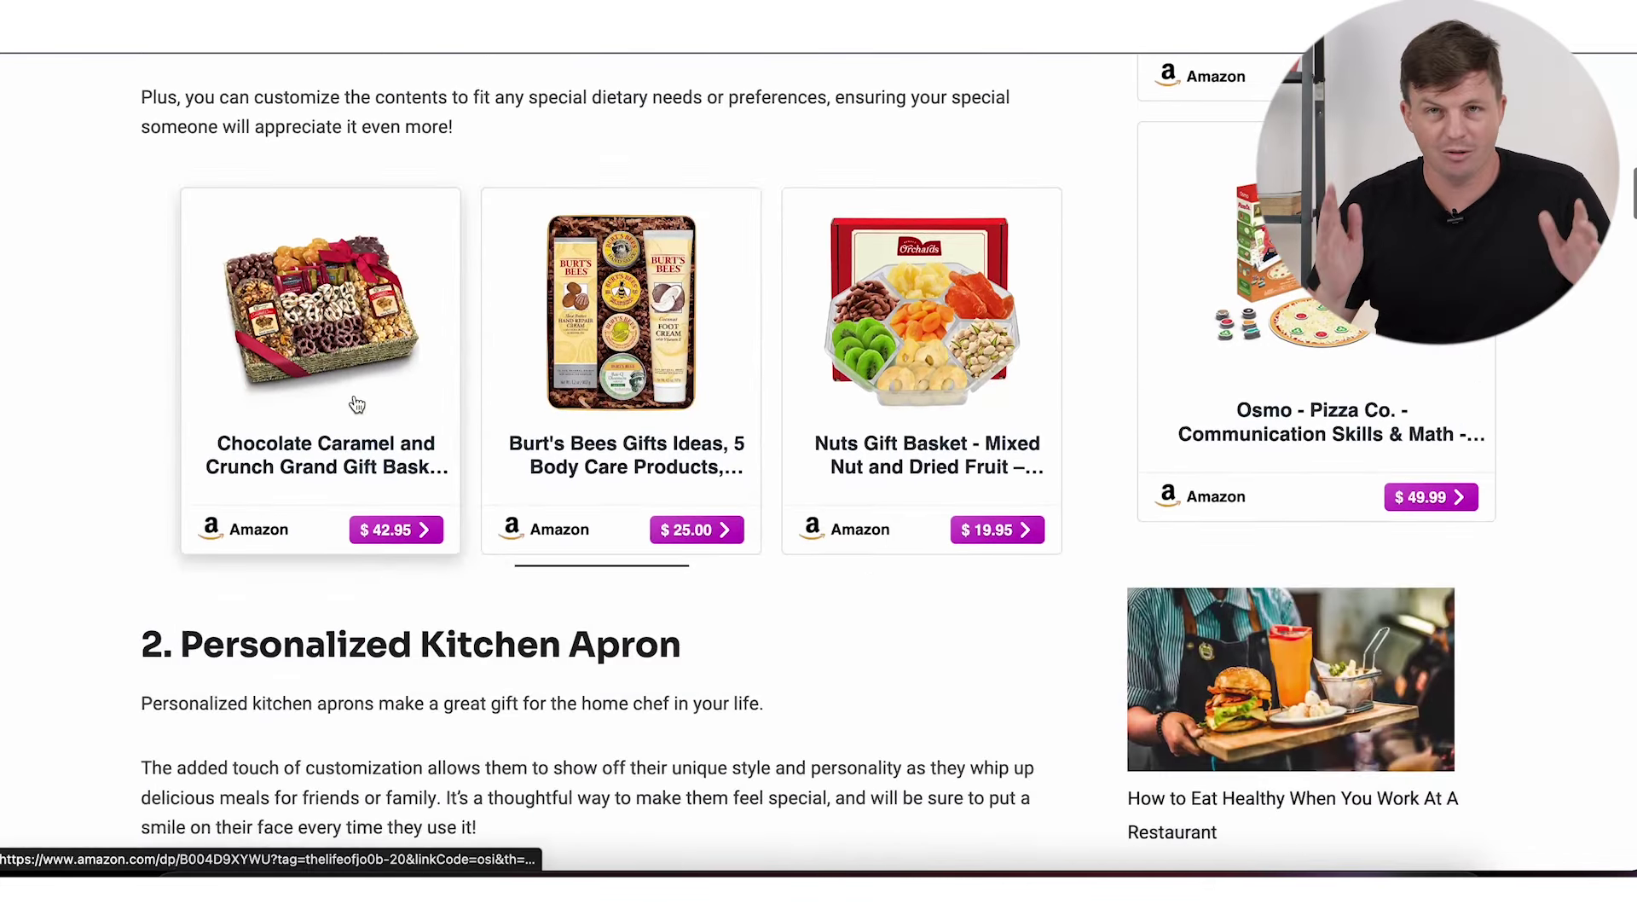